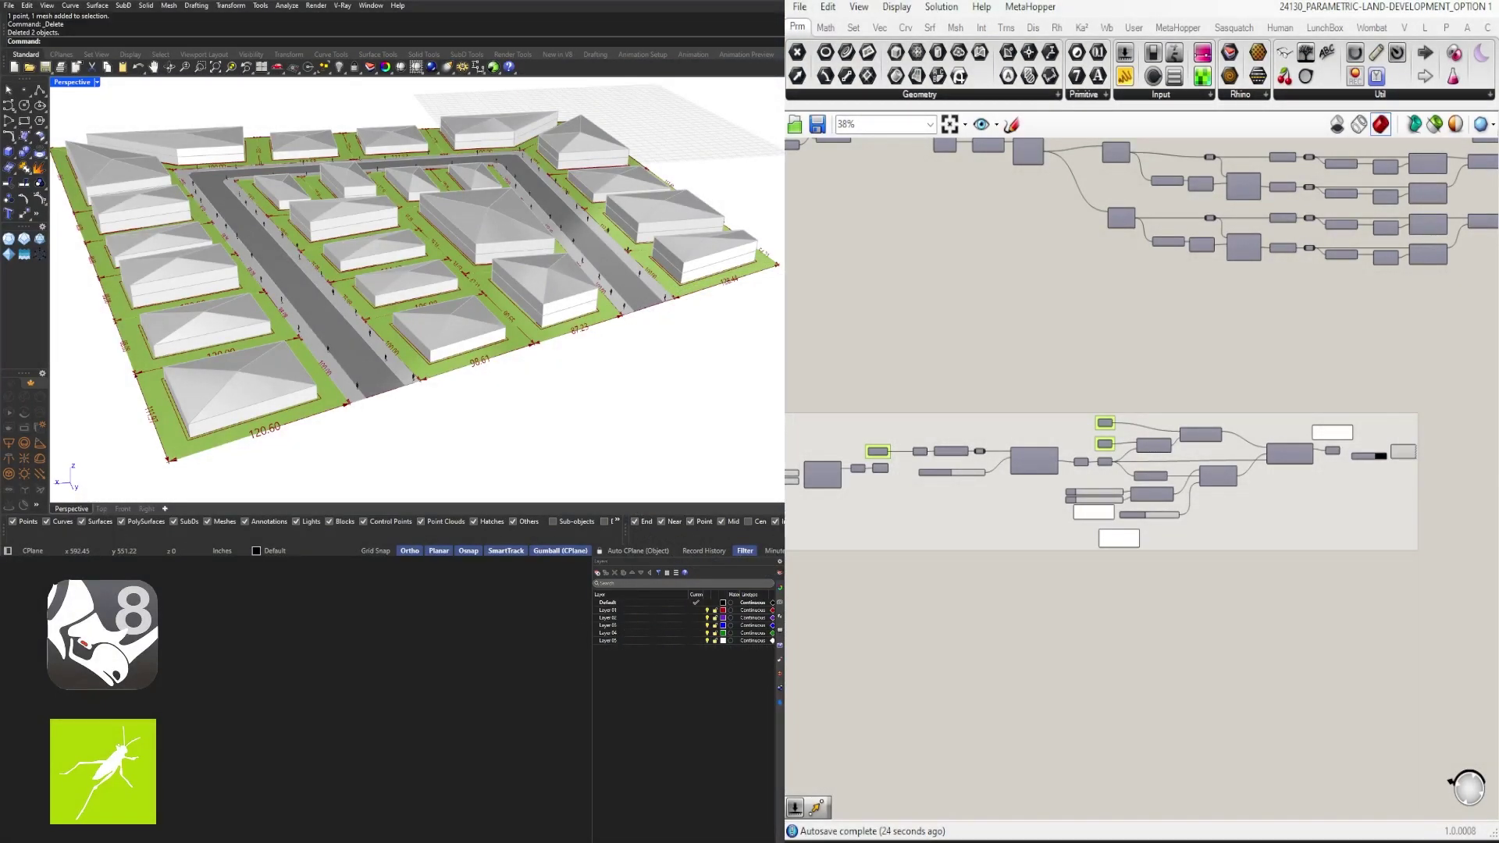
# Step: Try the CHANGE SIDES slider at 0 and set it to 3 to reorient the road layout
pyautogui.keyDown('shift'); pyautogui.moveTo(395, 308); pyautogui.dragTo(469, 358, button='right'); pyautogui.keyUp('shift')
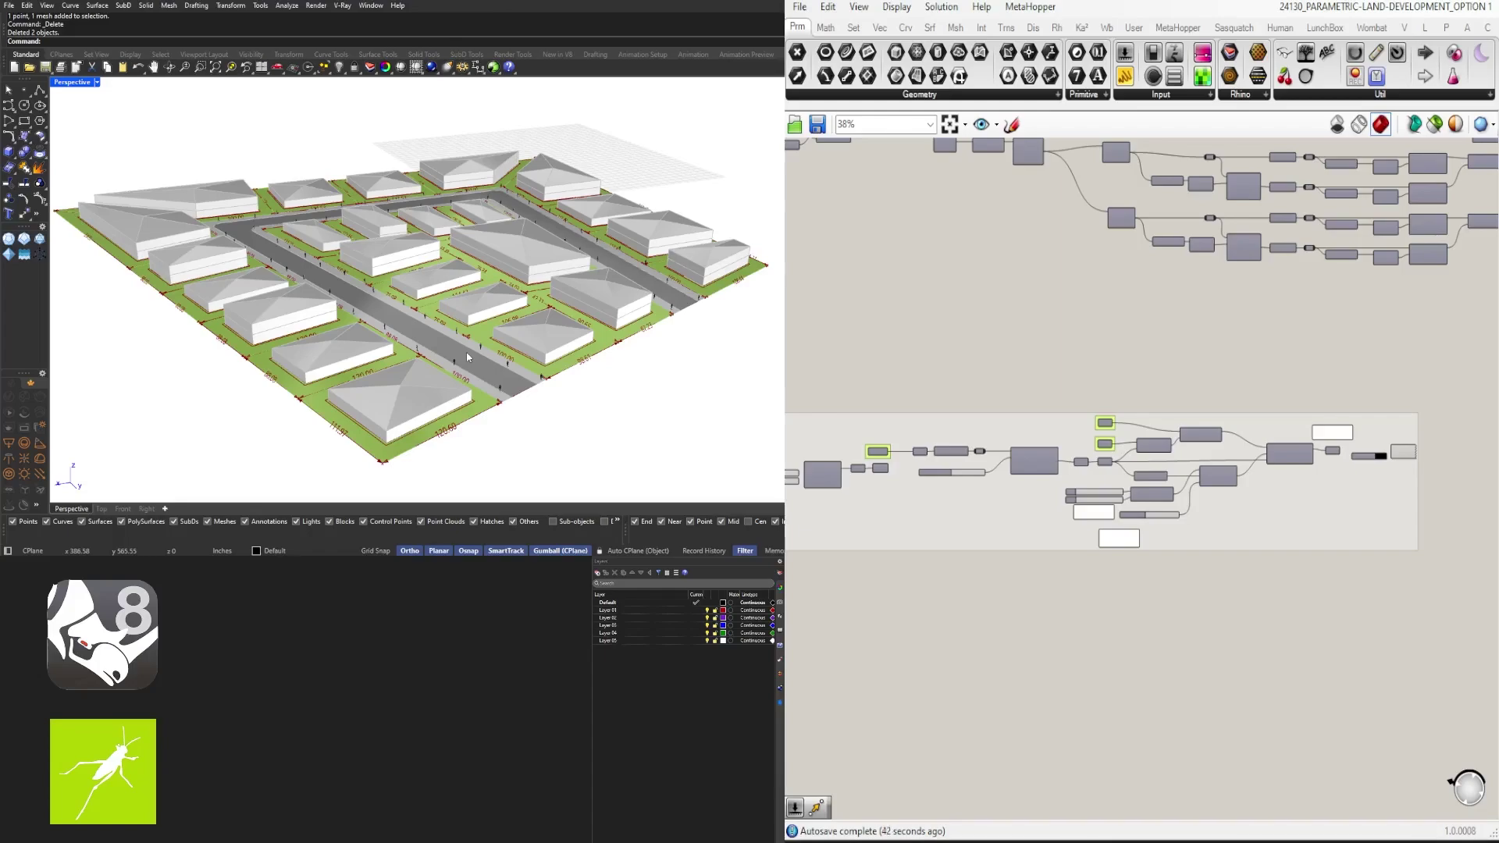
pyautogui.moveTo(395, 361); pyautogui.dragTo(440, 347, button='right')
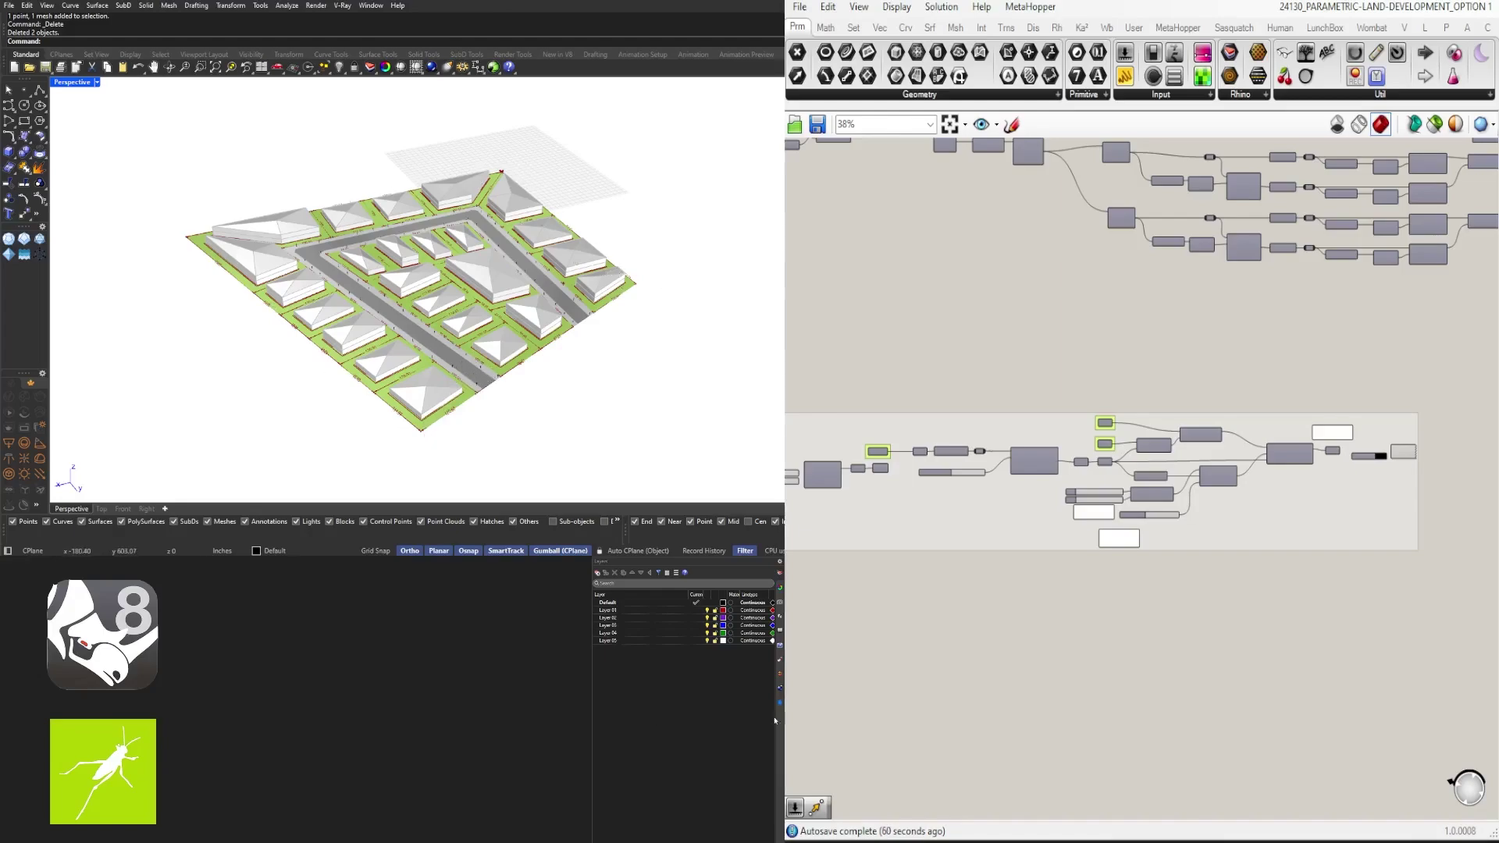
pyautogui.scroll(-2, 1054, 399)
pyautogui.moveTo(808, 284); pyautogui.dragTo(1278, 491, button='right')
pyautogui.scroll(4, 1017, 426)
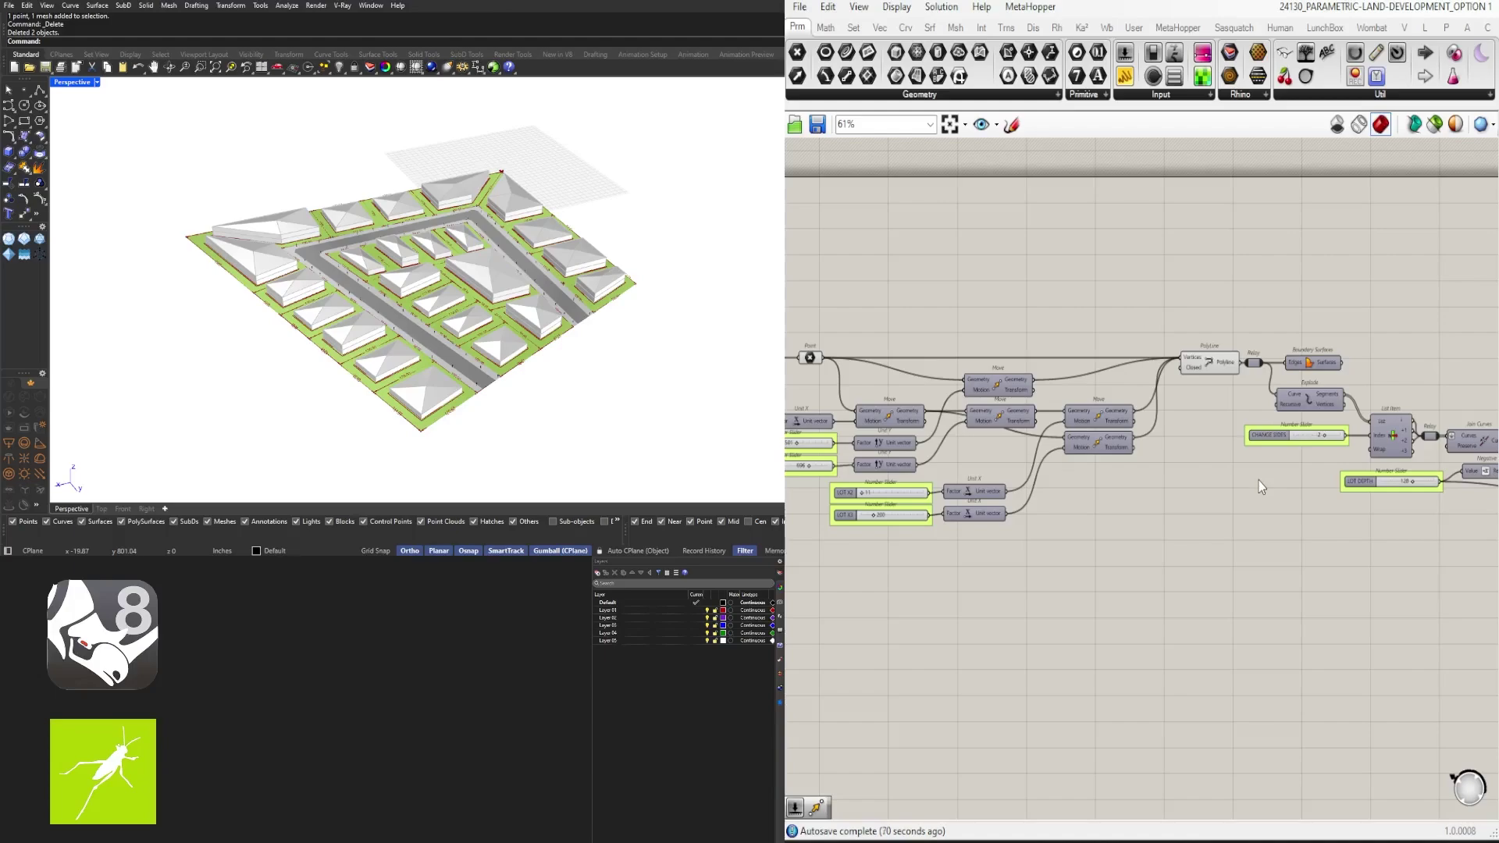
pyautogui.scroll(8, 1322, 431)
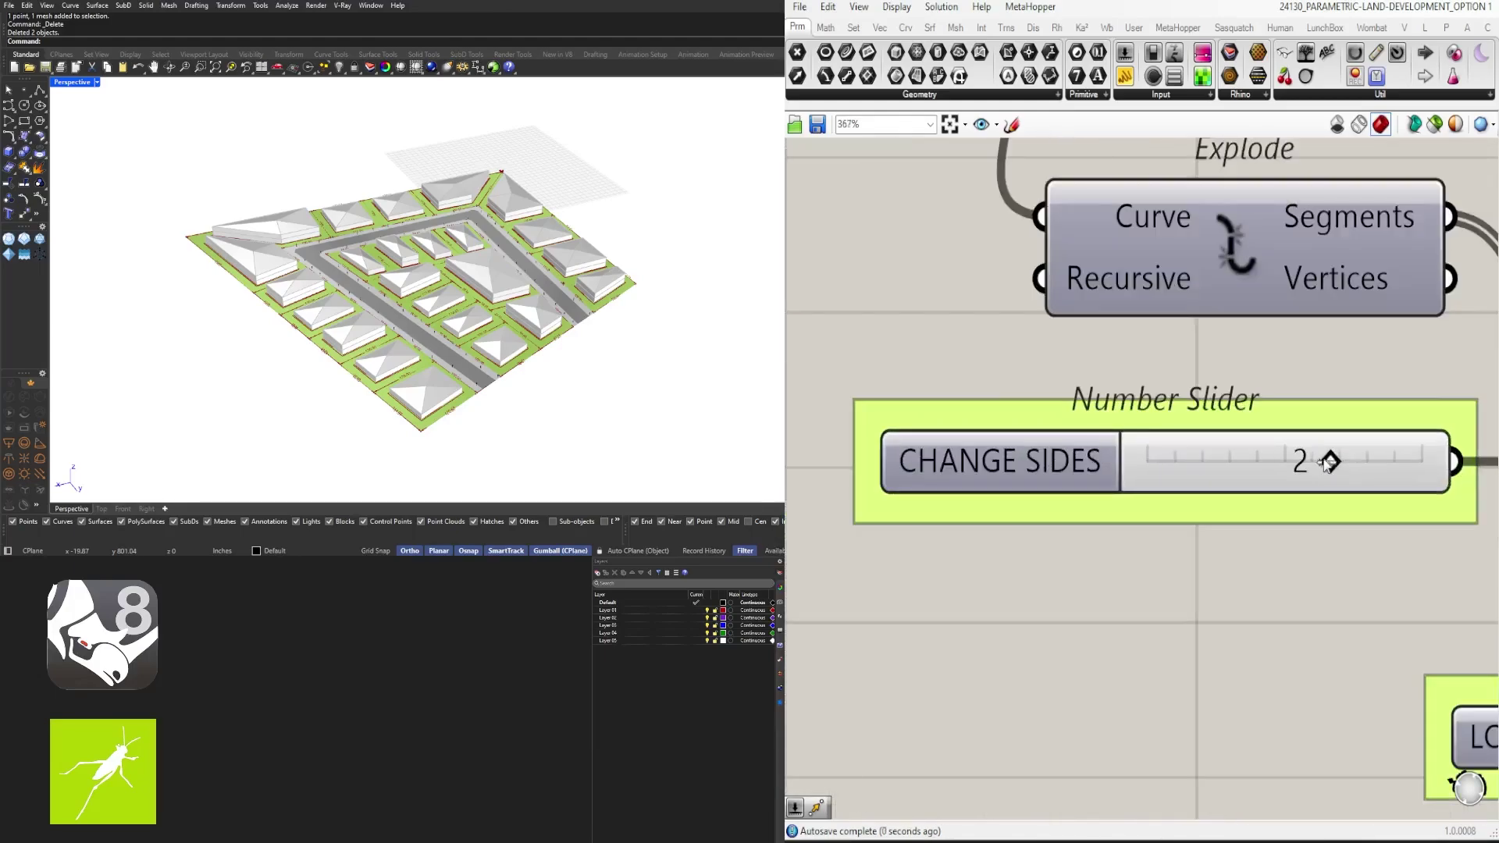
pyautogui.moveTo(1257, 462); pyautogui.dragTo(1127, 461)
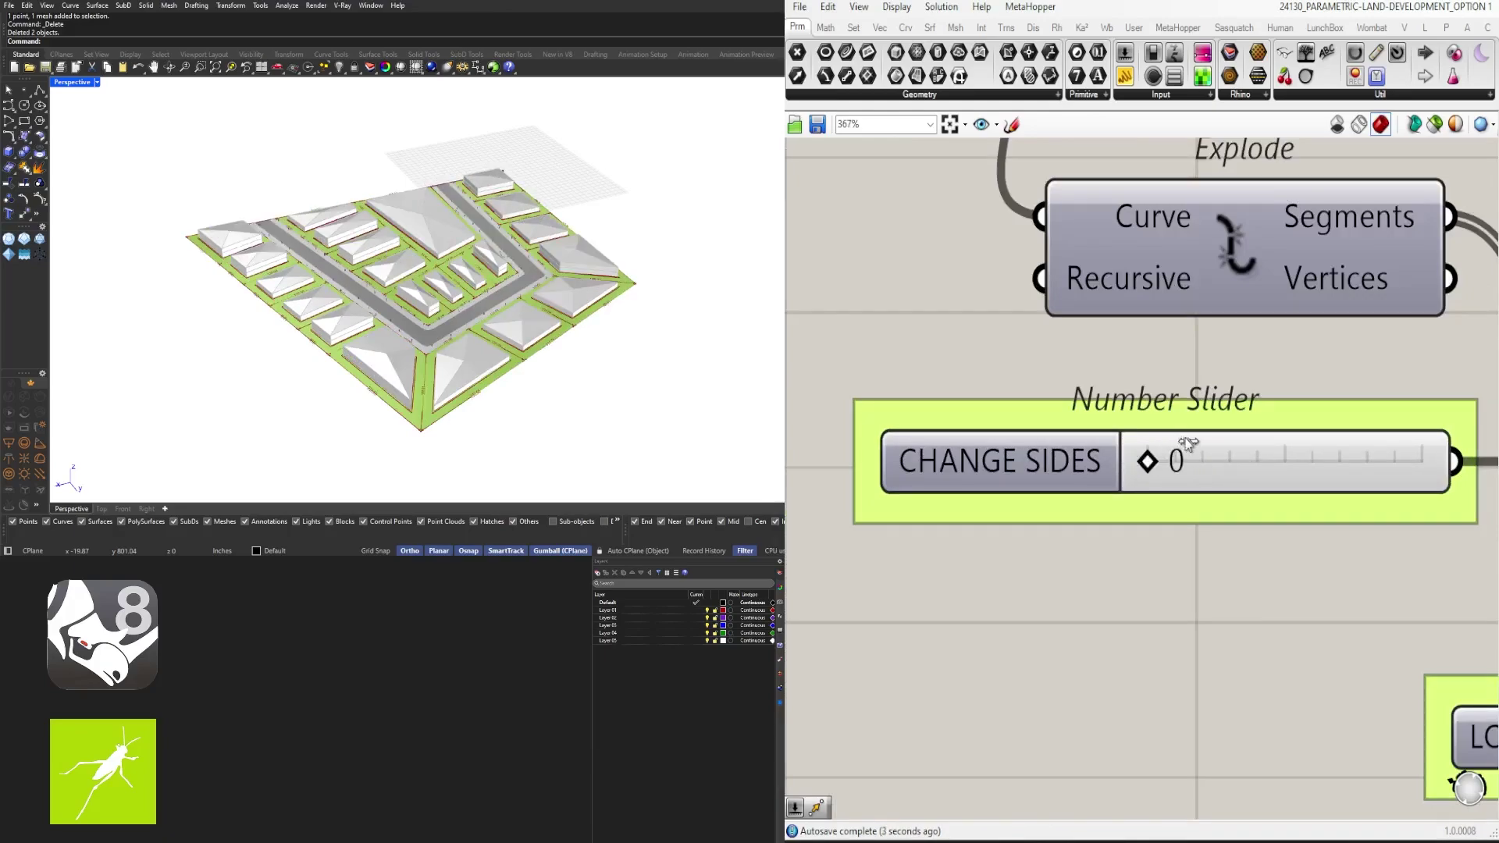
pyautogui.moveTo(1207, 435); pyautogui.dragTo(1423, 461)
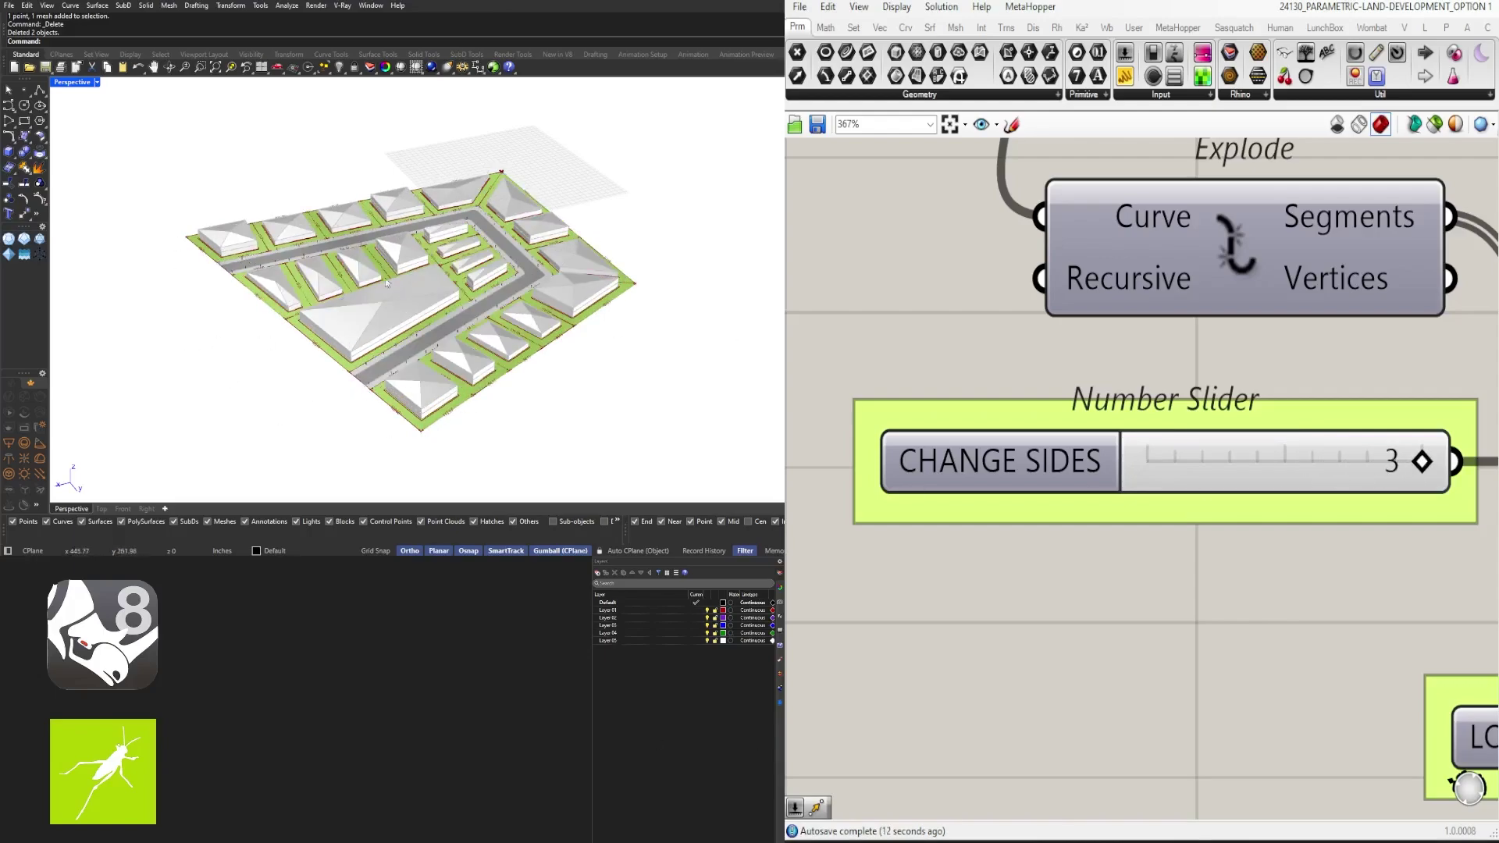
pyautogui.moveTo(386, 282); pyautogui.dragTo(235, 328, button='right')
pyautogui.scroll(5, 523, 238)
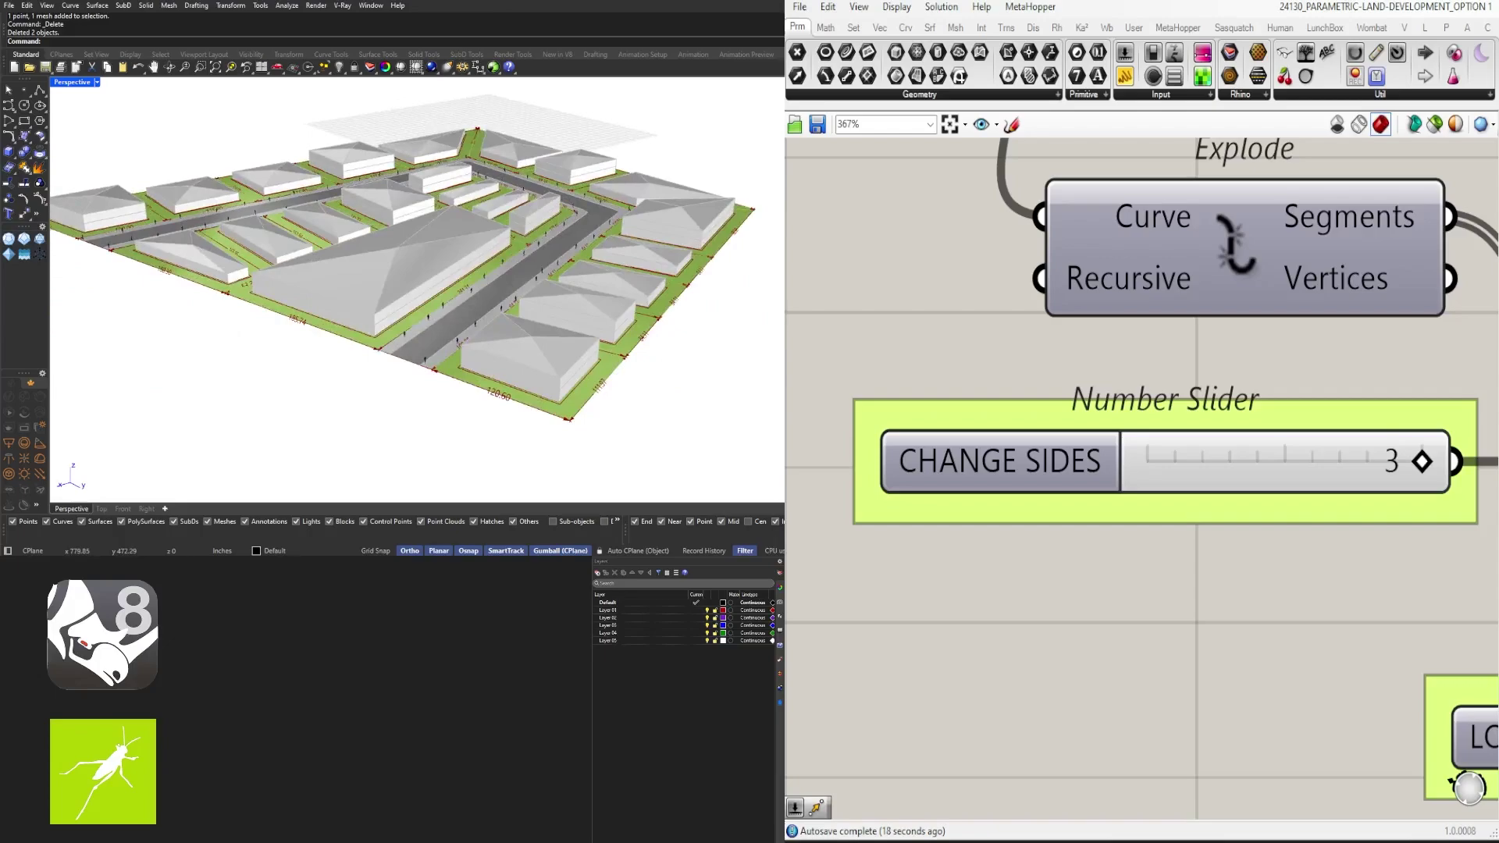
pyautogui.moveTo(356, 364); pyautogui.dragTo(468, 341, button='right')
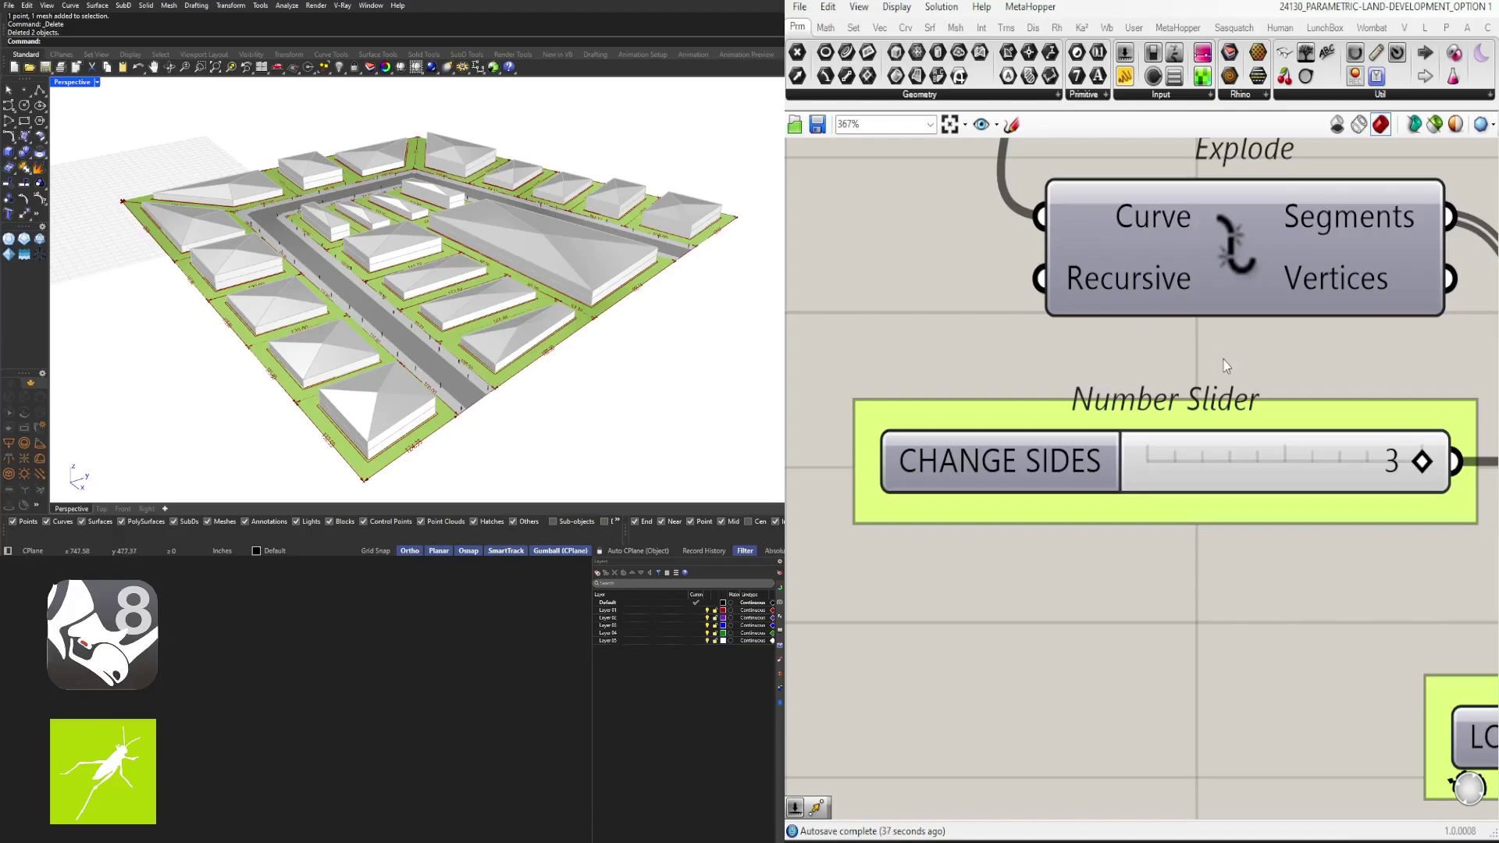
# Step: Set the SIDEWALK slider to 10
pyautogui.scroll(-7, 1227, 366)
pyautogui.moveTo(1194, 375); pyautogui.dragTo(1434, 389, button='right')
pyautogui.moveTo(894, 433); pyautogui.dragTo(1405, 426, button='right')
pyautogui.scroll(-3, 1397, 468)
pyautogui.moveTo(1301, 499); pyautogui.dragTo(966, 431, button='right')
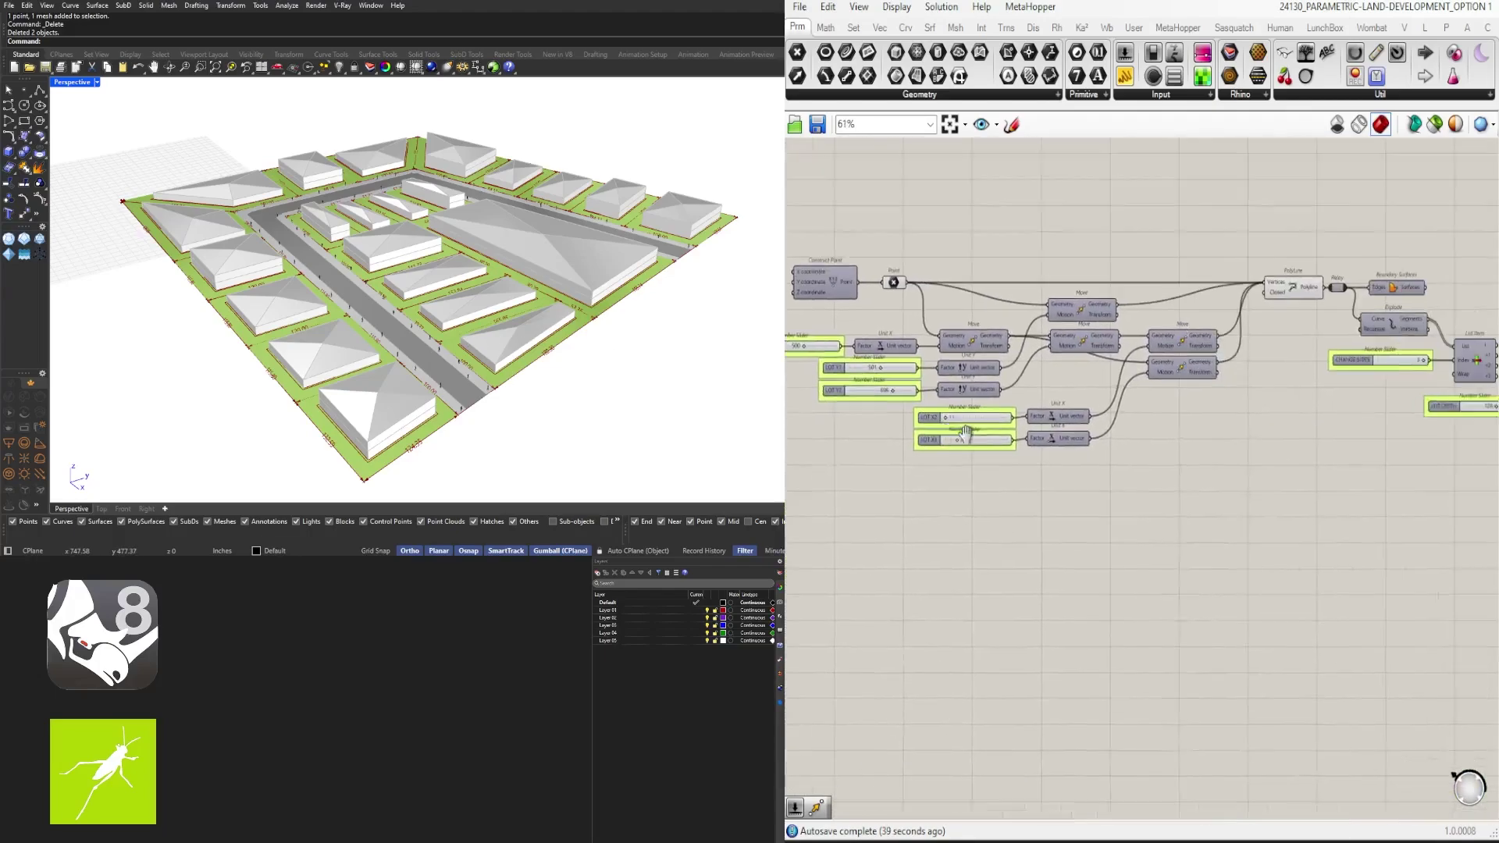
pyautogui.moveTo(1427, 501); pyautogui.dragTo(957, 478, button='right')
pyautogui.scroll(3, 1169, 418)
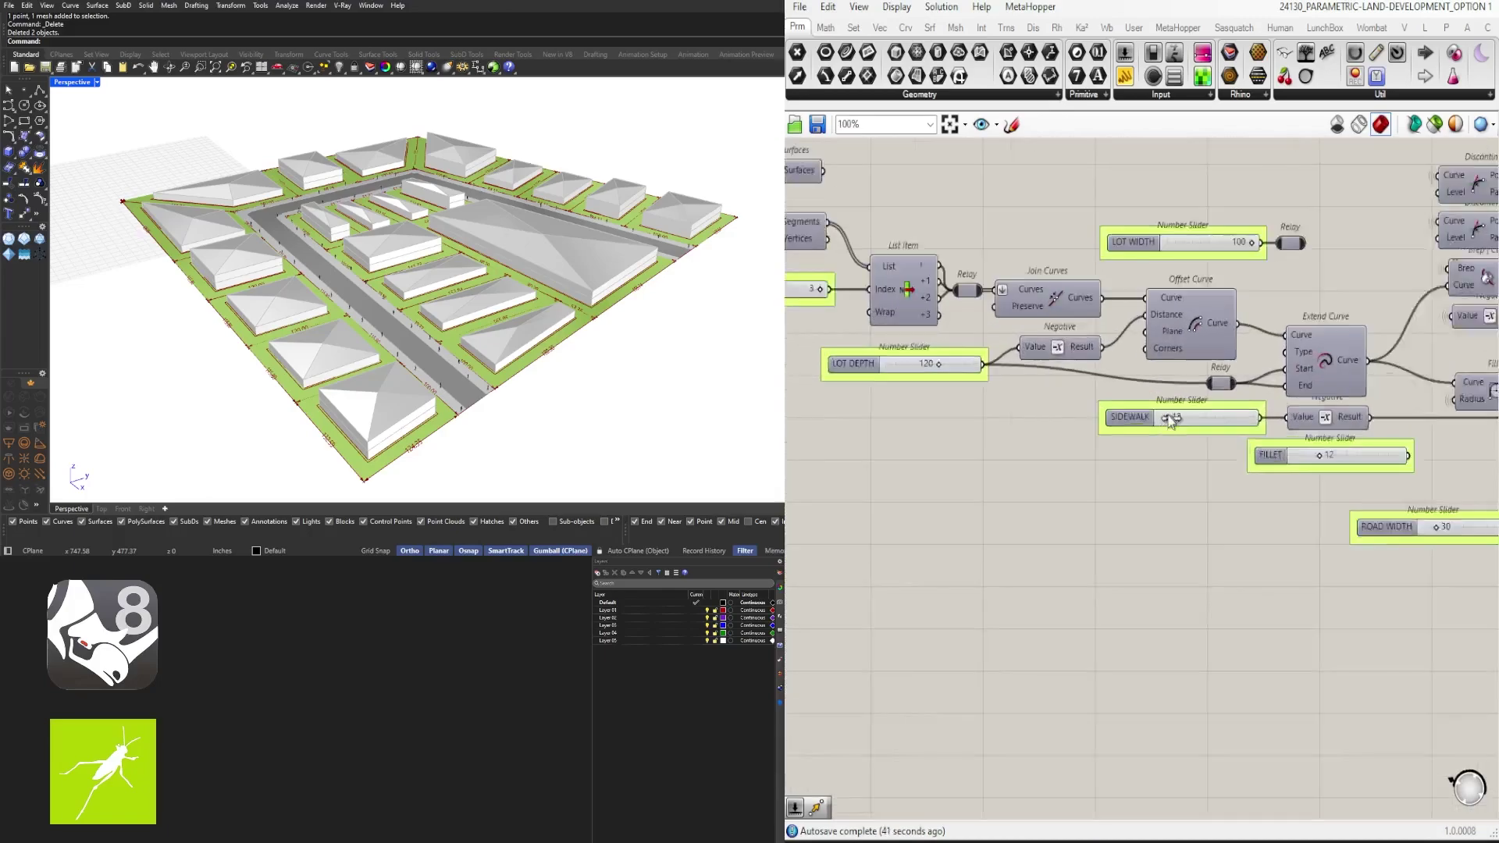
pyautogui.scroll(8, 1170, 419)
pyautogui.doubleClick(1237, 444)
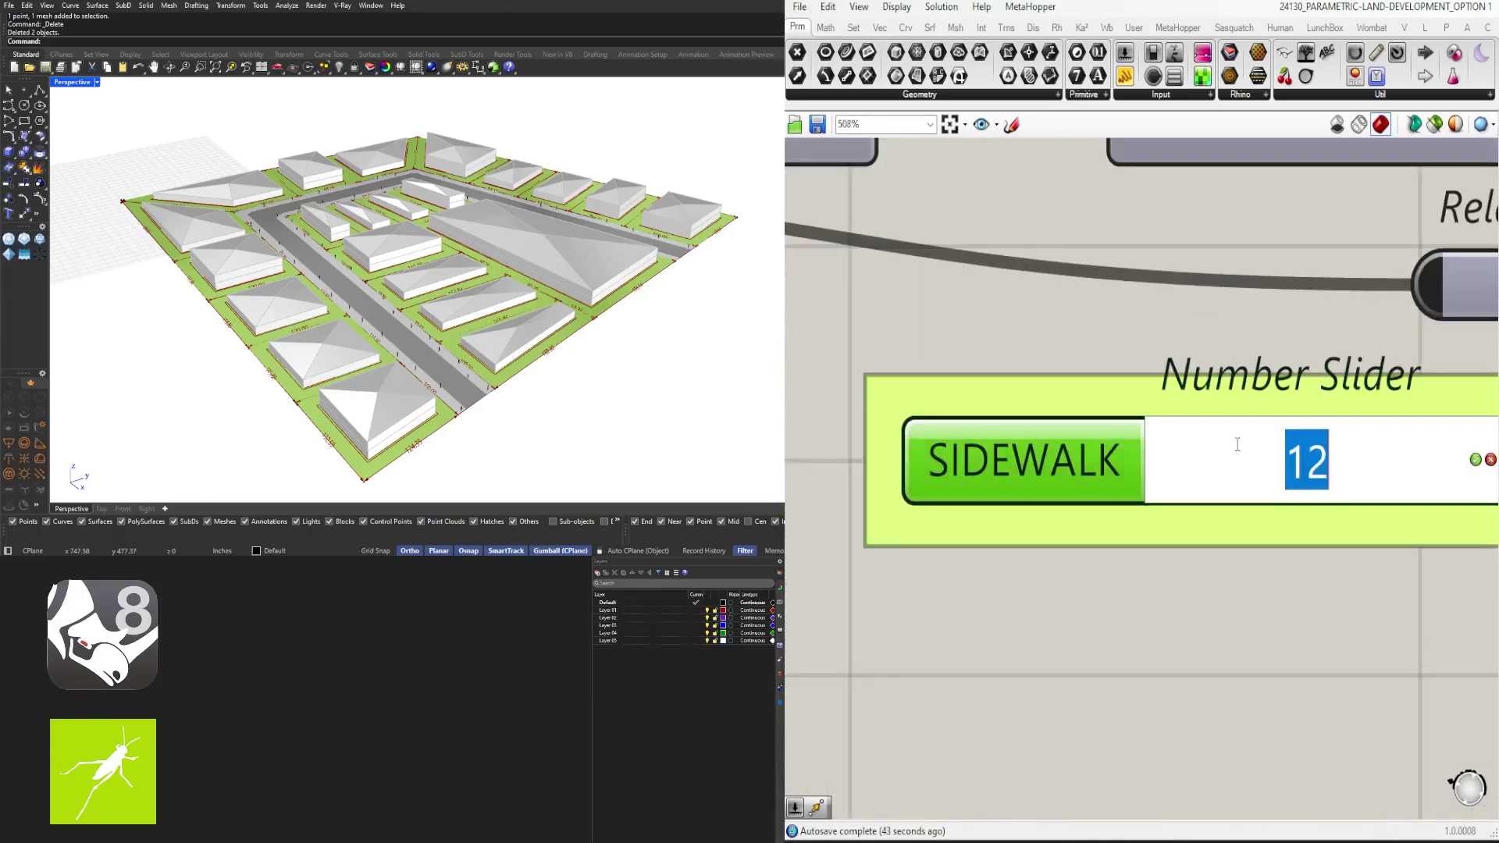
pyautogui.write('10')
pyautogui.press('Return')
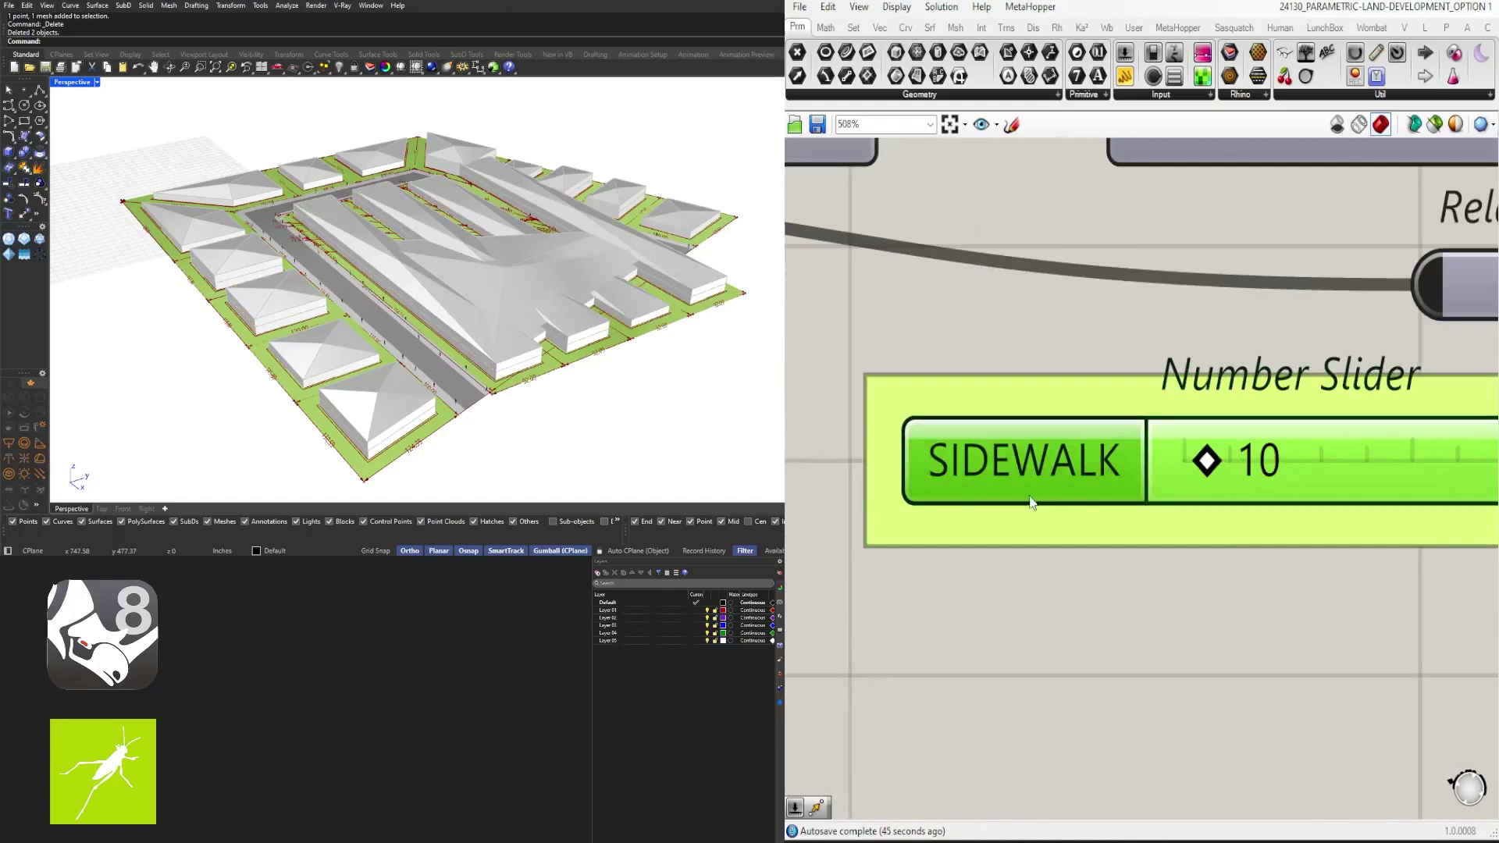
# Step: Set the SIDEWALK slider to 15
pyautogui.doubleClick(1259, 468)
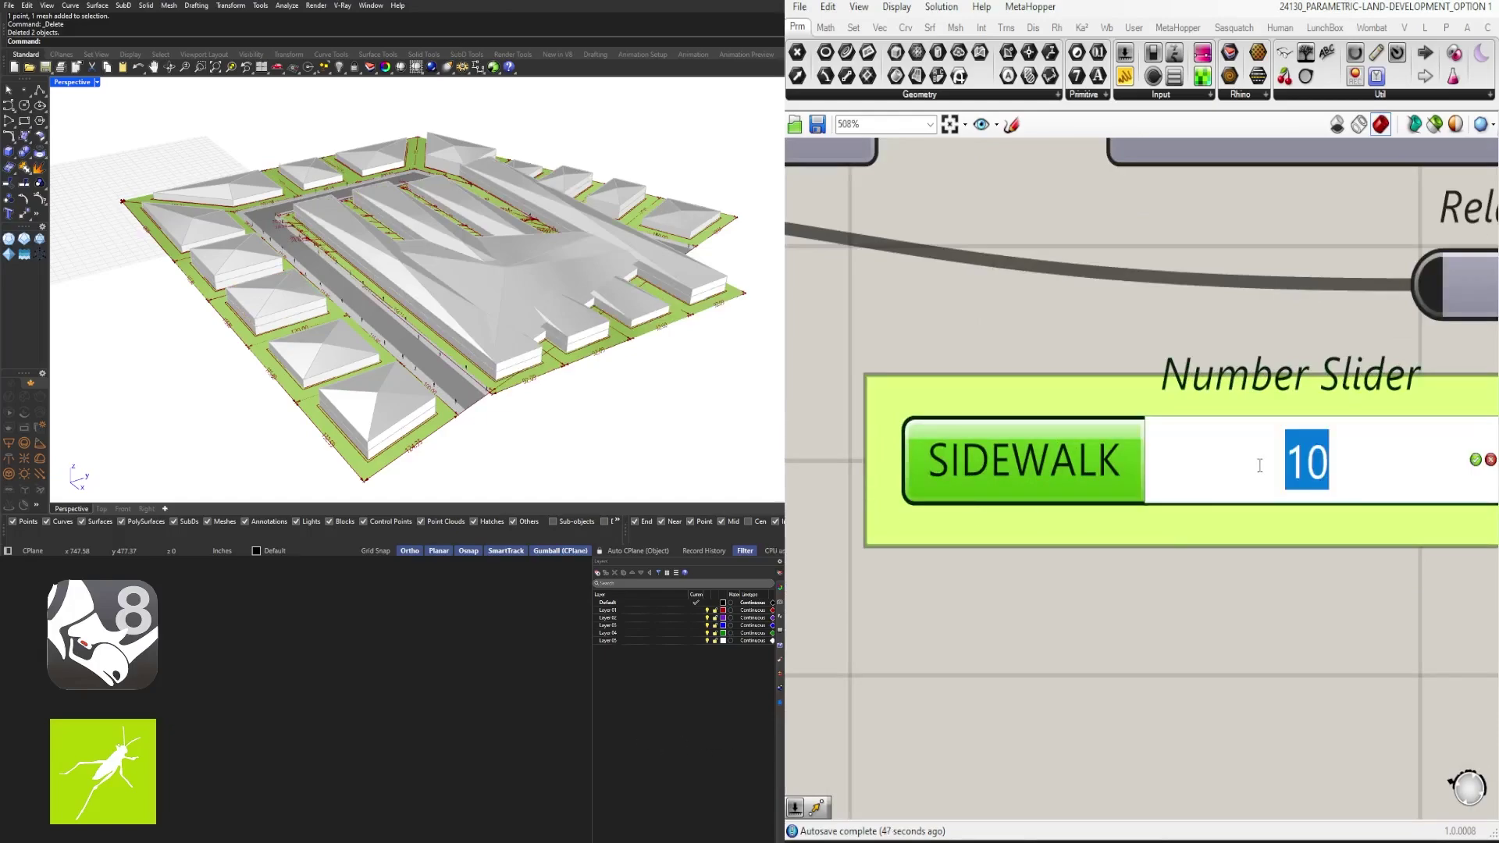
pyautogui.write('15')
pyautogui.press('Return')
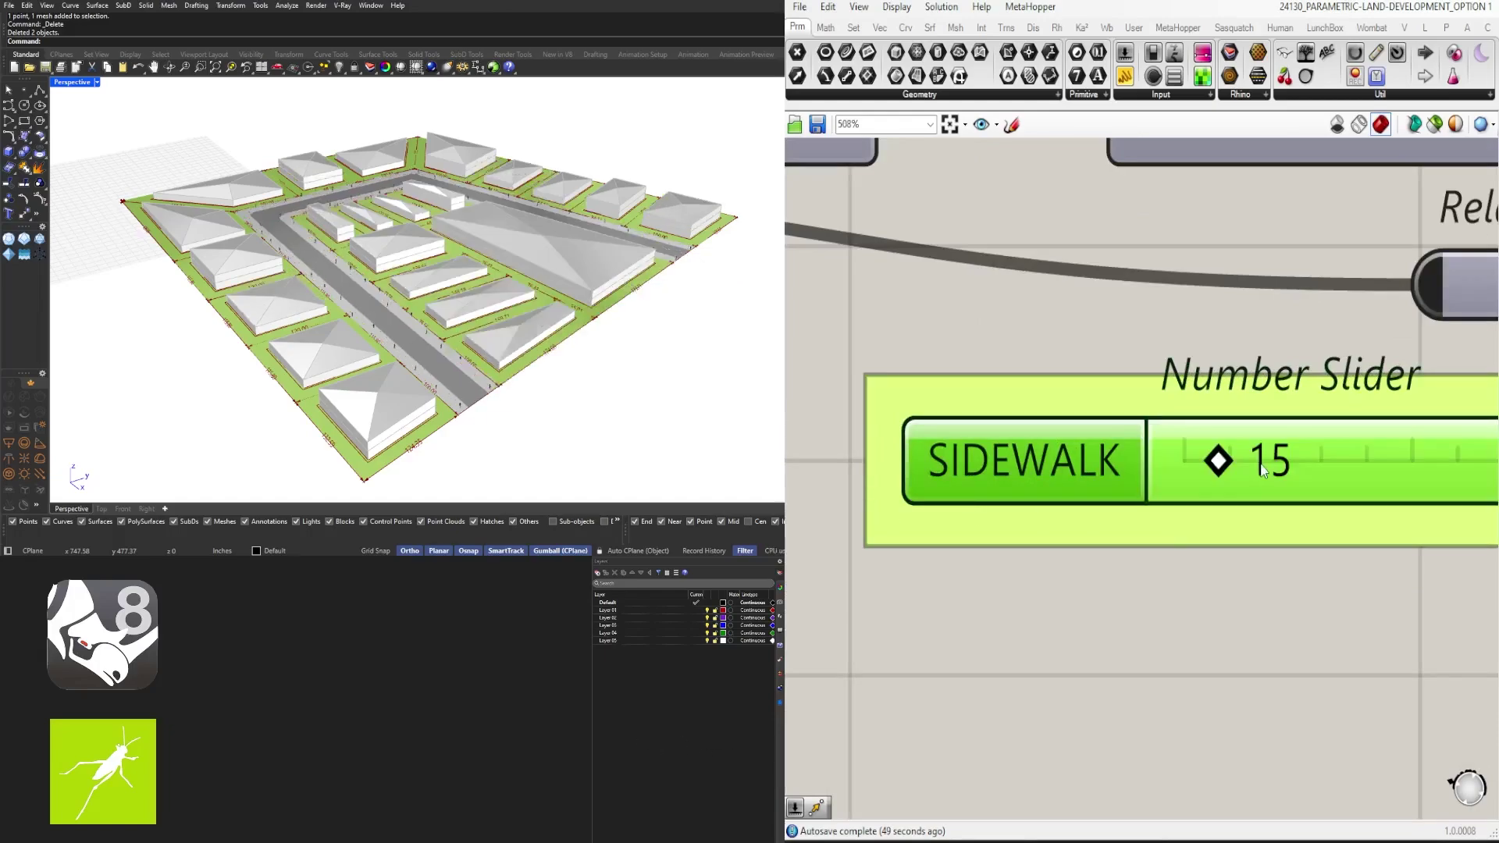
# Step: Set the ROAD WIDTH slider to 26
pyautogui.scroll(-6, 1131, 487)
pyautogui.moveTo(1296, 595); pyautogui.dragTo(943, 587, button='right')
pyautogui.scroll(1, 1077, 549)
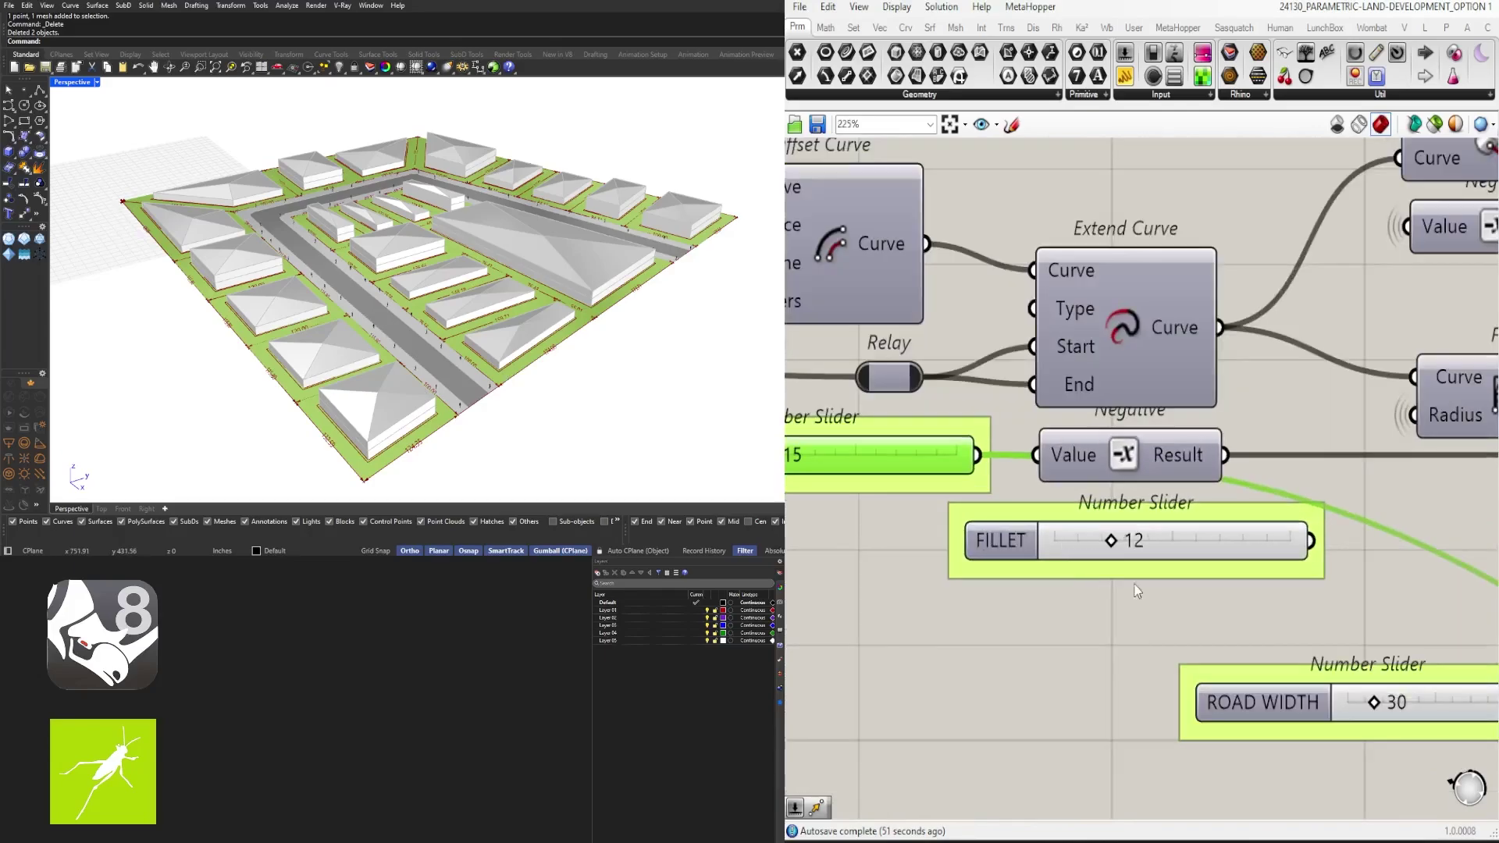
pyautogui.moveTo(1300, 671); pyautogui.dragTo(1036, 541, button='right')
pyautogui.scroll(4, 1104, 580)
pyautogui.moveTo(1117, 579)
pyautogui.mouseDown()
pyautogui.moveTo(1130, 577)
pyautogui.moveTo(1094, 579)
pyautogui.mouseUp()
pyautogui.click(1199, 411)
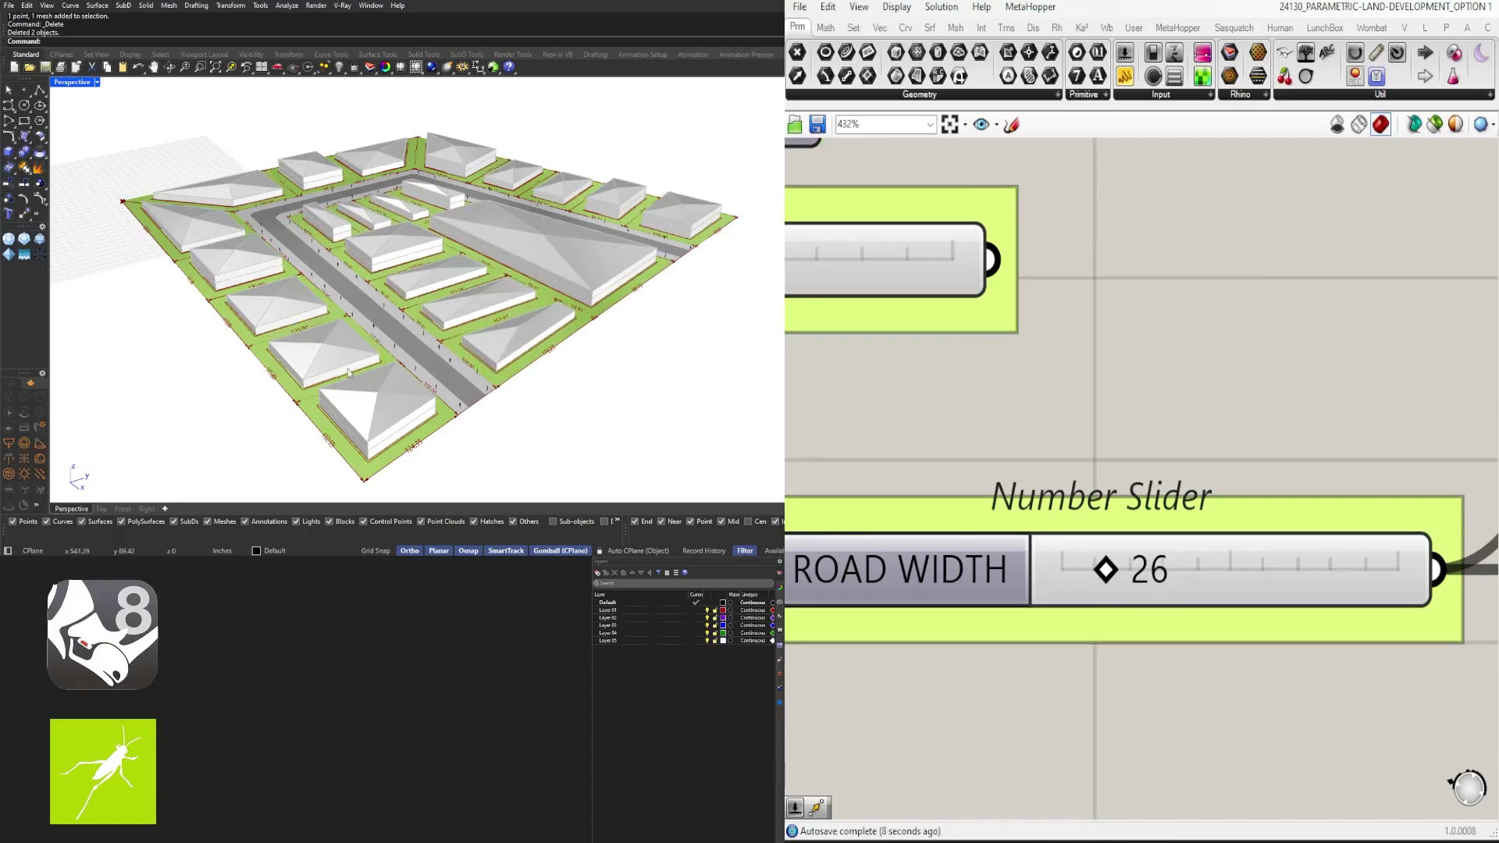
# Step: Set the LOT WIDTH slider to 60
pyautogui.moveTo(348, 368); pyautogui.dragTo(309, 389, button='right')
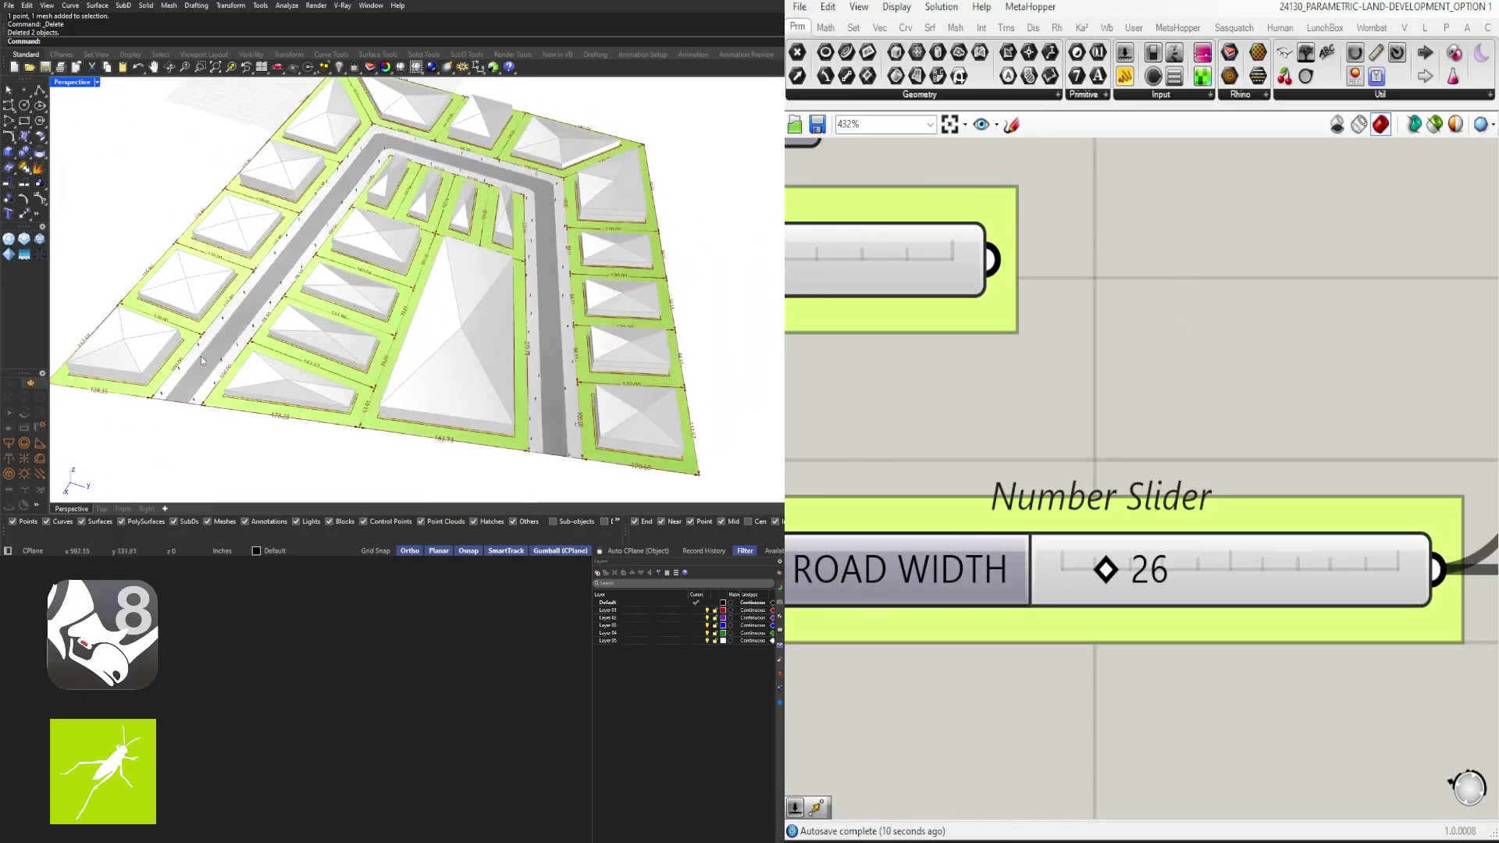
pyautogui.moveTo(200, 355); pyautogui.dragTo(251, 364, button='right')
pyautogui.scroll(6, 248, 357)
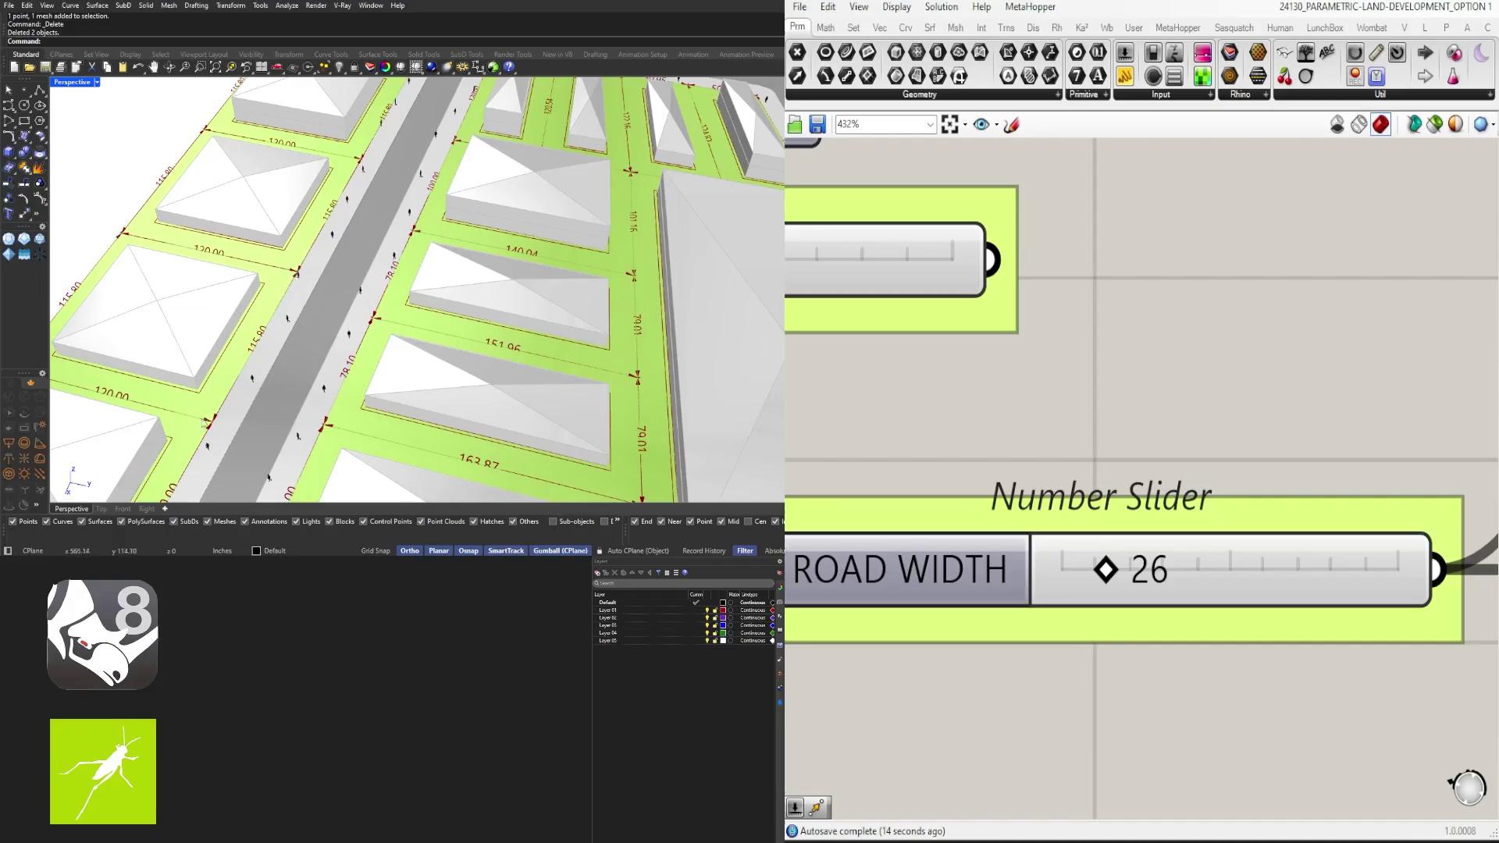
pyautogui.scroll(-3, 377, 214)
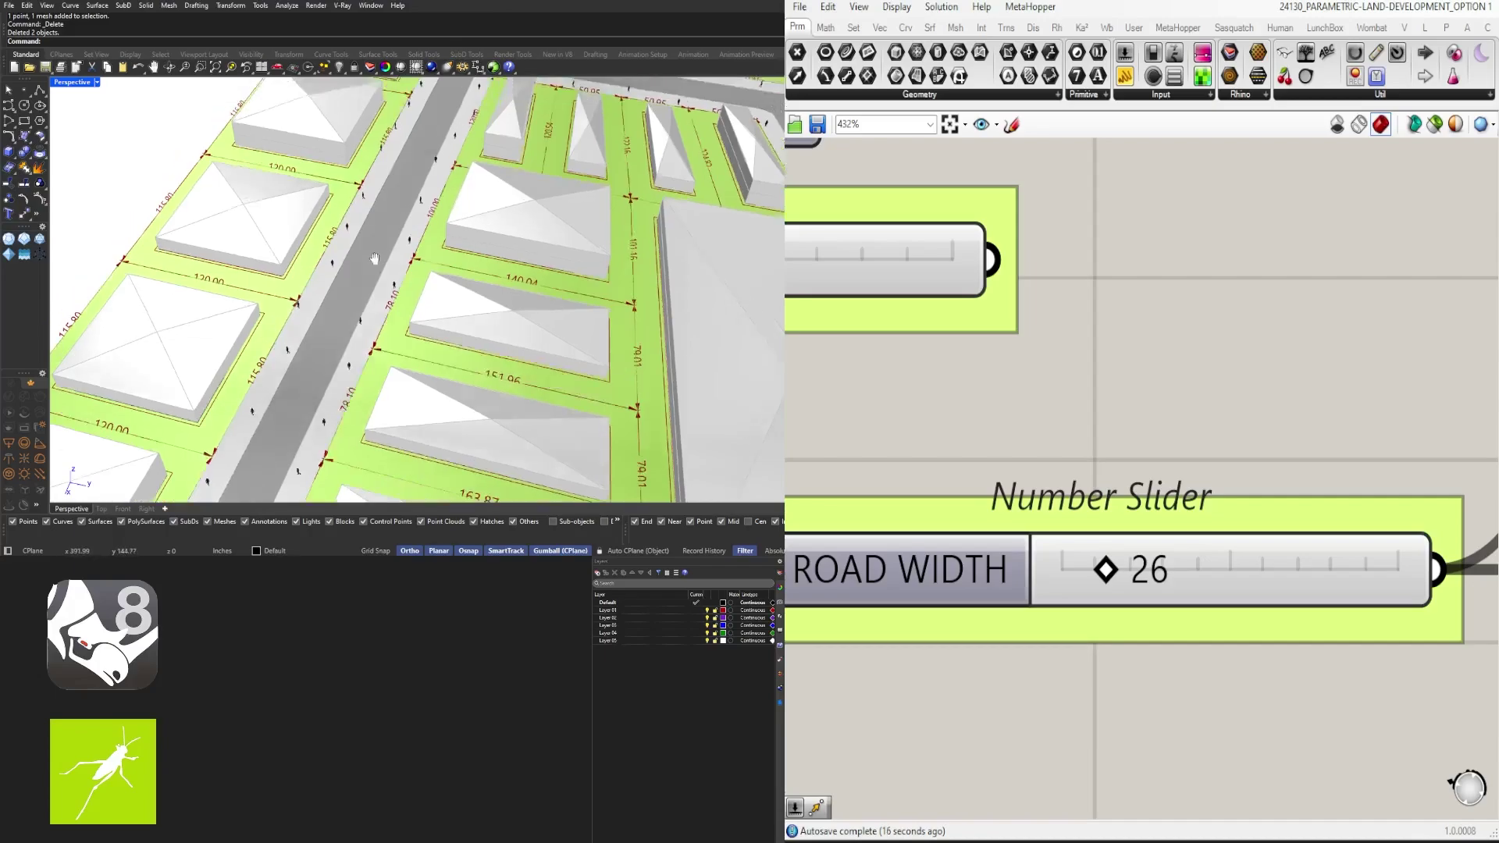
pyautogui.scroll(3, 417, 161)
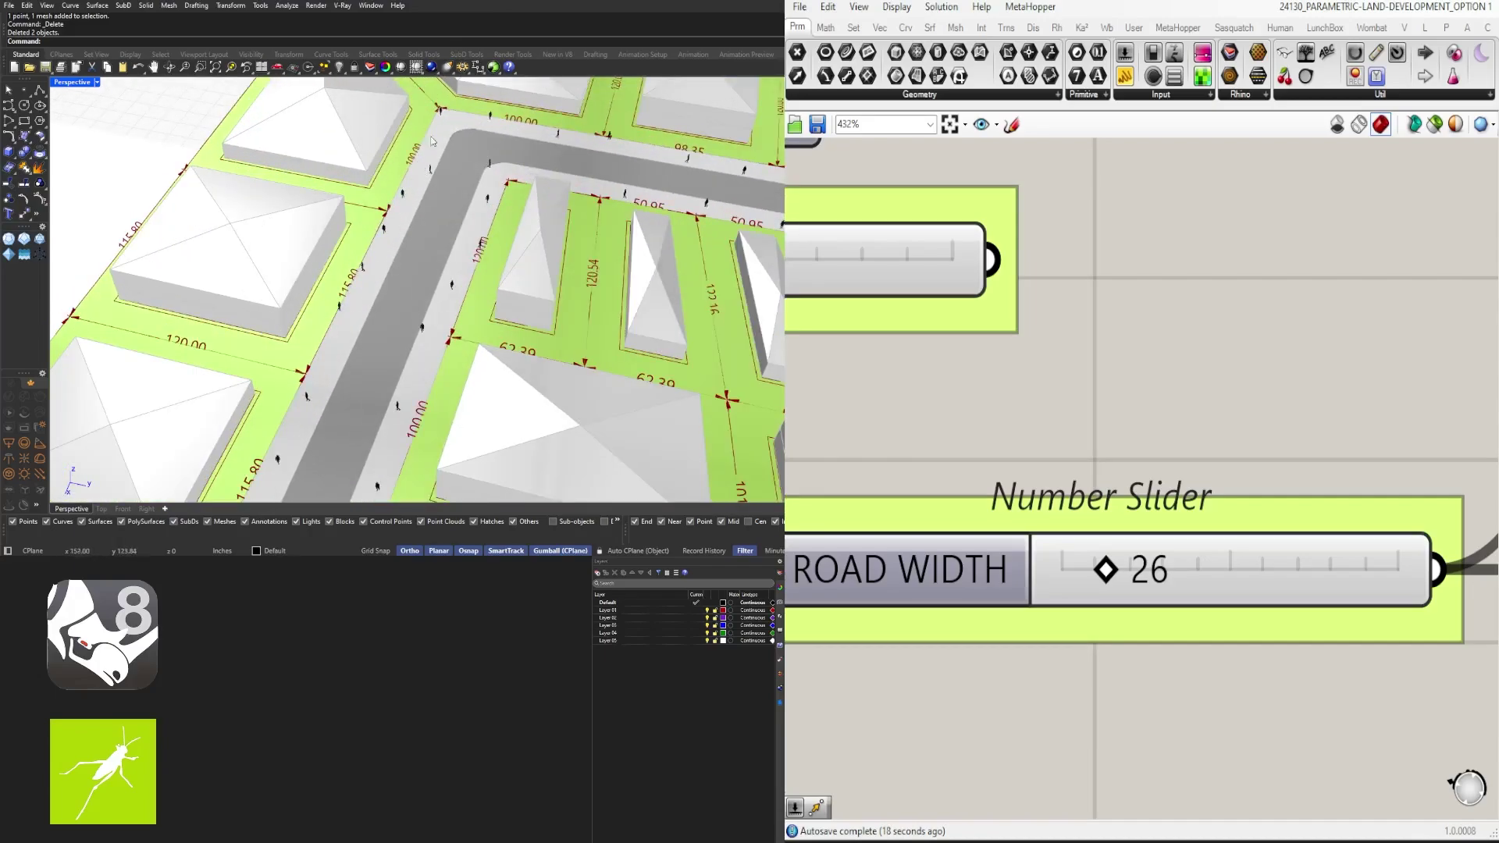
pyautogui.scroll(-4, 434, 143)
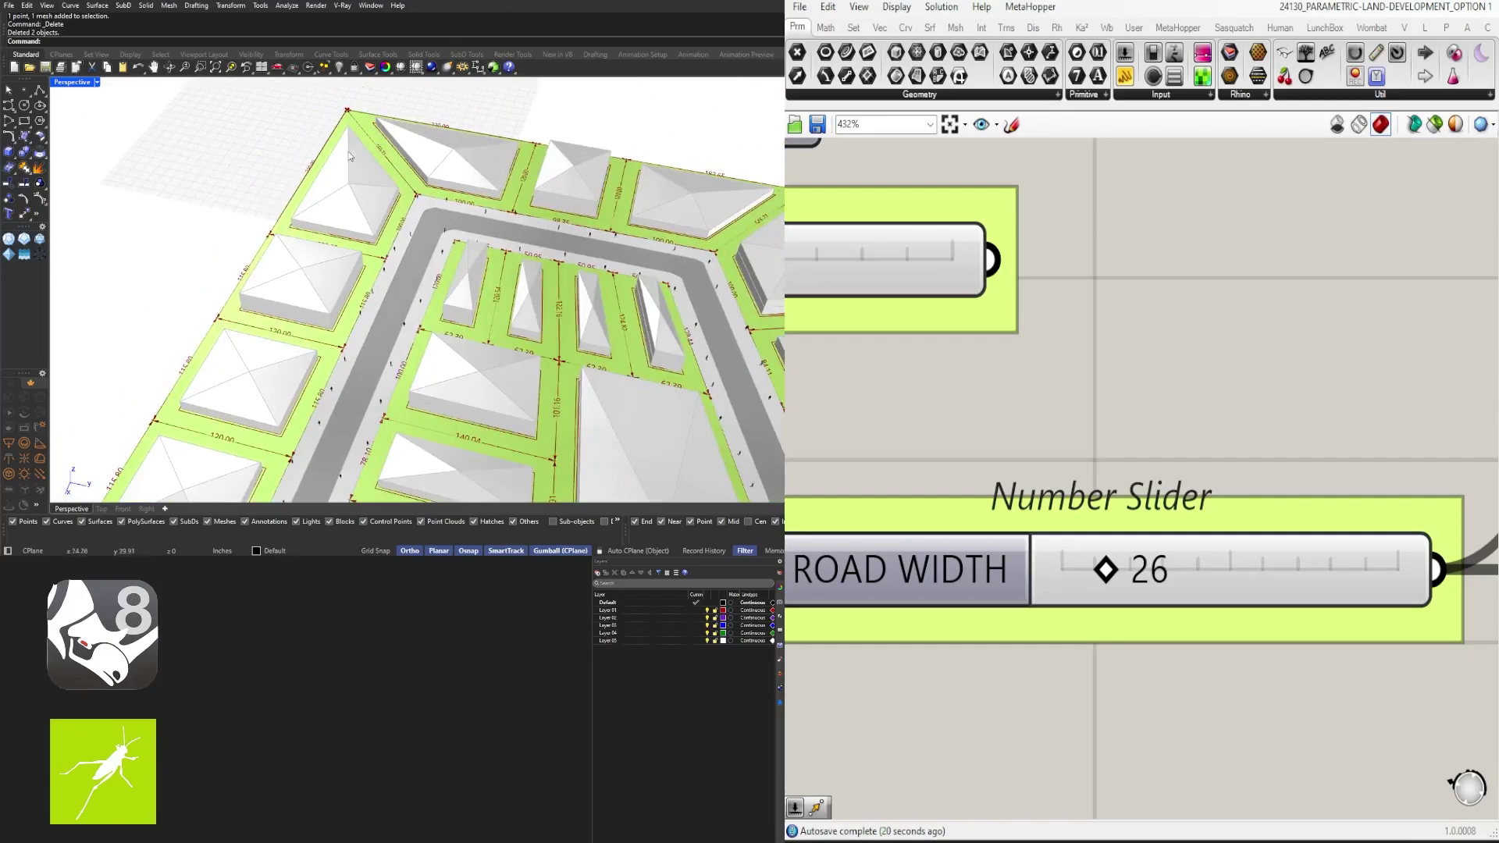
pyautogui.scroll(-6, 1325, 334)
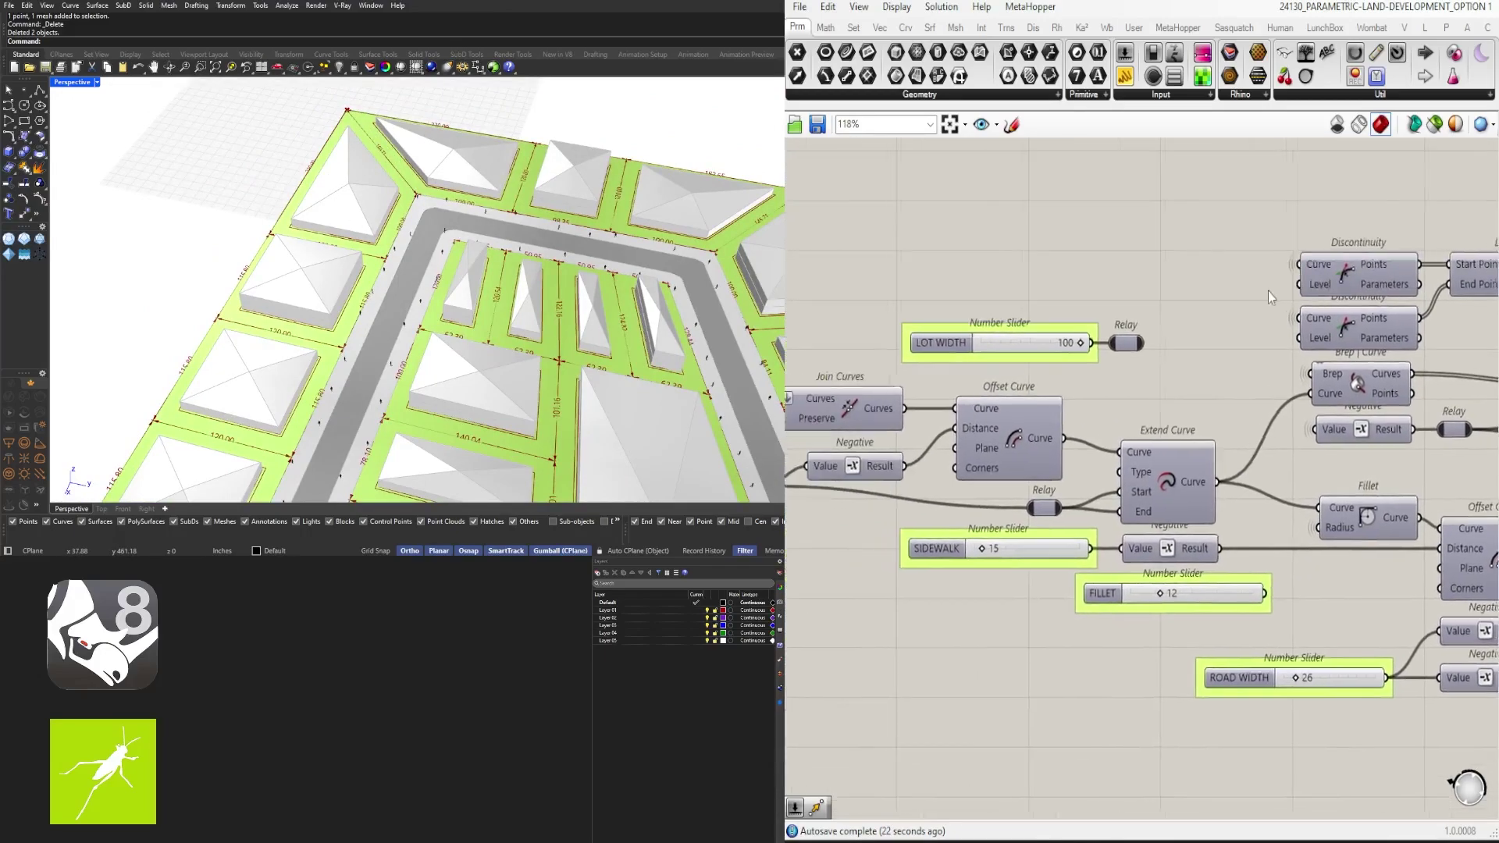
pyautogui.scroll(3, 983, 359)
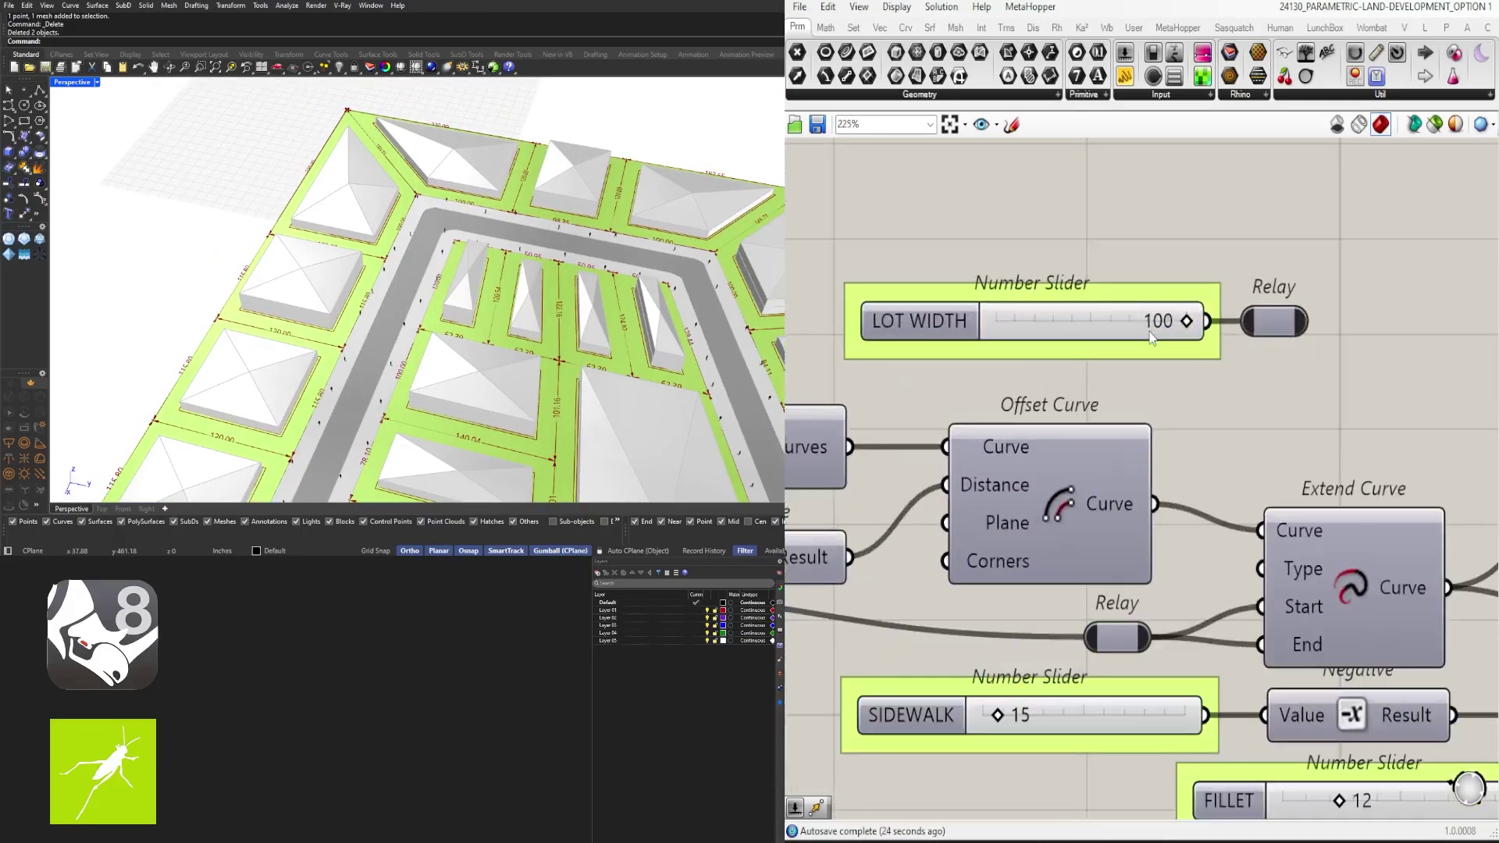
pyautogui.moveTo(1186, 328); pyautogui.dragTo(1122, 316)
pyautogui.doubleClick(1102, 320)
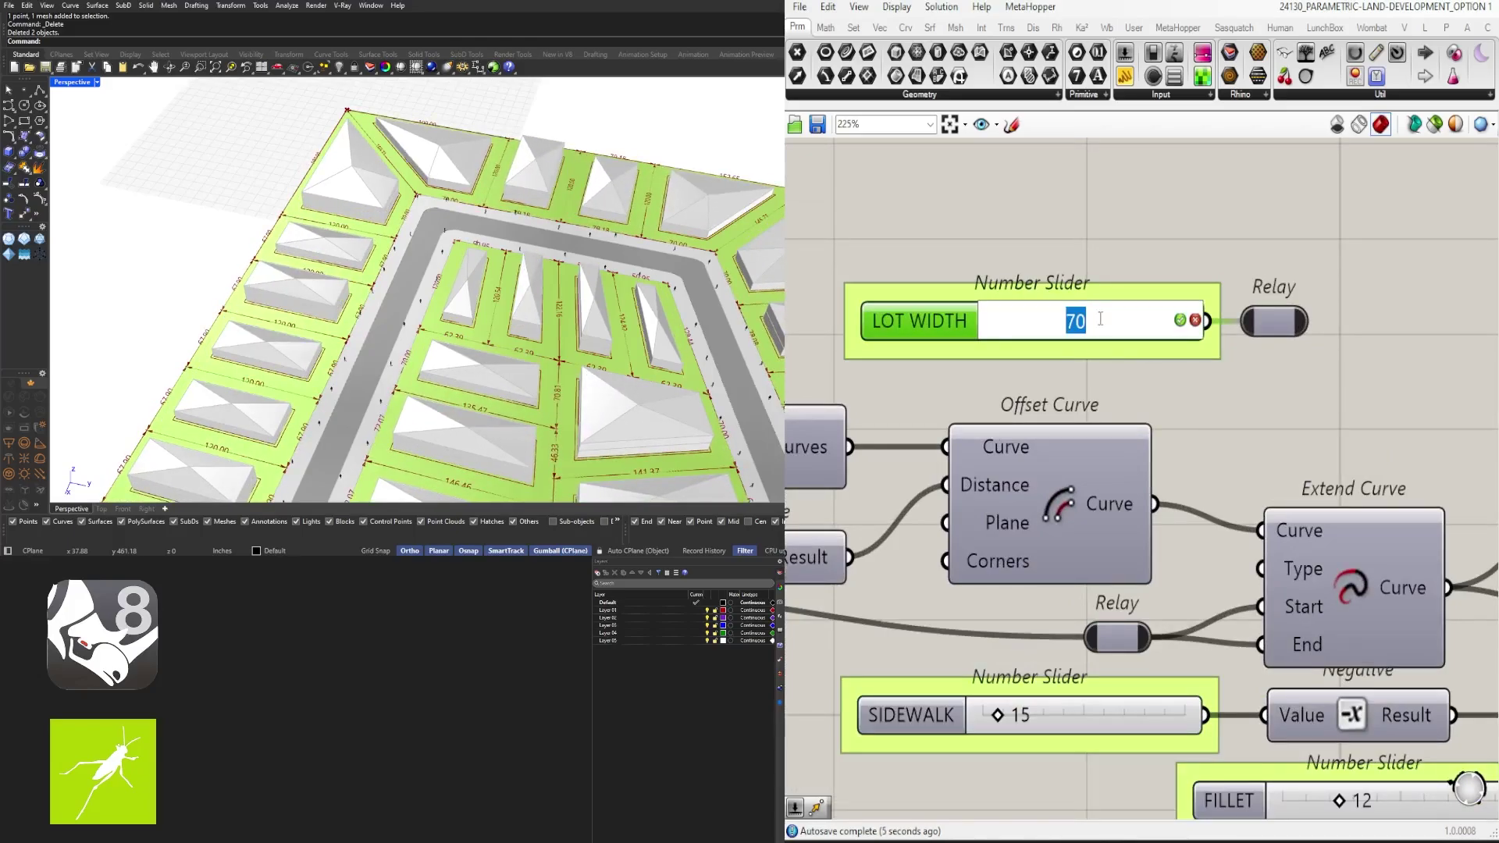
pyautogui.write('60')
pyautogui.press('Return')
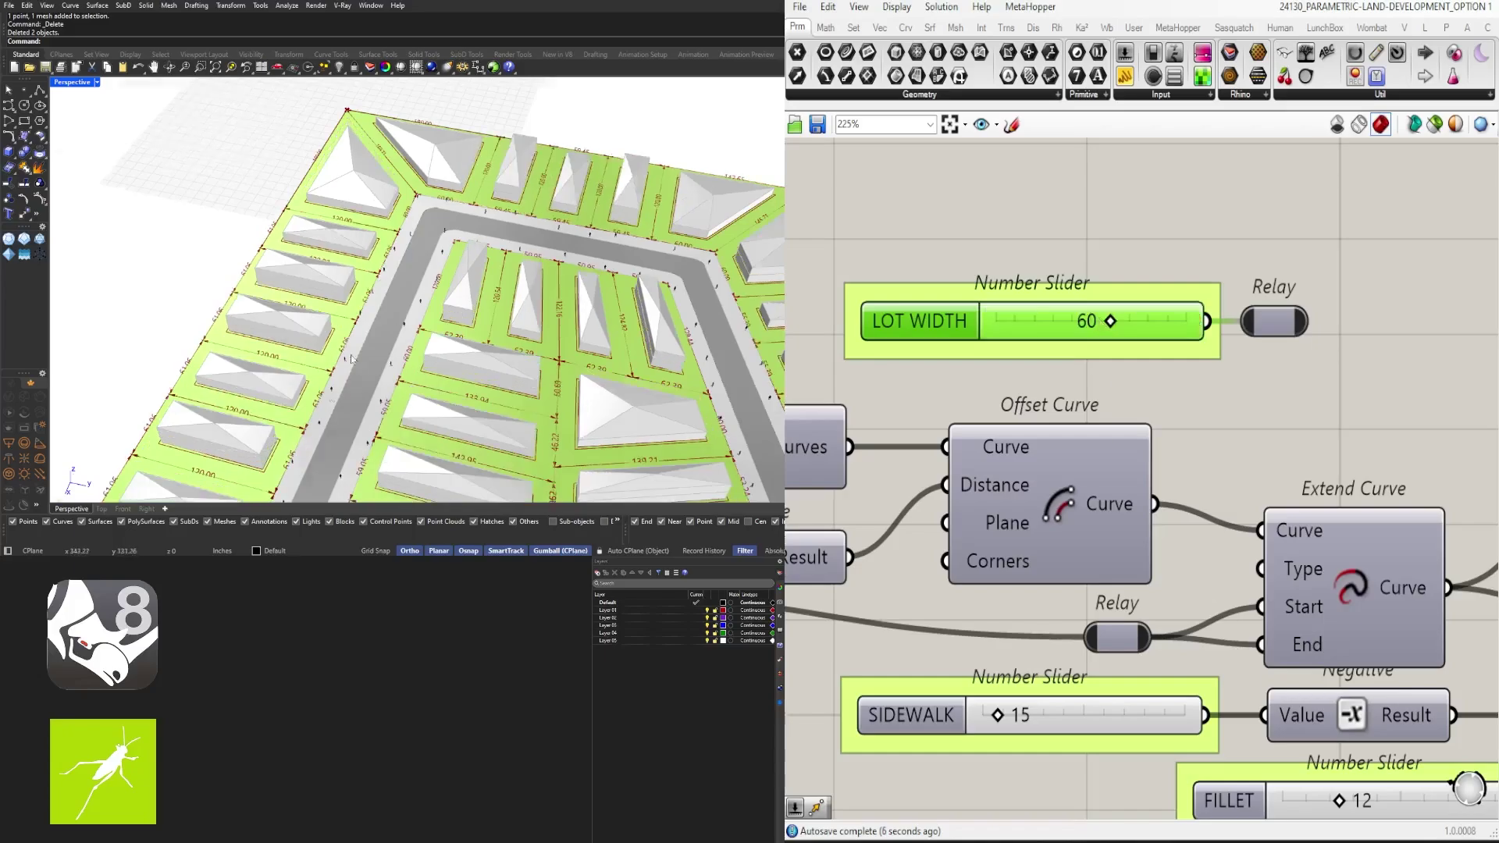
# Step: Examine the resized lots and buildings along the road corners and in the inner block of the development model
pyautogui.scroll(2, 341, 272)
pyautogui.scroll(-2, 403, 225)
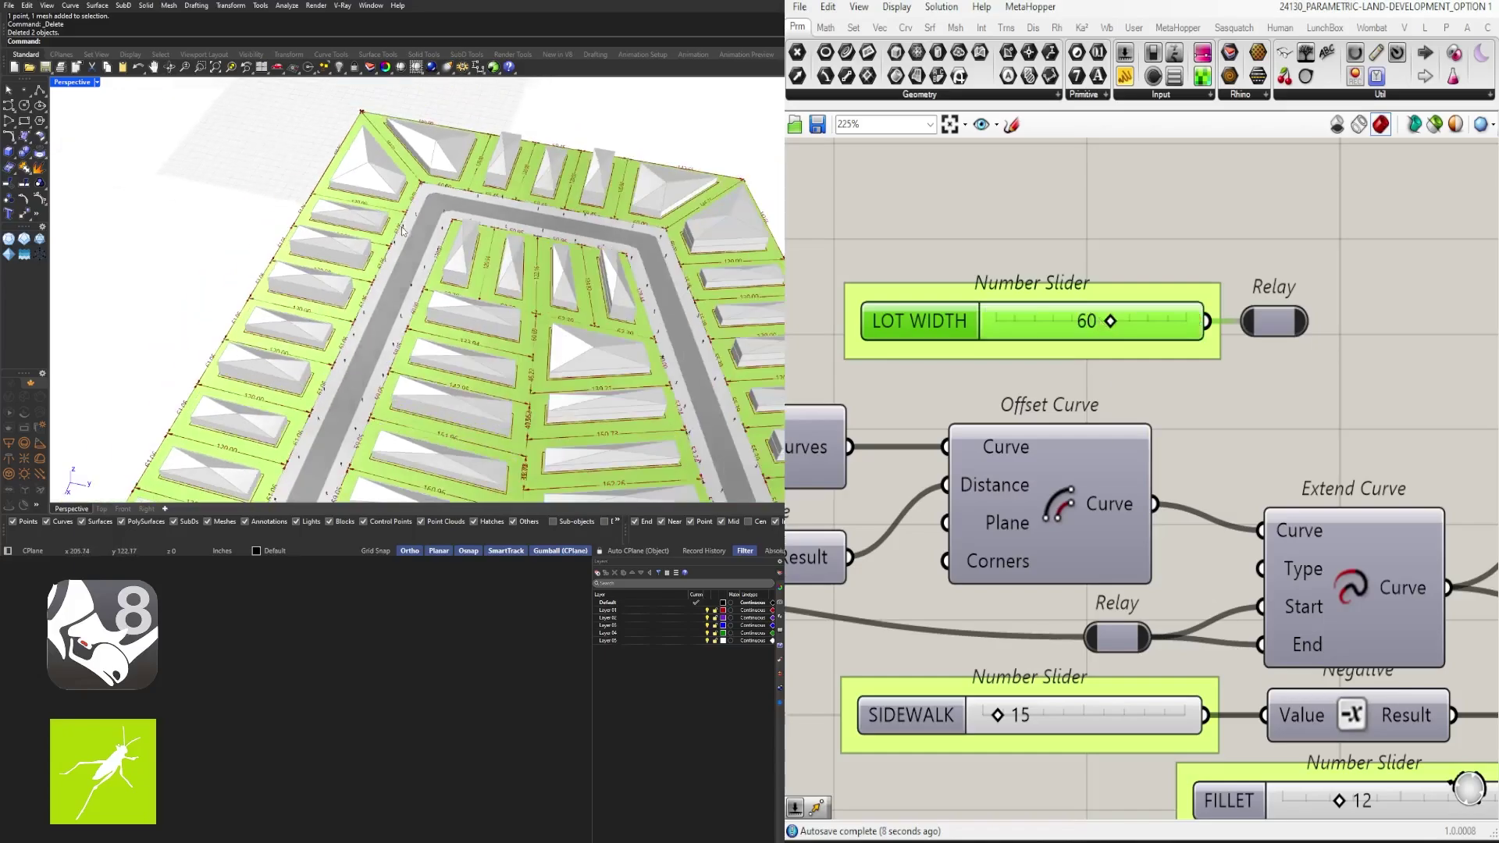
pyautogui.scroll(3, 440, 181)
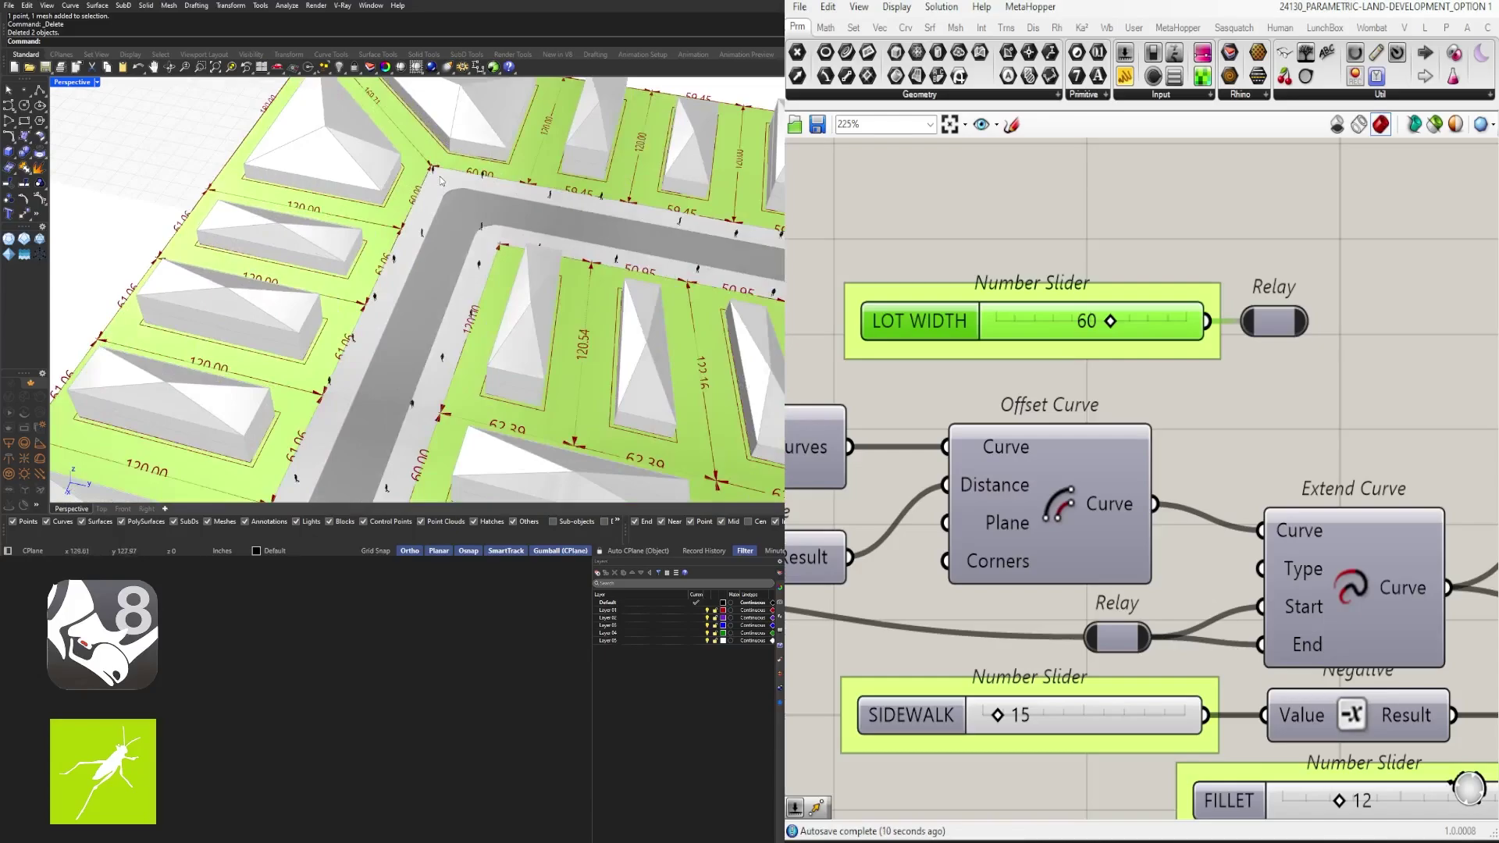
pyautogui.scroll(-5, 426, 194)
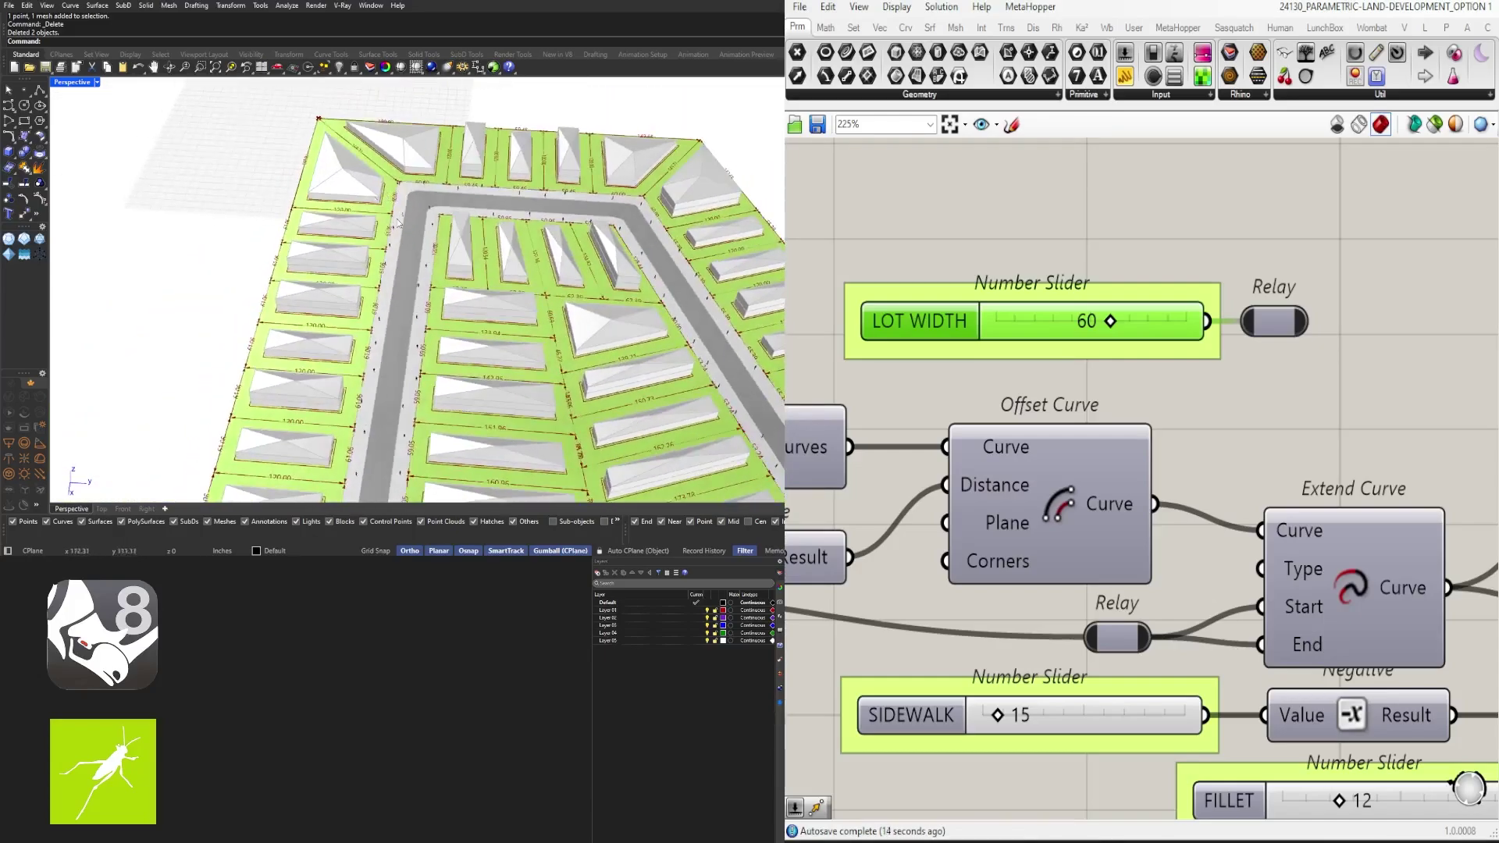
pyautogui.moveTo(319, 131); pyautogui.dragTo(421, 210, button='right')
pyautogui.scroll(2, 381, 244)
pyautogui.moveTo(451, 263); pyautogui.dragTo(481, 203, button='right')
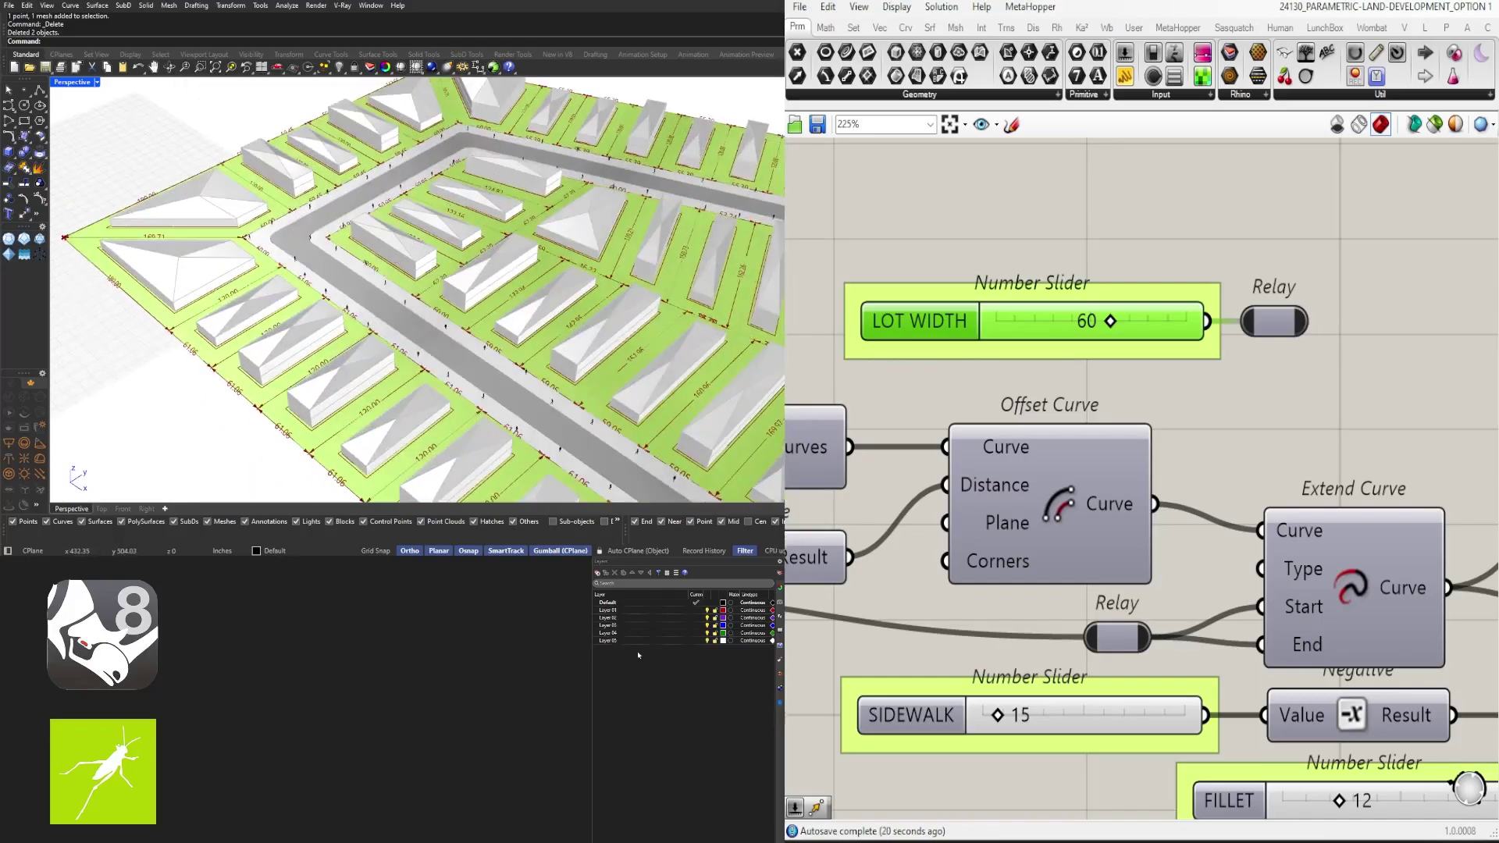
pyautogui.scroll(-5, 1096, 411)
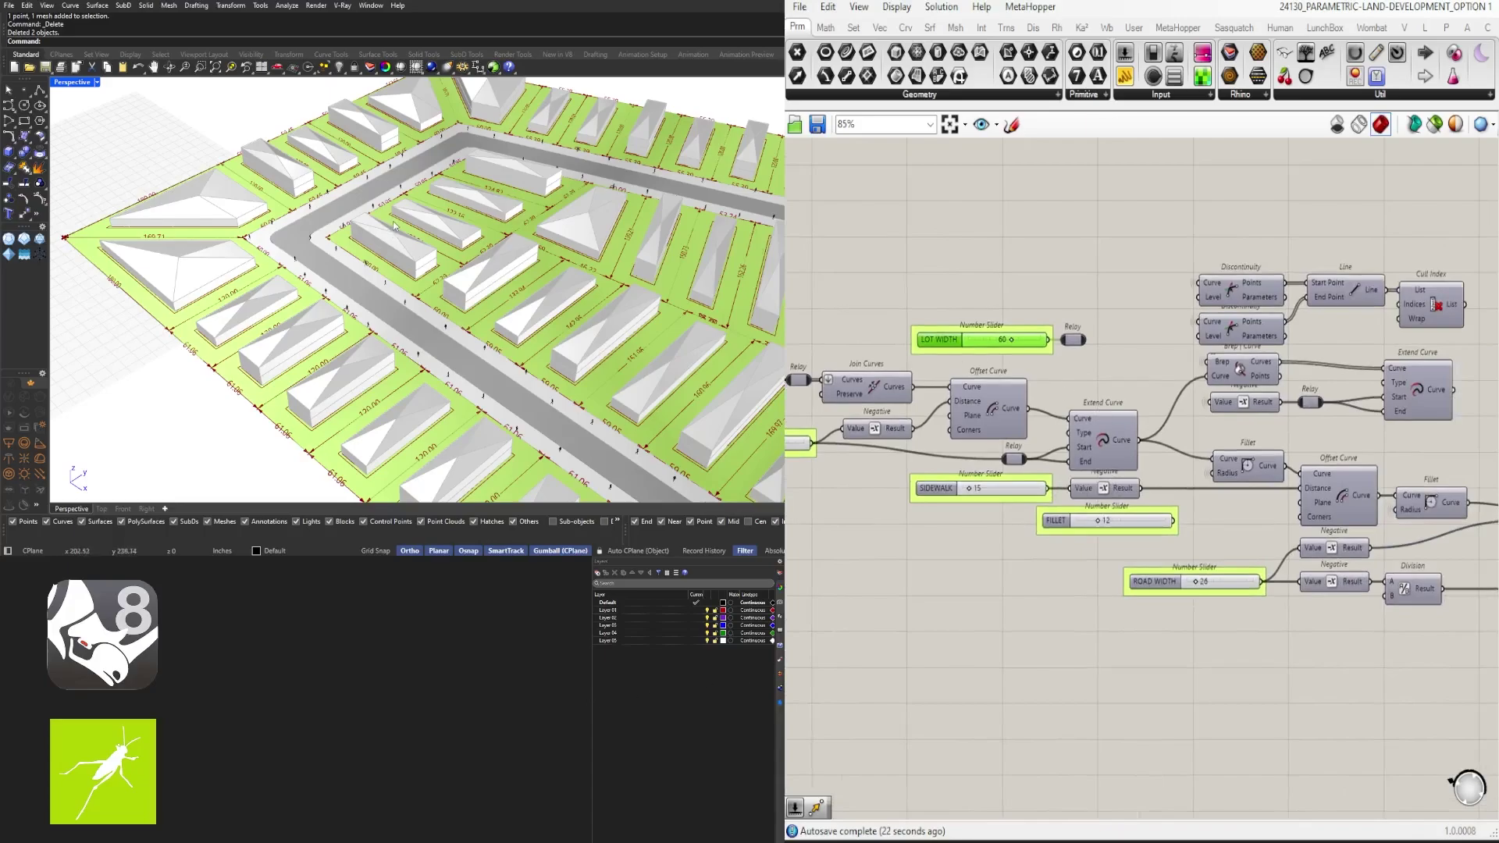
pyautogui.scroll(6, 394, 225)
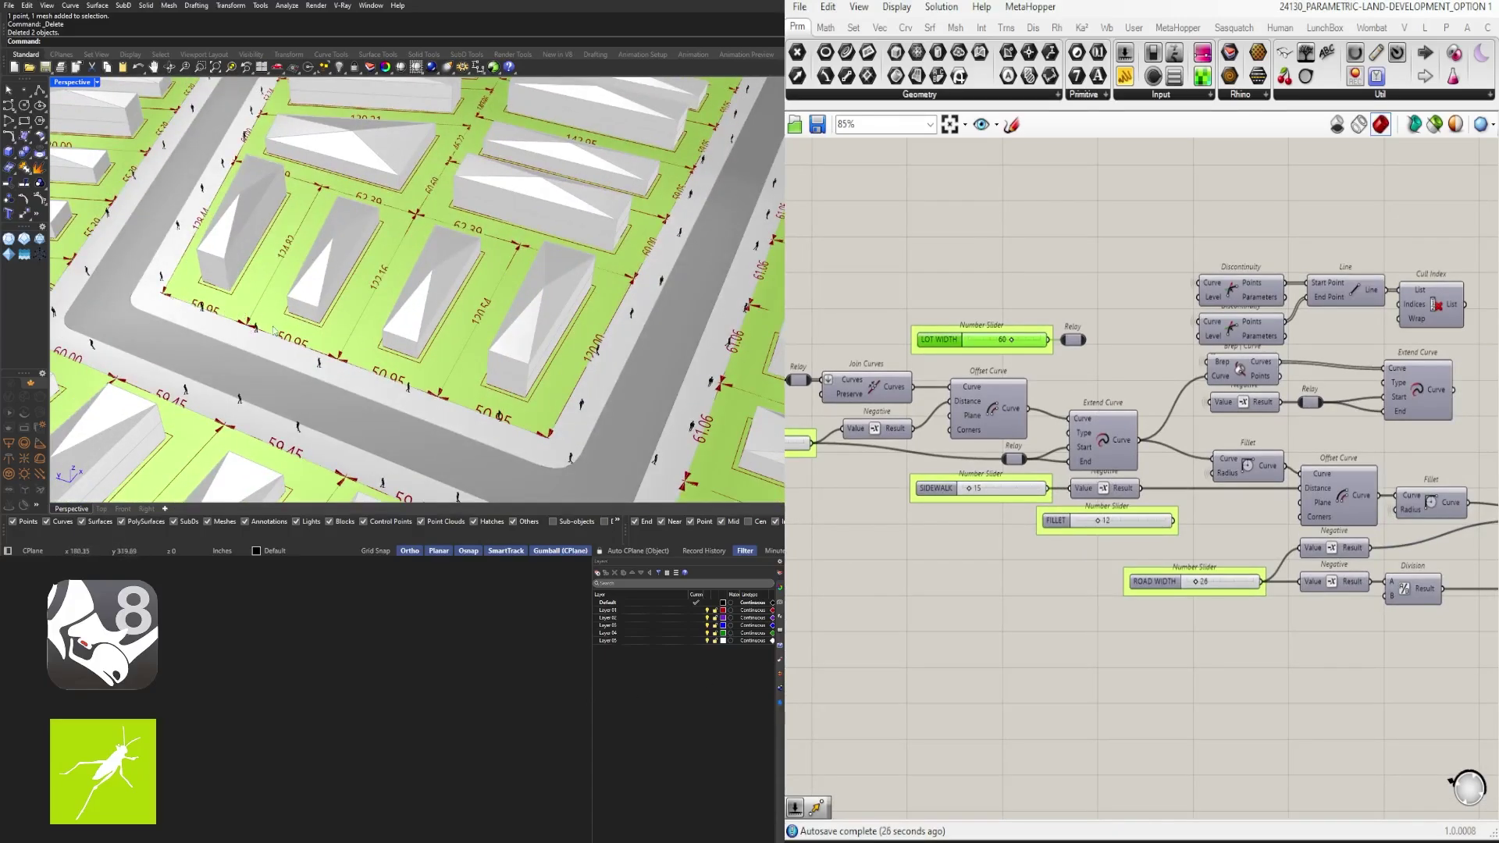
# Step: Set the DIV V slider to 3 to change how the inner end block is subdivided into lots
pyautogui.scroll(-3, 1284, 491)
pyautogui.moveTo(1284, 490); pyautogui.dragTo(912, 479, button='right')
pyautogui.moveTo(1258, 391); pyautogui.dragTo(1074, 394, button='right')
pyautogui.scroll(2, 1378, 508)
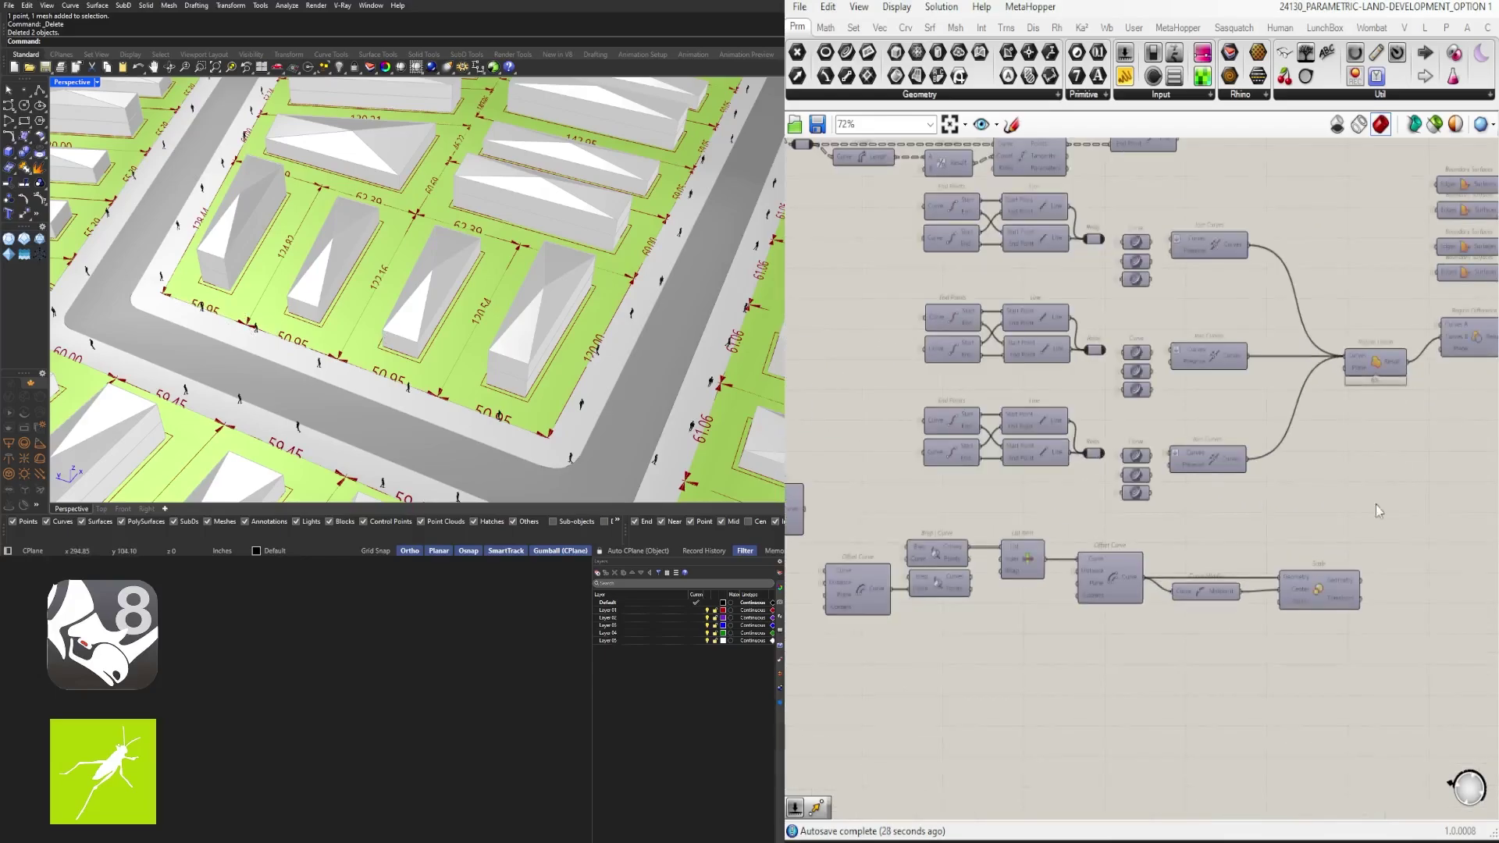
pyautogui.moveTo(1378, 508); pyautogui.dragTo(1090, 598, button='right')
pyautogui.scroll(3, 1090, 599)
pyautogui.scroll(-4, 1090, 599)
pyautogui.moveTo(1353, 598); pyautogui.dragTo(1161, 598, button='right')
pyautogui.moveTo(1406, 537); pyautogui.dragTo(863, 505, button='right')
pyautogui.moveTo(1247, 544); pyautogui.dragTo(869, 498, button='right')
pyautogui.moveTo(1249, 579); pyautogui.dragTo(881, 567, button='right')
pyautogui.moveTo(1261, 534); pyautogui.dragTo(1057, 534, button='right')
pyautogui.scroll(3, 1184, 469)
pyautogui.scroll(9, 1184, 469)
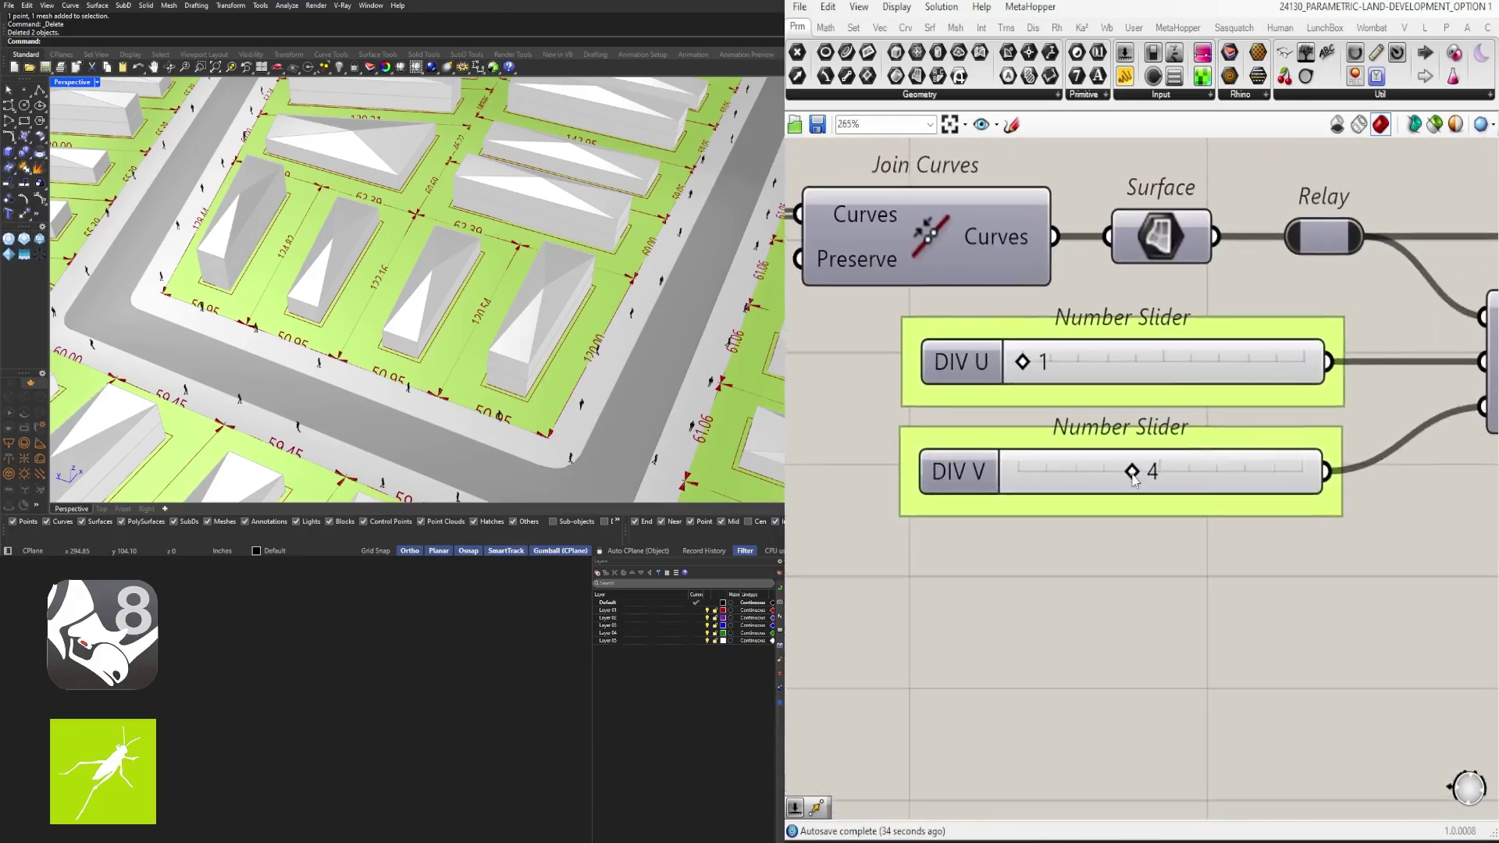
pyautogui.moveTo(1113, 476)
pyautogui.mouseDown()
pyautogui.moveTo(1125, 468)
pyautogui.moveTo(1089, 472)
pyautogui.moveTo(1171, 478)
pyautogui.moveTo(1105, 477)
pyautogui.mouseUp()
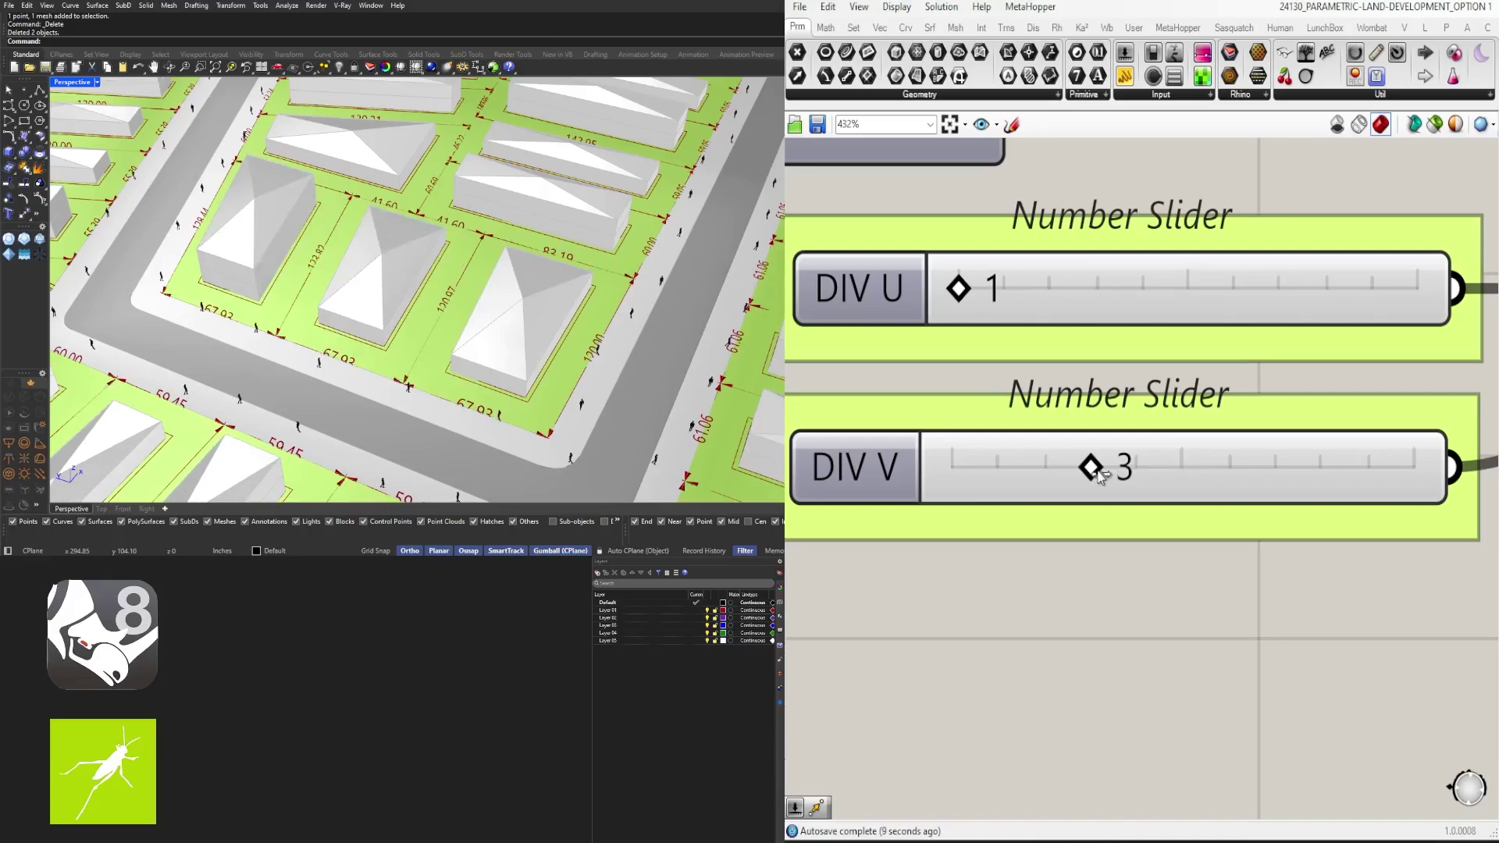
pyautogui.scroll(-5, 538, 312)
pyautogui.moveTo(593, 328); pyautogui.dragTo(458, 292, button='right')
pyautogui.scroll(-2, 508, 281)
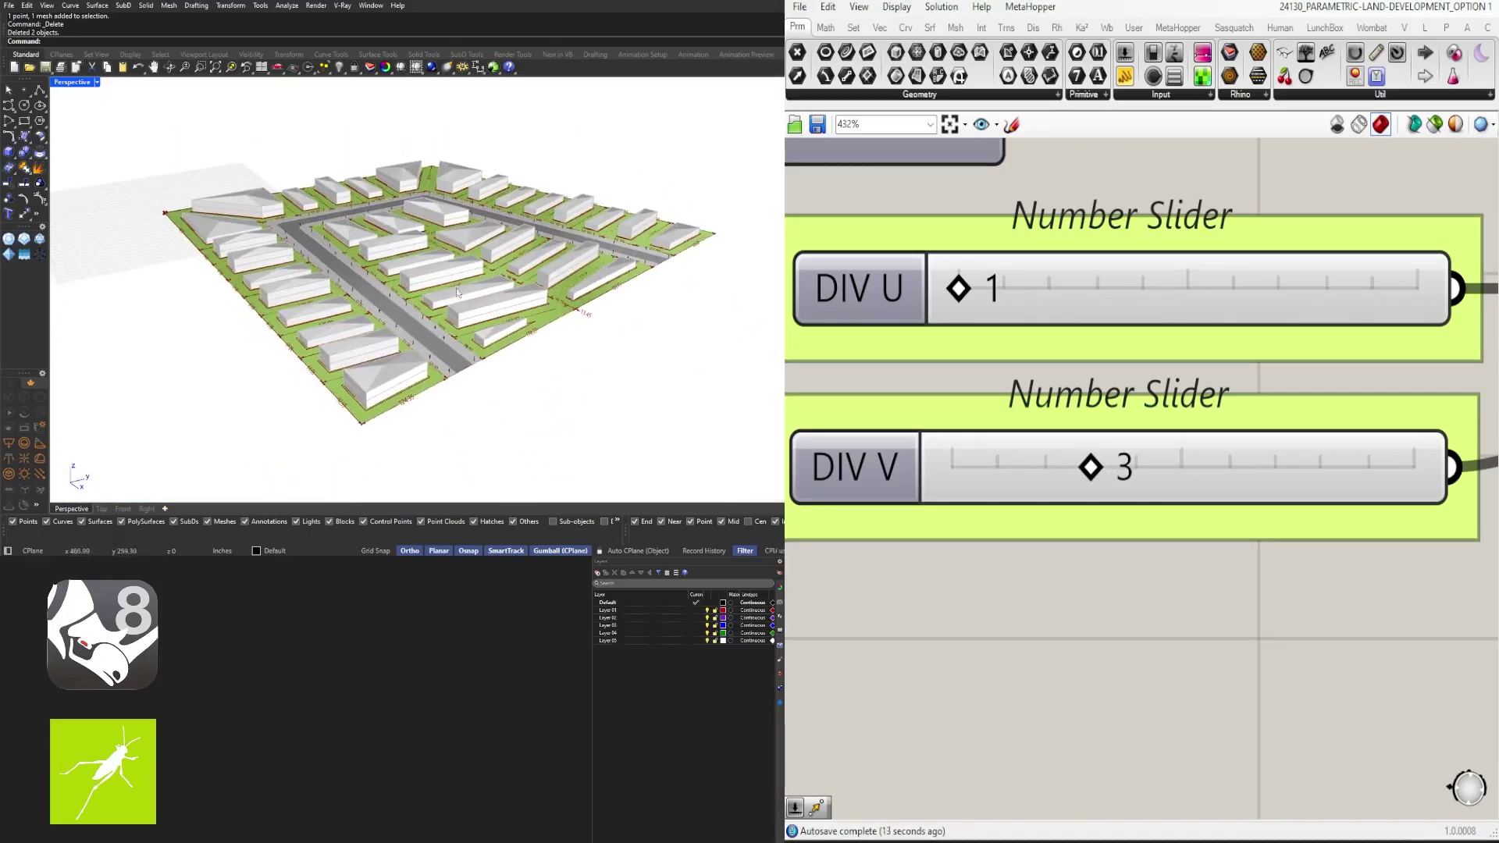
# Step: Examine the lot dimension labels, the road end and the subdivided inner lots of the development model up close and overall
pyautogui.scroll(2, 465, 303)
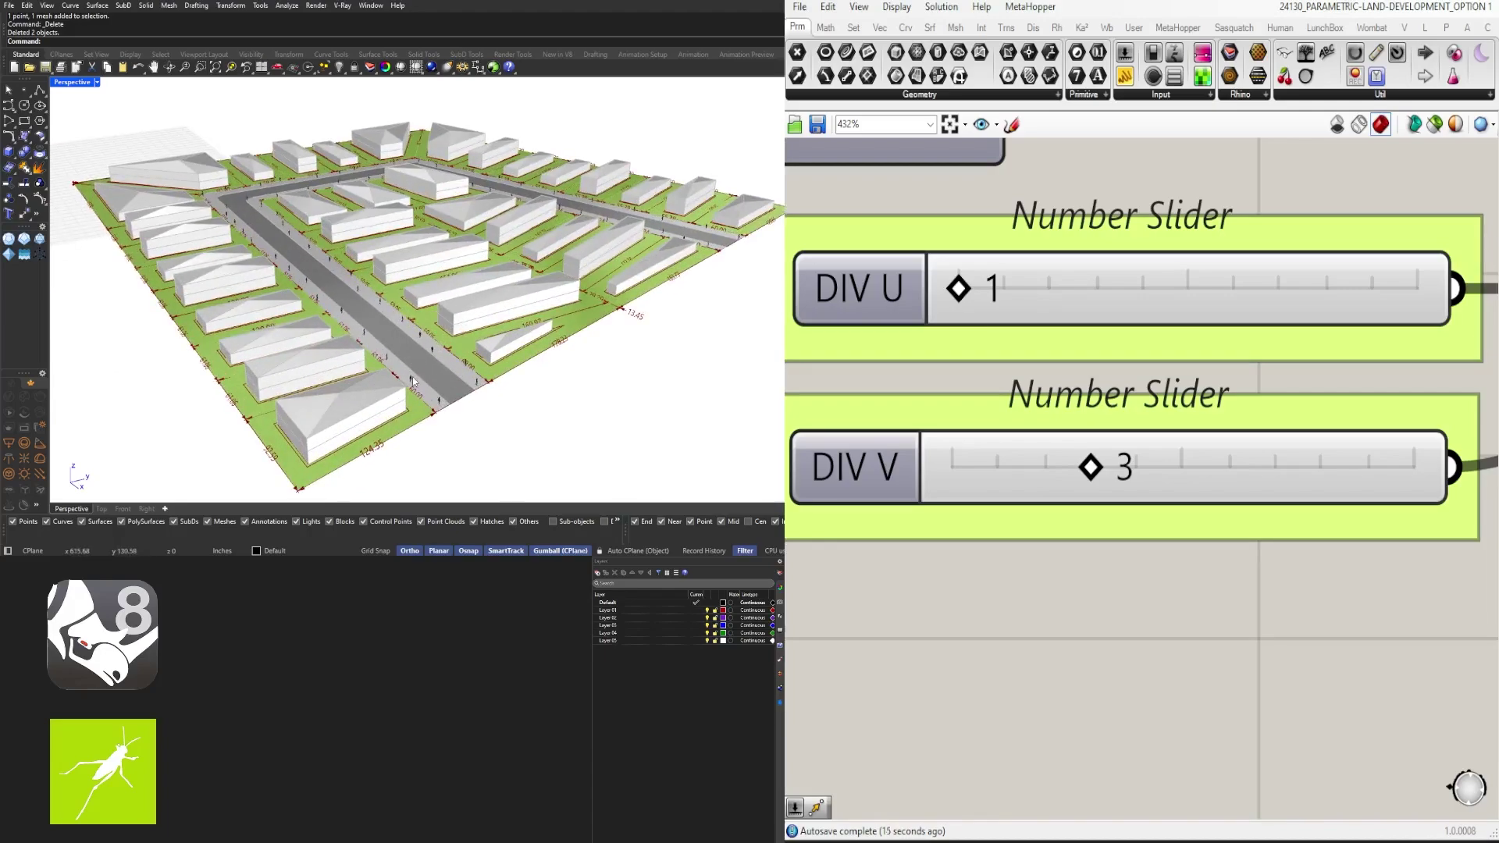
pyautogui.moveTo(470, 413)
pyautogui.mouseDown(button='right')
pyautogui.moveTo(377, 411)
pyautogui.moveTo(449, 412)
pyautogui.mouseUp(button='right')
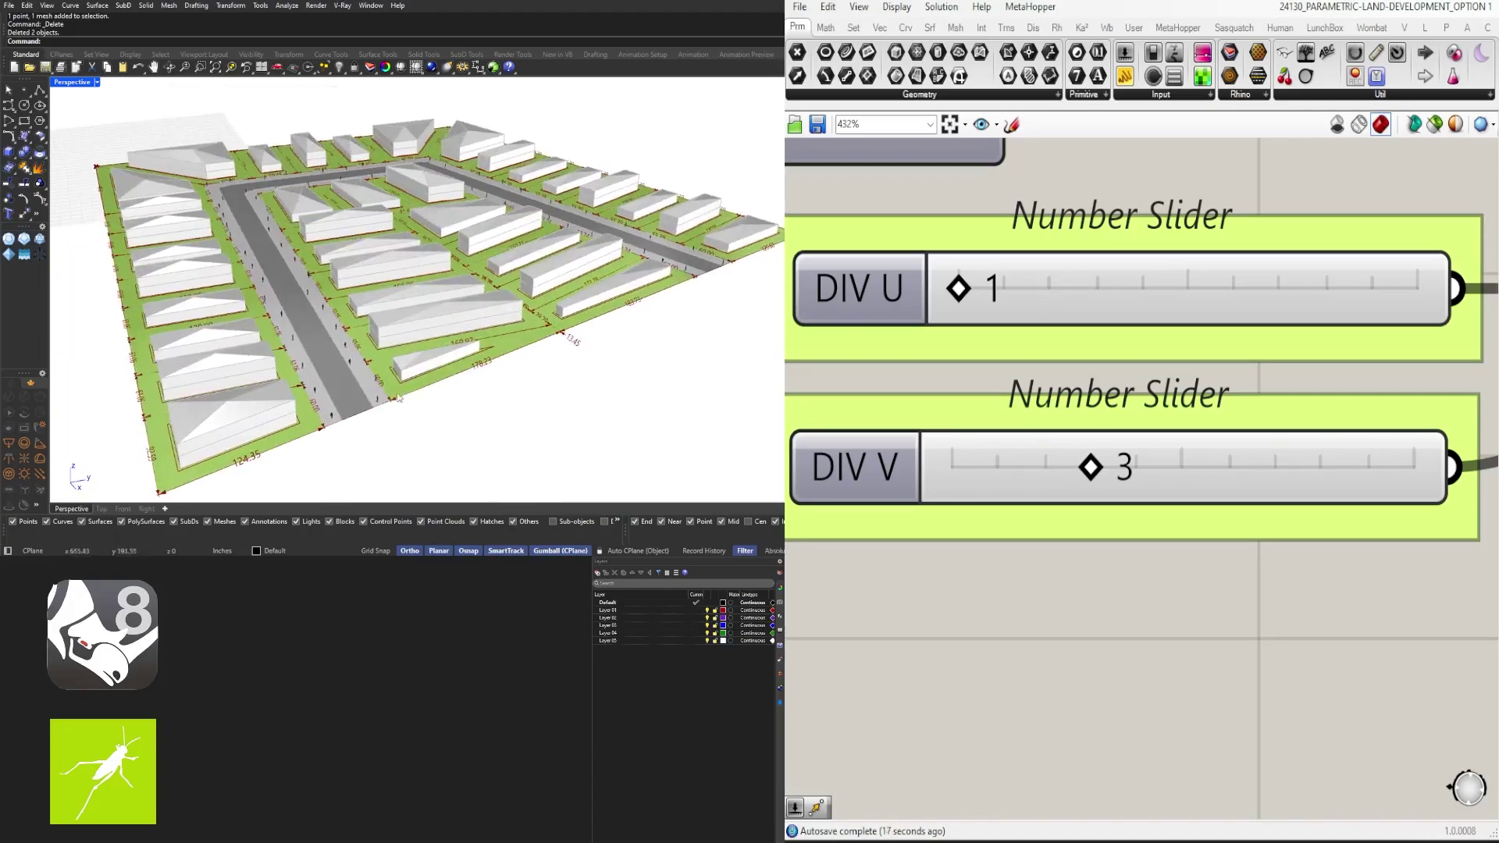
pyautogui.keyDown('shift'); pyautogui.moveTo(326, 400); pyautogui.dragTo(370, 362, button='right'); pyautogui.keyUp('shift')
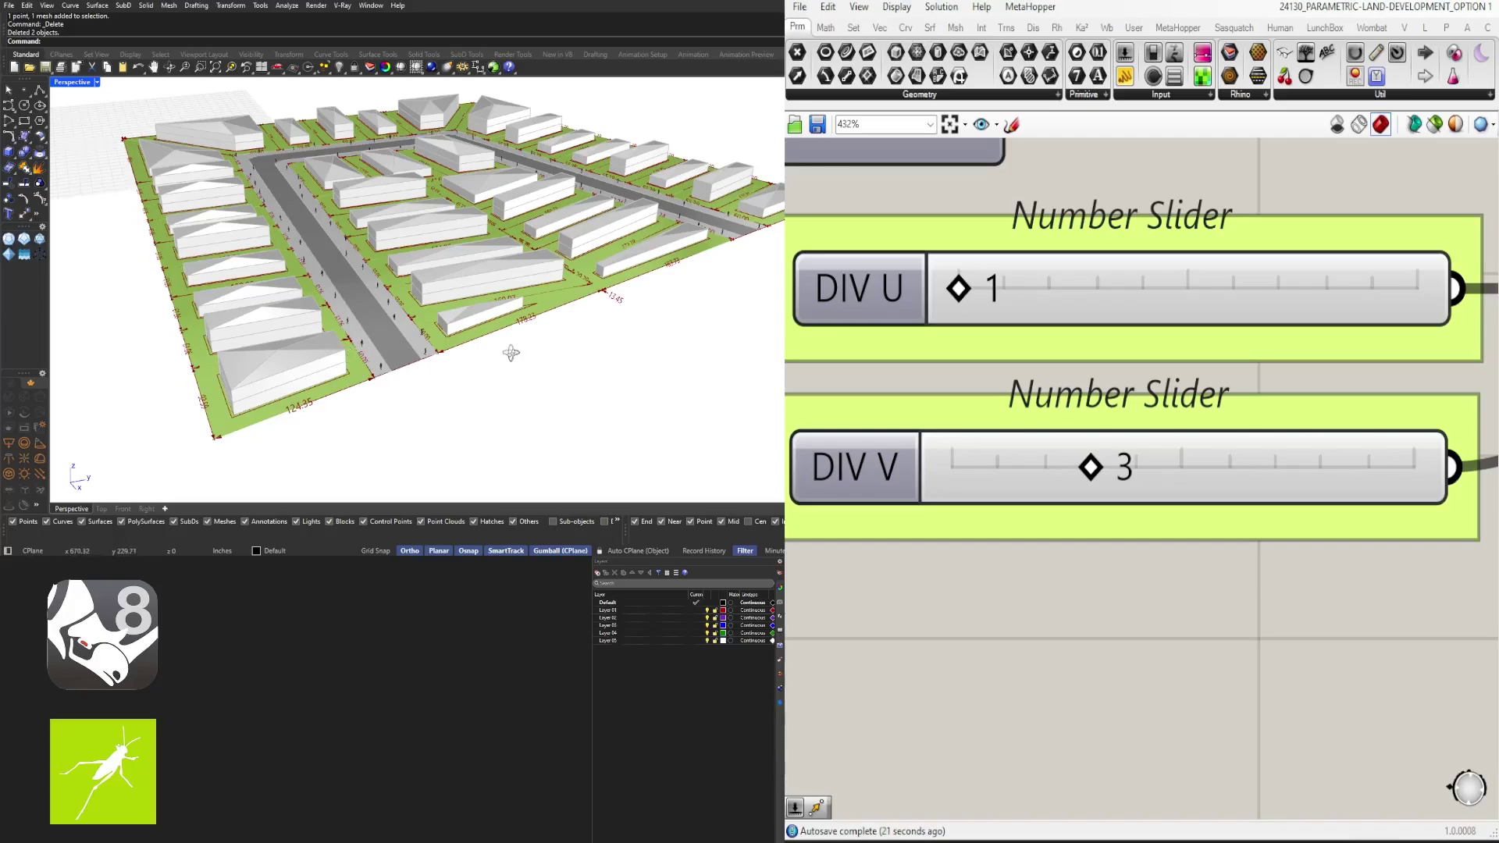
pyautogui.scroll(5, 444, 334)
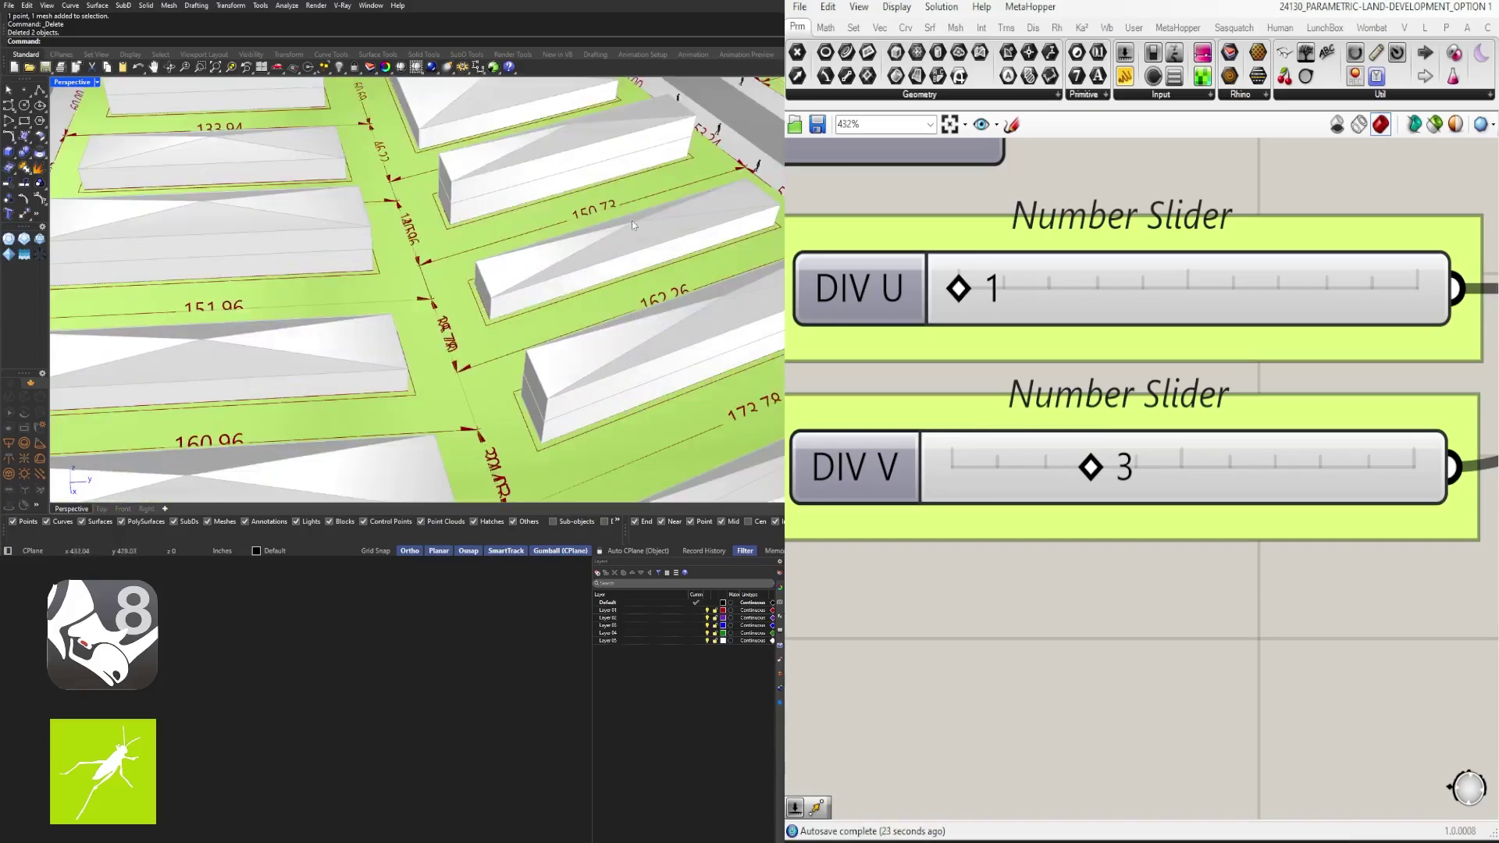
pyautogui.scroll(-5, 386, 301)
pyautogui.moveTo(508, 371); pyautogui.dragTo(467, 309, button='right')
pyautogui.moveTo(493, 317); pyautogui.dragTo(486, 331, button='right')
pyautogui.scroll(3, 506, 356)
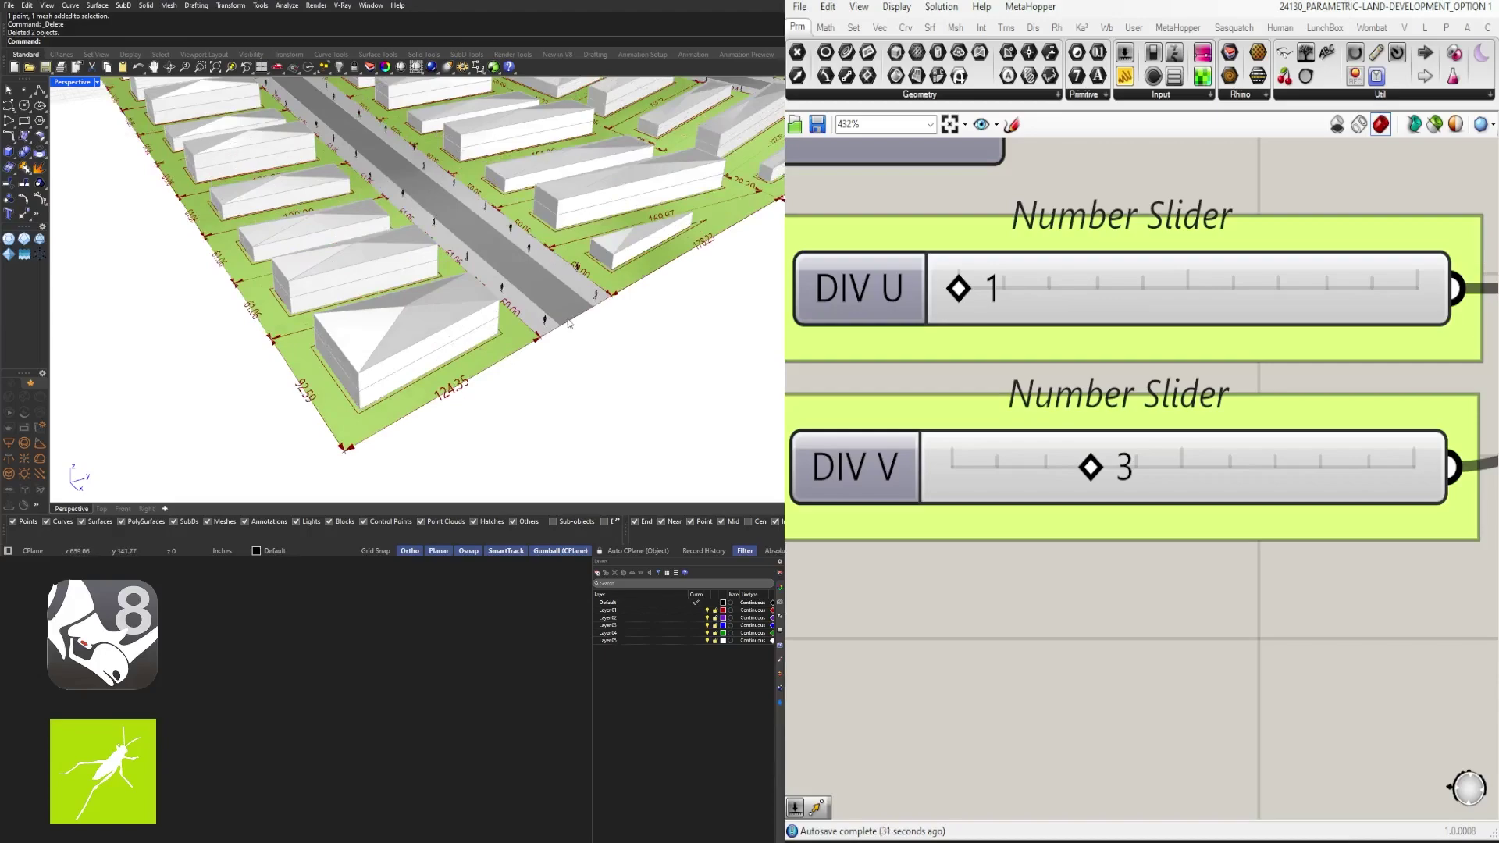
pyautogui.scroll(-5, 568, 323)
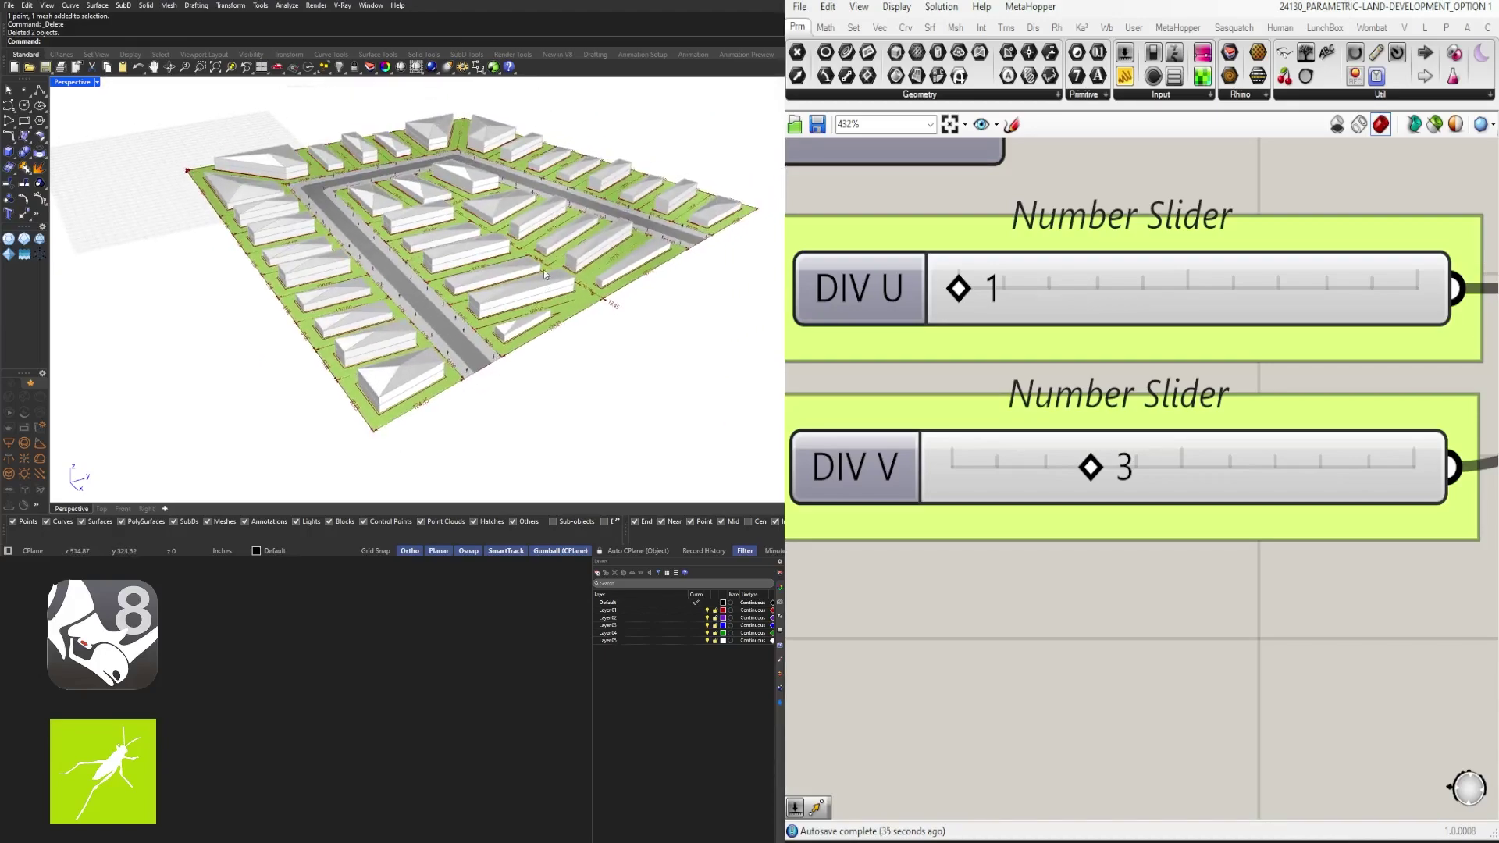
pyautogui.scroll(5, 468, 402)
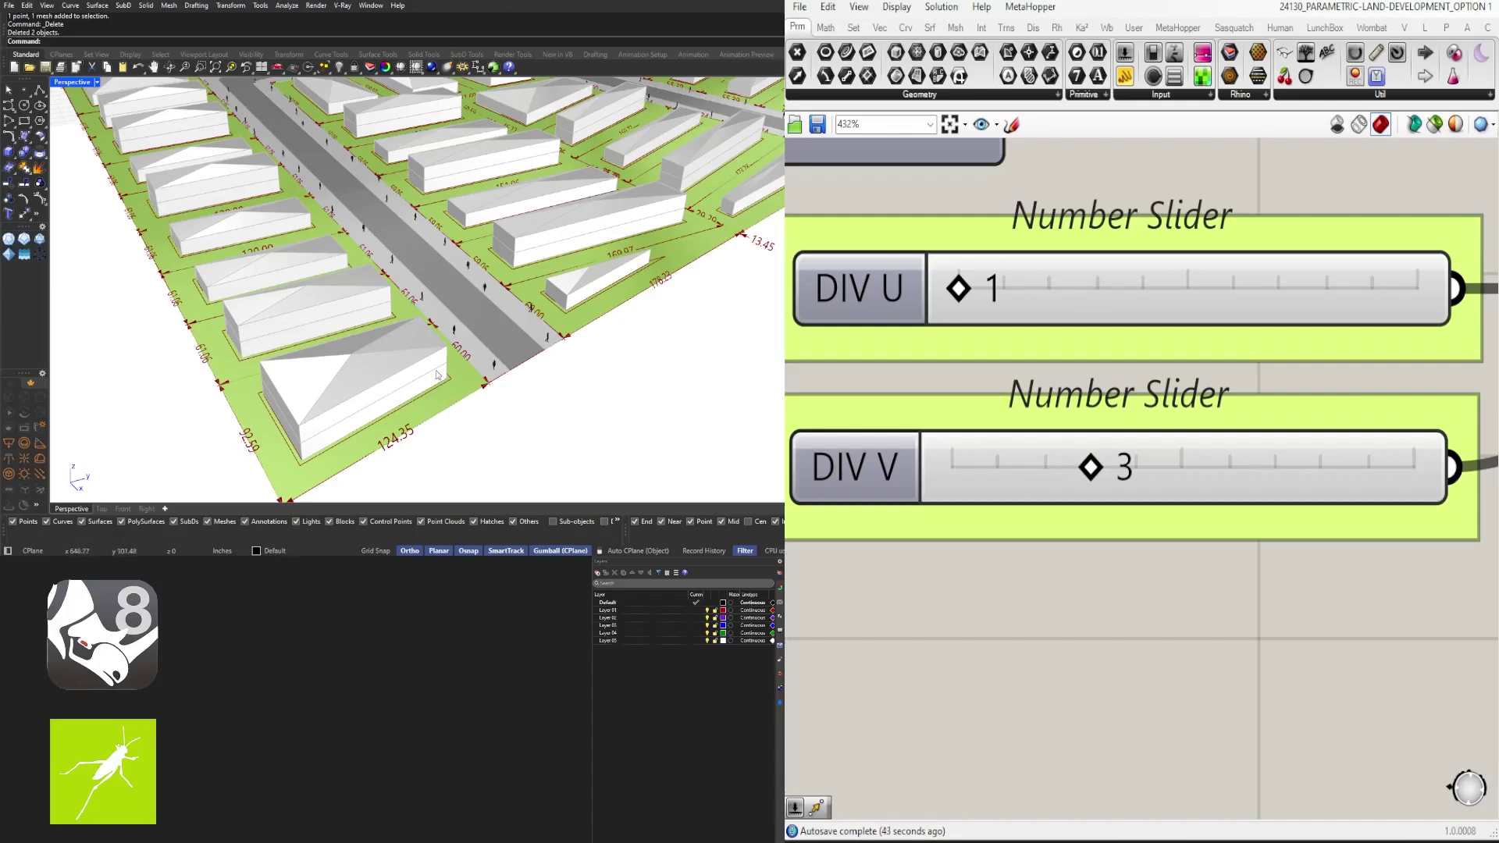
pyautogui.scroll(-5, 436, 375)
pyautogui.scroll(3, 364, 299)
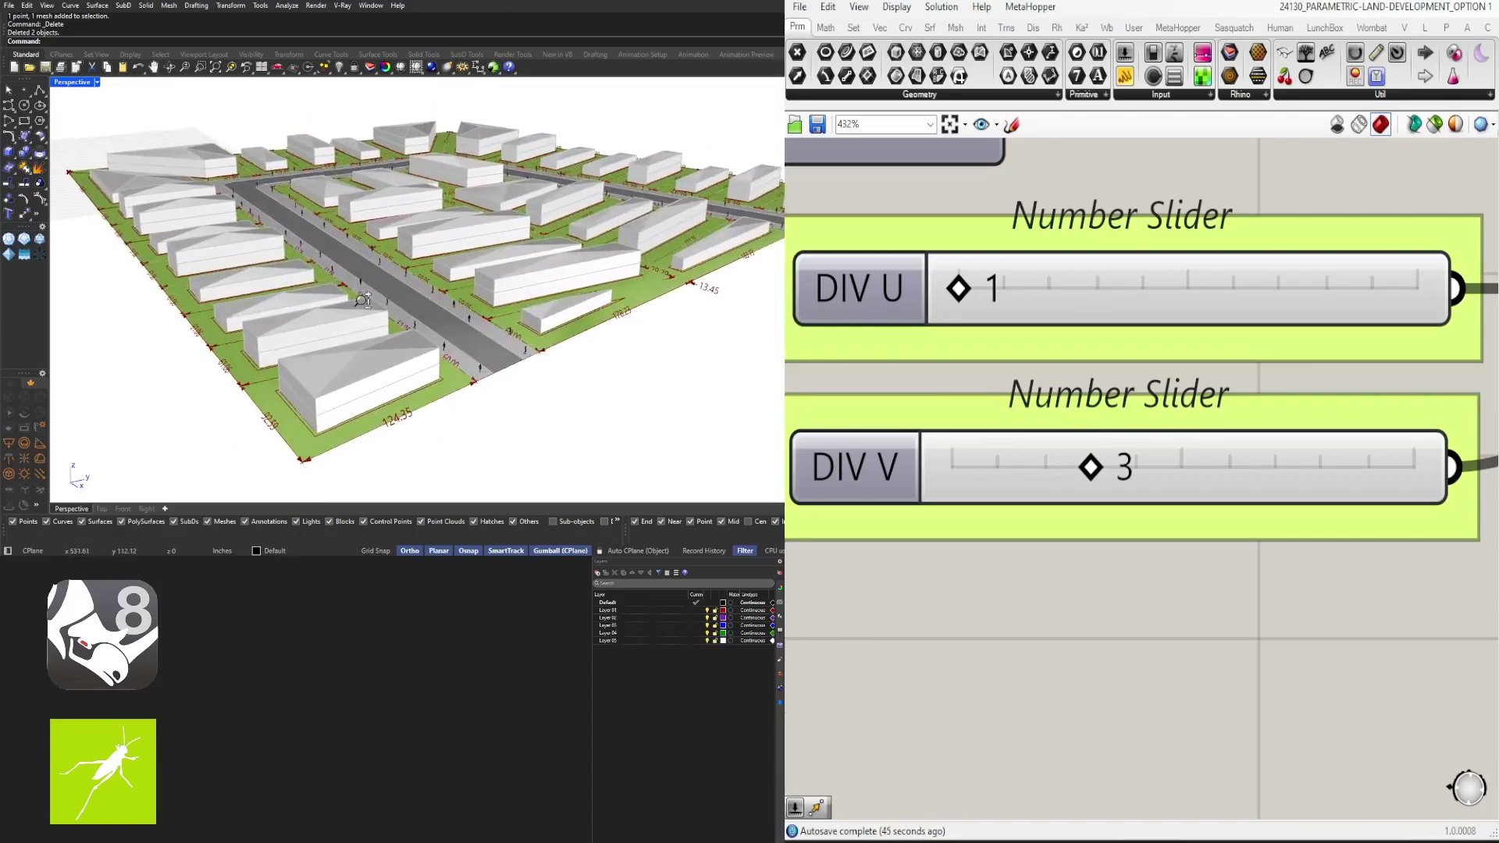
pyautogui.scroll(-3, 363, 299)
# Step: Replace the true/false pattern in the panel feeding the Gate Not component with two lines, TRUE and FALSE
pyautogui.scroll(-6, 1100, 383)
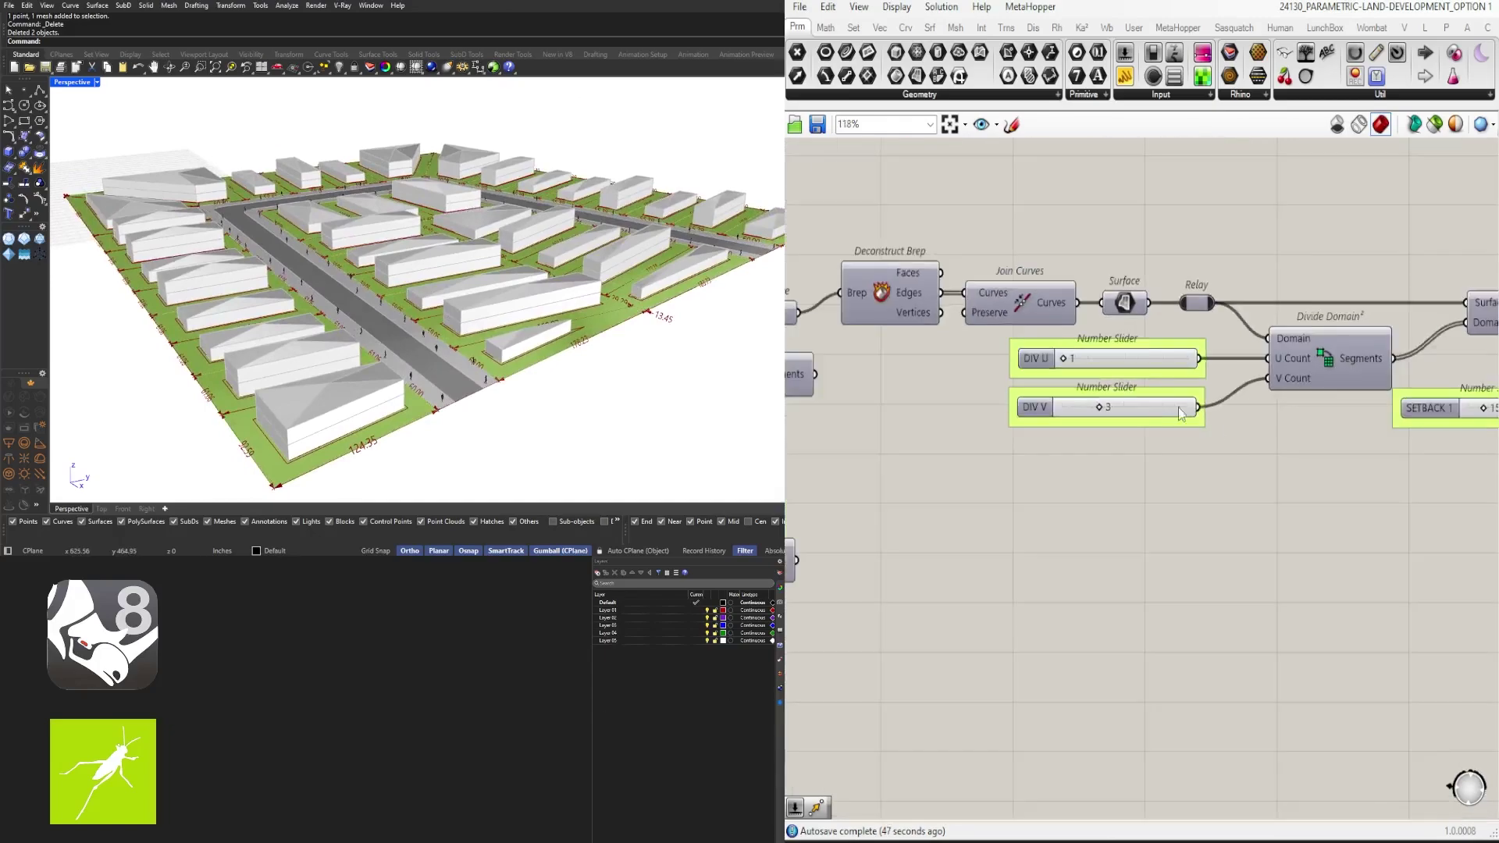
pyautogui.scroll(-6, 1180, 413)
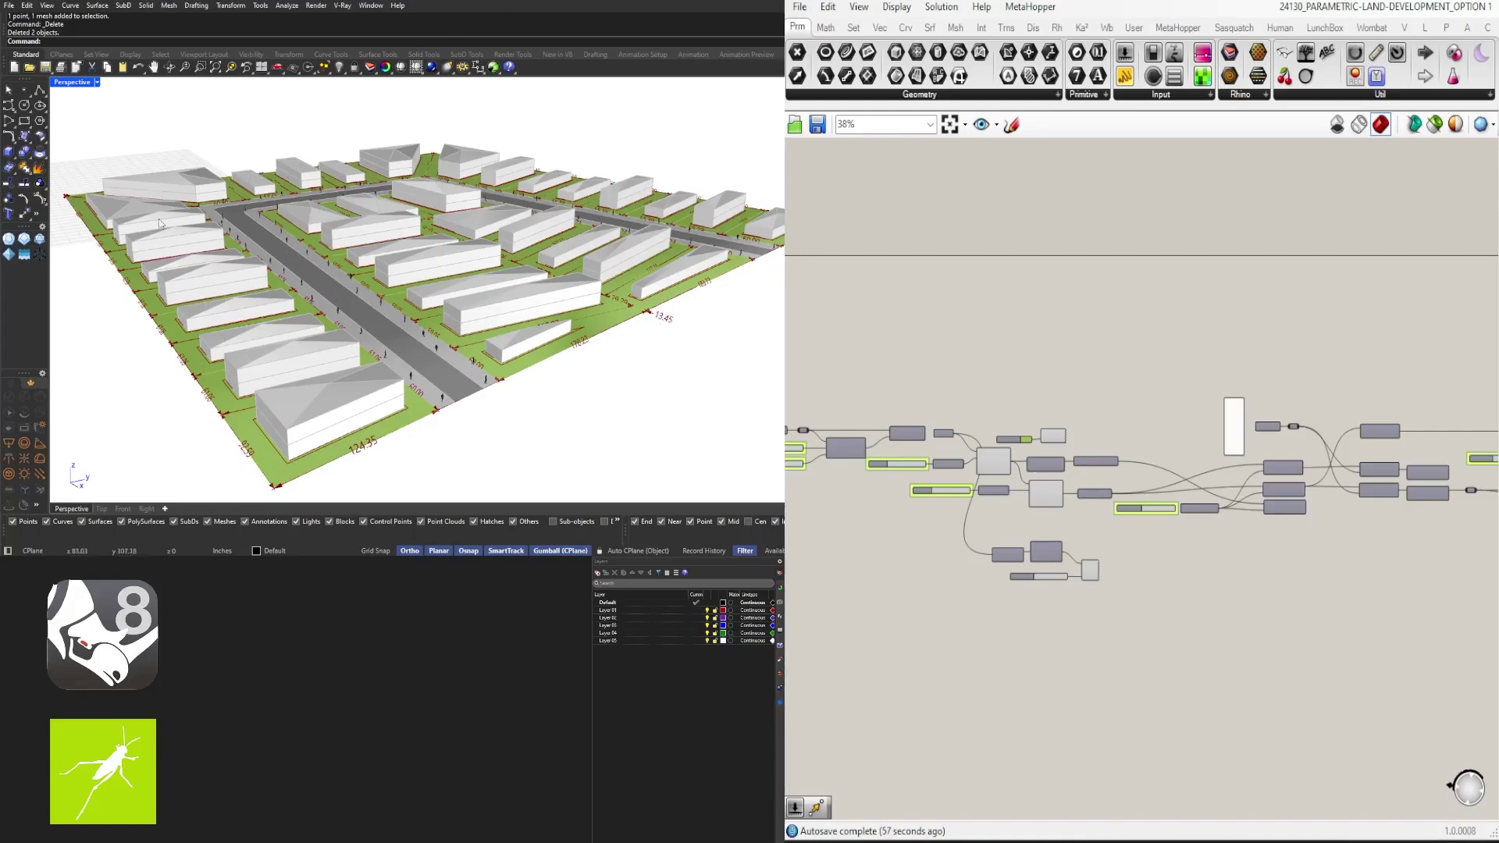
pyautogui.scroll(5, 1304, 414)
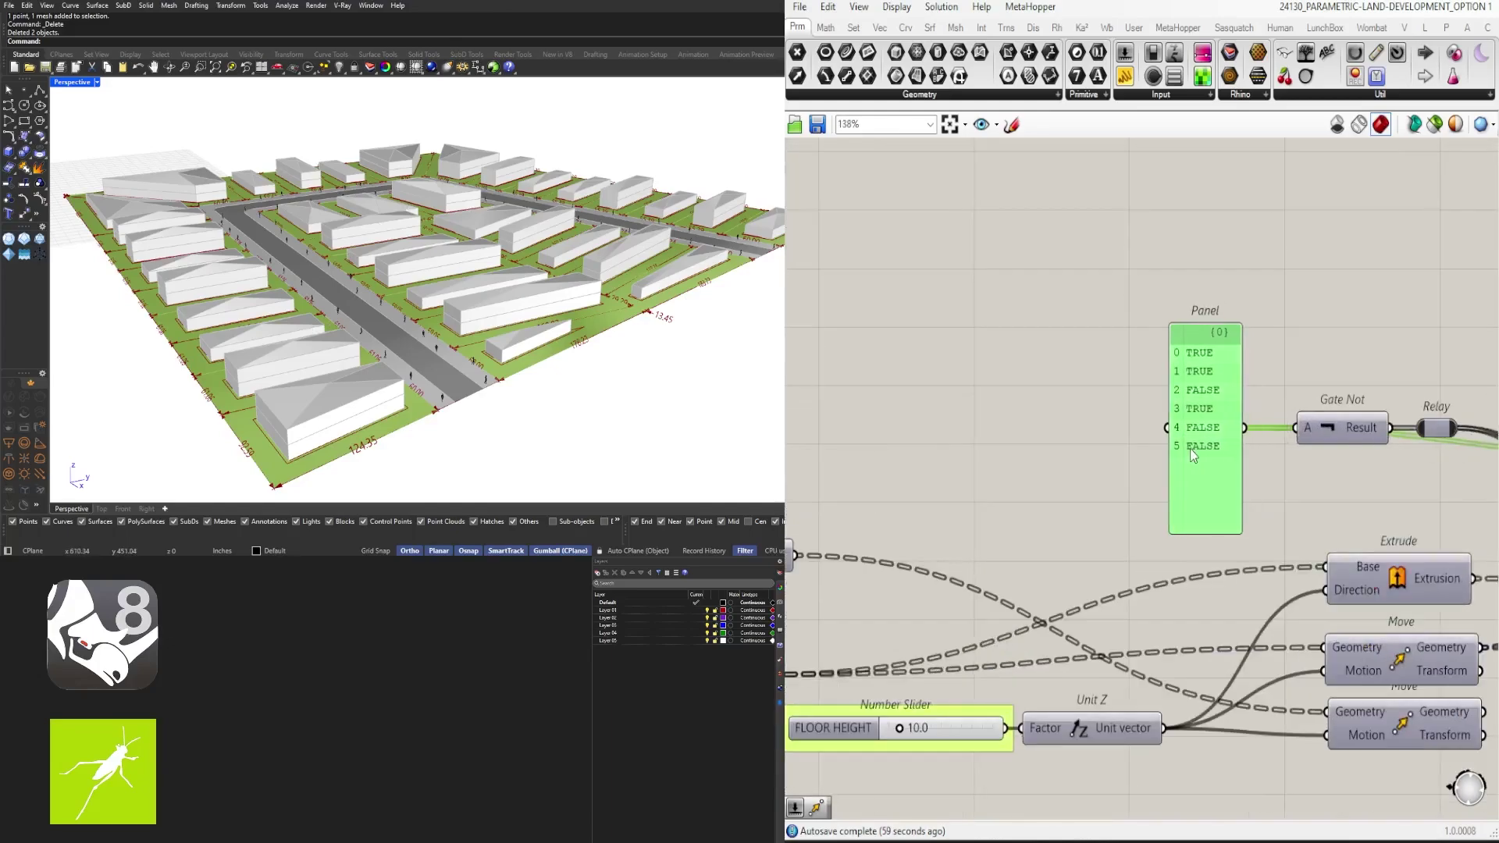
pyautogui.moveTo(1295, 347); pyautogui.dragTo(1176, 329, button='right')
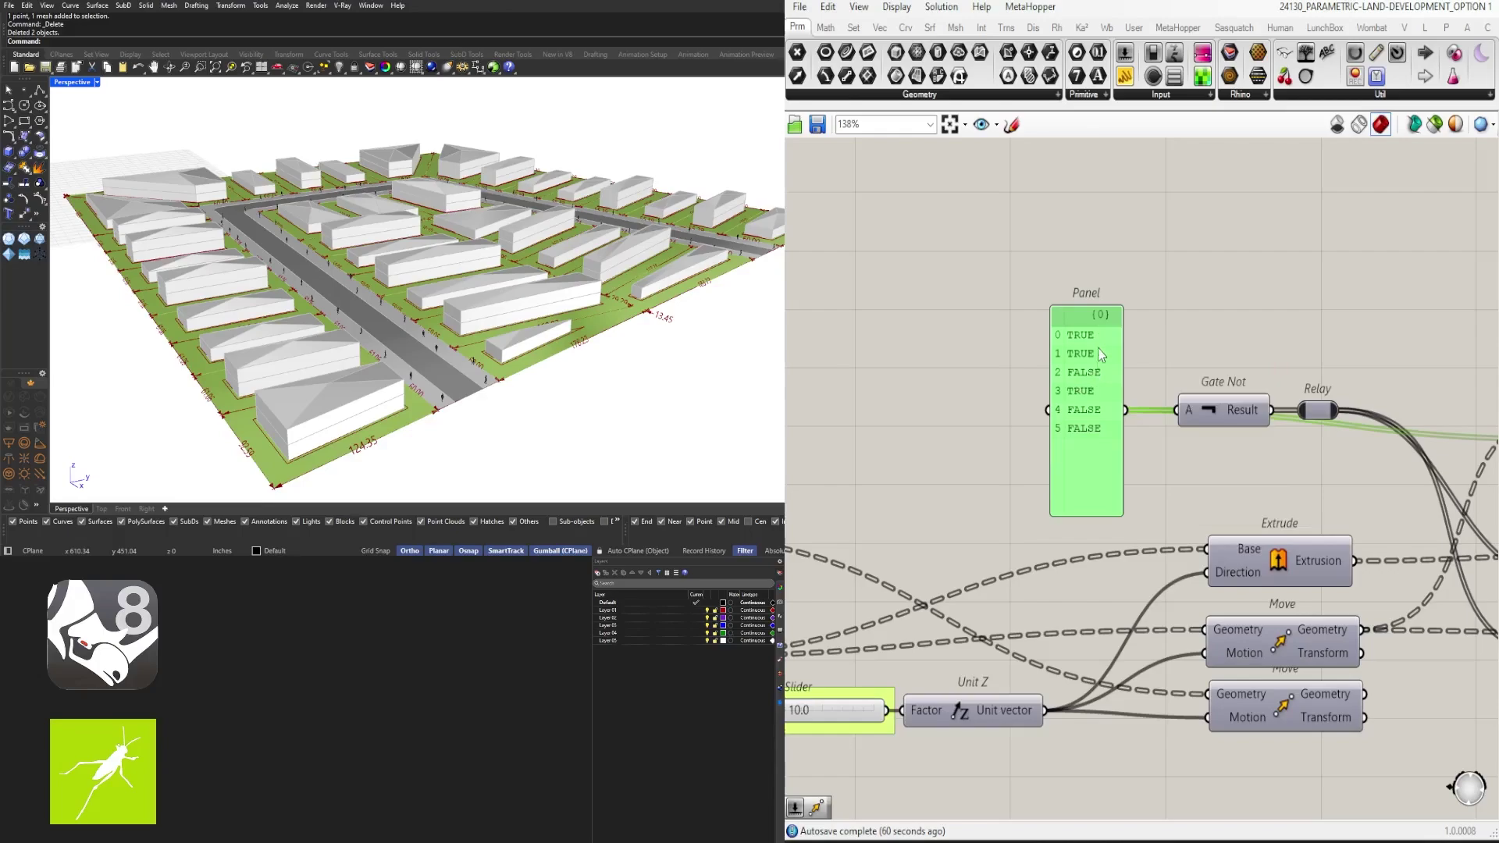
pyautogui.doubleClick(1089, 340)
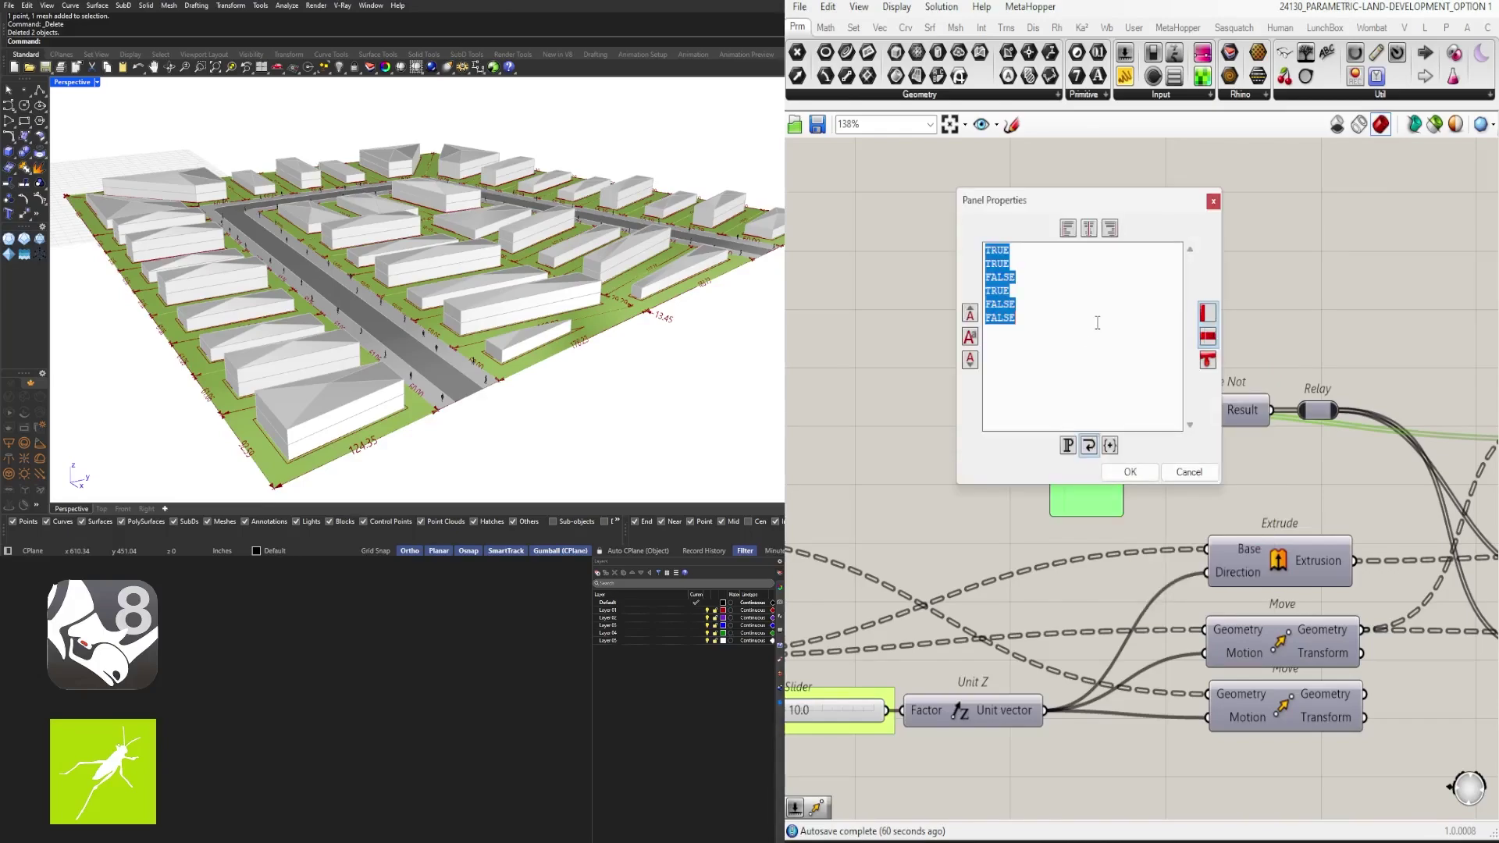
pyautogui.write('TR')
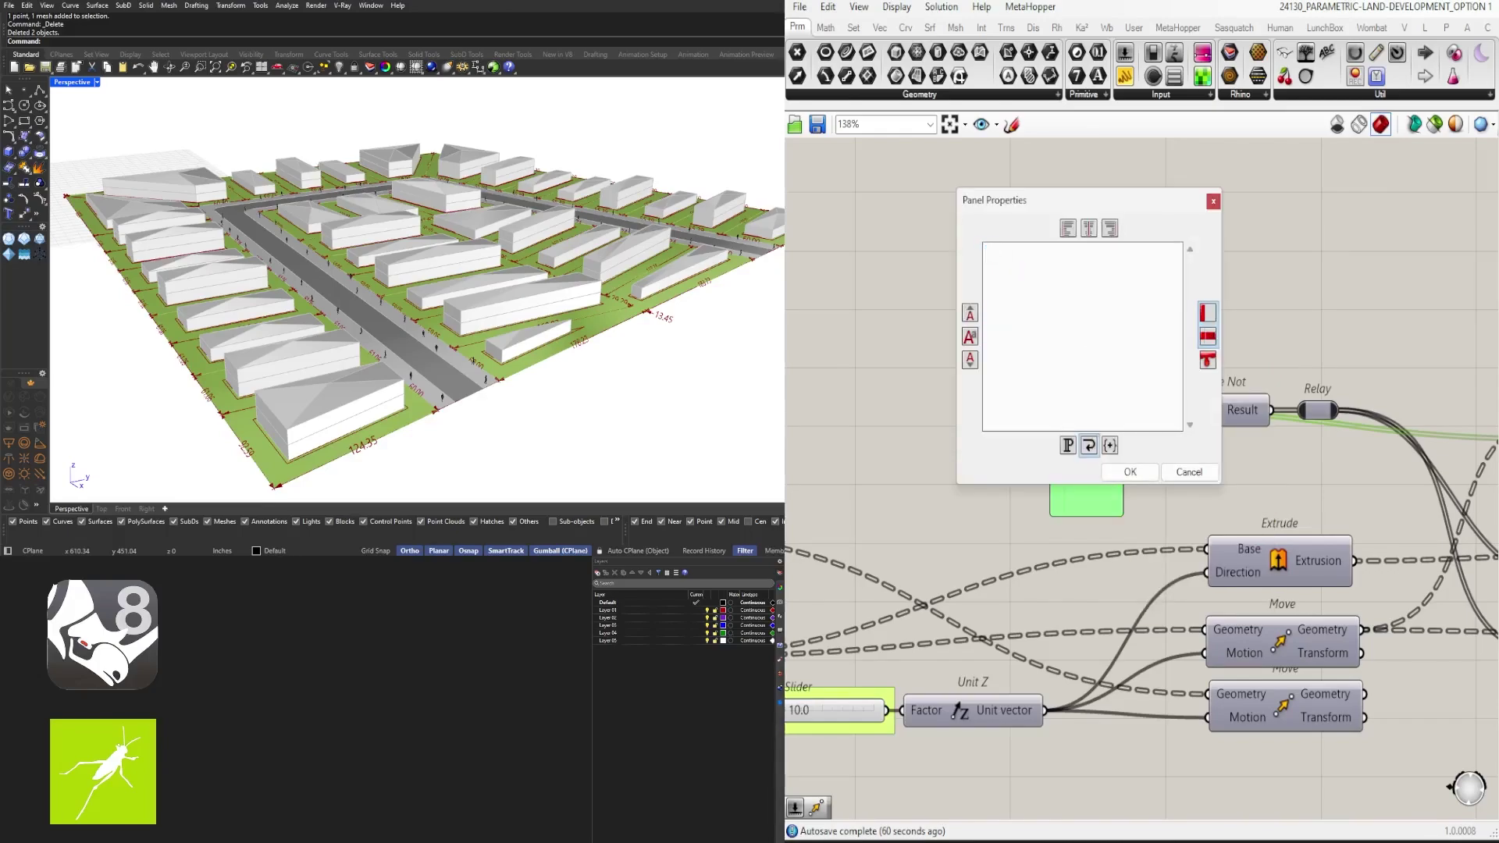
pyautogui.write('UE')
pyautogui.press('BackSpace')
pyautogui.press('BackSpace')
pyautogui.press('BackSpace')
pyautogui.write('fa')
pyautogui.press('BackSpace')
pyautogui.press('BackSpace')
pyautogui.press('Return')
pyautogui.write('FALSE')
pyautogui.click(1134, 473)
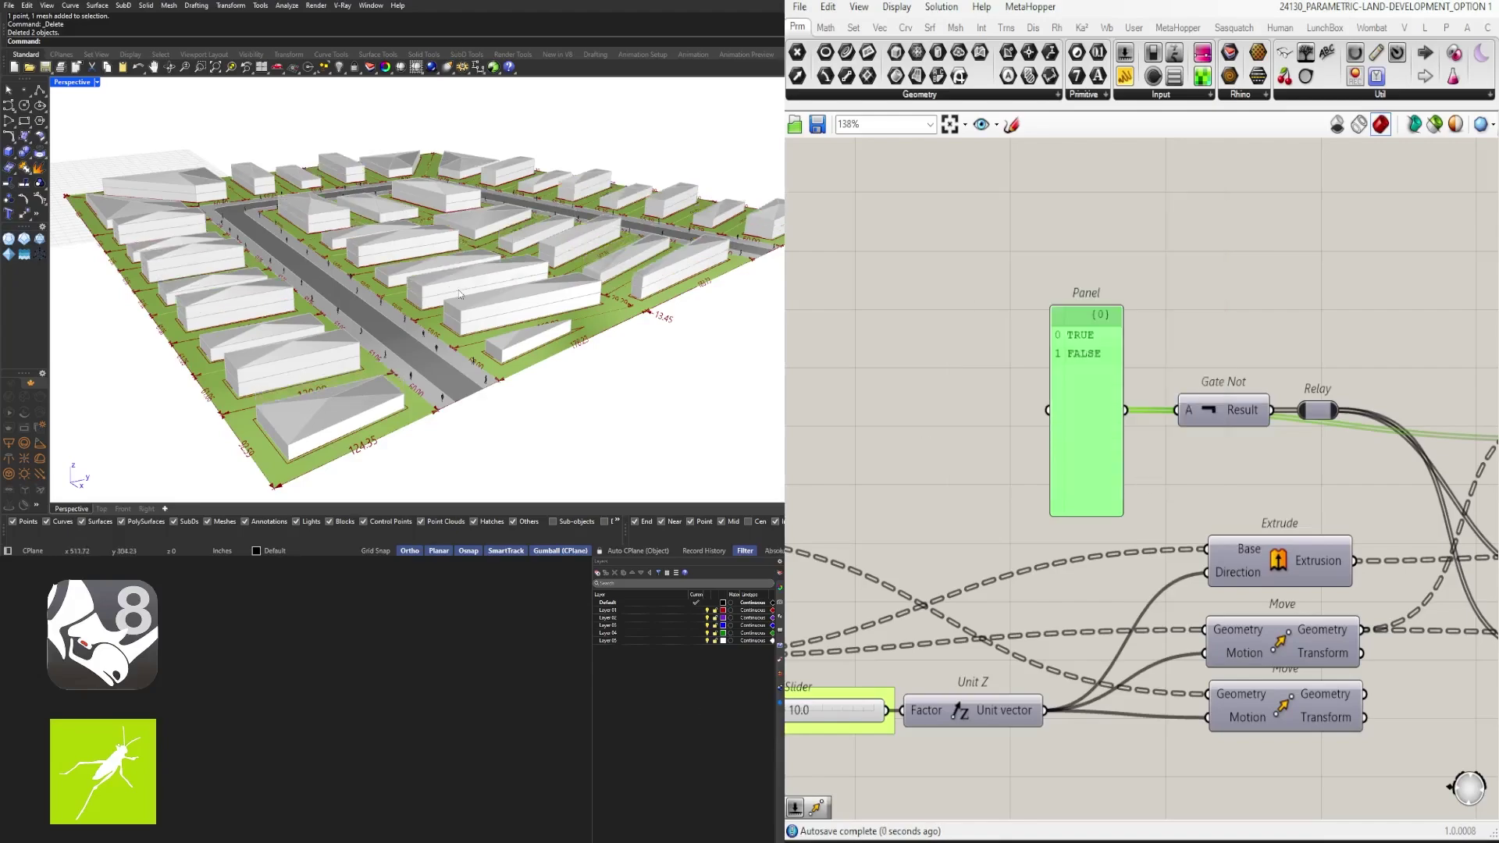
# Step: Examine the pattern of building heights along the road at street level and from above on different sides of the site
pyautogui.moveTo(361, 372); pyautogui.dragTo(494, 382, button='right')
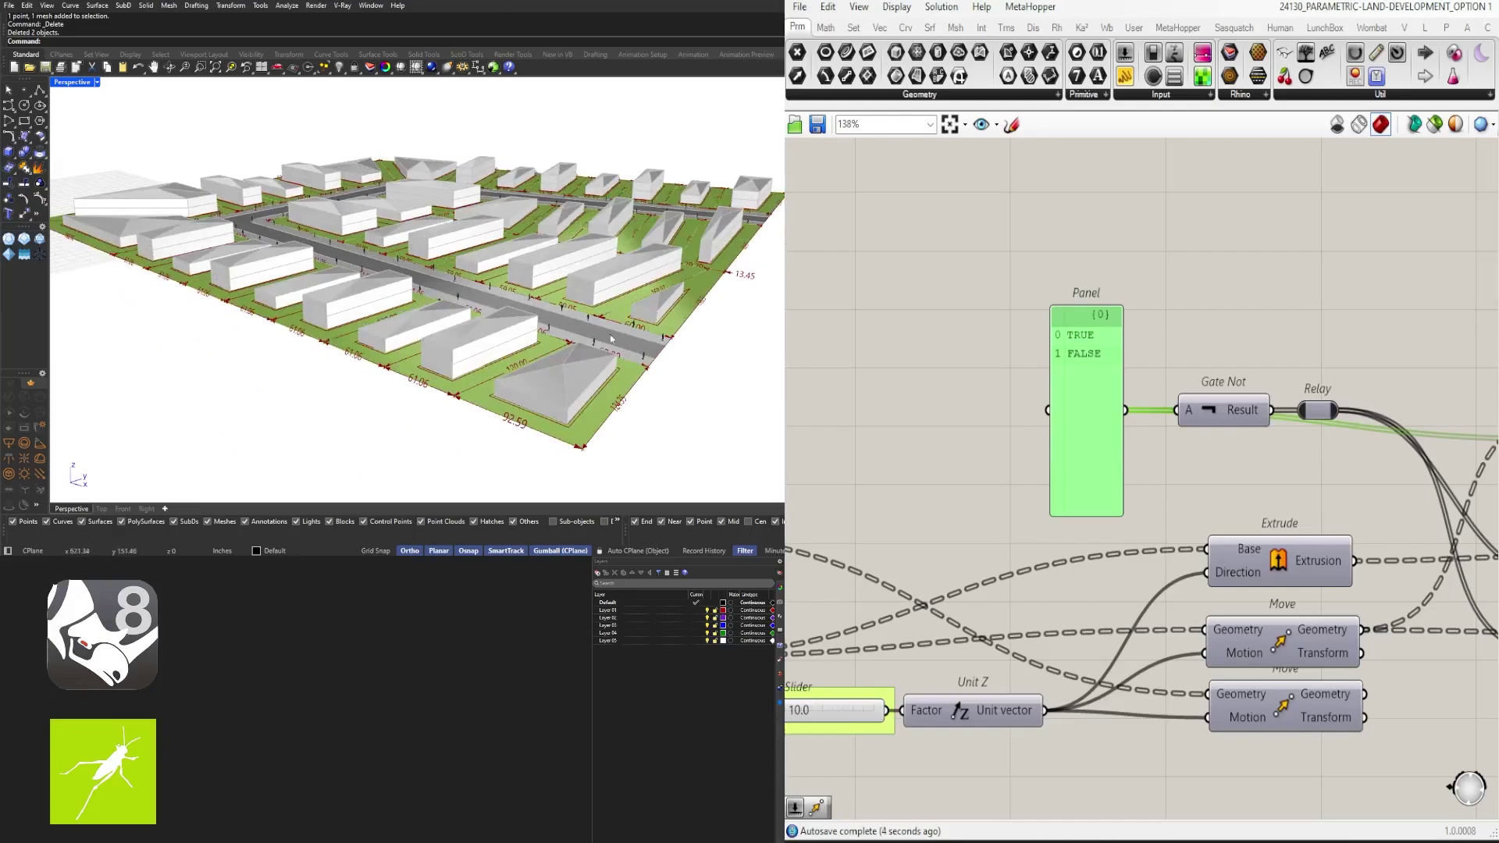
pyautogui.moveTo(648, 373); pyautogui.dragTo(512, 308, button='right')
pyautogui.scroll(1, 312, 173)
pyautogui.scroll(5, 312, 173)
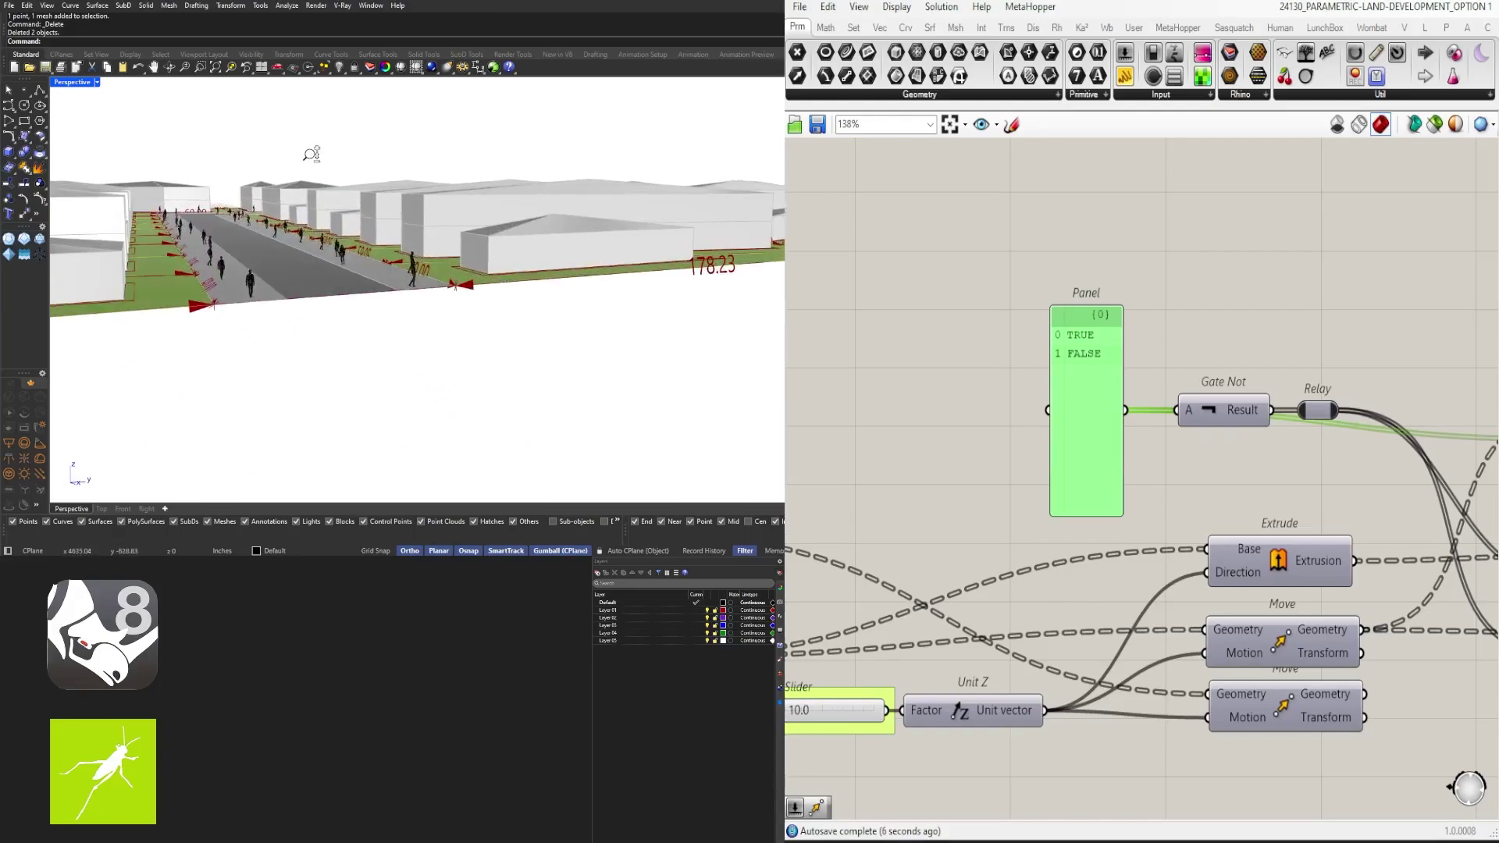
pyautogui.moveTo(209, 231); pyautogui.dragTo(267, 264, button='right')
pyautogui.scroll(-3, 294, 244)
pyautogui.scroll(-2, 293, 244)
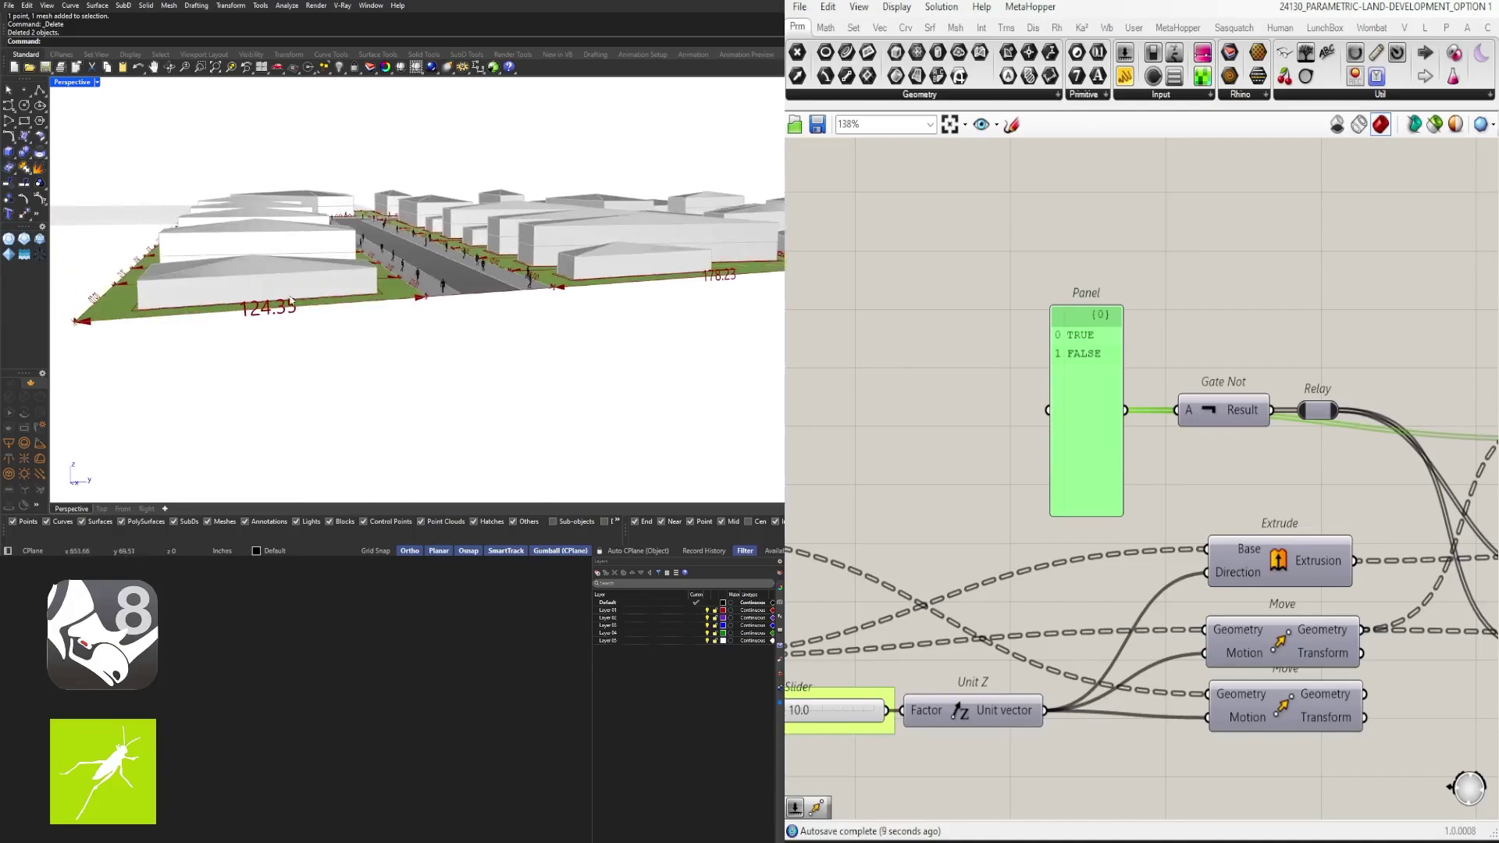
pyautogui.moveTo(396, 312); pyautogui.dragTo(485, 318, button='right')
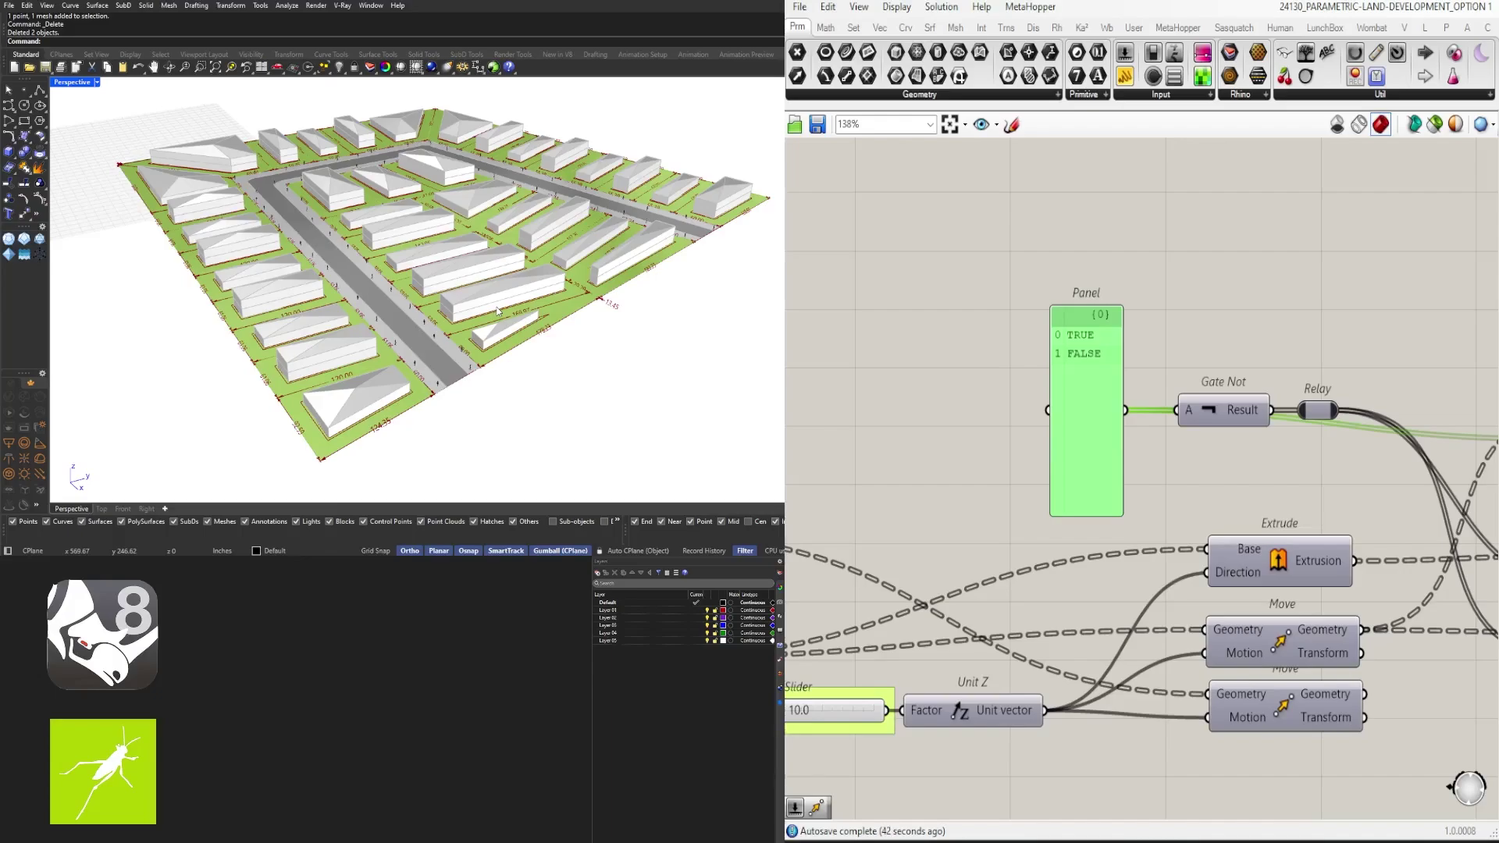
pyautogui.moveTo(498, 311); pyautogui.dragTo(395, 254, button='right')
pyautogui.moveTo(304, 240); pyautogui.dragTo(303, 187, button='right')
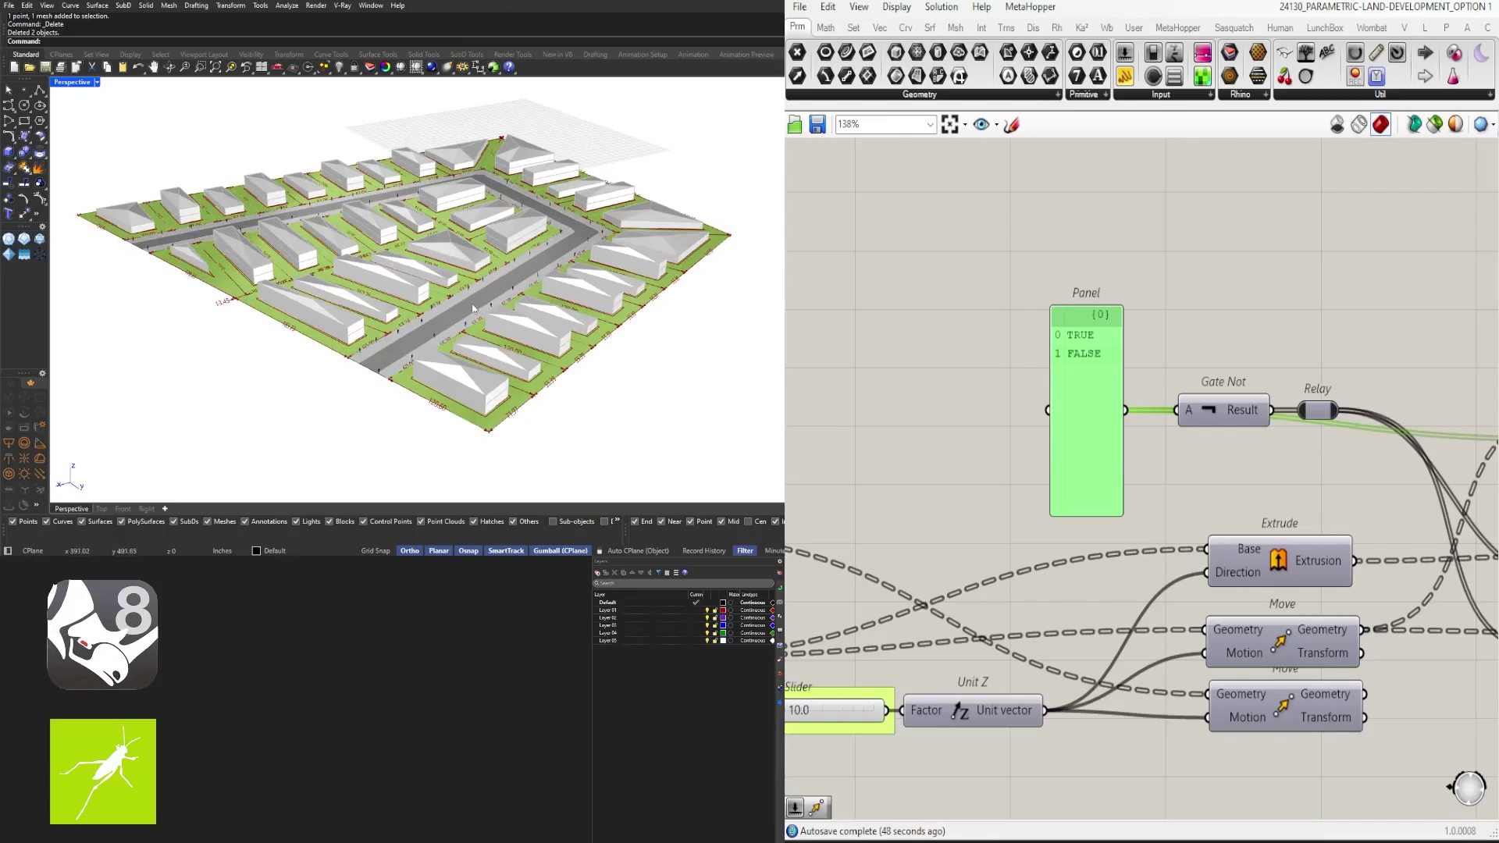
pyautogui.moveTo(473, 308); pyautogui.dragTo(482, 311, button='right')
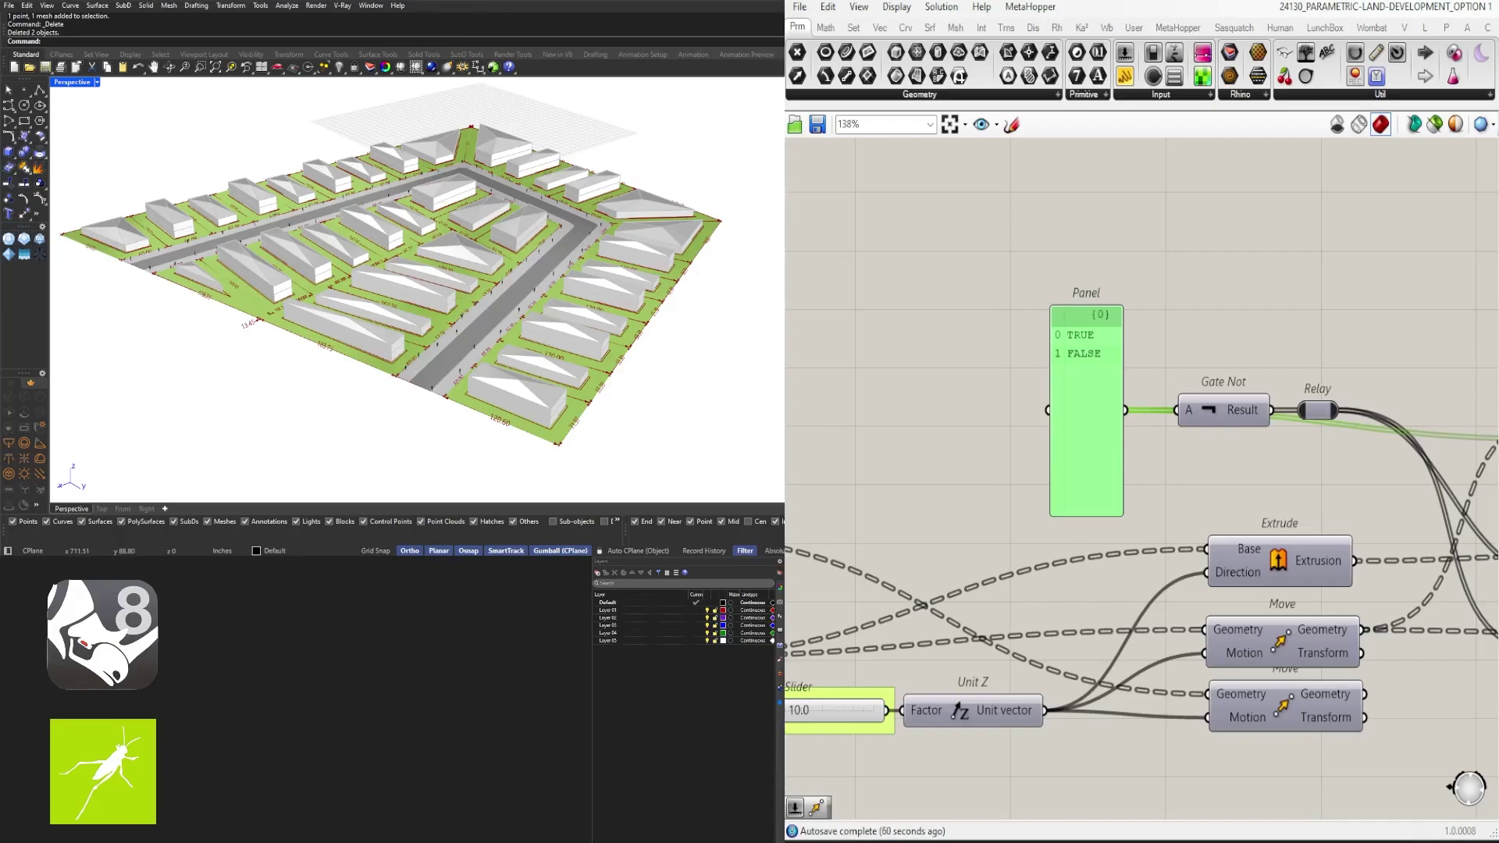
# Step: Set the ROOF HEIGHT slider to 7.3 and inspect the building roofs along the road
pyautogui.scroll(-5, 1196, 317)
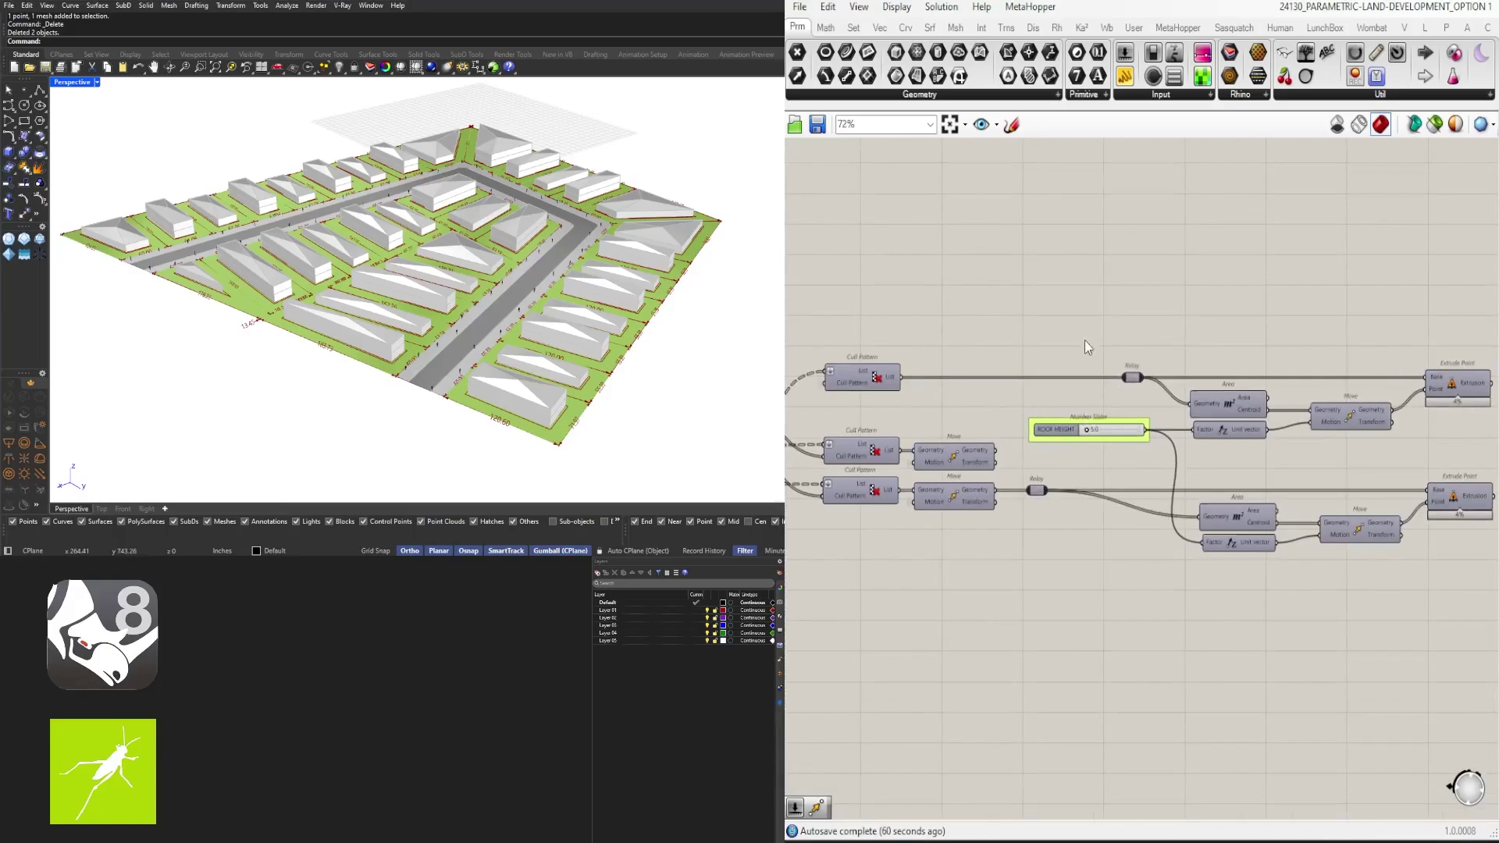
pyautogui.scroll(5, 1097, 426)
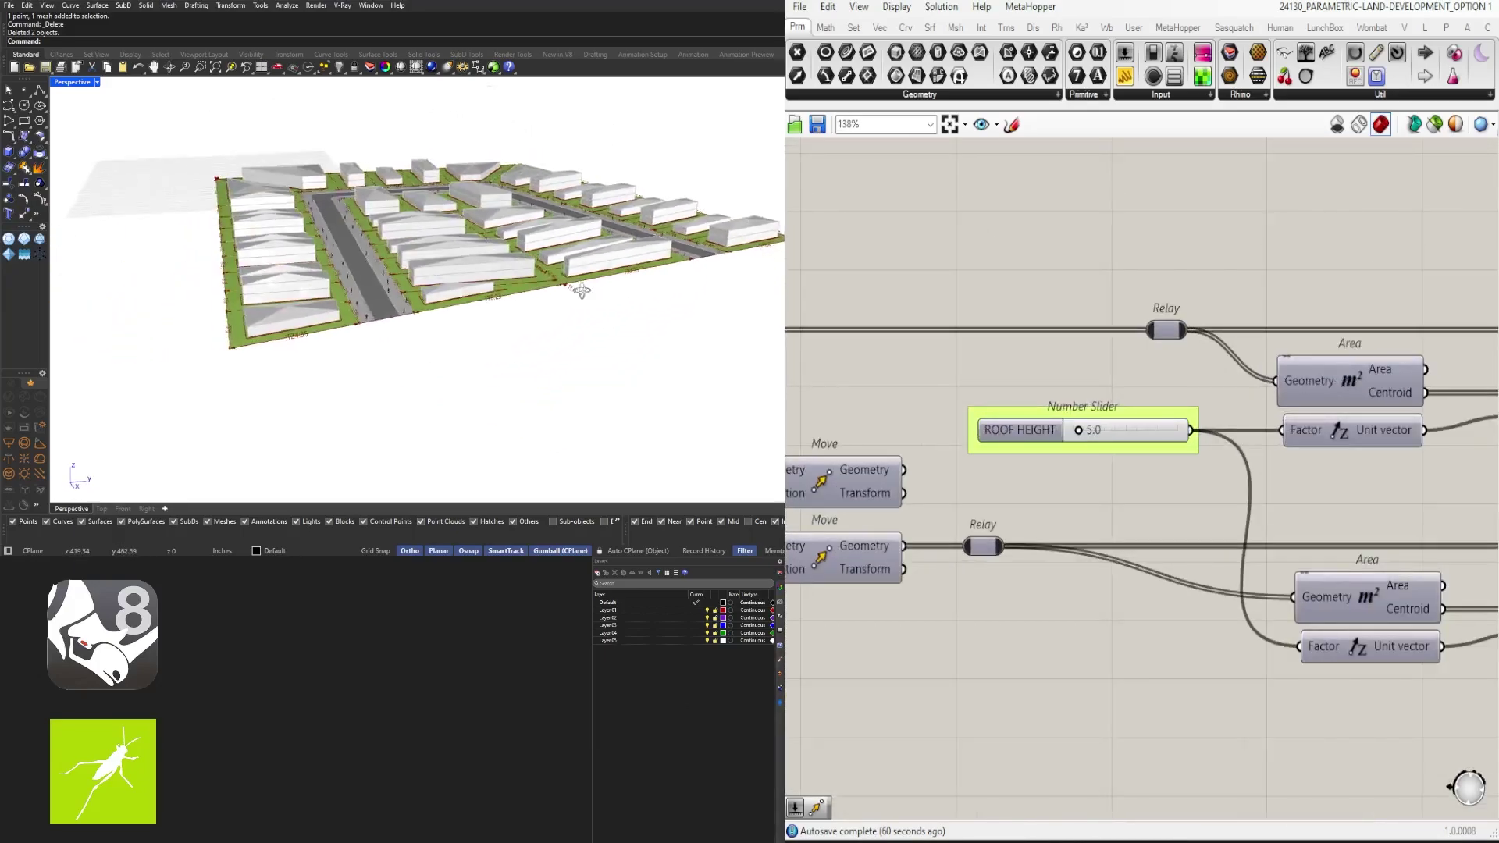
pyautogui.scroll(-3, 1054, 445)
pyautogui.scroll(6, 1014, 437)
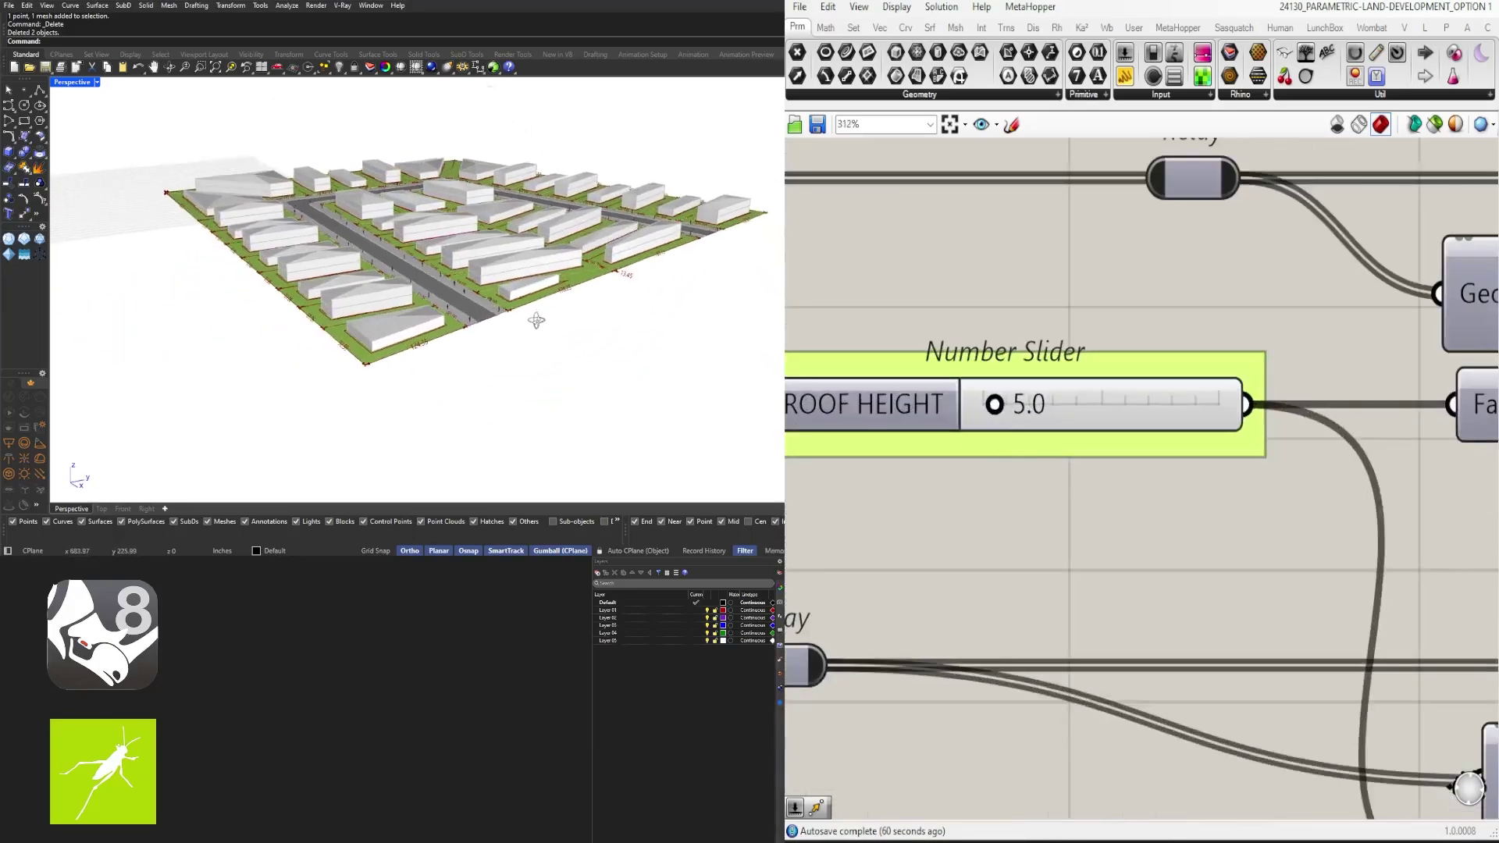
pyautogui.scroll(2, 1010, 415)
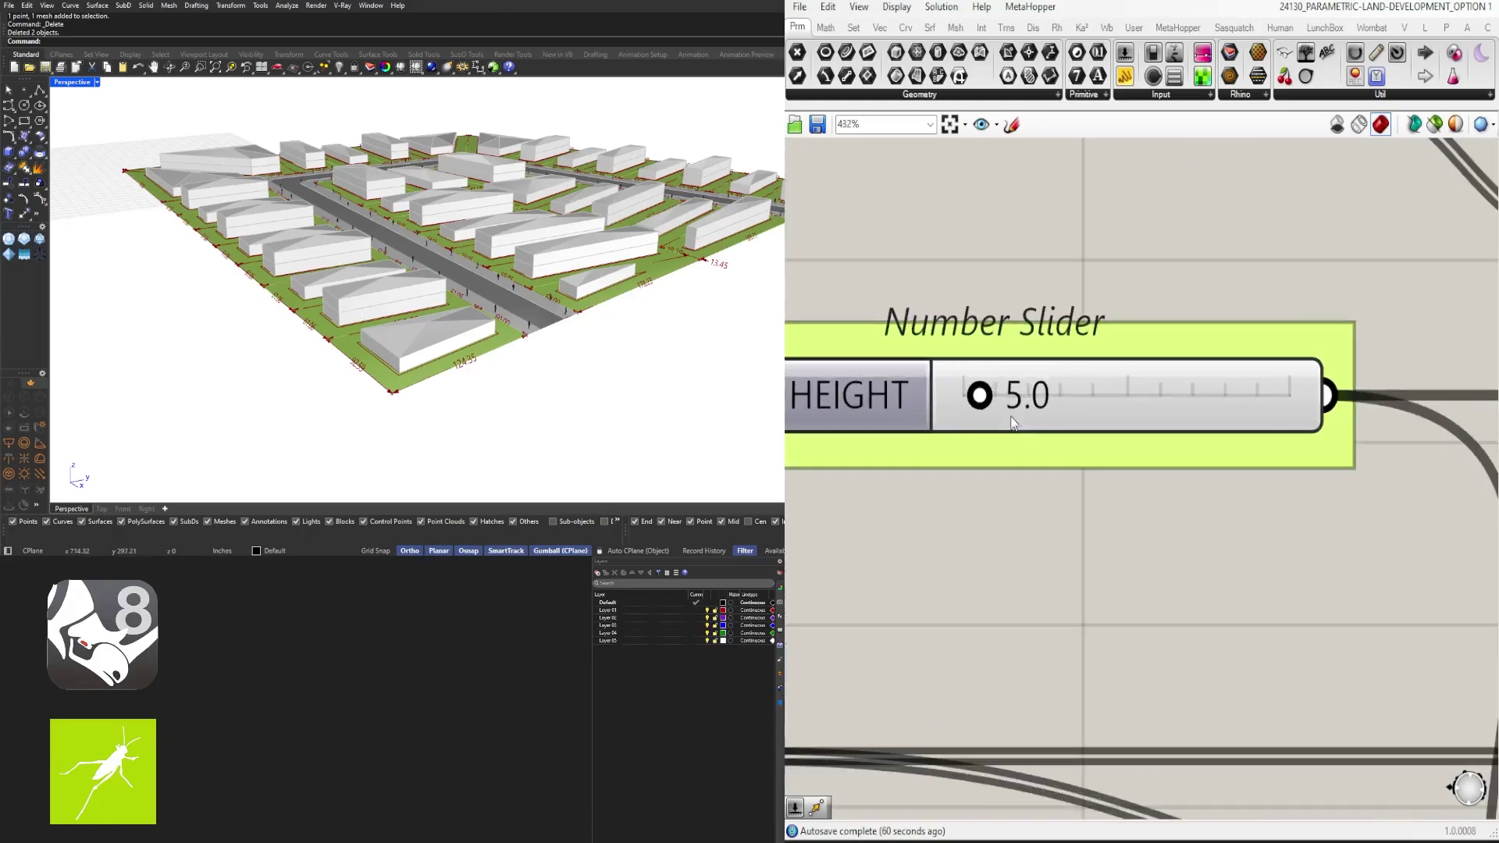
pyautogui.moveTo(976, 407); pyautogui.dragTo(984, 405)
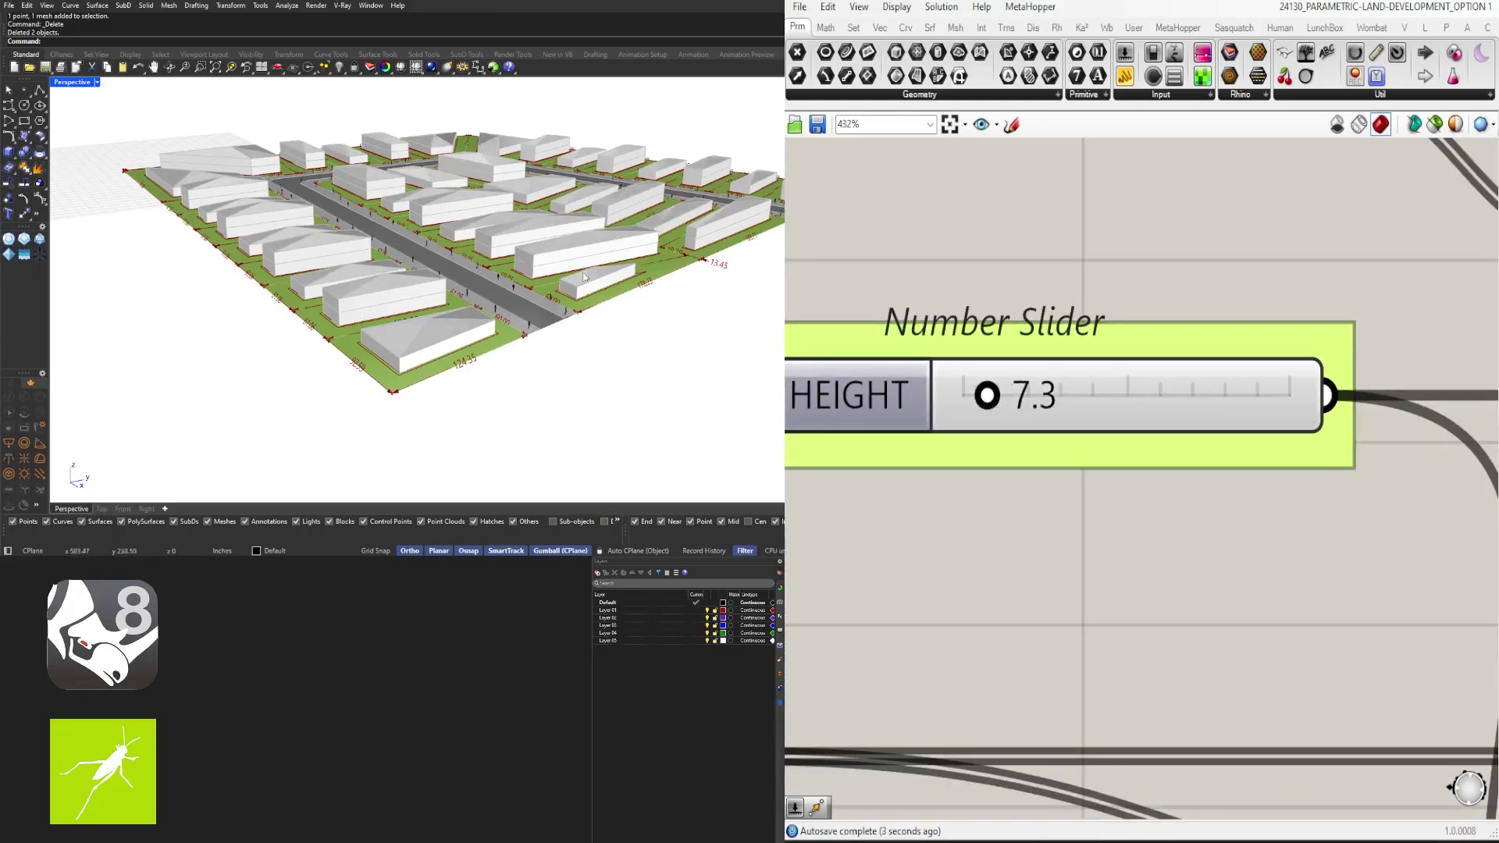
pyautogui.moveTo(617, 270); pyautogui.dragTo(449, 265, button='right')
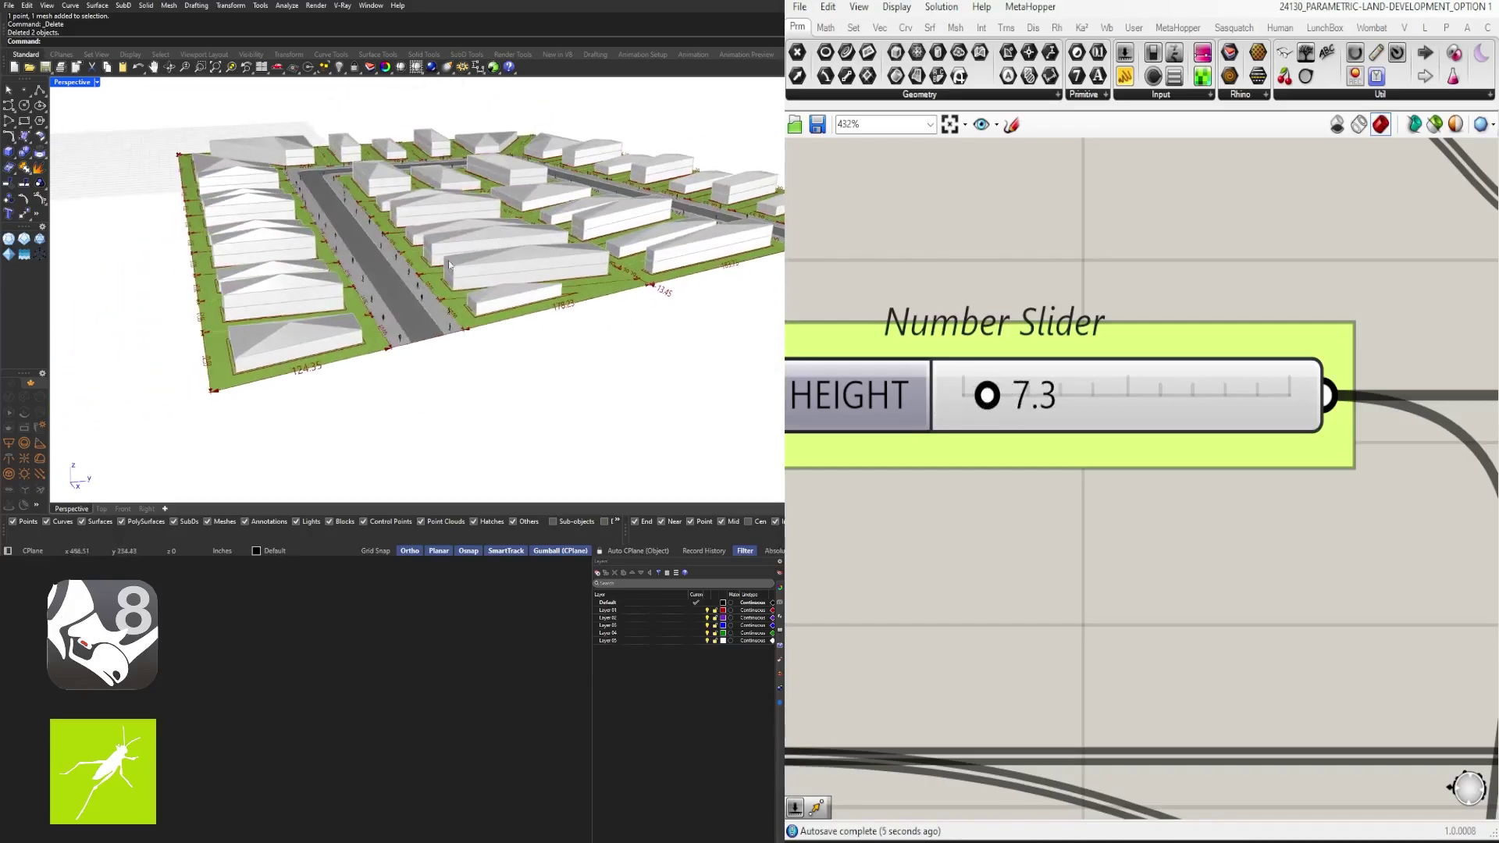
pyautogui.moveTo(274, 295); pyautogui.dragTo(306, 301, button='right')
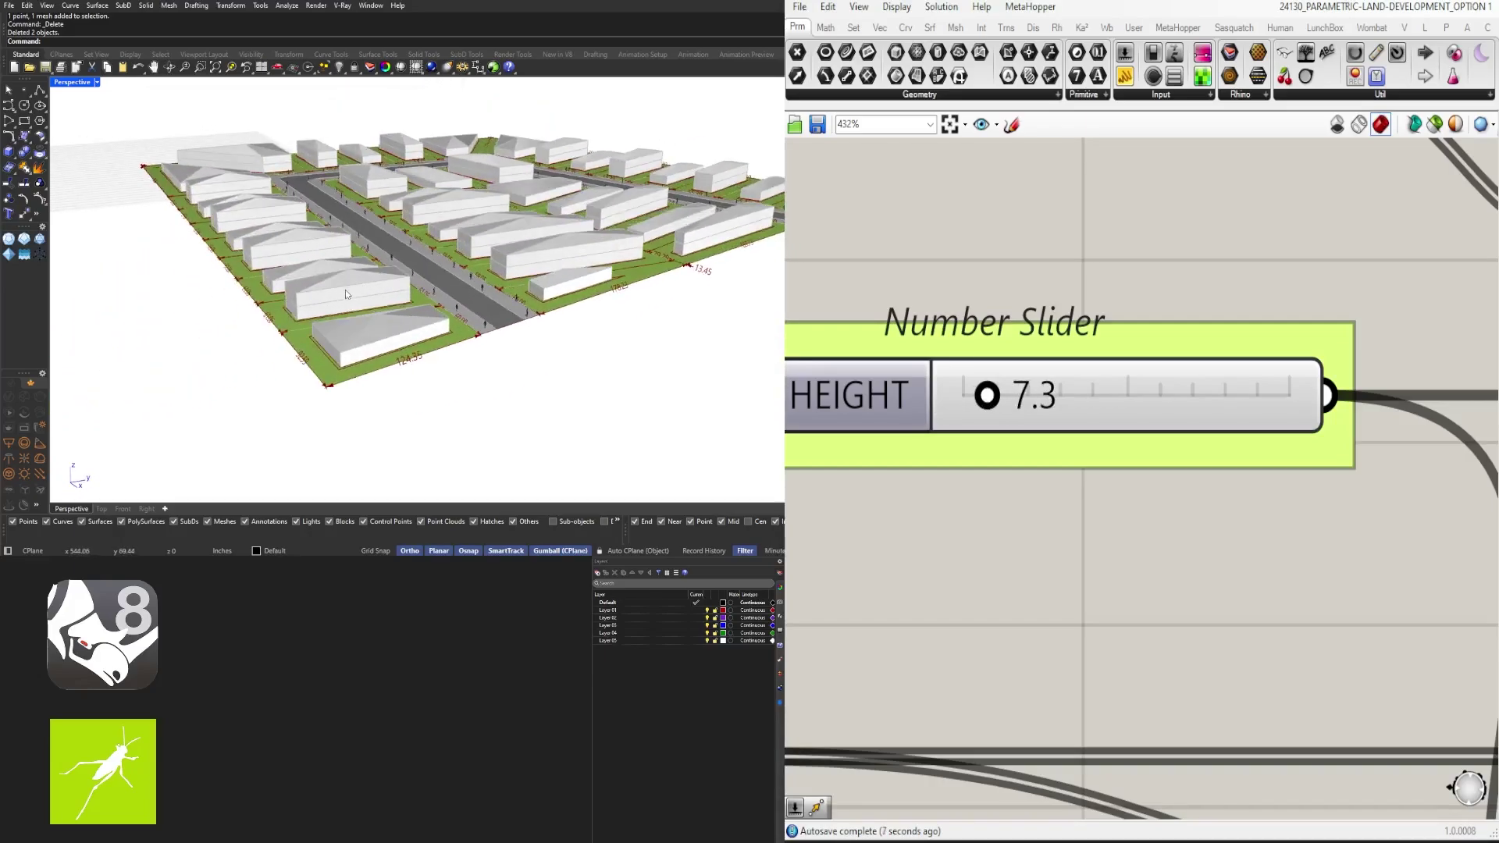
pyautogui.moveTo(468, 300); pyautogui.dragTo(374, 265, button='right')
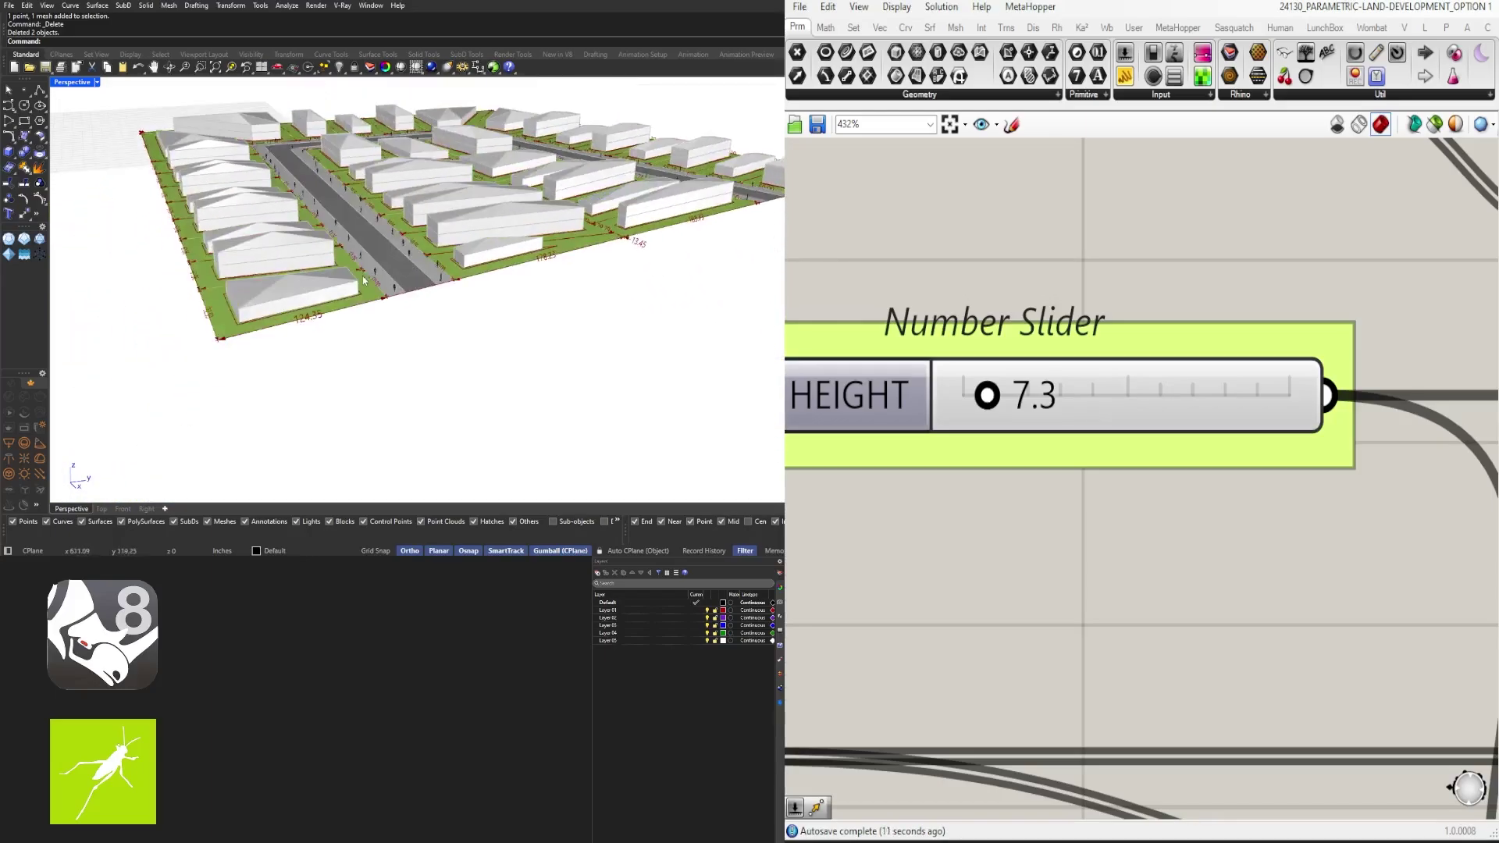
pyautogui.scroll(6, 364, 261)
pyautogui.scroll(2, 440, 282)
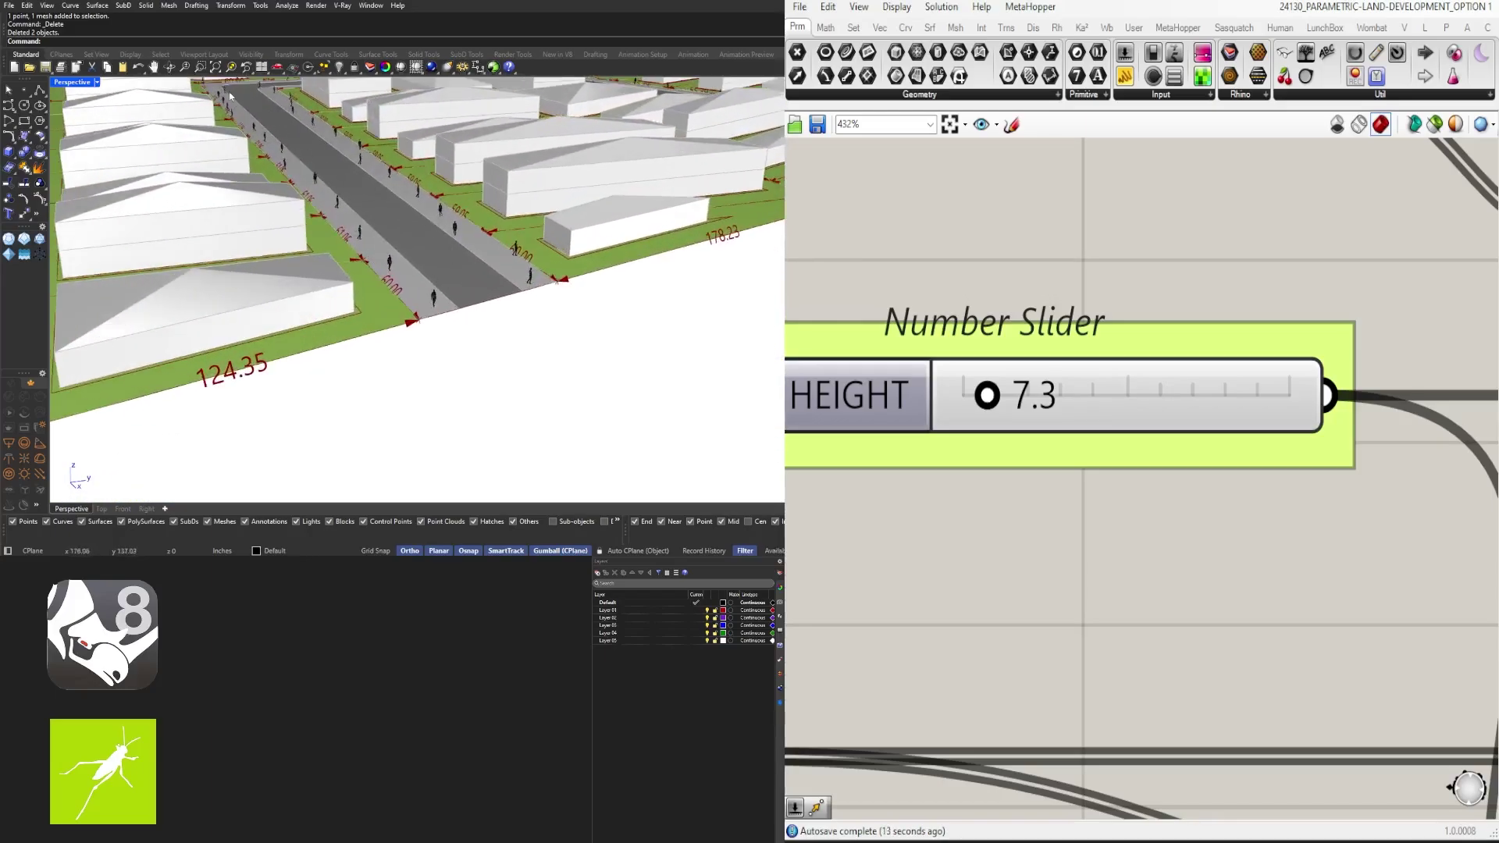
# Step: Locate the PEOPLE ARRAY group in the definition and select it
pyautogui.scroll(-10, 1336, 523)
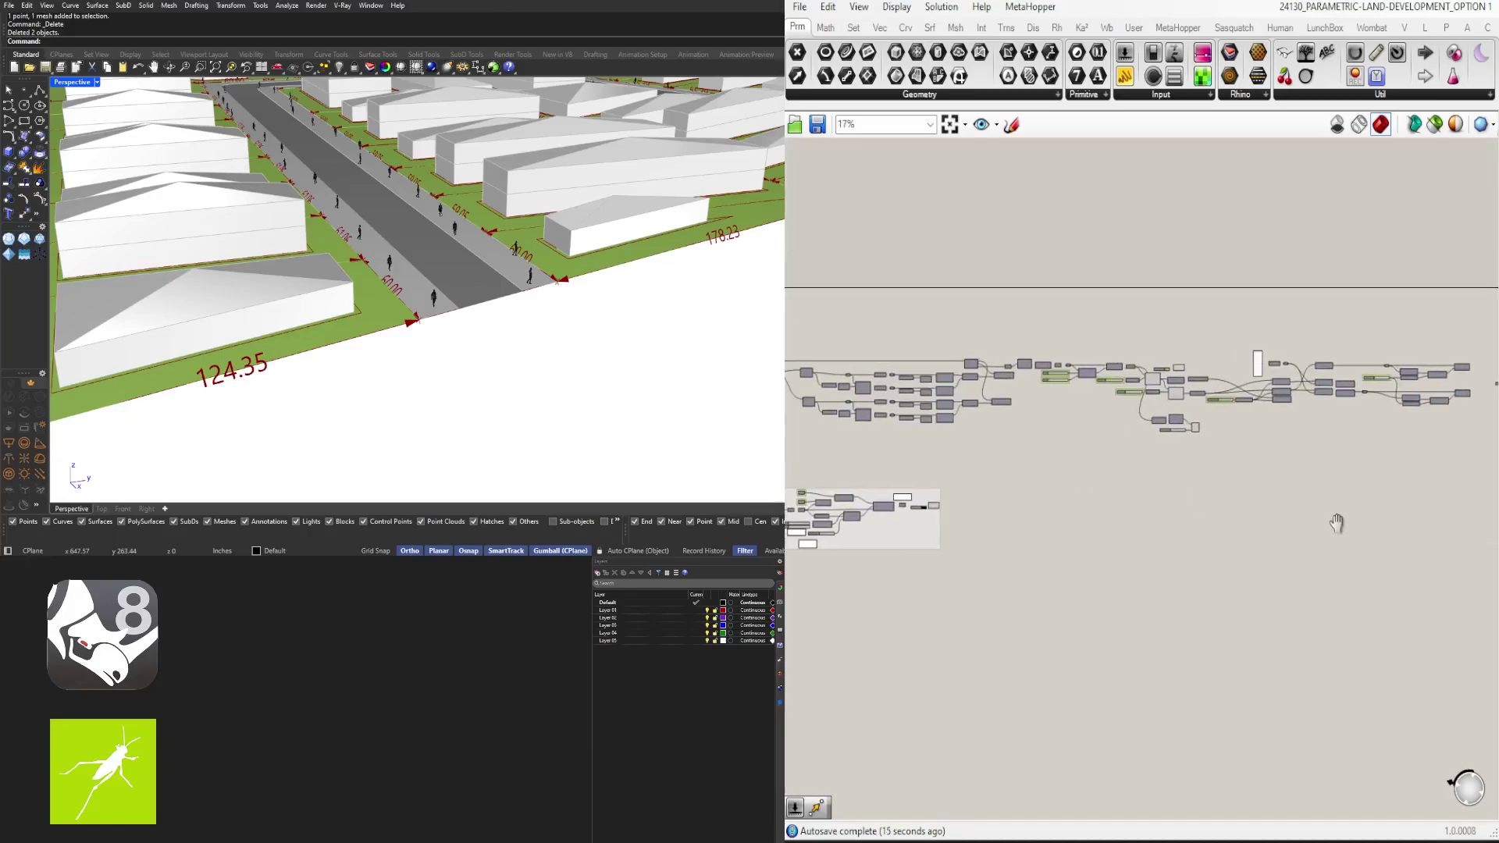
pyautogui.scroll(5, 1196, 437)
pyautogui.moveTo(1027, 485); pyautogui.dragTo(1443, 441, button='right')
pyautogui.scroll(-2, 1442, 441)
pyautogui.moveTo(1070, 503); pyautogui.dragTo(1471, 410, button='right')
pyautogui.scroll(4, 1166, 447)
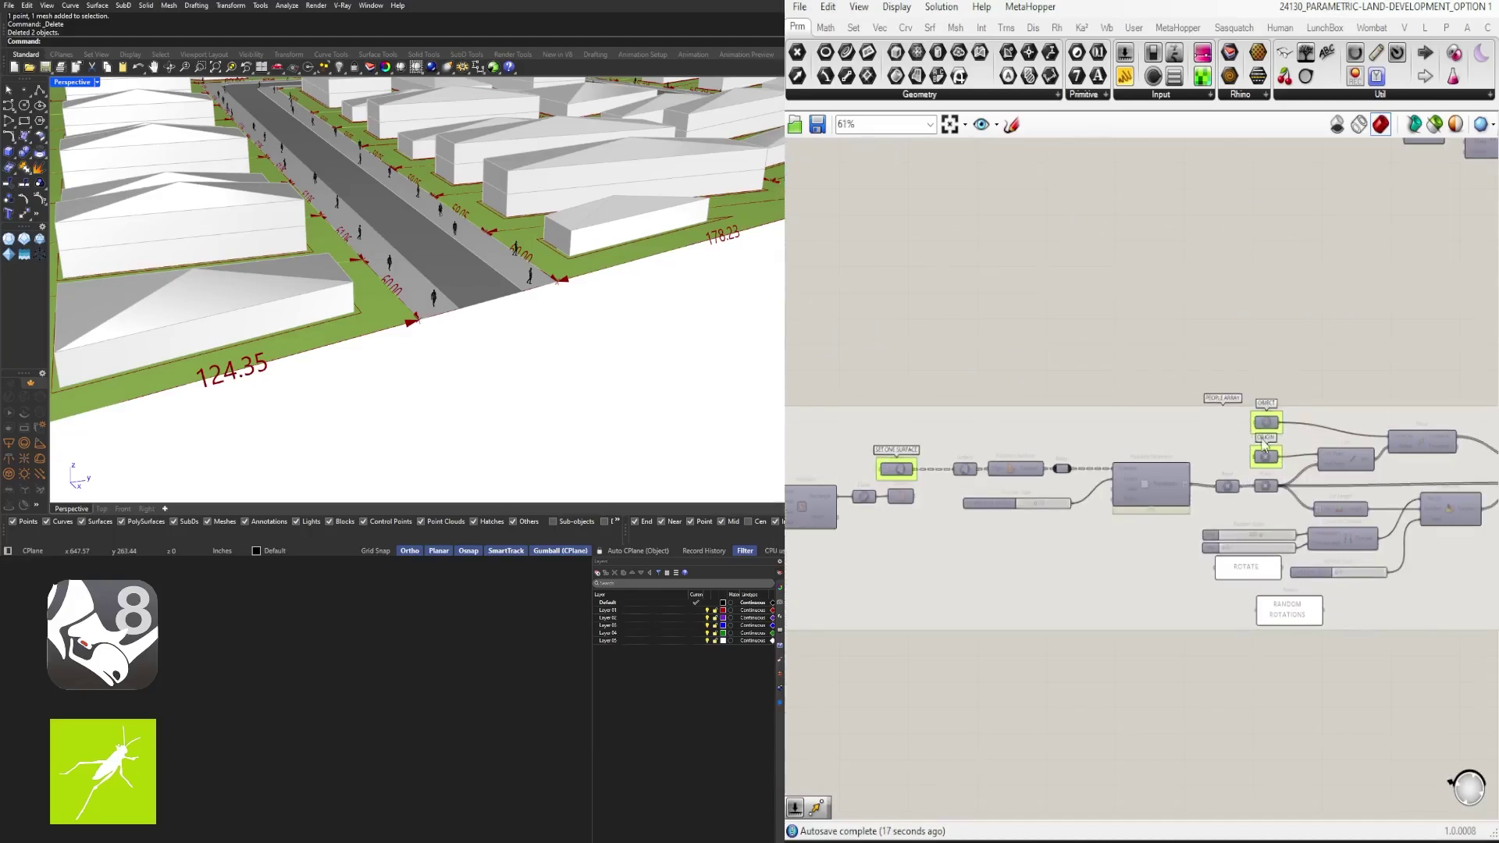
pyautogui.moveTo(1263, 443); pyautogui.dragTo(1260, 390, button='right')
pyautogui.scroll(-1, 1260, 390)
pyautogui.click(1062, 382)
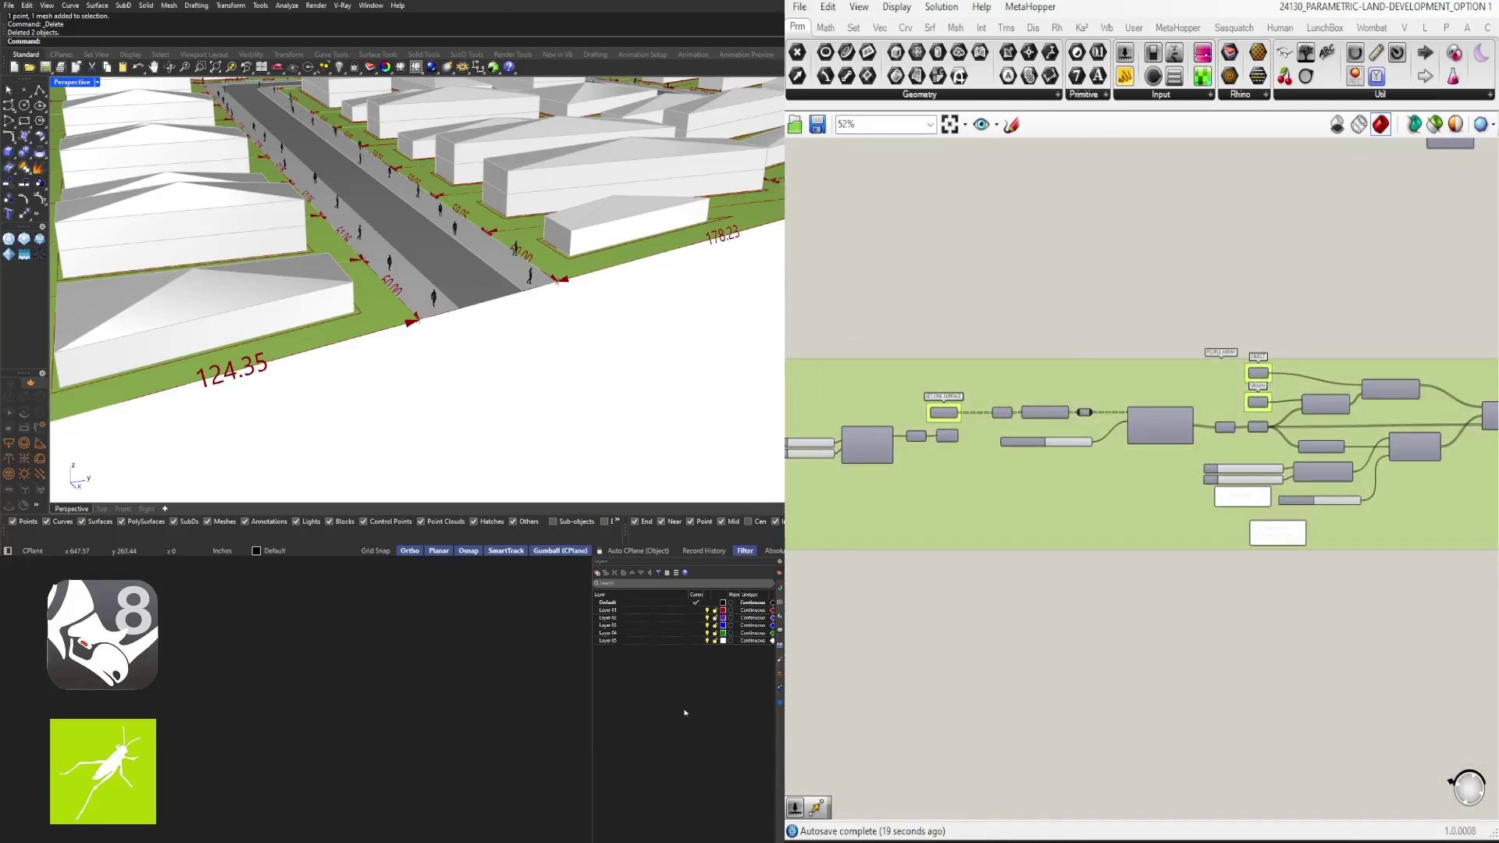
# Step: Select the Surface parameter labelled SET ONE SURFACE and trace the connection that feeds the people array
pyautogui.scroll(2, 848, 408)
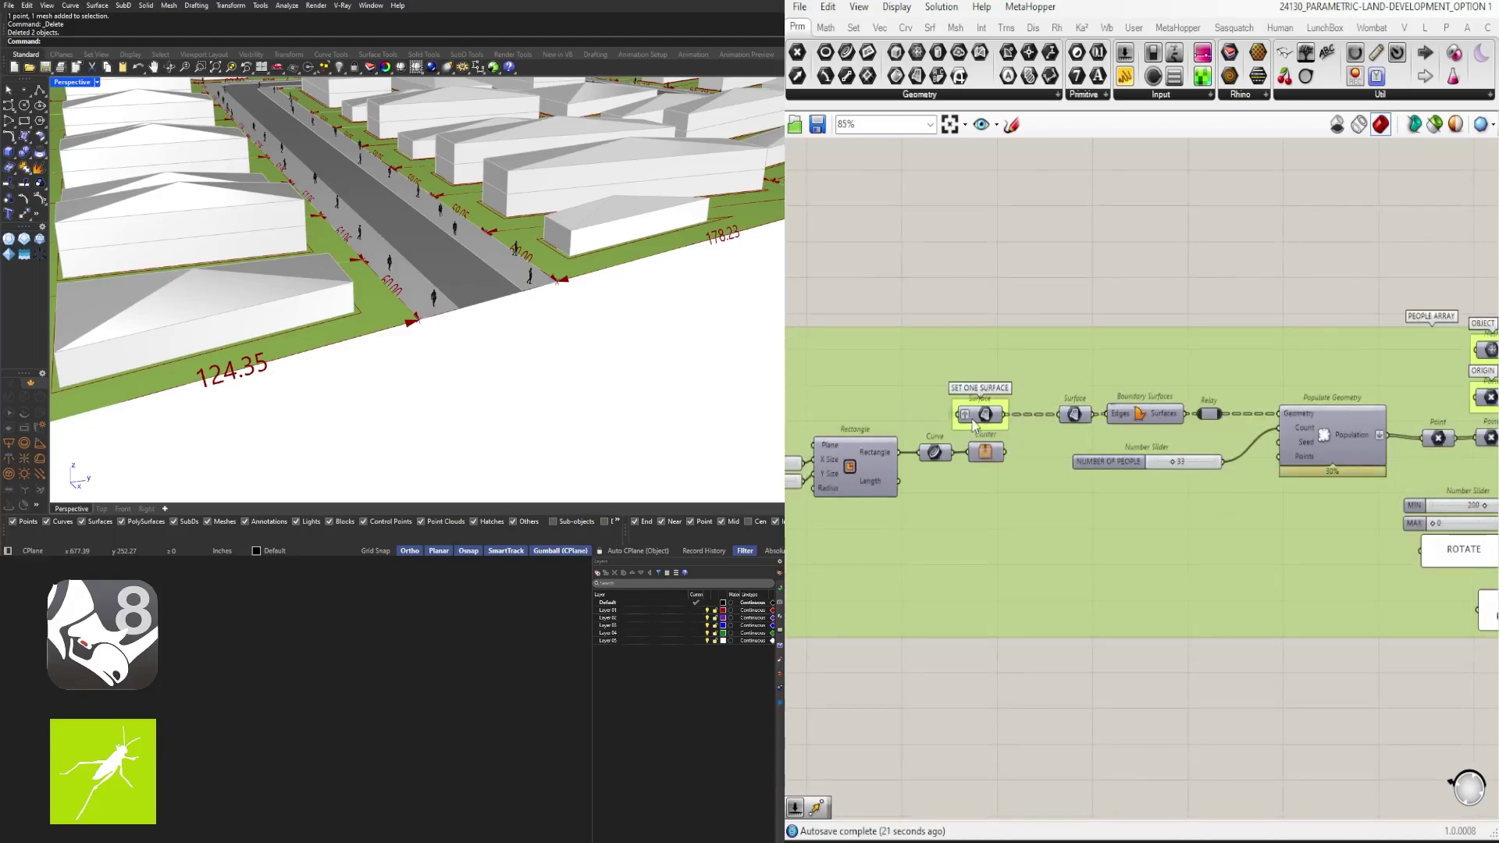
pyautogui.click(983, 418)
pyautogui.scroll(-1, 983, 420)
pyautogui.moveTo(983, 420); pyautogui.dragTo(1249, 441, button='right')
pyautogui.moveTo(1358, 383); pyautogui.dragTo(1111, 352, button='right')
pyautogui.scroll(2, 950, 416)
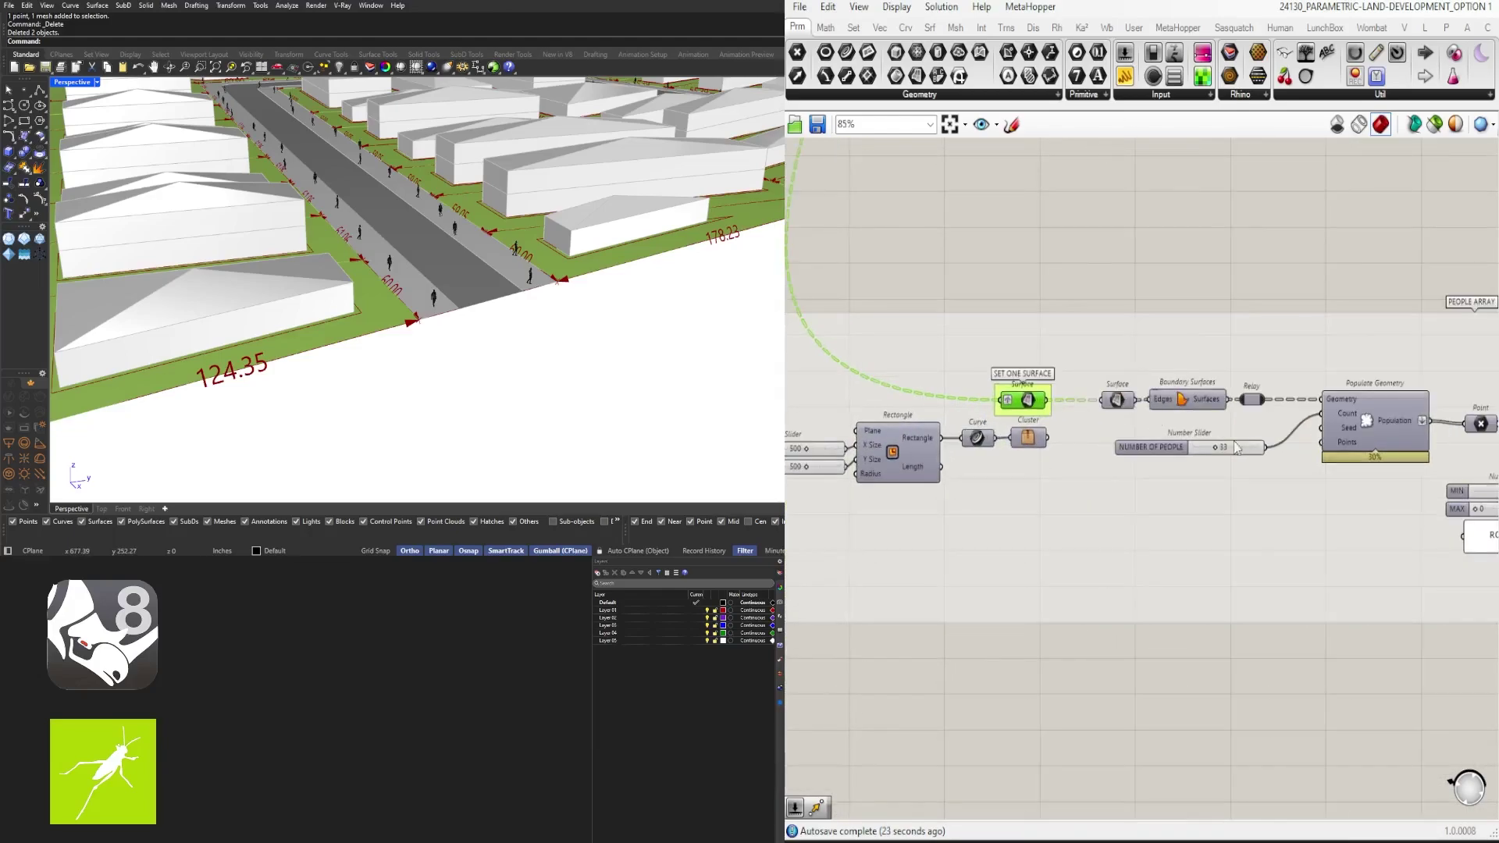
# Step: Set the NUMBER OF PEOPLE slider to 14 and view the whole site with the updated people array
pyautogui.moveTo(1242, 439); pyautogui.dragTo(997, 422, button='right')
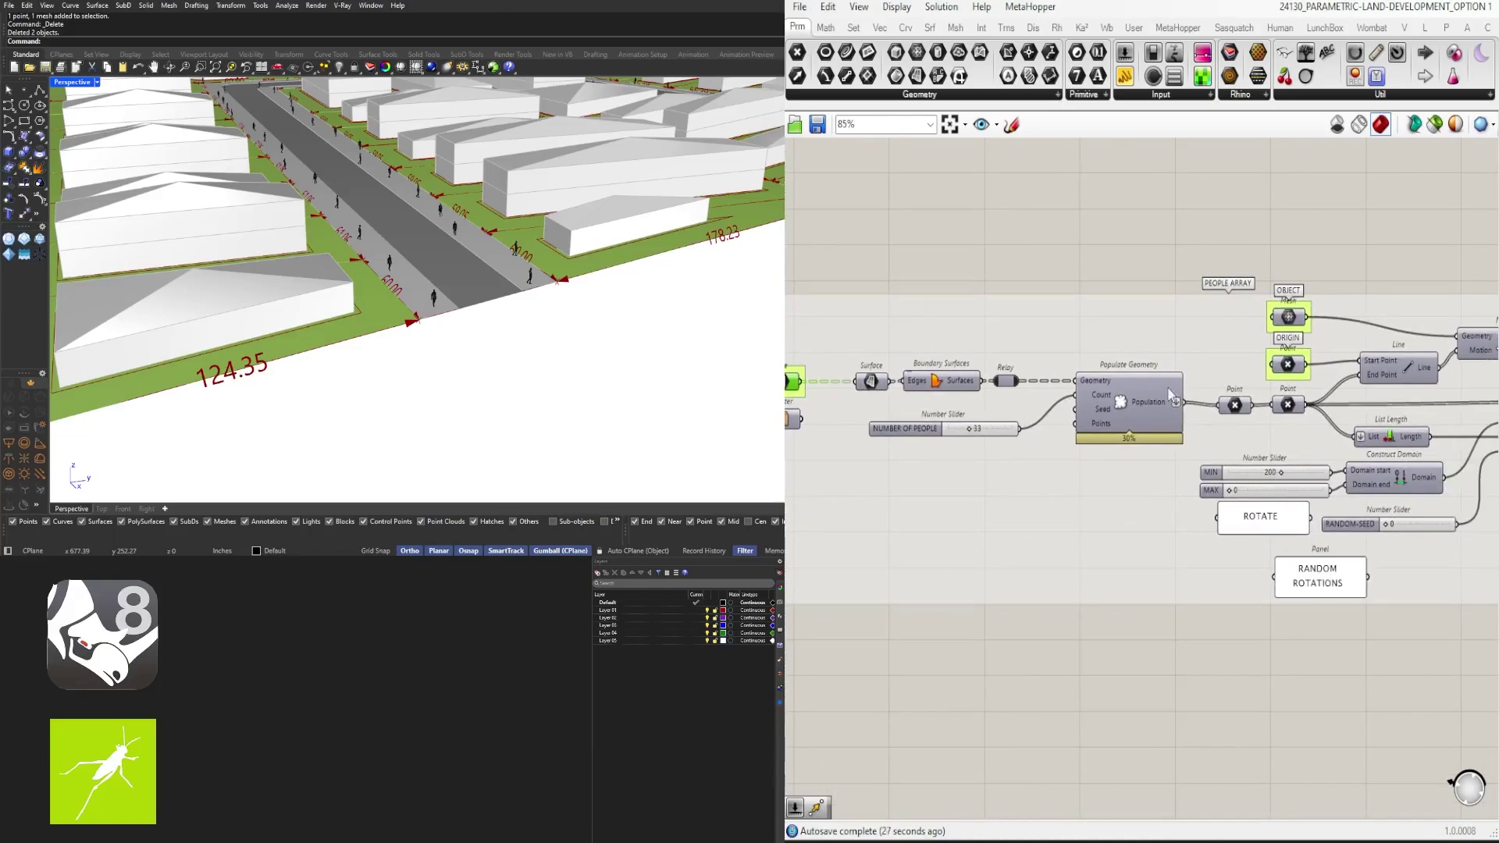
pyautogui.scroll(5, 1027, 400)
pyautogui.moveTo(977, 407); pyautogui.dragTo(963, 407)
pyautogui.moveTo(468, 297); pyautogui.dragTo(370, 304, button='right')
pyautogui.scroll(5, 691, 233)
pyautogui.moveTo(547, 250); pyautogui.dragTo(347, 297, button='right')
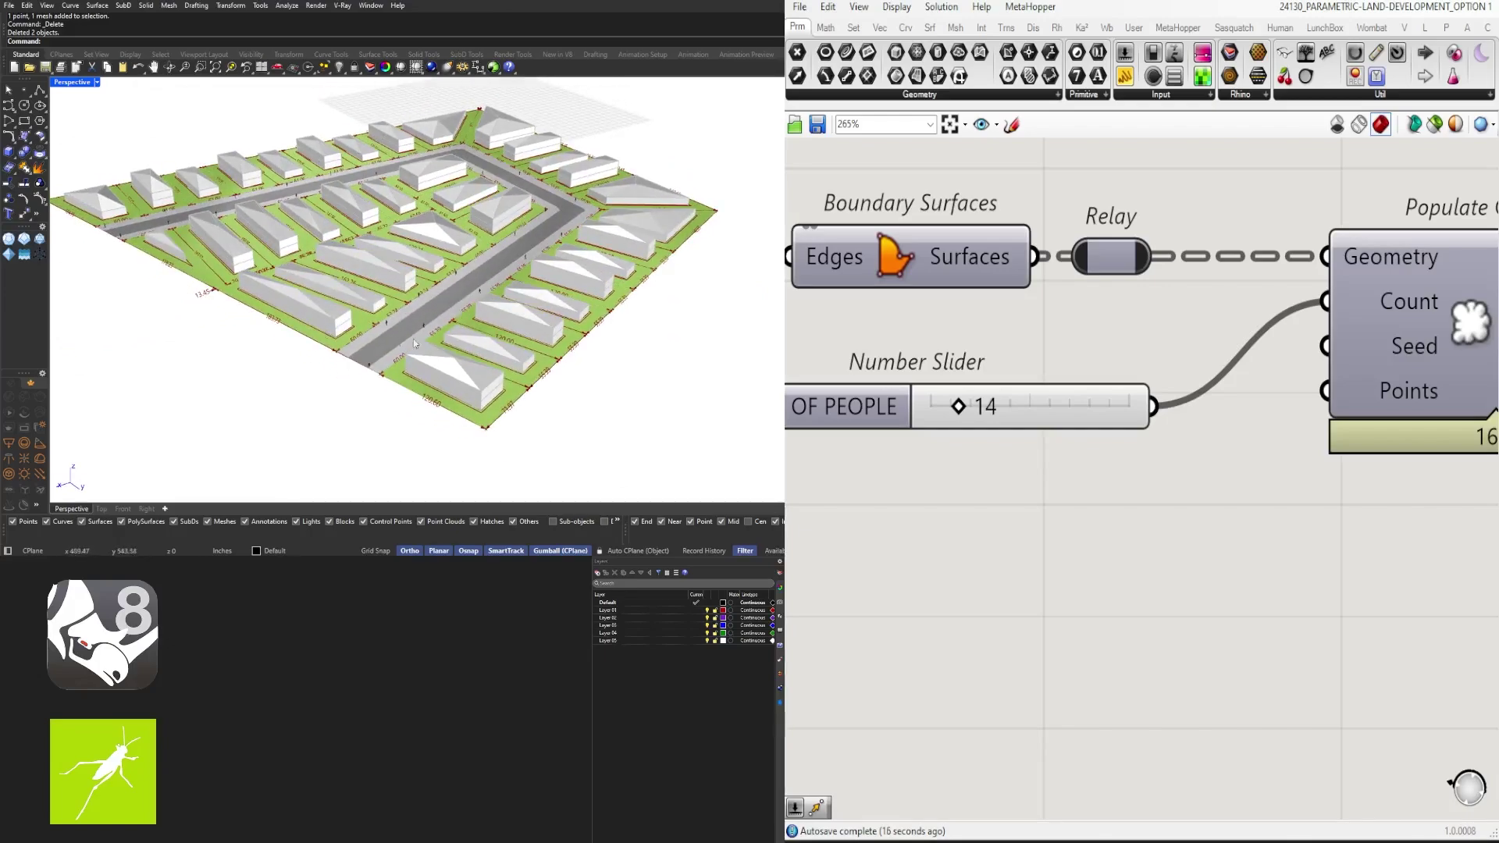
pyautogui.moveTo(315, 414); pyautogui.dragTo(381, 297, button='right')
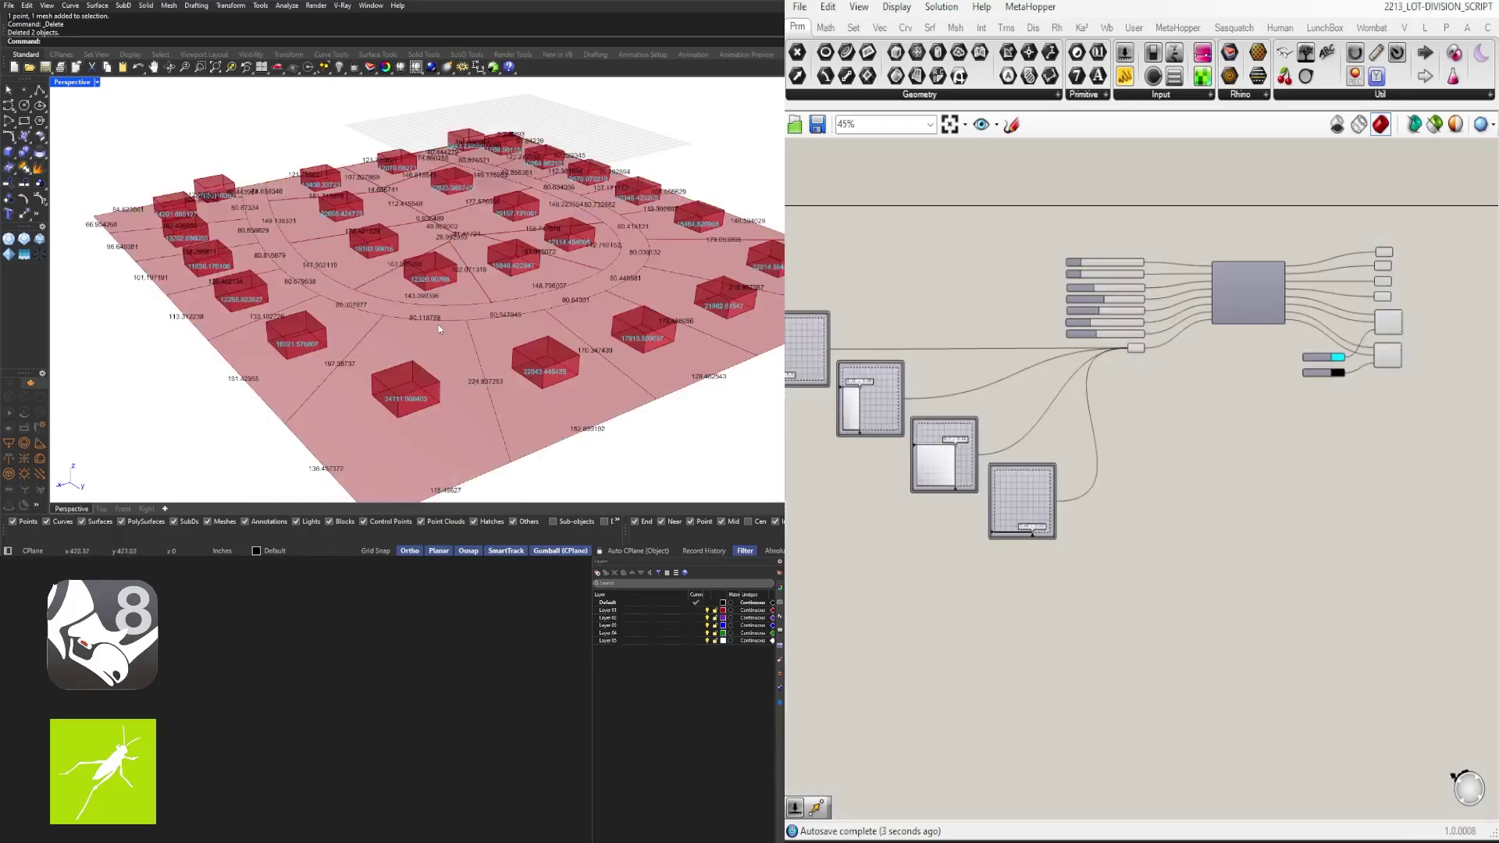
# Step: View the lot division model from above and move the first MD Slider's point to 0.3 ; 0.0
pyautogui.moveTo(439, 329); pyautogui.dragTo(647, 331, button='right')
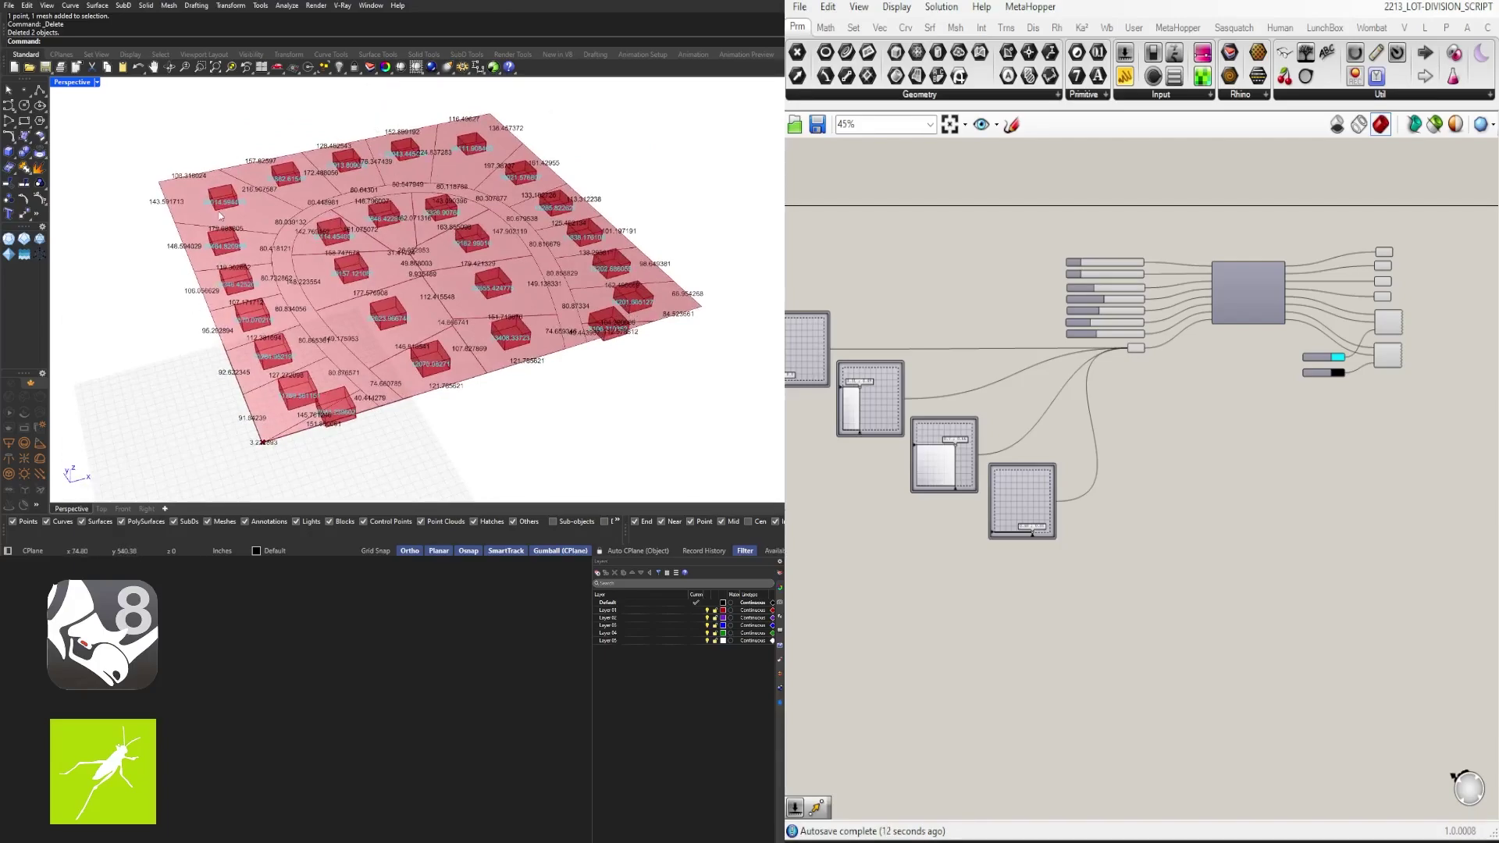
pyautogui.moveTo(237, 128); pyautogui.dragTo(262, 181, button='right')
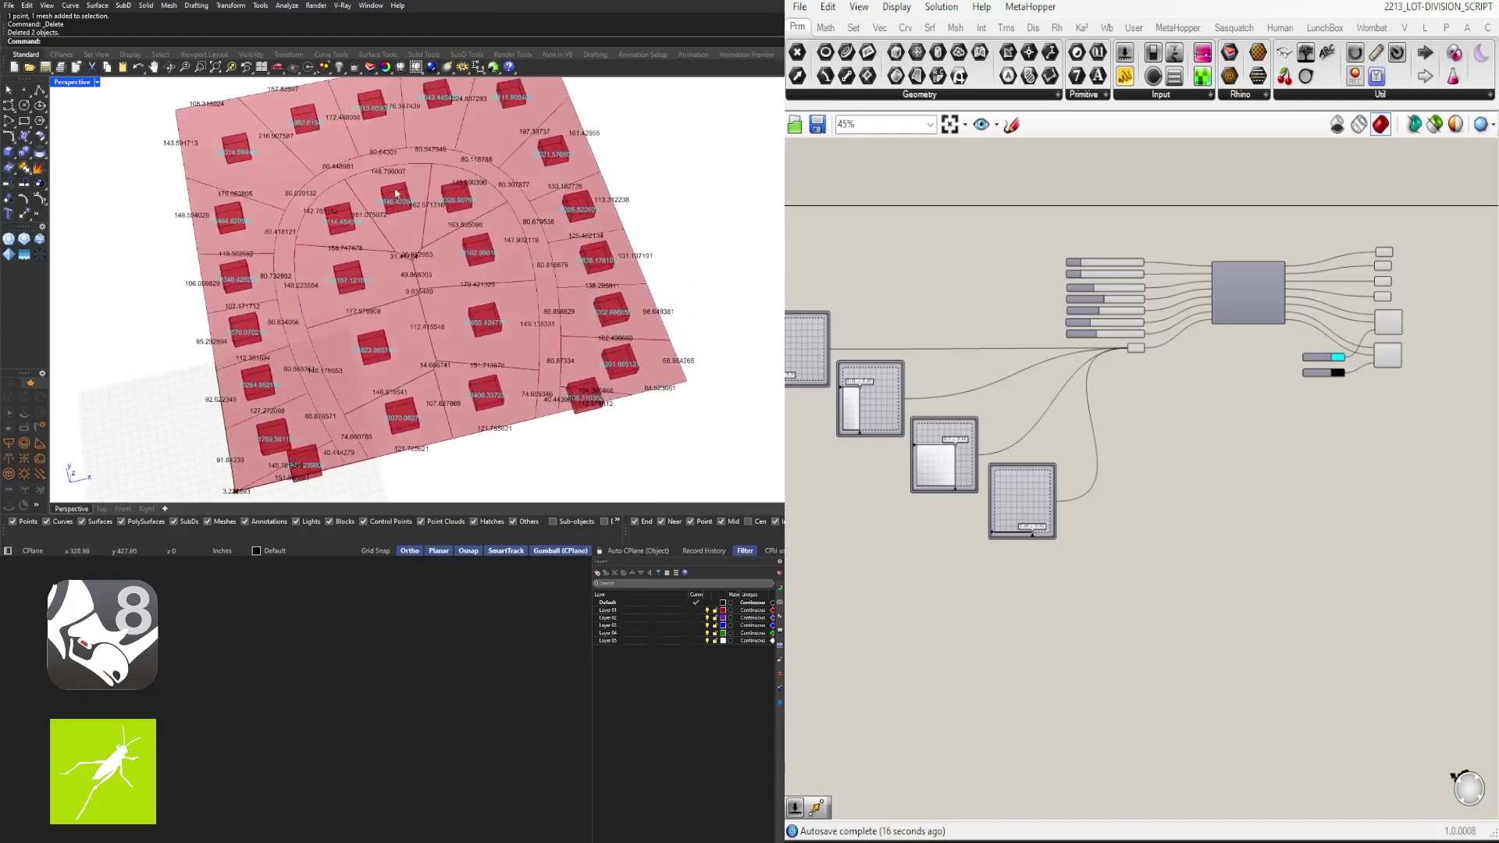
pyautogui.moveTo(396, 193); pyautogui.dragTo(398, 176, button='right')
pyautogui.moveTo(919, 422); pyautogui.dragTo(1207, 449, button='right')
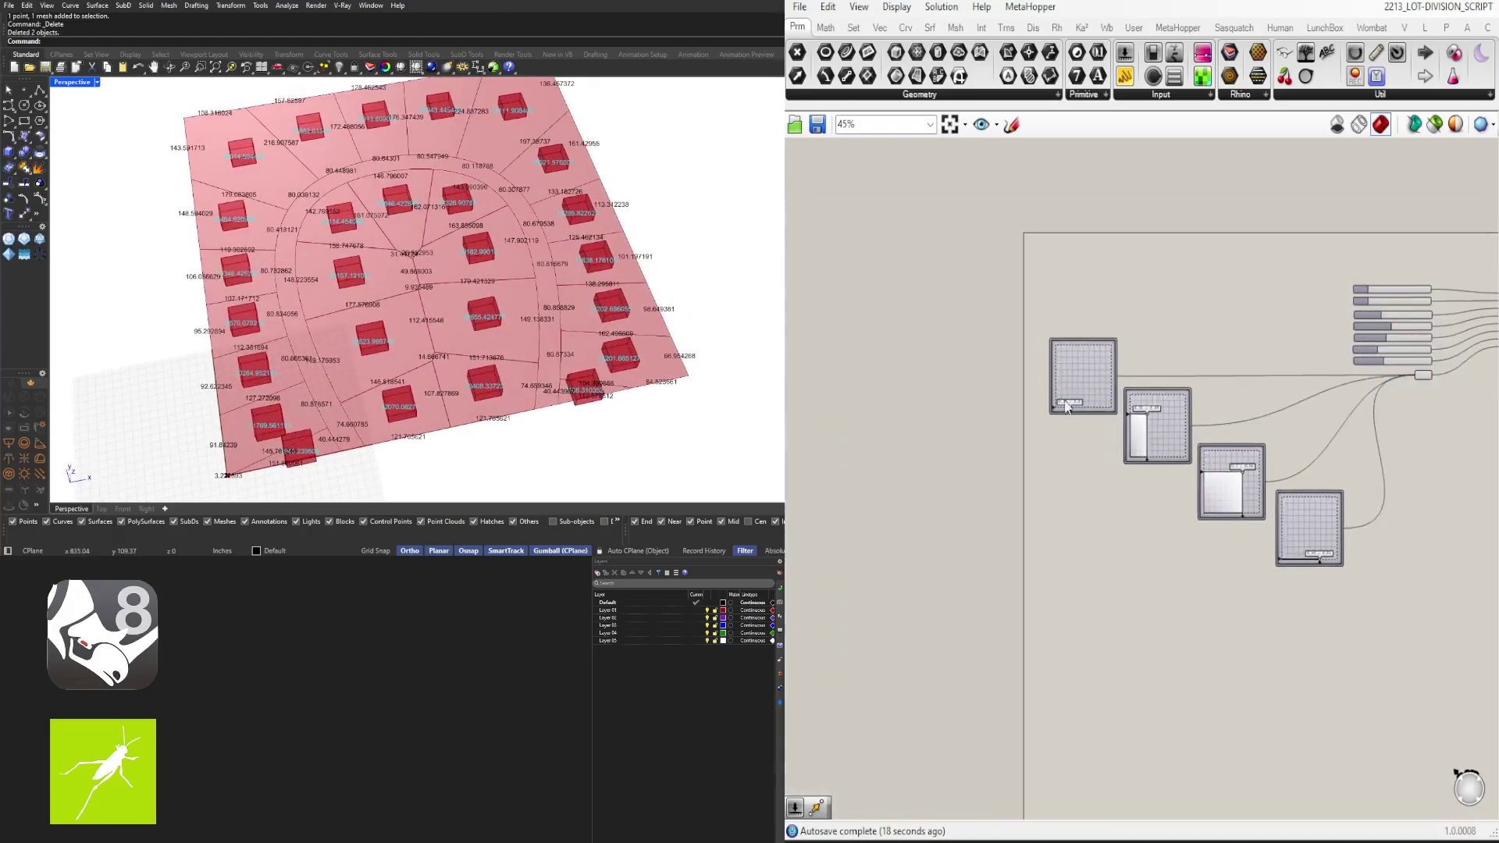
pyautogui.scroll(5, 1067, 406)
pyautogui.moveTo(1023, 449); pyautogui.dragTo(1065, 459)
# Step: Move the second MD Slider's point to 0.37 ; 0.7
pyautogui.scroll(-2, 1420, 492)
pyautogui.moveTo(1420, 492); pyautogui.dragTo(1107, 460, button='right')
pyautogui.scroll(2, 1107, 460)
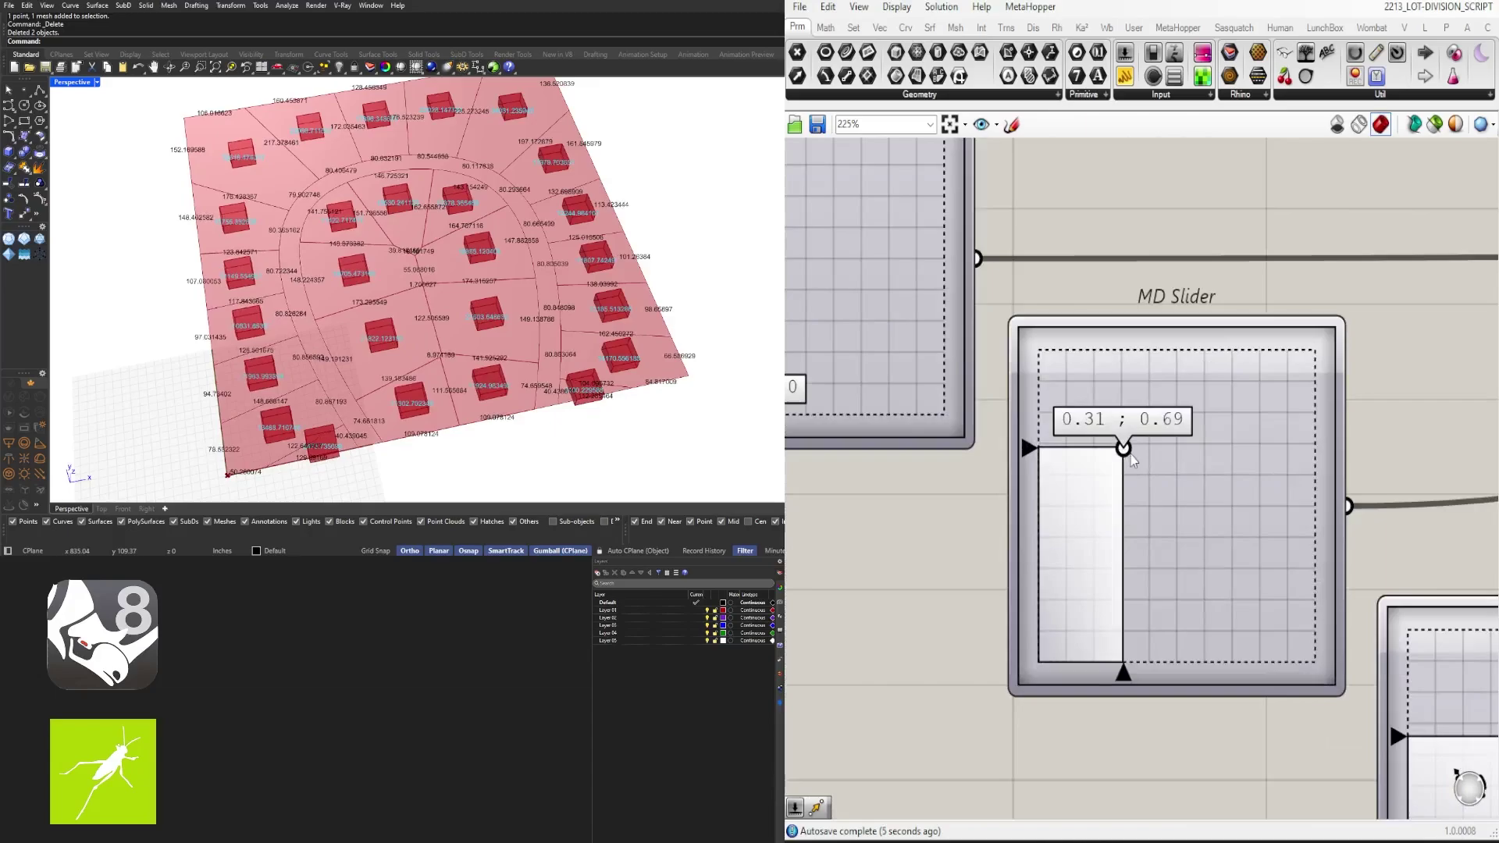
pyautogui.moveTo(1136, 453); pyautogui.dragTo(1141, 450)
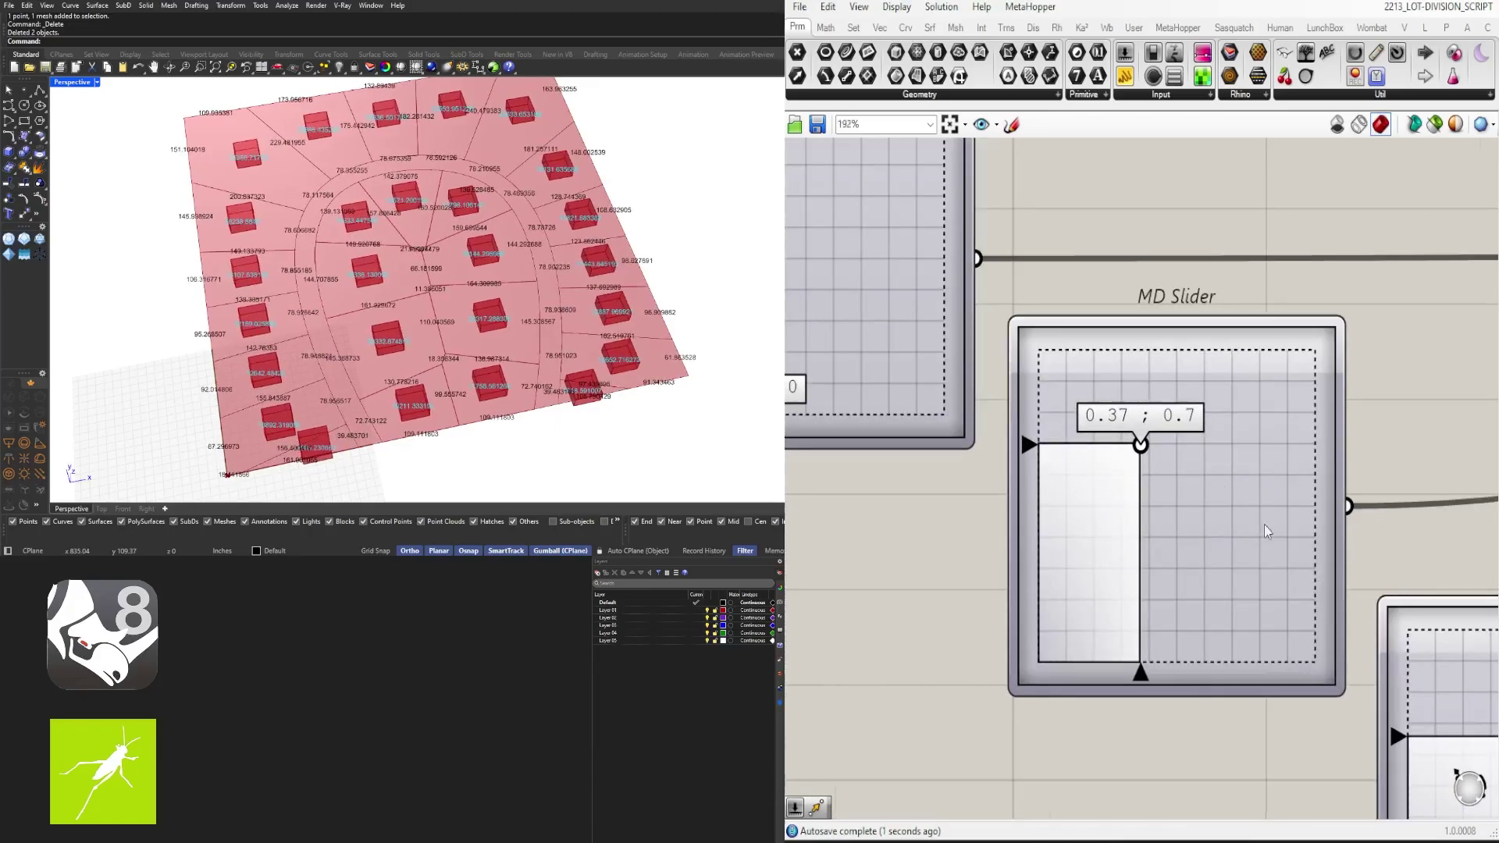
# Step: Move the third MD Slider's point outward to shift the curved road
pyautogui.scroll(-2, 1265, 529)
pyautogui.scroll(2, 1124, 537)
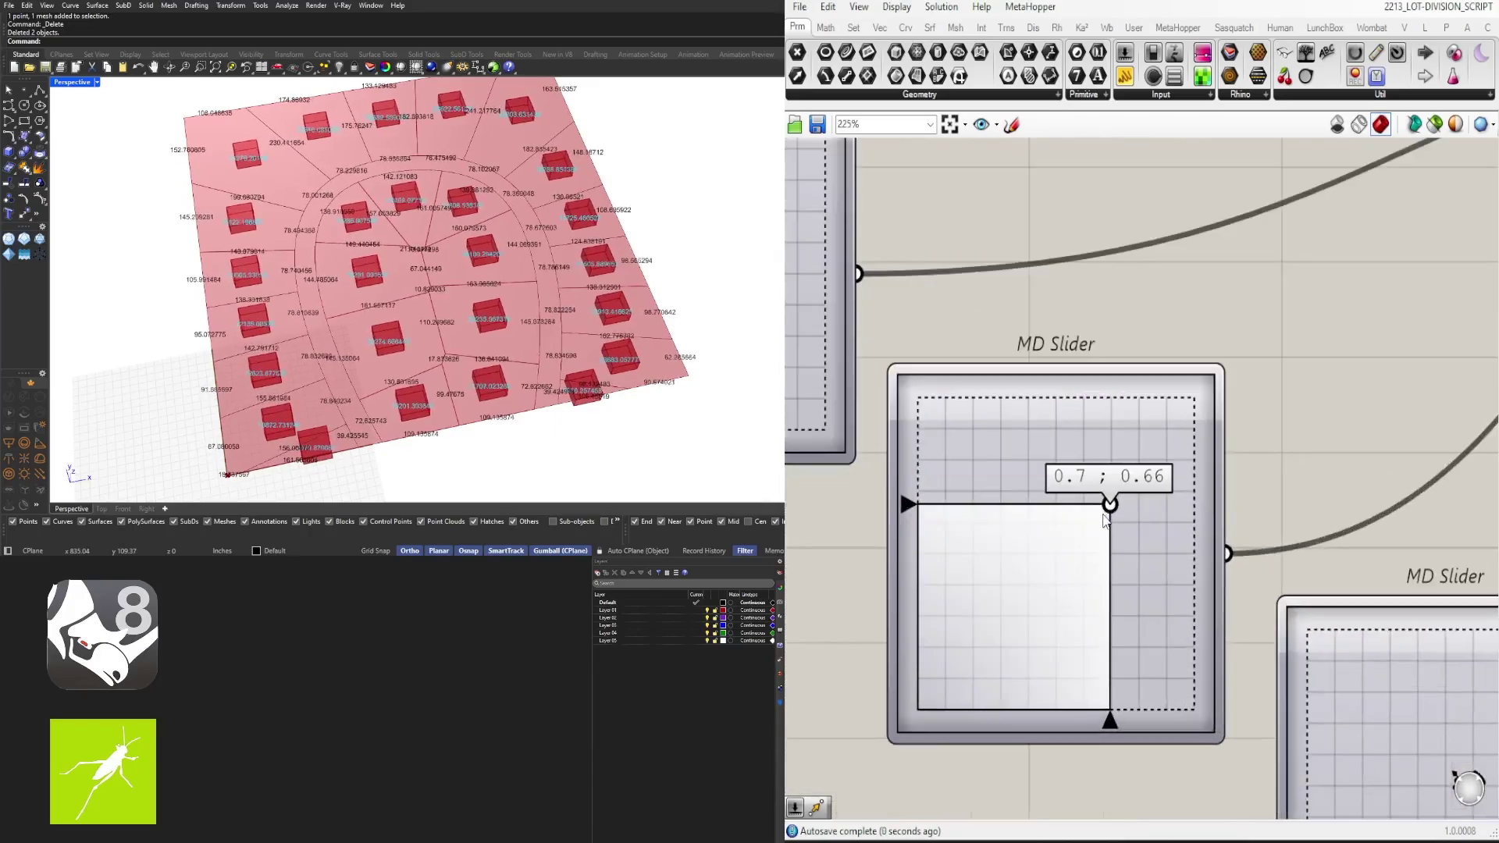
pyautogui.moveTo(1104, 521); pyautogui.dragTo(1120, 474)
pyautogui.scroll(-5, 1137, 461)
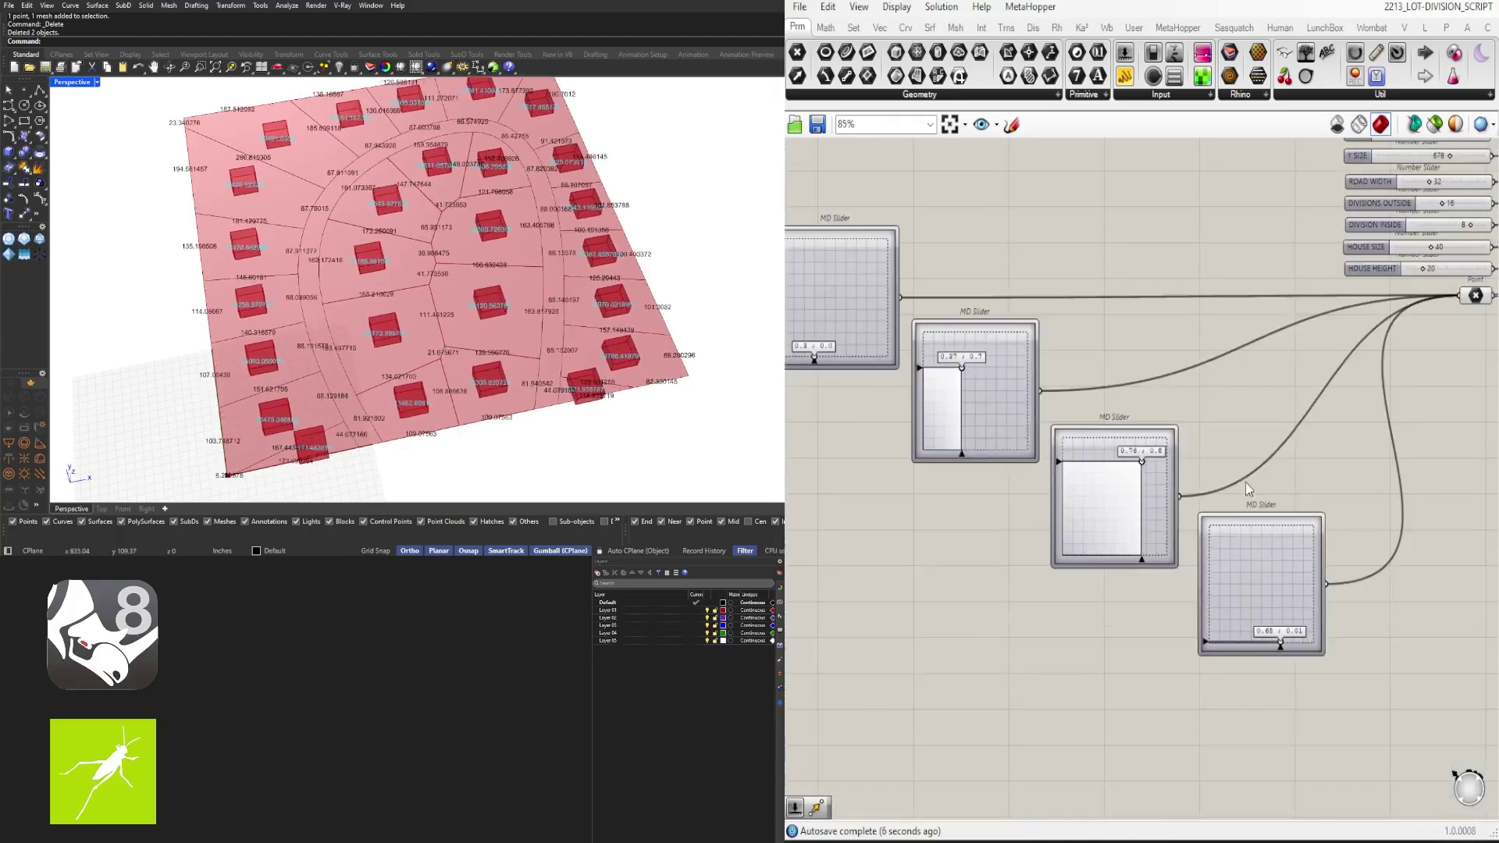
# Step: Move the fourth MD Slider's point to 0.76 ; 0.0
pyautogui.moveTo(1337, 584); pyautogui.dragTo(1080, 575, button='right')
pyautogui.scroll(6, 1037, 625)
pyautogui.moveTo(988, 650); pyautogui.dragTo(1015, 659)
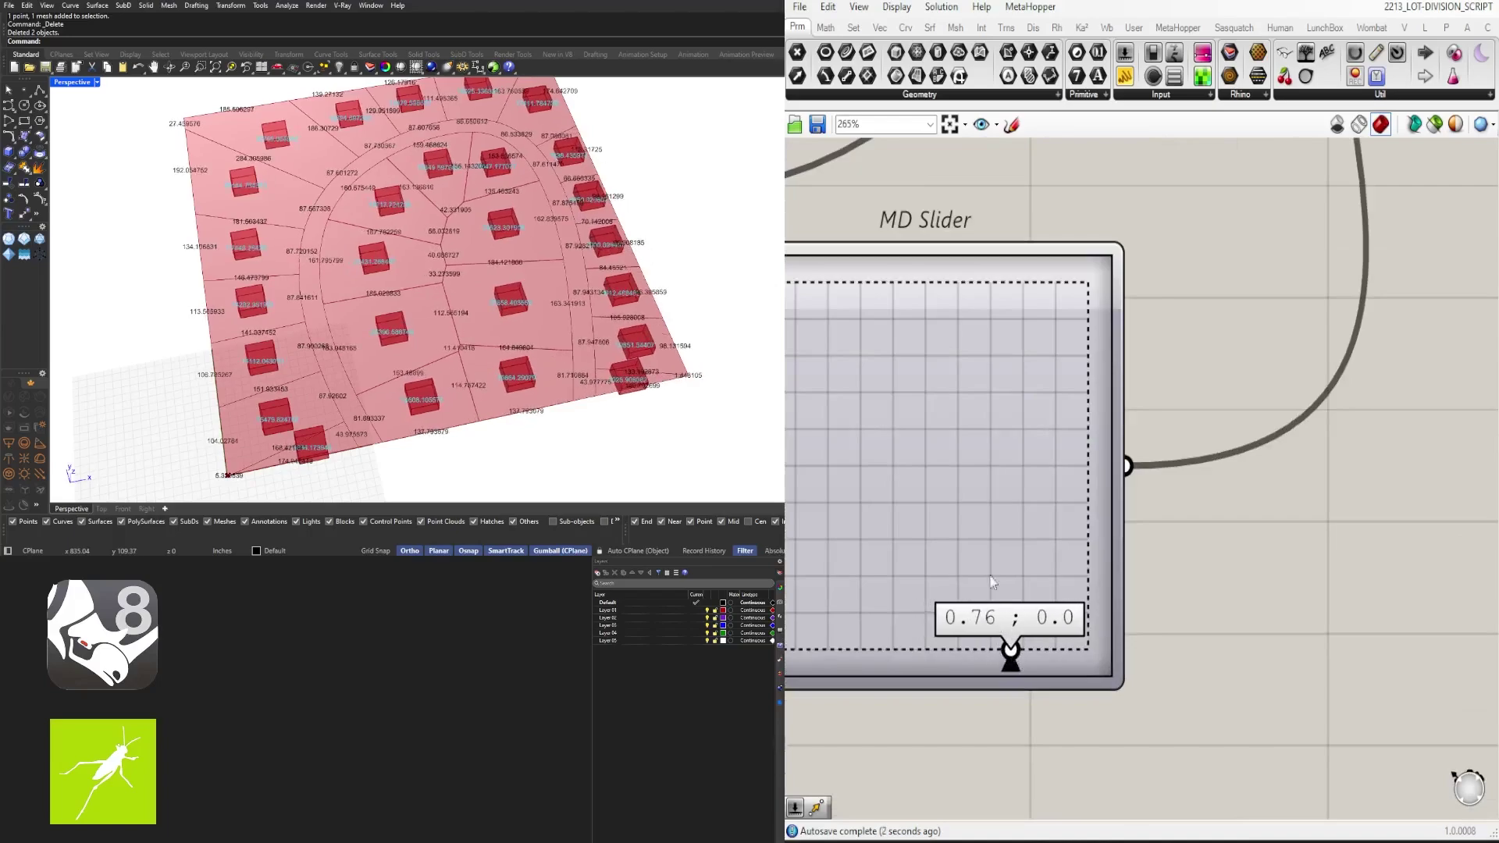
# Step: Move the third MD Slider's point to 0.63 ; 0.73
pyautogui.scroll(-6, 990, 582)
pyautogui.moveTo(930, 444); pyautogui.dragTo(1173, 660, button='right')
pyautogui.scroll(6, 1054, 603)
pyautogui.moveTo(1107, 613); pyautogui.dragTo(1065, 637)
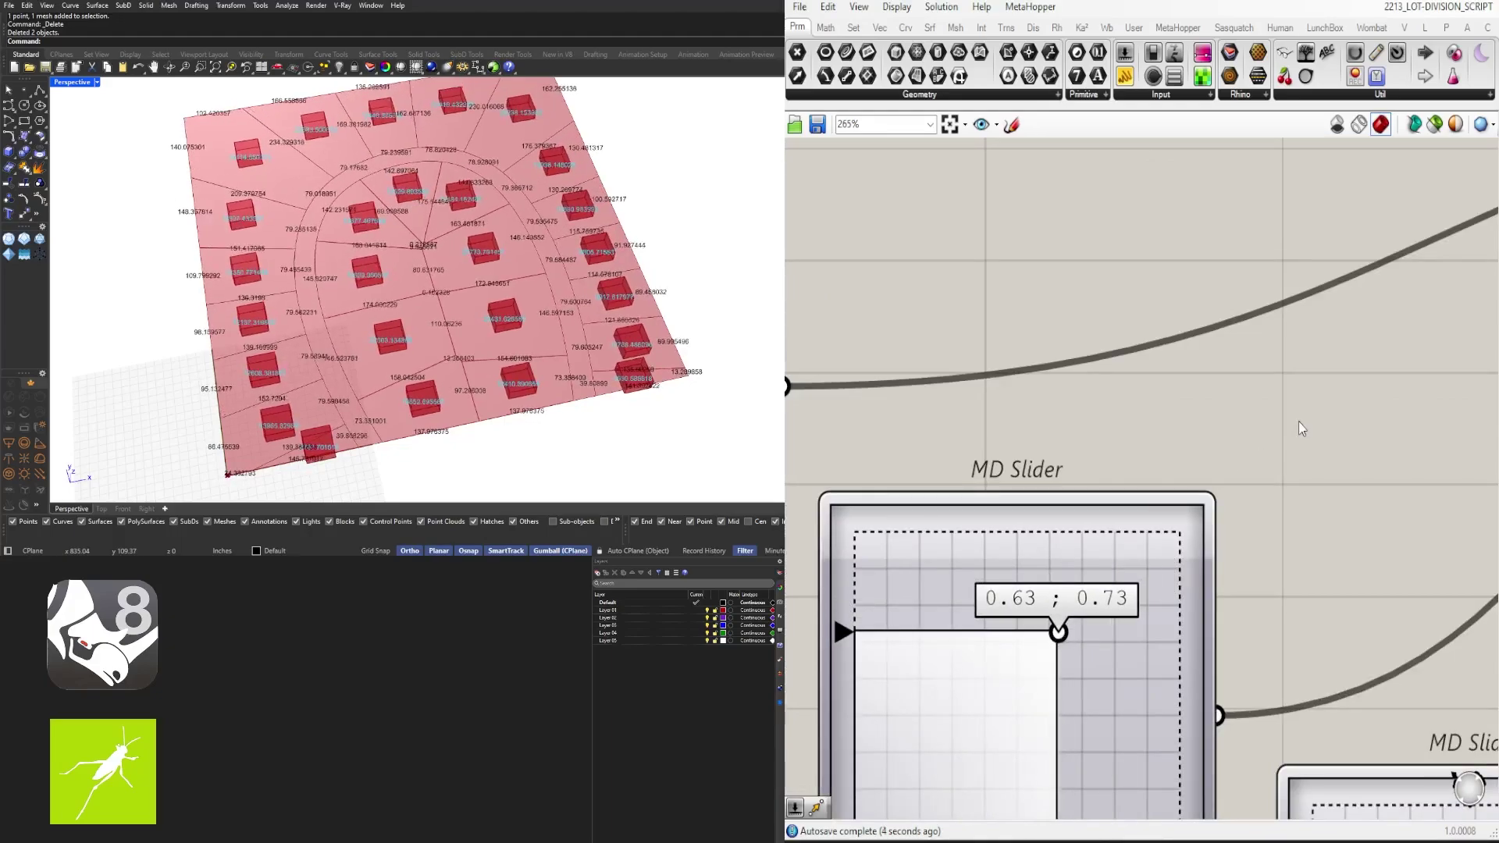
pyautogui.scroll(-6, 1300, 422)
# Step: Examine the divided lots and houses around the curved road, along with the sliders and cluster of the lot division definition
pyautogui.moveTo(383, 402); pyautogui.dragTo(405, 342, button='right')
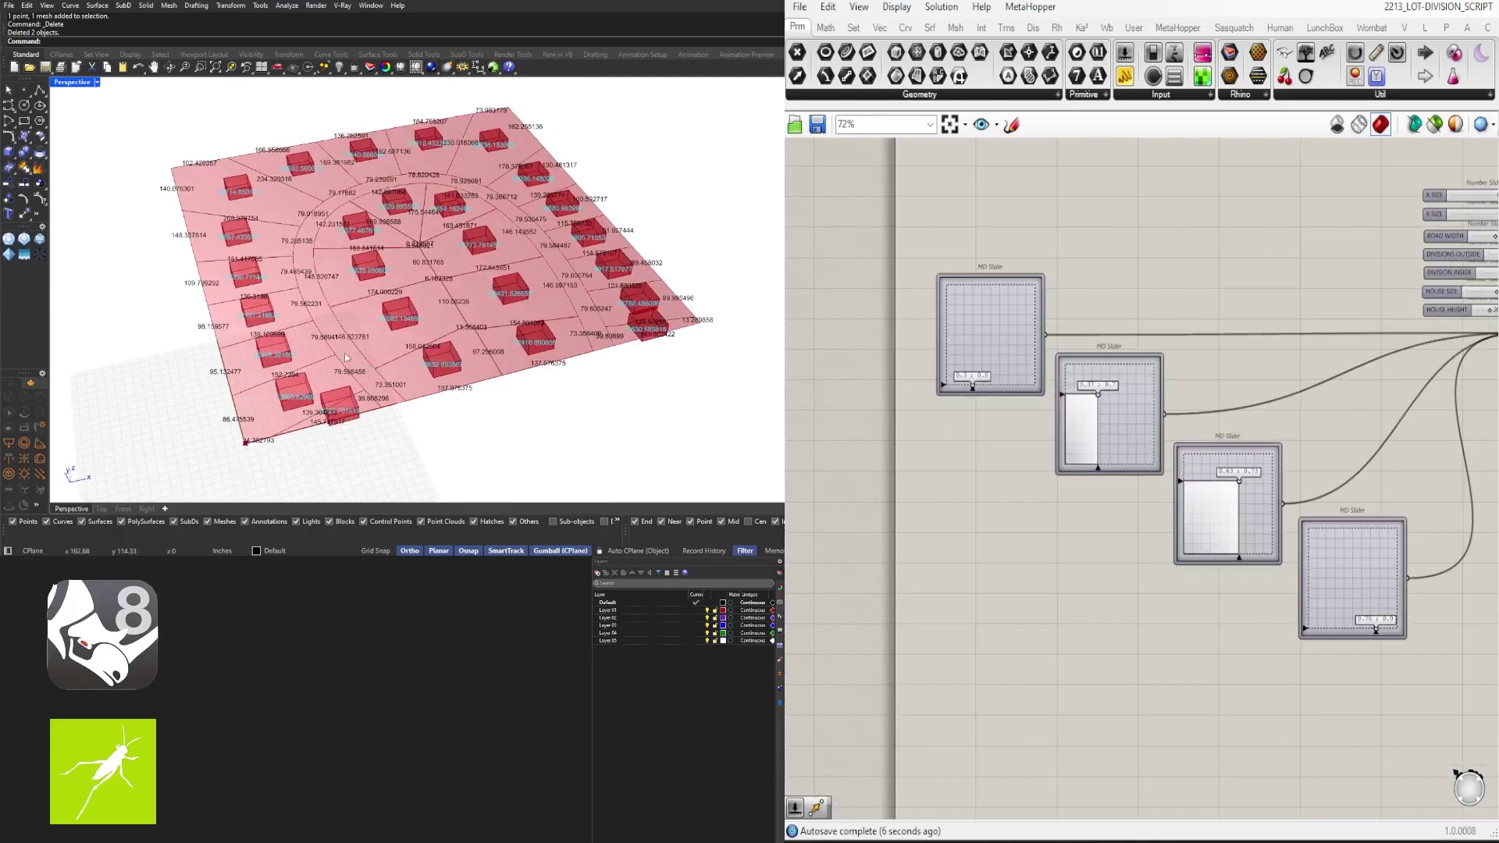
pyautogui.scroll(1, 347, 357)
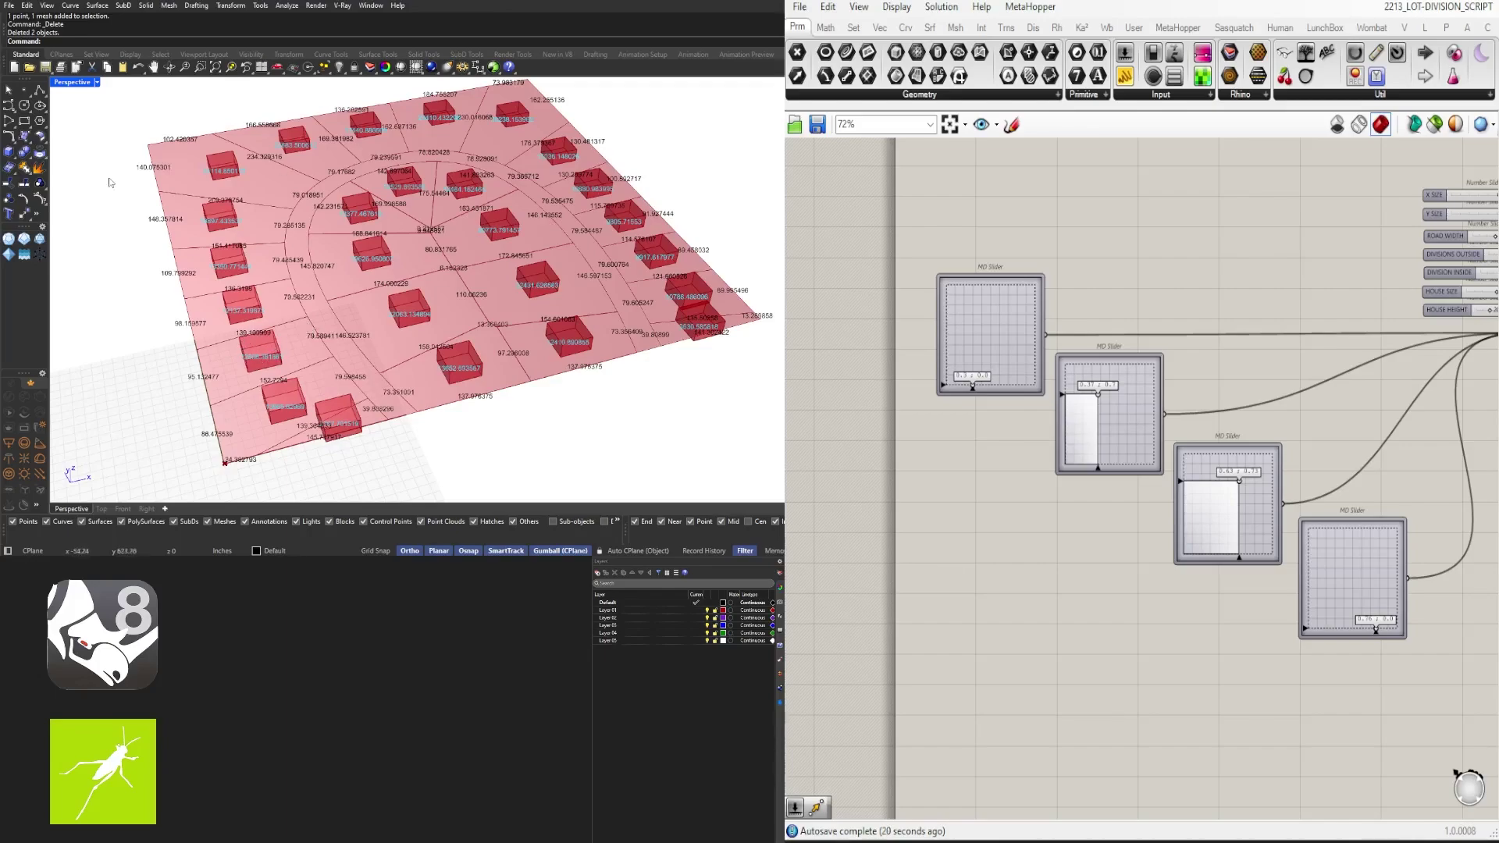
pyautogui.scroll(-2, 476, 179)
pyautogui.moveTo(460, 195); pyautogui.dragTo(523, 121, button='right')
pyautogui.scroll(1, 523, 121)
pyautogui.scroll(-2, 1276, 271)
pyautogui.scroll(-3, 1275, 271)
pyautogui.moveTo(1397, 353); pyautogui.dragTo(1158, 421, button='right')
pyautogui.scroll(2, 1135, 403)
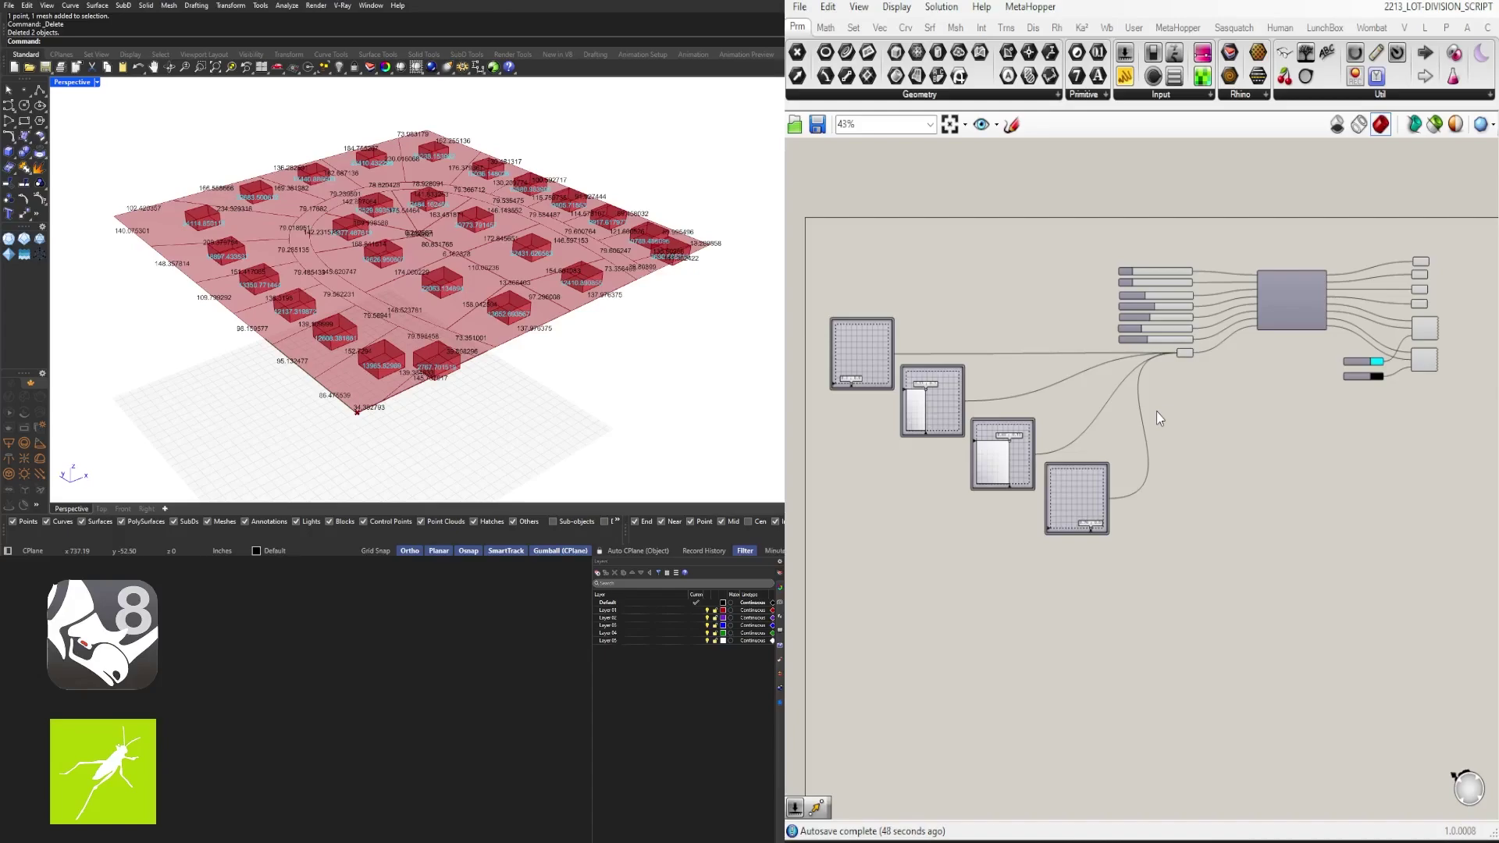
pyautogui.scroll(-2, 1282, 472)
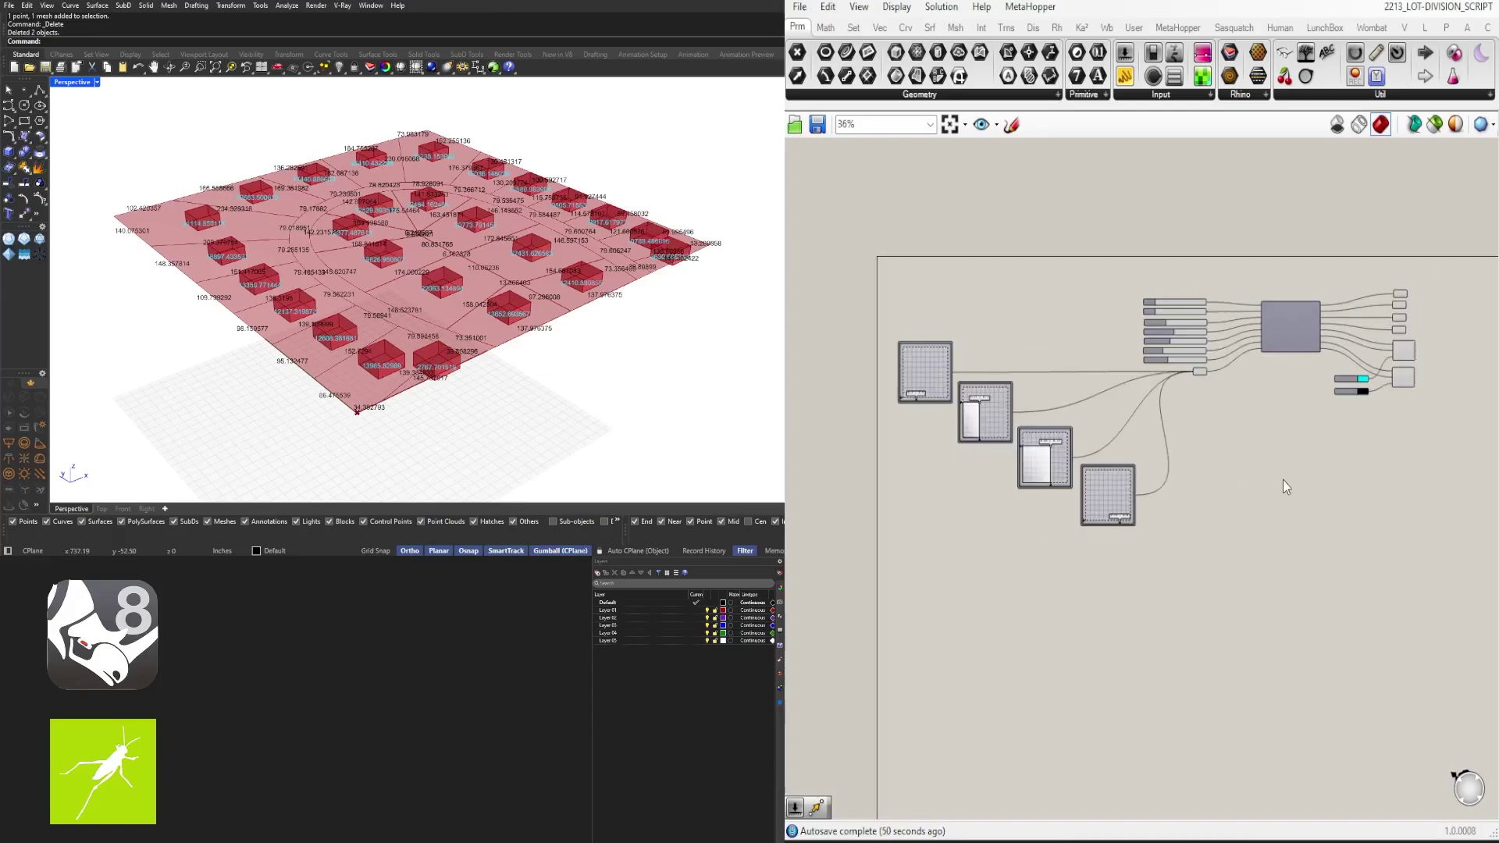
# Step: View the DCO_SCALE-PEOPLE-ARRAY definition and return to the 2213_LOT-DIVISION_SCRIPT definition
pyautogui.click(1405, 9)
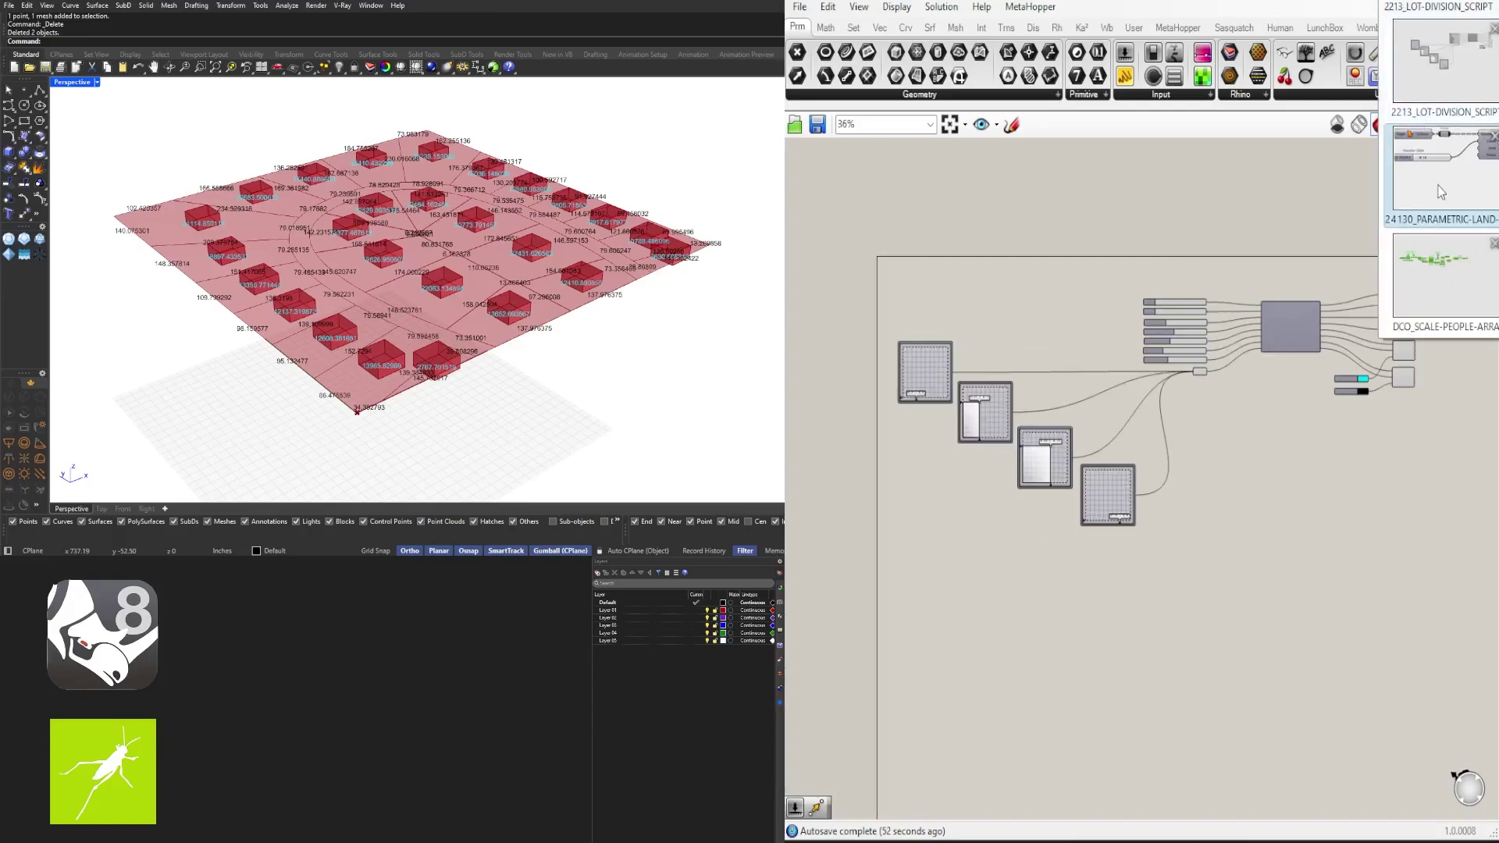
pyautogui.click(1441, 274)
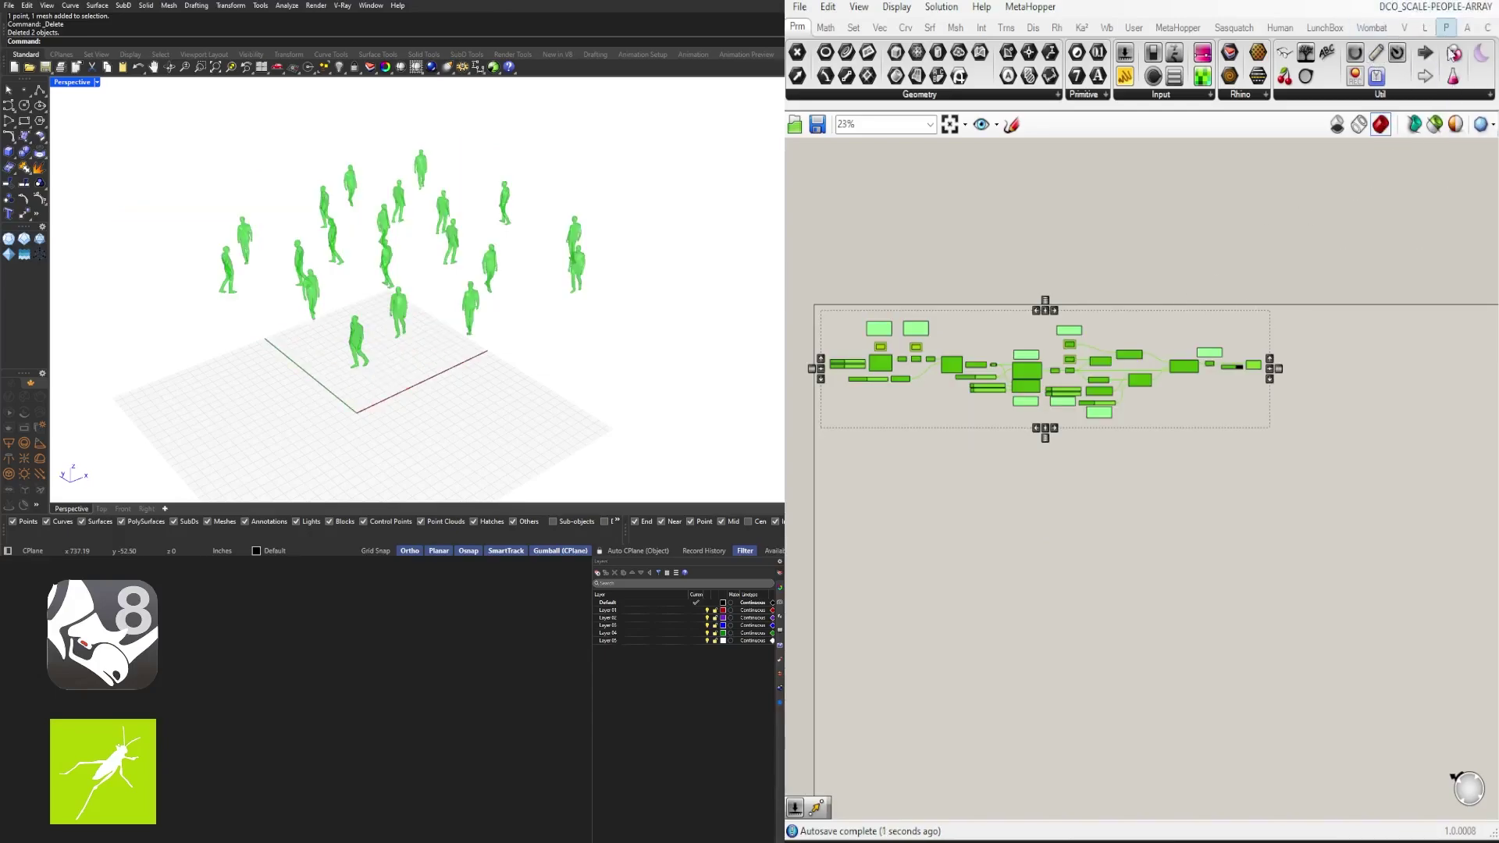
pyautogui.click(1436, 8)
pyautogui.click(1449, 150)
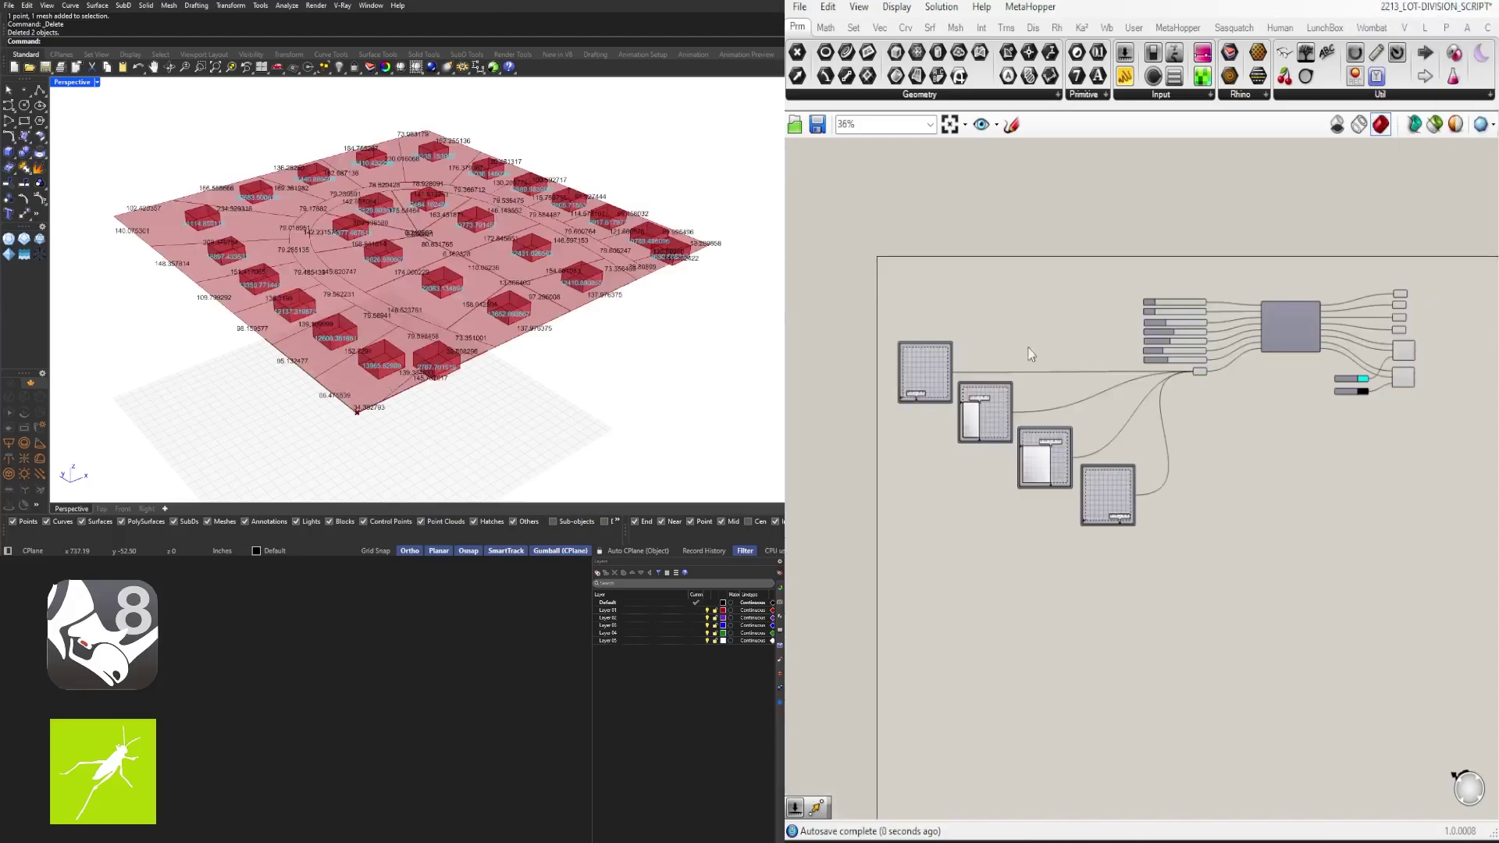
# Step: Switch to the 24130_PARAMETRIC-LAND-DEVELOPMENT_OPTION 1 definition and examine the site model and the people array group
pyautogui.click(1440, 8)
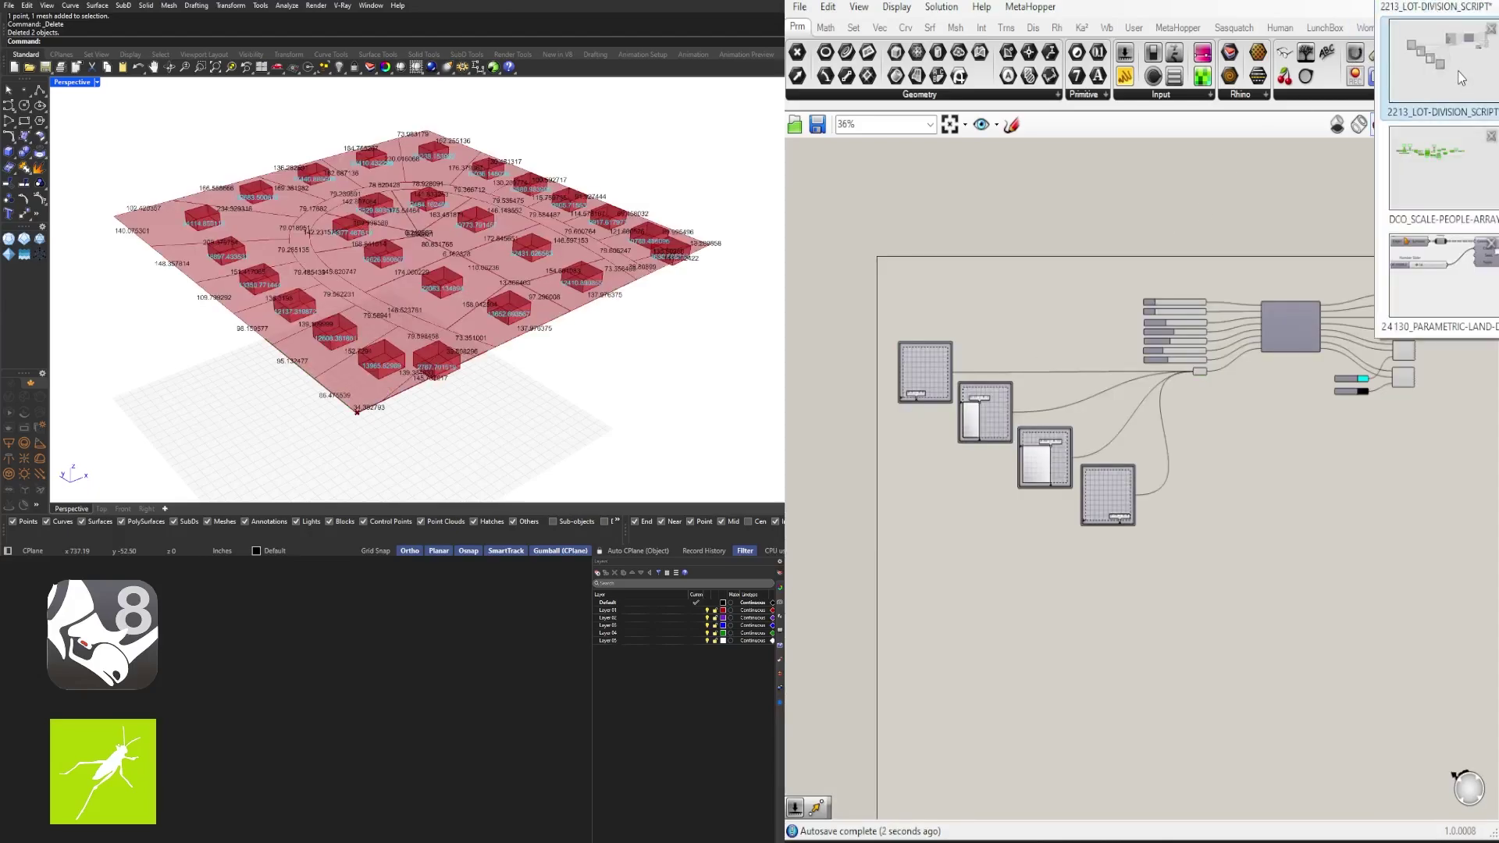
pyautogui.click(1450, 265)
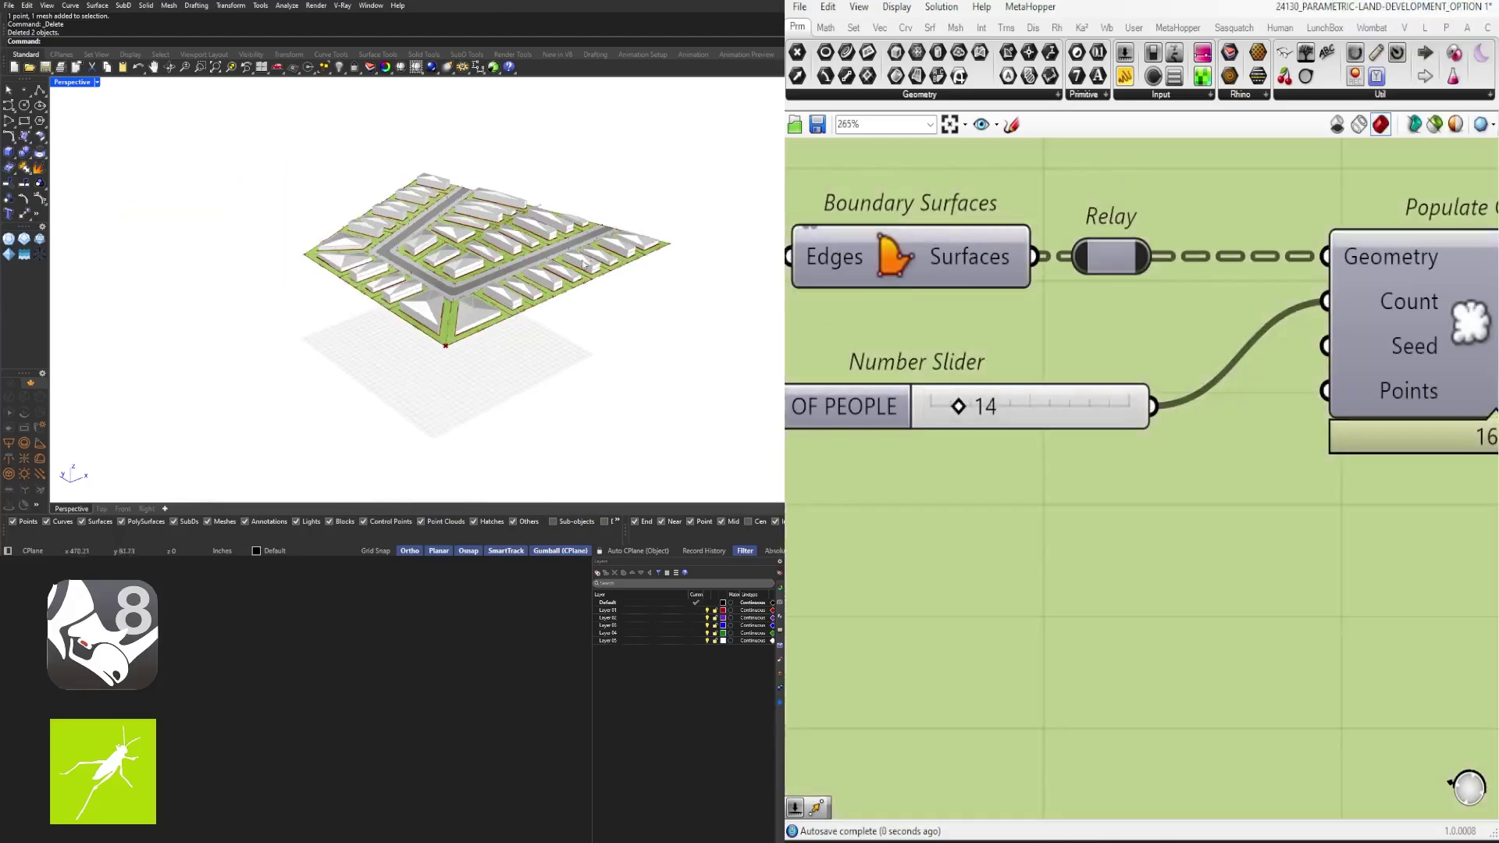
pyautogui.moveTo(583, 264); pyautogui.dragTo(457, 258, button='right')
pyautogui.scroll(2, 486, 297)
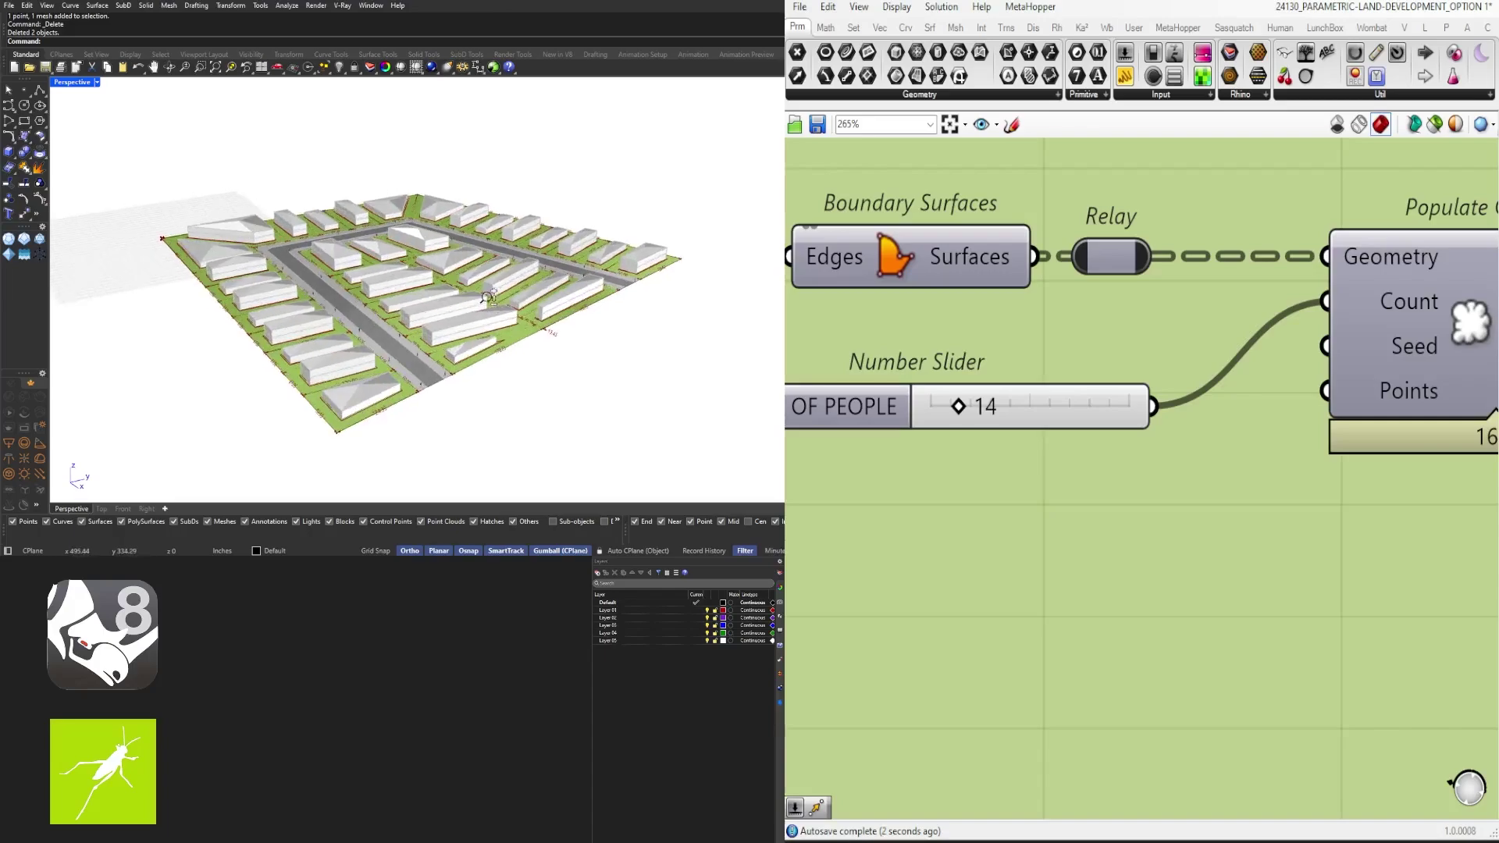
pyautogui.scroll(2, 487, 298)
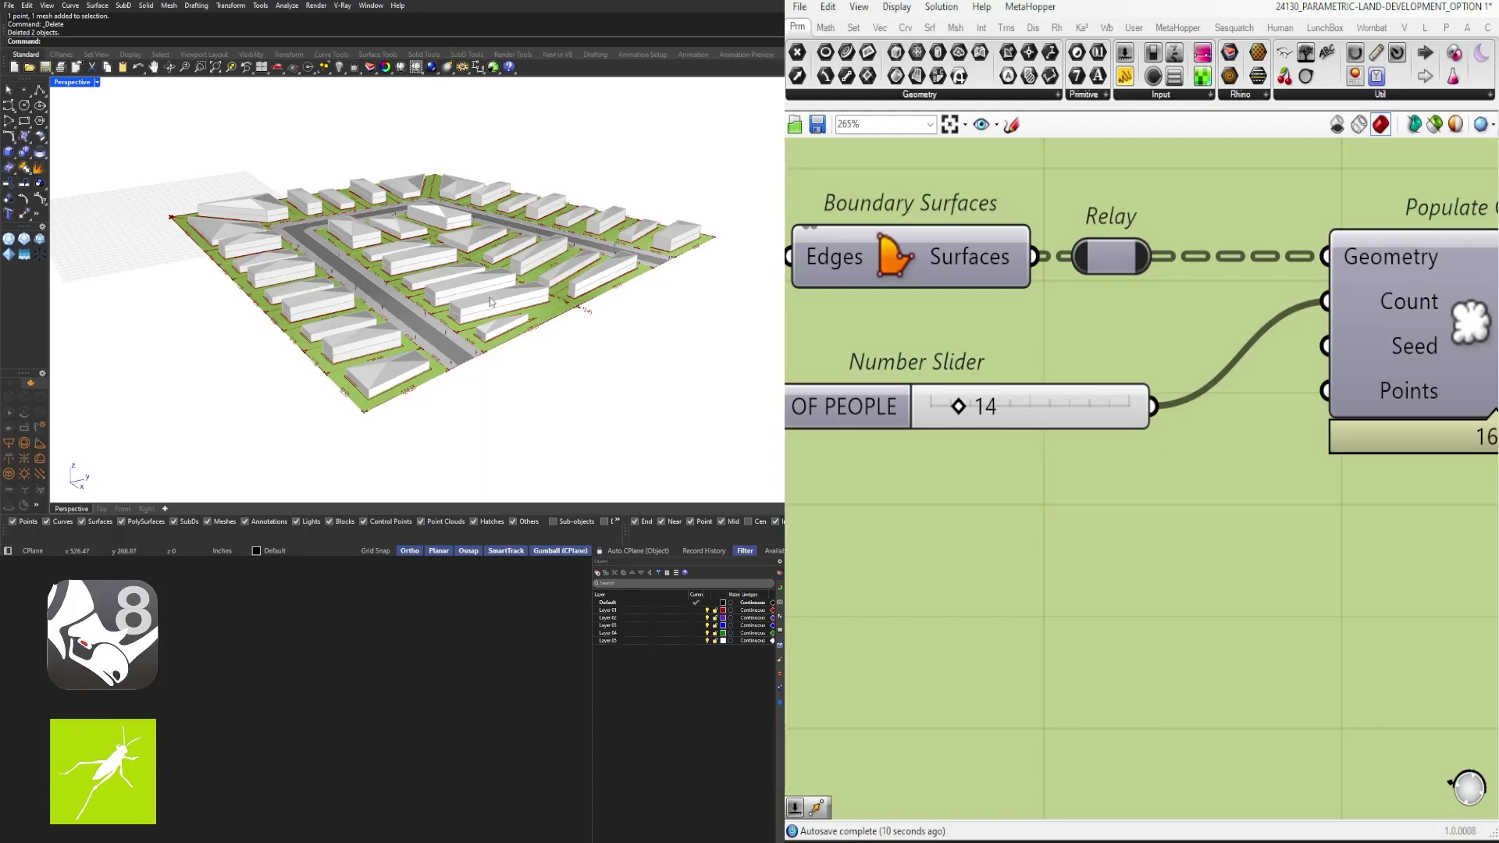
pyautogui.scroll(-10, 982, 531)
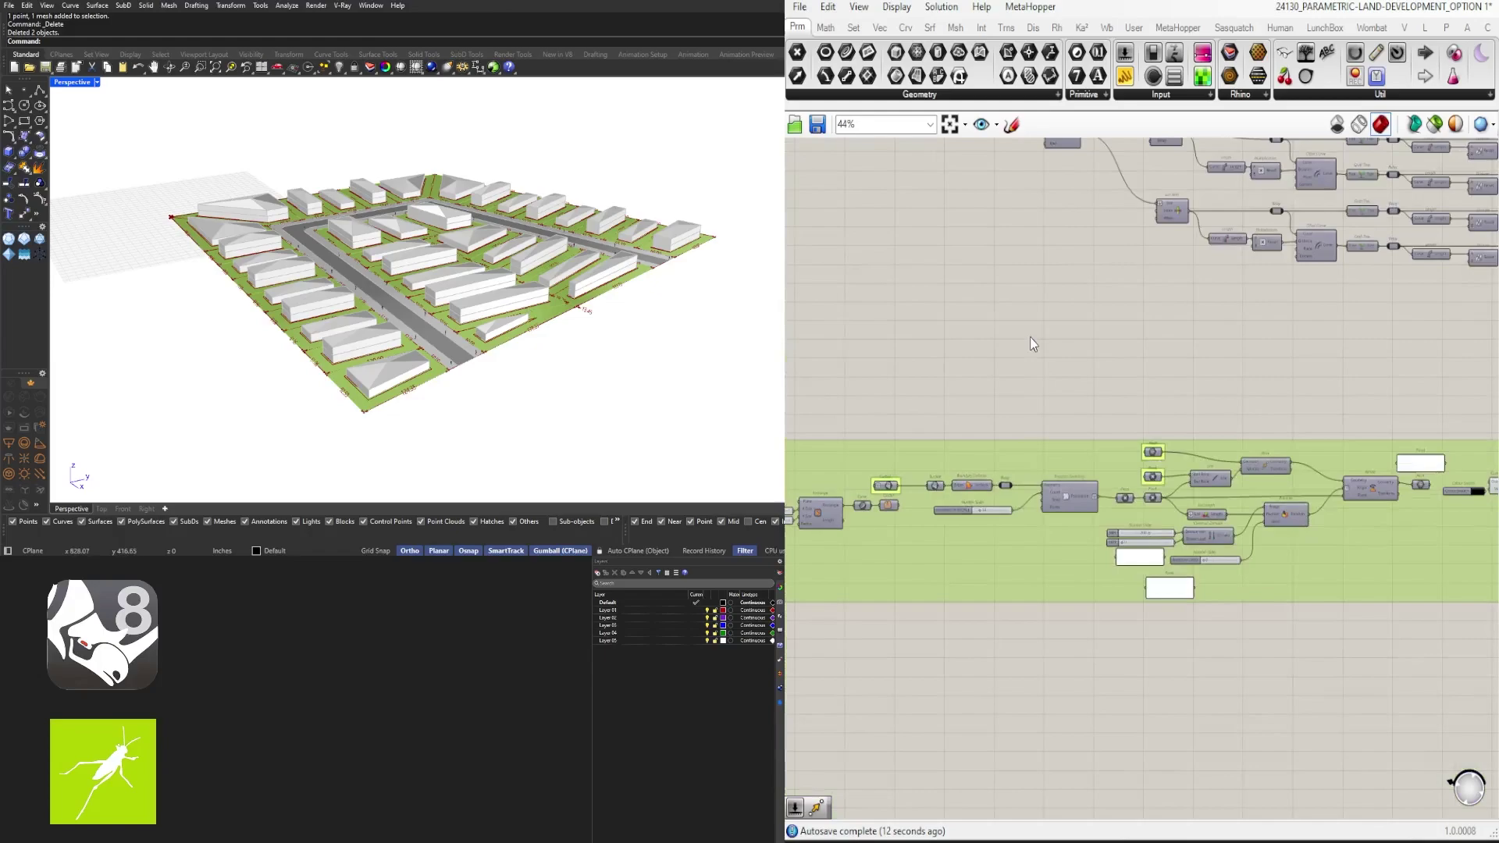
pyautogui.scroll(-2, 1116, 384)
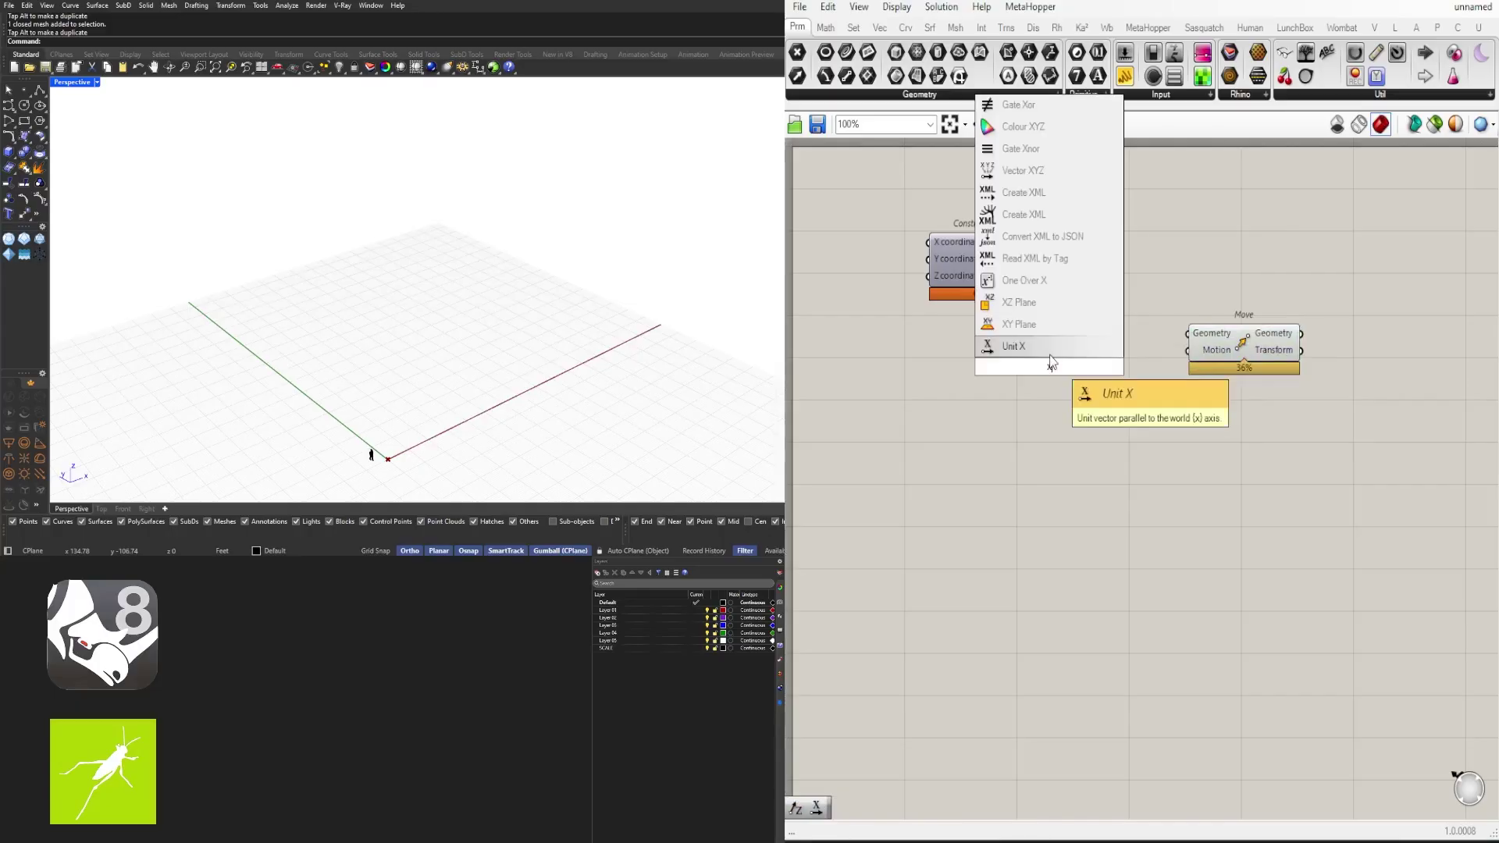
# Step: Add a Unit X component and connect its vector to the Move component's Motion input
pyautogui.click(1010, 341)
pyautogui.click(1094, 353)
pyautogui.moveTo(1133, 359); pyautogui.dragTo(1139, 356)
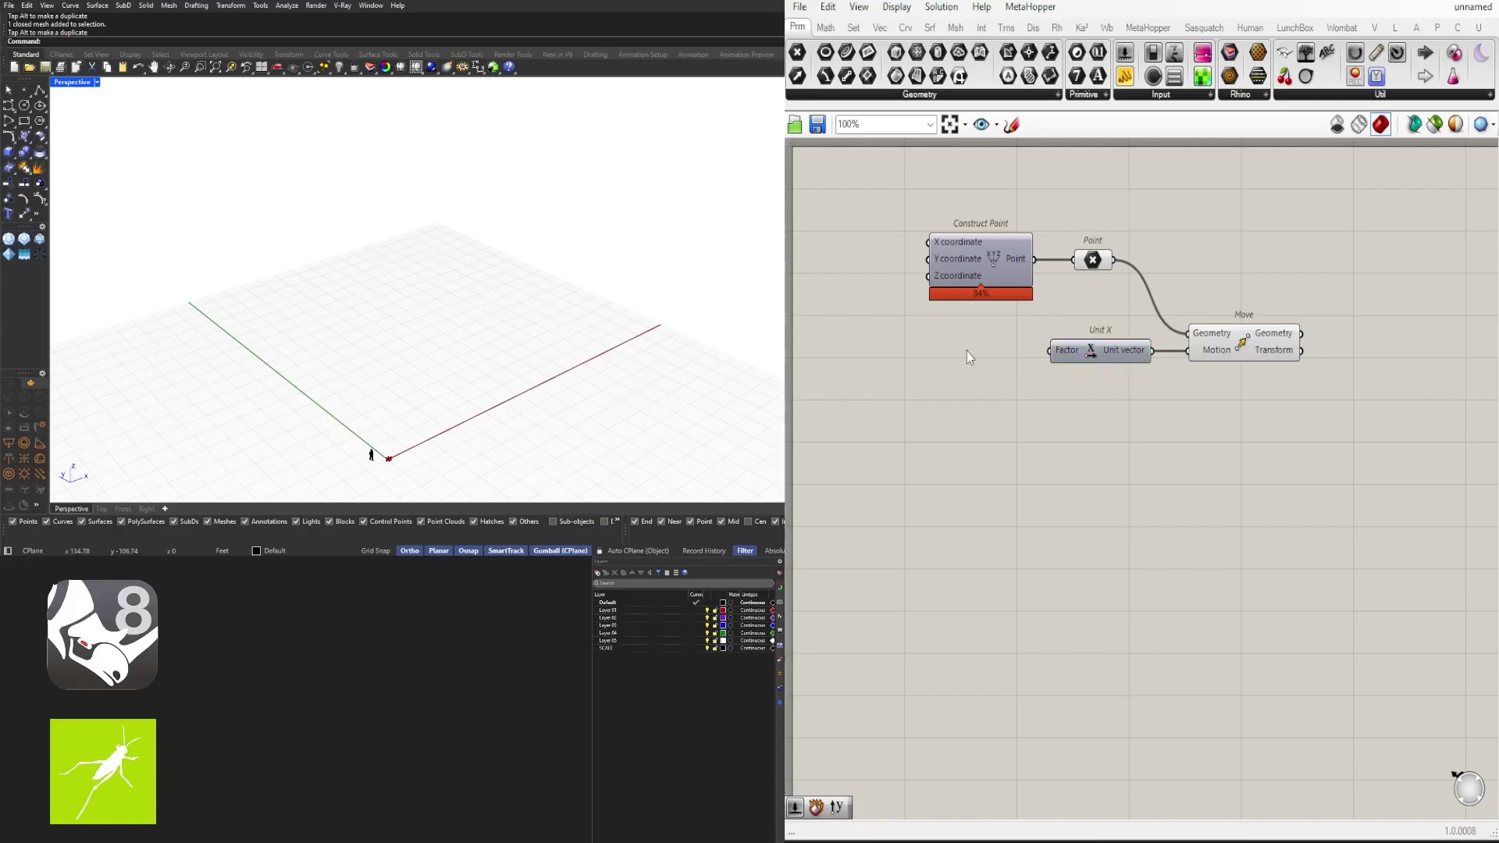
# Step: Create a number slider with the value 2500 and connect it to the Unit X Factor input
pyautogui.doubleClick(967, 355)
pyautogui.write('2500')
pyautogui.press('Return')
pyautogui.moveTo(1003, 356); pyautogui.dragTo(985, 355)
pyautogui.moveTo(1049, 351); pyautogui.dragTo(1003, 355)
# Step: Check the moved point's distance from the origin and set the Unit X number slider to 471
pyautogui.click(1241, 351)
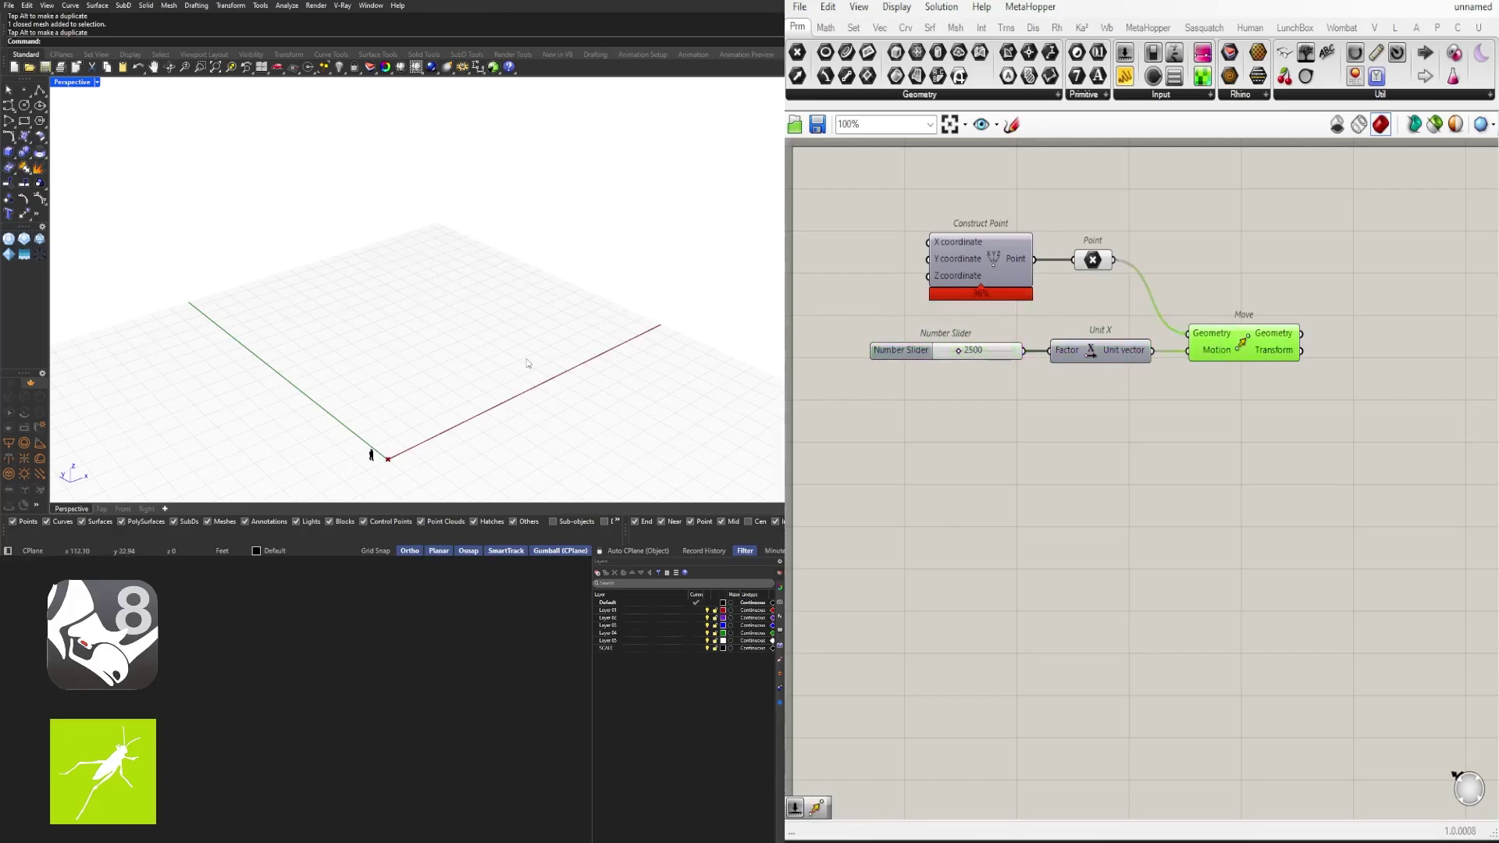
pyautogui.scroll(-15, 528, 365)
pyautogui.moveTo(517, 367)
pyautogui.mouseDown(button='right')
pyautogui.moveTo(599, 378)
pyautogui.moveTo(515, 368)
pyautogui.mouseUp(button='right')
pyautogui.scroll(4, 562, 371)
pyautogui.scroll(-4, 644, 341)
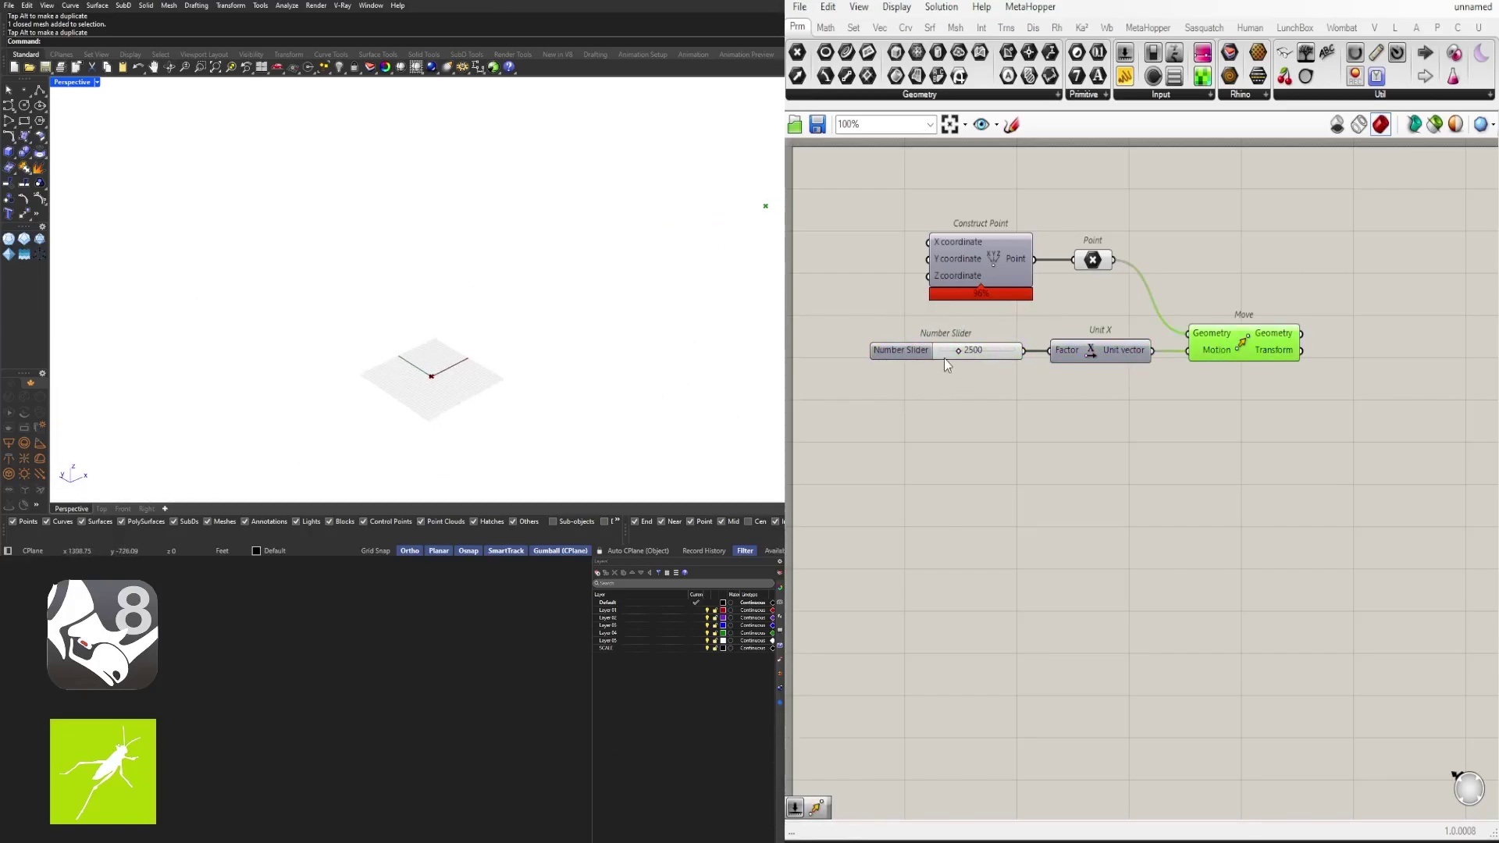
pyautogui.scroll(4, 944, 357)
pyautogui.moveTo(970, 349); pyautogui.dragTo(1097, 300)
pyautogui.scroll(3, 932, 355)
pyautogui.doubleClick(880, 356)
pyautogui.doubleClick(929, 403)
pyautogui.click(899, 517)
pyautogui.scroll(3, 975, 380)
pyautogui.scroll(-7, 1132, 528)
pyautogui.moveTo(1325, 576); pyautogui.dragTo(1114, 539, button='right')
pyautogui.doubleClick(1257, 525)
pyautogui.write('mov')
pyautogui.click(1206, 445)
pyautogui.scroll(-3, 1184, 454)
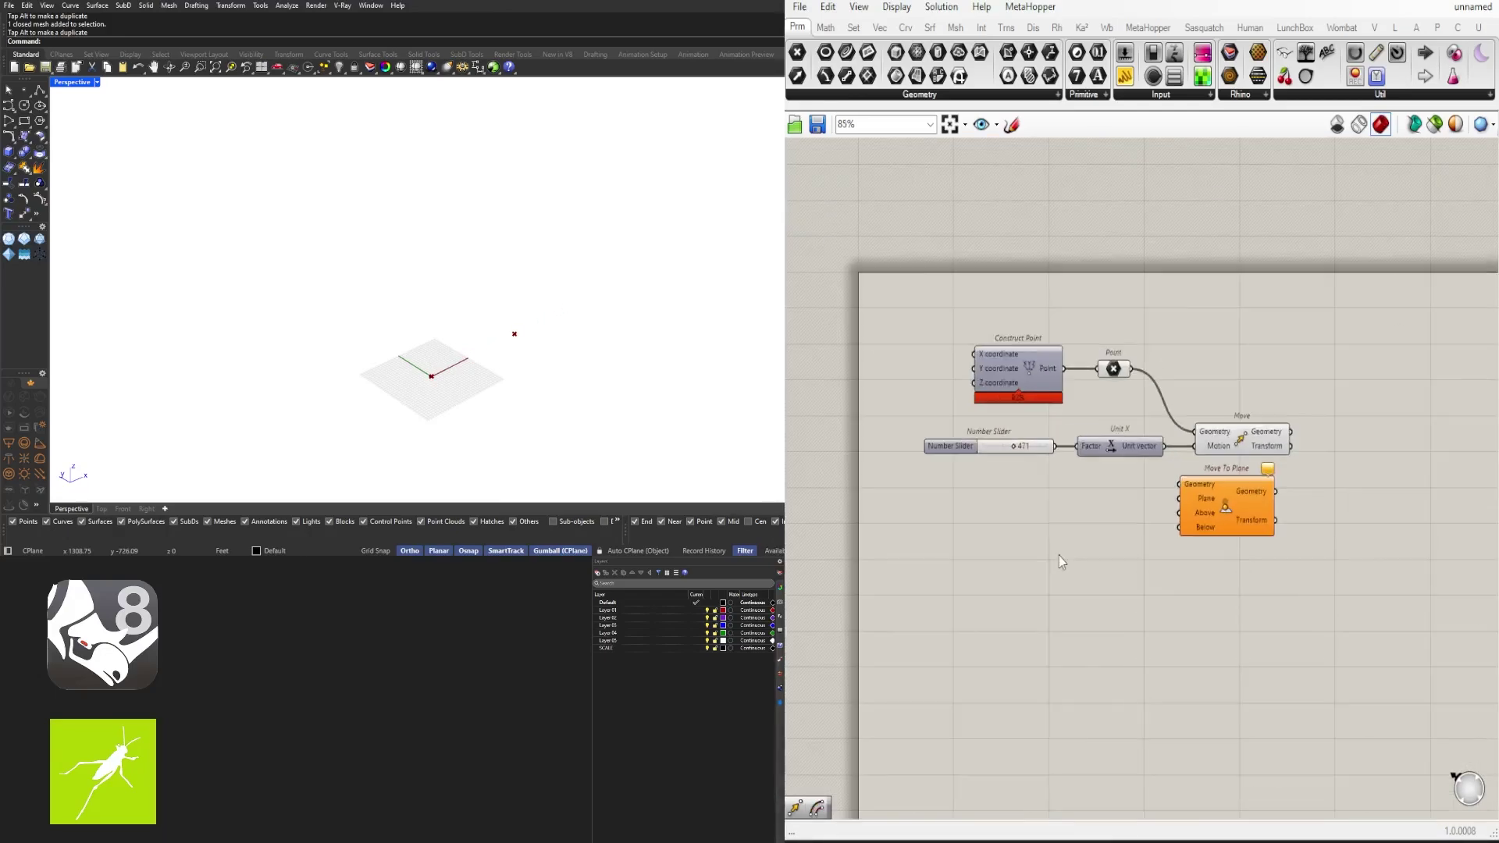
pyautogui.doubleClick(1059, 555)
pyautogui.click(1224, 487)
pyautogui.press('Delete')
# Step: Duplicate the Move component and connect the first Move's Geometry output to the copy's Geometry input
pyautogui.keyDown('alt'); pyautogui.moveTo(1243, 443); pyautogui.dragTo(1381, 464); pyautogui.keyUp('alt')
pyautogui.moveTo(1290, 432); pyautogui.dragTo(1333, 452)
pyautogui.click(1146, 492)
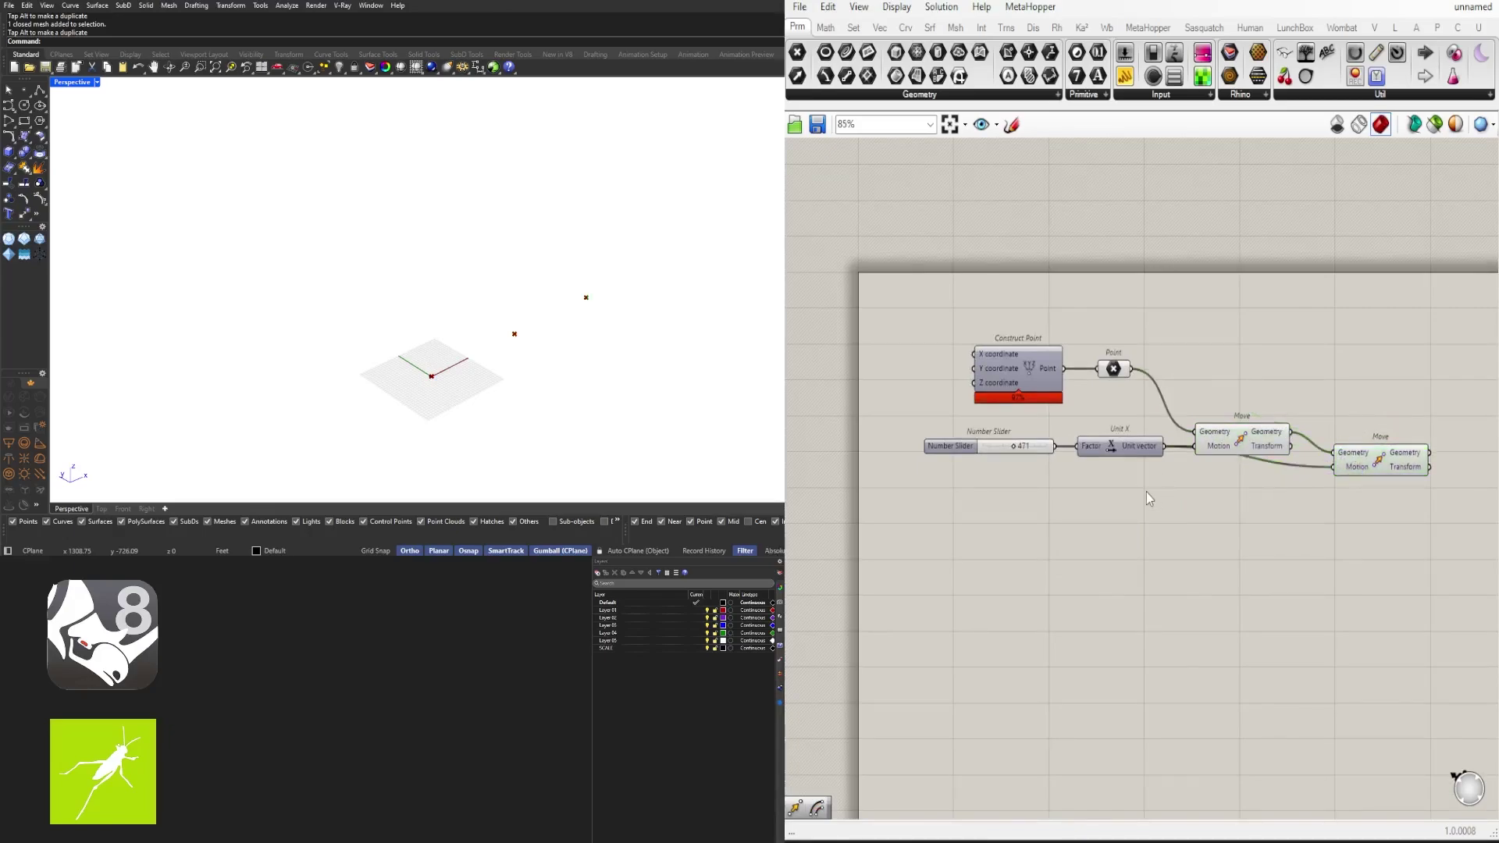
# Step: Duplicate the number slider together with Unit X, and delete the extra Unit X copy
pyautogui.moveTo(1146, 492); pyautogui.dragTo(1014, 437)
pyautogui.keyDown('alt'); pyautogui.moveTo(1113, 453); pyautogui.dragTo(1149, 484); pyautogui.keyUp('alt')
pyautogui.click(1222, 488)
pyautogui.press('Delete')
# Step: Add a Unit Y component, feed it from the duplicated slider and connect its vector to the second Move's Motion input
pyautogui.doubleClick(1219, 484)
pyautogui.write('y')
pyautogui.click(1198, 468)
pyautogui.scroll(2, 1193, 473)
pyautogui.moveTo(1154, 484); pyautogui.dragTo(1169, 488)
pyautogui.moveTo(1209, 481); pyautogui.dragTo(1229, 477)
pyautogui.moveTo(1309, 484); pyautogui.dragTo(1384, 465)
# Step: Duplicate the Unit Y Move component above the original and connect the base Point to its Geometry input
pyautogui.moveTo(1379, 472); pyautogui.dragTo(1180, 469, button='right')
pyautogui.moveTo(1251, 449); pyautogui.dragTo(1290, 381)
pyautogui.moveTo(908, 325); pyautogui.dragTo(1226, 364)
pyautogui.moveTo(1109, 465); pyautogui.dragTo(1204, 455, button='right')
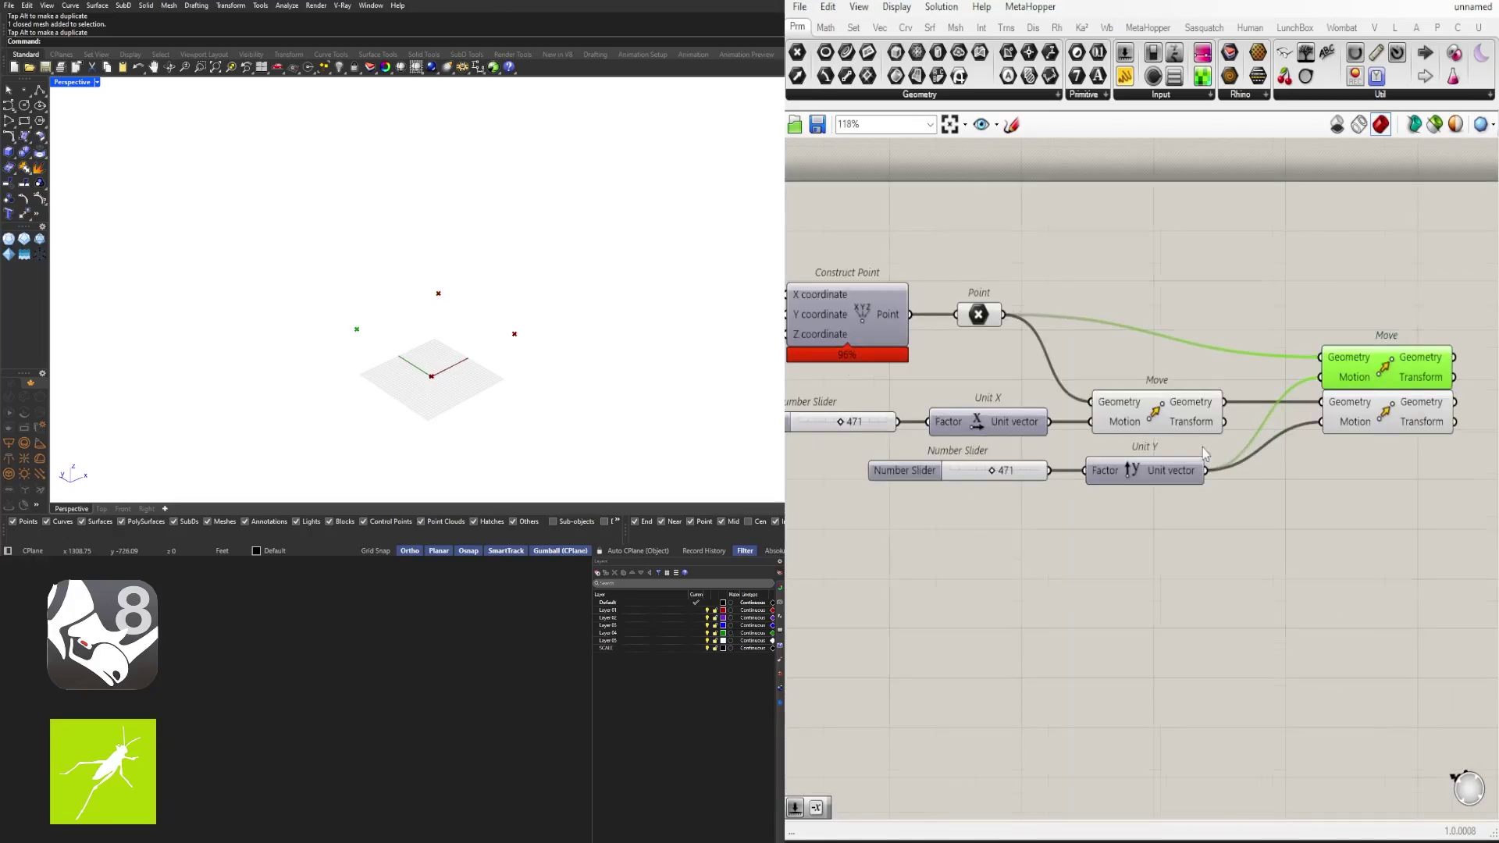
# Step: Reposition the Unit X slider, Unit X and first Move components, and adjust the layout beside the Unit Y row
pyautogui.moveTo(1218, 448); pyautogui.dragTo(807, 381)
pyautogui.moveTo(1135, 429); pyautogui.dragTo(1160, 401)
pyautogui.click(1241, 448)
pyautogui.moveTo(1378, 377); pyautogui.dragTo(1236, 376, button='right')
pyautogui.moveTo(1236, 375); pyautogui.dragTo(1234, 363)
pyautogui.moveTo(1332, 492); pyautogui.dragTo(1265, 526, button='right')
# Step: Select both Move components driven by Unit Y and set the Unit Y number slider to 564
pyautogui.keyDown('shift'); pyautogui.click(1212, 448); pyautogui.keyUp('shift')
pyautogui.click(1209, 403)
pyautogui.moveTo(1202, 422); pyautogui.dragTo(1409, 418, button='right')
pyautogui.keyDown('shift'); pyautogui.click(1384, 445); pyautogui.keyUp('shift')
pyautogui.scroll(1, 1002, 502)
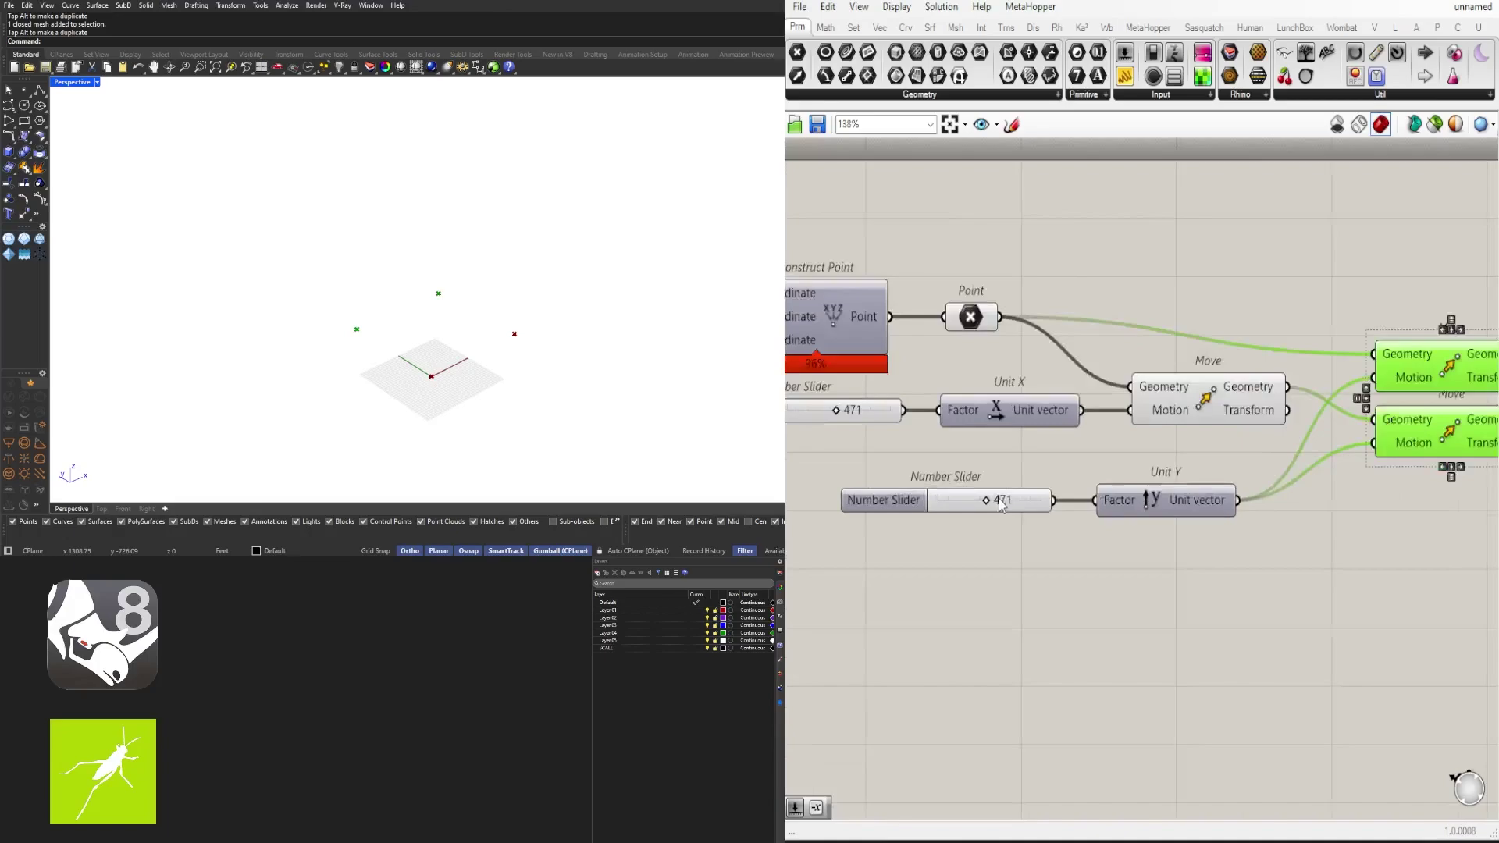
pyautogui.scroll(3, 1000, 502)
pyautogui.moveTo(976, 502)
pyautogui.mouseDown()
pyautogui.moveTo(1010, 502)
pyautogui.moveTo(994, 503)
pyautogui.mouseUp()
pyautogui.scroll(-4, 1025, 583)
# Step: Align the two Unit Y Move components one above the other with a small gap between them
pyautogui.moveTo(1338, 500); pyautogui.dragTo(1120, 480, button='right')
pyautogui.click(1170, 409)
pyautogui.moveTo(1169, 409); pyautogui.dragTo(1169, 379)
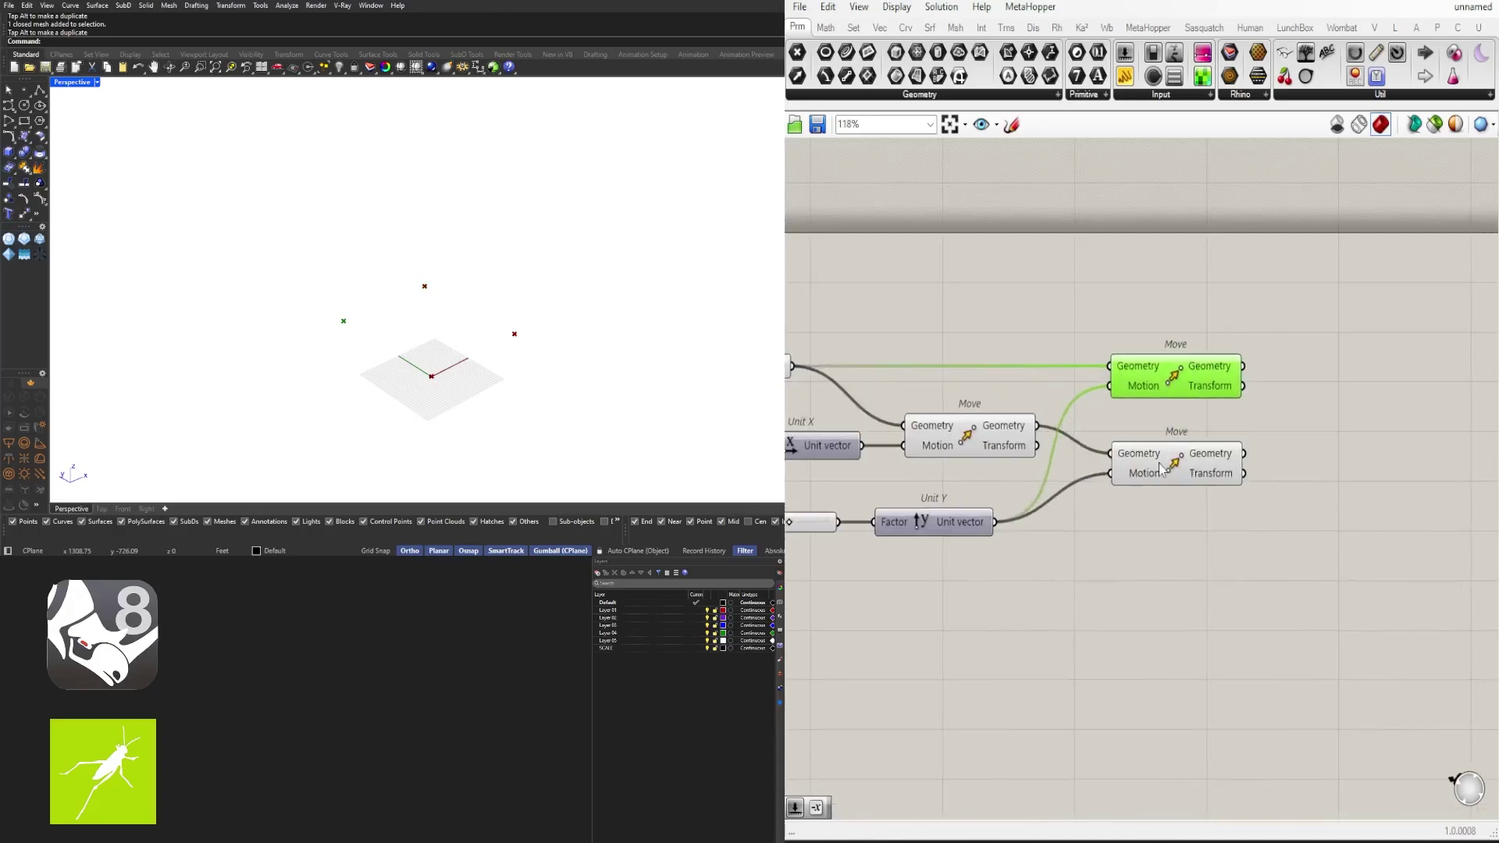
pyautogui.moveTo(1159, 468); pyautogui.dragTo(1162, 440)
pyautogui.moveTo(1170, 377); pyautogui.dragTo(1173, 377)
pyautogui.click(1187, 535)
# Step: Select the Unit X Move and the lower Unit Y Move in turn to identify their corner points
pyautogui.moveTo(971, 430); pyautogui.dragTo(1129, 487, button='right')
pyautogui.moveTo(909, 556); pyautogui.dragTo(953, 529, button='right')
pyautogui.click(1145, 475)
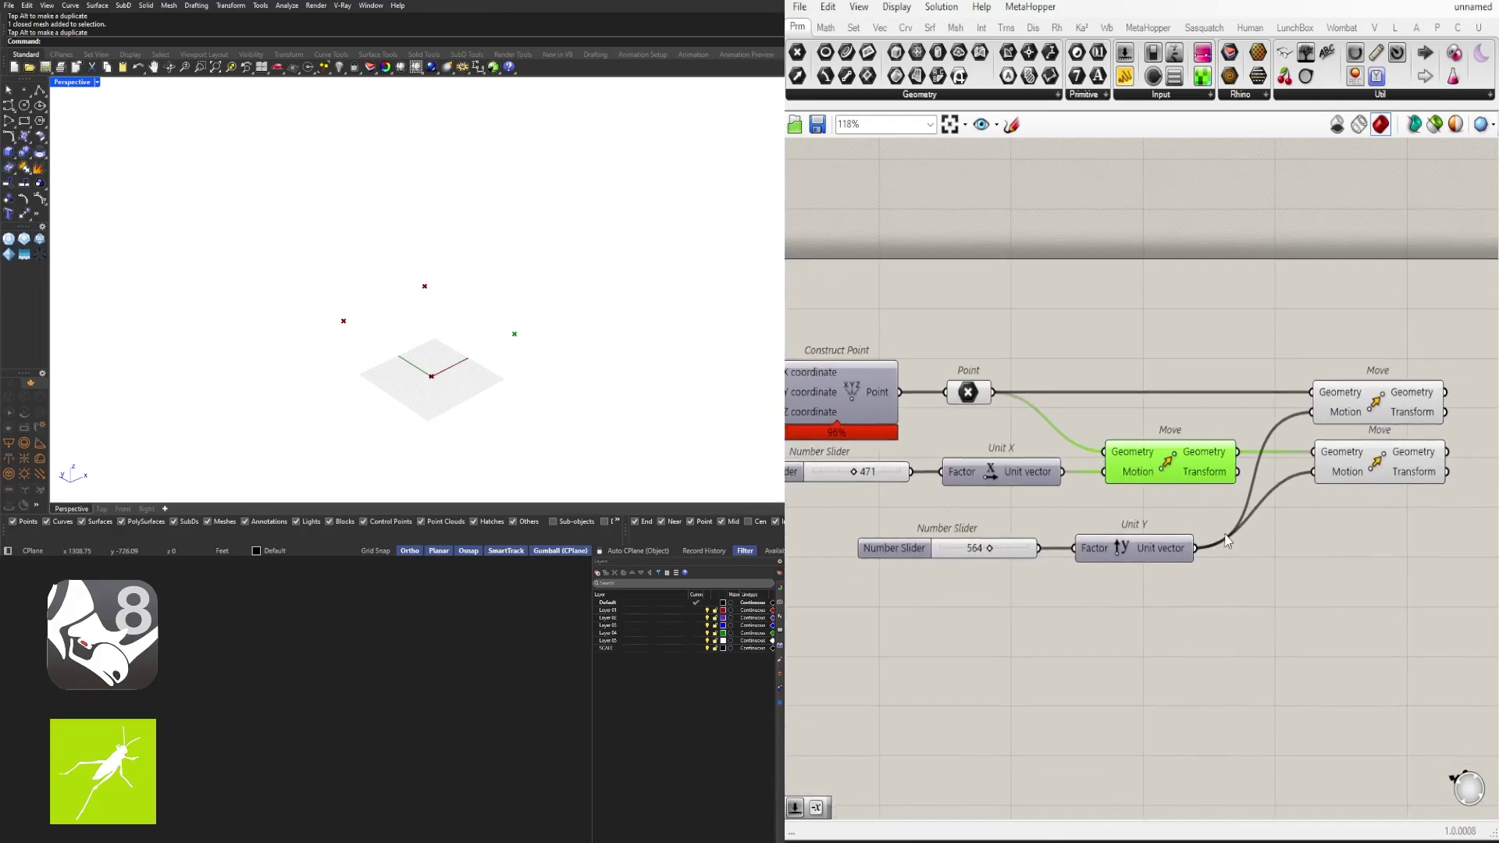
pyautogui.click(1367, 443)
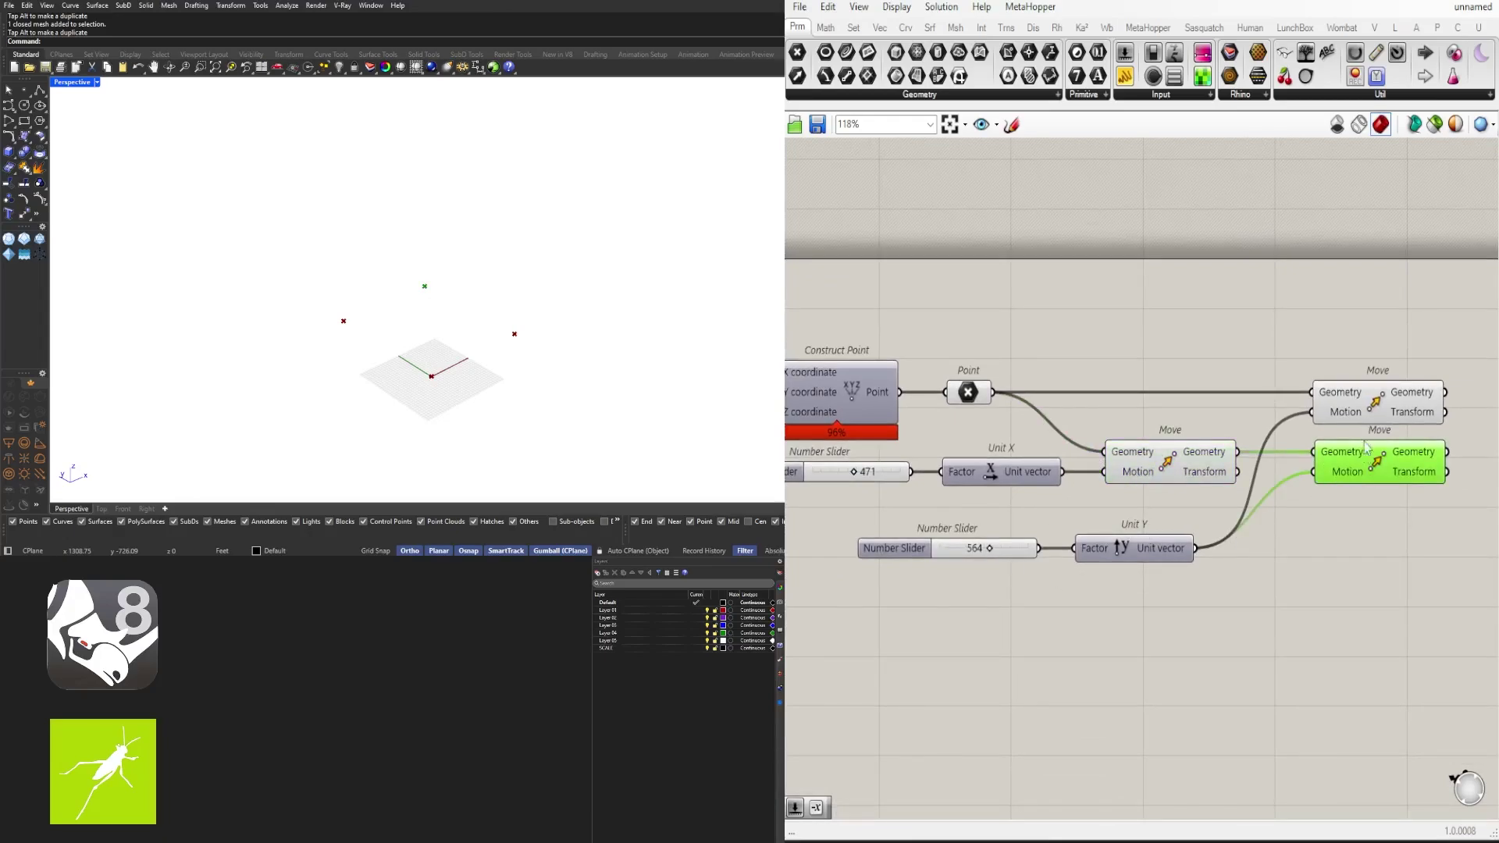
# Step: Duplicate the Unit Y component with its number slider and connect the copy to the lower Move's Motion input
pyautogui.moveTo(1151, 576); pyautogui.dragTo(1172, 516)
pyautogui.keyDown('alt'); pyautogui.moveTo(1172, 516); pyautogui.dragTo(1173, 559); pyautogui.keyUp('alt')
pyautogui.moveTo(1223, 554); pyautogui.dragTo(1312, 473)
# Step: Set the two Unit Y sliders to 501 and 731 and the Unit X slider to 586
pyautogui.scroll(3, 1106, 551)
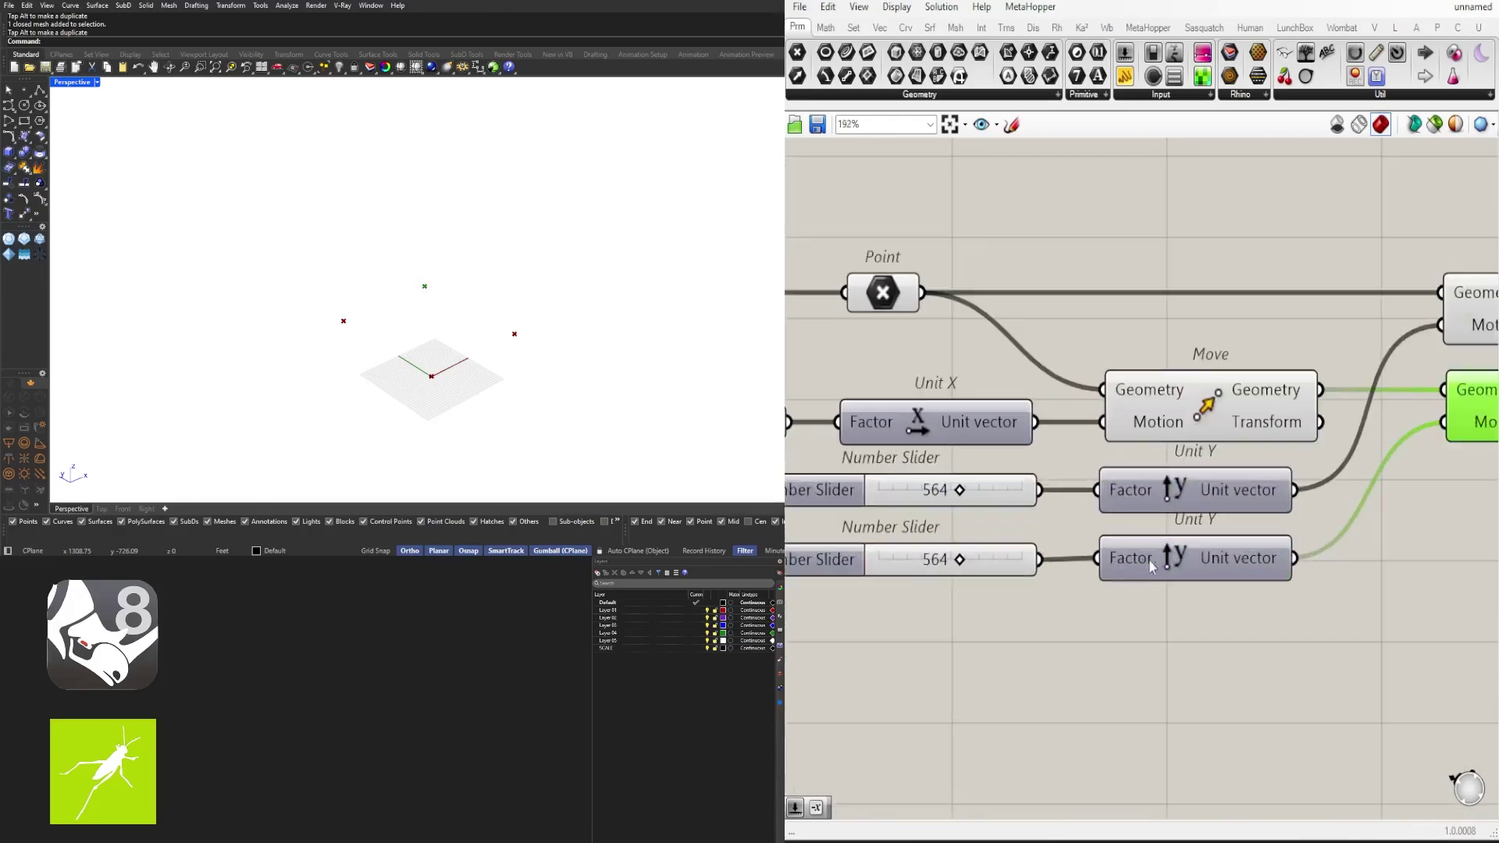
pyautogui.moveTo(966, 486); pyautogui.dragTo(1086, 507, button='right')
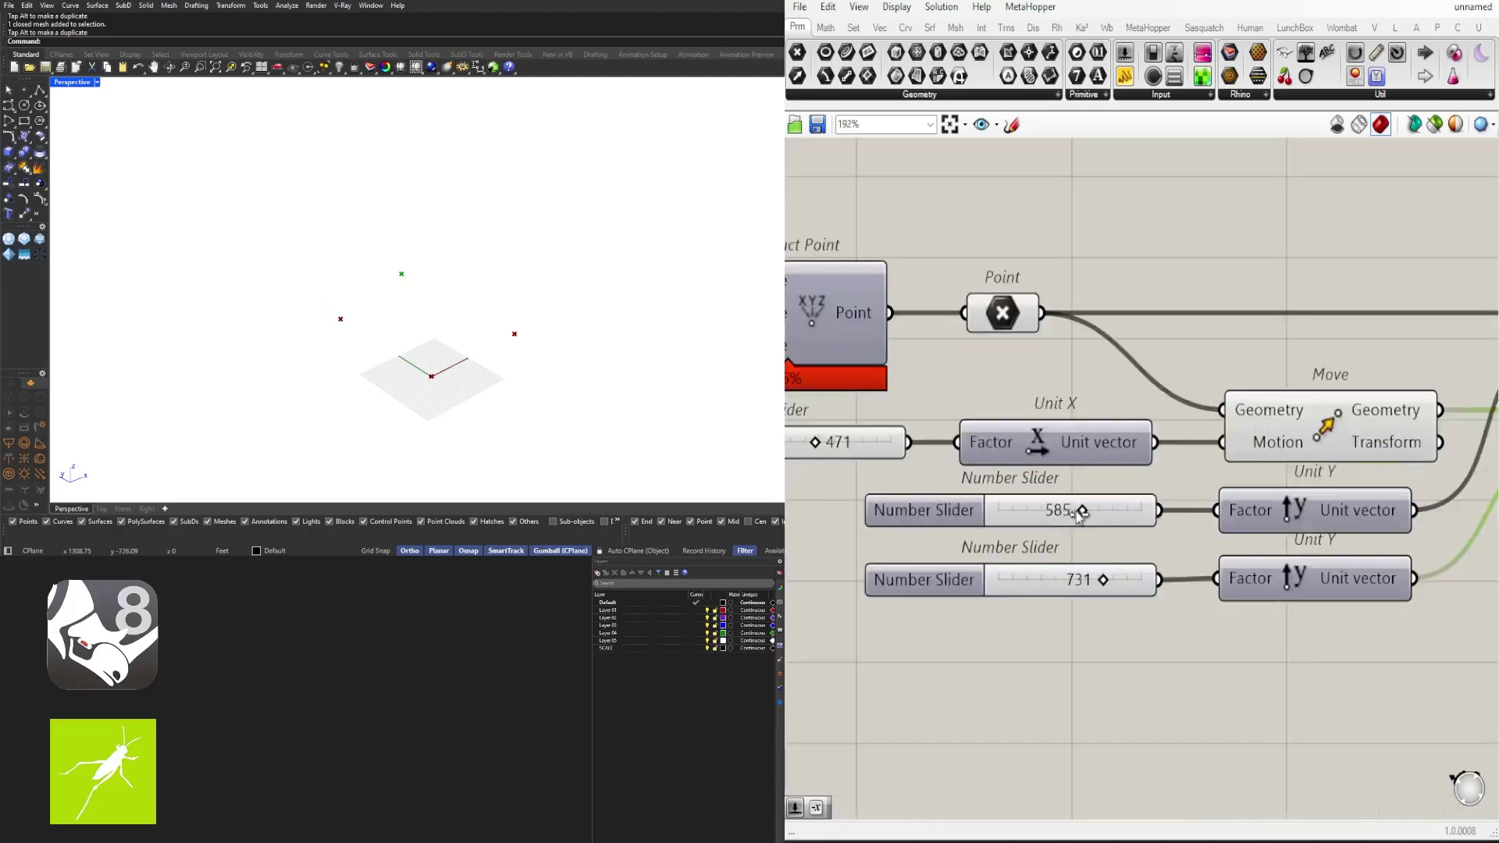
pyautogui.moveTo(1077, 510); pyautogui.dragTo(1065, 511)
pyautogui.moveTo(814, 446); pyautogui.dragTo(1099, 477, button='right')
pyautogui.moveTo(1099, 476); pyautogui.dragTo(1116, 476)
pyautogui.scroll(-5, 1116, 478)
# Step: Duplicate the two Unit Y Move components into a new column and feed each copy with its original's Geometry
pyautogui.moveTo(1444, 436); pyautogui.dragTo(1251, 457, button='right')
pyautogui.click(1270, 441)
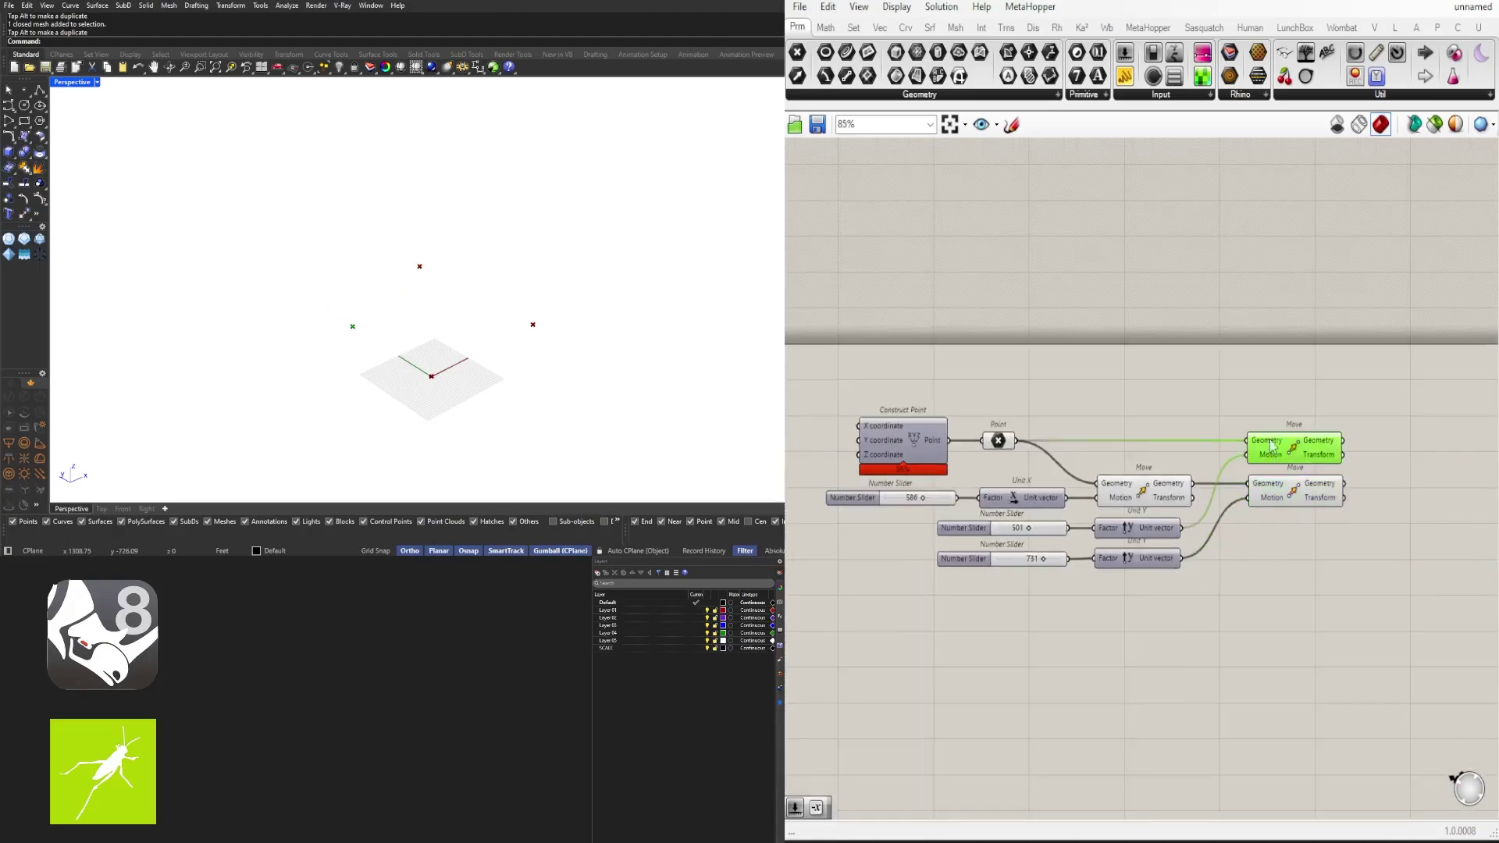
pyautogui.click(1292, 492)
pyautogui.moveTo(1011, 469); pyautogui.dragTo(1214, 618)
pyautogui.moveTo(1296, 496); pyautogui.dragTo(1298, 451)
pyautogui.moveTo(1314, 459); pyautogui.dragTo(1203, 446, button='right')
pyautogui.keyDown('alt'); pyautogui.moveTo(1203, 445); pyautogui.dragTo(1362, 456); pyautogui.keyUp('alt')
# Step: Create two copies of the Unit X component with its slider and connect them to the new Moves' Motion inputs
pyautogui.moveTo(1189, 576); pyautogui.dragTo(958, 646)
pyautogui.moveTo(1094, 604); pyautogui.dragTo(1158, 624)
pyautogui.keyDown('alt'); pyautogui.moveTo(1158, 624); pyautogui.dragTo(1158, 594); pyautogui.keyUp('alt')
pyautogui.moveTo(1281, 481); pyautogui.dragTo(1295, 480)
pyautogui.moveTo(1220, 589); pyautogui.dragTo(1294, 452)
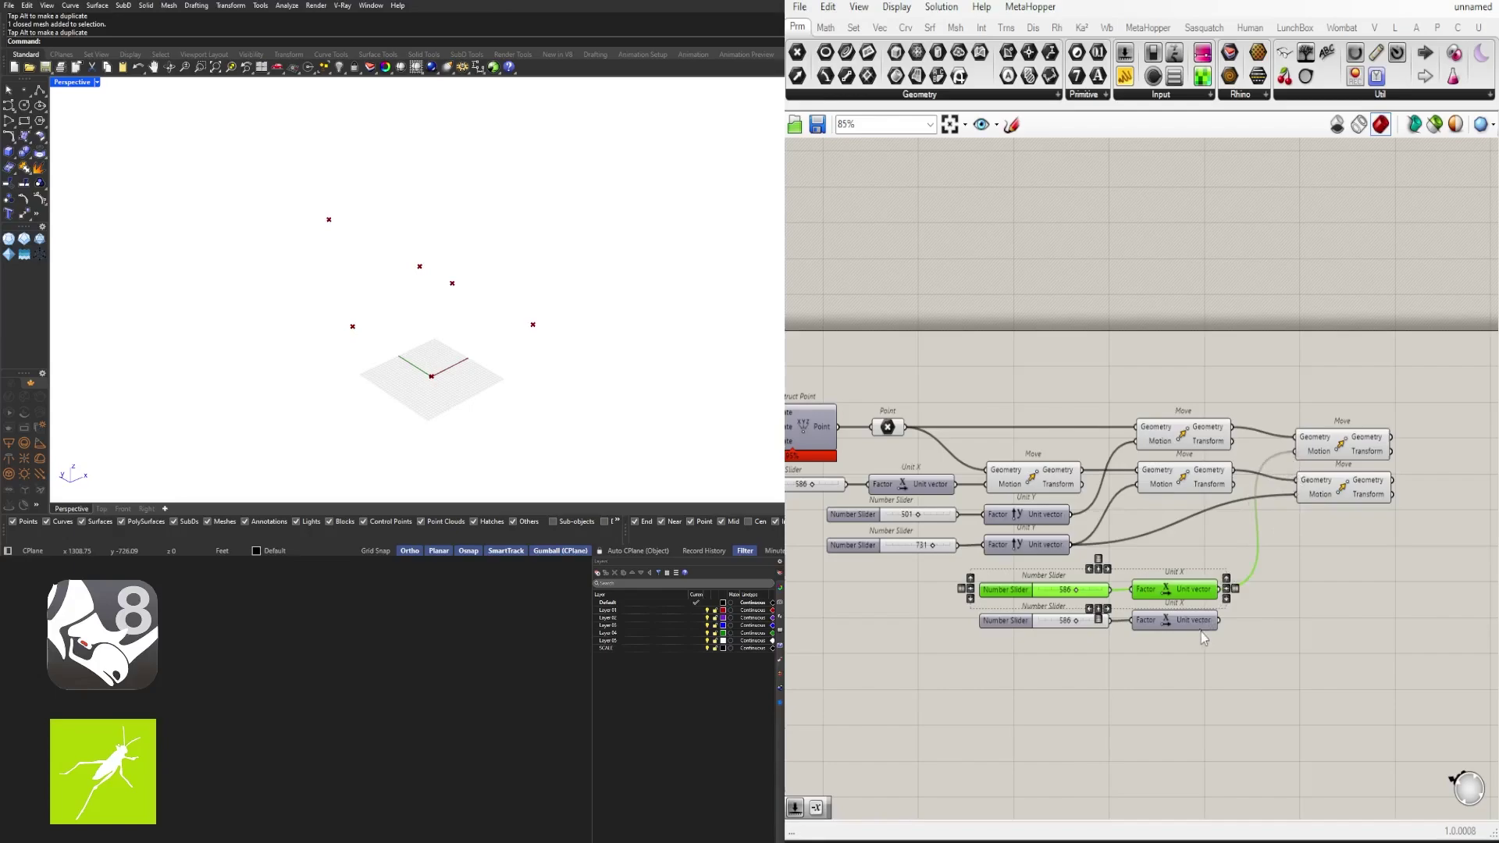
pyautogui.moveTo(1219, 620); pyautogui.dragTo(1295, 494)
# Step: Reposition the two copied Unit X rows and the last column of Move components to tidy the layout
pyautogui.moveTo(1311, 636); pyautogui.dragTo(1070, 583)
pyautogui.moveTo(1173, 599); pyautogui.dragTo(1148, 587)
pyautogui.moveTo(1391, 567); pyautogui.dragTo(1313, 426)
pyautogui.moveTo(1339, 453); pyautogui.dragTo(1329, 480)
pyautogui.click(1249, 550)
pyautogui.scroll(3, 1108, 592)
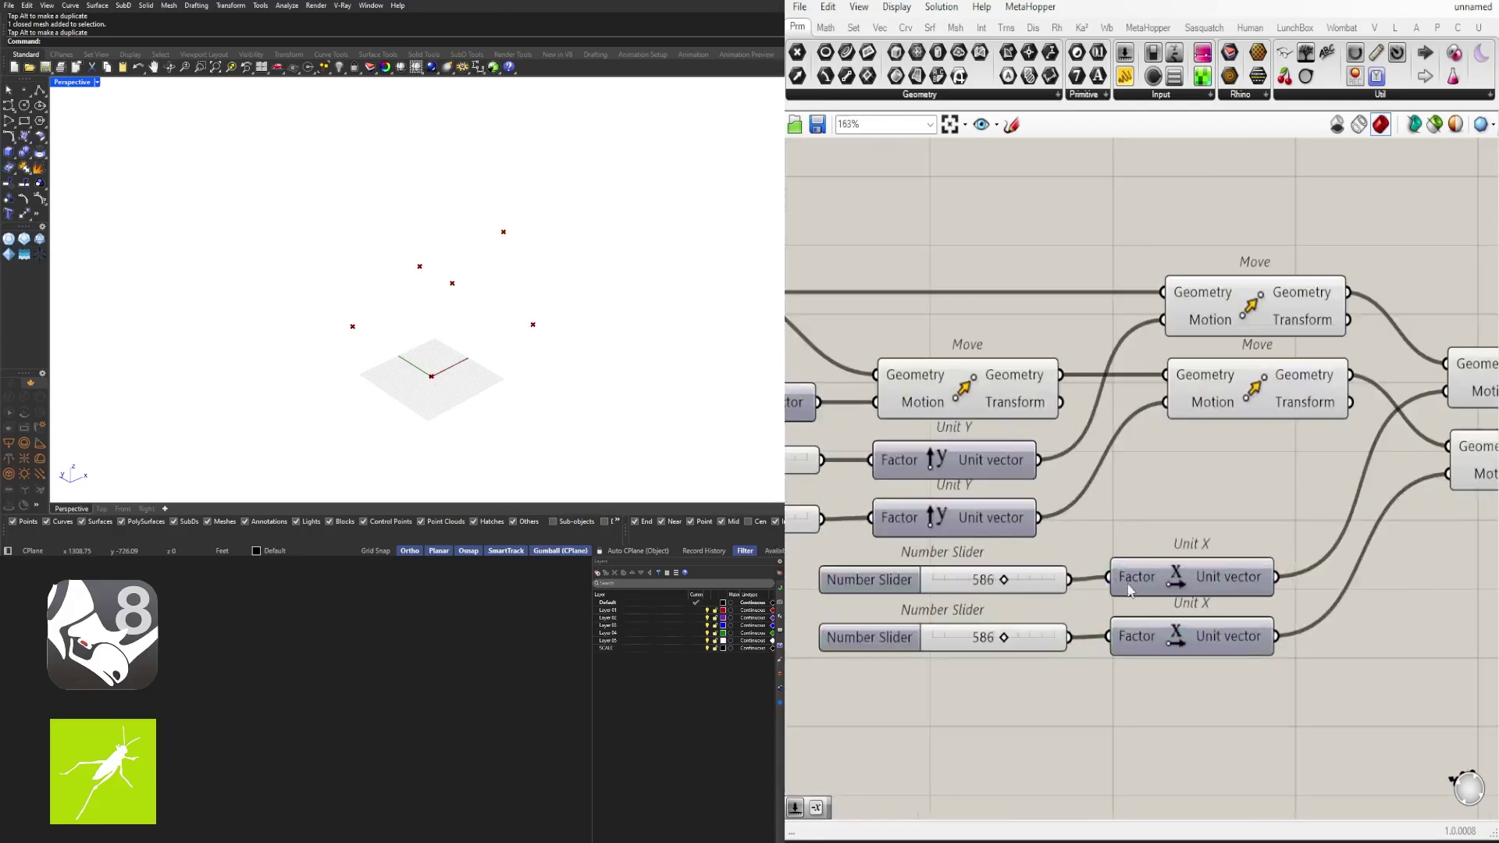
pyautogui.scroll(-3, 1132, 584)
# Step: Select the Unit Y Moves, the Unit X Move and the upper last-column Move in turn to identify their corner points
pyautogui.moveTo(1215, 476); pyautogui.dragTo(1217, 477)
pyautogui.click(1217, 431)
pyautogui.click(1206, 478)
pyautogui.click(1091, 482)
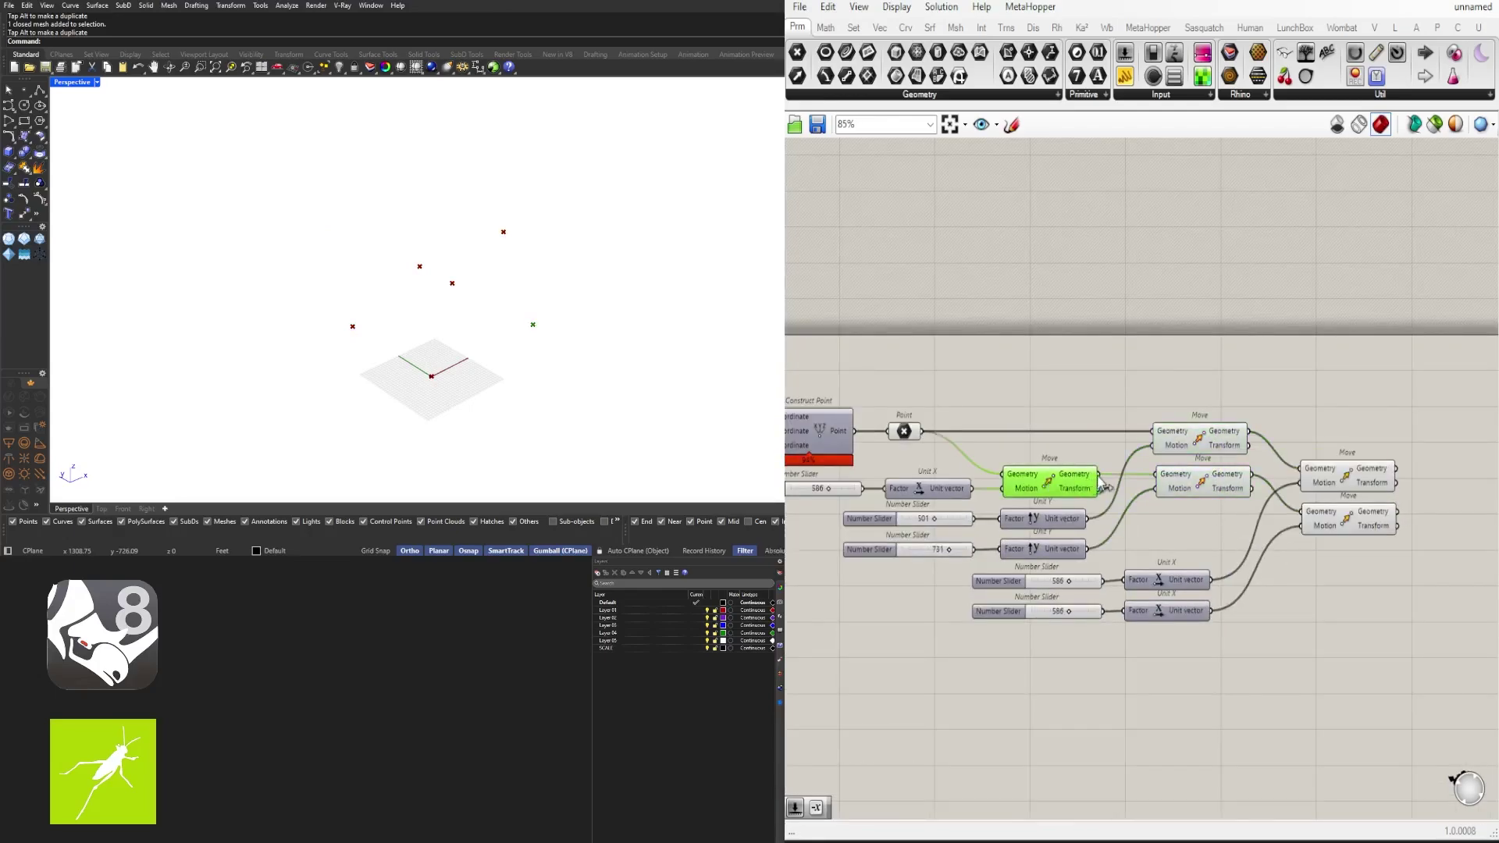
pyautogui.click(1346, 474)
# Step: Rewire the last-column Moves' Geometry: the Unit X Move into the lower one and the lower Unit Y Move into the upper one
pyautogui.click(1324, 523)
pyautogui.click(1212, 485)
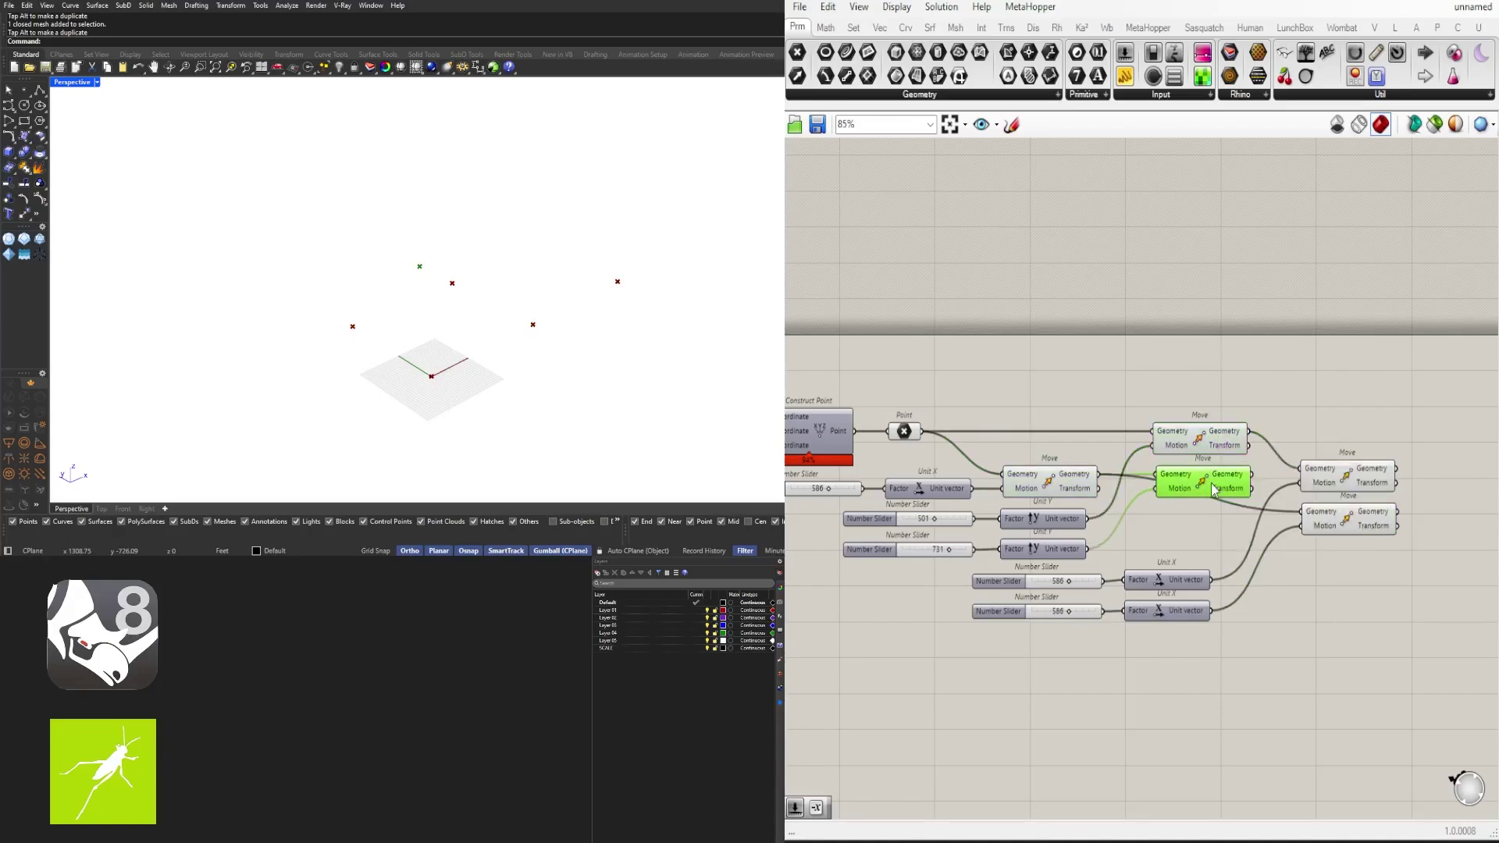
pyautogui.click(1062, 486)
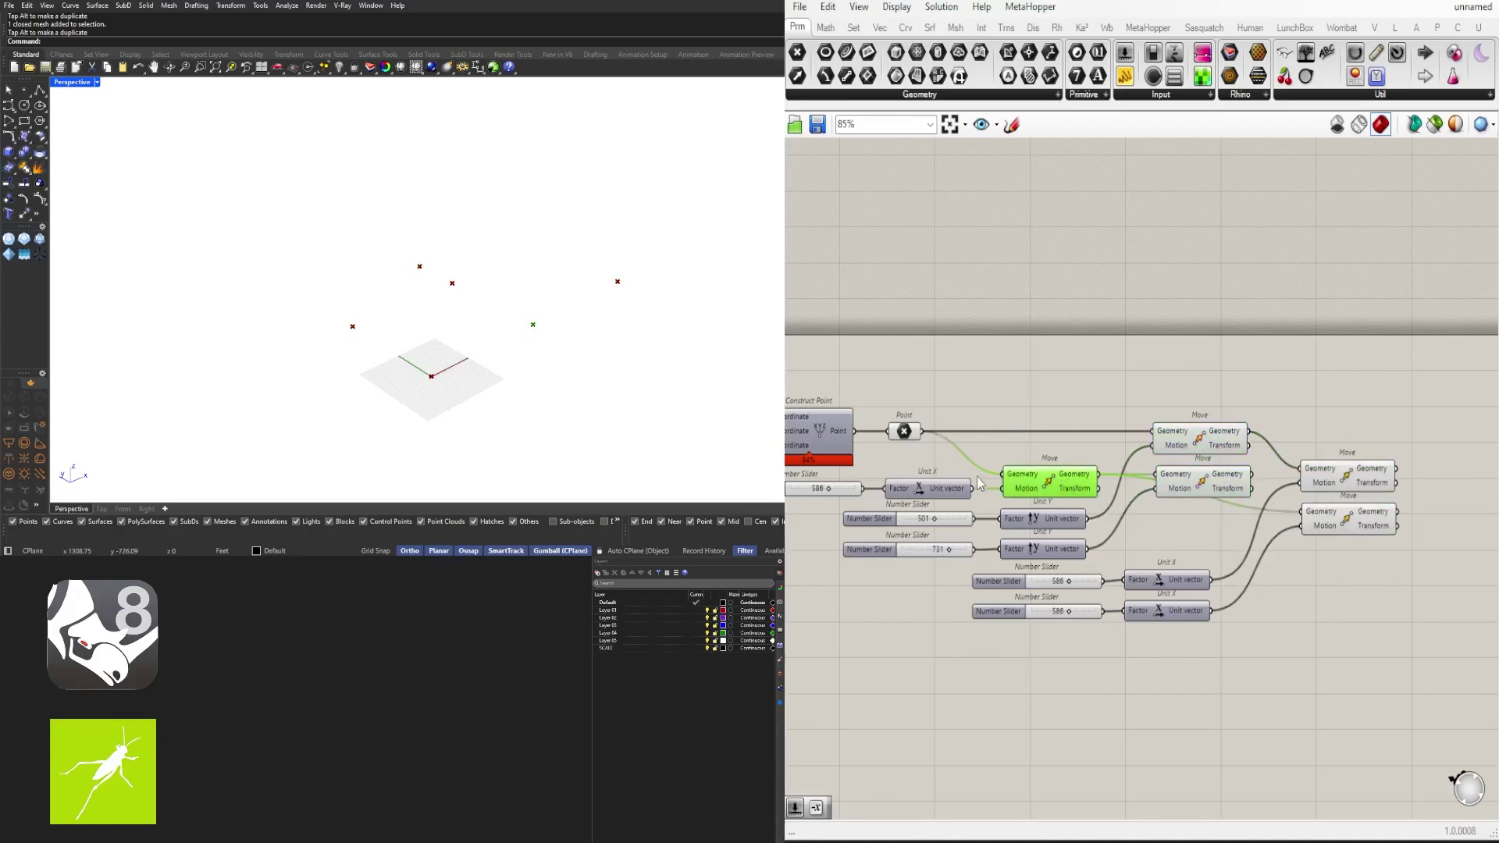
pyautogui.click(905, 431)
pyautogui.click(1324, 521)
pyautogui.click(1202, 482)
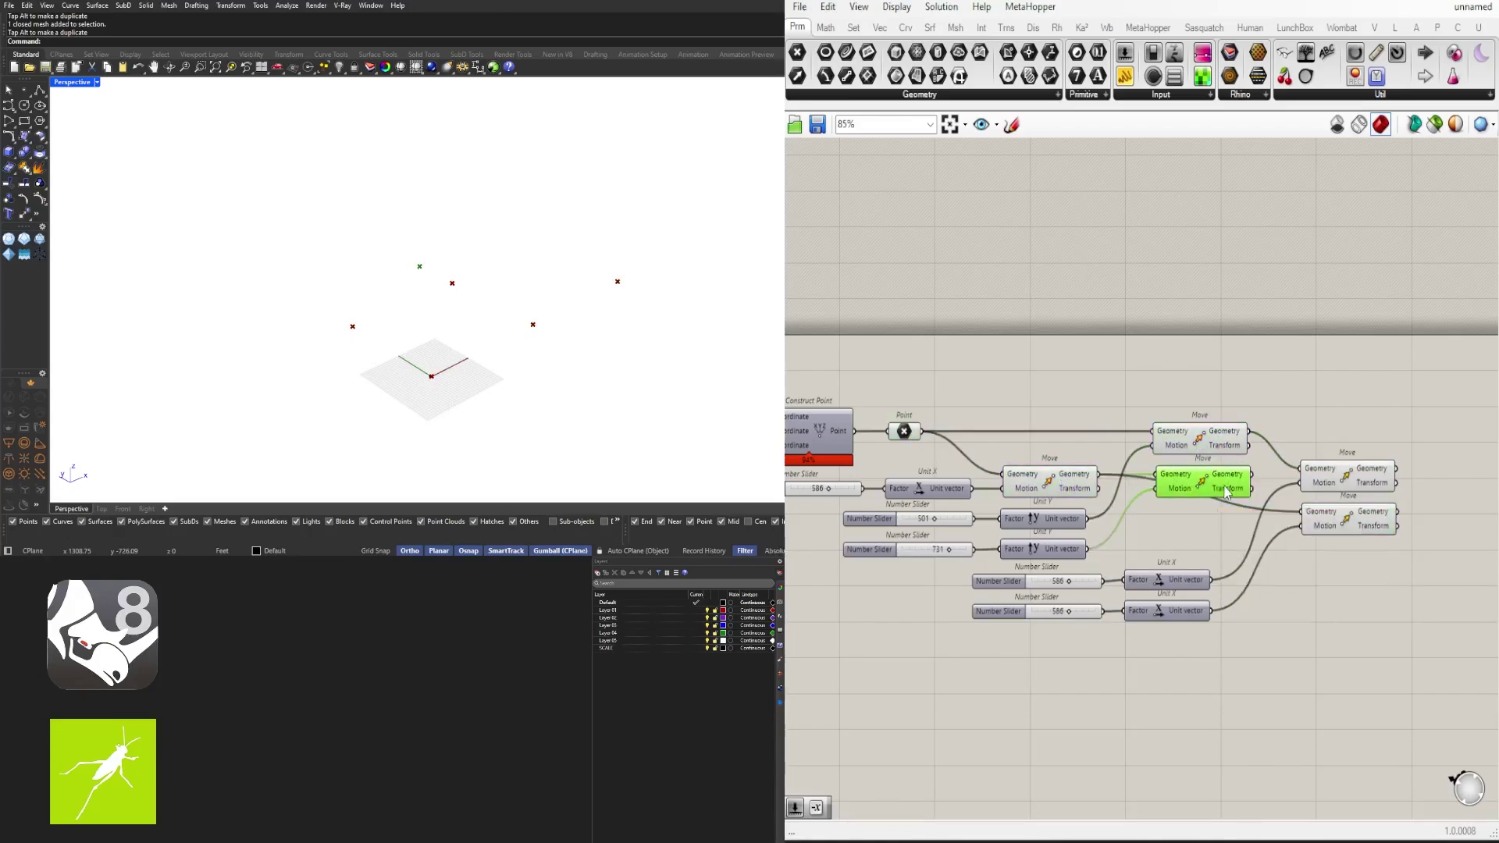
pyautogui.moveTo(1309, 470); pyautogui.dragTo(1310, 470)
pyautogui.click(1354, 482)
# Step: Turn off the preview of the lower Unit Y Move and of the first Unit X Move
pyautogui.click(1202, 429)
pyautogui.middleClick(1201, 409)
pyautogui.click(1201, 476)
pyautogui.middleClick(1195, 470)
pyautogui.click(1250, 408)
pyautogui.middleClick(1057, 468)
# Step: Set the number sliders of the two copied Unit X components to 0 and 221
pyautogui.scroll(4, 1038, 622)
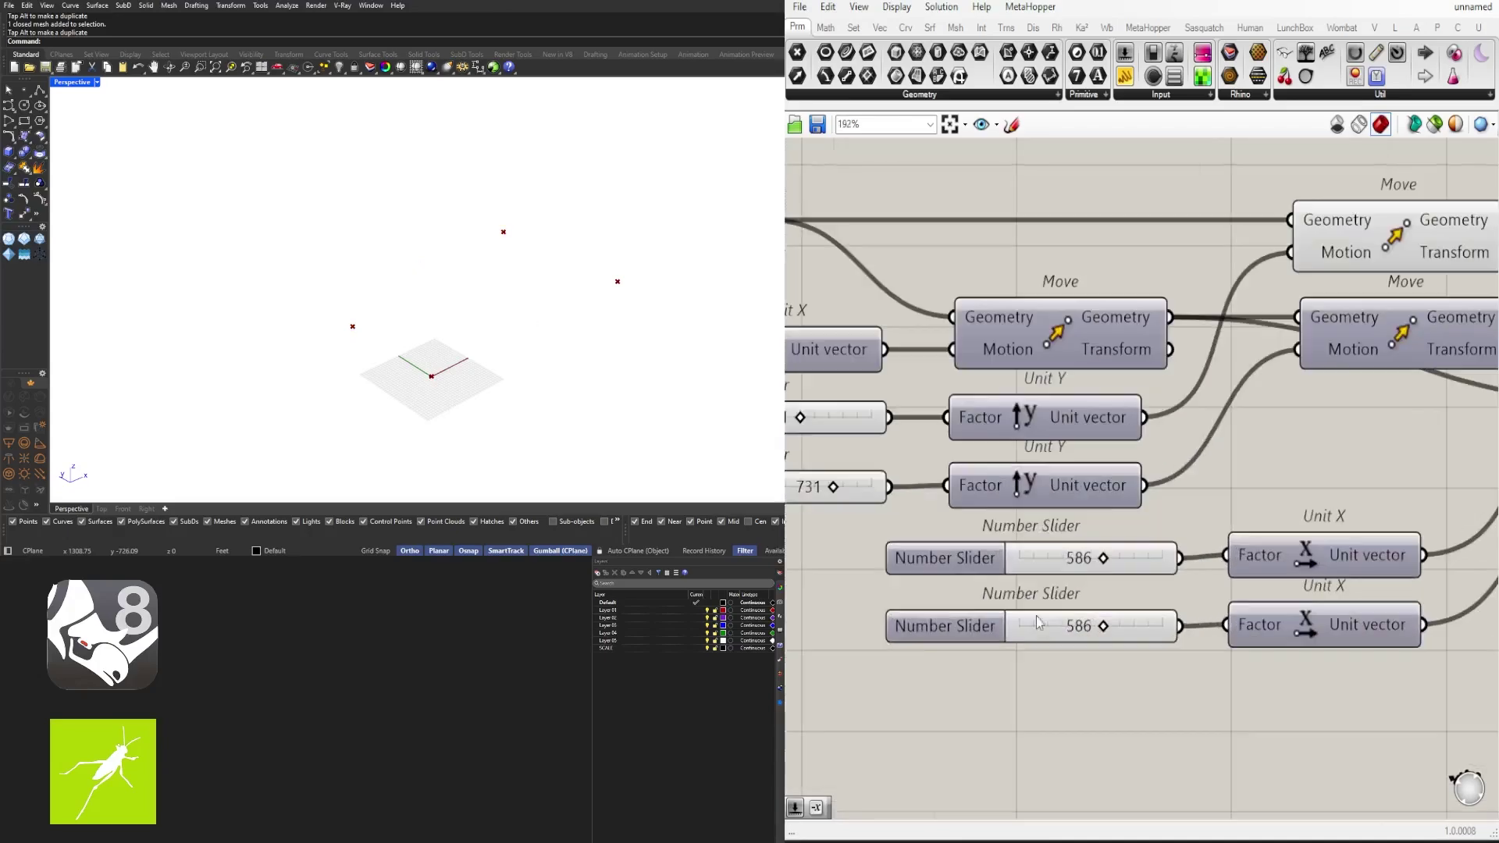
pyautogui.scroll(-5, 1130, 617)
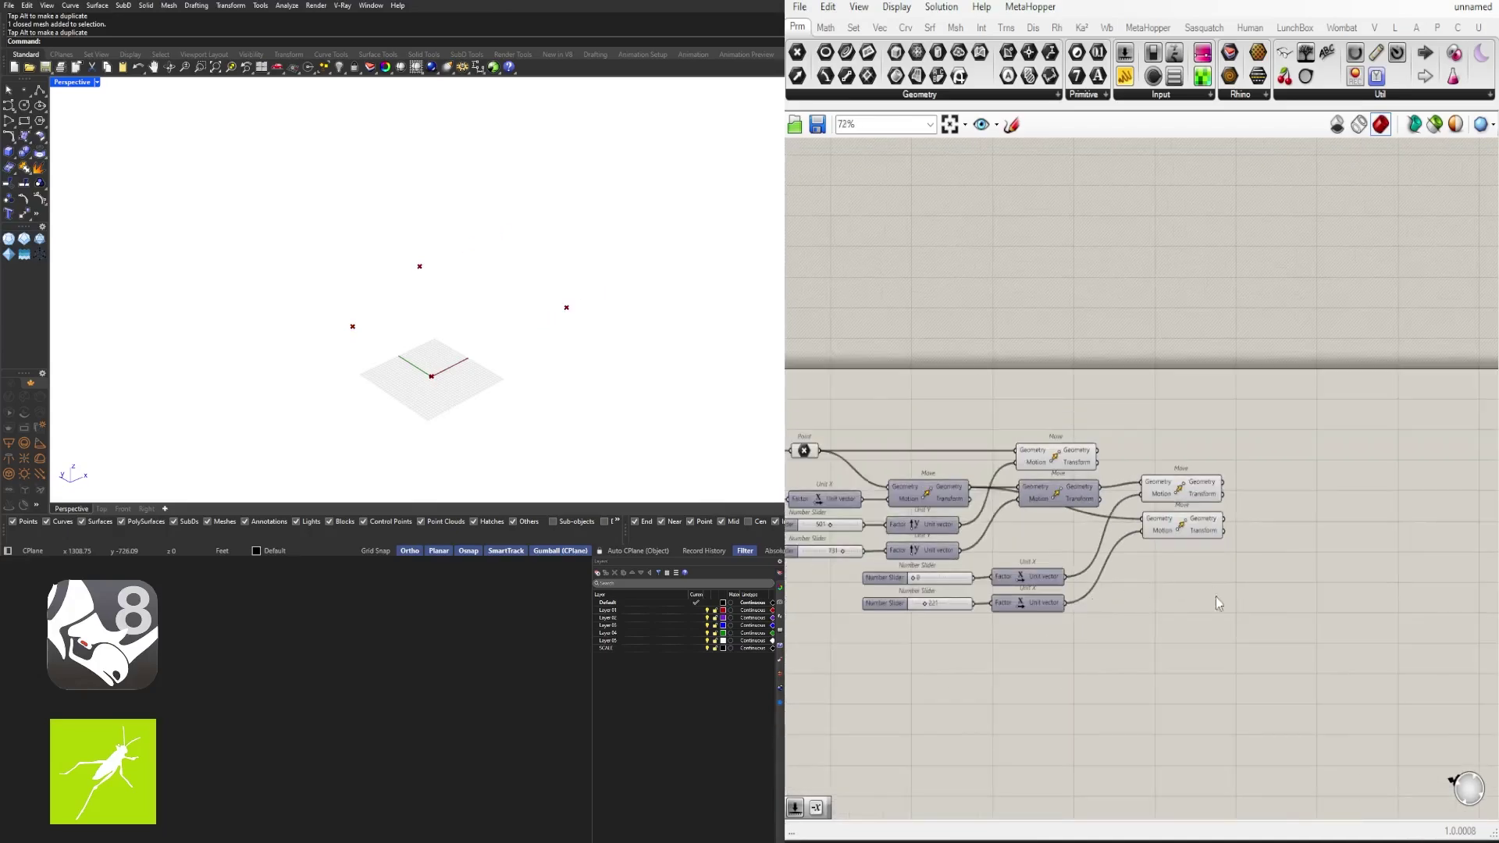
pyautogui.scroll(3, 1186, 493)
pyautogui.moveTo(1271, 608); pyautogui.dragTo(1163, 476)
pyautogui.click(1074, 546)
pyautogui.moveTo(1073, 546); pyautogui.dragTo(1292, 537, button='right')
pyautogui.scroll(-1, 1218, 499)
pyautogui.moveTo(1227, 703); pyautogui.dragTo(1409, 741, button='right')
pyautogui.click(1374, 466)
# Step: Add a PolyLine component beyond the last Moves and connect the Point parameter to its Vertices input
pyautogui.doubleClick(1299, 410)
pyautogui.write('polyl')
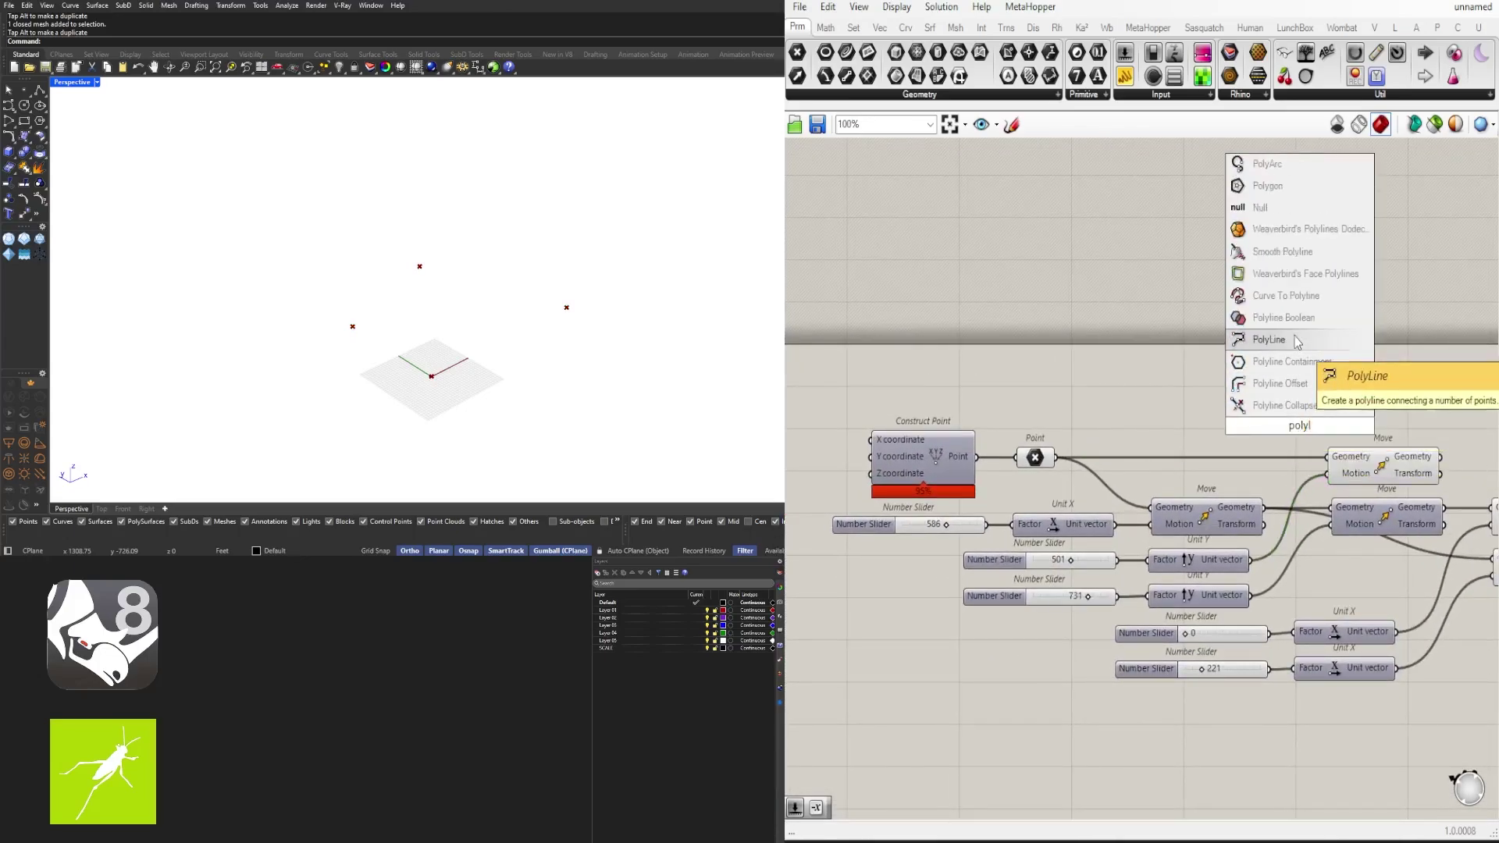
pyautogui.click(1295, 339)
pyautogui.moveTo(1055, 458); pyautogui.dragTo(1249, 414)
pyautogui.moveTo(1278, 434); pyautogui.dragTo(1411, 420)
pyautogui.moveTo(1411, 420); pyautogui.dragTo(954, 428, button='right')
pyautogui.moveTo(953, 429); pyautogui.dragTo(1355, 430)
pyautogui.moveTo(1234, 468); pyautogui.dragTo(1343, 452, button='right')
pyautogui.click(1342, 452)
# Step: Add the Geometry of the upper Unit Y Move, upper last-column Move and lower last-column Move, in that order, to the PolyLine's Vertices
pyautogui.scroll(-1, 1354, 425)
pyautogui.click(1038, 449)
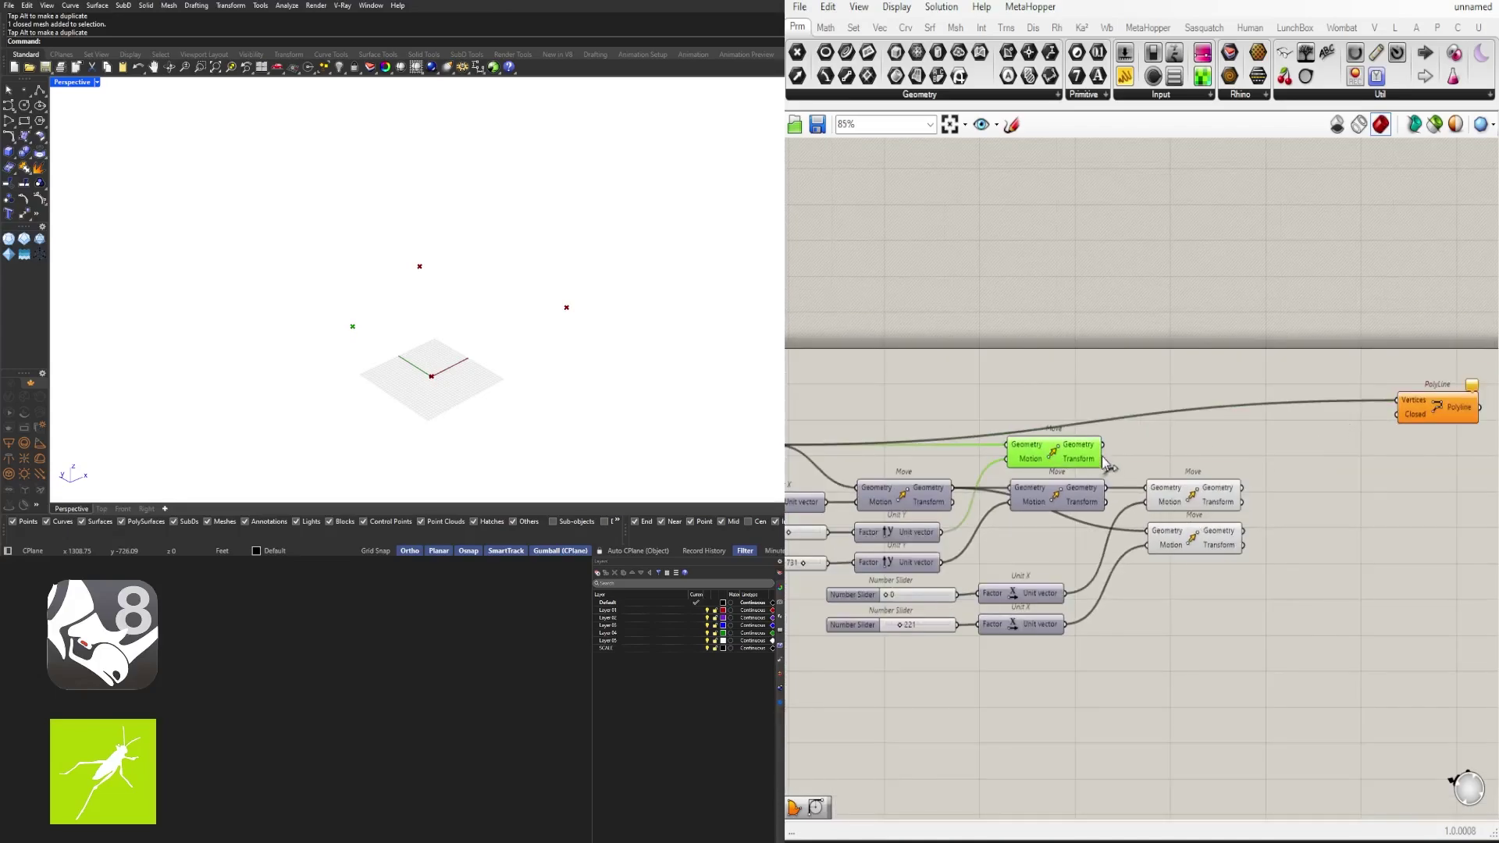
pyautogui.keyDown('shift'); pyautogui.moveTo(1103, 444); pyautogui.dragTo(1396, 399); pyautogui.keyUp('shift')
pyautogui.click(1204, 491)
pyautogui.moveTo(1241, 488)
pyautogui.keyDown('shift'); pyautogui.mouseDown()
pyautogui.moveTo(1360, 443)
pyautogui.moveTo(1397, 401)
pyautogui.mouseUp(); pyautogui.keyUp('shift')
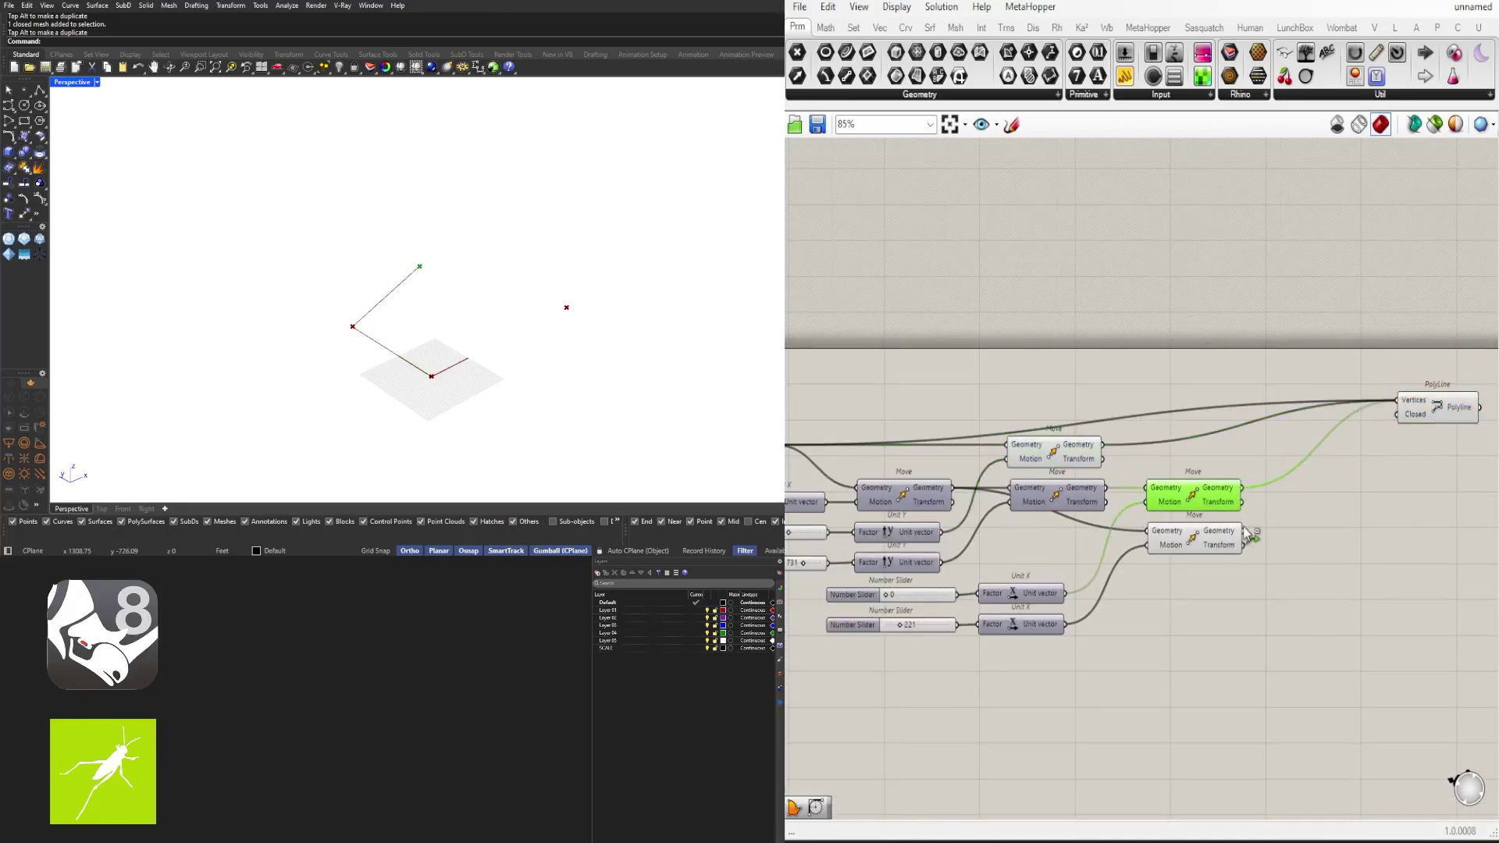
pyautogui.keyDown('shift'); pyautogui.moveTo(1243, 531); pyautogui.dragTo(1397, 400); pyautogui.keyUp('shift')
# Step: Reposition the PolyLine and the neighbouring components to tidy the spacing of the definition
pyautogui.moveTo(1430, 416); pyautogui.dragTo(1406, 460)
pyautogui.click(1320, 503)
pyautogui.scroll(-2, 1290, 519)
pyautogui.moveTo(1289, 519); pyautogui.dragTo(1380, 429, button='right')
pyautogui.moveTo(1440, 339); pyautogui.dragTo(1024, 590)
pyautogui.keyDown('shift'); pyautogui.moveTo(1004, 545); pyautogui.dragTo(905, 395); pyautogui.keyUp('shift')
pyautogui.moveTo(1009, 416); pyautogui.dragTo(984, 438)
pyautogui.click(1229, 350)
pyautogui.moveTo(1458, 380); pyautogui.dragTo(1394, 375)
# Step: Close the outline by enabling the PolyLine's Closed input
pyautogui.scroll(5, 1401, 413)
pyautogui.moveTo(1402, 414); pyautogui.dragTo(1244, 407, button='right')
pyautogui.rightClick(1214, 340)
pyautogui.moveTo(1310, 506)
pyautogui.click(1442, 527)
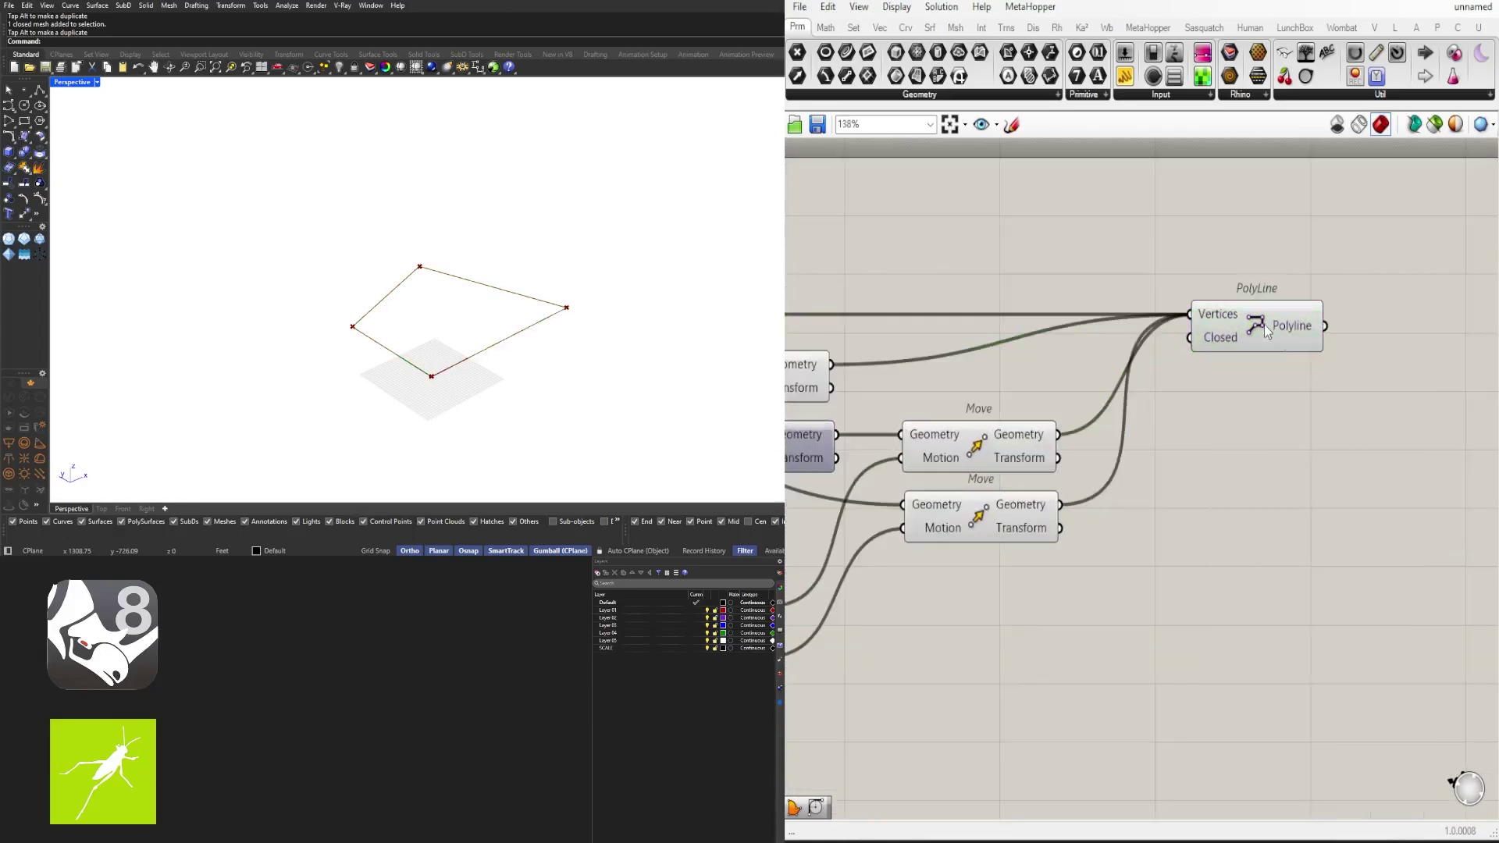
pyautogui.click(1243, 428)
pyautogui.click(1276, 326)
pyautogui.scroll(-3, 1467, 460)
pyautogui.moveTo(1467, 461); pyautogui.dragTo(1113, 441, button='right')
pyautogui.doubleClick(1183, 402)
pyautogui.write('itt')
pyautogui.press('BackSpace')
pyautogui.write('em')
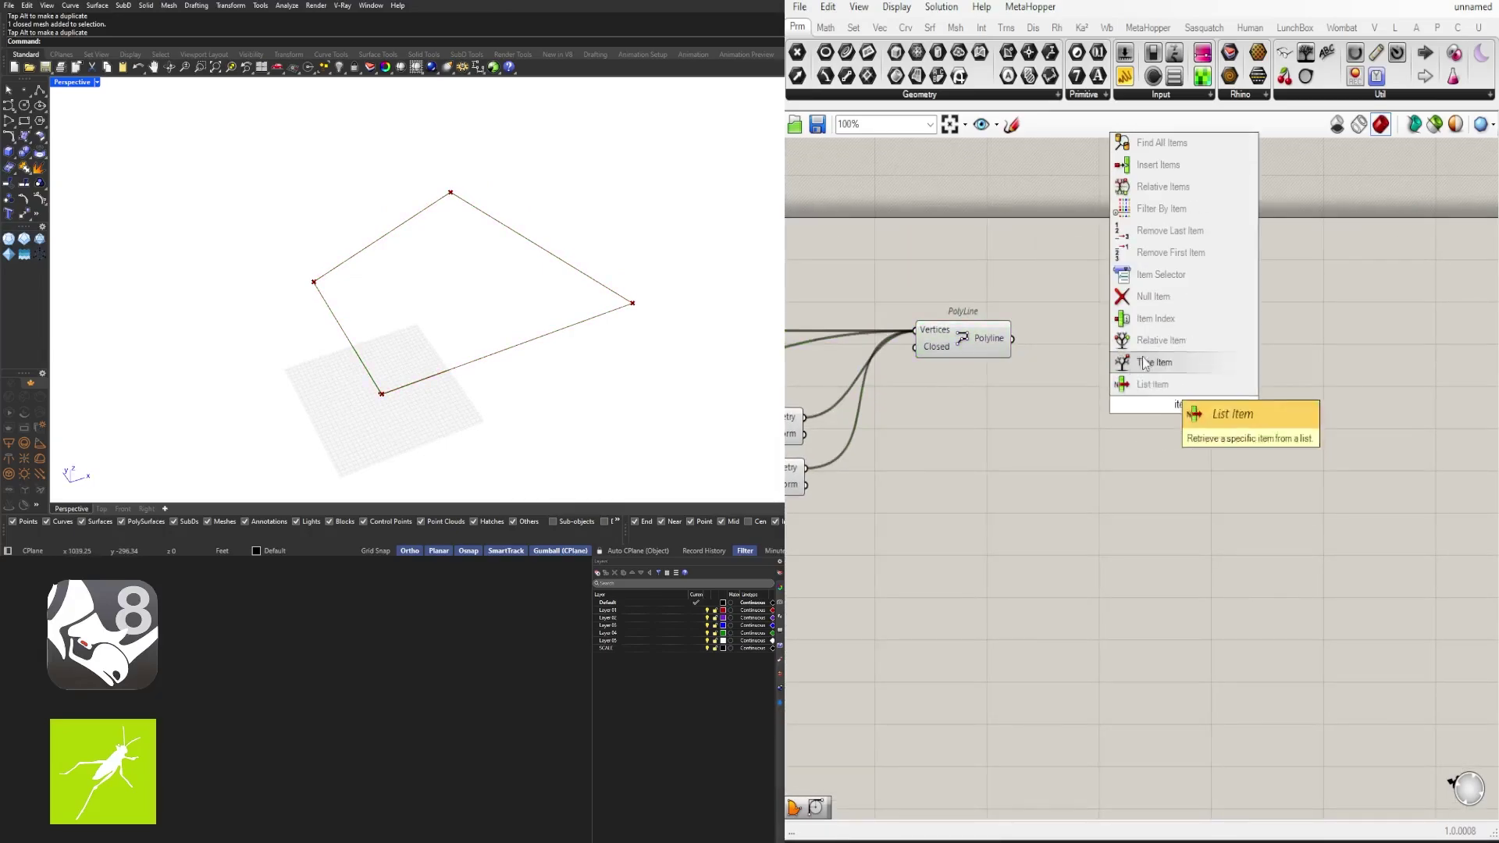
pyautogui.press('Return')
pyautogui.moveTo(1012, 339); pyautogui.dragTo(1152, 374)
pyautogui.moveTo(1179, 376); pyautogui.dragTo(1286, 362, button='right')
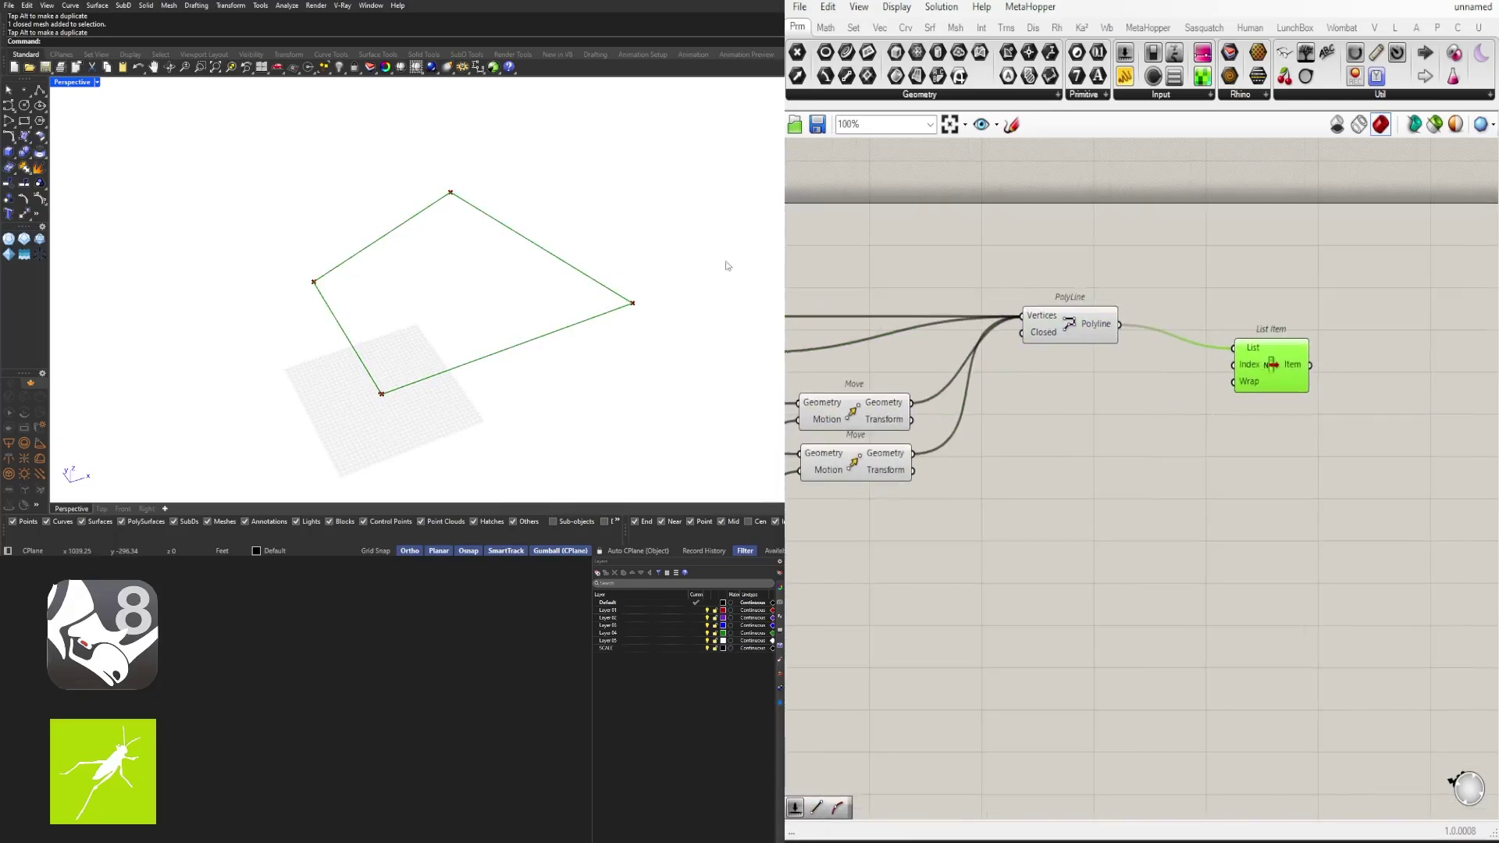
pyautogui.scroll(2, 500, 336)
pyautogui.moveTo(499, 335); pyautogui.dragTo(472, 341, button='right')
pyautogui.press('Delete')
# Step: Add a Boundary Surfaces component, connect the polyline to its Edges input and space it away from the PolyLine
pyautogui.click(1073, 336)
pyautogui.doubleClick(1209, 355)
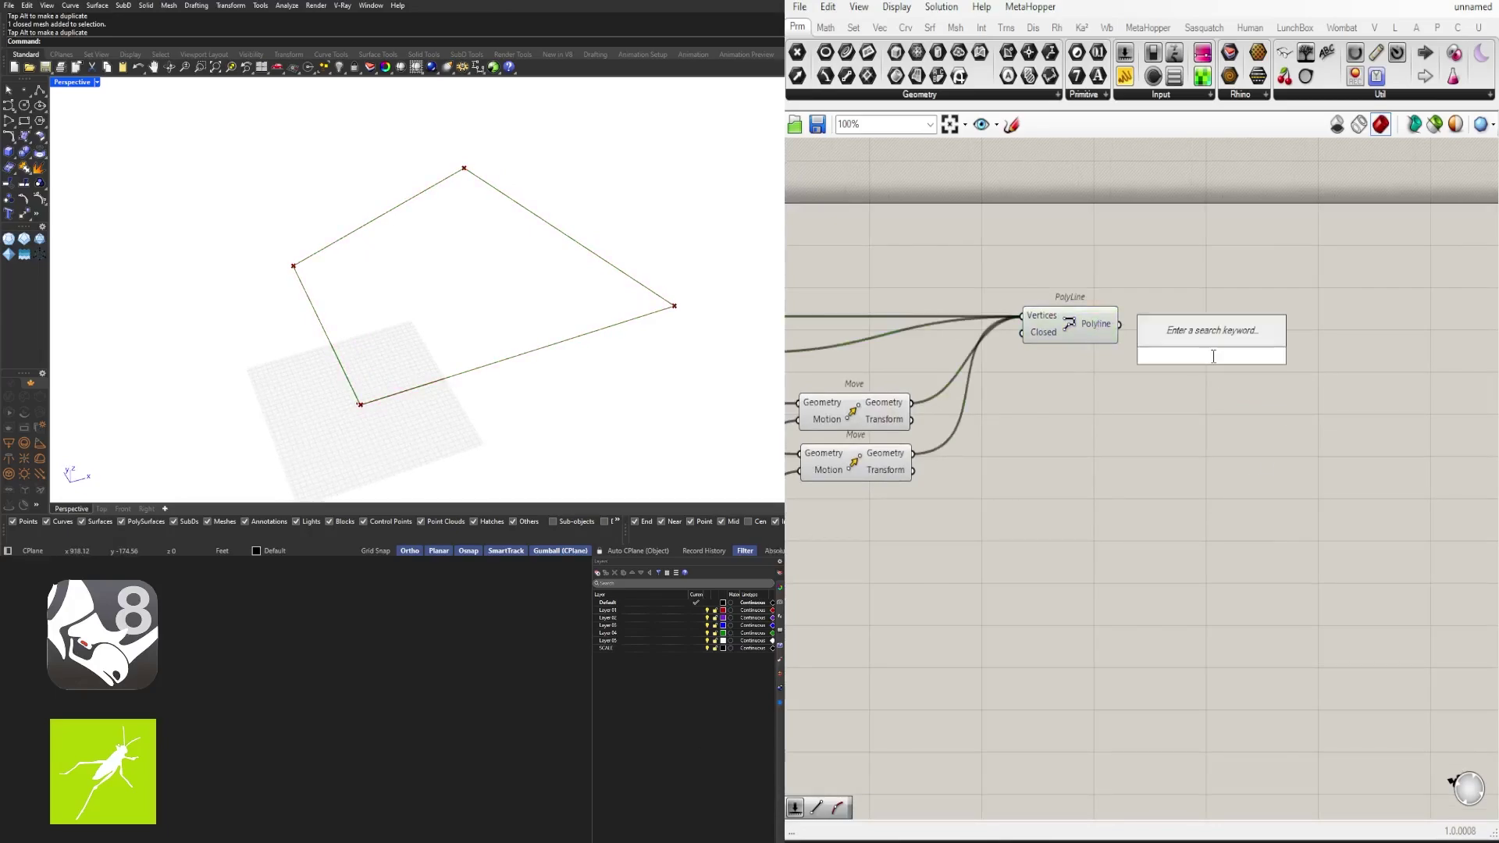
pyautogui.write('boun')
pyautogui.click(1175, 341)
pyautogui.moveTo(1119, 324); pyautogui.dragTo(1185, 324)
pyautogui.click(844, 490)
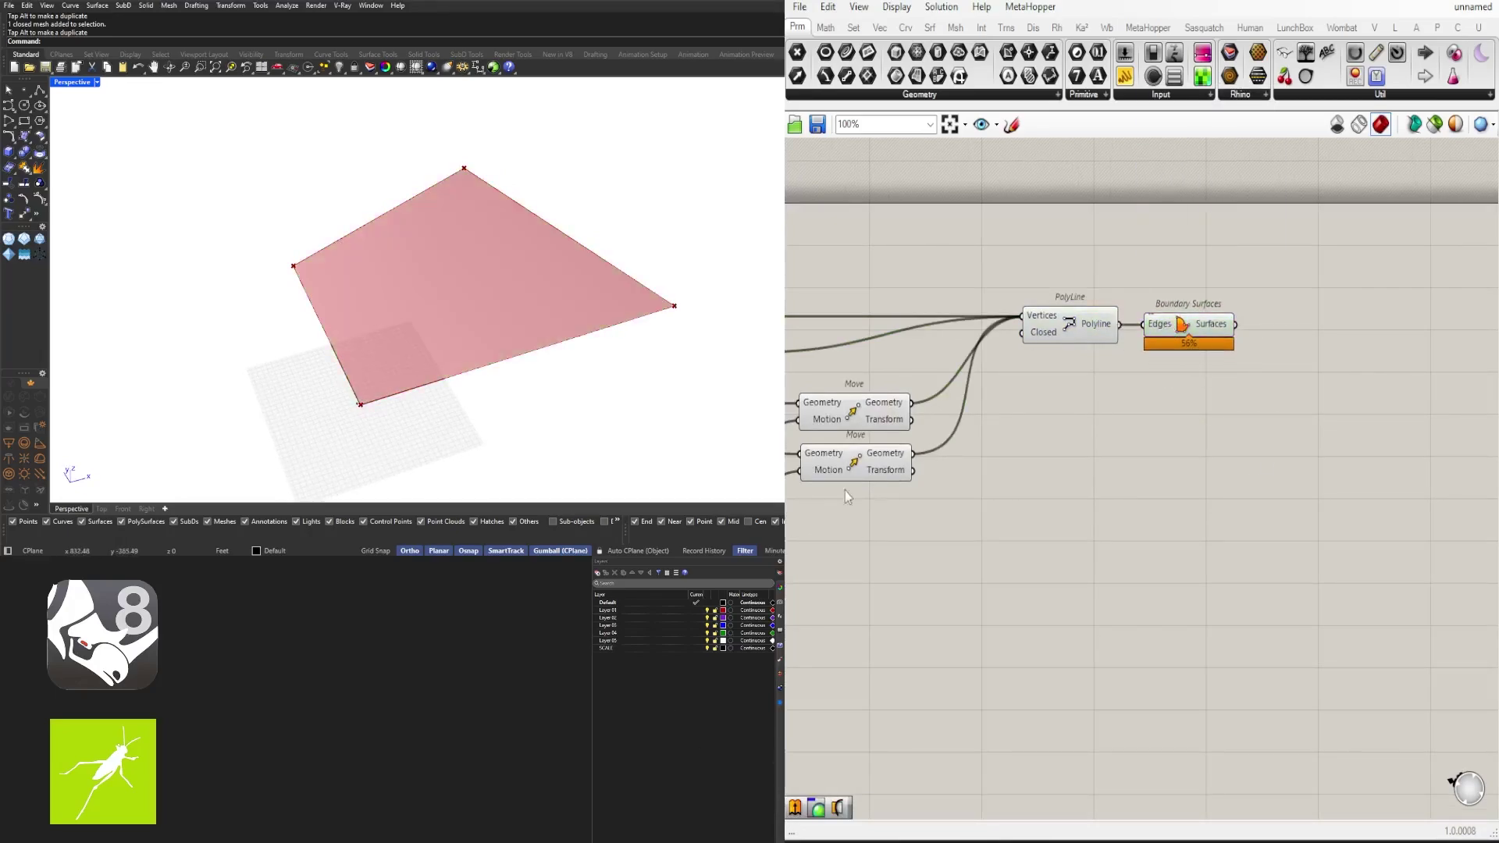
pyautogui.moveTo(845, 490); pyautogui.dragTo(1041, 474, button='right')
pyautogui.scroll(-1, 1041, 475)
pyautogui.click(1223, 354)
pyautogui.moveTo(1290, 574); pyautogui.dragTo(1231, 544, button='right')
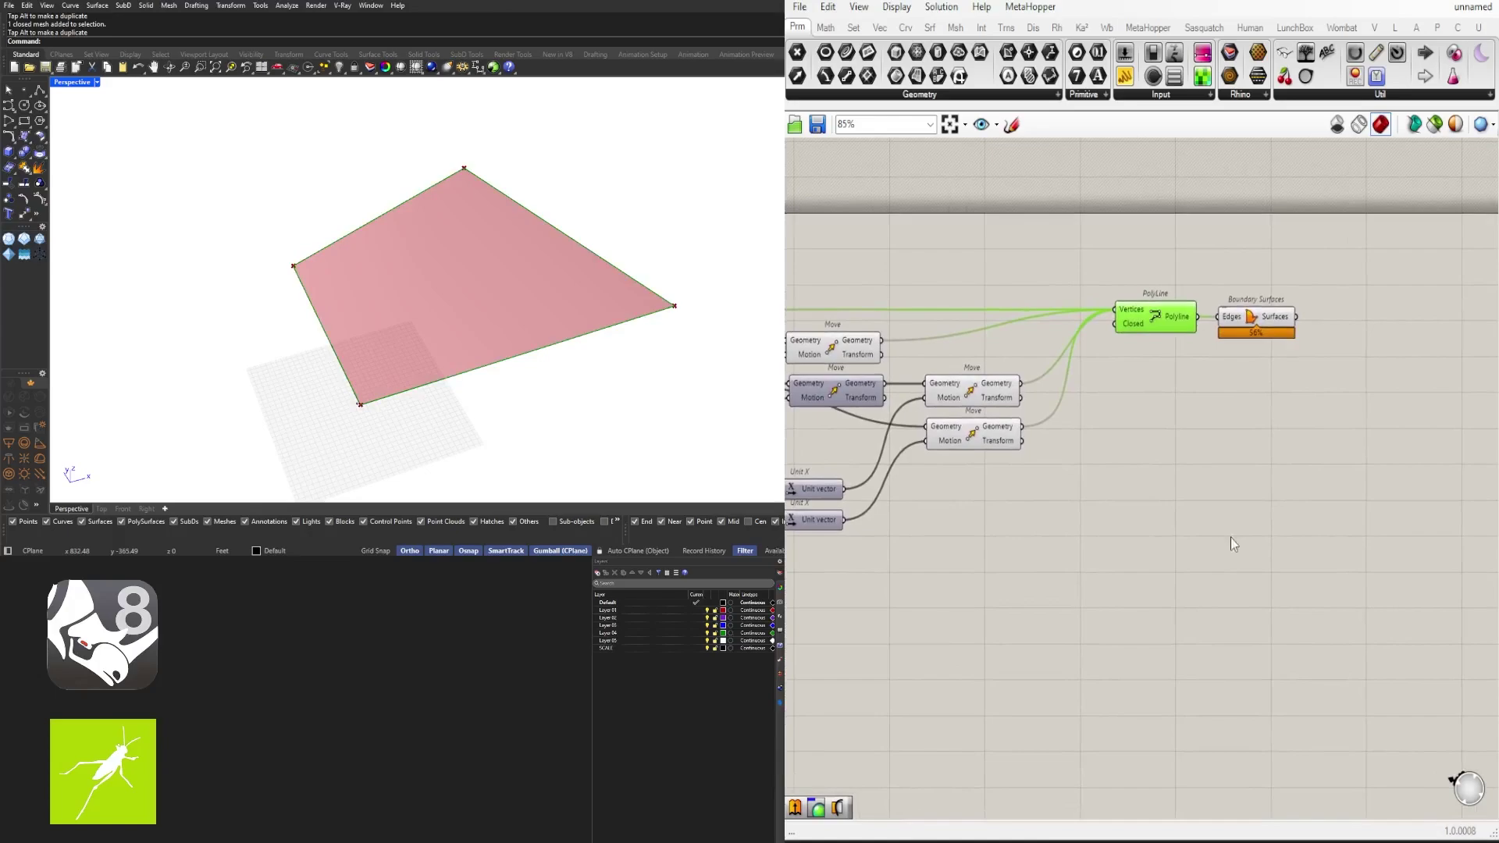
pyautogui.moveTo(1255, 323); pyautogui.dragTo(1303, 323)
# Step: Add a List Item component below Boundary Surfaces and connect the polyline to its List input
pyautogui.doubleClick(1260, 445)
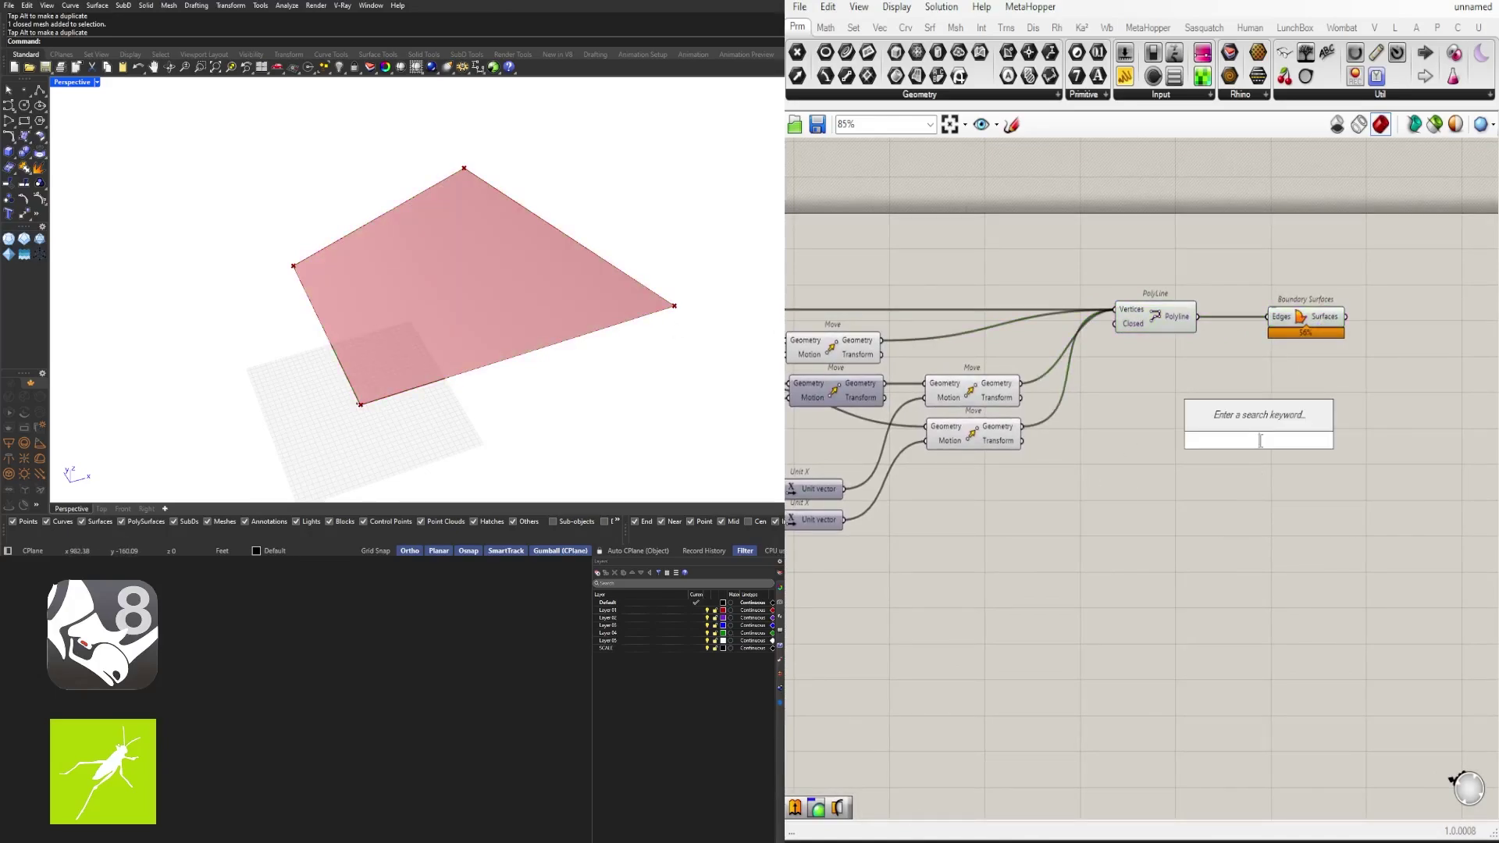
pyautogui.write('list')
pyautogui.click(1225, 419)
pyautogui.moveTo(1198, 317); pyautogui.dragTo(1226, 426)
pyautogui.moveTo(1257, 456); pyautogui.dragTo(1382, 433)
# Step: Insert an Explode component fed by the polyline and connect its Segments output to the List Item's List input
pyautogui.scroll(3, 1294, 407)
pyautogui.rightClick(1286, 378)
pyautogui.doubleClick(1219, 399)
pyautogui.write('expl')
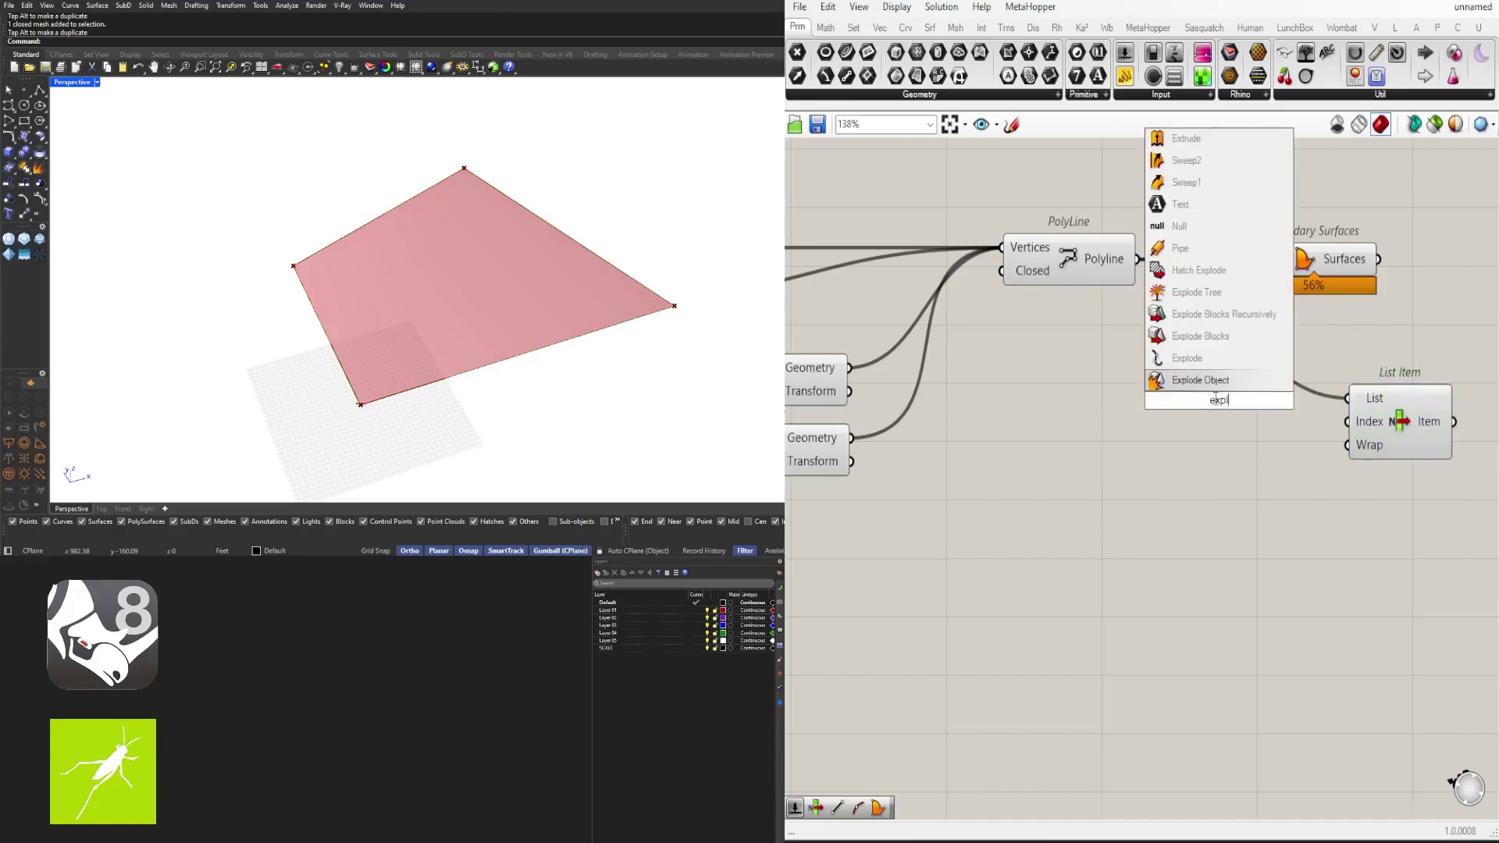
pyautogui.click(1179, 355)
pyautogui.moveTo(1143, 389); pyautogui.dragTo(1138, 259)
pyautogui.moveTo(1296, 389); pyautogui.dragTo(1347, 397)
# Step: Add the +1 and +2 outputs to the List Item component
pyautogui.scroll(5, 1397, 421)
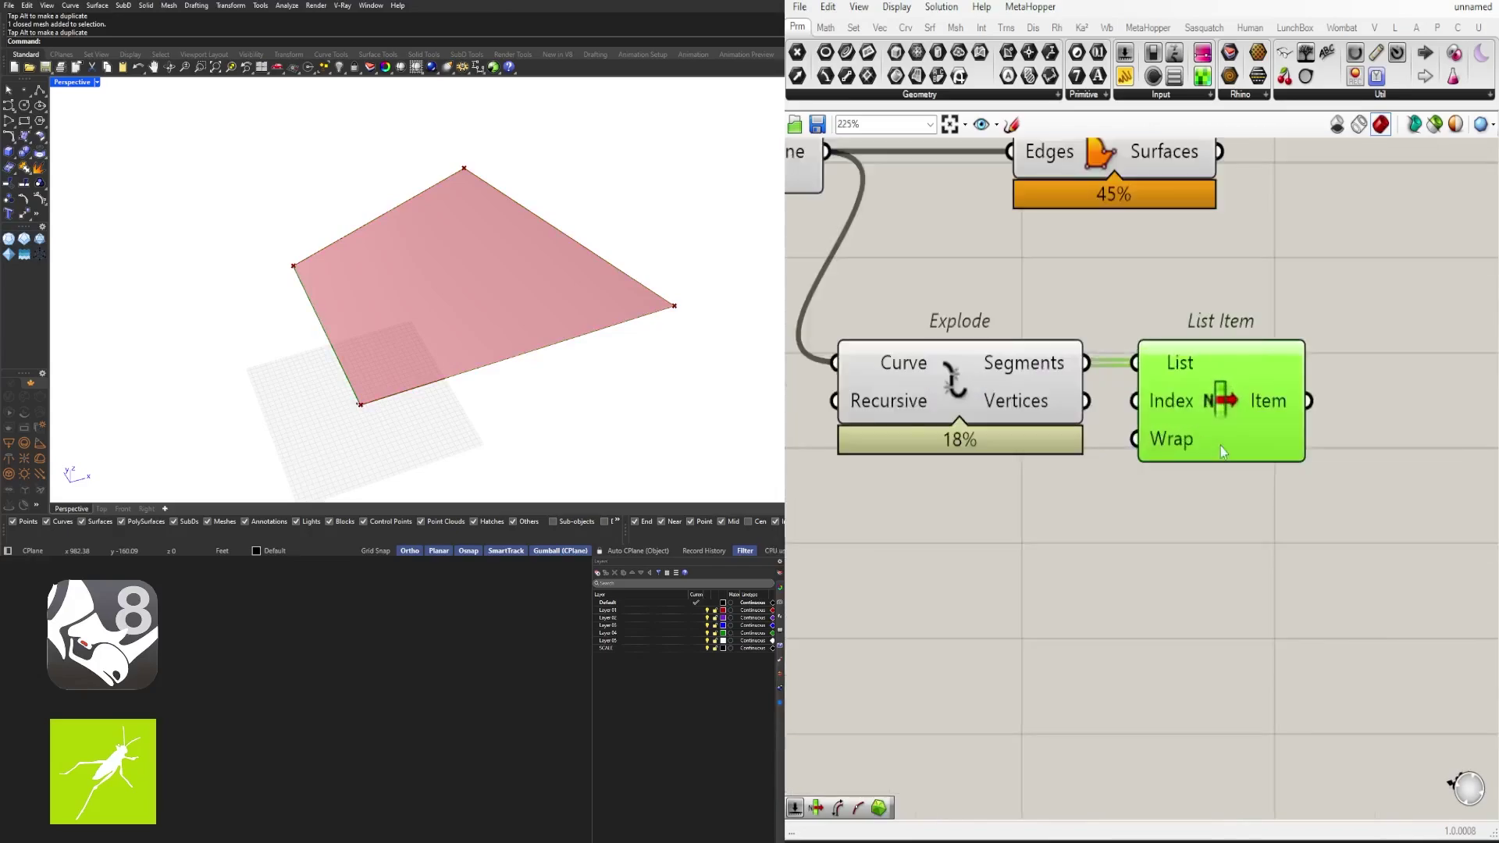
pyautogui.click(1248, 461)
pyautogui.click(1248, 468)
pyautogui.scroll(-5, 1230, 474)
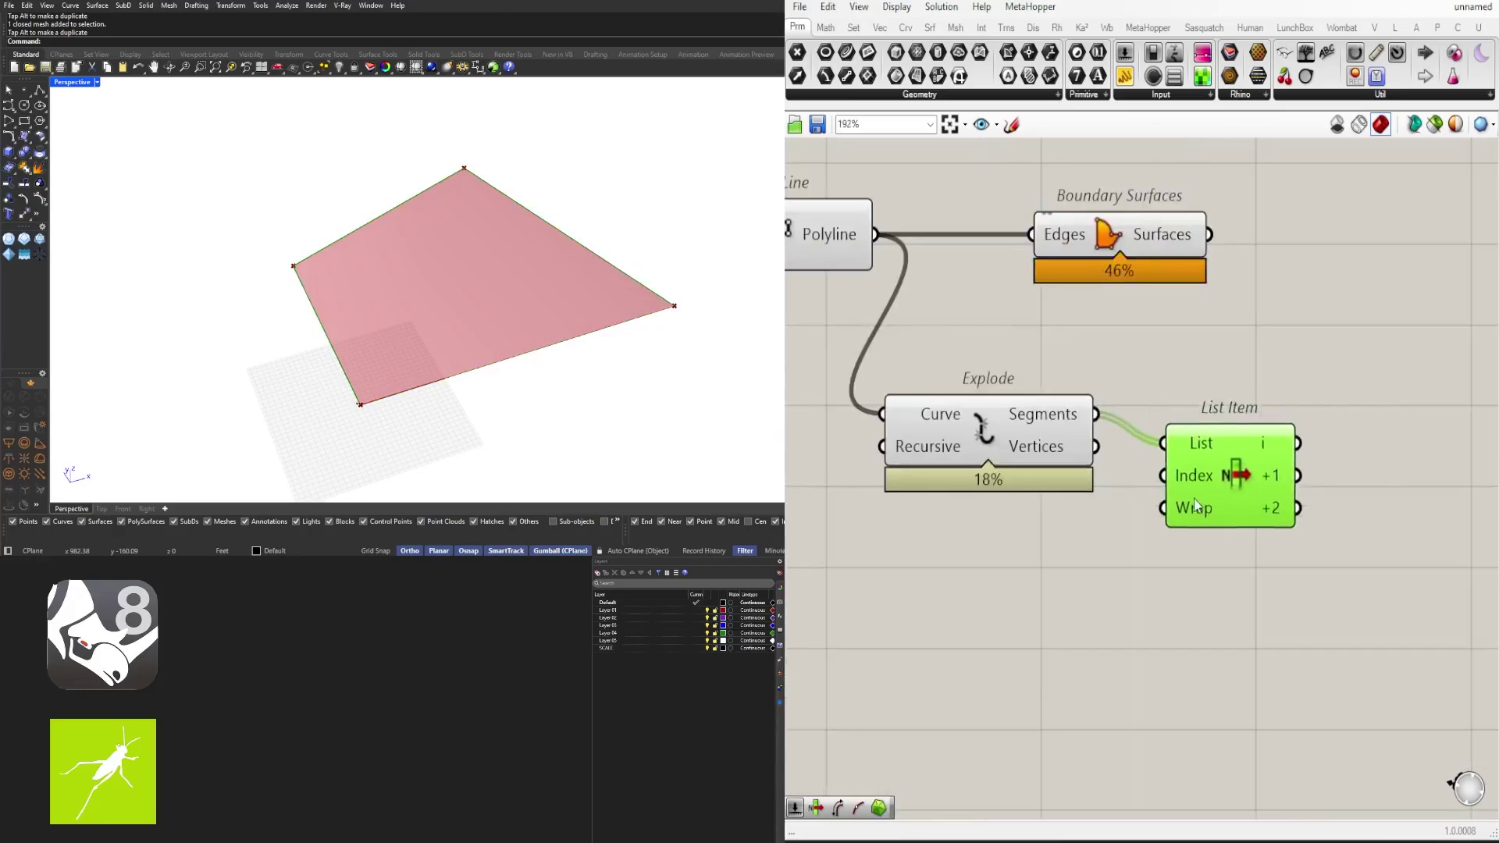
# Step: Add a number slider ranging from 0 to 4, connect it to the List Item's Index and try its values
pyautogui.doubleClick(983, 547)
pyautogui.press('Escape')
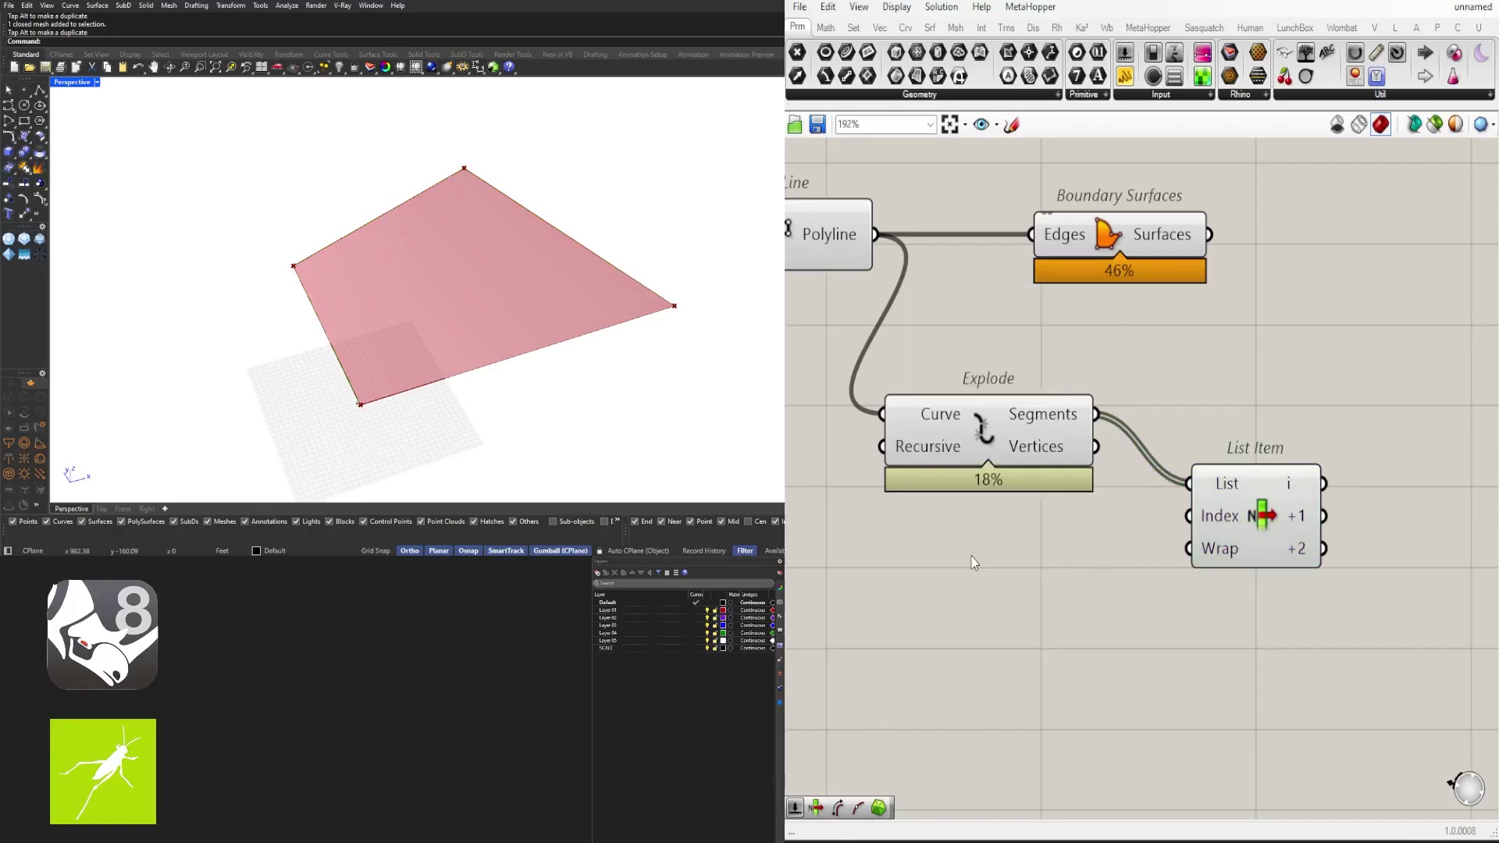
pyautogui.write('0<10')
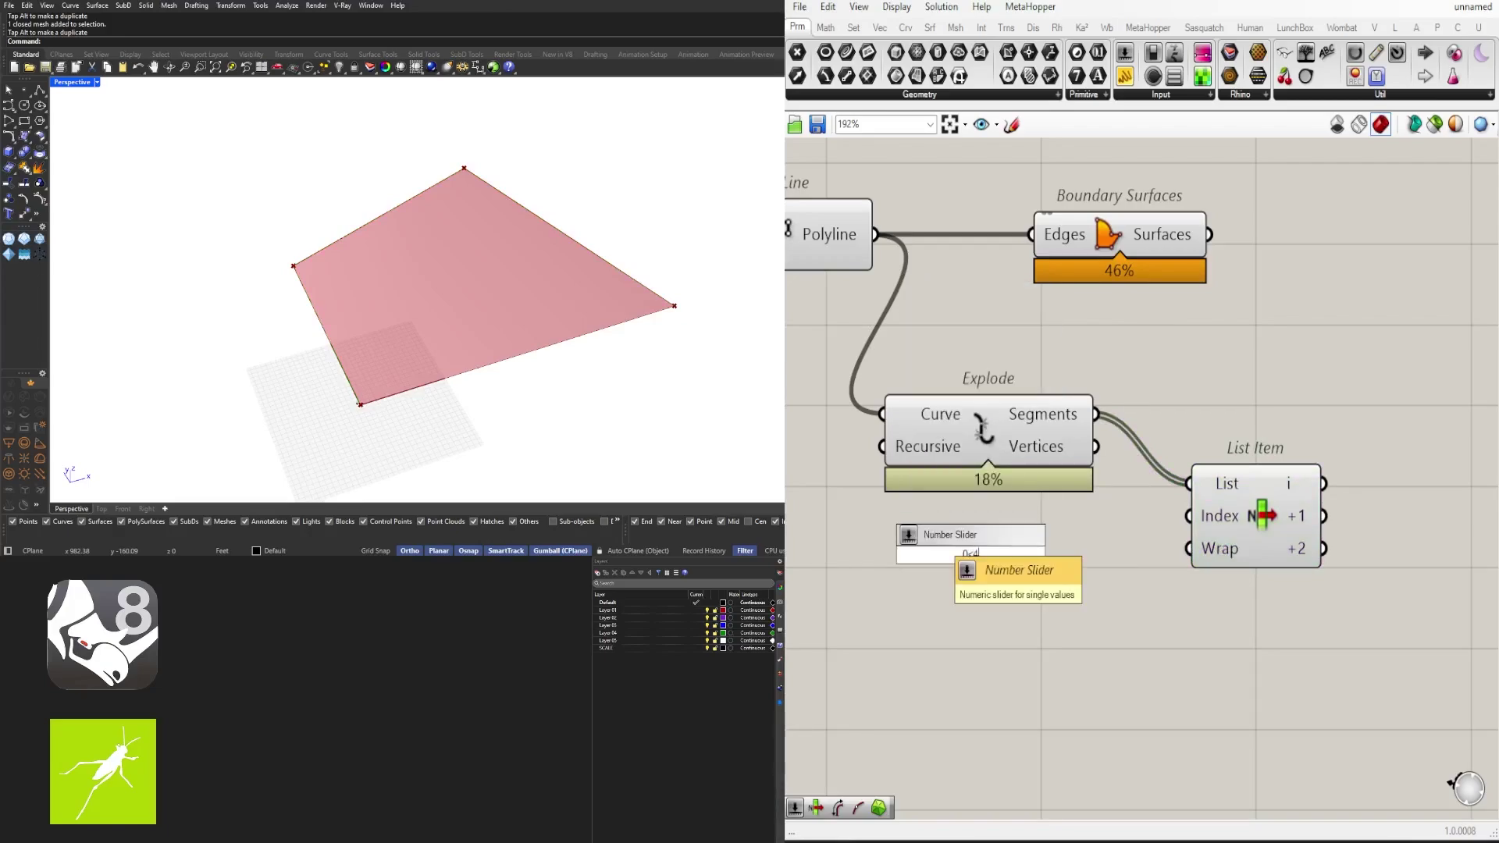
pyautogui.press('Return')
pyautogui.moveTo(1078, 557); pyautogui.dragTo(1202, 519)
pyautogui.moveTo(1260, 512); pyautogui.dragTo(1248, 540)
pyautogui.scroll(4, 915, 549)
pyautogui.moveTo(941, 542); pyautogui.dragTo(1002, 542)
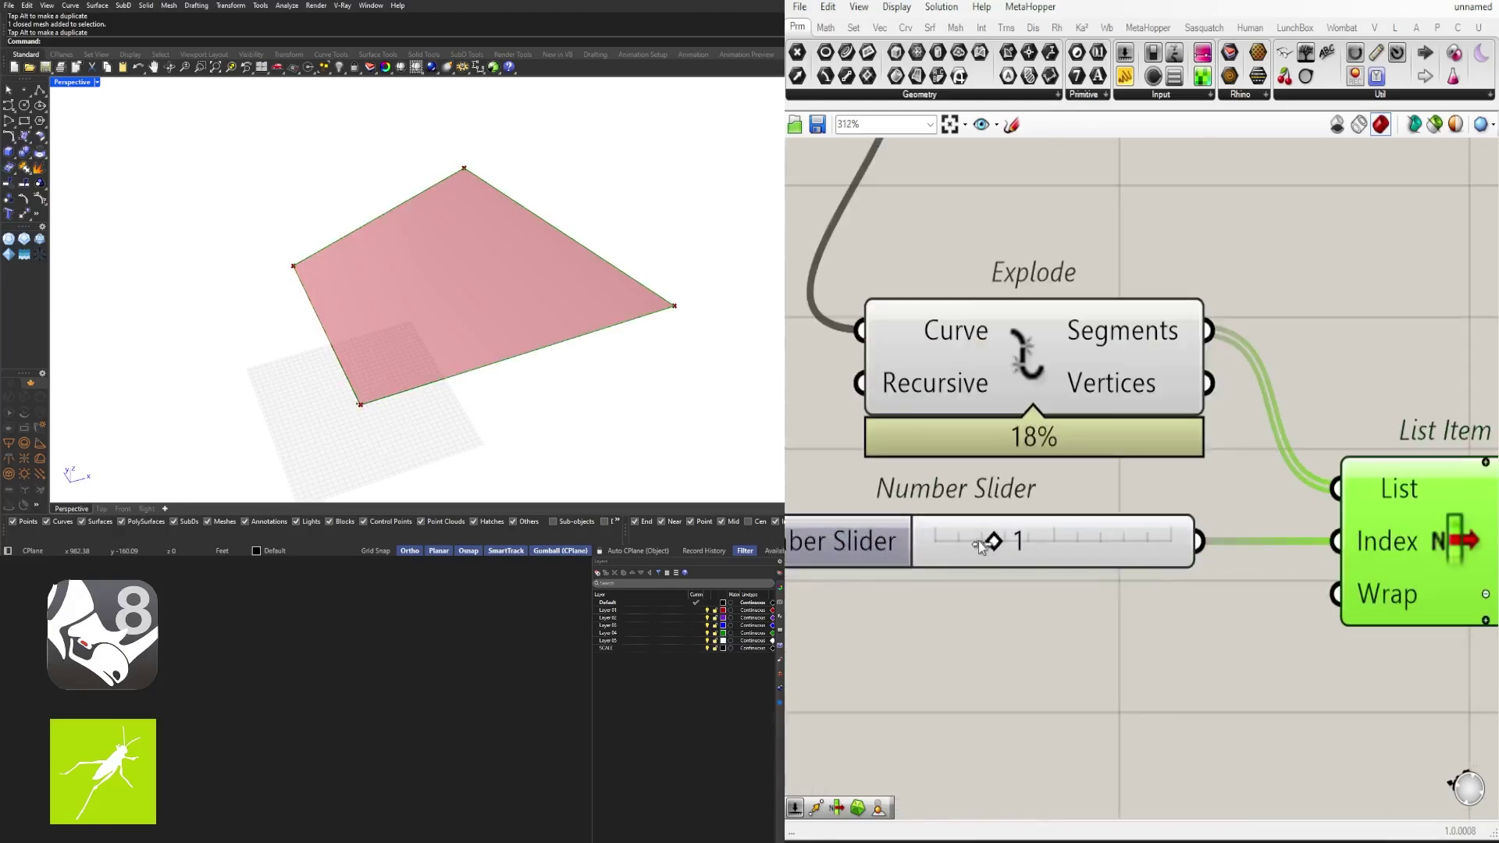
# Step: Add a Join Curves component, connect all three List Item outputs to its Curves input and flatten that input
pyautogui.scroll(-4, 939, 553)
pyautogui.write('polyl')
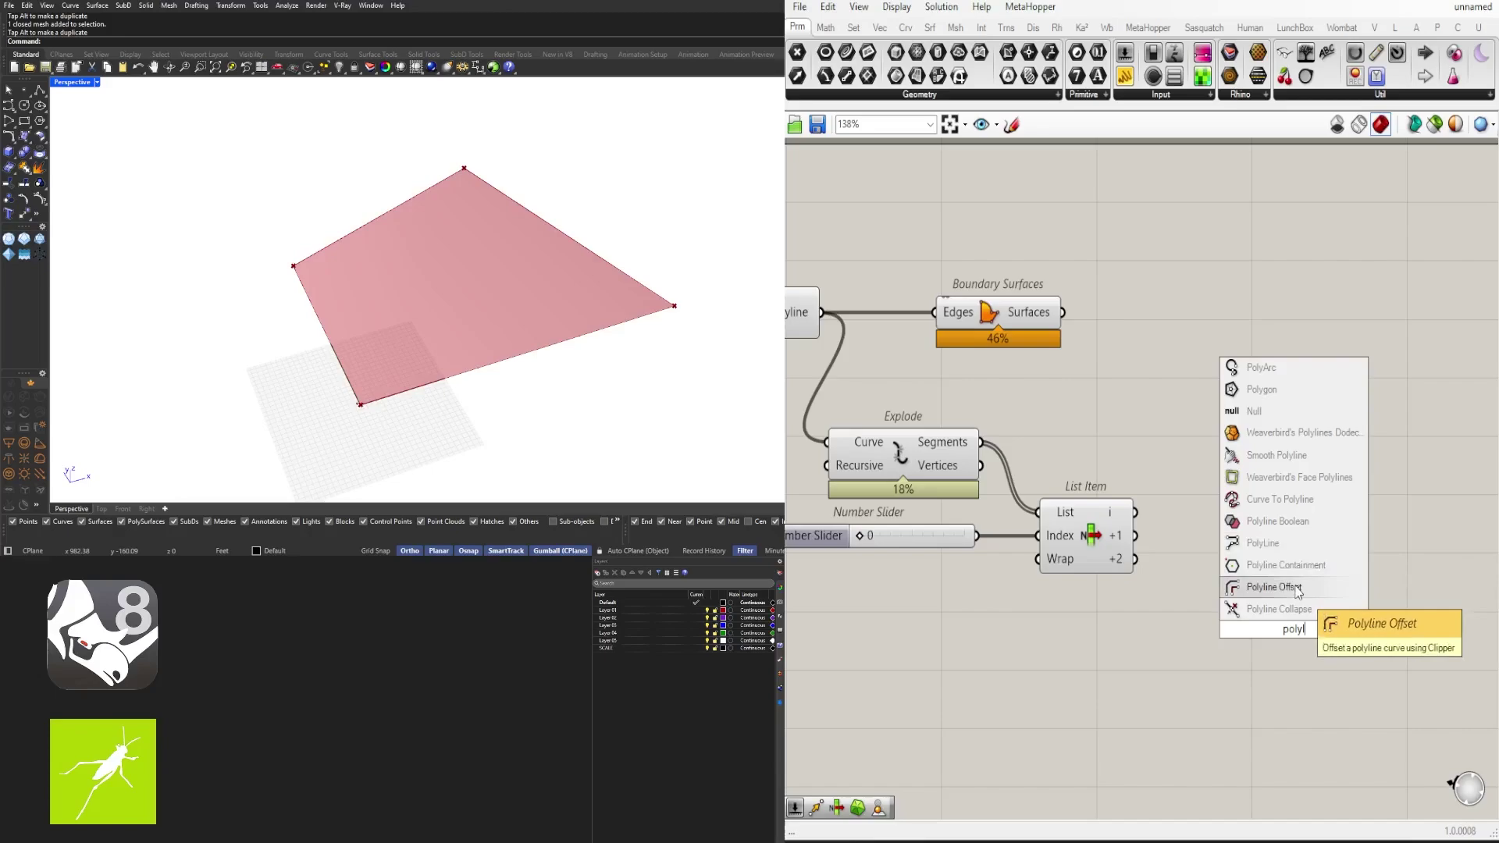
pyautogui.click(1108, 540)
pyautogui.doubleClick(1270, 553)
pyautogui.write('jo')
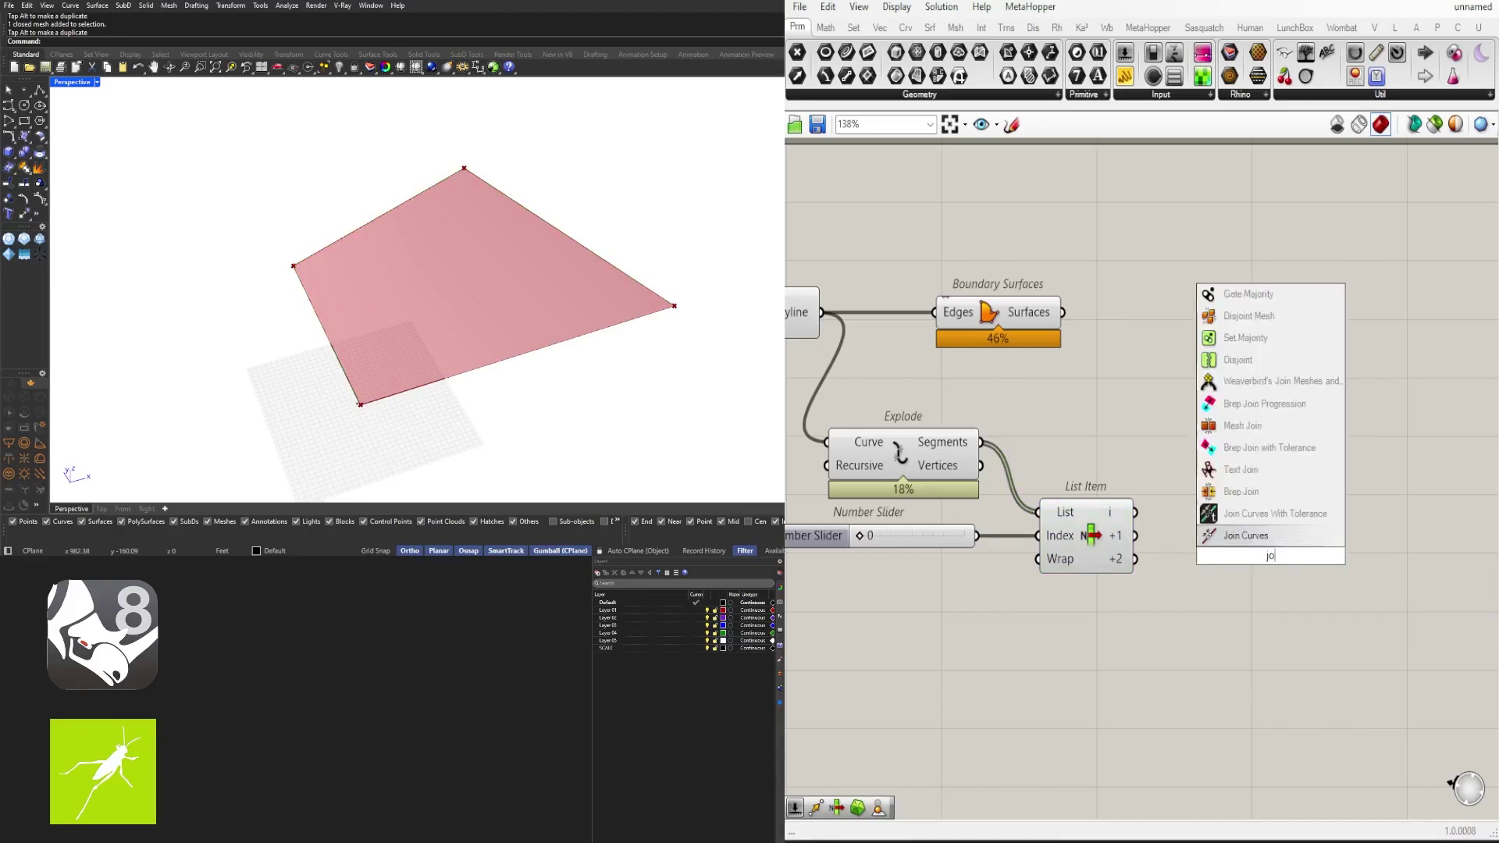
pyautogui.click(1276, 515)
pyautogui.moveTo(1135, 513); pyautogui.dragTo(1202, 548)
pyautogui.rightClick(1223, 551)
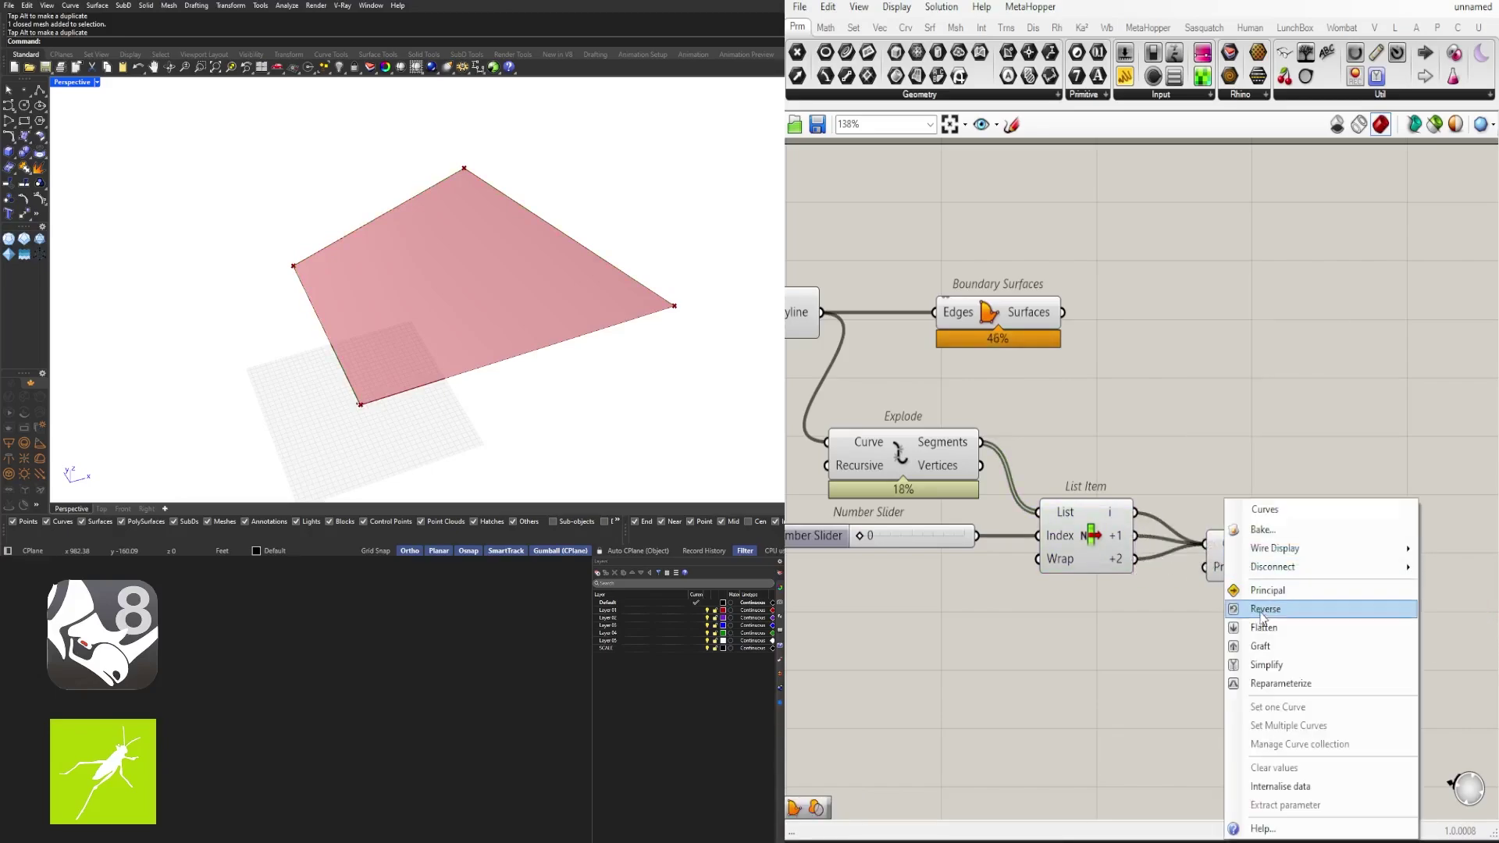
pyautogui.click(1265, 627)
pyautogui.click(1257, 560)
# Step: Add a Polyline Offset component and connect the joined curves to its Polylines input
pyautogui.moveTo(1242, 546); pyautogui.dragTo(1025, 495, button='right')
pyautogui.doubleClick(1202, 545)
pyautogui.write('o')
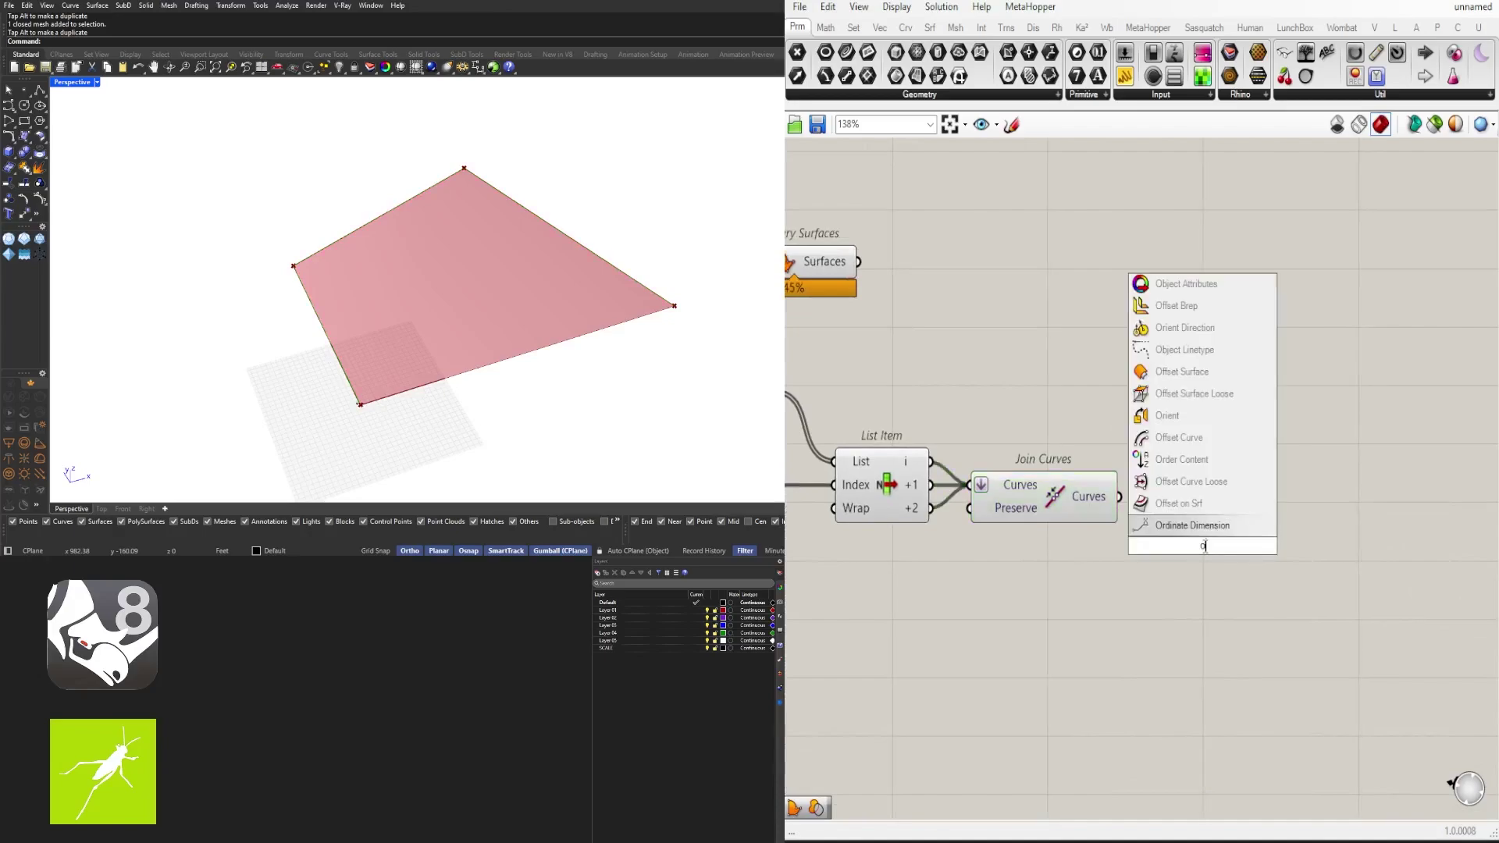
pyautogui.write('ff')
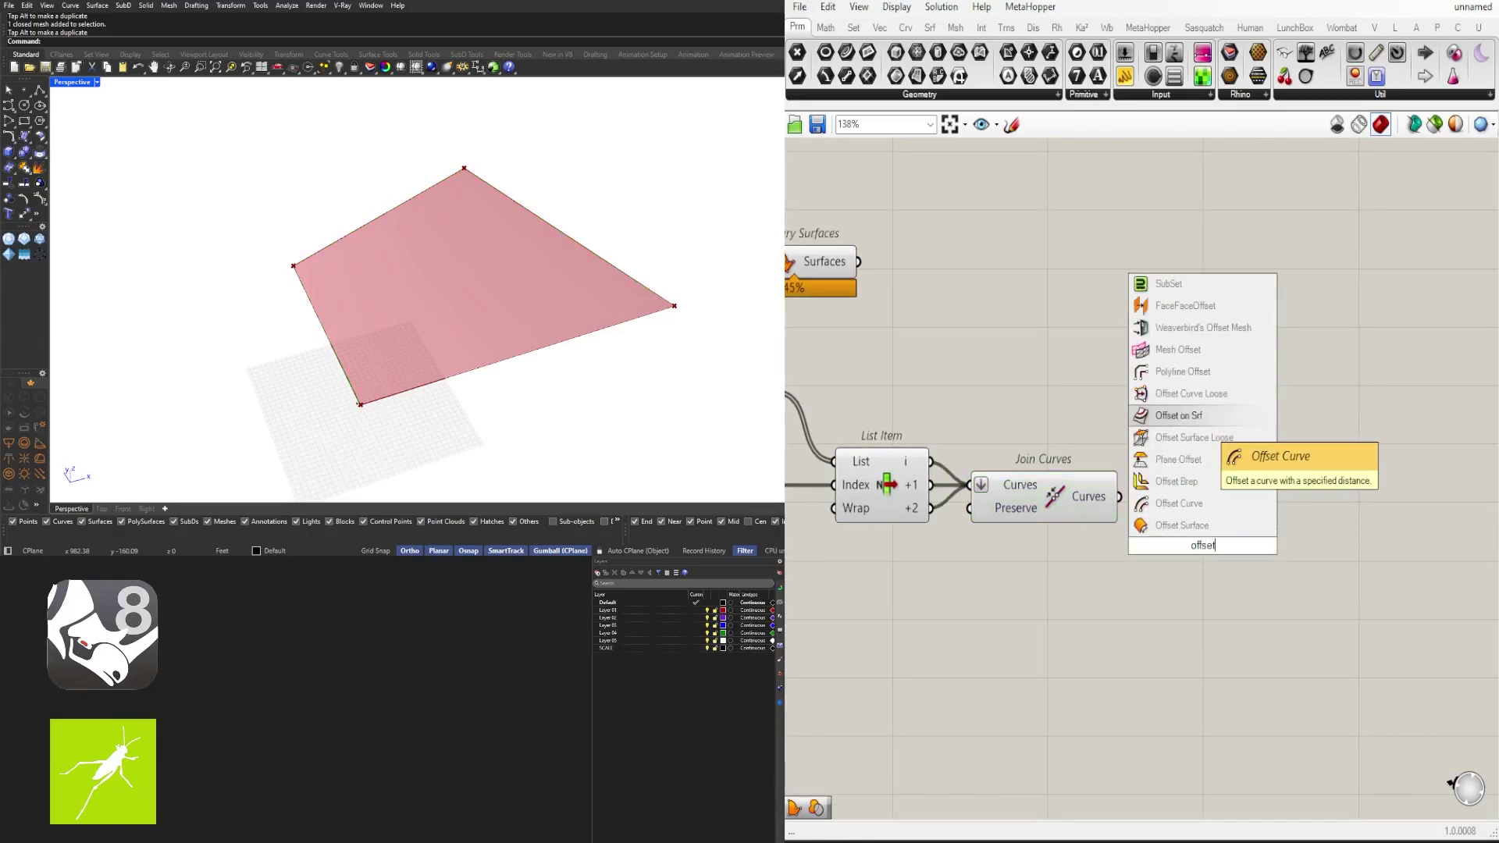
pyautogui.click(1183, 371)
pyautogui.moveTo(1177, 498); pyautogui.dragTo(1221, 518)
pyautogui.moveTo(1119, 496); pyautogui.dragTo(1241, 519)
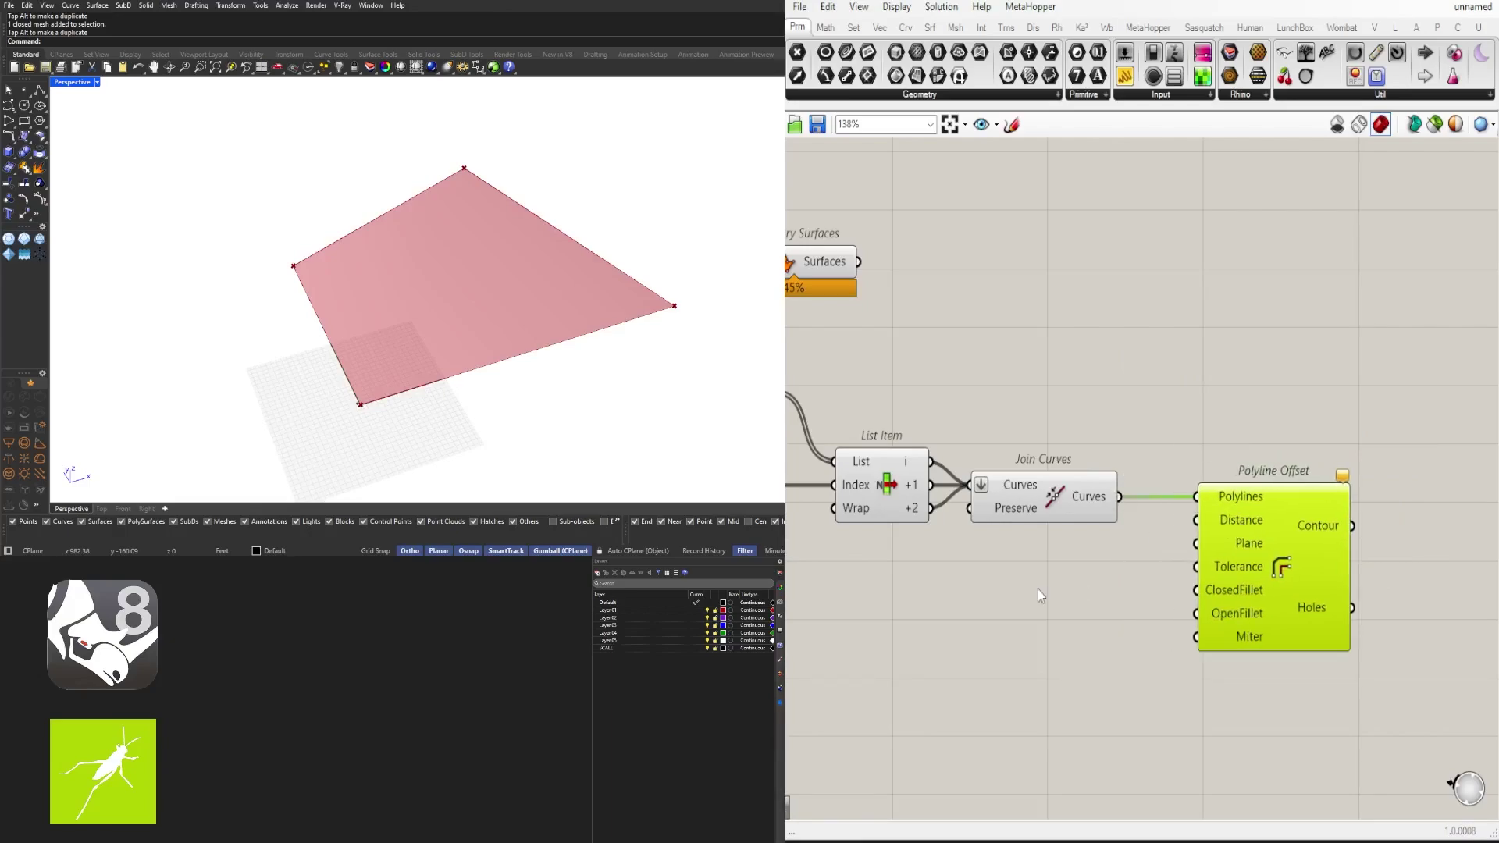
# Step: Add a number slider with the value 50 and connect it to the Polyline Offset's Distance input
pyautogui.doubleClick(1019, 572)
pyautogui.write('50')
pyautogui.click(1091, 571)
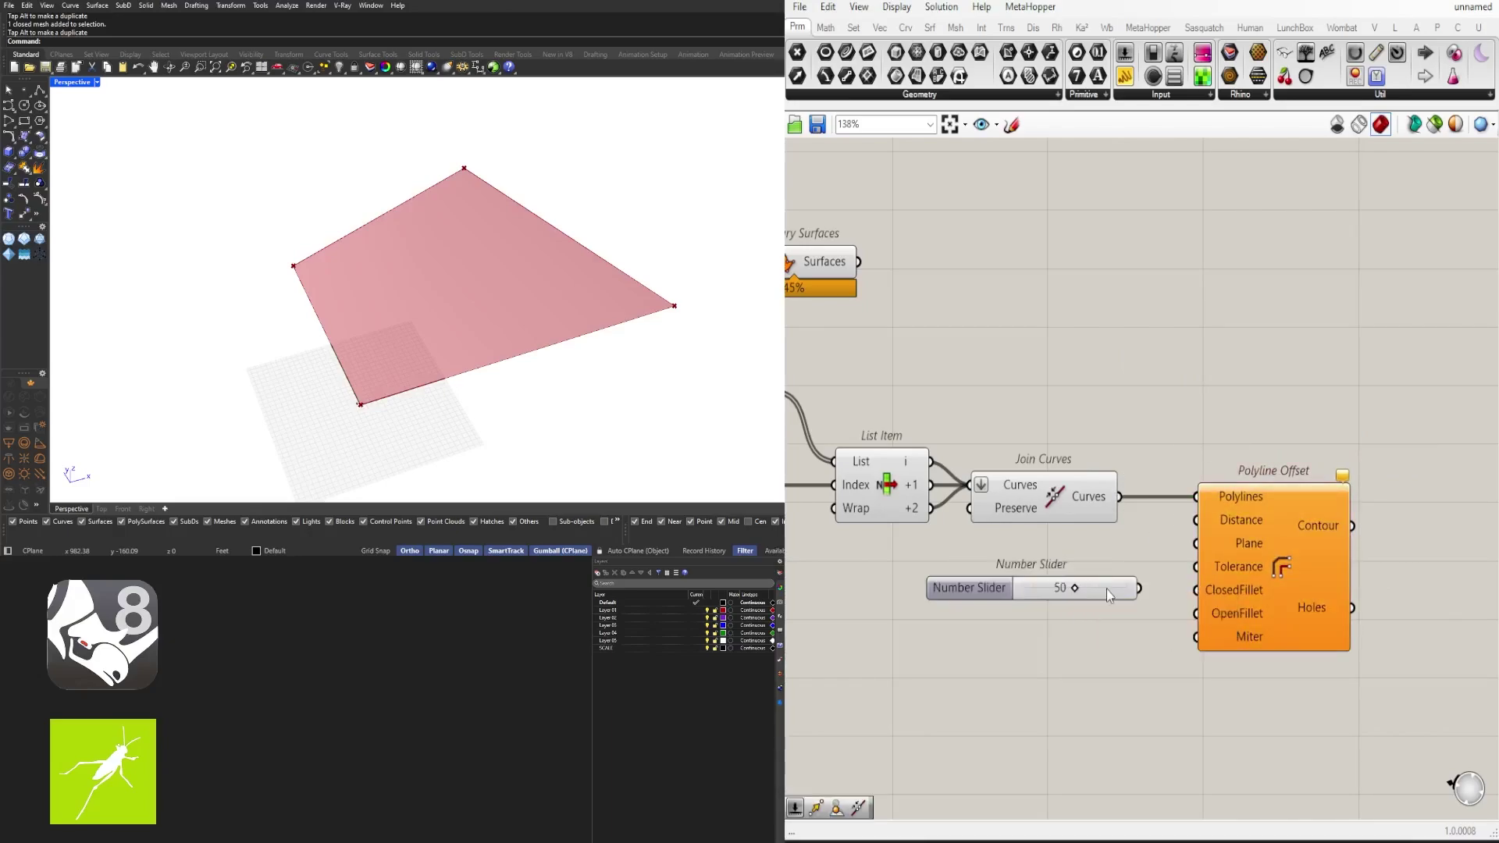
pyautogui.moveTo(1107, 589); pyautogui.dragTo(1074, 564)
pyautogui.scroll(1, 1101, 547)
pyautogui.moveTo(1222, 513); pyautogui.dragTo(1259, 513)
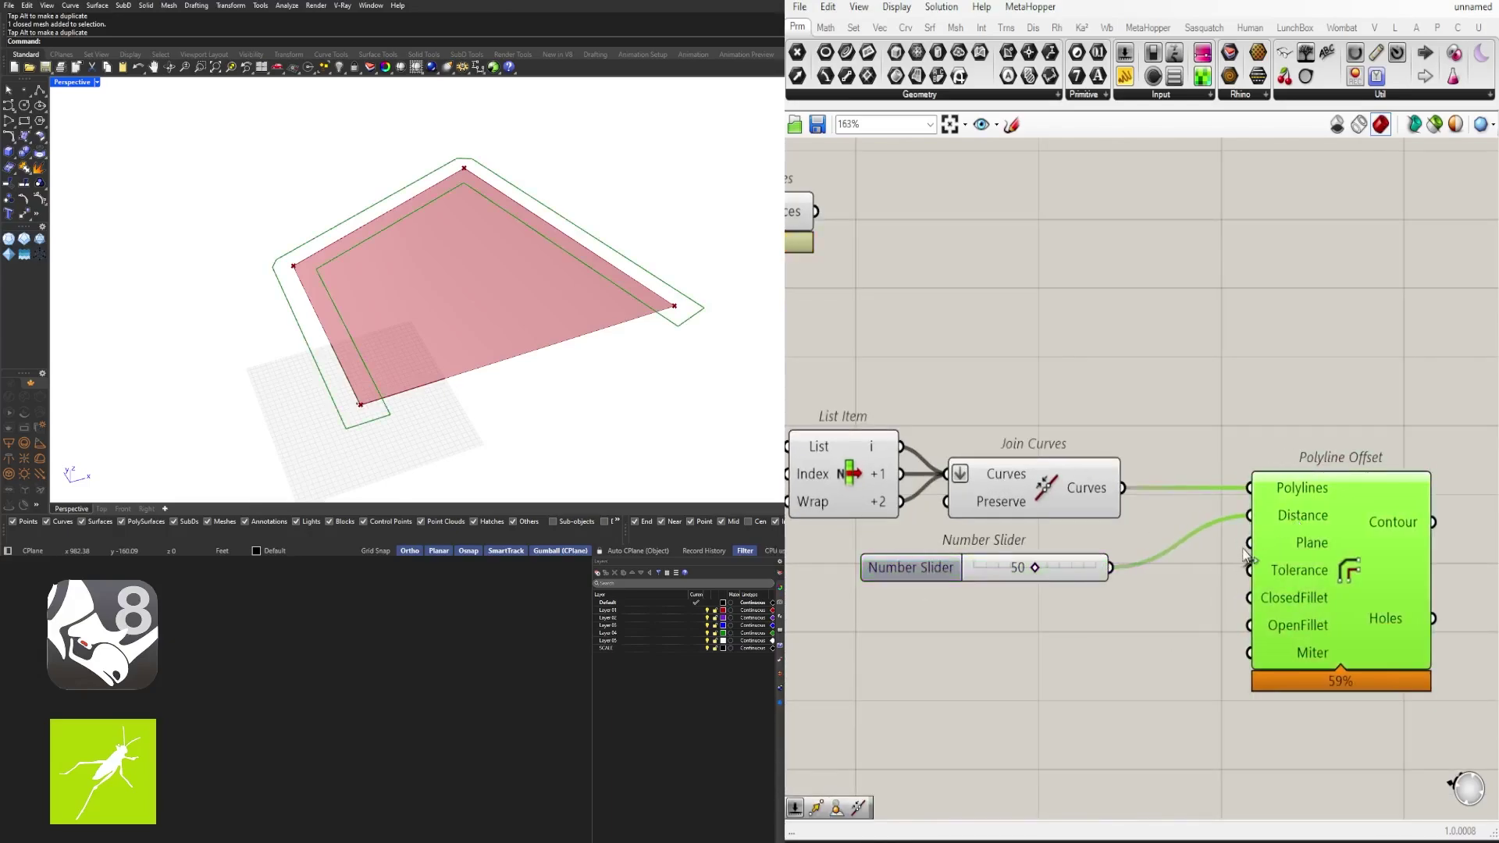
# Step: Replace the Polyline Offset with an Offset Curve component, connecting the joined curves to Curve and the 50 slider to Distance
pyautogui.moveTo(1244, 555); pyautogui.dragTo(1053, 505, button='right')
pyautogui.scroll(-2, 1068, 515)
pyautogui.press('Delete')
pyautogui.doubleClick(1106, 483)
pyautogui.write('polyl')
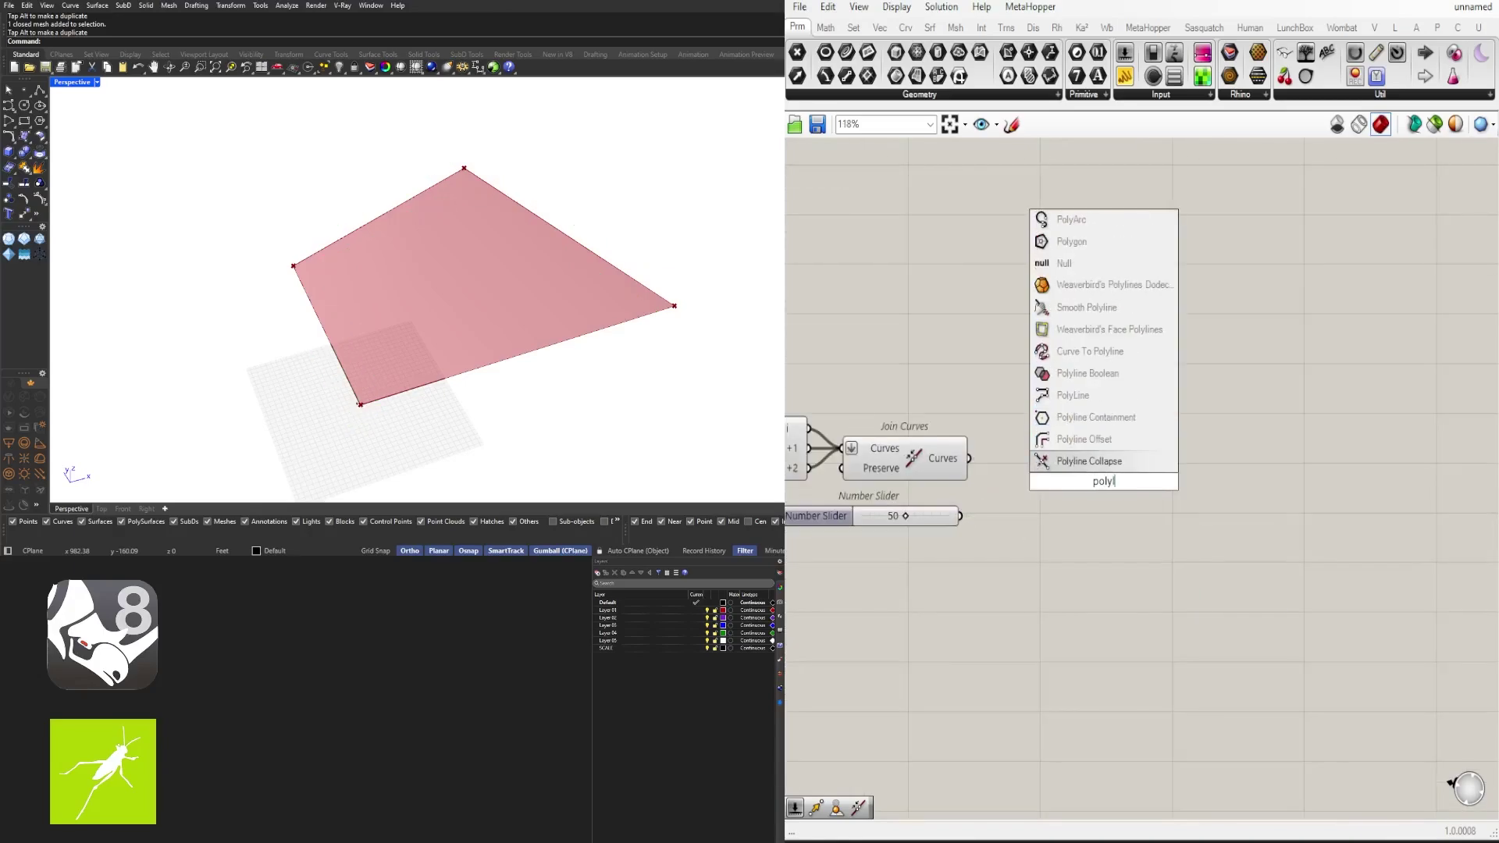
pyautogui.press('Escape')
pyautogui.doubleClick(1085, 479)
pyautogui.write('off')
pyautogui.click(1053, 355)
pyautogui.moveTo(969, 458); pyautogui.dragTo(1026, 515)
# Step: Insert a Negative component between the number slider and the Offset Curve's Distance input, and set the slider to 100
pyautogui.doubleClick(996, 557)
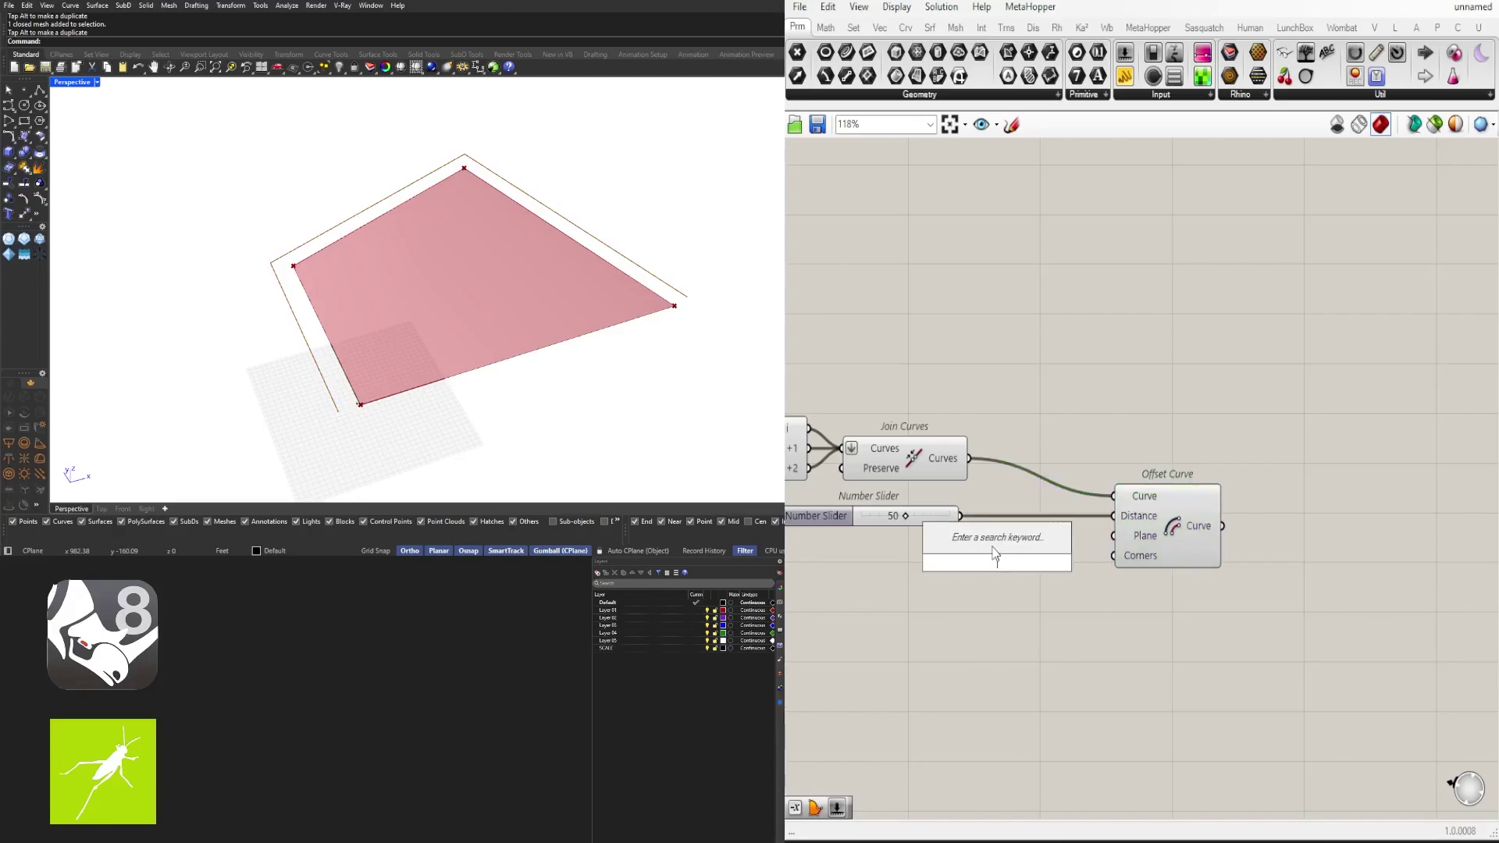
pyautogui.write('neg')
pyautogui.click(990, 522)
pyautogui.moveTo(1084, 516); pyautogui.dragTo(1124, 517)
pyautogui.scroll(4, 823, 522)
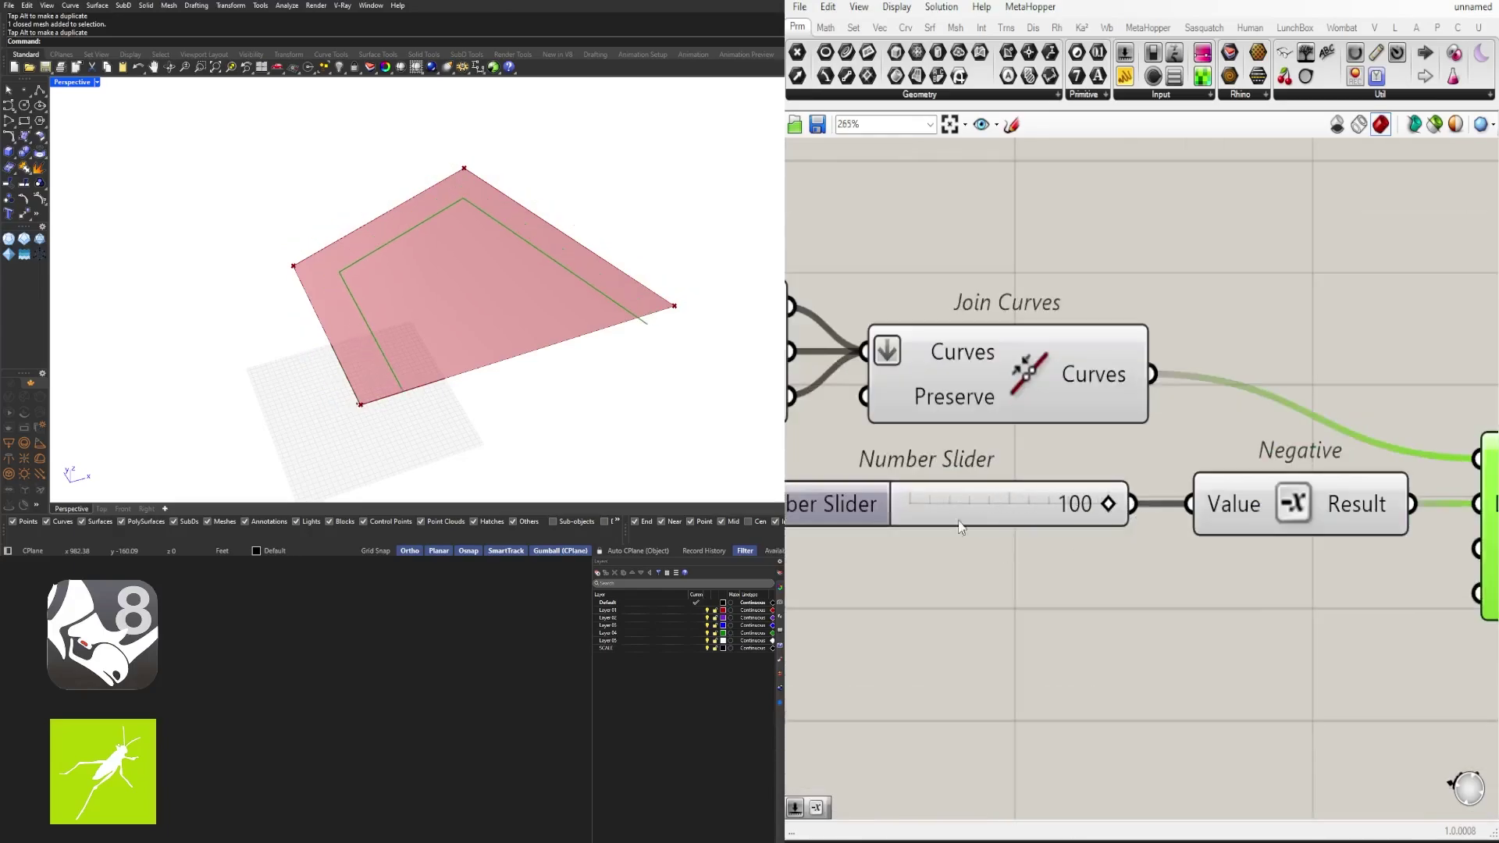
# Step: Add an Extend Curve component and connect the Offset Curve's output to its Curve input
pyautogui.scroll(-4, 1141, 515)
pyautogui.doubleClick(1177, 490)
pyautogui.write('ex')
pyautogui.rightClick(1175, 487)
pyautogui.click(1163, 470)
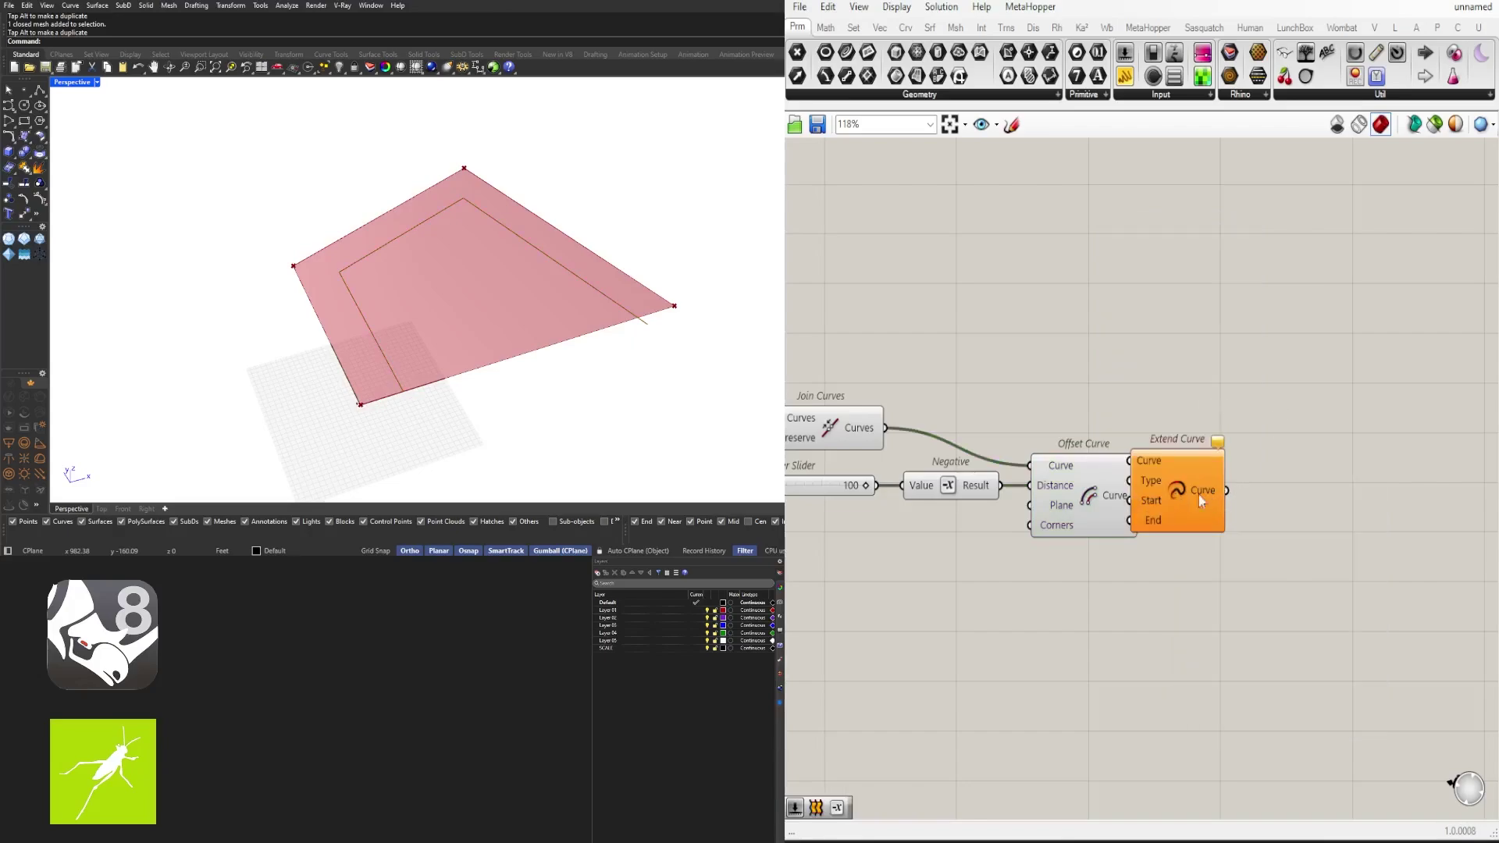
pyautogui.moveTo(907, 512); pyautogui.dragTo(999, 476, button='right')
# Step: Add a number slider with the value 50, connect it to Extend Curve's Start and End inputs, and reposition both components
pyautogui.doubleClick(1020, 517)
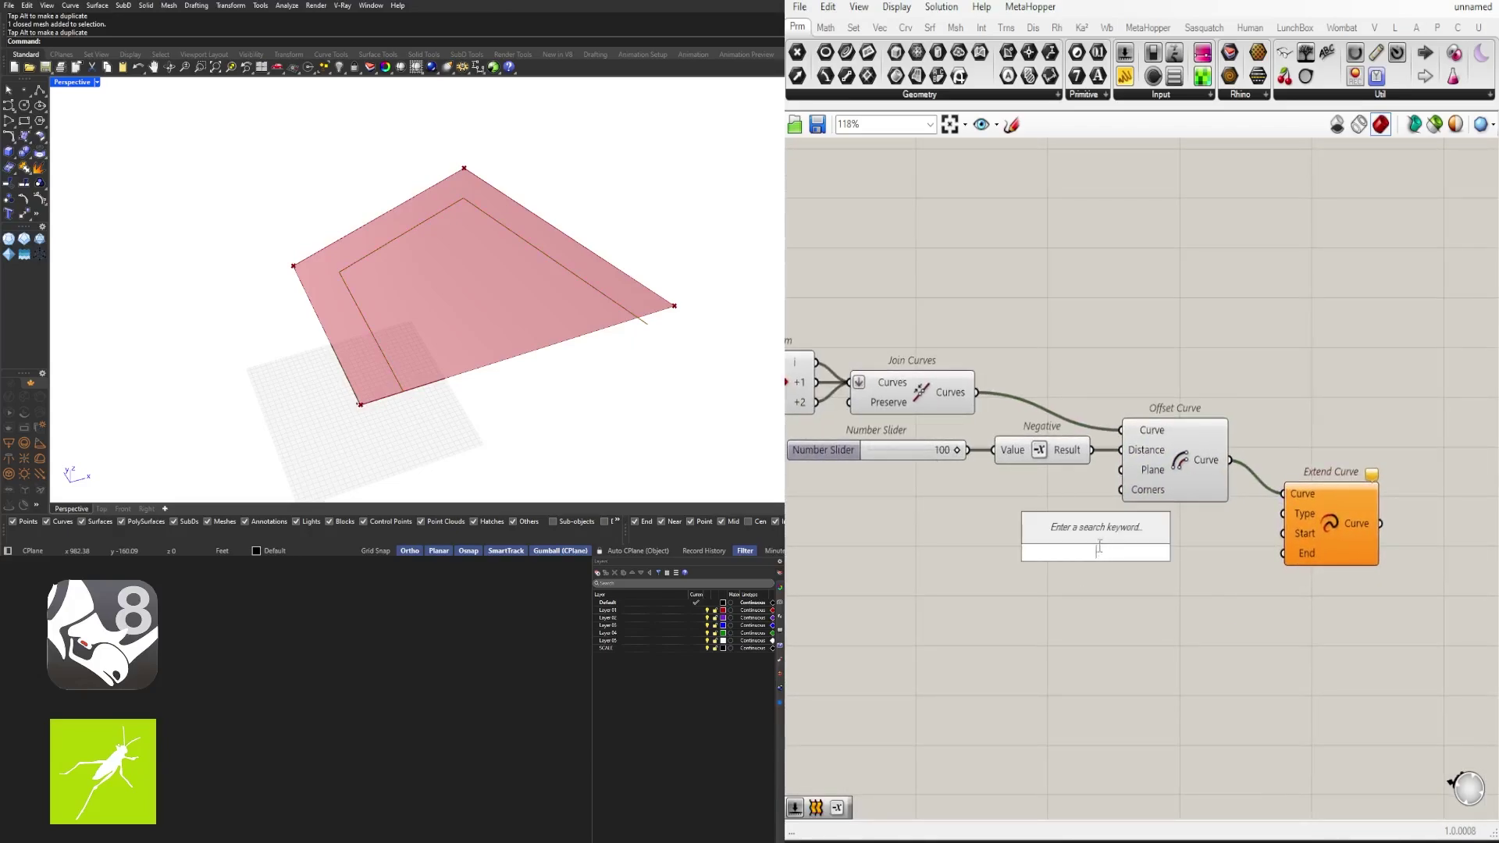
pyautogui.write('50')
pyautogui.press('Return')
pyautogui.moveTo(1254, 562); pyautogui.dragTo(1283, 552)
pyautogui.moveTo(1021, 556); pyautogui.dragTo(1081, 558)
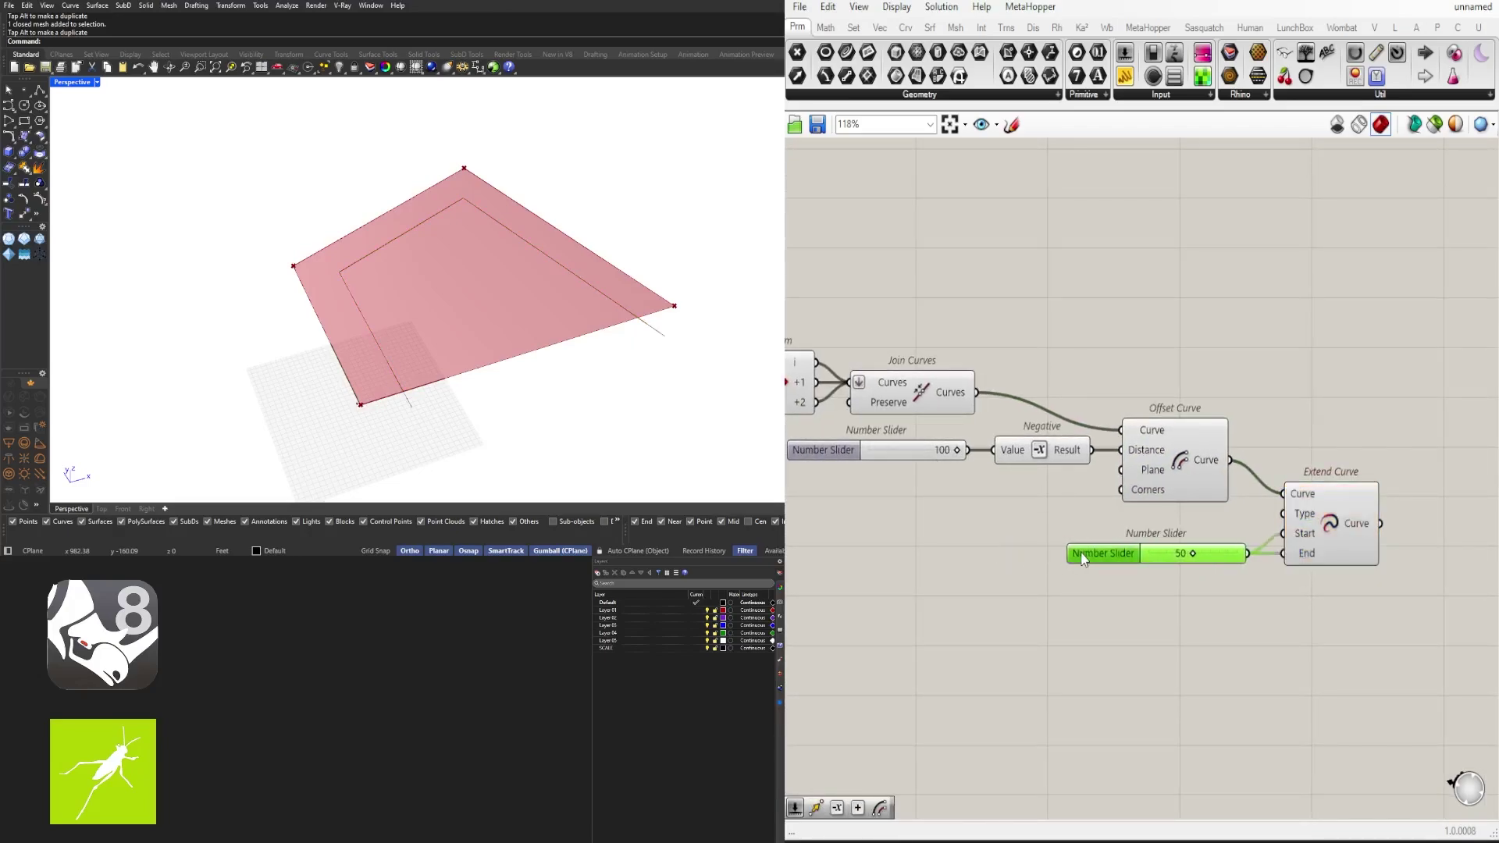
pyautogui.keyDown('shift'); pyautogui.click(1319, 521); pyautogui.keyUp('shift')
pyautogui.moveTo(1319, 521); pyautogui.dragTo(1327, 491)
pyautogui.click(1338, 597)
pyautogui.moveTo(1337, 597); pyautogui.dragTo(1261, 588, button='right')
pyautogui.click(1268, 465)
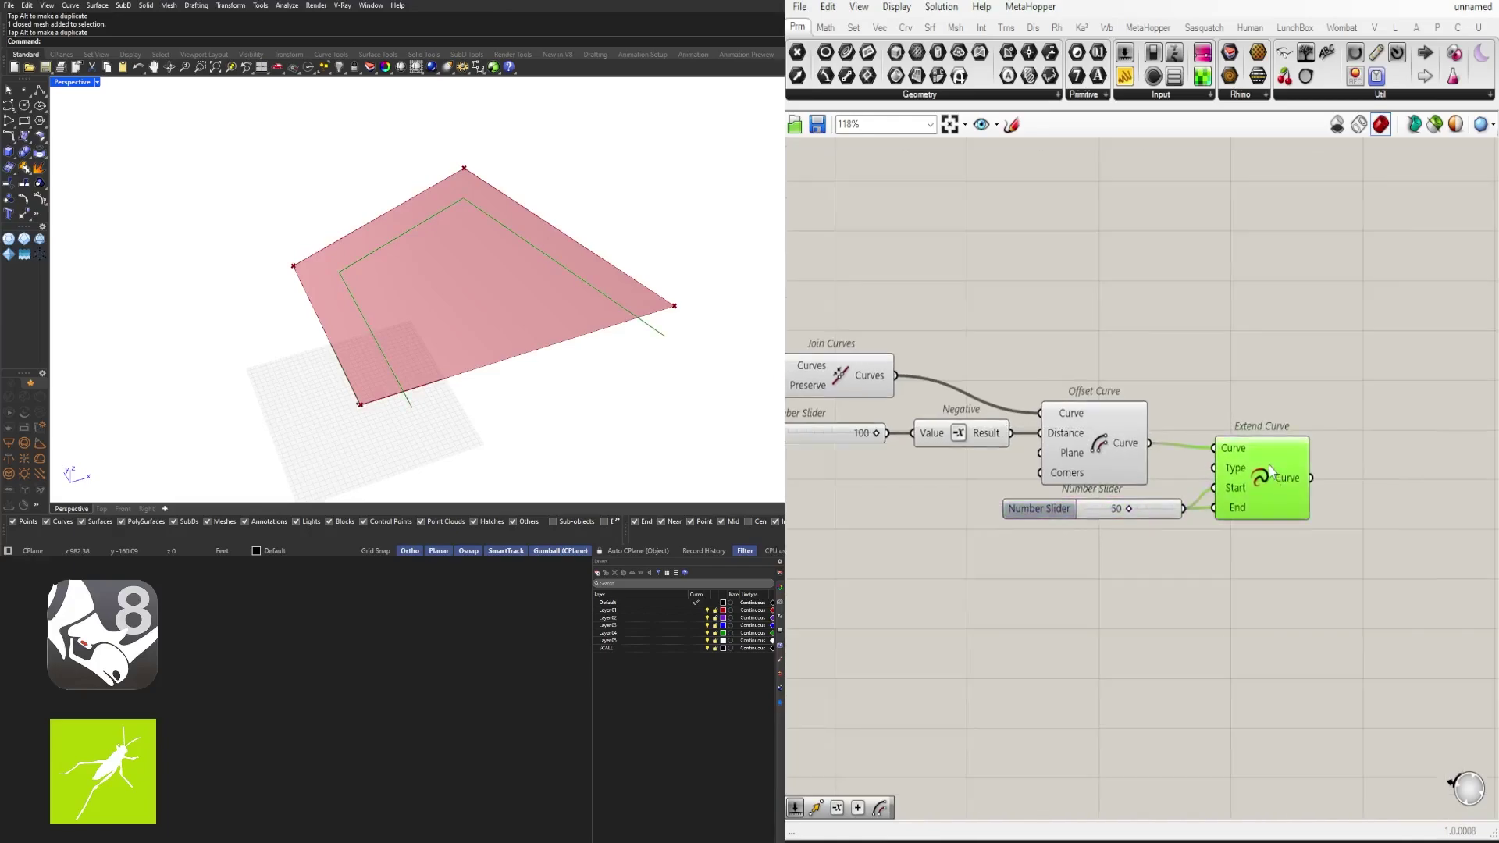
# Step: Add a Polyline Offset component and connect the extended curve to its Polylines input
pyautogui.scroll(-3, 1309, 429)
pyautogui.moveTo(1343, 450); pyautogui.dragTo(1221, 470, button='right')
pyautogui.doubleClick(1249, 477)
pyautogui.write('of')
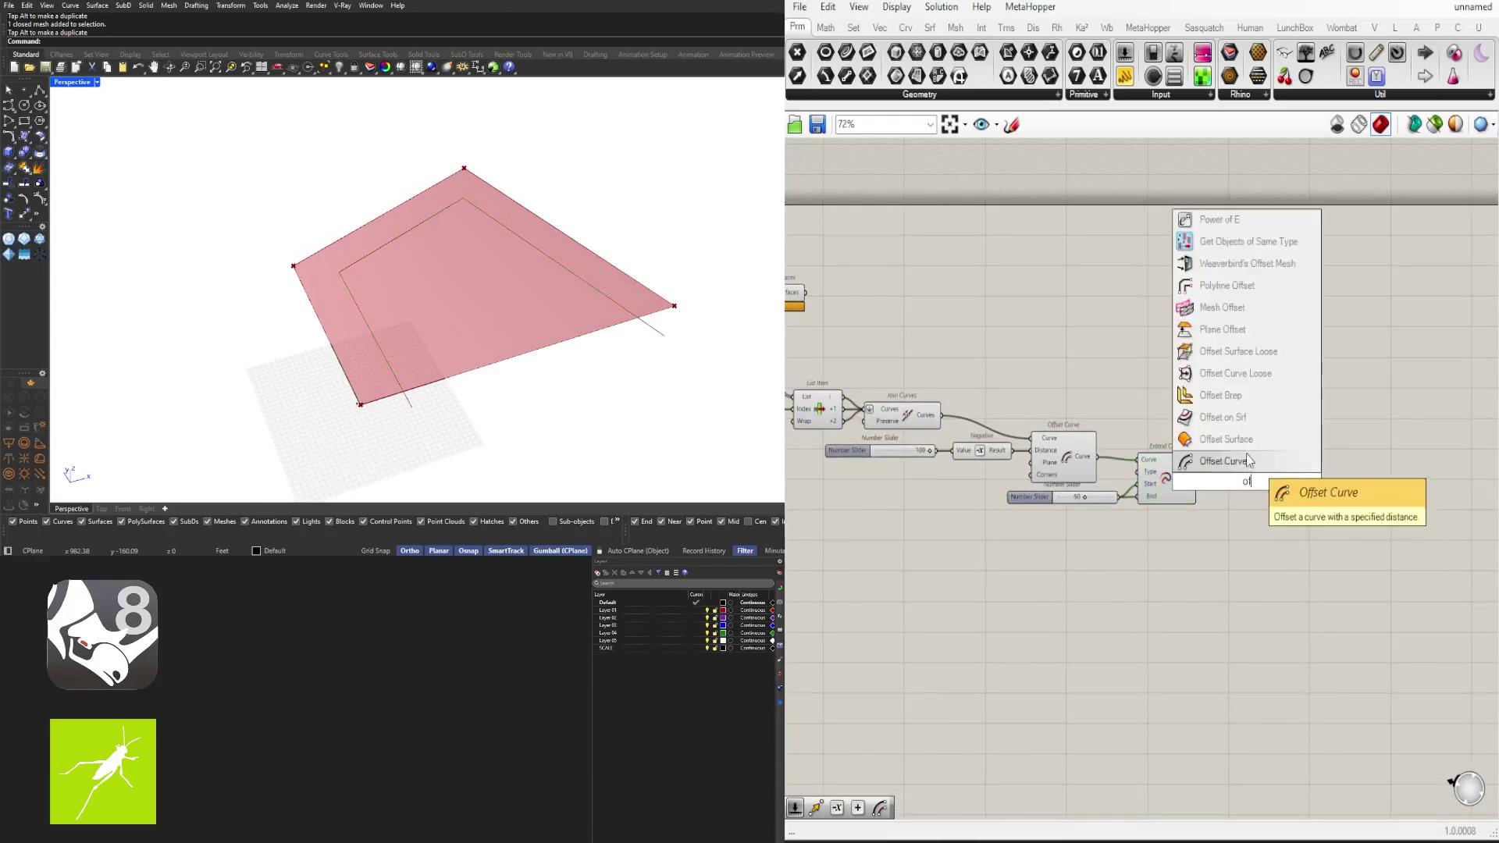
pyautogui.click(1248, 288)
pyautogui.moveTo(1194, 485); pyautogui.dragTo(1205, 445)
# Step: Add a number slider with the value 12 and connect it to the Polyline Offset's Distance input
pyautogui.doubleClick(1172, 551)
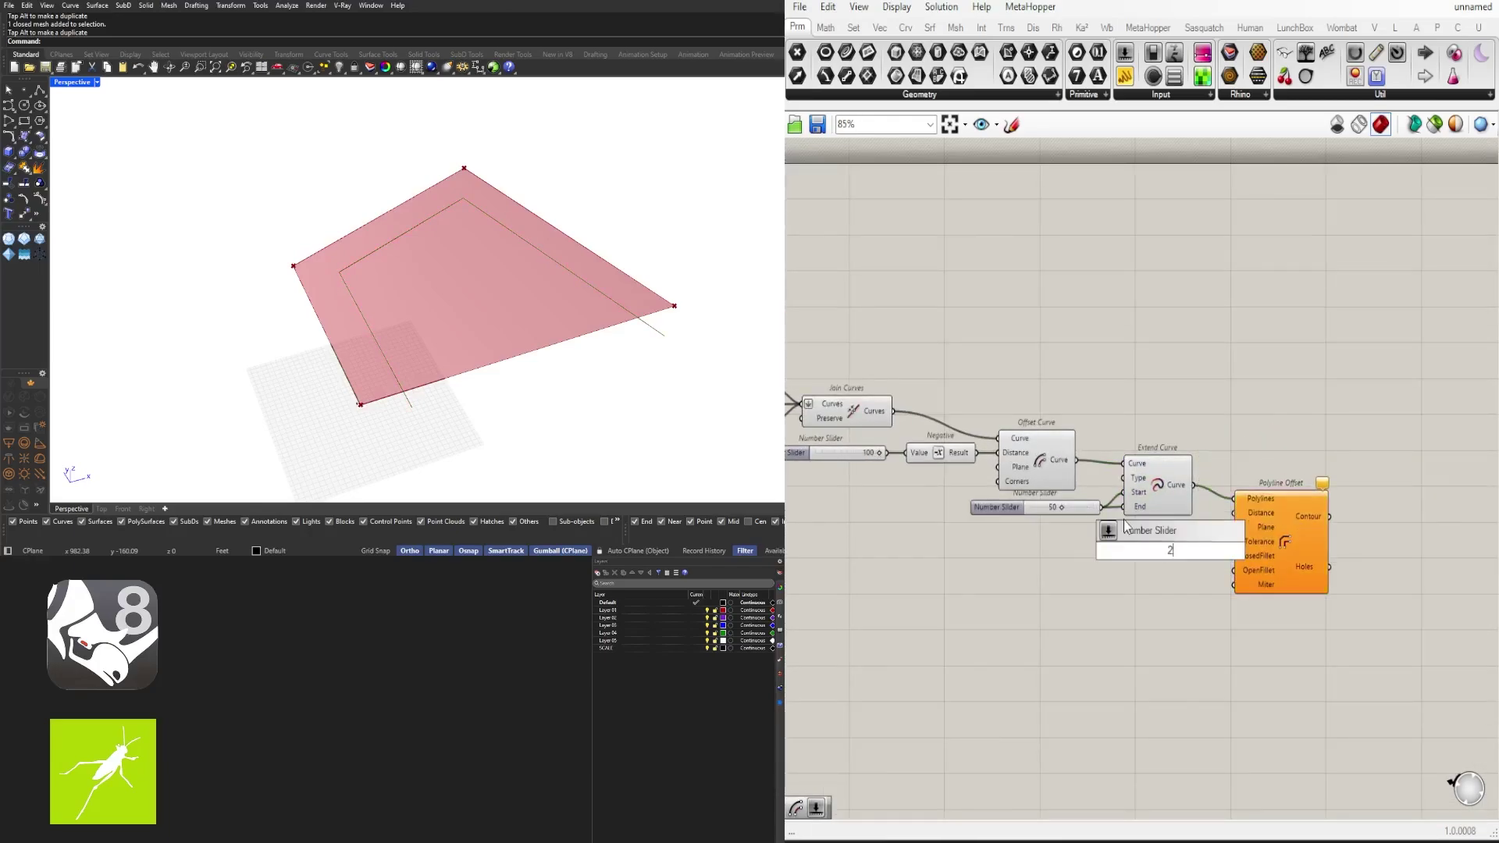
pyautogui.scroll(3, 1179, 551)
pyautogui.moveTo(1132, 549); pyautogui.dragTo(1103, 526)
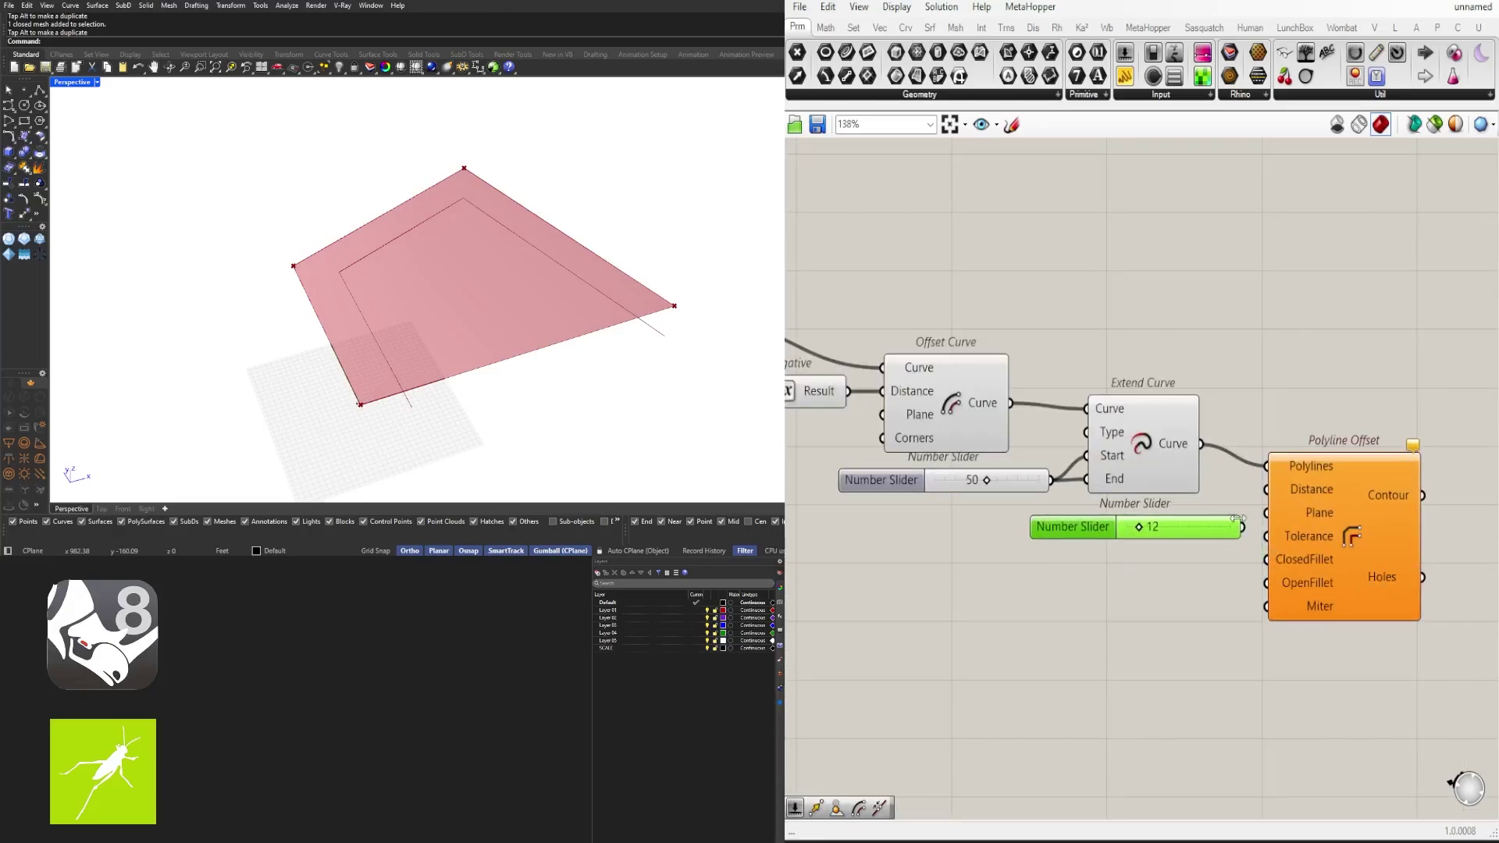
pyautogui.moveTo(1315, 535)
pyautogui.mouseDown()
pyautogui.moveTo(1350, 551)
pyautogui.moveTo(1332, 539)
pyautogui.mouseUp()
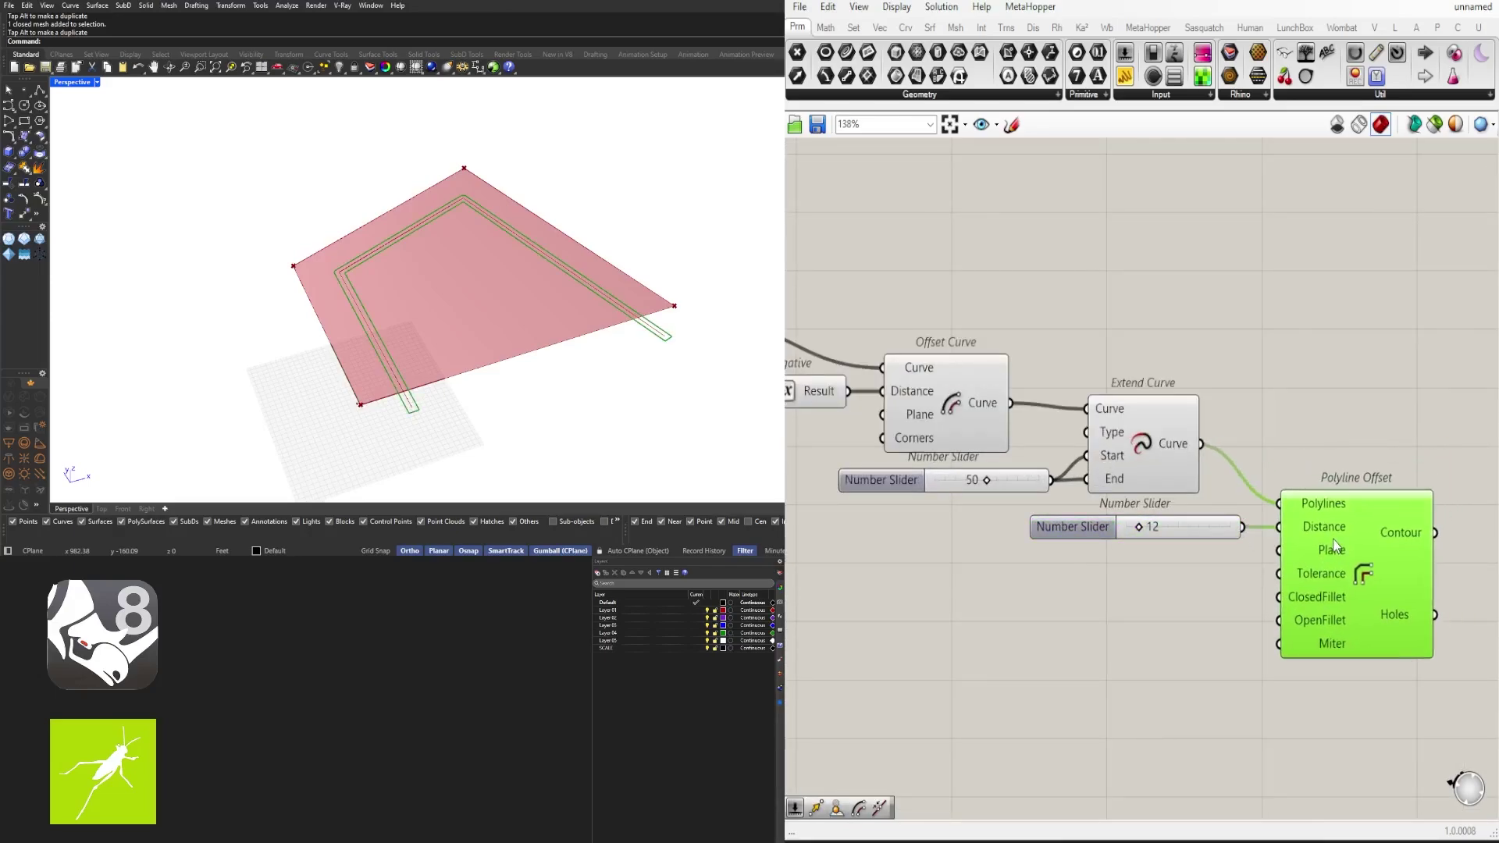
# Step: Bake the Polyline Offset result, inspect its open end in the viewport and delete the baked curve
pyautogui.middleClick(1372, 546)
pyautogui.scroll(6, 403, 414)
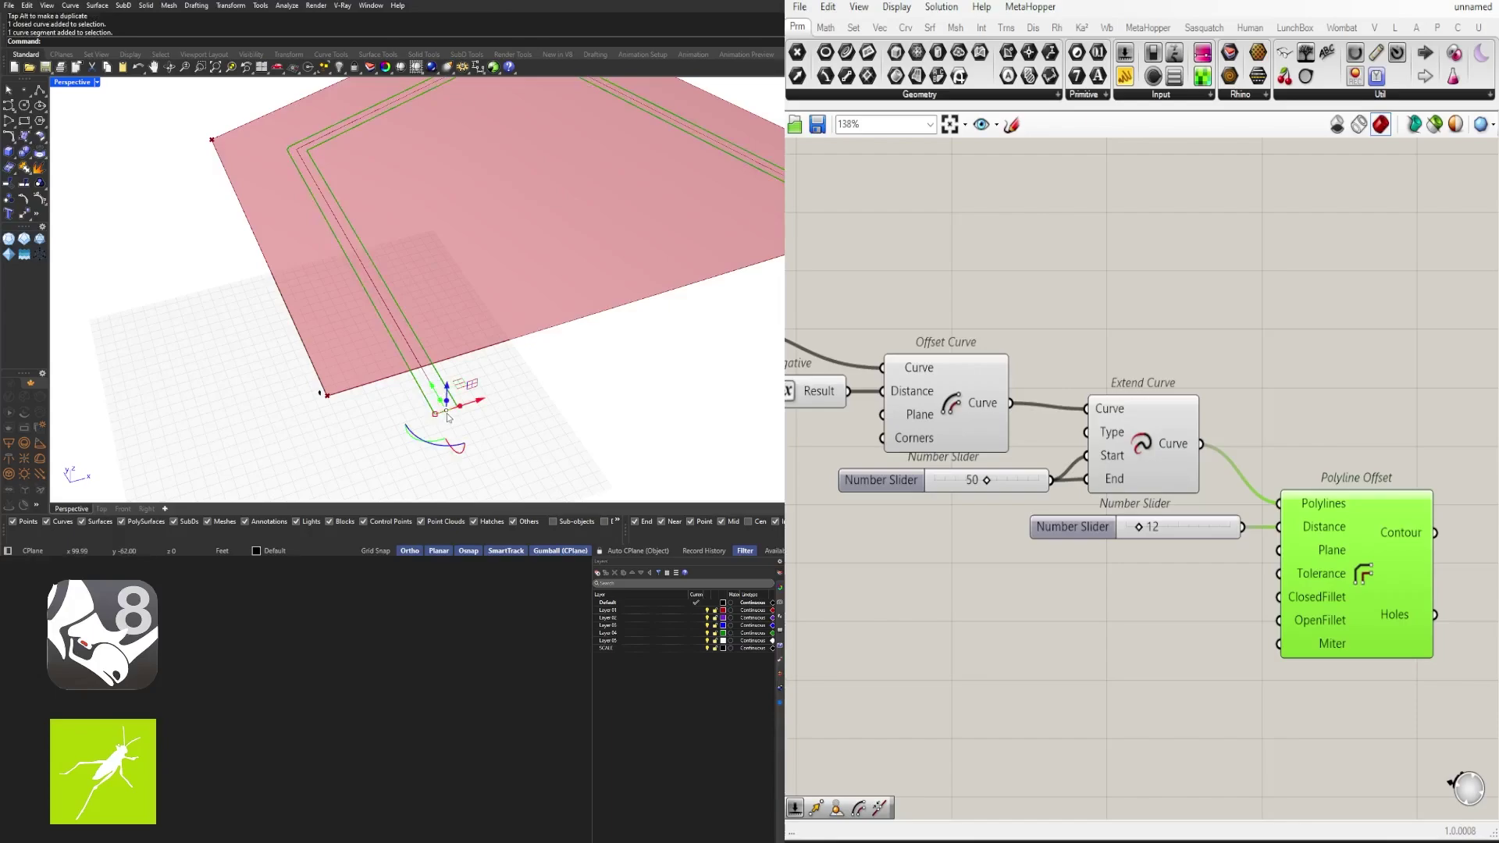
pyautogui.press('Delete')
pyautogui.scroll(-5, 592, 384)
# Step: Set the Polyline Offset's distance slider to 33
pyautogui.moveTo(591, 385); pyautogui.dragTo(629, 381, button='right')
pyautogui.moveTo(1146, 534); pyautogui.dragTo(1090, 506, button='right')
pyautogui.moveTo(957, 334); pyautogui.dragTo(1074, 351, button='right')
pyautogui.scroll(4, 1198, 523)
pyautogui.moveTo(1202, 509); pyautogui.dragTo(1252, 507)
pyautogui.scroll(8, 406, 252)
pyautogui.scroll(-6, 396, 255)
pyautogui.scroll(-3, 1014, 504)
pyautogui.moveTo(1296, 551); pyautogui.dragTo(1077, 497, button='right')
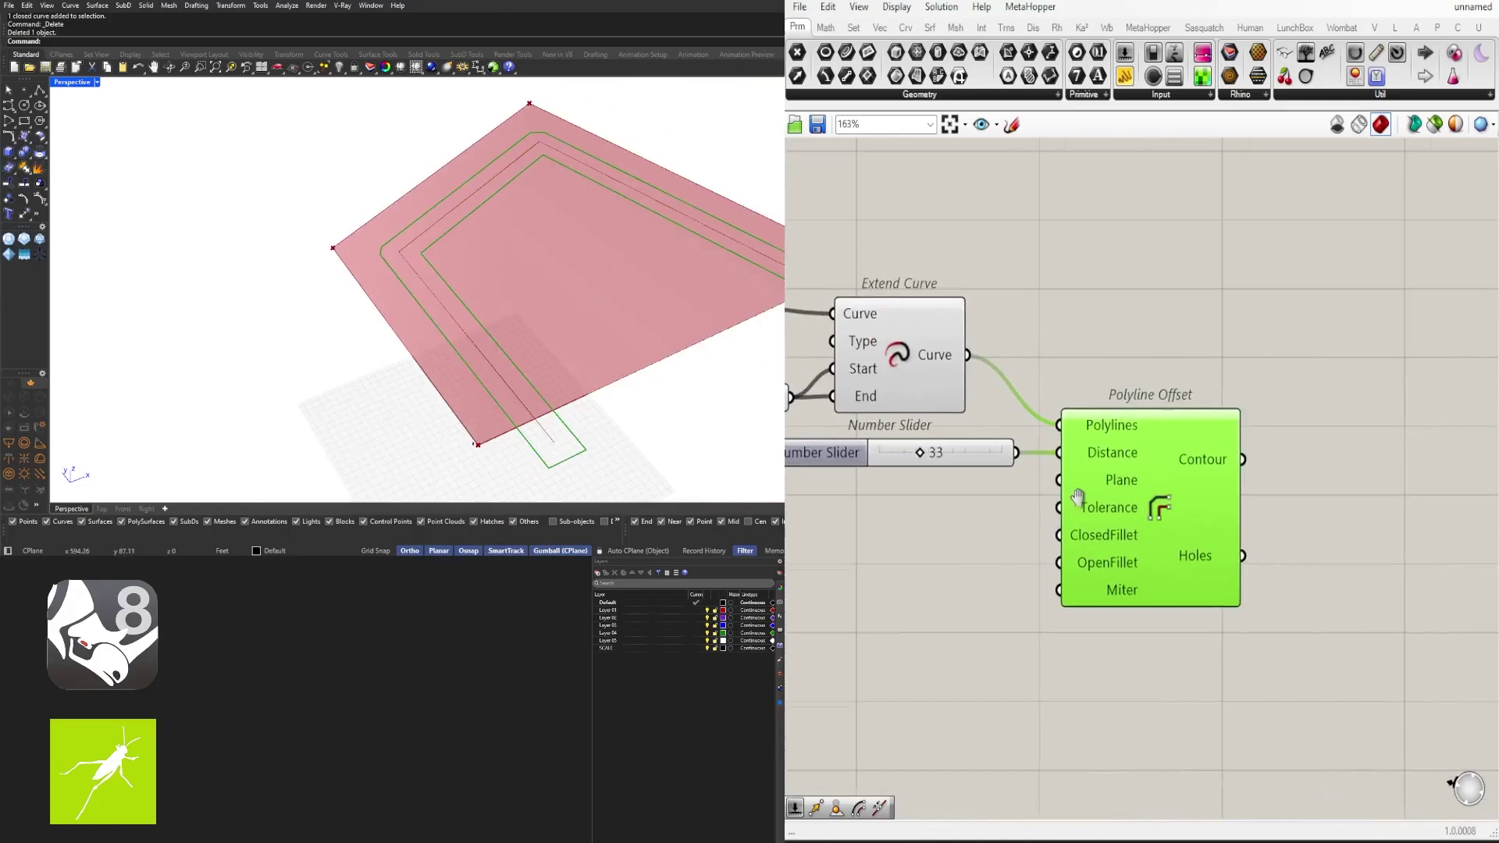
# Step: Set the Polyline Offset's OpenFillet to Butt and its ClosedFillet to Miter
pyautogui.rightClick(1107, 575)
pyautogui.rightClick(1086, 535)
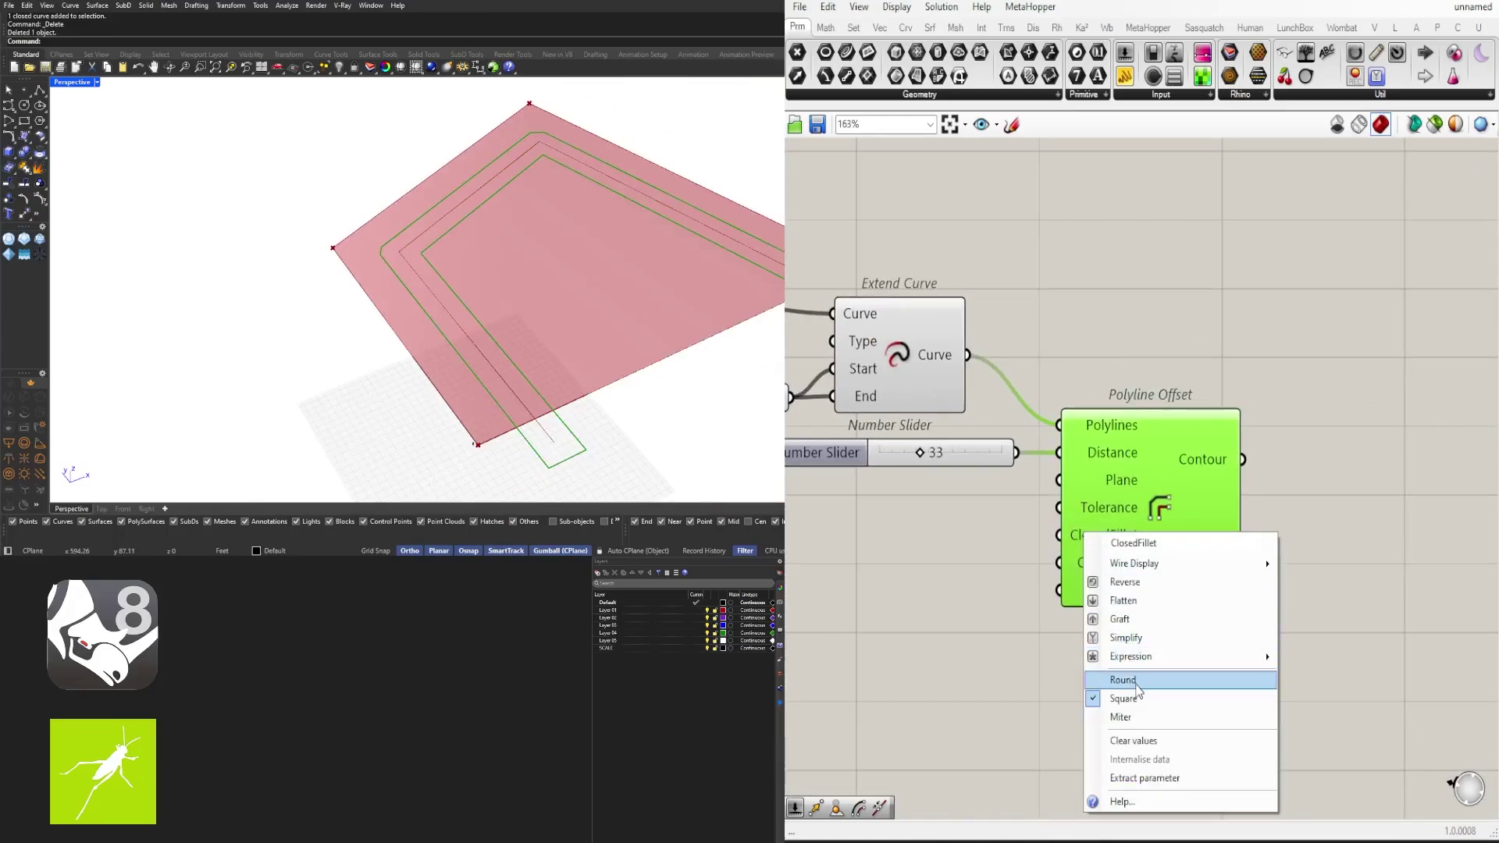
pyautogui.click(1135, 680)
pyautogui.rightClick(1113, 563)
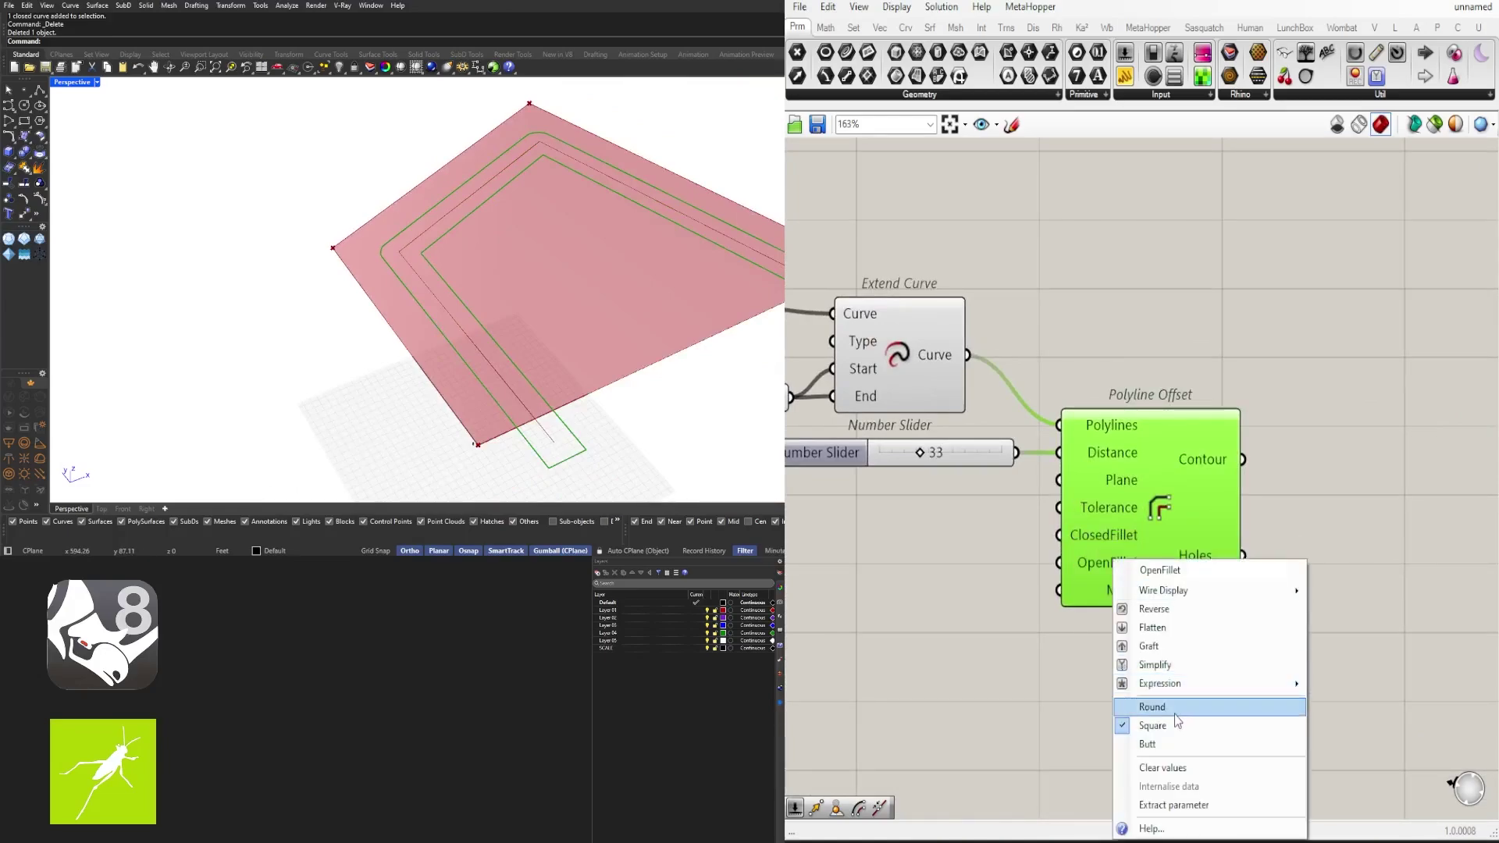
pyautogui.click(1174, 709)
pyautogui.rightClick(1105, 529)
pyautogui.click(1149, 713)
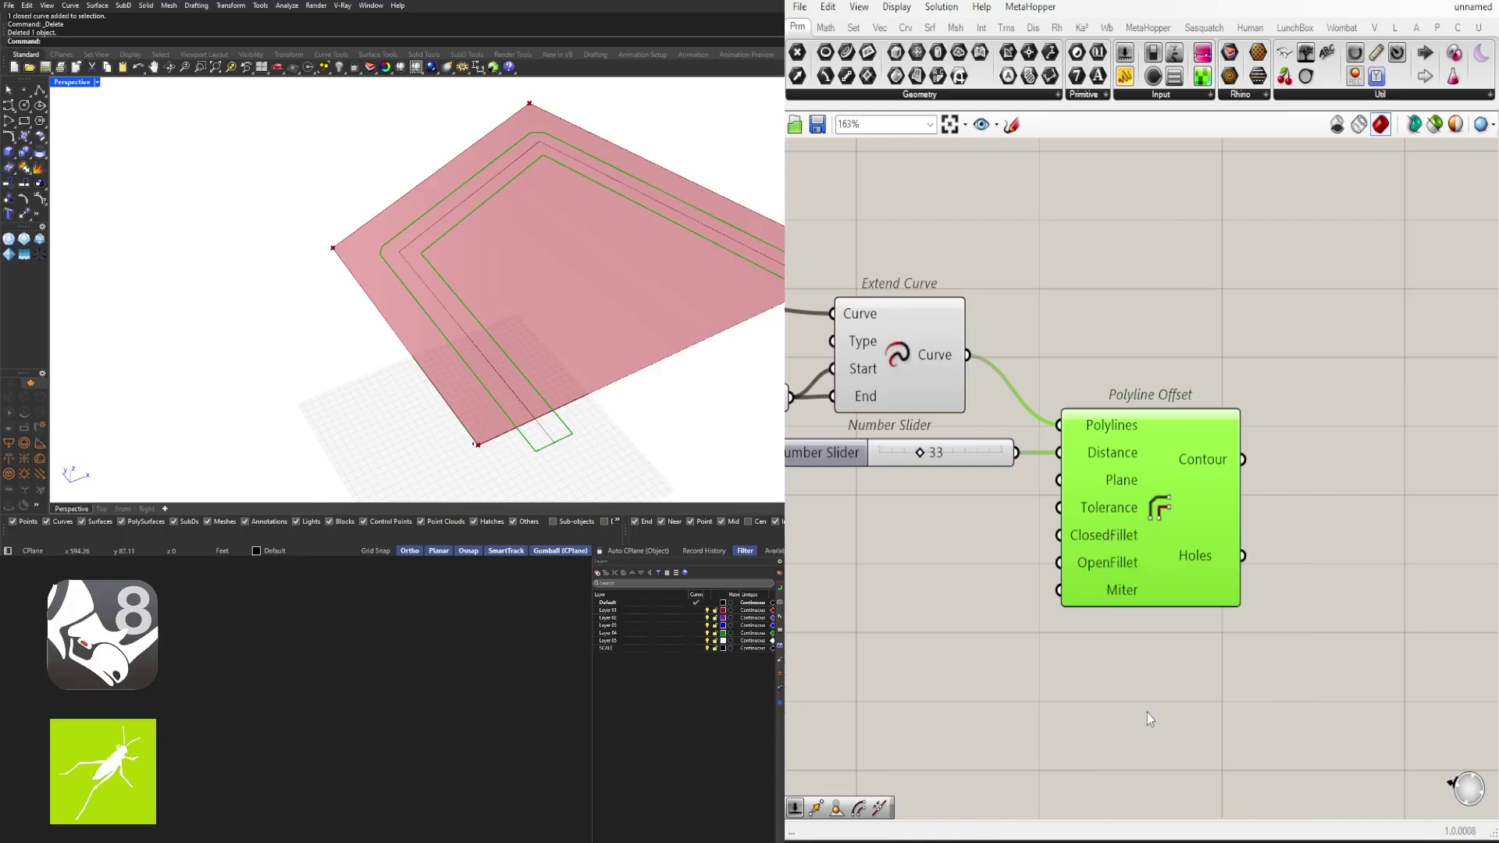
pyautogui.rightClick(1092, 539)
pyautogui.click(1141, 719)
pyautogui.moveTo(502, 322); pyautogui.dragTo(560, 276, button='right')
pyautogui.click(998, 545)
# Step: Move the Polyline Offset's 33 distance slider beneath the 100 slider that feeds the Negative component
pyautogui.scroll(-2, 991, 544)
pyautogui.moveTo(823, 524); pyautogui.dragTo(1130, 499, button='right')
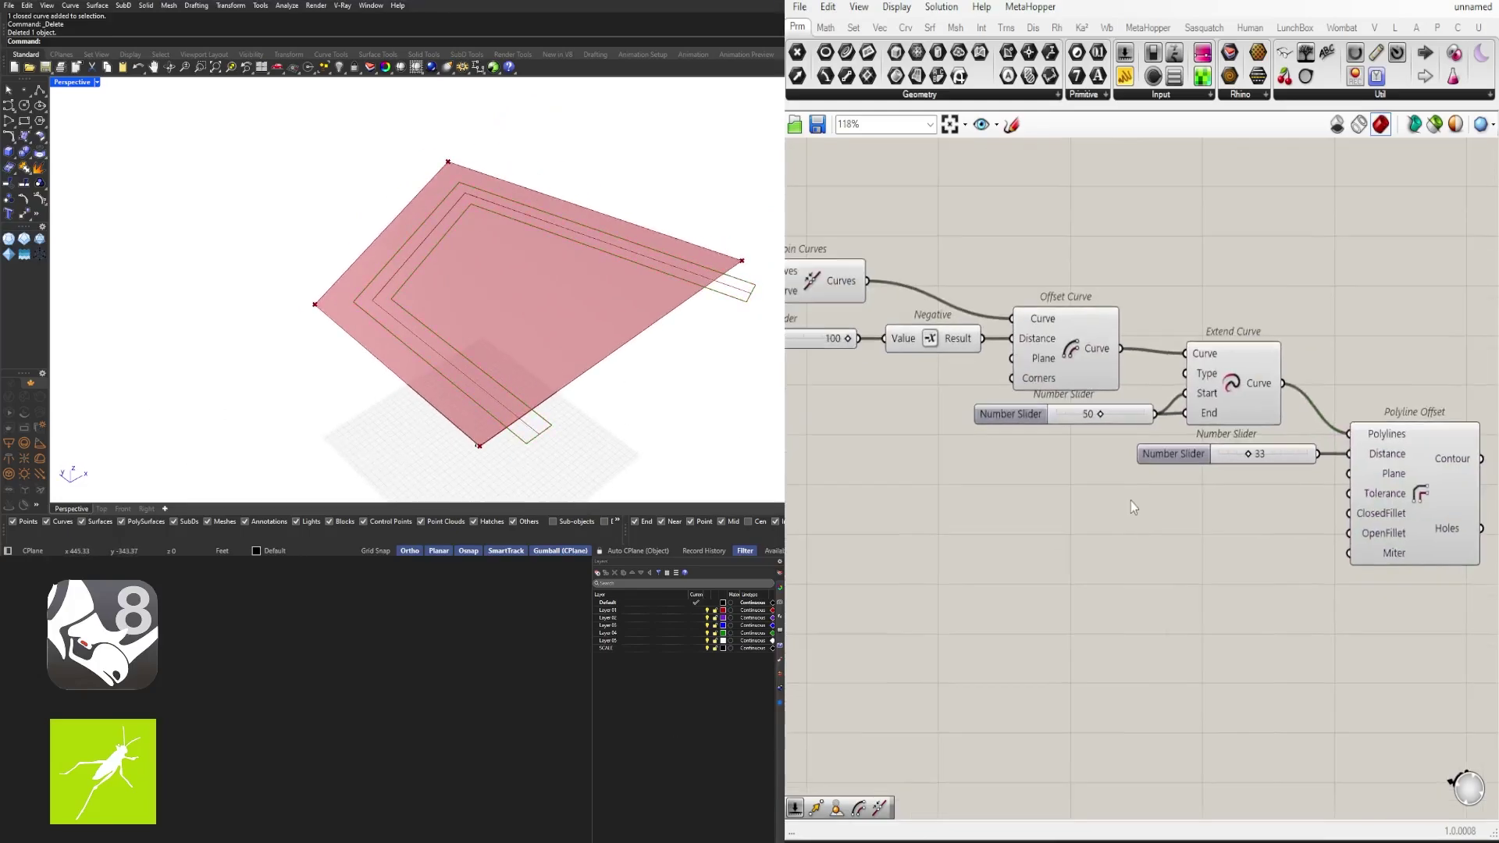
pyautogui.moveTo(1038, 539); pyautogui.dragTo(849, 493)
pyautogui.moveTo(1042, 414); pyautogui.dragTo(906, 413)
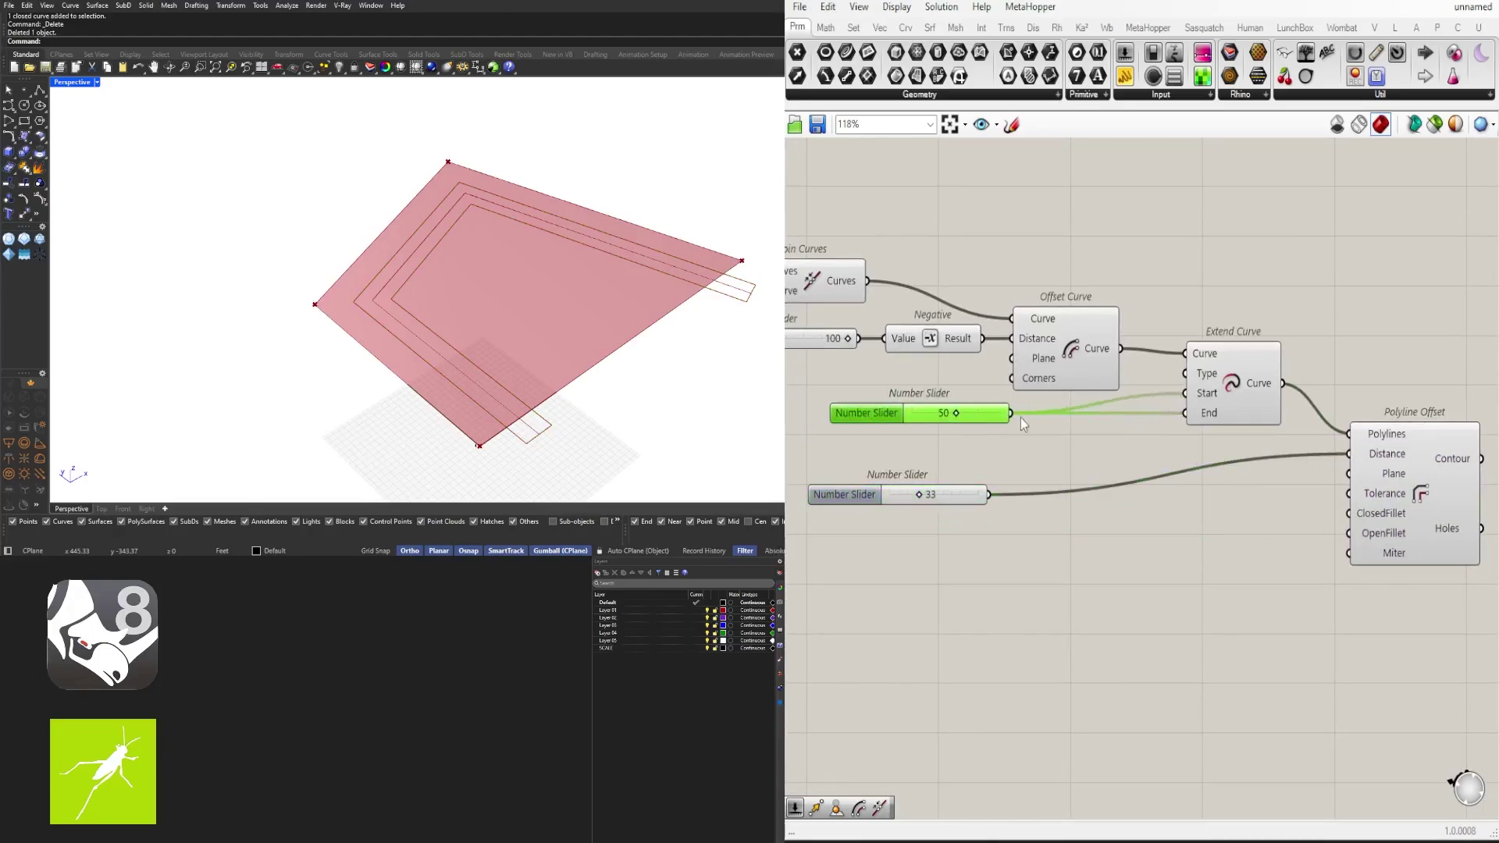
pyautogui.doubleClick(1050, 413)
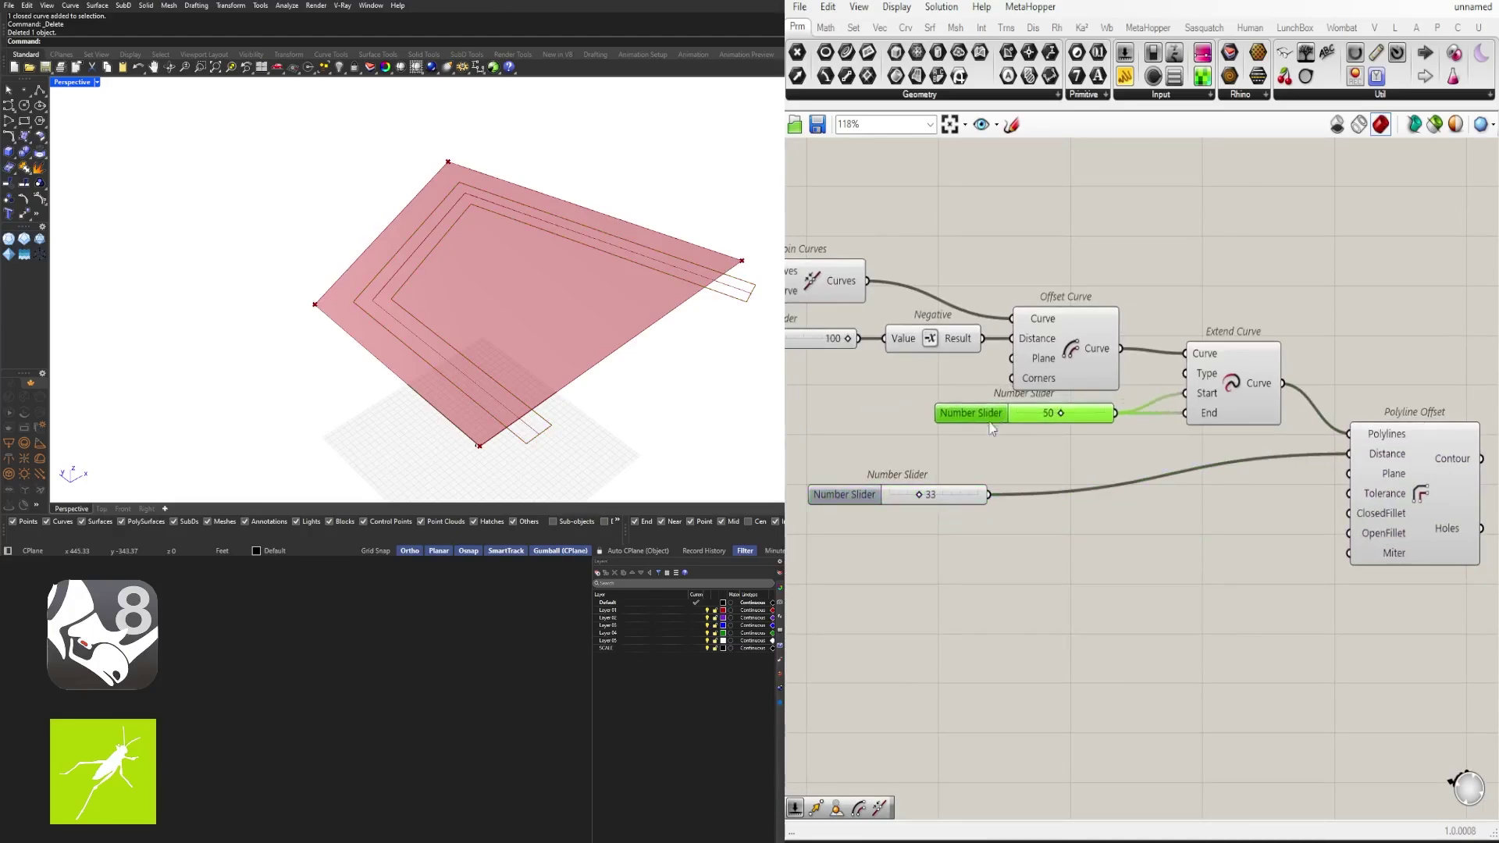
pyautogui.moveTo(928, 456); pyautogui.dragTo(1169, 458, button='right')
pyautogui.moveTo(1093, 498); pyautogui.dragTo(902, 475)
# Step: Add an Addition component summing the 100 and 33 sliders, feed its result into Negative, and align the two sliders
pyautogui.doubleClick(1061, 424)
pyautogui.write('+')
pyautogui.press('Return')
pyautogui.moveTo(1003, 409); pyautogui.dragTo(1048, 403, button='right')
pyautogui.moveTo(1102, 425); pyautogui.dragTo(1134, 406)
pyautogui.moveTo(1050, 468); pyautogui.dragTo(1003, 448)
pyautogui.click(1002, 400)
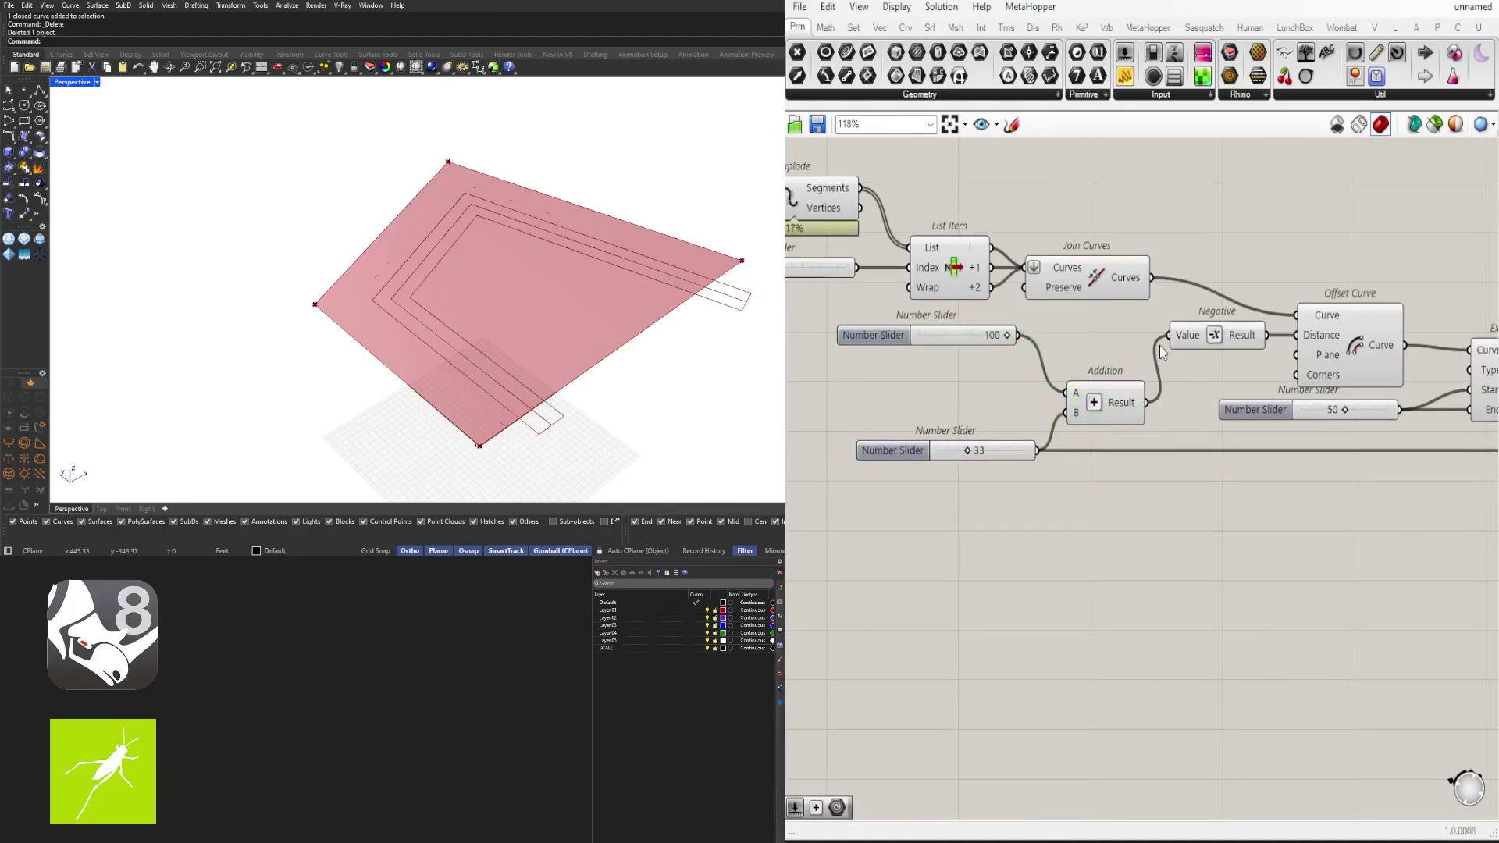
pyautogui.moveTo(912, 397); pyautogui.dragTo(916, 397)
pyautogui.click(949, 422)
# Step: Set the slider on the Addition's A input to 50 and the slider on its B input to 40
pyautogui.scroll(-2, 949, 422)
pyautogui.moveTo(1389, 457); pyautogui.dragTo(1285, 472, button='right')
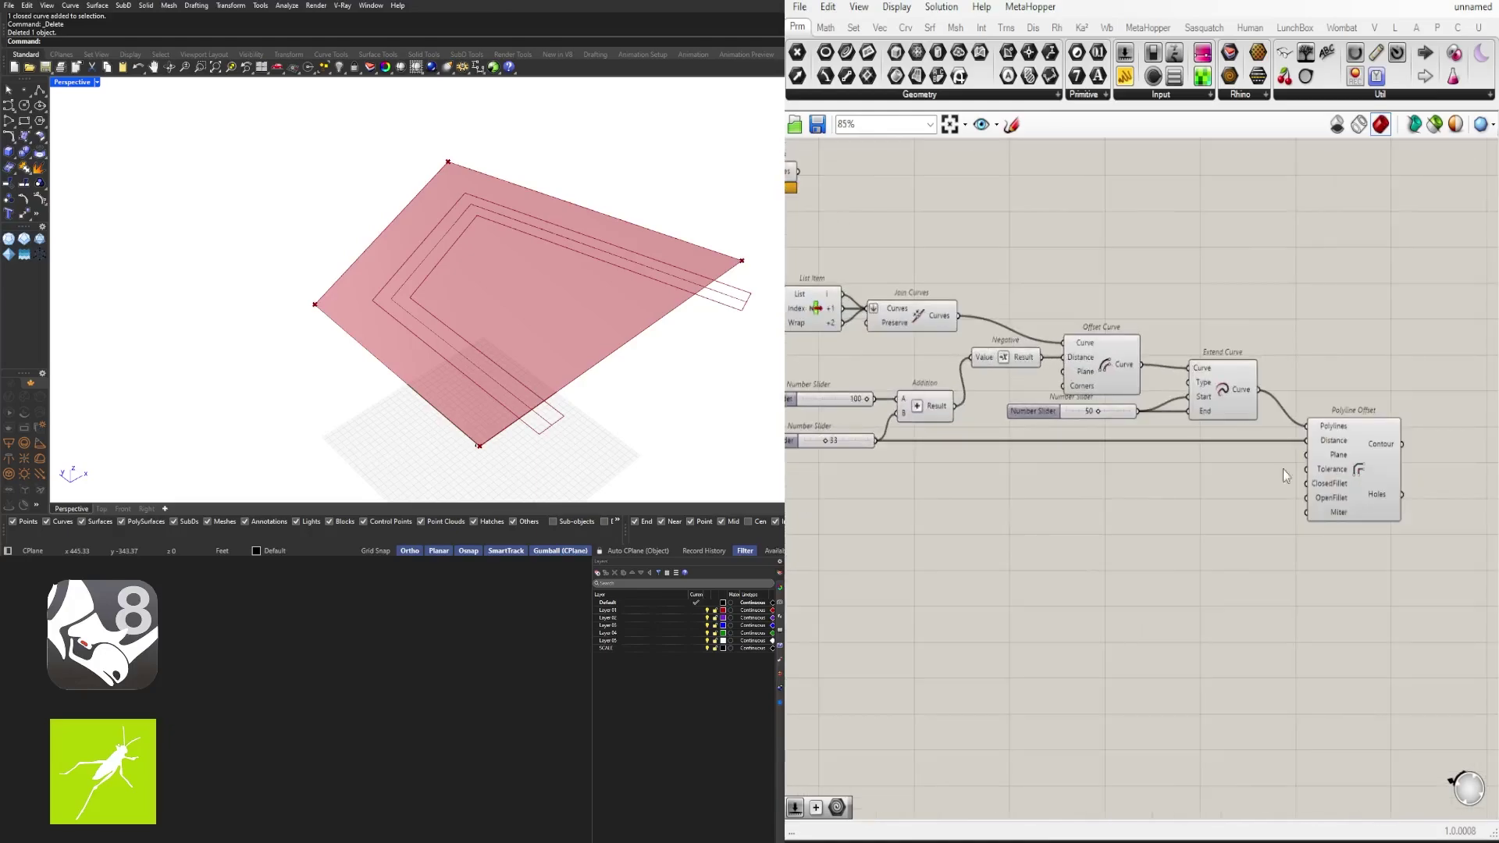
pyautogui.moveTo(1047, 517); pyautogui.dragTo(1042, 515)
pyautogui.moveTo(988, 370); pyautogui.dragTo(1119, 351, button='right')
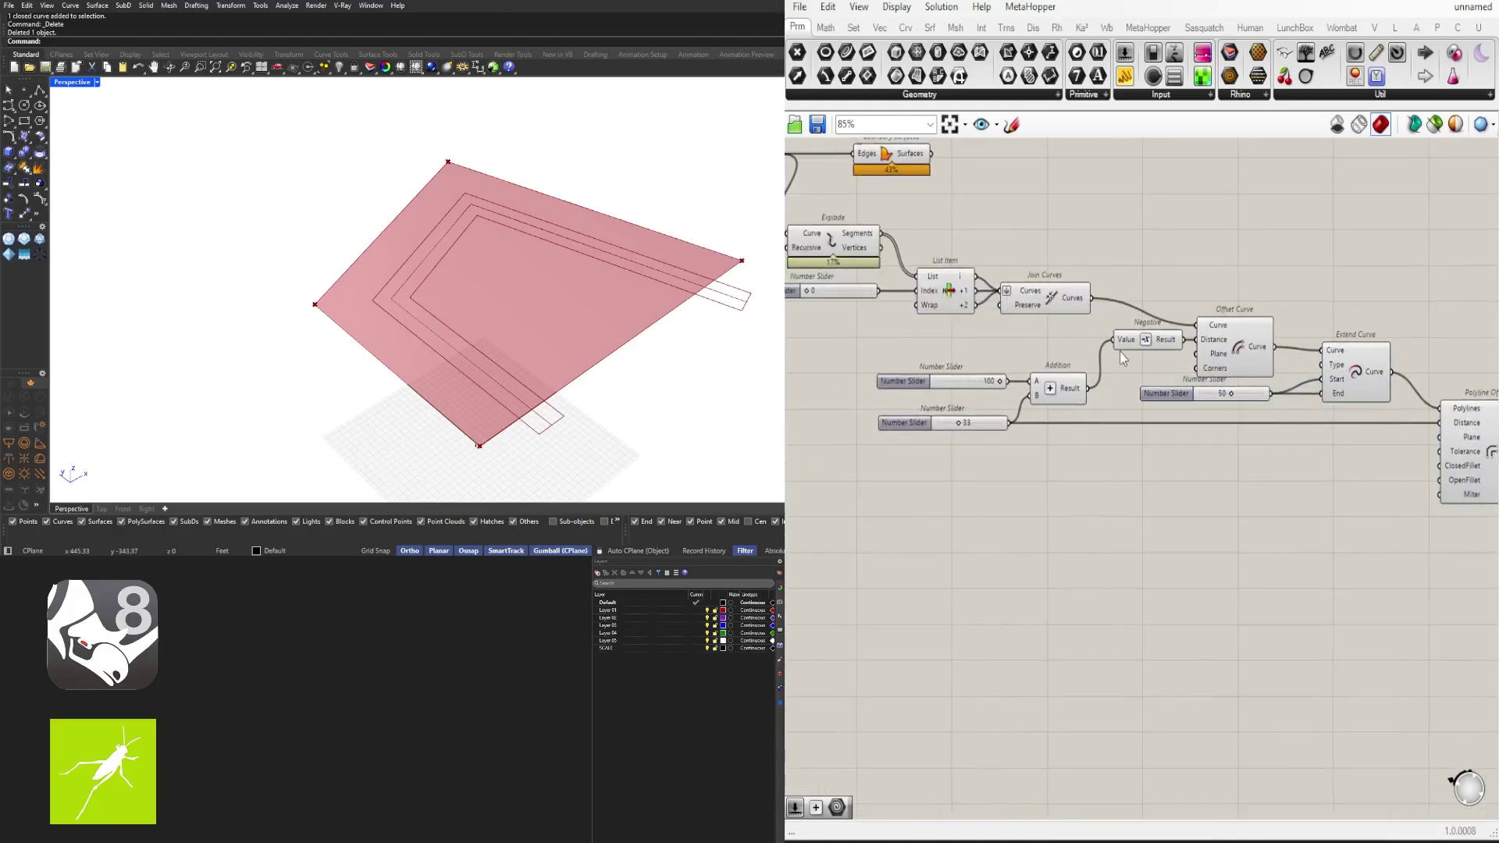
pyautogui.moveTo(1327, 445); pyautogui.dragTo(1099, 419, button='right')
pyautogui.click(1258, 423)
pyautogui.moveTo(921, 429); pyautogui.dragTo(1190, 444, button='right')
pyautogui.scroll(7, 999, 412)
pyautogui.moveTo(998, 407)
pyautogui.mouseDown()
pyautogui.moveTo(948, 405)
pyautogui.moveTo(1044, 403)
pyautogui.moveTo(979, 403)
pyautogui.mouseUp()
pyautogui.moveTo(1049, 305); pyautogui.dragTo(1249, 370, button='right')
pyautogui.doubleClick(1280, 328)
pyautogui.write('50')
pyautogui.press('Return')
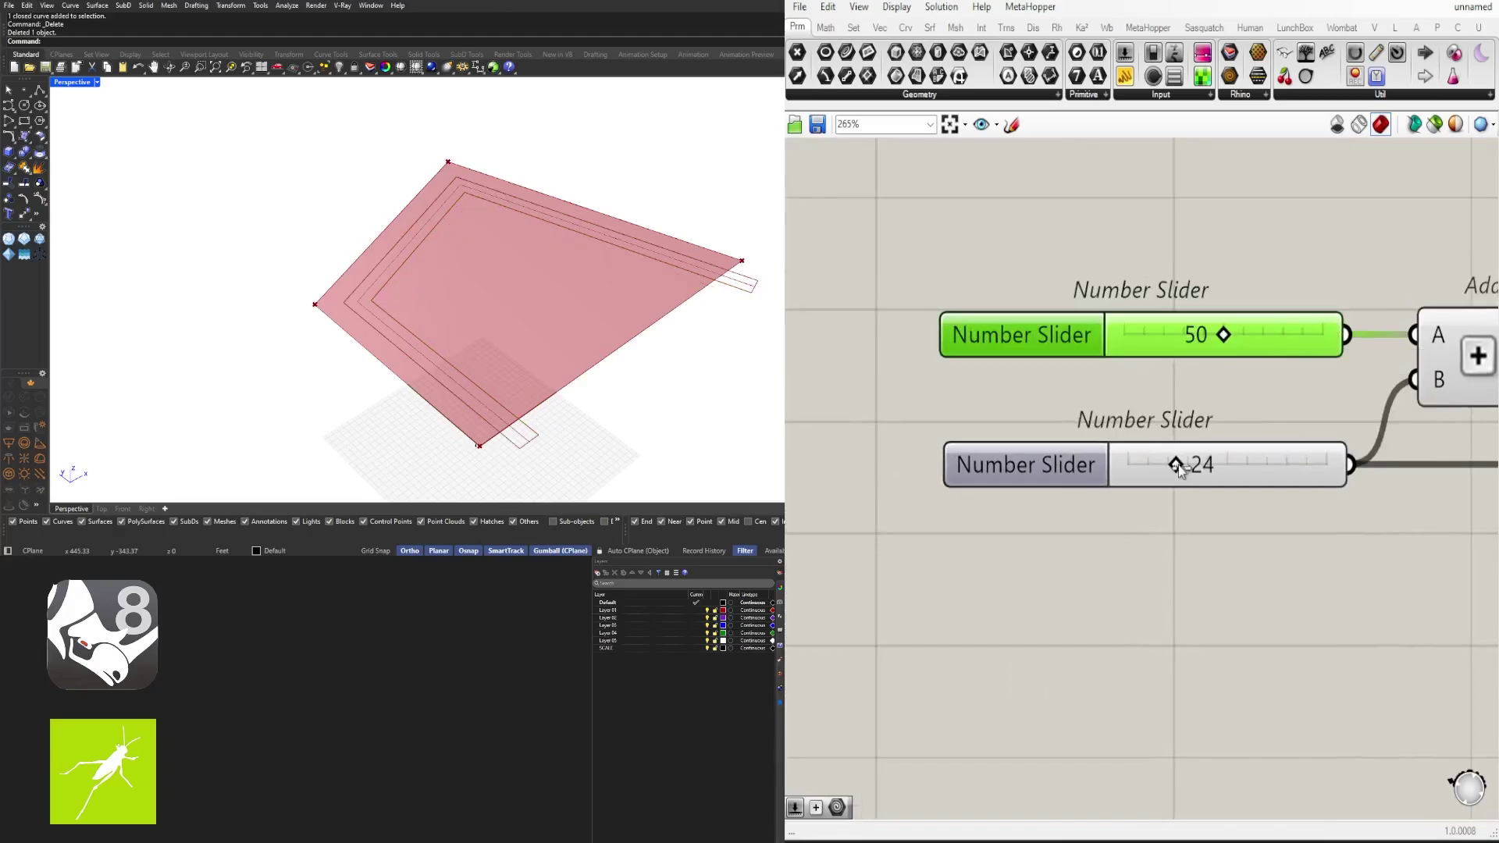
pyautogui.doubleClick(1203, 338)
pyautogui.click(1202, 391)
# Step: Move the Polyline Offset component farther away from Extend Curve to make room between them
pyautogui.scroll(-8, 1010, 342)
pyautogui.moveTo(1276, 336); pyautogui.dragTo(1111, 310, button='right')
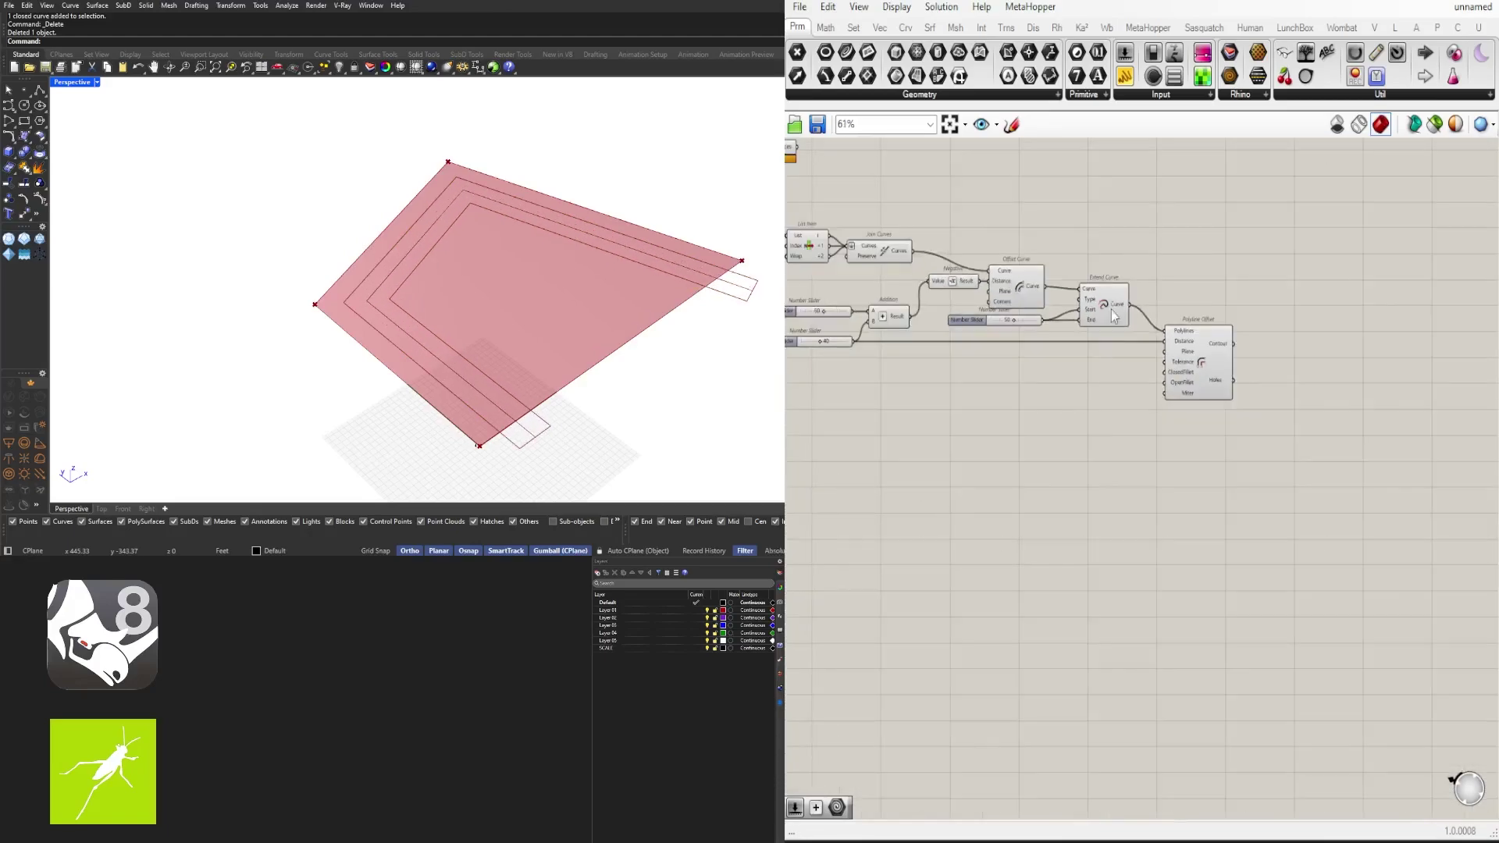
pyautogui.click(1111, 311)
pyautogui.scroll(2, 1077, 310)
pyautogui.moveTo(1230, 374); pyautogui.dragTo(1323, 376)
pyautogui.moveTo(1274, 368); pyautogui.dragTo(1288, 451, button='right')
pyautogui.moveTo(1174, 427); pyautogui.dragTo(1093, 406, button='right')
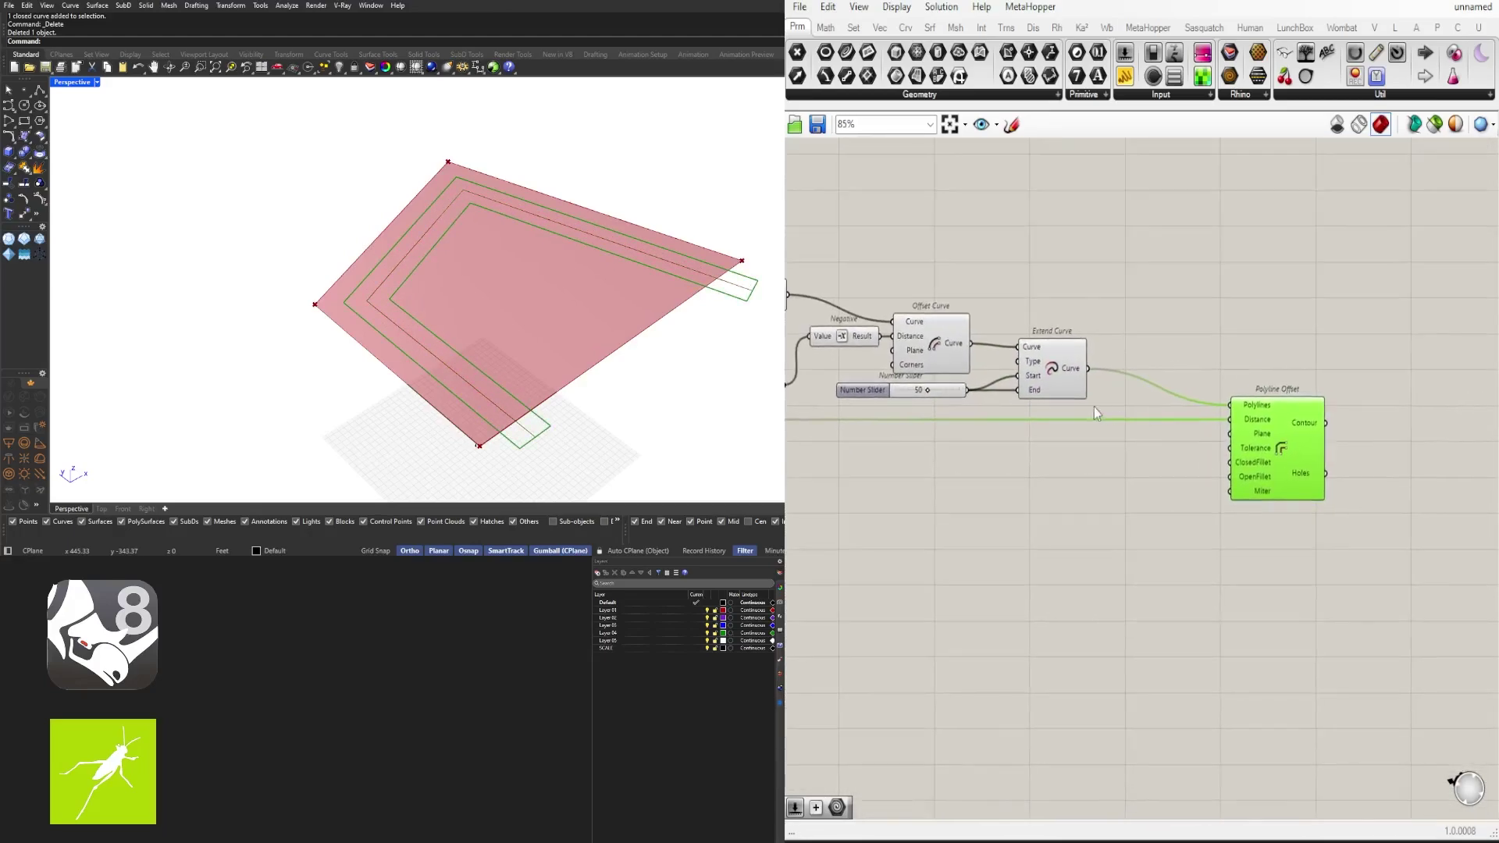
# Step: Duplicate the Polyline Offset below the original, with a copy of the 40 slider driving the duplicate's Distance input
pyautogui.scroll(1, 1050, 361)
pyautogui.click(1047, 342)
pyautogui.scroll(2, 1255, 351)
pyautogui.scroll(-5, 1240, 359)
pyautogui.keyDown('alt'); pyautogui.moveTo(1266, 402); pyautogui.dragTo(1266, 442); pyautogui.keyUp('alt')
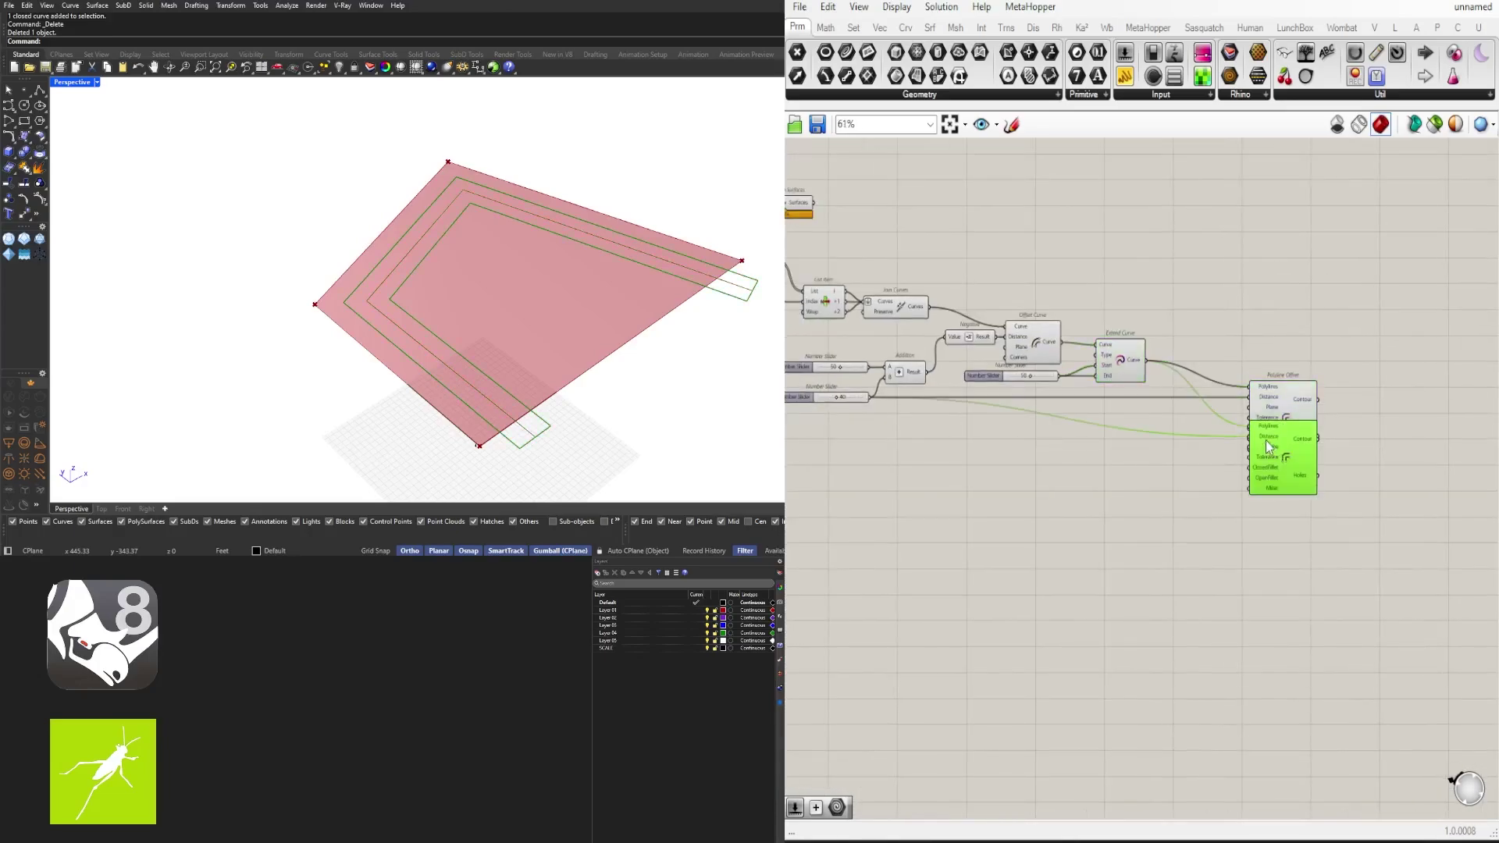
pyautogui.keyDown('shift'); pyautogui.click(817, 398); pyautogui.keyUp('shift')
pyautogui.keyDown('alt'); pyautogui.moveTo(817, 397); pyautogui.dragTo(1155, 479); pyautogui.keyUp('alt')
pyautogui.click(1008, 543)
pyautogui.click(1206, 494)
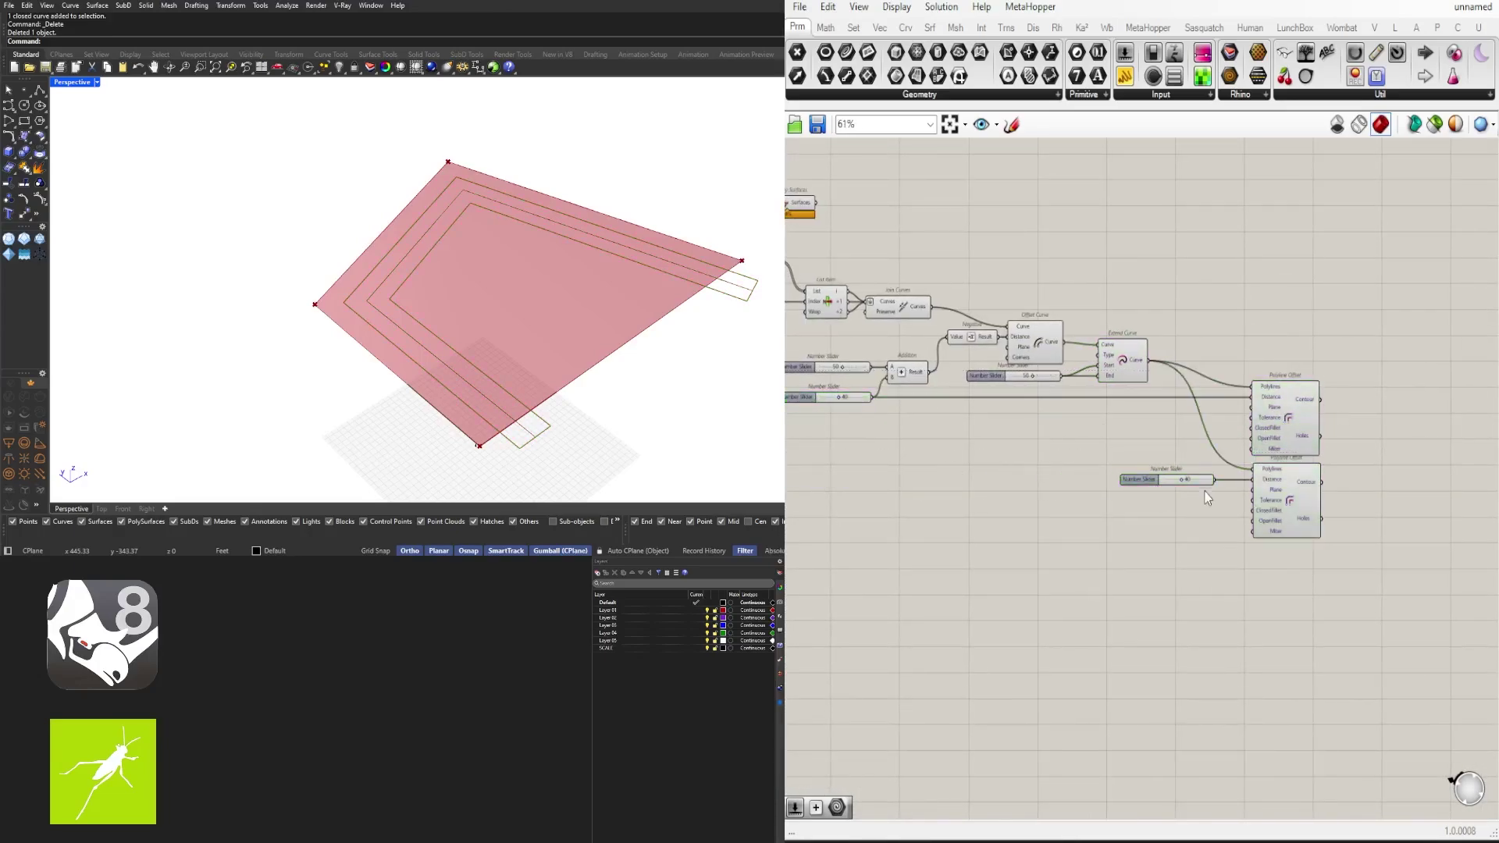
# Step: Set the duplicated Polyline Offset's distance slider to 4
pyautogui.scroll(6, 1197, 489)
pyautogui.doubleClick(1177, 453)
pyautogui.write('4')
pyautogui.press('Return')
# Step: Turn off the preview of Extend Curve and check the duplicated Polyline Offset's curves in the viewport
pyautogui.scroll(-4, 1029, 335)
pyautogui.middleClick(1087, 357)
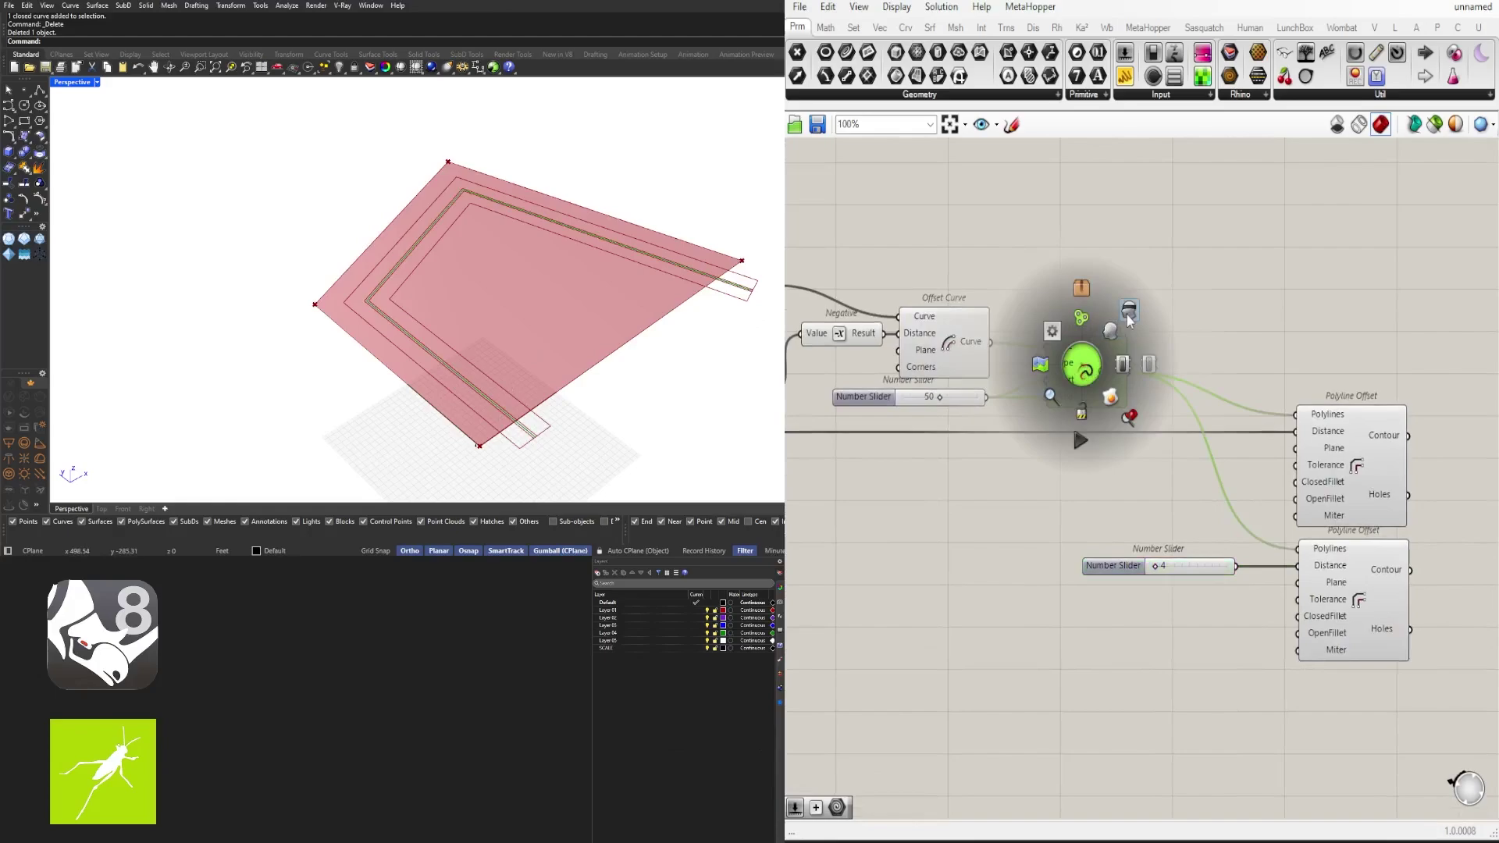
pyautogui.scroll(1, 384, 305)
pyautogui.scroll(2, 384, 305)
pyautogui.scroll(-2, 1132, 395)
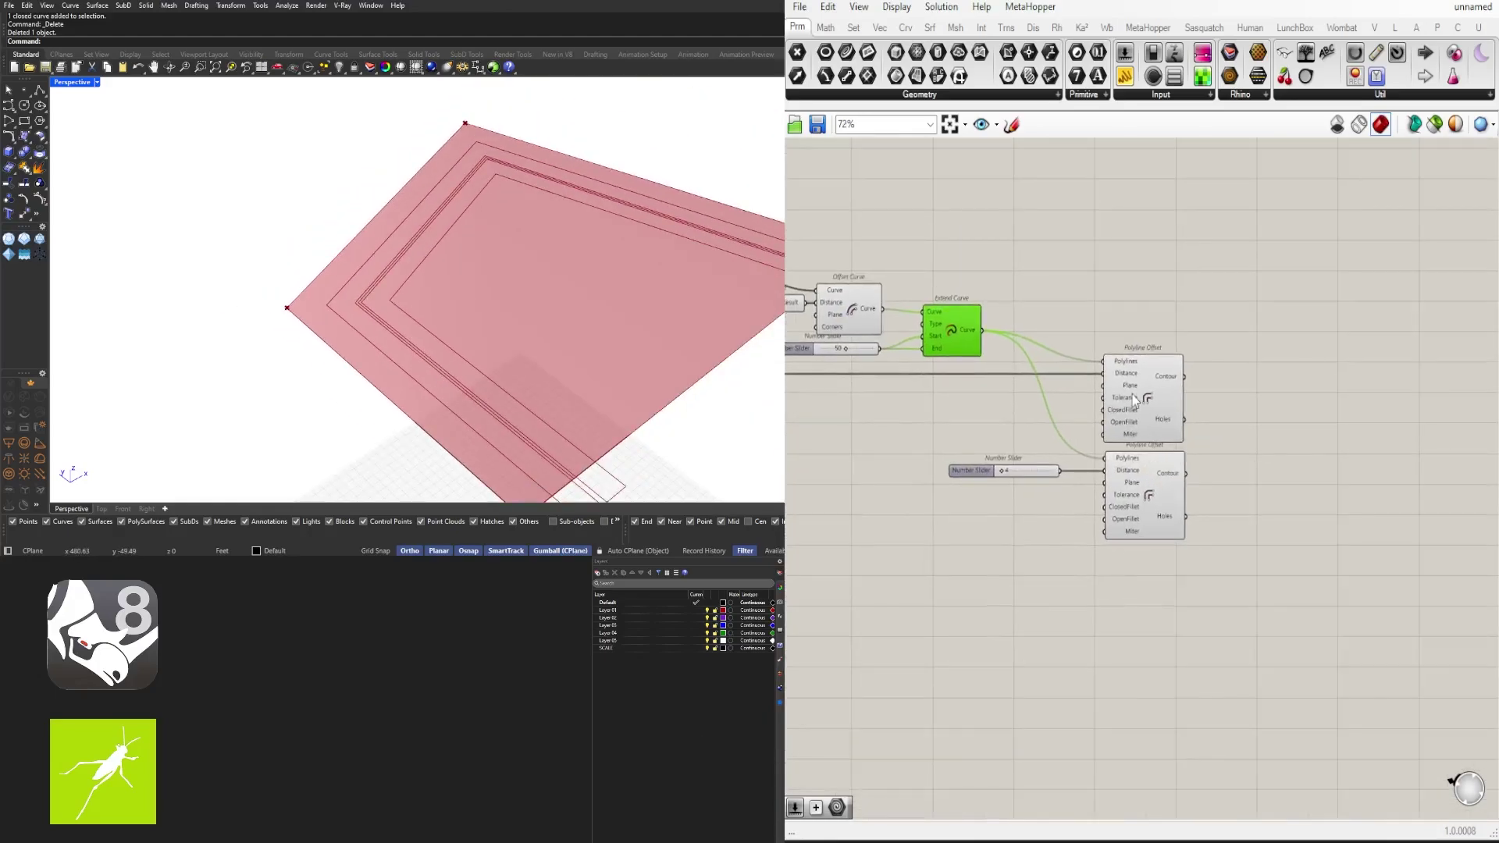
pyautogui.click(1153, 506)
pyautogui.moveTo(581, 353); pyautogui.dragTo(522, 343, button='right')
pyautogui.scroll(-2, 1014, 593)
pyautogui.moveTo(1014, 593); pyautogui.dragTo(1140, 547, button='right')
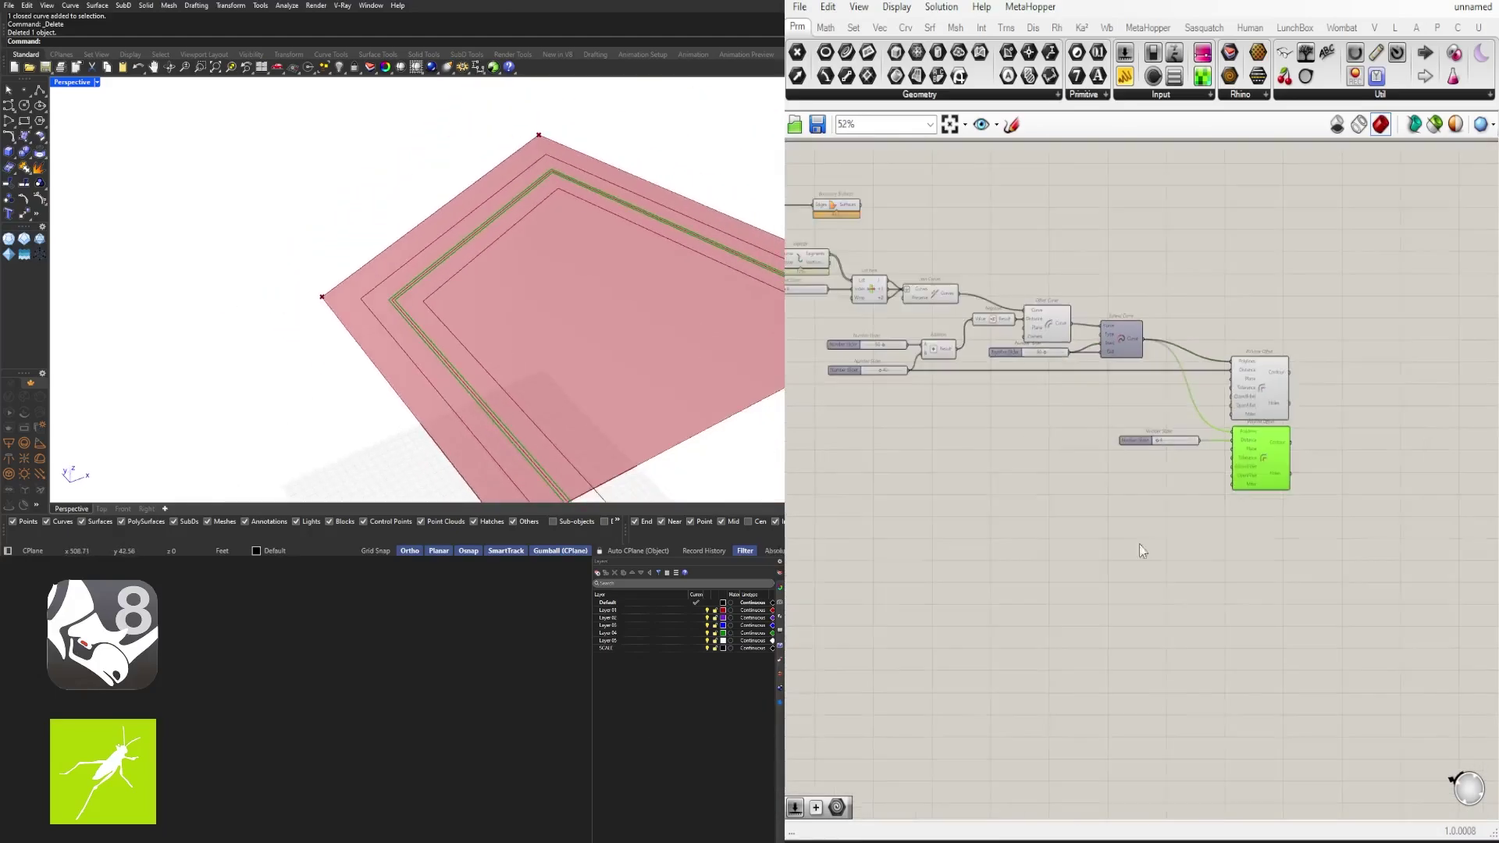
pyautogui.click(1140, 545)
# Step: Add an Addition component near the second Polyline Offset's distance slider and set that slider to 10
pyautogui.scroll(10, 1152, 440)
pyautogui.moveTo(1166, 430); pyautogui.dragTo(1078, 422)
pyautogui.scroll(-8, 1176, 435)
pyautogui.doubleClick(1126, 367)
pyautogui.press('Escape')
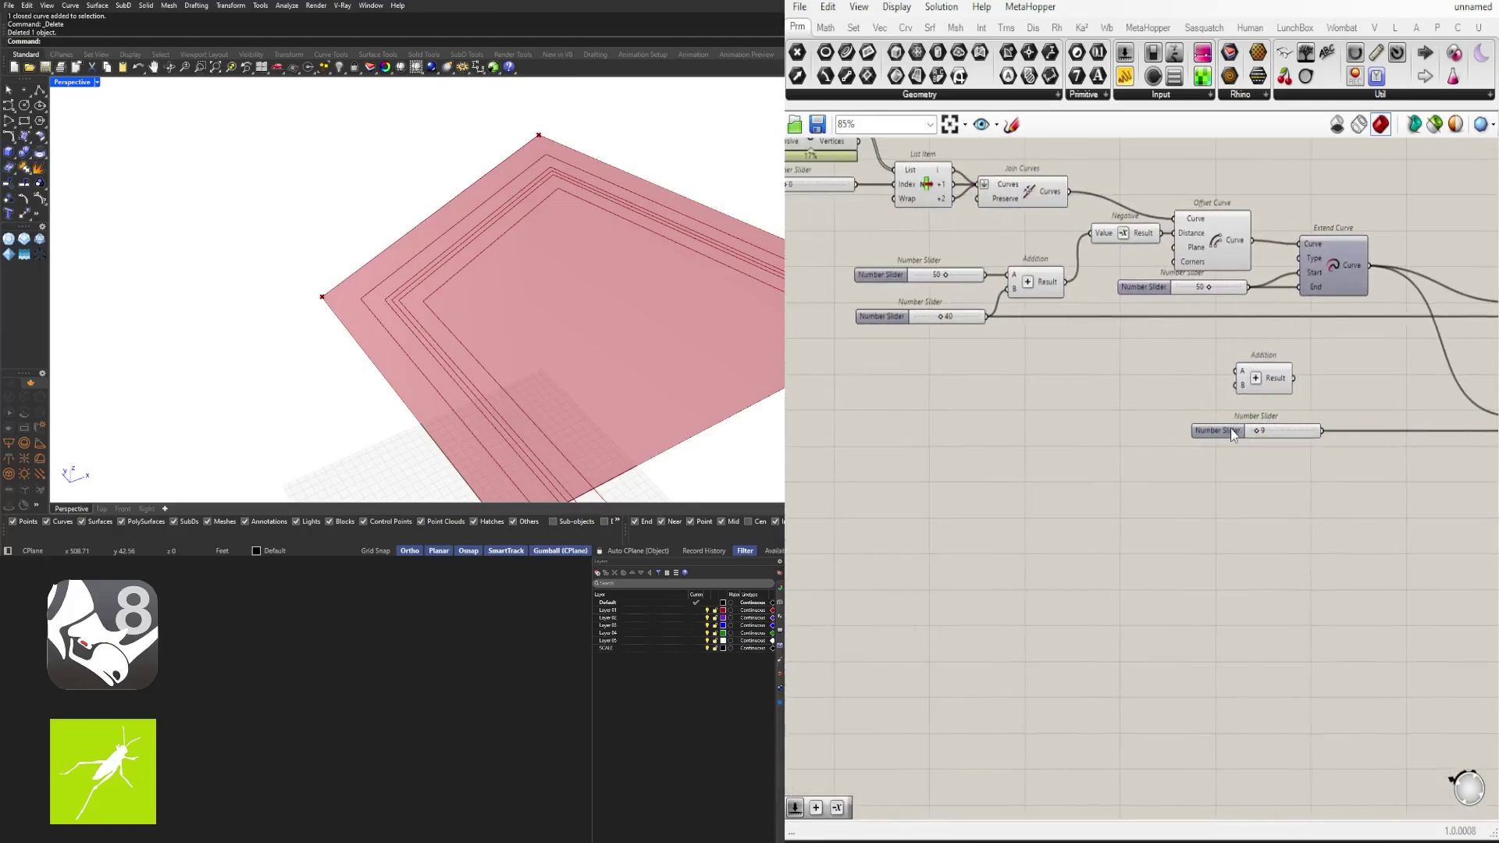
pyautogui.doubleClick(1230, 428)
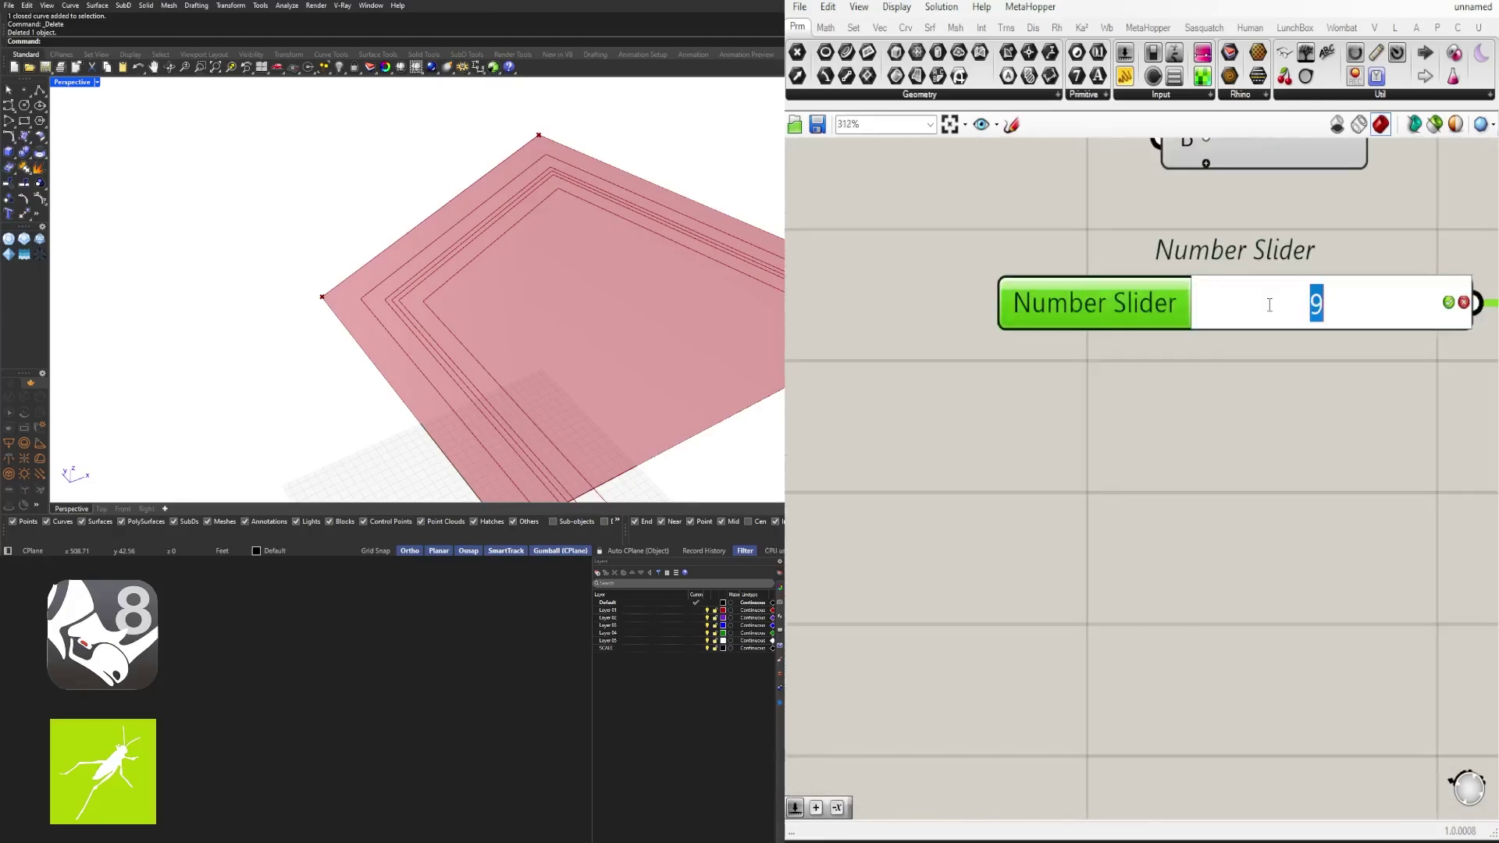
pyautogui.write('10')
pyautogui.press('Return')
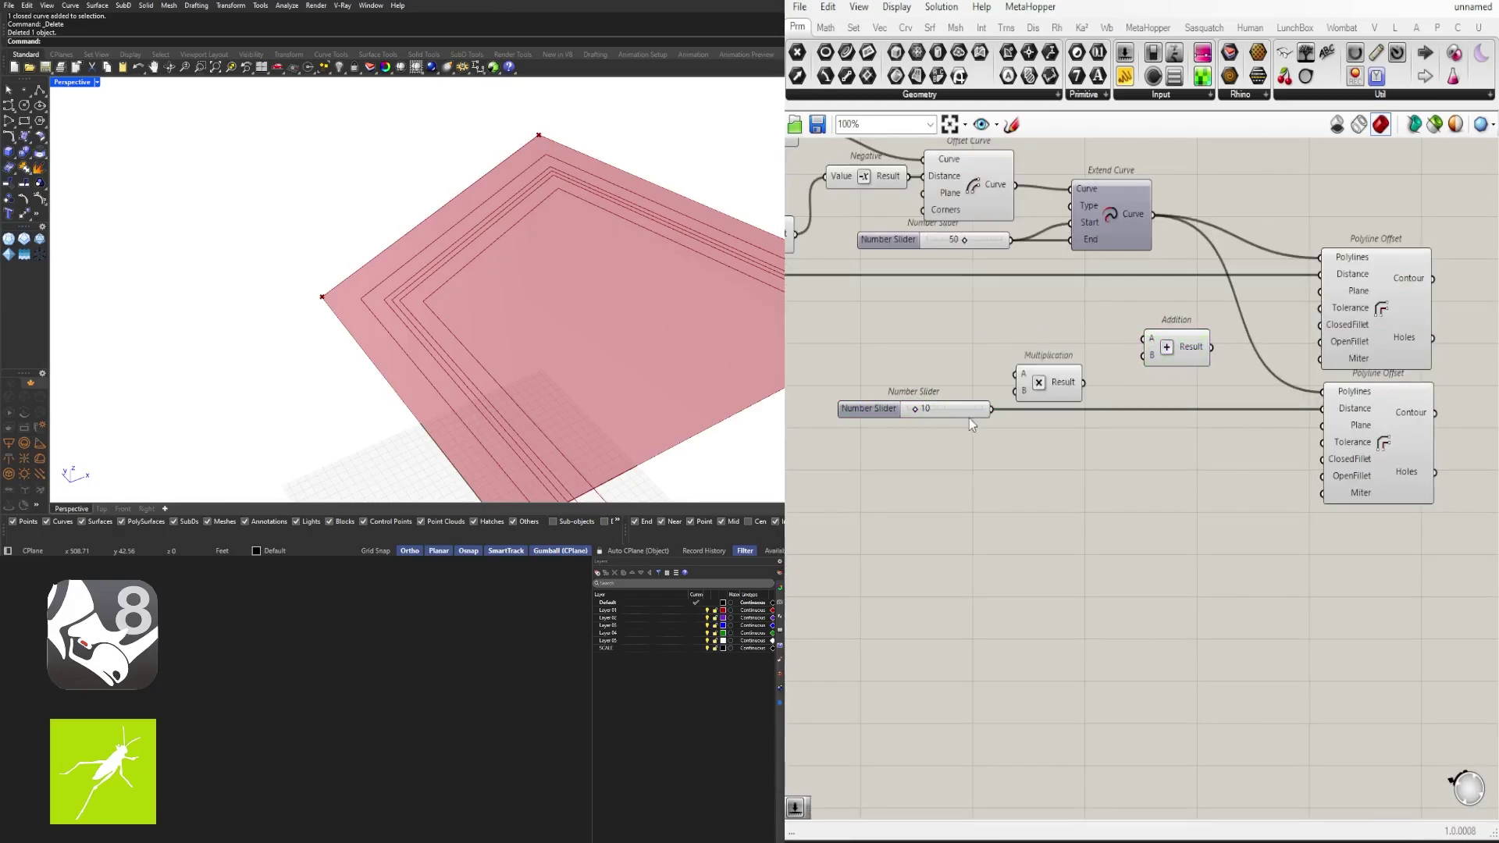
# Step: Feed the Addition with the 40 slider and the multiplied 10 slider, and connect its result to the first Polyline Offset's Distance
pyautogui.moveTo(1042, 381); pyautogui.dragTo(1005, 379)
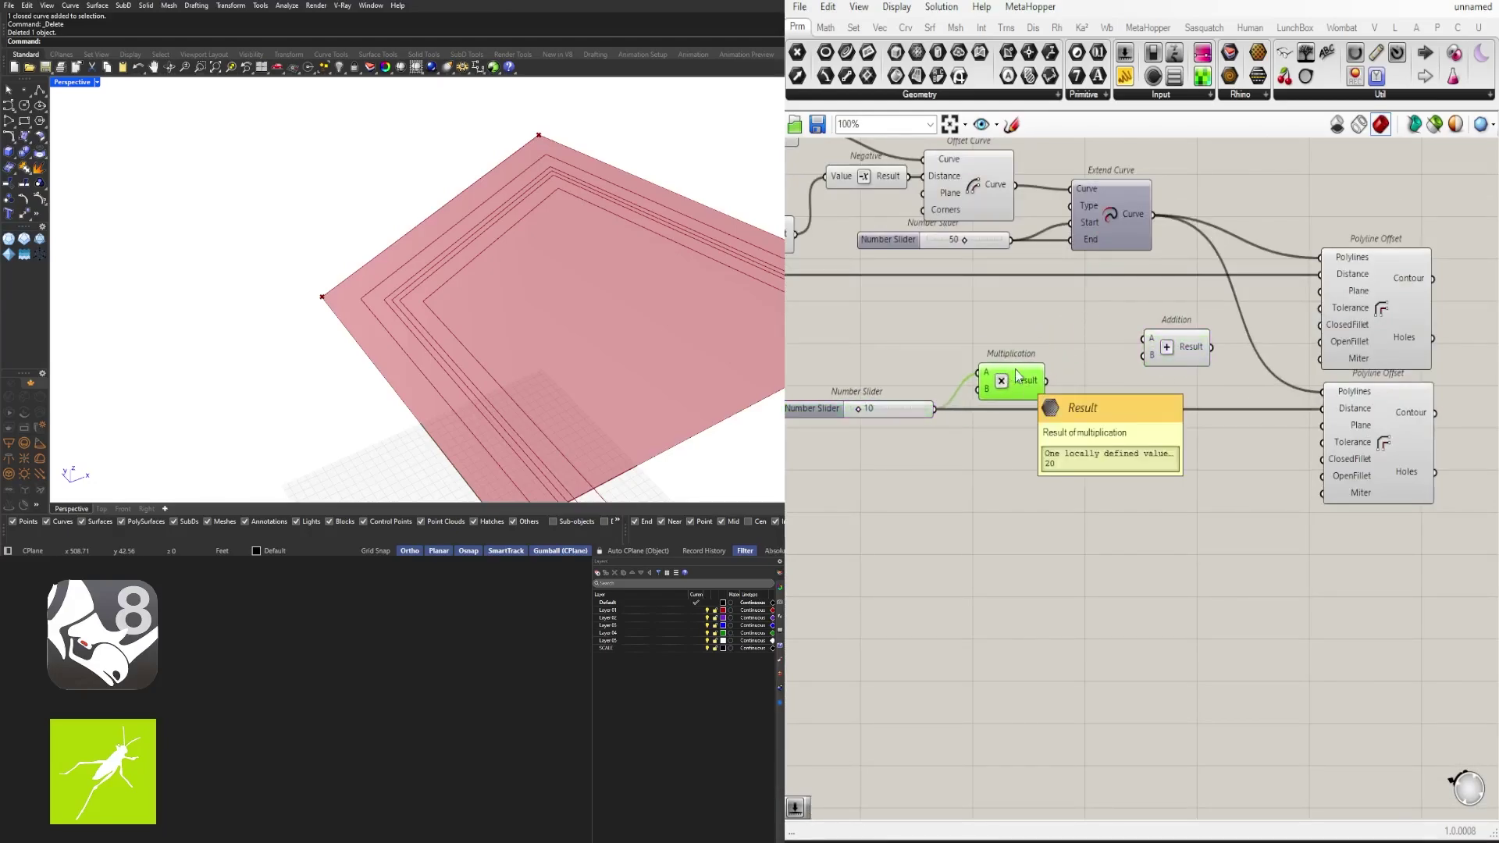
pyautogui.moveTo(1163, 346); pyautogui.dragTo(1126, 343)
pyautogui.scroll(-1, 811, 298)
pyautogui.moveTo(812, 298); pyautogui.dragTo(896, 298, button='right')
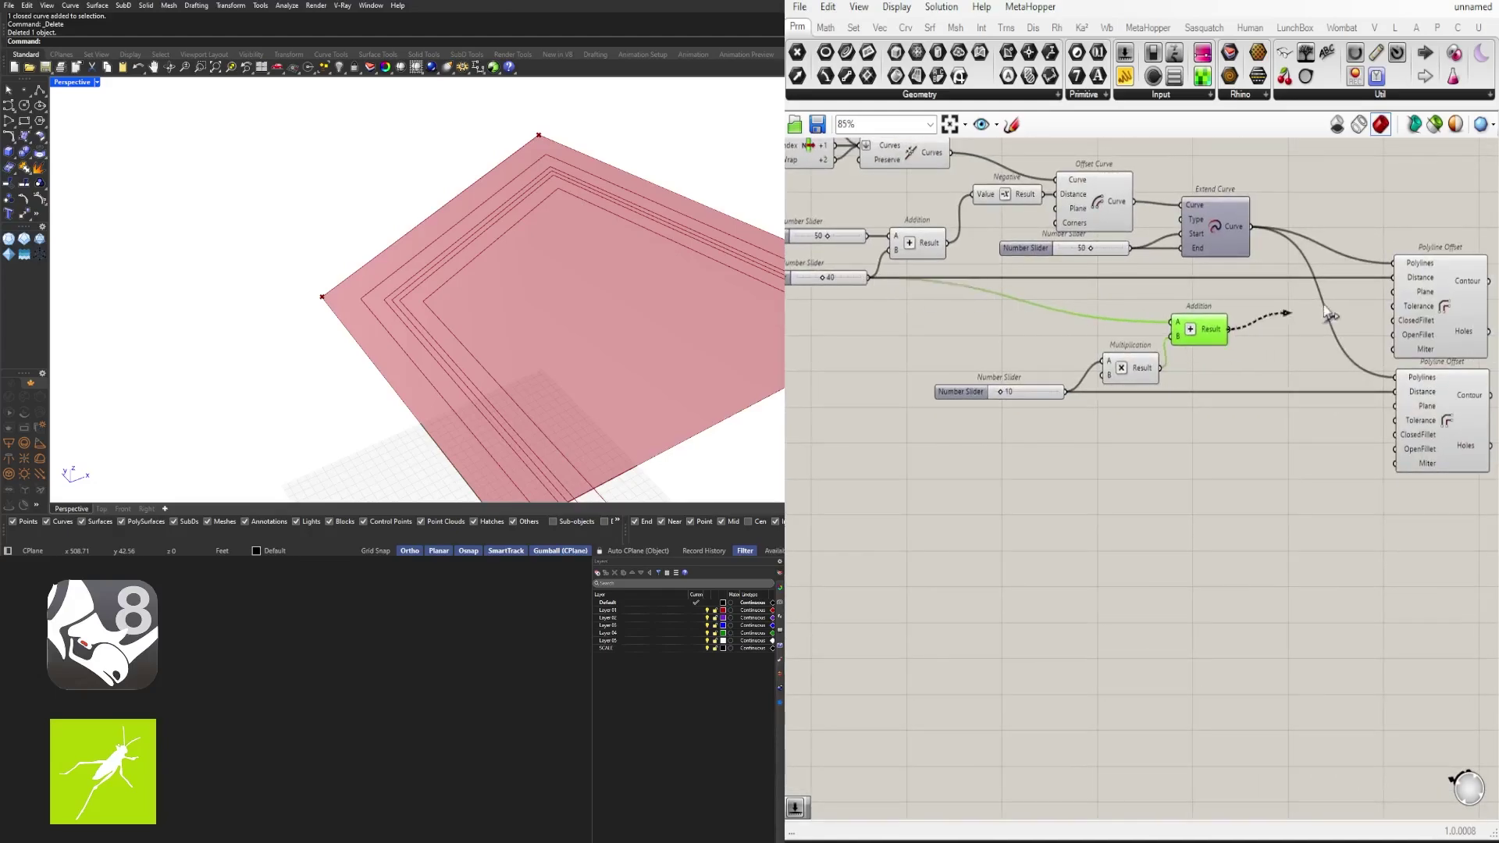
pyautogui.moveTo(1330, 315); pyautogui.dragTo(1329, 315)
# Step: Set the shared offset distance slider to 12 and the other slider feeding the first Addition to 59
pyautogui.scroll(5, 856, 268)
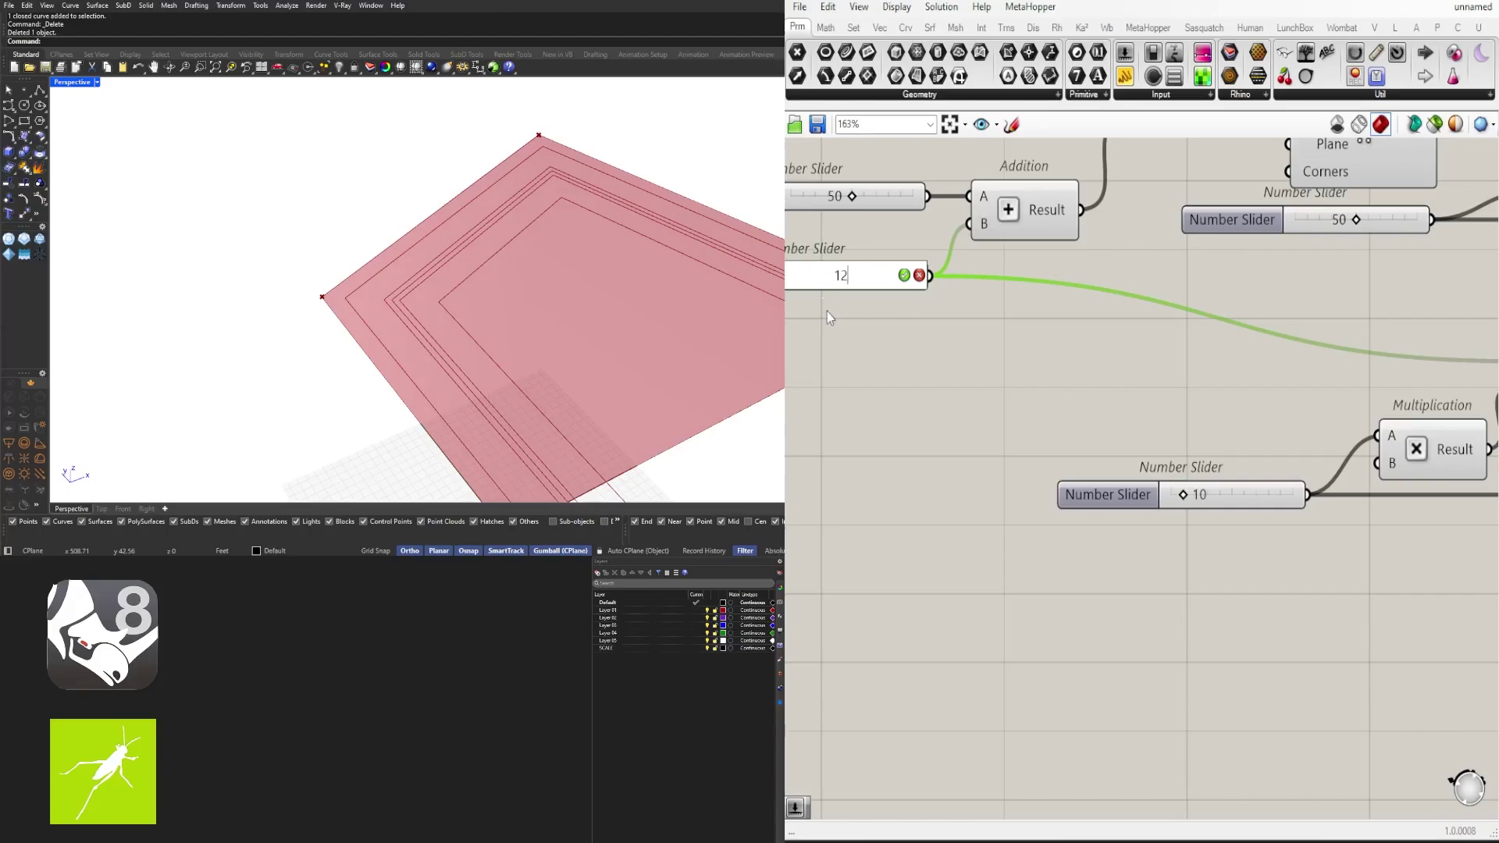
pyautogui.press('Return')
pyautogui.scroll(-3, 895, 363)
pyautogui.moveTo(987, 360); pyautogui.dragTo(1121, 437, button='right')
pyautogui.scroll(-2, 1121, 437)
pyautogui.moveTo(850, 328); pyautogui.dragTo(975, 357, button='right')
pyautogui.scroll(4, 1007, 398)
pyautogui.moveTo(1007, 399); pyautogui.dragTo(1021, 403)
# Step: Bake the curves of Offset Curve, both Polyline Offsets and Join Curves into Rhino
pyautogui.scroll(-3, 1021, 402)
pyautogui.moveTo(1248, 374); pyautogui.dragTo(1091, 323, button='right')
pyautogui.click(1131, 314)
pyautogui.moveTo(1454, 407); pyautogui.dragTo(1173, 352, button='right')
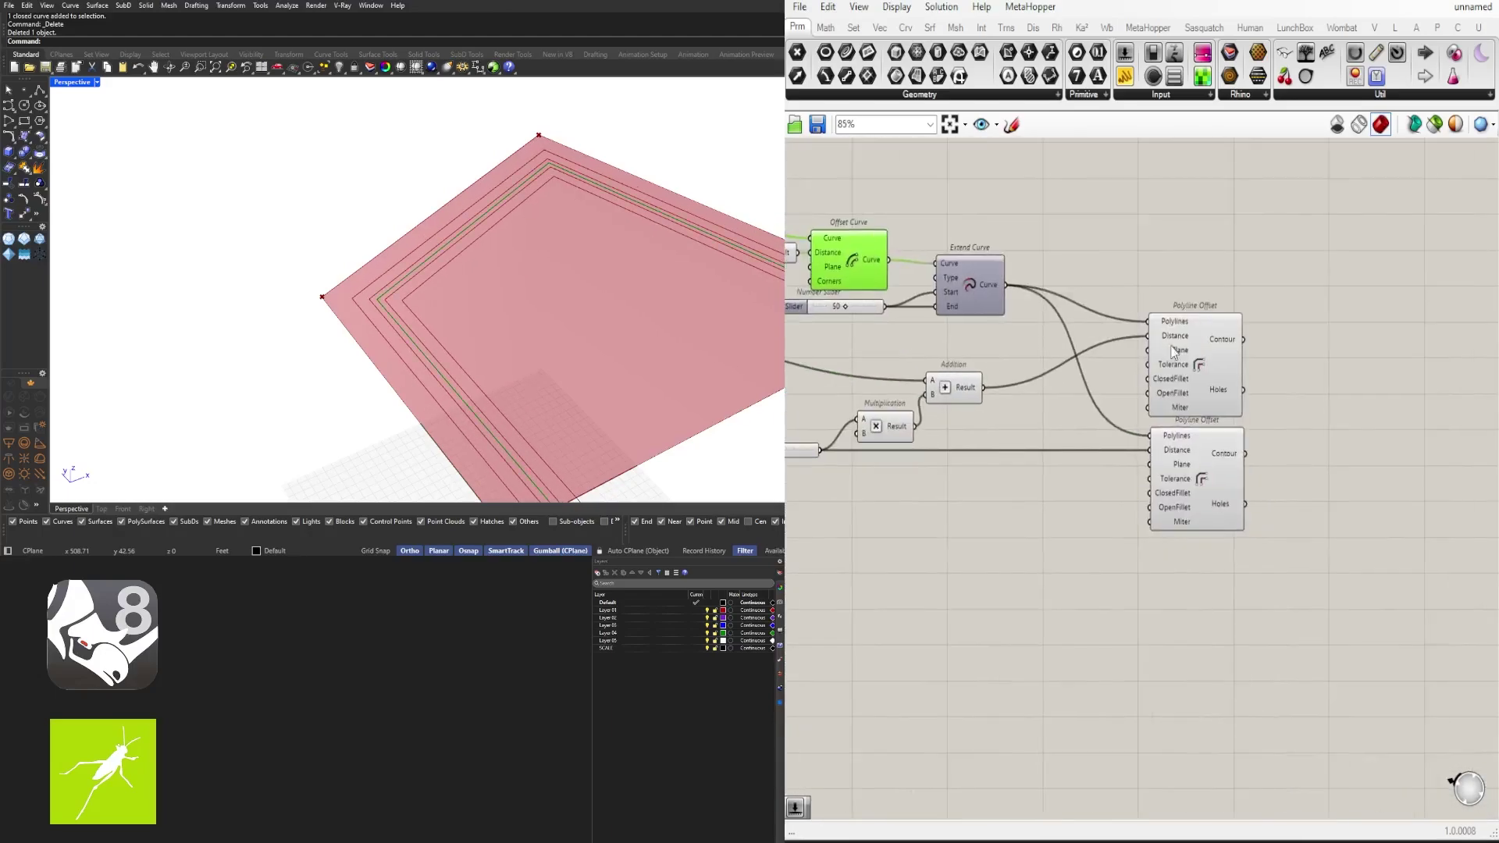
pyautogui.click(1173, 352)
pyautogui.keyDown('shift'); pyautogui.click(1182, 468); pyautogui.keyUp('shift')
pyautogui.moveTo(821, 279); pyautogui.dragTo(1322, 363, button='right')
pyautogui.keyDown('shift'); pyautogui.click(1007, 325); pyautogui.keyUp('shift')
pyautogui.keyDown('shift'); pyautogui.click(1150, 285); pyautogui.keyUp('shift')
pyautogui.middleClick(1150, 286)
# Step: Measure the gap between the parcel's boundary edge and the nearest baked offset curve with a dimension
pyautogui.scroll(5, 366, 313)
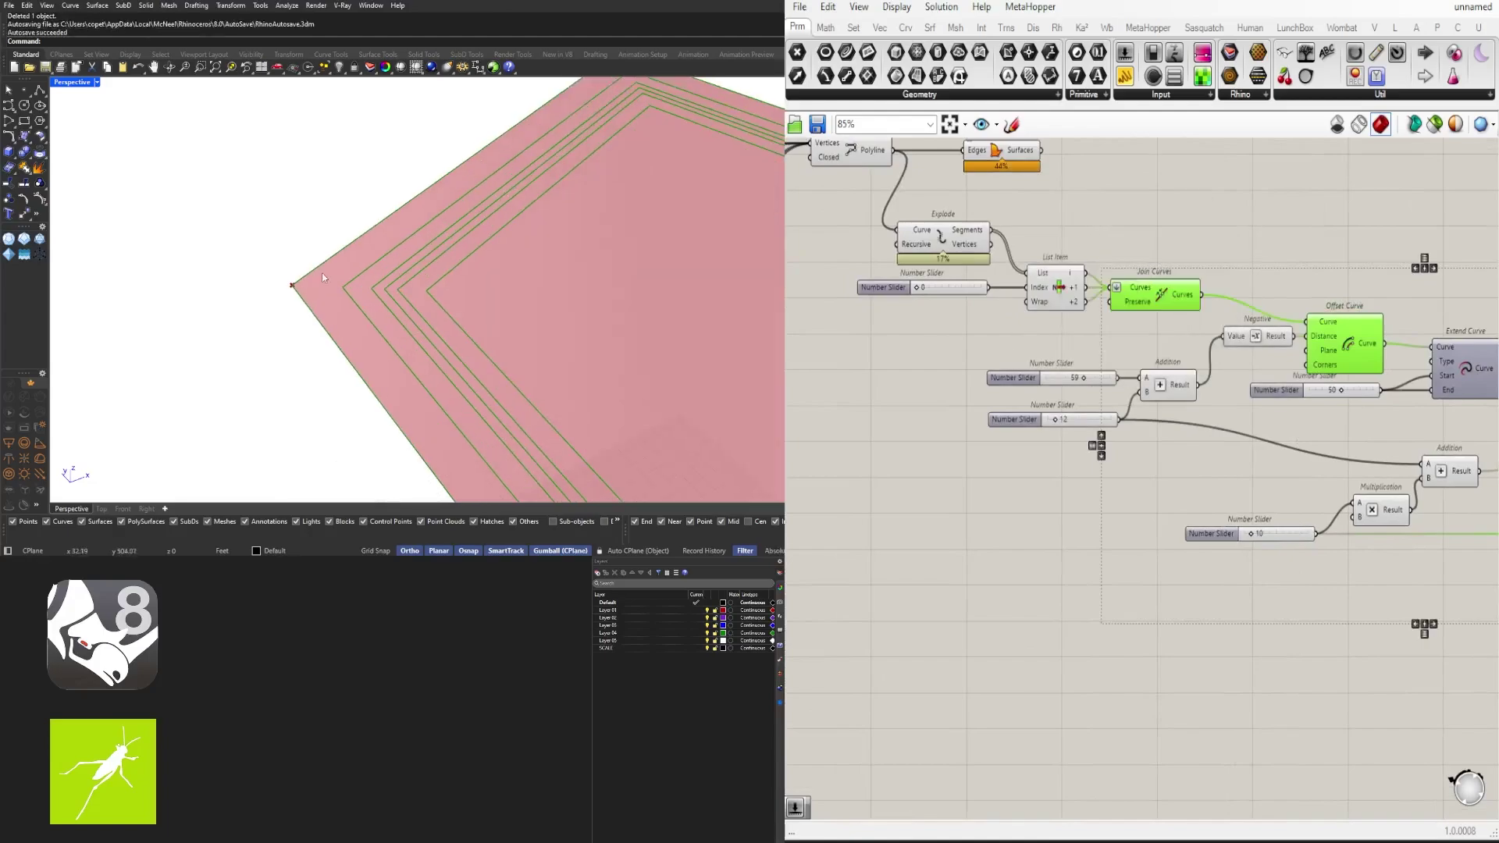
pyautogui.scroll(1, 323, 277)
pyautogui.click(336, 252)
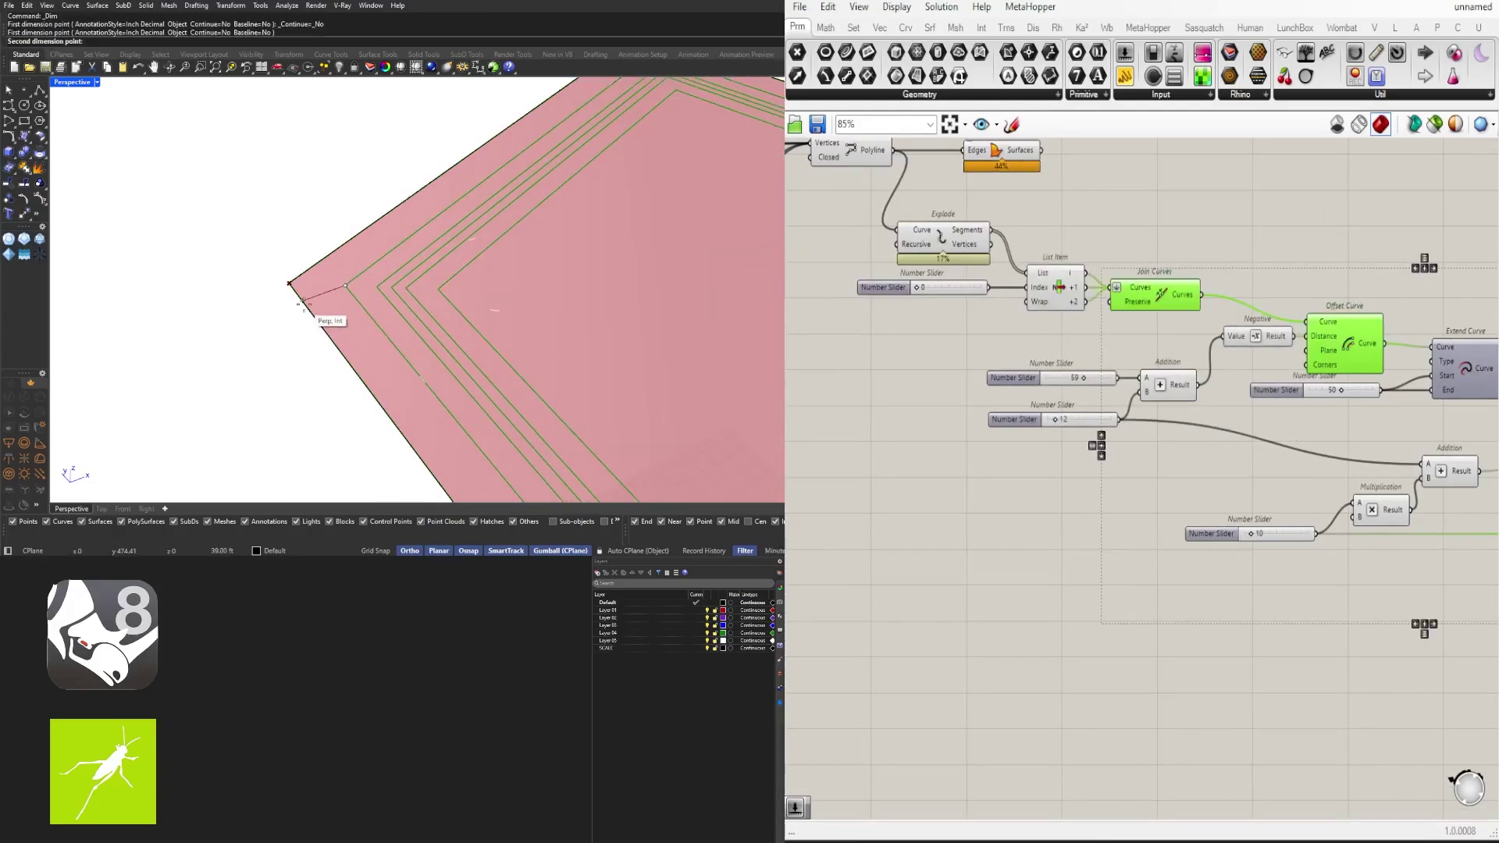
pyautogui.moveTo(303, 303); pyautogui.dragTo(405, 273, button='right')
pyautogui.scroll(-5, 351, 336)
pyautogui.keyDown('shift'); pyautogui.moveTo(335, 390); pyautogui.dragTo(321, 432, button='right'); pyautogui.keyUp('shift')
pyautogui.scroll(5, 296, 414)
pyautogui.click(368, 372)
pyautogui.scroll(4, 411, 351)
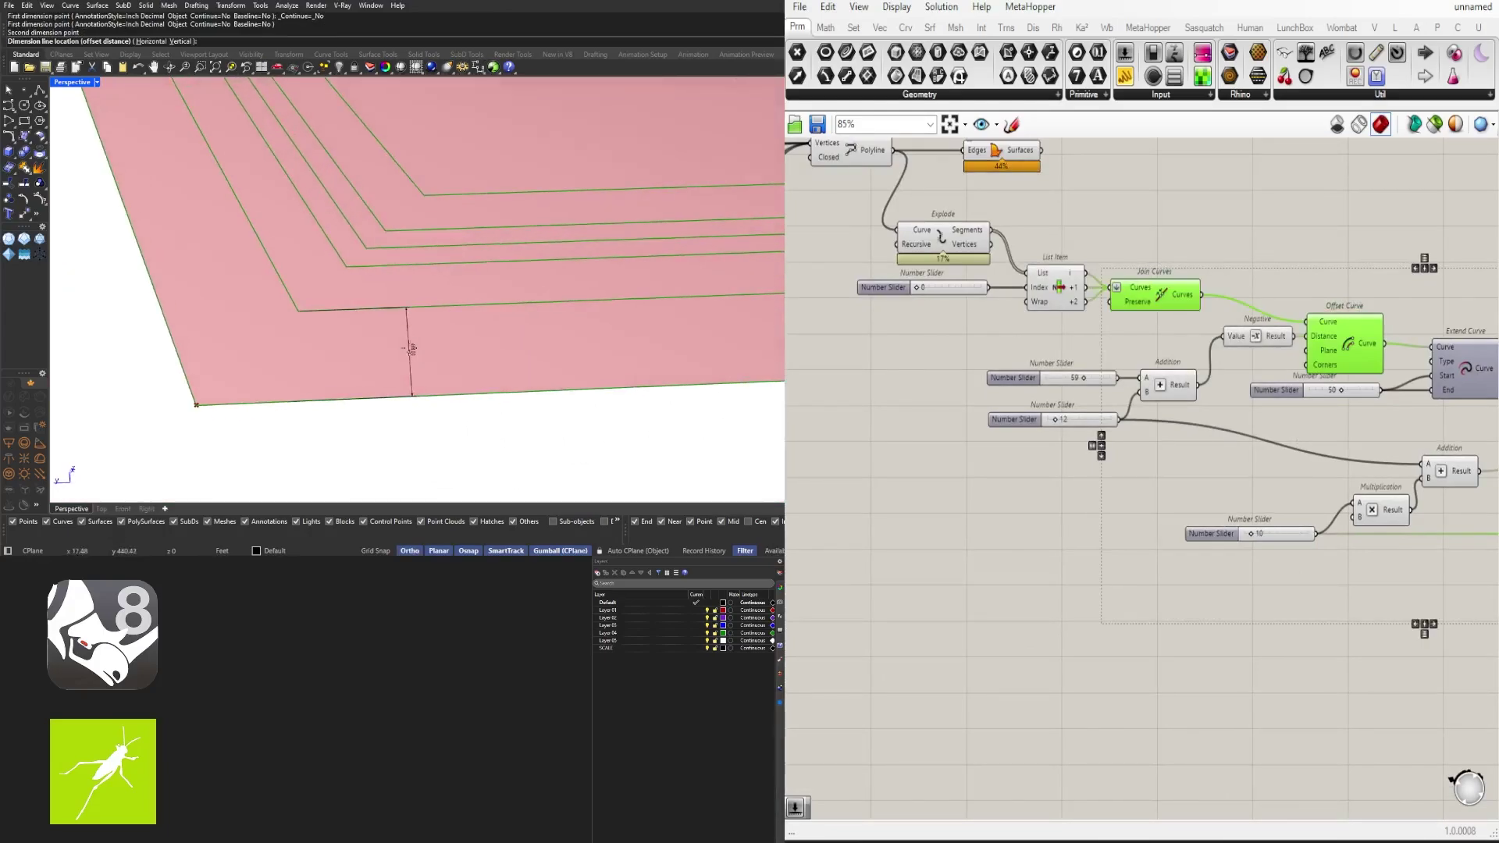
pyautogui.scroll(2, 375, 355)
pyautogui.press('Escape')
# Step: Switch the dimension's annotation style to Foot-Inch Architectural and measure the boundary-to-offset gap again
pyautogui.scroll(-10, 344, 351)
pyautogui.press('space')
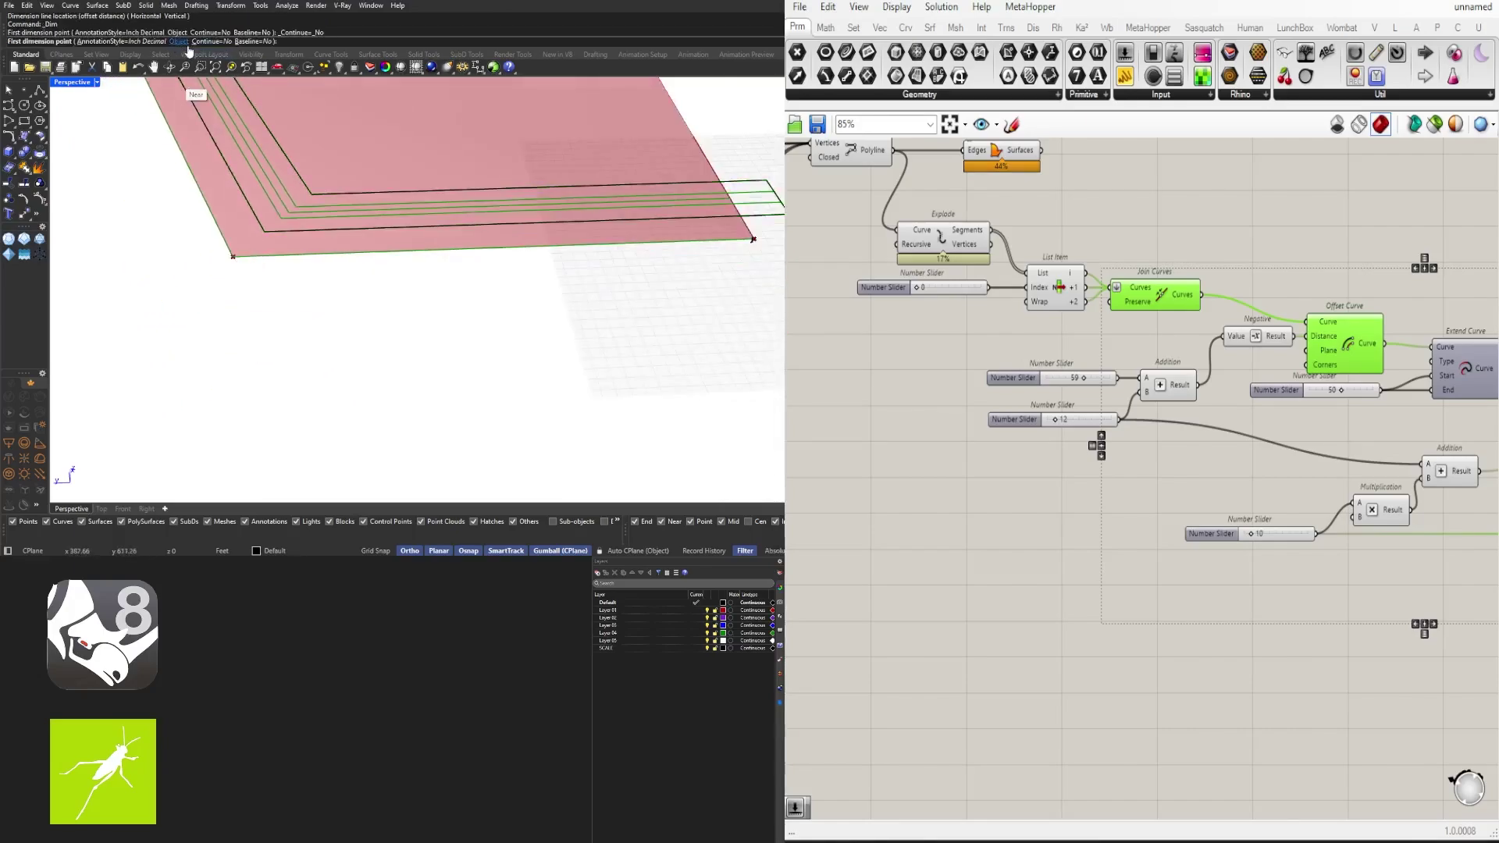
pyautogui.click(154, 42)
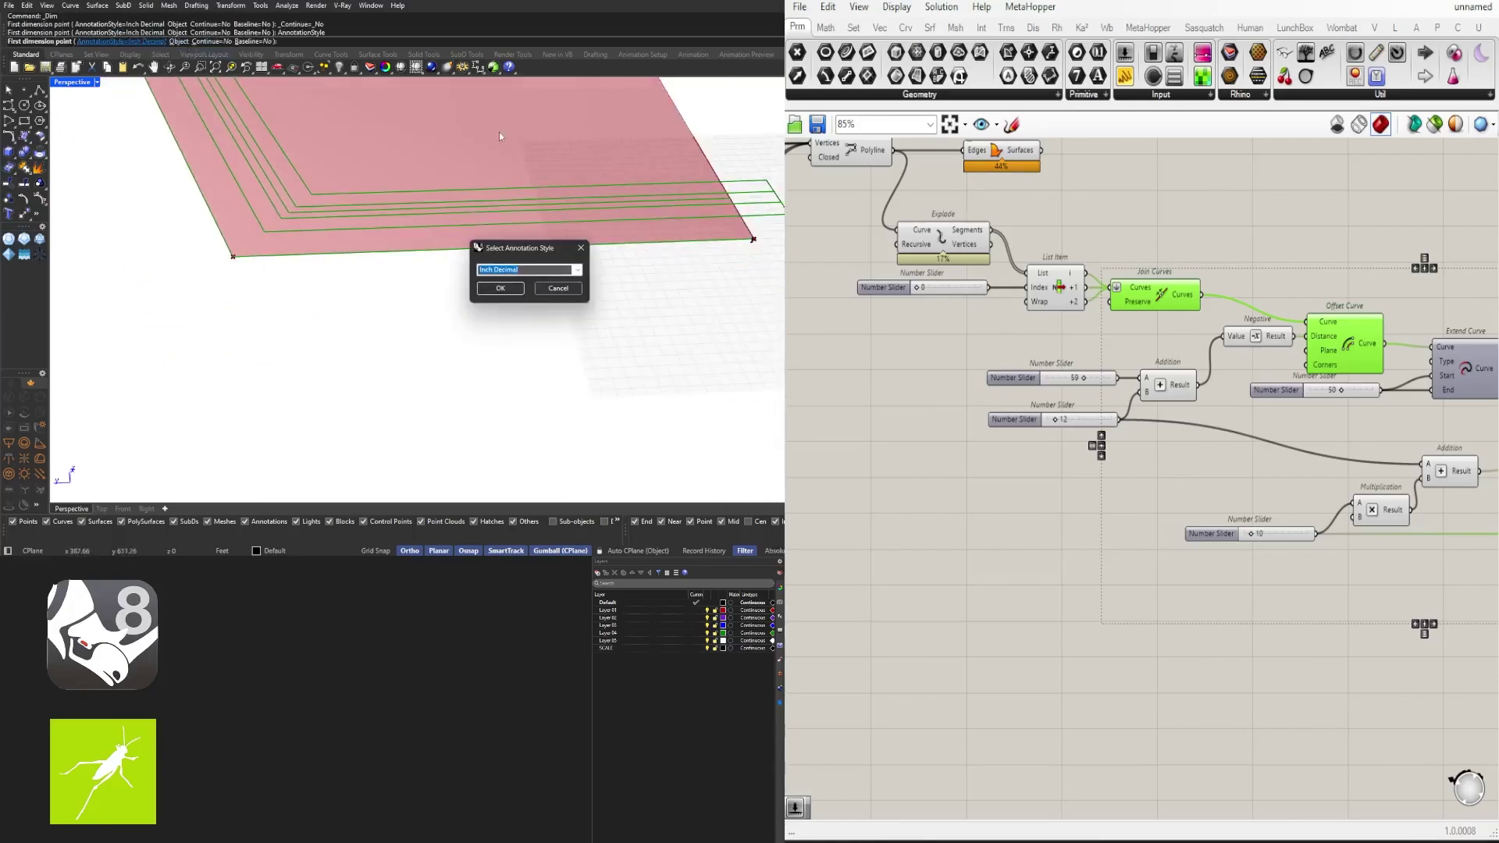
pyautogui.click(500, 288)
pyautogui.scroll(3, 336, 226)
pyautogui.click(276, 267)
pyautogui.click(278, 222)
pyautogui.scroll(-10, 276, 234)
pyautogui.press('Escape')
# Step: Move the 12 slider further down and the 59 slider to the left to open space before the first Addition
pyautogui.click(1060, 410)
pyautogui.moveTo(1060, 410)
pyautogui.mouseDown(button='right')
pyautogui.moveTo(1015, 394)
pyautogui.moveTo(980, 437)
pyautogui.mouseUp(button='right')
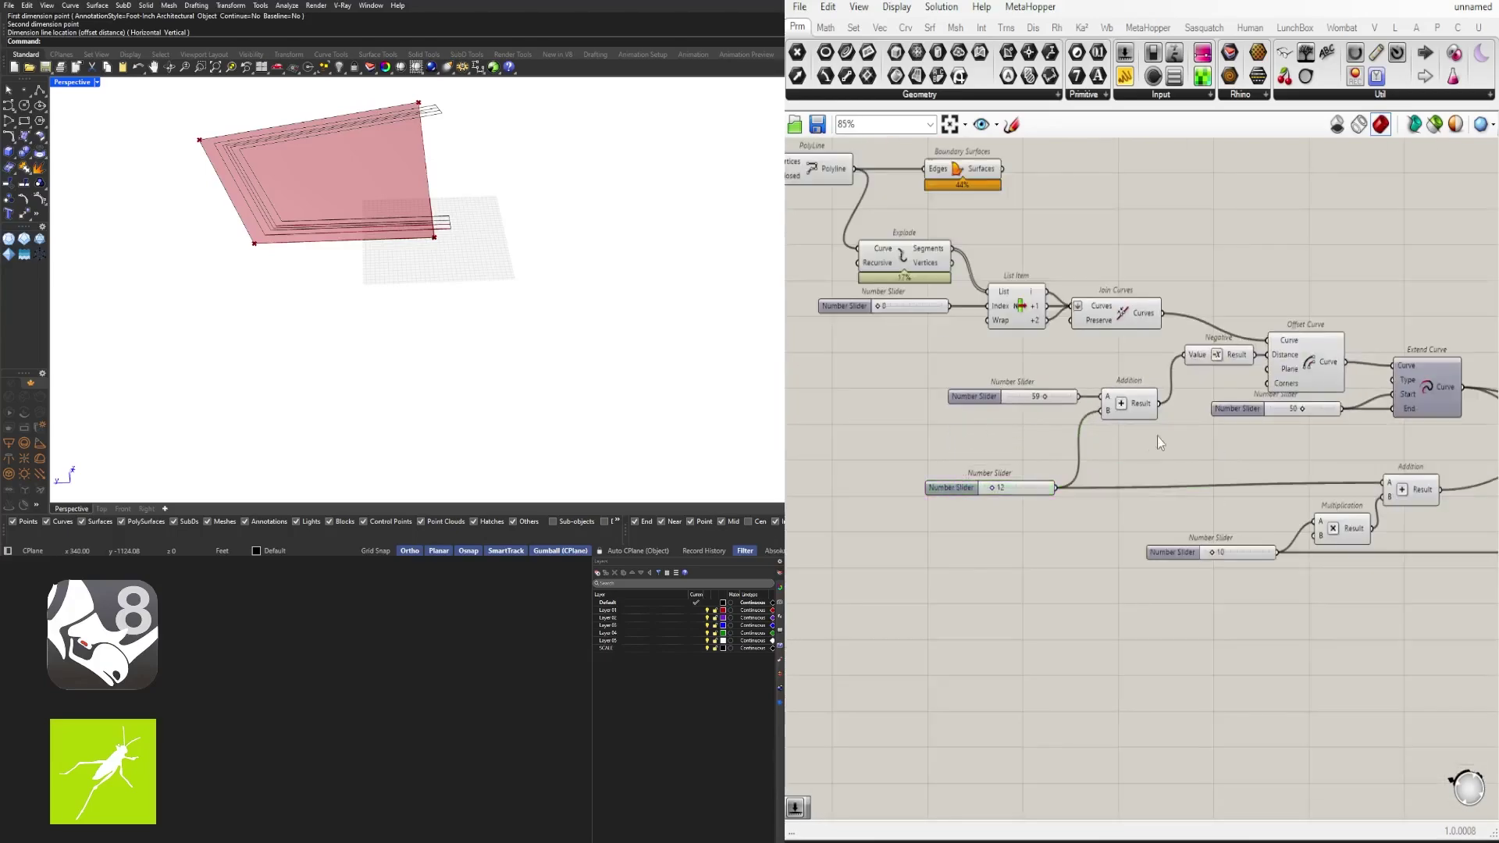
pyautogui.moveTo(1157, 436); pyautogui.dragTo(1066, 391, button='right')
pyautogui.moveTo(965, 330); pyautogui.dragTo(1132, 339, button='right')
pyautogui.scroll(2, 1132, 339)
pyautogui.moveTo(1030, 368); pyautogui.dragTo(996, 368)
pyautogui.scroll(3, 1204, 395)
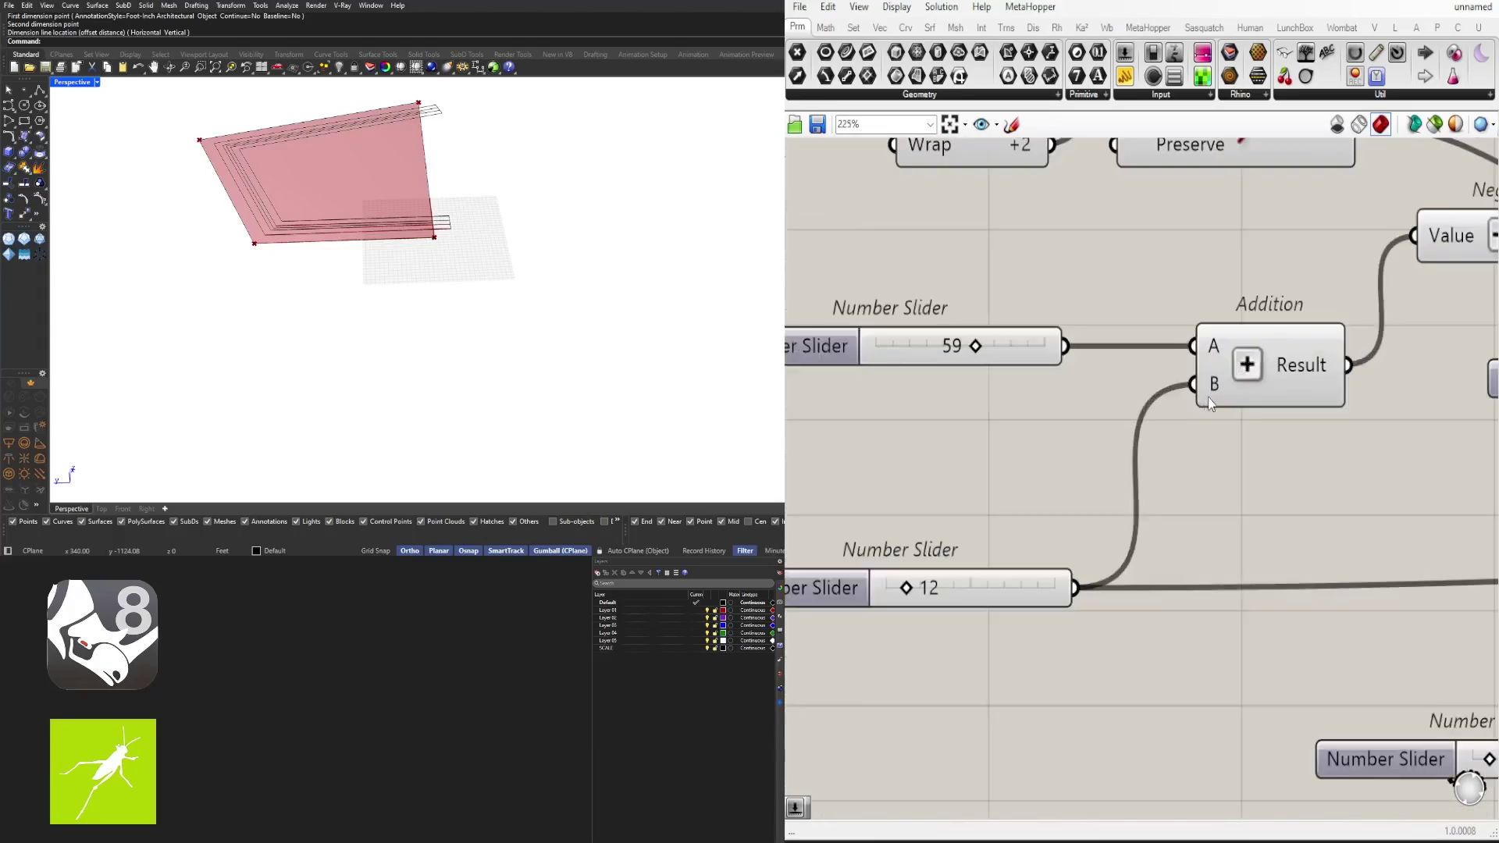
# Step: Add a third input C to the Addition feeding Negative and connect the Multiplication's result to it
pyautogui.click(1207, 398)
pyautogui.scroll(-3, 1206, 399)
pyautogui.moveTo(1171, 431); pyautogui.dragTo(1023, 363, button='right')
pyautogui.moveTo(1015, 328); pyautogui.dragTo(1025, 328)
pyautogui.scroll(-3, 1210, 391)
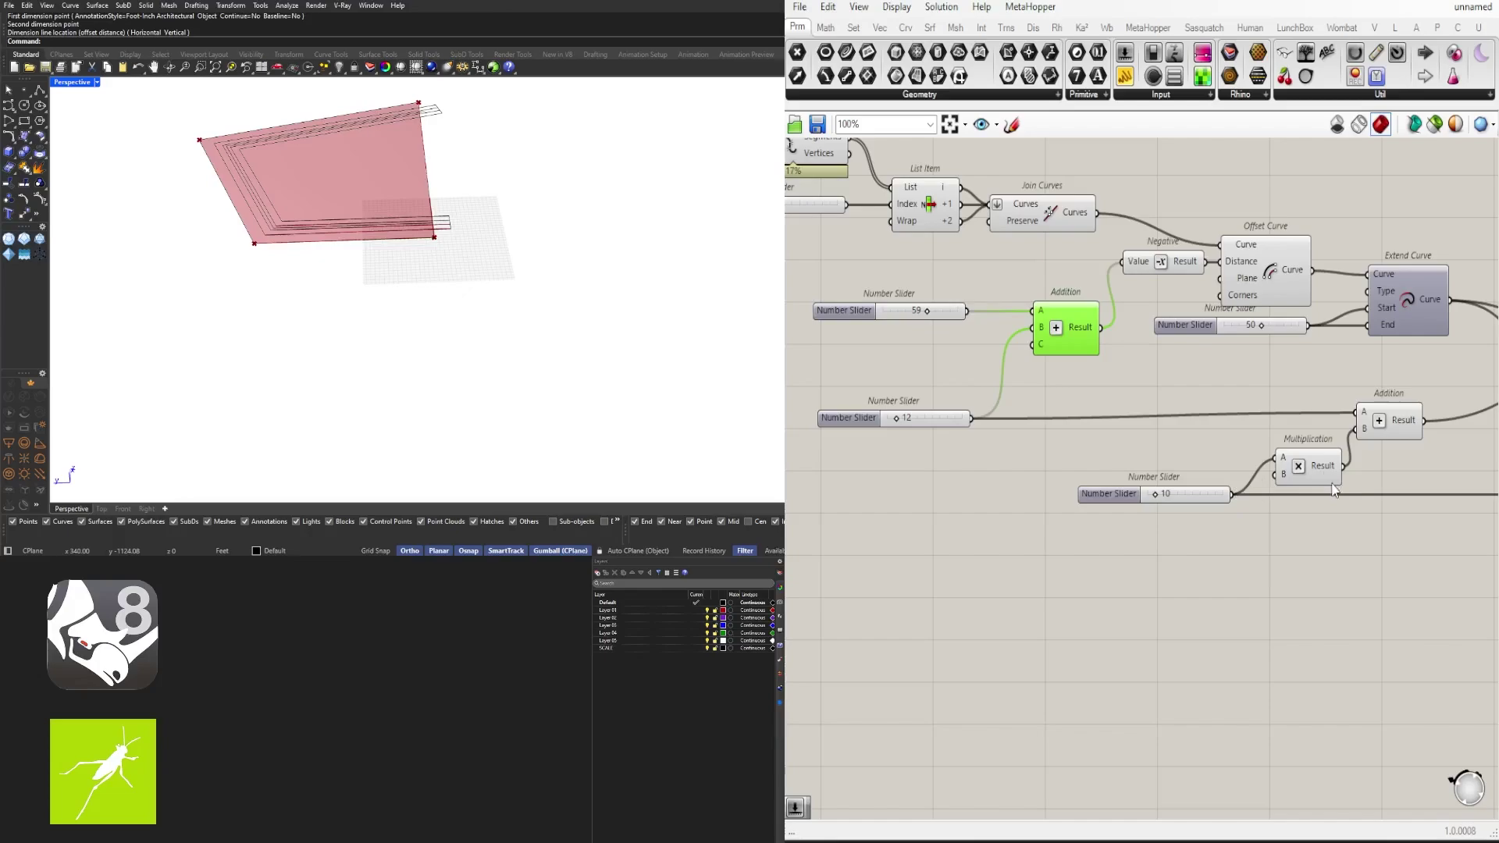
# Step: Delete the baked curves and the mesh from the Rhino viewport
pyautogui.scroll(-3, 574, 295)
pyautogui.moveTo(542, 293); pyautogui.dragTo(228, 119)
pyautogui.press('Delete')
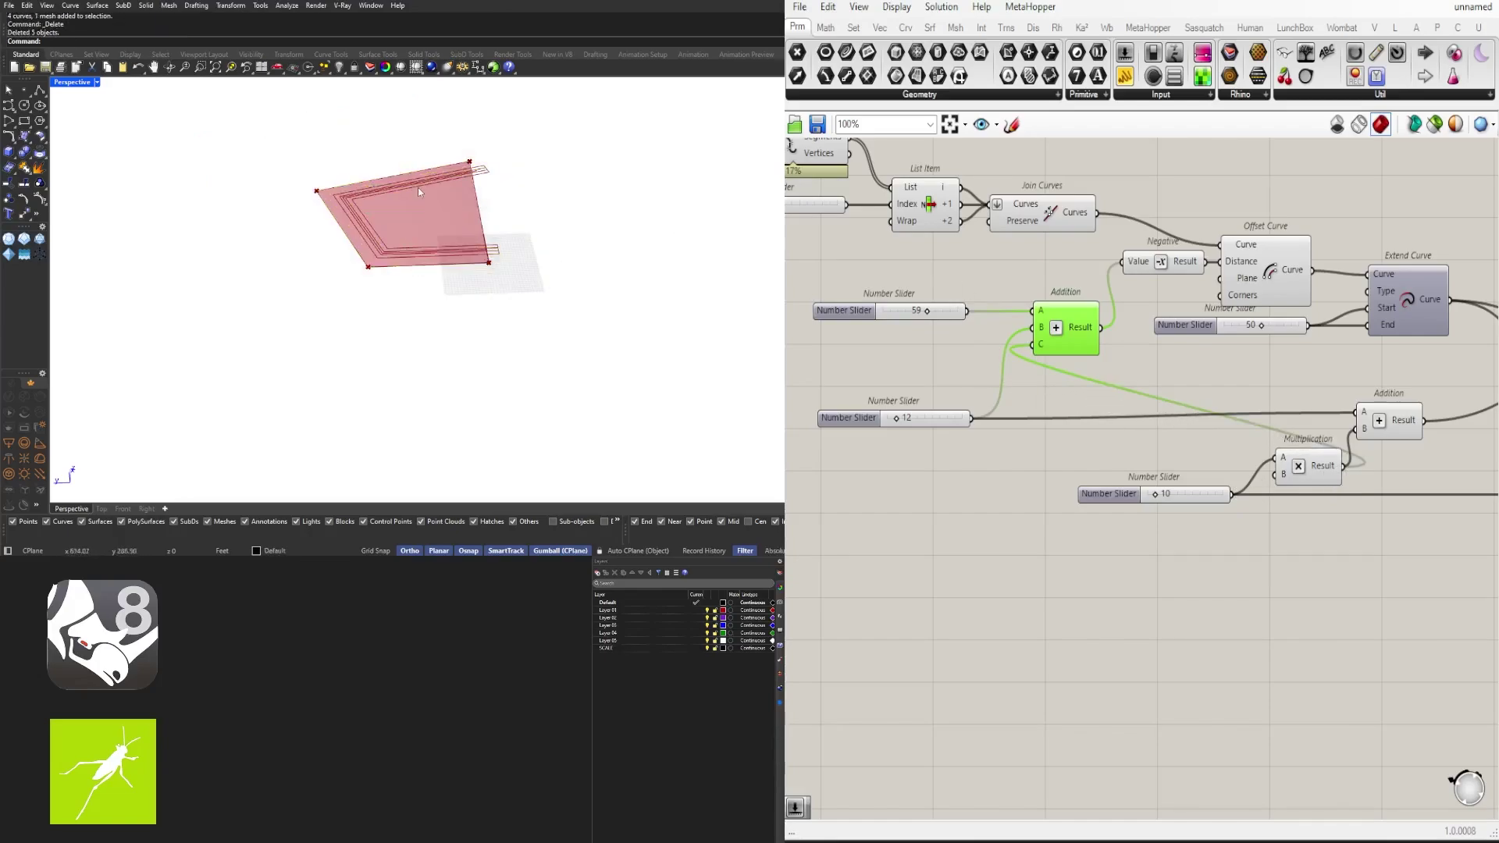
pyautogui.moveTo(538, 195); pyautogui.dragTo(434, 187, button='right')
pyautogui.scroll(7, 434, 187)
# Step: Set the wire display of the first Addition's C input to Hidden
pyautogui.scroll(-1, 1120, 461)
pyautogui.rightClick(1053, 360)
pyautogui.moveTo(1116, 412)
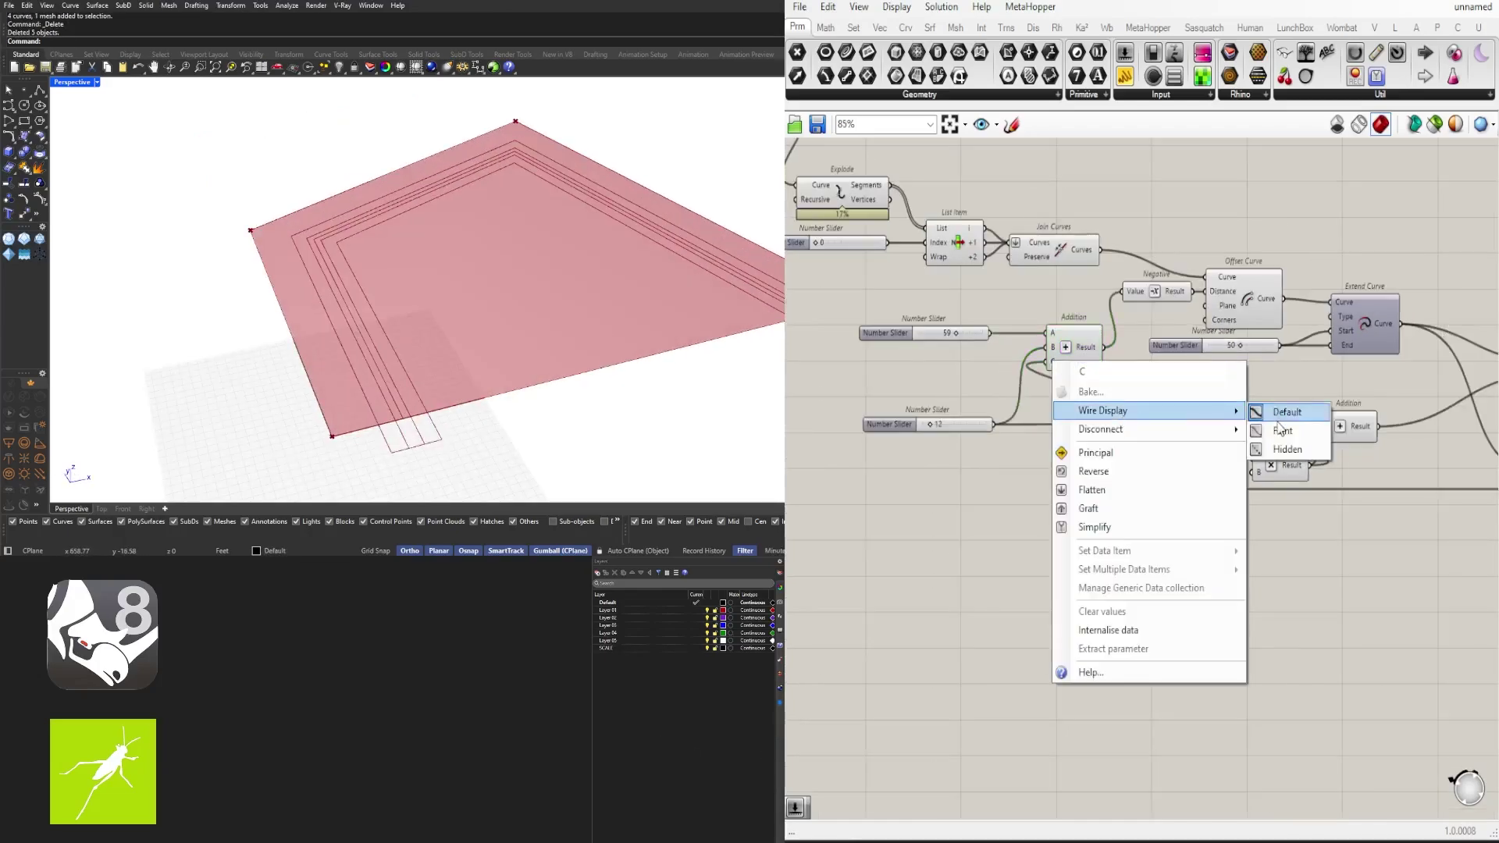
pyautogui.click(1280, 432)
# Step: Move the 12 slider, 10 slider, Multiplication and second Addition up to compact the distance components beneath Offset Curve
pyautogui.scroll(-2, 1273, 289)
pyautogui.moveTo(1411, 465); pyautogui.dragTo(1302, 498, button='right')
pyautogui.moveTo(1296, 499); pyautogui.dragTo(879, 387)
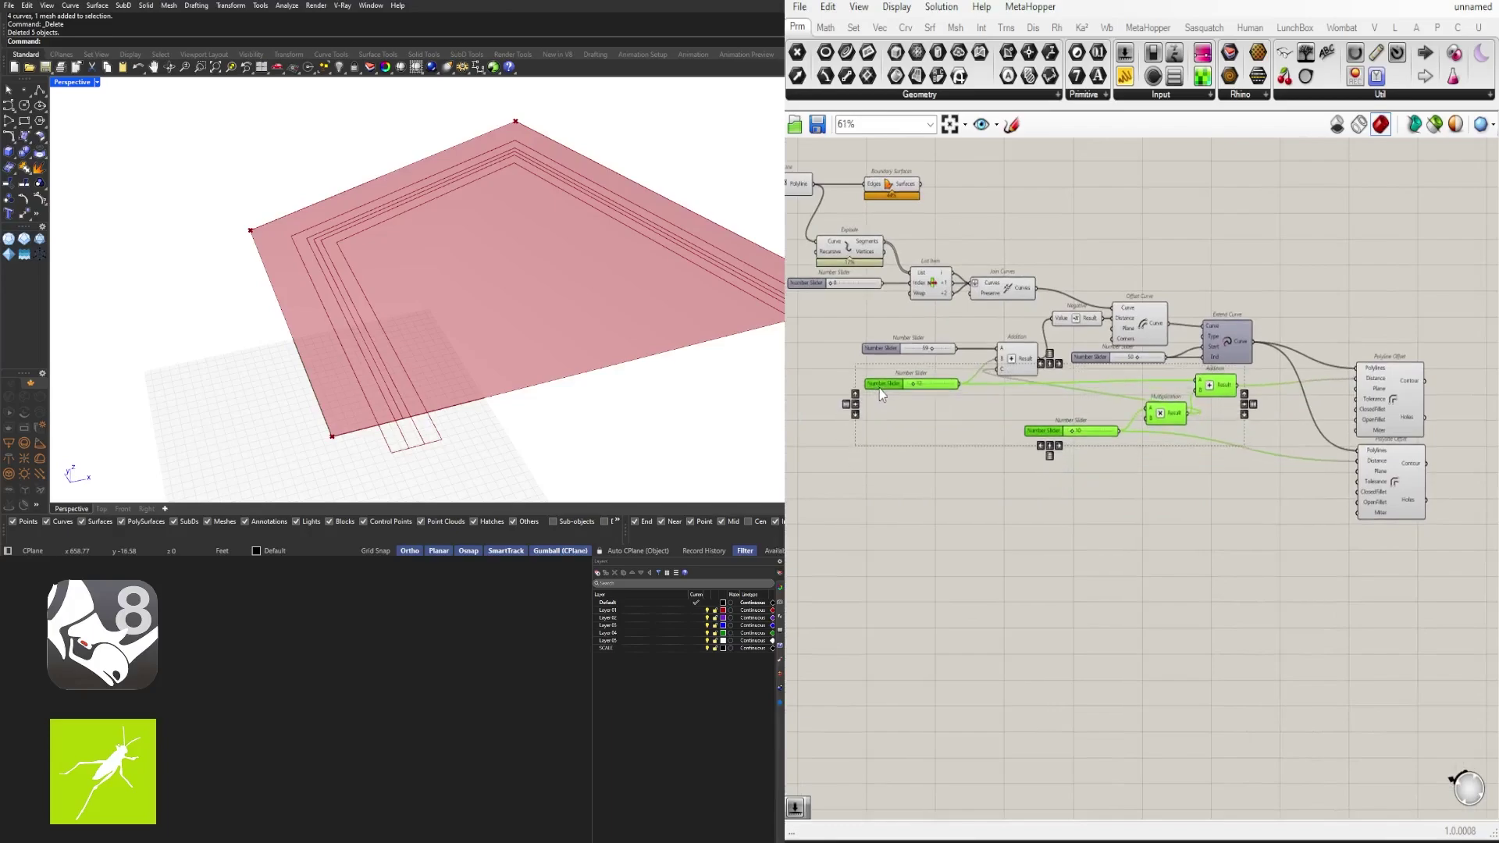
pyautogui.moveTo(1255, 513); pyautogui.dragTo(1097, 390)
pyautogui.scroll(4, 1213, 387)
pyautogui.moveTo(1213, 386); pyautogui.dragTo(1215, 399)
pyautogui.click(1097, 406)
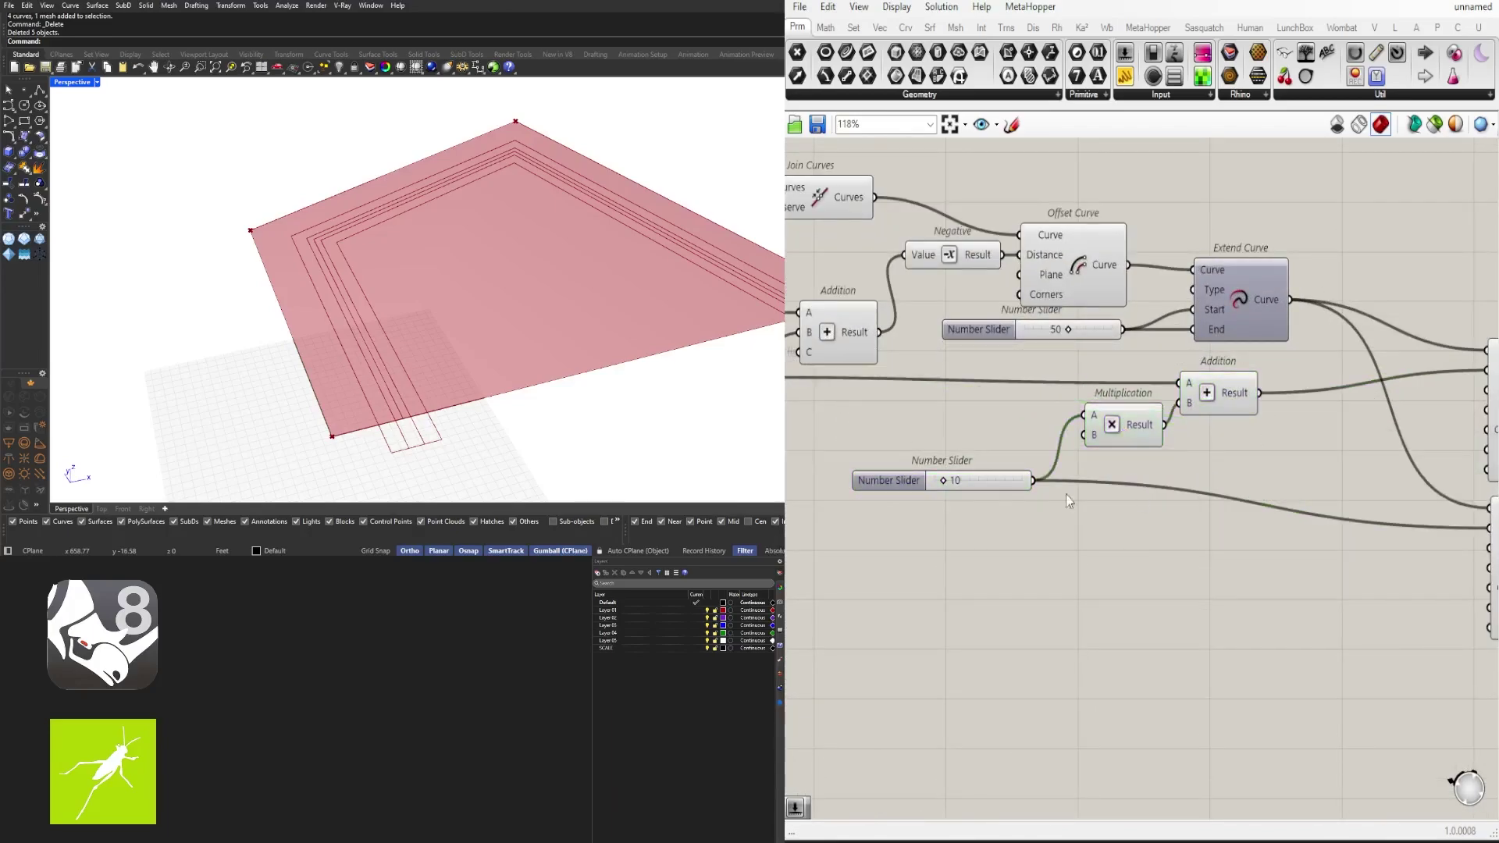
pyautogui.moveTo(890, 480); pyautogui.dragTo(890, 459)
pyautogui.click(1070, 555)
# Step: Move both Polyline Offset components up, closer to the Extend Curve row
pyautogui.scroll(-1, 1069, 555)
pyautogui.moveTo(1069, 555); pyautogui.dragTo(965, 602, button='right')
pyautogui.moveTo(1405, 663); pyautogui.dragTo(1366, 484)
pyautogui.moveTo(1372, 507); pyautogui.dragTo(1369, 466)
# Step: Bake the Polyline Offset, Offset Curve and Join Curves results for another distance check
pyautogui.moveTo(1392, 689); pyautogui.dragTo(1321, 468)
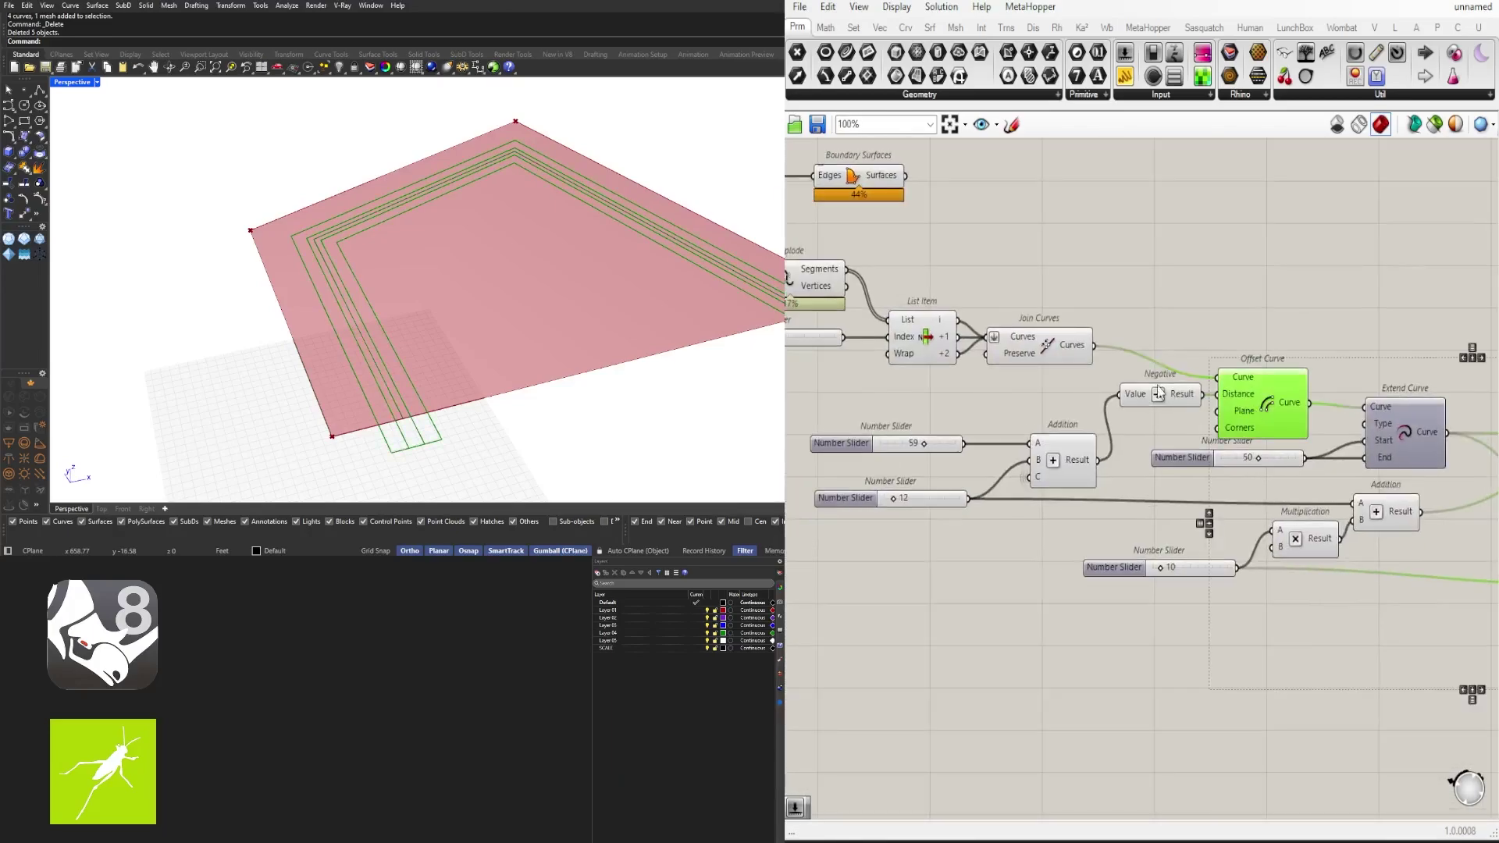
pyautogui.middleClick(1222, 335)
pyautogui.click(1032, 349)
pyautogui.middleClick(1032, 349)
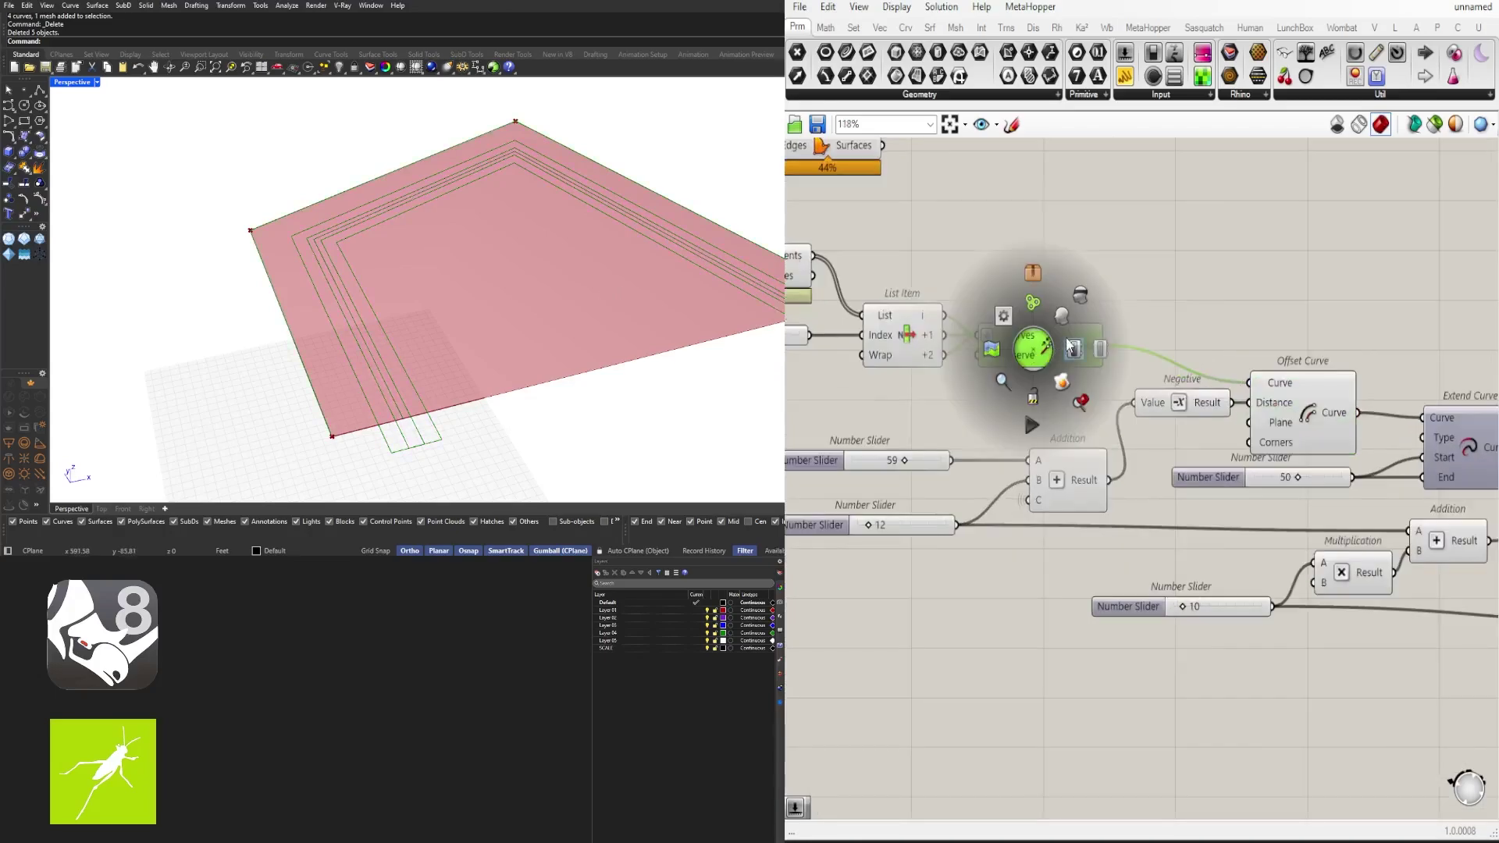
pyautogui.click(1064, 384)
# Step: Place a Foot-Inch Architectural dimension from the parcel's corner to the nearest offset line along the lower edge
pyautogui.scroll(6, 341, 453)
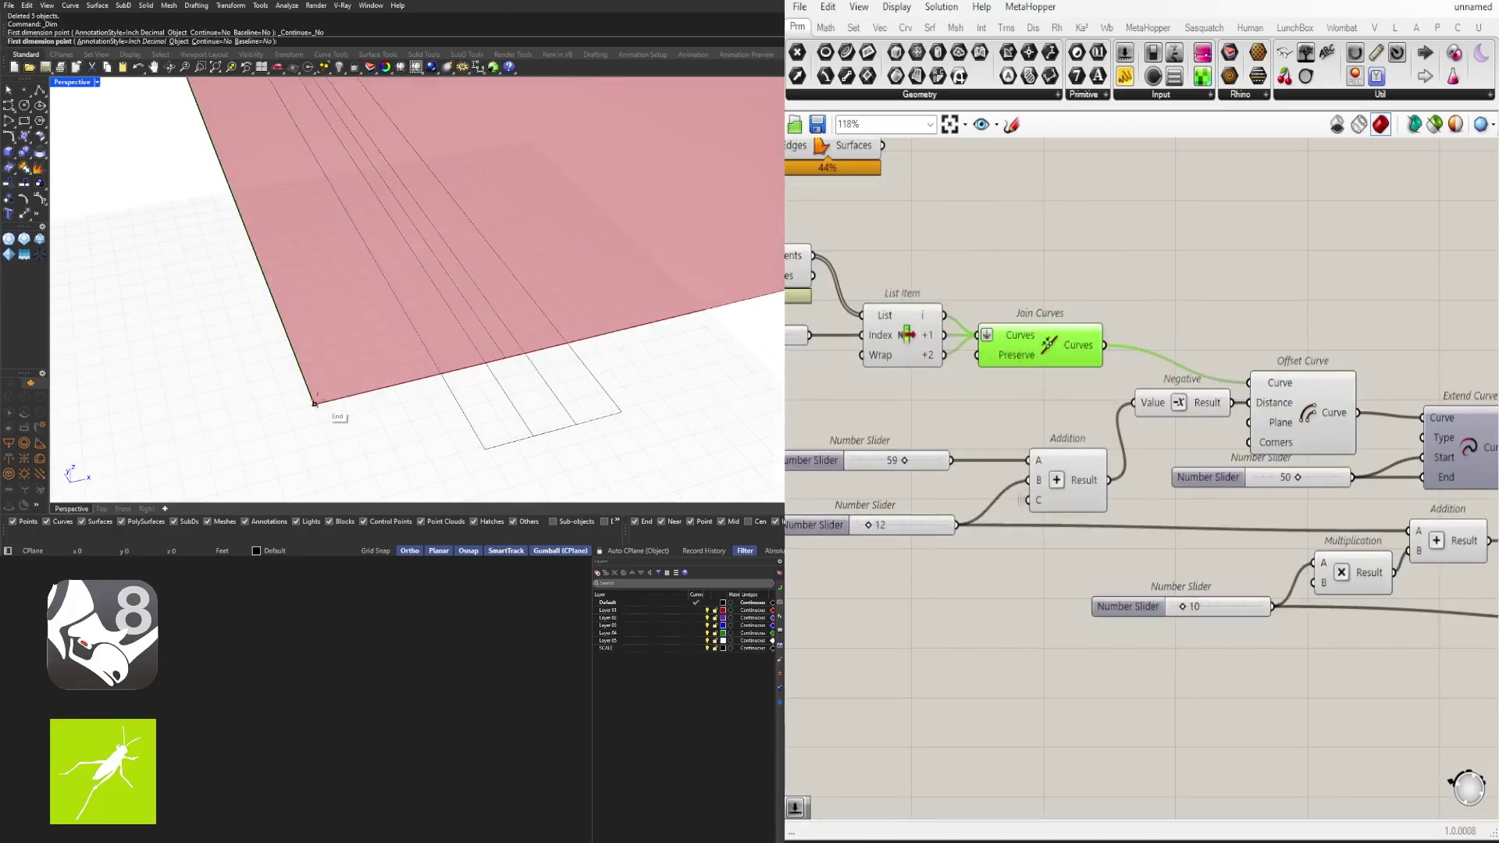
pyautogui.scroll(-4, 416, 402)
pyautogui.scroll(4, 416, 402)
pyautogui.press('Escape')
pyautogui.press('Return')
pyautogui.click(129, 42)
pyautogui.click(578, 271)
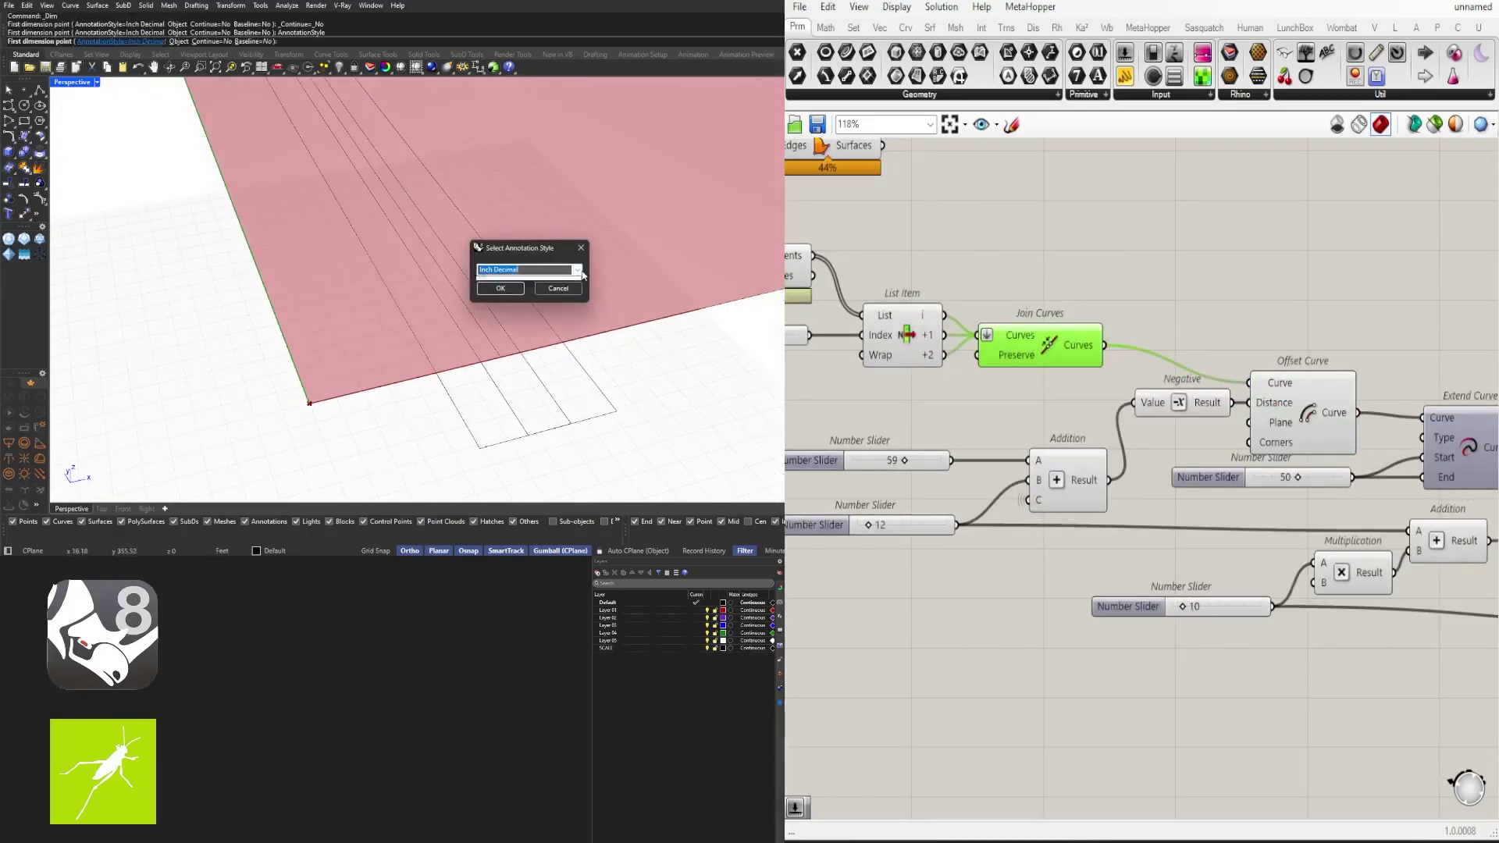
pyautogui.press('Return')
pyautogui.click(309, 403)
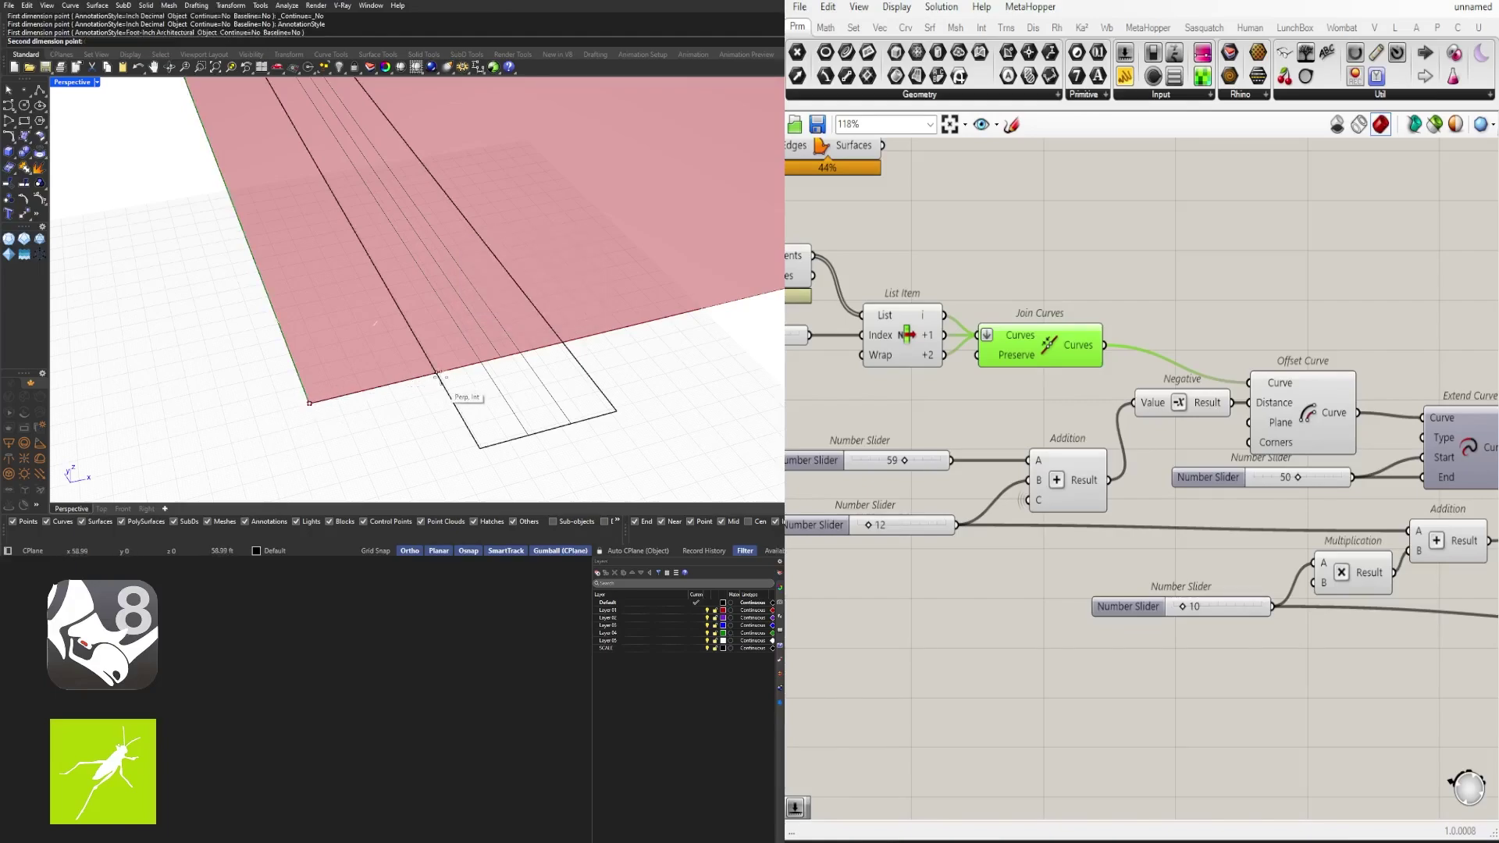
pyautogui.click(435, 372)
pyautogui.click(455, 414)
# Step: Dimension the gap between the outermost offset line and the adjacent inner line at the open strip end
pyautogui.moveTo(920, 468); pyautogui.dragTo(1097, 464, button='right')
pyautogui.scroll(4, 1097, 465)
pyautogui.scroll(-6, 447, 336)
pyautogui.scroll(6, 437, 379)
pyautogui.press('Return')
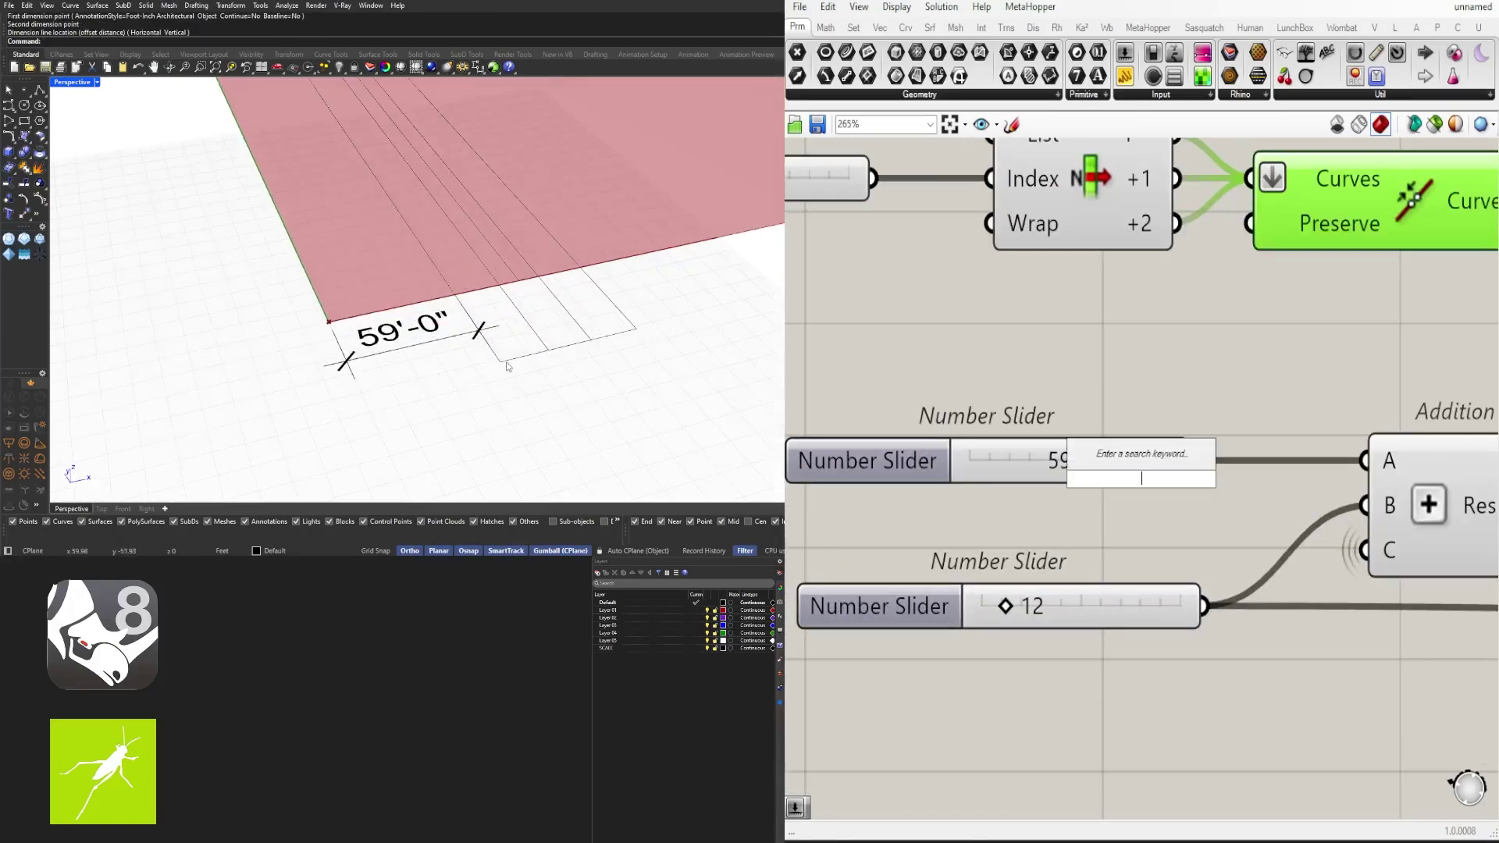
pyautogui.moveTo(513, 365); pyautogui.dragTo(482, 365, button='right')
pyautogui.press('Return')
pyautogui.click(473, 371)
pyautogui.click(522, 362)
pyautogui.scroll(-4, 544, 398)
pyautogui.click(544, 401)
pyautogui.scroll(5, 526, 374)
# Step: Measure the width of the inner strip at its open end with a dimension
pyautogui.press('Return')
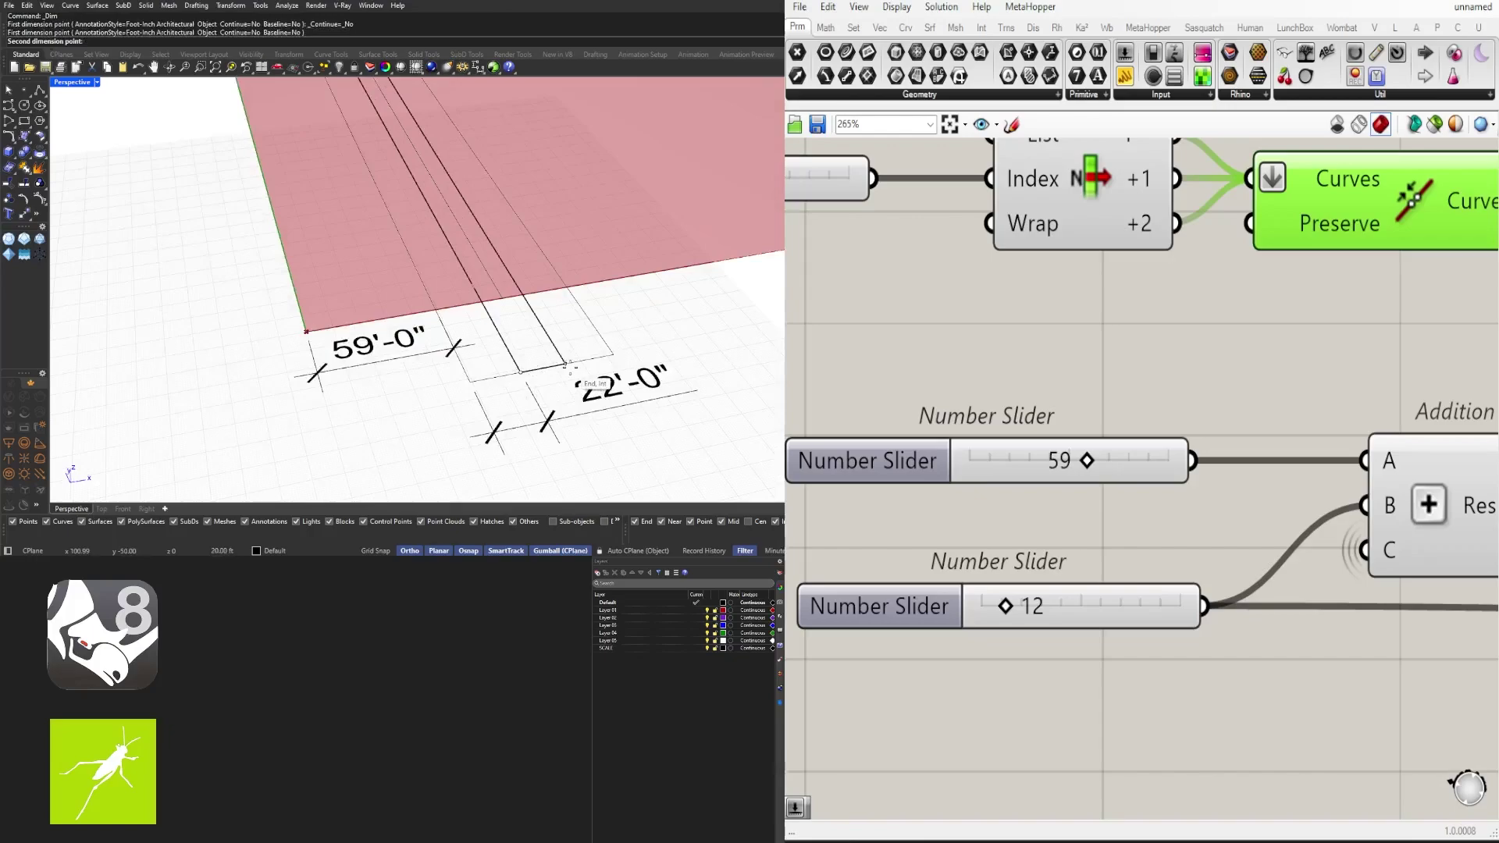
pyautogui.click(526, 372)
pyautogui.click(571, 363)
pyautogui.scroll(-6, 535, 392)
pyautogui.scroll(3, 546, 395)
pyautogui.scroll(-6, 621, 370)
pyautogui.scroll(-6, 898, 437)
# Step: Insert a Relay on the 10 slider's output wire and move the slider left to make room before it
pyautogui.moveTo(1148, 477); pyautogui.dragTo(1085, 499, button='right')
pyautogui.scroll(2, 1007, 547)
pyautogui.moveTo(997, 551); pyautogui.dragTo(814, 574)
pyautogui.doubleClick(1053, 565)
pyautogui.moveTo(960, 593); pyautogui.dragTo(1095, 554, button='right')
pyautogui.moveTo(1072, 532); pyautogui.dragTo(918, 531)
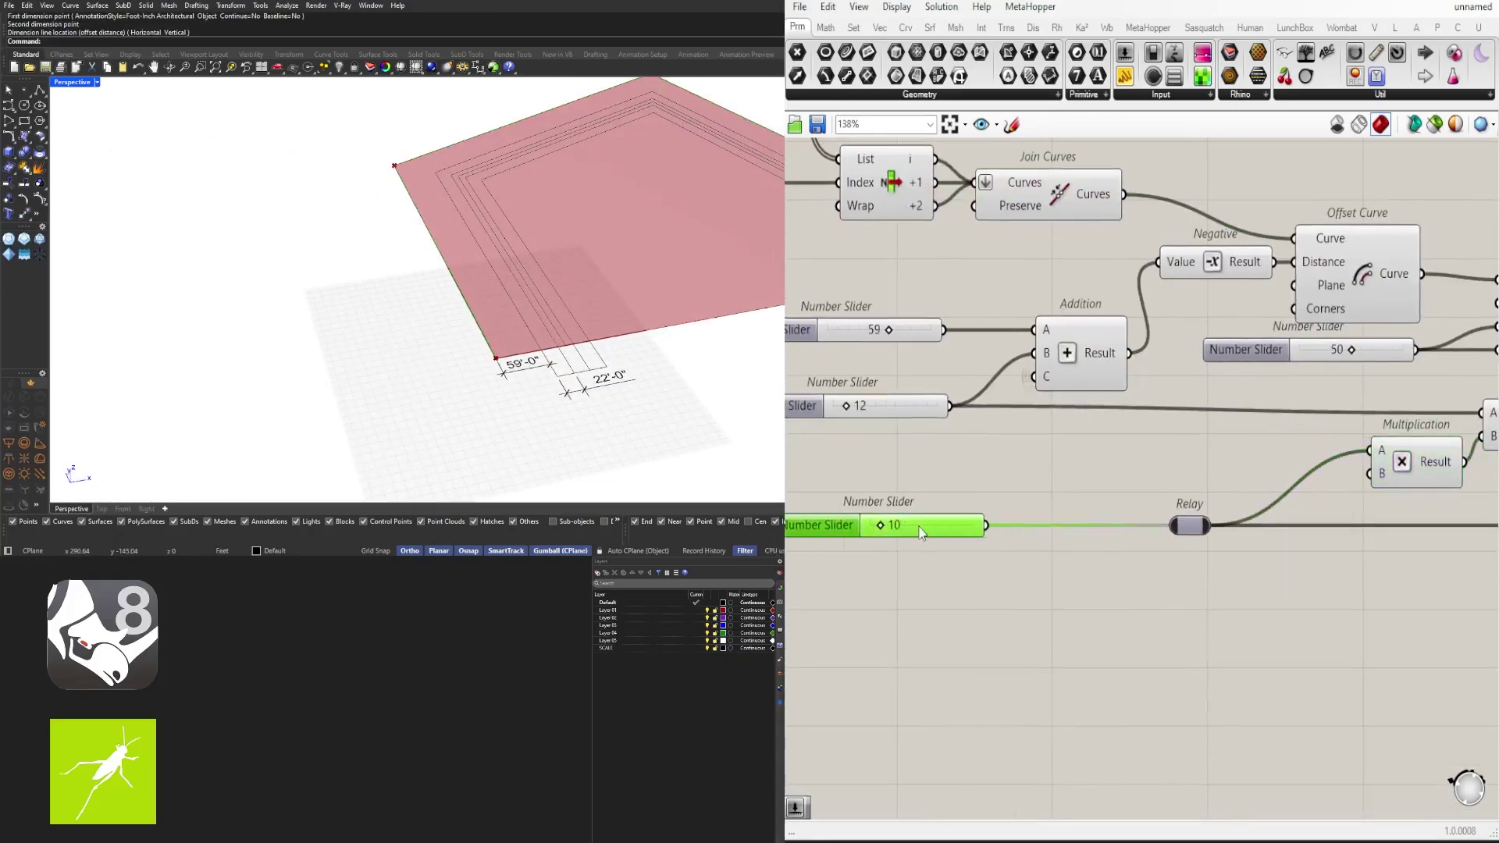
# Step: Insert a Division component between the 10 slider and its Relay, and align the slider and Division with the Relay
pyautogui.doubleClick(1102, 585)
pyautogui.write('division')
pyautogui.press('Return')
pyautogui.moveTo(1100, 577); pyautogui.dragTo(1042, 546)
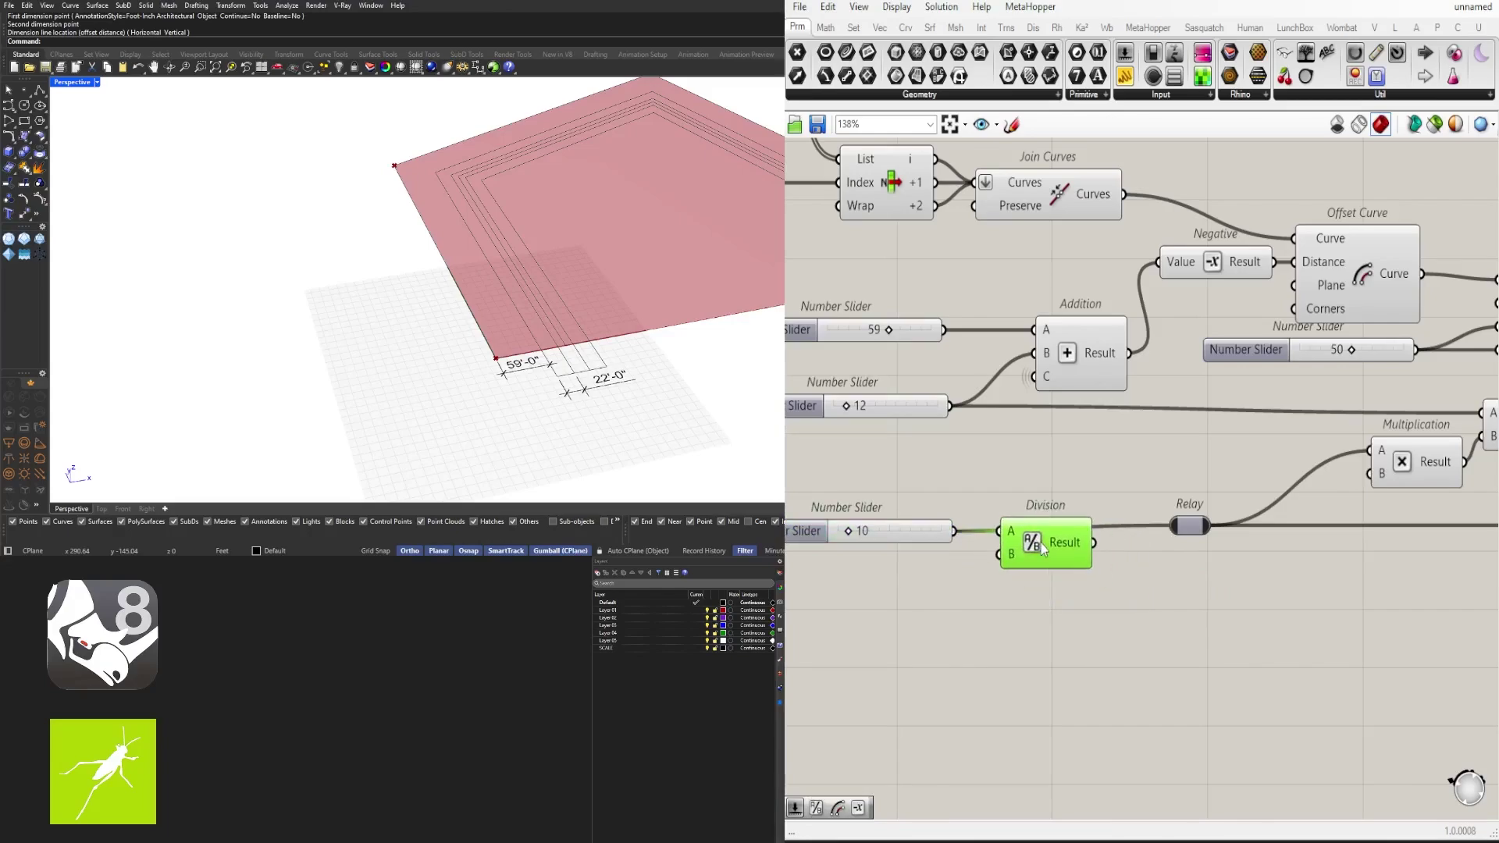
pyautogui.moveTo(1121, 595); pyautogui.dragTo(925, 519)
pyautogui.moveTo(1053, 552); pyautogui.dragTo(1100, 535)
# Step: Delete all baked curves and dimensions from the Rhino viewport
pyautogui.click(643, 270)
pyautogui.hotkey('ctrl', 'a')
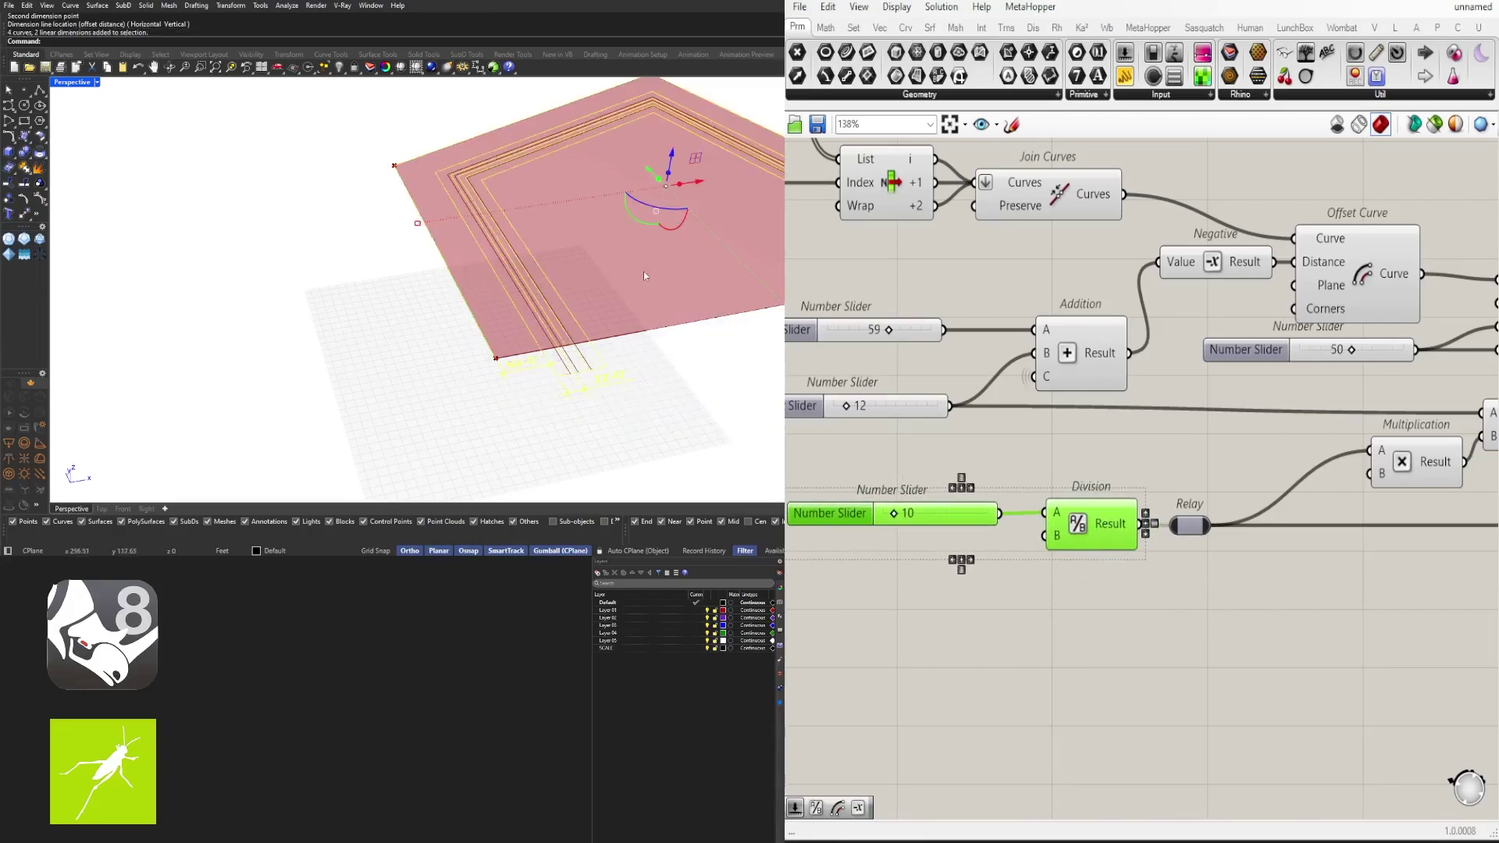
pyautogui.press('Delete')
# Step: Move the Offset Curve component up so its Curve input lines up with the Join Curves output
pyautogui.scroll(-3, 1258, 393)
pyautogui.click(1070, 418)
pyautogui.scroll(-3, 1074, 423)
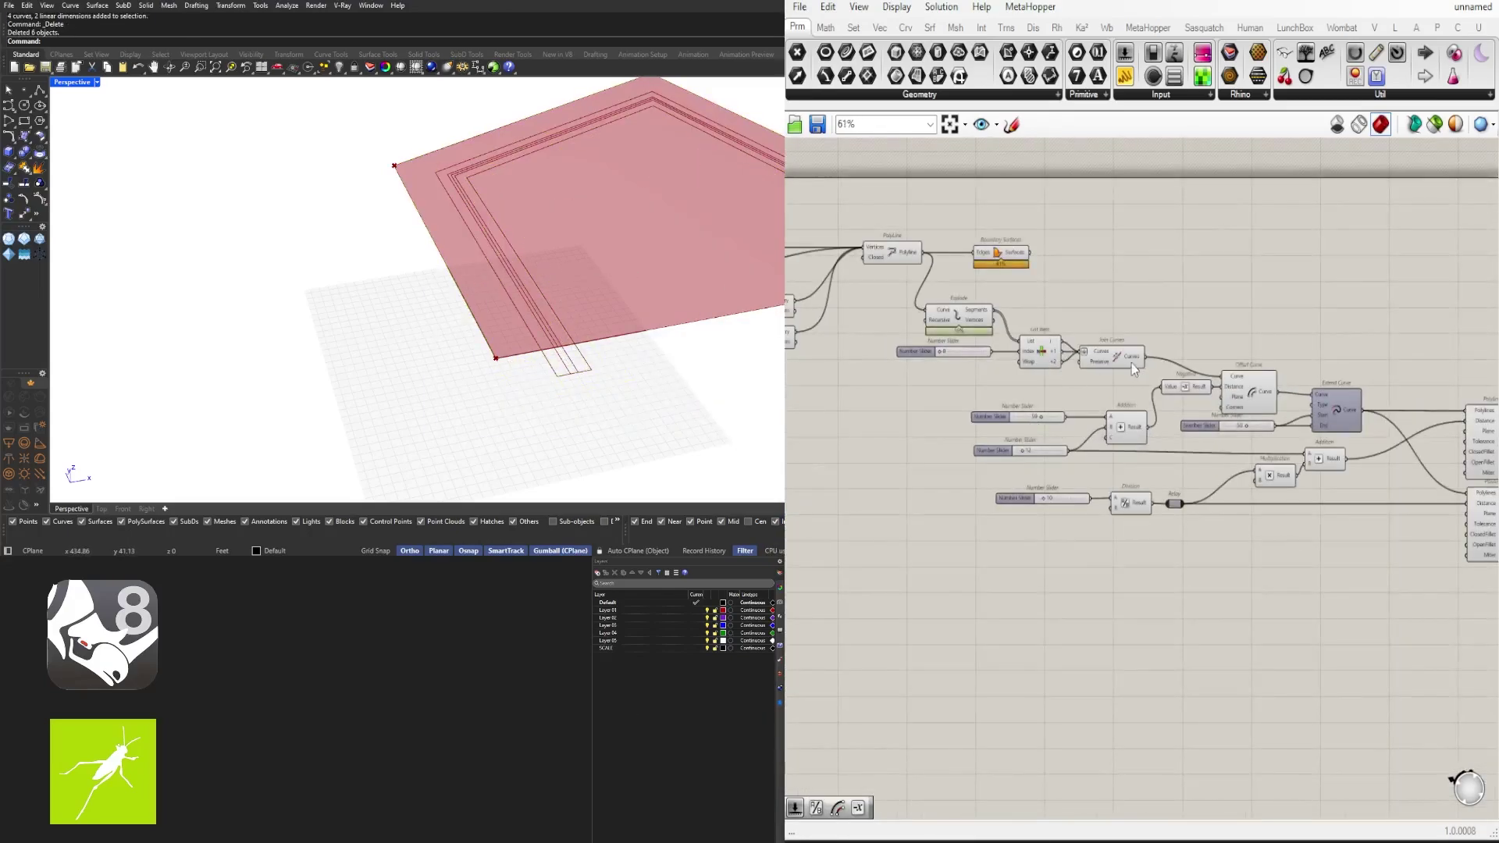
pyautogui.moveTo(1277, 345); pyautogui.dragTo(1136, 350, button='right')
pyautogui.scroll(2, 1003, 478)
pyautogui.moveTo(1003, 478); pyautogui.dragTo(1155, 499, button='right')
pyautogui.moveTo(1297, 389); pyautogui.dragTo(1322, 362)
pyautogui.moveTo(1321, 361); pyautogui.dragTo(1185, 356, button='right')
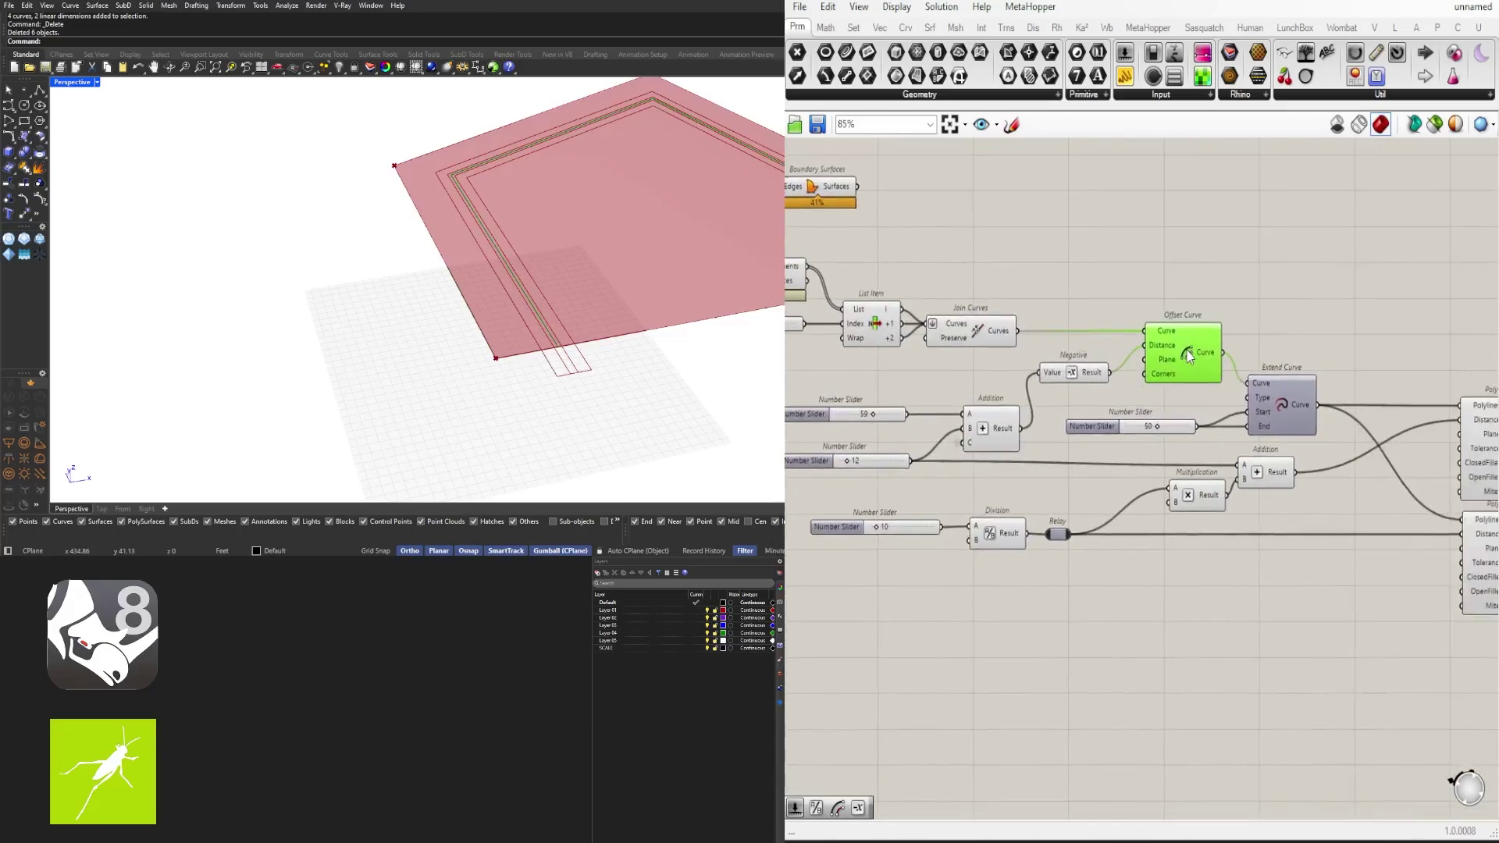
# Step: Tidy the distance branch by moving Multiplication and the second Addition left and the 10 slider closer to Division
pyautogui.click(1076, 372)
pyautogui.moveTo(1051, 428); pyautogui.dragTo(1013, 341, button='right')
pyautogui.moveTo(907, 466); pyautogui.dragTo(990, 478, button='right')
pyautogui.scroll(3, 1237, 427)
pyautogui.moveTo(1236, 427); pyautogui.dragTo(1099, 426, button='right')
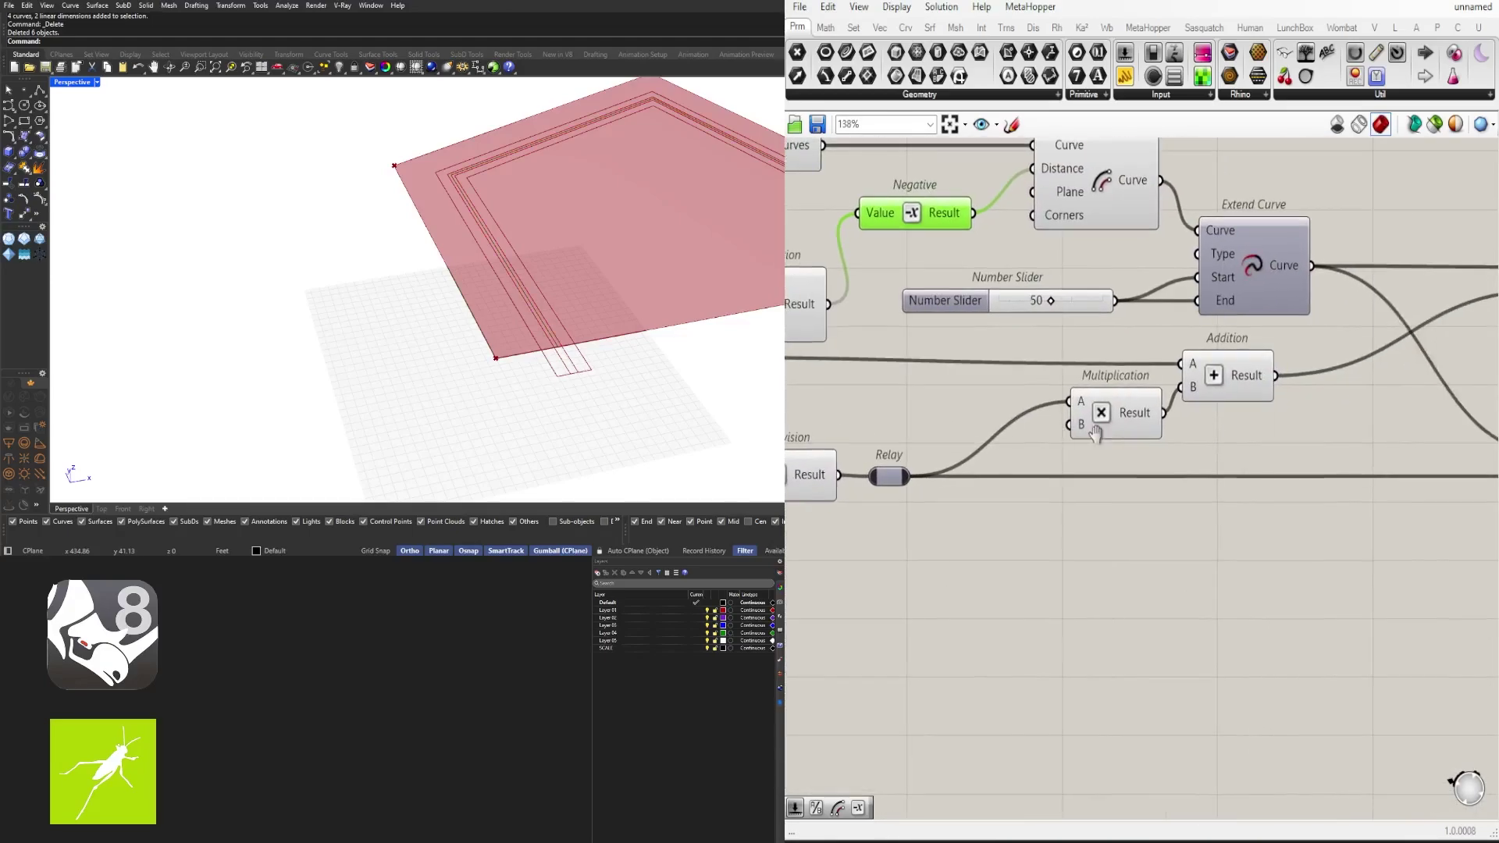
pyautogui.moveTo(1102, 422); pyautogui.dragTo(1014, 433)
pyautogui.scroll(-2, 1161, 437)
pyautogui.moveTo(1209, 393); pyautogui.dragTo(1155, 392)
pyautogui.moveTo(1483, 583); pyautogui.dragTo(1257, 569, button='right')
pyautogui.moveTo(874, 484); pyautogui.dragTo(1296, 507, button='right')
pyautogui.scroll(2, 968, 467)
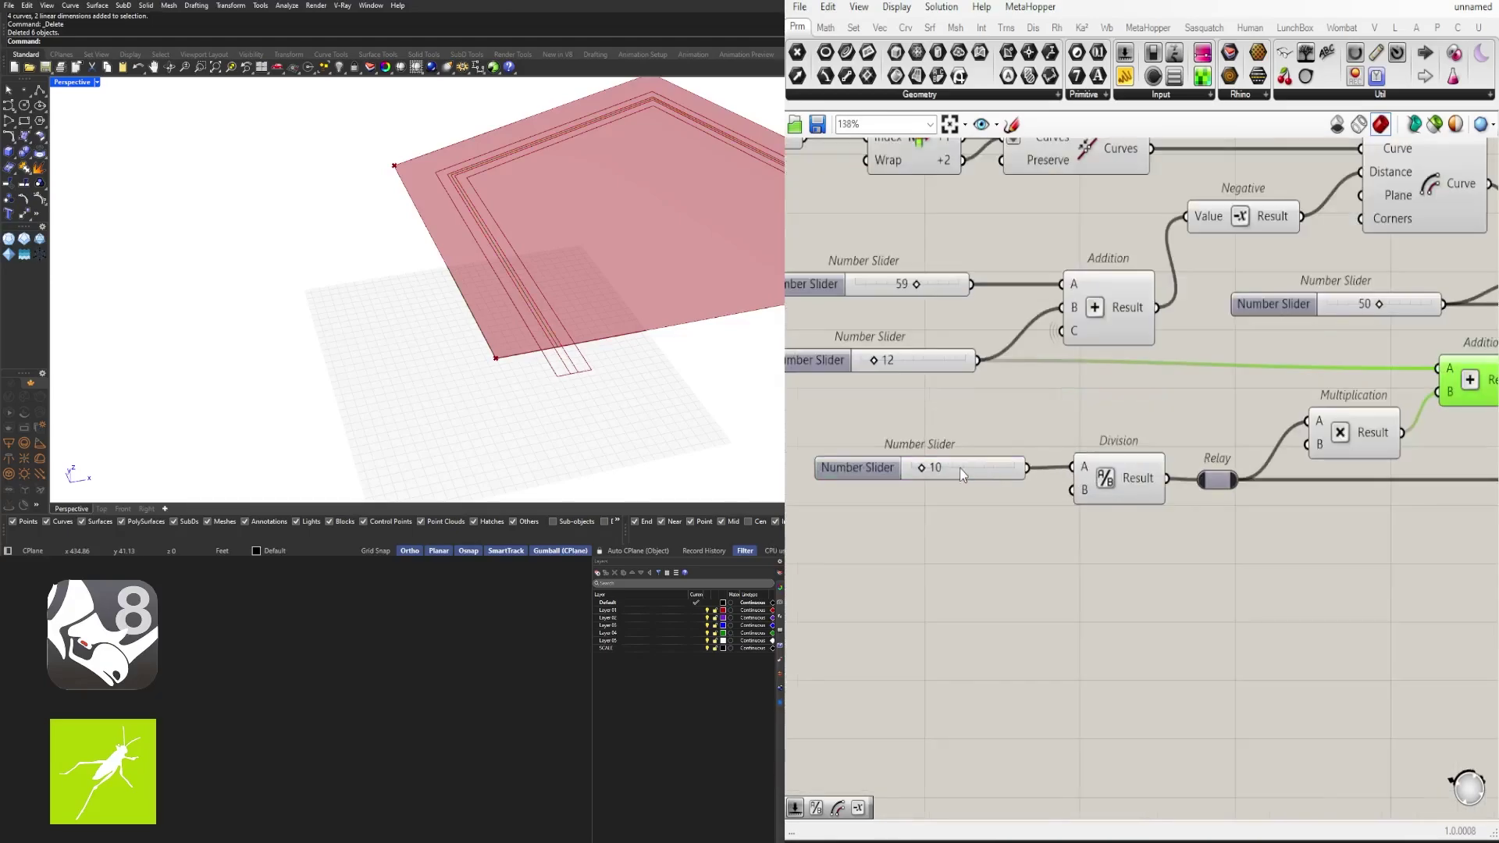
pyautogui.moveTo(959, 467); pyautogui.dragTo(978, 467)
# Step: Bake both Polyline Offset results together with the joined boundary curve to check the halved strip width
pyautogui.scroll(-4, 1062, 467)
pyautogui.moveTo(1253, 499); pyautogui.dragTo(1021, 470, button='right')
pyautogui.click(1288, 396)
pyautogui.keyDown('shift'); pyautogui.click(1305, 468); pyautogui.keyUp('shift')
pyautogui.scroll(-2, 1300, 468)
pyautogui.moveTo(1124, 468); pyautogui.dragTo(1249, 468, button='right')
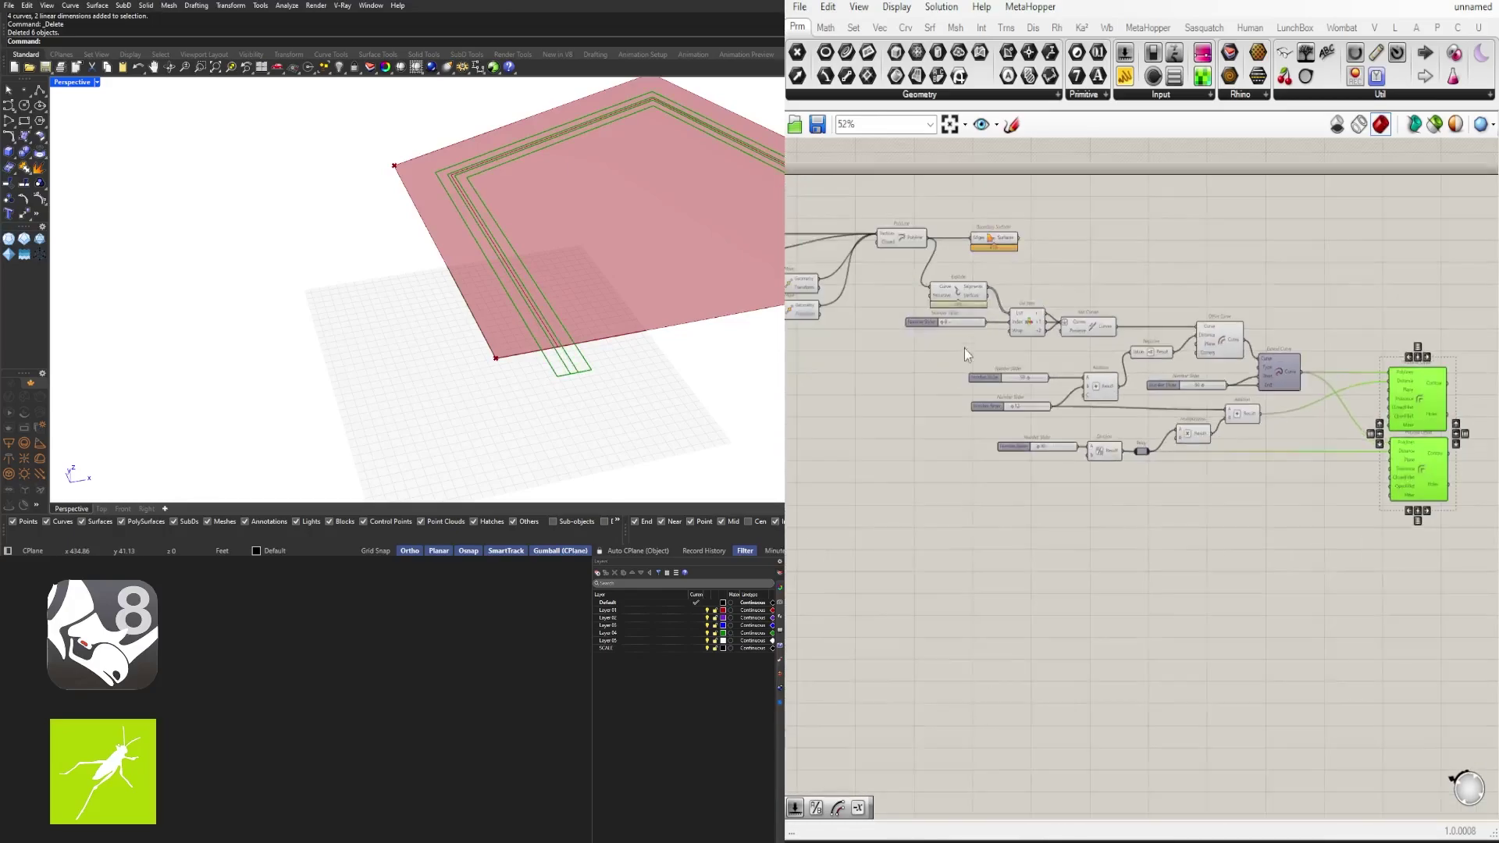
pyautogui.keyDown('shift'); pyautogui.click(1076, 326); pyautogui.keyUp('shift')
pyautogui.middleClick(1075, 327)
pyautogui.click(1044, 364)
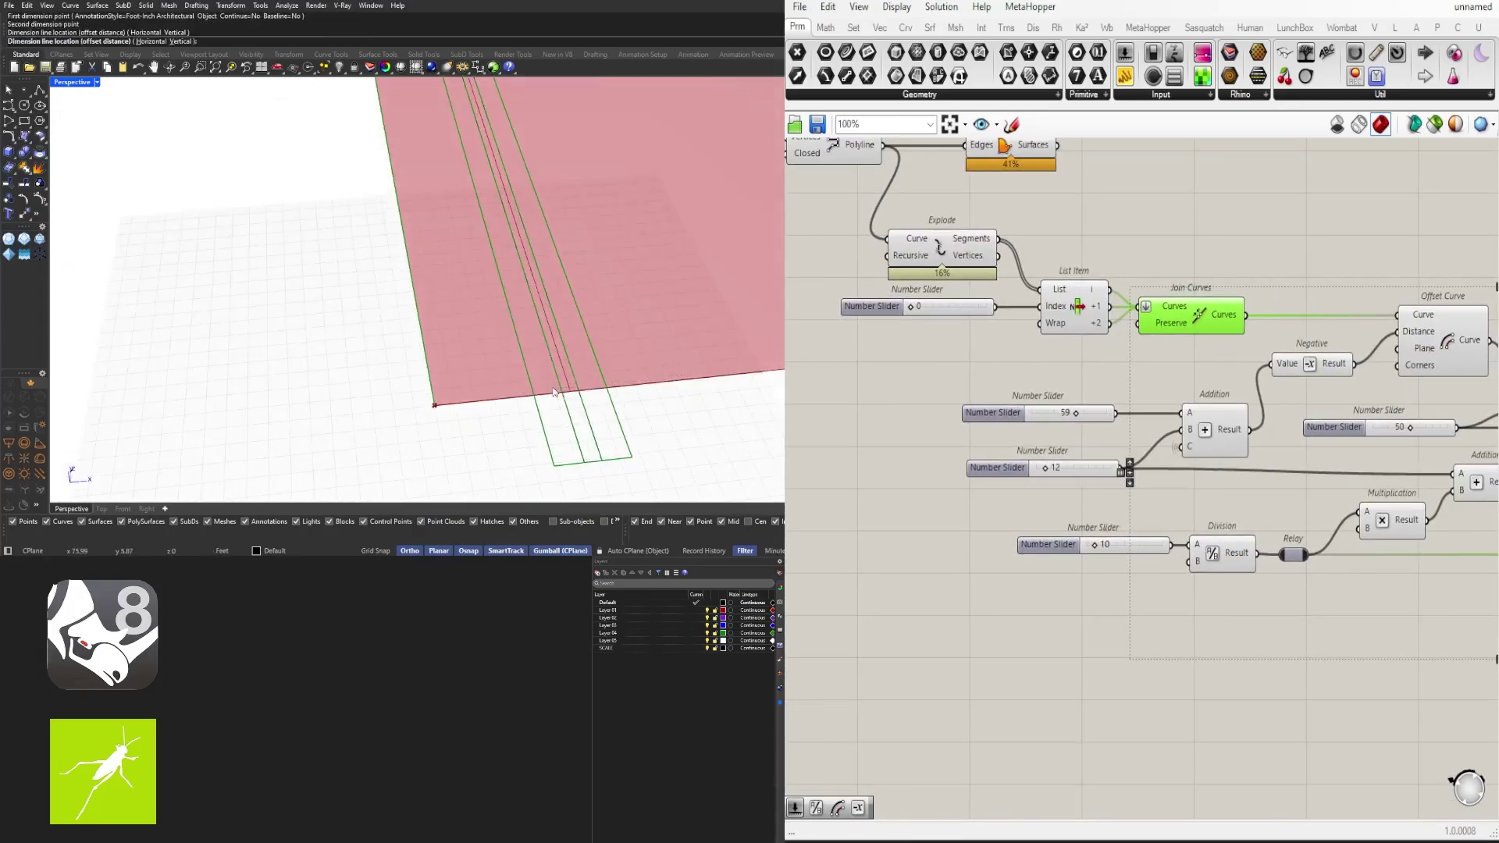
# Step: Insert a Relay on the 12 slider's output wire and move the slider left of it
pyautogui.moveTo(1414, 457); pyautogui.dragTo(1174, 343, button='right')
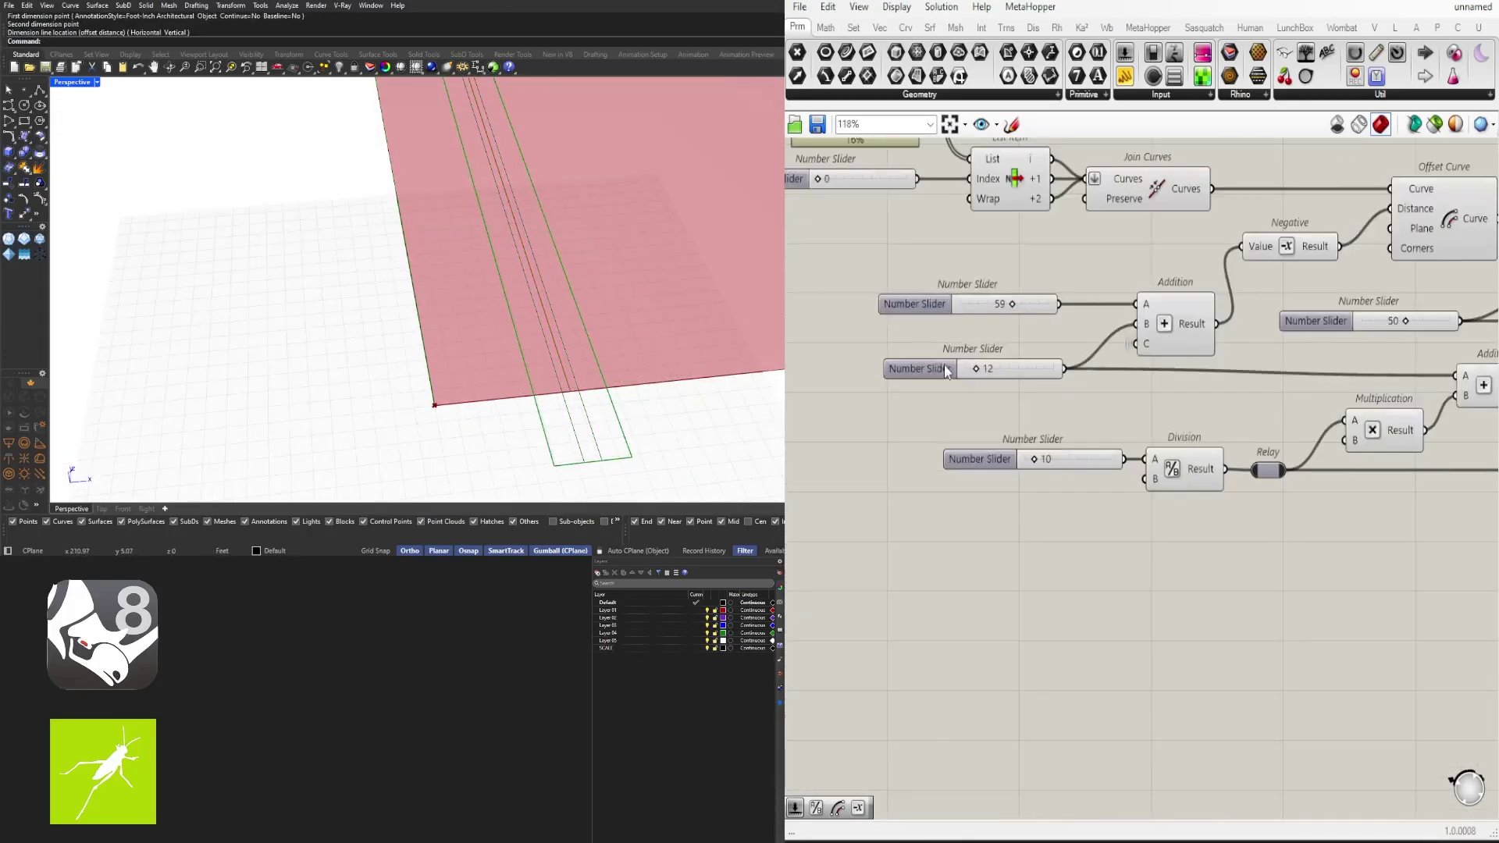
pyautogui.click(927, 381)
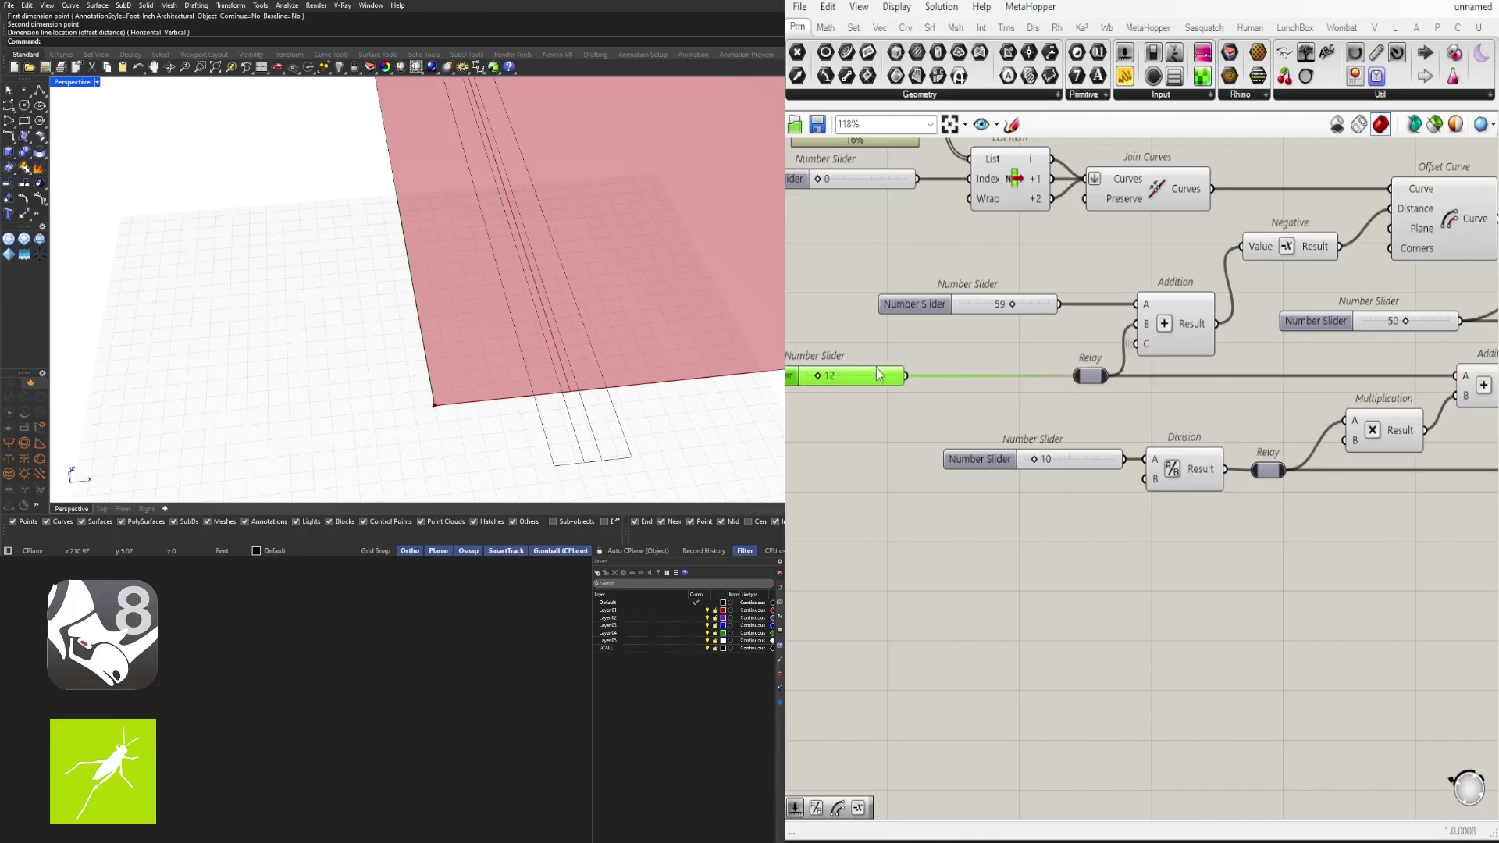
# Step: Insert a Division component between the 12 slider and its Relay, and delete the baked curves from the model
pyautogui.moveTo(880, 374); pyautogui.dragTo(871, 375)
pyautogui.doubleClick(949, 397)
pyautogui.write('/')
pyautogui.press('Return')
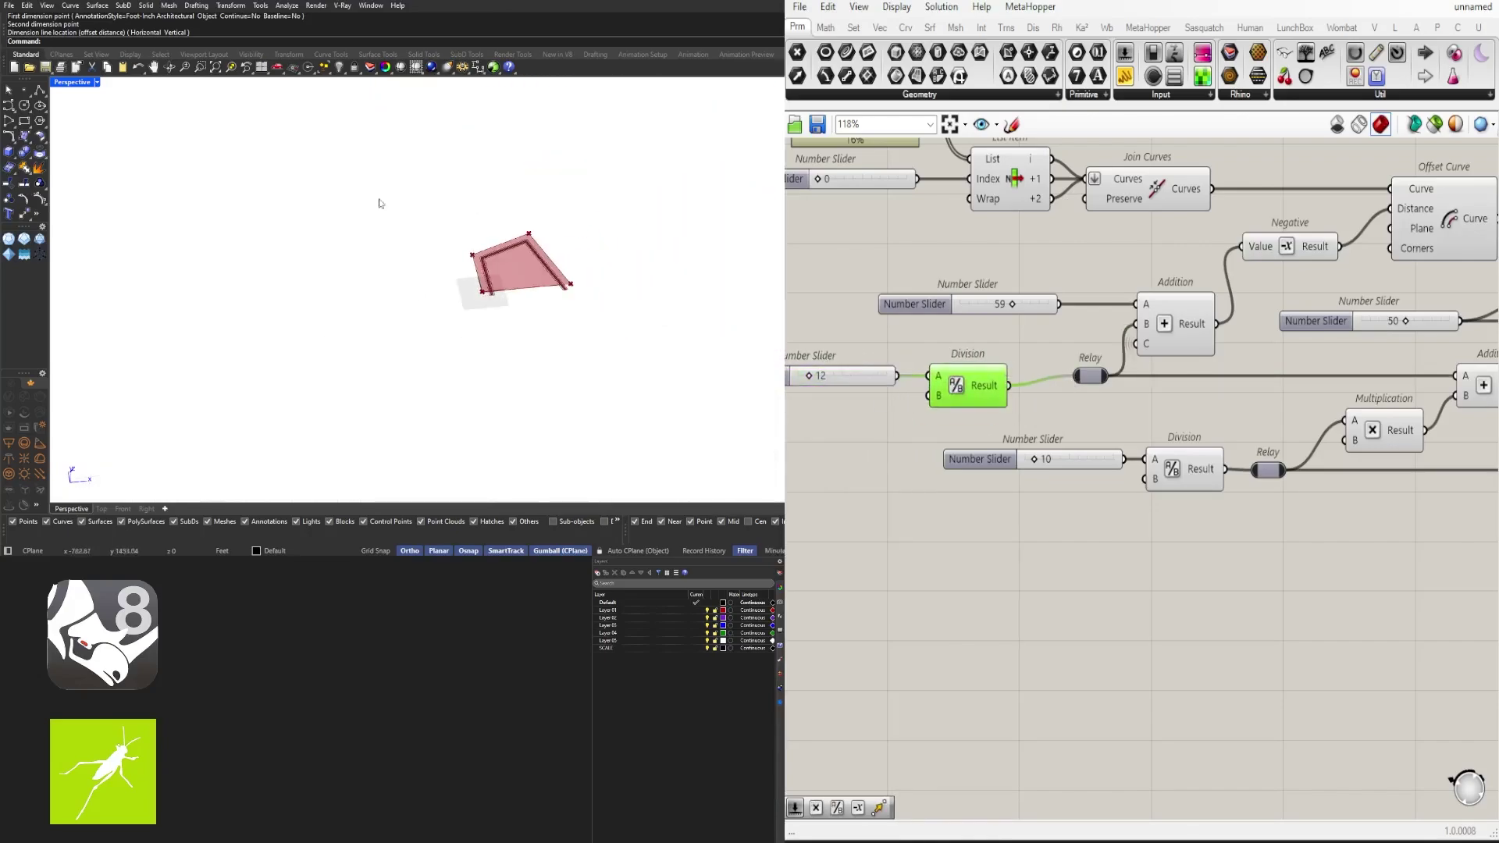
pyautogui.press('Delete')
pyautogui.scroll(3, 1132, 375)
pyautogui.moveTo(796, 414); pyautogui.dragTo(1157, 367)
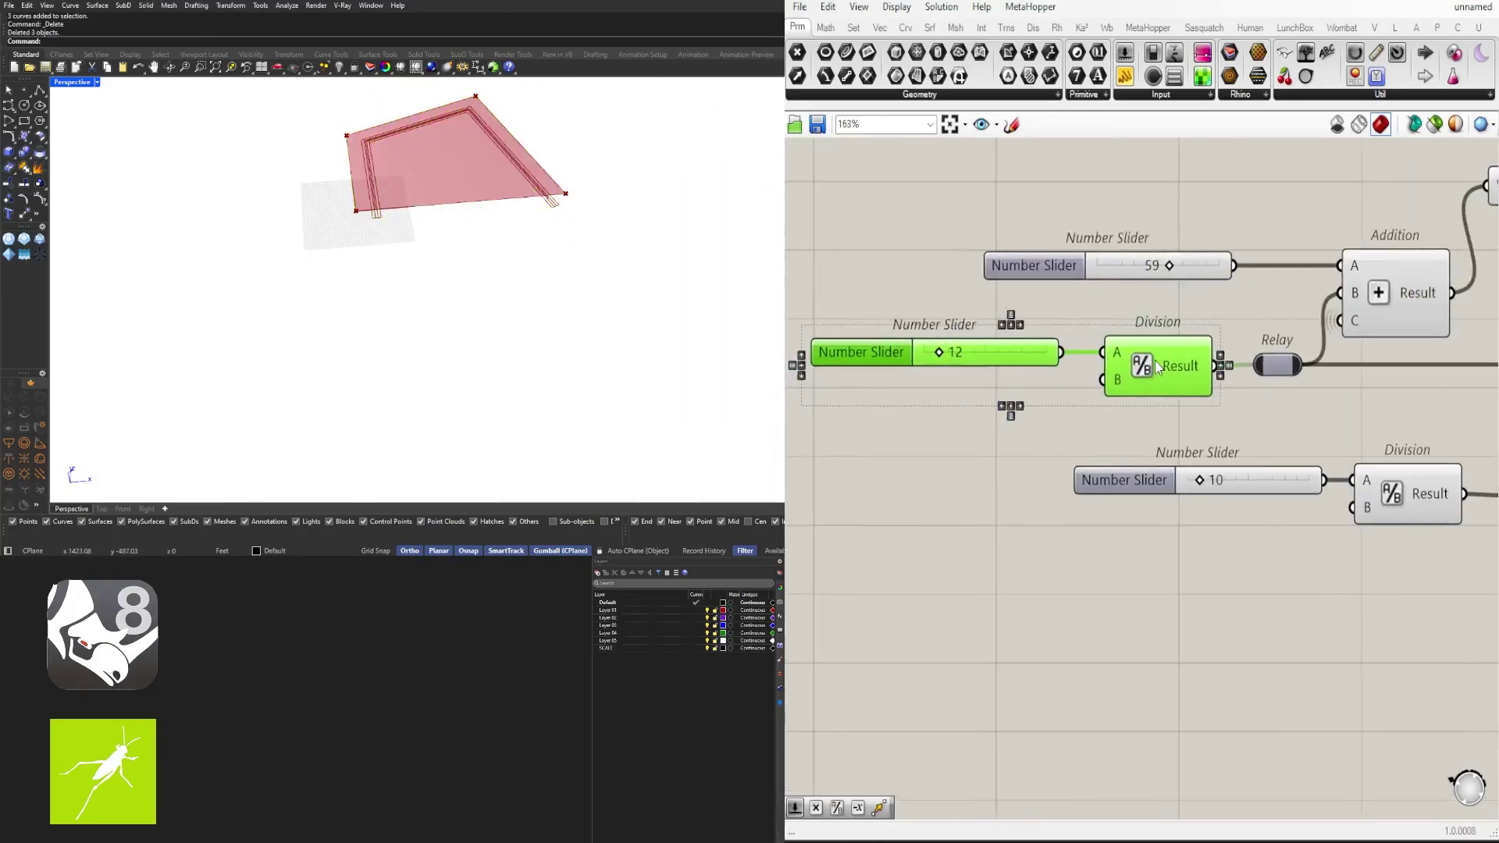
# Step: Bake both Polyline Offset results with the joined boundary curve and dimension from the parcel corner to the strip's near edge
pyautogui.scroll(-6, 1157, 366)
pyautogui.click(1069, 438)
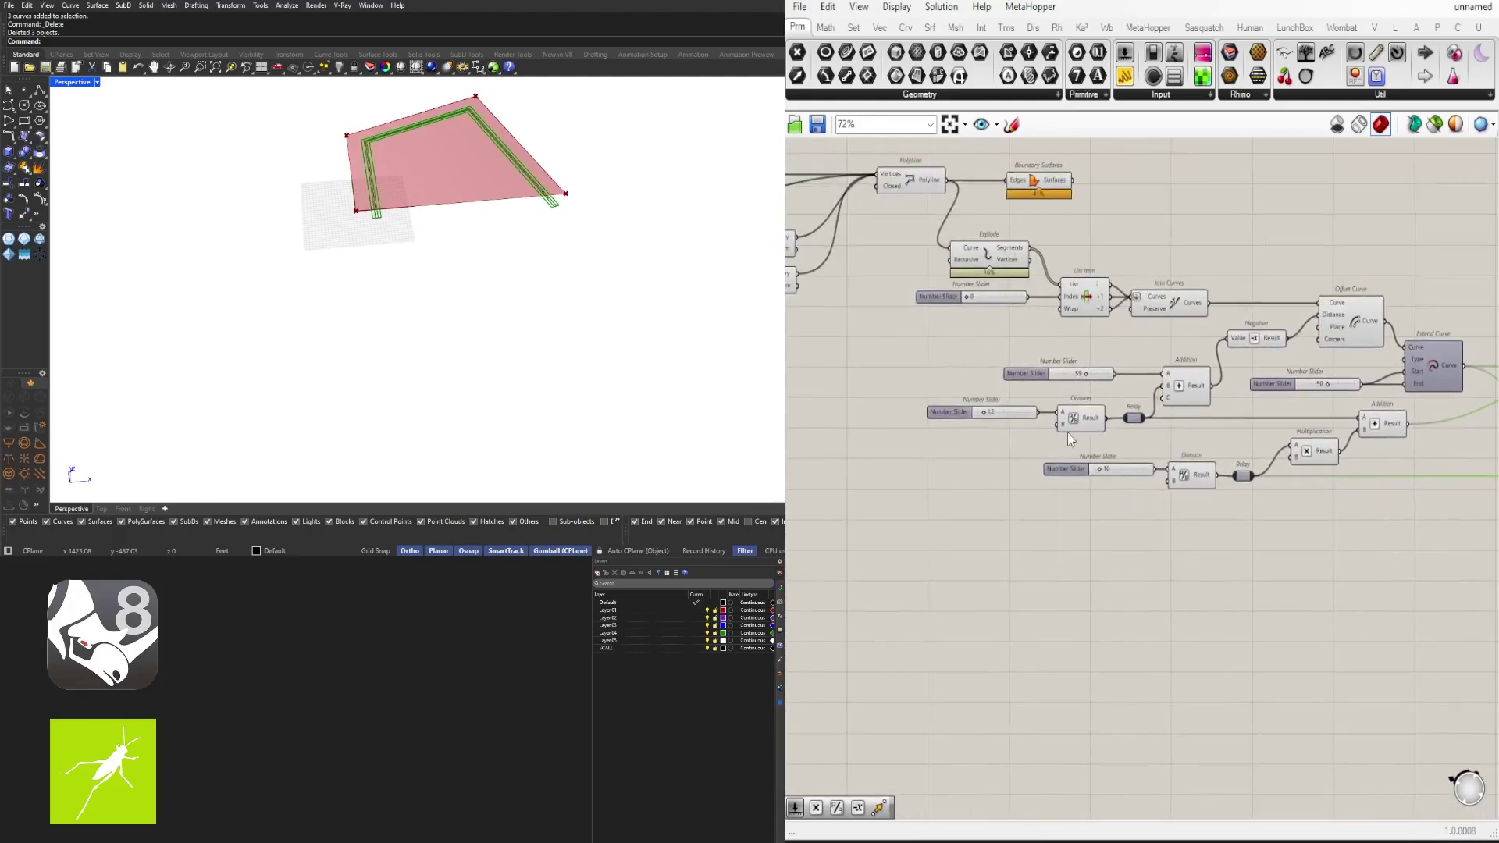
pyautogui.scroll(4, 1035, 398)
pyautogui.scroll(-3, 1035, 400)
pyautogui.click(1347, 398)
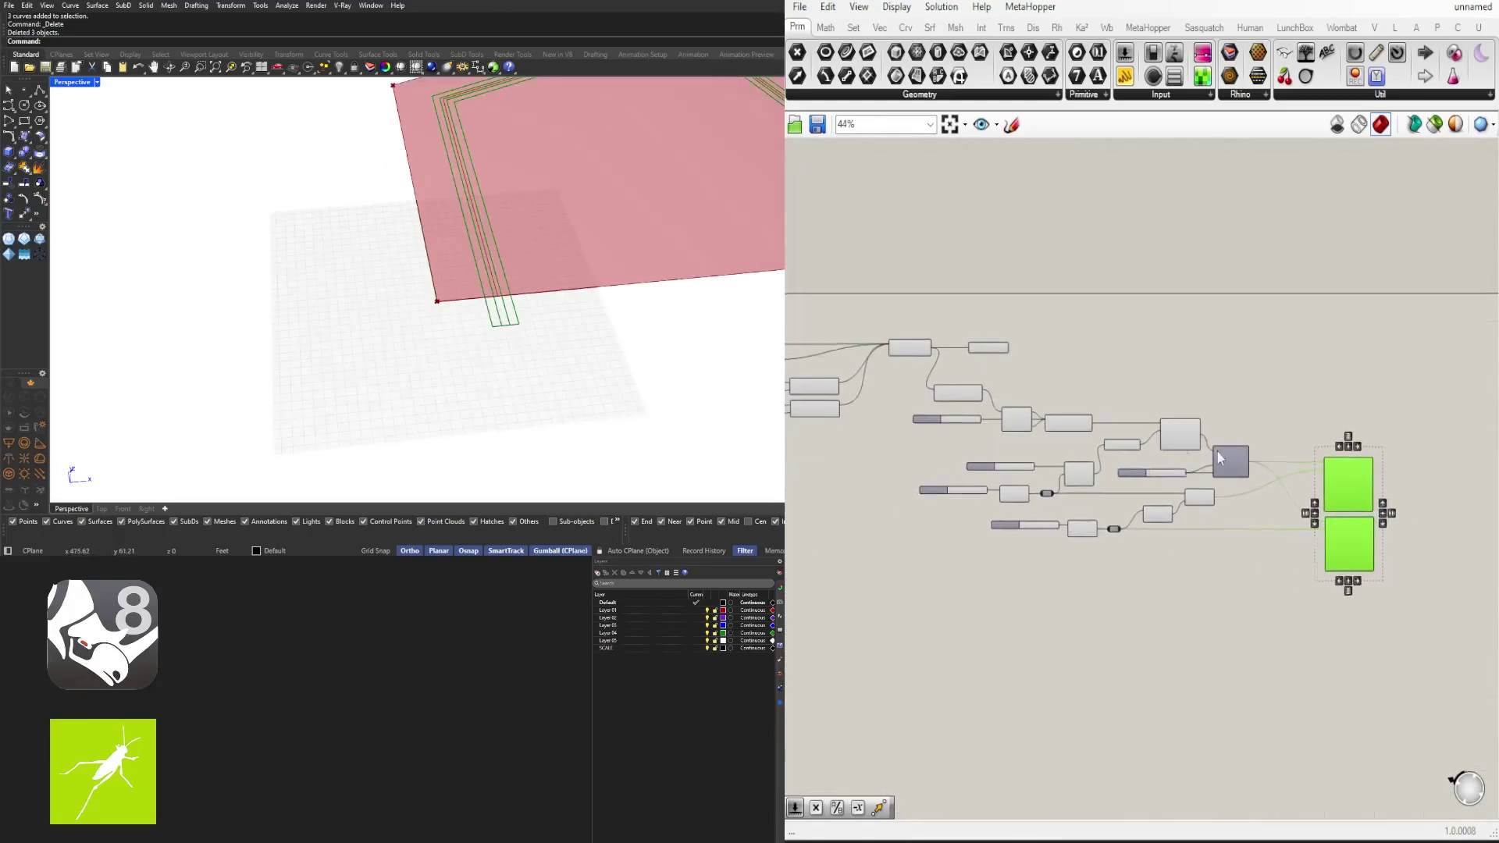
pyautogui.middleClick(1043, 358)
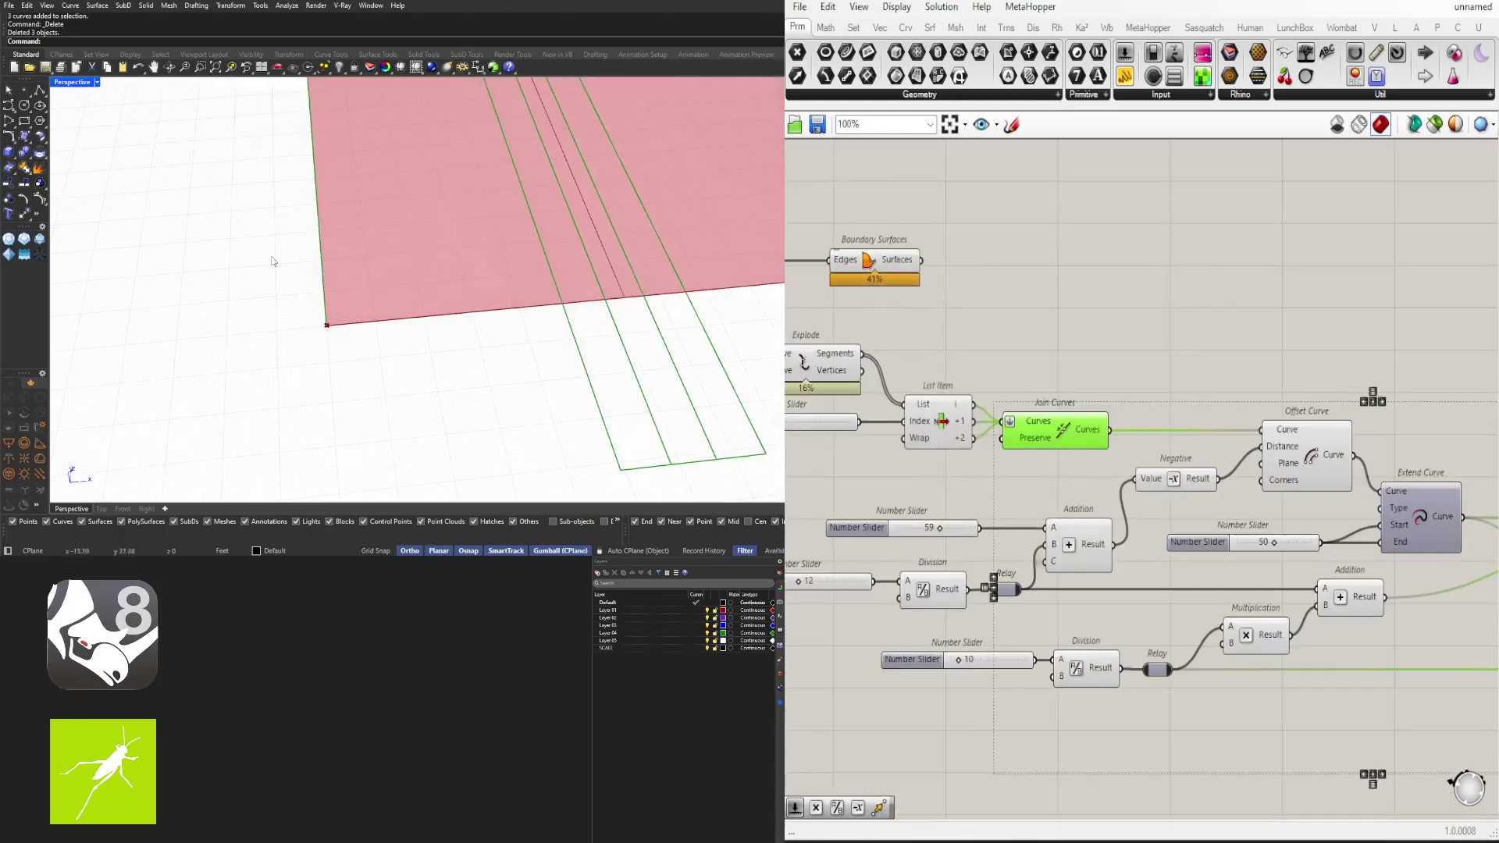
pyautogui.click(327, 325)
pyautogui.click(562, 306)
pyautogui.click(562, 306)
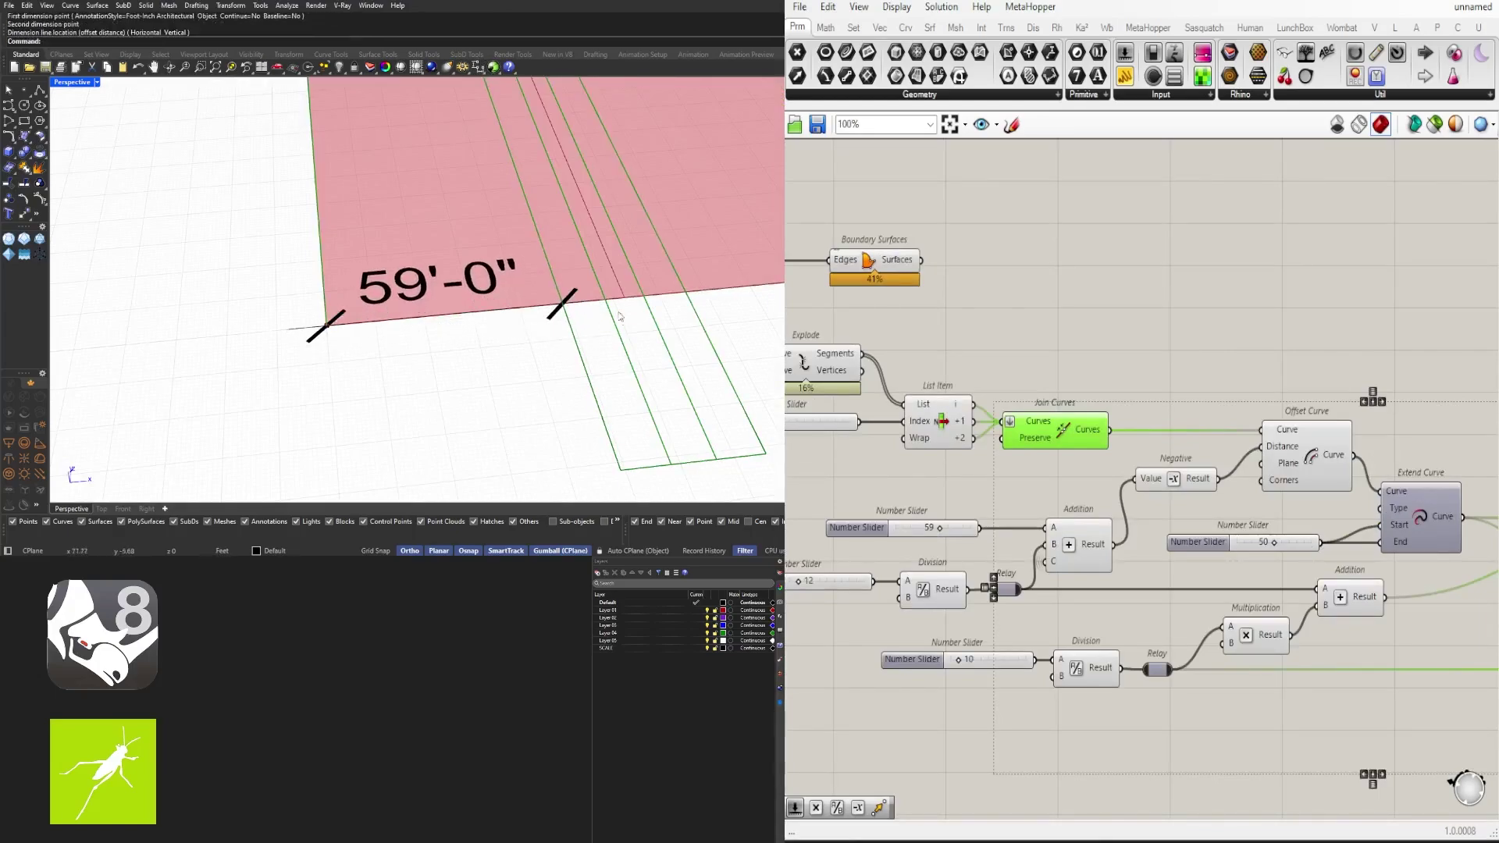
# Step: Try 25 and 31 on the slider feeding the new Division, and set it to 20
pyautogui.scroll(-3, 609, 304)
pyautogui.moveTo(852, 555); pyautogui.dragTo(1046, 535, button='right')
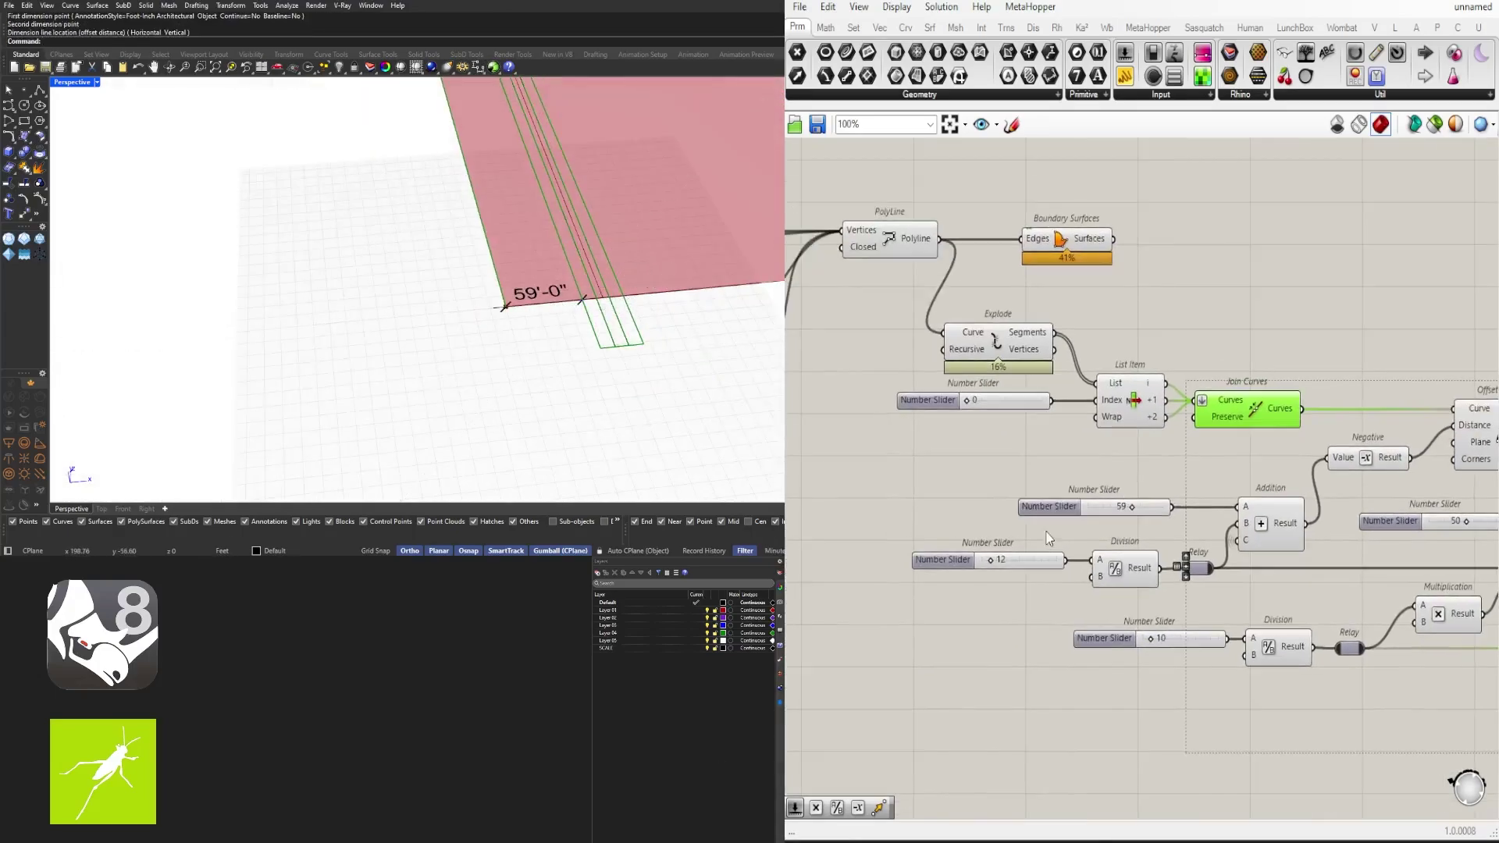
pyautogui.click(1000, 565)
pyautogui.scroll(4, 1002, 564)
pyautogui.doubleClick(1003, 564)
pyautogui.write('25')
pyautogui.press('Return')
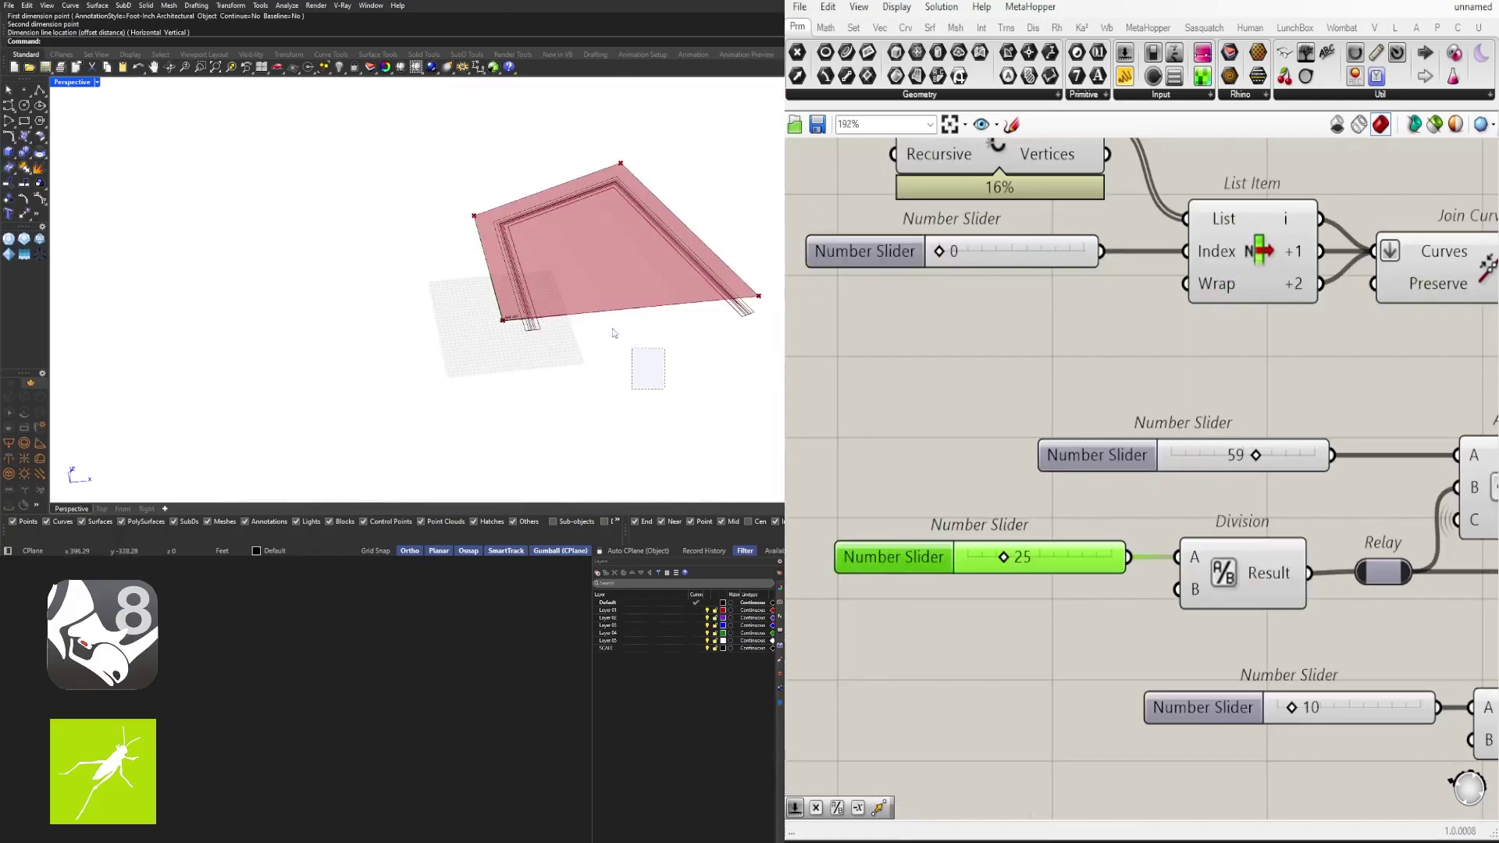
pyautogui.scroll(4, 1005, 563)
pyautogui.moveTo(1003, 561); pyautogui.dragTo(1021, 562)
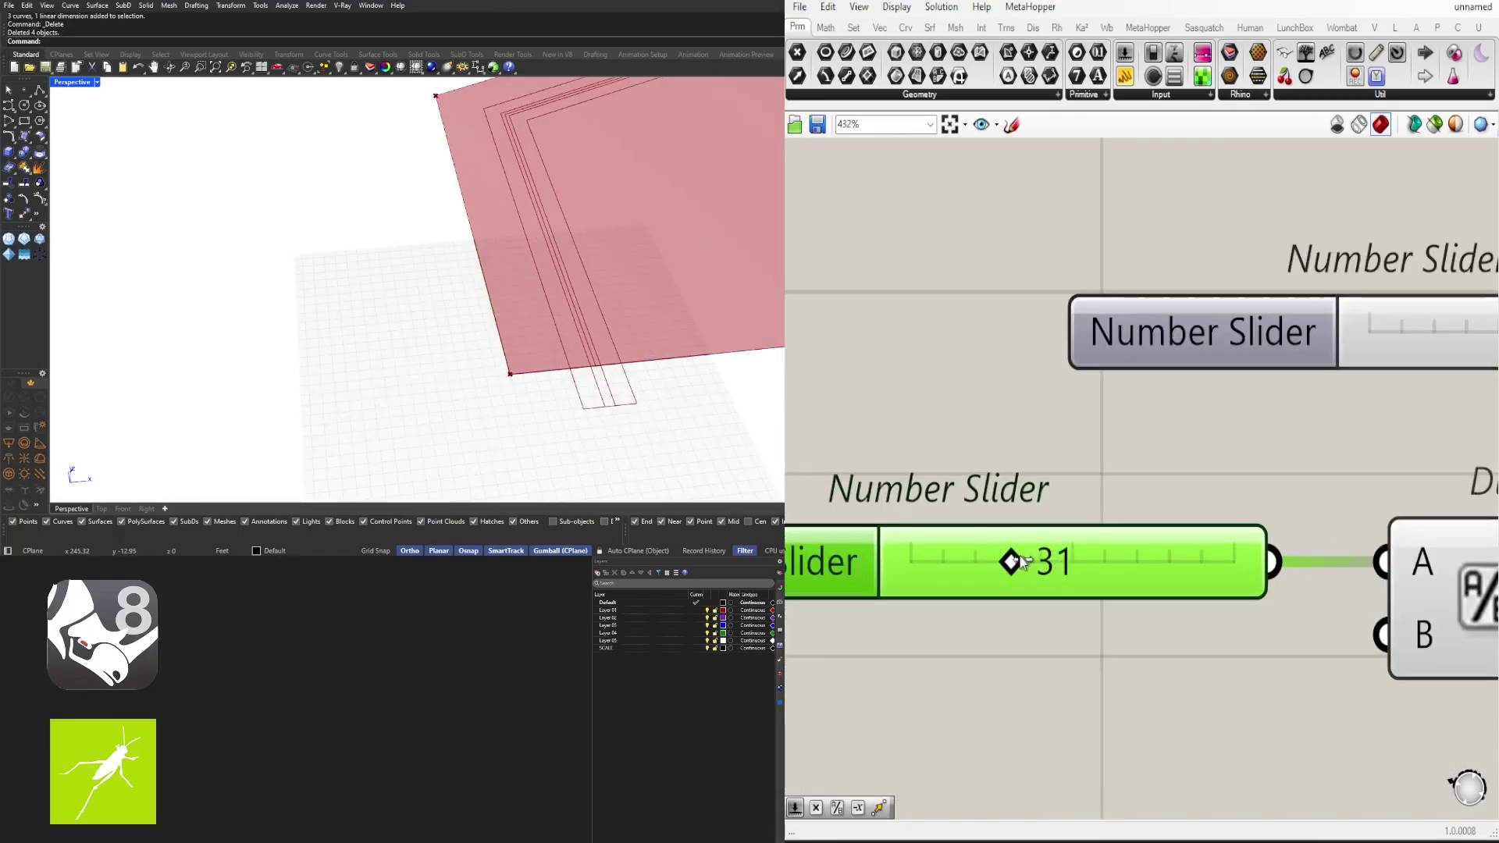
pyautogui.doubleClick(1020, 562)
pyautogui.write('20')
pyautogui.press('Return')
# Step: Bake both Polyline Offset results and the joined boundary curve again with the changed slider value
pyautogui.scroll(-4, 1086, 562)
pyautogui.moveTo(1286, 583); pyautogui.dragTo(1090, 468, button='right')
pyautogui.click(1089, 469)
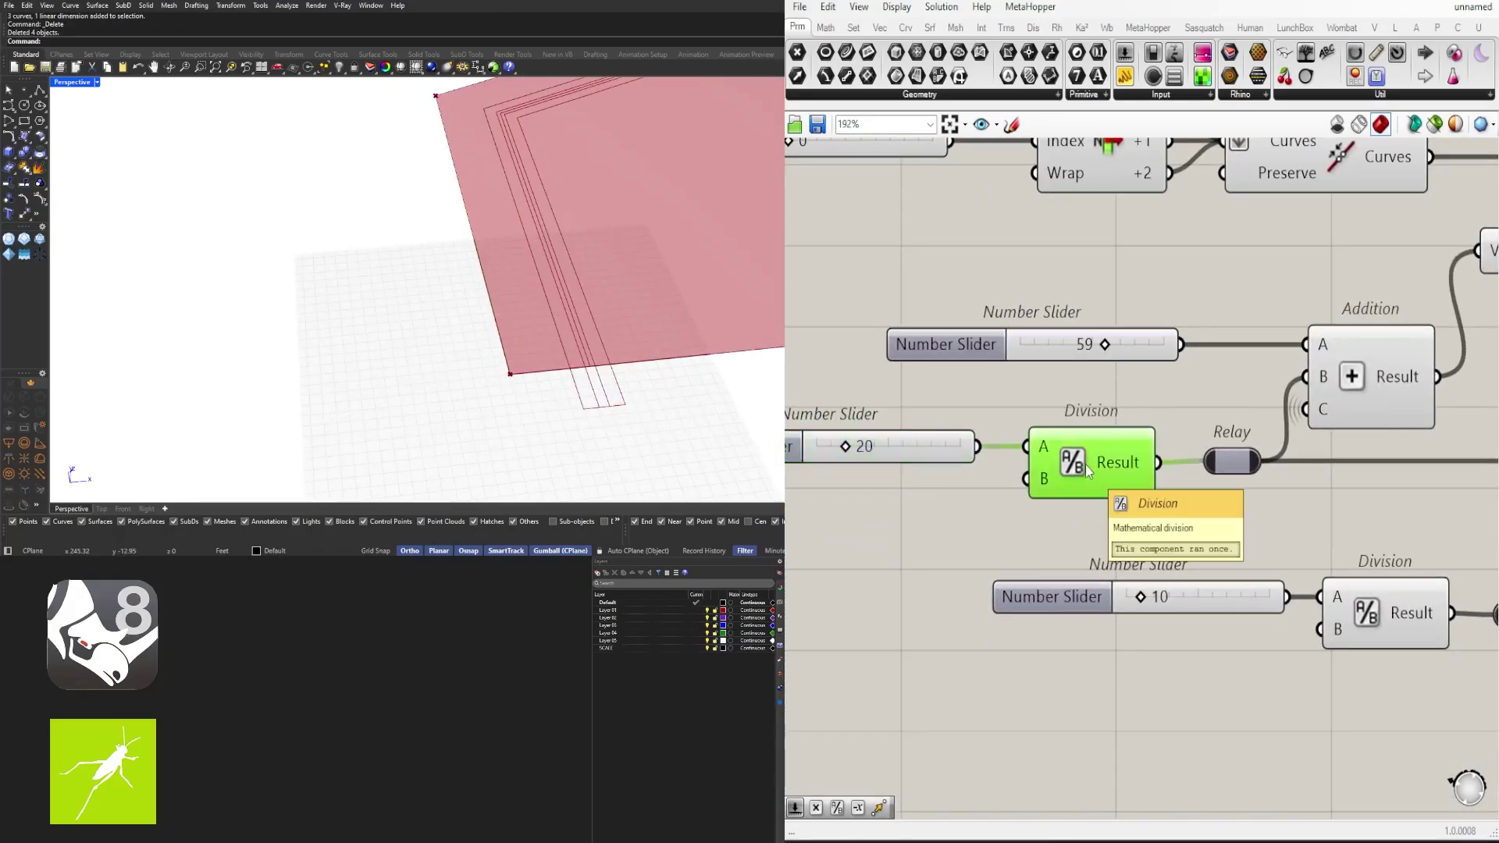
pyautogui.scroll(-2, 1017, 487)
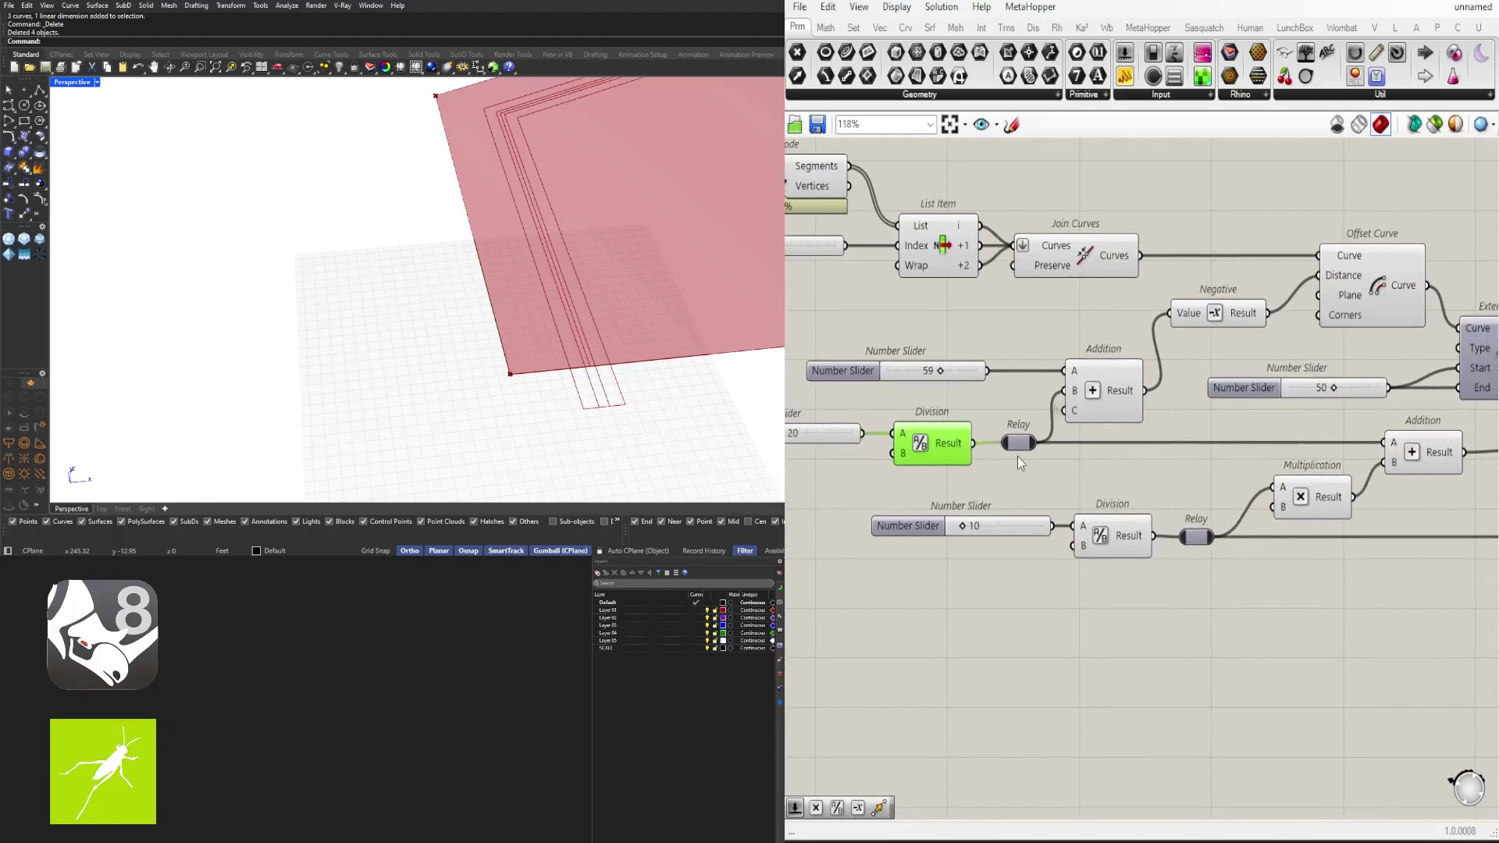
pyautogui.moveTo(1099, 460); pyautogui.dragTo(810, 419, button='right')
pyautogui.scroll(-2, 810, 418)
pyautogui.moveTo(1352, 619); pyautogui.dragTo(1293, 333)
pyautogui.moveTo(819, 269); pyautogui.dragTo(978, 310, button='right')
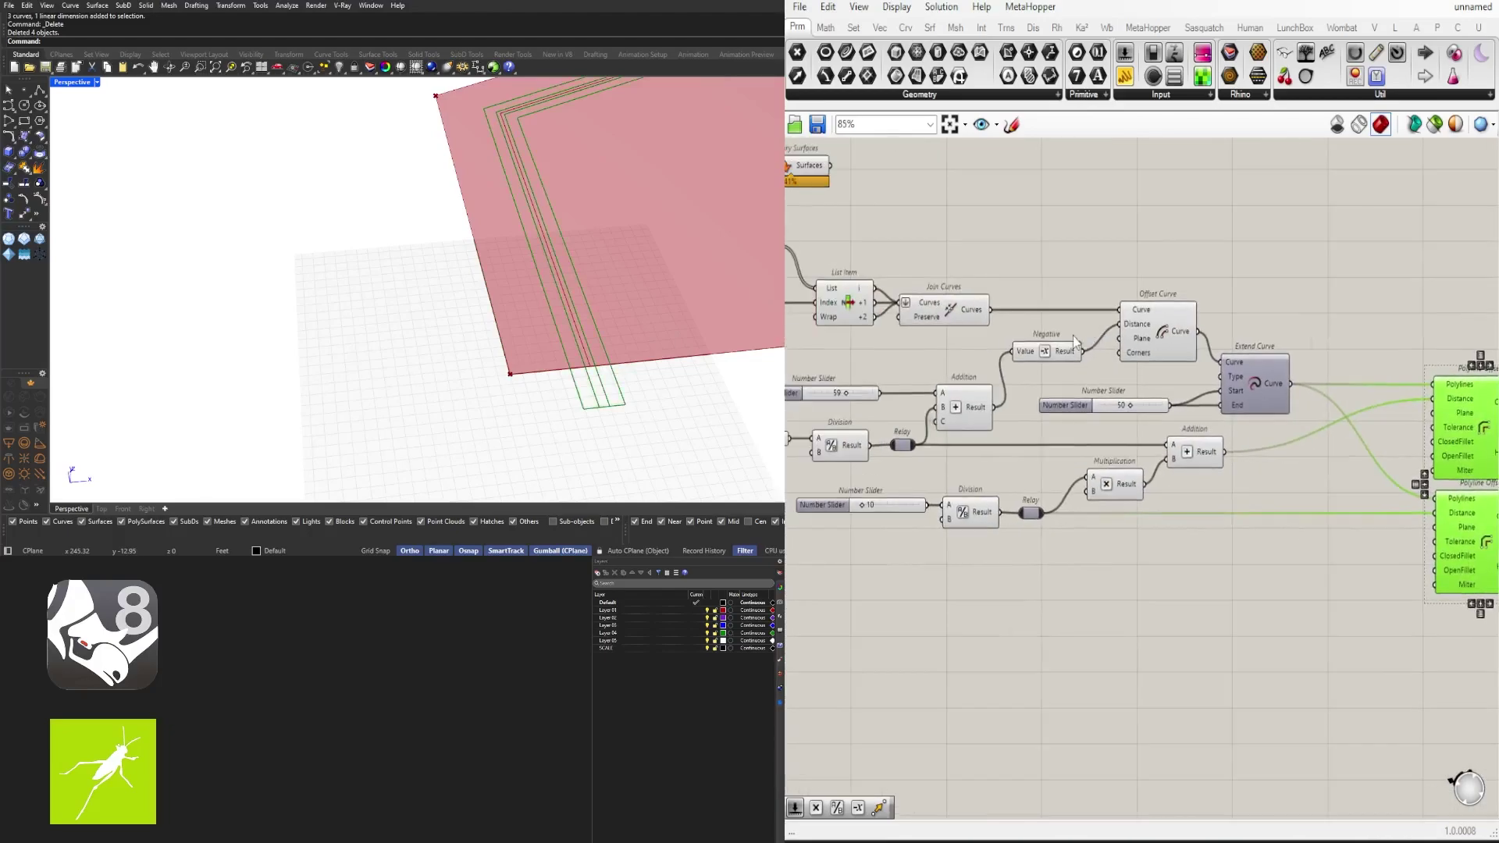
pyautogui.middleClick(944, 312)
pyautogui.click(965, 346)
# Step: Dimension the setback from the parcel corner to the strip and the strip's width along the parcel edge
pyautogui.click(477, 67)
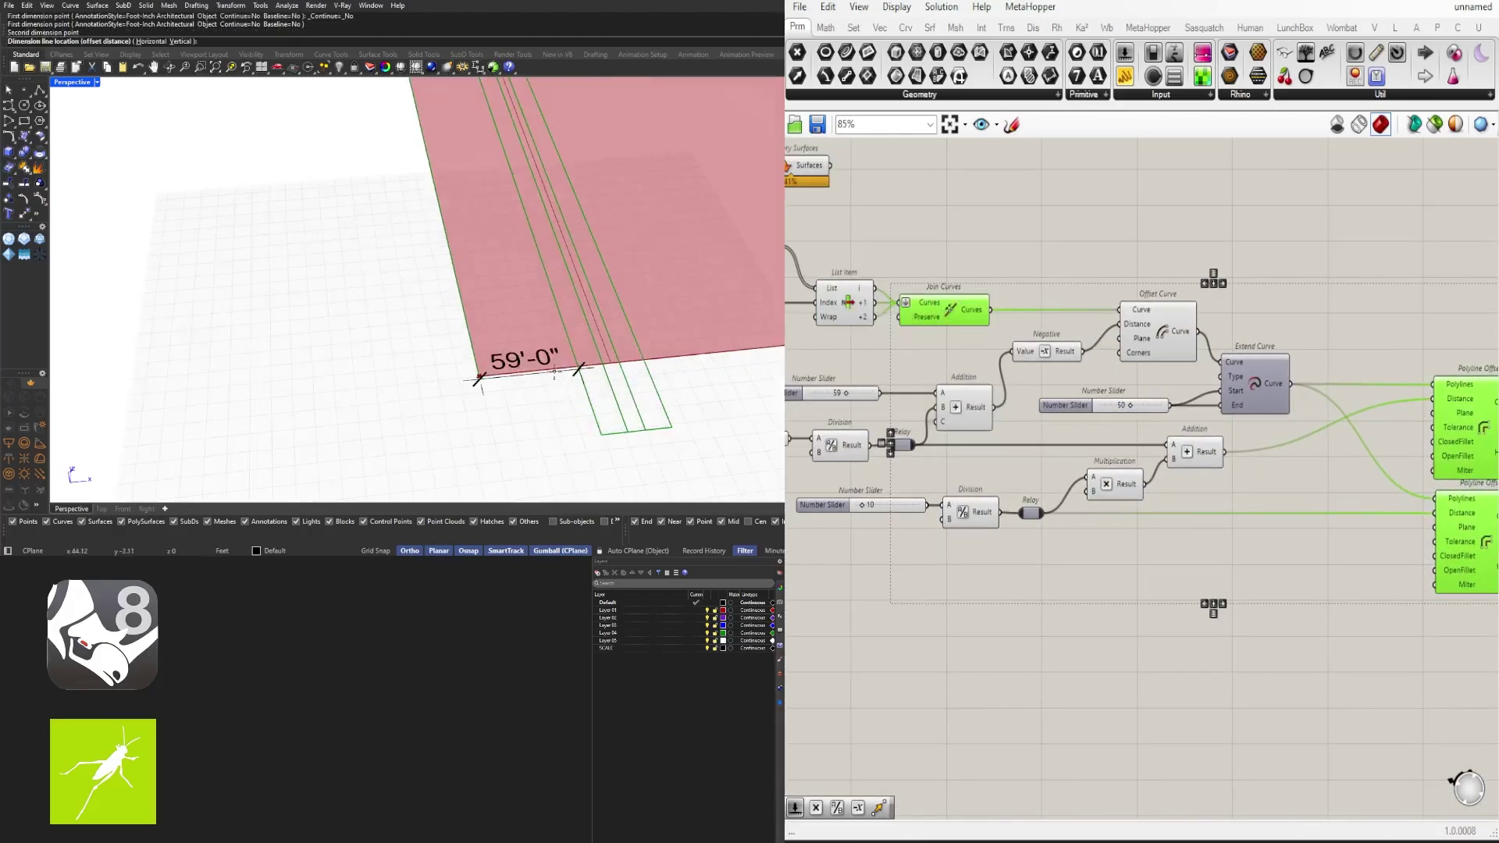
pyautogui.click(604, 367)
pyautogui.click(746, 353)
pyautogui.click(615, 378)
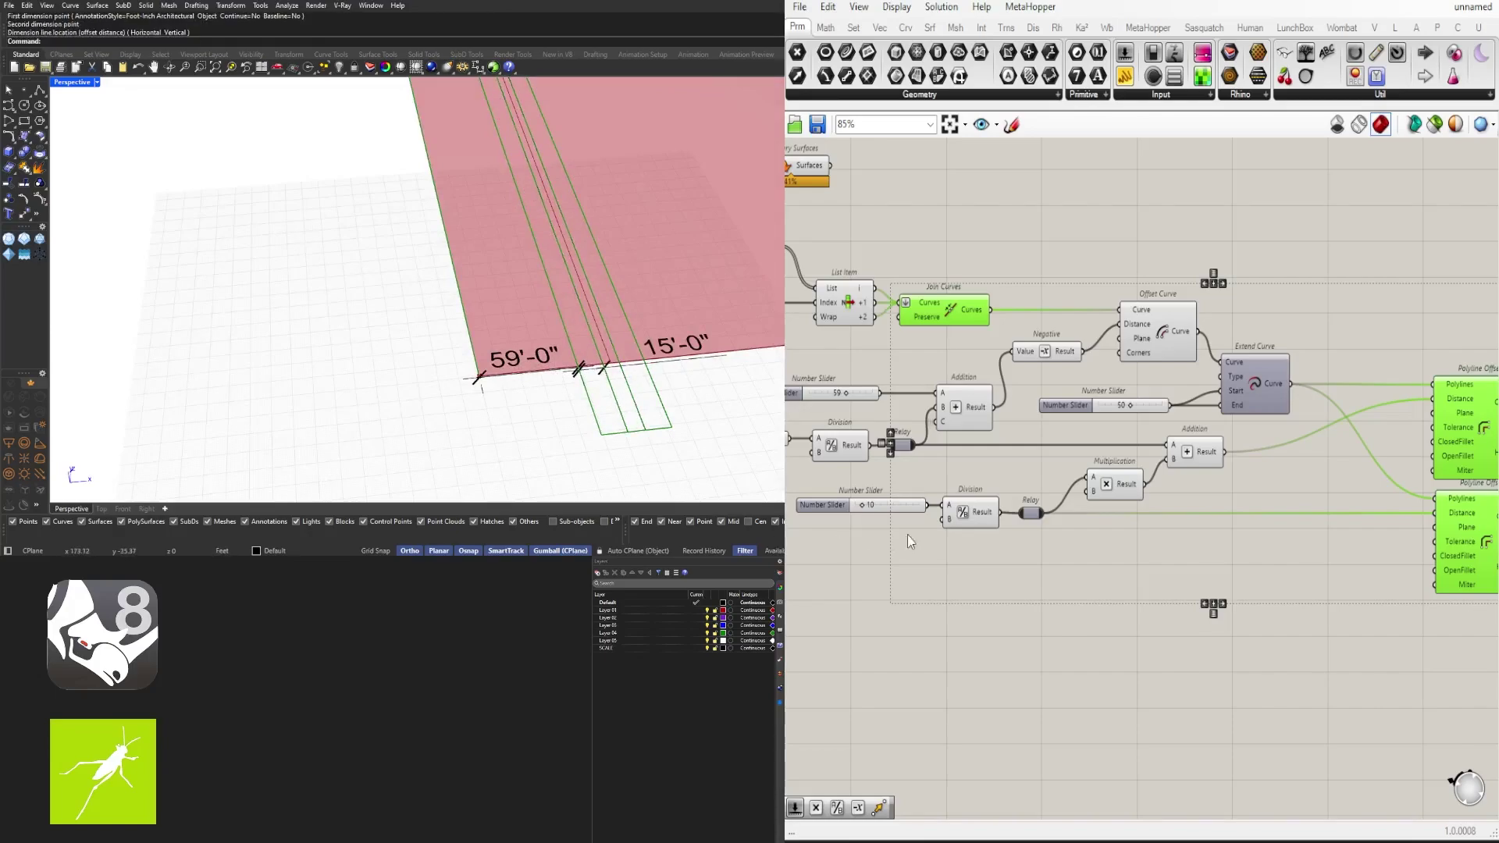
pyautogui.moveTo(797, 448); pyautogui.dragTo(977, 437, button='right')
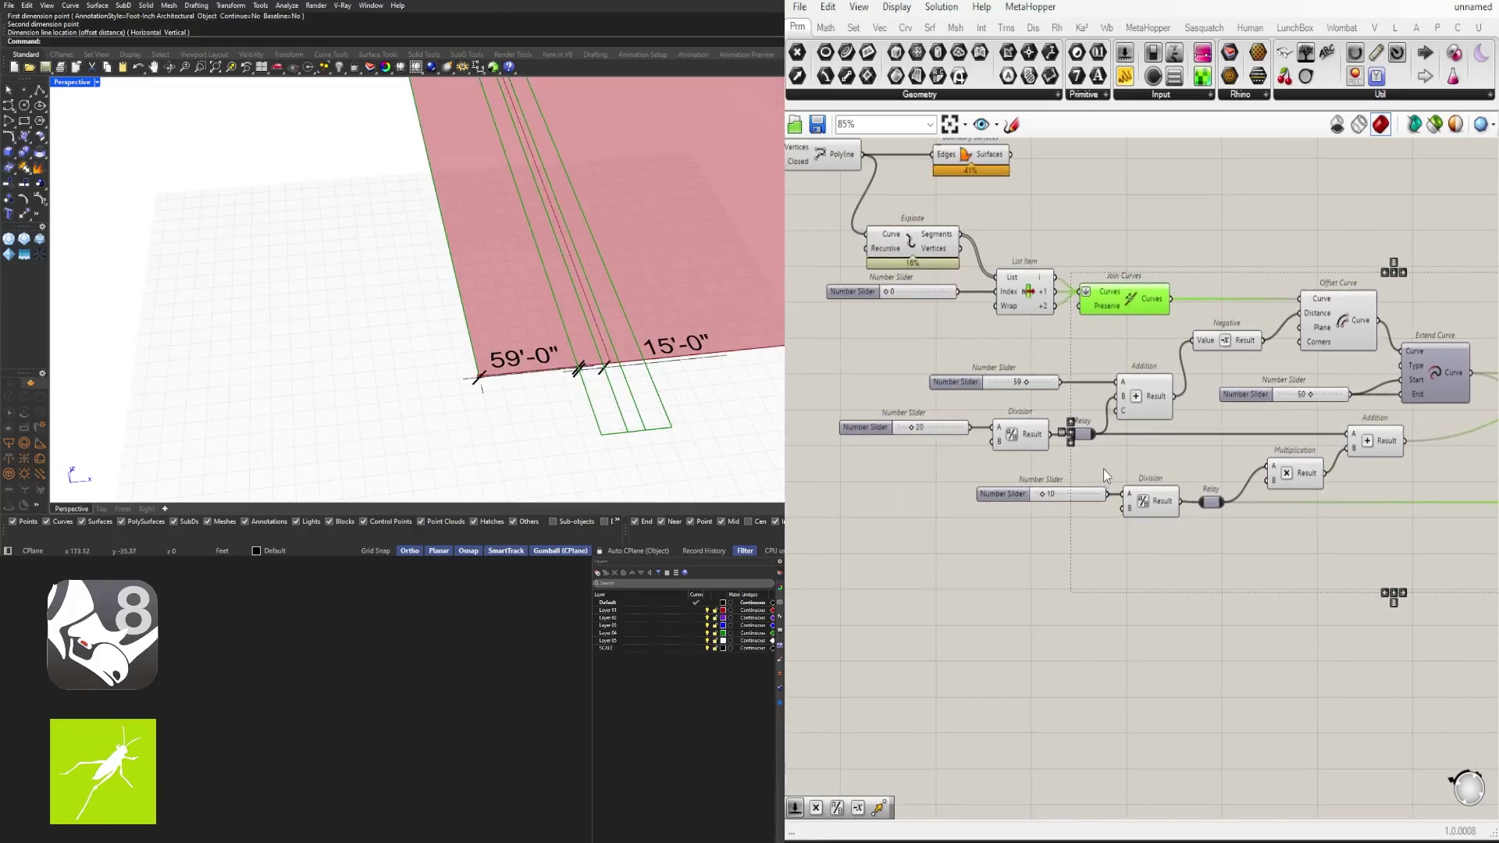
# Step: Delete all baked curves and linear dimensions from the model
pyautogui.click(1104, 496)
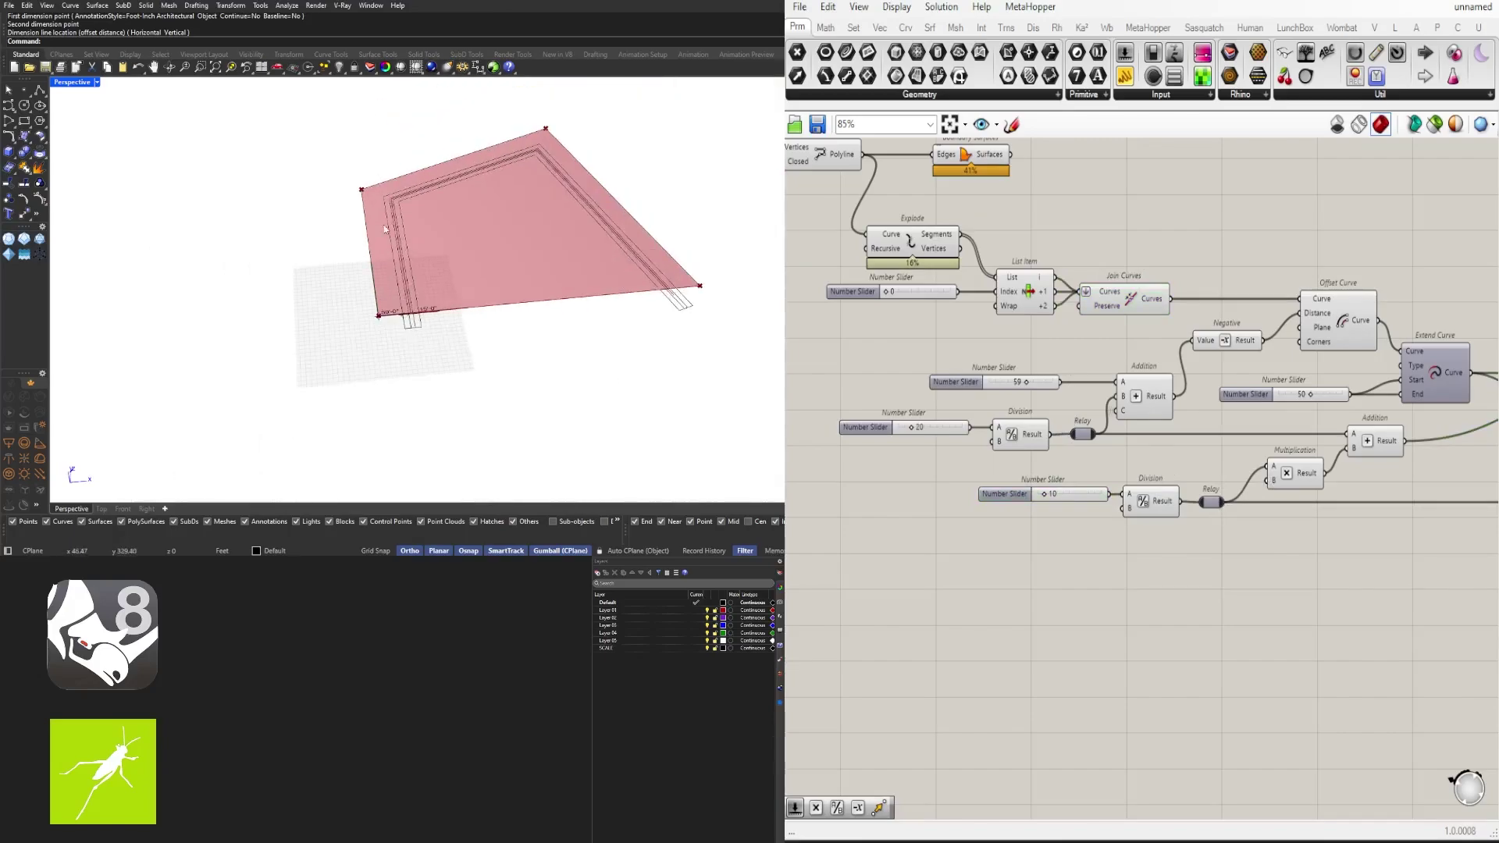
pyautogui.hotkey('ctrl', 'a')
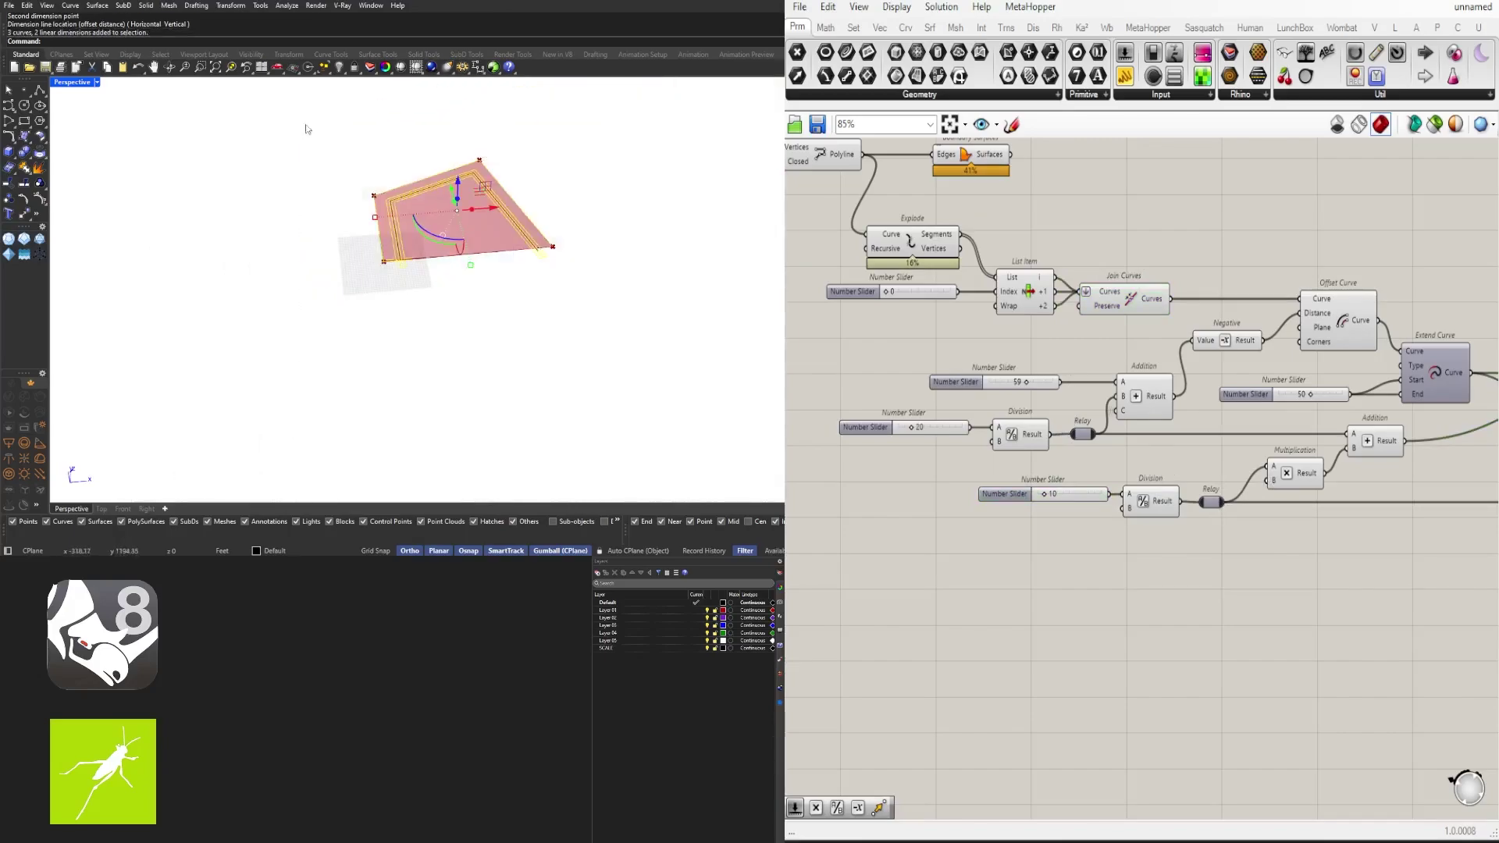
pyautogui.press('Delete')
# Step: Examine the curve produced by the Offset Curve component against the parcel boundary and the rest of the component network
pyautogui.scroll(-2, 1269, 375)
pyautogui.scroll(-1, 1267, 368)
pyautogui.moveTo(1268, 368); pyautogui.dragTo(1088, 369, button='right')
pyautogui.click(1112, 361)
pyautogui.scroll(6, 414, 217)
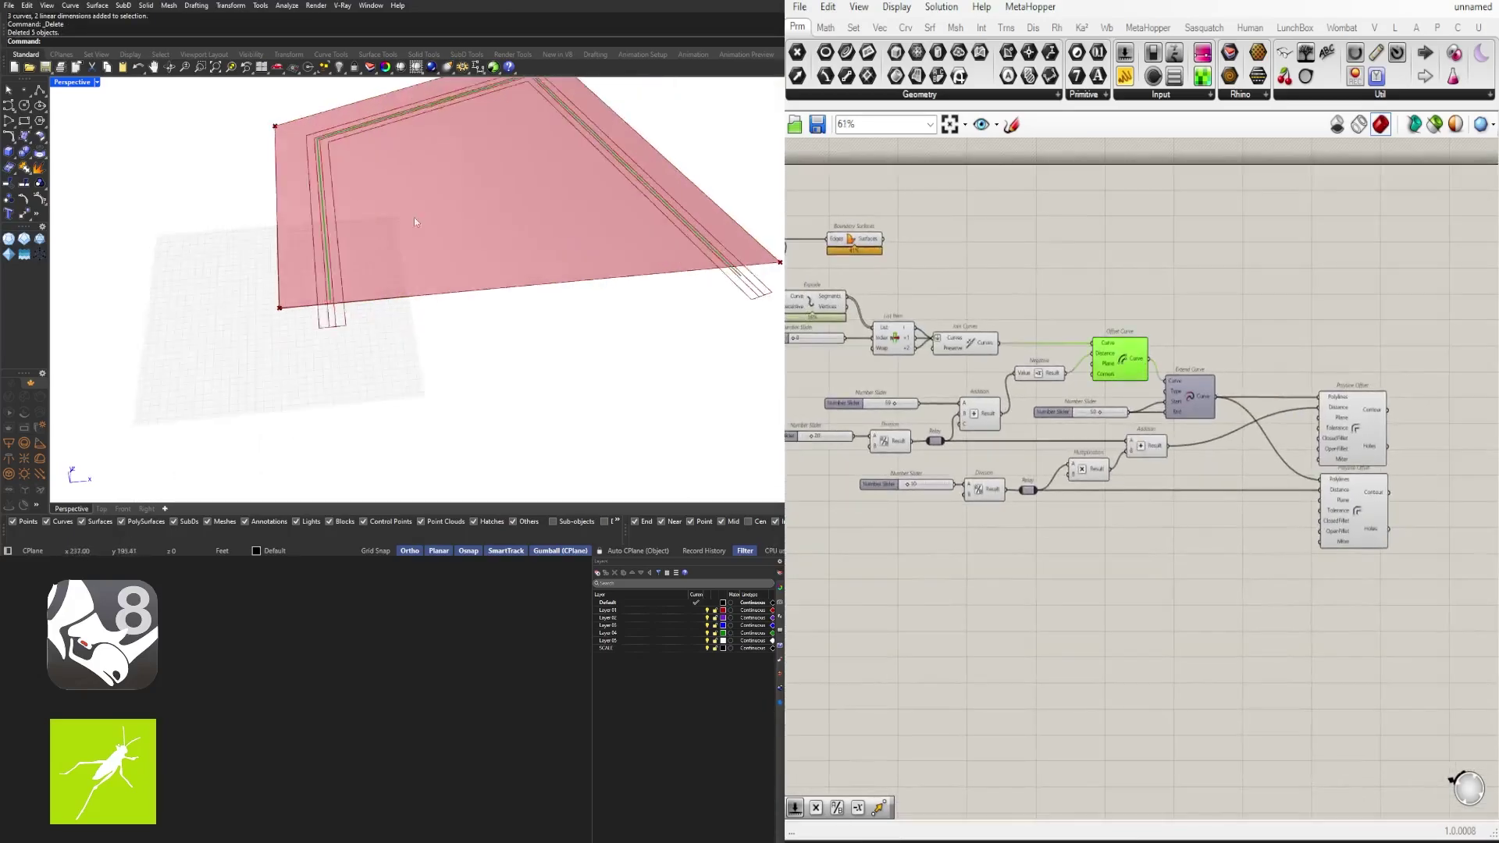
pyautogui.scroll(1, 1188, 346)
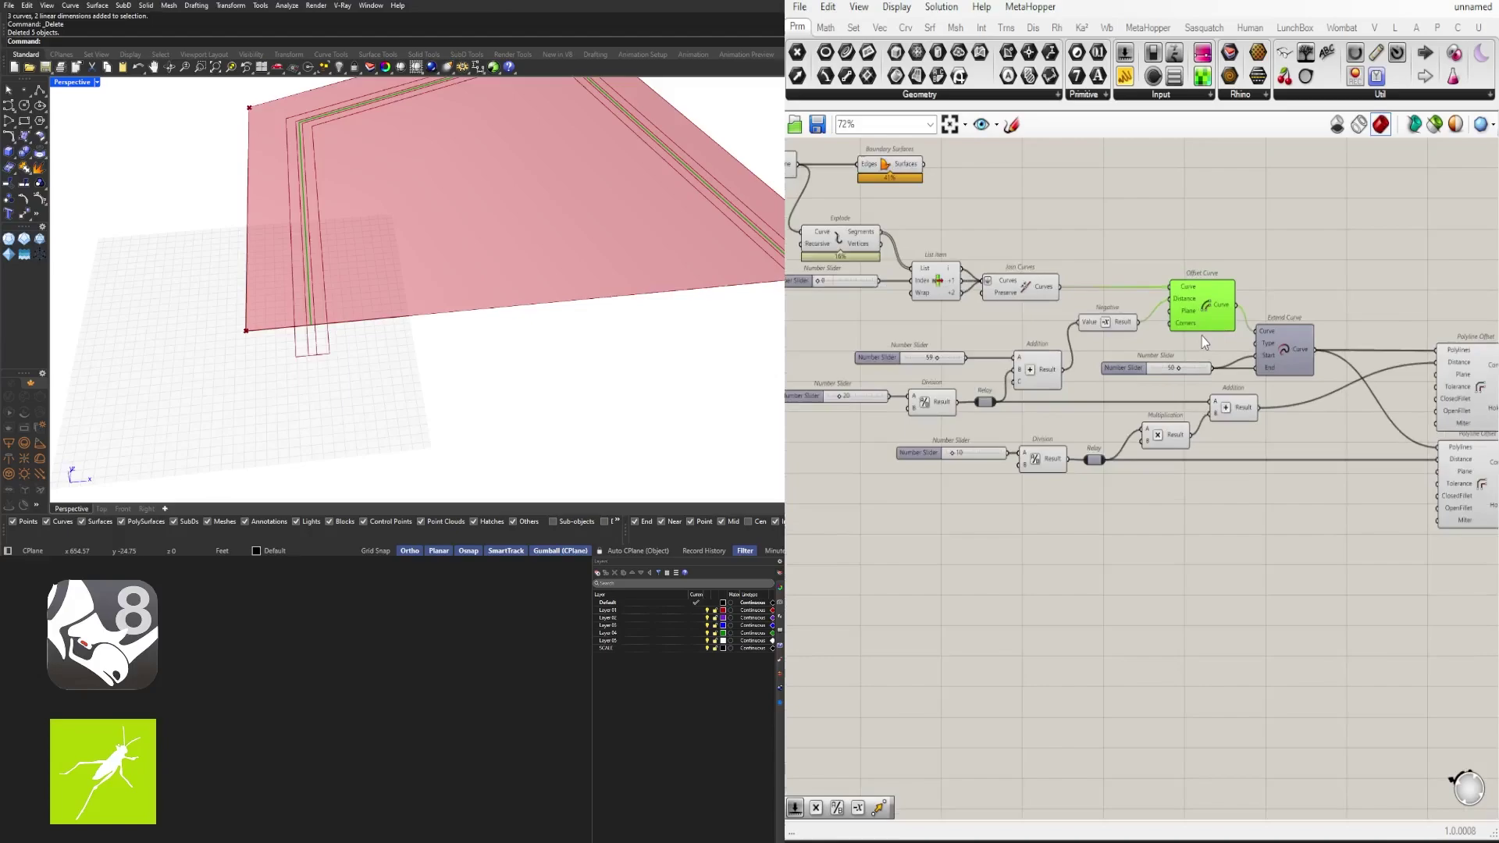
pyautogui.moveTo(911, 402); pyautogui.dragTo(939, 458, button='right')
pyautogui.scroll(-3, 1106, 487)
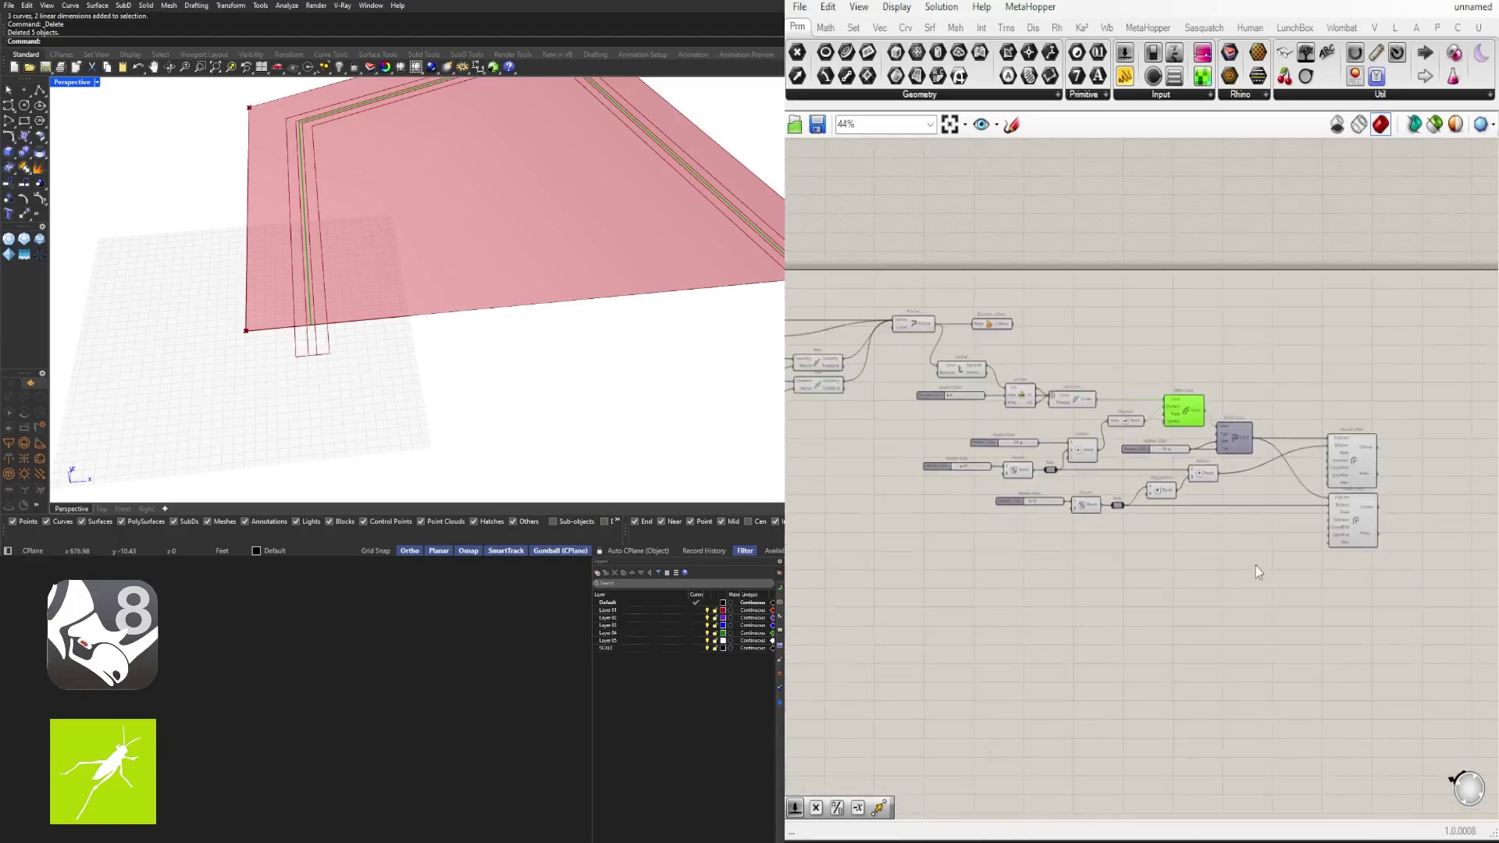
pyautogui.moveTo(1486, 671); pyautogui.dragTo(1097, 359)
pyautogui.press('Delete')
pyautogui.moveTo(1245, 582); pyautogui.dragTo(960, 425)
pyautogui.press('Delete')
pyautogui.click(1071, 406)
pyautogui.moveTo(286, 256); pyautogui.dragTo(385, 290, button='right')
pyautogui.scroll(2, 1087, 486)
pyautogui.doubleClick(1151, 471)
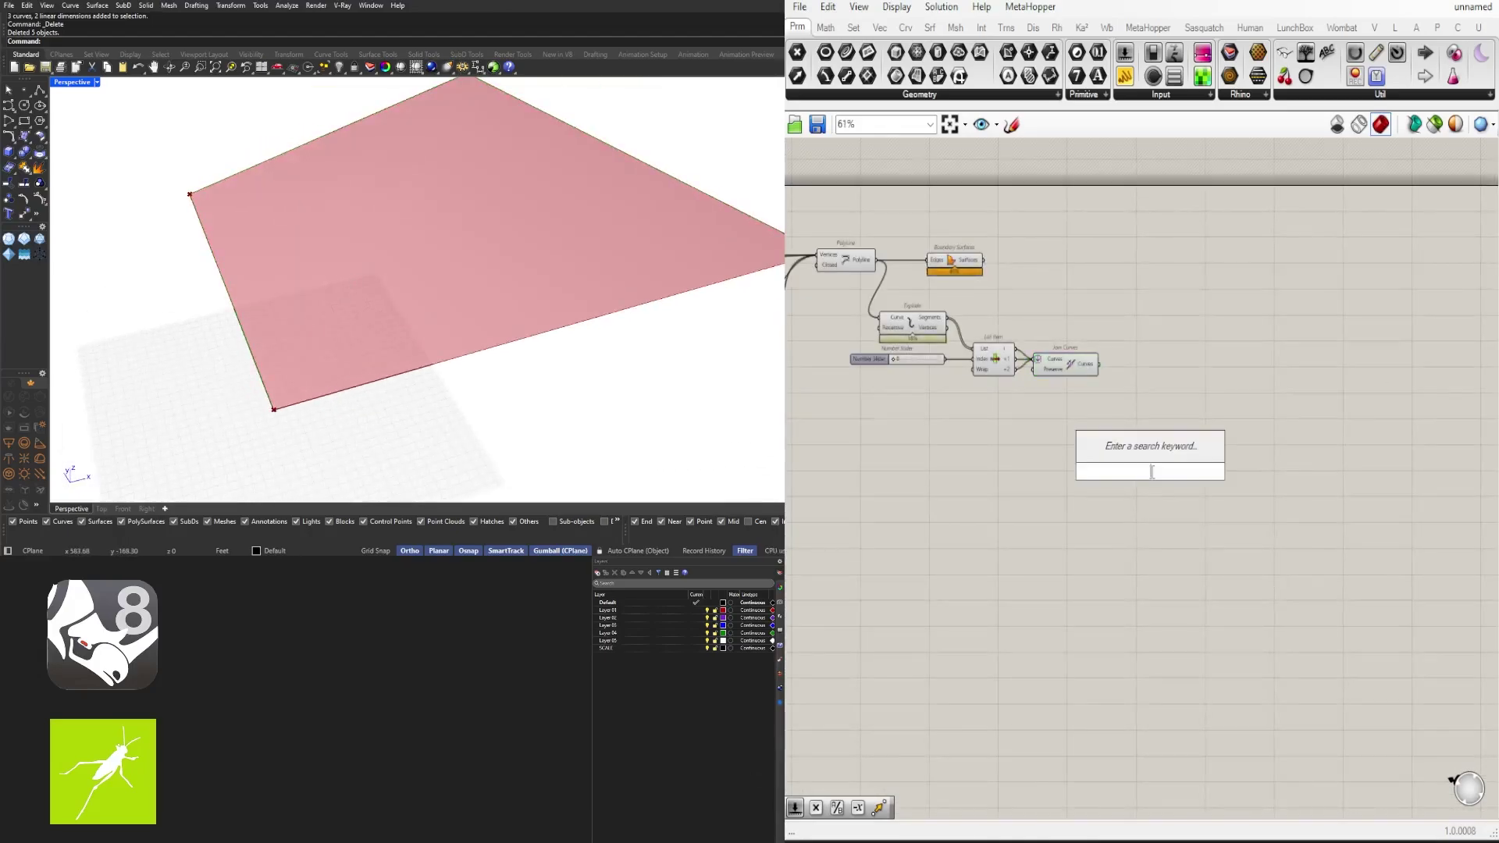
pyautogui.click(1145, 584)
pyautogui.hotkey('ctrl', 'z')
pyautogui.hotkey('ctrl', 'z')
# Step: Delete the distance branch: both Additions, the Multiplication, both Divisions, the Relays and the 20, 10 and 50 sliders
pyautogui.moveTo(1261, 603); pyautogui.dragTo(1115, 427)
pyautogui.press('Delete')
pyautogui.moveTo(1096, 538); pyautogui.dragTo(1032, 439)
pyautogui.press('Delete')
pyautogui.moveTo(1086, 582); pyautogui.dragTo(902, 445)
pyautogui.press('Delete')
pyautogui.moveTo(1396, 631); pyautogui.dragTo(1150, 357)
pyautogui.press('Delete')
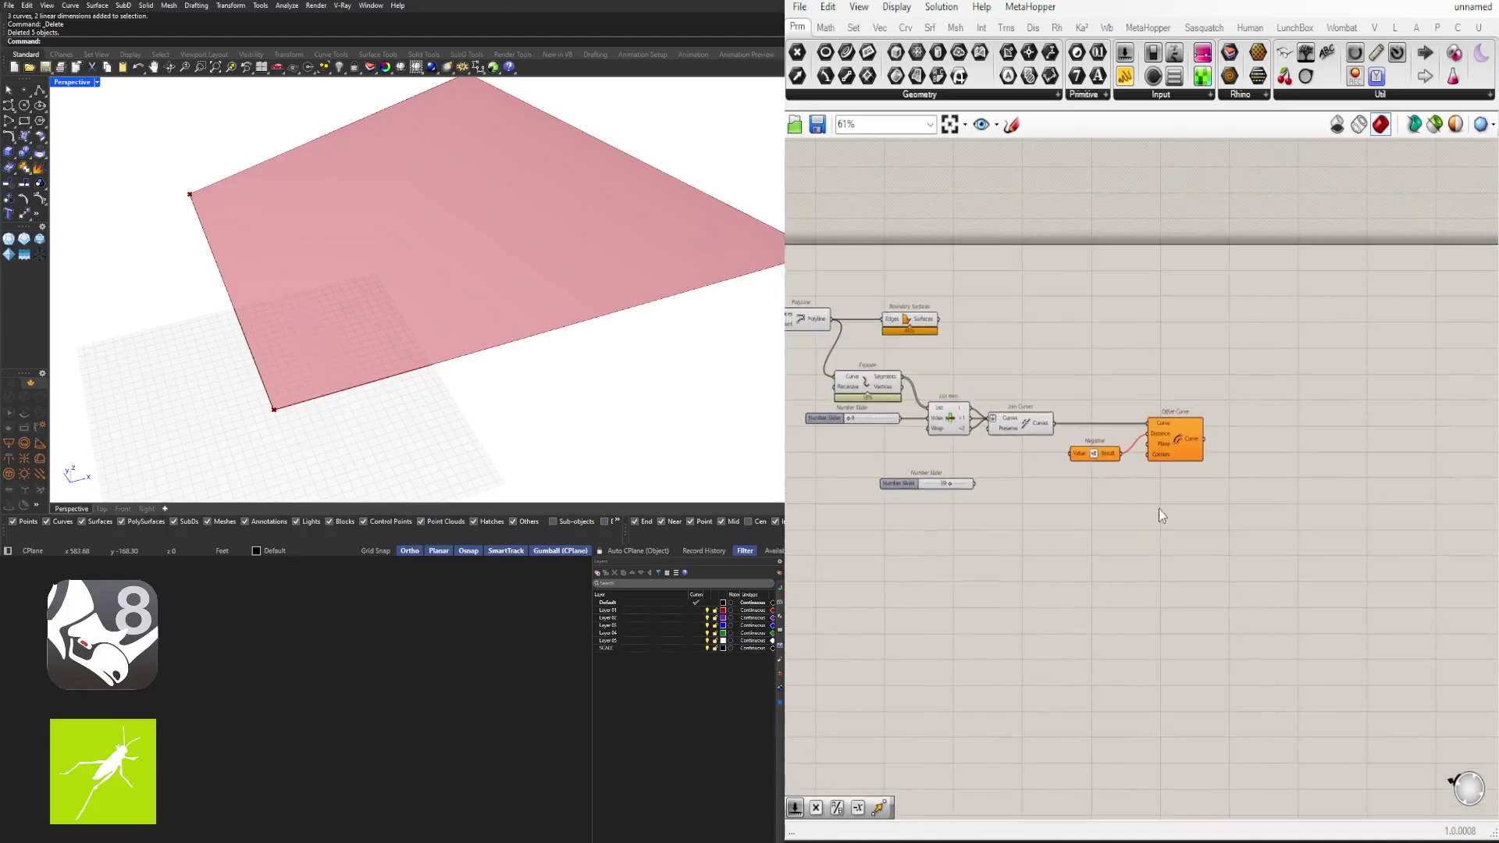
pyautogui.hotkey('ctrl', 'z')
# Step: Wire the 59 slider into the Negative's Value and into the Extend Curve's Start and End inputs
pyautogui.moveTo(819, 468); pyautogui.dragTo(933, 448)
pyautogui.moveTo(1058, 449); pyautogui.dragTo(1343, 482)
pyautogui.click(1169, 501)
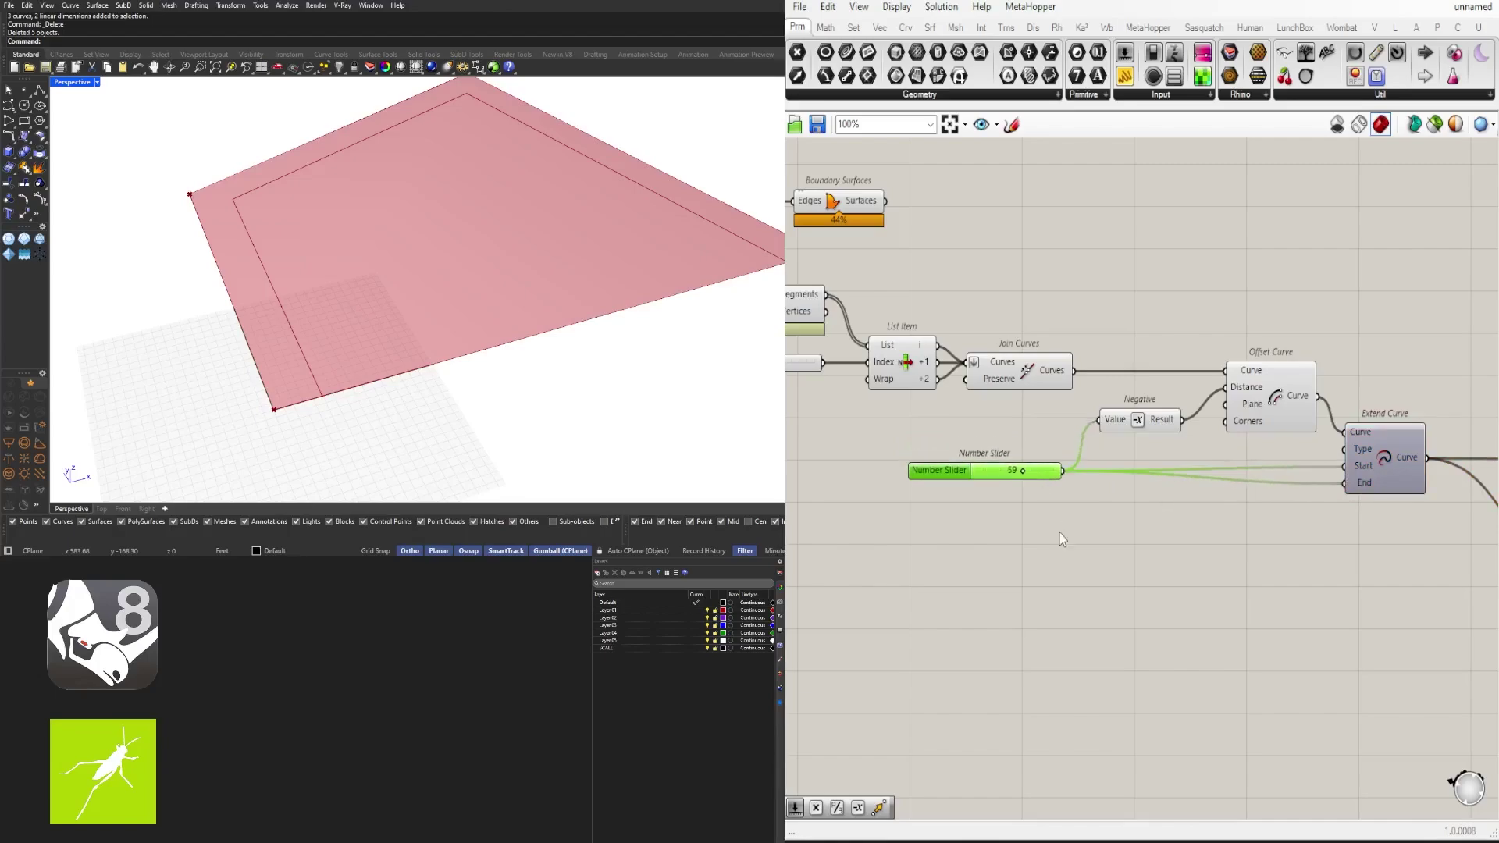
# Step: Delete both Polyline Offset components and turn on the preview of the Extend Curve component
pyautogui.scroll(-2, 1060, 533)
pyautogui.moveTo(1059, 532); pyautogui.dragTo(906, 495, button='right')
pyautogui.moveTo(1386, 672); pyautogui.dragTo(1257, 406)
pyautogui.press('Delete')
pyautogui.click(1136, 425)
pyautogui.middleClick(1138, 338)
pyautogui.click(1096, 308)
pyautogui.click(1086, 466)
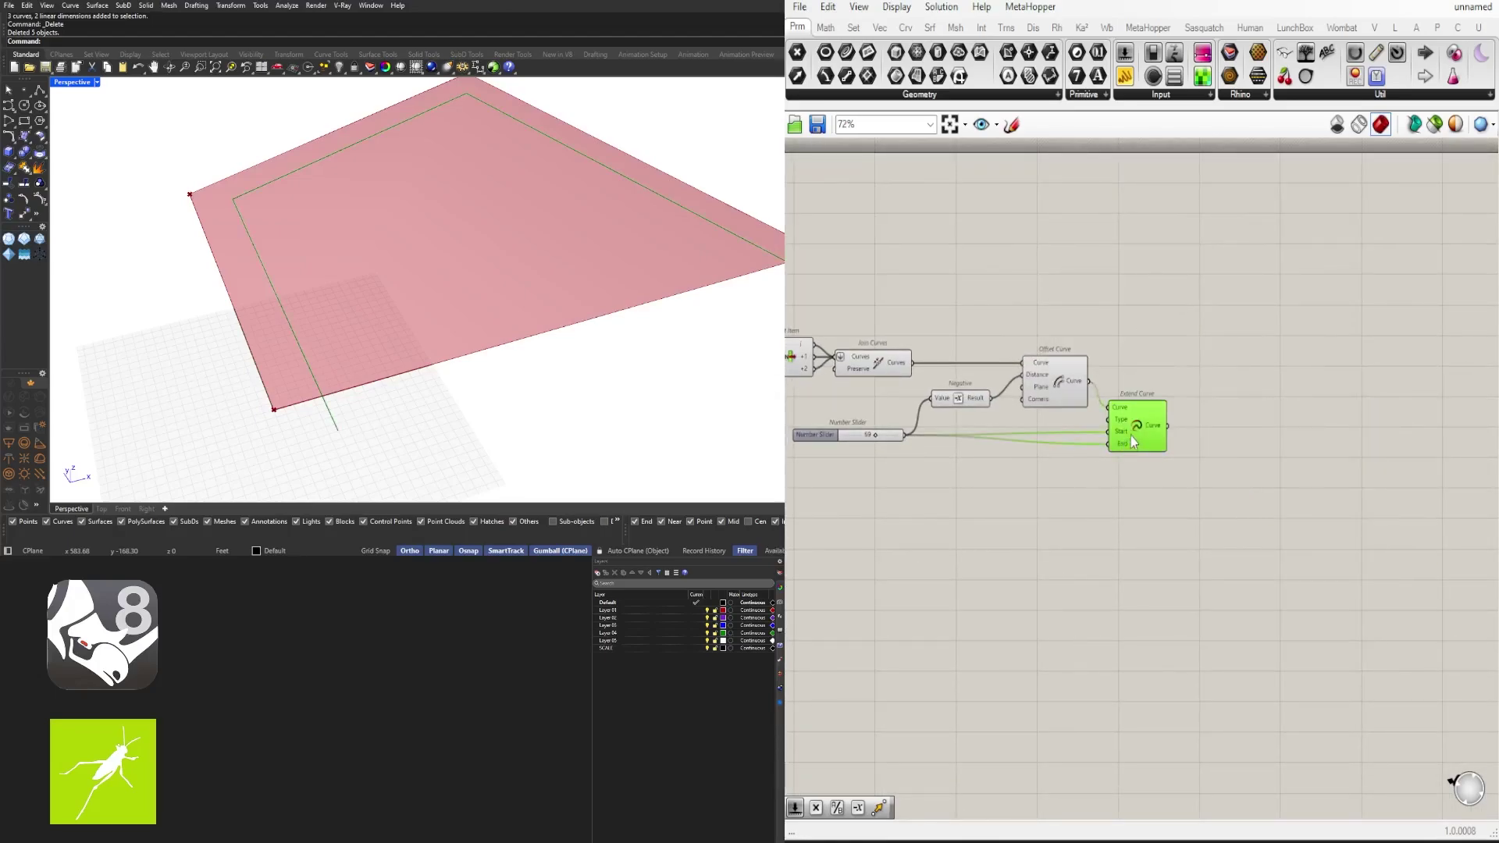
# Step: Tidy the layout by moving the 59 slider, Negative, Offset Curve and Extend Curve closer to the Join Curves component
pyautogui.moveTo(1163, 465); pyautogui.dragTo(890, 422)
pyautogui.moveTo(1137, 429); pyautogui.dragTo(1137, 420)
pyautogui.moveTo(1218, 484); pyautogui.dragTo(1277, 489, button='right')
pyautogui.moveTo(1278, 488); pyautogui.dragTo(961, 387)
pyautogui.moveTo(1118, 388); pyautogui.dragTo(1034, 388)
pyautogui.click(1060, 418)
pyautogui.moveTo(1059, 418); pyautogui.dragTo(1171, 414, button='right')
pyautogui.click(1214, 404)
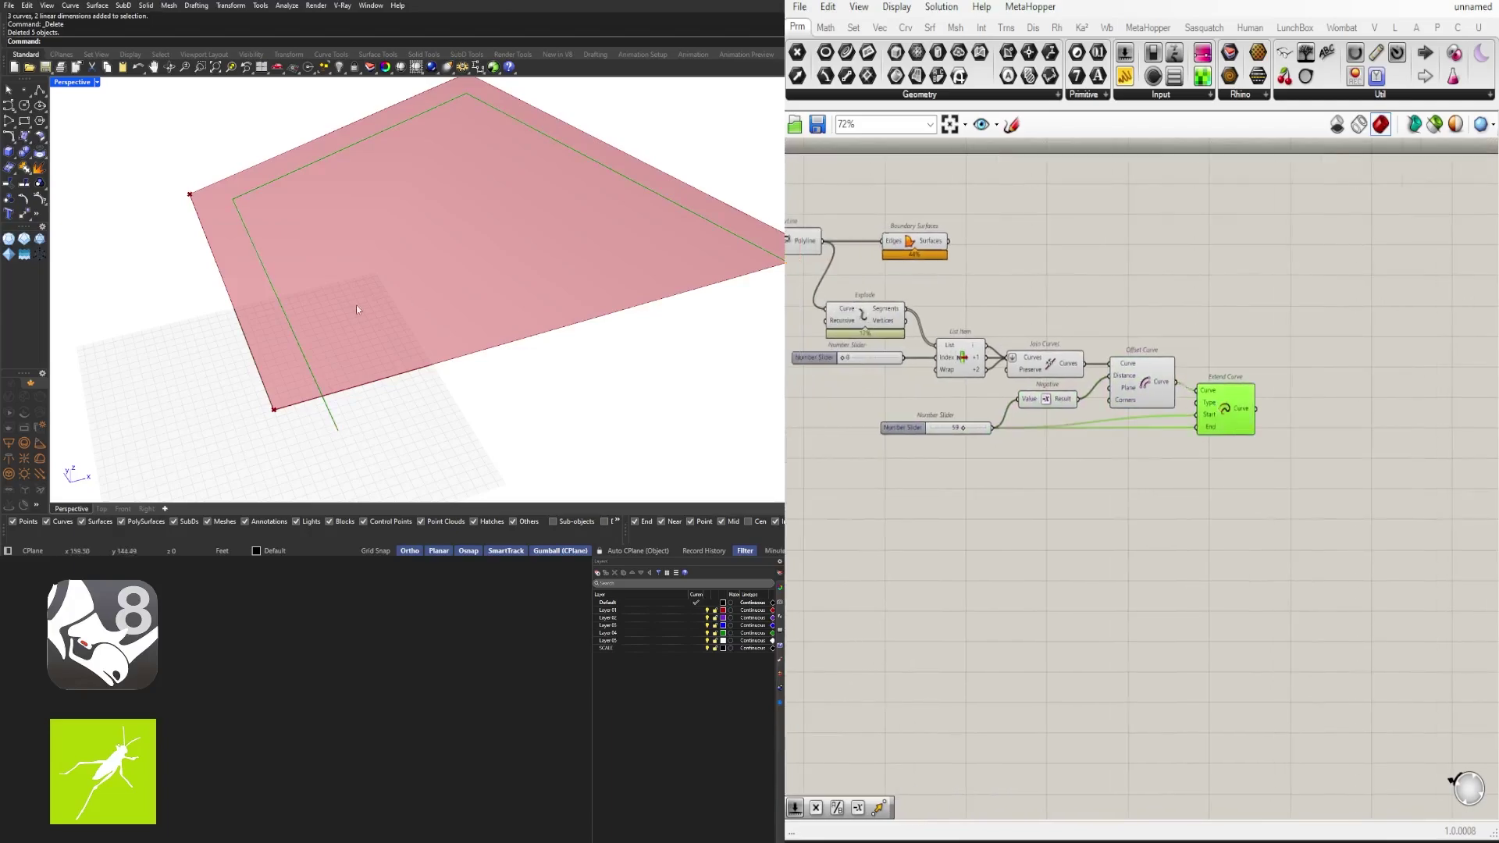
pyautogui.click(1252, 505)
pyautogui.moveTo(1252, 505); pyautogui.dragTo(1171, 592, button='right')
pyautogui.doubleClick(1171, 594)
pyautogui.write('offset')
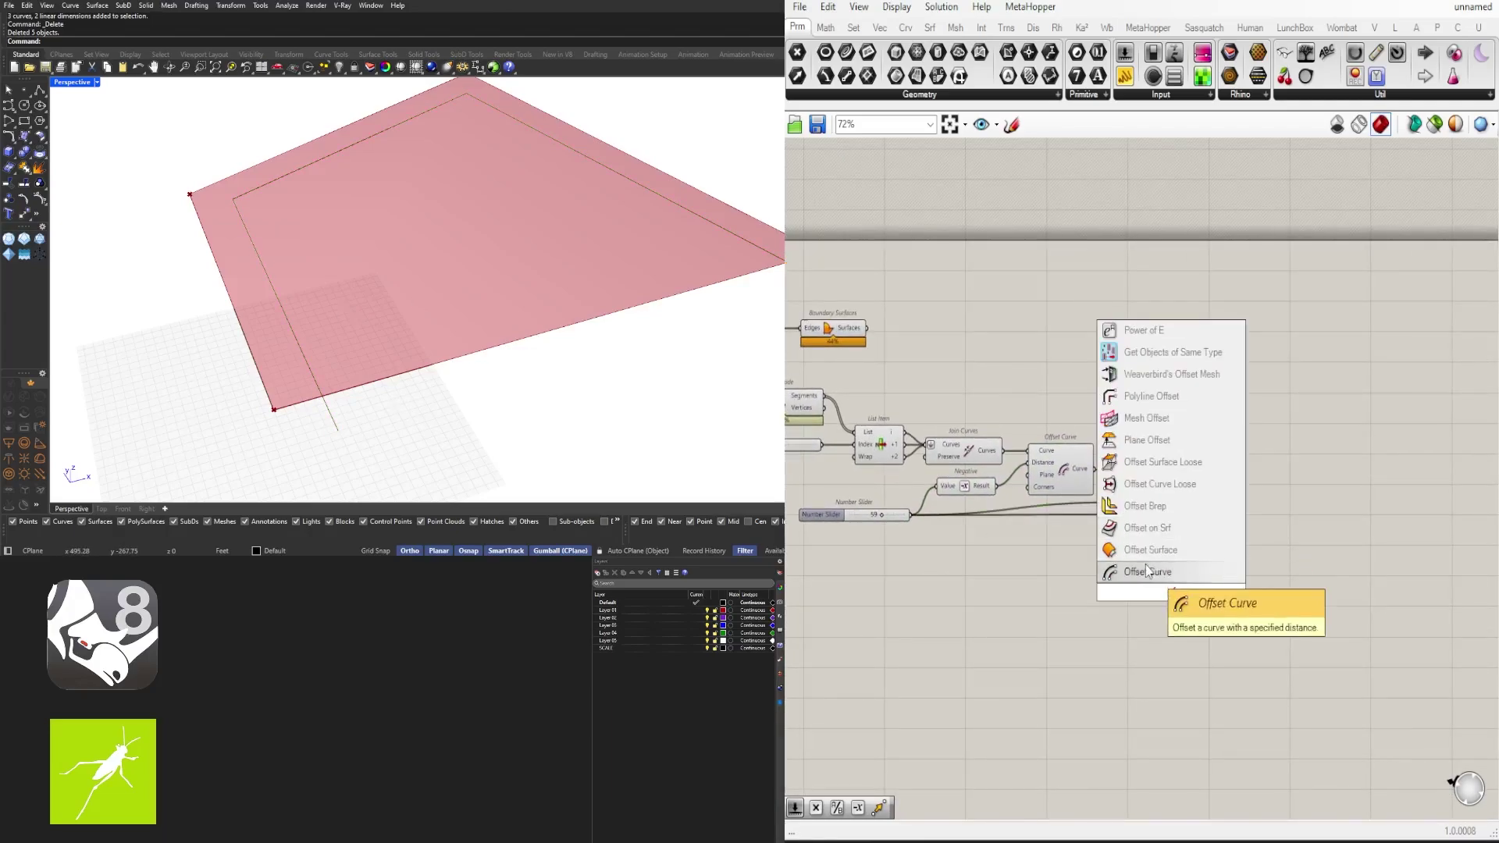
pyautogui.click(1144, 571)
pyautogui.moveTo(1170, 597); pyautogui.dragTo(1260, 553)
# Step: Extend the setback slider's range beyond 100 and set its value to 120 after trying 100 and 150
pyautogui.click(827, 514)
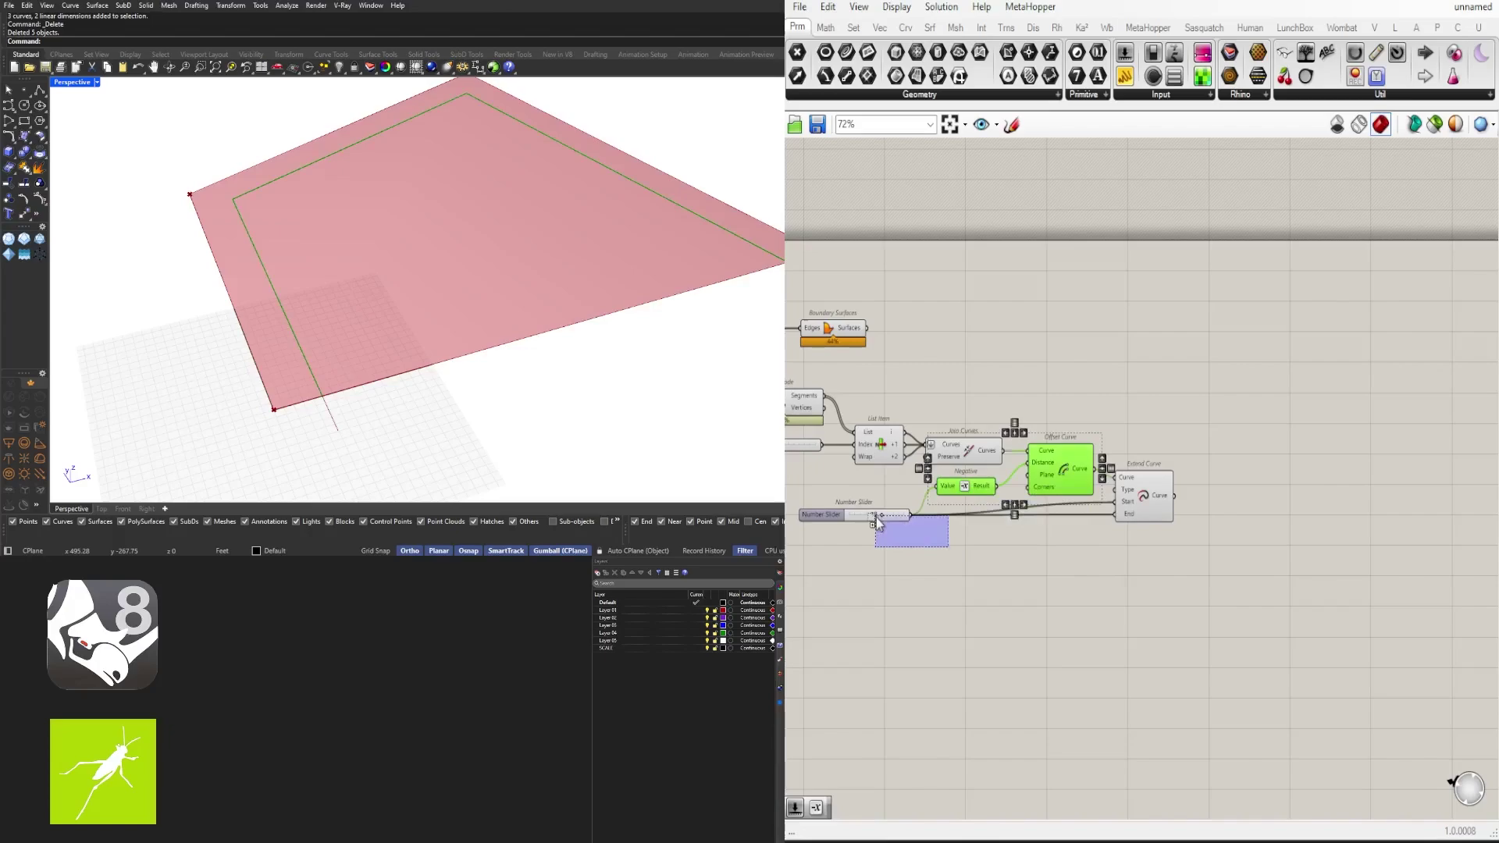
pyautogui.scroll(3, 854, 519)
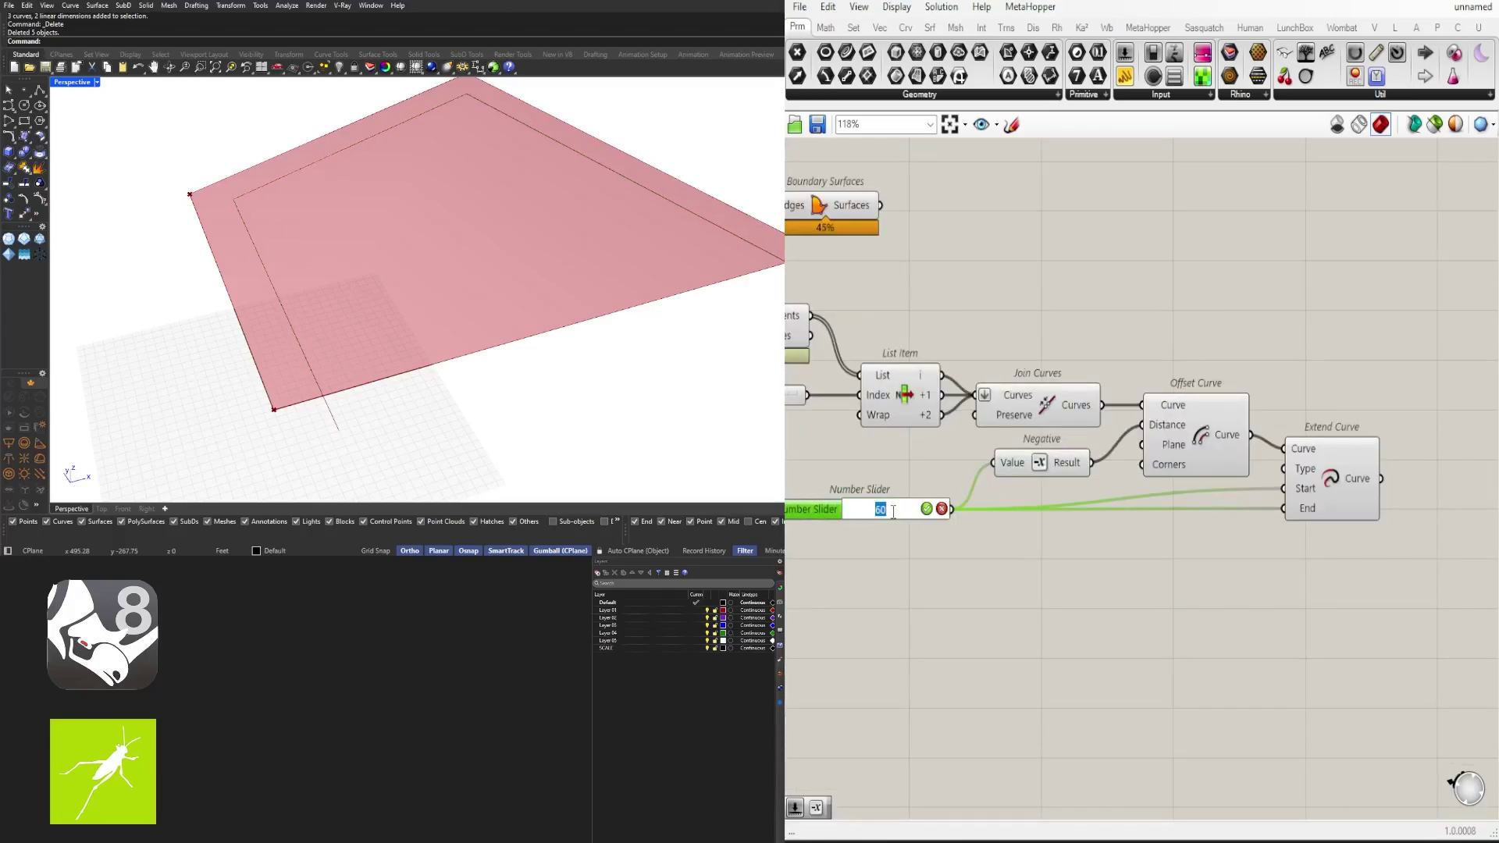
pyautogui.write('100')
pyautogui.press('Return')
pyautogui.moveTo(1041, 535); pyautogui.dragTo(921, 539)
pyautogui.doubleClick(821, 512)
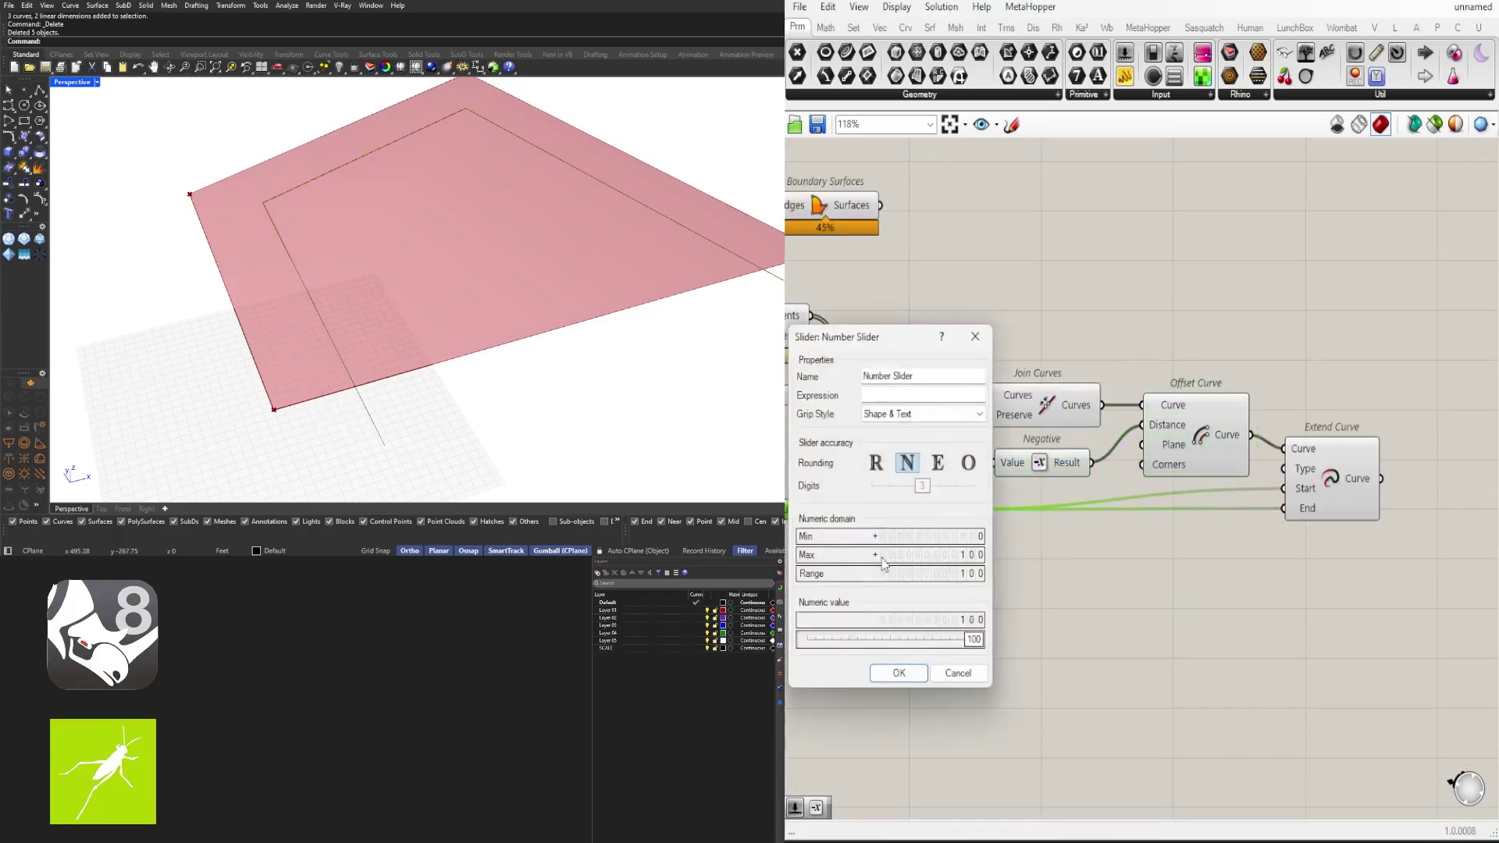
pyautogui.press('Return')
pyautogui.write('150')
pyautogui.press('Return')
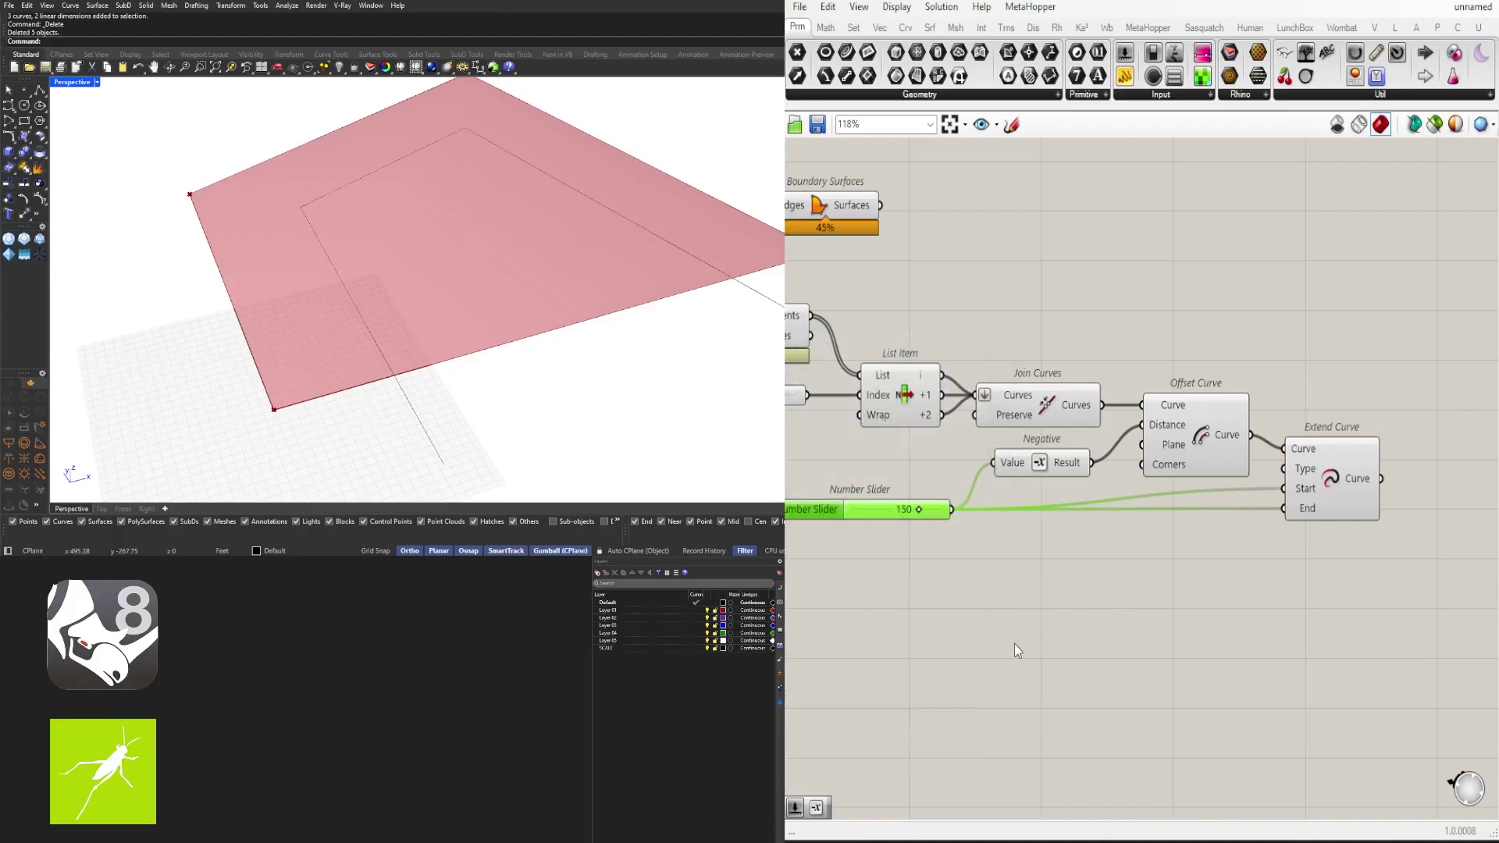
pyautogui.write('120')
pyautogui.press('Return')
# Step: Copy the slider, Negative and Offset Curve group past Extend Curve and feed the extended curve into the copied Offset Curve
pyautogui.moveTo(1221, 572); pyautogui.dragTo(978, 444)
pyautogui.keyDown('shift'); pyautogui.moveTo(986, 559); pyautogui.dragTo(930, 528); pyautogui.keyUp('shift')
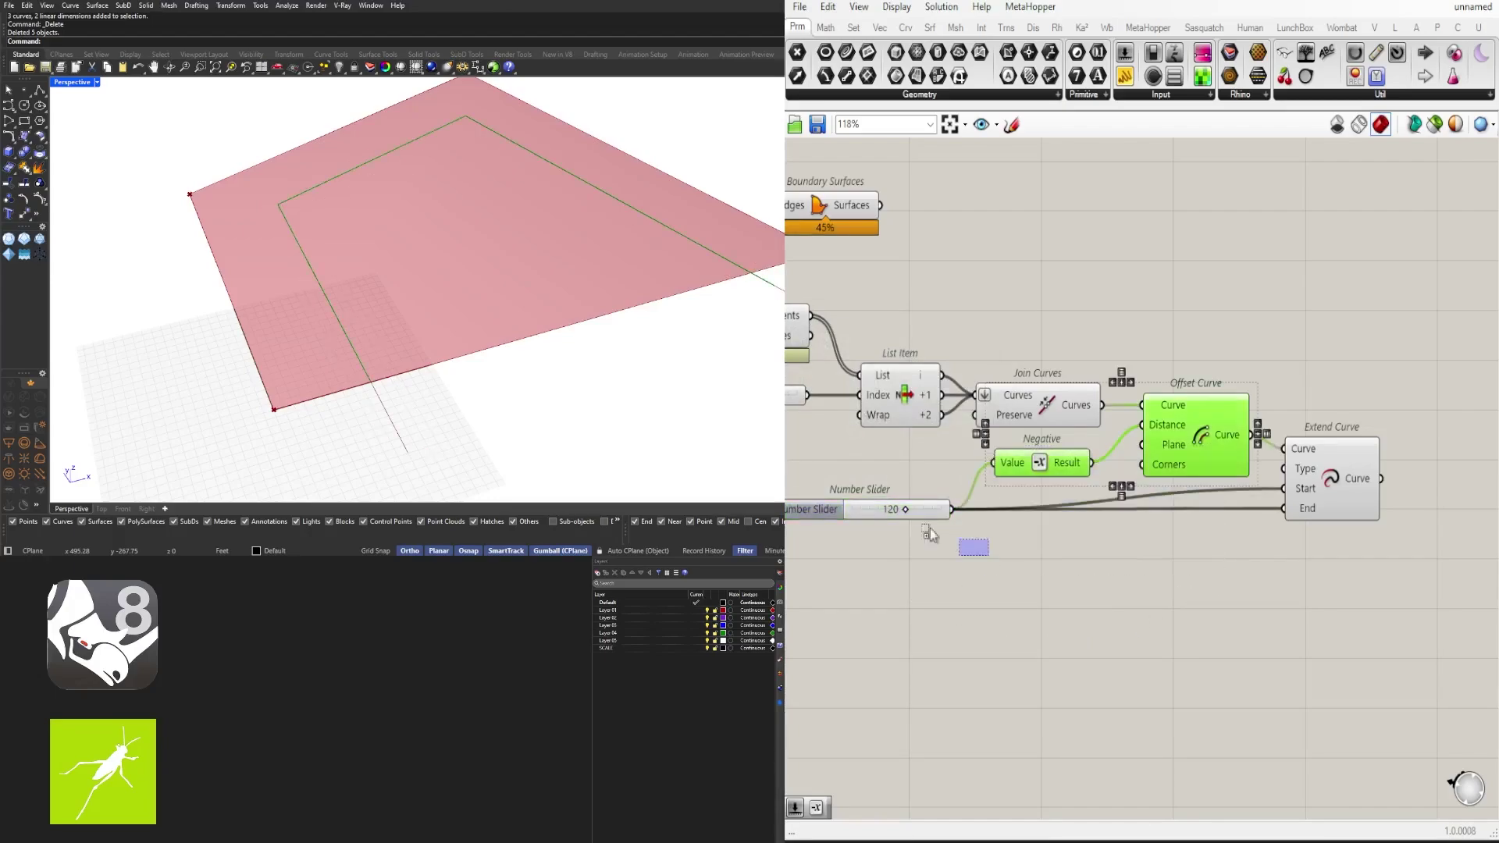
pyautogui.scroll(-2, 975, 468)
pyautogui.moveTo(1124, 434); pyautogui.dragTo(987, 363, button='right')
pyautogui.keyDown('alt'); pyautogui.moveTo(998, 357); pyautogui.dragTo(1218, 438); pyautogui.keyUp('alt')
pyautogui.moveTo(1130, 404); pyautogui.dragTo(1180, 434)
# Step: Set the copied slider to 30 and select the second Offset Curve to highlight its result
pyautogui.scroll(5, 994, 508)
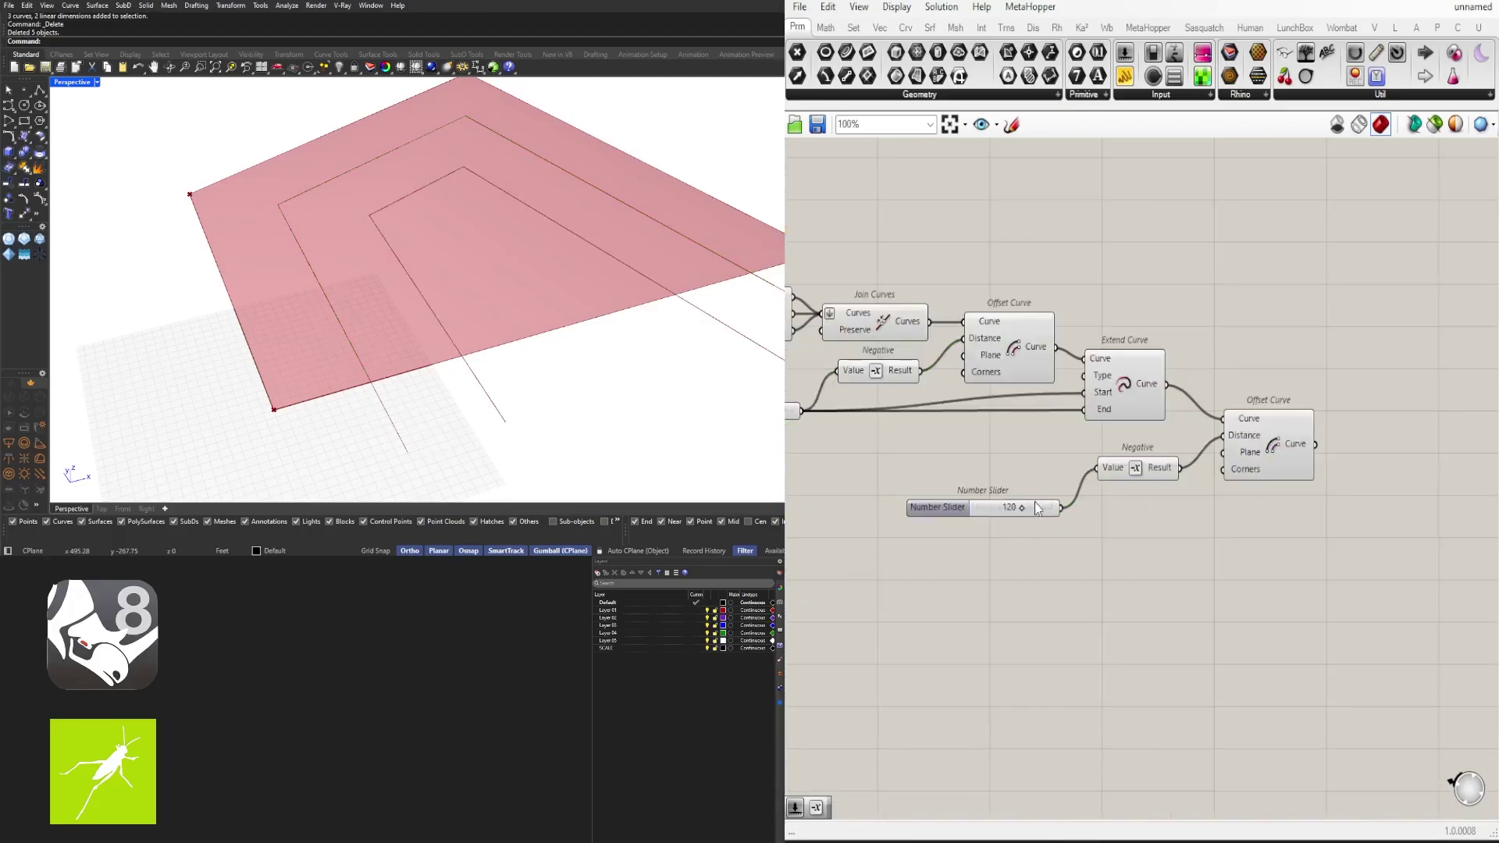
pyautogui.doubleClick(994, 511)
pyautogui.write('30')
pyautogui.press('Return')
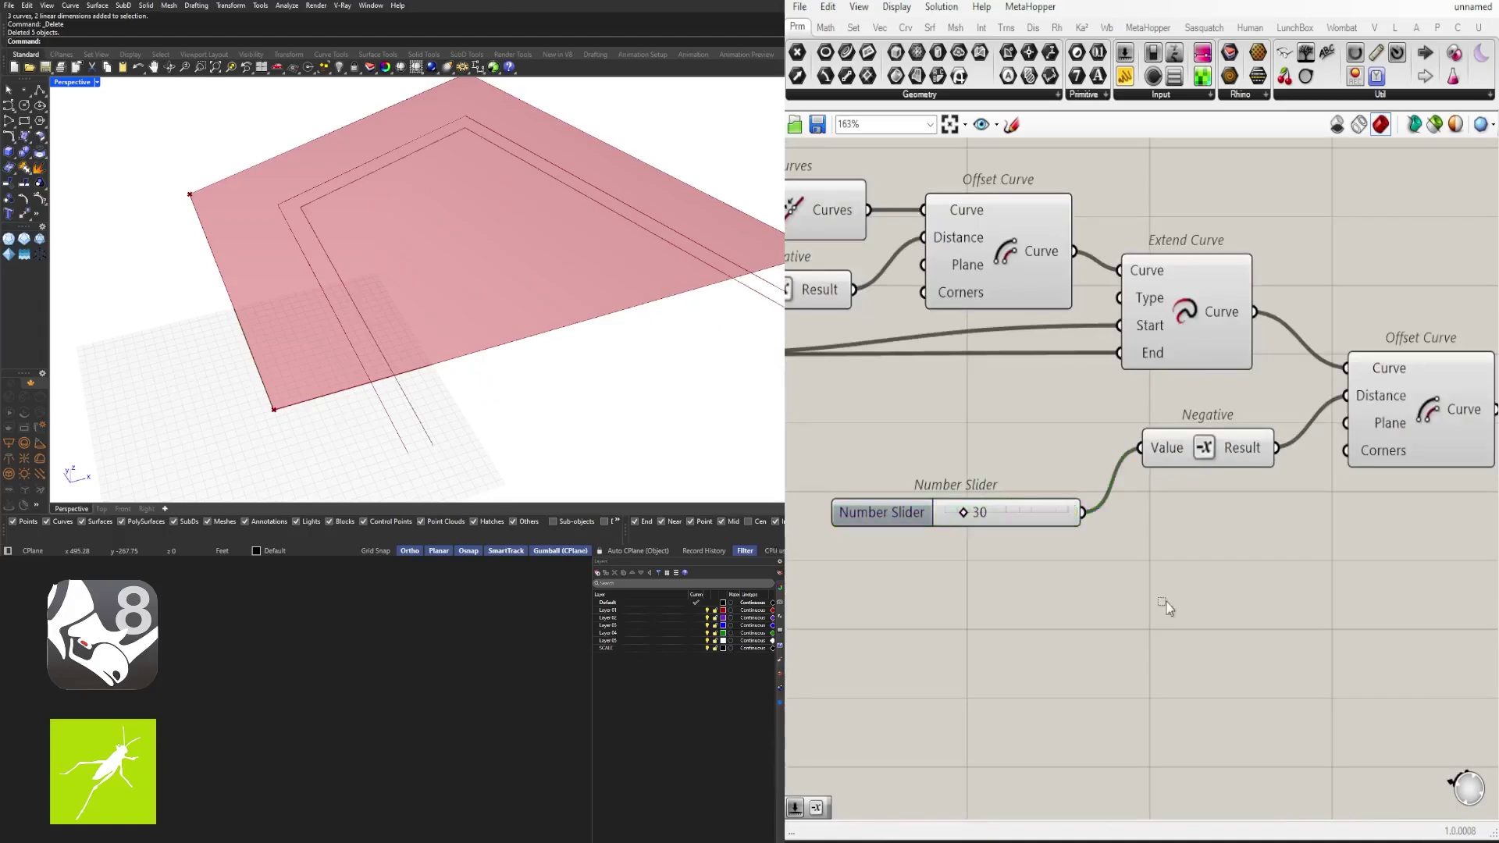
pyautogui.scroll(-3, 1168, 606)
pyautogui.moveTo(1067, 492); pyautogui.dragTo(1086, 497, button='right')
pyautogui.scroll(2, 1231, 514)
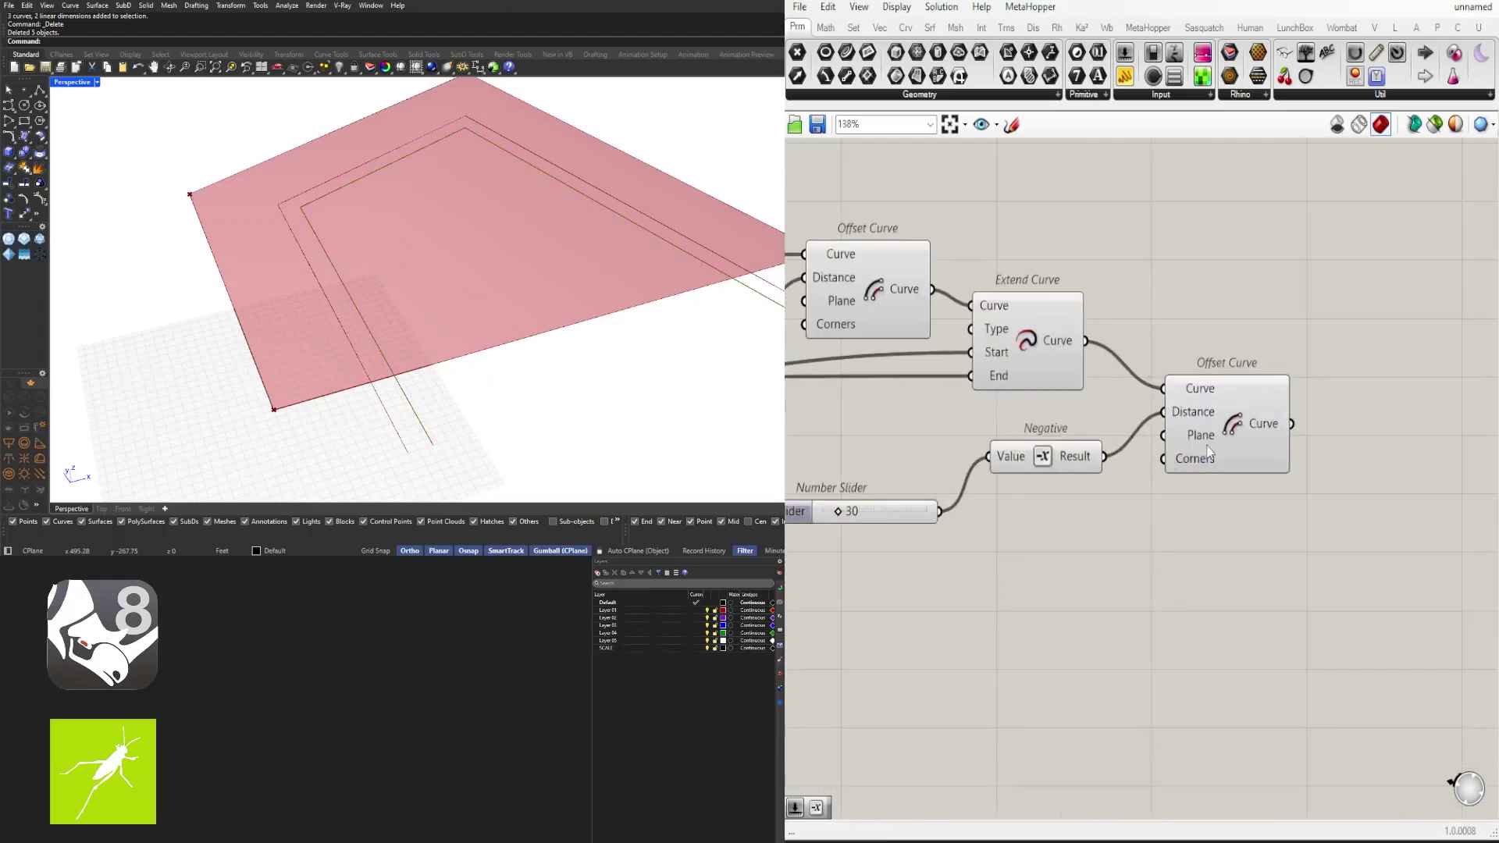
pyautogui.click(1230, 425)
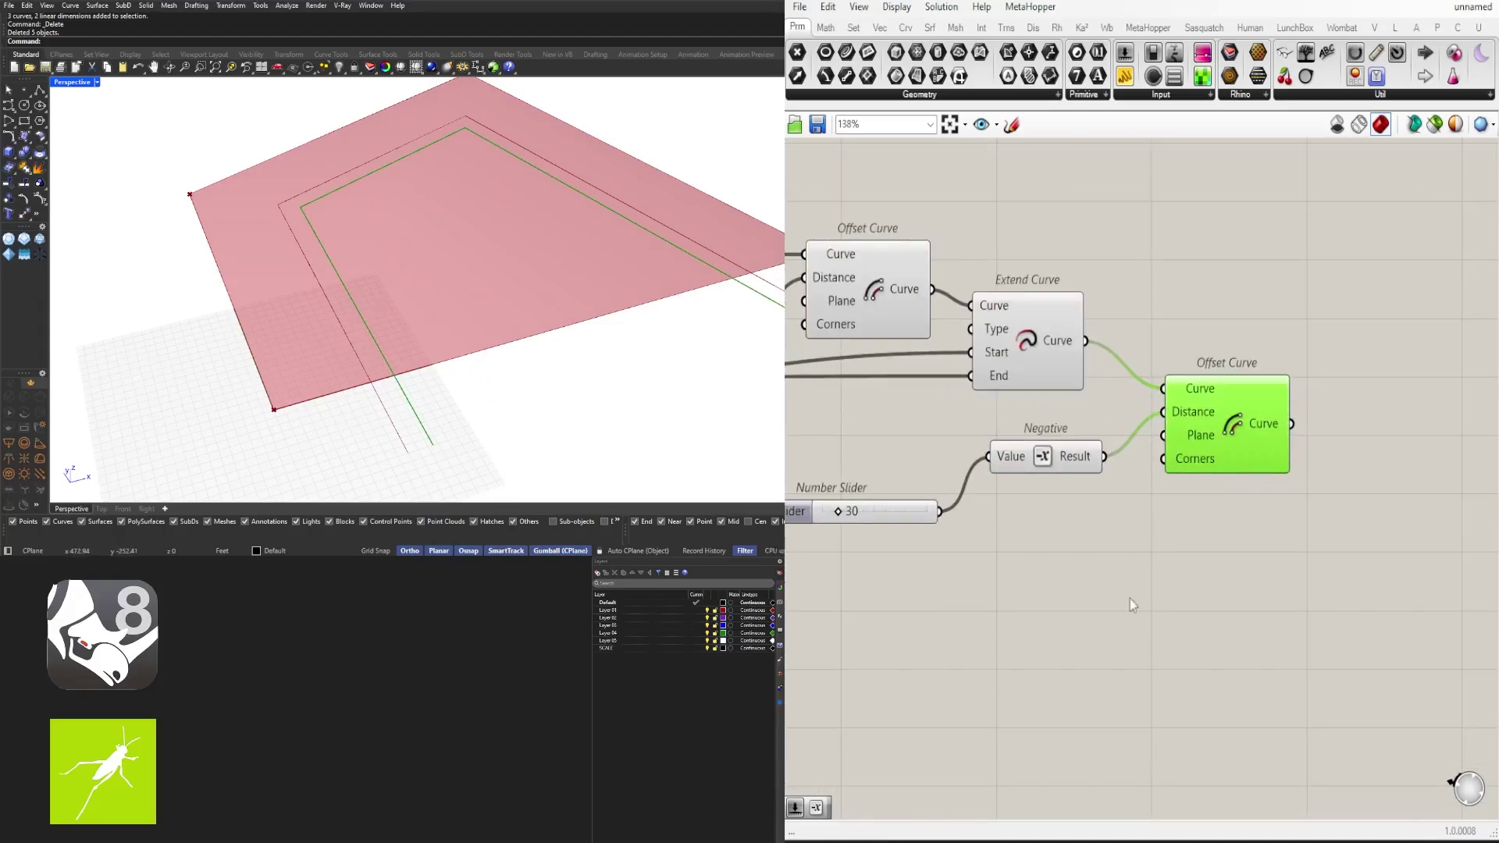
# Step: Align the 30 slider with its Negative, then copy the slider, Negative and Offset Curve group to extend the offset chain
pyautogui.moveTo(1132, 605); pyautogui.dragTo(1099, 555, button='right')
pyautogui.scroll(-1, 1133, 473)
pyautogui.moveTo(515, 323); pyautogui.dragTo(493, 317, button='right')
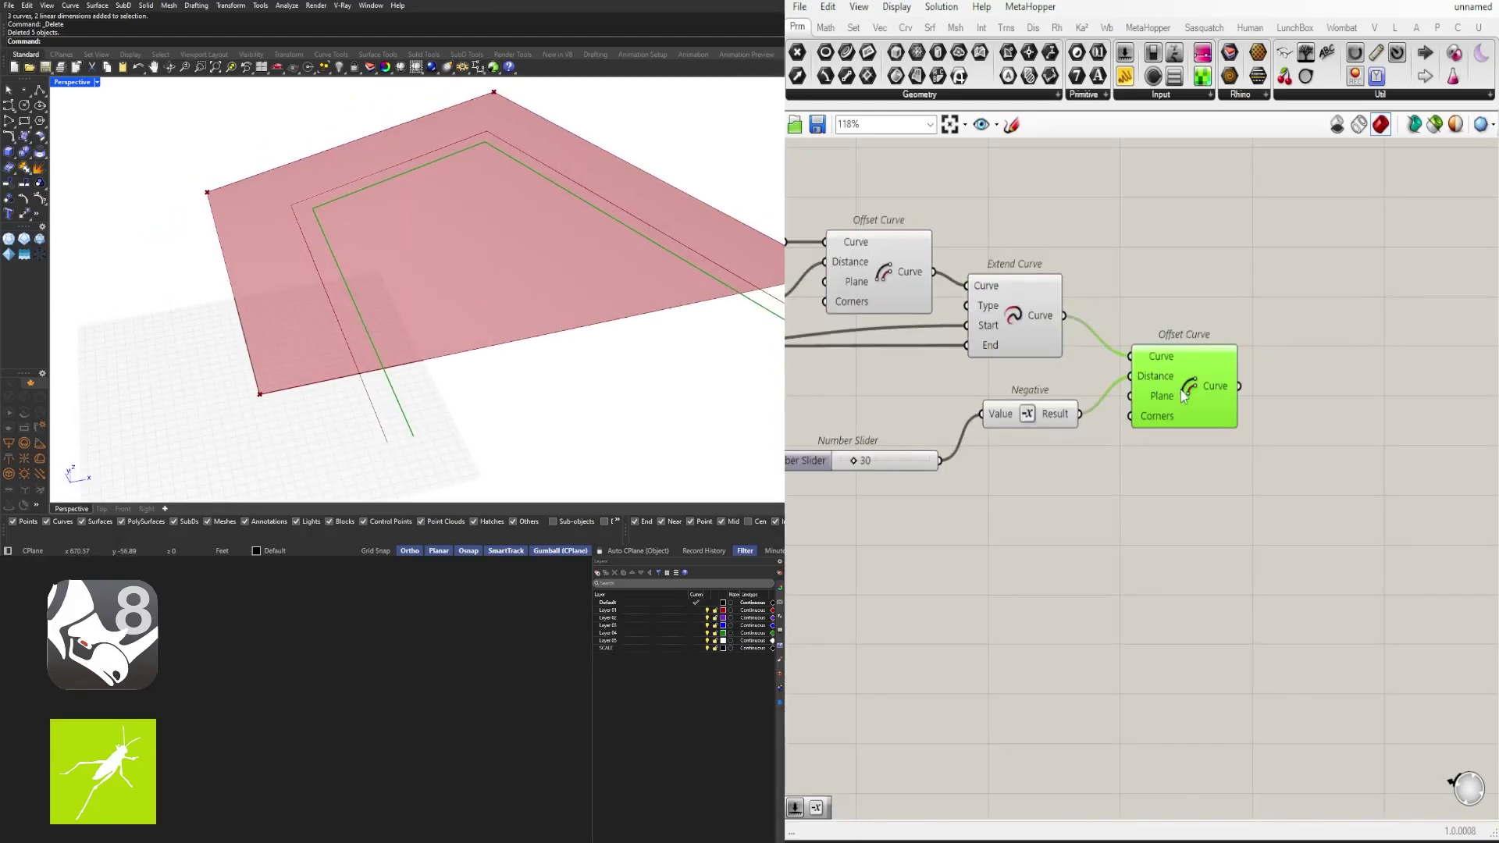
pyautogui.click(1116, 473)
pyautogui.moveTo(890, 457); pyautogui.dragTo(909, 414)
pyautogui.moveTo(1316, 536); pyautogui.dragTo(925, 400)
pyautogui.keyDown('alt'); pyautogui.moveTo(1155, 381); pyautogui.dragTo(1309, 424); pyautogui.keyUp('alt')
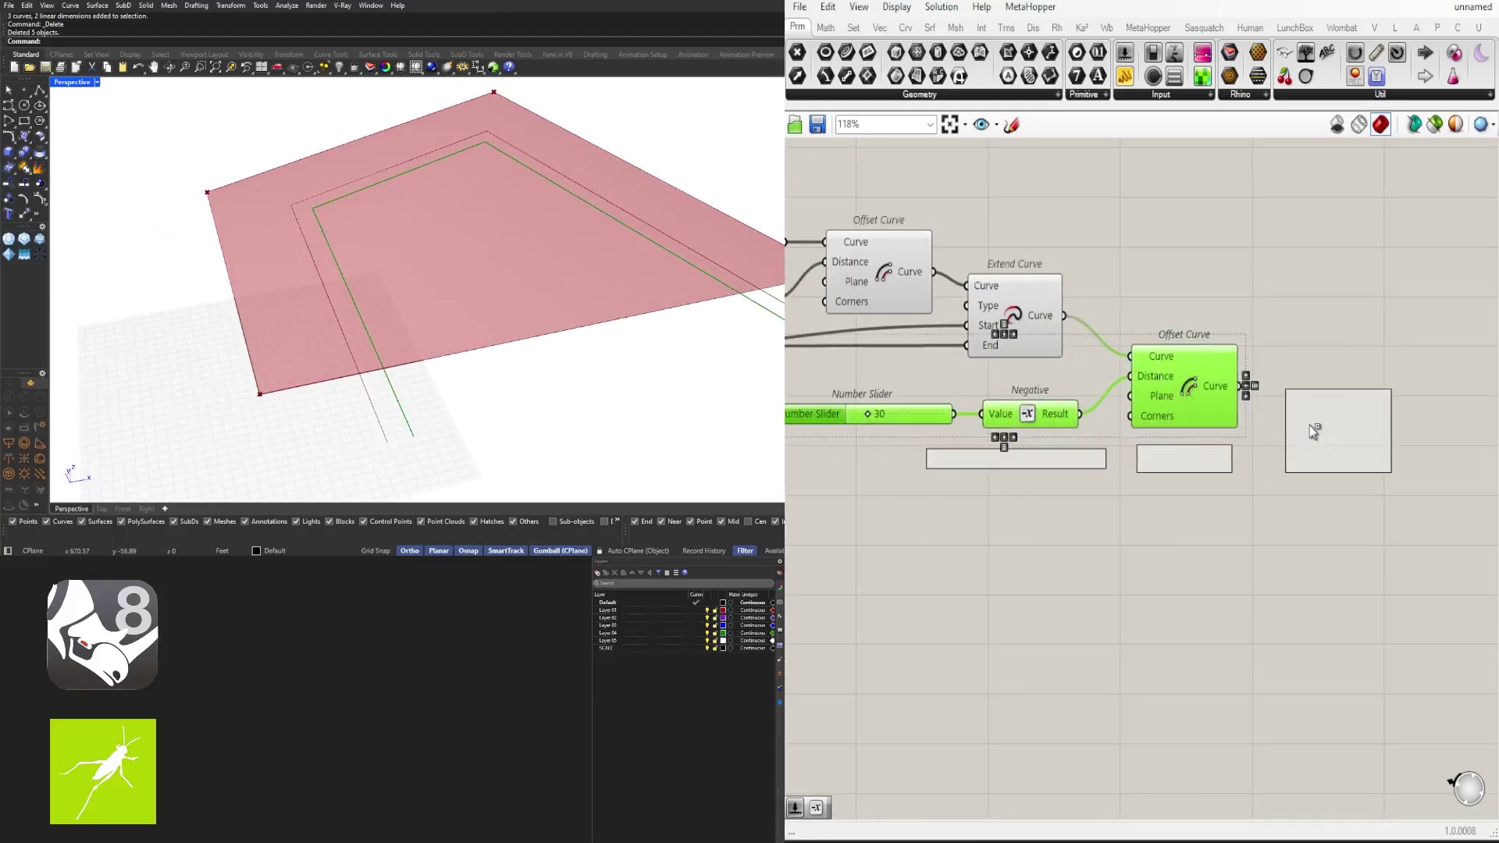
# Step: Set the copied group's slider to 8
pyautogui.scroll(3, 999, 460)
pyautogui.doubleClick(1061, 454)
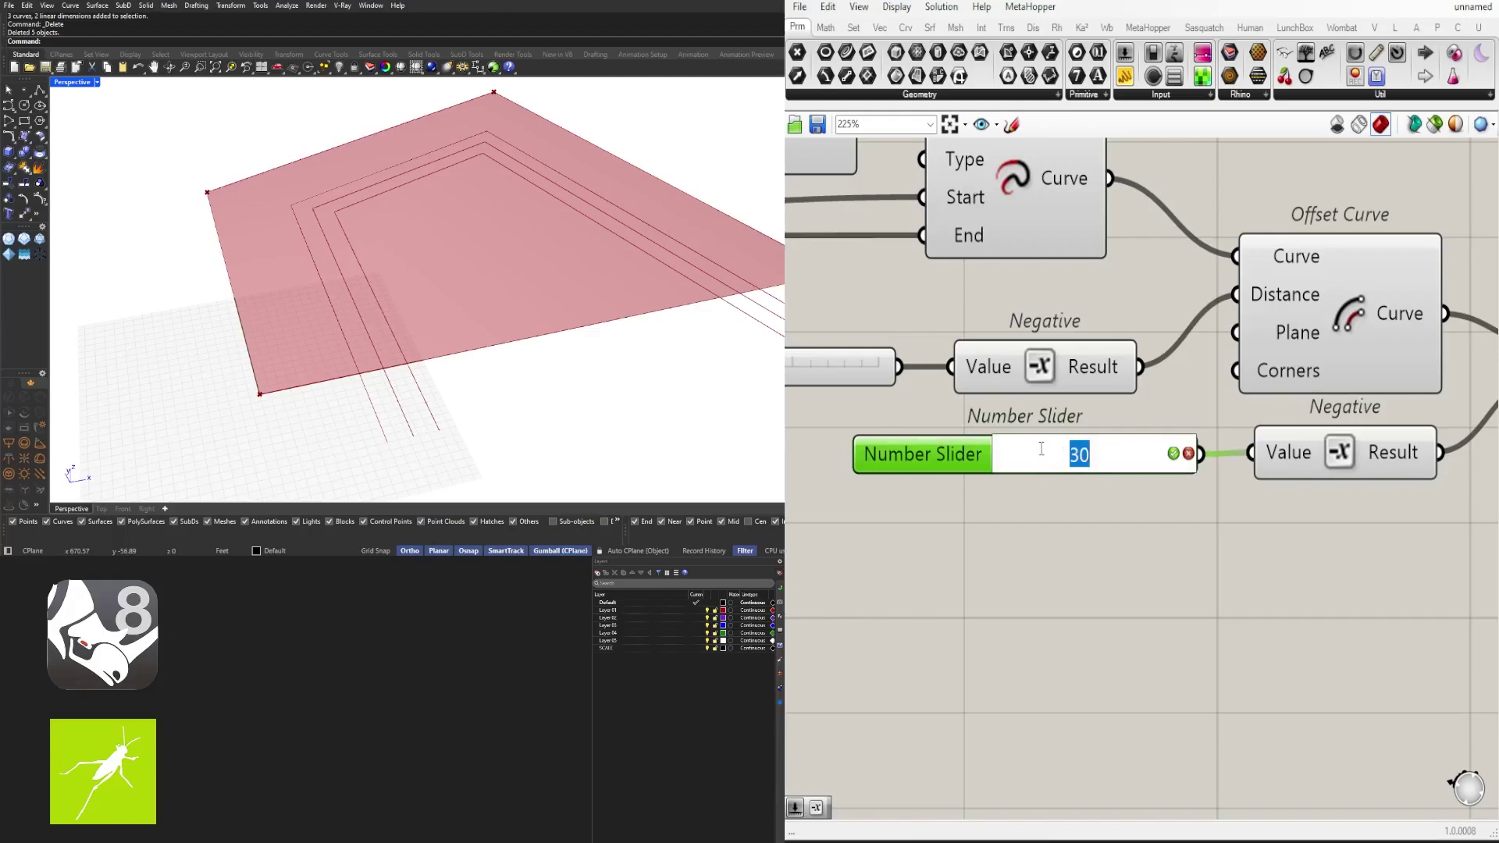
pyautogui.write('8')
pyautogui.press('Return')
# Step: Duplicate the 8 slider, Negative and Offset Curve group to try an extra offset on the opposite side of the extended curve
pyautogui.scroll(-6, 1189, 402)
pyautogui.moveTo(1087, 448); pyautogui.dragTo(1045, 392, button='right')
pyautogui.moveTo(1405, 455); pyautogui.dragTo(1102, 362)
pyautogui.click(1351, 424)
pyautogui.hotkey('ctrl', 'c')
pyautogui.hotkey('ctrl', 'v')
pyautogui.hotkey('ctrl', 'z')
pyautogui.keyDown('shift'); pyautogui.click(1213, 365); pyautogui.keyUp('shift')
pyautogui.keyDown('shift'); pyautogui.click(1320, 345); pyautogui.keyUp('shift')
pyautogui.hotkey('ctrl', 'c')
pyautogui.hotkey('ctrl', 'v')
pyautogui.click(1463, 364)
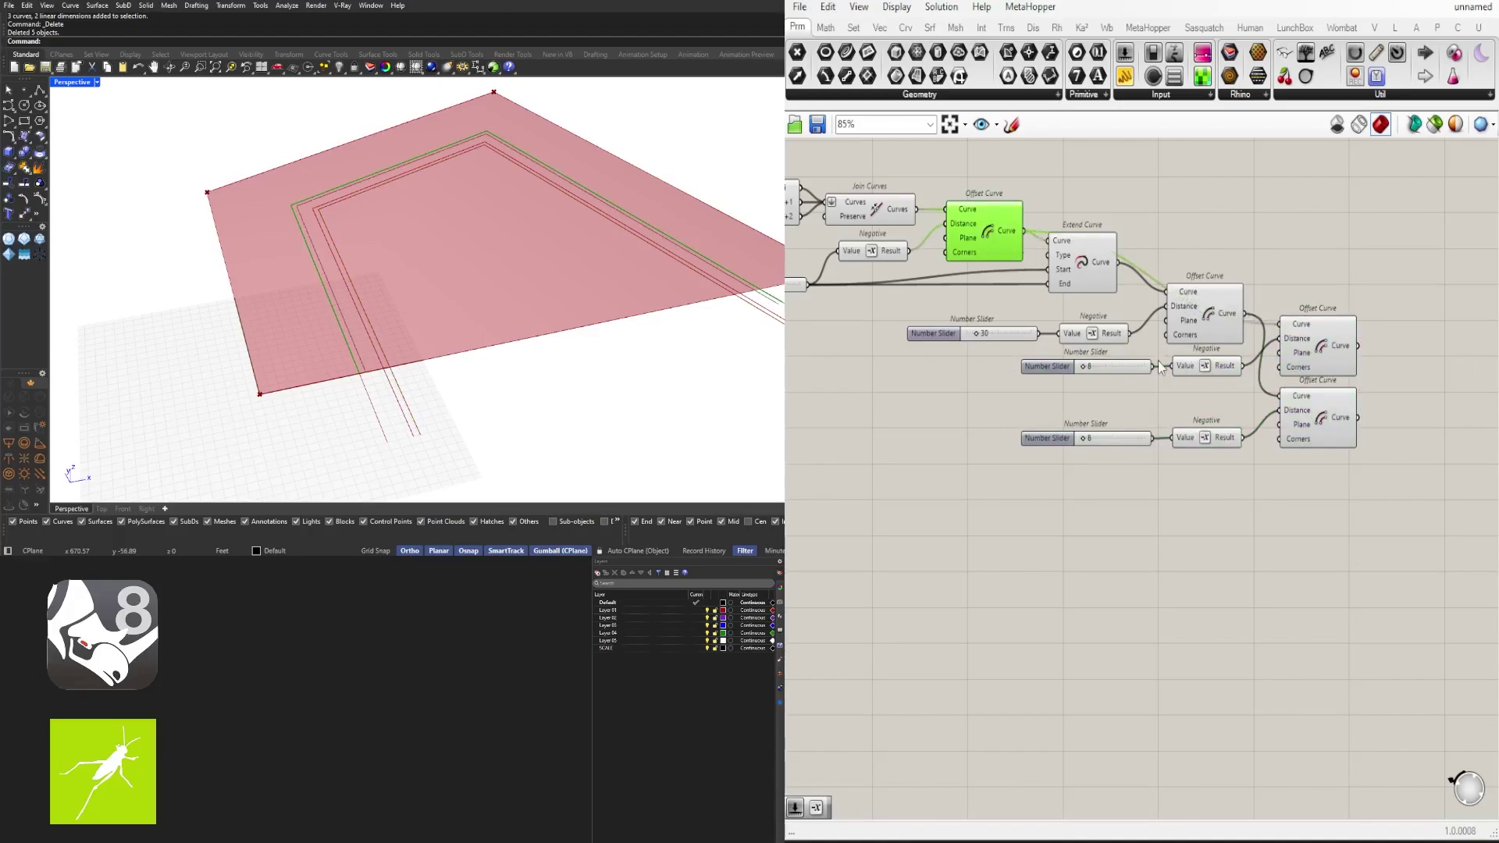
# Step: Delete the duplicate's Negative, drive its Offset Curve directly from the 8 slider using the extended curve, and space the Offset Curves apart
pyautogui.click(1206, 365)
pyautogui.press('Delete')
pyautogui.click(1345, 368)
pyautogui.keyDown('shift'); pyautogui.click(1339, 398); pyautogui.keyUp('shift')
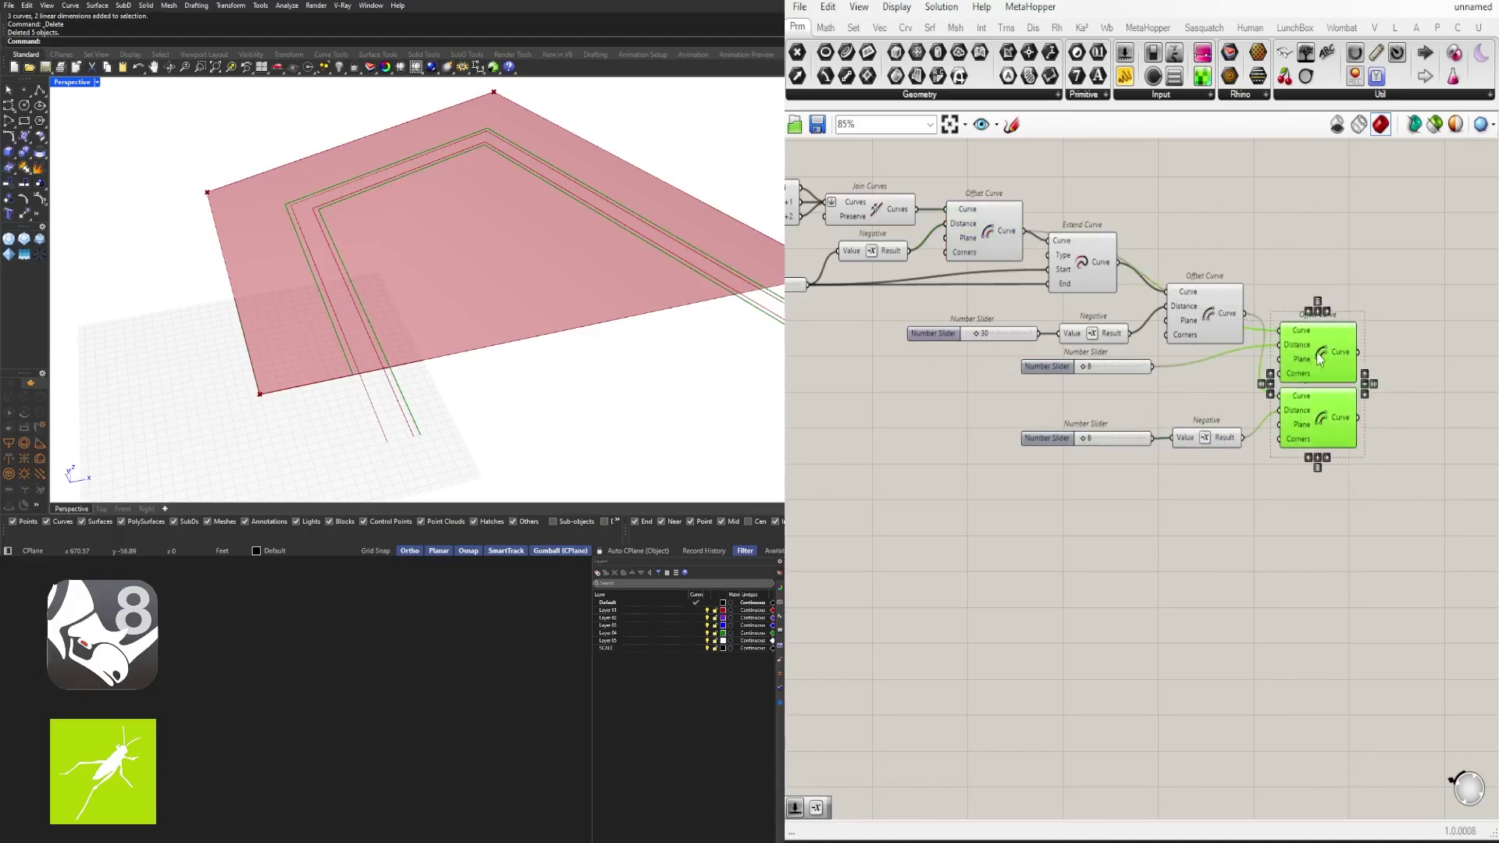
pyautogui.moveTo(1334, 402); pyautogui.dragTo(1335, 429)
pyautogui.moveTo(1302, 380); pyautogui.dragTo(1300, 380)
pyautogui.click(1299, 438)
pyautogui.moveTo(1349, 389); pyautogui.dragTo(1332, 389, button='right')
pyautogui.moveTo(1358, 529); pyautogui.dragTo(1273, 403)
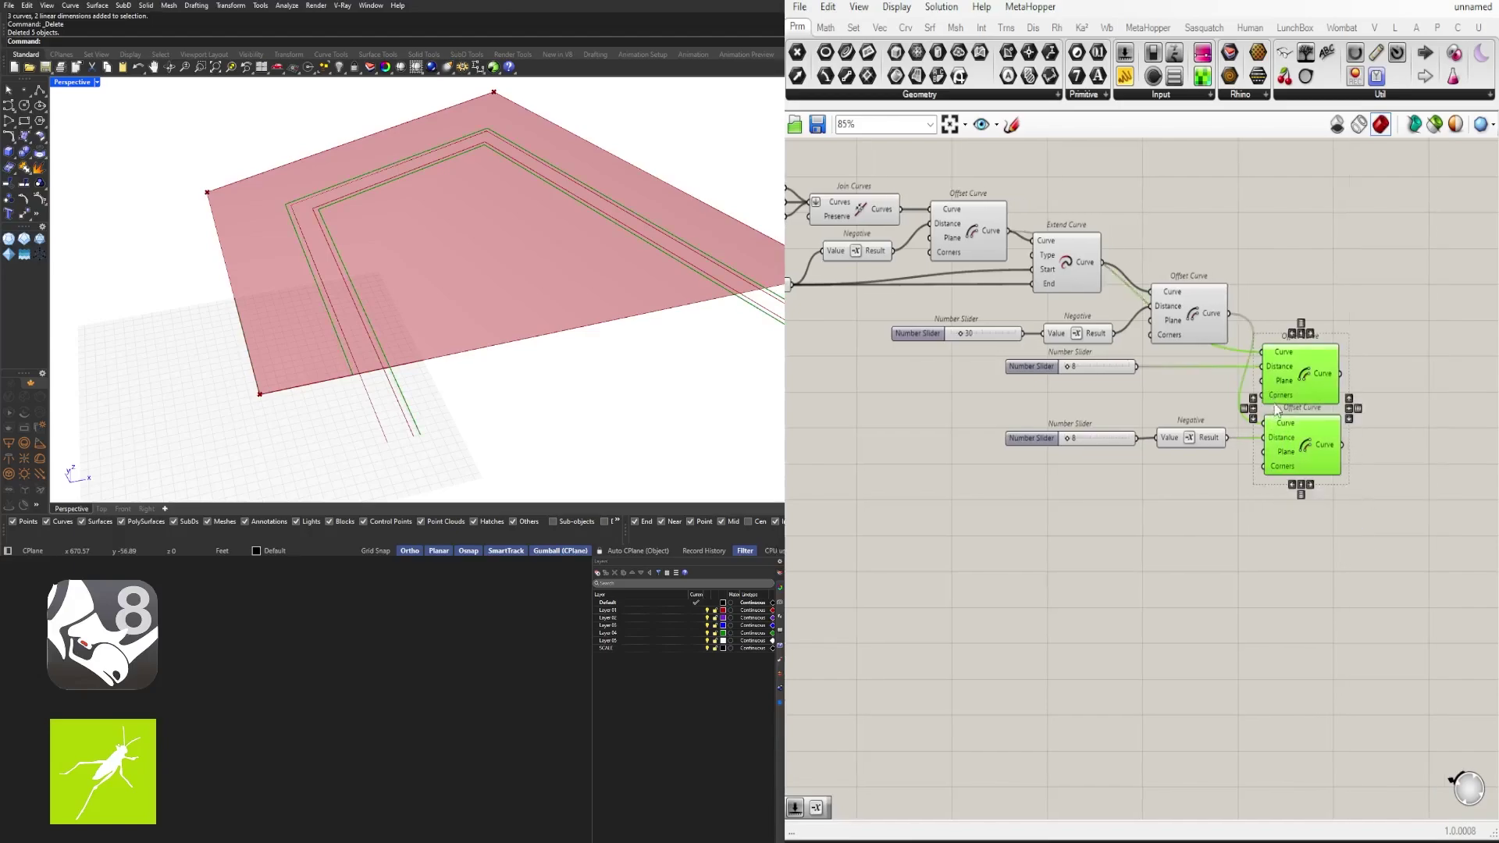
# Step: Inspect the extended curve's branches, then delete the duplicate 8 slider and the Offset Curve it drives without a Negative
pyautogui.moveTo(1089, 277); pyautogui.dragTo(1161, 300, button='right')
pyautogui.click(1136, 285)
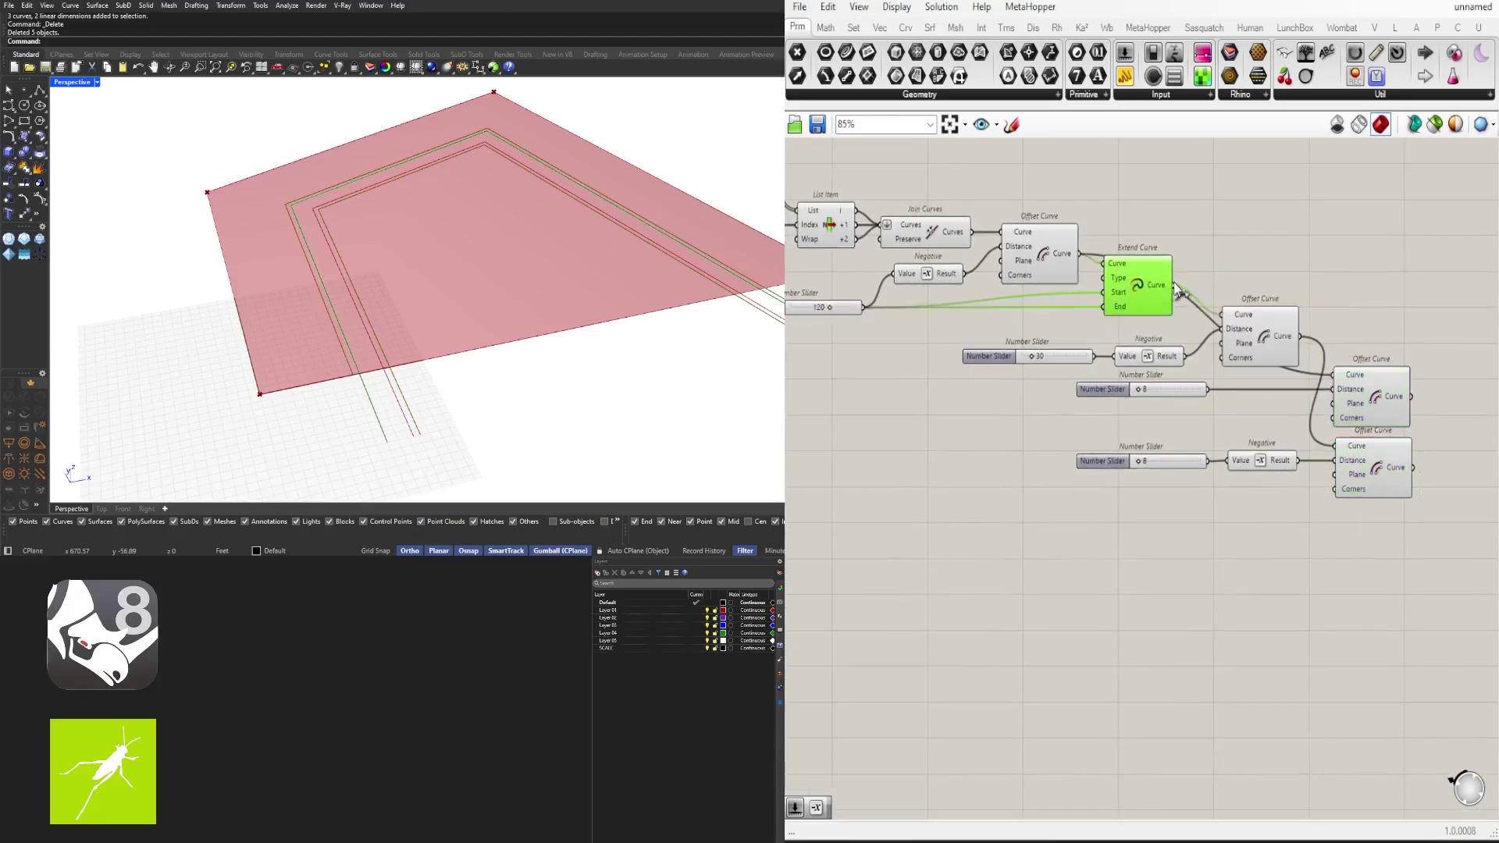
pyautogui.moveTo(1338, 369); pyautogui.dragTo(1337, 373)
pyautogui.click(1374, 314)
pyautogui.moveTo(1420, 484); pyautogui.dragTo(1328, 462, button='right')
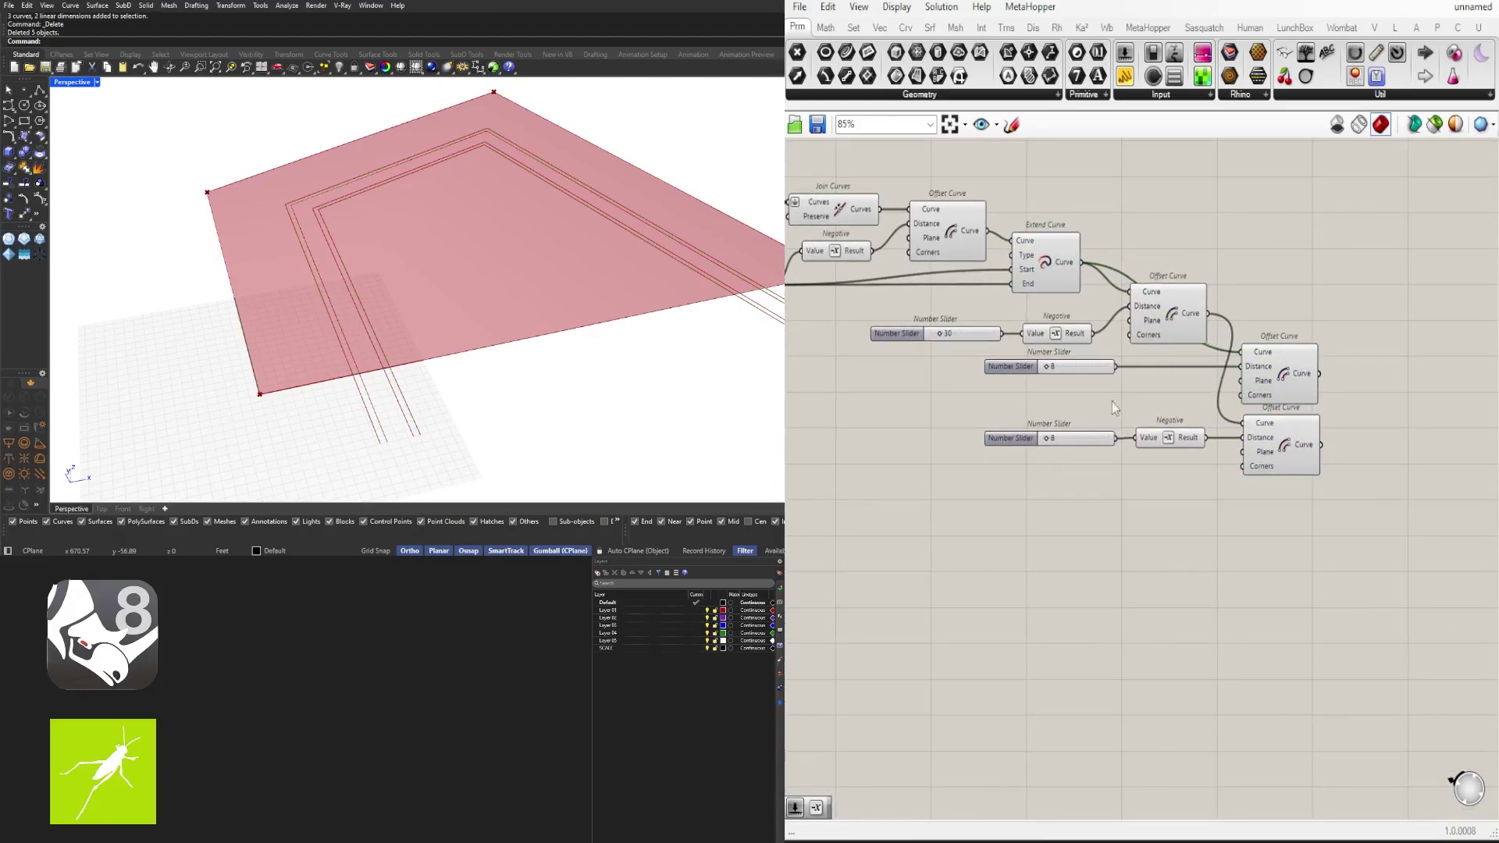
pyautogui.click(1145, 307)
pyautogui.click(1046, 264)
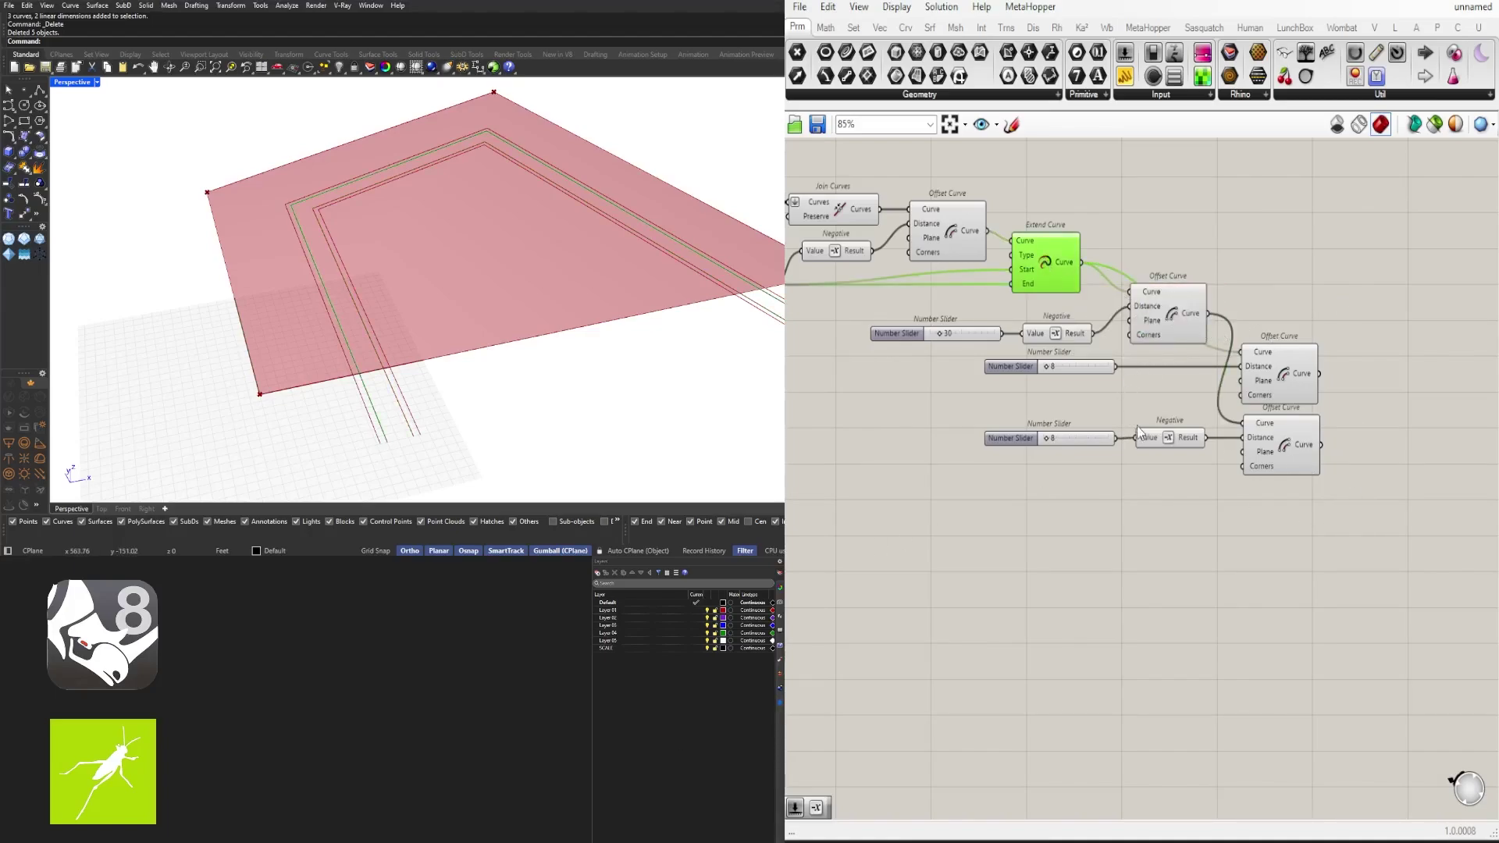
pyautogui.moveTo(1360, 358); pyautogui.dragTo(1091, 387)
pyautogui.press('Delete')
# Step: Move the 30 offset group farther along the canvas and place the 8 offset group directly after Extend Curve
pyautogui.moveTo(1257, 398); pyautogui.dragTo(1260, 422)
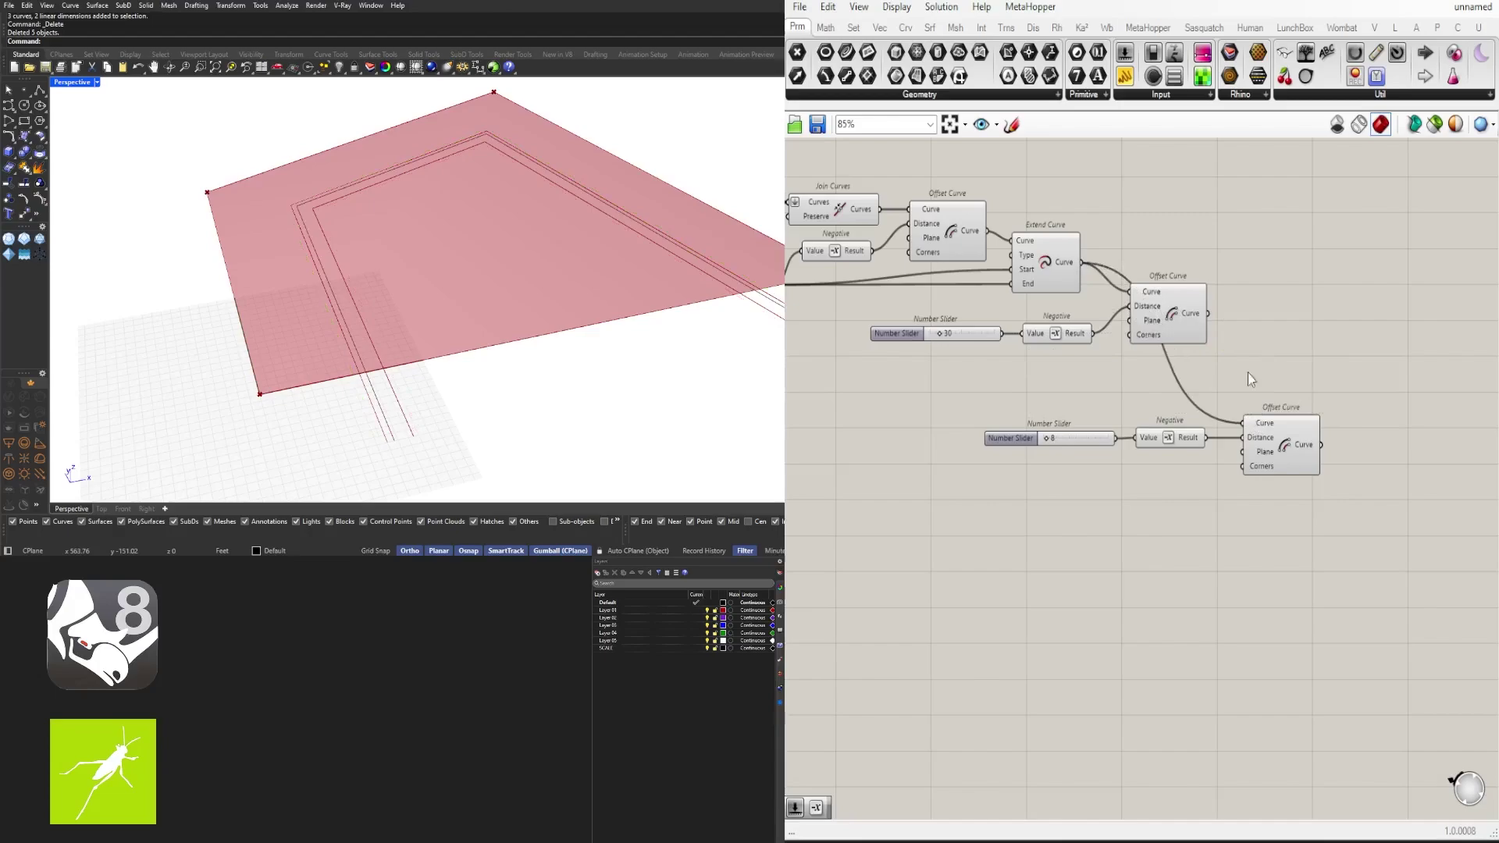
pyautogui.moveTo(1075, 359); pyautogui.dragTo(968, 321)
pyautogui.moveTo(1160, 311); pyautogui.dragTo(1403, 487)
pyautogui.moveTo(1321, 445); pyautogui.dragTo(1376, 469)
pyautogui.moveTo(1440, 605); pyautogui.dragTo(1084, 425)
pyautogui.moveTo(1285, 453); pyautogui.dragTo(1163, 327)
# Step: Copy the 8 slider, Negative and Offset Curve group past the 30 group so the chain offsets by 8, 30 and 8
pyautogui.moveTo(1224, 359); pyautogui.dragTo(967, 312)
pyautogui.keyDown('alt'); pyautogui.moveTo(1140, 324); pyautogui.dragTo(1367, 394); pyautogui.keyUp('alt')
pyautogui.click(1337, 363)
pyautogui.moveTo(1449, 478); pyautogui.dragTo(996, 359)
pyautogui.scroll(2, 1280, 366)
pyautogui.moveTo(1322, 372); pyautogui.dragTo(1299, 356)
pyautogui.click(1288, 452)
pyautogui.scroll(-2, 1248, 422)
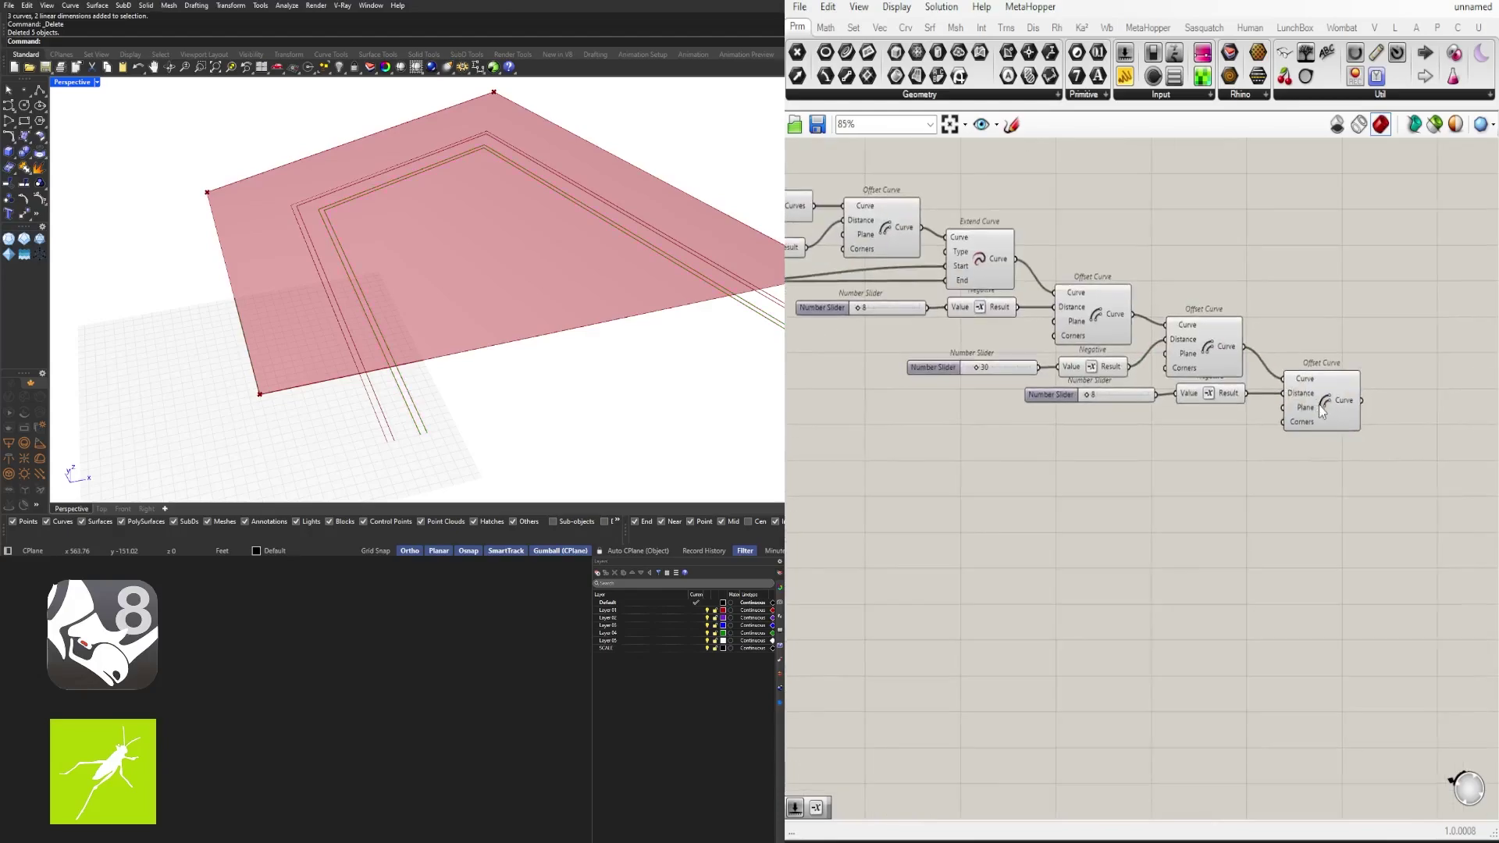
# Step: Nudge the final 8 slider, Negative and Offset Curve group into line with the rest of the chain
pyautogui.moveTo(1372, 487); pyautogui.dragTo(1053, 395)
pyautogui.scroll(2, 1198, 395)
pyautogui.moveTo(1197, 395); pyautogui.dragTo(1189, 405)
pyautogui.click(1103, 400)
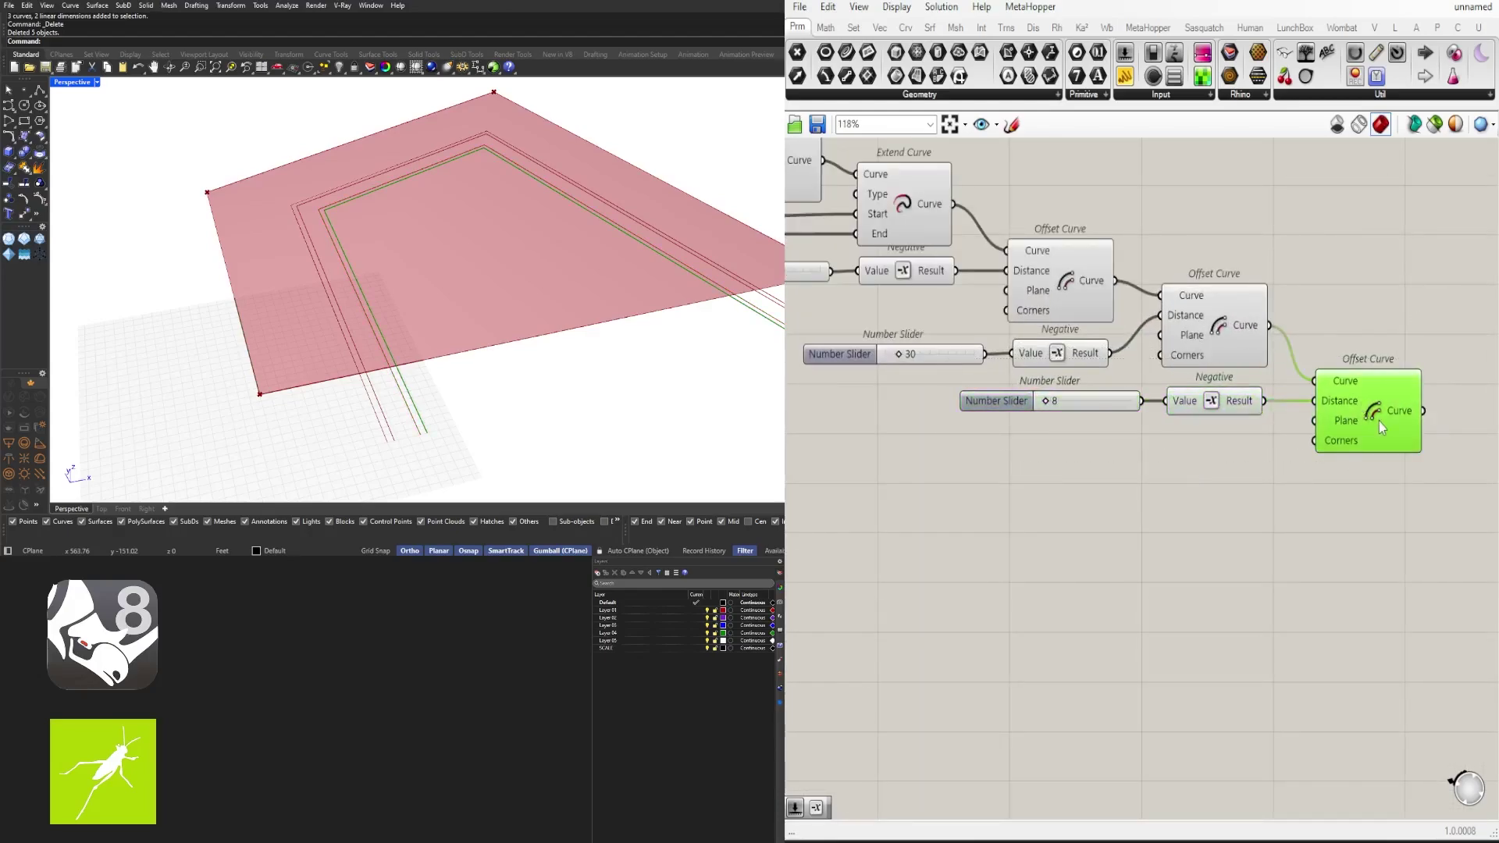
# Step: Move the final 8 slider, Negative and Offset Curve group away to free space beside the 30 group
pyautogui.scroll(-3, 1006, 426)
pyautogui.click(1006, 425)
pyautogui.moveTo(1134, 366); pyautogui.dragTo(1158, 398, button='right')
pyautogui.moveTo(1304, 523); pyautogui.dragTo(1040, 436)
pyautogui.moveTo(1247, 442); pyautogui.dragTo(1359, 518)
pyautogui.click(1327, 411)
# Step: Copy the 30 offset group below itself and insert a Division between the copied Negative and the Offset Curve's Distance
pyautogui.moveTo(1185, 460); pyautogui.dragTo(991, 417)
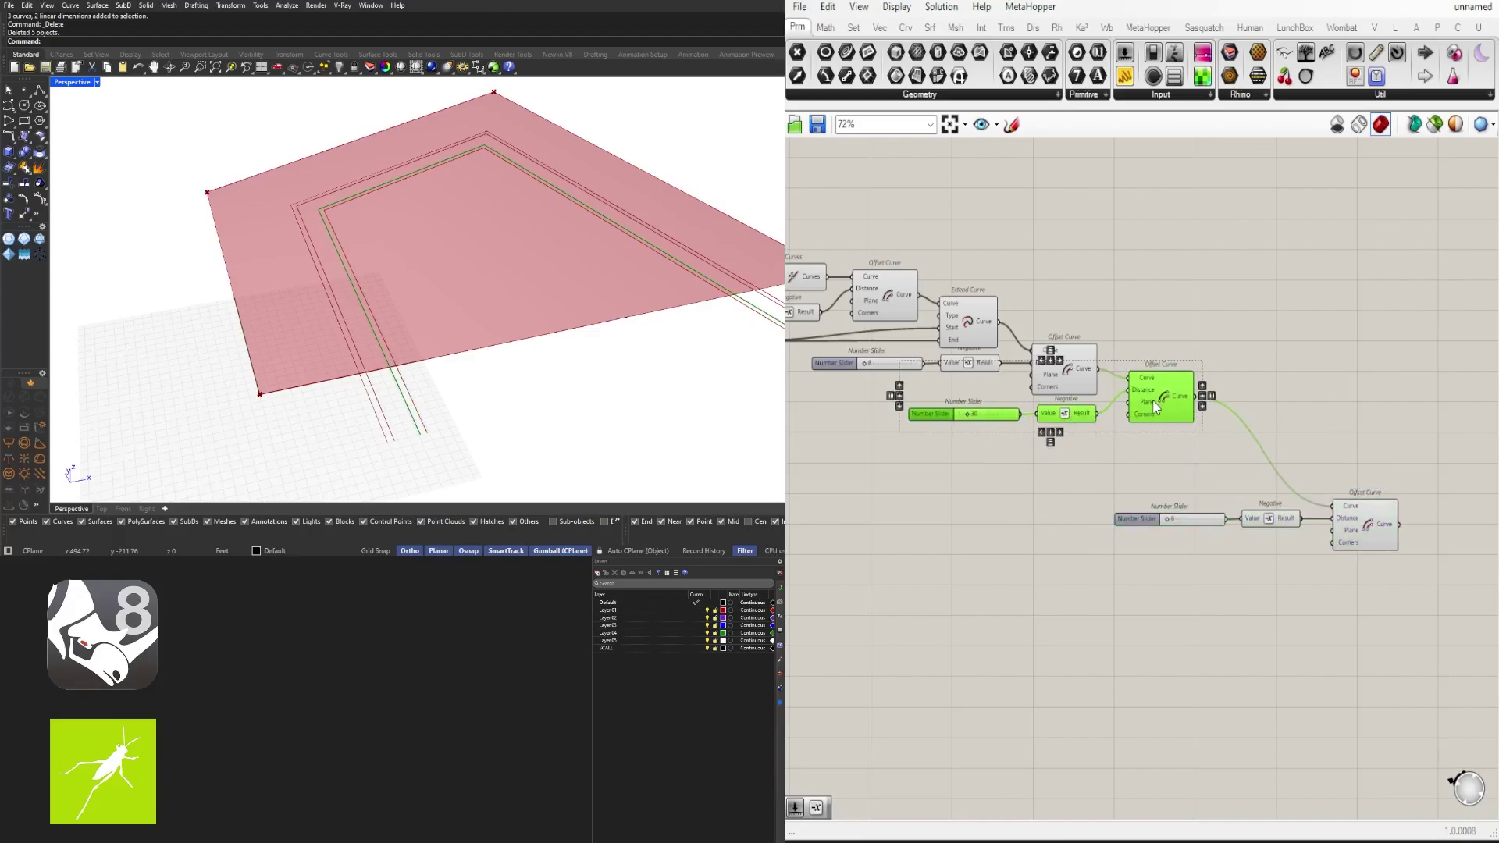
pyautogui.moveTo(1145, 458); pyautogui.dragTo(1145, 460)
pyautogui.scroll(3, 1074, 481)
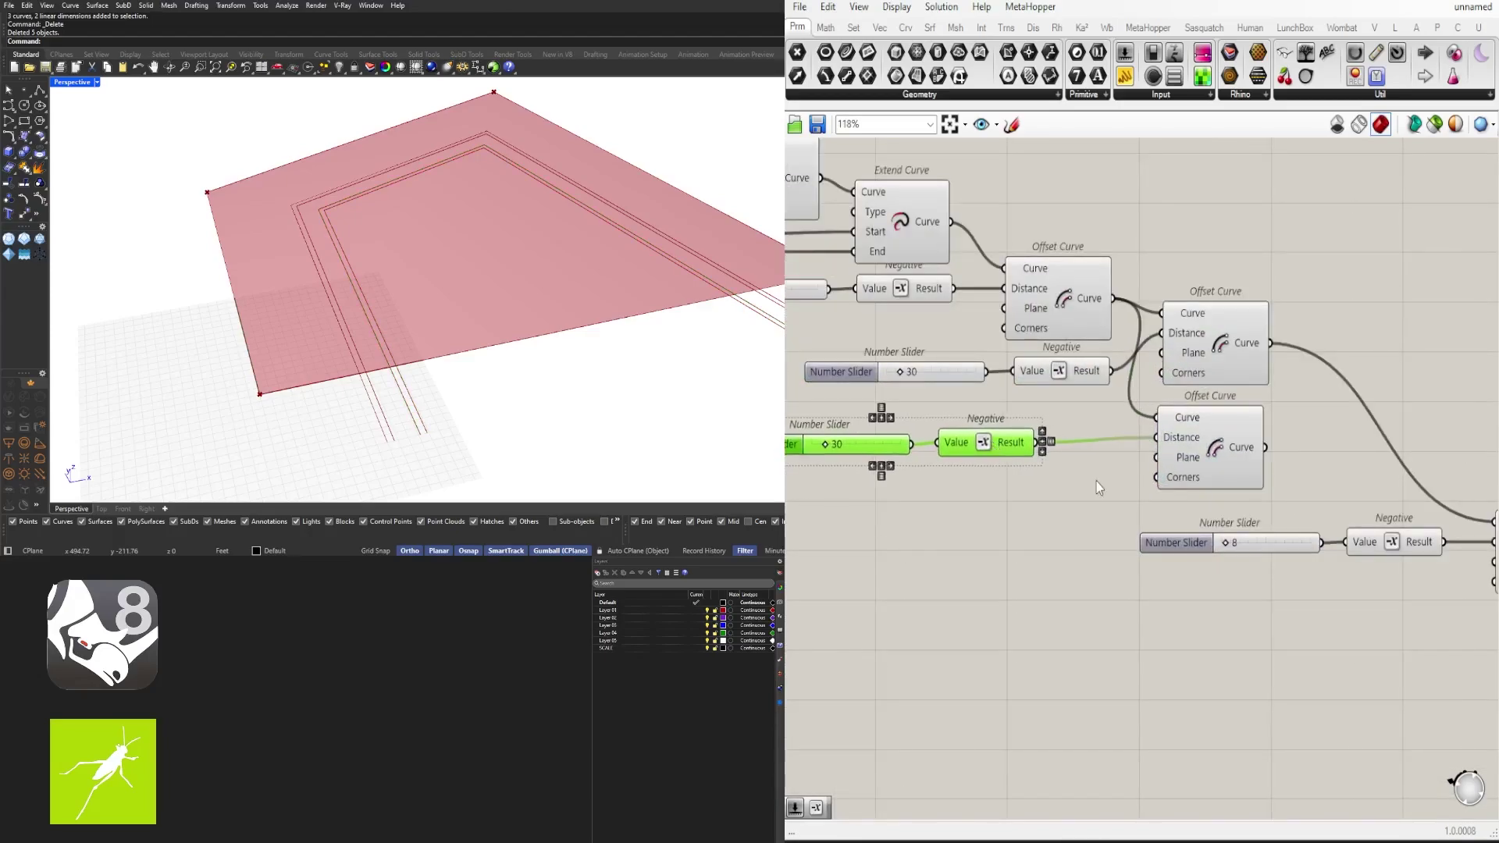
pyautogui.doubleClick(1095, 472)
pyautogui.press('Return')
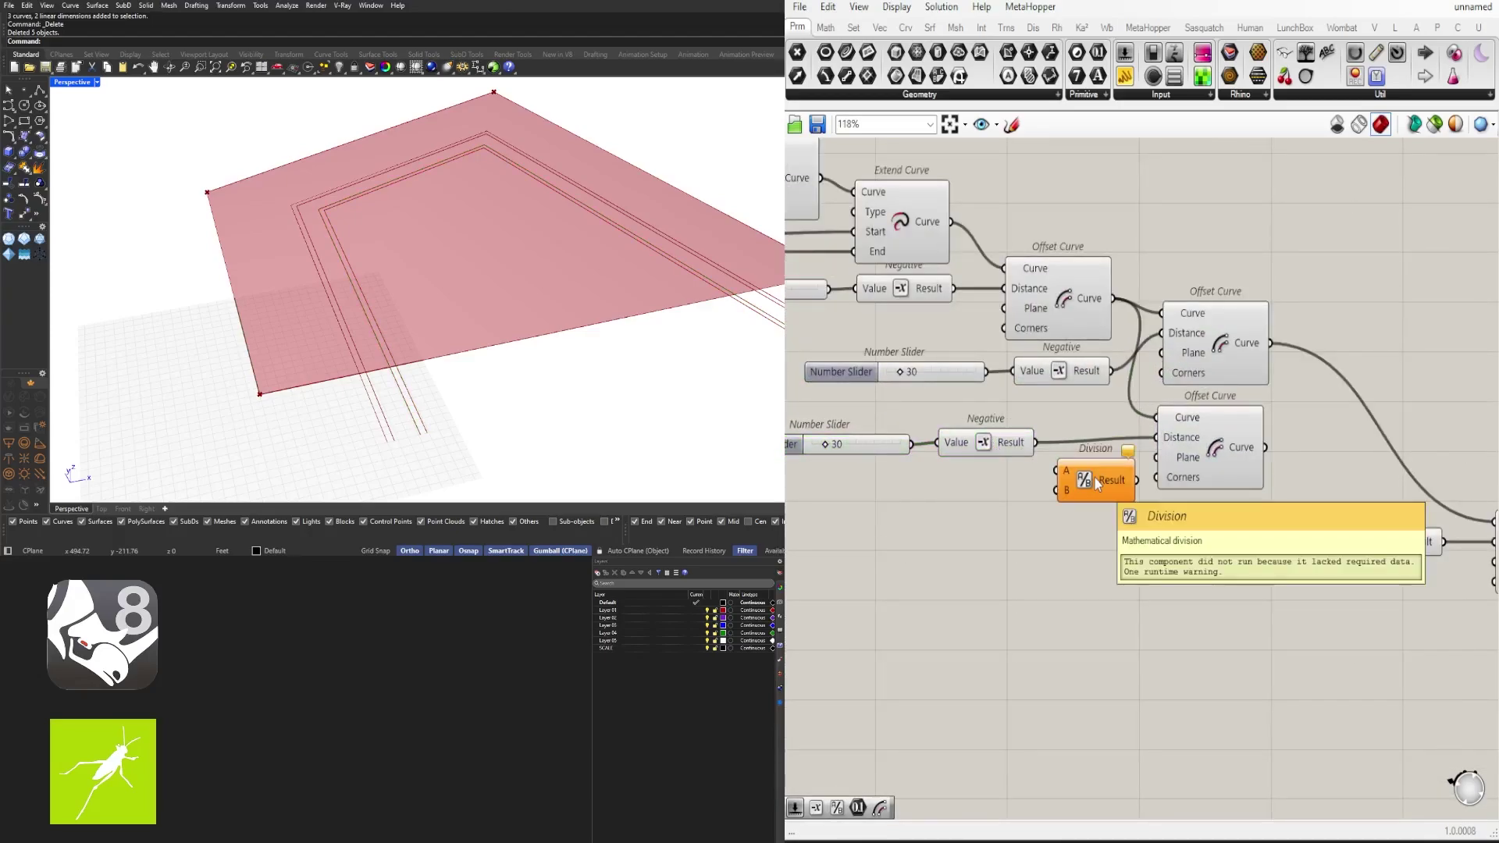
pyautogui.moveTo(1094, 478); pyautogui.dragTo(1158, 438)
pyautogui.click(1063, 515)
pyautogui.click(1200, 445)
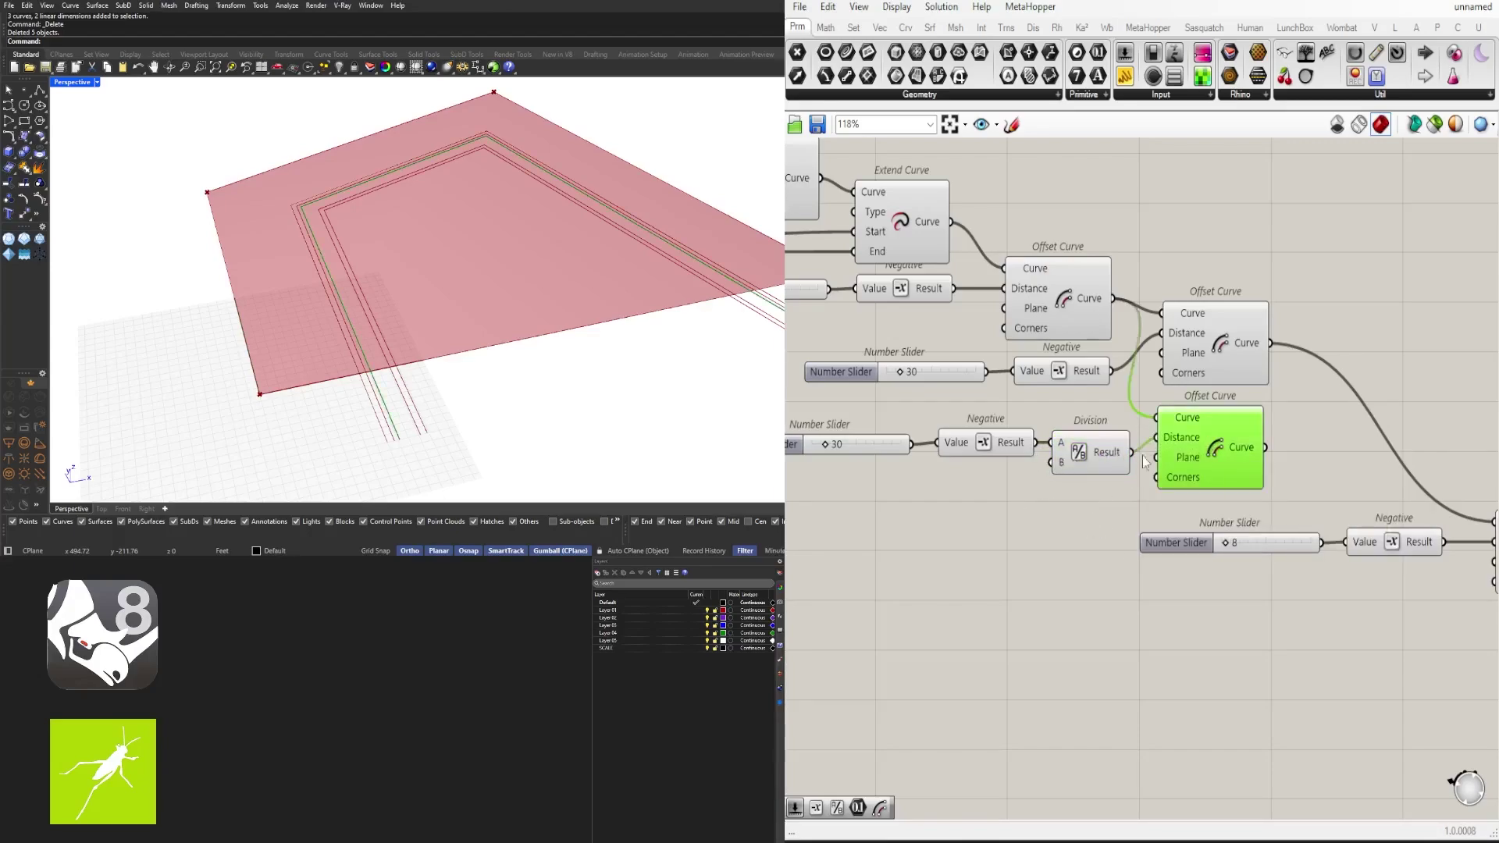
# Step: Highlight the neighbouring offsets to compare them, then delete the copied 30 slider, Negative, Division and Offset Curve
pyautogui.moveTo(960, 384); pyautogui.dragTo(1098, 421, button='right')
pyautogui.click(1215, 490)
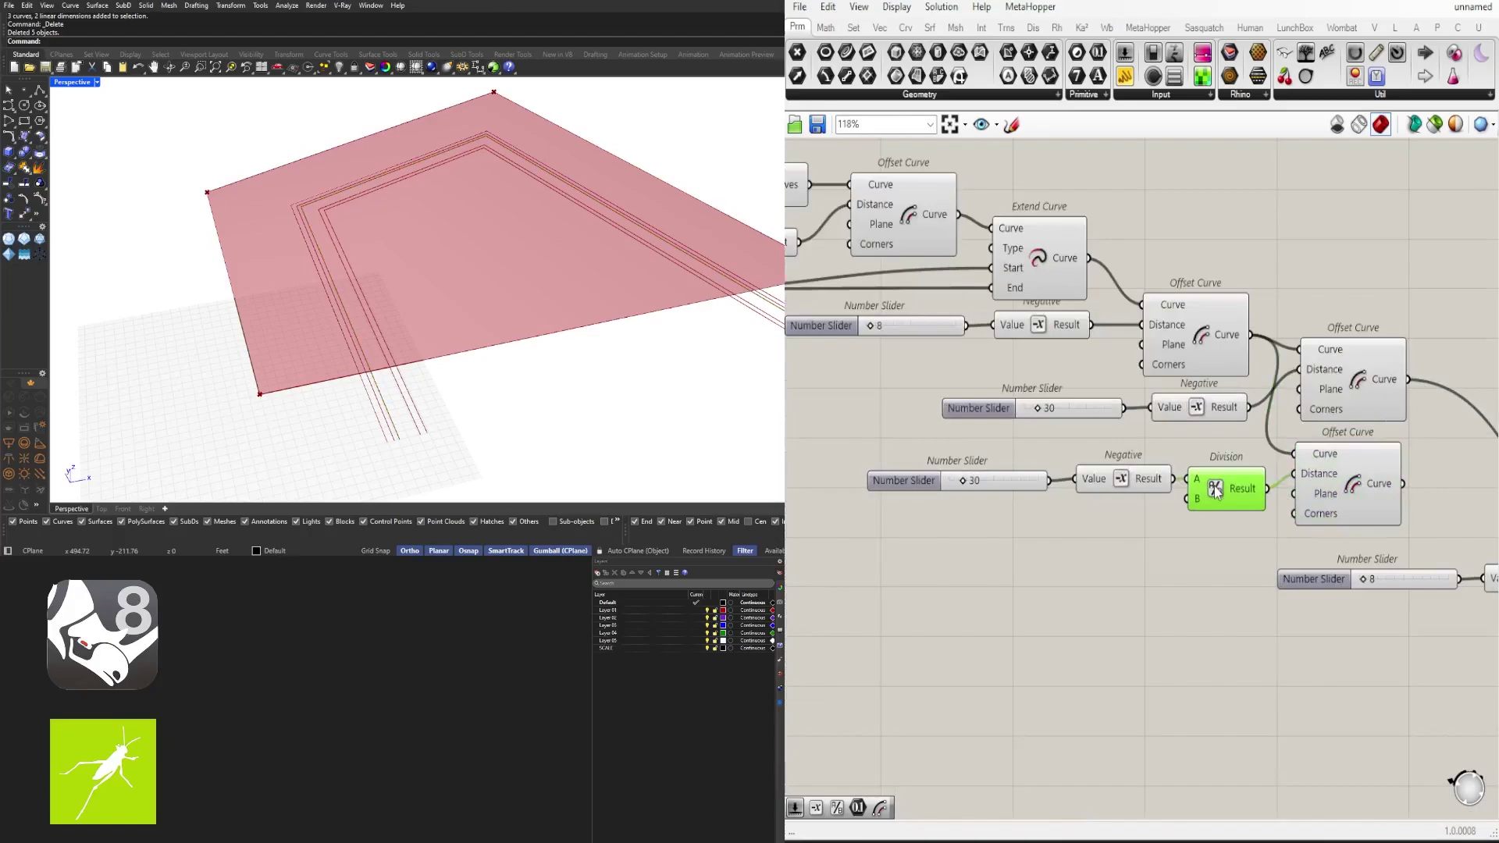
pyautogui.click(1208, 357)
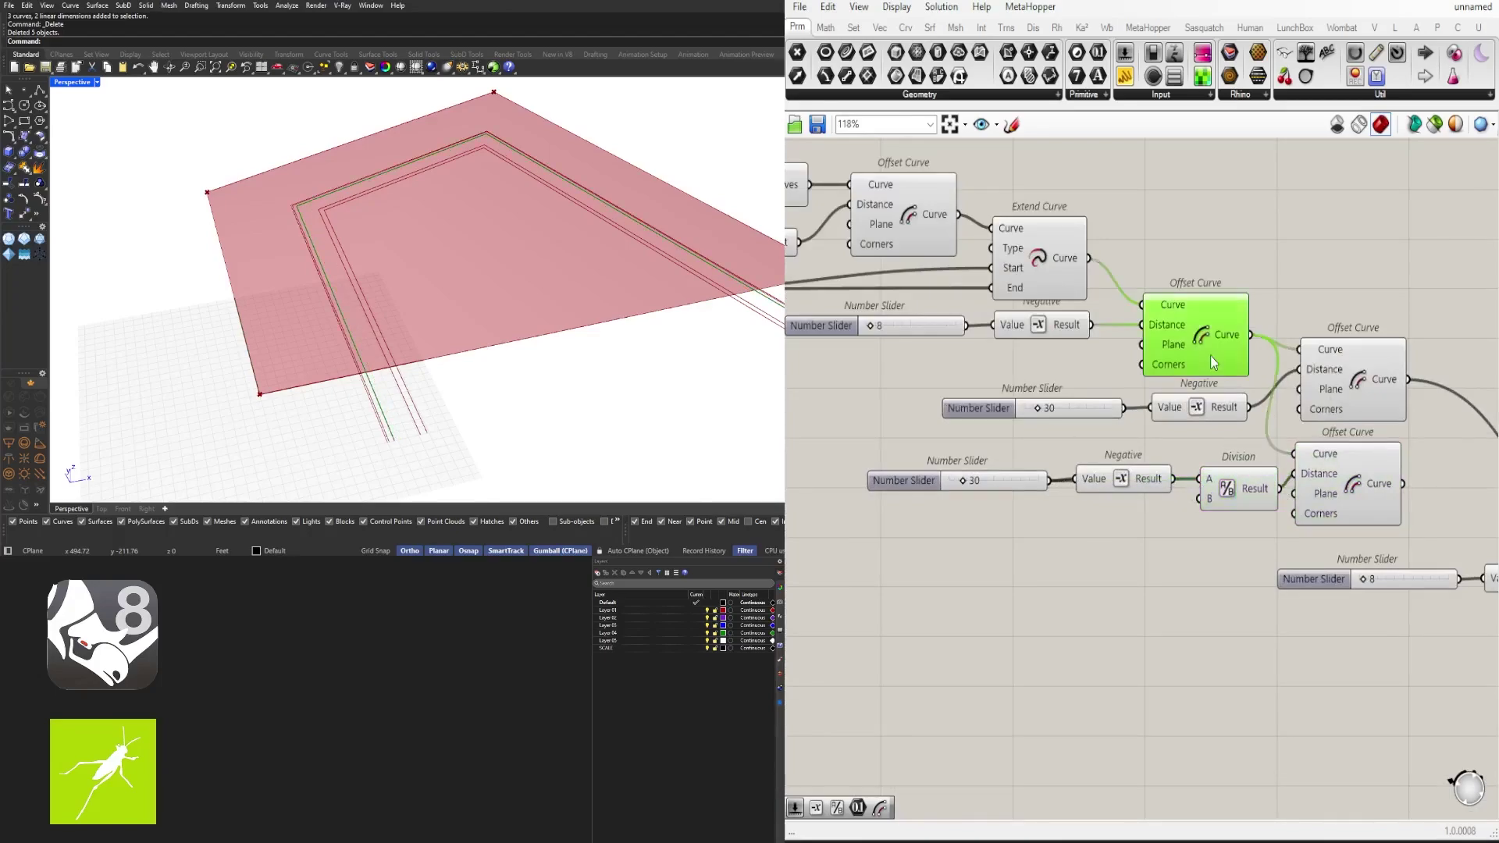
pyautogui.click(1337, 386)
pyautogui.click(1219, 362)
pyautogui.click(1340, 388)
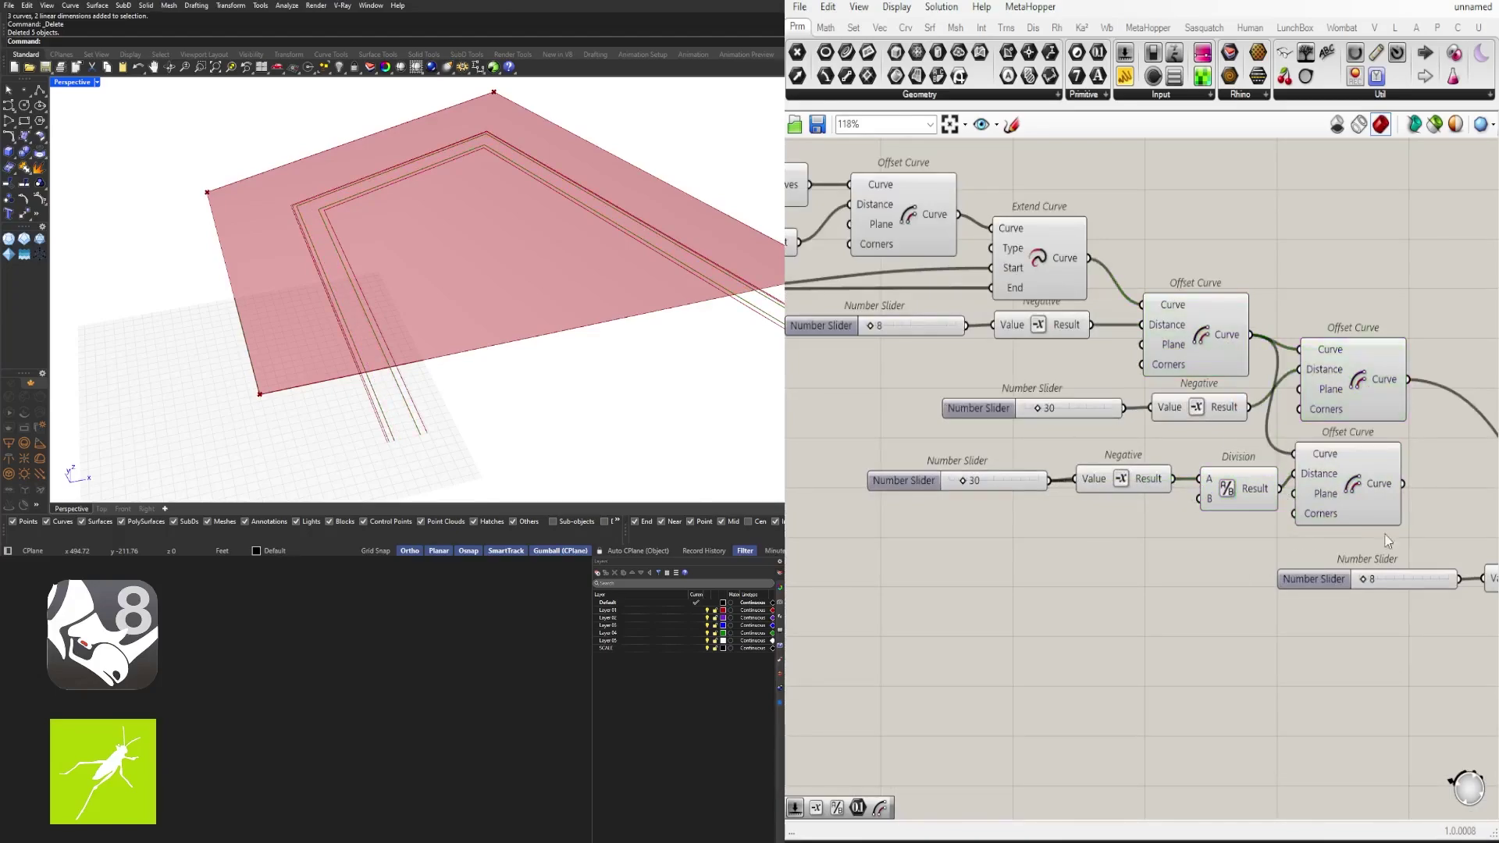
pyautogui.moveTo(1459, 549); pyautogui.dragTo(989, 470)
pyautogui.press('Delete')
# Step: Move the 30 group's Offset Curve farther from its Negative and add a Division component beneath it
pyautogui.click(1345, 384)
pyautogui.moveTo(1356, 442); pyautogui.dragTo(1023, 422, button='right')
pyautogui.scroll(-1, 1023, 422)
pyautogui.moveTo(1332, 649); pyautogui.dragTo(1037, 397)
pyautogui.moveTo(1024, 374); pyautogui.dragTo(1170, 375)
pyautogui.click(1011, 428)
pyautogui.write('/')
pyautogui.press('Return')
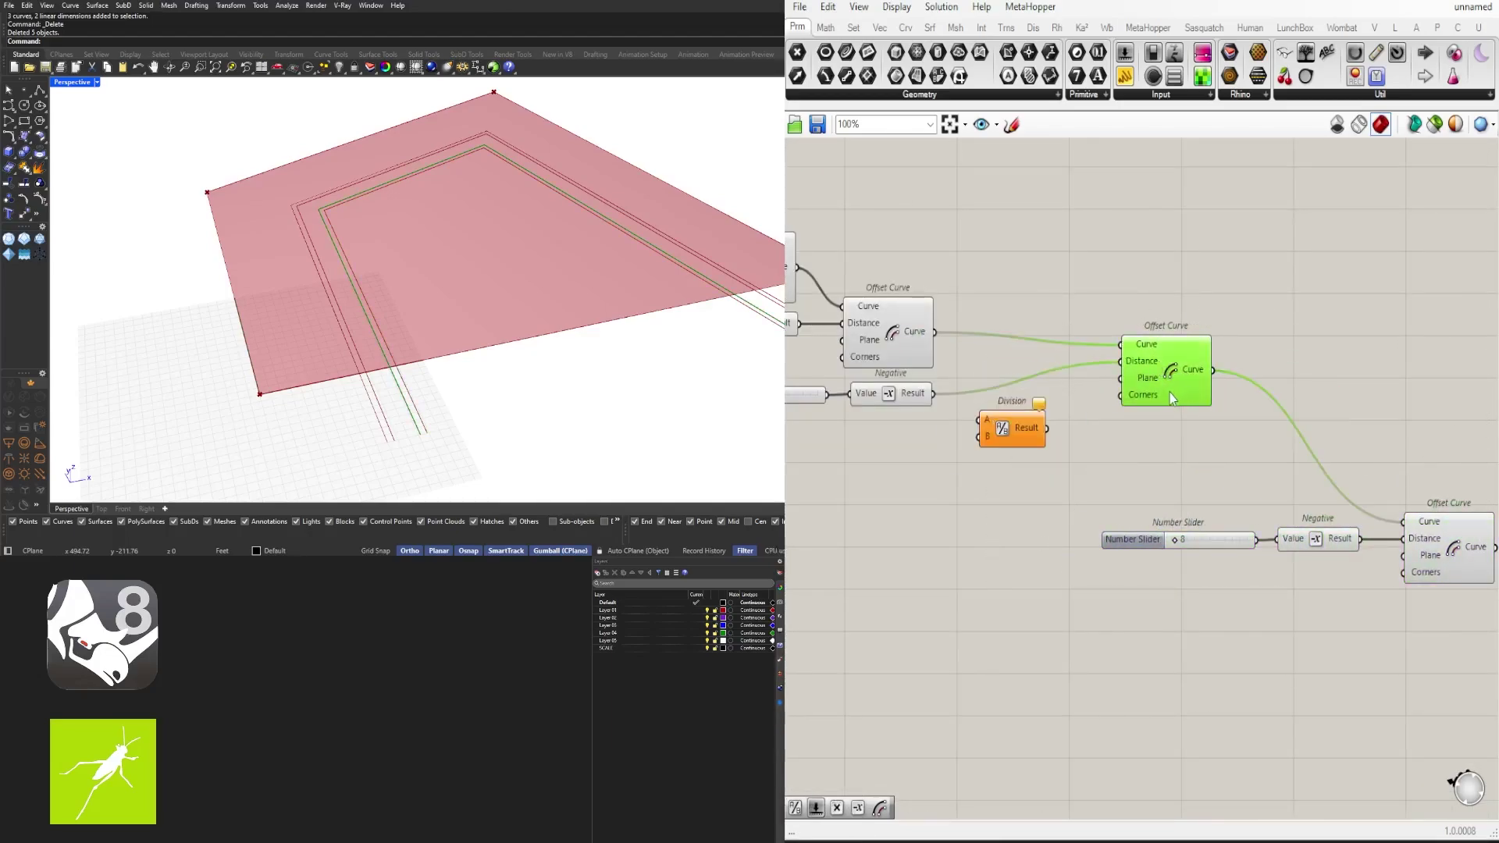
# Step: Duplicate the 30 slider, Negative and Offset Curve, and route the copied distance through Division to produce a centreline offset
pyautogui.moveTo(1067, 361); pyautogui.dragTo(1163, 338, button='right')
pyautogui.click(1178, 428)
pyautogui.keyDown('alt'); pyautogui.moveTo(1249, 376); pyautogui.dragTo(1219, 389); pyautogui.keyUp('alt')
pyautogui.moveTo(1264, 397); pyautogui.dragTo(1262, 438)
pyautogui.moveTo(1348, 472); pyautogui.dragTo(882, 426)
pyautogui.moveTo(987, 422); pyautogui.dragTo(987, 413)
pyautogui.click(1155, 359)
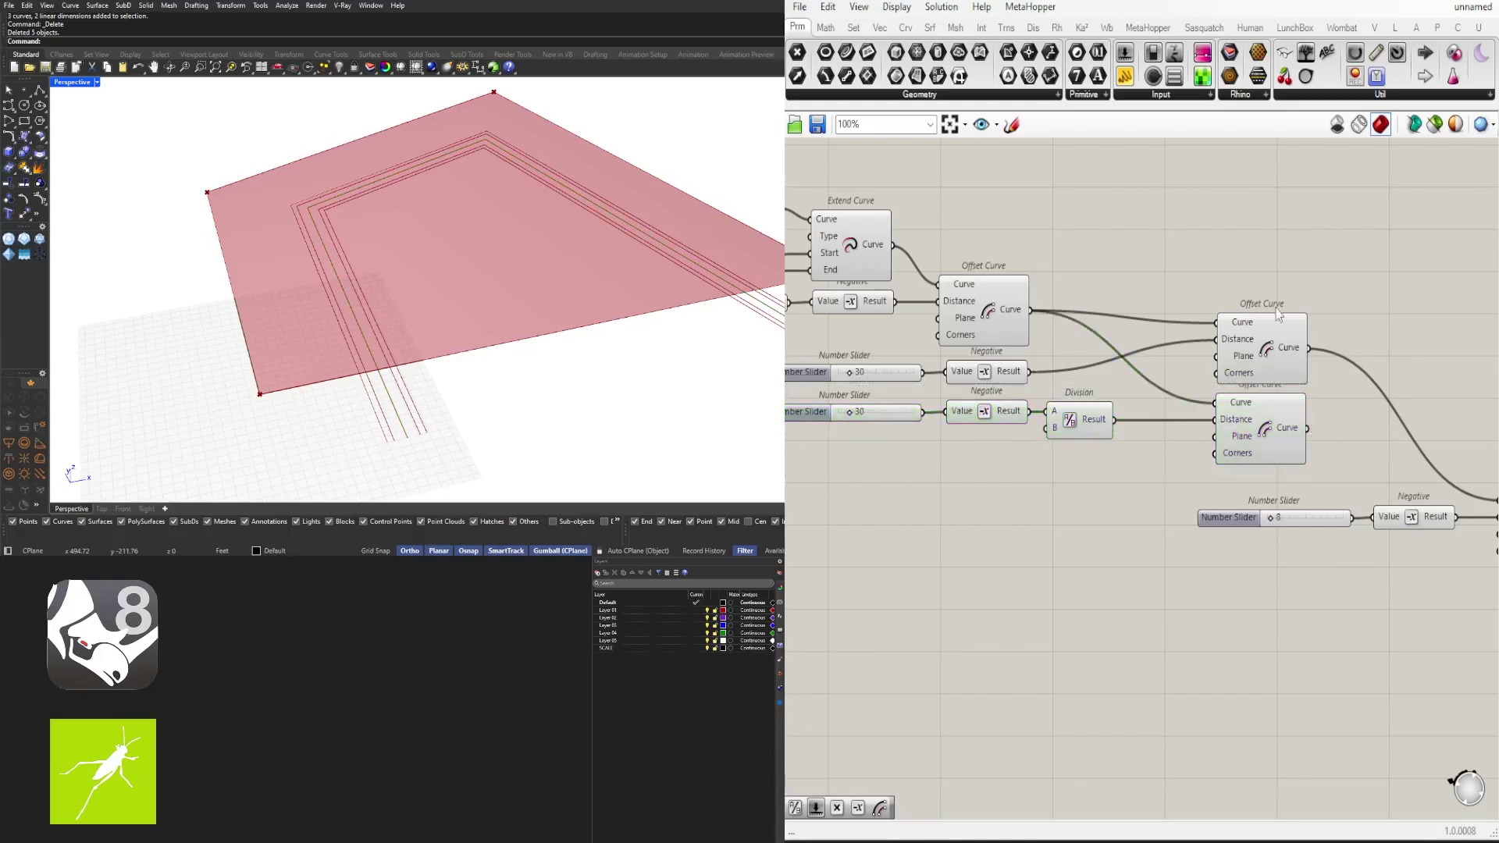
# Step: Examine the range settings of the number slider that drives the List Item index
pyautogui.scroll(-2, 974, 445)
pyautogui.moveTo(974, 444); pyautogui.dragTo(1291, 501, button='right')
pyautogui.scroll(5, 906, 317)
pyautogui.moveTo(906, 317); pyautogui.dragTo(1123, 488, button='right')
pyautogui.moveTo(1105, 483); pyautogui.dragTo(1269, 490)
pyautogui.scroll(-3, 982, 467)
pyautogui.scroll(4, 858, 445)
pyautogui.doubleClick(843, 444)
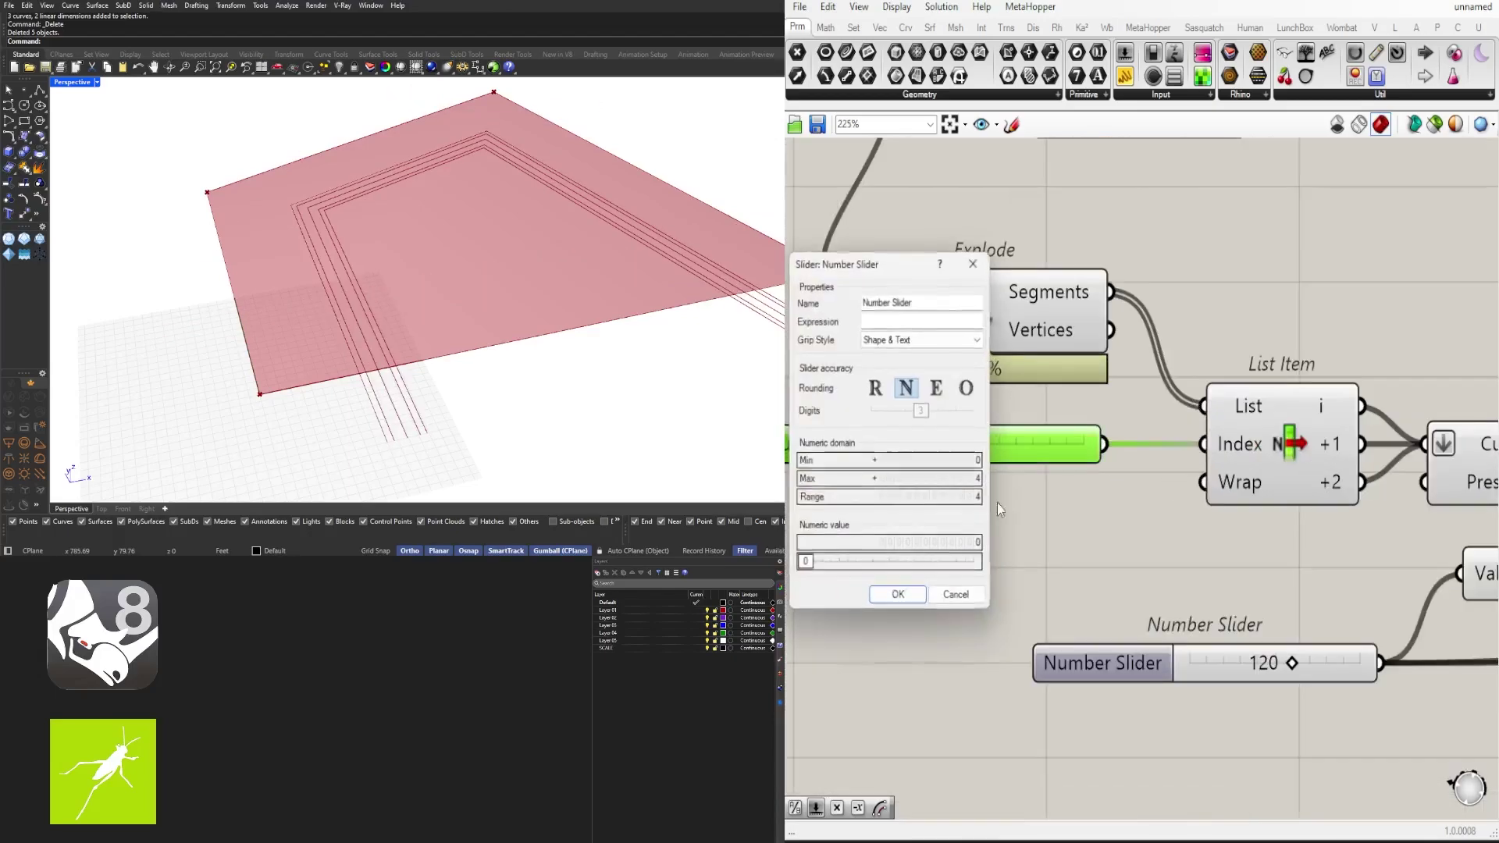
pyautogui.click(899, 597)
pyautogui.moveTo(912, 444)
pyautogui.mouseDown()
pyautogui.moveTo(1065, 443)
pyautogui.moveTo(911, 444)
pyautogui.mouseUp()
pyautogui.scroll(-5, 1257, 317)
pyautogui.moveTo(1487, 458); pyautogui.dragTo(1134, 383, button='right')
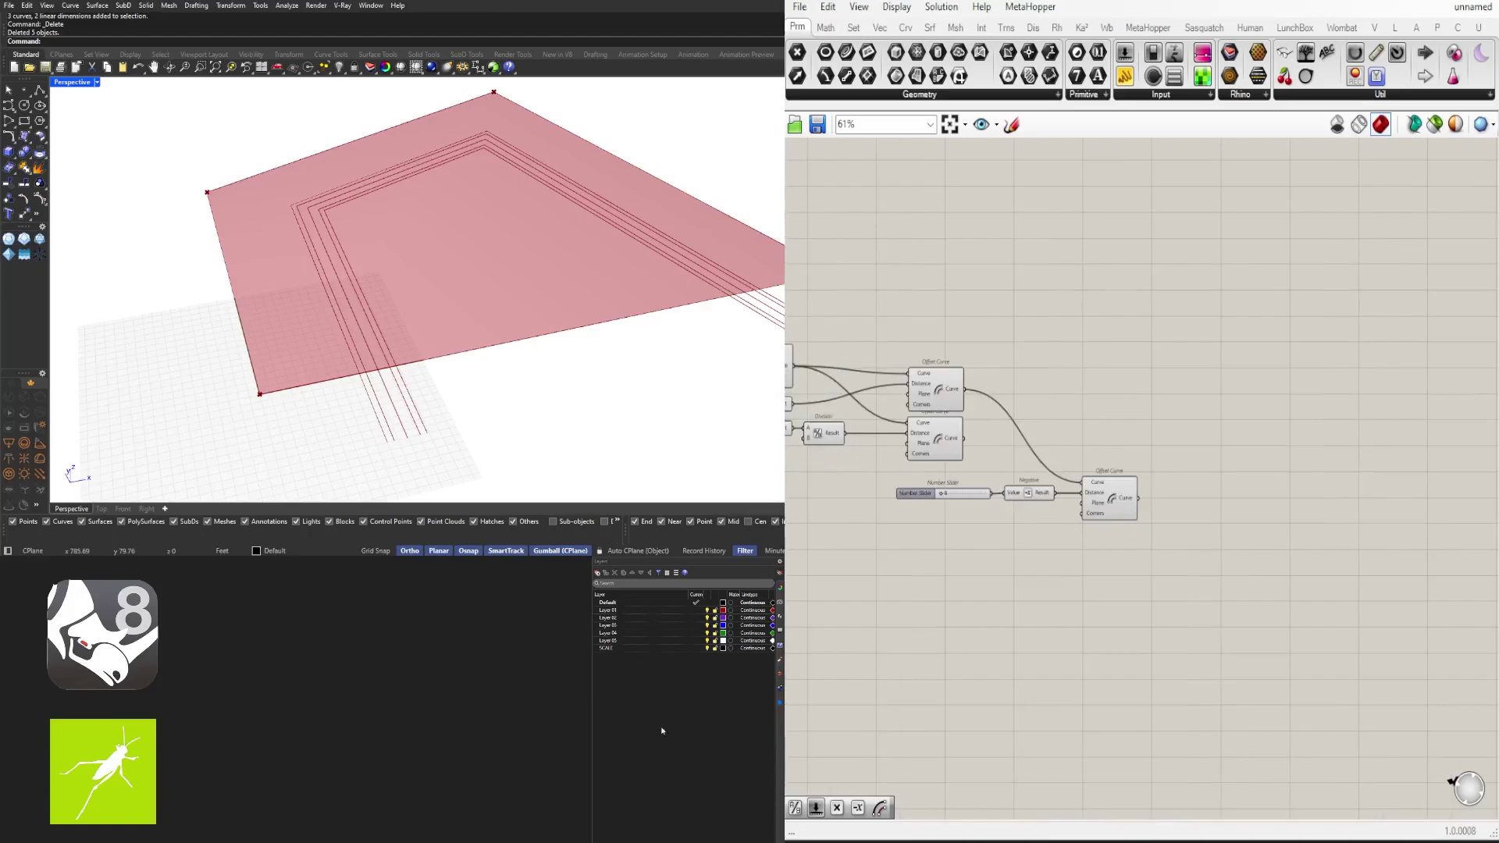
# Step: Examine the nested offsets in the perspective view by highlighting the Offset Curve components
pyautogui.moveTo(500, 336)
pyautogui.mouseDown(button='right')
pyautogui.moveTo(602, 335)
pyautogui.moveTo(501, 350)
pyautogui.mouseUp(button='right')
pyautogui.scroll(1, 1086, 477)
pyautogui.moveTo(947, 457); pyautogui.dragTo(1042, 432, button='right')
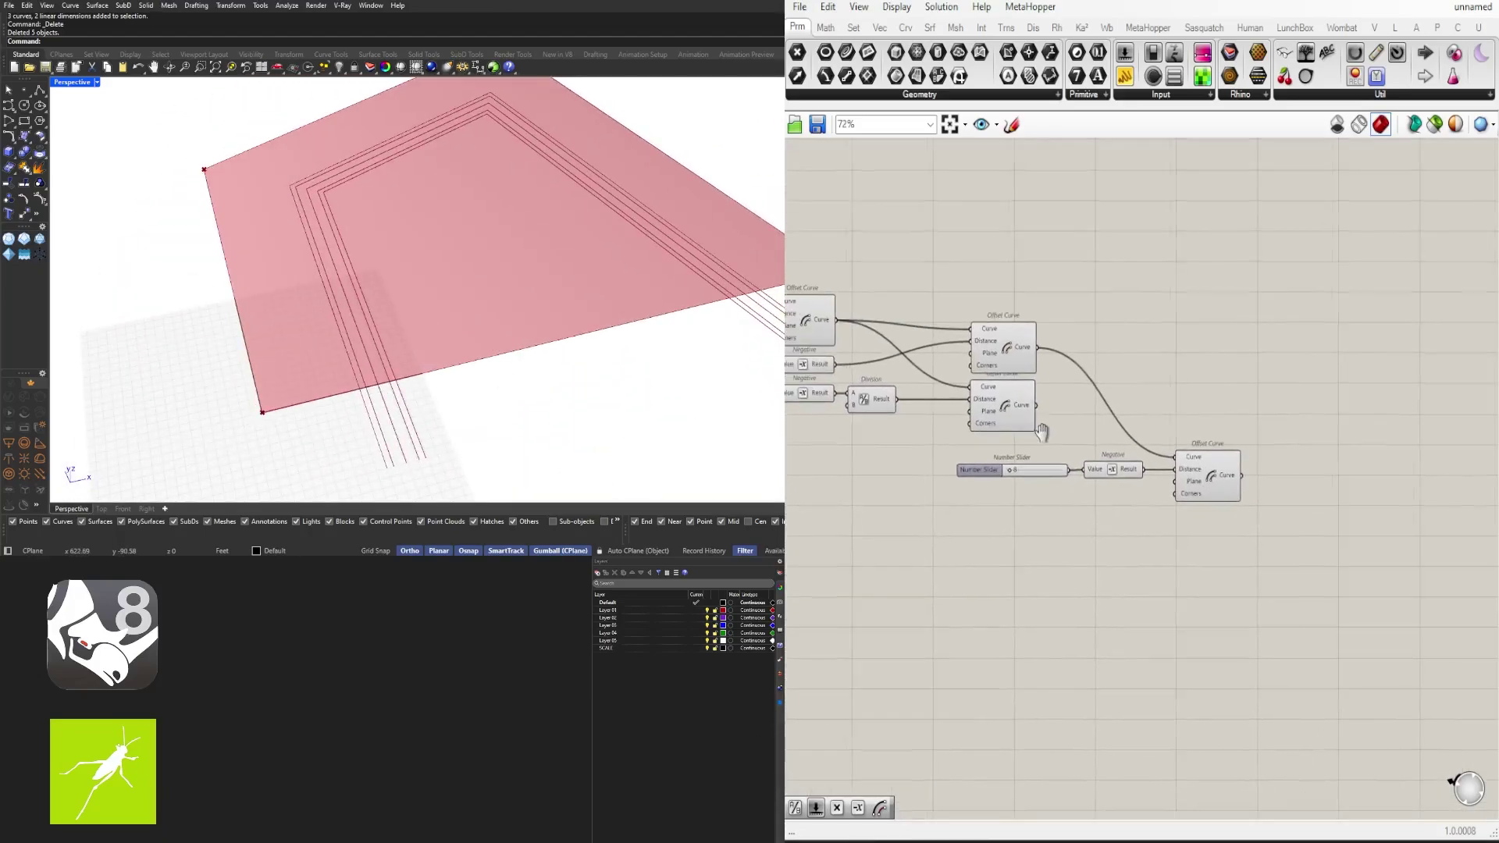
pyautogui.scroll(-2, 493, 258)
pyautogui.moveTo(493, 265); pyautogui.dragTo(492, 228, button='right')
pyautogui.scroll(2, 1015, 344)
pyautogui.click(1015, 348)
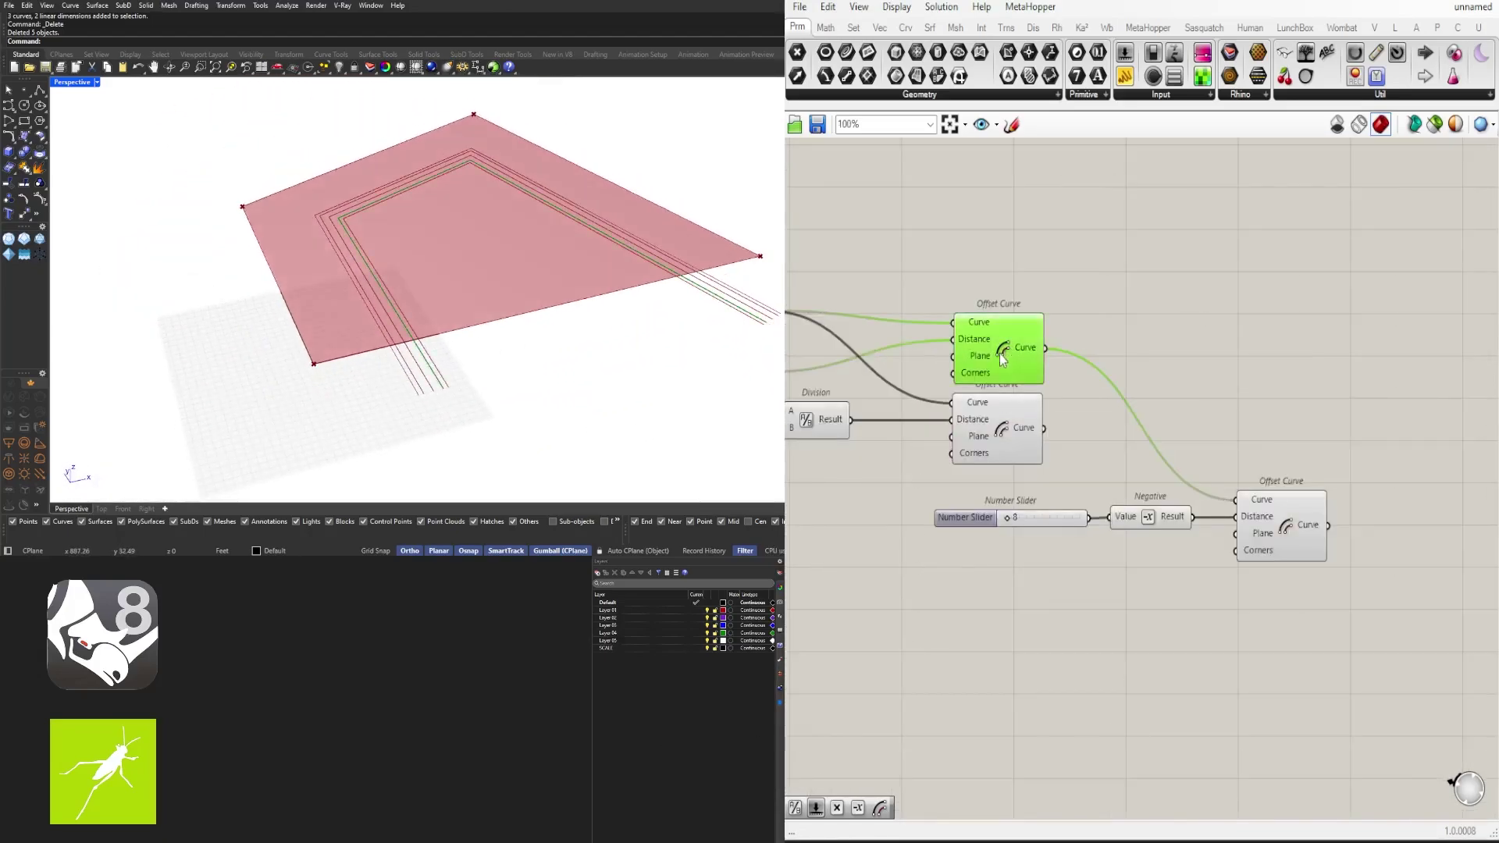
pyautogui.click(1008, 431)
pyautogui.moveTo(1116, 371); pyautogui.dragTo(1085, 332, button='right')
pyautogui.moveTo(1326, 564); pyautogui.dragTo(1019, 484)
pyautogui.click(1208, 366)
pyautogui.moveTo(1208, 367); pyautogui.dragTo(1328, 385, button='right')
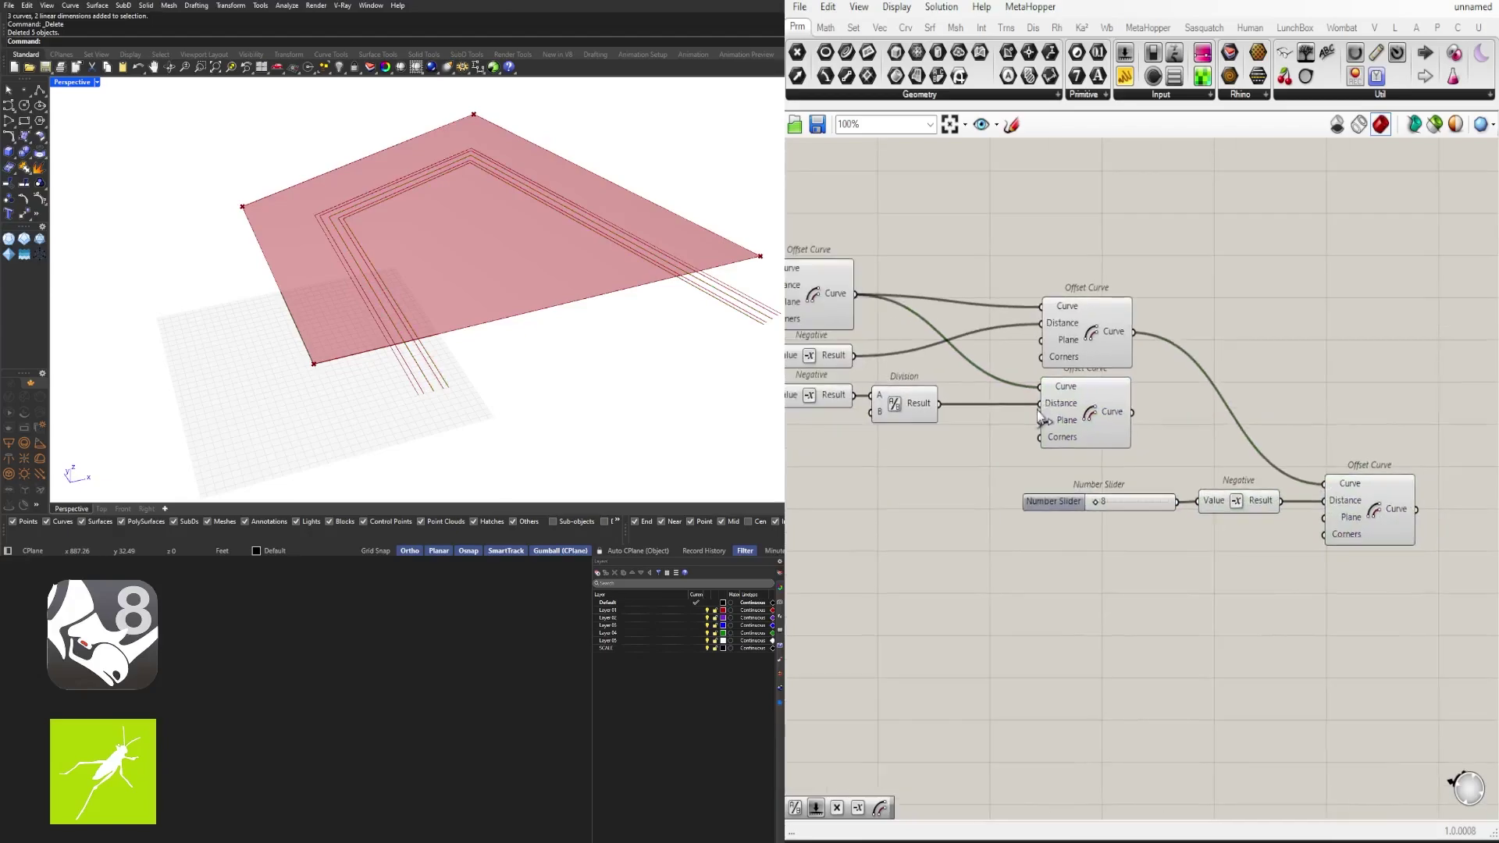
# Step: Turn off the preview of the Offset Curve driven by the Division result
pyautogui.click(1064, 418)
pyautogui.moveTo(572, 305); pyautogui.dragTo(569, 355, button='right')
pyautogui.middleClick(1070, 402)
pyautogui.click(1041, 367)
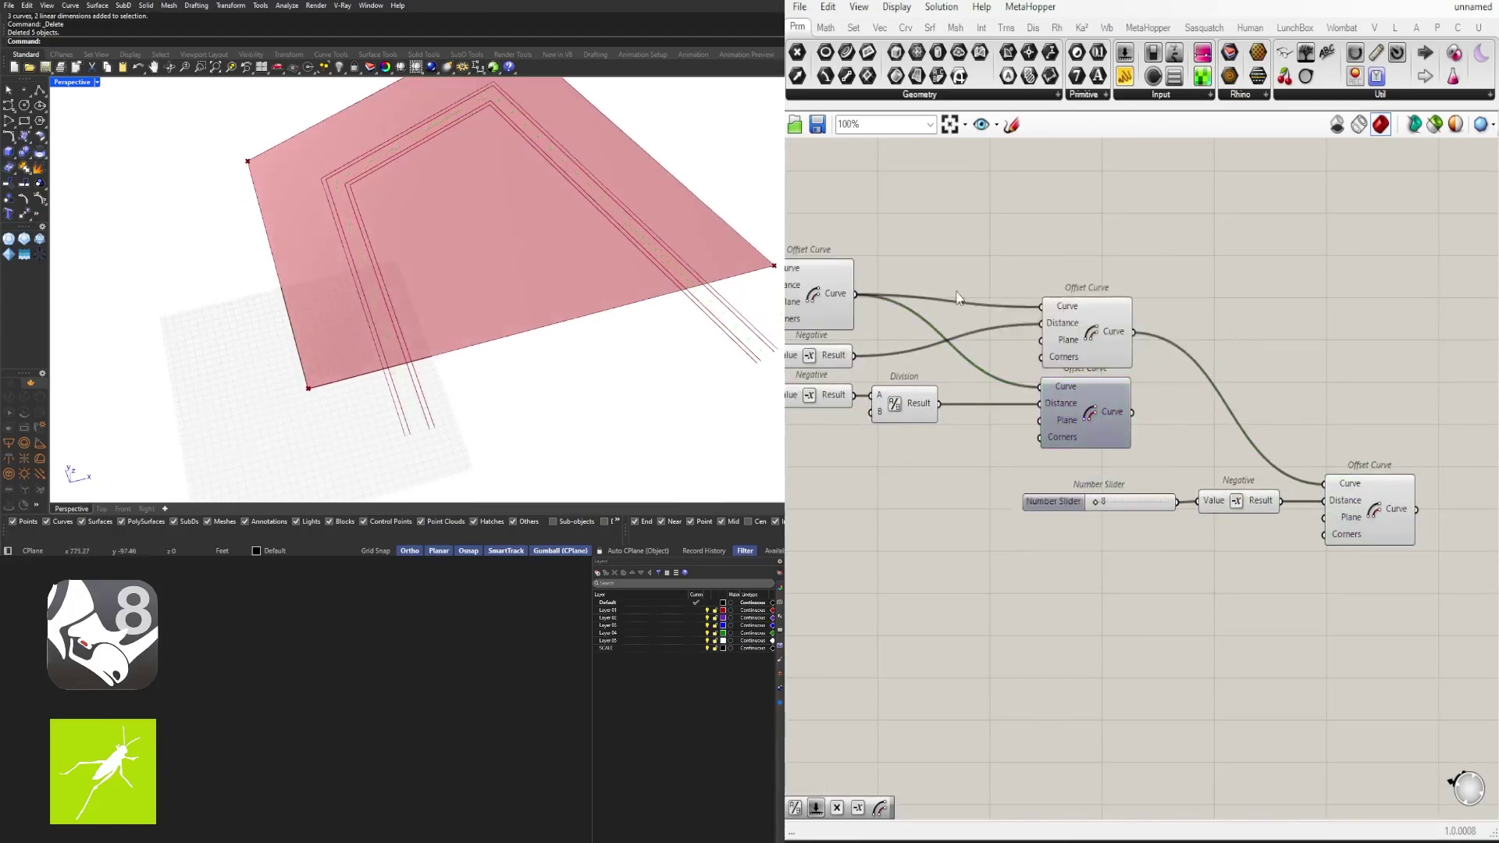
# Step: Try lofting between the extended curve and the first 8 offset curve, then delete the Loft component
pyautogui.moveTo(958, 295); pyautogui.dragTo(1219, 348, button='right')
pyautogui.click(1073, 345)
pyautogui.click(958, 294)
pyautogui.scroll(2, 1053, 351)
pyautogui.moveTo(1053, 350); pyautogui.dragTo(1100, 424, button='right')
pyautogui.doubleClick(1244, 301)
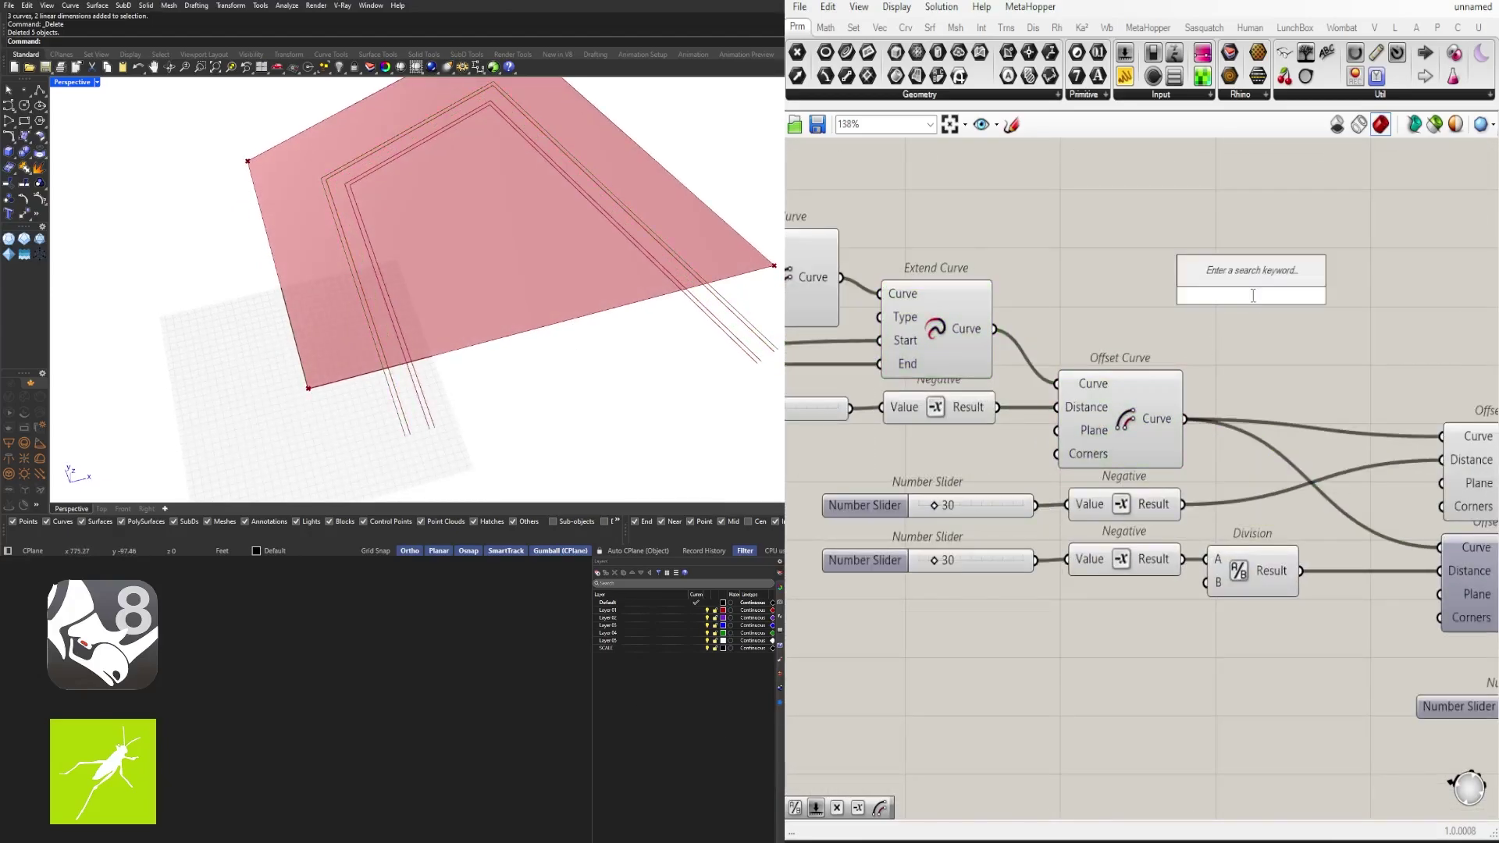
pyautogui.write('loft')
pyautogui.press('Return')
pyautogui.moveTo(995, 329); pyautogui.dragTo(1194, 284)
pyautogui.moveTo(1248, 296); pyautogui.dragTo(1335, 306)
pyautogui.keyDown('shift'); pyautogui.moveTo(1184, 418); pyautogui.dragTo(1284, 293); pyautogui.keyUp('shift')
pyautogui.moveTo(1318, 311)
pyautogui.mouseDown()
pyautogui.moveTo(1337, 320)
pyautogui.moveTo(1326, 306)
pyautogui.mouseUp()
pyautogui.press('Delete')
# Step: Add two End Points components, one fed by the extended curve and the other by the first 8 offset curve
pyautogui.doubleClick(1292, 299)
pyautogui.write('end')
pyautogui.press('Return')
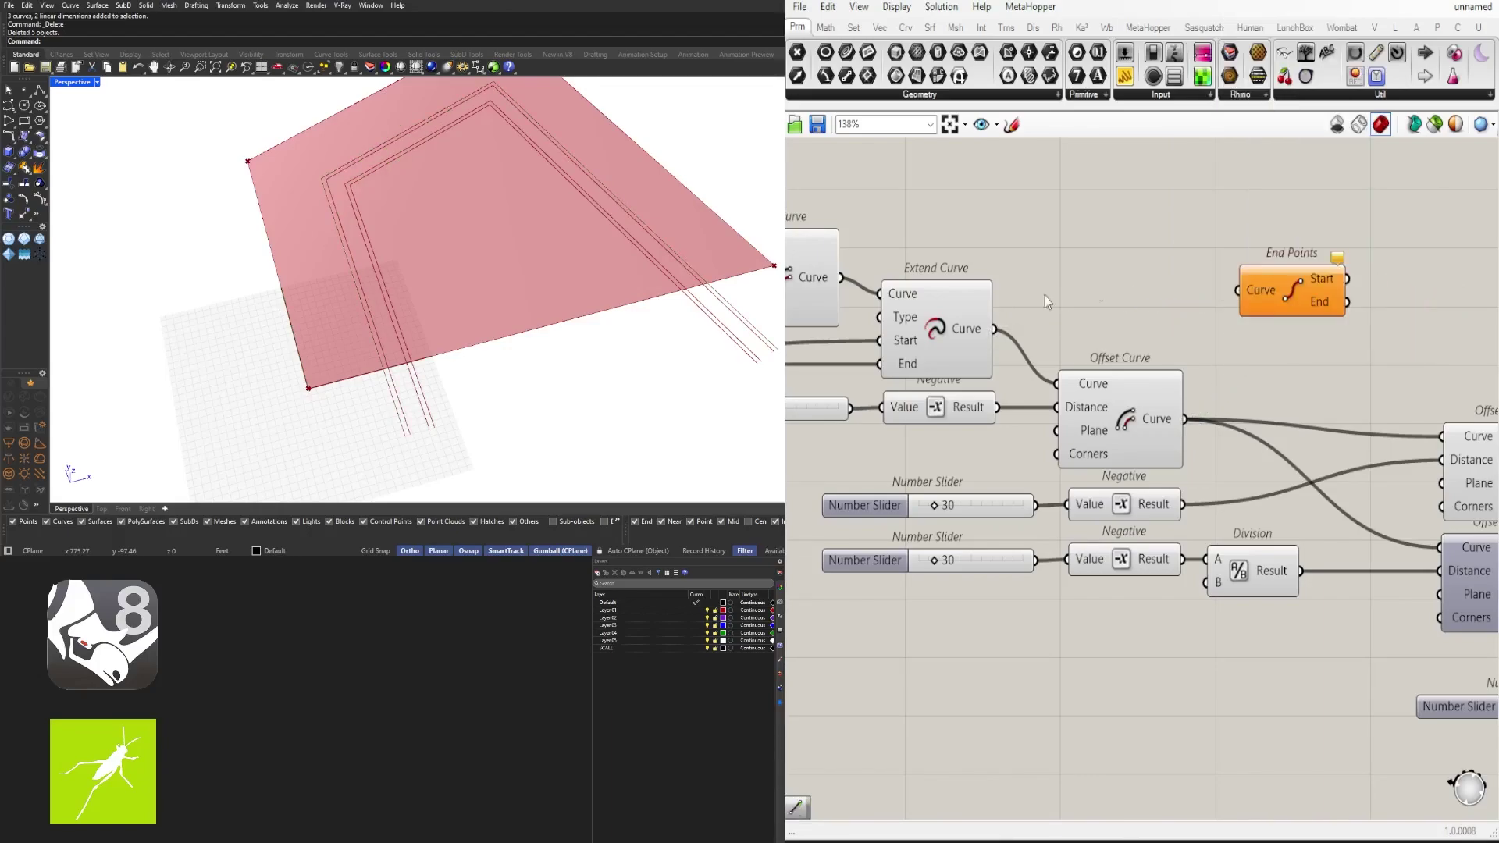
pyautogui.moveTo(994, 329); pyautogui.dragTo(1335, 297)
pyautogui.moveTo(1183, 421); pyautogui.dragTo(1289, 291)
pyautogui.moveTo(1301, 292); pyautogui.dragTo(1172, 295, button='right')
# Step: Set the wire display of both End Points components' Curve inputs to hidden
pyautogui.rightClick(1171, 287)
pyautogui.moveTo(1229, 340)
pyautogui.click(1396, 375)
pyautogui.rightClick(1165, 233)
pyautogui.moveTo(1221, 278)
pyautogui.click(1397, 317)
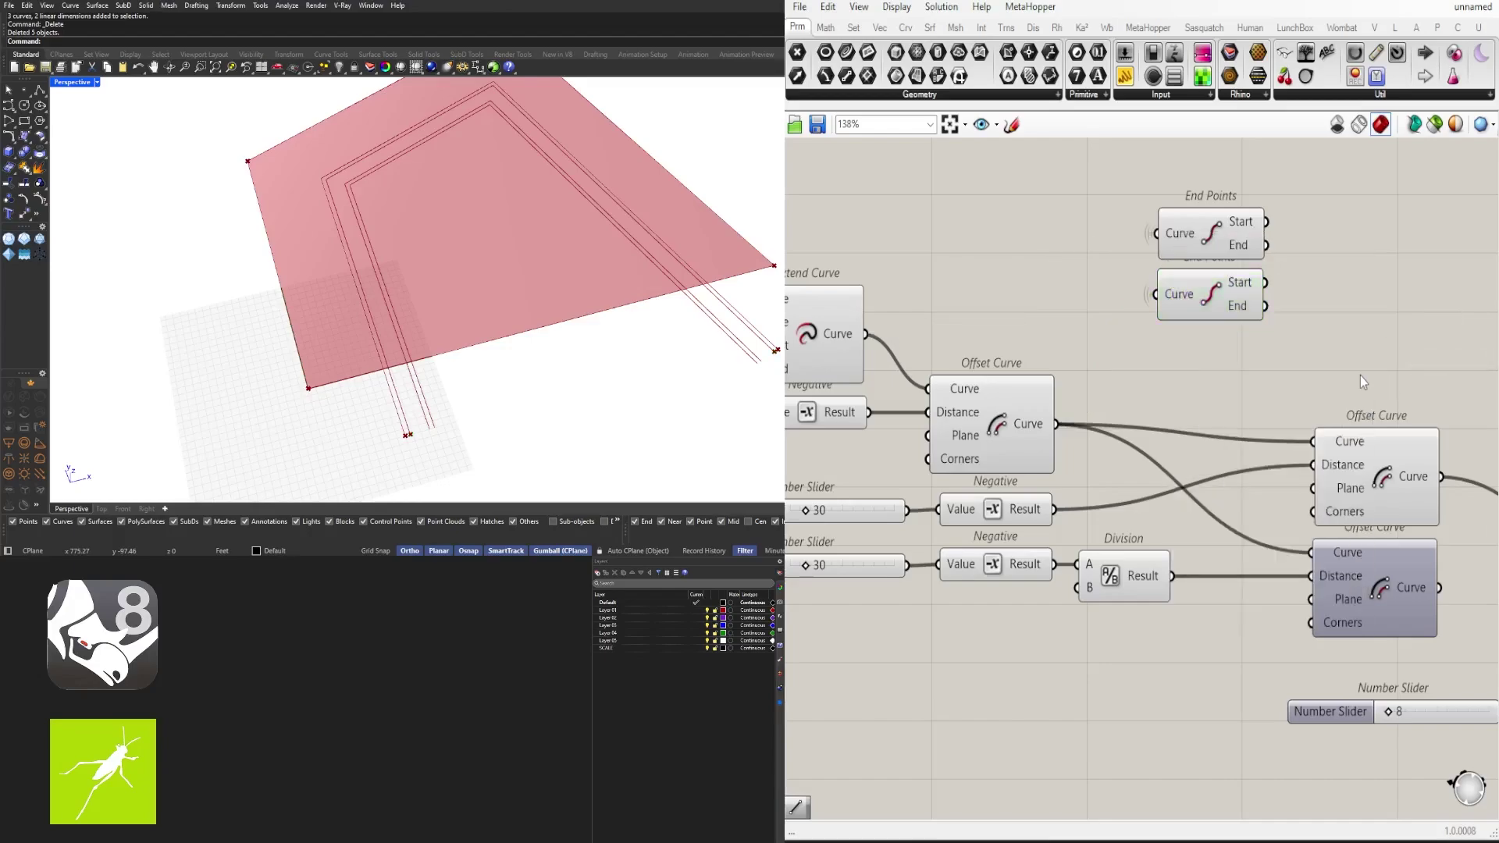
# Step: Add two Line components, one joining the curves' start points and the other joining their end points
pyautogui.write('line')
pyautogui.click(1331, 338)
pyautogui.moveTo(1344, 335); pyautogui.dragTo(1386, 248)
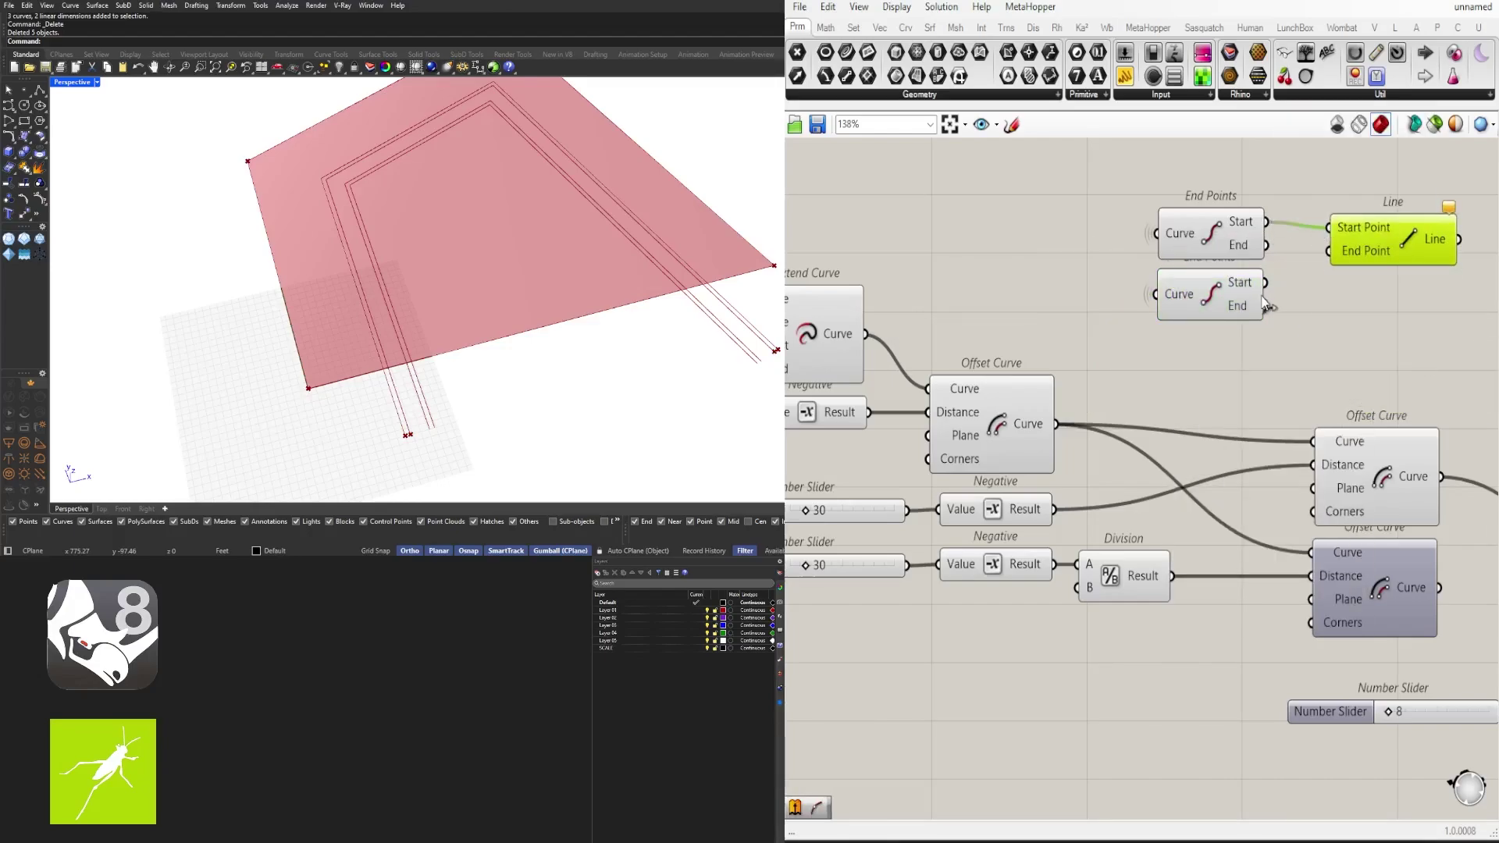
pyautogui.moveTo(1265, 283); pyautogui.dragTo(1329, 251)
pyautogui.moveTo(1360, 249); pyautogui.dragTo(1338, 301)
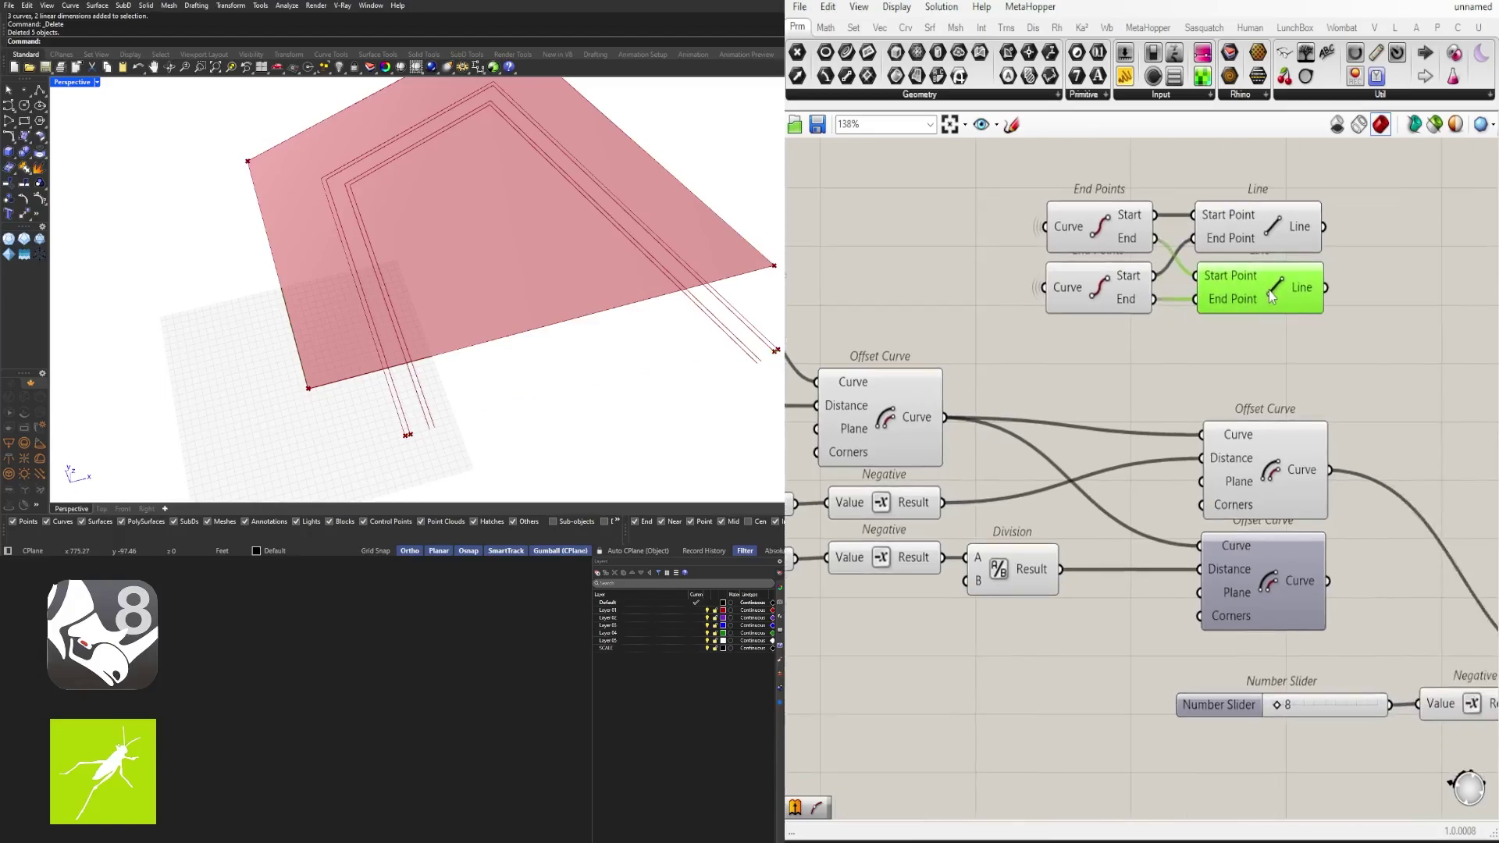
# Step: Add a Join Curves component and feed both Line outputs into its Curves input
pyautogui.moveTo(1384, 325); pyautogui.dragTo(1280, 235)
pyautogui.moveTo(1327, 257); pyautogui.dragTo(1206, 278, button='right')
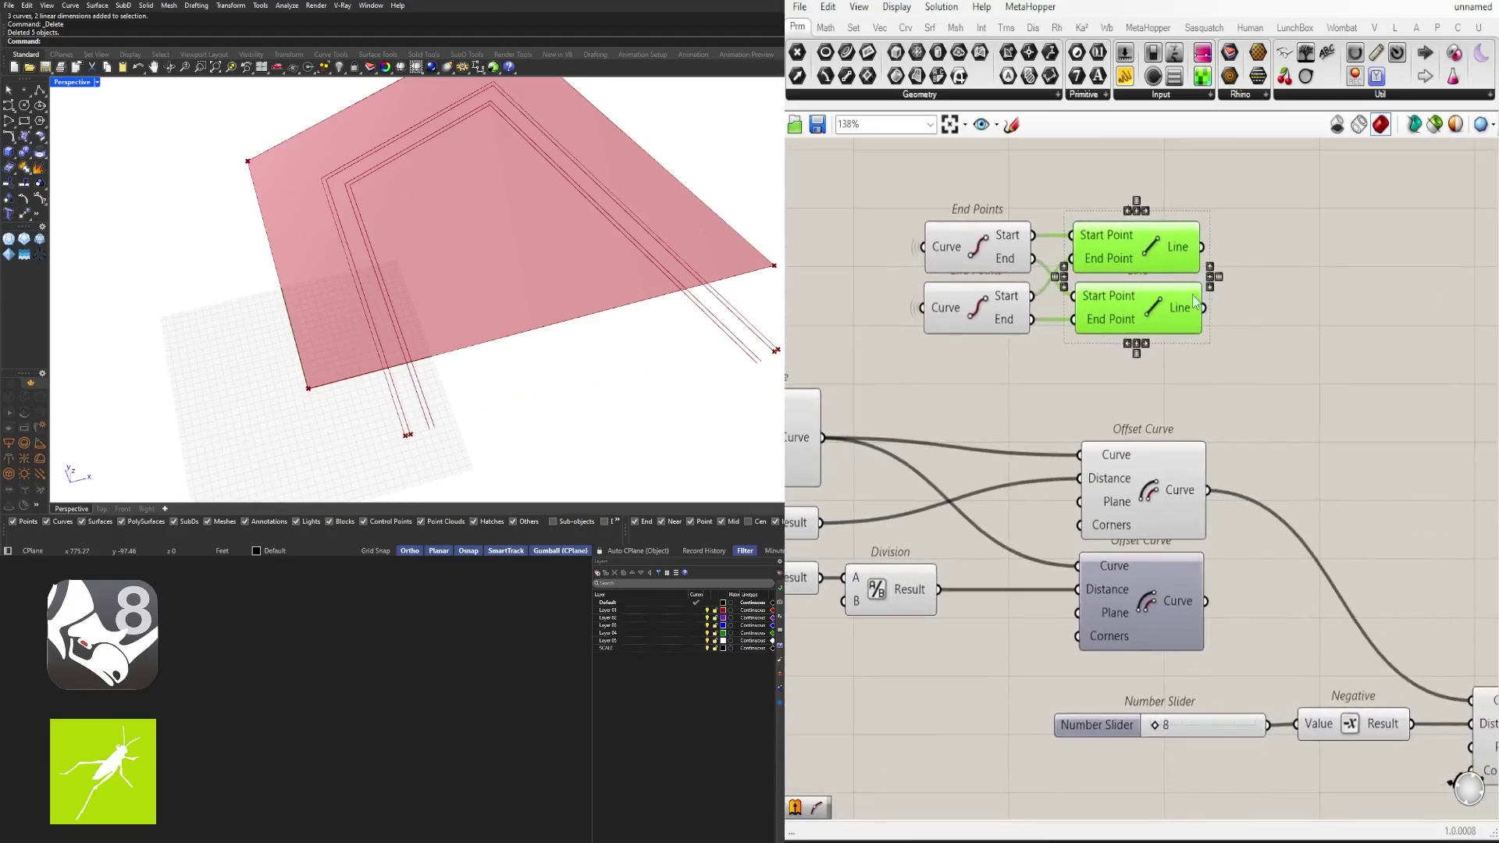
pyautogui.doubleClick(1270, 305)
pyautogui.write('joi')
pyautogui.click(1245, 266)
pyautogui.rightClick(1236, 292)
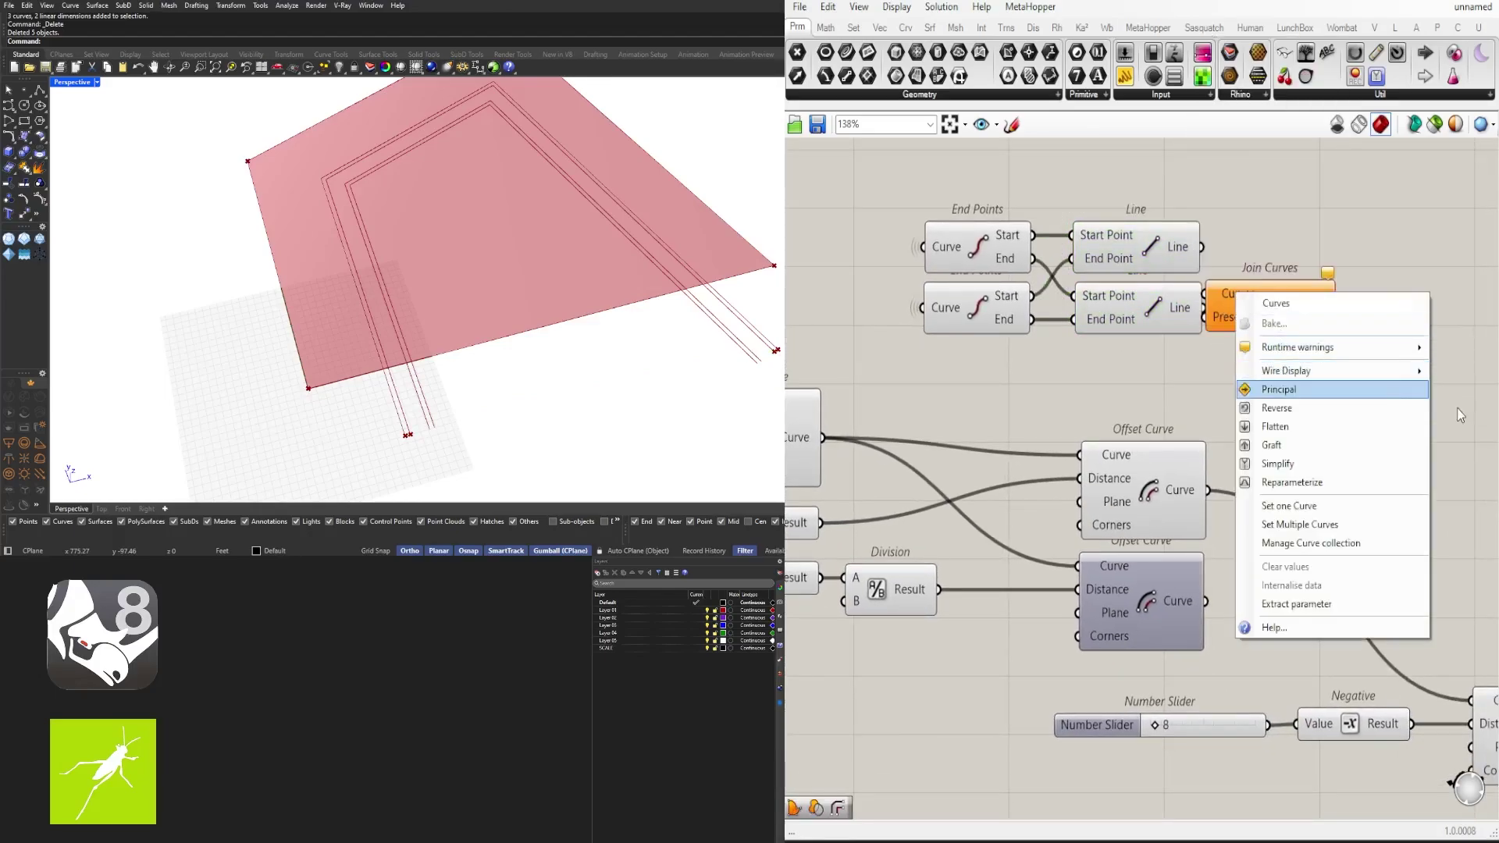
pyautogui.moveTo(1288, 285); pyautogui.dragTo(1385, 273)
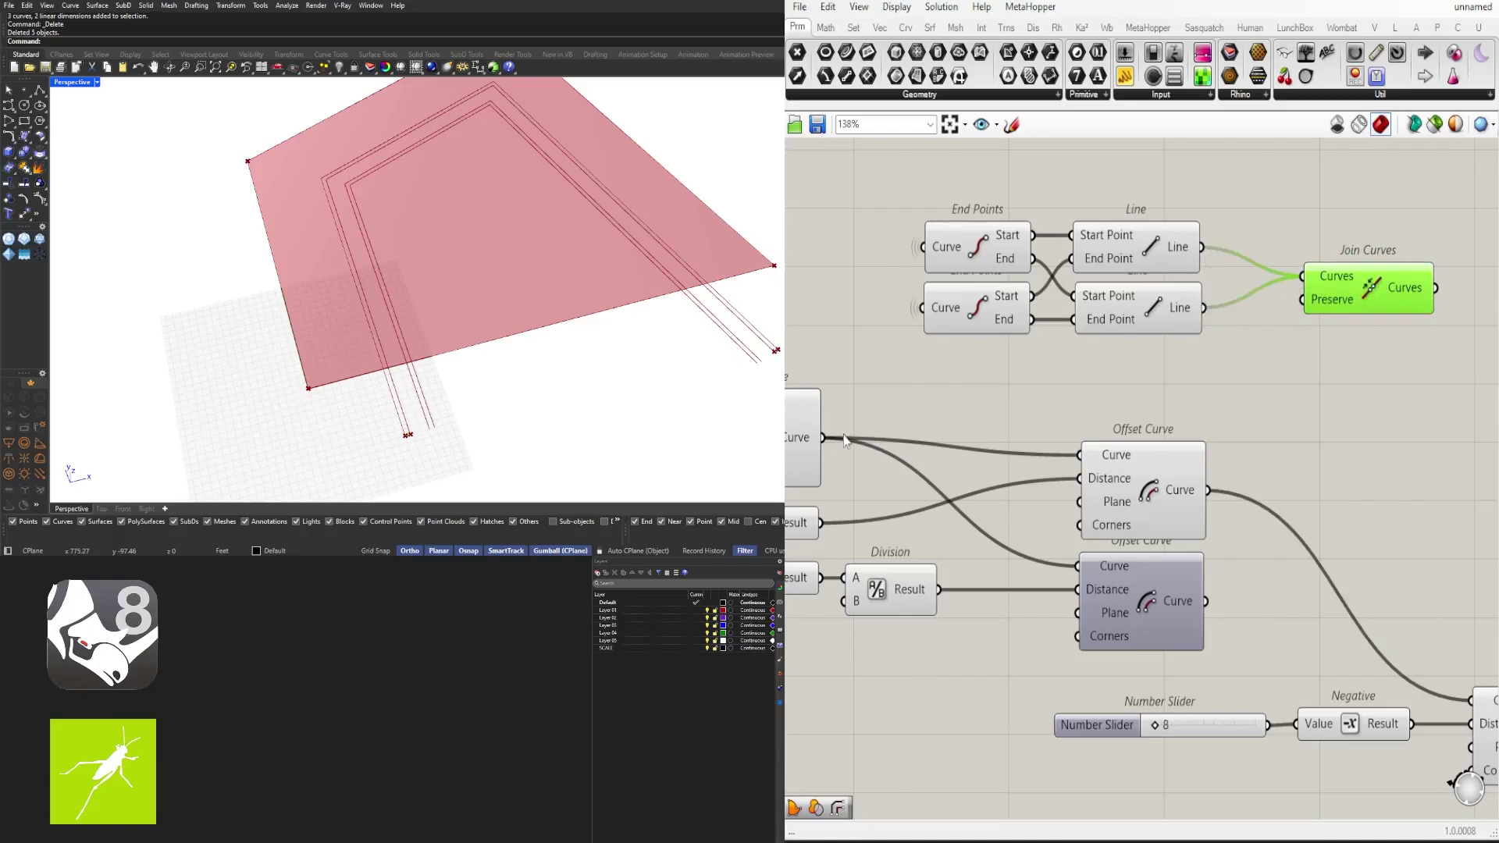
# Step: Connect the first 8 offset curve and the extended curve to the Join Curves component as well
pyautogui.moveTo(816, 423); pyautogui.dragTo(938, 403, button='right')
pyautogui.click(878, 408)
pyautogui.keyDown('shift'); pyautogui.moveTo(1418, 262); pyautogui.dragTo(1422, 258); pyautogui.keyUp('shift')
pyautogui.scroll(-3, 1161, 336)
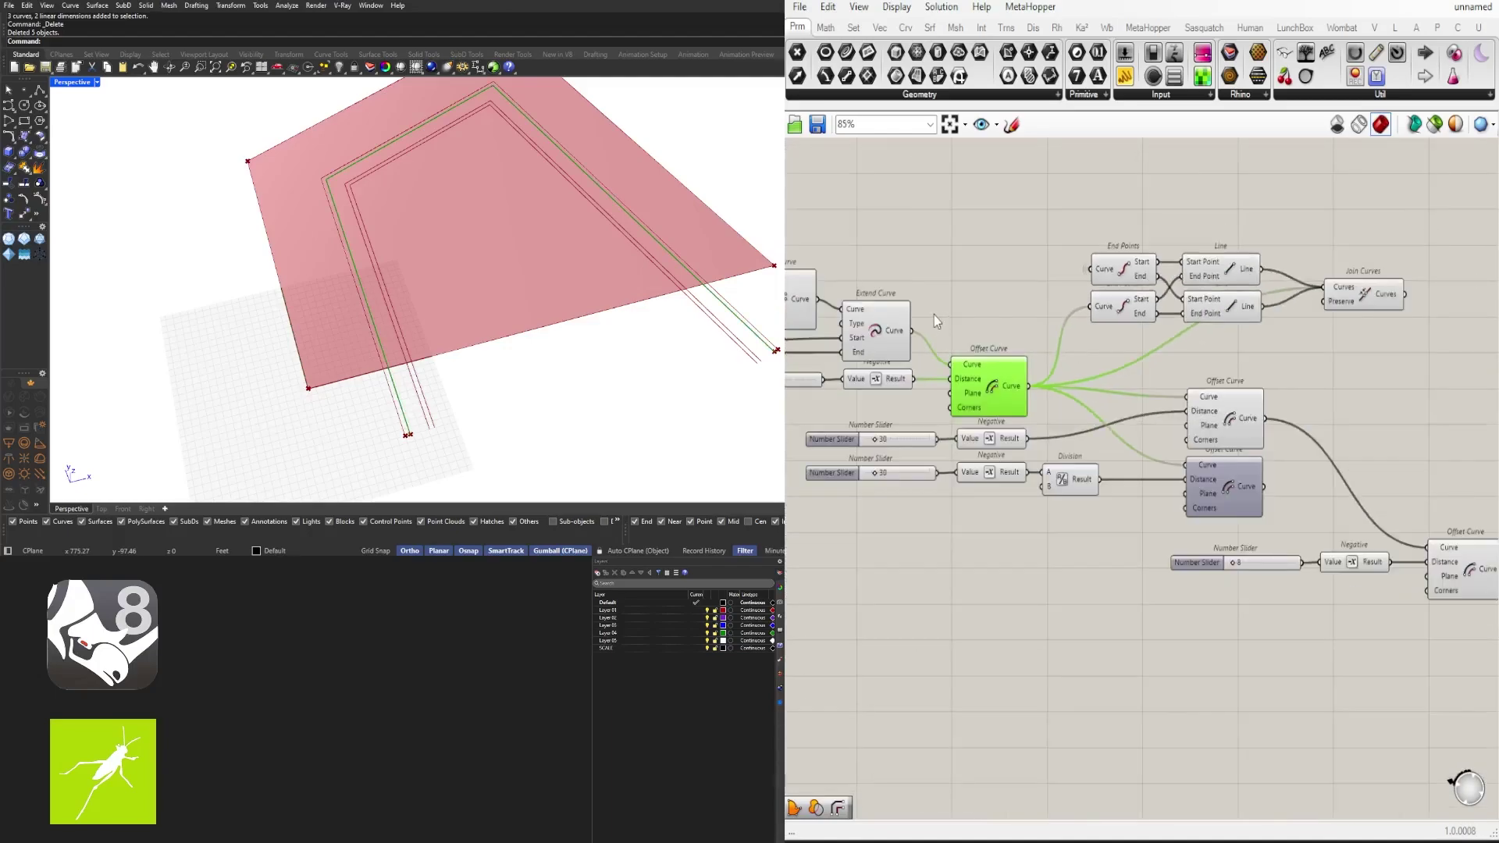
pyautogui.click(877, 332)
pyautogui.keyDown('shift'); pyautogui.moveTo(911, 330); pyautogui.dragTo(1323, 288); pyautogui.keyUp('shift')
# Step: Hide the wire display of Join Curves' Curves input and flatten that input
pyautogui.click(1354, 331)
pyautogui.click(1319, 319)
pyautogui.scroll(3, 1319, 319)
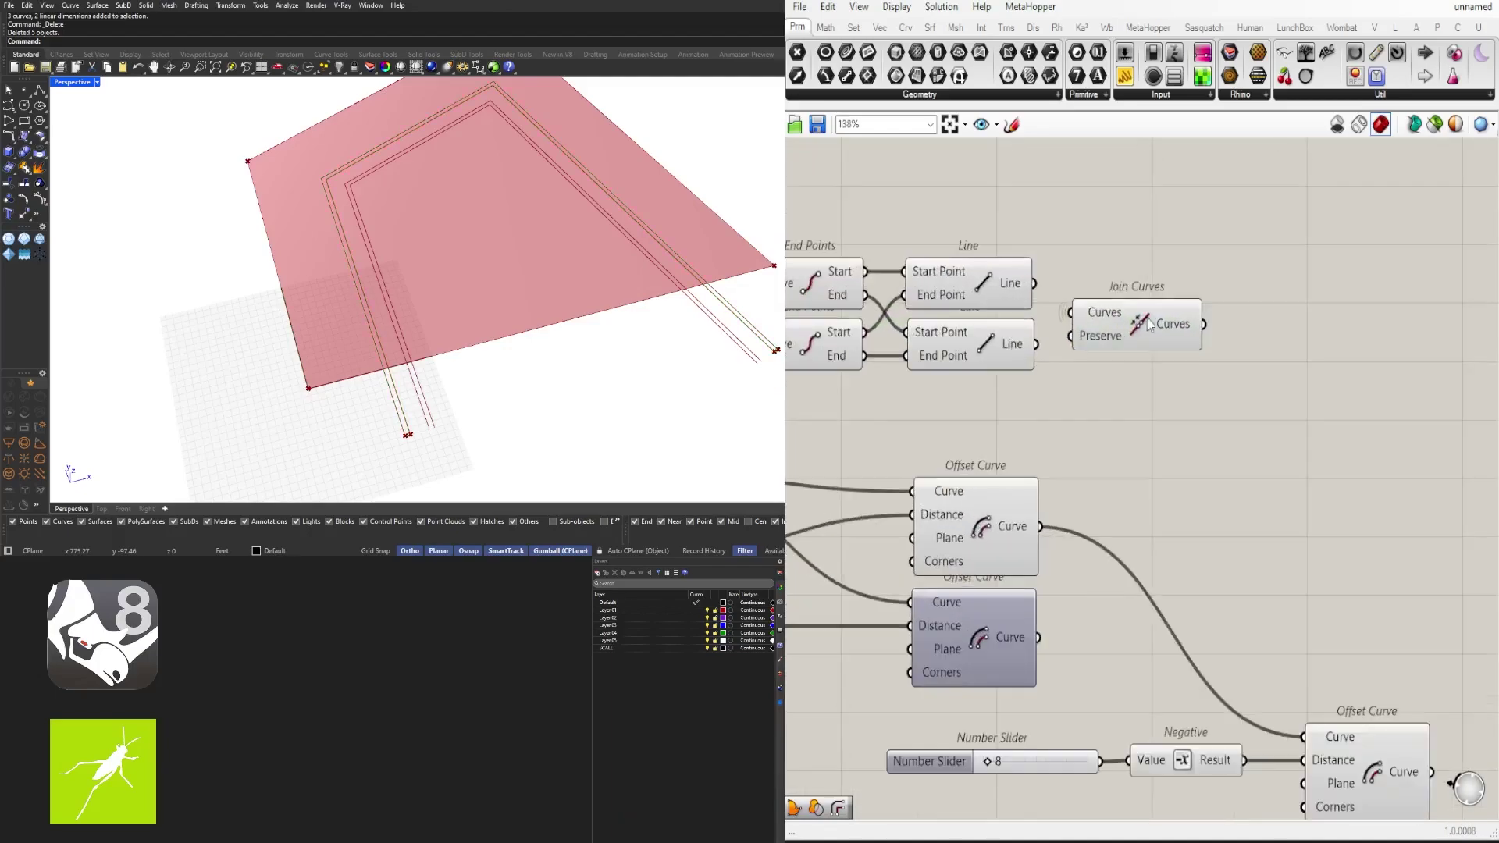
pyautogui.rightClick(1108, 311)
pyautogui.click(1154, 439)
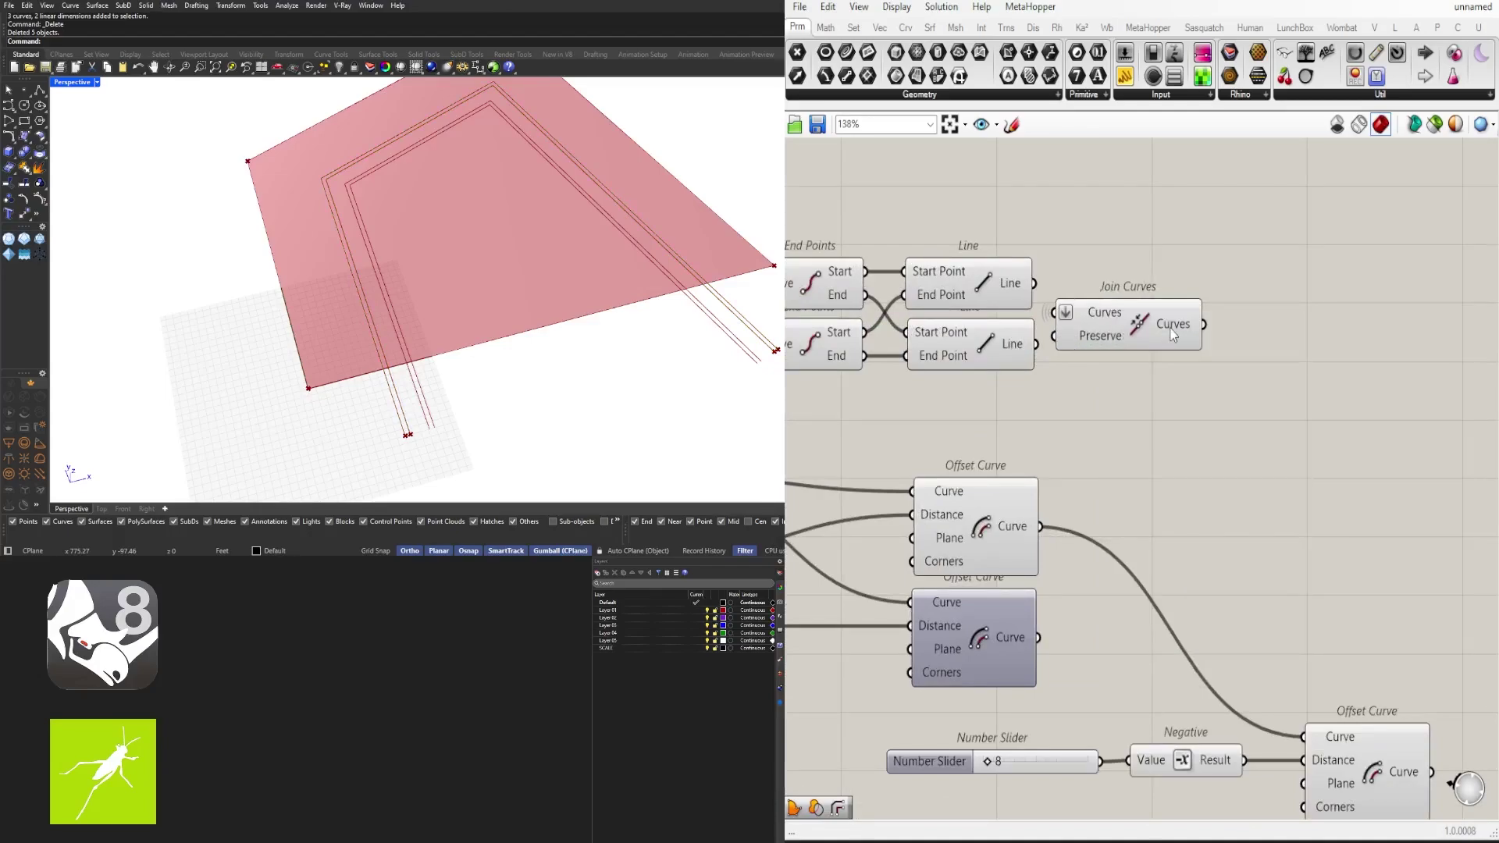
pyautogui.click(1171, 335)
pyautogui.scroll(-3, 1398, 284)
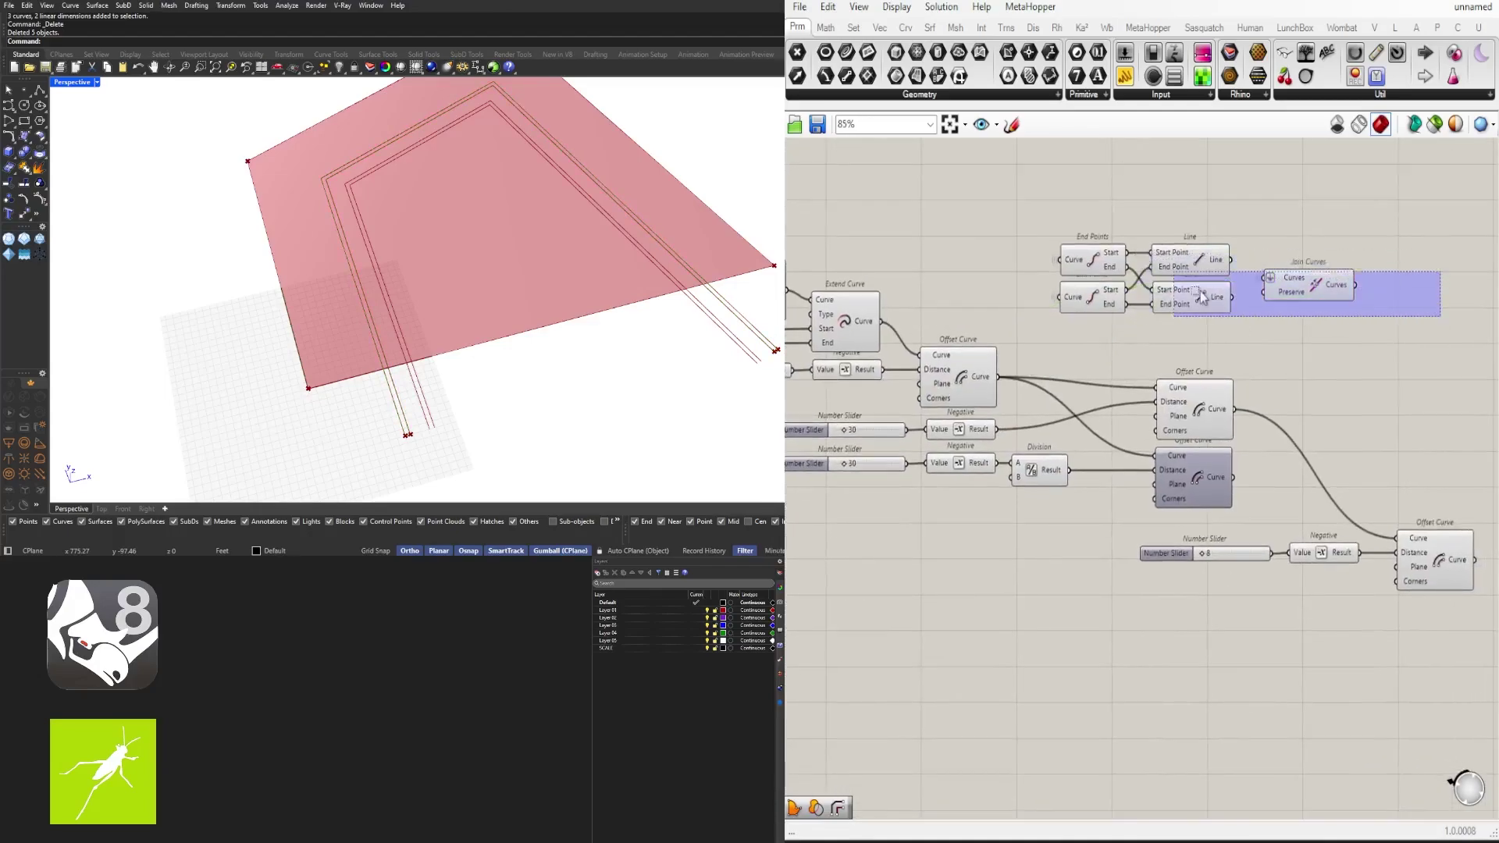
# Step: Collect both Line outputs in a Relay and move Join Curves further away to make room
pyautogui.click(1398, 286)
pyautogui.scroll(2, 1318, 239)
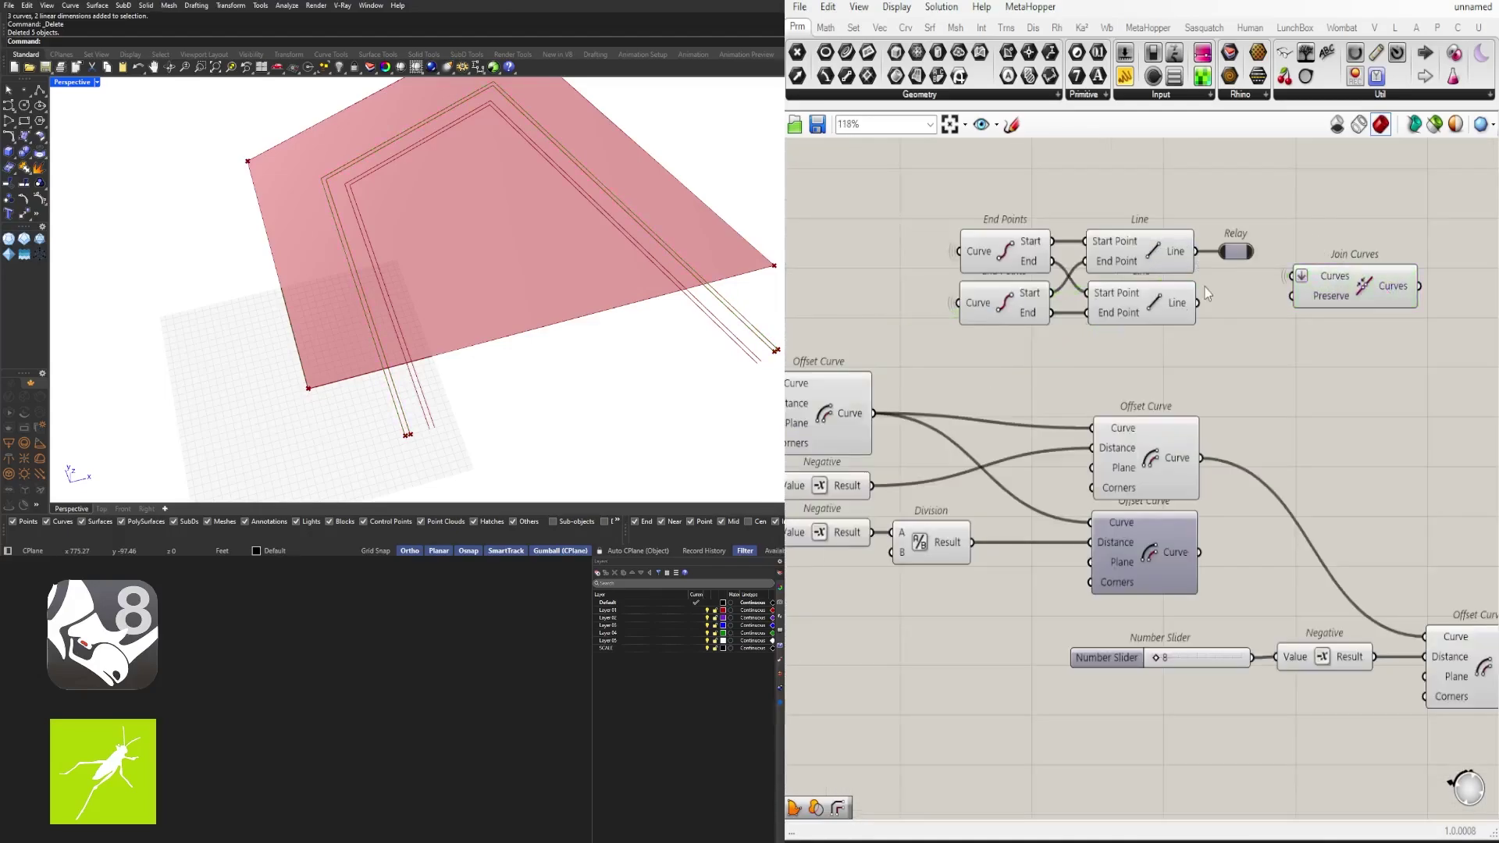
pyautogui.moveTo(1271, 276); pyautogui.dragTo(1292, 276)
pyautogui.moveTo(1344, 288); pyautogui.dragTo(1417, 287)
# Step: Add a Curve parameter fed by the first 8 offset curve, hide its wire, and duplicate it
pyautogui.doubleClick(1283, 310)
pyautogui.write('cur')
pyautogui.click(1257, 186)
pyautogui.moveTo(872, 412); pyautogui.dragTo(1163, 322)
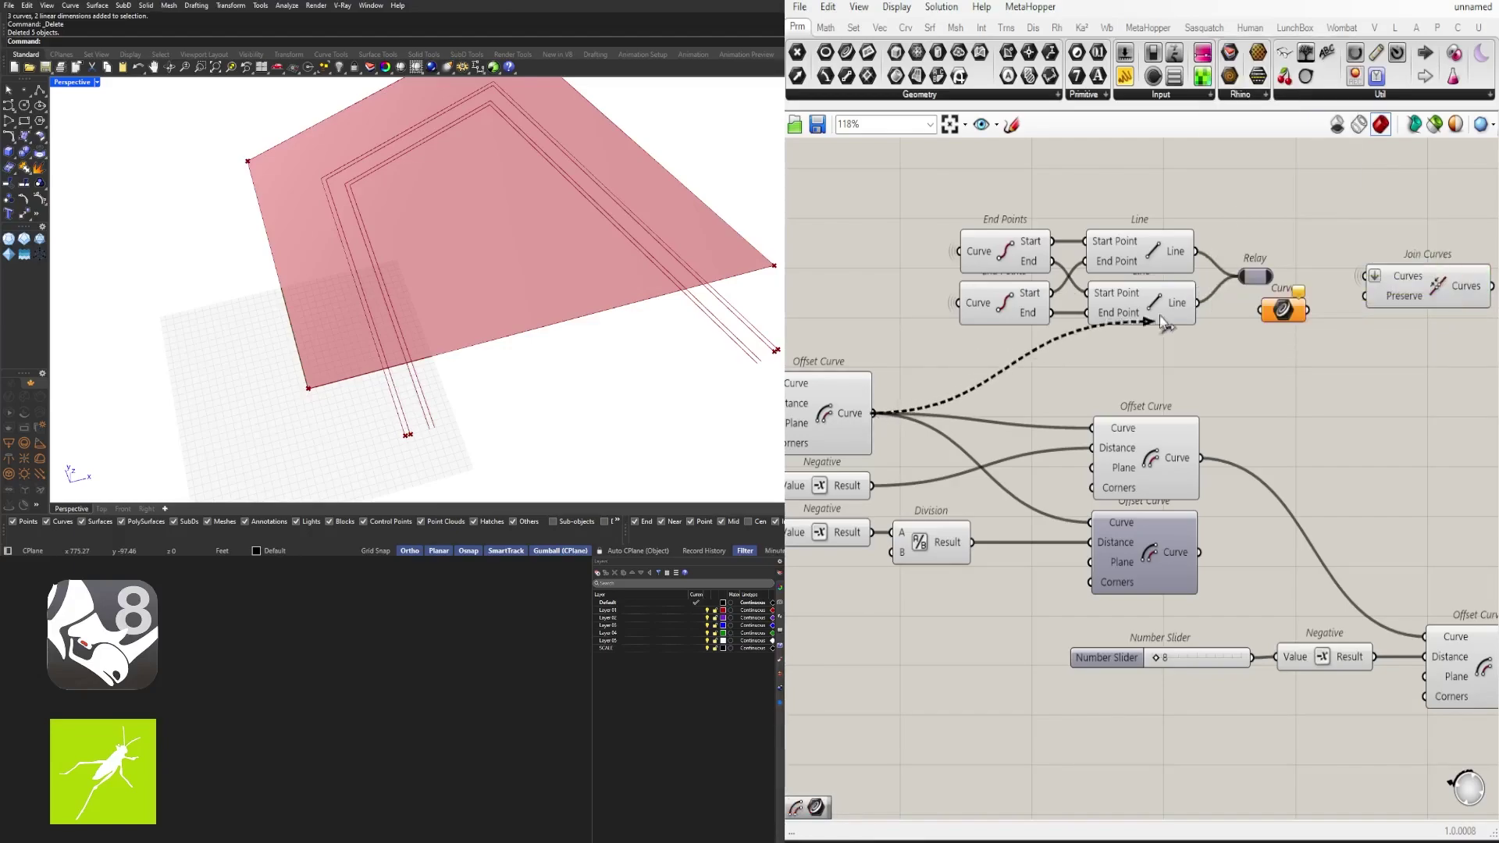
pyautogui.rightClick(1258, 325)
pyautogui.moveTo(1319, 406)
pyautogui.click(1471, 445)
pyautogui.keyDown('alt'); pyautogui.moveTo(1265, 324); pyautogui.dragTo(1265, 334); pyautogui.keyUp('alt')
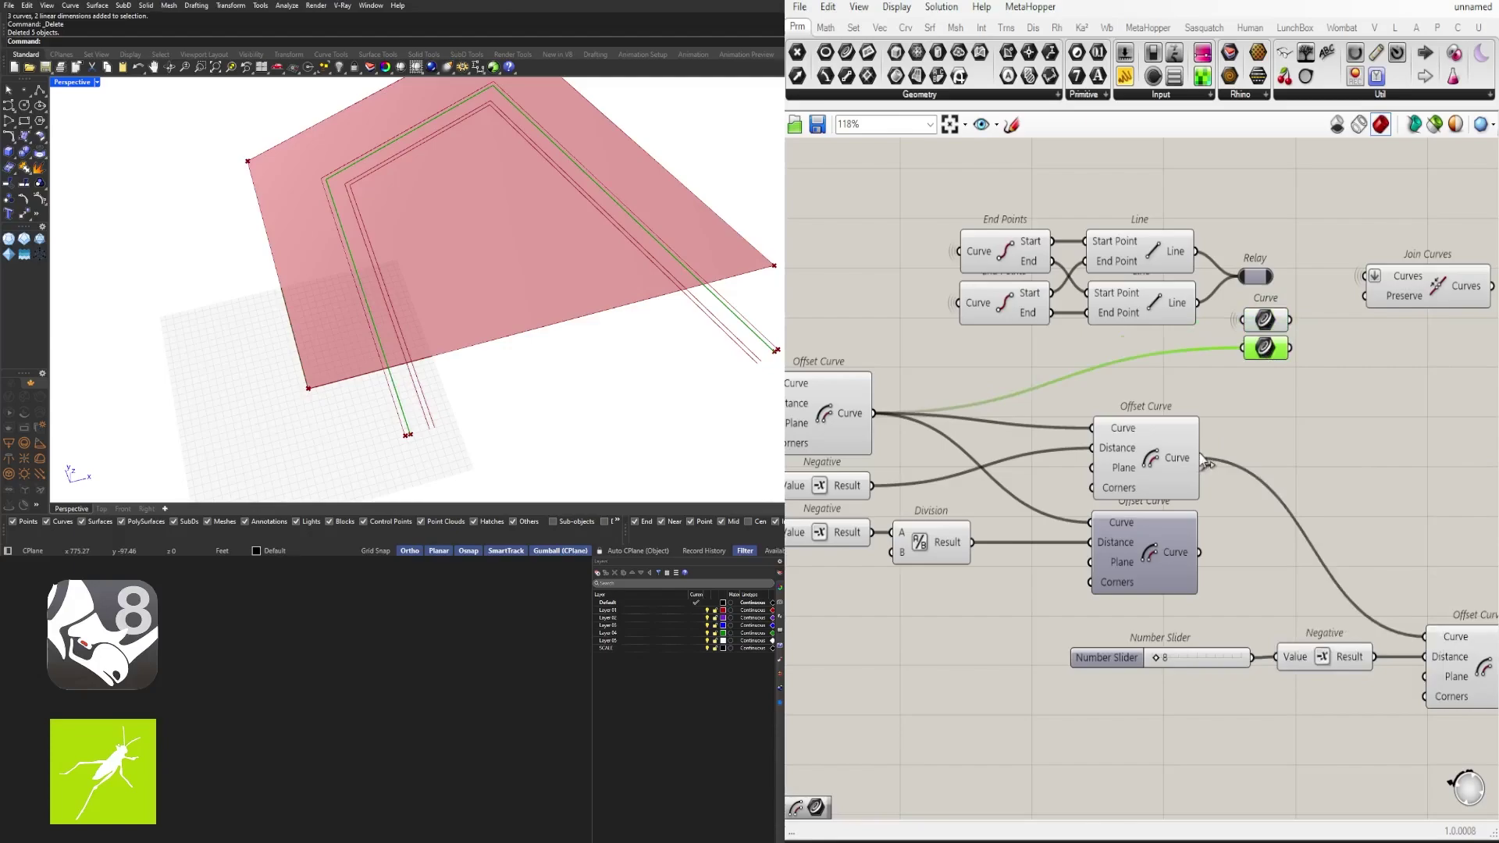
# Step: Feed the other Curve parameter from the extended curve
pyautogui.moveTo(811, 371); pyautogui.dragTo(961, 370, button='right')
pyautogui.scroll(-1, 958, 370)
pyautogui.click(847, 351)
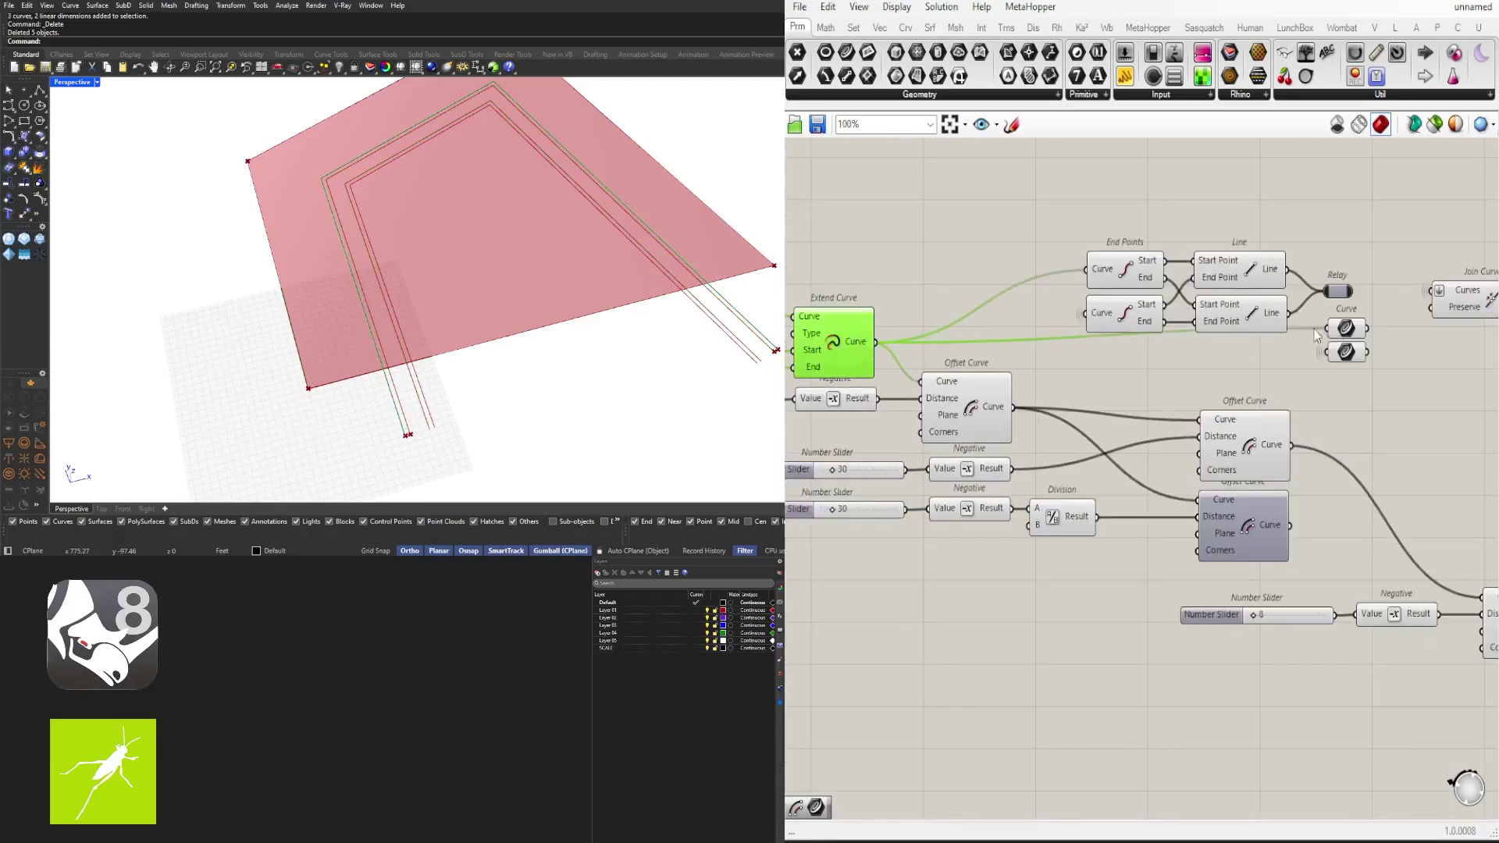
pyautogui.click(971, 407)
pyautogui.click(1375, 372)
# Step: Insert a third Curve parameter between the Relay and Join Curves
pyautogui.scroll(3, 1354, 336)
pyautogui.click(1321, 266)
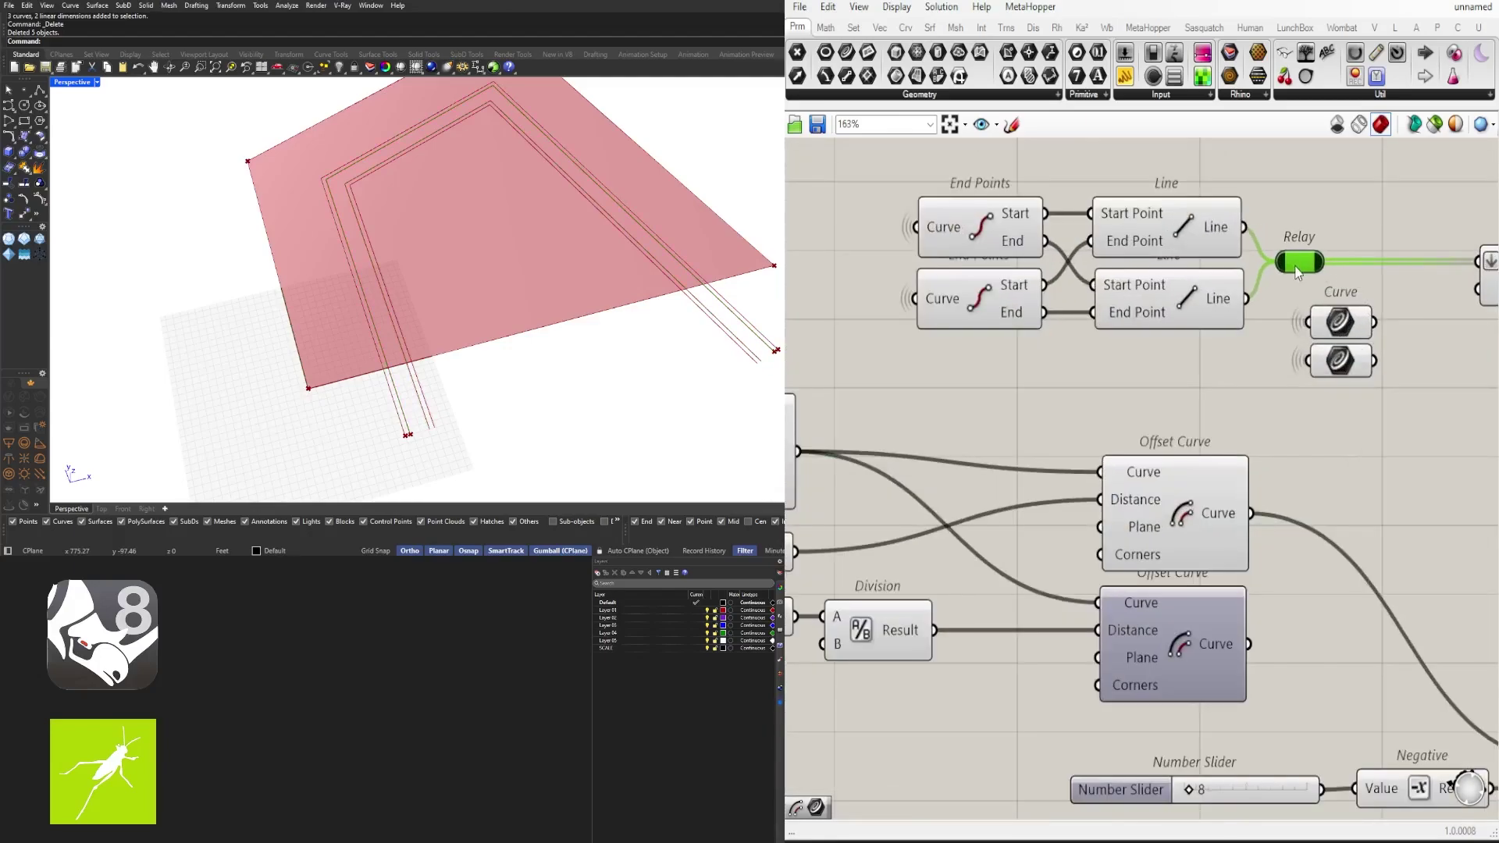
pyautogui.moveTo(1405, 426); pyautogui.dragTo(1320, 324)
pyautogui.moveTo(1353, 324); pyautogui.dragTo(1402, 285)
pyautogui.click(1399, 325)
pyautogui.moveTo(1403, 285); pyautogui.dragTo(1273, 295, button='right')
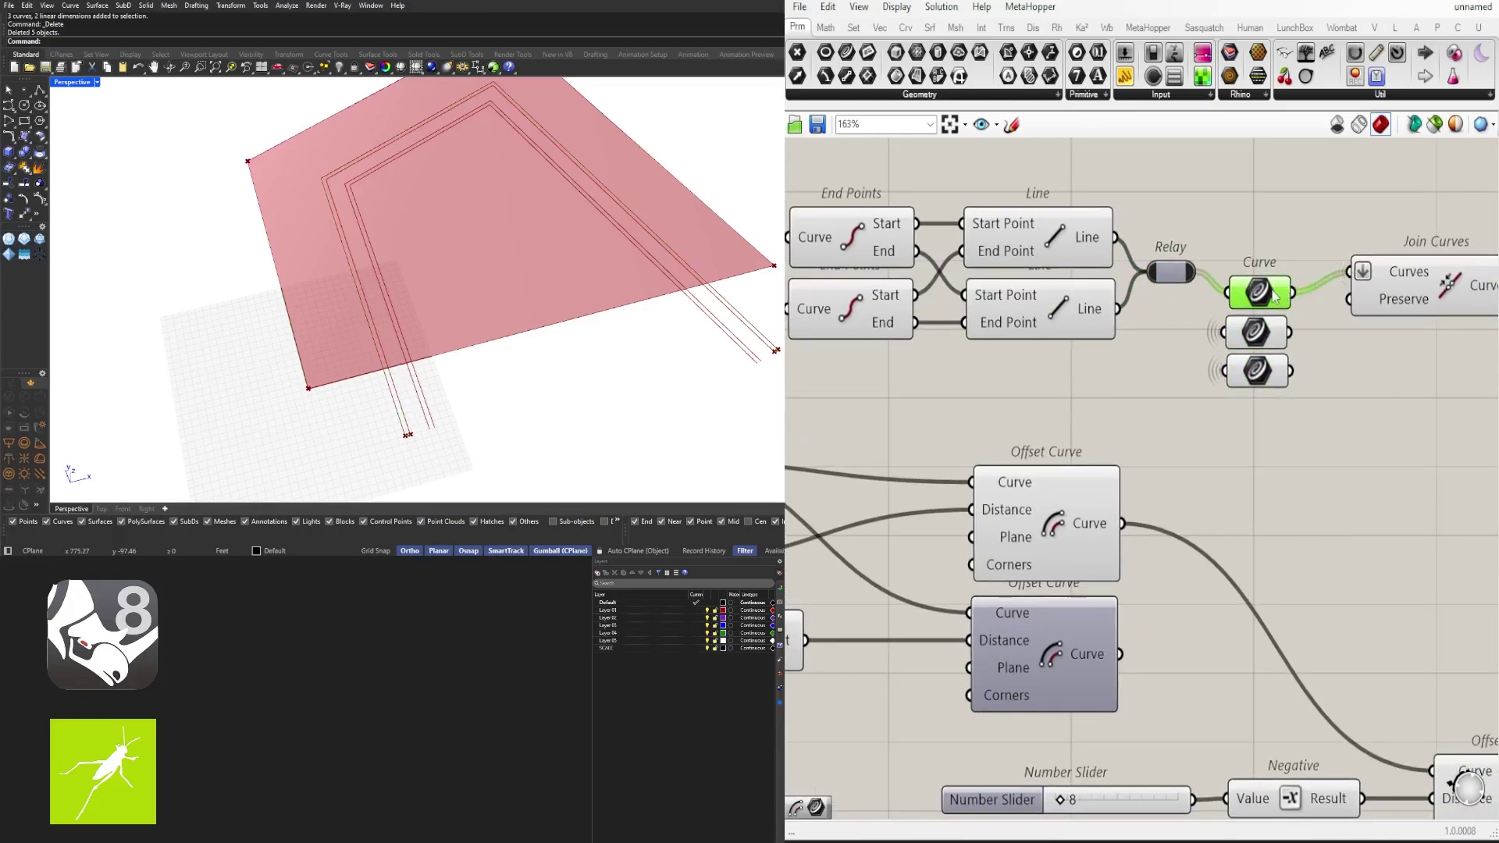
# Step: Align the three Curve parameters in an evenly spaced column and connect all of them to Join Curves
pyautogui.moveTo(1273, 294); pyautogui.dragTo(1273, 272)
pyautogui.moveTo(1293, 395); pyautogui.dragTo(1258, 333)
pyautogui.moveTo(1258, 332); pyautogui.dragTo(1265, 318)
pyautogui.click(1308, 404)
pyautogui.moveTo(1308, 404); pyautogui.dragTo(1178, 401, button='right')
pyautogui.moveTo(1161, 395); pyautogui.dragTo(1076, 216)
pyautogui.click(1081, 310)
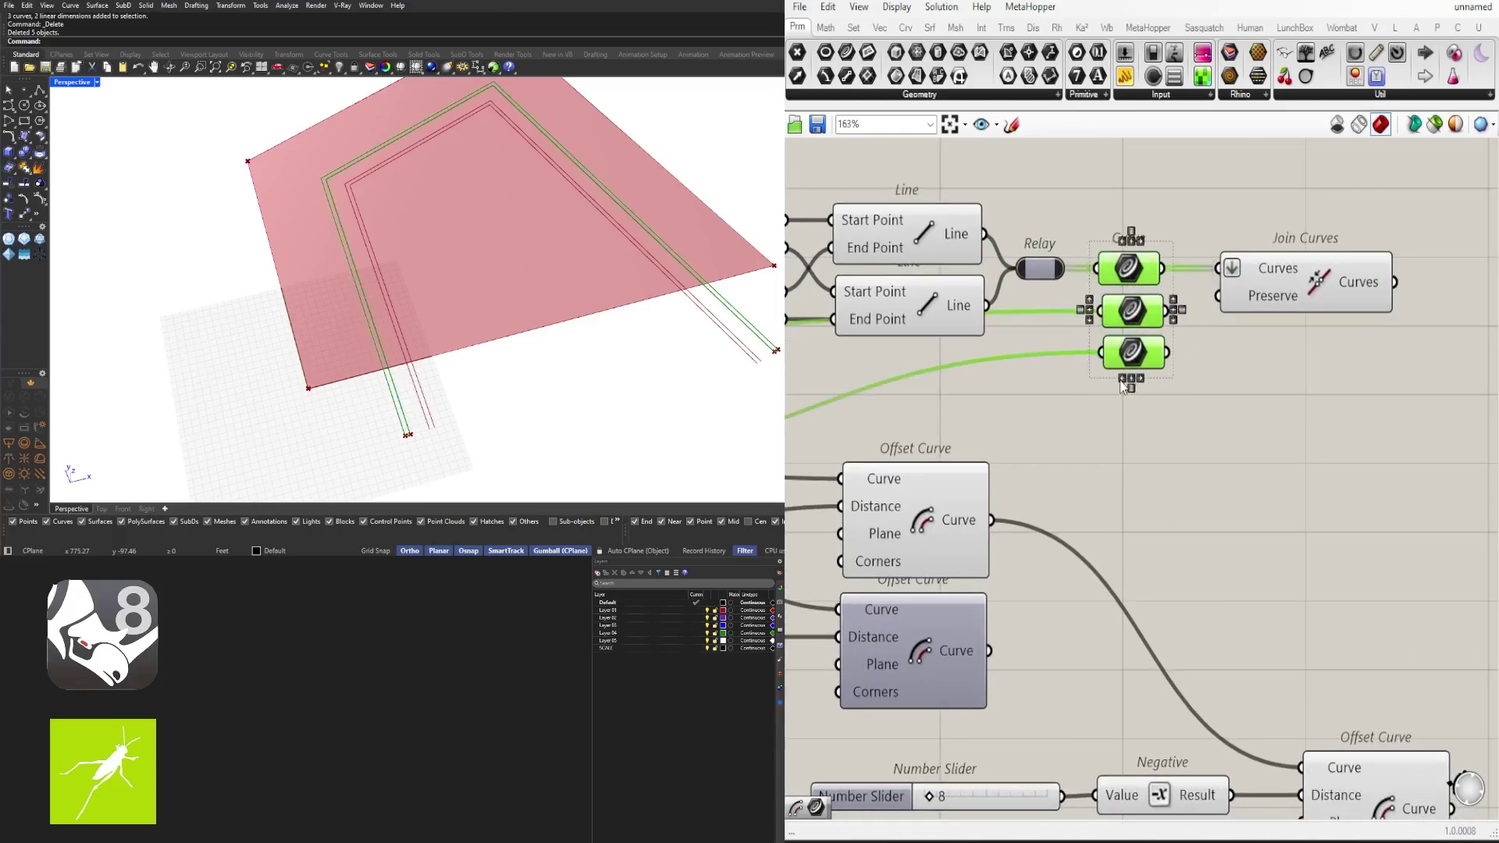
pyautogui.click(1121, 378)
pyautogui.click(1173, 284)
pyautogui.moveTo(1173, 284); pyautogui.dragTo(1164, 293, button='right')
pyautogui.click(1279, 281)
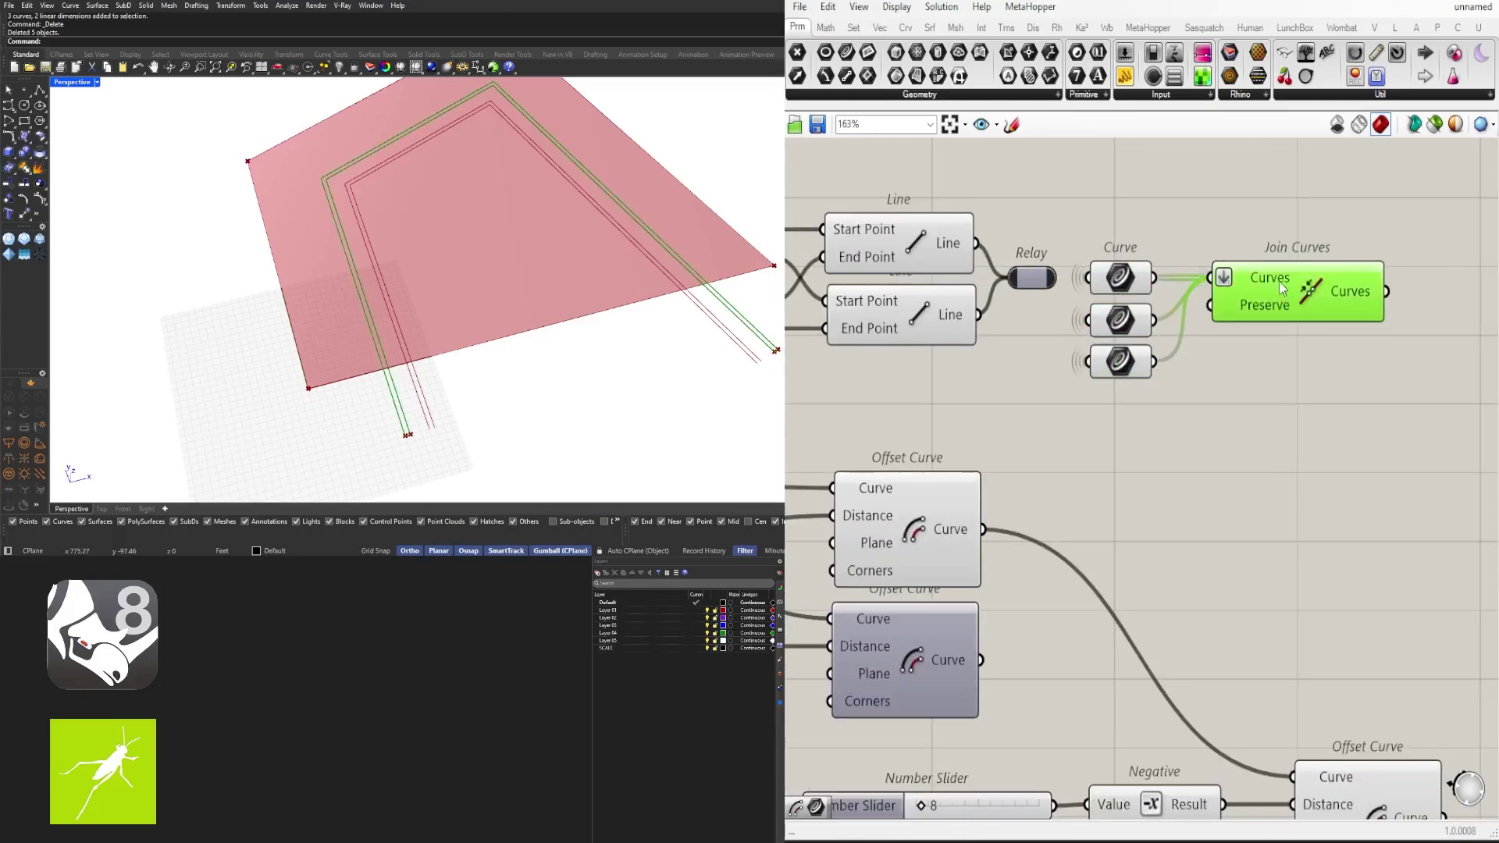
# Step: Tidy the layout by moving Join Curves and the Curve parameters into line with the Relay
pyautogui.moveTo(1355, 302); pyautogui.dragTo(1350, 345)
pyautogui.click(1317, 401)
pyautogui.scroll(-3, 1318, 401)
pyautogui.moveTo(1395, 391); pyautogui.dragTo(980, 272)
pyautogui.moveTo(1372, 418); pyautogui.dragTo(1169, 318)
pyautogui.moveTo(1284, 354); pyautogui.dragTo(1284, 374)
pyautogui.click(1298, 366)
pyautogui.moveTo(1338, 439); pyautogui.dragTo(1219, 343)
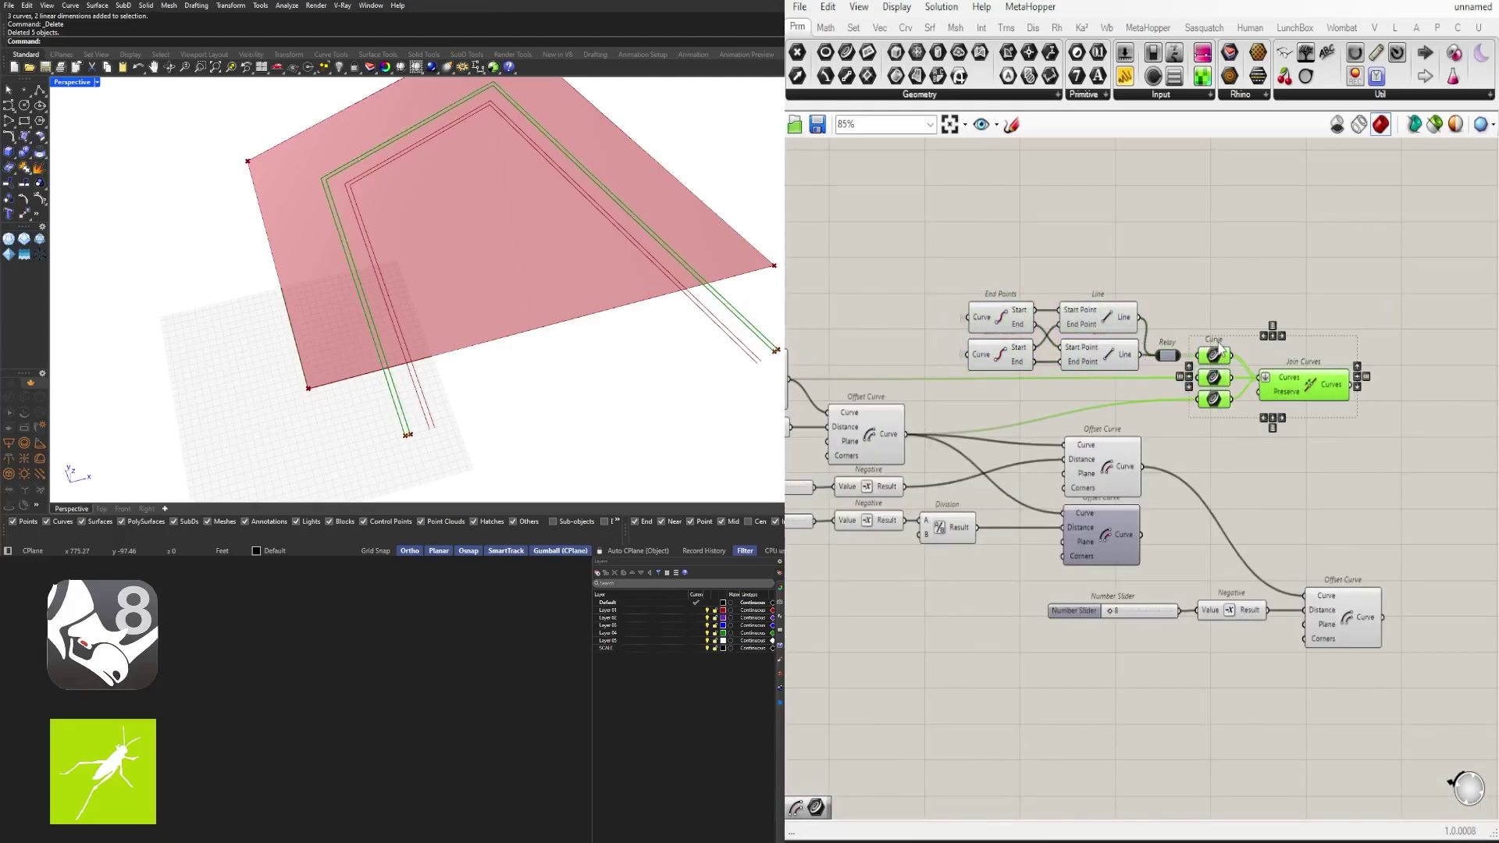
pyautogui.scroll(3, 1333, 361)
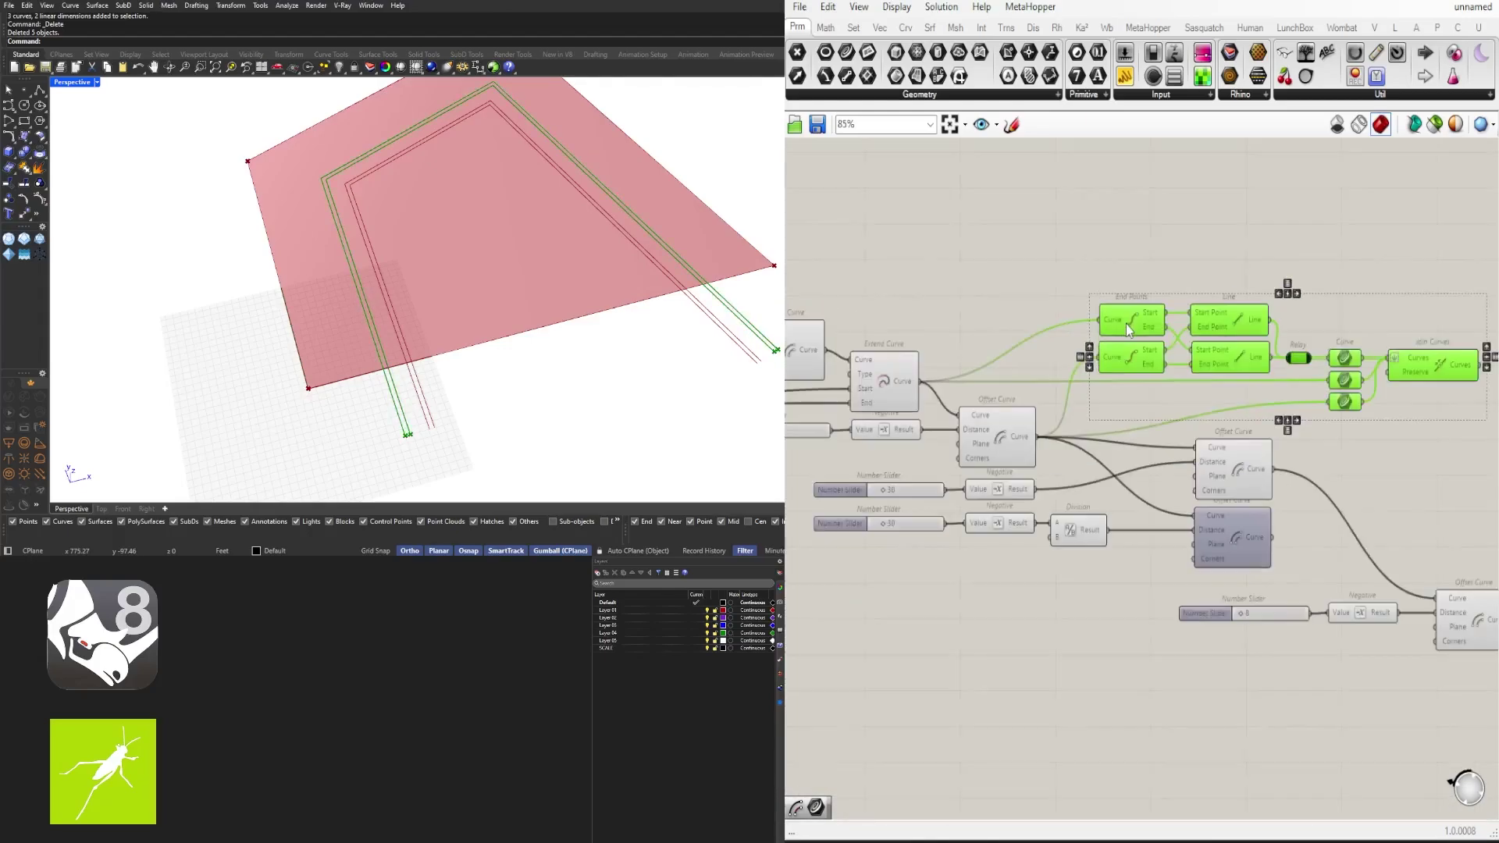
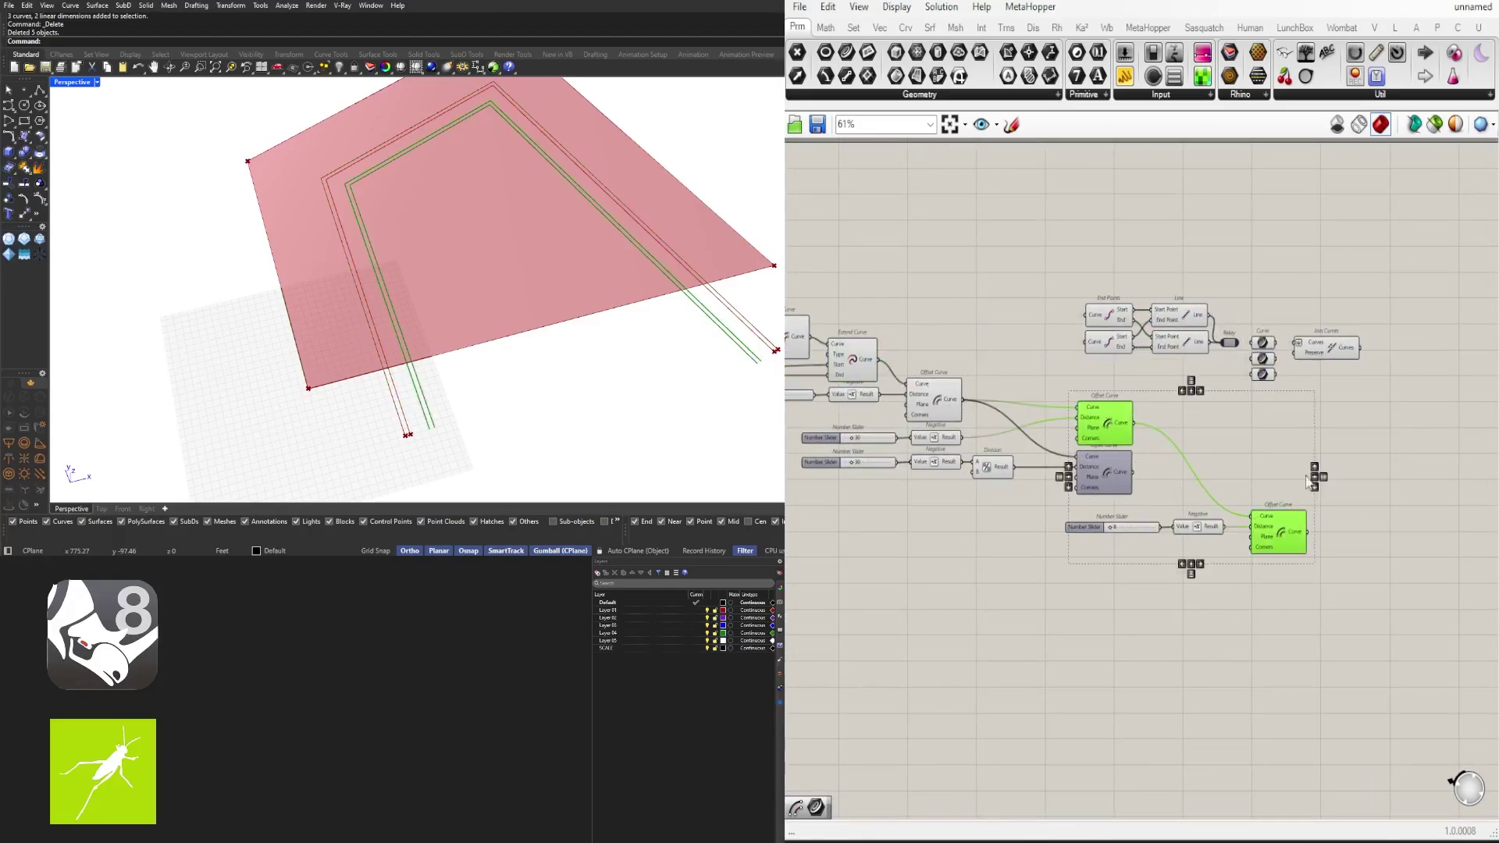
# Step: Move the whole outline cluster clear of the offsets and duplicate it below the original
pyautogui.moveTo(1306, 477); pyautogui.dragTo(1279, 503, button='right')
pyautogui.moveTo(1351, 422); pyautogui.dragTo(1077, 316)
pyautogui.moveTo(1077, 316); pyautogui.dragTo(1004, 289, button='right')
pyautogui.moveTo(1320, 367); pyautogui.dragTo(1000, 271)
pyautogui.moveTo(1298, 390); pyautogui.dragTo(1241, 225)
pyautogui.keyDown('alt'); pyautogui.moveTo(1241, 225); pyautogui.dragTo(1240, 314); pyautogui.keyUp('alt')
pyautogui.moveTo(1182, 401); pyautogui.dragTo(1143, 416, button='right')
# Step: Feed the duplicated cluster's End Points and Curve parameters with the 30 offset curve and the final 8 offset curve
pyautogui.click(968, 440)
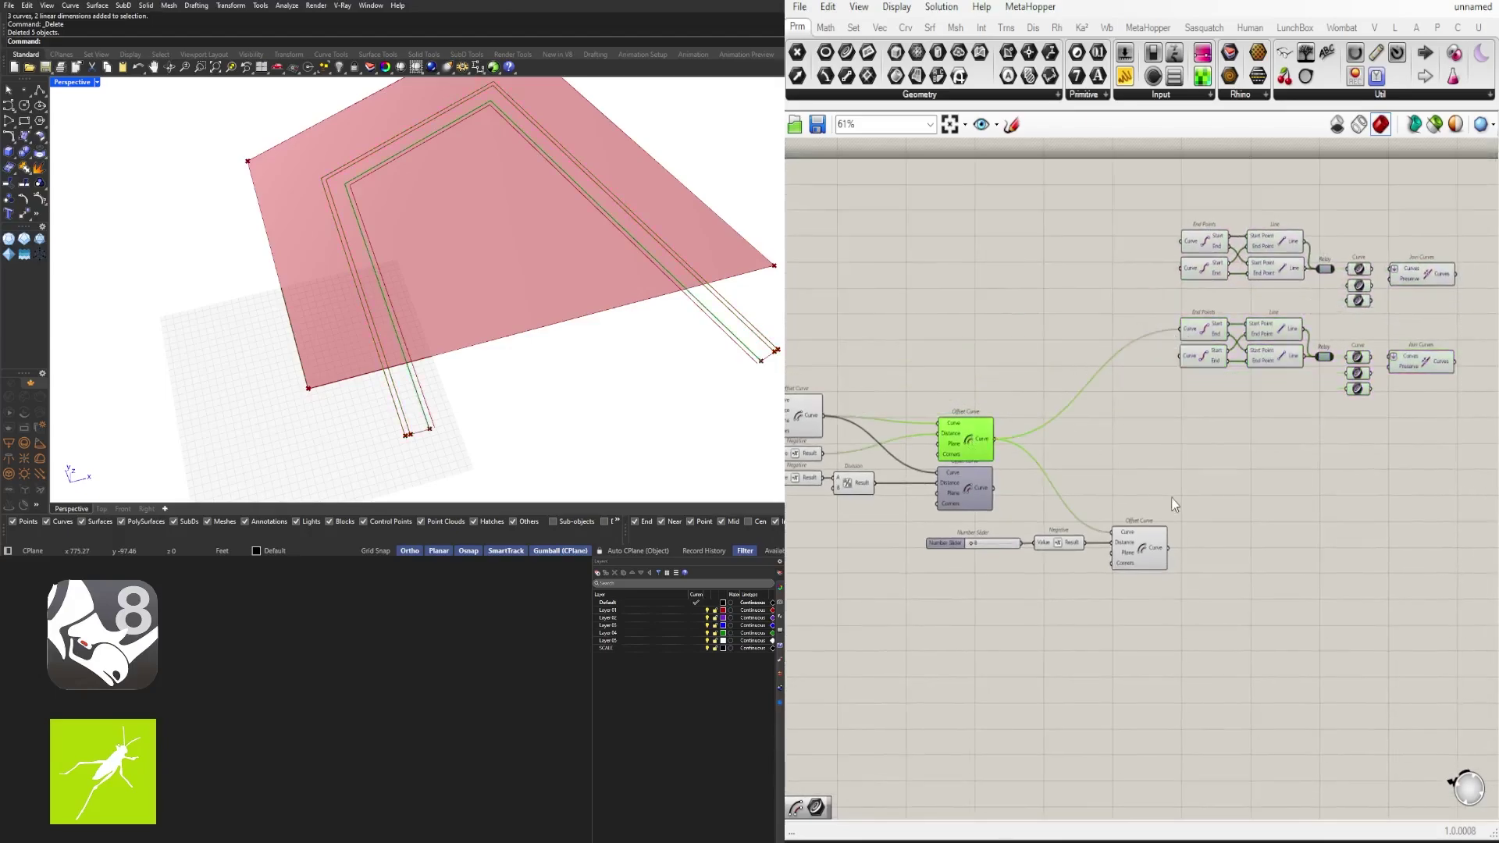
pyautogui.moveTo(1190, 521); pyautogui.dragTo(1018, 571, button='right')
pyautogui.scroll(1, 1018, 572)
pyautogui.moveTo(882, 515); pyautogui.dragTo(971, 489, button='right')
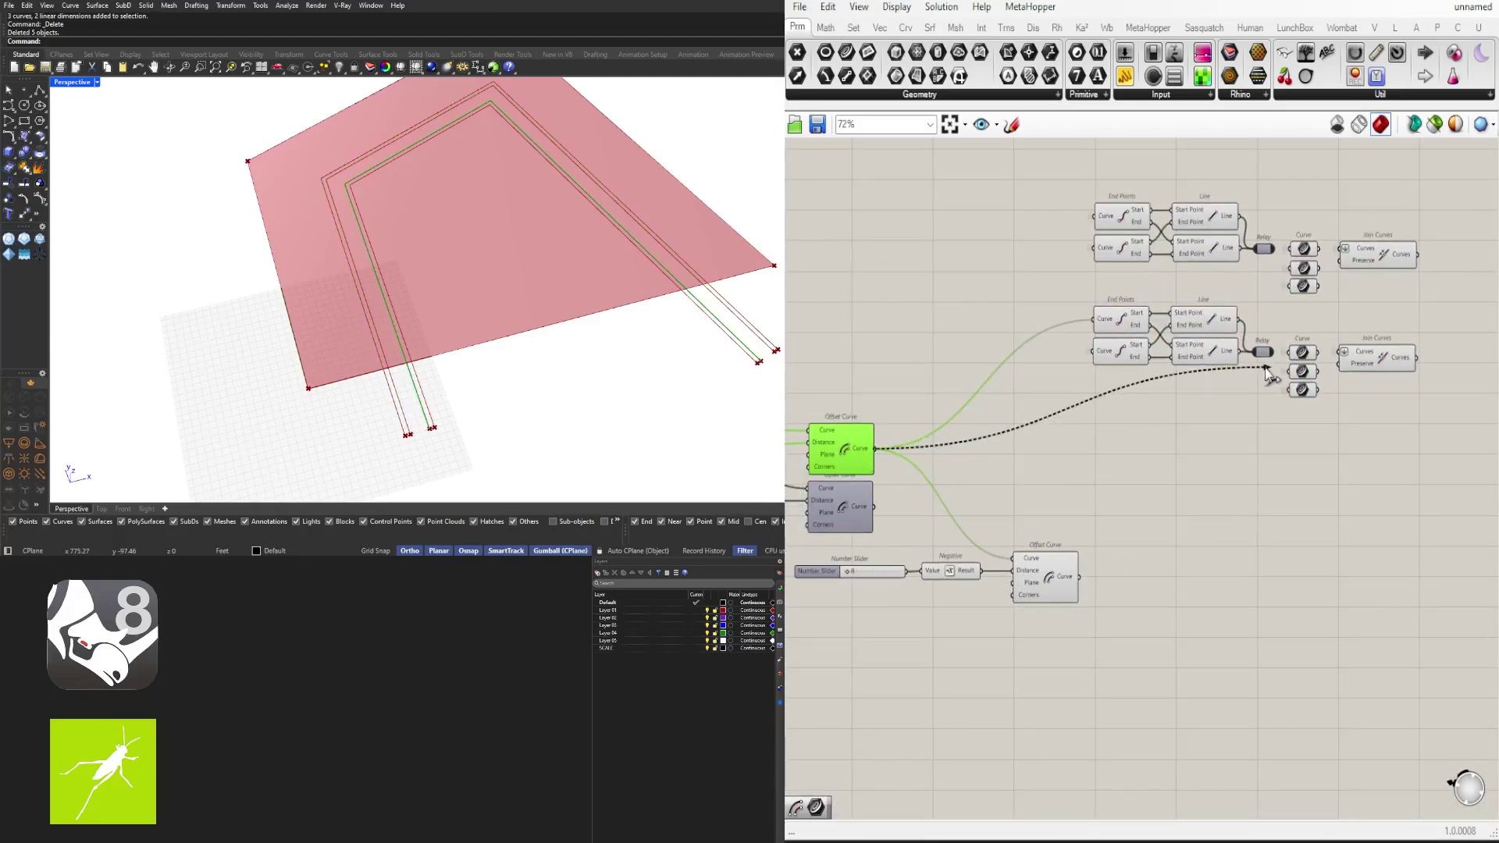
pyautogui.click(1361, 356)
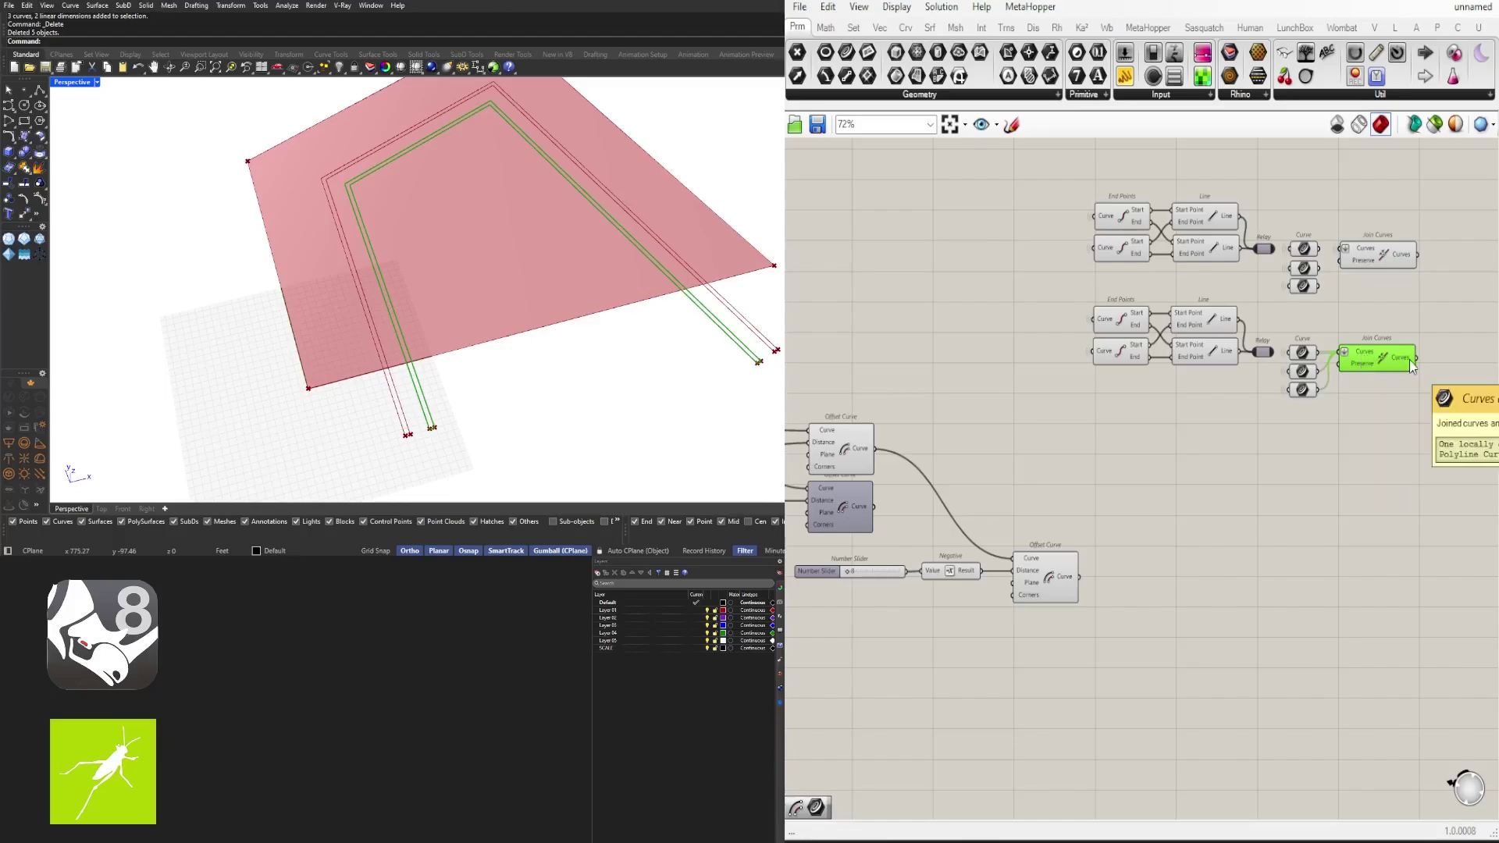
pyautogui.scroll(3, 1408, 360)
pyautogui.moveTo(1439, 346); pyautogui.dragTo(1354, 395, button='right')
pyautogui.scroll(-3, 1352, 396)
pyautogui.click(1177, 442)
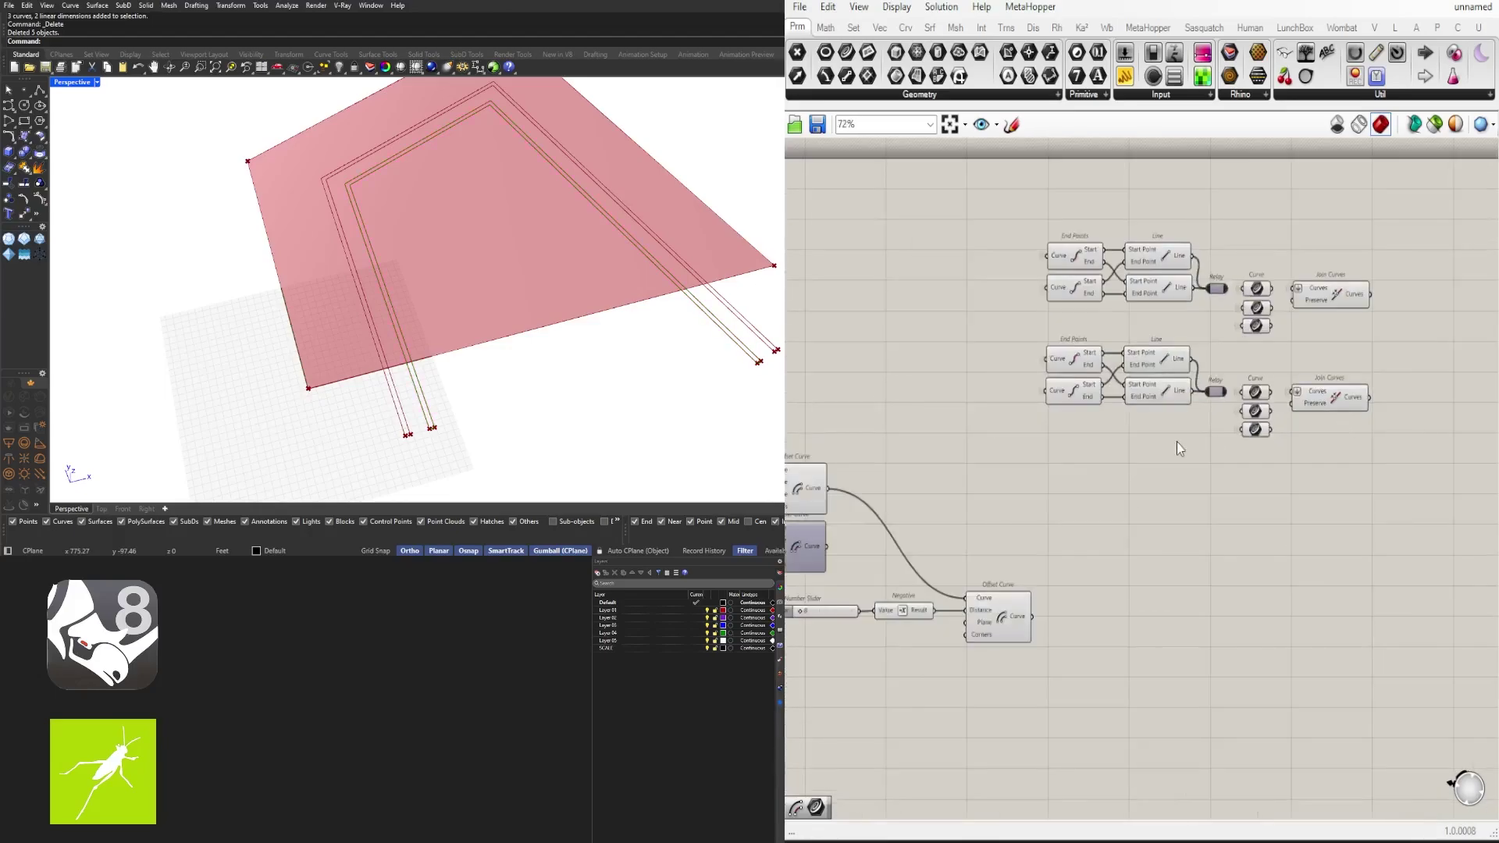
# Step: Space out the two outline clusters and place a third copy of the cluster above them
pyautogui.moveTo(671, 313); pyautogui.dragTo(648, 344, button='right')
pyautogui.scroll(5, 409, 451)
pyautogui.scroll(-3, 1132, 457)
pyautogui.moveTo(1132, 456); pyautogui.dragTo(1266, 411, button='right')
pyautogui.scroll(2, 943, 419)
pyautogui.click(941, 416)
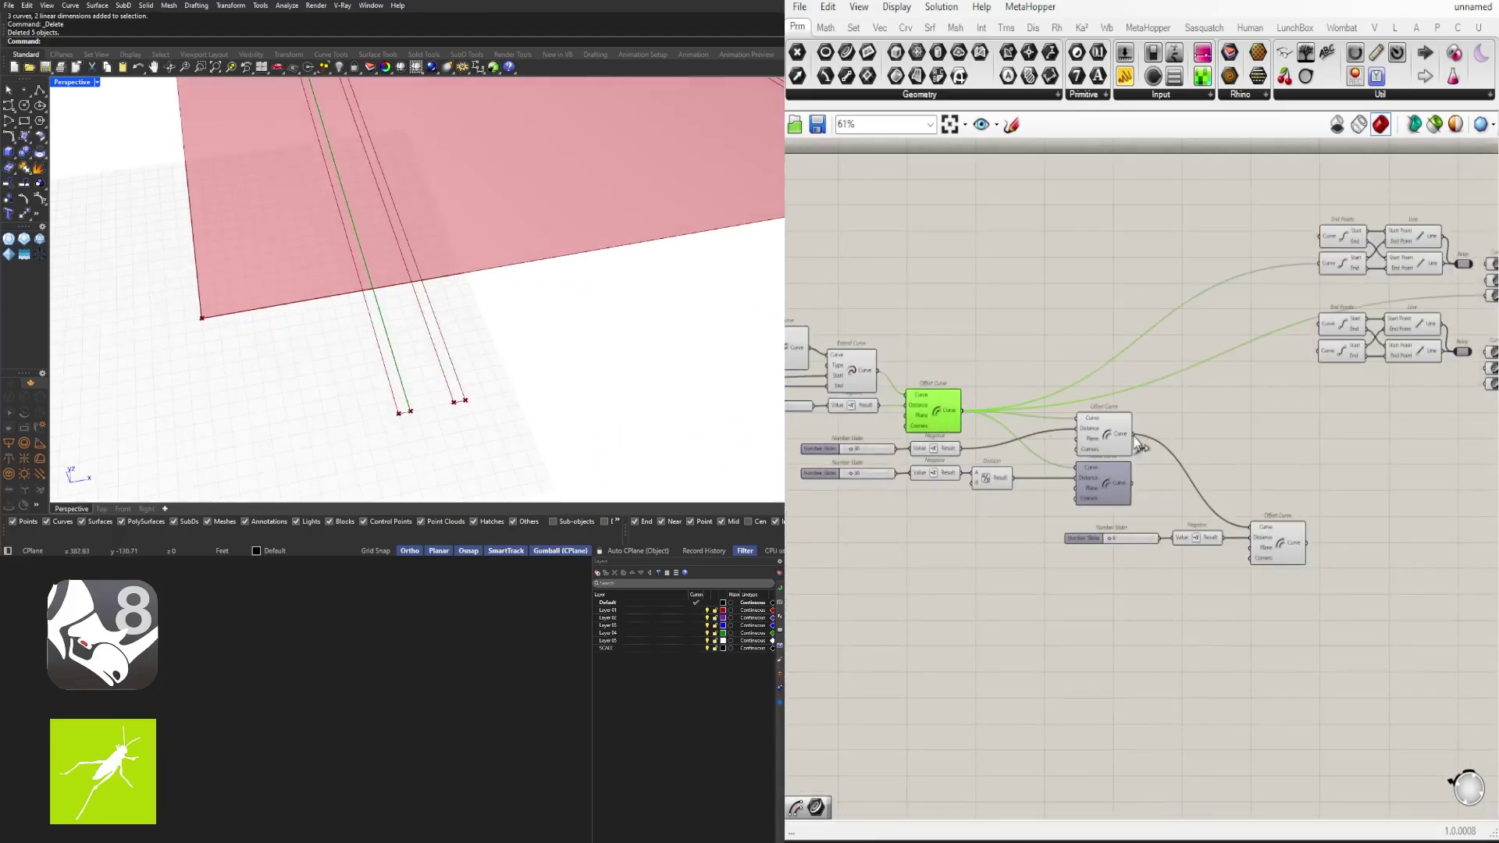
pyautogui.moveTo(1412, 433); pyautogui.dragTo(1254, 472, button='right')
pyautogui.moveTo(1376, 479); pyautogui.dragTo(1162, 257)
pyautogui.moveTo(1255, 295); pyautogui.dragTo(1254, 392)
pyautogui.click(1422, 526)
pyautogui.moveTo(1430, 535); pyautogui.dragTo(1182, 460)
pyautogui.keyDown('alt'); pyautogui.moveTo(1271, 455); pyautogui.dragTo(1271, 272); pyautogui.keyUp('alt')
# Step: Rewire the new cluster to the first 8 offset curve and the 30 offset curve to close the road strip
pyautogui.click(1093, 351)
pyautogui.click(947, 470)
pyautogui.moveTo(954, 469); pyautogui.dragTo(1092, 466, button='right')
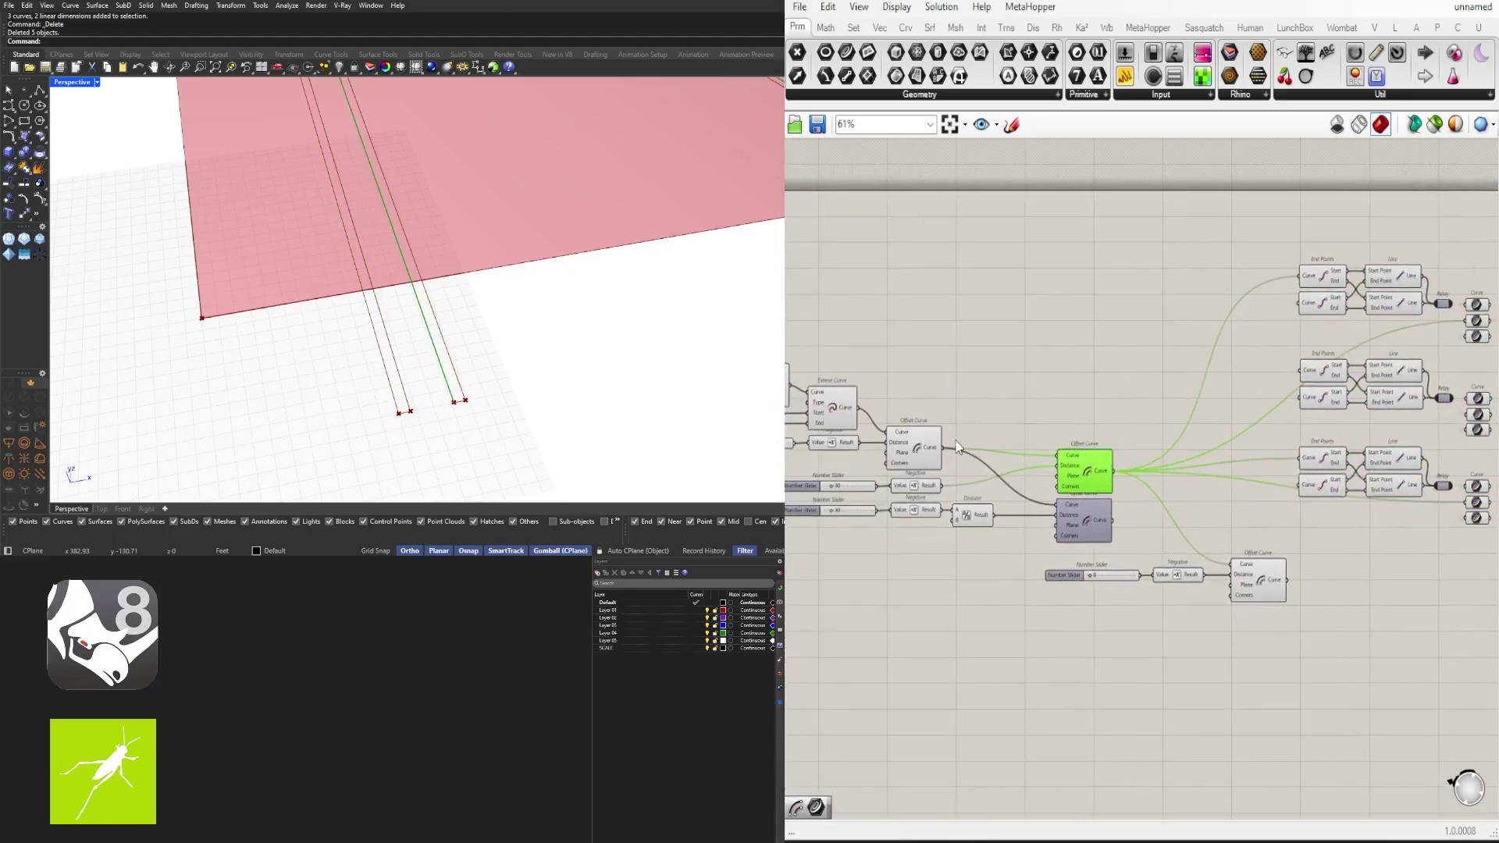
pyautogui.click(927, 451)
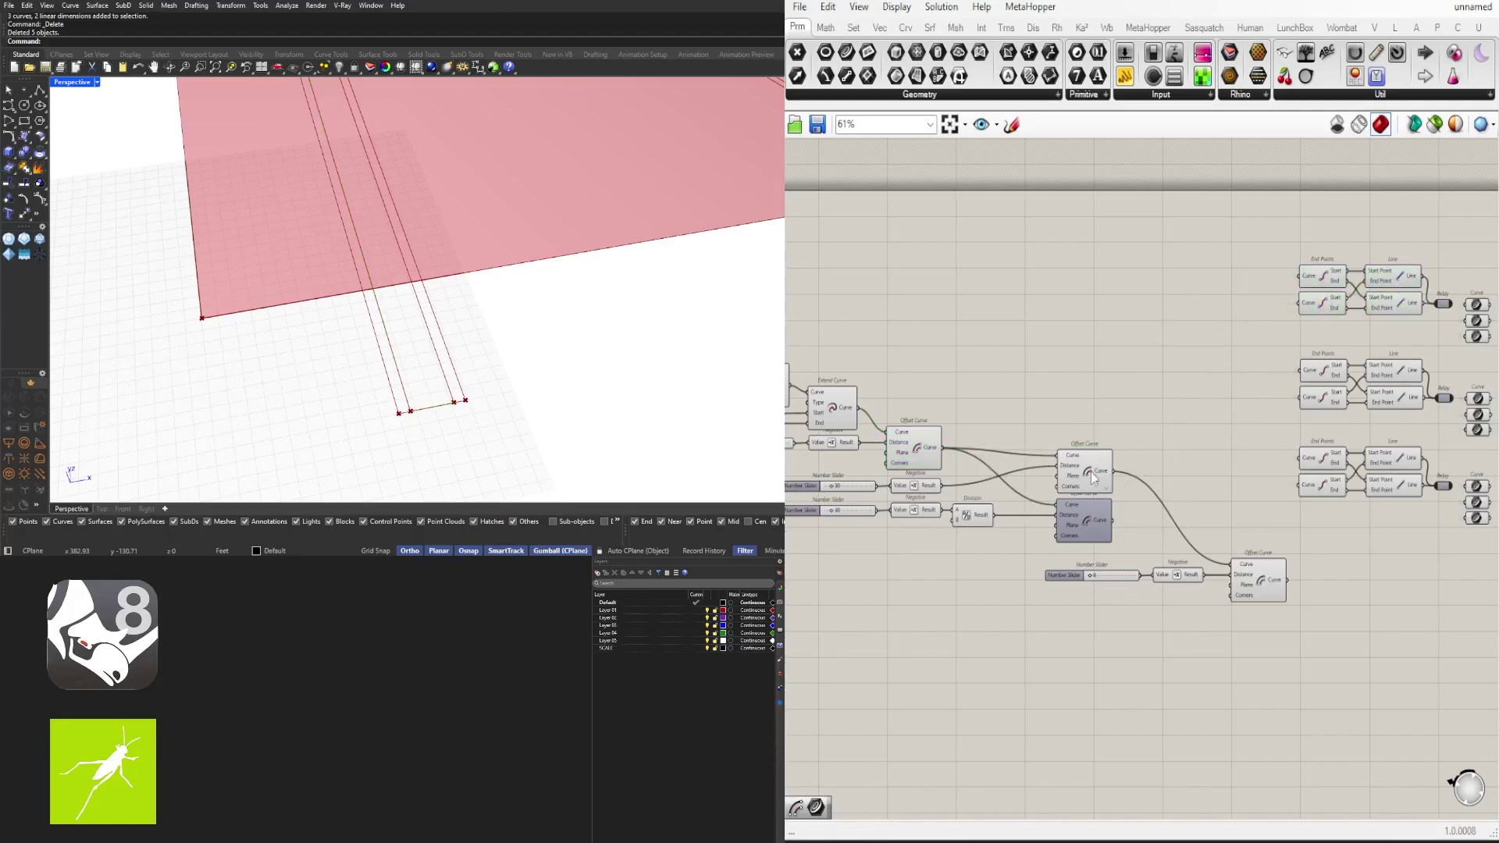
pyautogui.moveTo(1093, 477); pyautogui.dragTo(1005, 485, button='right')
pyautogui.click(857, 457)
pyautogui.moveTo(1299, 367); pyautogui.dragTo(1208, 405, button='right')
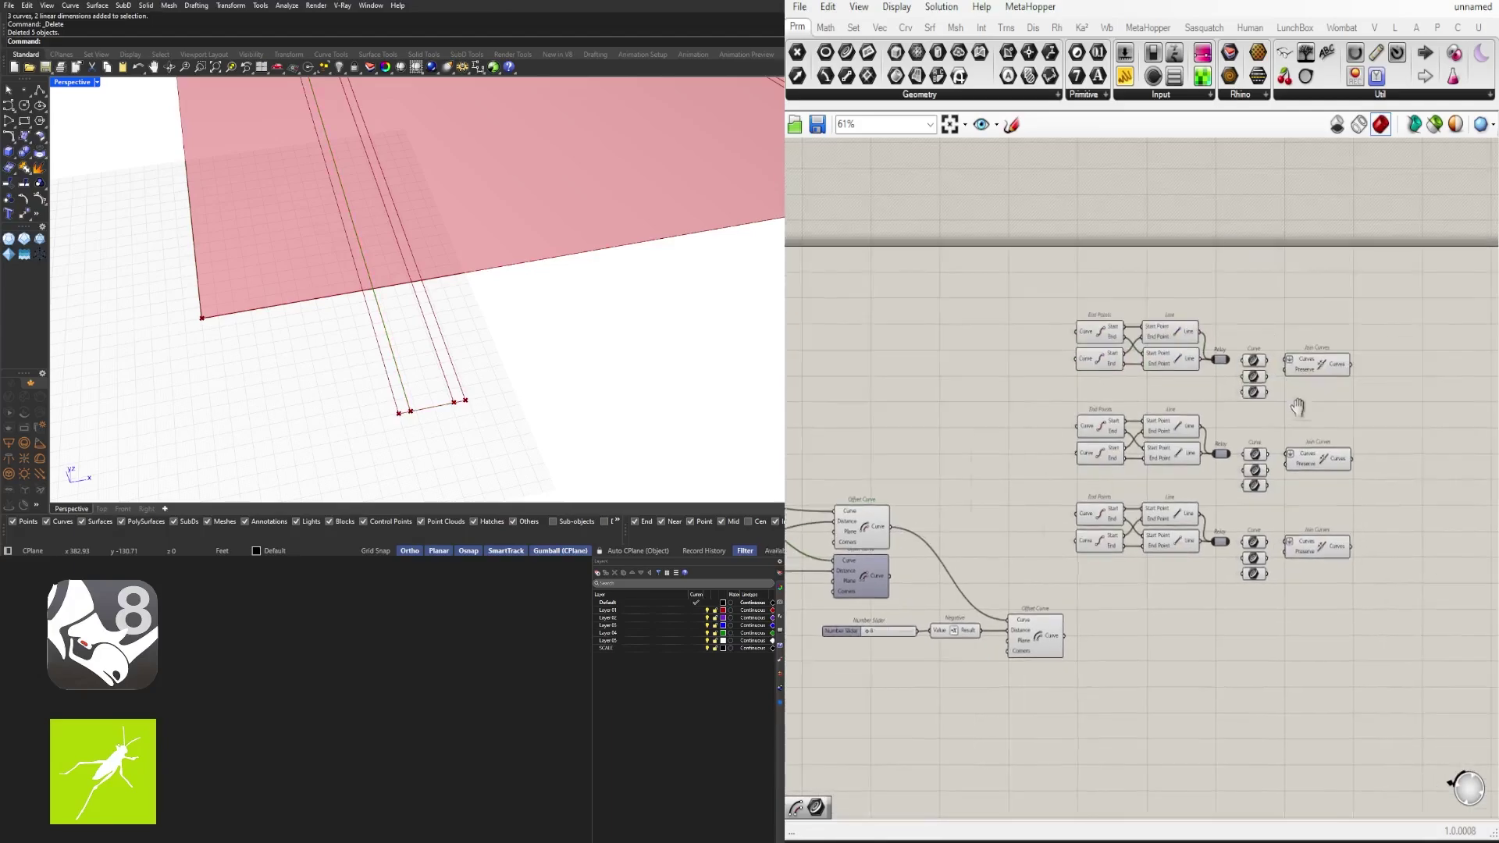
pyautogui.scroll(3, 1258, 430)
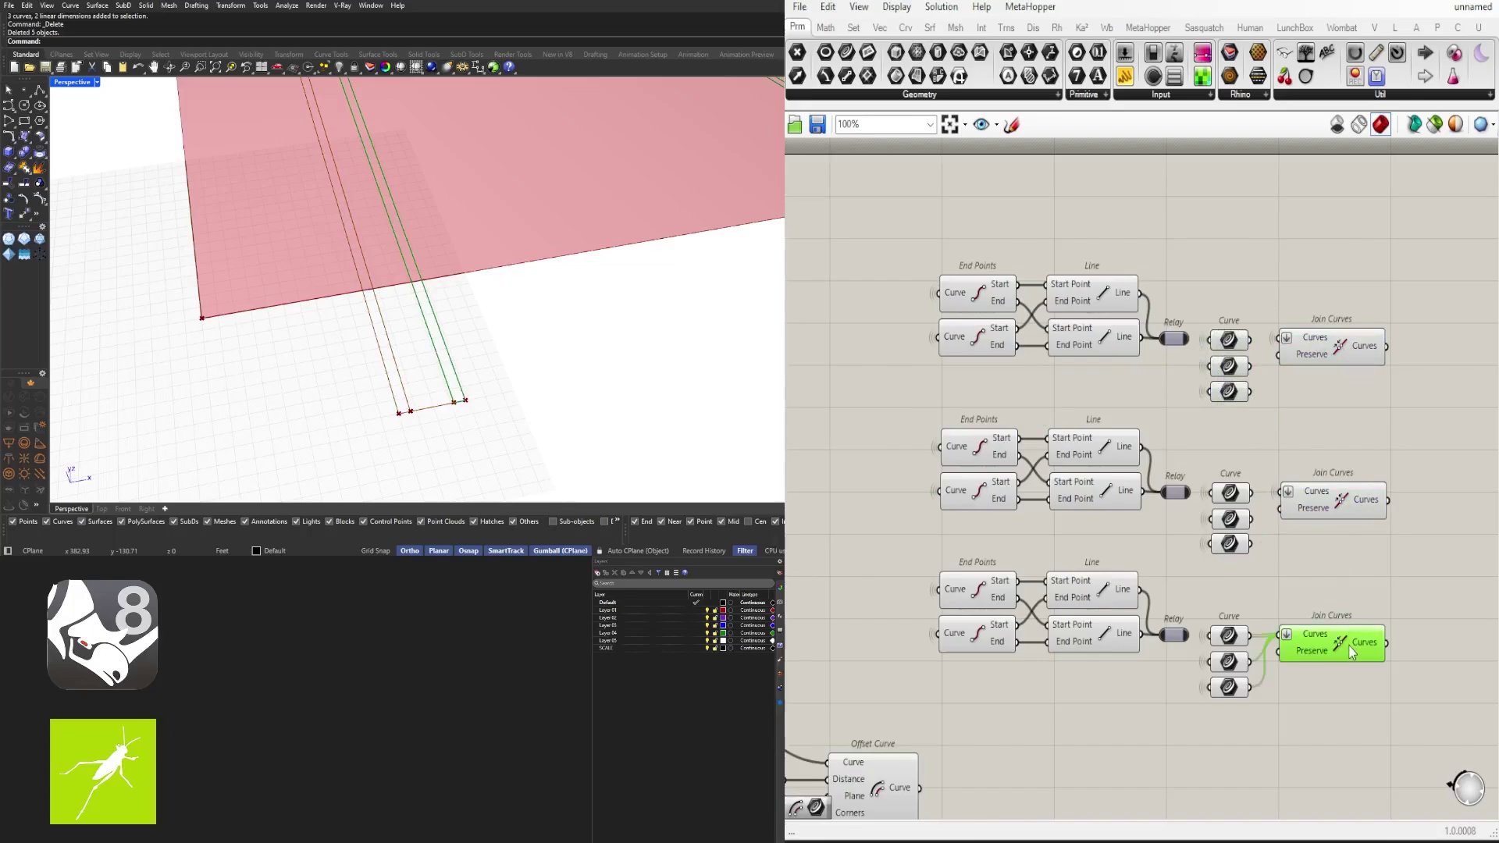
pyautogui.click(1338, 558)
pyautogui.scroll(-3, 1334, 548)
pyautogui.moveTo(1427, 570); pyautogui.dragTo(1365, 533, button='right')
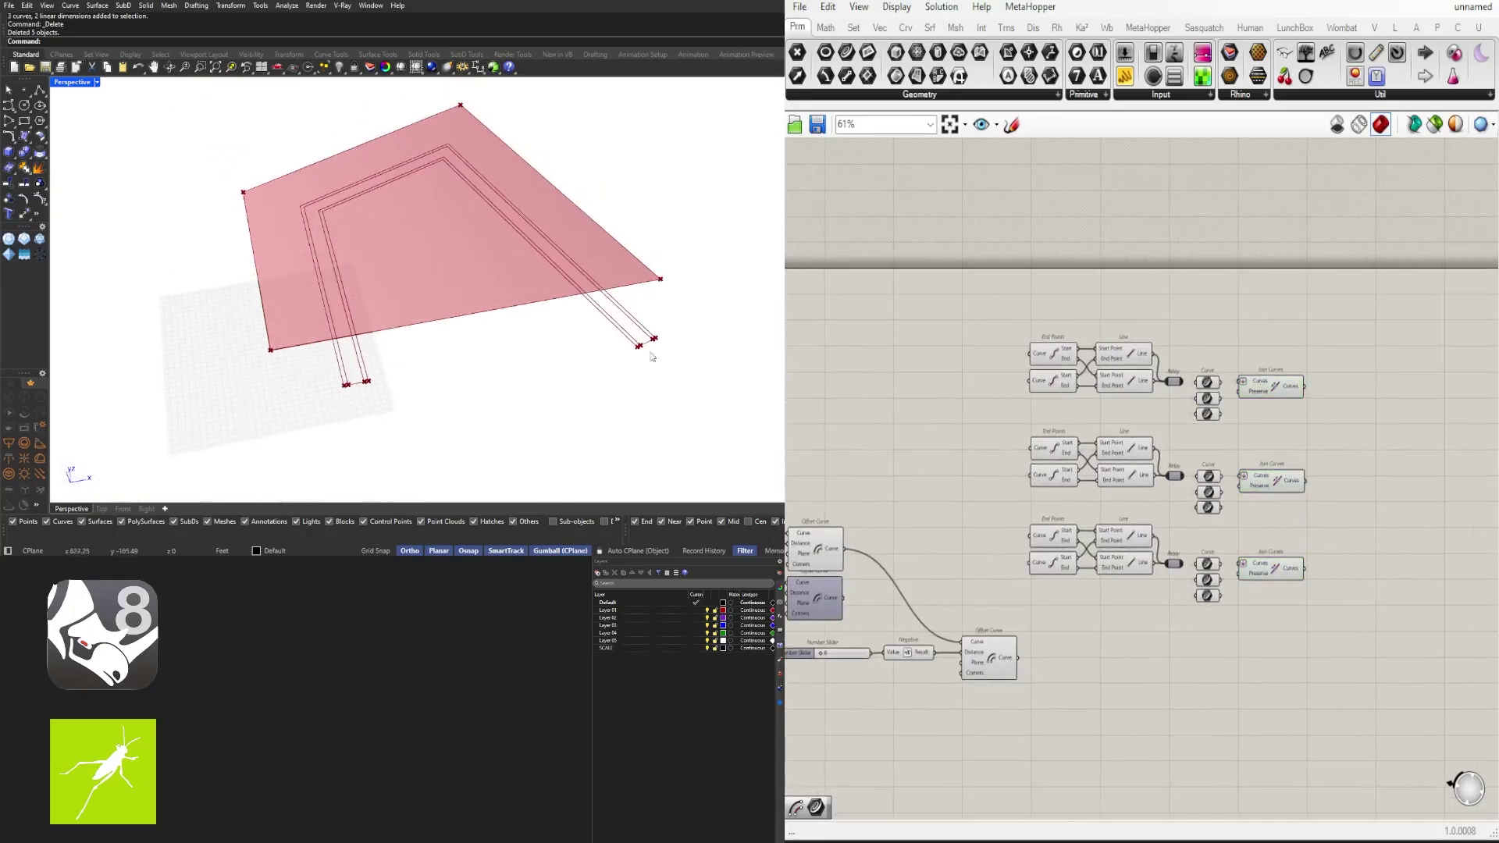
# Step: Try the List Item index slider that selects which parcel edges the road follows
pyautogui.moveTo(1131, 351); pyautogui.dragTo(930, 463, button='right')
pyautogui.scroll(2, 1015, 406)
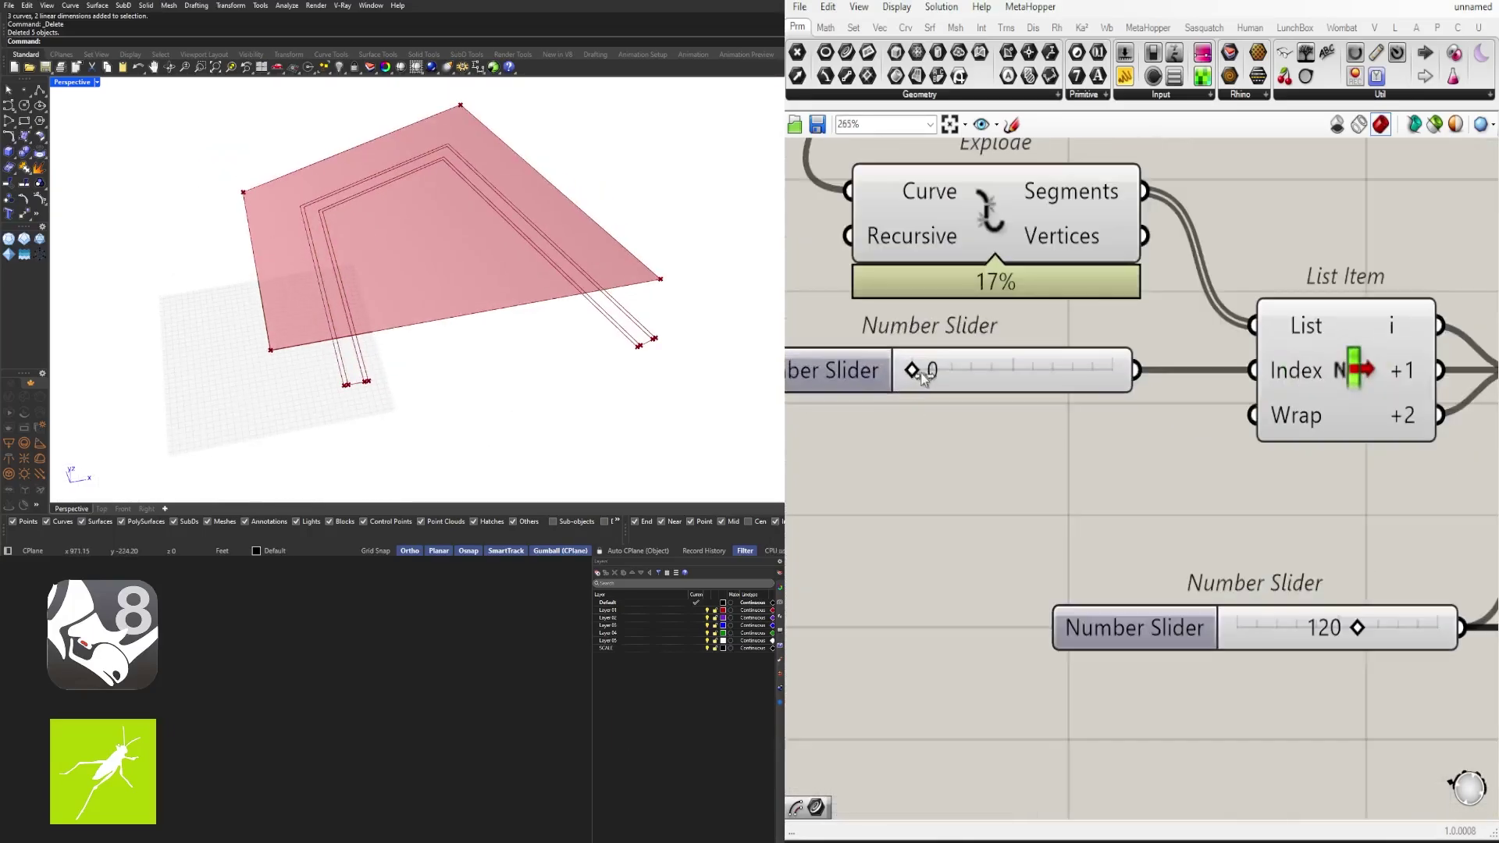
pyautogui.moveTo(897, 371)
pyautogui.mouseDown()
pyautogui.moveTo(1088, 372)
pyautogui.moveTo(897, 372)
pyautogui.mouseUp()
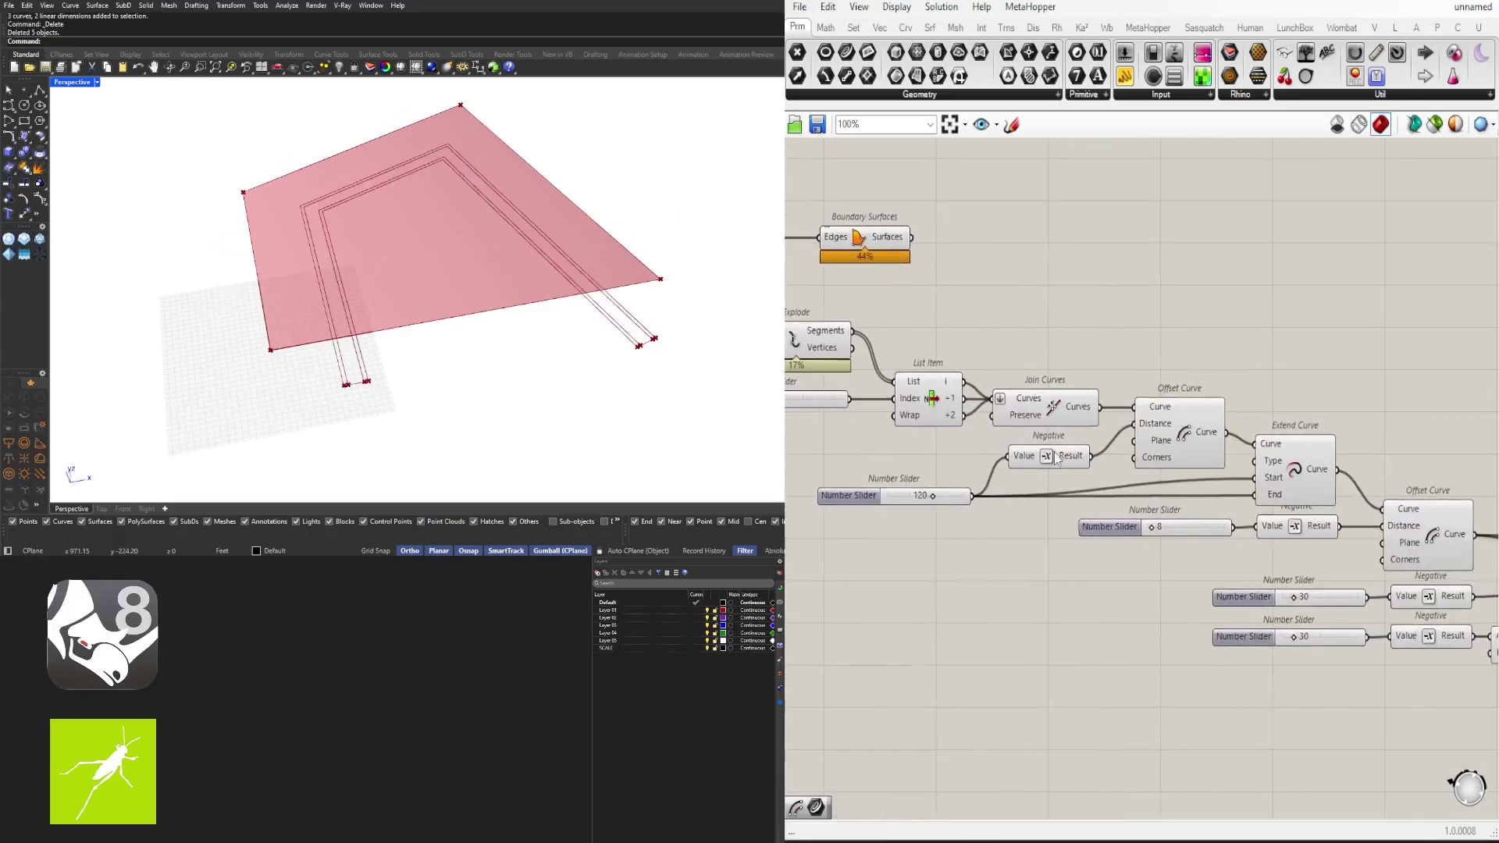
pyautogui.moveTo(1055, 458); pyautogui.dragTo(1467, 480, button='right')
pyautogui.scroll(-2, 1007, 426)
pyautogui.moveTo(1007, 425); pyautogui.dragTo(1311, 470, button='right')
pyautogui.scroll(5, 1100, 541)
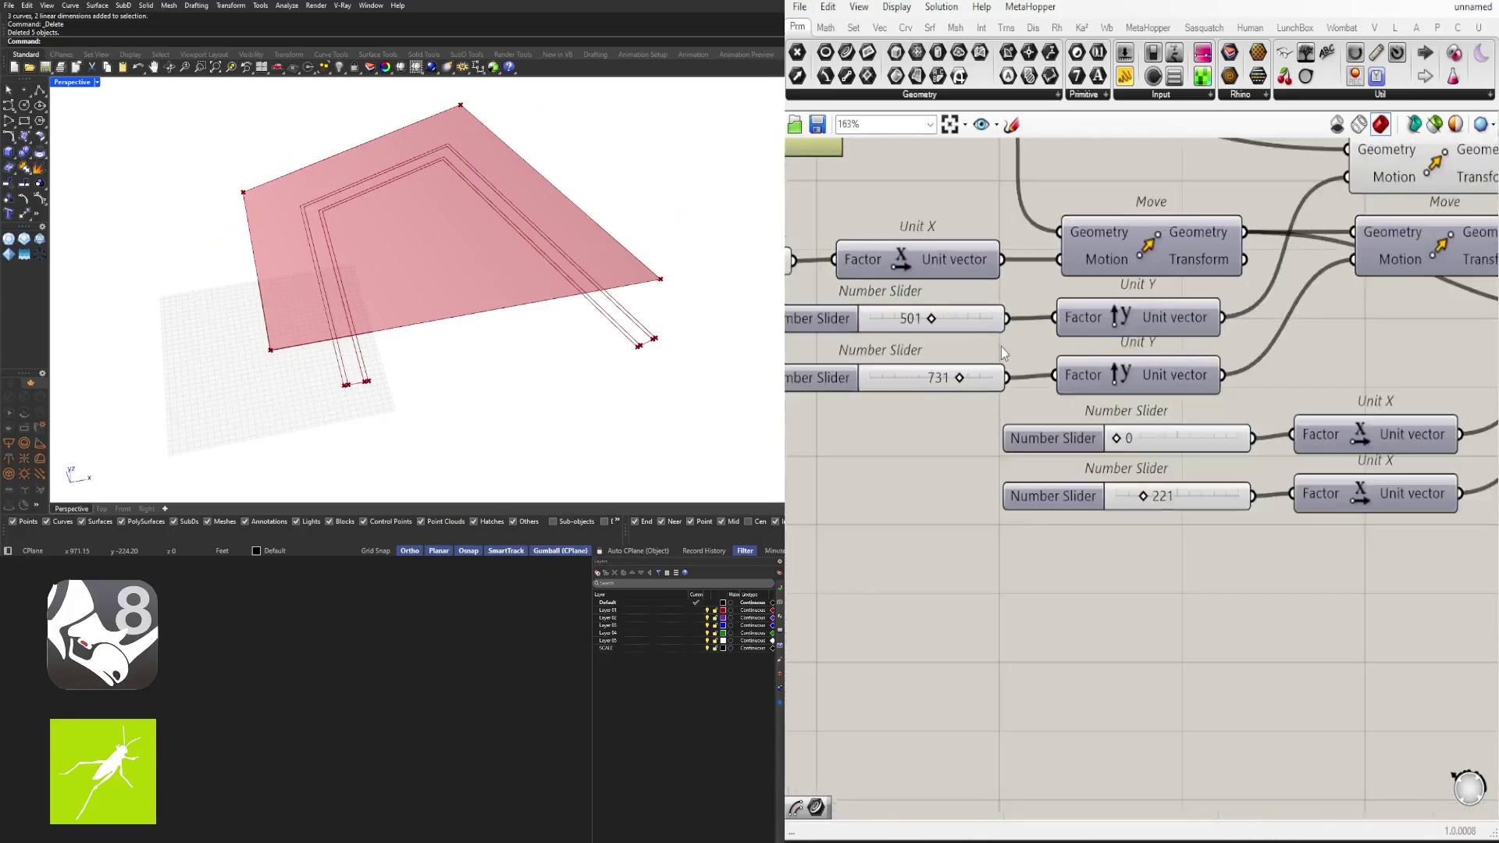
# Step: Test the first offset's distance slider at 150 and restore it to 120
pyautogui.scroll(-5, 1100, 540)
pyautogui.moveTo(1467, 506); pyautogui.dragTo(947, 440, button='right')
pyautogui.scroll(5, 1251, 462)
pyautogui.doubleClick(965, 479)
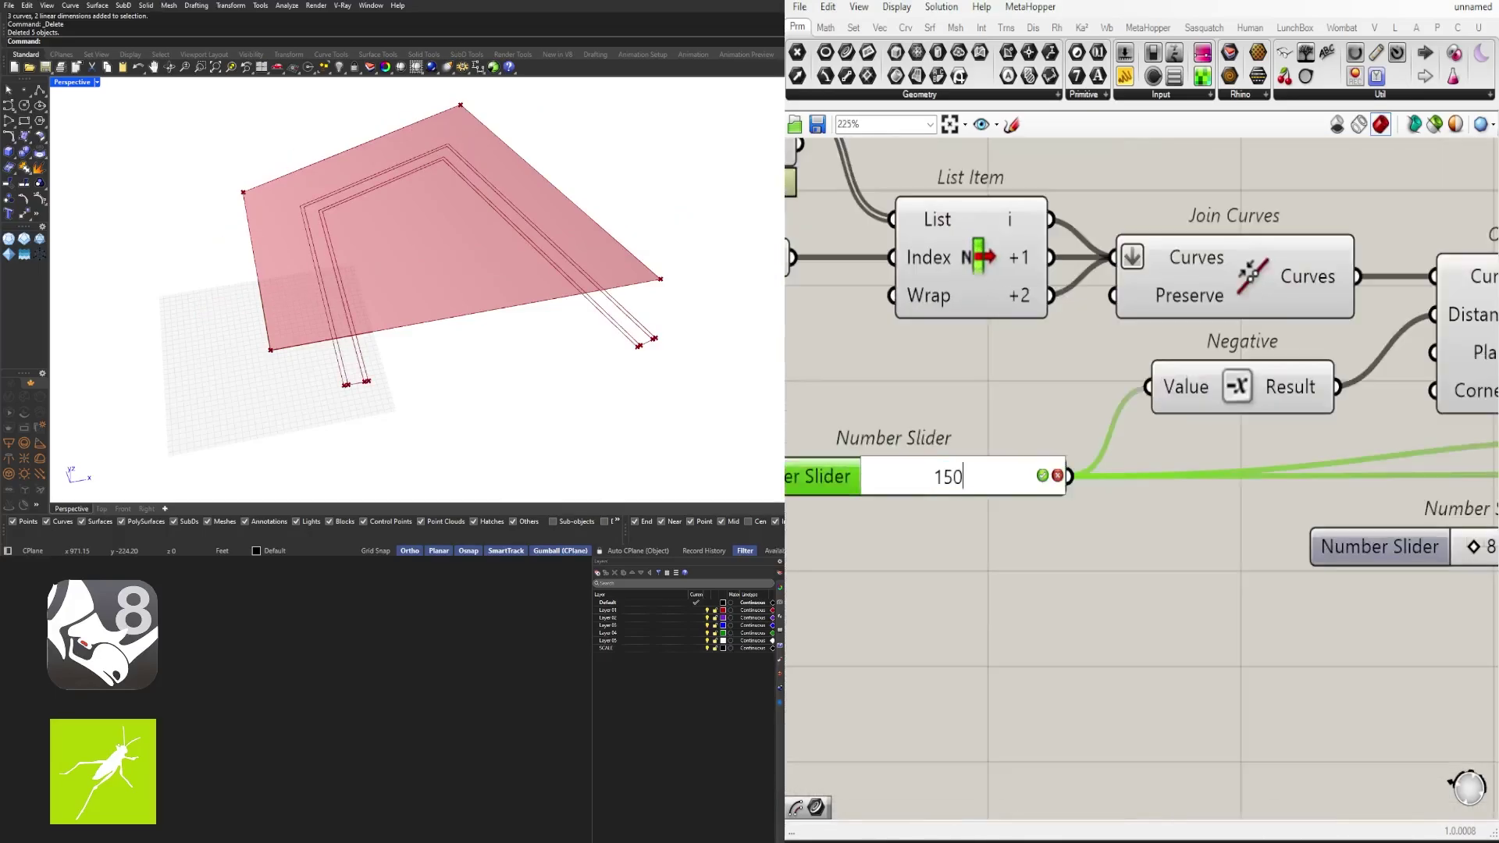
pyautogui.press('Return')
pyautogui.doubleClick(960, 477)
pyautogui.write('120')
pyautogui.press('Return')
# Step: Move the three outline clusters level with the final 8 offset component
pyautogui.scroll(-7, 1214, 375)
pyautogui.moveTo(1444, 391); pyautogui.dragTo(1011, 390, button='right')
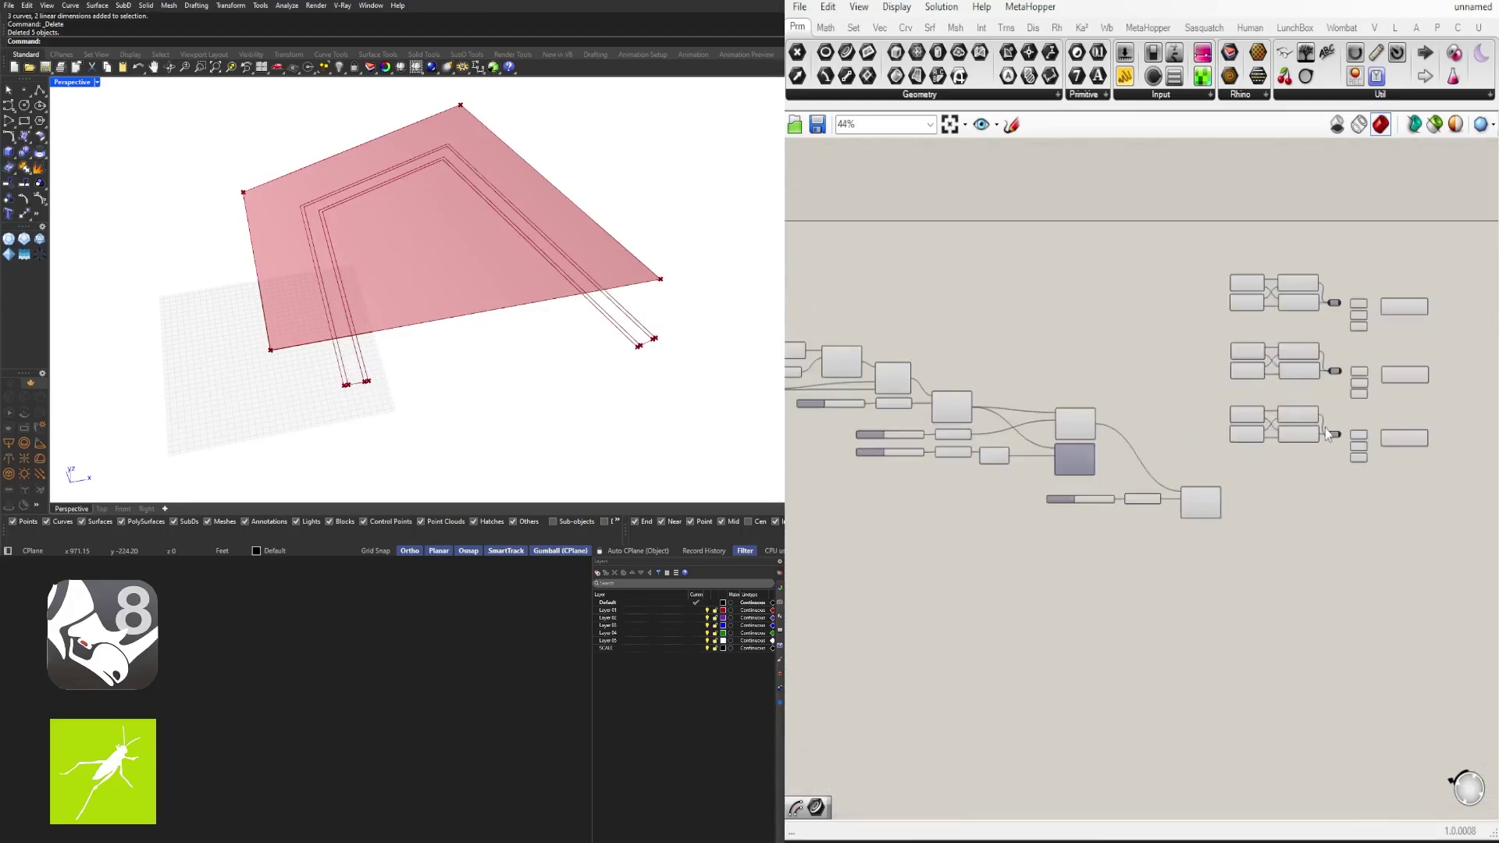
pyautogui.moveTo(1325, 429); pyautogui.dragTo(1290, 488, button='right')
pyautogui.moveTo(1444, 589); pyautogui.dragTo(1175, 301)
pyautogui.scroll(3, 1255, 376)
pyautogui.moveTo(1259, 359); pyautogui.dragTo(1309, 485)
pyautogui.click(1264, 414)
pyautogui.scroll(-4, 1264, 425)
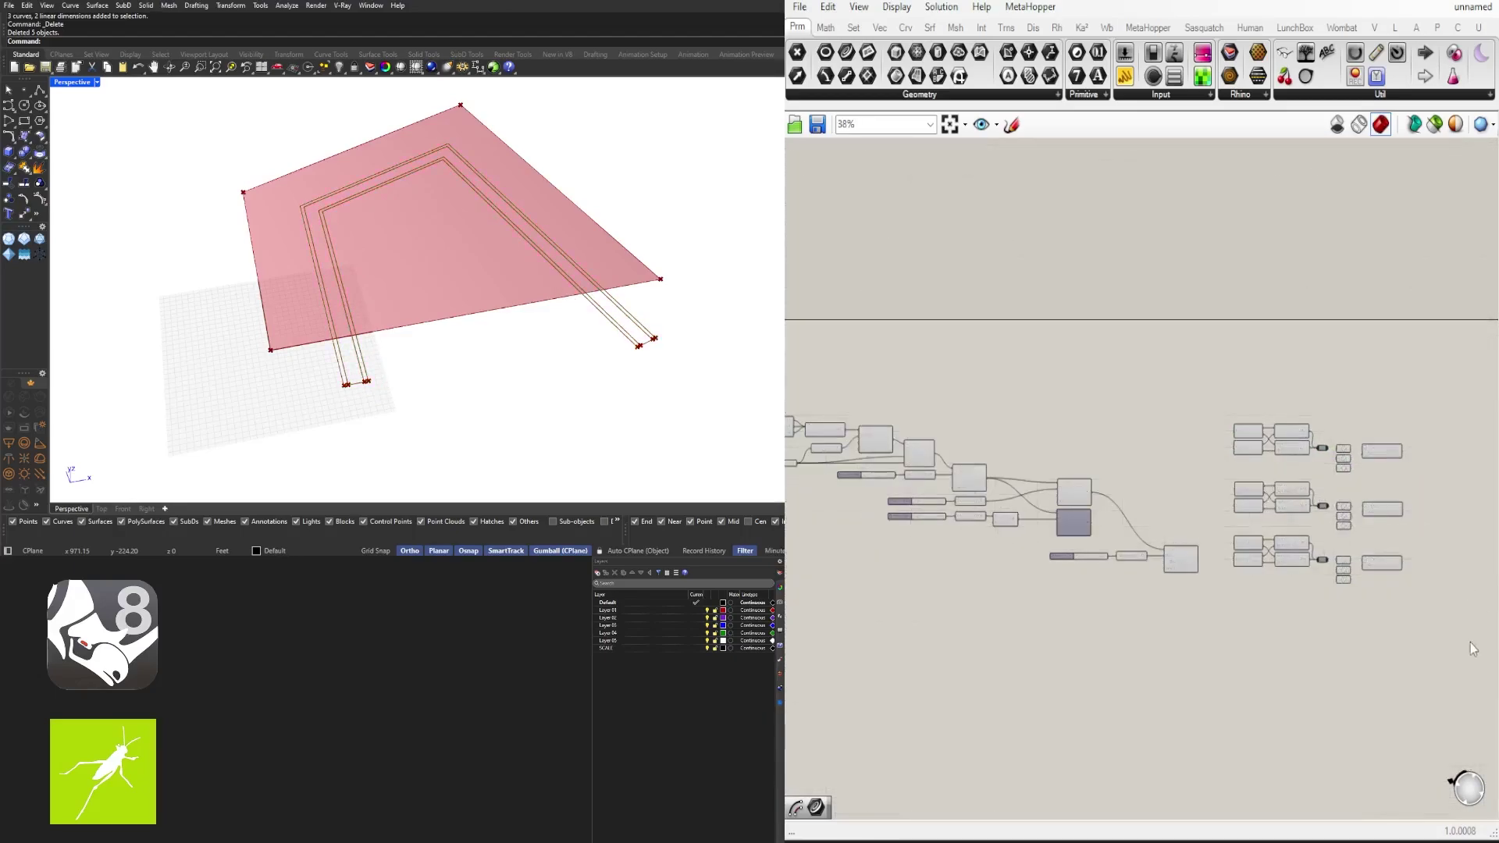
pyautogui.scroll(5, 1097, 509)
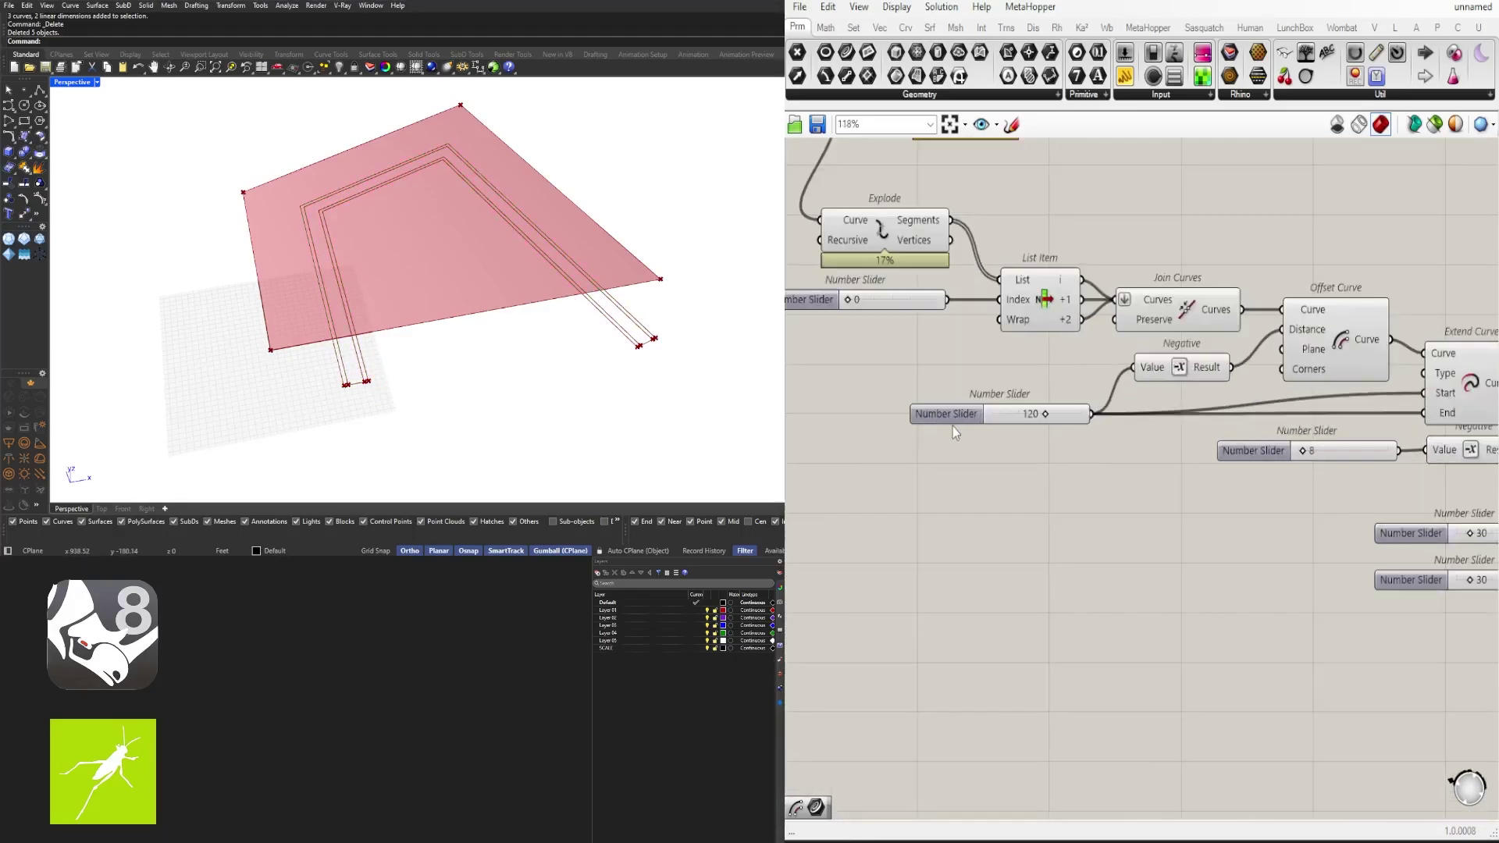
# Step: Give the Extend Curve its own number slider, routed through a Relay into both Start and End
pyautogui.click(943, 367)
pyautogui.scroll(2, 1090, 415)
pyautogui.doubleClick(1085, 418)
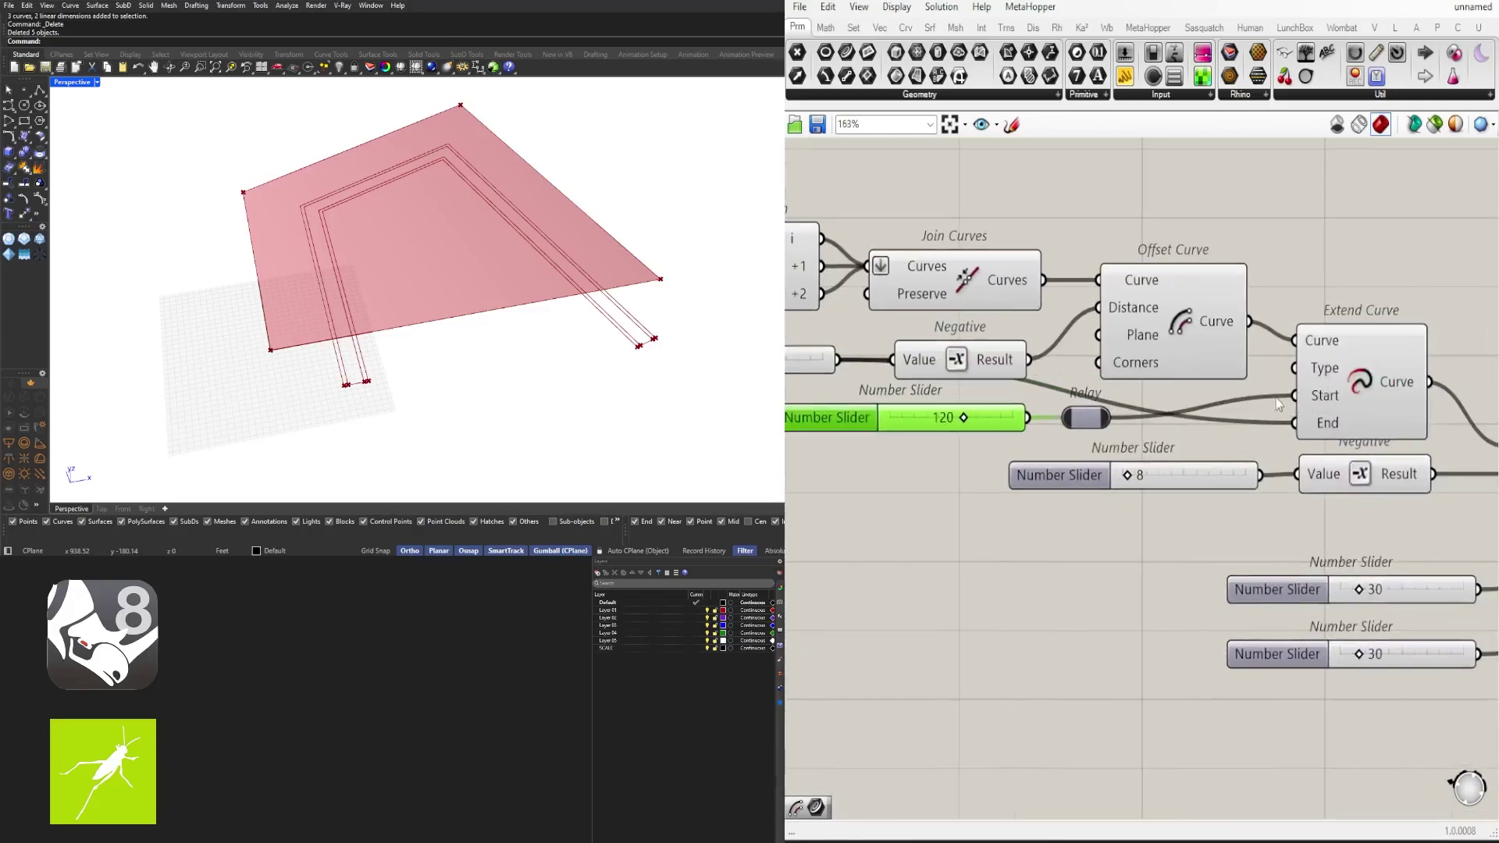
pyautogui.scroll(4, 968, 422)
# Step: Set the curve extension slider to 10 so the road ends reach just past the parcel edge
pyautogui.moveTo(963, 417); pyautogui.dragTo(923, 422)
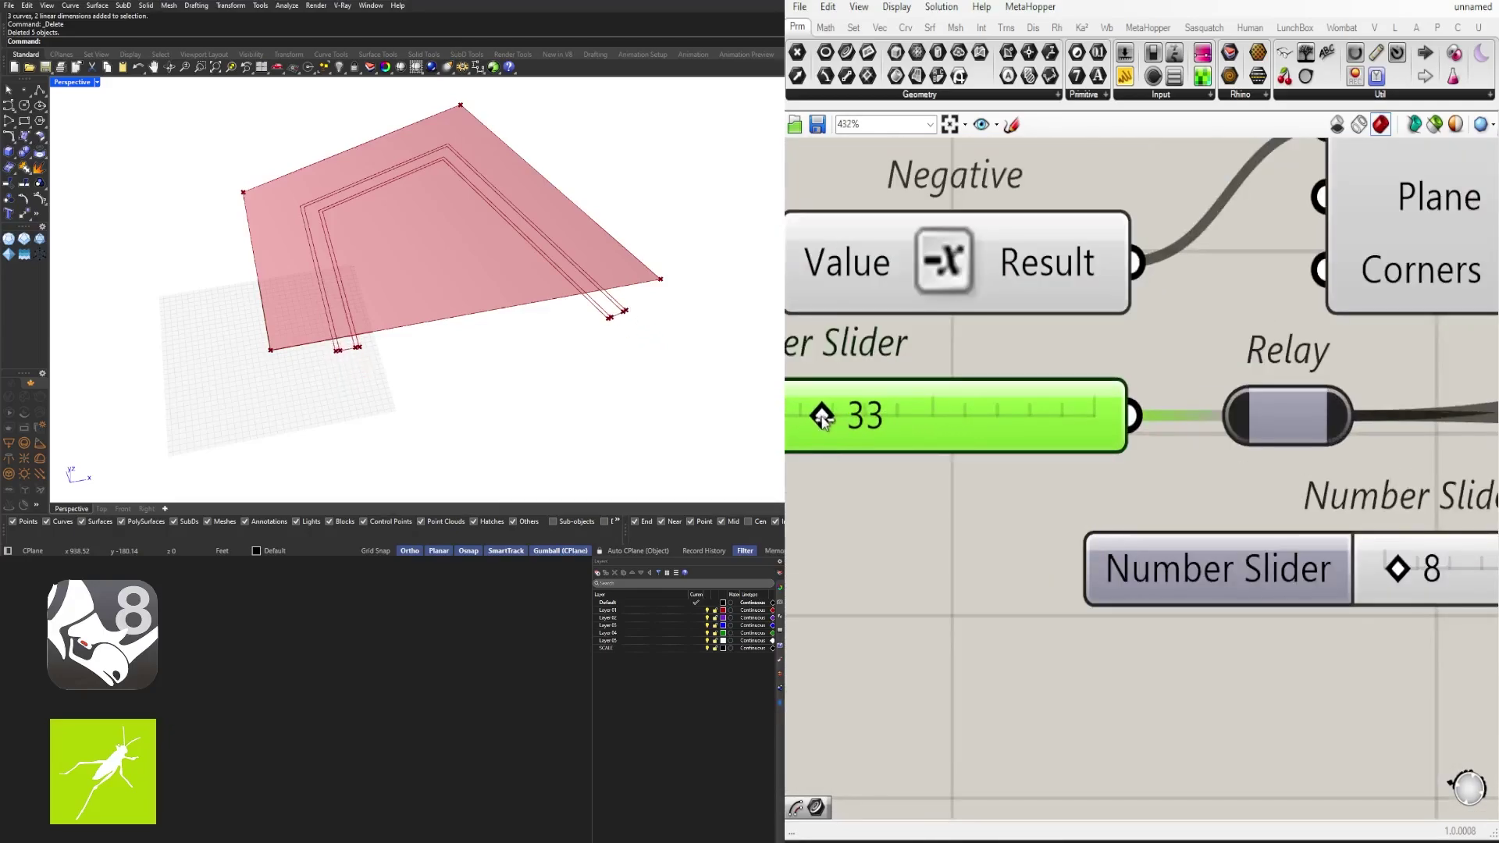
pyautogui.moveTo(821, 420); pyautogui.dragTo(832, 420)
pyautogui.scroll(-6, 1217, 451)
pyautogui.moveTo(853, 273); pyautogui.dragTo(1038, 352, button='right')
pyautogui.click(932, 287)
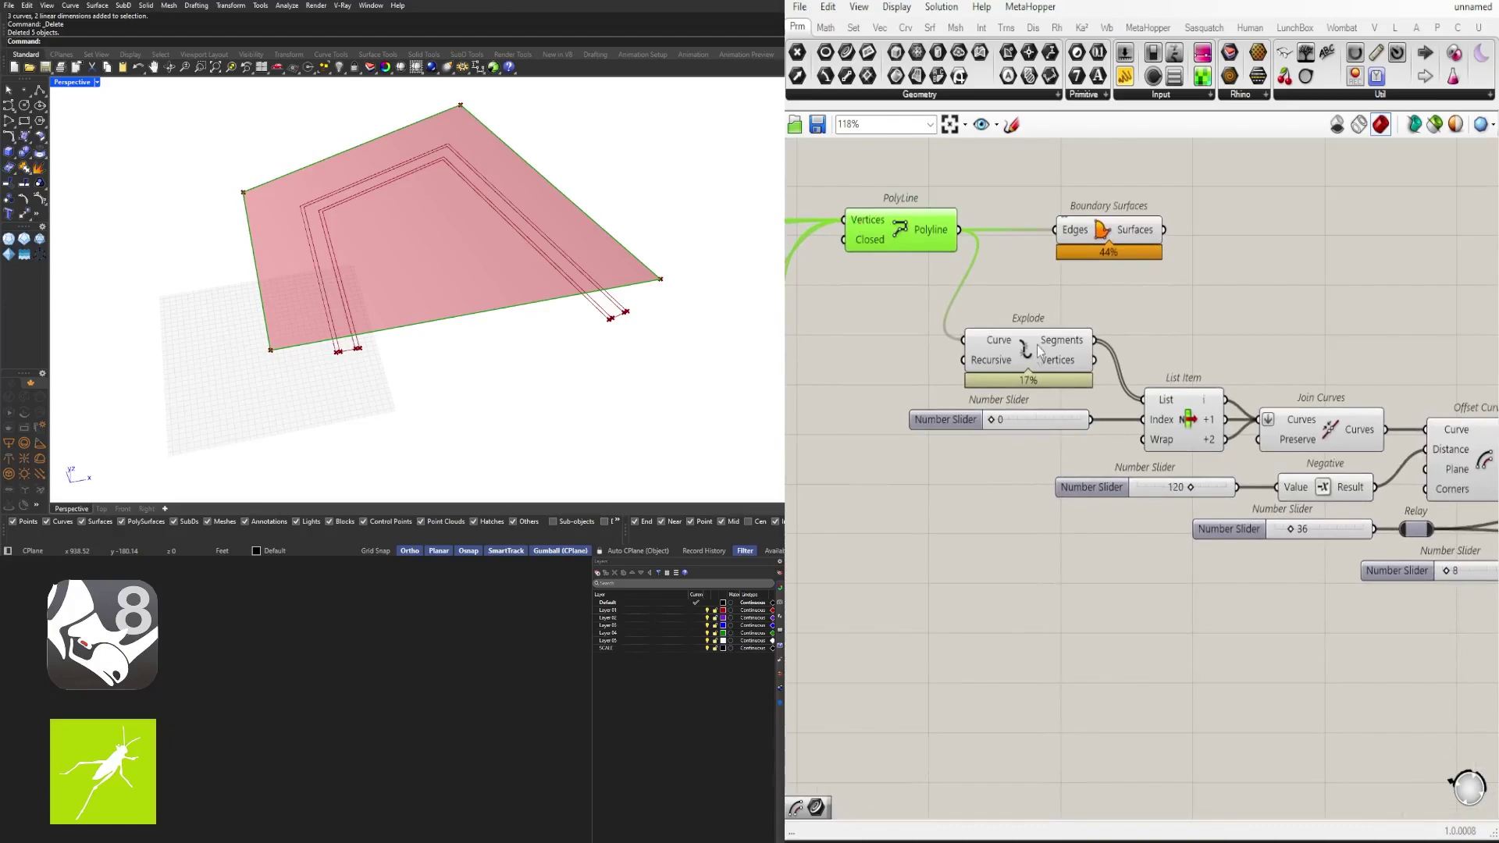
pyautogui.click(1038, 351)
pyautogui.click(1264, 295)
pyautogui.moveTo(1478, 332); pyautogui.dragTo(1068, 324, button='right')
pyautogui.scroll(7, 816, 527)
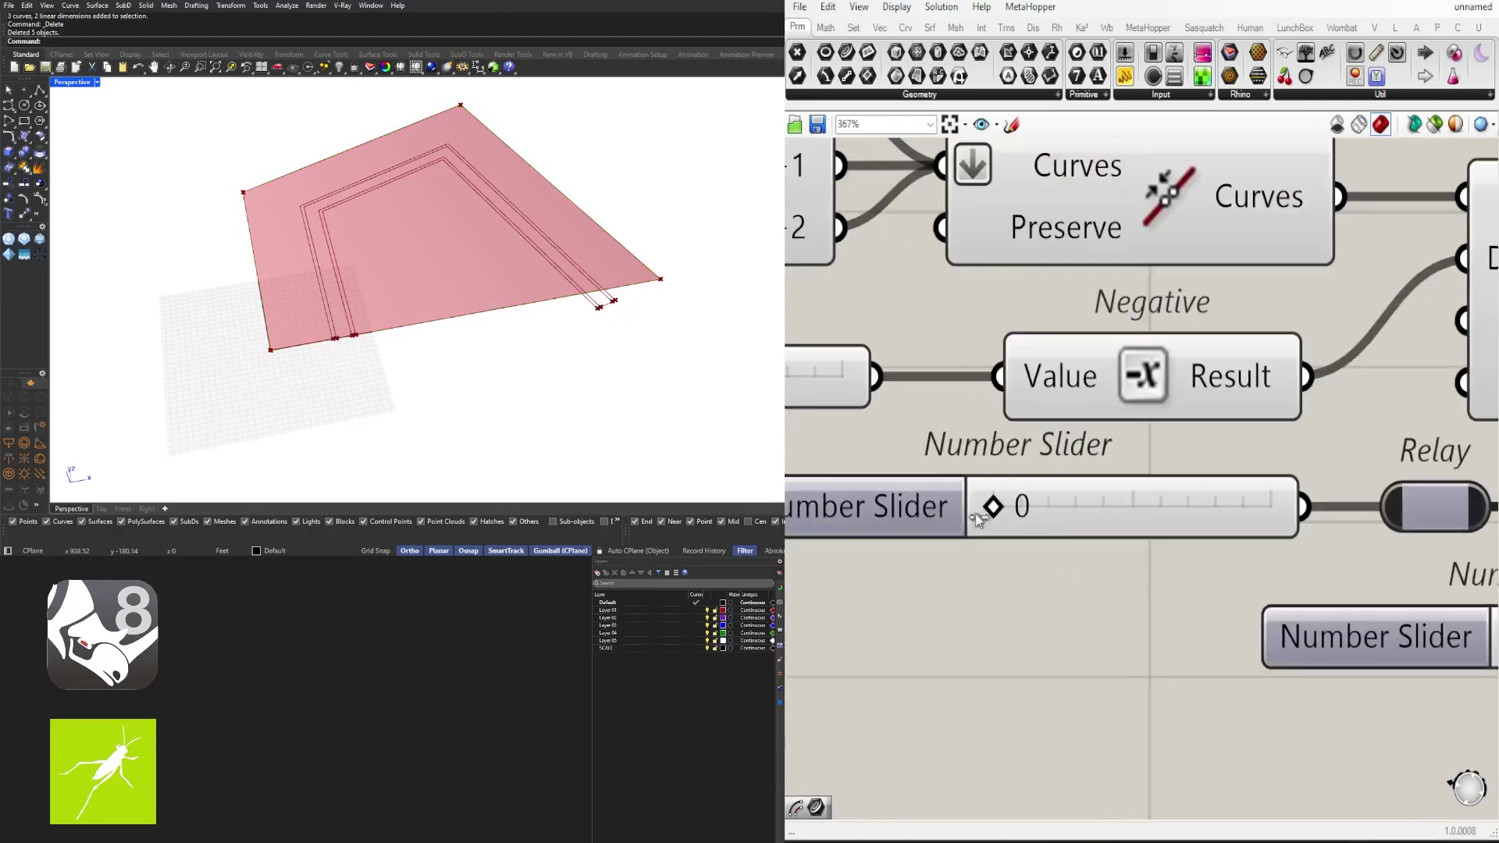
pyautogui.moveTo(976, 514); pyautogui.dragTo(1008, 515)
pyautogui.click(1062, 522)
pyautogui.click(976, 585)
# Step: Examine the extended road curves against the parcel boundary and the offset components that drive them
pyautogui.scroll(6, 388, 378)
pyautogui.scroll(-10, 453, 336)
pyautogui.scroll(4, 406, 234)
pyautogui.moveTo(405, 258); pyautogui.dragTo(445, 261, button='right')
pyautogui.scroll(-6, 946, 383)
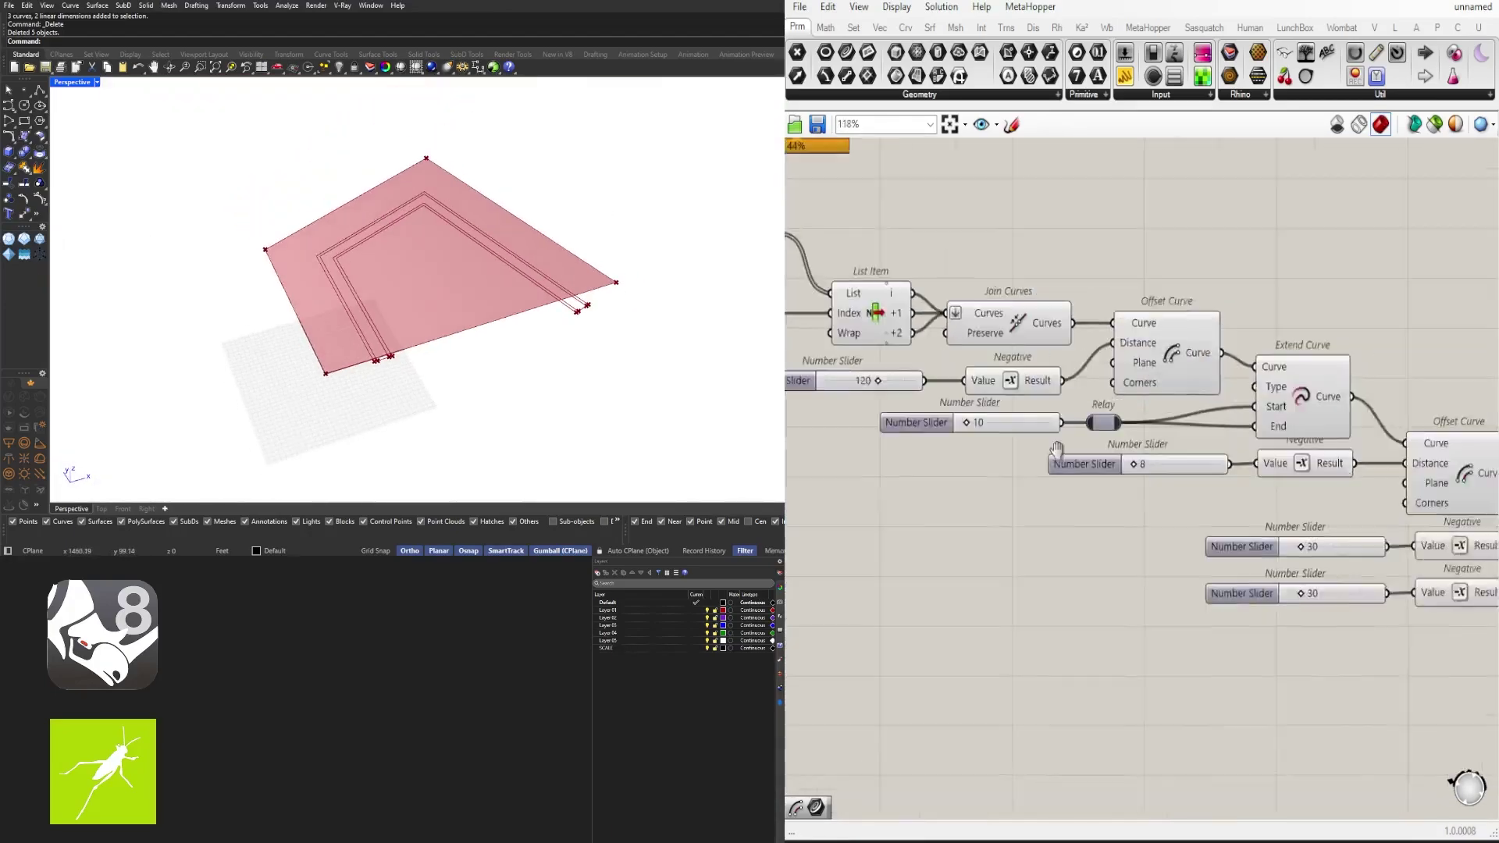
pyautogui.scroll(-3, 1056, 449)
pyautogui.scroll(3, 343, 334)
pyautogui.scroll(1, 1030, 436)
pyautogui.moveTo(843, 457); pyautogui.dragTo(1178, 487, button='right')
pyautogui.click(1042, 406)
pyautogui.click(978, 390)
pyautogui.scroll(11, 380, 369)
pyautogui.scroll(-13, 408, 351)
pyautogui.moveTo(797, 334); pyautogui.dragTo(955, 342, button='right')
pyautogui.click(937, 310)
pyautogui.moveTo(1340, 410); pyautogui.dragTo(1277, 395, button='right')
pyautogui.click(1277, 395)
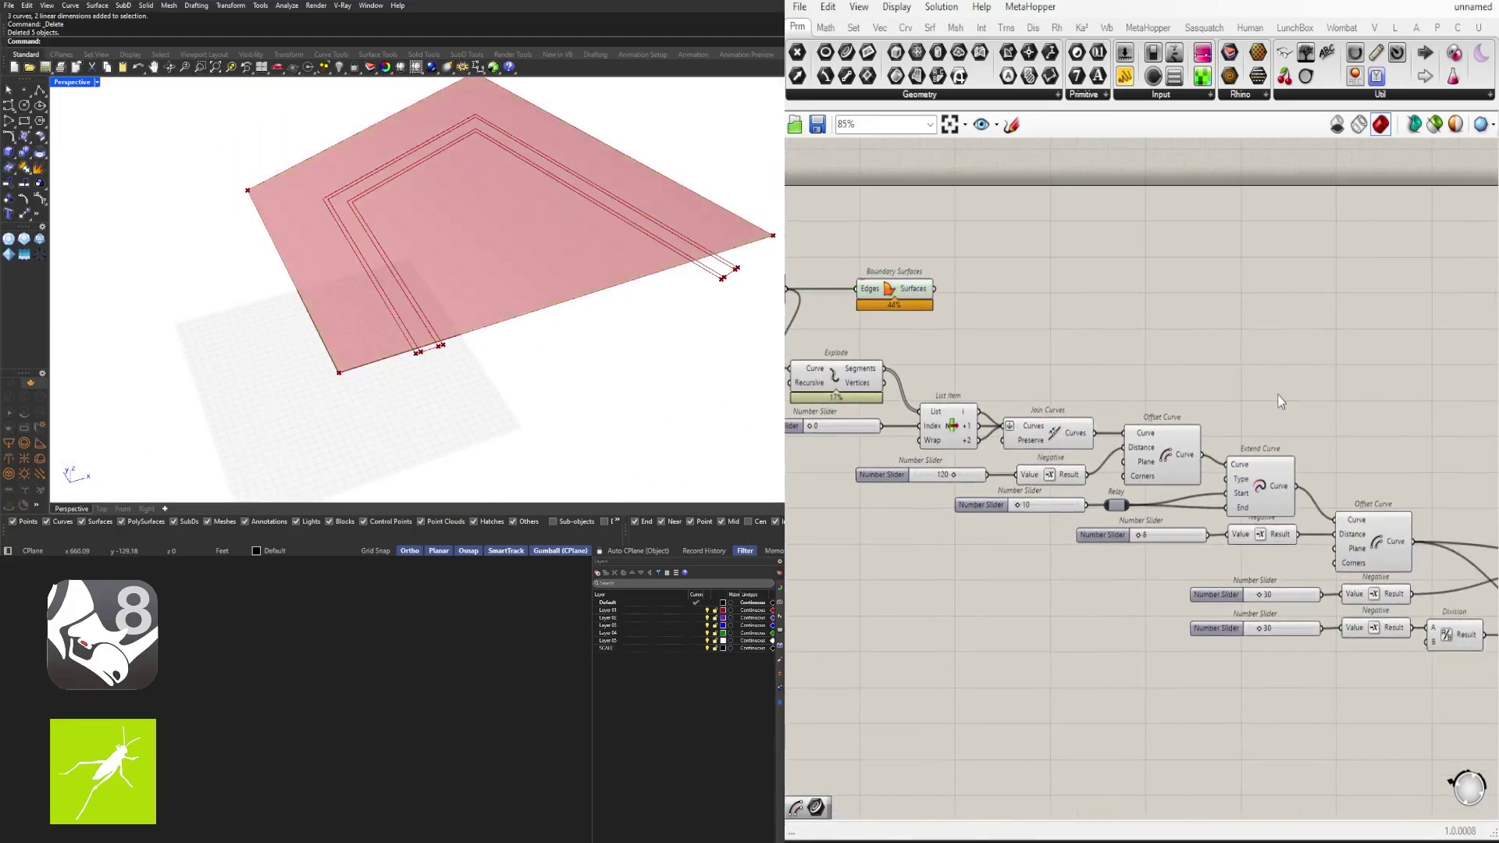
# Step: Add a Brep | Curve intersection fed by the parcel's boundary surface and the extended road curve
pyautogui.click(989, 33)
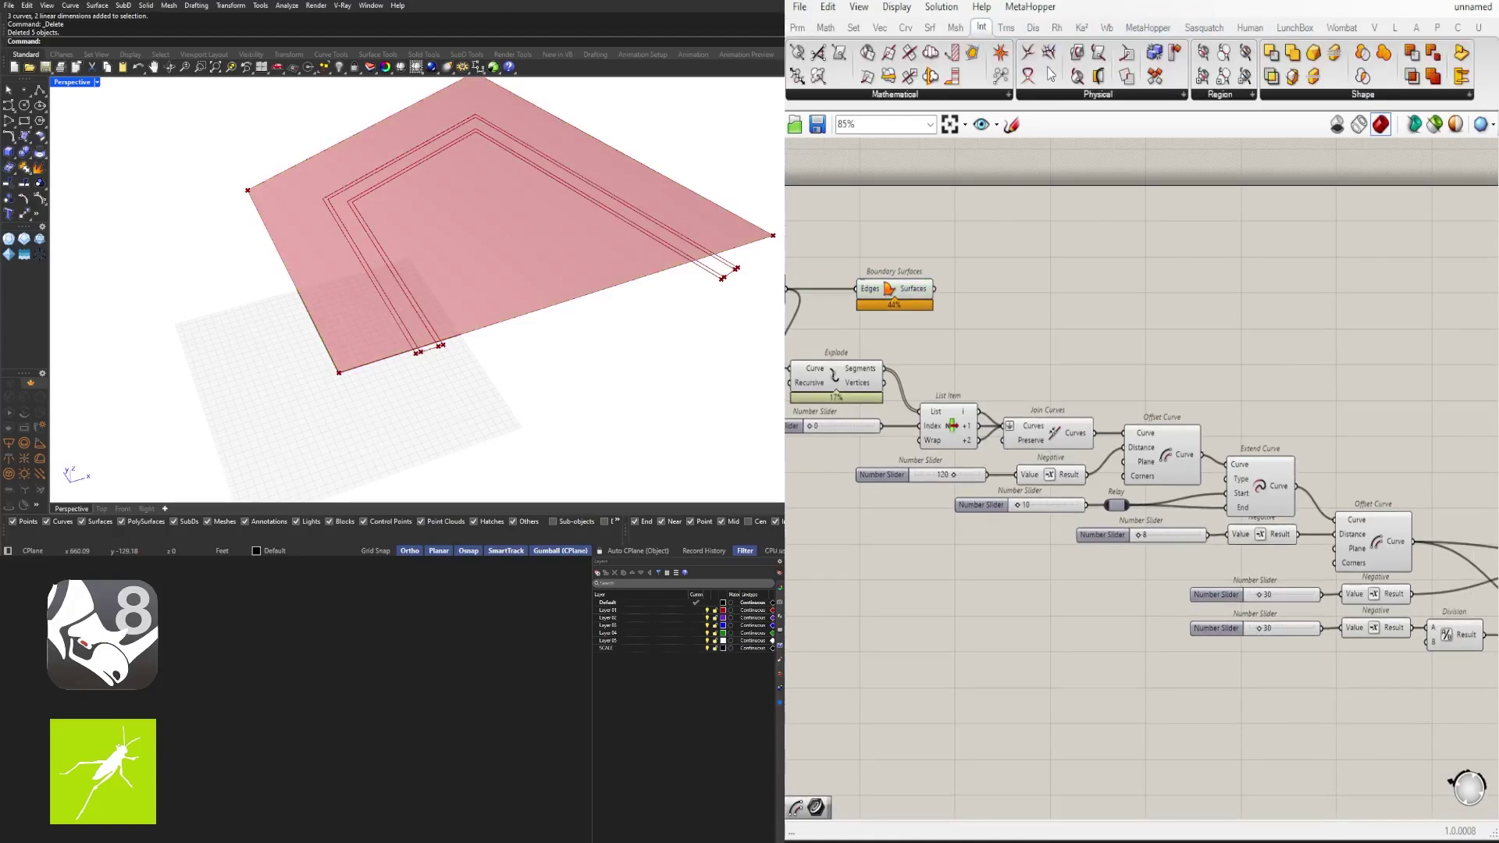
pyautogui.click(1051, 93)
pyautogui.moveTo(1038, 197); pyautogui.dragTo(1337, 393)
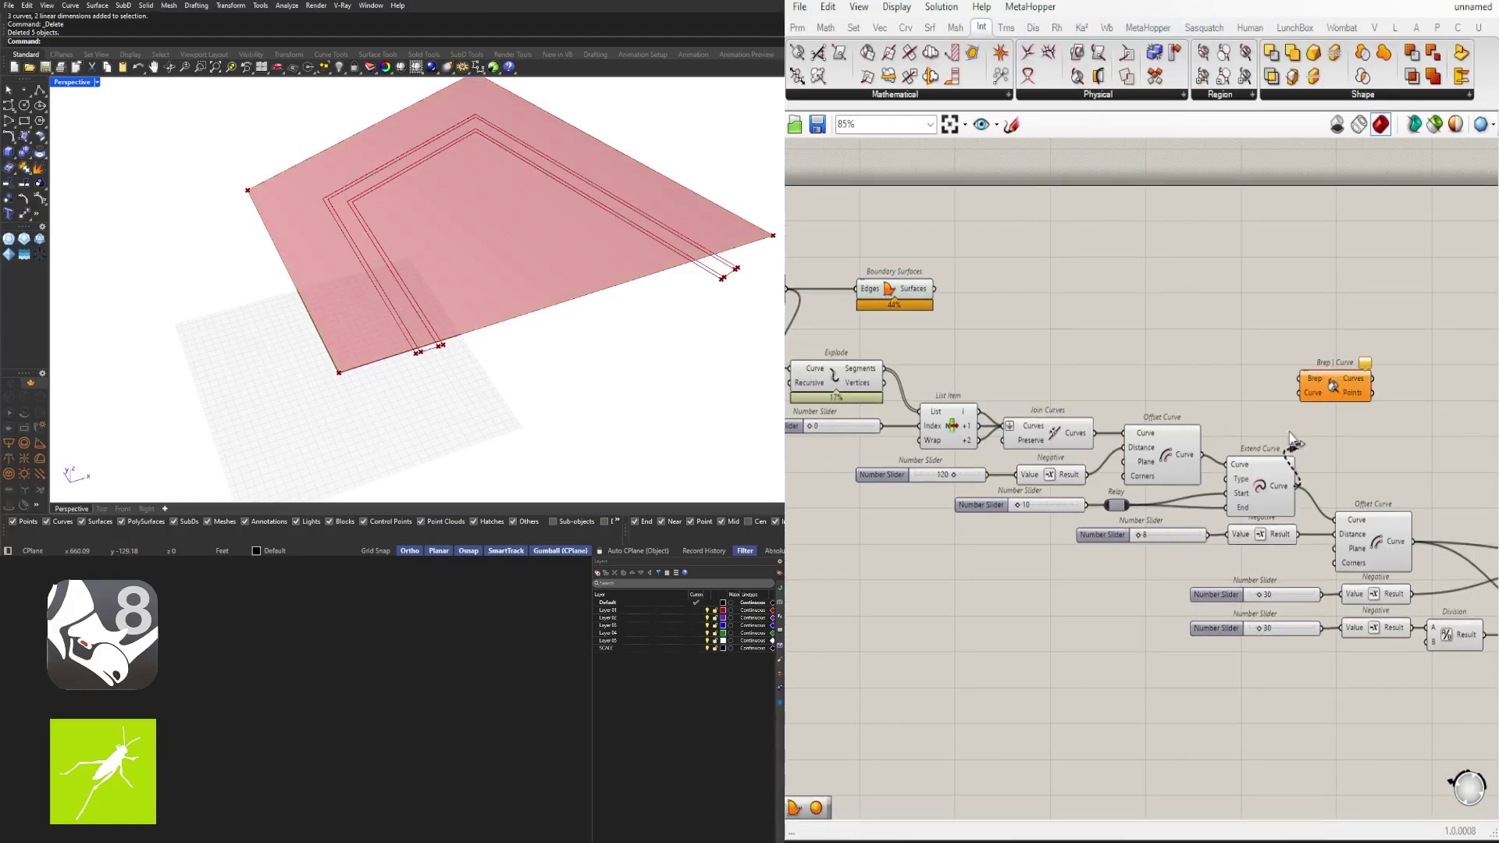
pyautogui.moveTo(892, 290); pyautogui.dragTo(933, 311)
# Step: Reposition the boundary surface together with the downstream road components to tidy the layout beside the parcel polyline
pyautogui.scroll(-5, 1155, 295)
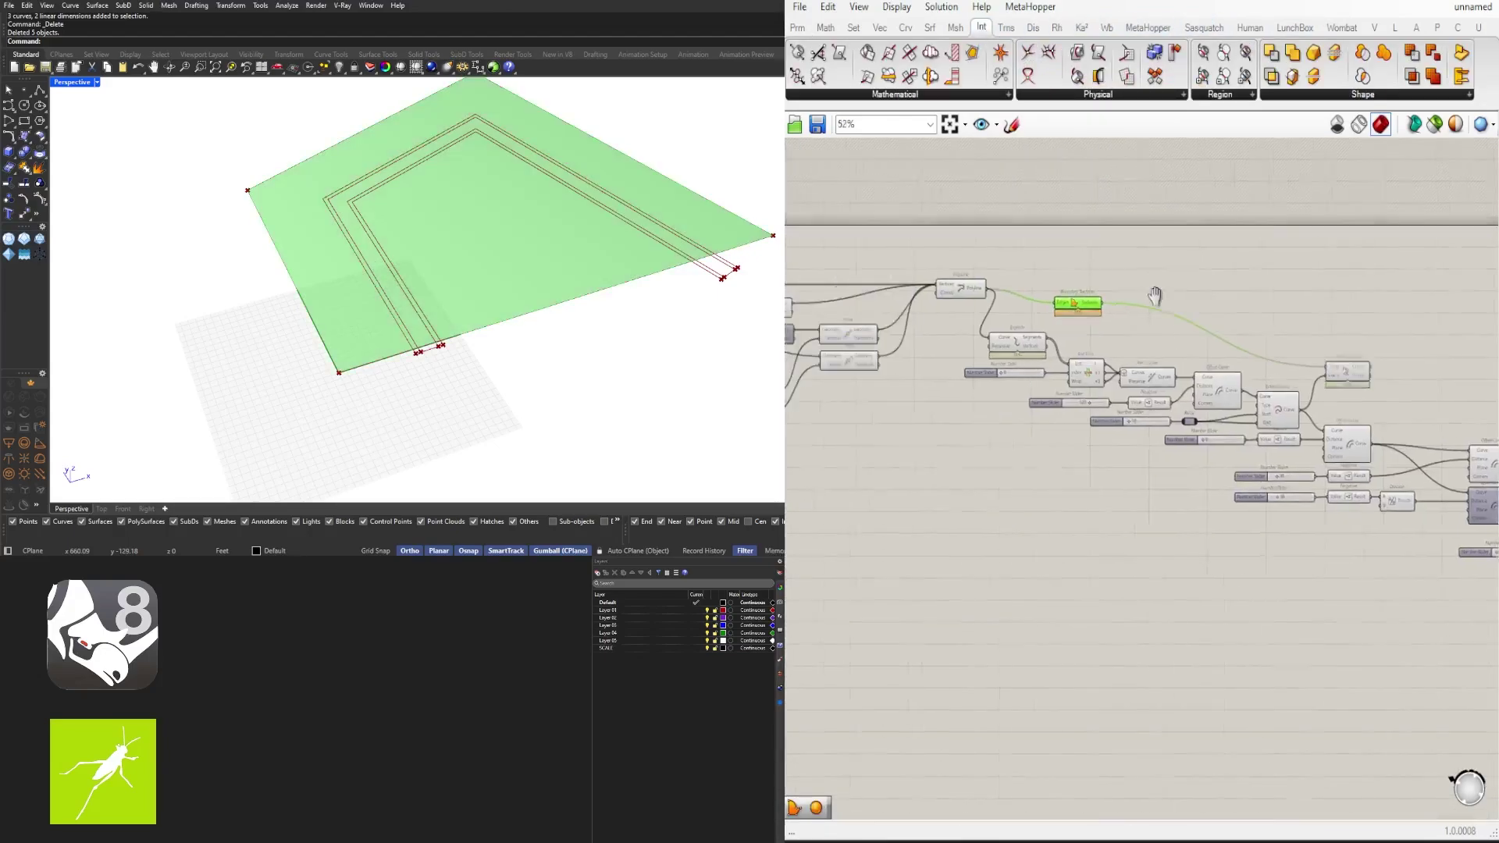
pyautogui.moveTo(1426, 459); pyautogui.dragTo(977, 258)
pyautogui.scroll(3, 975, 282)
pyautogui.scroll(2, 978, 283)
pyautogui.keyDown('shift'); pyautogui.moveTo(1054, 227); pyautogui.dragTo(1053, 208); pyautogui.keyUp('shift')
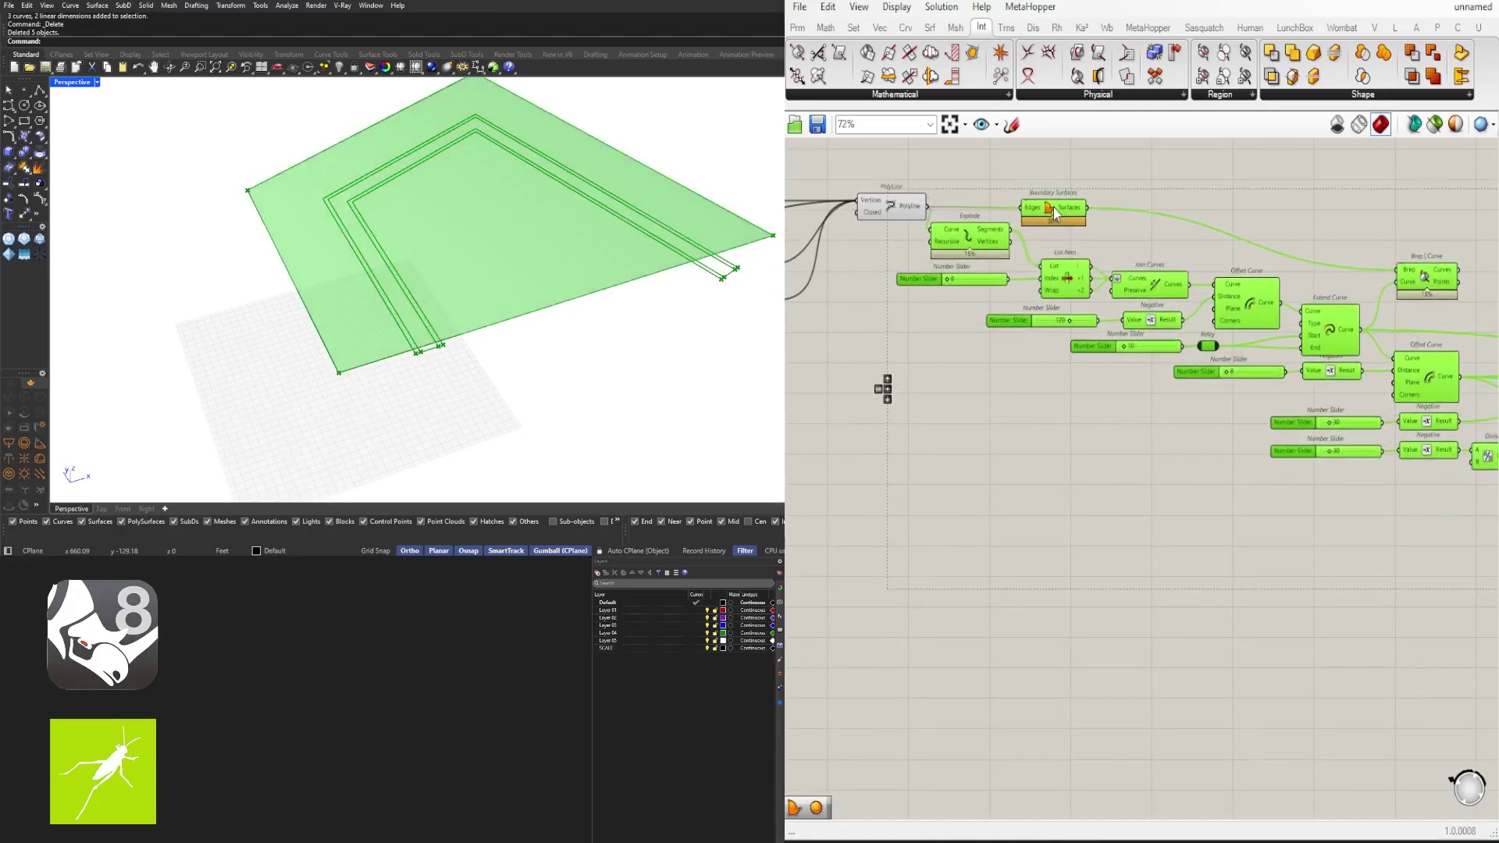
pyautogui.click(1106, 349)
pyautogui.scroll(-7, 1107, 346)
pyautogui.moveTo(1441, 459); pyautogui.dragTo(950, 248)
pyautogui.click(1069, 312)
pyautogui.scroll(8, 1071, 312)
pyautogui.click(1090, 290)
pyautogui.scroll(-4, 1089, 290)
pyautogui.scroll(3, 952, 311)
pyautogui.click(970, 348)
pyautogui.click(949, 345)
pyautogui.scroll(-4, 947, 343)
pyautogui.scroll(3, 1183, 339)
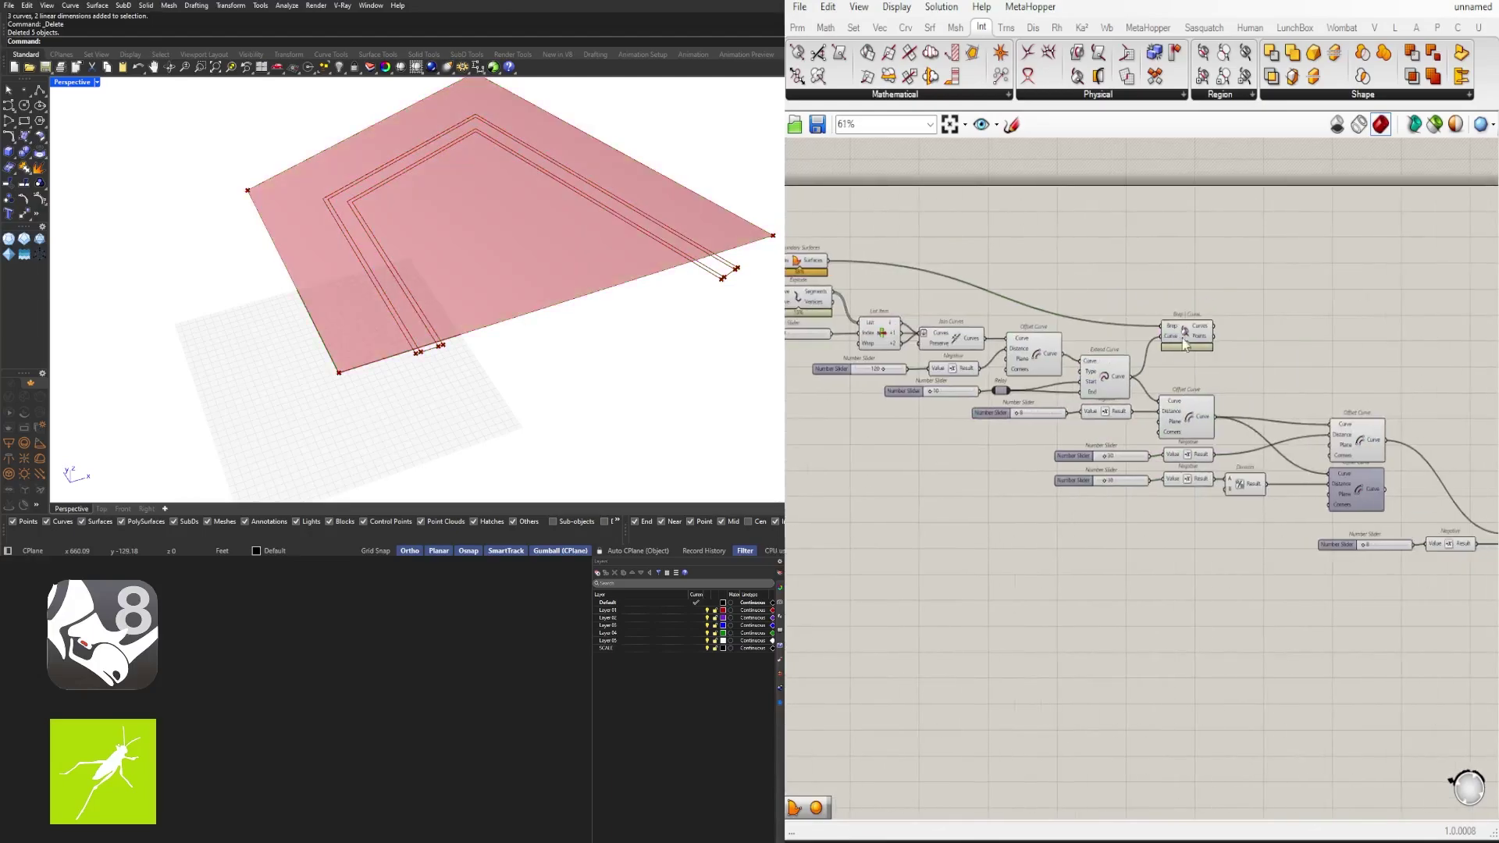
# Step: Add a Divide Length component fed by the Brep | Curve intersection curves
pyautogui.scroll(4, 1136, 333)
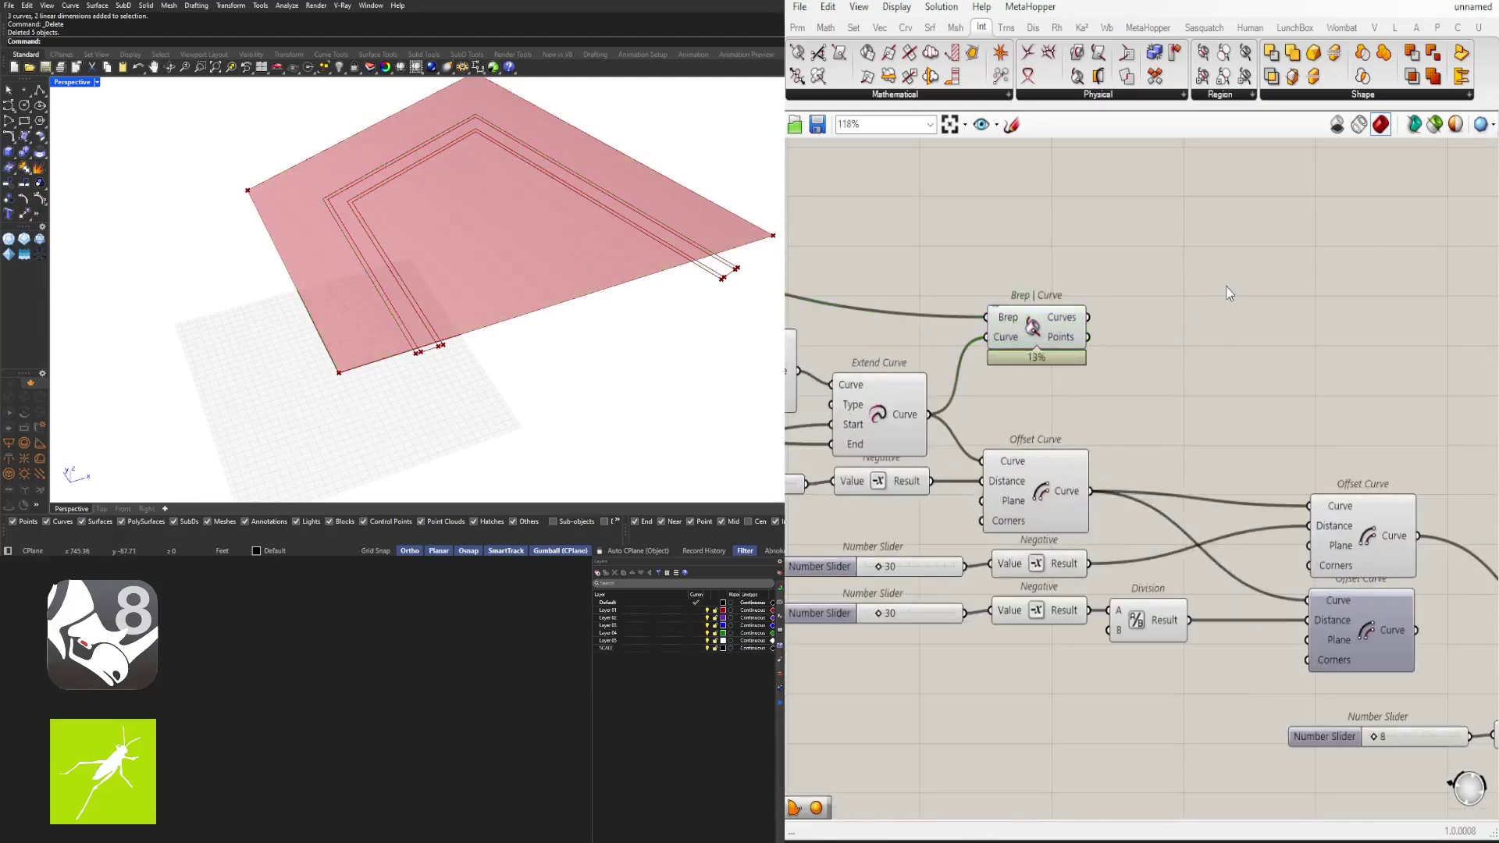
pyautogui.write('div')
pyautogui.click(1239, 243)
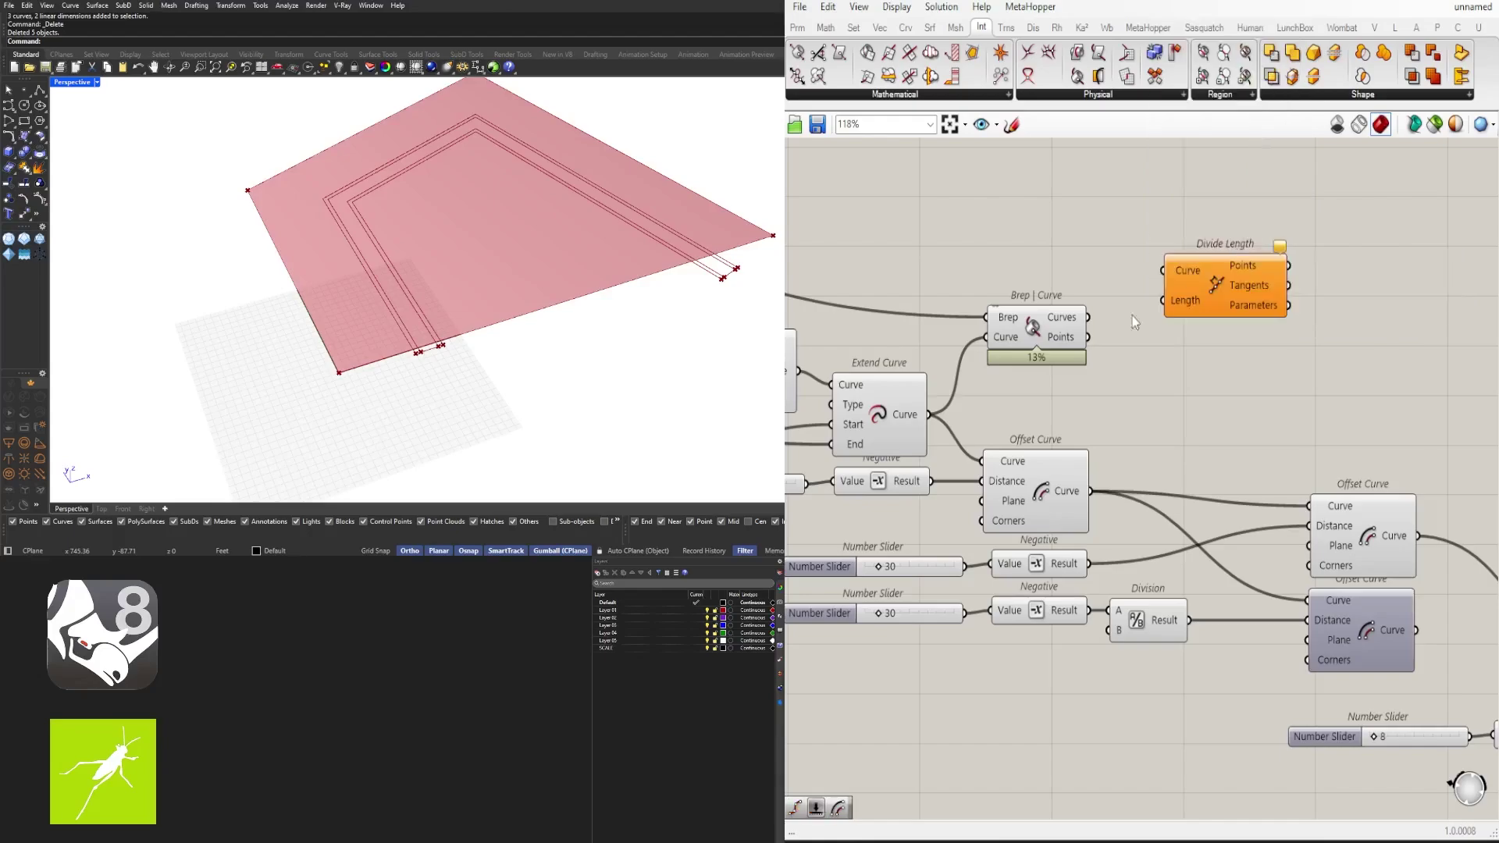
pyautogui.moveTo(1081, 319); pyautogui.dragTo(1083, 316)
pyautogui.moveTo(1089, 316); pyautogui.dragTo(1163, 270)
pyautogui.moveTo(1218, 282); pyautogui.dragTo(1268, 251)
# Step: Add a number slider of 60 and use it as the Divide Length spacing
pyautogui.doubleClick(1033, 228)
pyautogui.write('60')
pyautogui.scroll(5, 1055, 247)
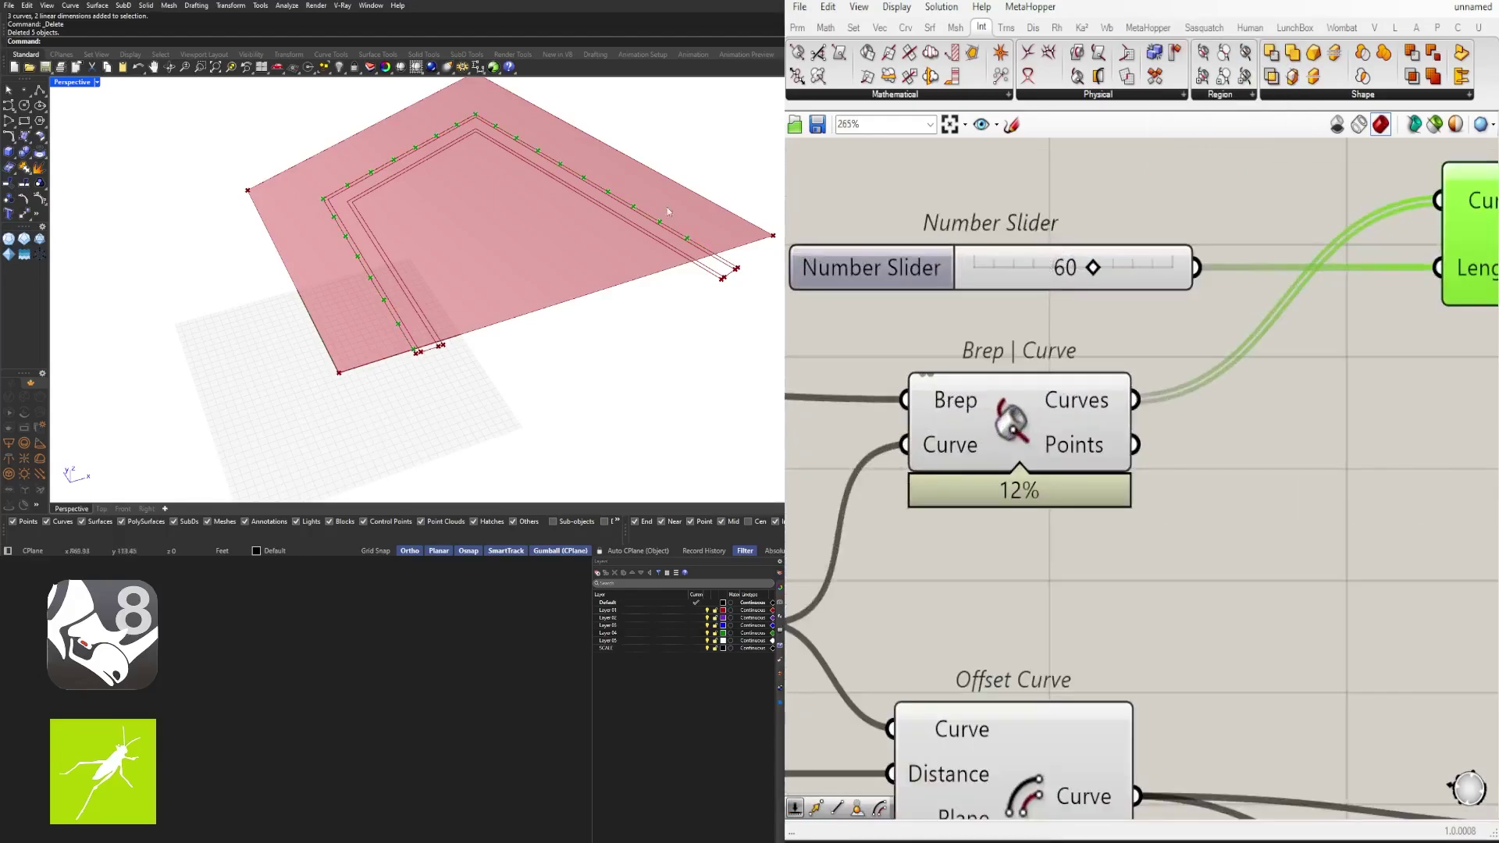
pyautogui.moveTo(666, 207); pyautogui.dragTo(370, 300, button='right')
pyautogui.scroll(-4, 533, 310)
pyautogui.moveTo(534, 311); pyautogui.dragTo(546, 316, button='right')
pyautogui.scroll(-4, 1164, 420)
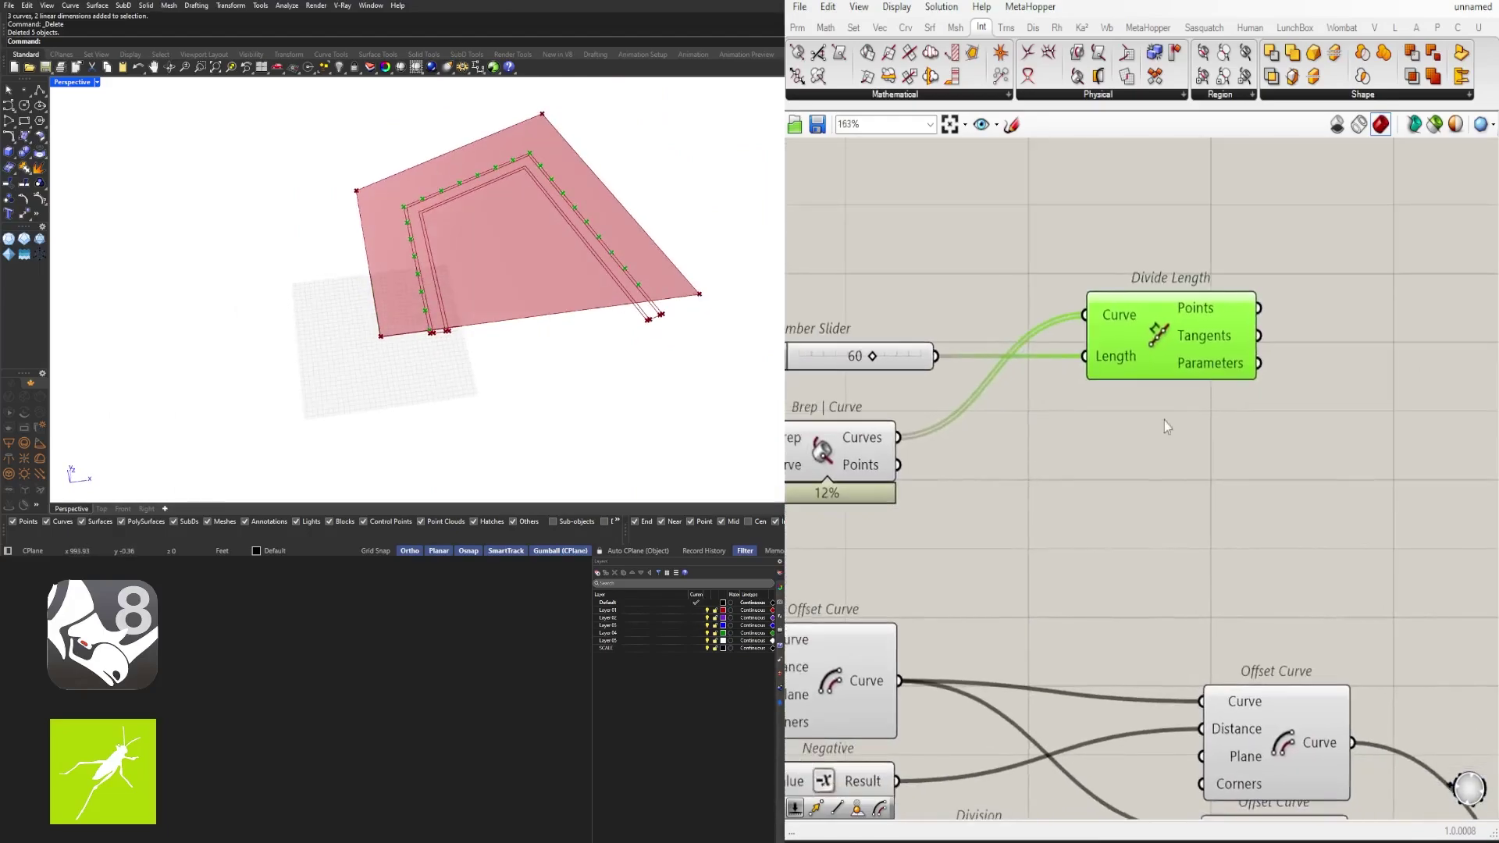
# Step: Move the Divide Length group up and add a Divide Curve component fed by the intersection curves
pyautogui.moveTo(1408, 305); pyautogui.dragTo(1015, 261)
pyautogui.moveTo(1241, 279); pyautogui.dragTo(1272, 219)
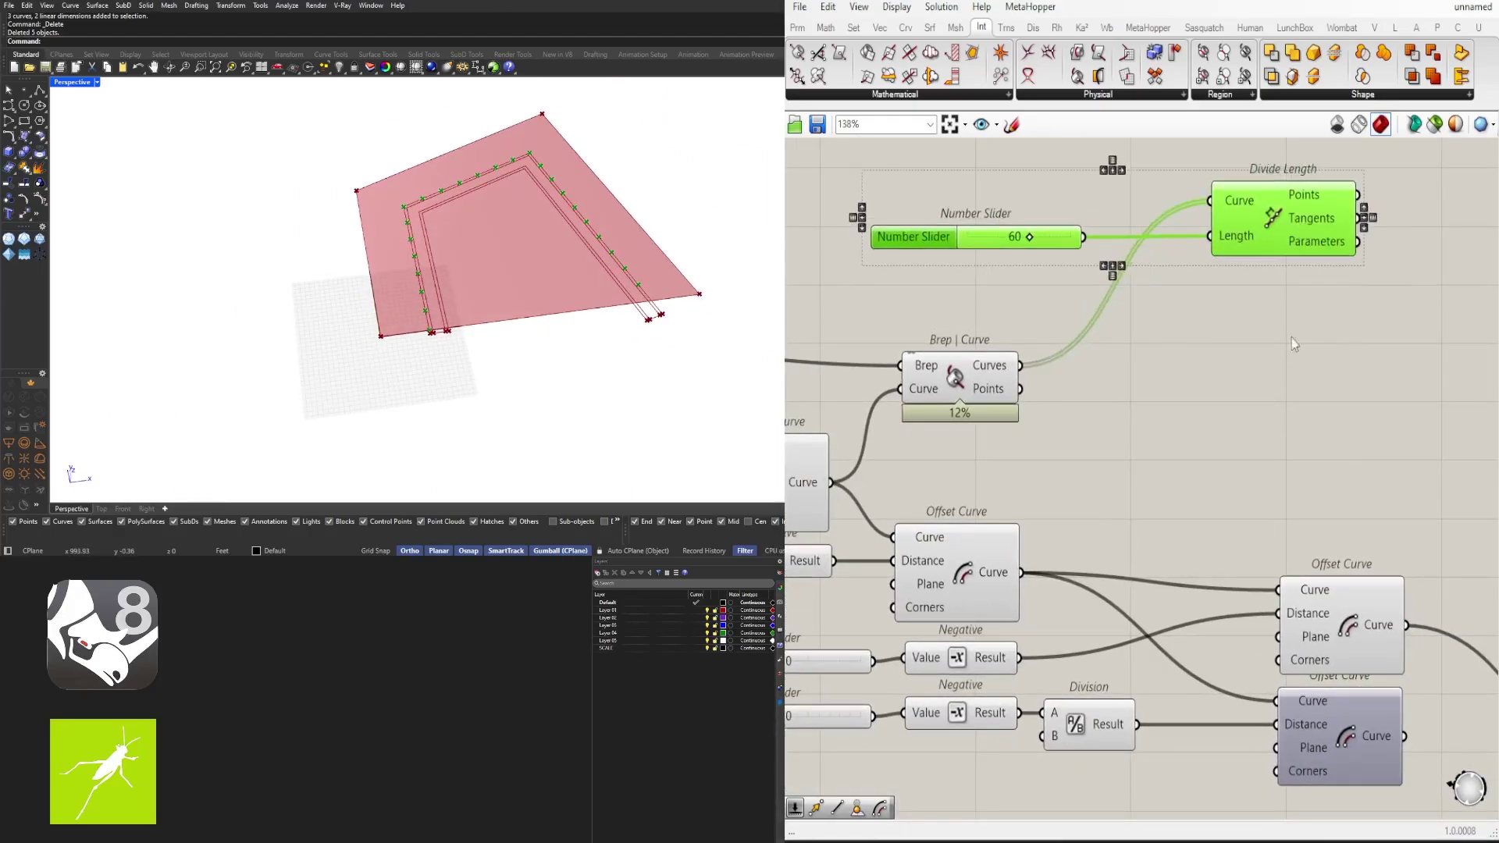
pyautogui.doubleClick(1269, 383)
pyautogui.write('div')
pyautogui.click(1246, 314)
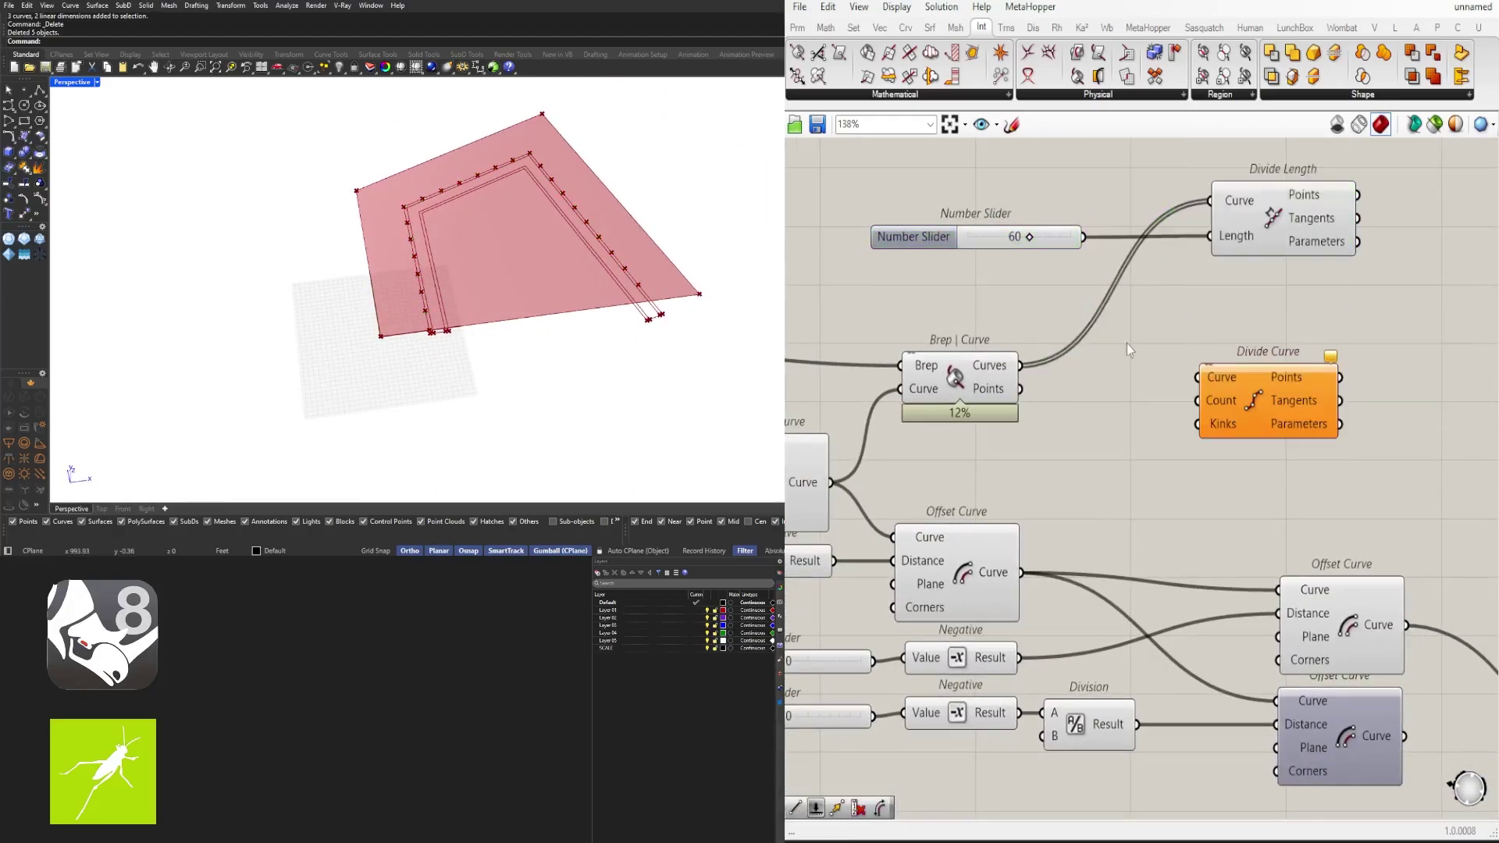
pyautogui.moveTo(1263, 383); pyautogui.dragTo(1422, 376)
# Step: Add a curve Length component fed by the intersection curves, and shift Divide Curve aside to make room
pyautogui.doubleClick(1198, 316)
pyautogui.write('length')
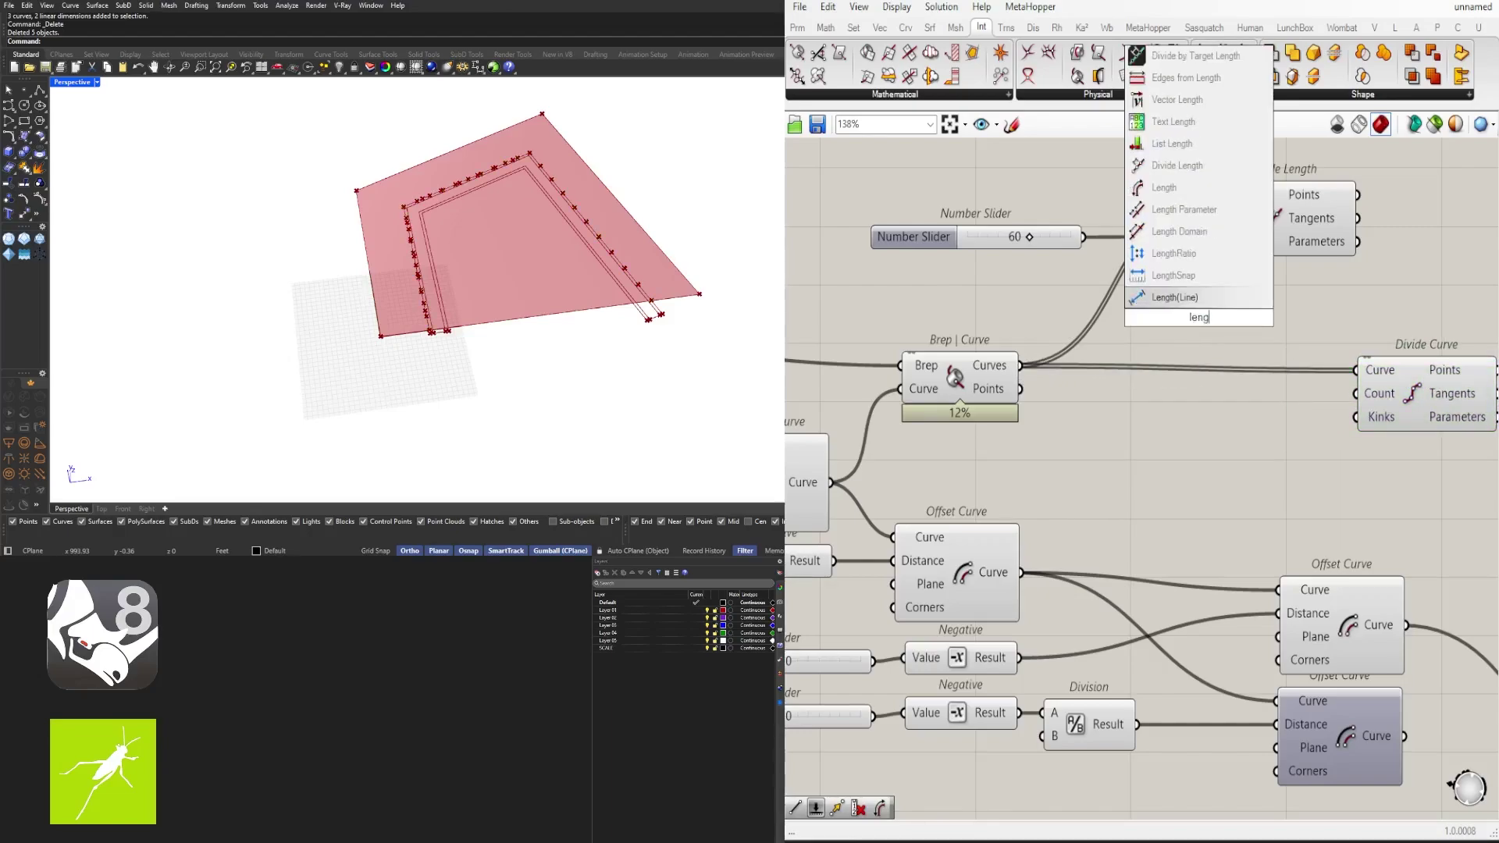
pyautogui.click(1145, 220)
pyautogui.moveTo(1146, 315); pyautogui.dragTo(1143, 317)
pyautogui.moveTo(1194, 317); pyautogui.dragTo(1181, 318)
pyautogui.moveTo(1273, 358); pyautogui.dragTo(1109, 410, button='right')
pyautogui.moveTo(1249, 447); pyautogui.dragTo(1427, 446)
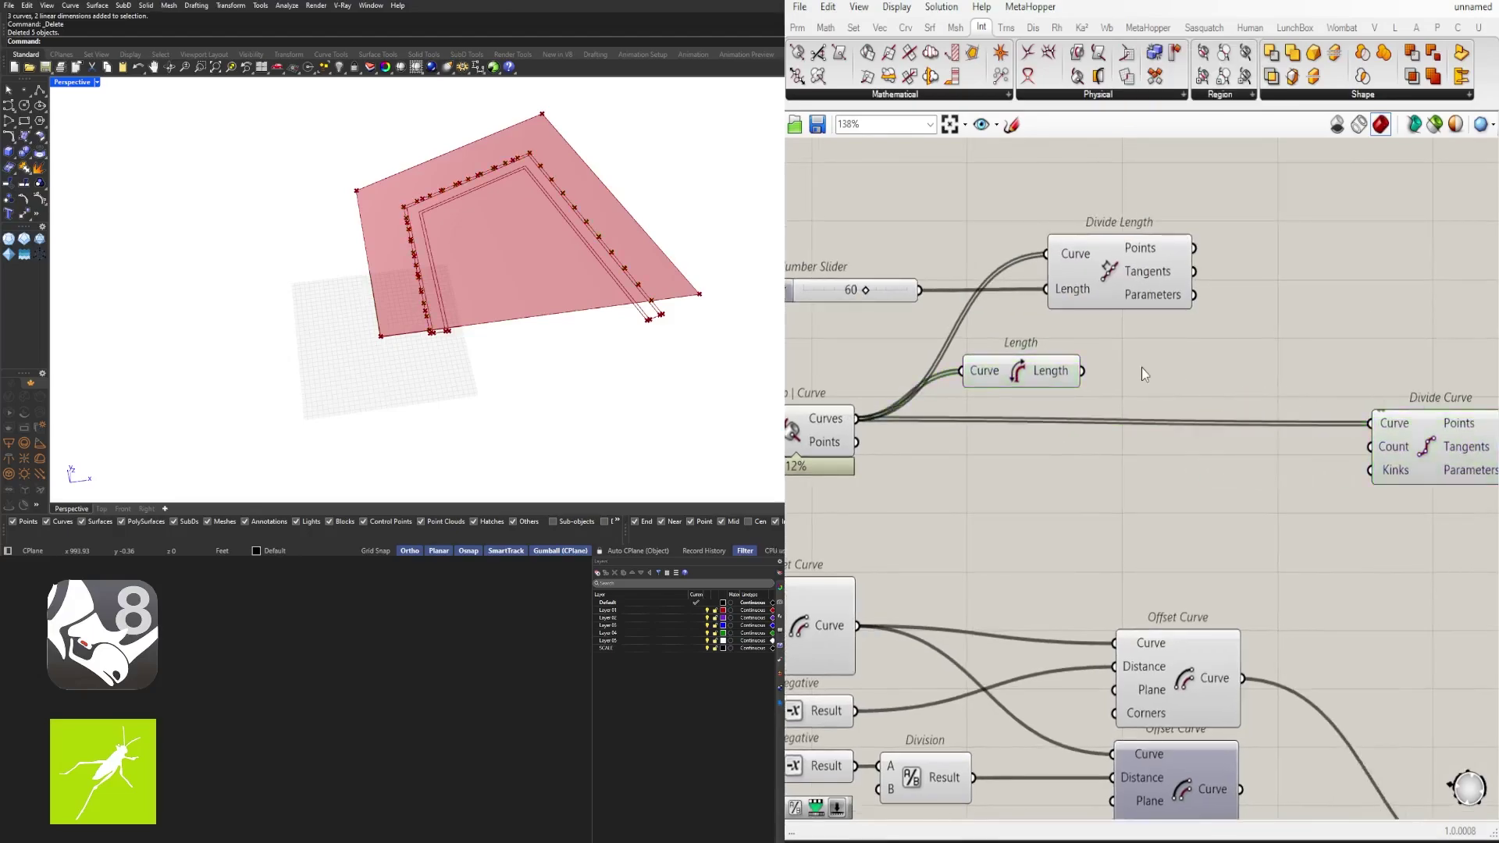
# Step: Add a Division component with the curve length as its A input
pyautogui.doubleClick(1144, 371)
pyautogui.write('/')
pyautogui.press('Return')
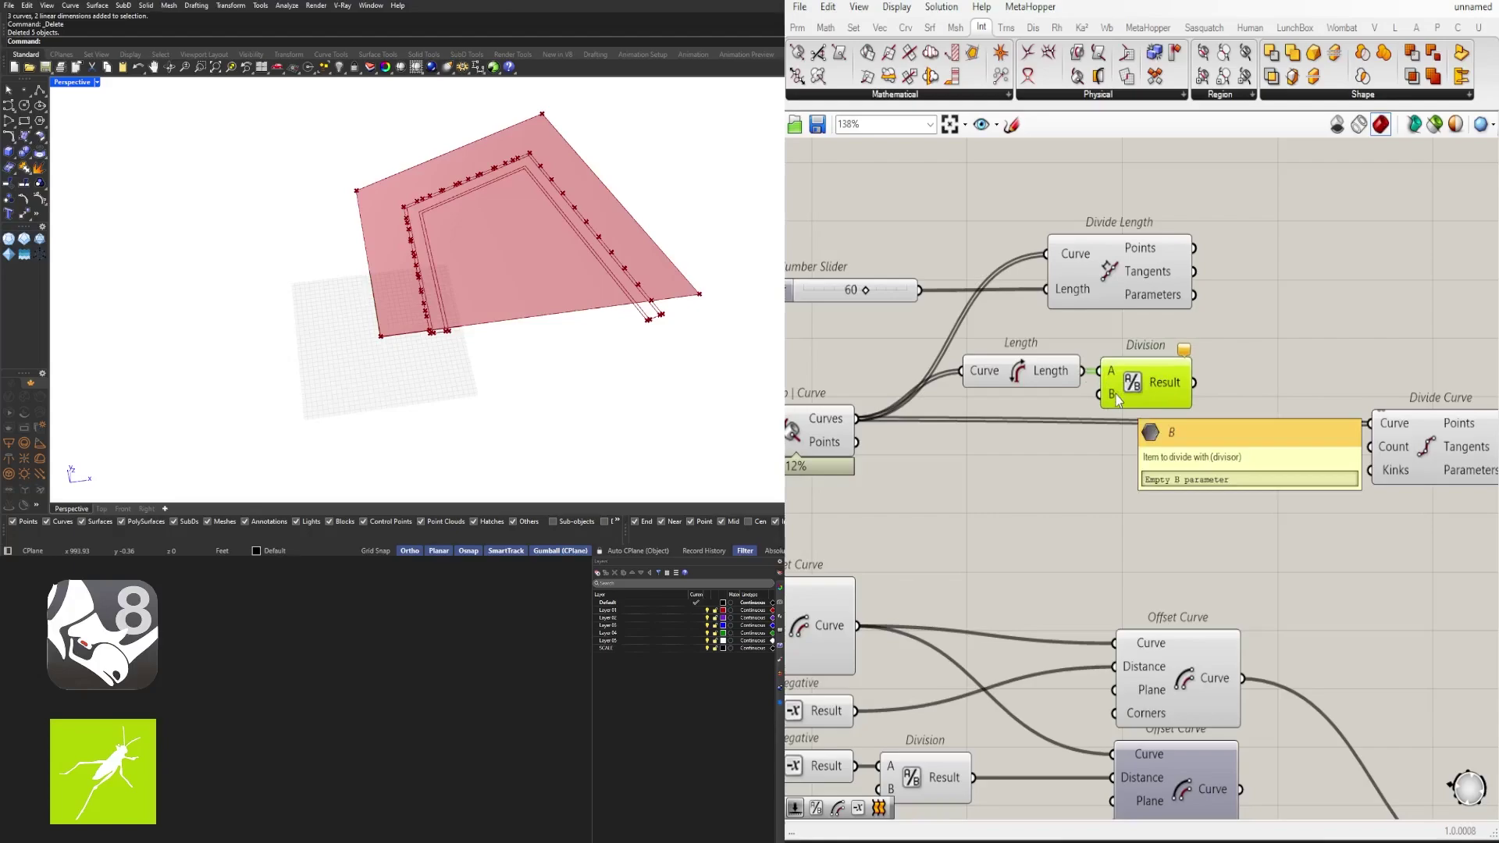
pyautogui.rightClick(1114, 395)
pyautogui.click(913, 335)
# Step: Wire the 60 slider into the Division's B input and place the slider and Length component below Divide Length
pyautogui.moveTo(882, 336); pyautogui.dragTo(1095, 340, button='right')
pyautogui.moveTo(974, 302); pyautogui.dragTo(905, 359)
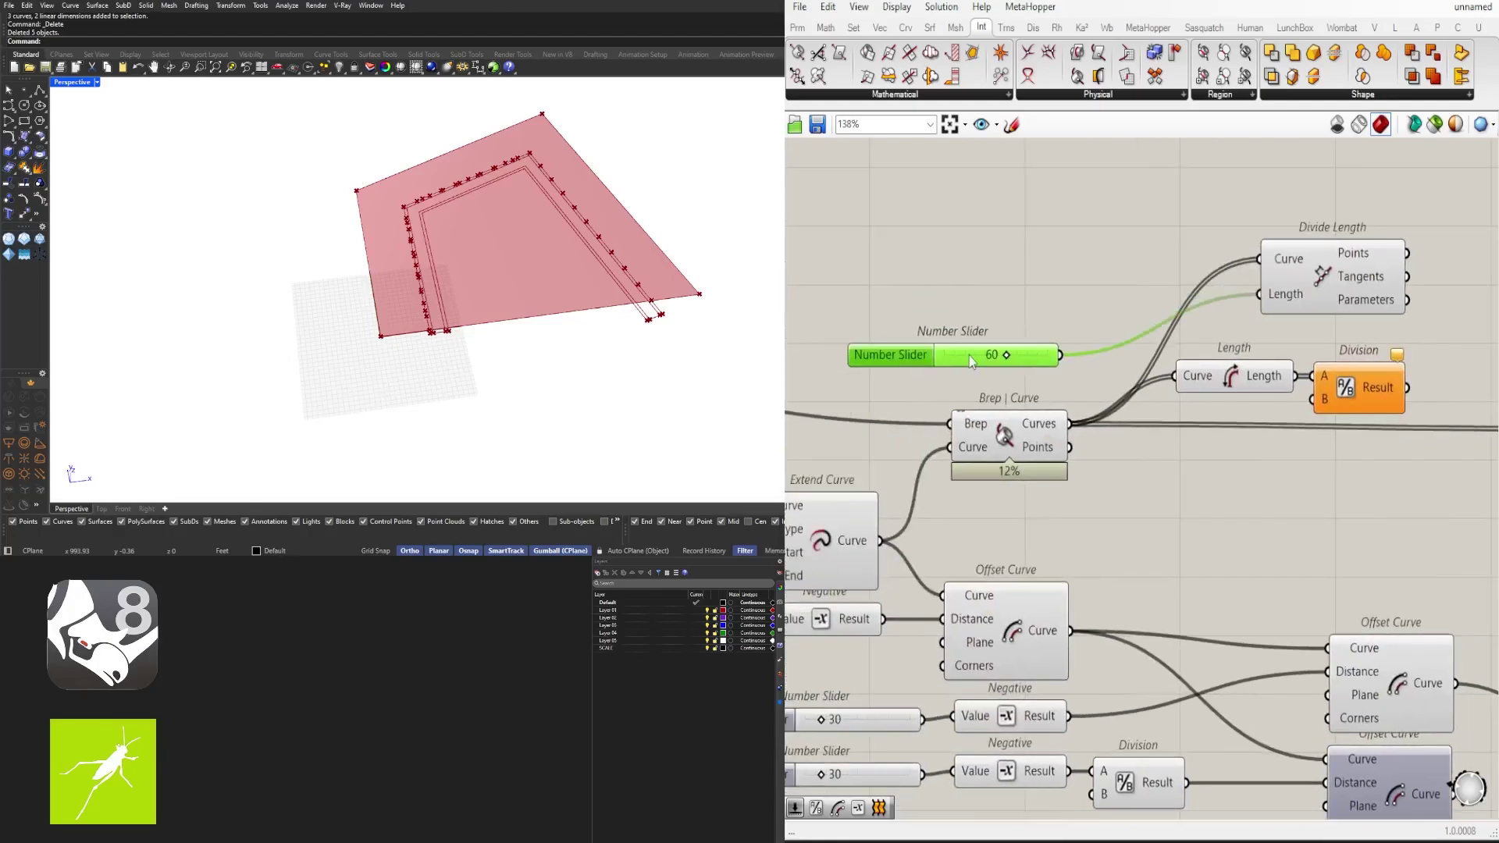
pyautogui.moveTo(1425, 420); pyautogui.dragTo(1249, 377)
pyautogui.moveTo(1247, 378); pyautogui.dragTo(1293, 349)
pyautogui.click(1280, 402)
pyautogui.moveTo(1056, 361); pyautogui.dragTo(1062, 378)
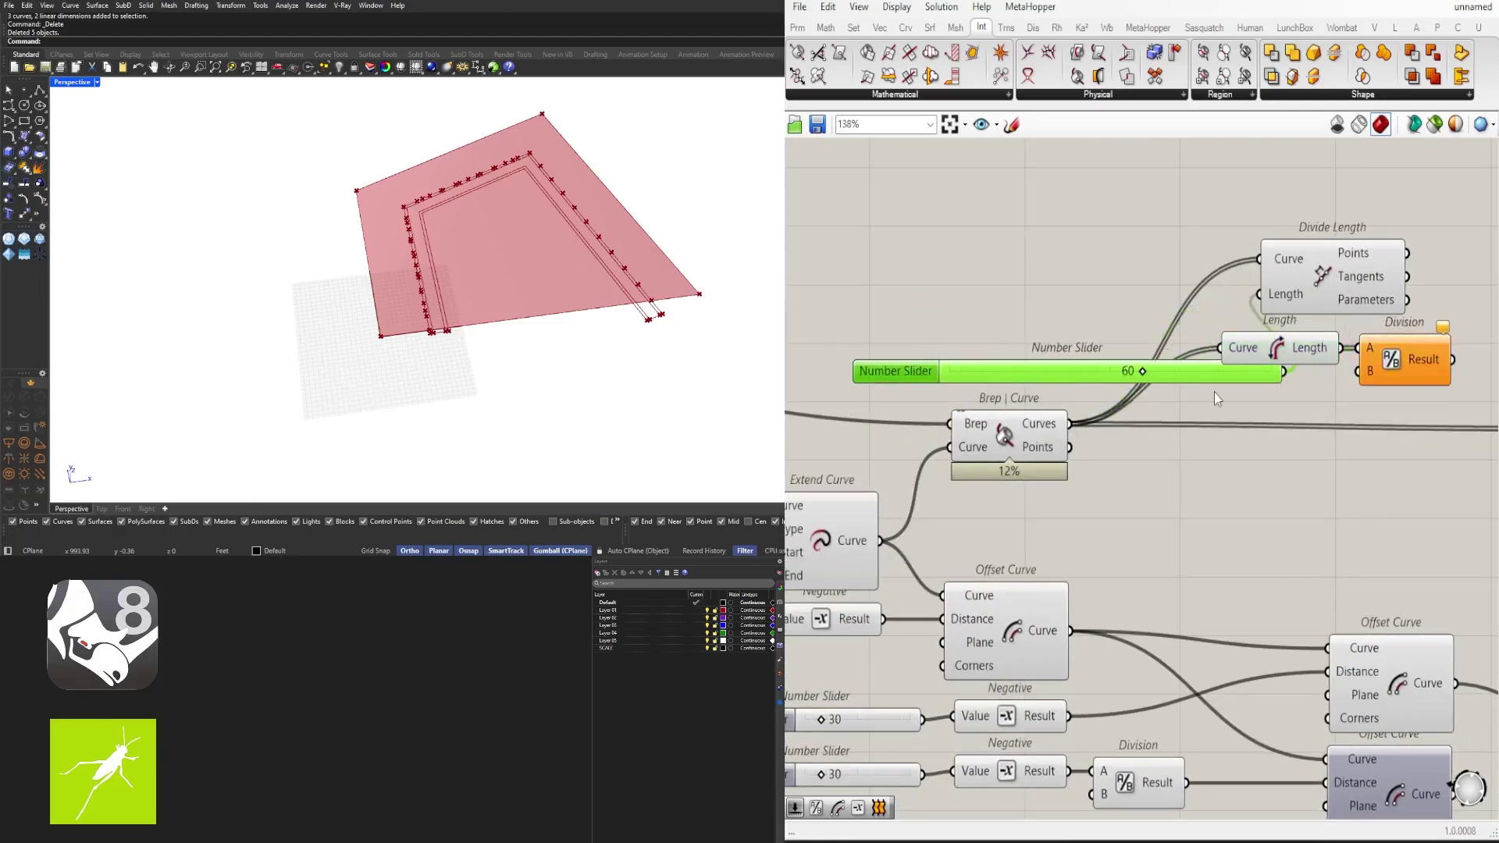
pyautogui.click(1372, 368)
pyautogui.moveTo(1337, 352); pyautogui.dragTo(1186, 394, button='right')
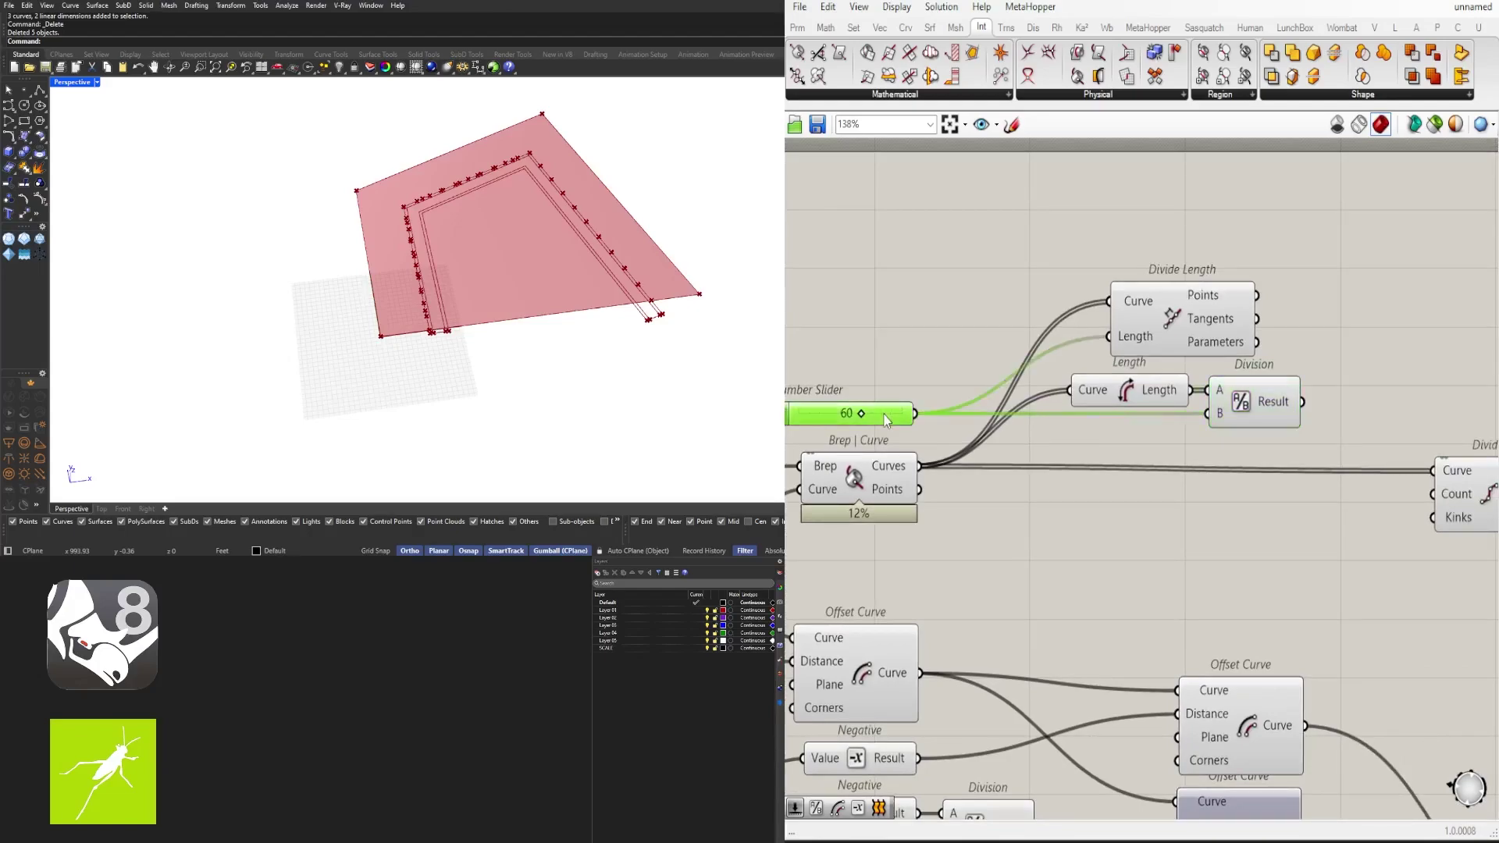
pyautogui.moveTo(1274, 406); pyautogui.dragTo(1378, 375, button='right')
pyautogui.click(1228, 371)
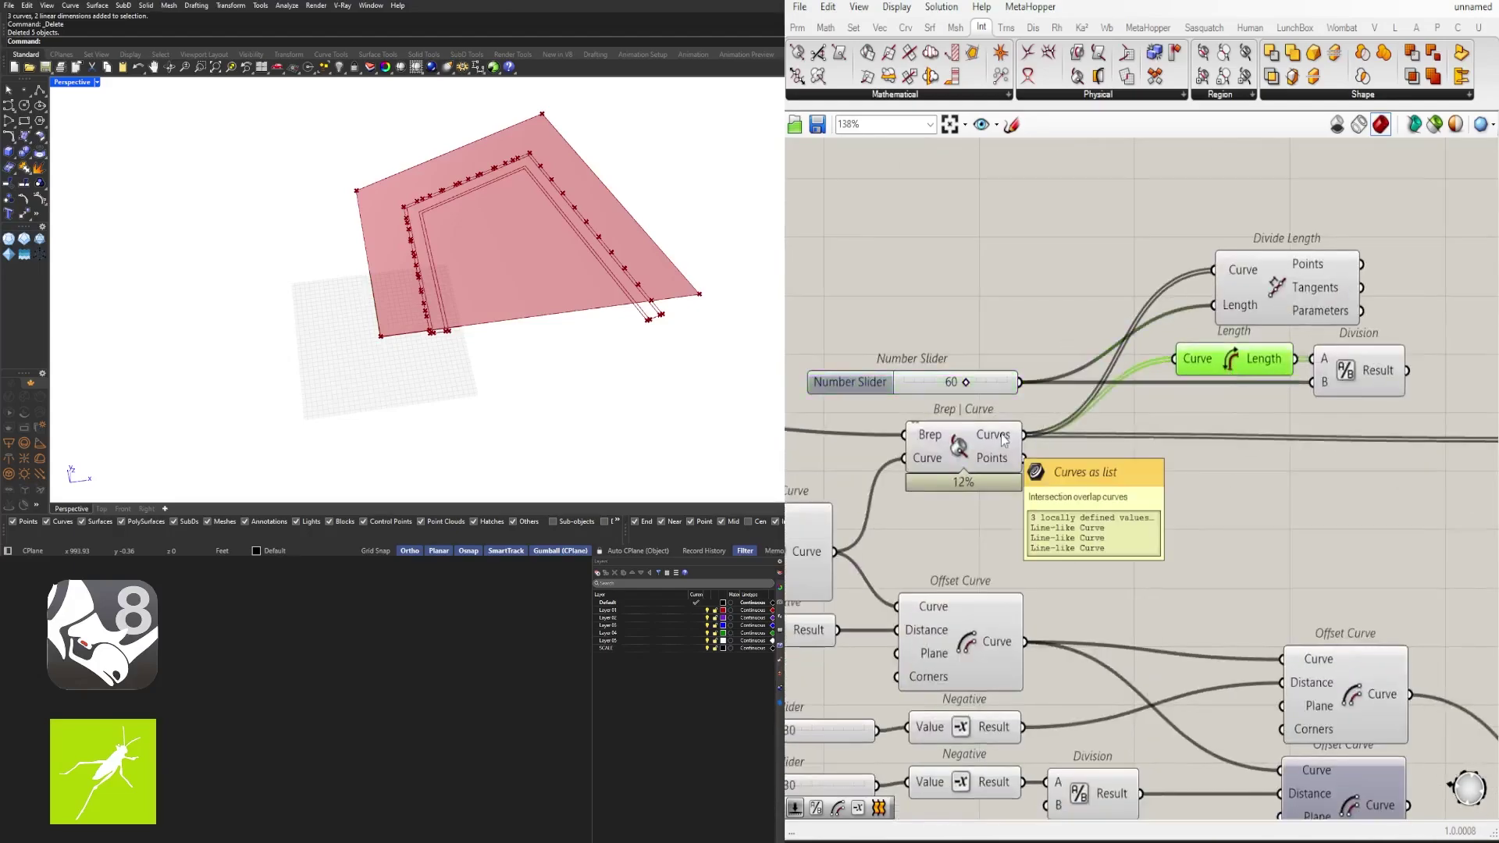
# Step: Insert a flattened Join Curves component between the Brep | Curve intersection curves and the Length component
pyautogui.click(1190, 471)
pyautogui.doubleClick(1127, 473)
pyautogui.write('join')
pyautogui.click(1102, 430)
pyautogui.moveTo(1023, 435)
pyautogui.mouseDown()
pyautogui.moveTo(1074, 458)
pyautogui.moveTo(1146, 425)
pyautogui.mouseUp()
pyautogui.rightClick(1096, 463)
pyautogui.click(1156, 575)
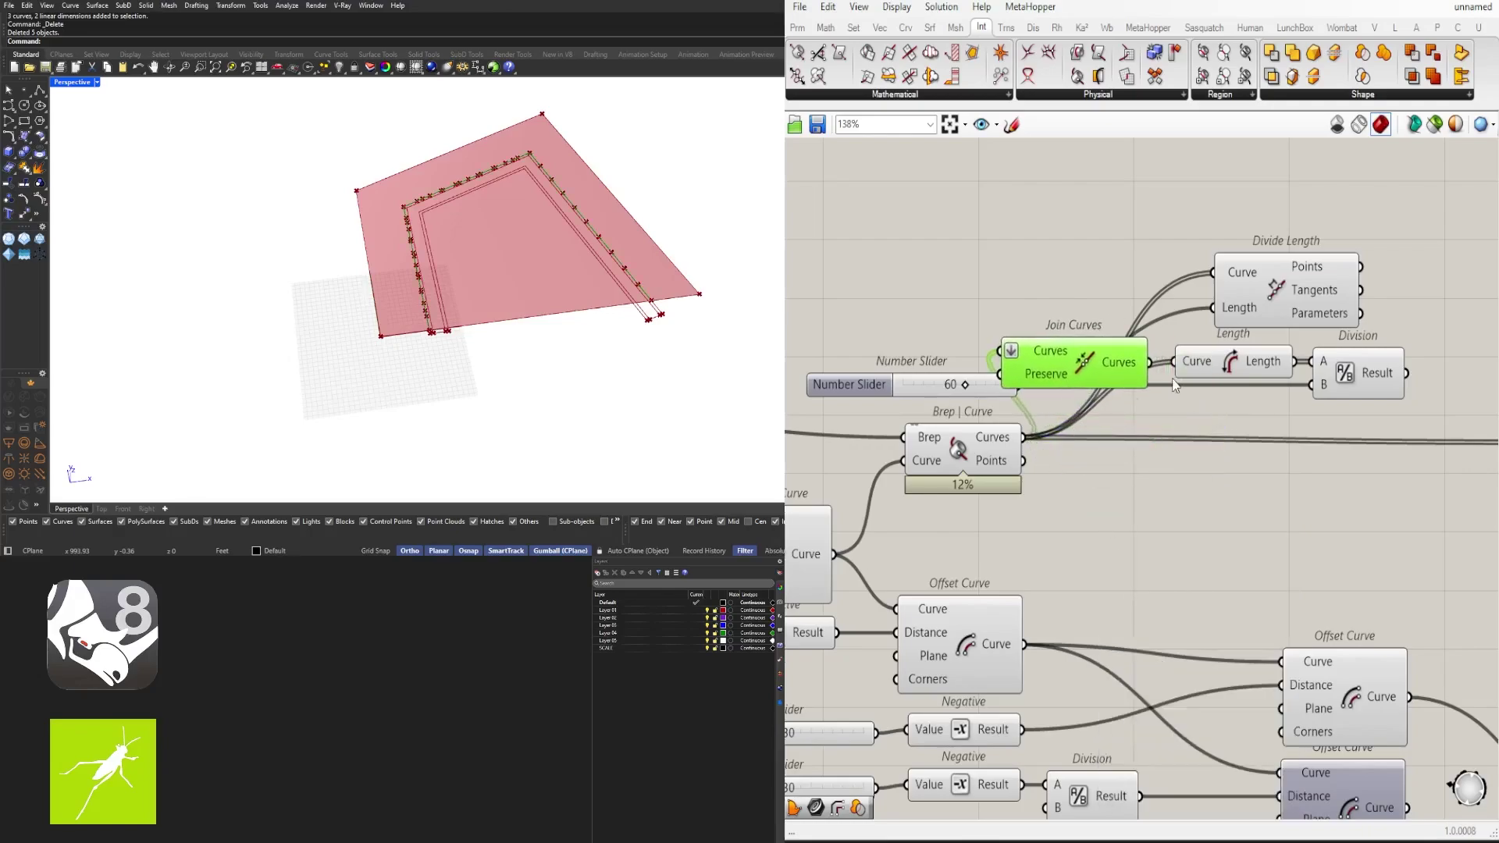
# Step: Remove the Divide Length component and space out the 60 slider, Join Curves, Length and Division components
pyautogui.scroll(-2, 1327, 234)
pyautogui.click(957, 304)
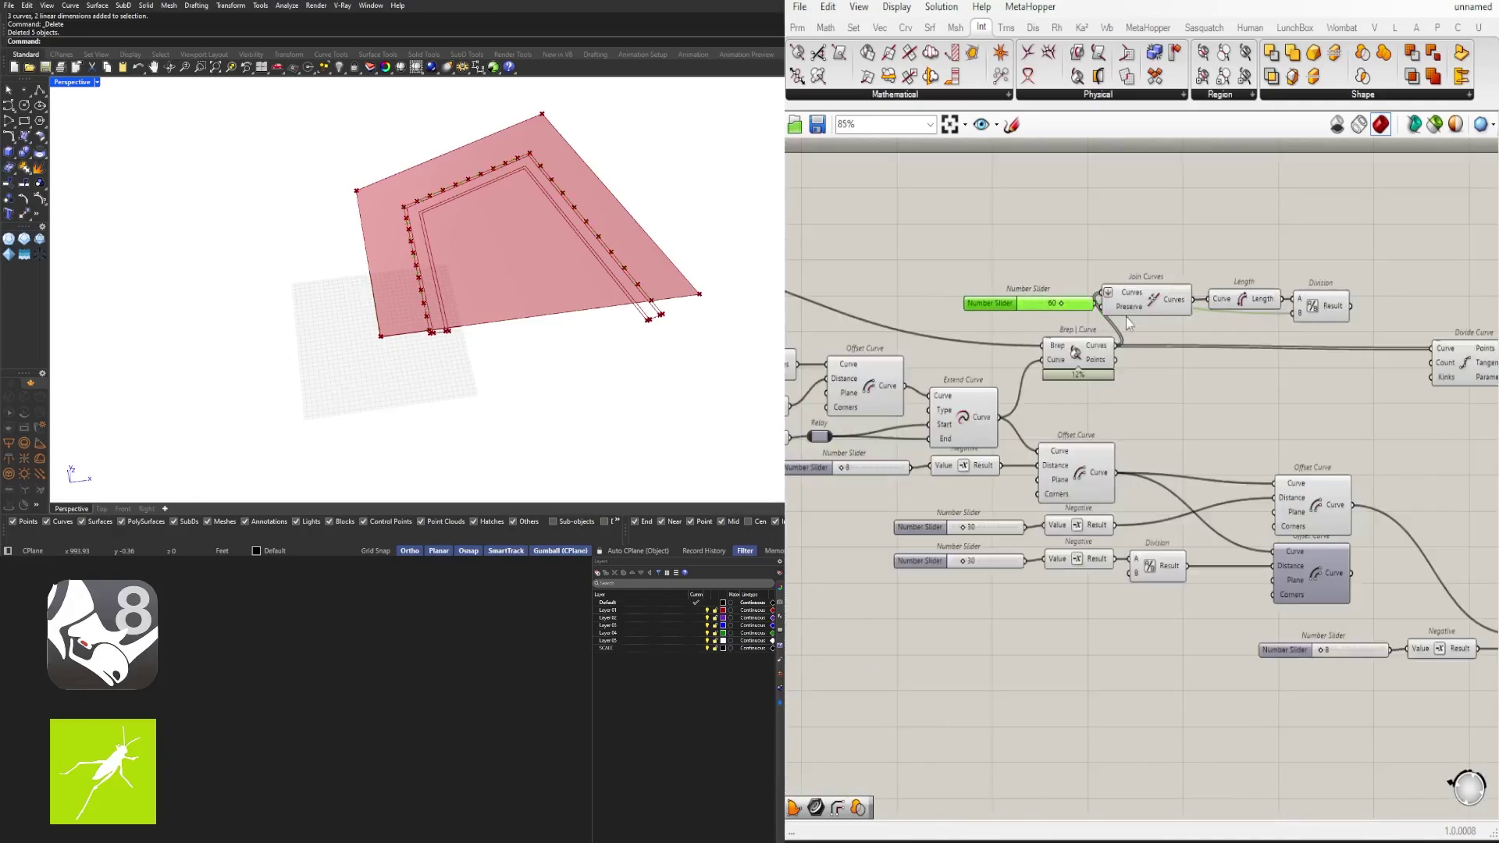
pyautogui.keyDown('shift'); pyautogui.click(1321, 316); pyautogui.keyUp('shift')
pyautogui.moveTo(1320, 315); pyautogui.dragTo(1084, 265)
pyautogui.moveTo(1151, 295); pyautogui.dragTo(1212, 295)
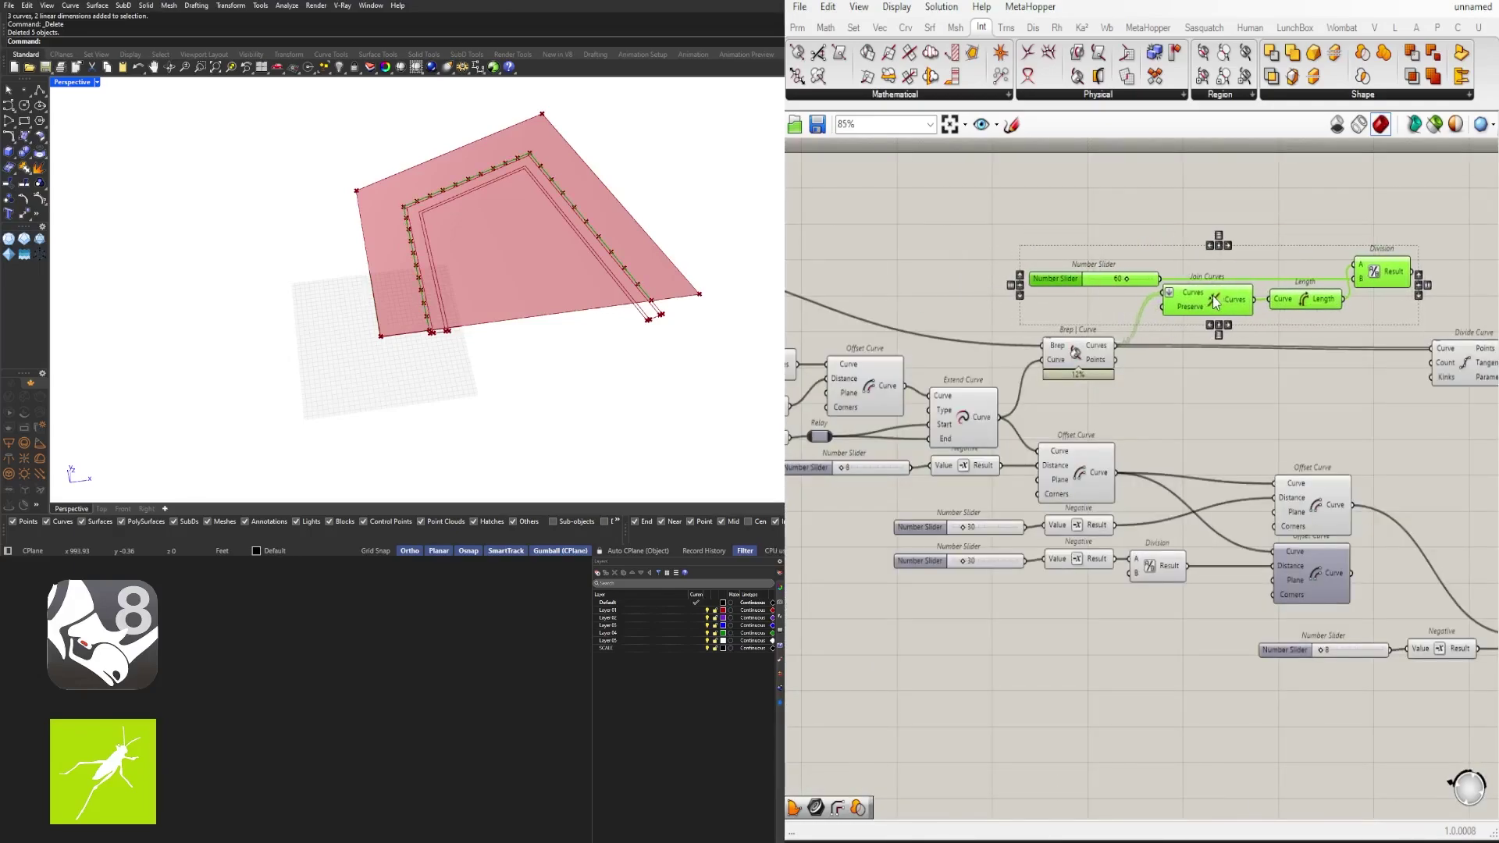
pyautogui.click(1413, 213)
pyautogui.moveTo(1414, 214); pyautogui.dragTo(1210, 224, button='right')
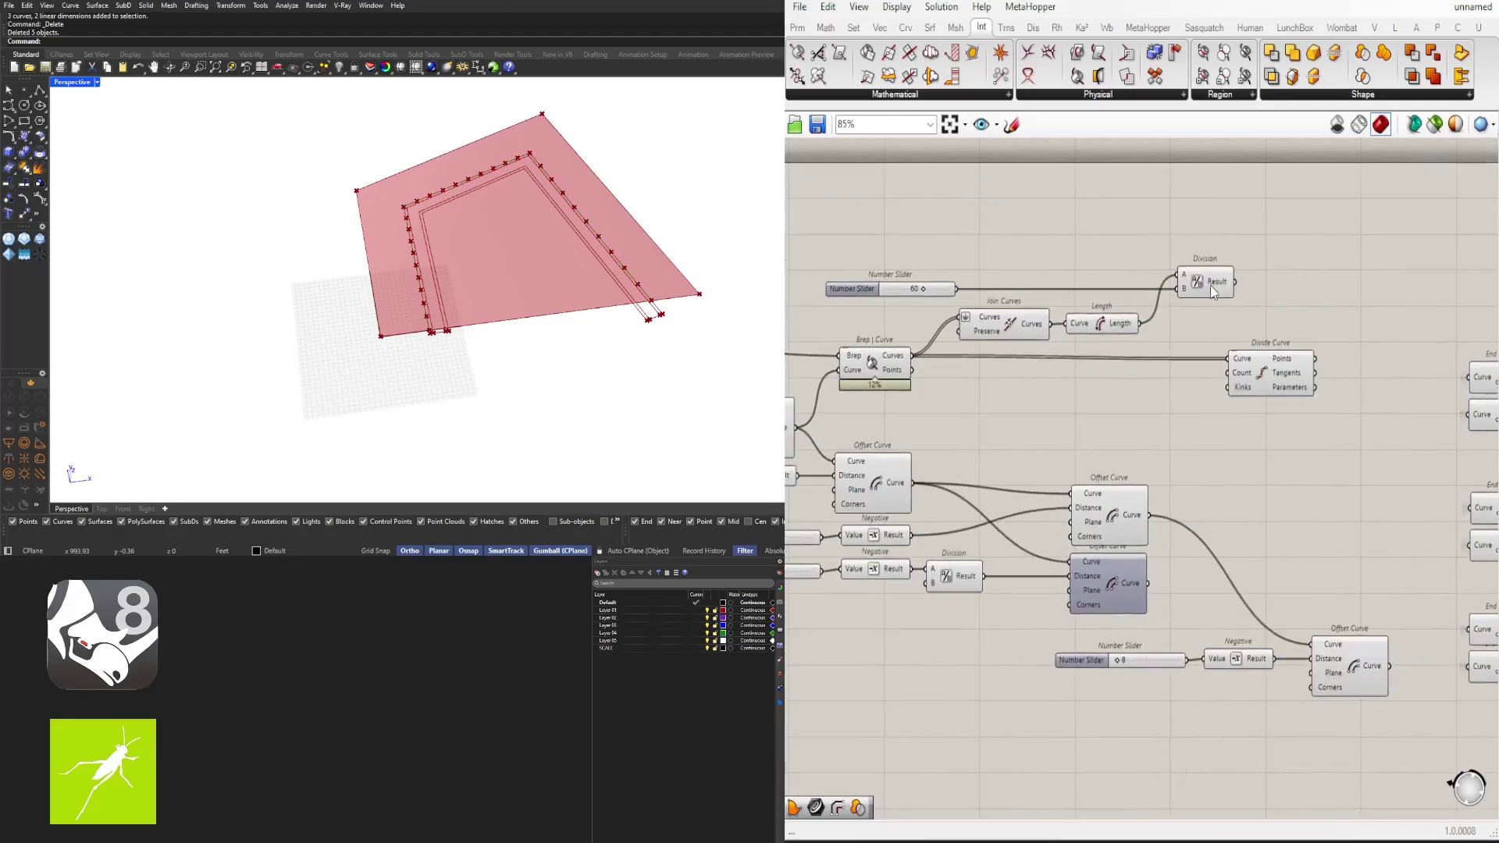
pyautogui.write('average')
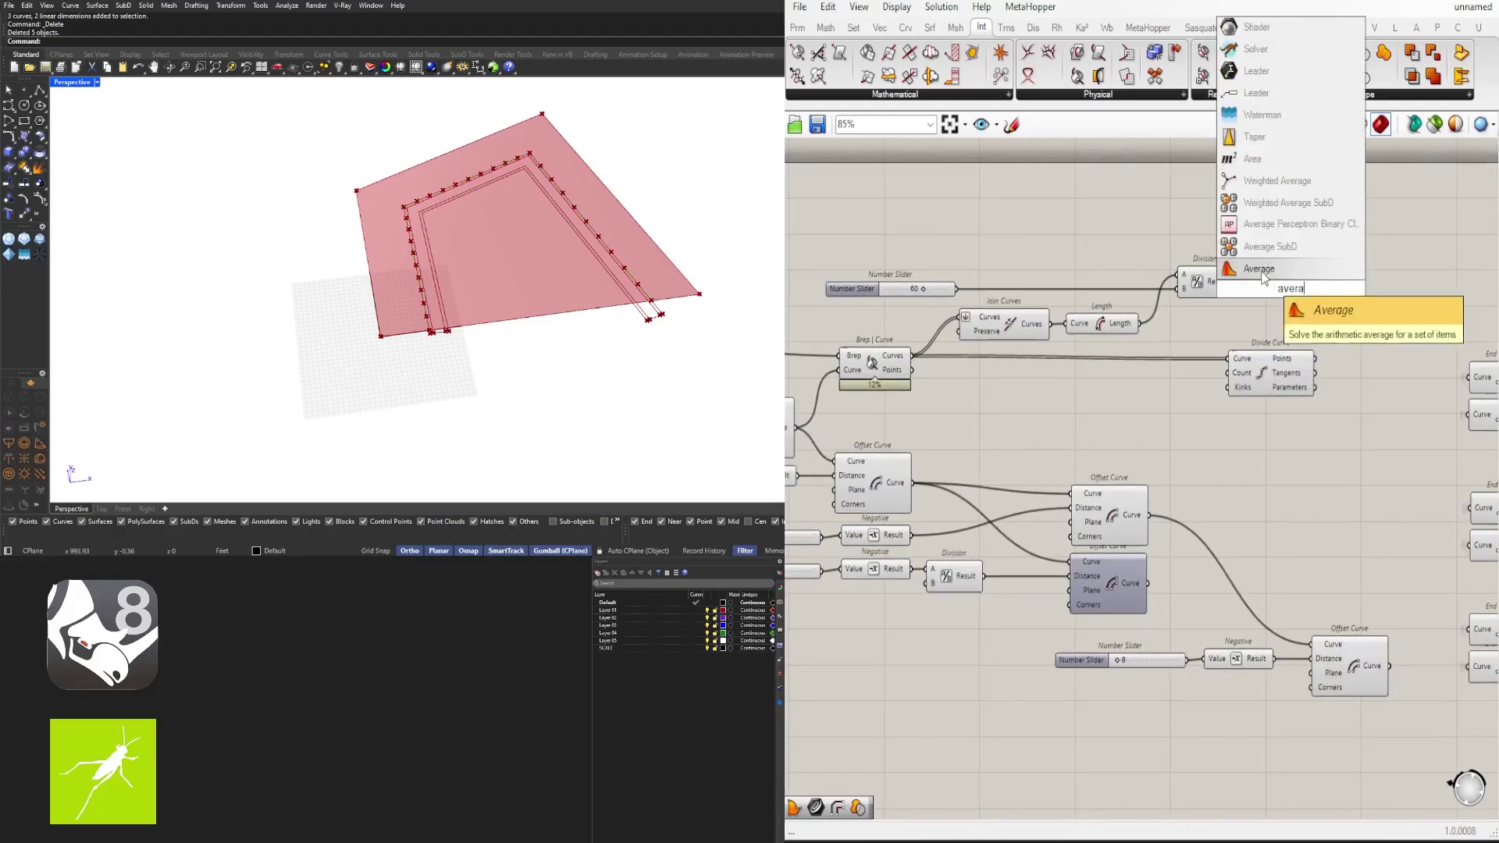
pyautogui.click(1262, 270)
pyautogui.click(1324, 284)
pyautogui.moveTo(1235, 282); pyautogui.dragTo(1305, 284)
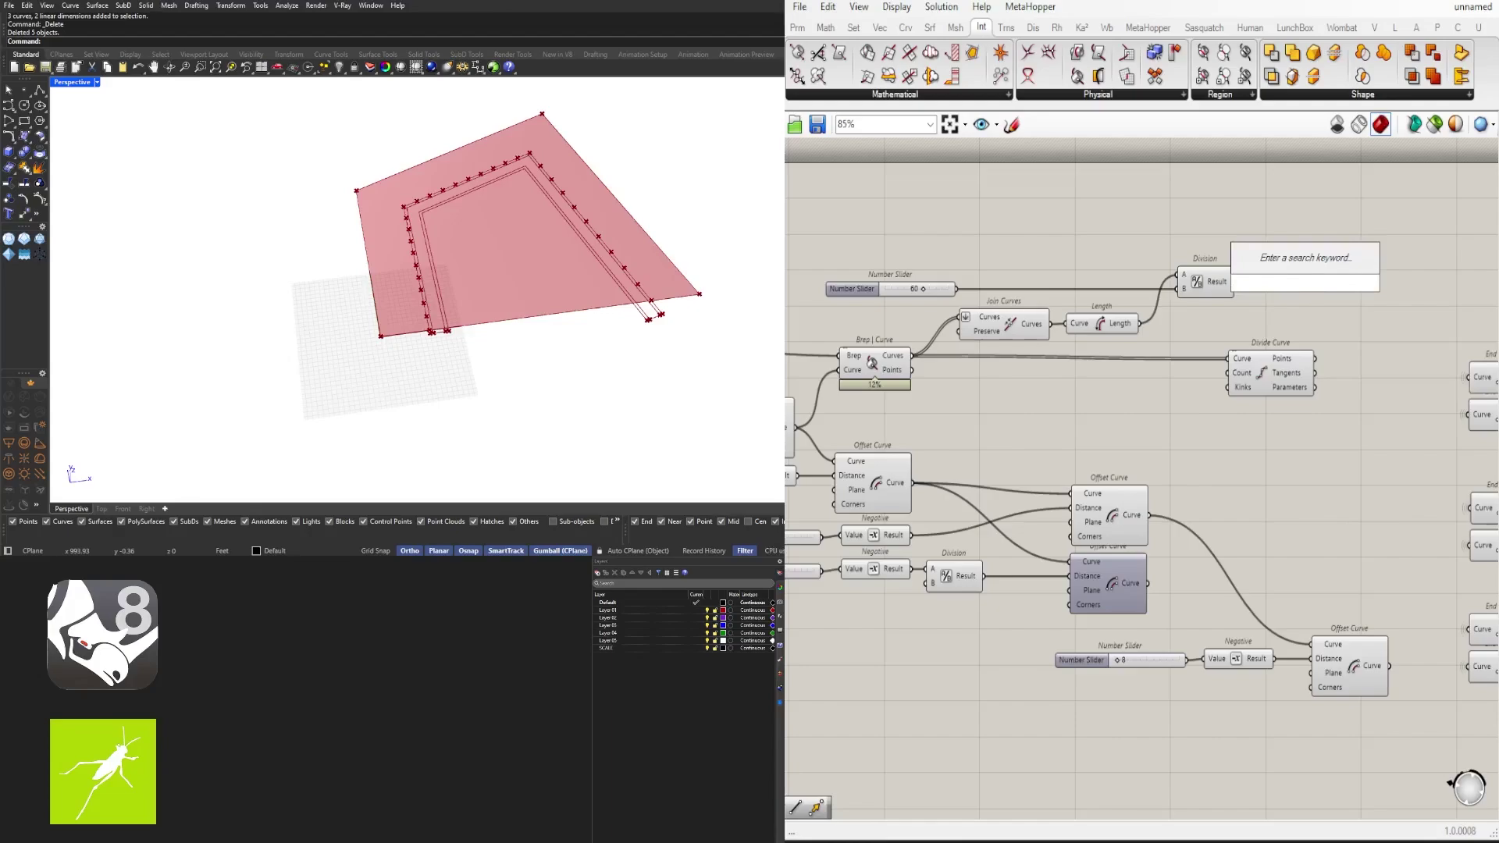
# Step: Add a Round component on the Division result and wire its Nearest output into Divide Curve's Count
pyautogui.write('round')
pyautogui.press('Return')
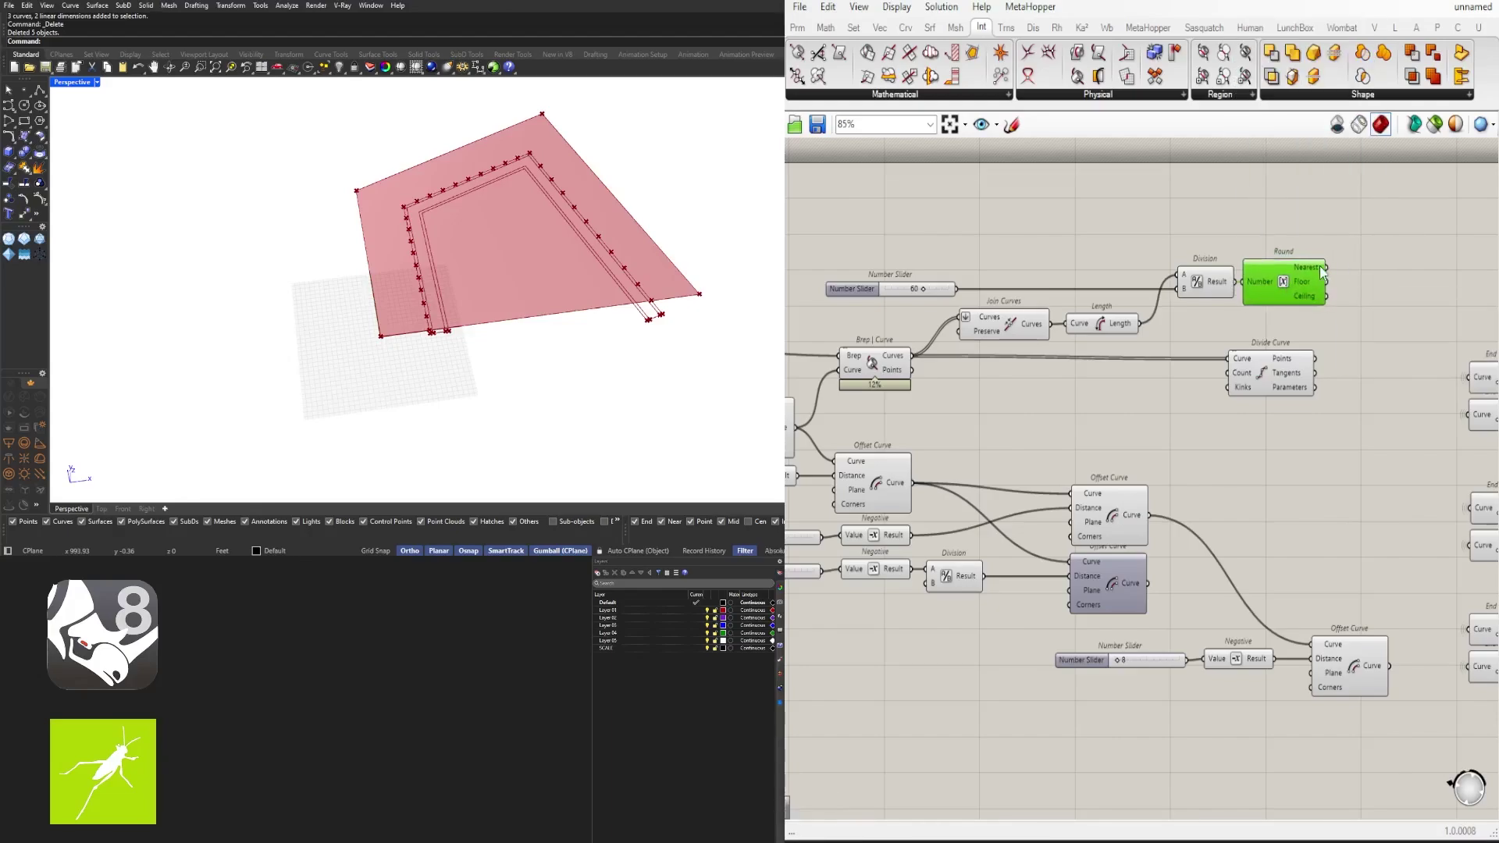
pyautogui.moveTo(1260, 377); pyautogui.dragTo(1392, 376)
pyautogui.moveTo(1227, 269); pyautogui.dragTo(1205, 348, button='right')
pyautogui.scroll(1, 1201, 345)
pyautogui.moveTo(1180, 361); pyautogui.dragTo(1168, 361)
pyautogui.moveTo(1077, 355); pyautogui.dragTo(1192, 361, button='right')
pyautogui.moveTo(1202, 419)
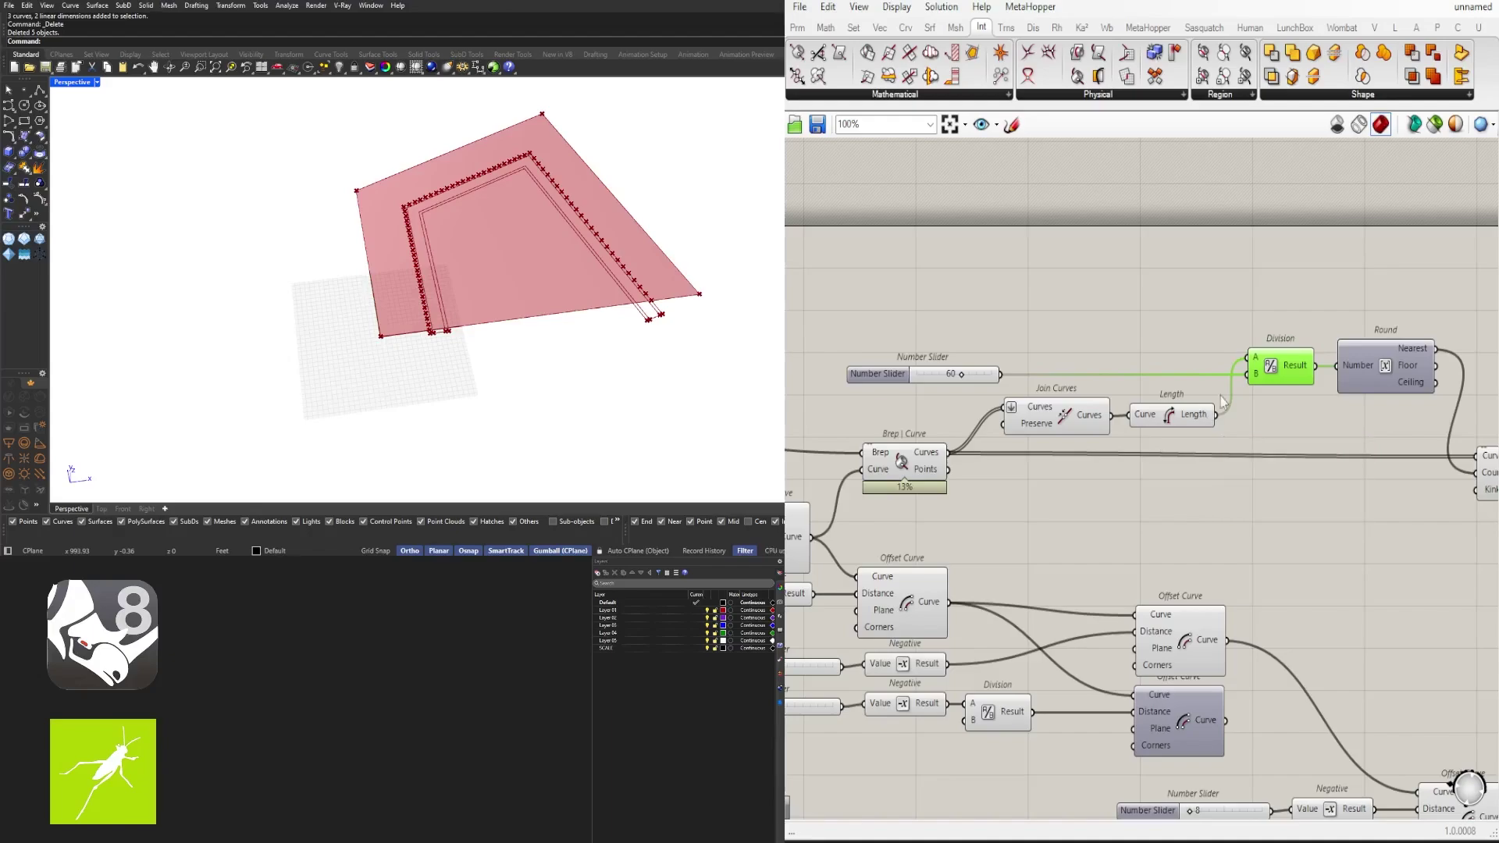
# Step: Move the outline clusters farther along the canvas to make room beside the Divide Curve component
pyautogui.moveTo(1458, 367); pyautogui.dragTo(1115, 328, button='right')
pyautogui.scroll(-4, 1115, 329)
pyautogui.moveTo(1435, 621); pyautogui.dragTo(1202, 367)
pyautogui.scroll(3, 1230, 390)
pyautogui.moveTo(1230, 390); pyautogui.dragTo(1391, 386)
pyautogui.moveTo(1015, 437); pyautogui.dragTo(1350, 461, button='right')
pyautogui.click(1280, 461)
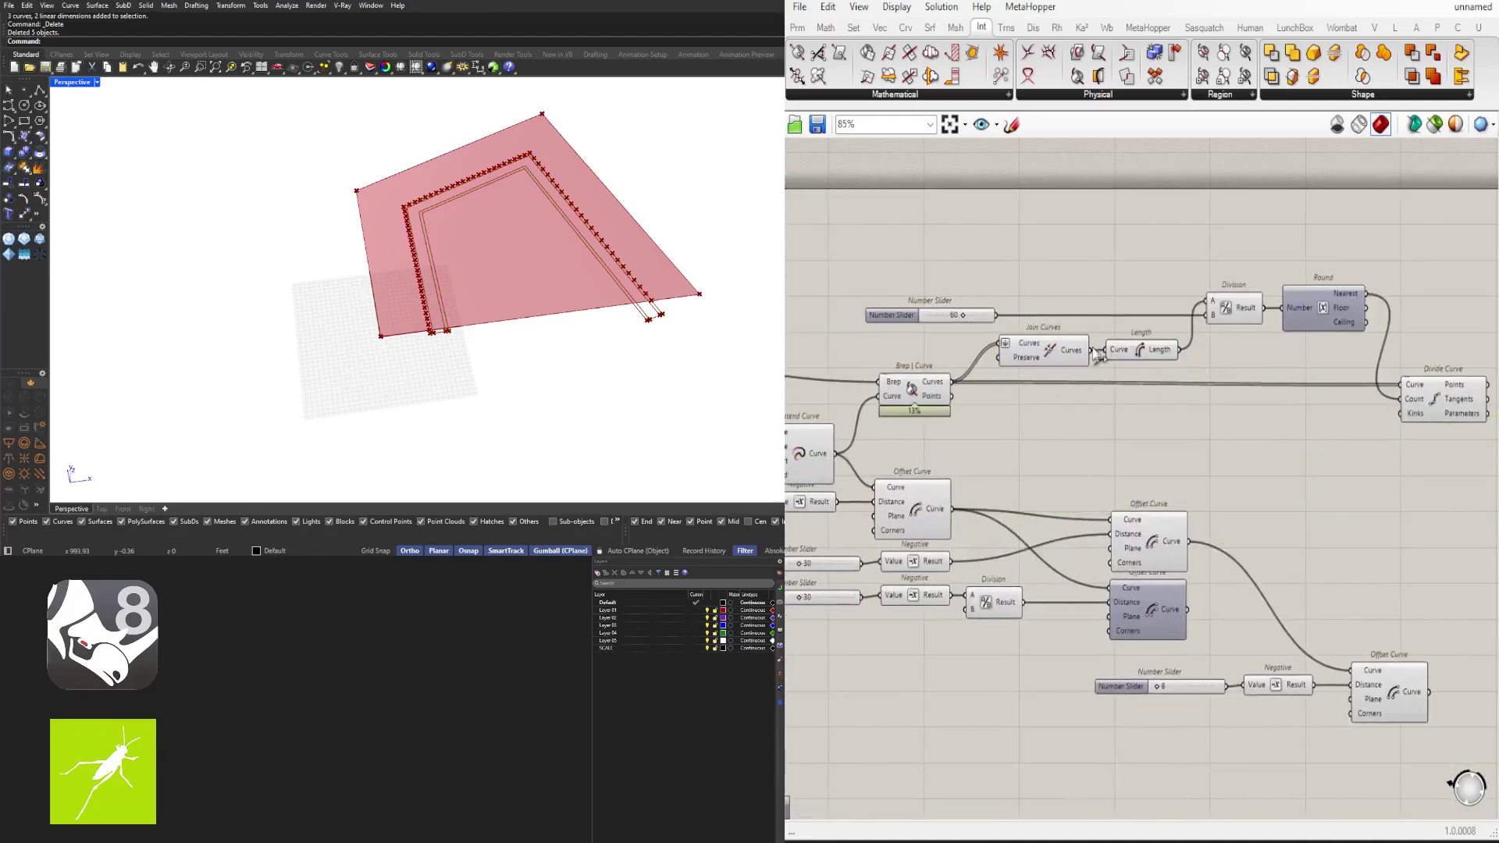
# Step: Align Join Curves beside Brep | Curve and feed its joined curve into Divide Curve instead of the separate segments
pyautogui.moveTo(1028, 357); pyautogui.dragTo(1005, 395)
pyautogui.click(1295, 430)
pyautogui.moveTo(1295, 430); pyautogui.dragTo(1189, 409, button='right')
pyautogui.moveTo(1339, 381); pyautogui.dragTo(1345, 385)
# Step: Move the 60 slider, Length, Division and Round components down into a compact row above Join Curves
pyautogui.moveTo(1233, 319); pyautogui.dragTo(1333, 315, button='right')
pyautogui.click(1333, 315)
pyautogui.moveTo(1397, 326); pyautogui.dragTo(1132, 257)
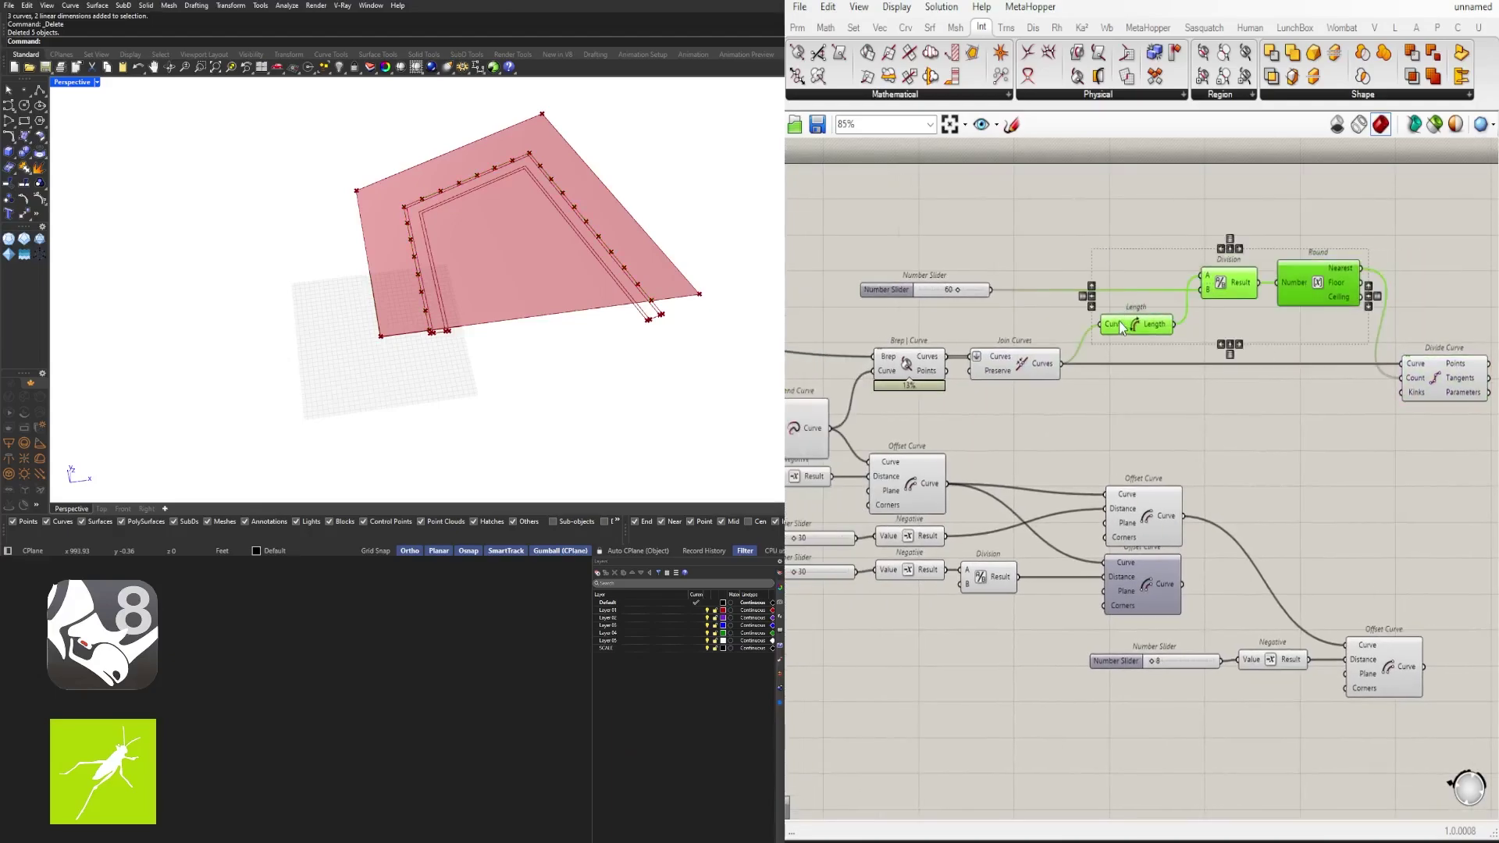
pyautogui.moveTo(1223, 284); pyautogui.dragTo(1222, 299)
pyautogui.moveTo(1381, 332); pyautogui.dragTo(1206, 269)
pyautogui.moveTo(1222, 299); pyautogui.dragTo(1223, 318)
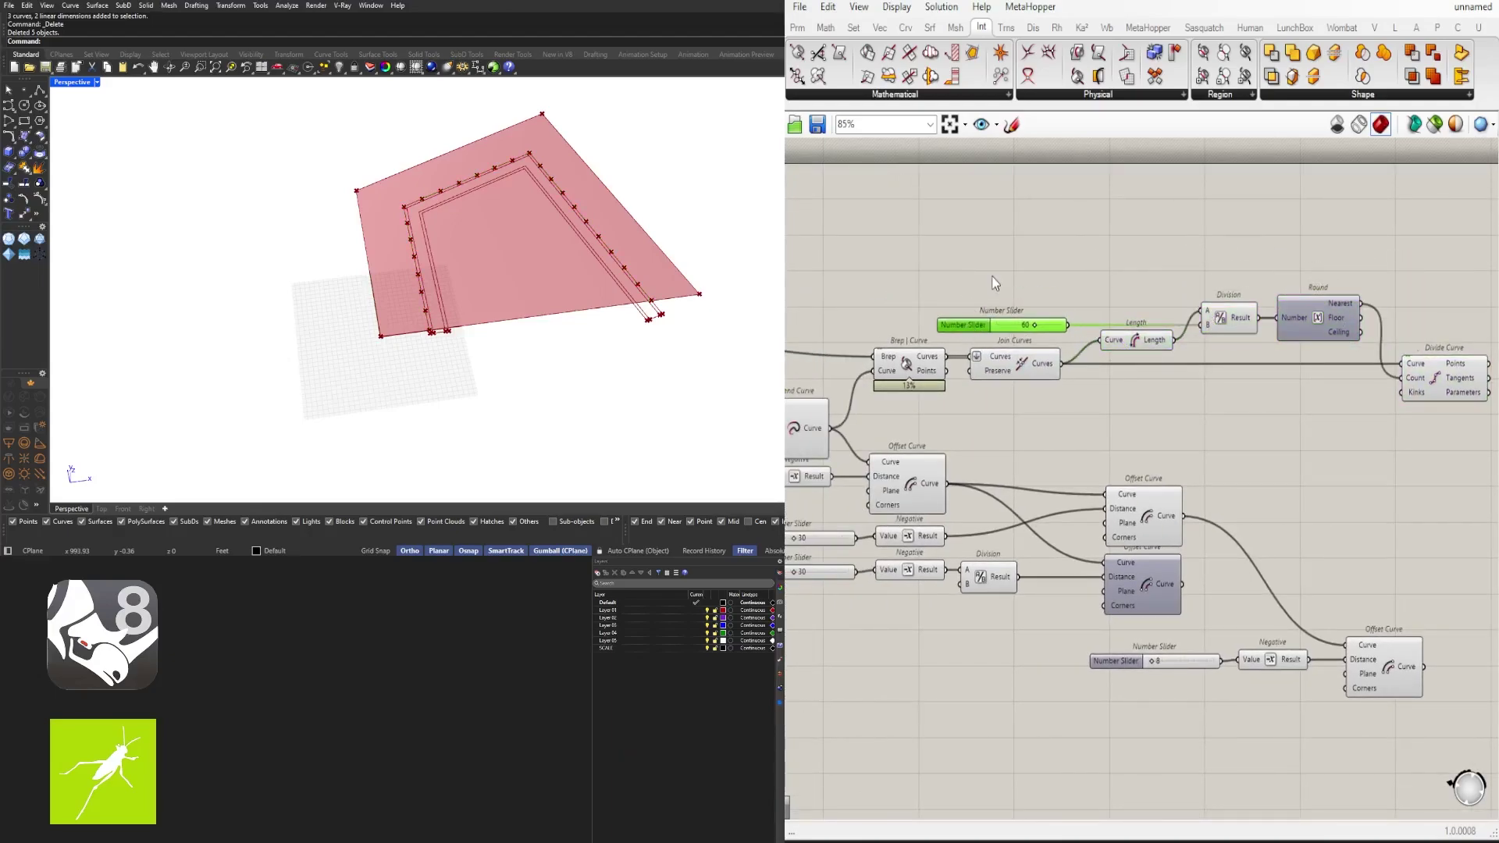
# Step: Examine the division points along the road edge and trace the component chain back to the parcel segments
pyautogui.moveTo(1305, 312); pyautogui.dragTo(950, 279, button='right')
pyautogui.click(1093, 343)
pyautogui.moveTo(422, 248); pyautogui.dragTo(453, 268, button='right')
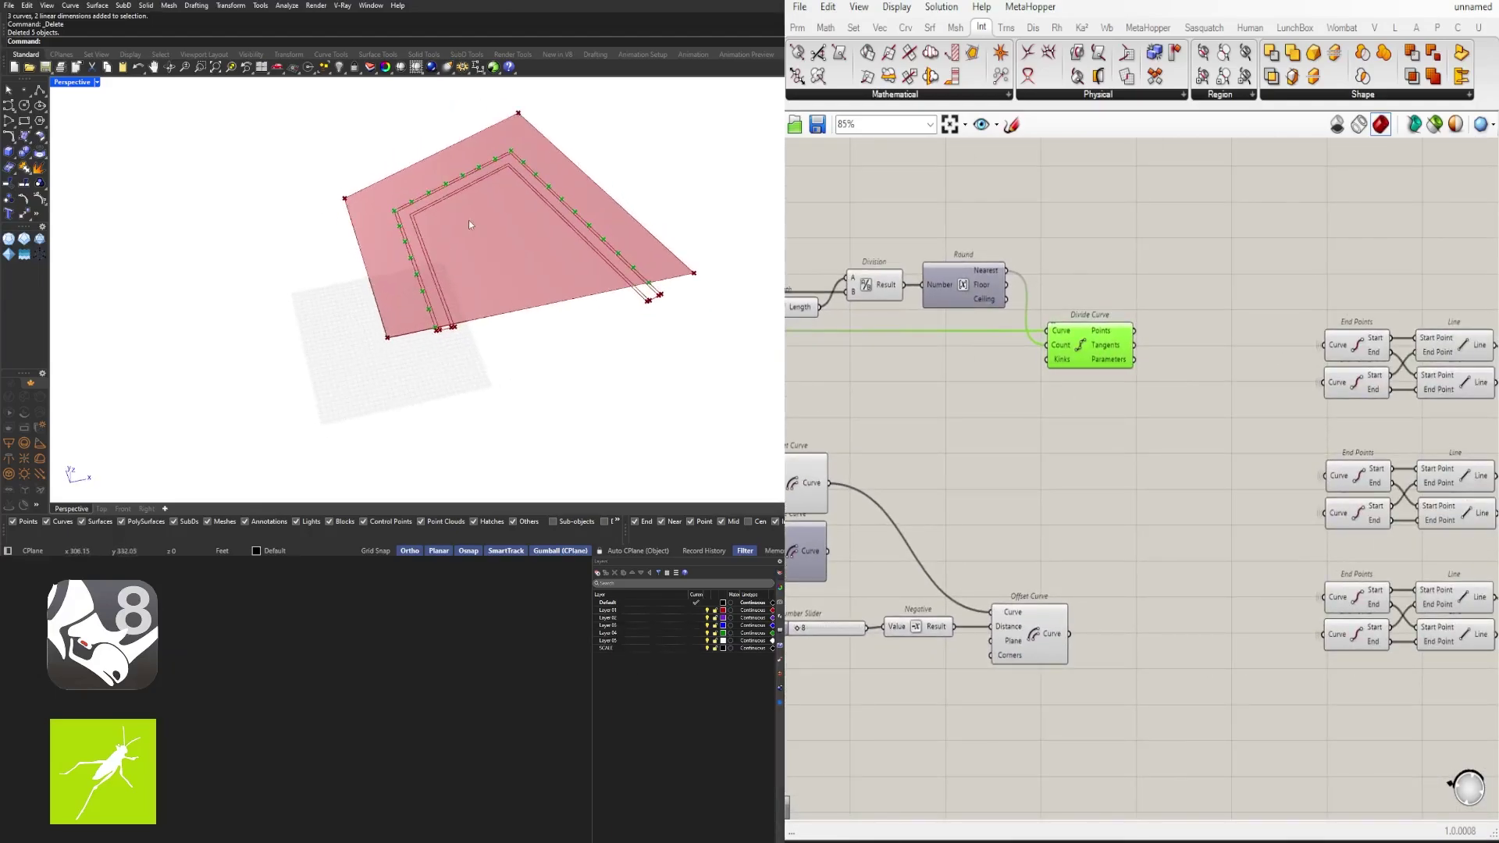
pyautogui.scroll(3, 478, 289)
pyautogui.moveTo(1219, 389); pyautogui.dragTo(1102, 402, button='right')
pyautogui.scroll(-3, 1103, 402)
pyautogui.moveTo(1219, 421); pyautogui.dragTo(1412, 666)
pyautogui.scroll(4, 1071, 348)
pyautogui.click(978, 400)
pyautogui.keyDown('shift'); pyautogui.moveTo(593, 291); pyautogui.dragTo(476, 329, button='right'); pyautogui.keyUp('shift')
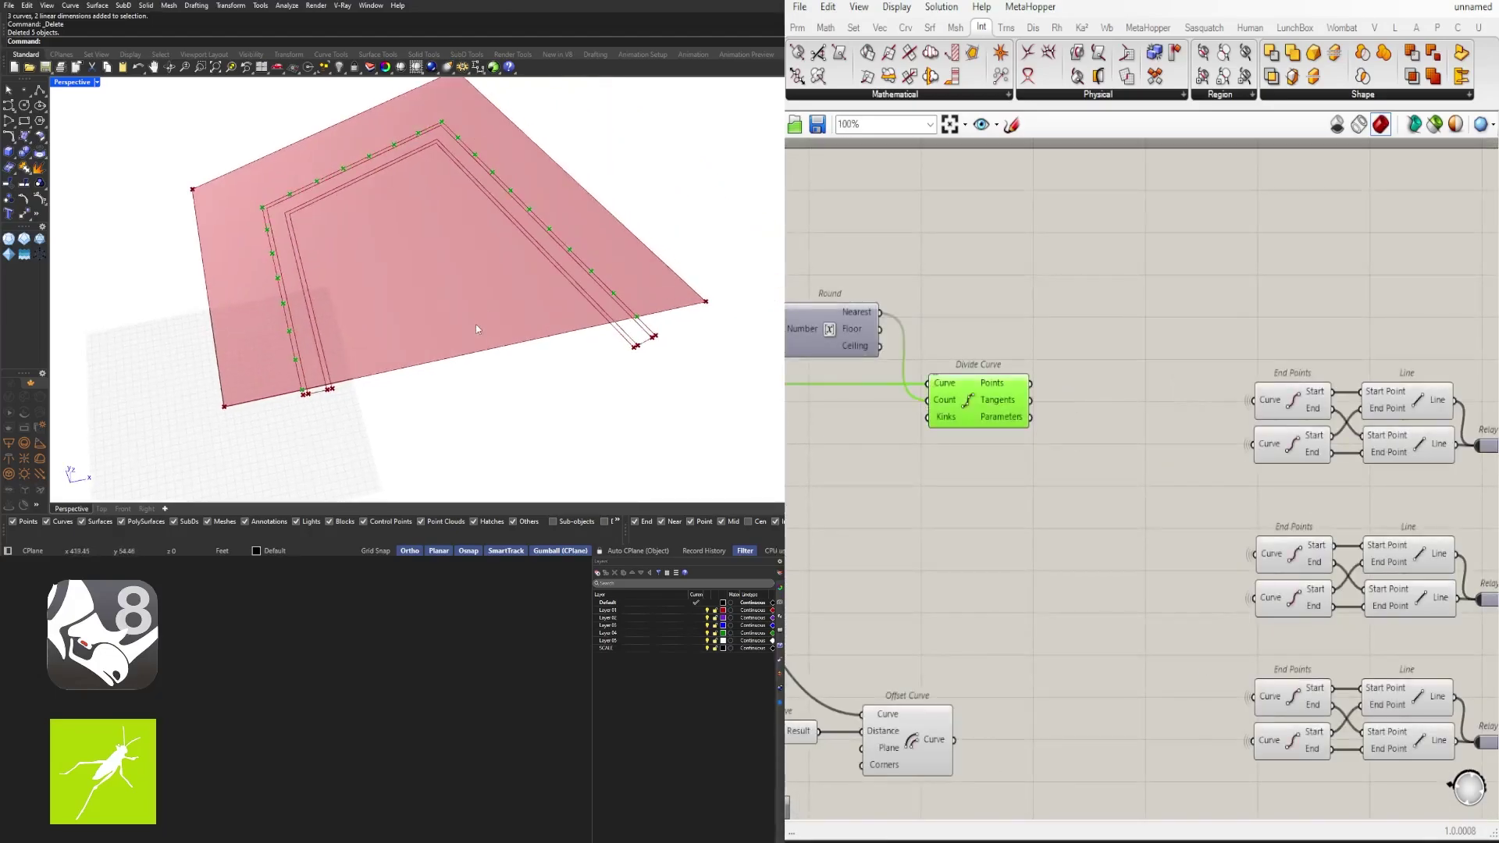
pyautogui.scroll(-2, 991, 495)
pyautogui.click(894, 527)
pyautogui.scroll(-3, 909, 558)
pyautogui.moveTo(913, 568); pyautogui.dragTo(1280, 551, button='right')
pyautogui.scroll(5, 832, 423)
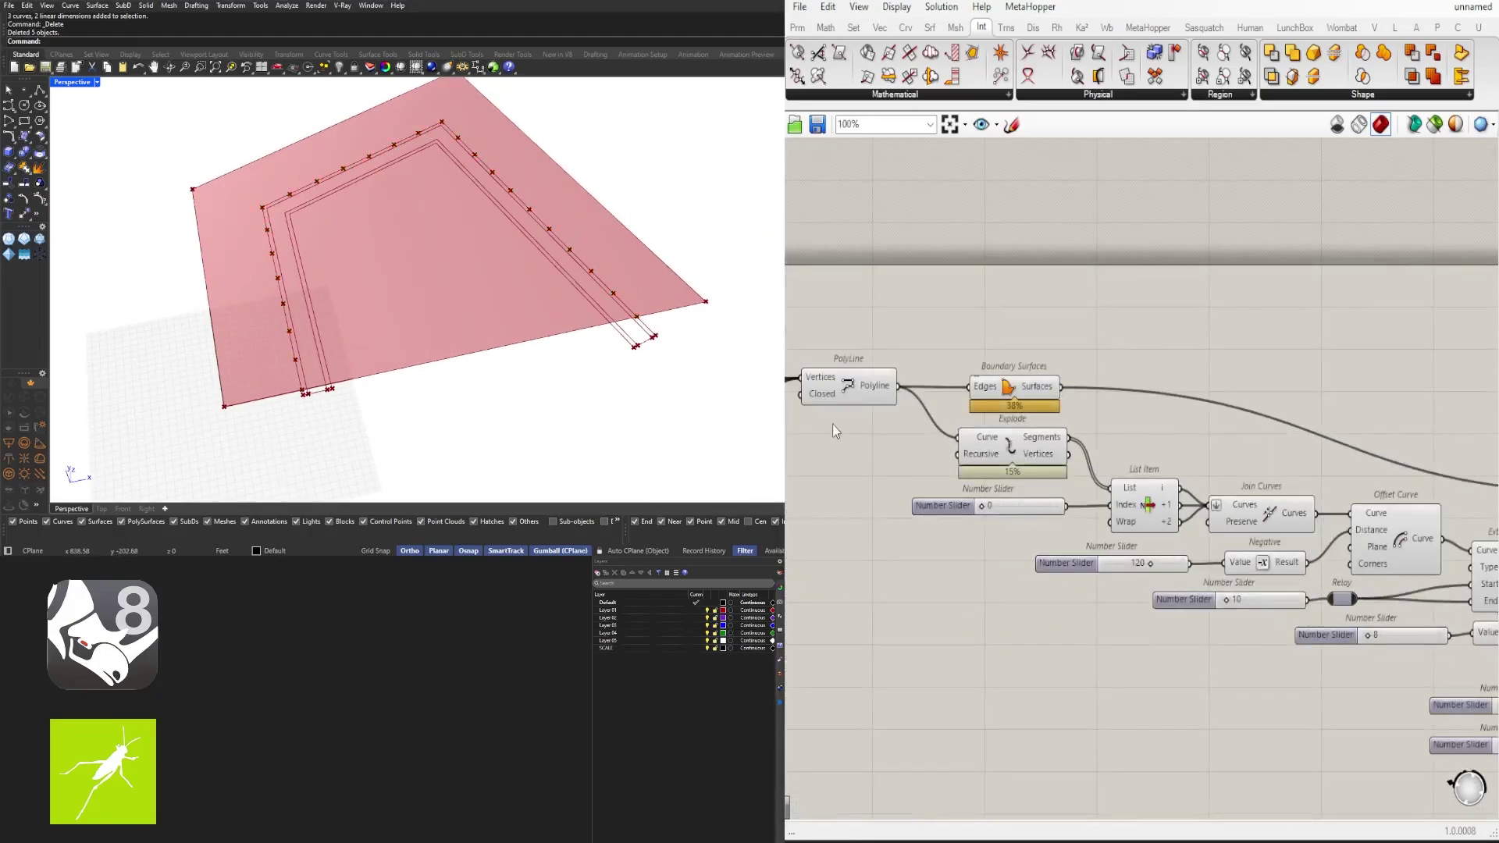
pyautogui.moveTo(1150, 508); pyautogui.dragTo(1026, 466, button='right')
pyautogui.moveTo(1160, 475); pyautogui.dragTo(844, 450, button='right')
# Step: Duplicate Divide Curve below the original and feed it the joined parcel segments from the Join Curves after List Item
pyautogui.scroll(-2, 844, 449)
pyautogui.moveTo(1349, 342); pyautogui.dragTo(1137, 315, button='right')
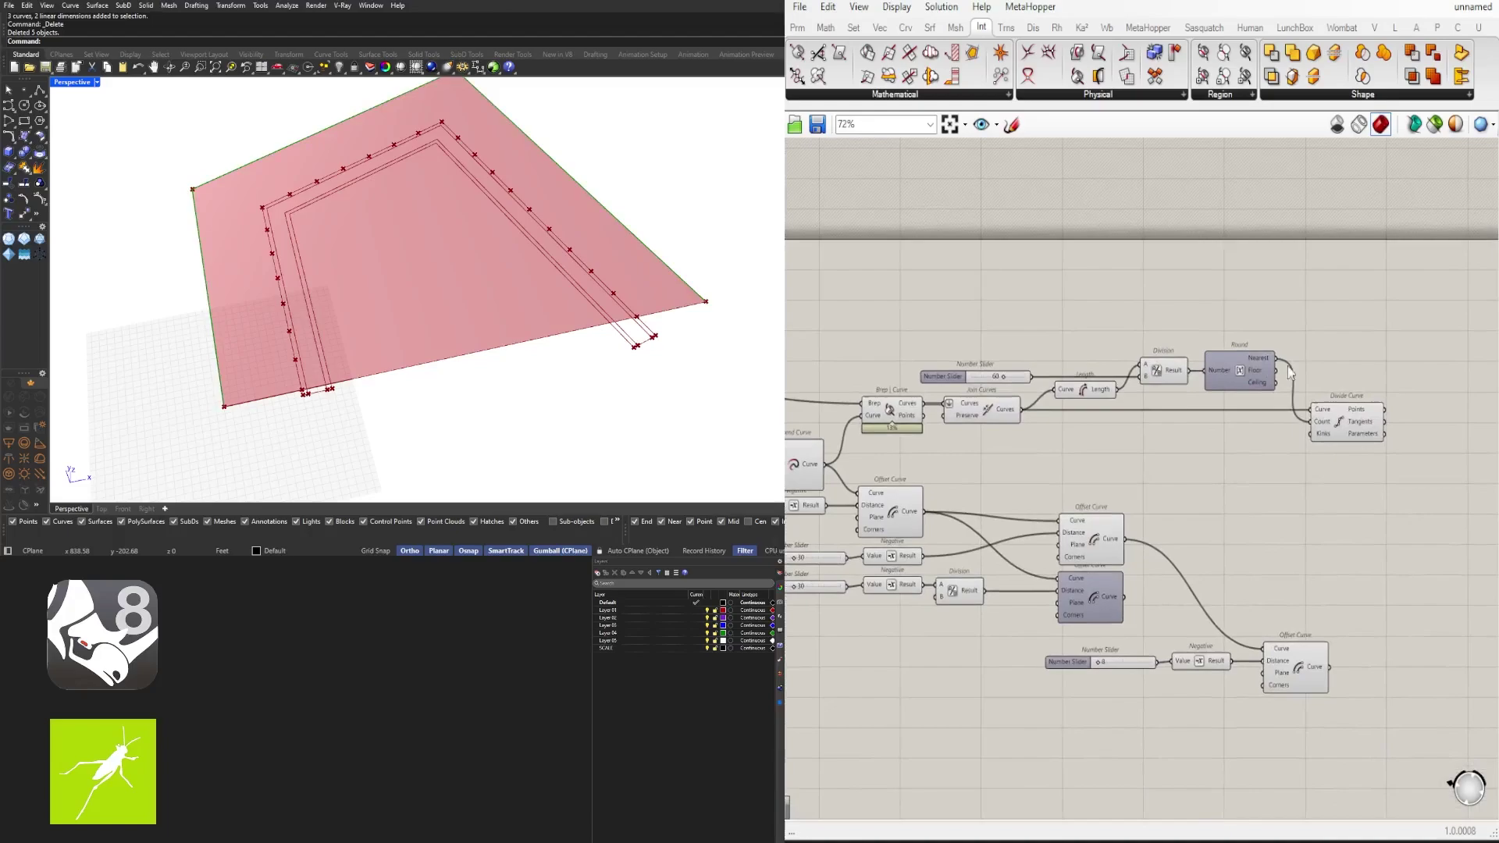
pyautogui.keyDown('alt'); pyautogui.moveTo(1351, 432); pyautogui.dragTo(1349, 481); pyautogui.keyUp('alt')
pyautogui.moveTo(921, 460); pyautogui.dragTo(1272, 460, button='right')
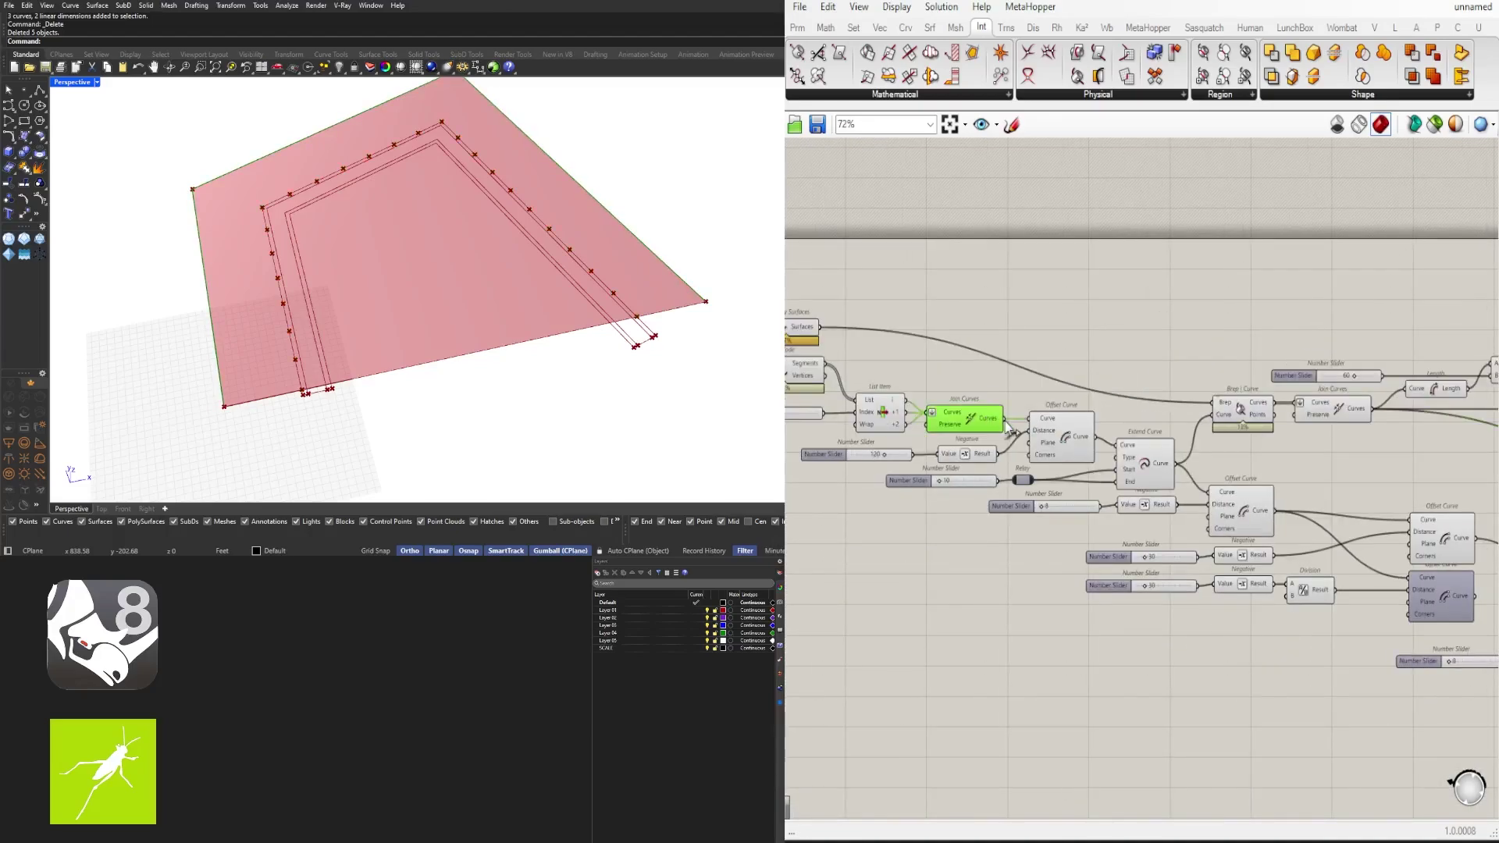
pyautogui.moveTo(1006, 421); pyautogui.dragTo(1270, 431)
pyautogui.scroll(3, 1358, 457)
pyautogui.moveTo(1382, 480); pyautogui.dragTo(1065, 491, button='right')
pyautogui.scroll(-2, 1065, 492)
pyautogui.moveTo(1056, 308); pyautogui.dragTo(1377, 605)
pyautogui.moveTo(1171, 445); pyautogui.dragTo(1252, 445)
pyautogui.click(976, 421)
# Step: Add a Line component and wire the Points of both Divide Curves into its Start Point and End Point
pyautogui.scroll(4, 896, 334)
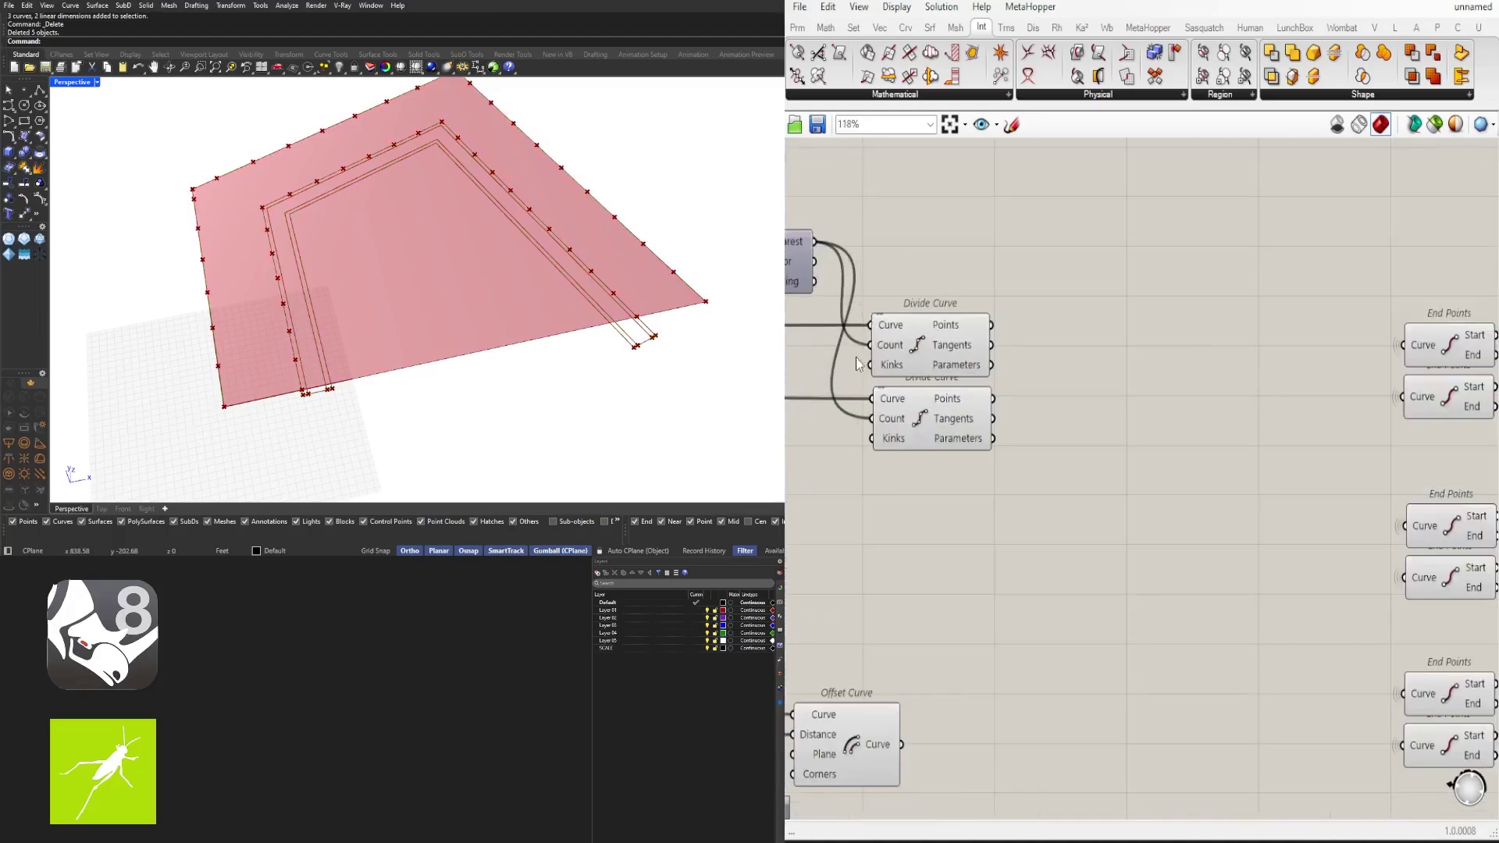
pyautogui.moveTo(857, 361); pyautogui.dragTo(1051, 401)
pyautogui.doubleClick(1050, 401)
pyautogui.write('line')
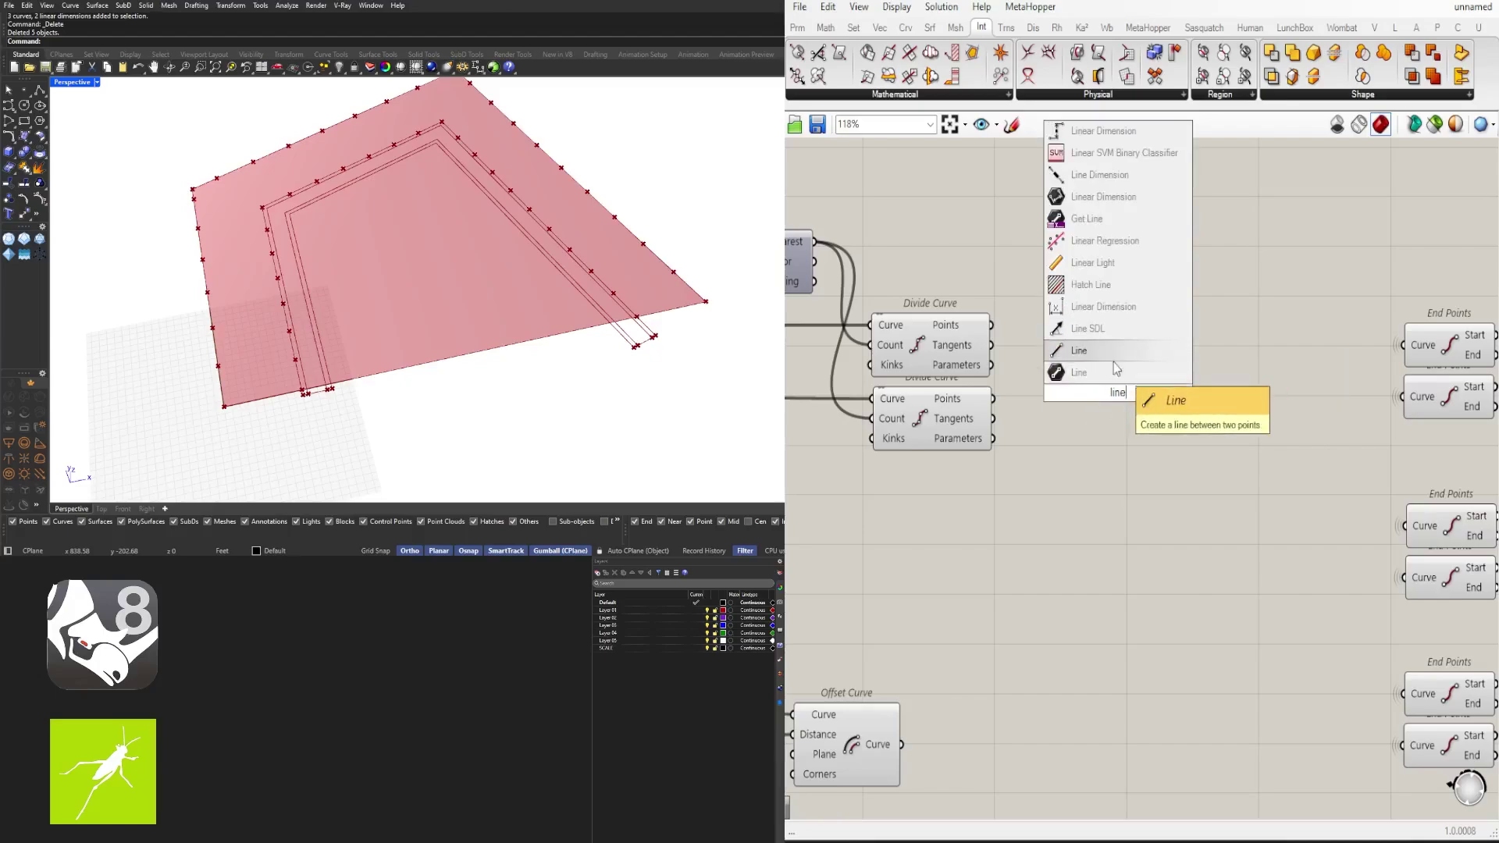
pyautogui.click(1113, 359)
pyautogui.moveTo(992, 398); pyautogui.dragTo(1063, 402)
pyautogui.moveTo(1112, 396); pyautogui.dragTo(1113, 387)
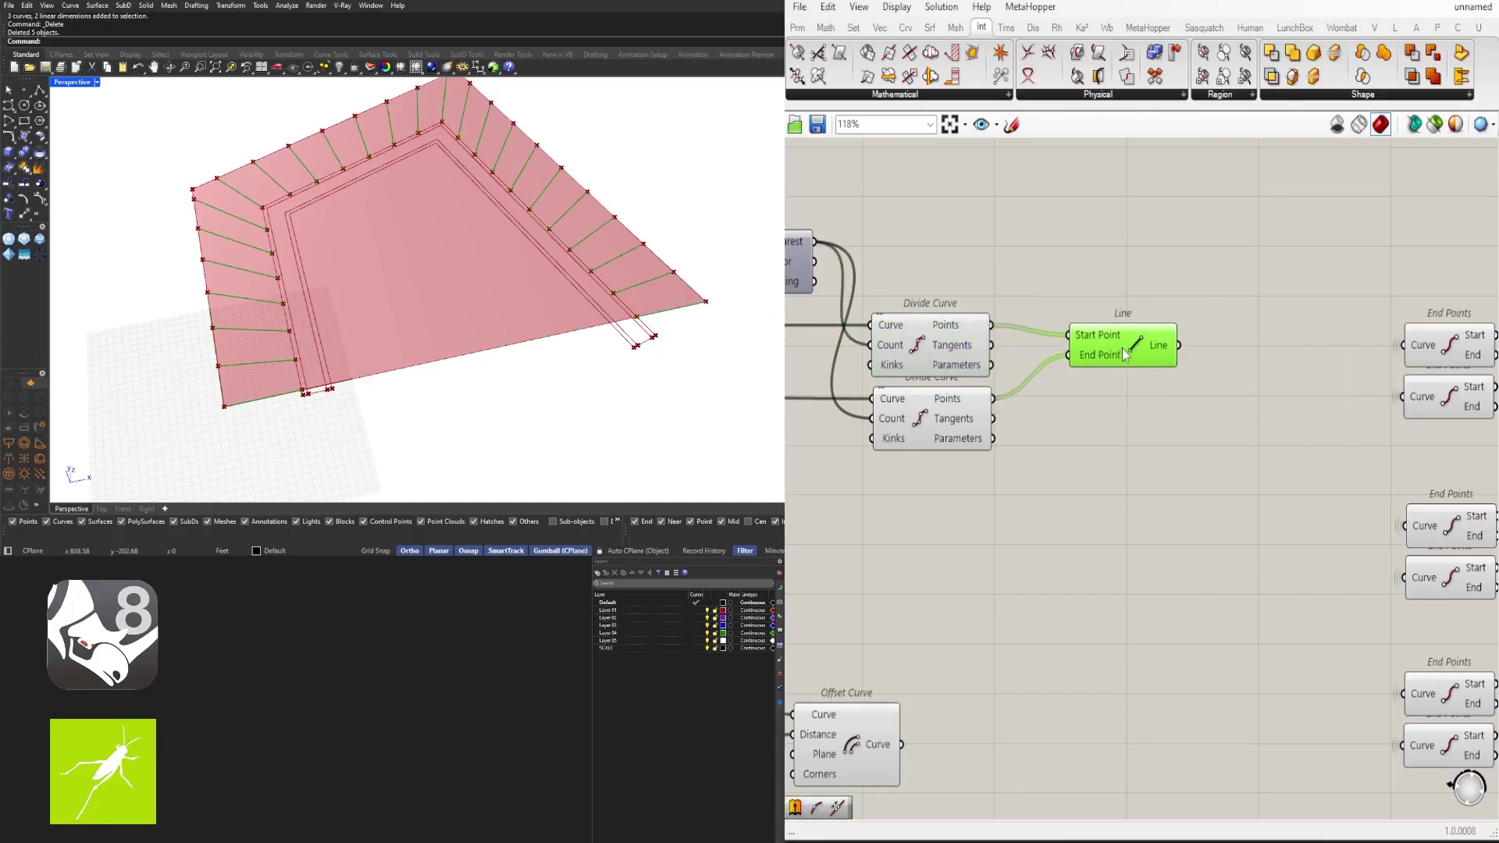
# Step: Set the division spacing slider feeding the Division component to 80
pyautogui.moveTo(581, 183); pyautogui.dragTo(648, 226, button='right')
pyautogui.moveTo(898, 312); pyautogui.dragTo(1276, 312, button='right')
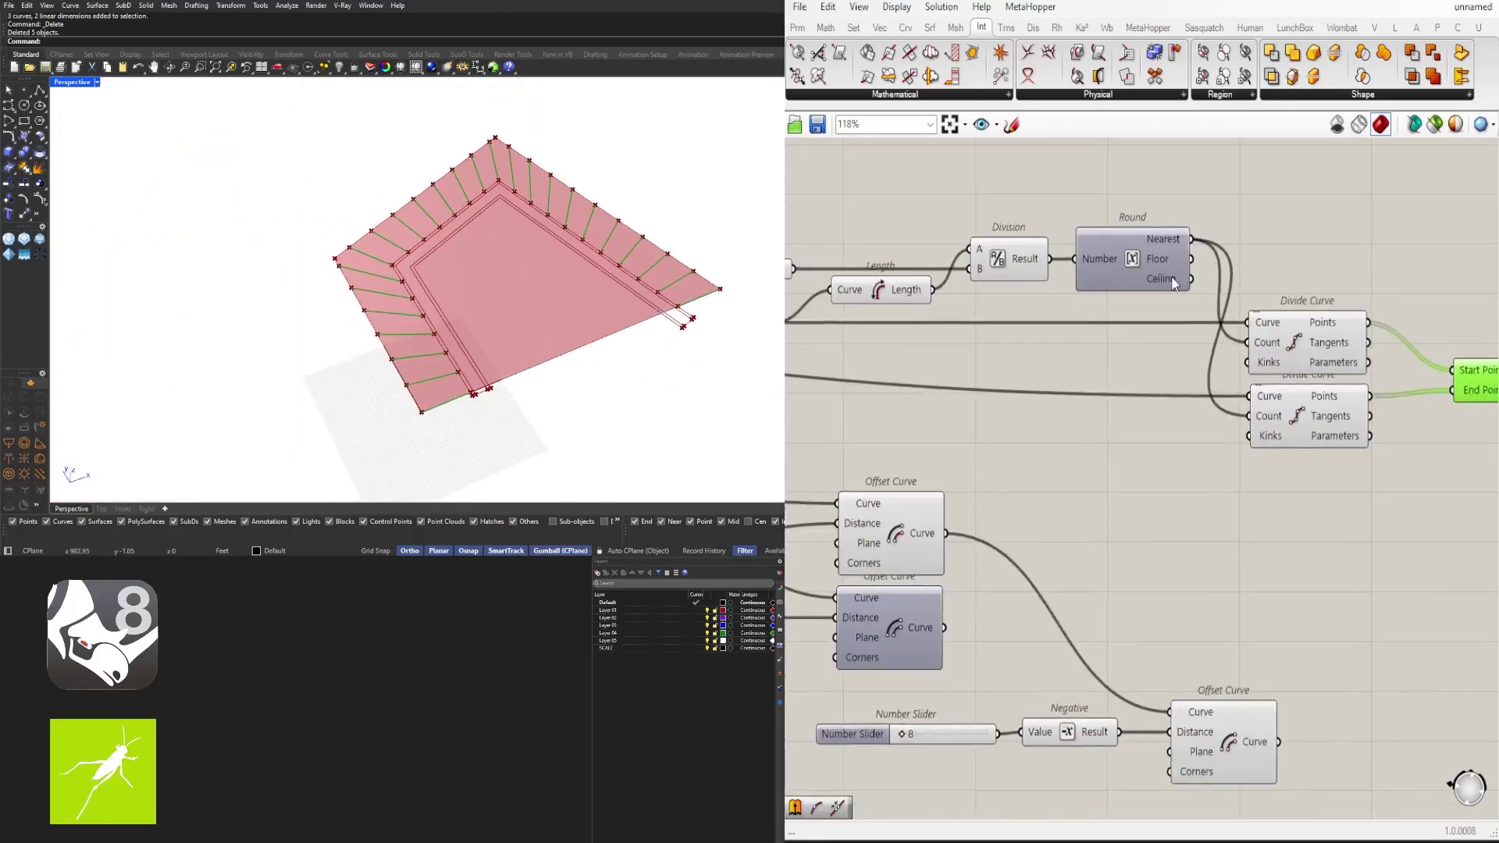
pyautogui.moveTo(858, 281); pyautogui.dragTo(1281, 317, button='right')
pyautogui.scroll(4, 1174, 312)
pyautogui.scroll(2, 1174, 313)
pyautogui.moveTo(1177, 296); pyautogui.dragTo(1226, 297)
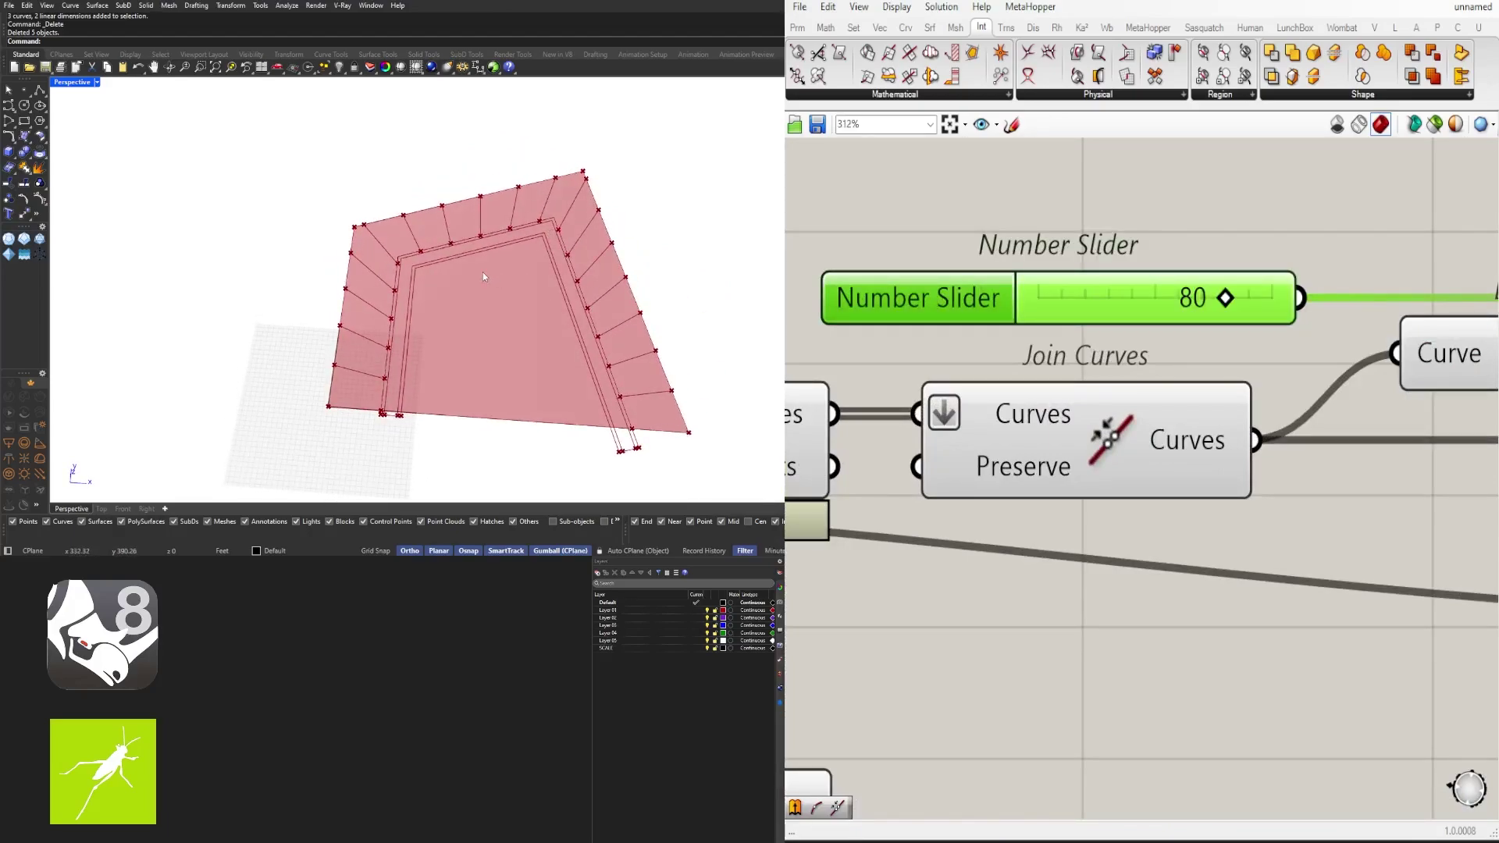
pyautogui.scroll(-6, 1035, 293)
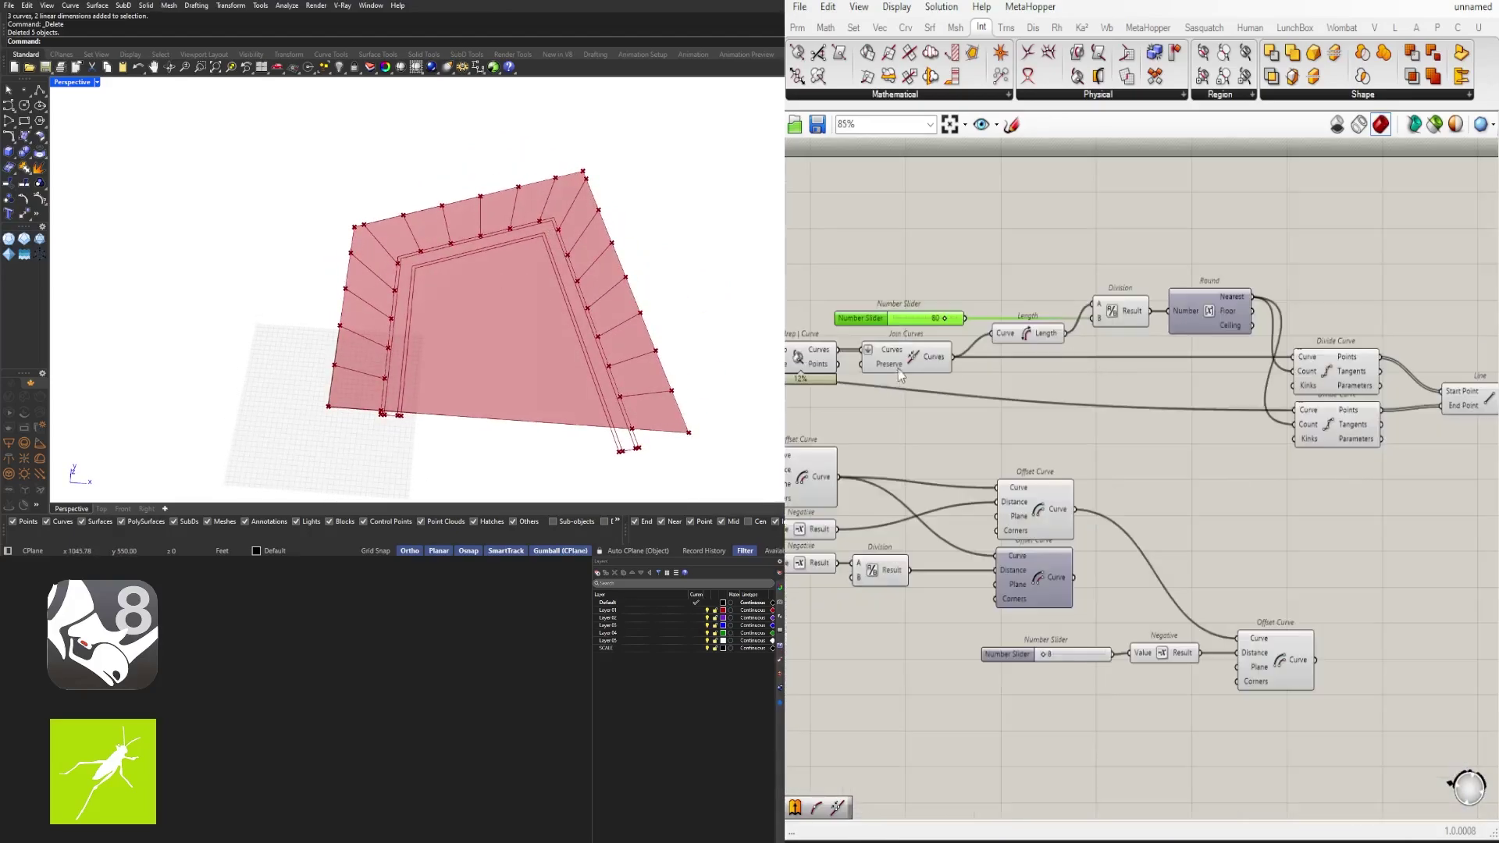
# Step: Move the spacing slider, Join Curves, Length, Division and Round up above Brep | Curve, and shift both Divide Curves and Line farther along
pyautogui.click(909, 353)
pyautogui.moveTo(916, 354)
pyautogui.mouseDown(button='right')
pyautogui.moveTo(964, 336)
pyautogui.moveTo(910, 339)
pyautogui.mouseUp(button='right')
pyautogui.scroll(-1, 965, 337)
pyautogui.scroll(-1, 1225, 380)
pyautogui.moveTo(1405, 425); pyautogui.dragTo(1345, 364)
pyautogui.moveTo(1233, 280); pyautogui.dragTo(969, 306)
pyautogui.click(967, 307)
pyautogui.scroll(1, 968, 307)
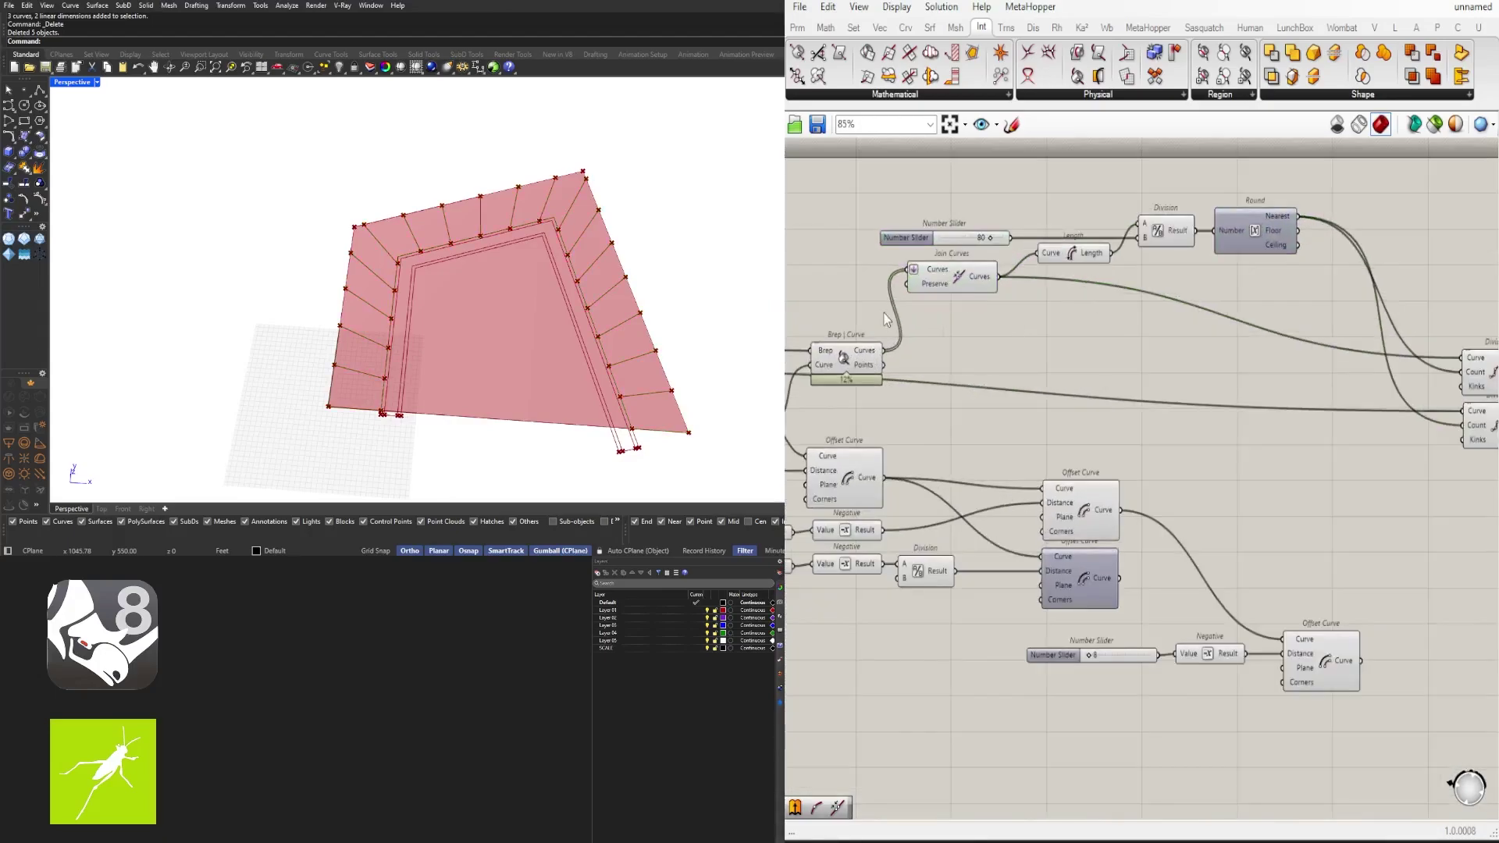
# Step: Wire the Curves output of Brep | Curve directly into Length and the first Divide Curve, bypassing Join Curves
pyautogui.moveTo(1040, 265); pyautogui.dragTo(1043, 266)
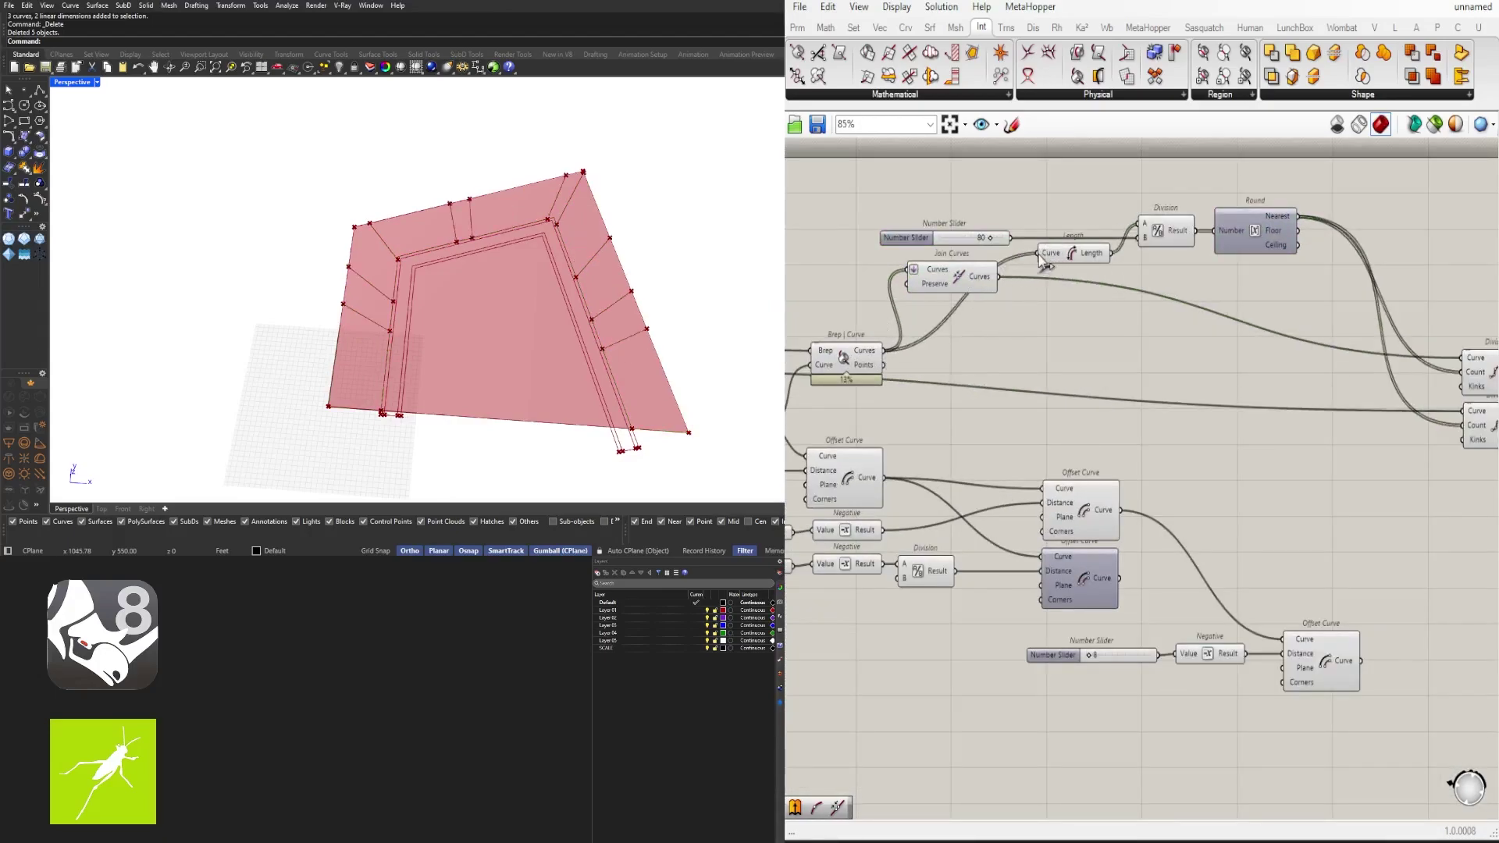
pyautogui.click(846, 359)
pyautogui.moveTo(1228, 342); pyautogui.dragTo(1181, 335, button='right')
pyautogui.scroll(-1, 1181, 329)
pyautogui.moveTo(891, 341); pyautogui.dragTo(1381, 347)
# Step: Delete the second Divide Curve component that divides the parcel boundary
pyautogui.moveTo(1416, 386); pyautogui.dragTo(1174, 344, button='right')
pyautogui.moveTo(1231, 392); pyautogui.dragTo(1167, 369)
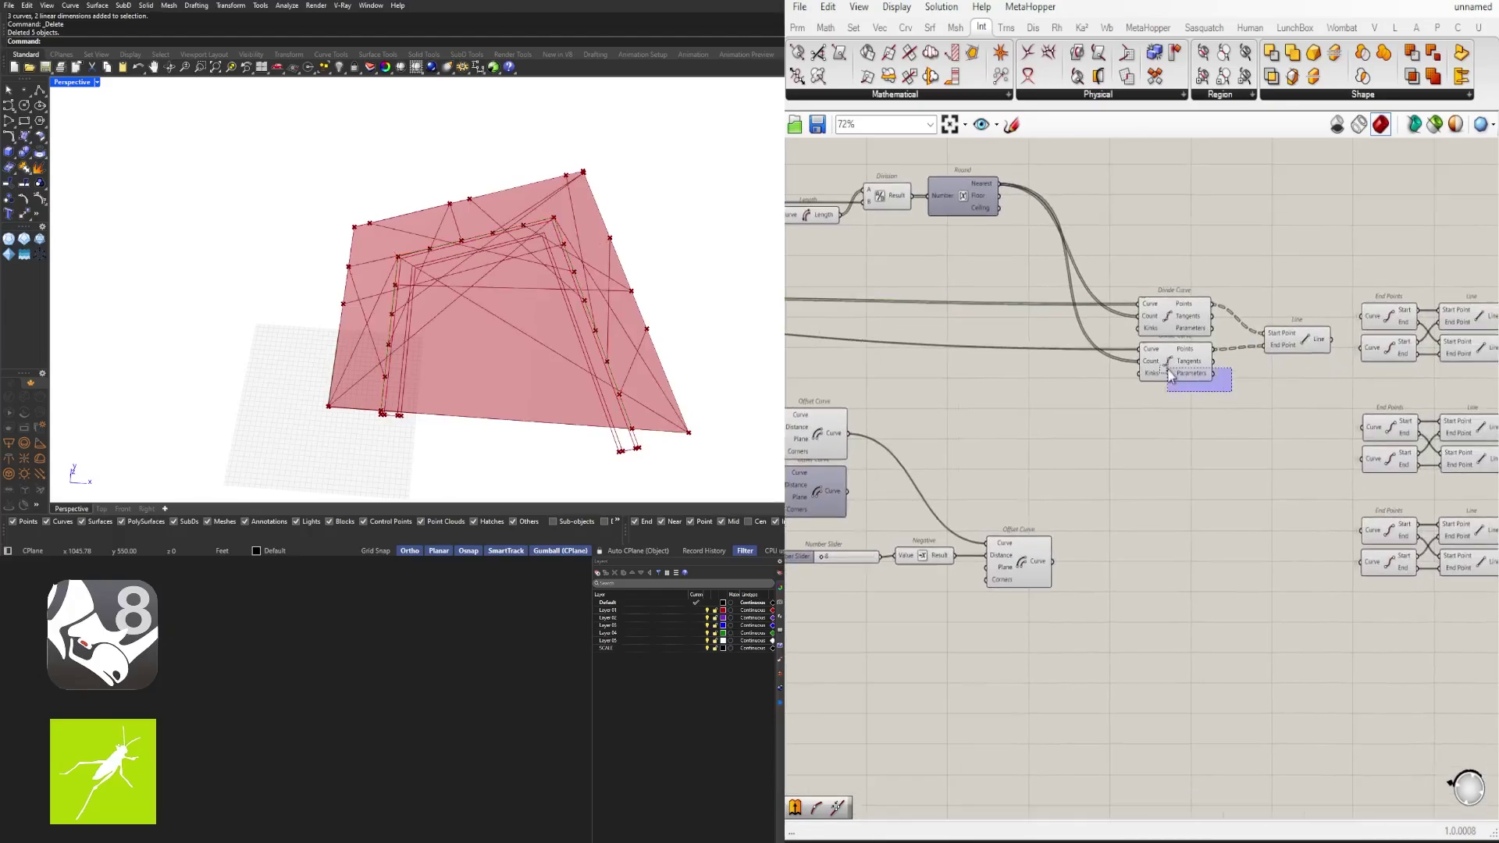
pyautogui.press('Delete')
# Step: Move the bypassed Join Curves component to a spot just below Length
pyautogui.moveTo(931, 423); pyautogui.dragTo(1200, 450, button='right')
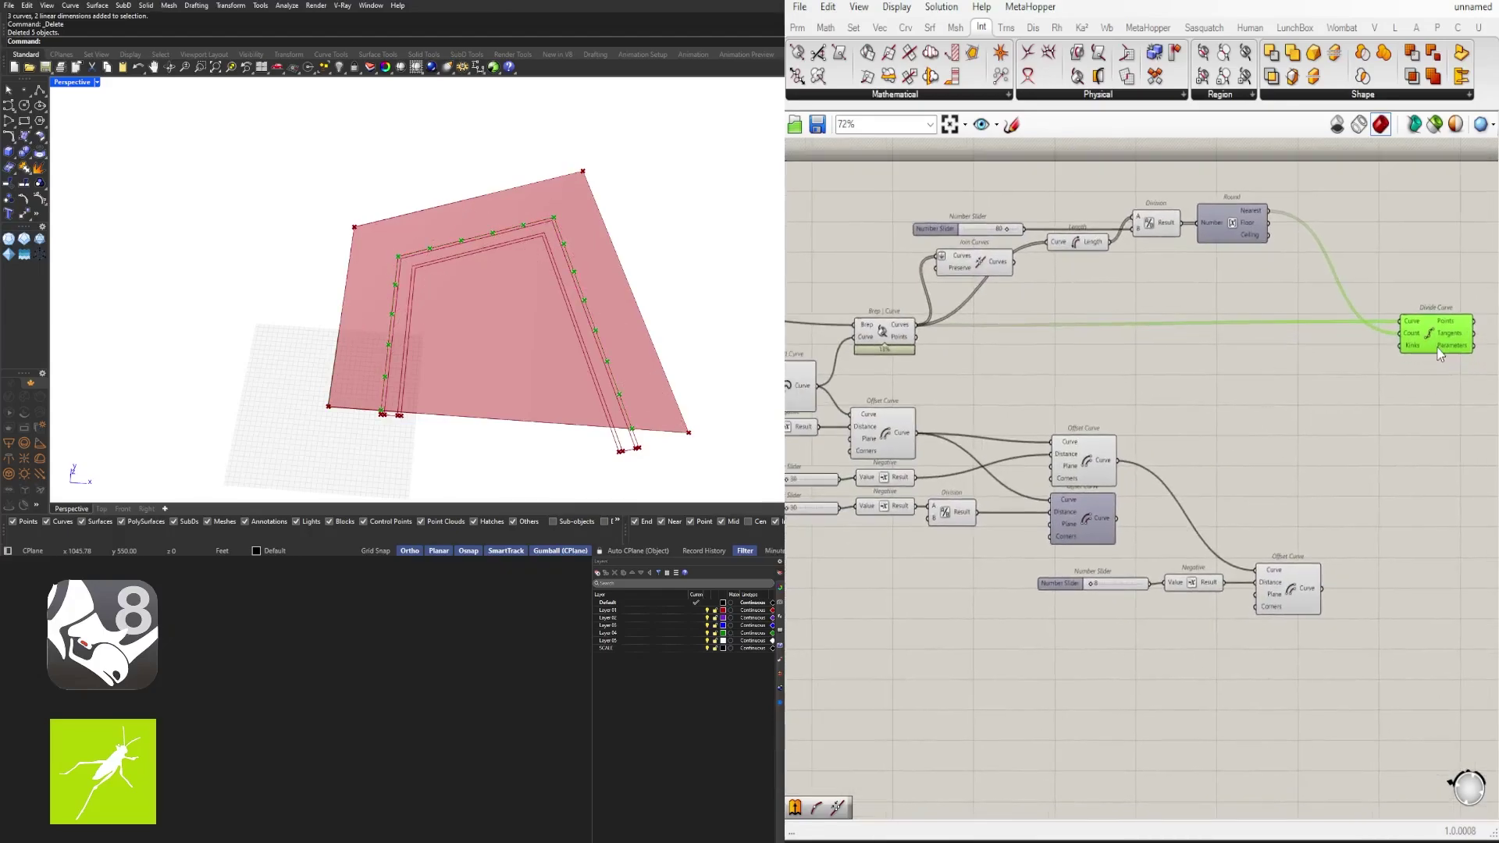
pyautogui.moveTo(1084, 303); pyautogui.dragTo(1078, 290)
pyautogui.click(968, 352)
pyautogui.moveTo(966, 352); pyautogui.dragTo(1107, 348, button='right')
# Step: Insert a Relay on the segment wires between List Item and Join Curves
pyautogui.moveTo(916, 348); pyautogui.dragTo(1133, 378, button='right')
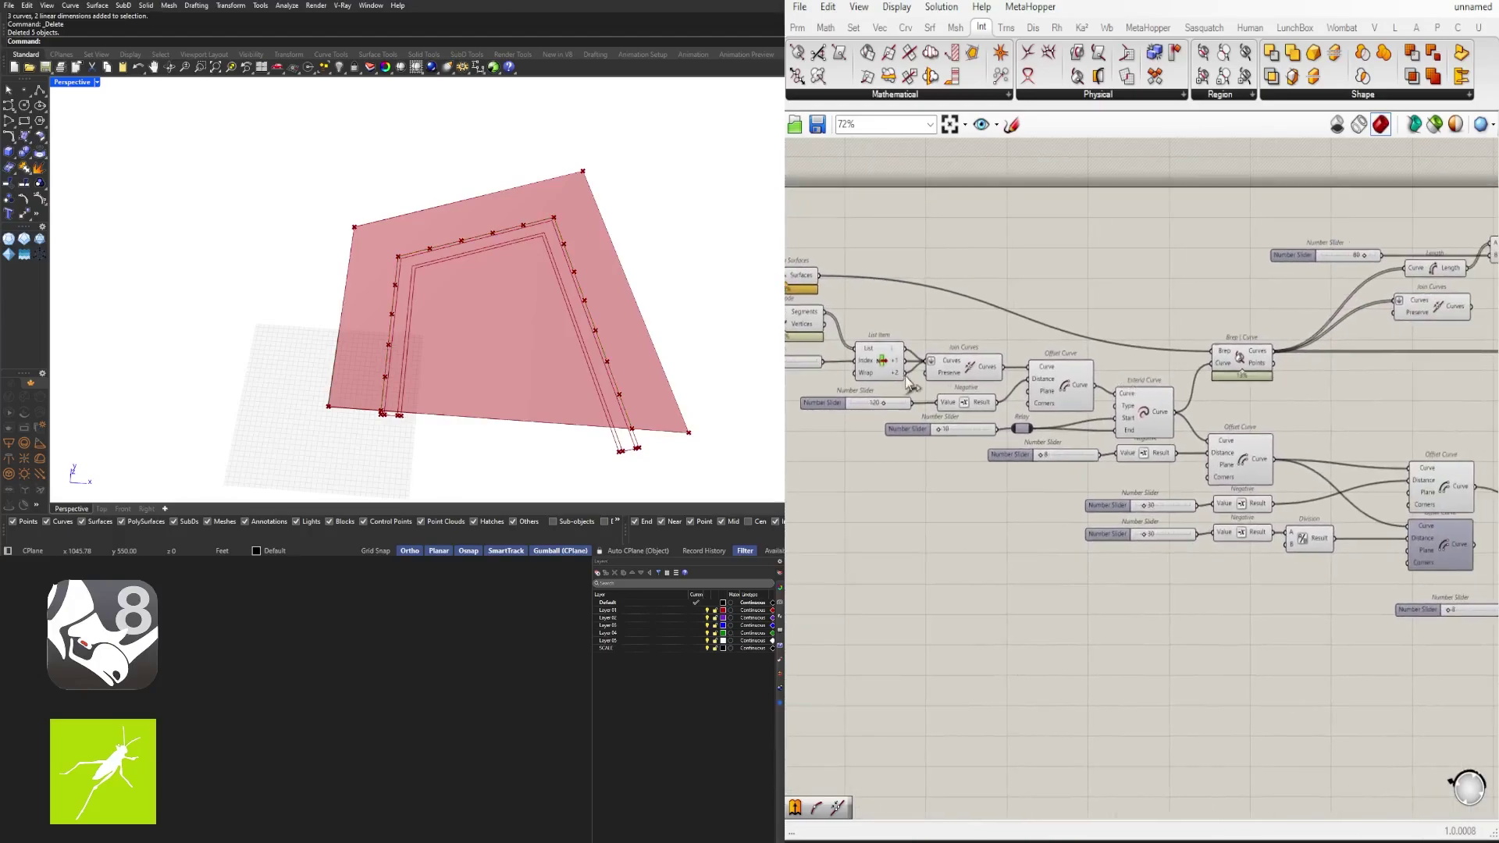
pyautogui.moveTo(1165, 312); pyautogui.dragTo(1071, 322, button='right')
pyautogui.moveTo(1129, 367); pyautogui.dragTo(1286, 351, button='right')
pyautogui.click(1049, 366)
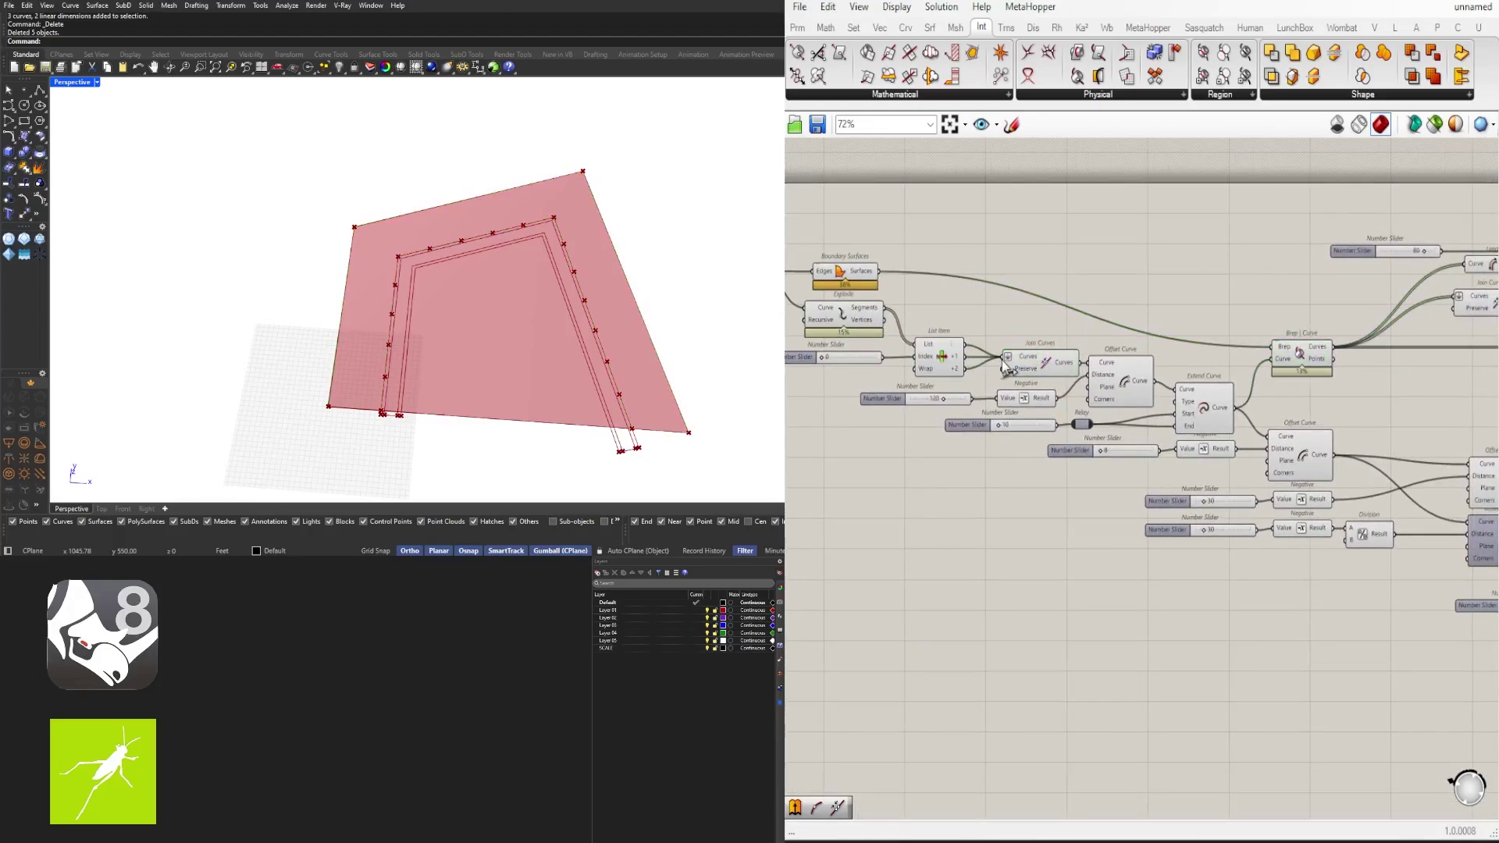
pyautogui.scroll(-4, 1044, 387)
pyautogui.scroll(4, 982, 348)
pyautogui.moveTo(1006, 297); pyautogui.dragTo(1171, 316, button='right')
pyautogui.moveTo(1147, 303); pyautogui.dragTo(1072, 412)
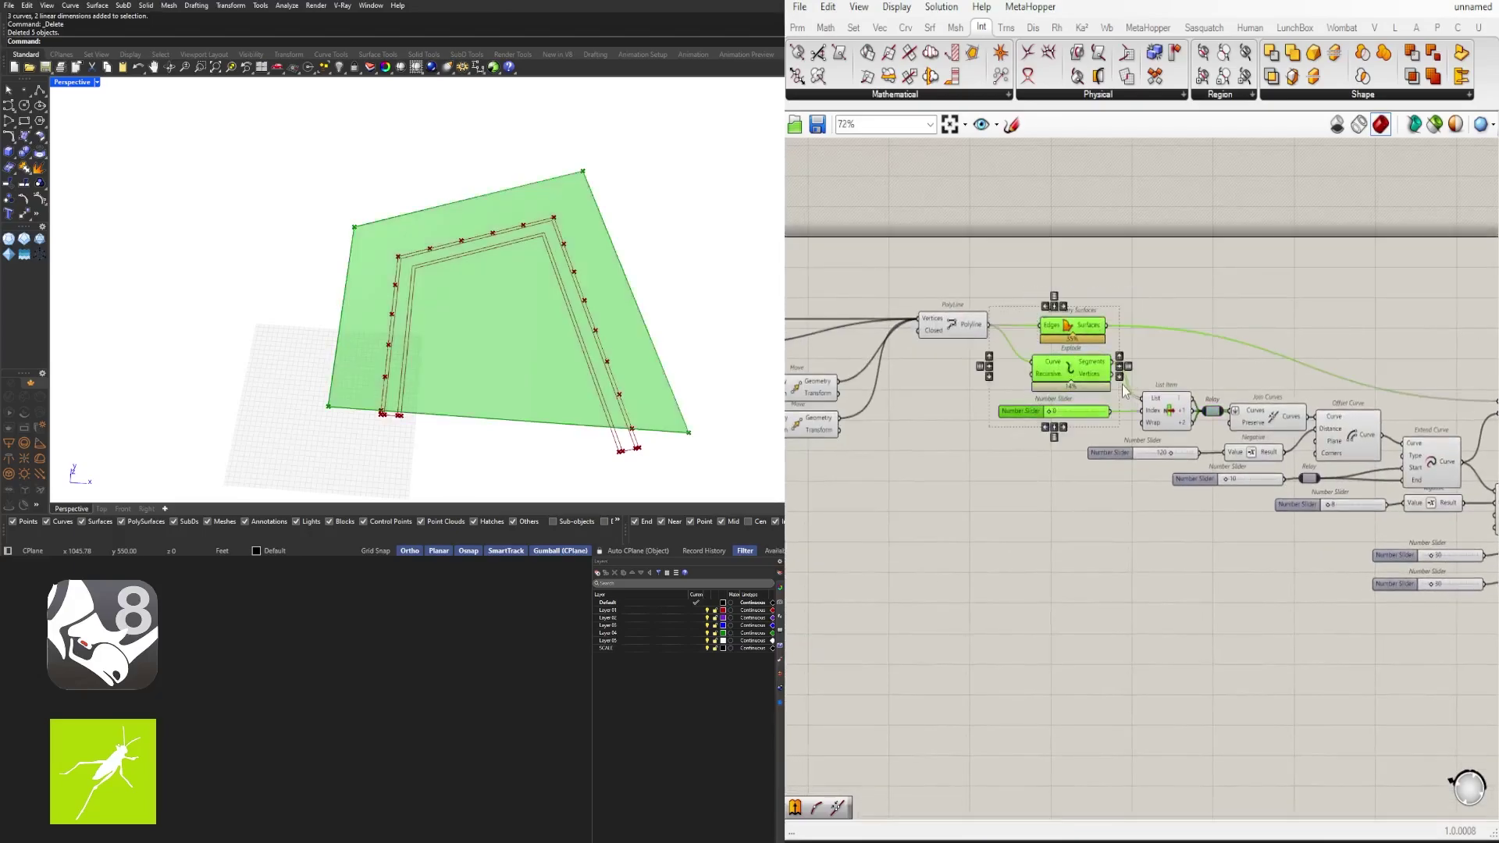
pyautogui.click(1345, 312)
# Step: Add a Curve parameter, feed it the List Item segments from the Relay, and place it just below Brep | Curve
pyautogui.moveTo(1345, 312); pyautogui.dragTo(1018, 330, button='right')
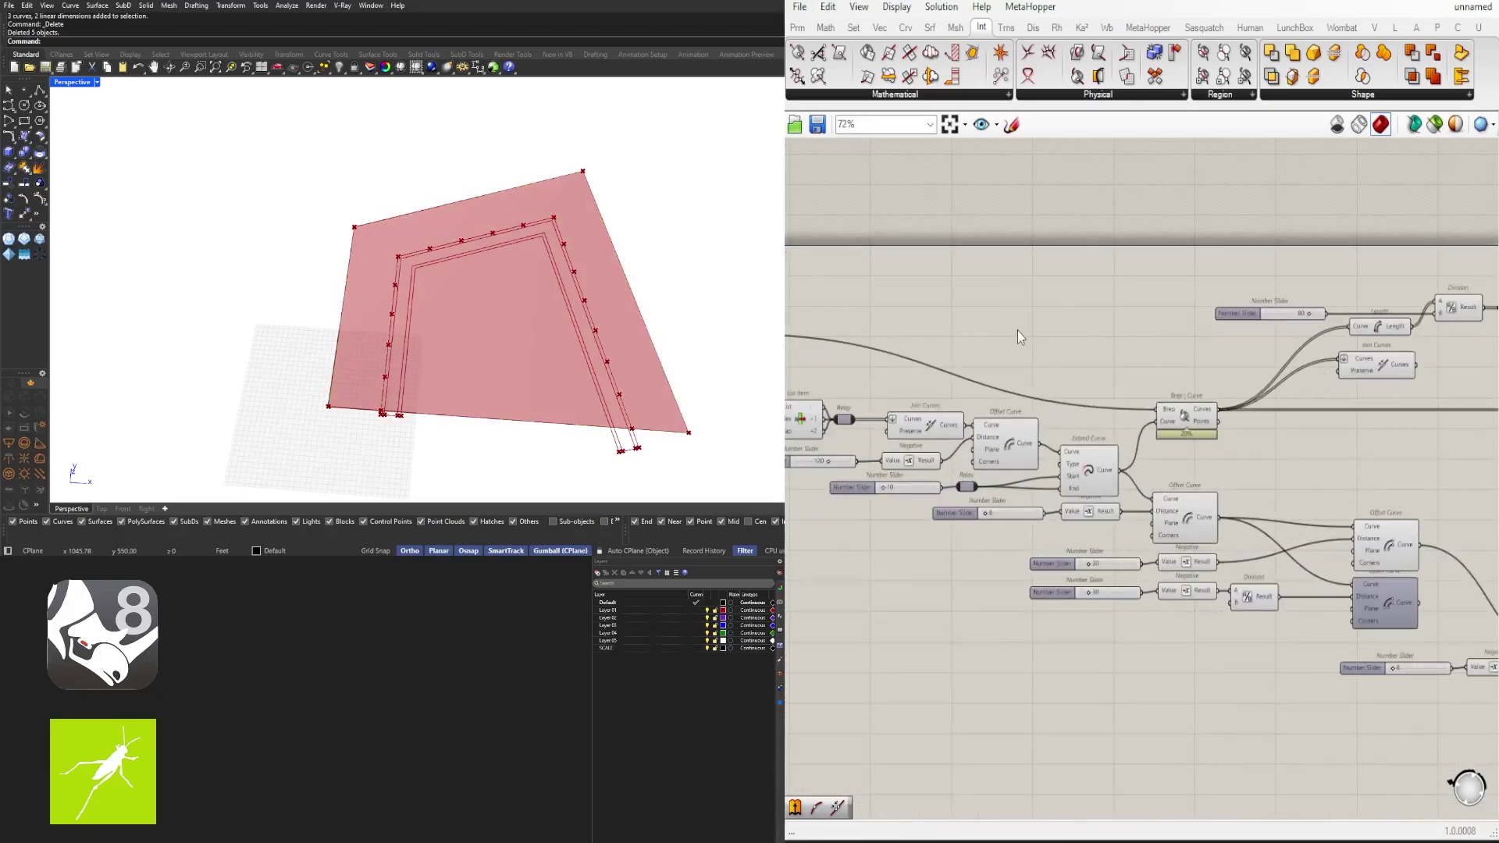
pyautogui.doubleClick(1018, 330)
pyautogui.write('curve')
pyautogui.press('Return')
pyautogui.rightClick(1009, 327)
pyautogui.moveTo(1046, 326); pyautogui.dragTo(1263, 423)
pyautogui.moveTo(1053, 414)
pyautogui.click(1241, 458)
pyautogui.scroll(-4, 1017, 334)
pyautogui.scroll(4, 1246, 349)
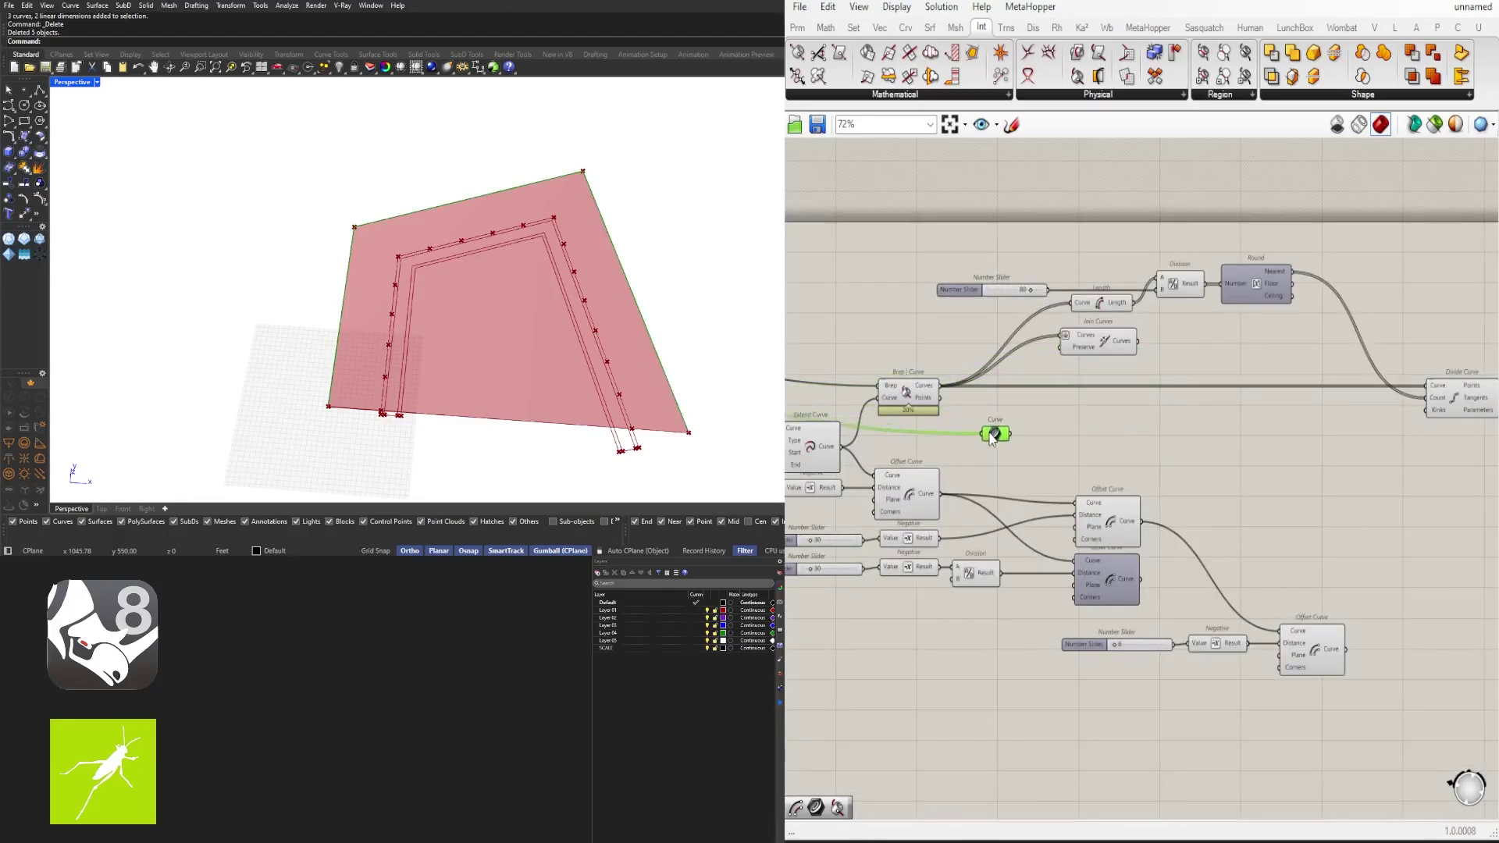
# Step: Duplicate the Divide Curve component and connect the separate Curve parameter to the copy's Curve input
pyautogui.moveTo(1224, 461); pyautogui.dragTo(1102, 424, button='right')
pyautogui.keyDown('alt'); pyautogui.moveTo(1348, 372); pyautogui.dragTo(1352, 397); pyautogui.keyUp('alt')
pyautogui.moveTo(801, 399); pyautogui.dragTo(1314, 402)
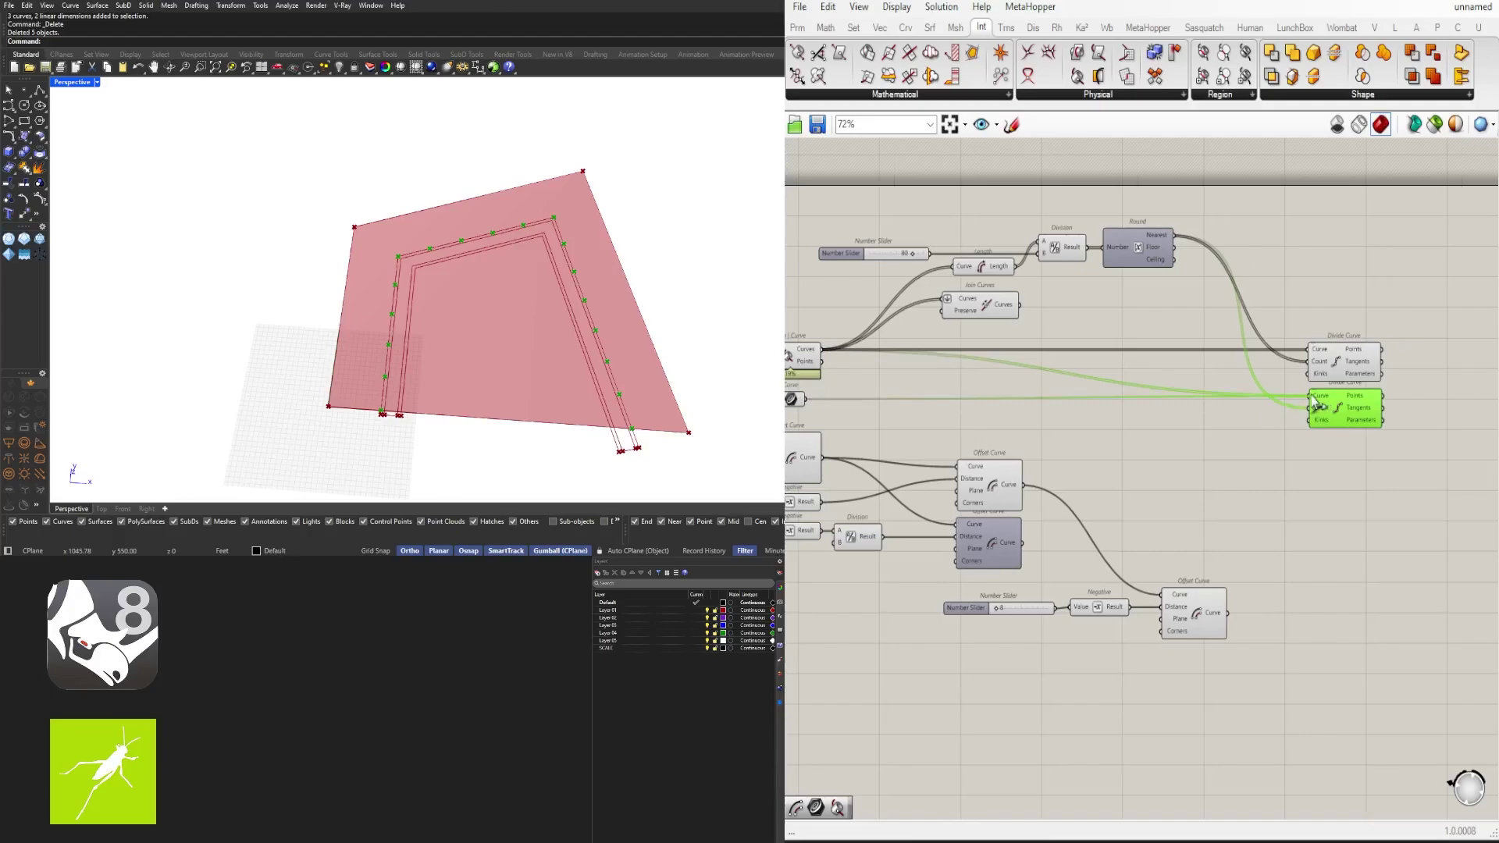
# Step: Add a Line component running from the division points of one Divide Curve to those of the other
pyautogui.scroll(5, 1319, 426)
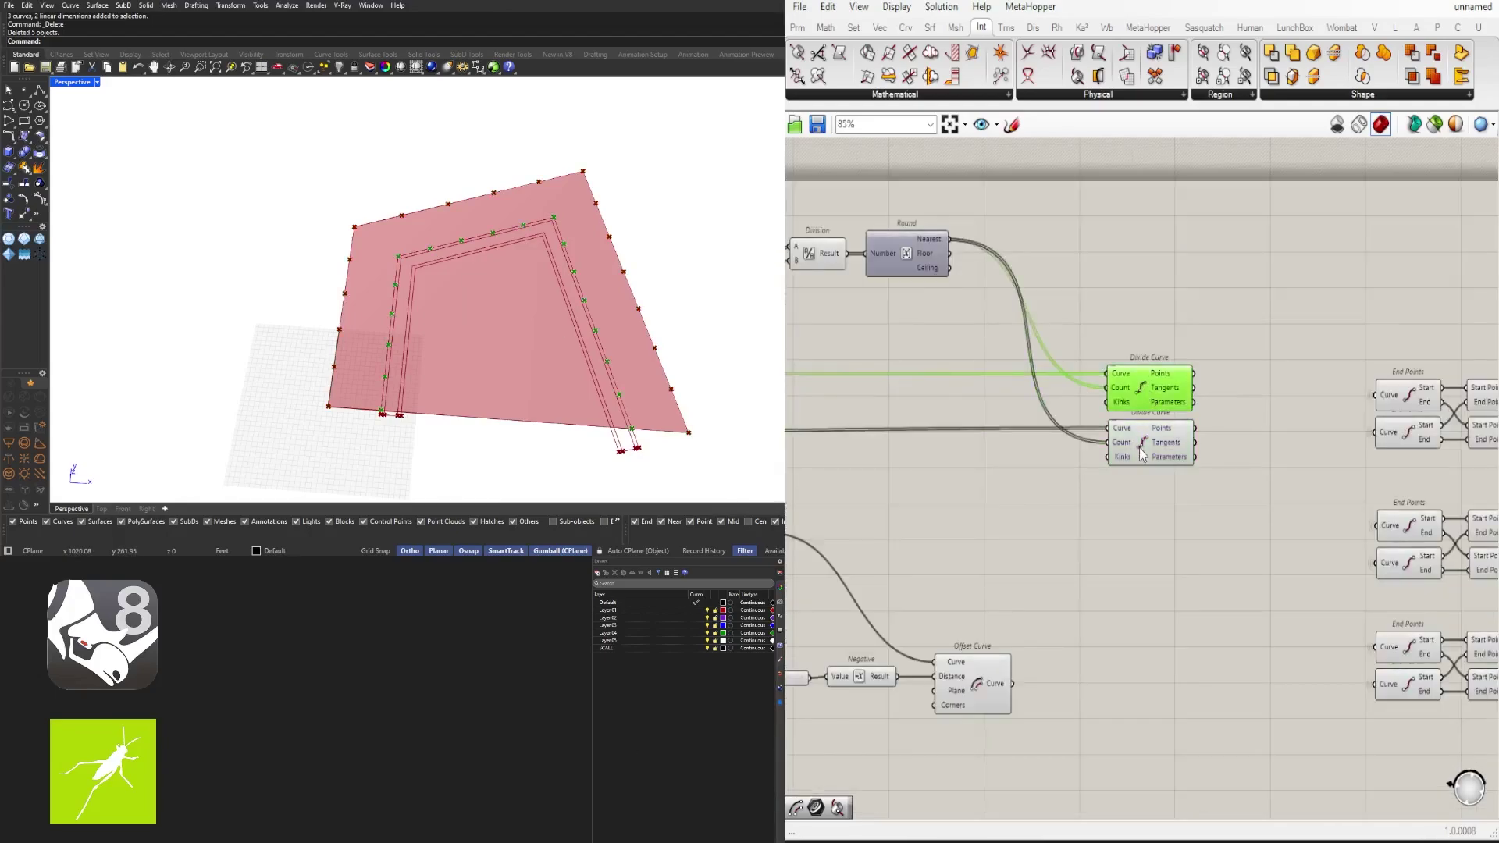
pyautogui.doubleClick(1318, 425)
pyautogui.write('line')
pyautogui.press('Return')
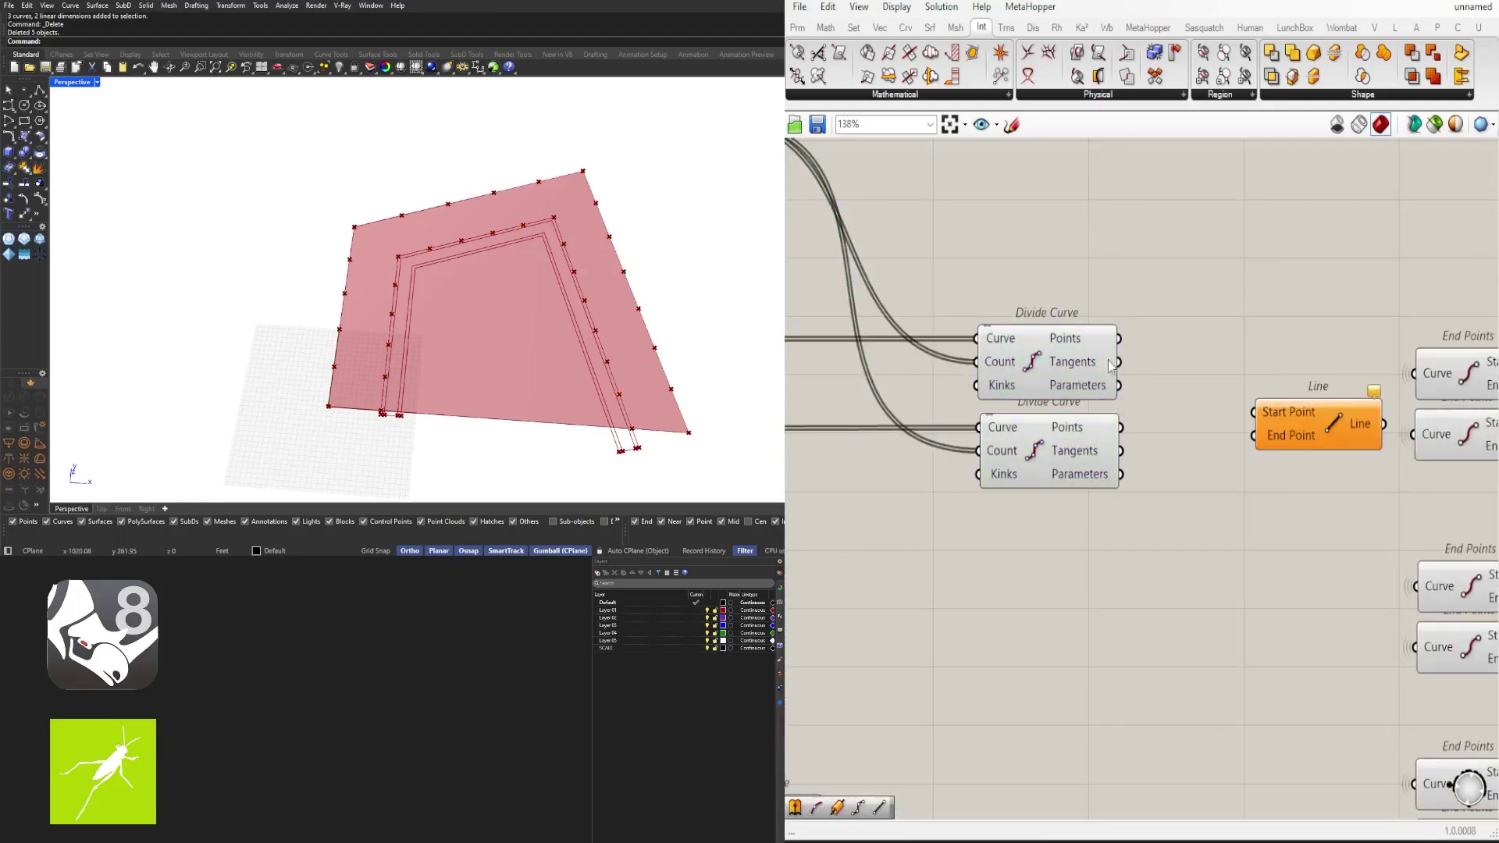
pyautogui.click(1101, 332)
pyautogui.moveTo(1121, 427); pyautogui.dragTo(1236, 356)
pyautogui.moveTo(574, 264); pyautogui.dragTo(501, 305, button='right')
# Step: Move the three End Points, Line and Join Curves groups farther along the canvas to make room for the new Line component
pyautogui.scroll(-2, 1268, 305)
pyautogui.scroll(-4, 1267, 304)
pyautogui.moveTo(1342, 437); pyautogui.dragTo(1079, 464, button='right')
pyautogui.scroll(3, 1072, 373)
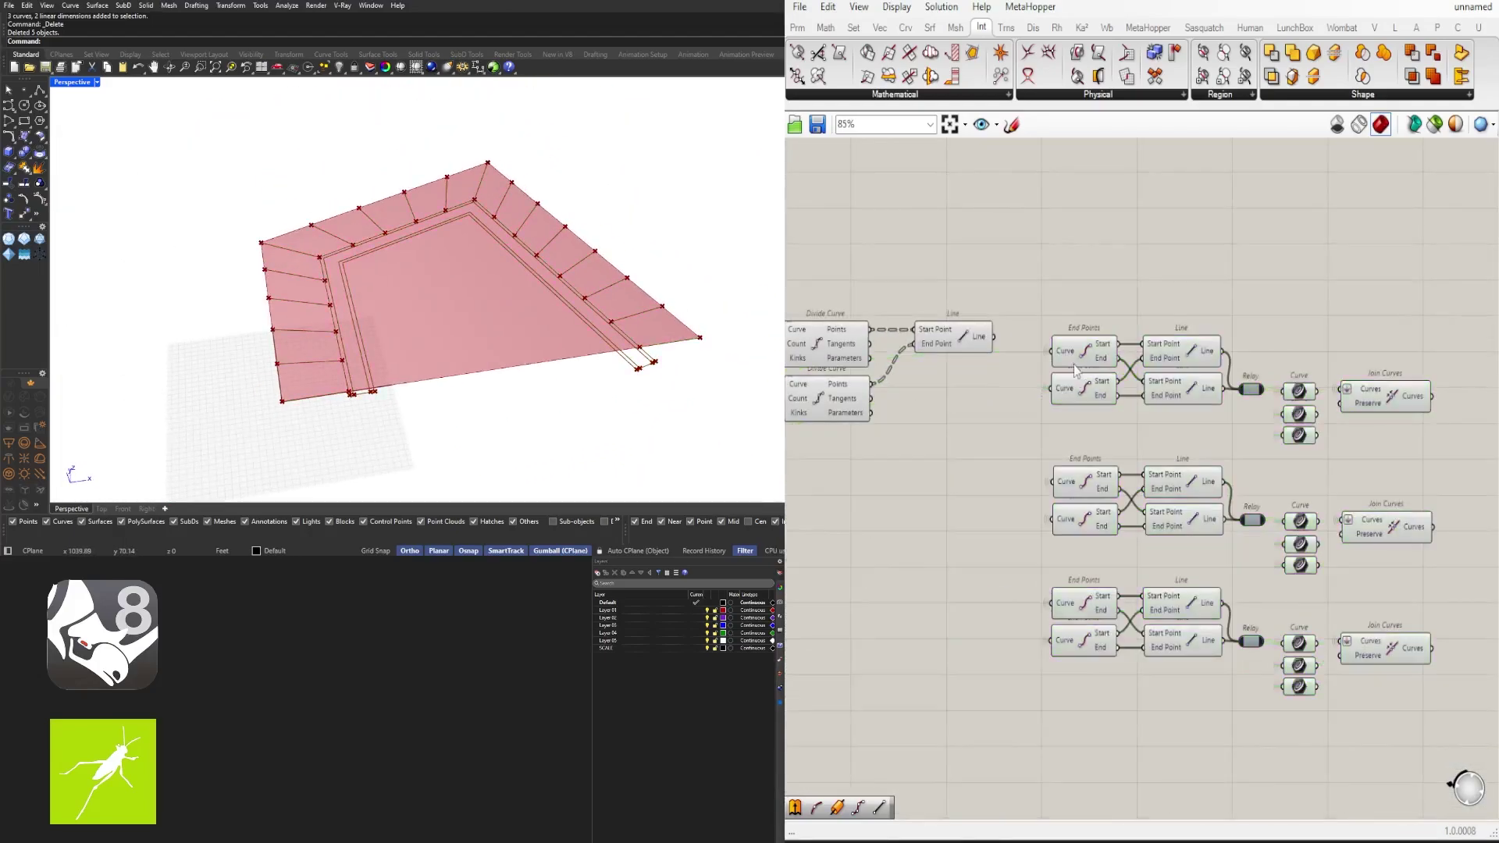
pyautogui.moveTo(1476, 704); pyautogui.dragTo(1034, 308)
pyautogui.moveTo(1085, 353); pyautogui.dragTo(1243, 355)
pyautogui.moveTo(1060, 355); pyautogui.dragTo(1284, 356, button='right')
pyautogui.scroll(1, 1284, 355)
# Step: Insert a Cull Duplicates component with flattened points between the first Divide Curve and the Line's Start Point
pyautogui.click(1154, 335)
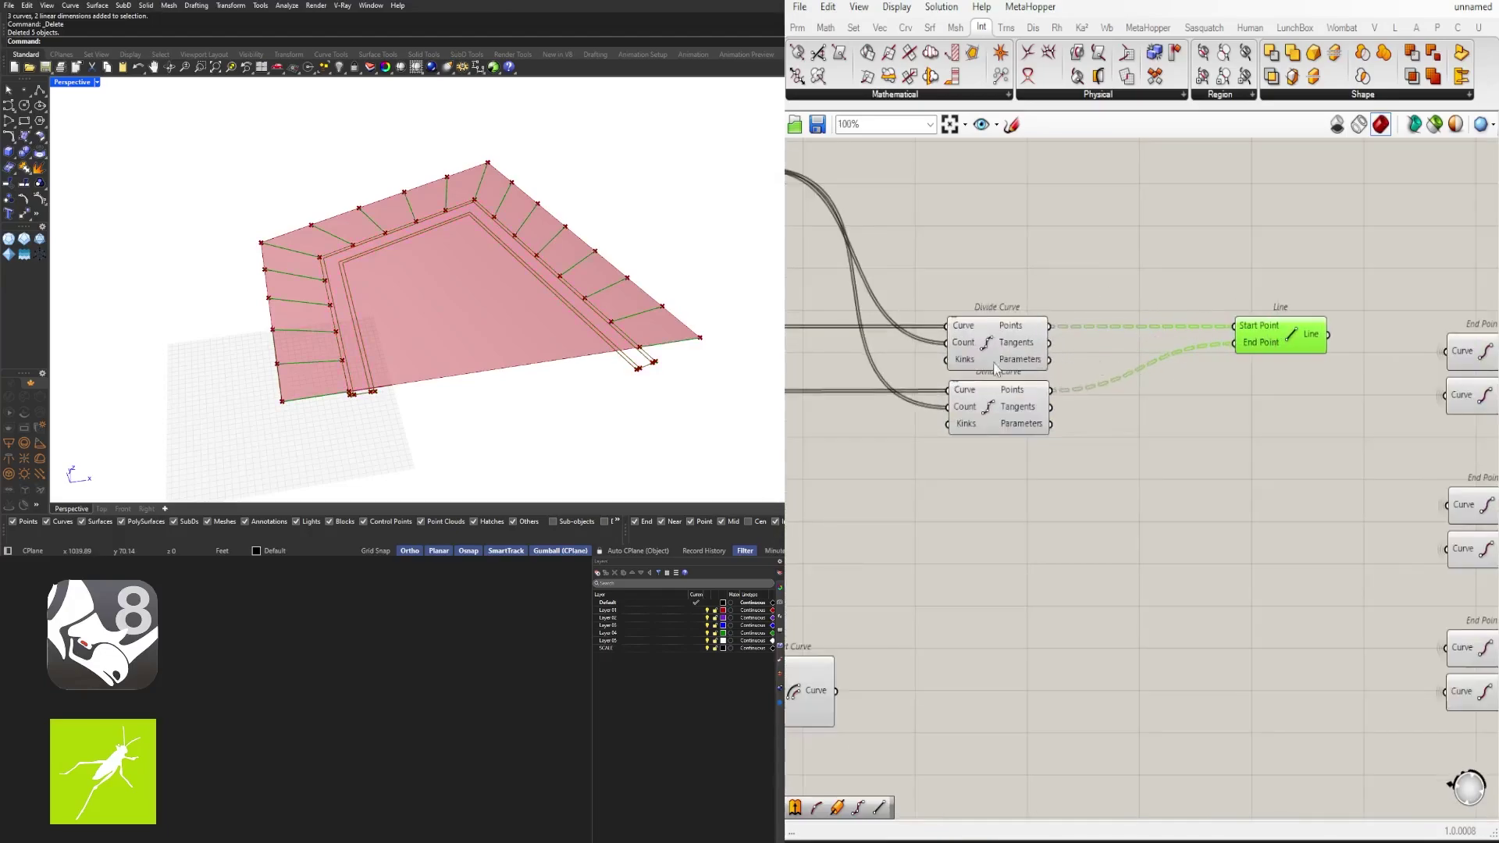
pyautogui.doubleClick(1139, 252)
pyautogui.write('cul')
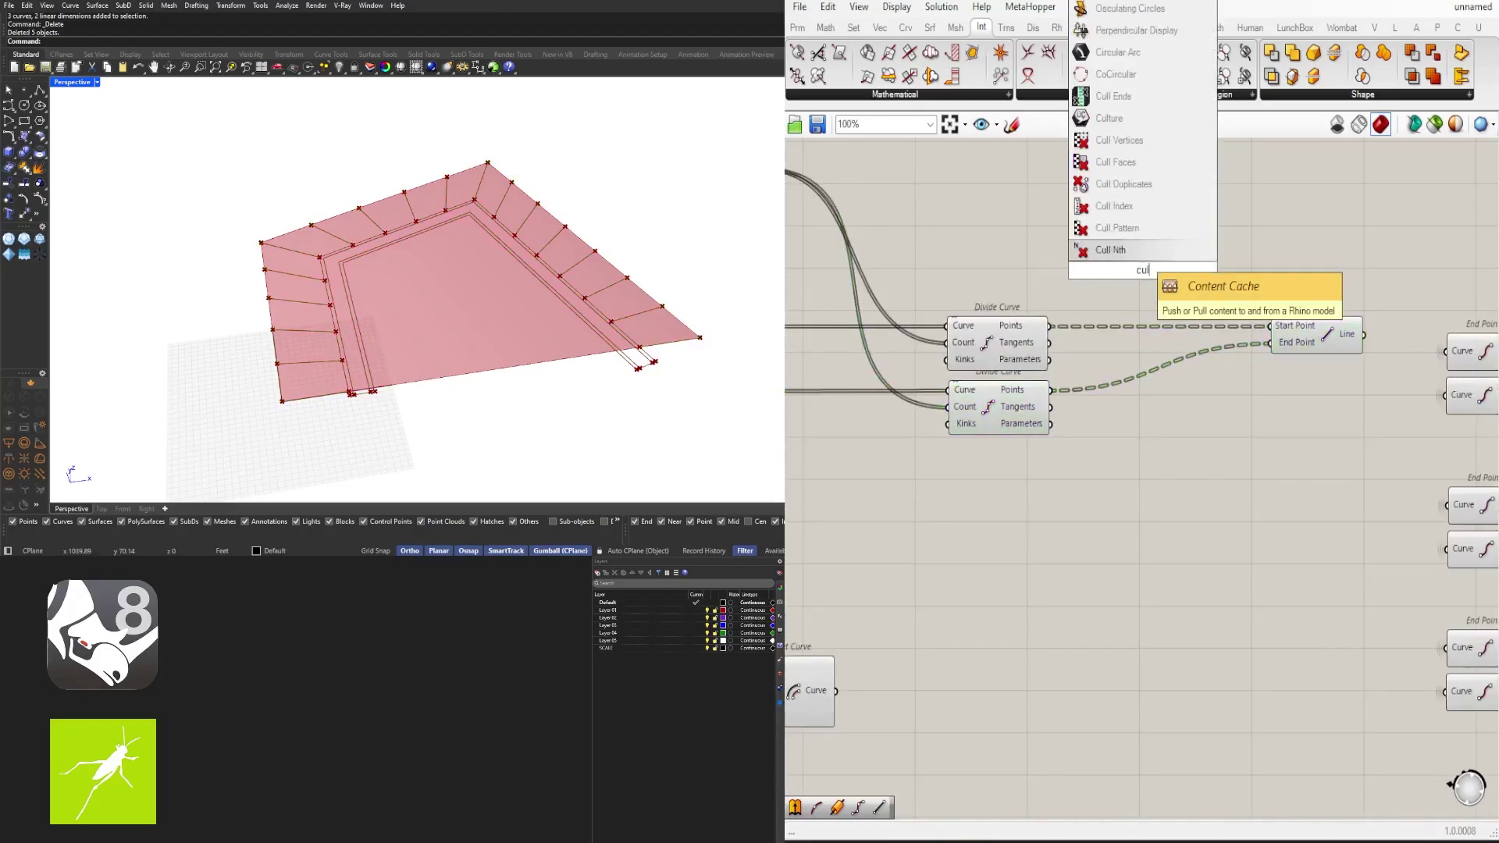
pyautogui.press('Up')
pyautogui.press('Return')
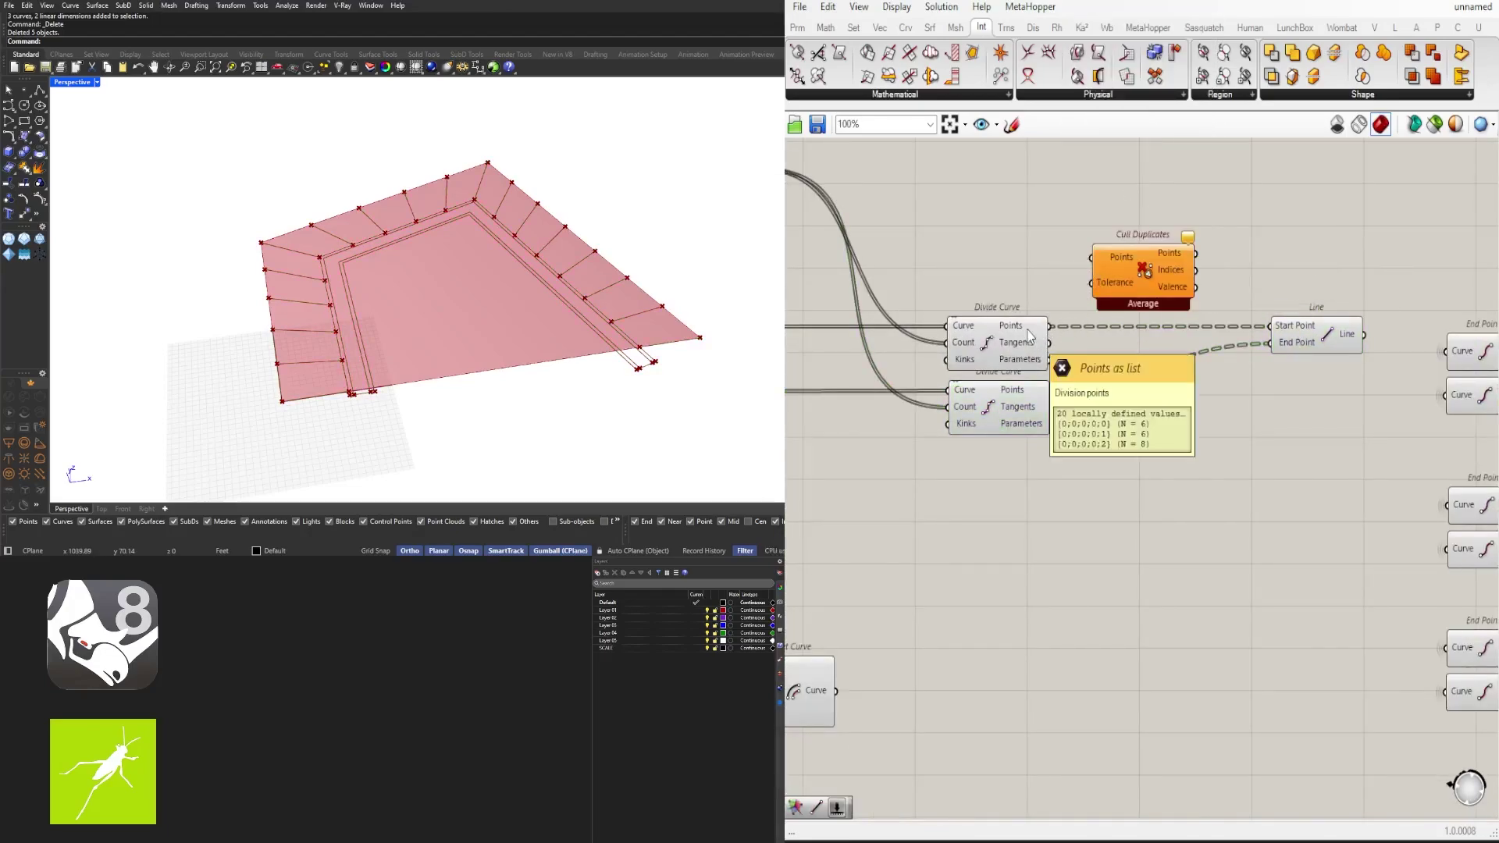
pyautogui.moveTo(1050, 325); pyautogui.dragTo(1091, 257)
pyautogui.rightClick(1118, 257)
pyautogui.moveTo(1159, 284); pyautogui.dragTo(1264, 326)
# Step: Duplicate Cull Duplicates for the second Divide Curve and feed its points into the Line's End Point
pyautogui.moveTo(1212, 391); pyautogui.dragTo(1290, 328)
pyautogui.moveTo(1014, 412); pyautogui.dragTo(1014, 416)
pyautogui.click(1280, 413)
pyautogui.click(1315, 336)
pyautogui.moveTo(1327, 359); pyautogui.dragTo(983, 390, button='right')
pyautogui.scroll(-4, 983, 390)
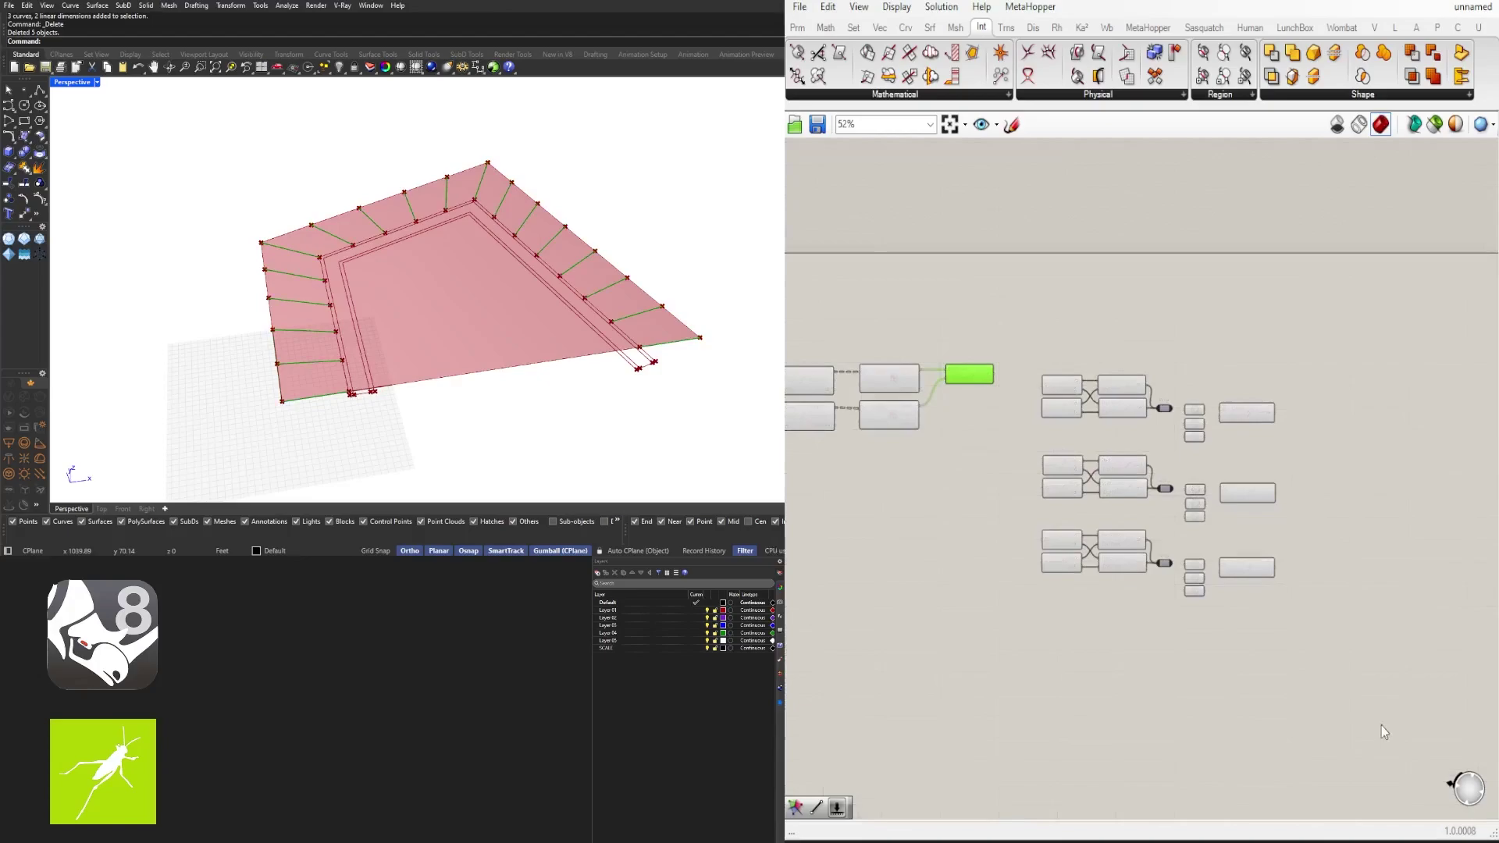
# Step: Place the three End Points, Line and Join Curves groups beneath the Divide Curve and Cull Duplicates chain
pyautogui.moveTo(1382, 729); pyautogui.dragTo(1024, 347)
pyautogui.moveTo(1061, 380); pyautogui.dragTo(1077, 380)
pyautogui.scroll(3, 1092, 382)
pyautogui.moveTo(1135, 387); pyautogui.dragTo(1305, 369, button='right')
pyautogui.scroll(-4, 1305, 369)
pyautogui.moveTo(1292, 367); pyautogui.dragTo(1052, 439)
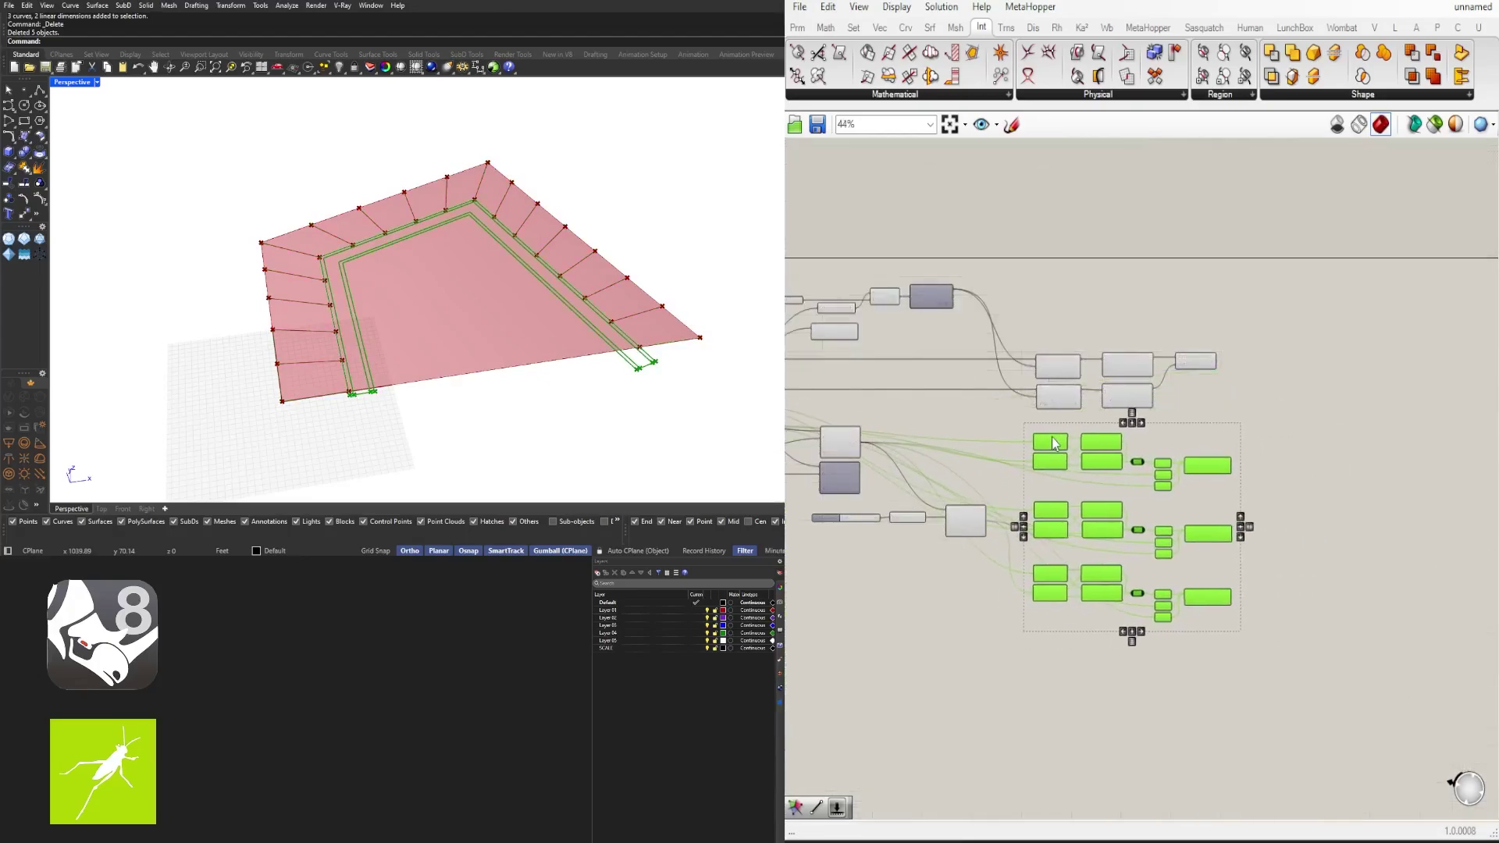
pyautogui.click(1171, 396)
# Step: Tighten the layout by shifting the Length, Division and Join Curves group and the Divide Curve, Cull Duplicates and Line components
pyautogui.scroll(3, 1171, 392)
pyautogui.scroll(-3, 1366, 413)
pyautogui.moveTo(1415, 408); pyautogui.dragTo(1175, 344)
pyautogui.scroll(4, 1046, 331)
pyautogui.moveTo(1046, 330); pyautogui.dragTo(1188, 341, button='right')
pyautogui.moveTo(1344, 402); pyautogui.dragTo(889, 273)
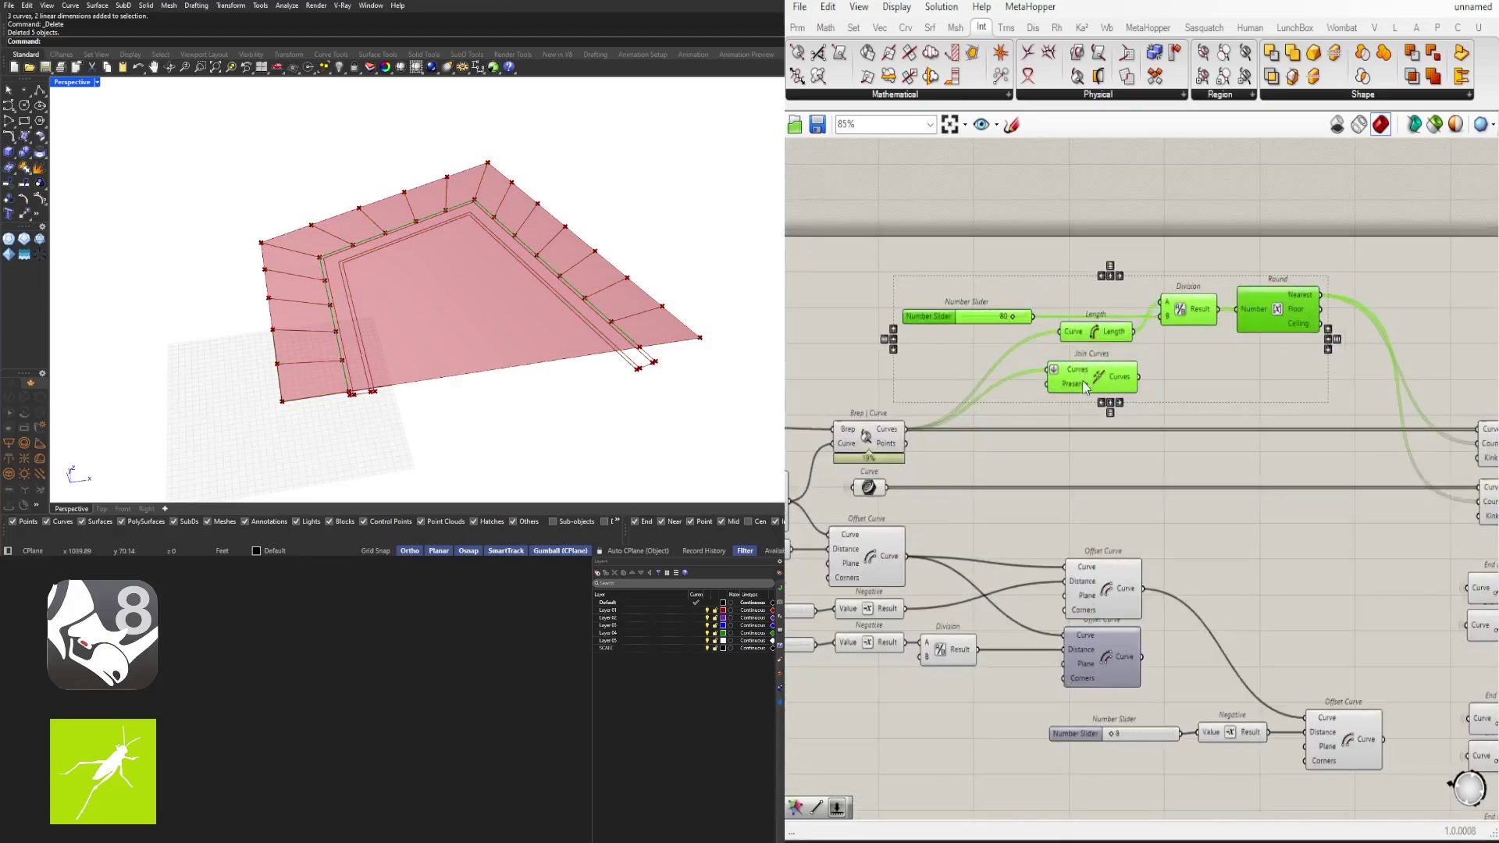
pyautogui.moveTo(1082, 381); pyautogui.dragTo(987, 407)
pyautogui.click(1148, 295)
pyautogui.moveTo(1148, 295); pyautogui.dragTo(965, 295, button='right')
pyautogui.scroll(-3, 966, 295)
pyautogui.moveTo(1441, 434); pyautogui.dragTo(1147, 339)
pyautogui.scroll(3, 1224, 387)
pyautogui.moveTo(1217, 384); pyautogui.dragTo(1044, 384)
# Step: Position the Round component beside the two Divide Curves and hide the wire entering its Number input
pyautogui.moveTo(931, 318); pyautogui.dragTo(1259, 313, button='right')
pyautogui.click(1259, 314)
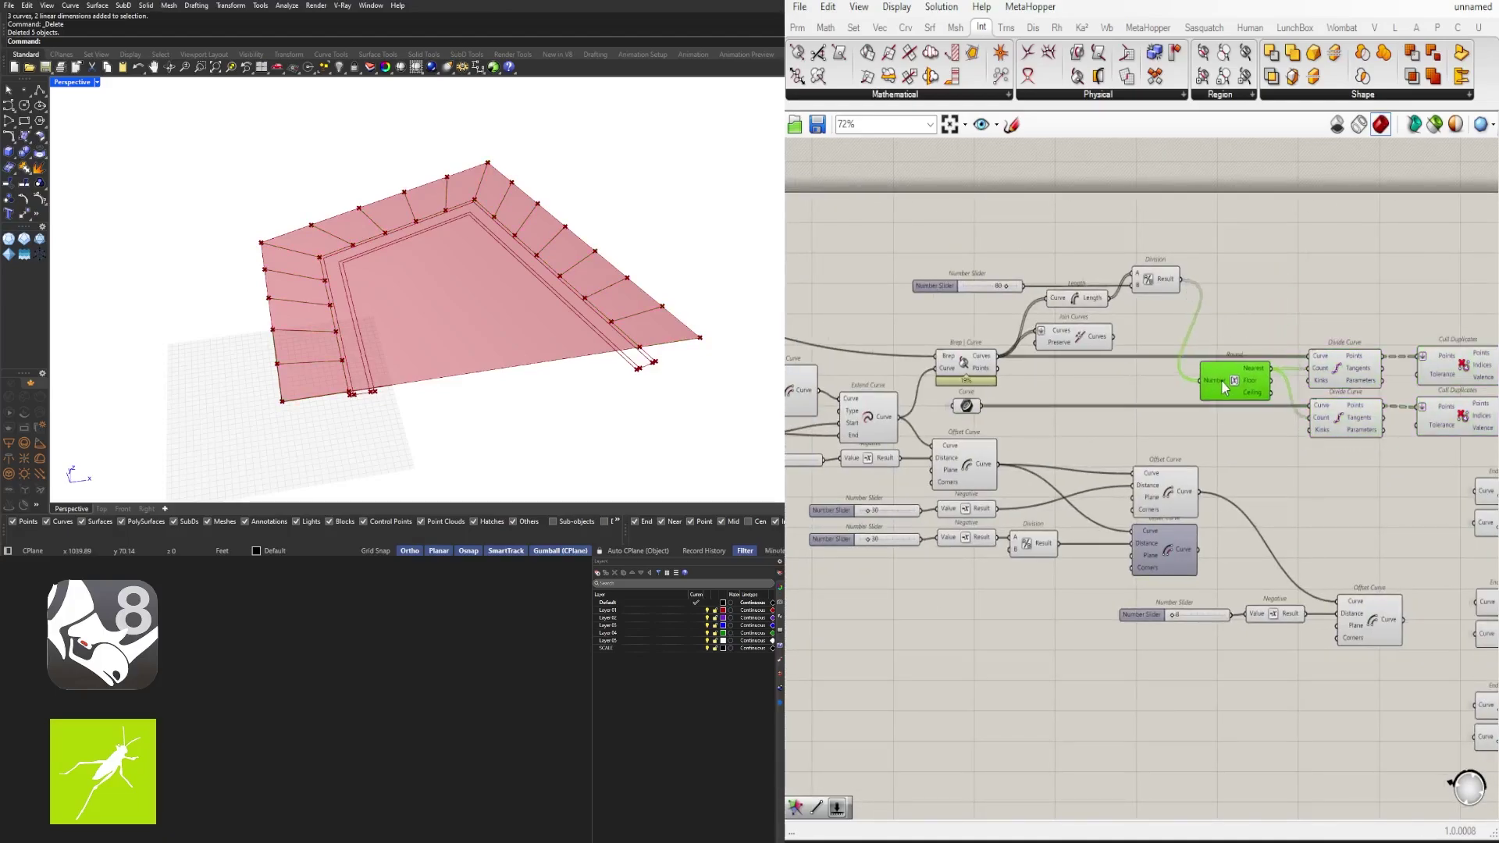
pyautogui.rightClick(1208, 381)
pyautogui.moveTo(1278, 426)
pyautogui.click(1434, 427)
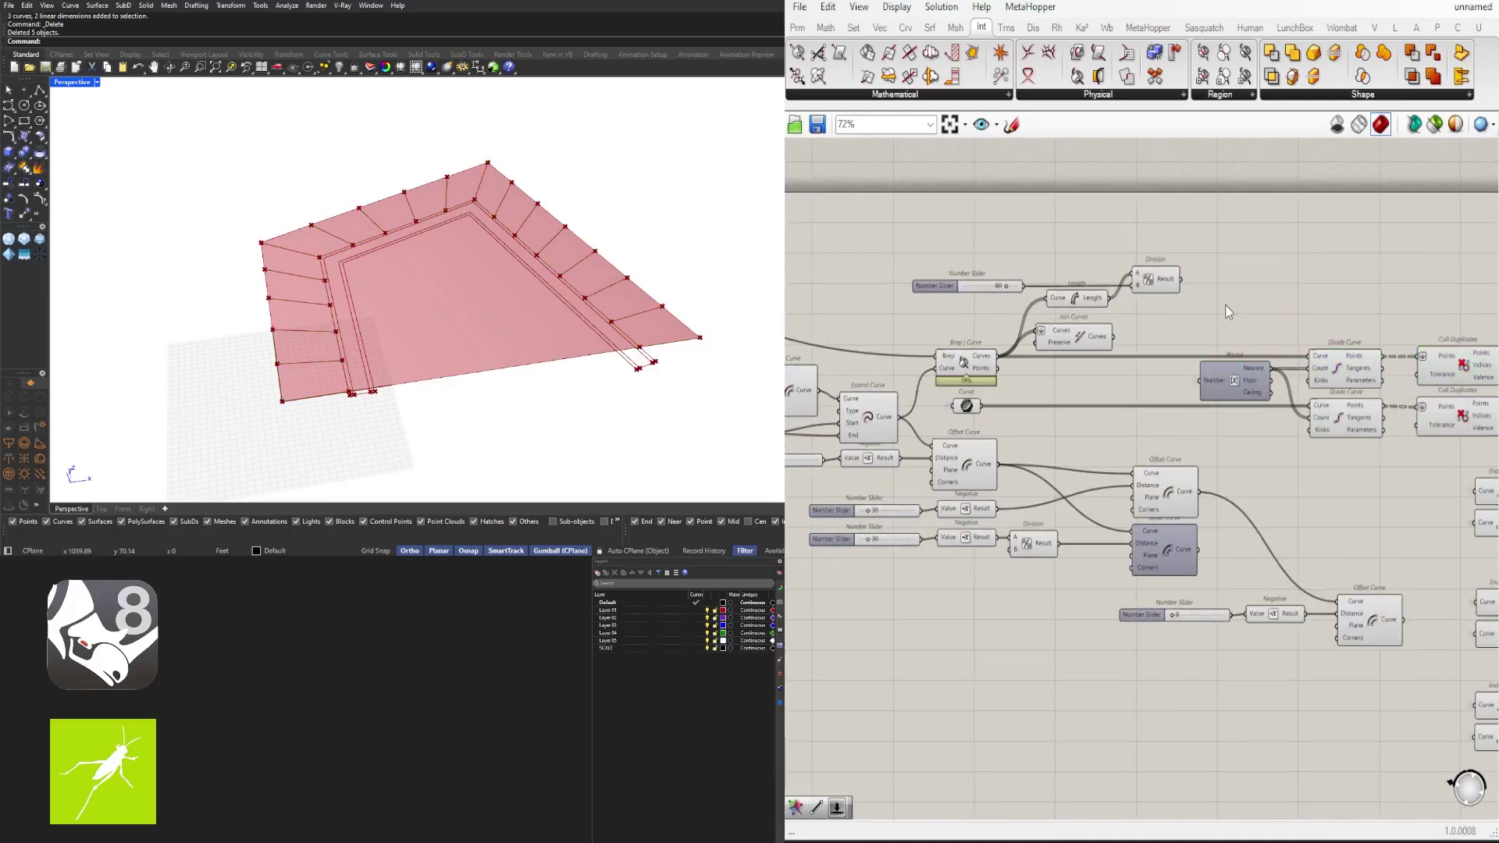
pyautogui.scroll(4, 1077, 293)
pyautogui.moveTo(1077, 292); pyautogui.dragTo(1077, 313)
pyautogui.click(1171, 351)
# Step: Add a Loft component and feed it with the connecting lines from the Line component
pyautogui.scroll(-5, 1171, 352)
pyautogui.moveTo(1404, 374); pyautogui.dragTo(1100, 363, button='right')
pyautogui.click(1236, 354)
pyautogui.moveTo(532, 366)
pyautogui.mouseDown(button='right')
pyautogui.moveTo(536, 378)
pyautogui.moveTo(522, 355)
pyautogui.moveTo(525, 368)
pyautogui.mouseUp(button='right')
pyautogui.moveTo(401, 391); pyautogui.dragTo(422, 409, button='right')
pyautogui.scroll(2, 313, 424)
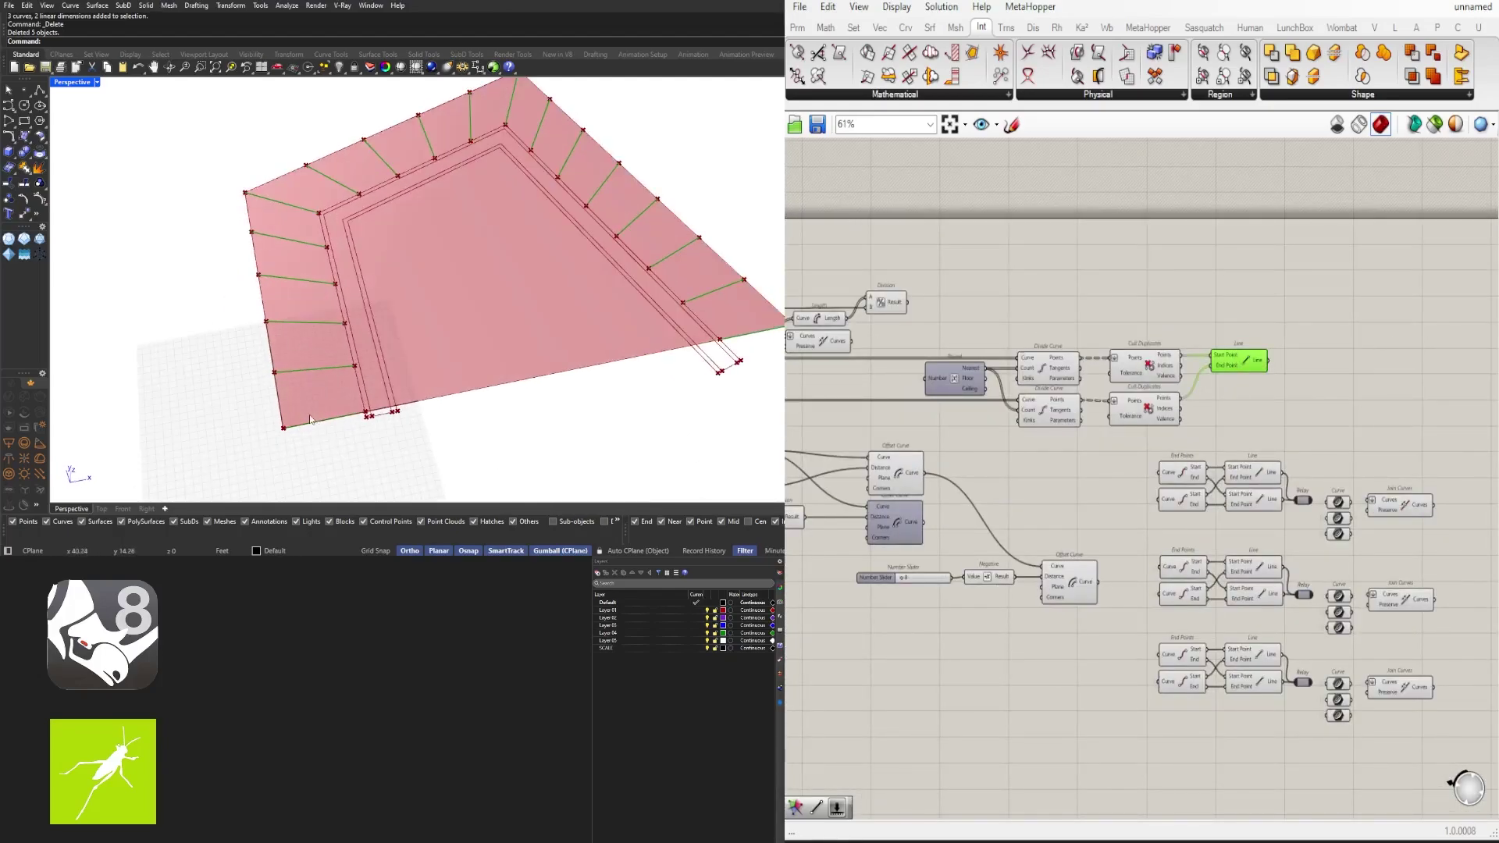
pyautogui.moveTo(1358, 371); pyautogui.dragTo(1236, 367, button='right')
pyautogui.click(1235, 367)
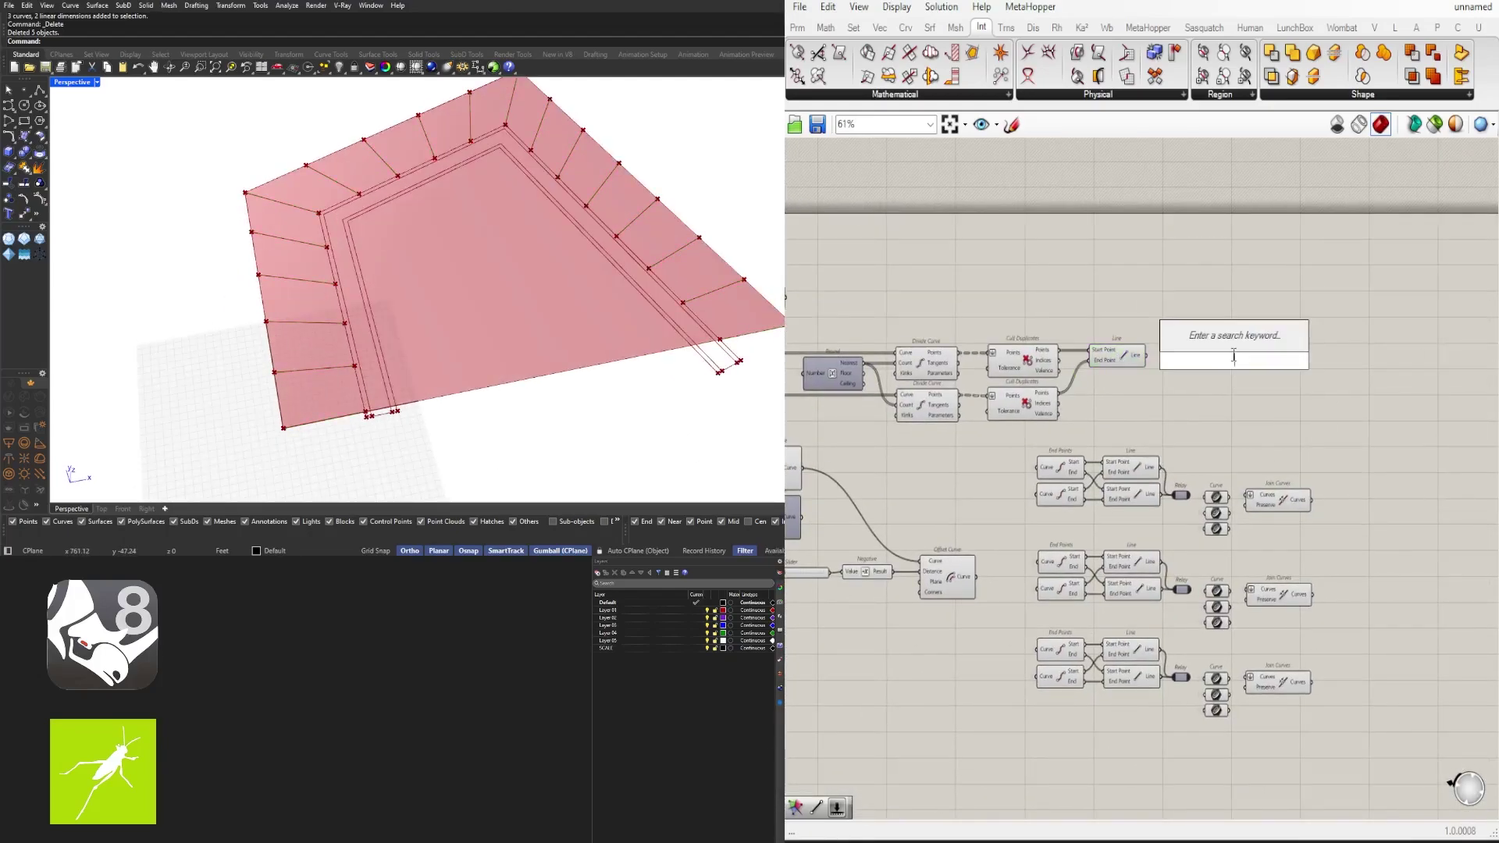
pyautogui.write('loft')
pyautogui.press('Return')
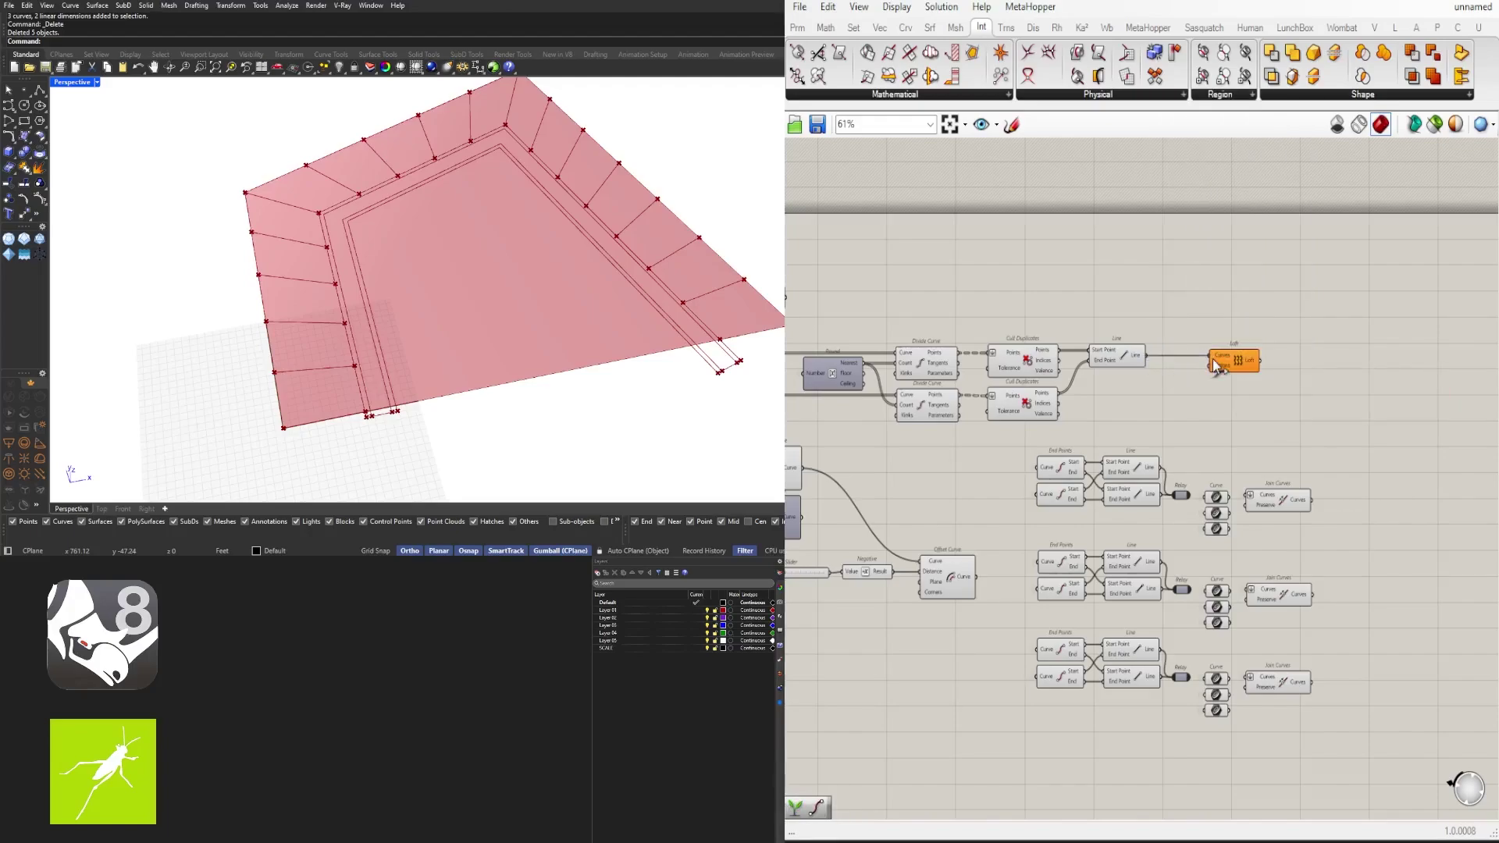
pyautogui.scroll(3, 1215, 365)
# Step: Try the Developable loft type in the Loft component's options
pyautogui.rightClick(1215, 361)
pyautogui.moveTo(1327, 503)
pyautogui.click(1475, 543)
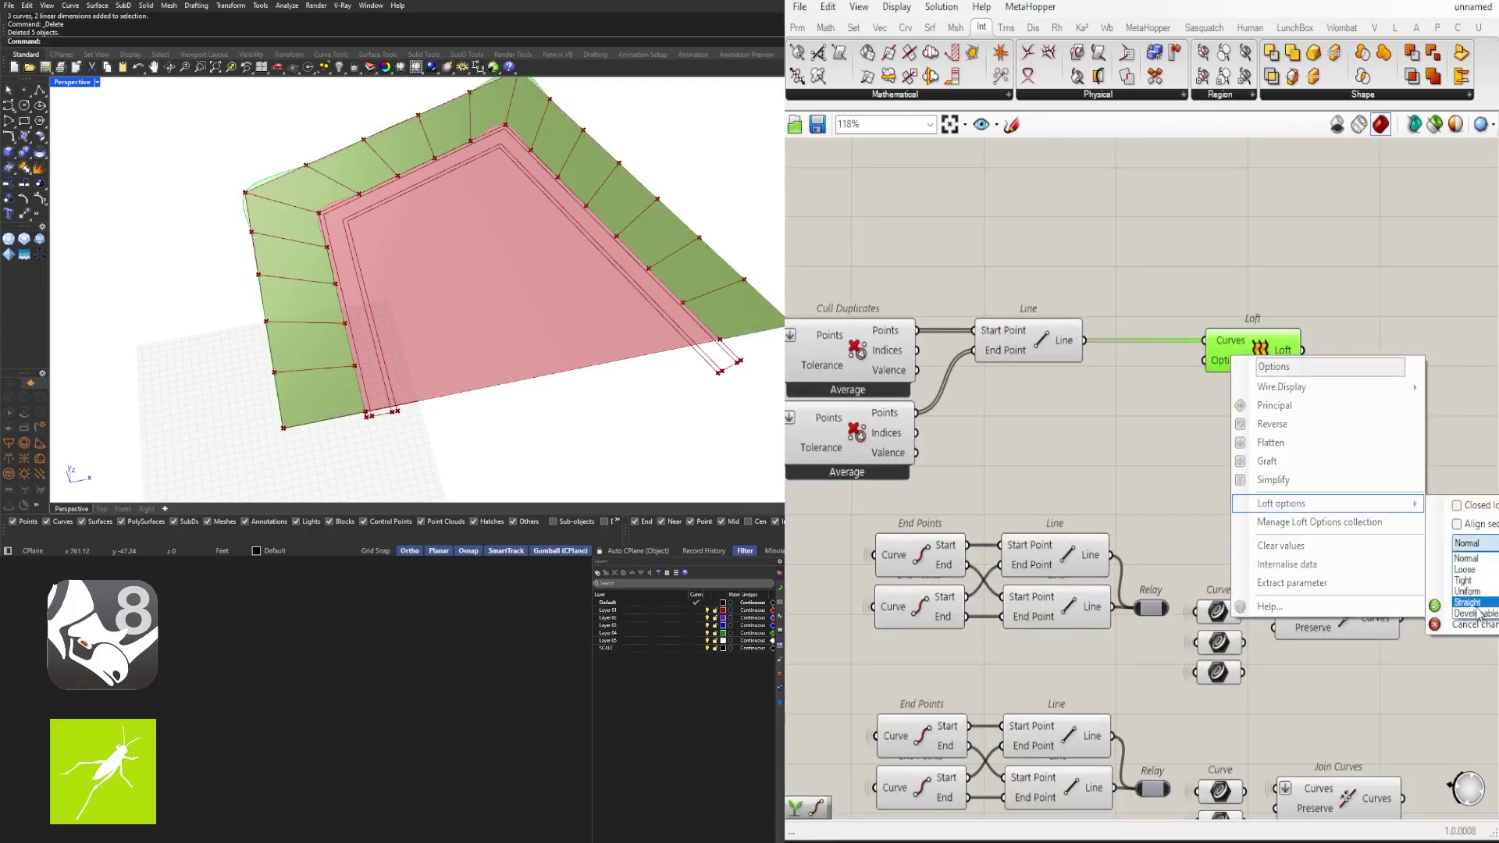
pyautogui.click(1478, 614)
# Step: Set the Loft component's type to Straight and reposition the component near the Line output
pyautogui.rightClick(1215, 361)
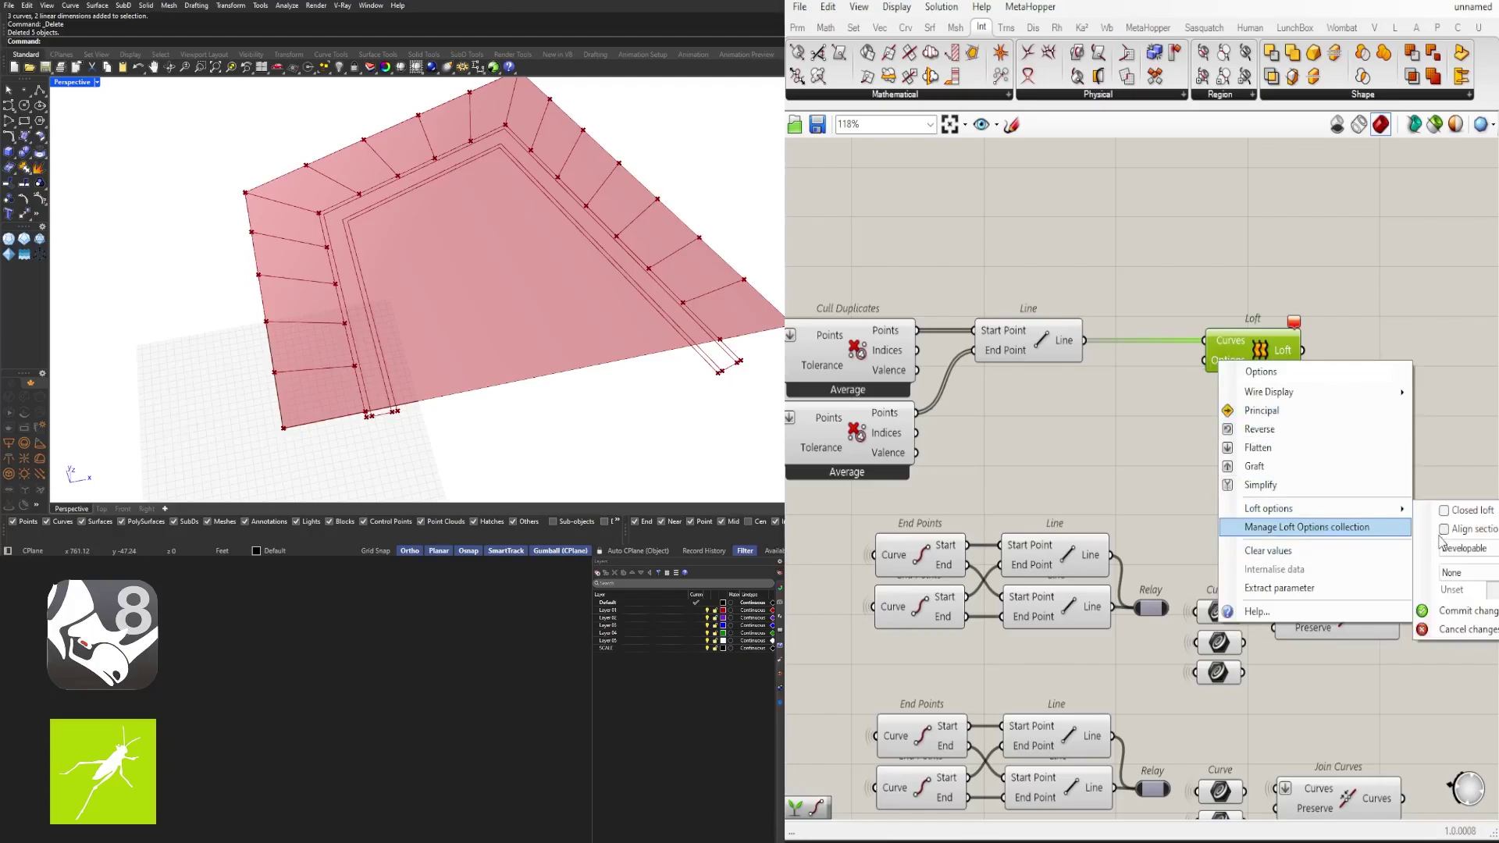
pyautogui.click(1447, 550)
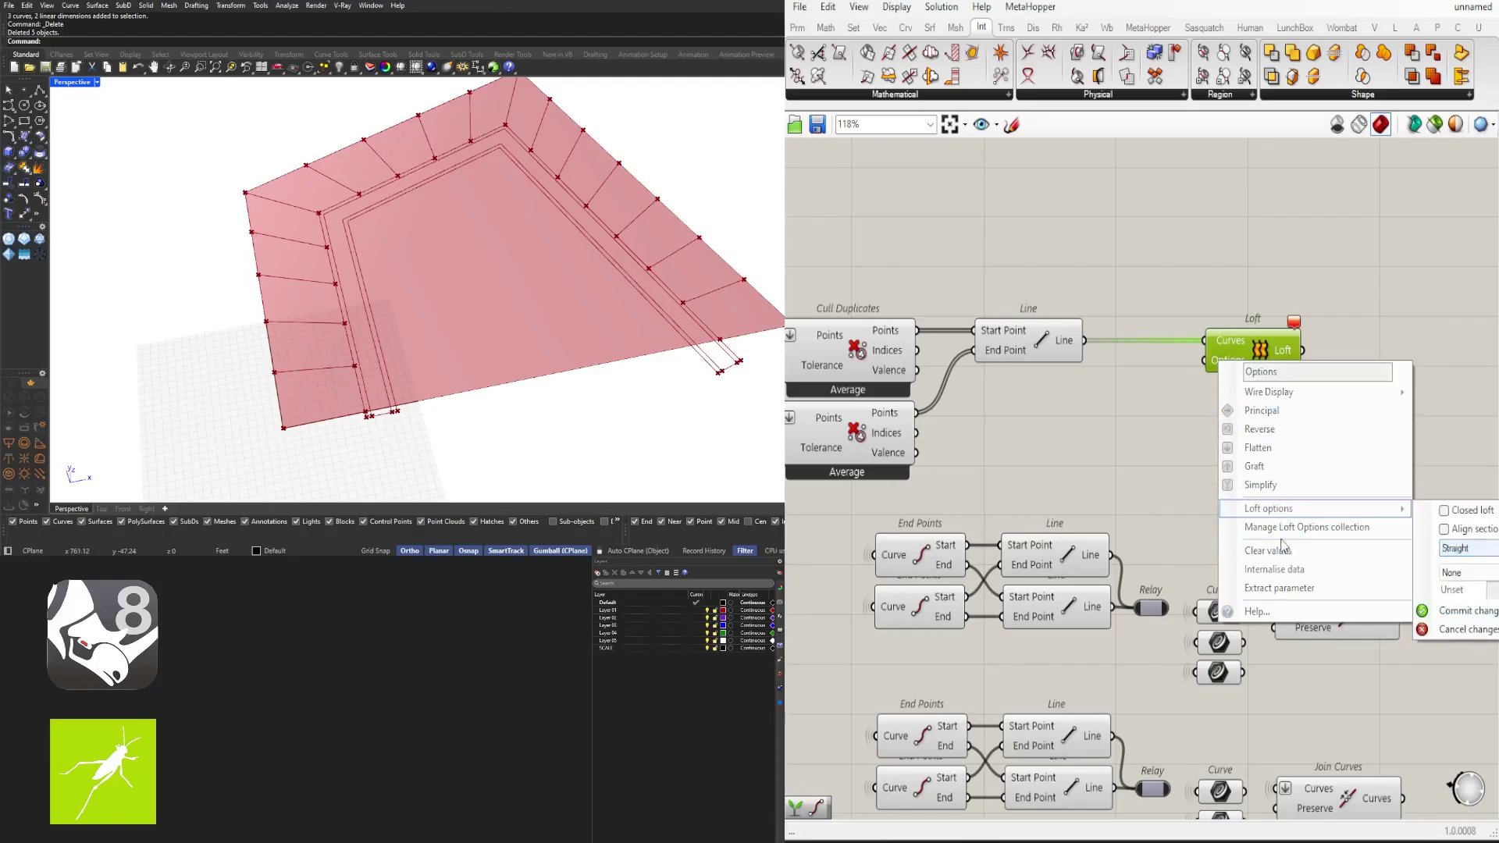
pyautogui.click(1435, 614)
pyautogui.moveTo(1319, 341); pyautogui.dragTo(1310, 394, button='right')
pyautogui.scroll(-1, 1310, 394)
pyautogui.moveTo(1258, 402); pyautogui.dragTo(1206, 433)
# Step: Add a Surface Split component that cuts the lofted surface with the connecting lines
pyautogui.doubleClick(1283, 377)
pyautogui.write('split')
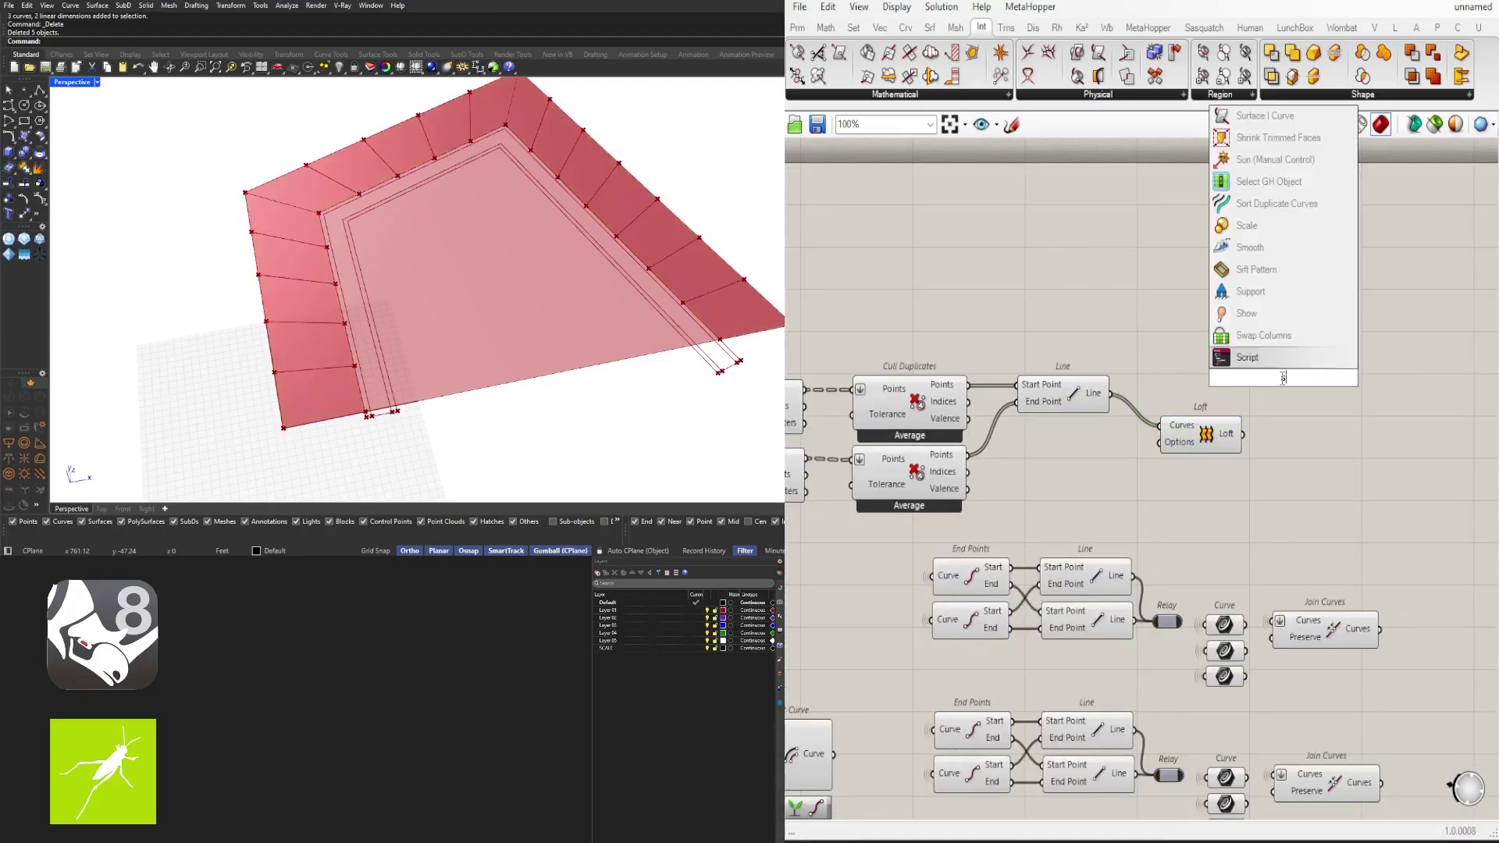
pyautogui.doubleClick(1376, 391)
pyautogui.write('surf')
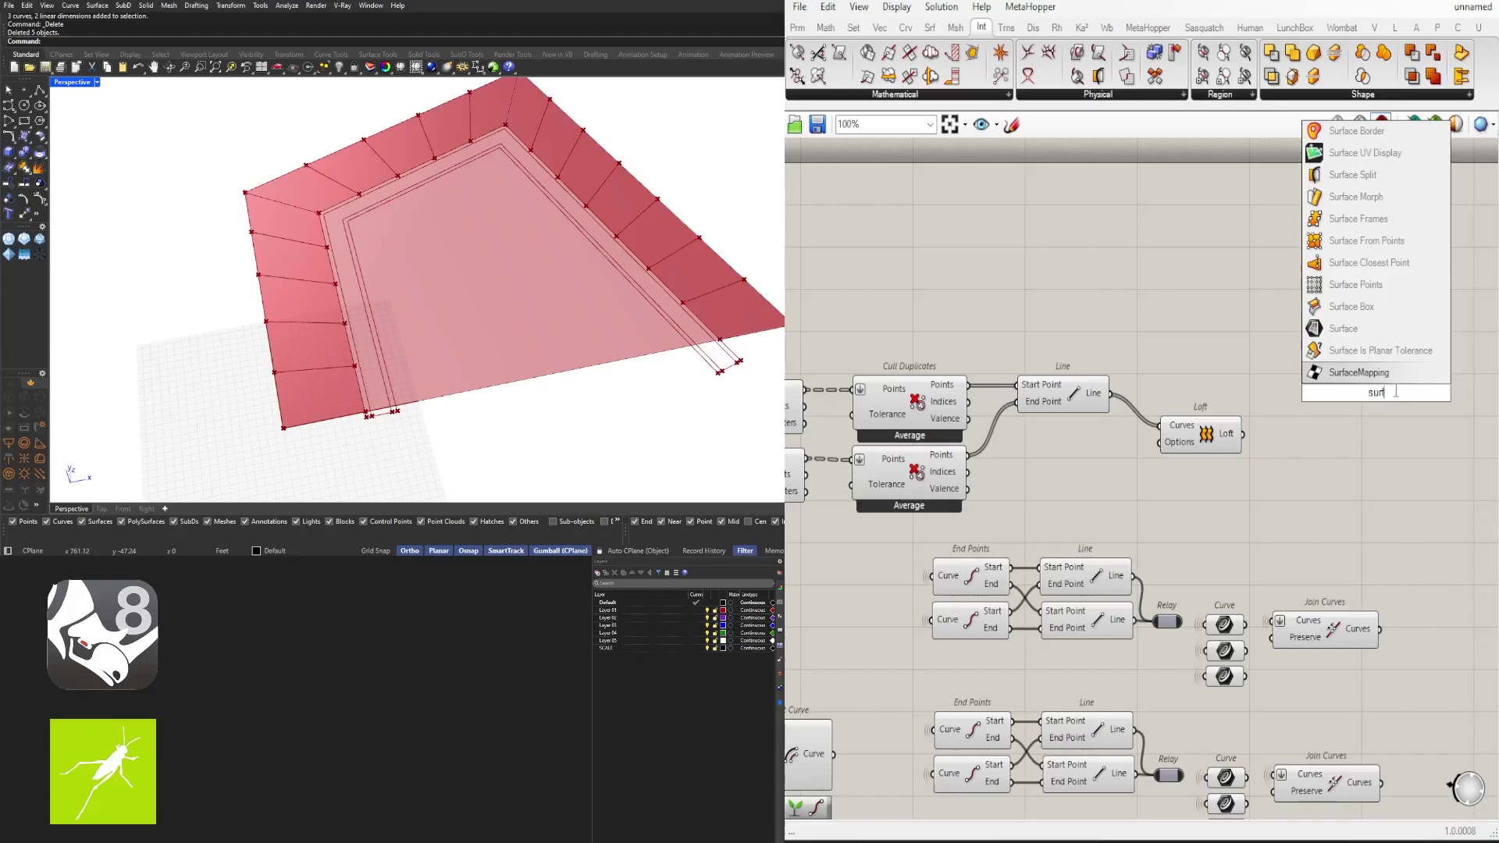
pyautogui.click(1344, 178)
pyautogui.moveTo(1226, 434); pyautogui.dragTo(1231, 350)
pyautogui.moveTo(1247, 349); pyautogui.dragTo(1354, 389)
# Step: Turn off the preview of the Line and Loft components and check the split fragments in the viewport
pyautogui.moveTo(1254, 434); pyautogui.dragTo(1065, 302)
pyautogui.middleClick(1069, 301)
pyautogui.click(1112, 269)
pyautogui.scroll(-3, 1171, 336)
pyautogui.moveTo(819, 418); pyautogui.dragTo(764, 414, button='right')
pyautogui.click(1292, 358)
pyautogui.moveTo(579, 240); pyautogui.dragTo(463, 342, button='right')
pyautogui.click(990, 375)
pyautogui.moveTo(989, 375)
pyautogui.mouseDown(button='right')
pyautogui.moveTo(1407, 361)
pyautogui.moveTo(1307, 424)
pyautogui.moveTo(984, 367)
pyautogui.mouseUp(button='right')
pyautogui.click(1305, 345)
pyautogui.moveTo(1128, 398); pyautogui.dragTo(1322, 366, button='right')
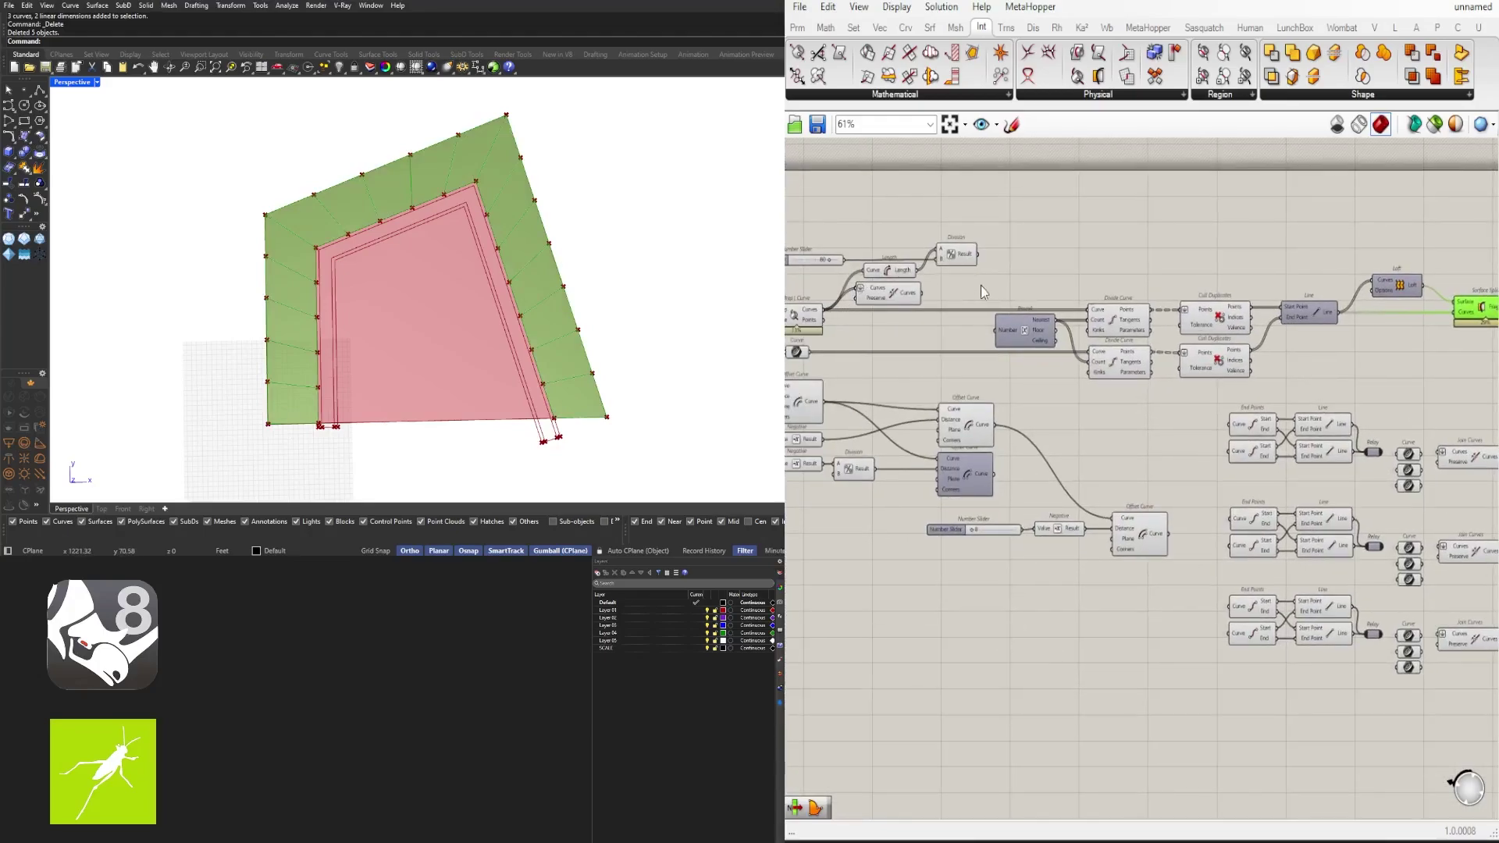
# Step: Add an Offset Curve component fed by the Curves output of Brep | Curve
pyautogui.moveTo(1251, 329); pyautogui.dragTo(1392, 318, button='right')
pyautogui.click(941, 305)
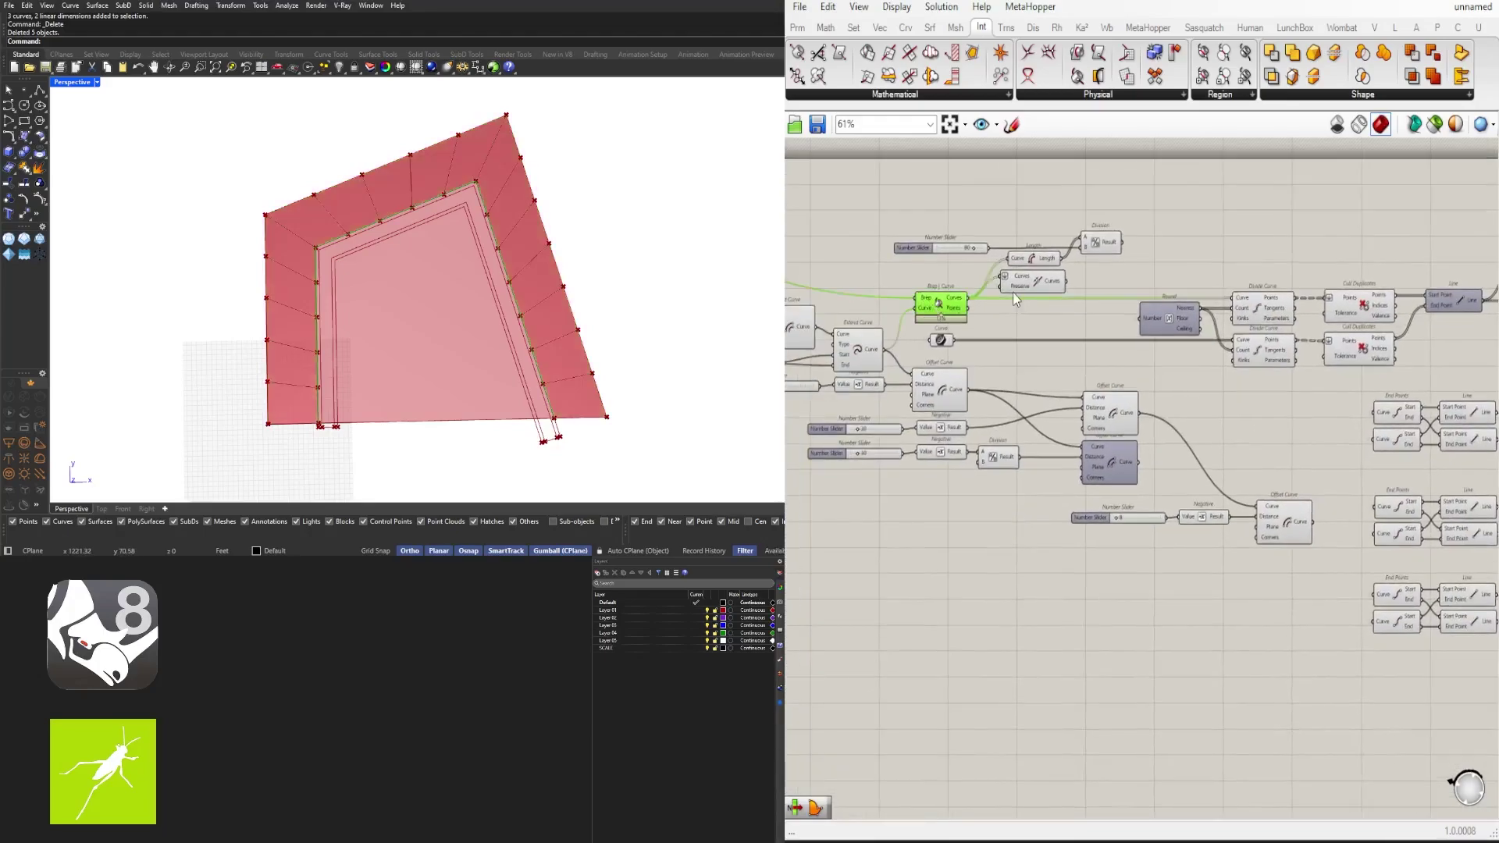
pyautogui.scroll(2, 1127, 381)
pyautogui.moveTo(1094, 294)
pyautogui.mouseDown(button='right')
pyautogui.moveTo(1127, 381)
pyautogui.moveTo(1120, 292)
pyautogui.mouseUp(button='right')
pyautogui.click(1127, 381)
pyautogui.doubleClick(1060, 337)
pyautogui.write('of')
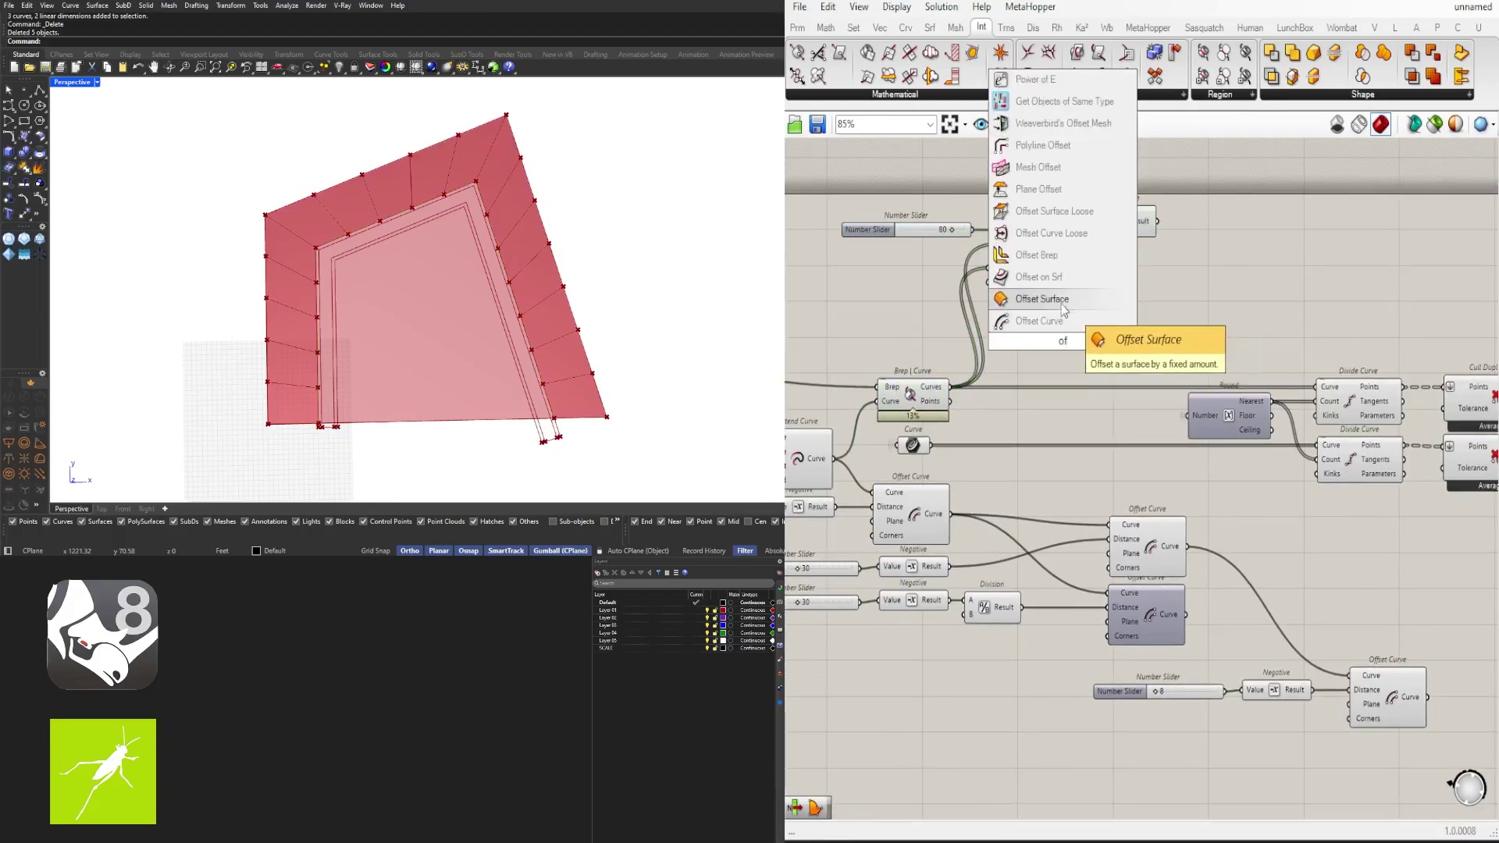
pyautogui.click(1048, 321)
pyautogui.moveTo(950, 387); pyautogui.dragTo(1078, 311)
# Step: Add a Negative component and connect its result to the new Offset Curve's Distance input
pyautogui.scroll(2, 1089, 321)
pyautogui.moveTo(924, 364); pyautogui.dragTo(1056, 368, button='right')
pyautogui.scroll(10, 335, 264)
pyautogui.scroll(-6, 381, 274)
pyautogui.doubleClick(934, 351)
pyautogui.write('neg')
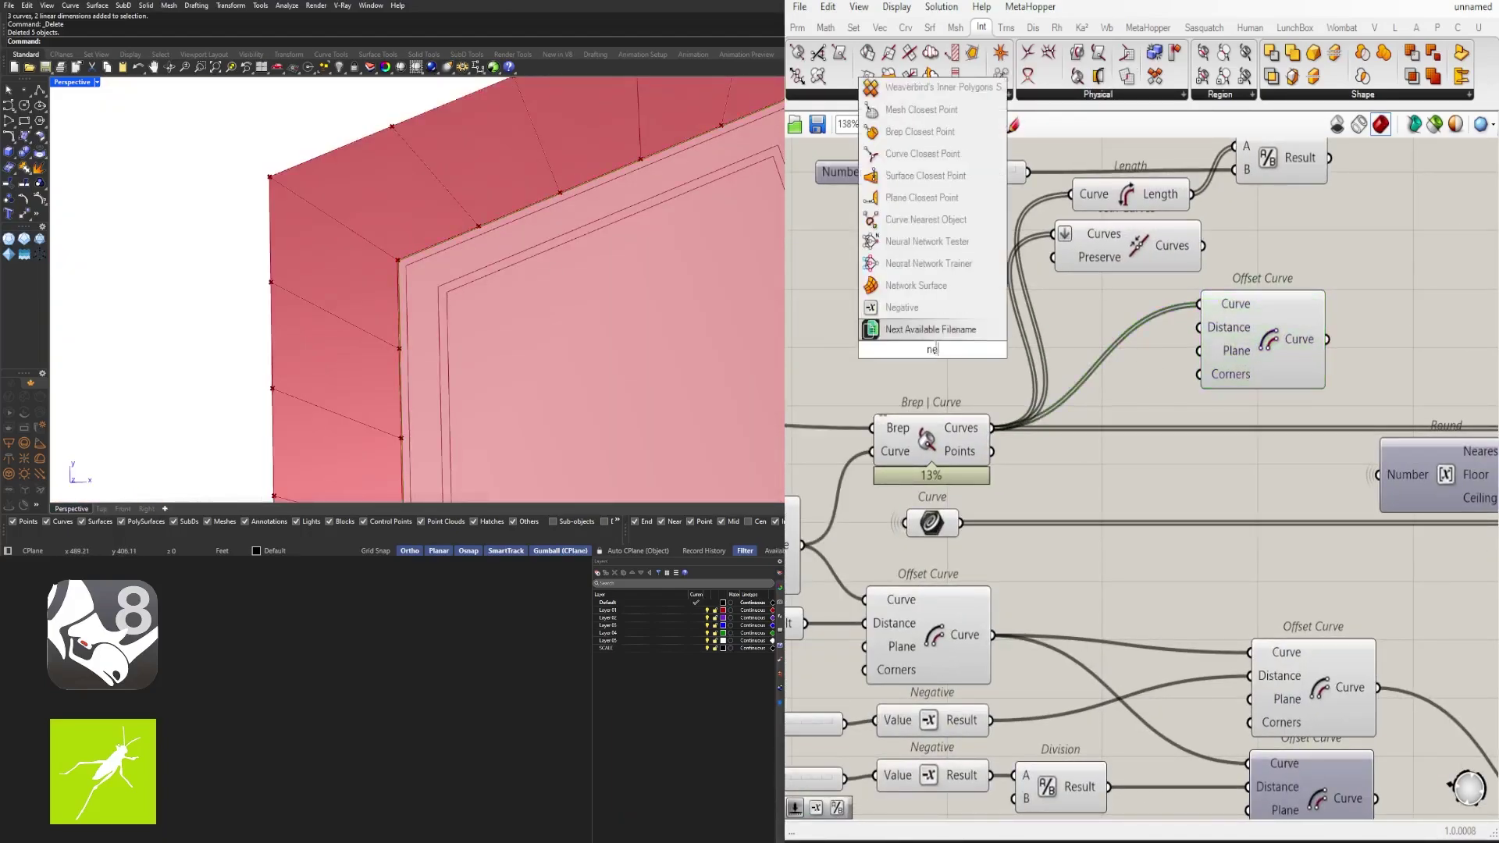
pyautogui.click(960, 331)
pyautogui.moveTo(990, 350); pyautogui.dragTo(1201, 327)
pyautogui.moveTo(948, 351); pyautogui.dragTo(934, 329)
# Step: Add a number slider set to 45 and connect it to the new Negative component
pyautogui.moveTo(889, 343); pyautogui.dragTo(1230, 365, button='right')
pyautogui.doubleClick(996, 358)
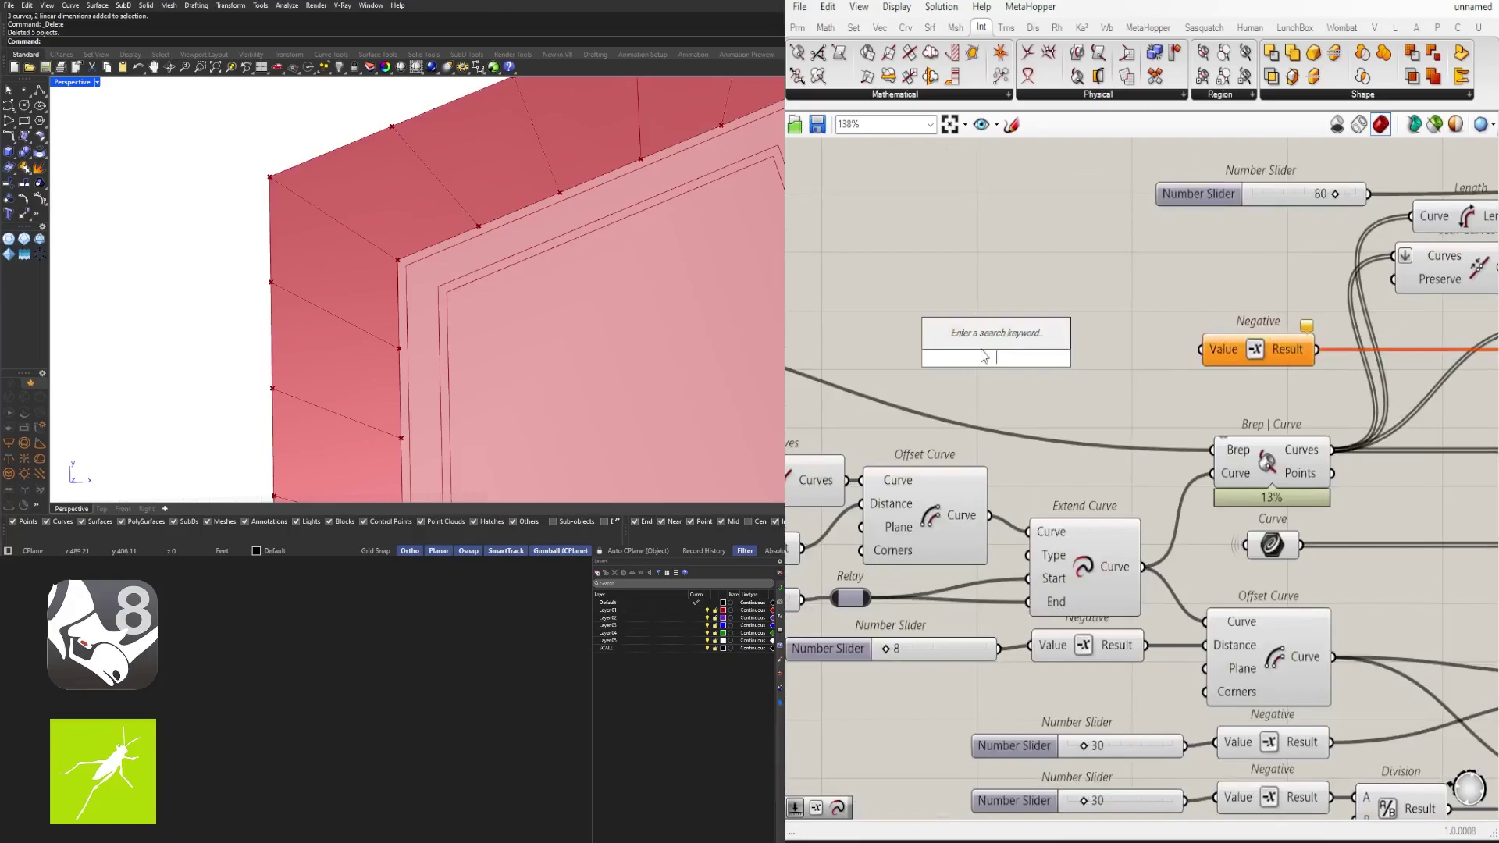
pyautogui.write('15')
pyautogui.press('Return')
pyautogui.moveTo(1055, 353); pyautogui.dragTo(1075, 354)
pyautogui.scroll(-11, 469, 226)
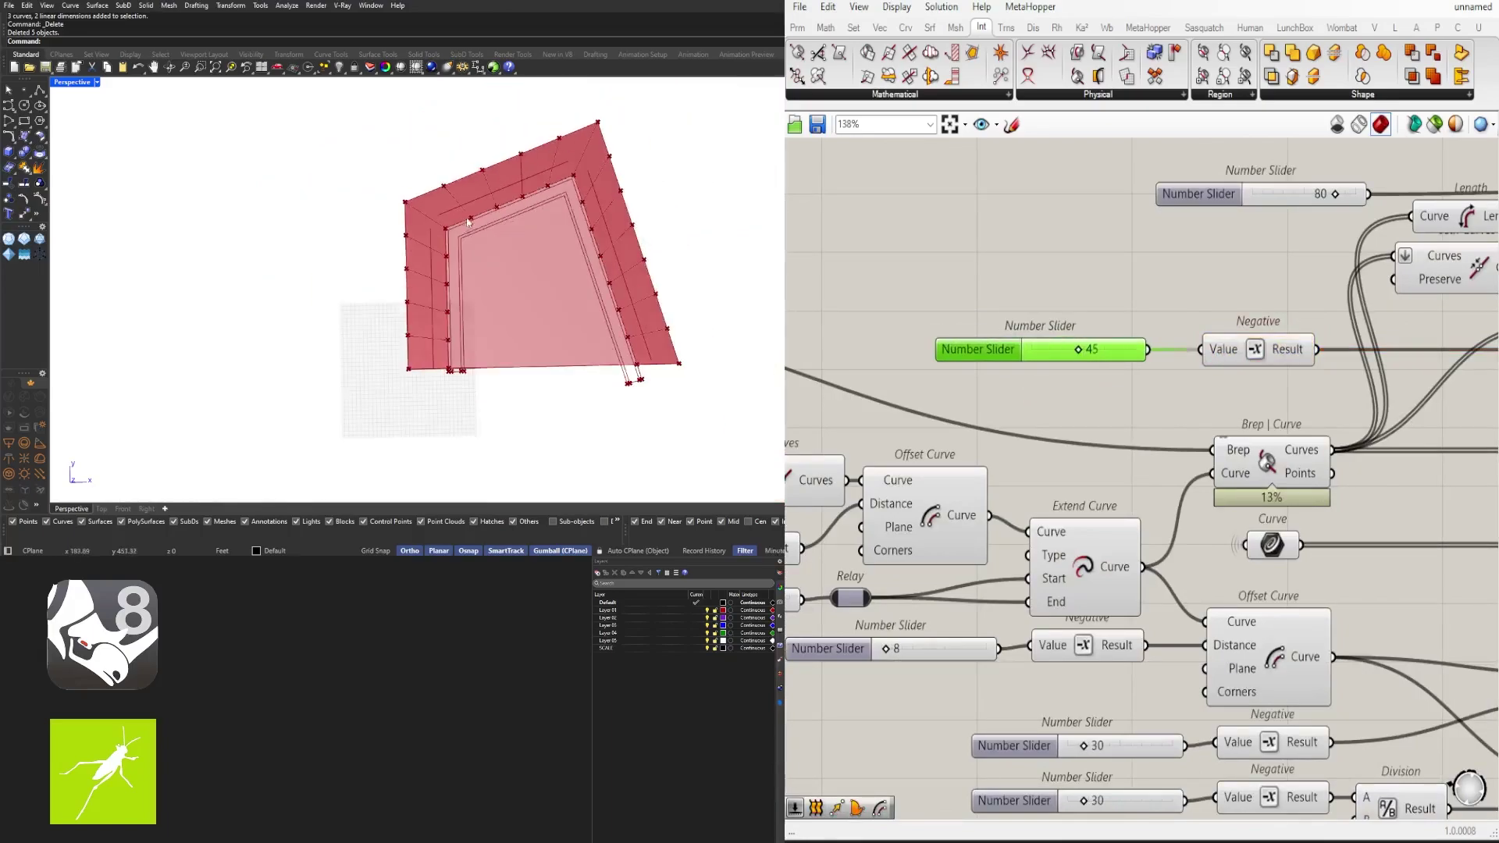
pyautogui.scroll(4, 465, 263)
pyautogui.scroll(-5, 1093, 445)
# Step: Drive the new Negative component from the existing 120 slider in place of the 45 slider
pyautogui.moveTo(1366, 425); pyautogui.dragTo(1035, 323, button='right')
pyautogui.click(1055, 393)
pyautogui.moveTo(816, 329); pyautogui.dragTo(1203, 331, button='right')
pyautogui.scroll(2, 1143, 323)
pyautogui.scroll(-3, 1139, 323)
pyautogui.moveTo(820, 419); pyautogui.dragTo(1032, 440, button='right')
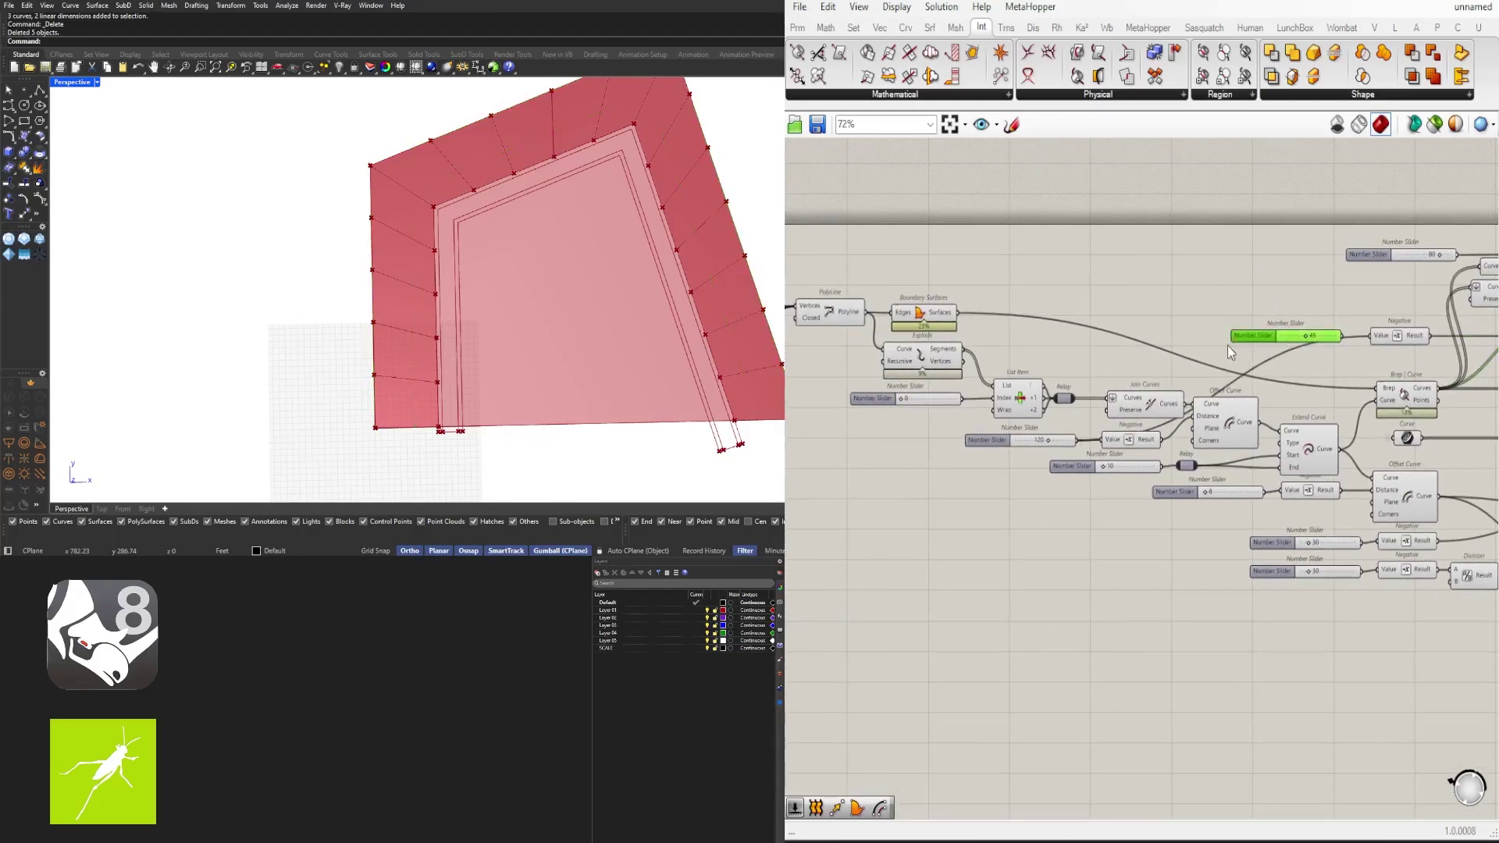
pyautogui.moveTo(1227, 345); pyautogui.dragTo(915, 337, button='right')
pyautogui.click(1268, 342)
# Step: Connect the new Offset Curve's output to the second Divide Curve's Curve input and flatten that output
pyautogui.moveTo(1366, 346); pyautogui.dragTo(1026, 340, button='right')
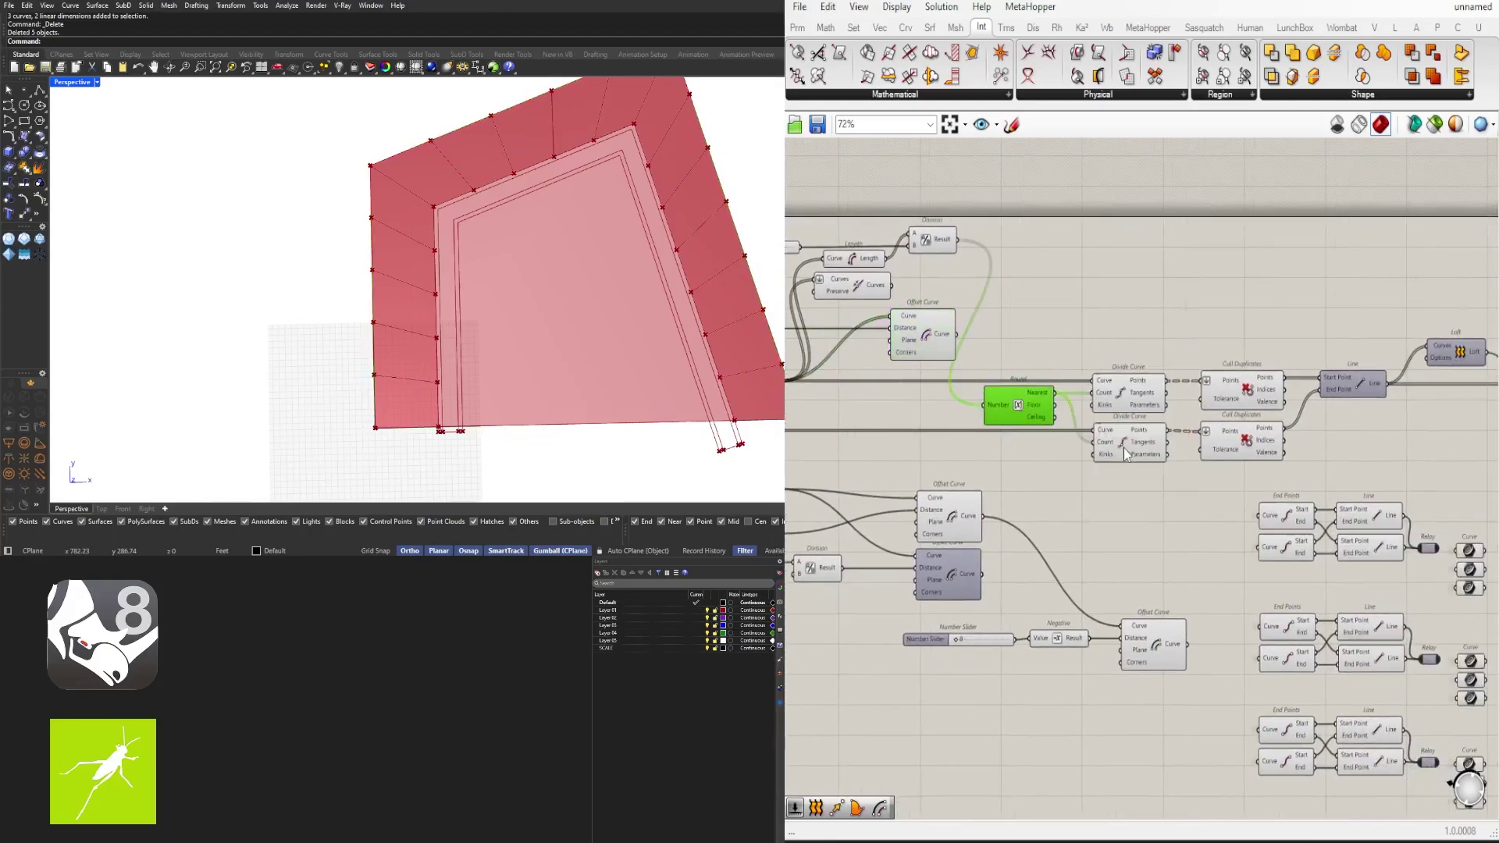
pyautogui.moveTo(1094, 430); pyautogui.dragTo(957, 336)
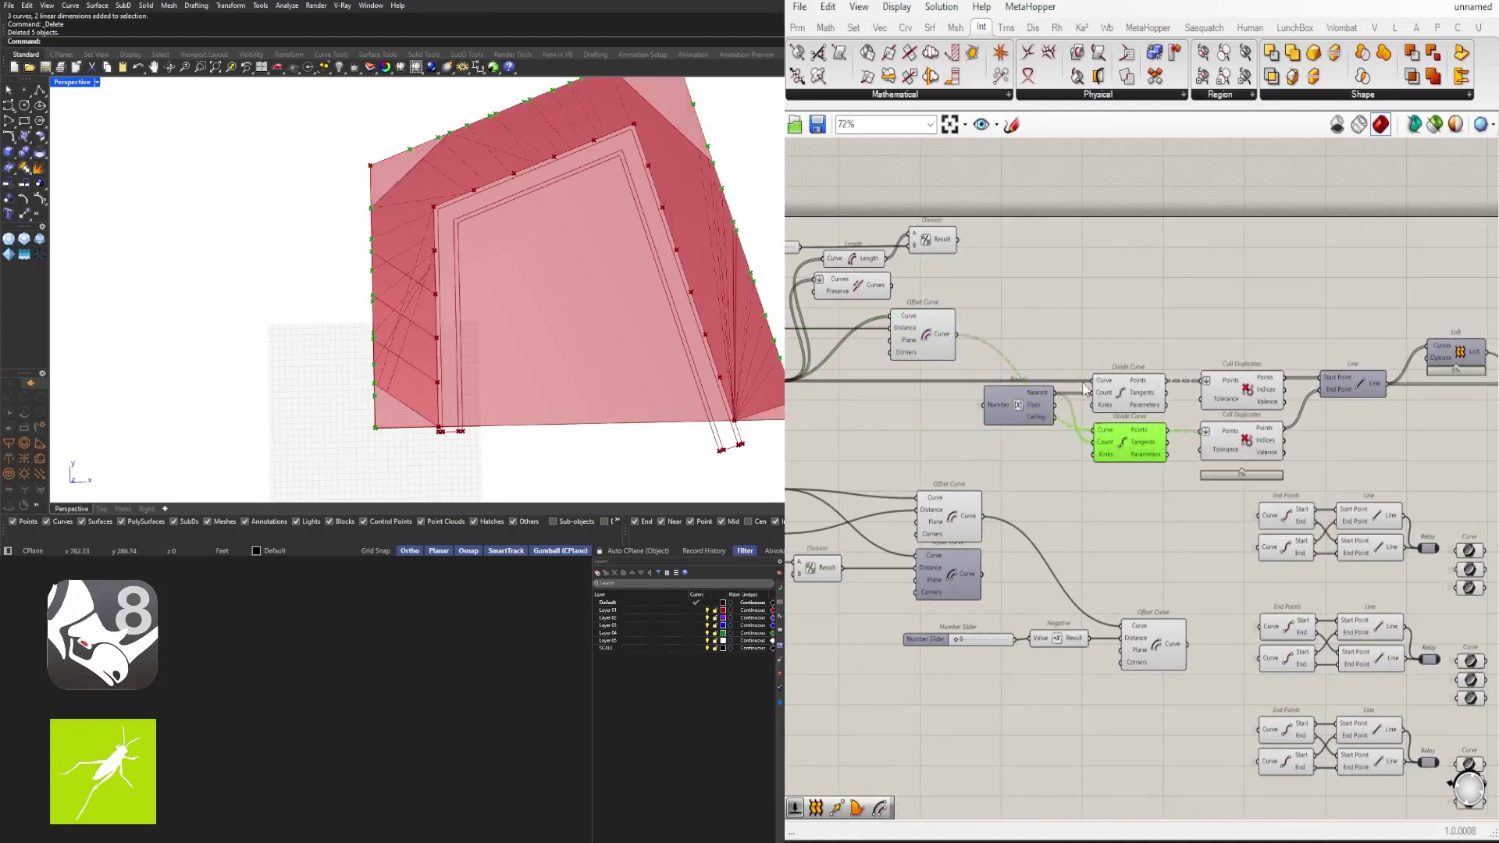
pyautogui.rightClick(955, 335)
pyautogui.click(979, 430)
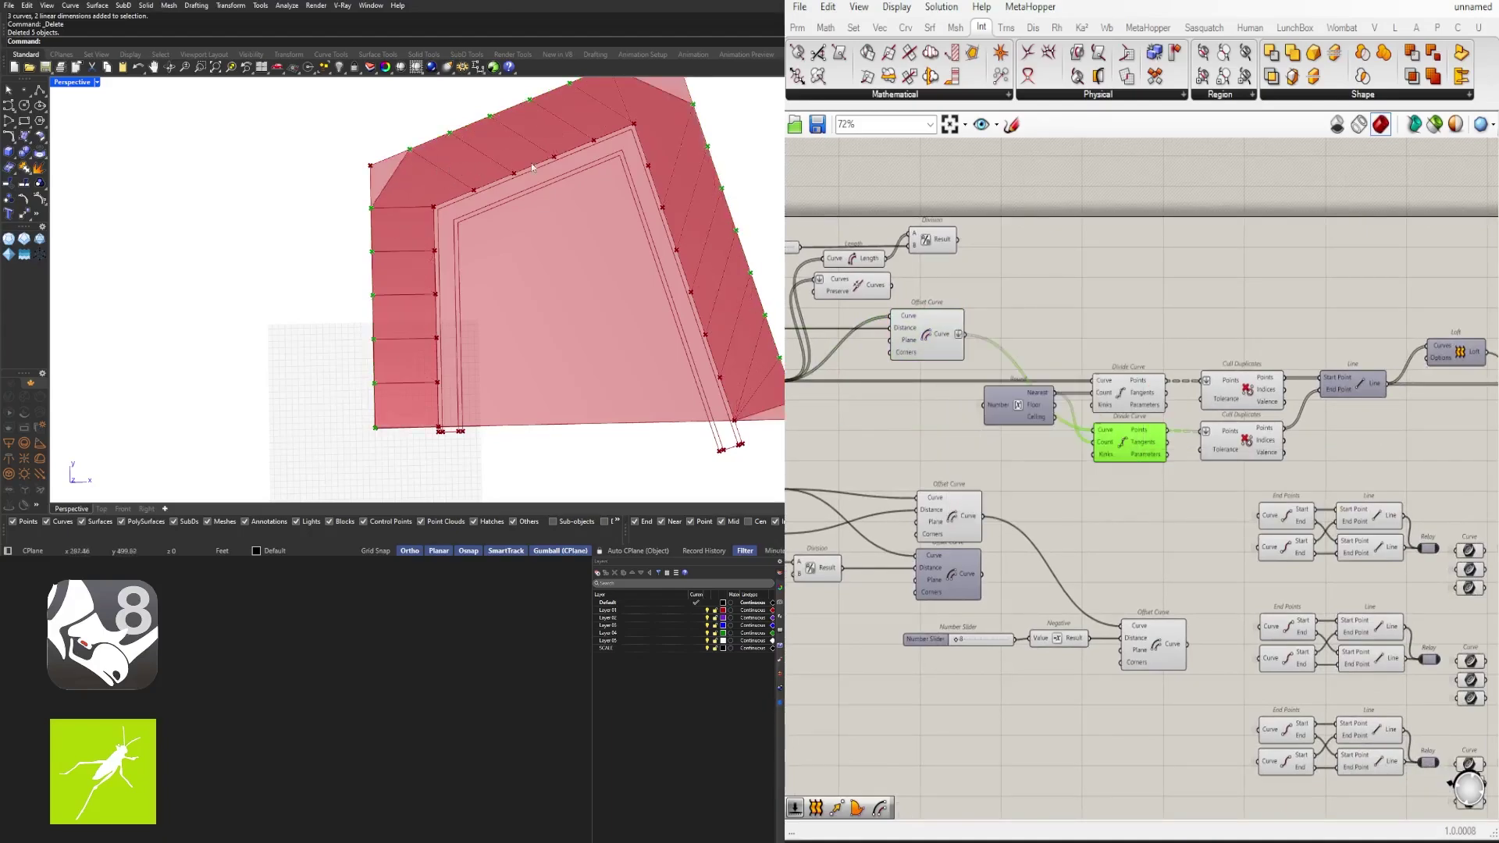
# Step: Delete the Loft and Surface Split components and turn the Line component's preview back on
pyautogui.moveTo(1147, 315); pyautogui.dragTo(829, 314, button='right')
pyautogui.moveTo(1365, 429); pyautogui.dragTo(1037, 301)
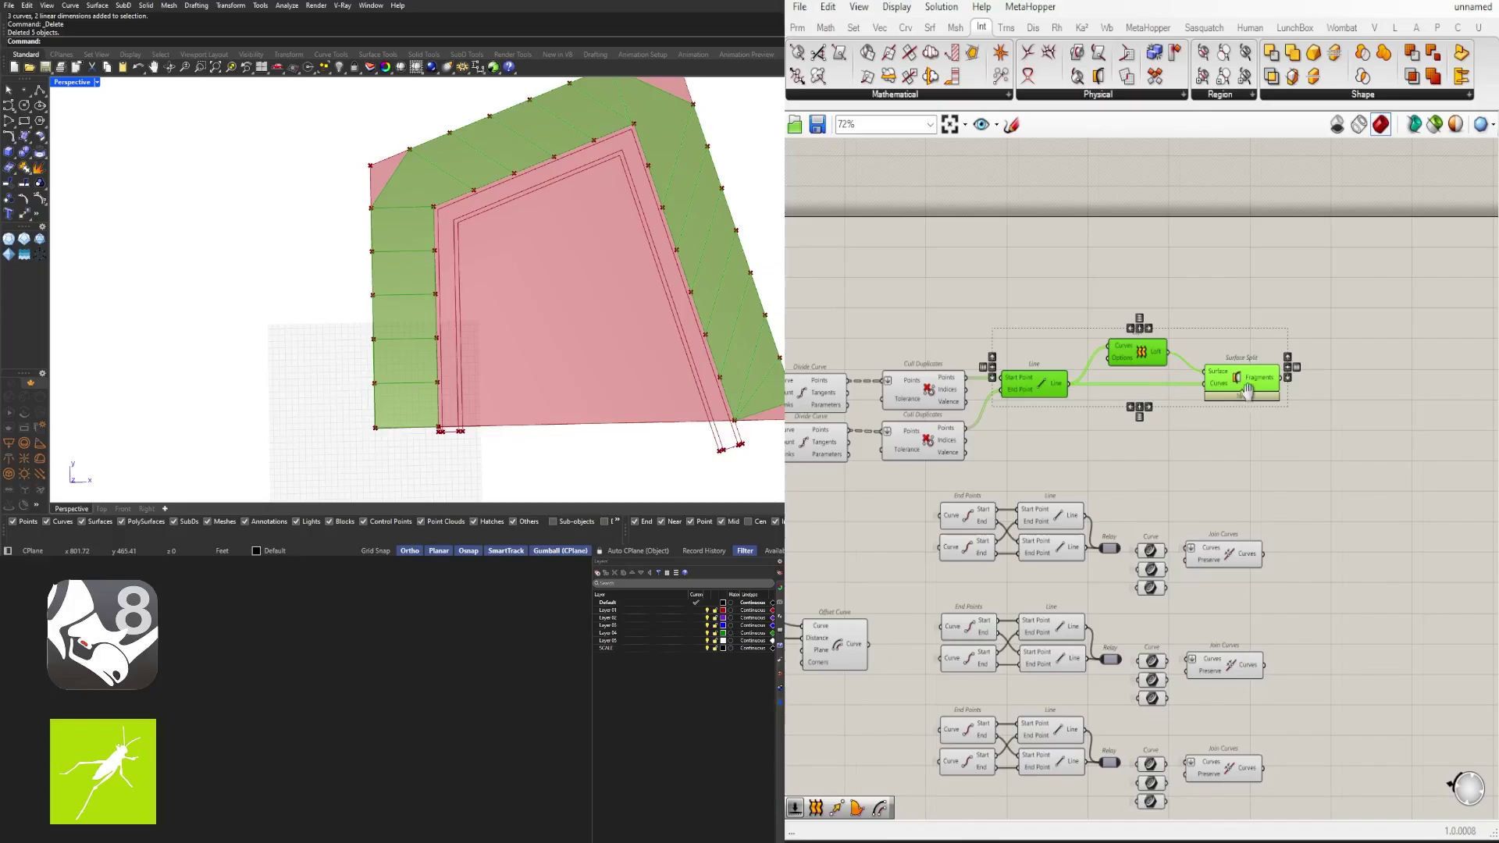
pyautogui.press('Delete')
pyautogui.moveTo(1244, 391); pyautogui.dragTo(1284, 398, button='right')
pyautogui.moveTo(1145, 432); pyautogui.dragTo(1056, 335)
pyautogui.middleClick(1056, 335)
pyautogui.click(1133, 331)
# Step: Examine the connecting lines in the viewport and the Brep | Curve and new Offset Curve outputs that feed them
pyautogui.moveTo(1149, 330); pyautogui.dragTo(1252, 369, button='right')
pyautogui.moveTo(534, 254)
pyautogui.mouseDown(button='right')
pyautogui.moveTo(535, 224)
pyautogui.moveTo(539, 238)
pyautogui.mouseUp(button='right')
pyautogui.moveTo(1183, 372); pyautogui.dragTo(1405, 387, button='right')
pyautogui.moveTo(542, 234); pyautogui.dragTo(633, 199, button='right')
pyautogui.scroll(-4, 568, 216)
pyautogui.scroll(4, 568, 215)
pyautogui.scroll(3, 1014, 367)
pyautogui.moveTo(983, 406); pyautogui.dragTo(1287, 435, button='right')
pyautogui.click(1238, 436)
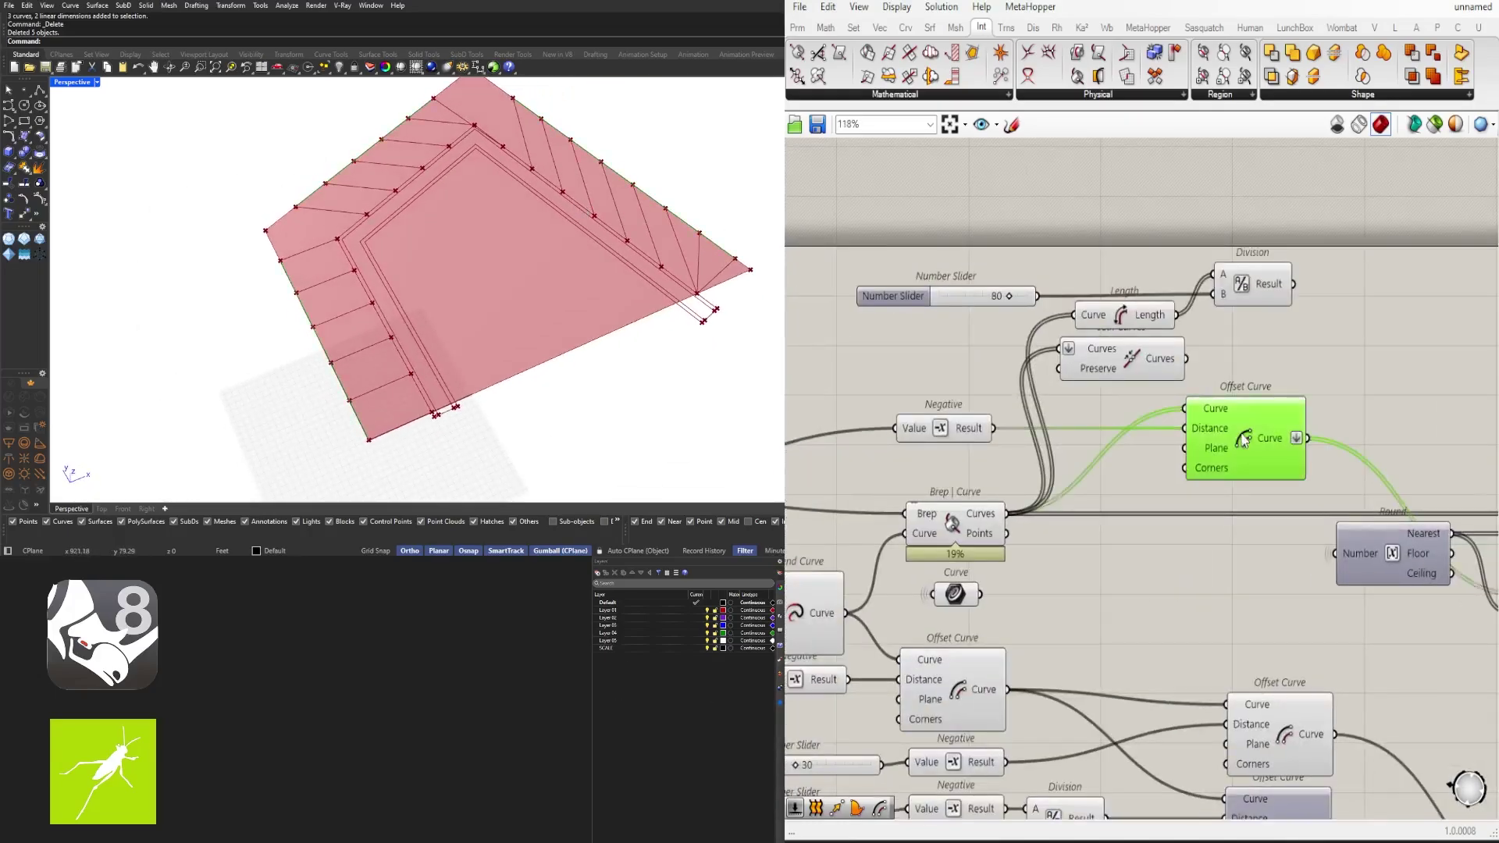
pyautogui.click(959, 509)
pyautogui.moveTo(1390, 400); pyautogui.dragTo(1158, 469, button='right')
pyautogui.scroll(-3, 1159, 468)
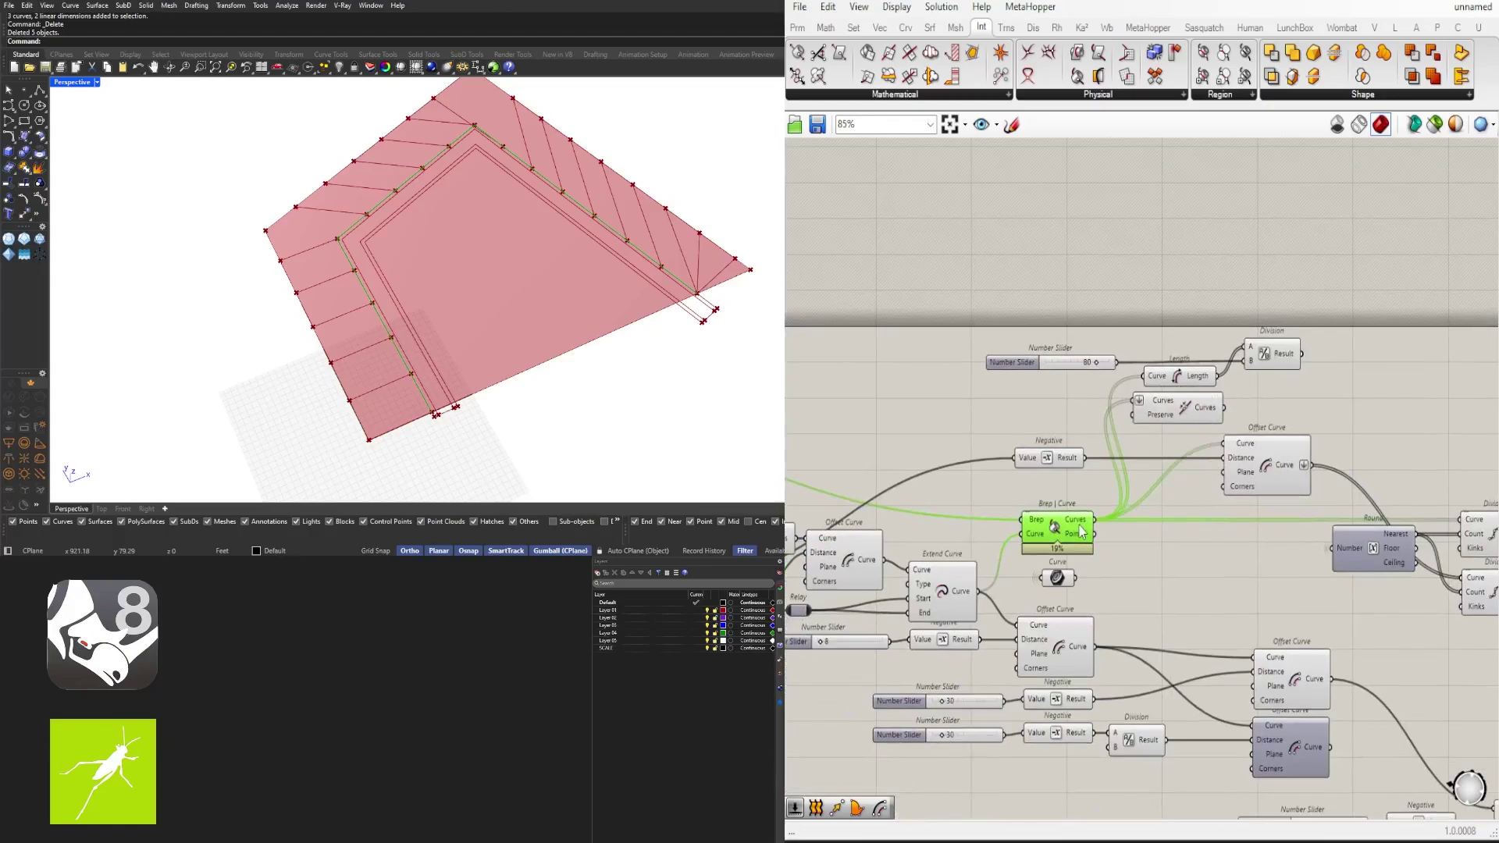
pyautogui.moveTo(1081, 531); pyautogui.dragTo(1035, 453, button='right')
pyautogui.click(1218, 382)
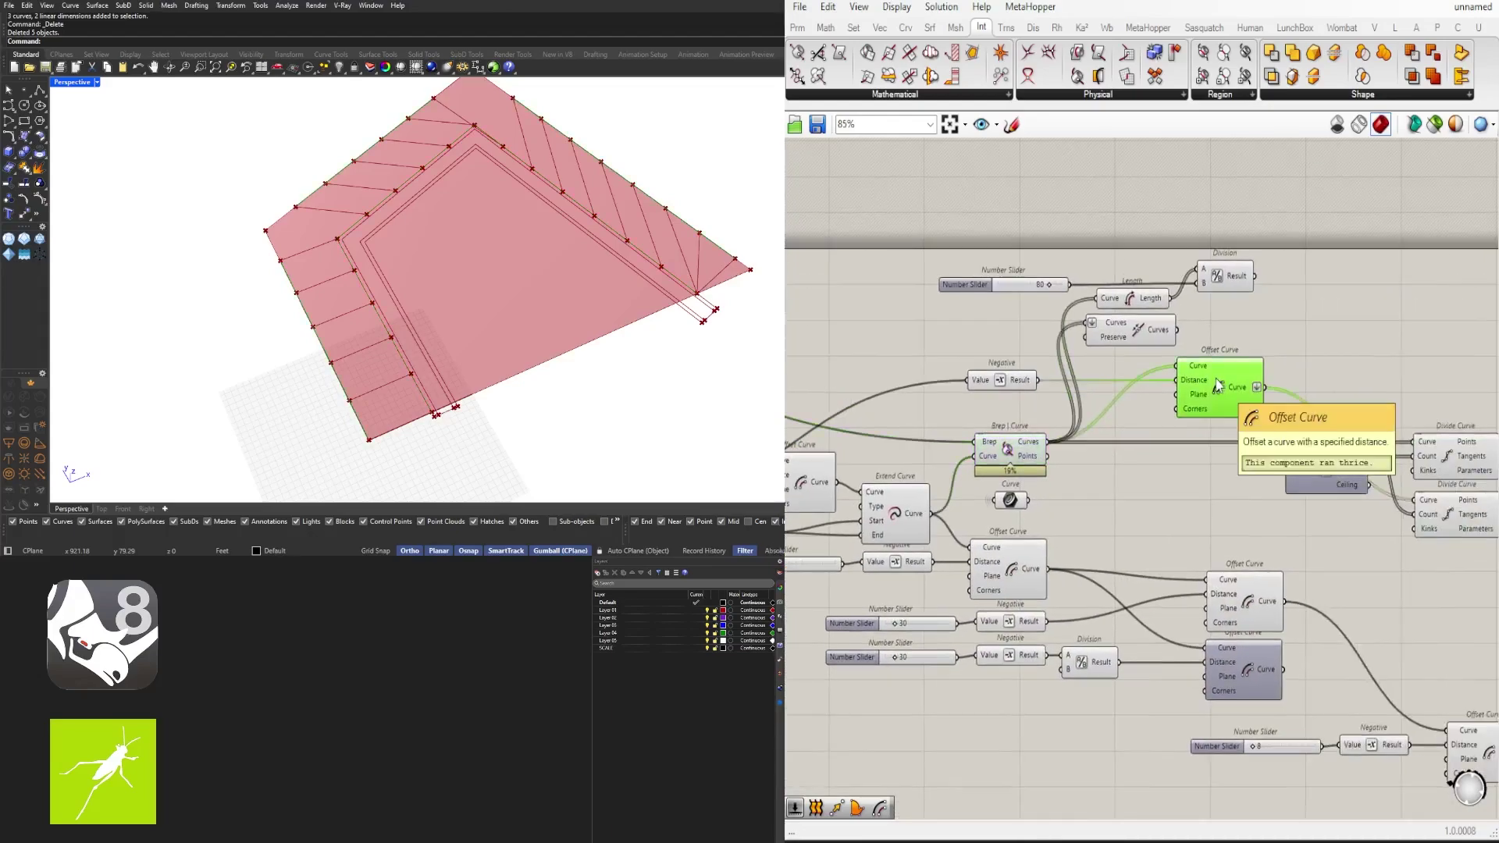
# Step: Delete the old subdivision chain: Brep | Curve, Length, Division, Offset Curve, Round, both Divide Curve and Cut Duplicates components, and Line
pyautogui.moveTo(1340, 398); pyautogui.dragTo(1165, 384, button='right')
pyautogui.click(850, 435)
pyautogui.moveTo(1043, 385); pyautogui.dragTo(1002, 397)
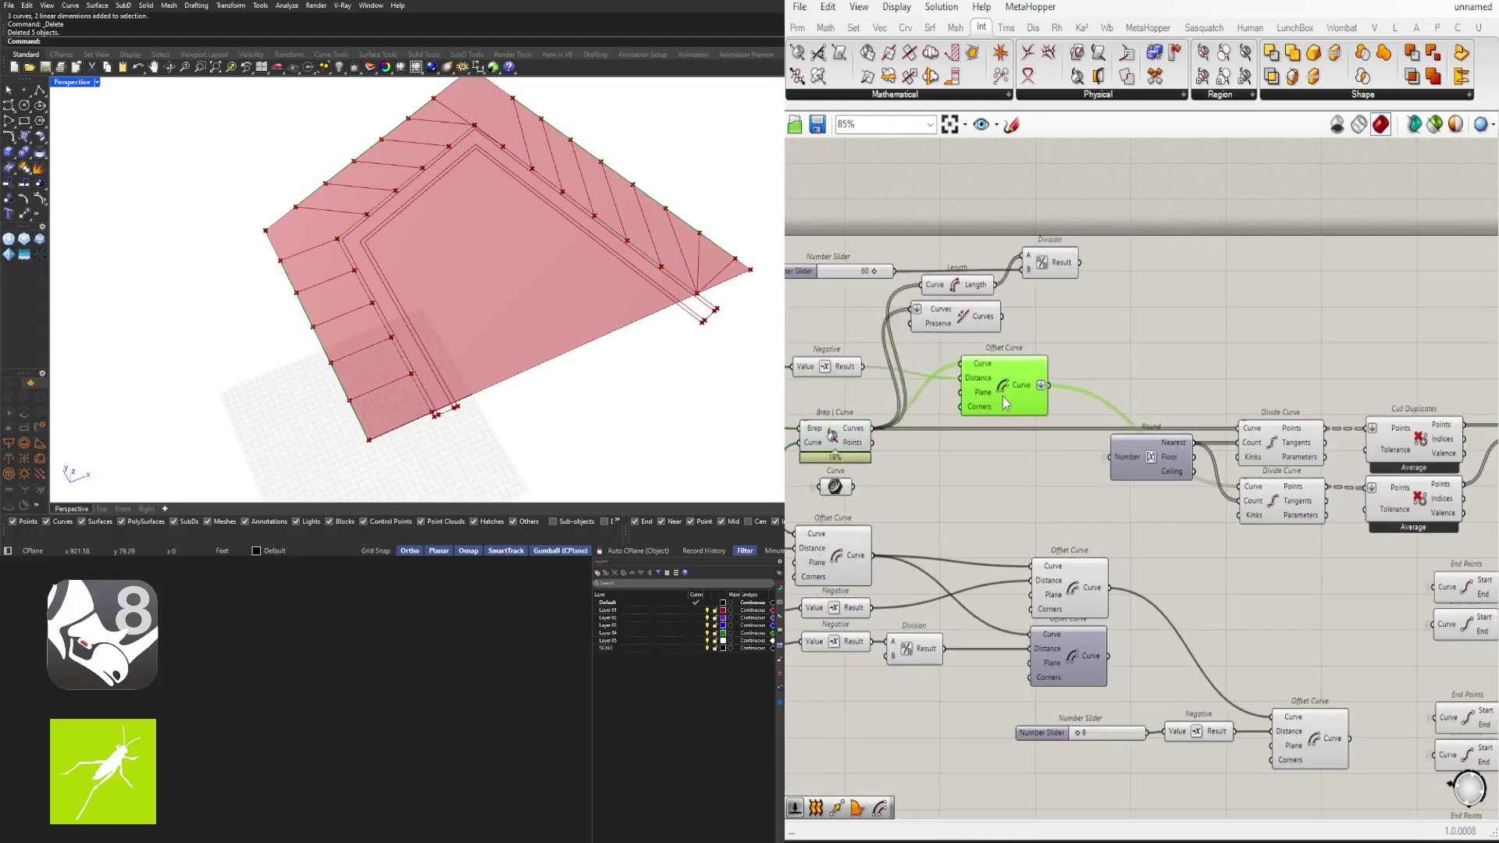
pyautogui.scroll(-9, 1274, 460)
pyautogui.scroll(3, 1381, 546)
pyautogui.scroll(3, 1319, 496)
pyautogui.moveTo(1162, 401); pyautogui.dragTo(1421, 669)
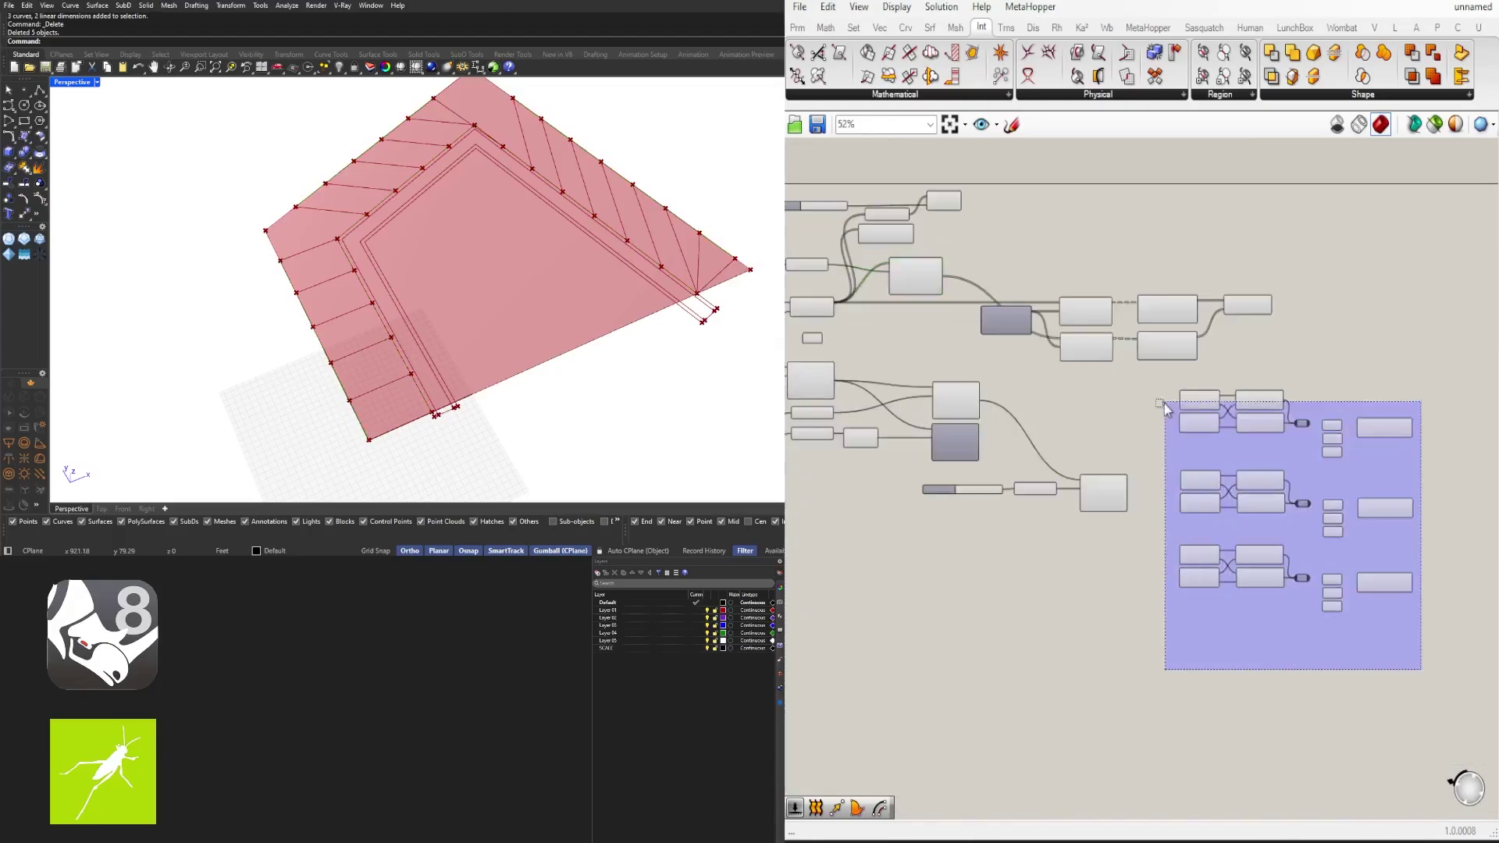
pyautogui.moveTo(1280, 366); pyautogui.dragTo(1419, 490, button='right')
pyautogui.scroll(2, 1420, 490)
pyautogui.moveTo(1420, 495); pyautogui.dragTo(996, 386)
pyautogui.press('Delete')
pyautogui.moveTo(967, 441); pyautogui.dragTo(1384, 490, button='right')
pyautogui.moveTo(1384, 490); pyautogui.dragTo(1108, 305)
pyautogui.press('Delete')
# Step: Add an Explode component and feed it from the Offset Curve that is driven by the 120 slider
pyautogui.scroll(4, 1191, 448)
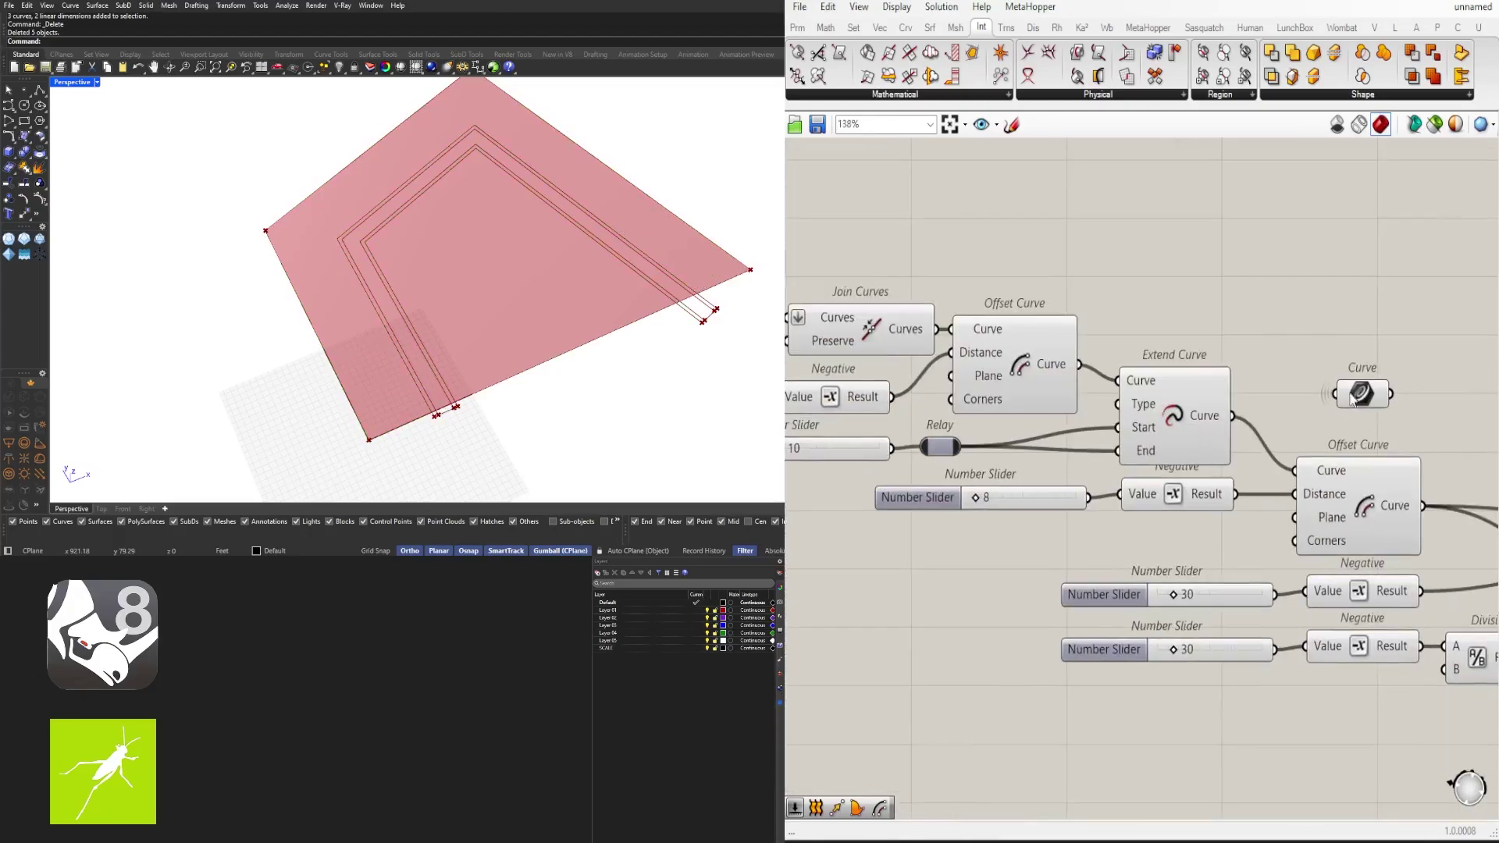
pyautogui.scroll(-3, 1146, 376)
pyautogui.click(1039, 362)
pyautogui.moveTo(1080, 355); pyautogui.dragTo(986, 442, button='right')
pyautogui.scroll(2, 986, 442)
pyautogui.doubleClick(1118, 359)
pyautogui.write('expl')
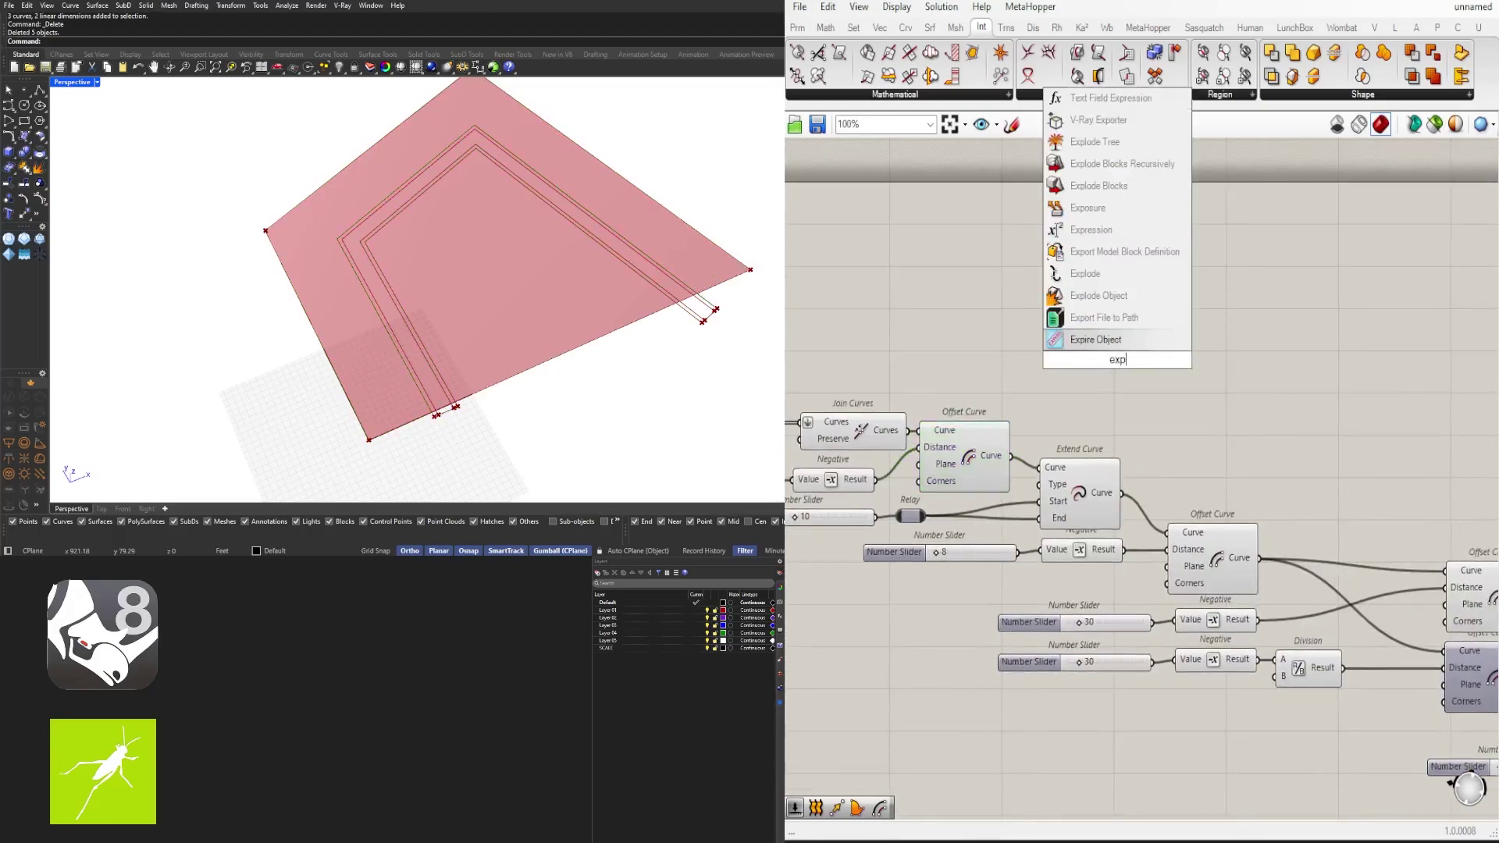
pyautogui.press('Return')
pyautogui.moveTo(1119, 363); pyautogui.dragTo(1255, 321)
# Step: Add an Offset Curve component and connect Explode's Segments output to its Curve input
pyautogui.doubleClick(1300, 344)
pyautogui.write('offset')
pyautogui.press('Return')
pyautogui.moveTo(1124, 365); pyautogui.dragTo(1297, 377)
pyautogui.doubleClick(1151, 369)
pyautogui.write('neg')
pyautogui.press('Return')
pyautogui.click(1155, 371)
# Step: Drive the new Offset Curve's Distance from the 120 slider's existing Negative component and set that wire's display to Hidden
pyautogui.moveTo(1004, 380); pyautogui.dragTo(1266, 341, button='right')
pyautogui.scroll(-2, 1266, 340)
pyautogui.moveTo(1099, 405); pyautogui.dragTo(962, 416, button='right')
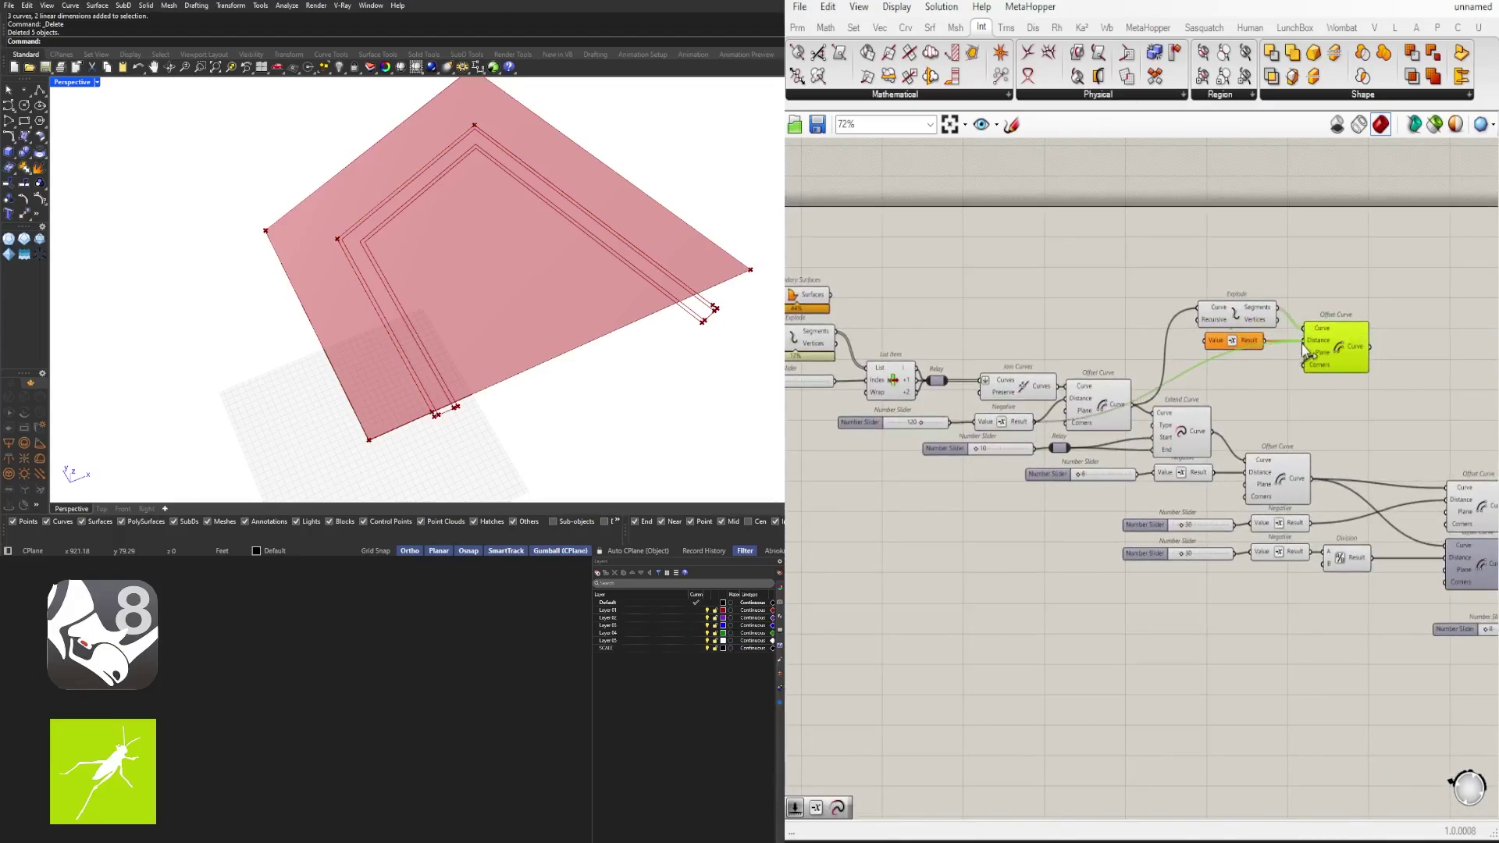
pyautogui.scroll(4, 1304, 351)
pyautogui.rightClick(1088, 351)
pyautogui.moveTo(1256, 388)
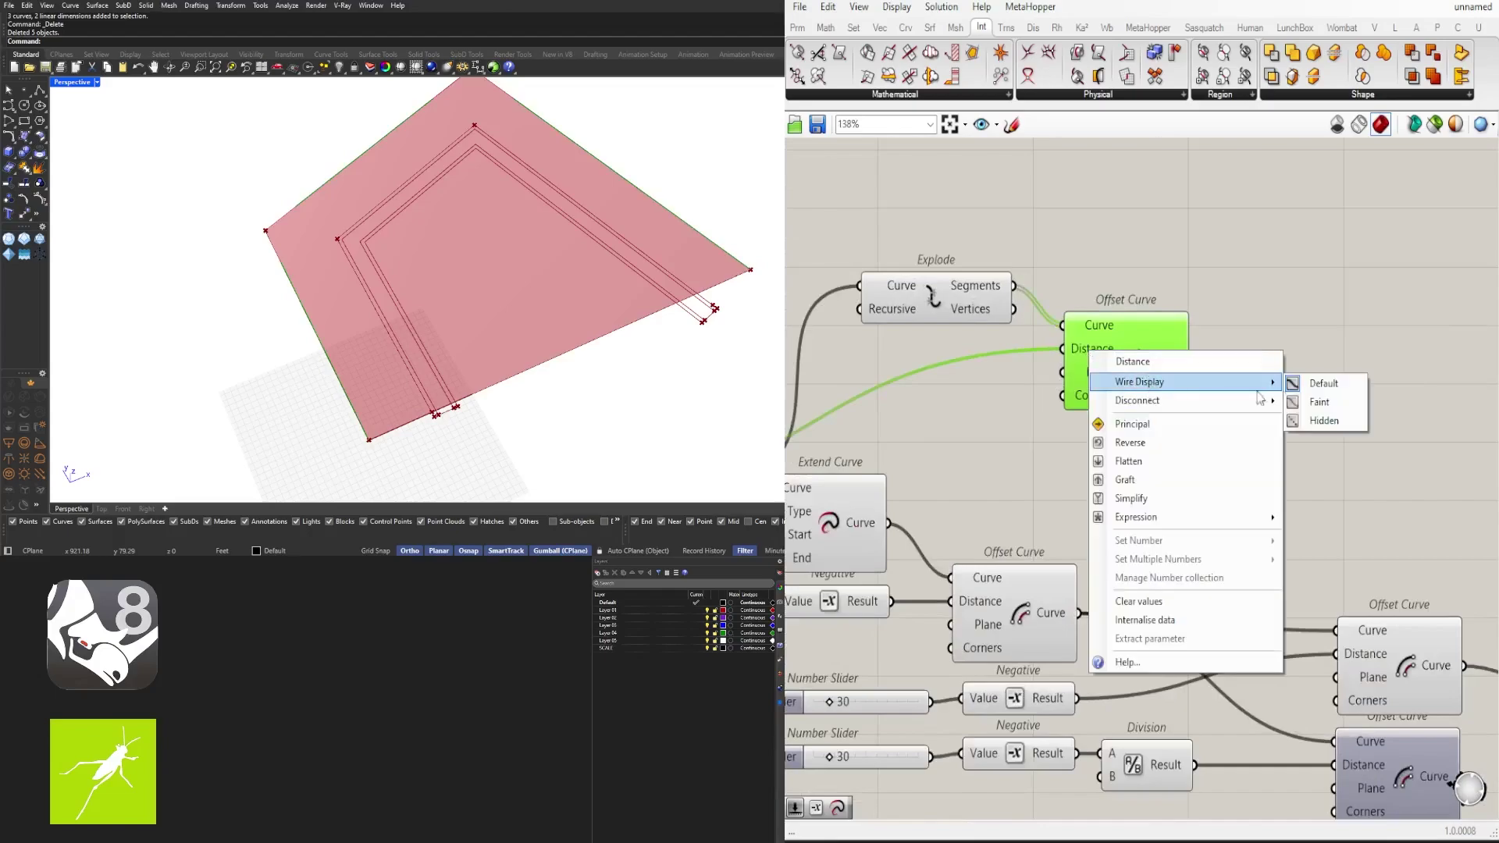
pyautogui.click(1319, 422)
pyautogui.click(1255, 406)
pyautogui.click(1146, 381)
# Step: Add two Graft Tree components, one for Explode's Segments and one for the new Offset Curve's output
pyautogui.moveTo(1286, 268); pyautogui.dragTo(1271, 361, button='right')
pyautogui.doubleClick(1271, 361)
pyautogui.write('g')
pyautogui.press('Return')
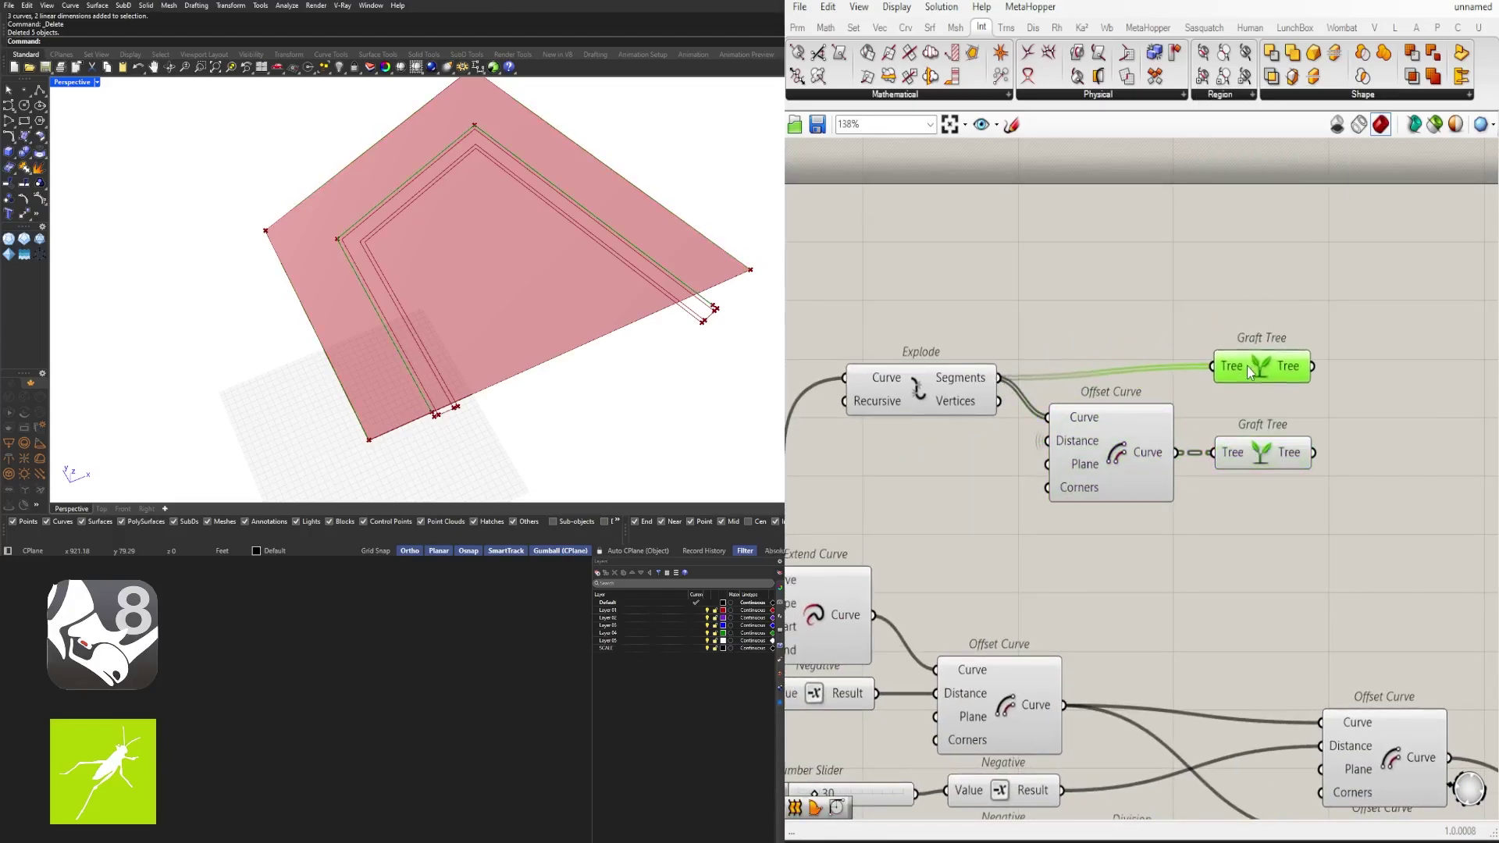
pyautogui.moveTo(1247, 371); pyautogui.dragTo(1250, 382)
pyautogui.keyDown('shift'); pyautogui.click(1252, 454); pyautogui.keyUp('shift')
pyautogui.moveTo(1328, 393); pyautogui.dragTo(1202, 384, button='right')
pyautogui.click(1451, 443)
pyautogui.doubleClick(1451, 444)
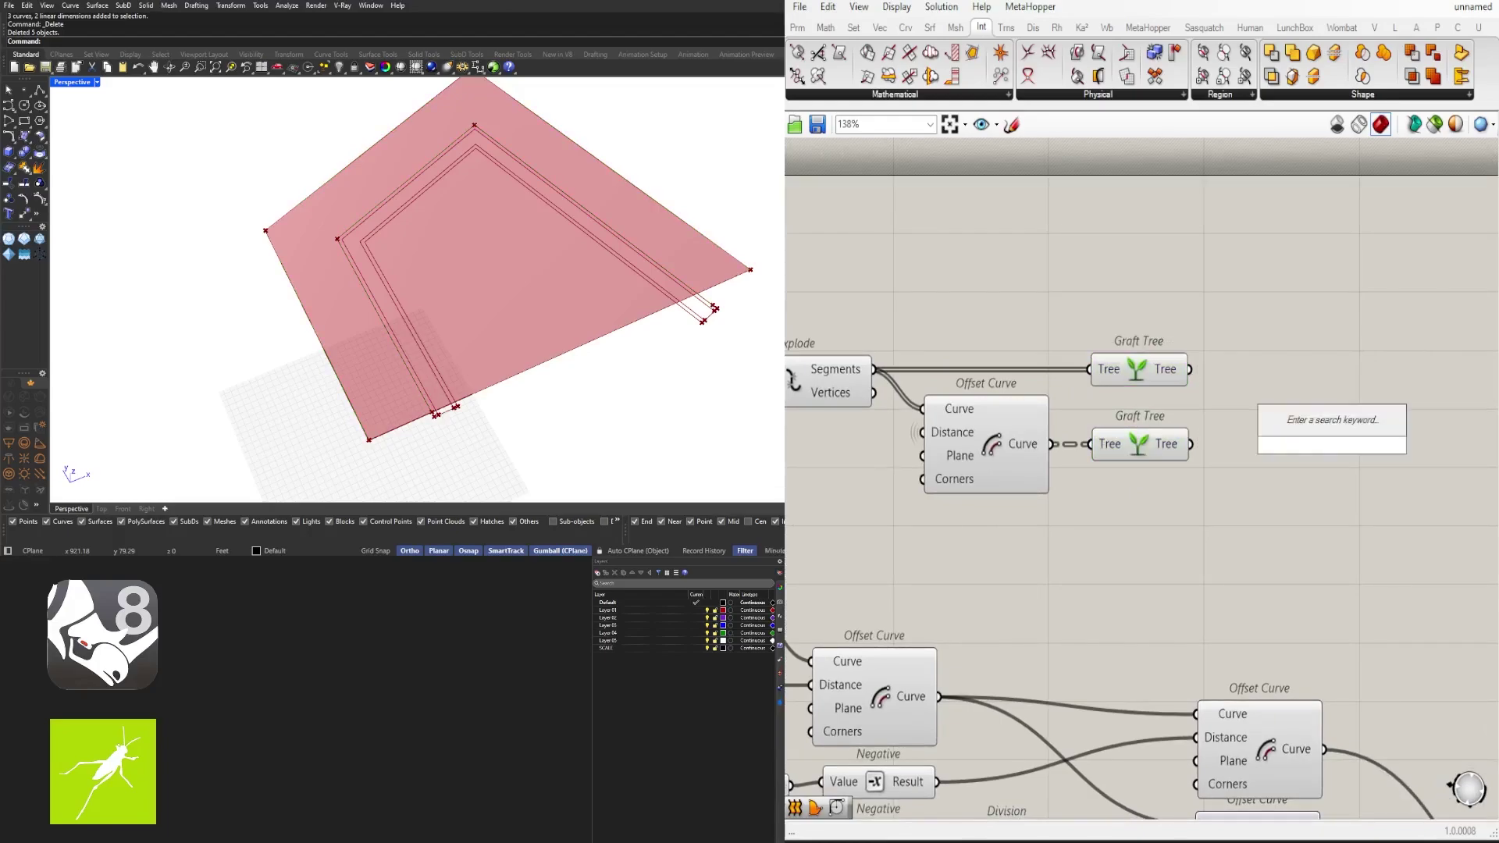
pyautogui.write('div')
pyautogui.click(1319, 424)
pyautogui.moveTo(1231, 399); pyautogui.dragTo(1240, 404)
pyautogui.click(1314, 459)
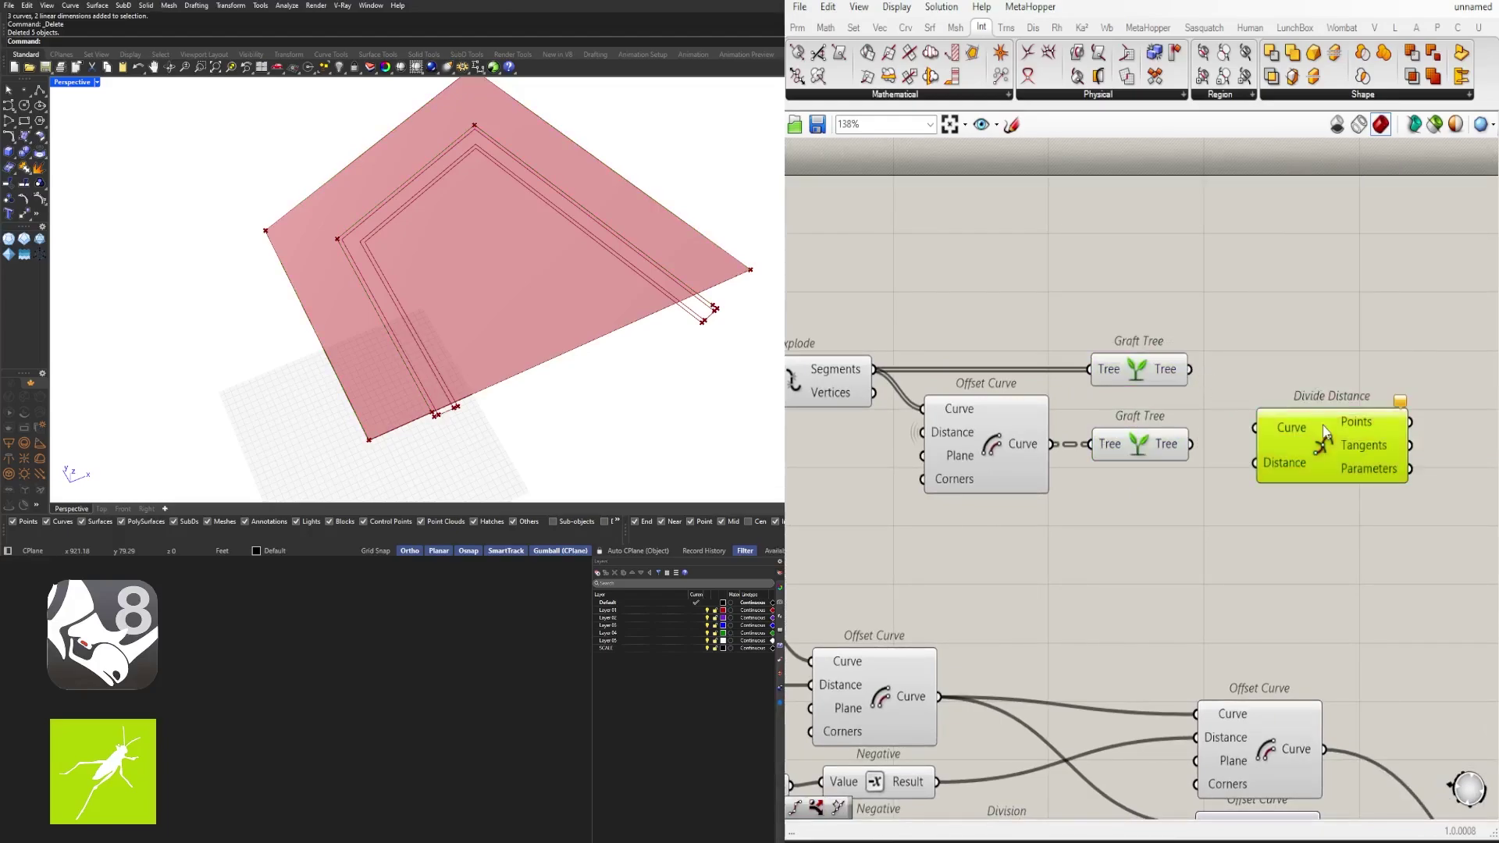
pyautogui.press('Delete')
# Step: Add a Divide Curve component and connect the segments' Graft Tree output to its Curve input
pyautogui.doubleClick(1310, 465)
pyautogui.write('div')
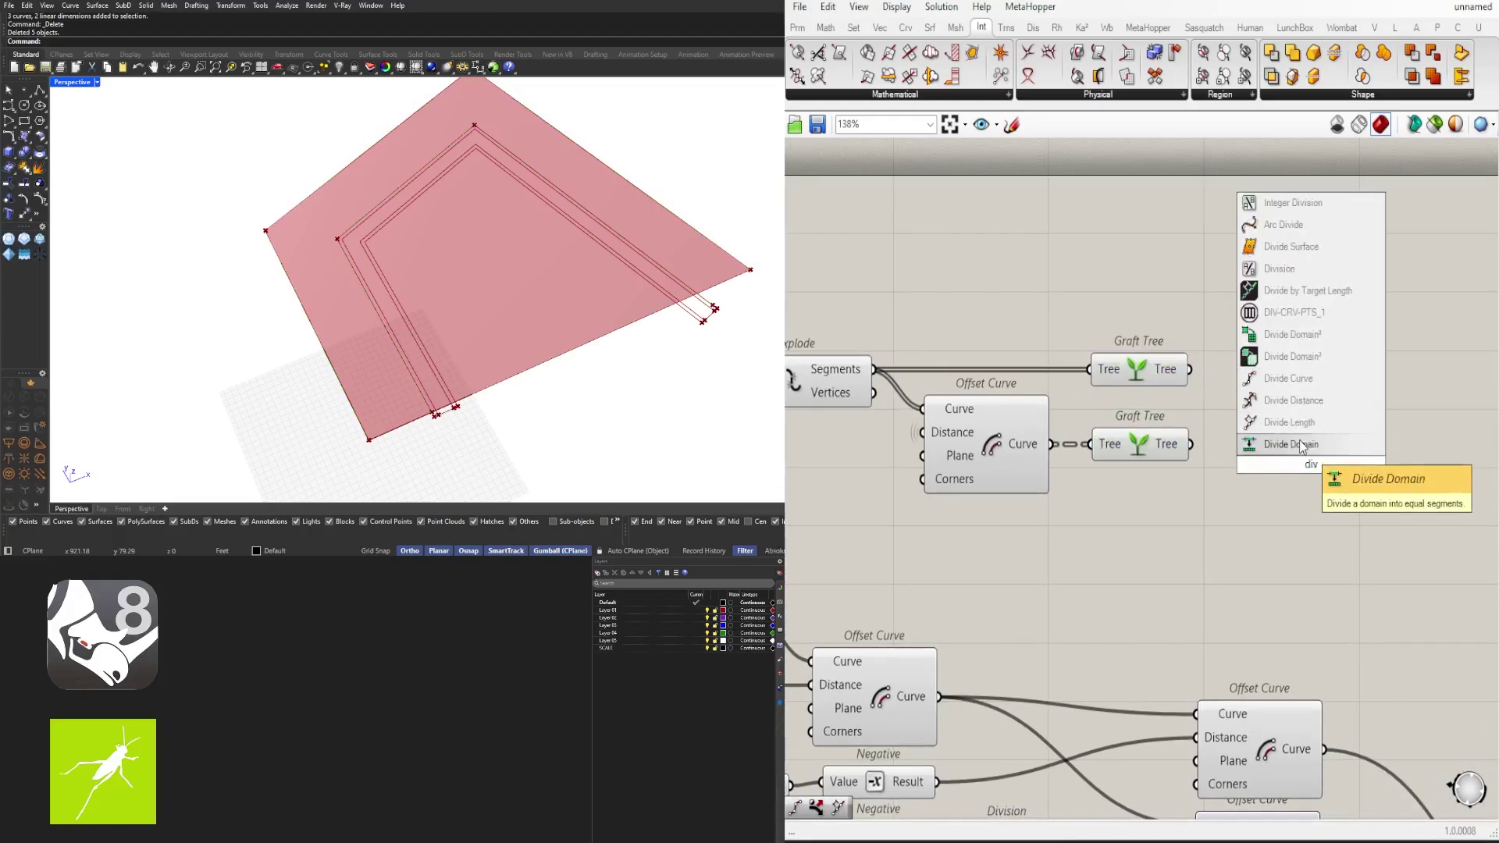
pyautogui.click(1293, 381)
pyautogui.moveTo(1191, 369); pyautogui.dragTo(1242, 440)
pyautogui.moveTo(1283, 444); pyautogui.dragTo(1495, 397)
# Step: Add a Length component on the segments' Graft Tree output and feed it into input A of a new Division component
pyautogui.moveTo(1293, 323); pyautogui.dragTo(1079, 331, button='right')
pyautogui.doubleClick(1078, 331)
pyautogui.write('leng')
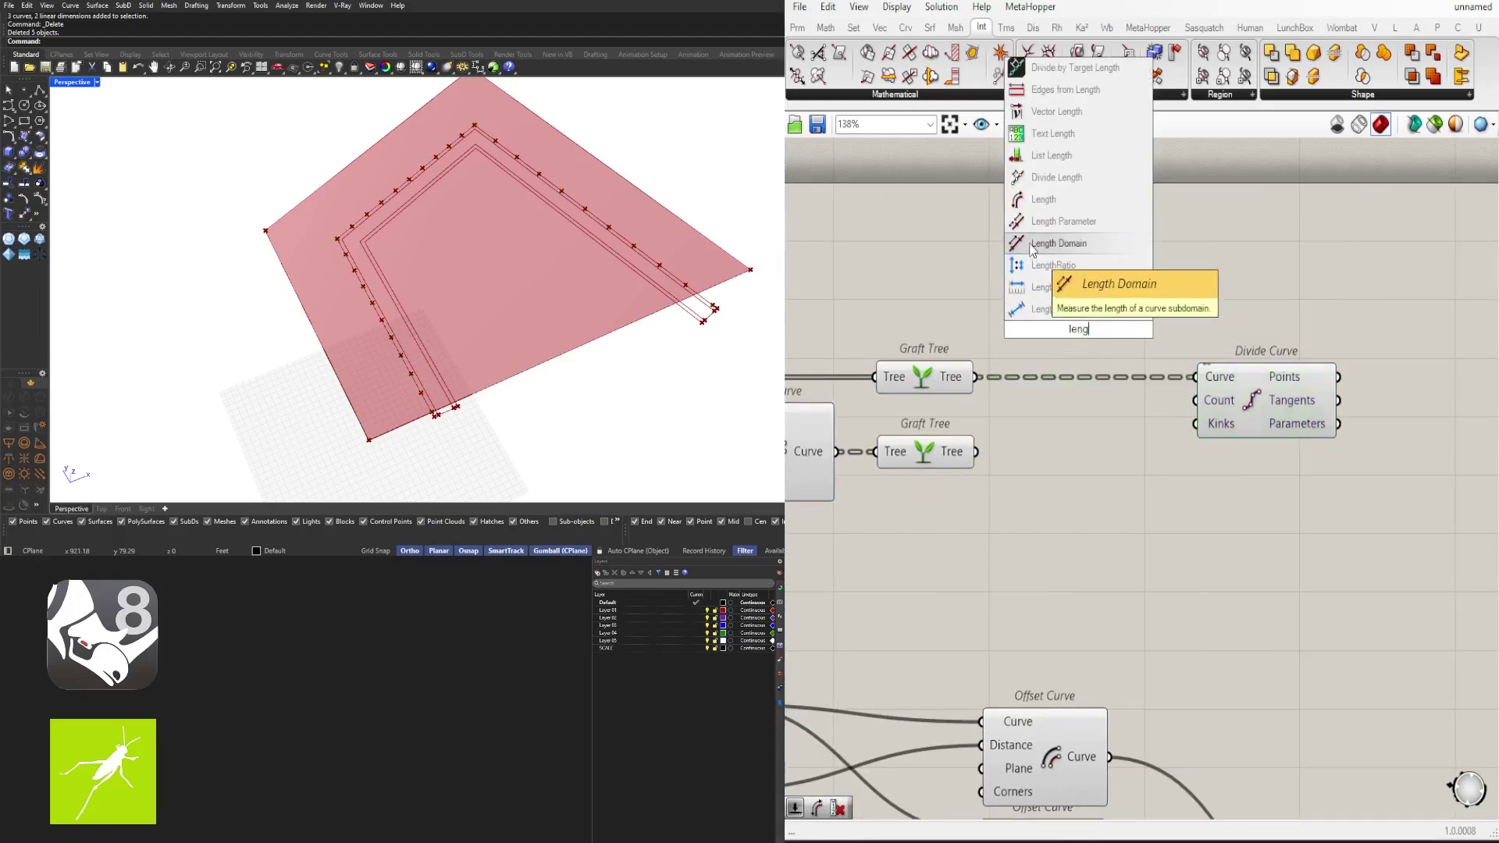
pyautogui.click(1037, 201)
pyautogui.moveTo(977, 377); pyautogui.dragTo(1019, 330)
pyautogui.moveTo(1078, 339); pyautogui.dragTo(1078, 373)
pyautogui.moveTo(1252, 407); pyautogui.dragTo(1406, 418)
pyautogui.moveTo(1081, 374); pyautogui.dragTo(1094, 260)
pyautogui.press('Return')
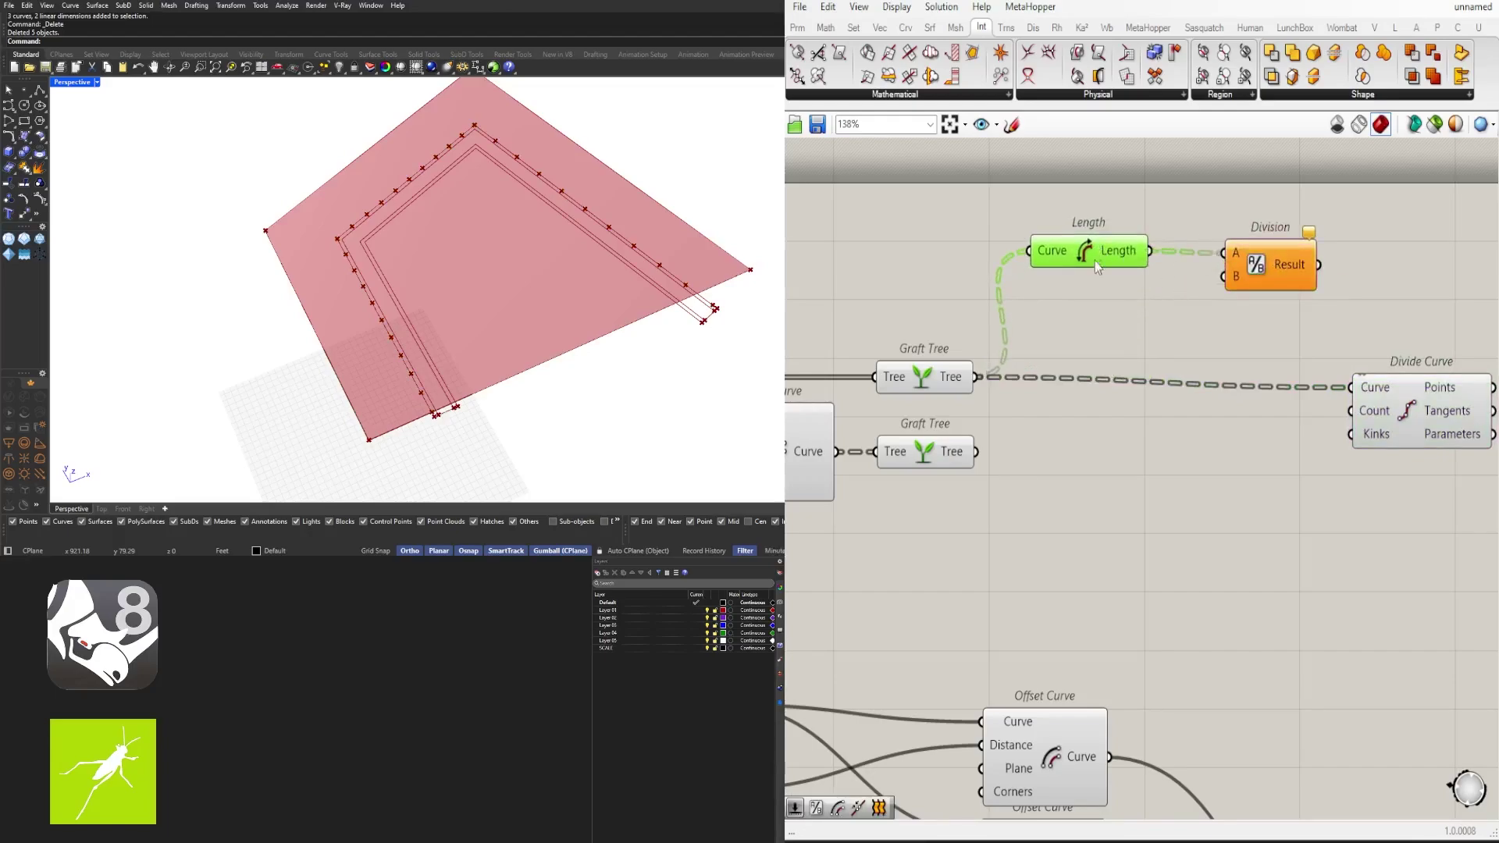
# Step: Add a number slider set to 60 and connect it to Division's B input
pyautogui.write('60')
pyautogui.press('Return')
pyautogui.moveTo(1009, 299); pyautogui.dragTo(1224, 276)
pyautogui.moveTo(1271, 273); pyautogui.dragTo(1266, 293)
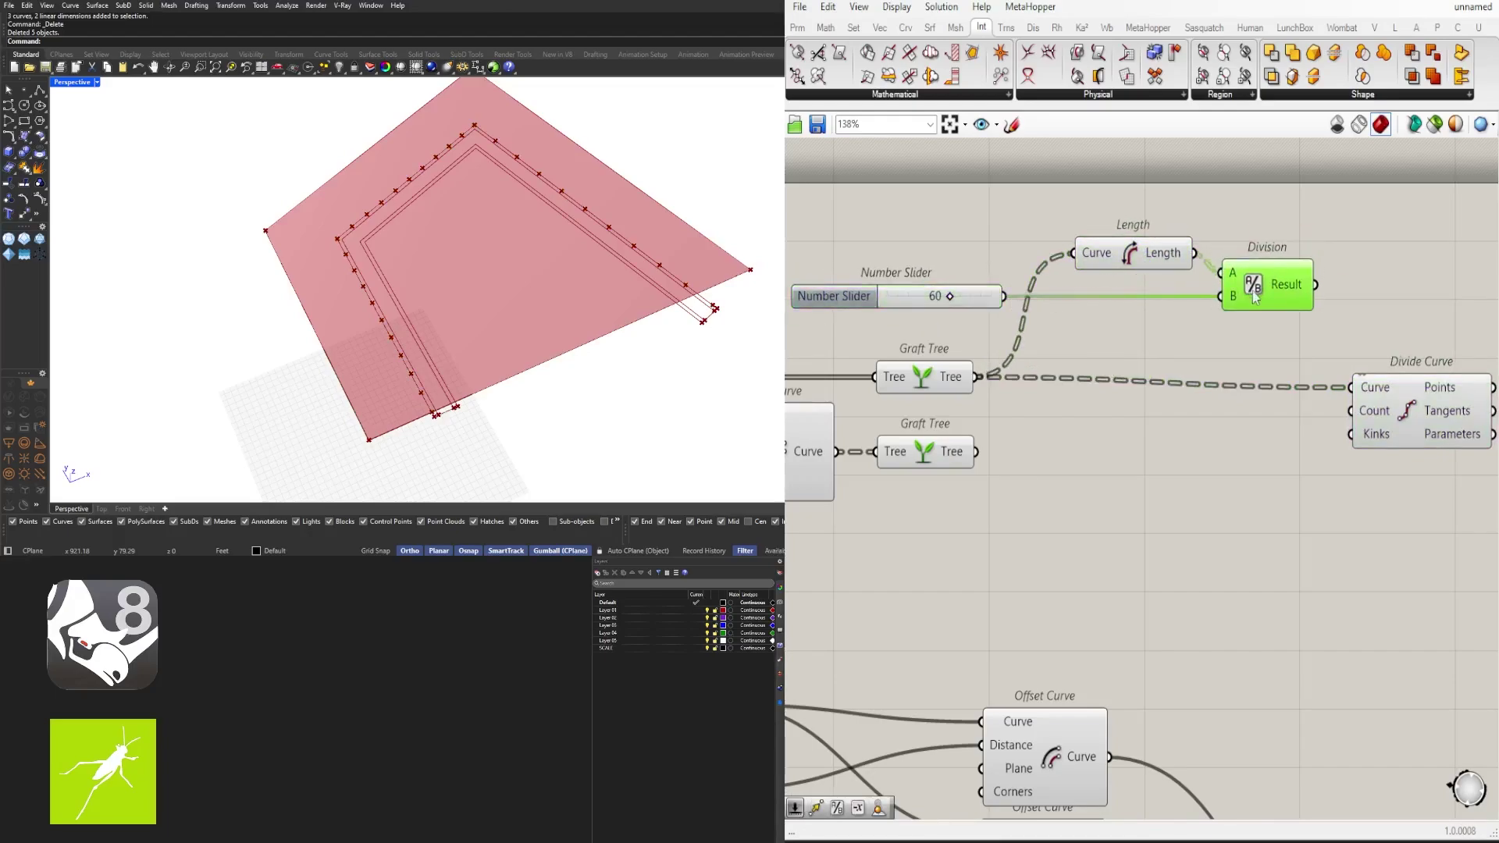
# Step: Connect the Division result to Divide Curve's Count input
pyautogui.moveTo(1350, 335); pyautogui.dragTo(1091, 347, button='right')
pyautogui.scroll(-1, 1091, 347)
pyautogui.moveTo(1187, 387); pyautogui.dragTo(1253, 365)
pyautogui.rightClick(1037, 310)
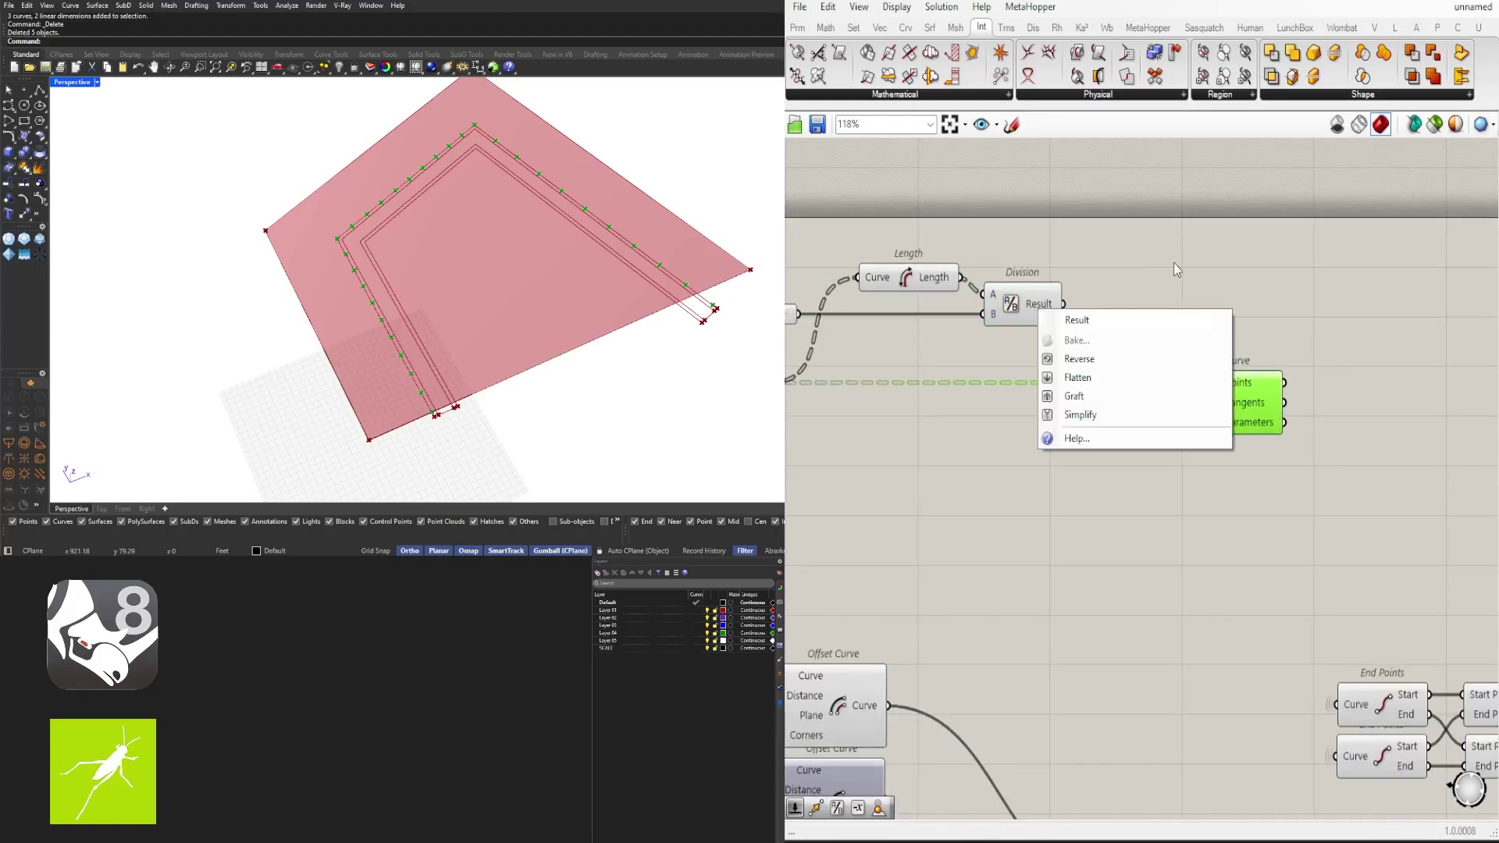
pyautogui.click(1173, 264)
pyautogui.click(1046, 306)
pyautogui.moveTo(1063, 303); pyautogui.dragTo(1169, 406)
pyautogui.click(1184, 412)
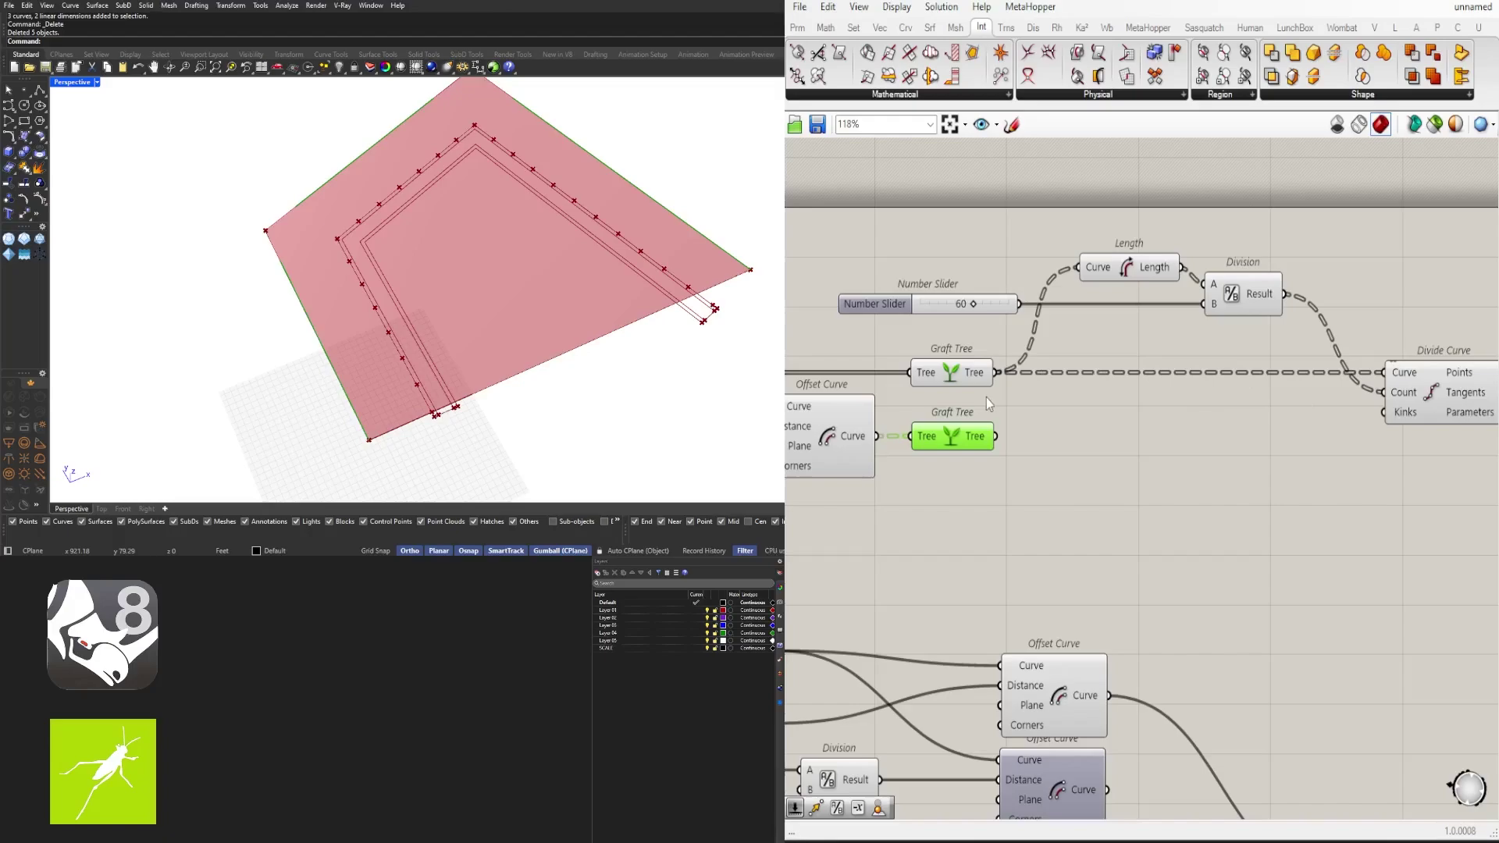
# Step: Insert relays on the grafted curve wire and the 60 slider wire, and line up Length and Division beside Divide Curve
pyautogui.scroll(-1, 991, 343)
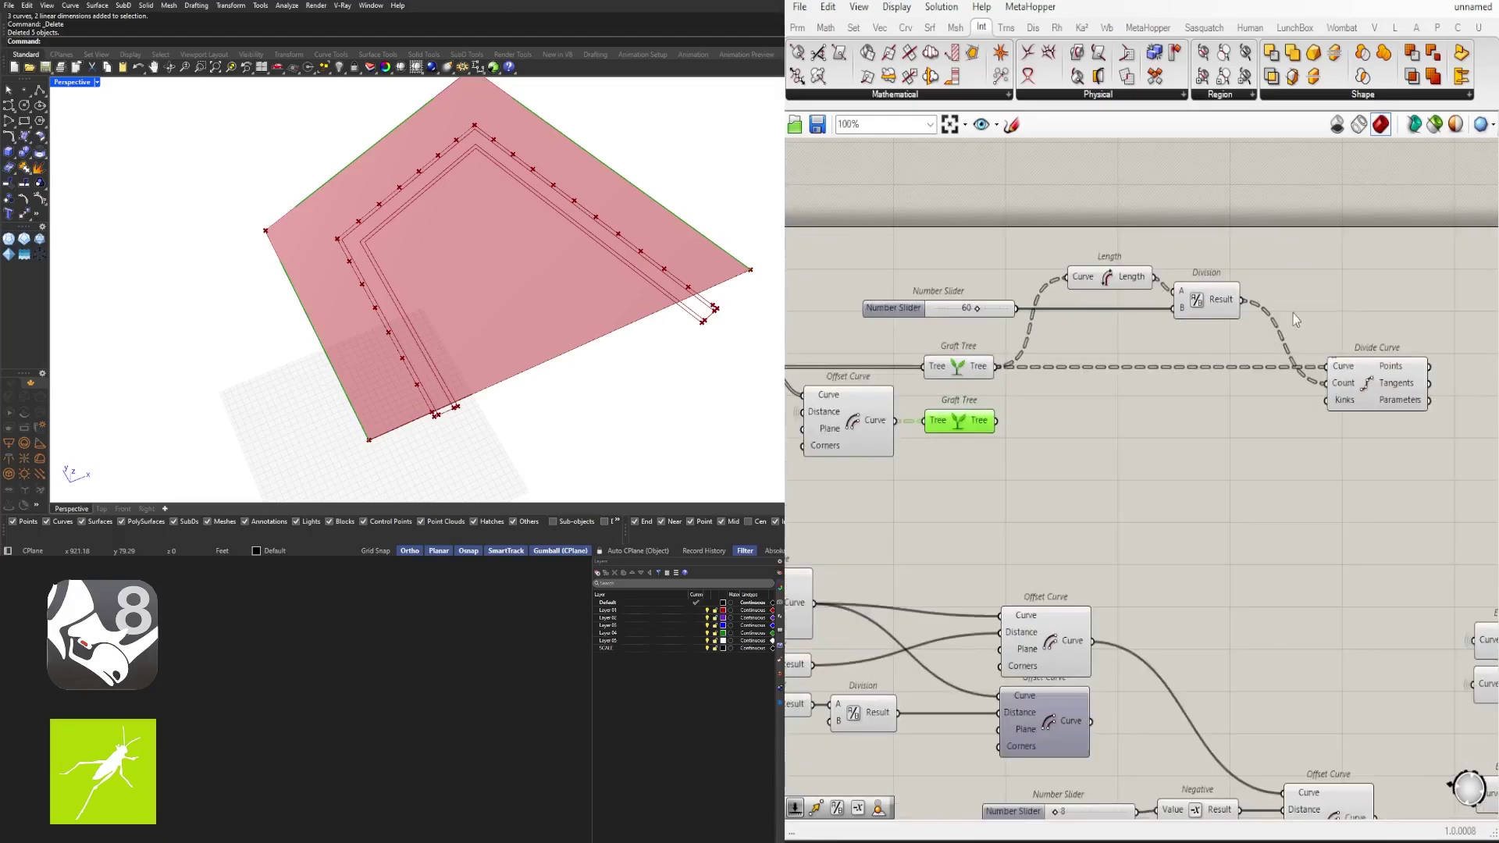
pyautogui.moveTo(1293, 320); pyautogui.dragTo(1061, 259)
pyautogui.moveTo(1211, 310); pyautogui.dragTo(1272, 404)
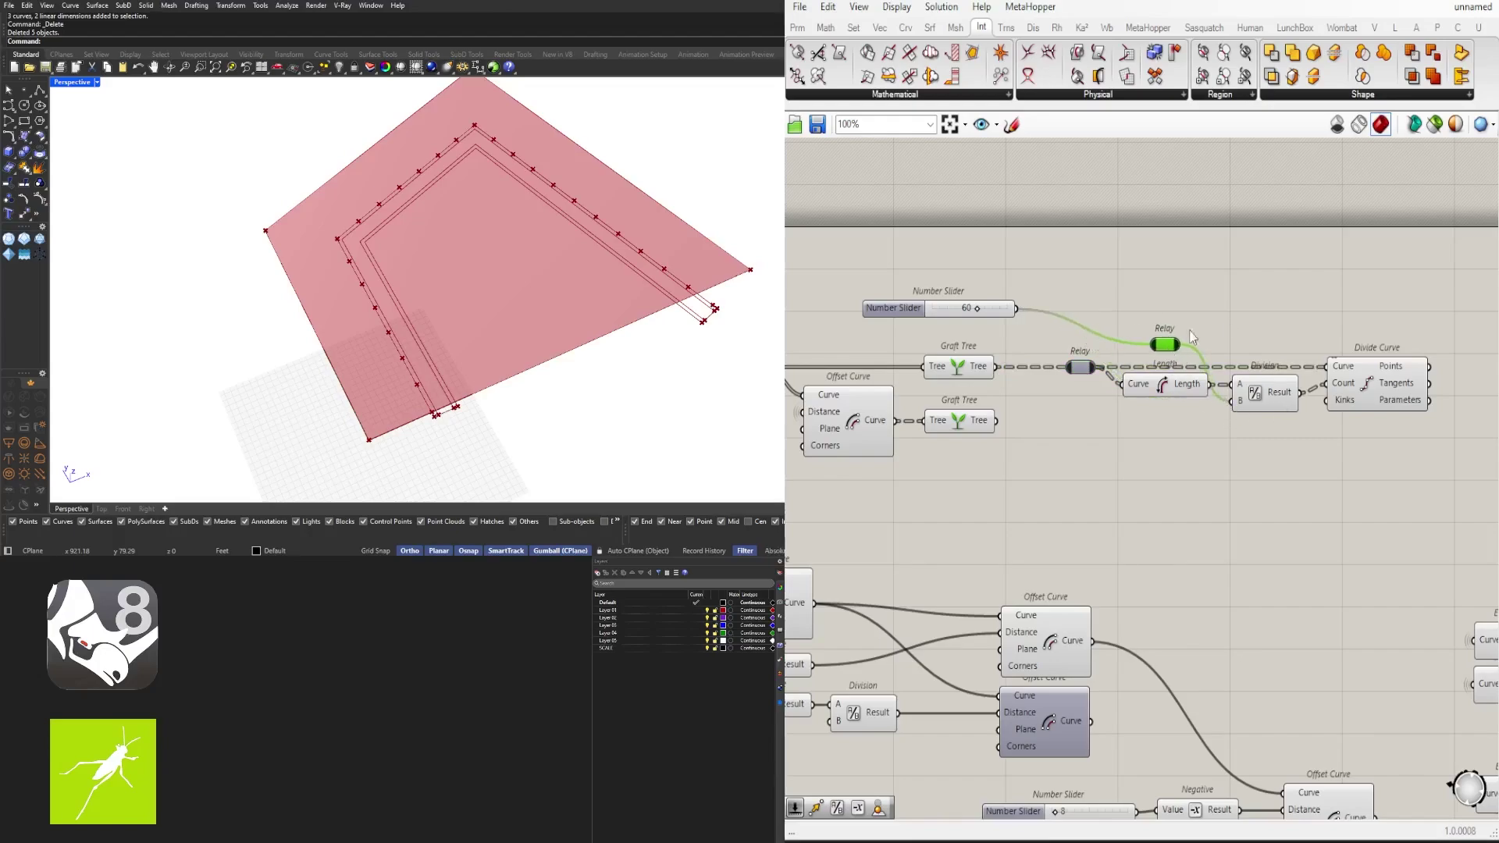
pyautogui.moveTo(1192, 337); pyautogui.dragTo(1169, 351, button='right')
pyautogui.moveTo(1374, 460); pyautogui.dragTo(1249, 402)
pyautogui.moveTo(1245, 405); pyautogui.dragTo(1262, 406)
pyautogui.click(1151, 359)
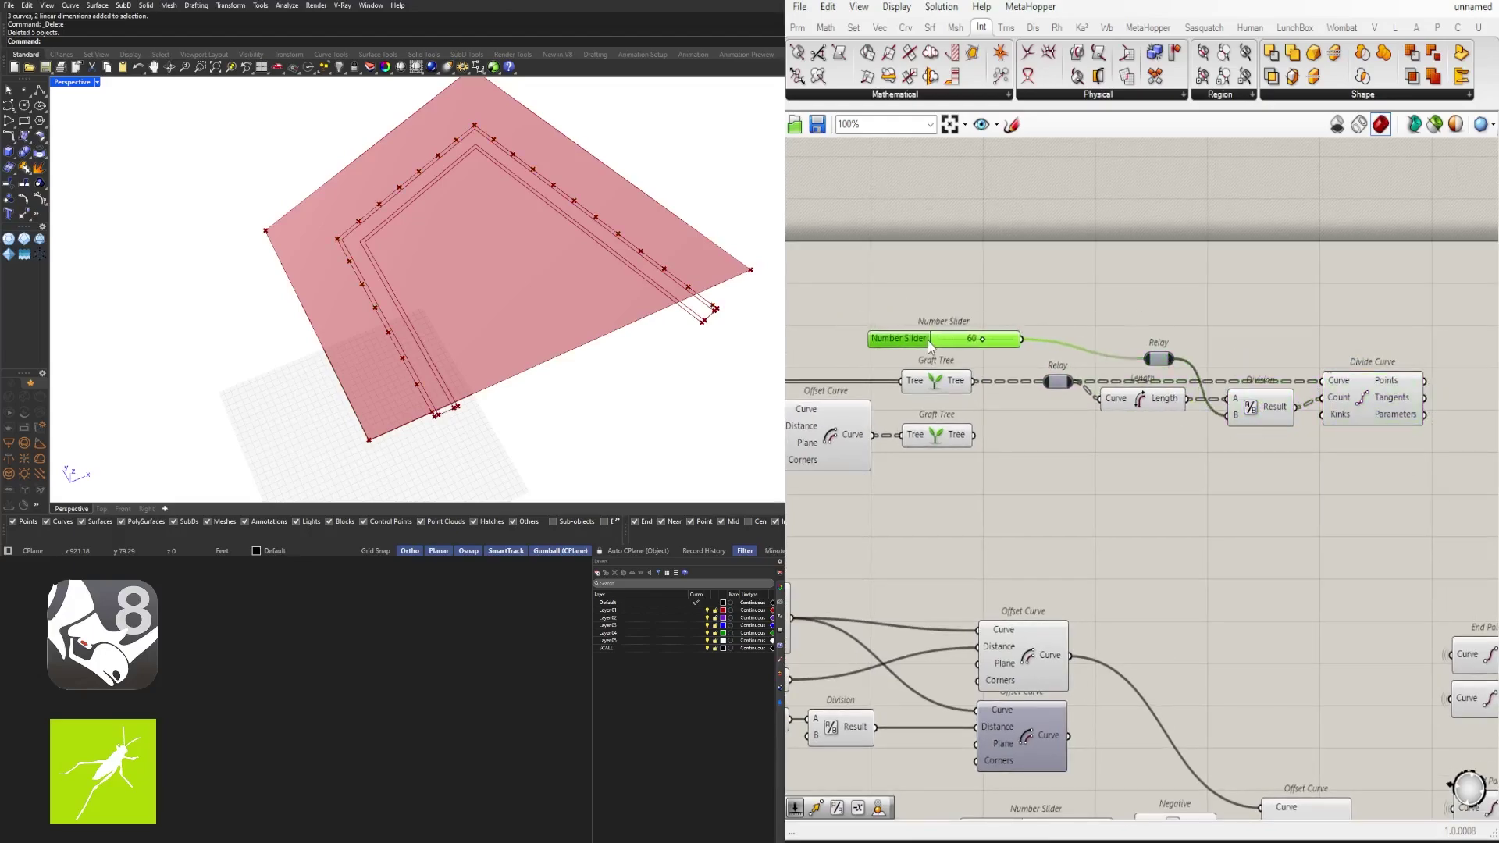
# Step: Duplicate the Relay, Length, Division and Divide Curve chain for the second Graft Tree and hide the wires into both Division B inputs
pyautogui.moveTo(1440, 481); pyautogui.dragTo(1042, 343)
pyautogui.moveTo(1055, 381); pyautogui.dragTo(1111, 381)
pyautogui.click(985, 326)
pyautogui.scroll(-2, 985, 326)
pyautogui.moveTo(1384, 461); pyautogui.dragTo(1047, 322)
pyautogui.moveTo(1454, 446); pyautogui.dragTo(1072, 366)
pyautogui.rightClick(1204, 390)
pyautogui.moveTo(1287, 437)
pyautogui.click(1424, 479)
pyautogui.moveTo(1410, 468); pyautogui.dragTo(1070, 434)
# Step: Add a Line component connecting the Points of the first Divide Curve to those of the second
pyautogui.moveTo(1427, 400); pyautogui.dragTo(1238, 404, button='right')
pyautogui.doubleClick(1238, 404)
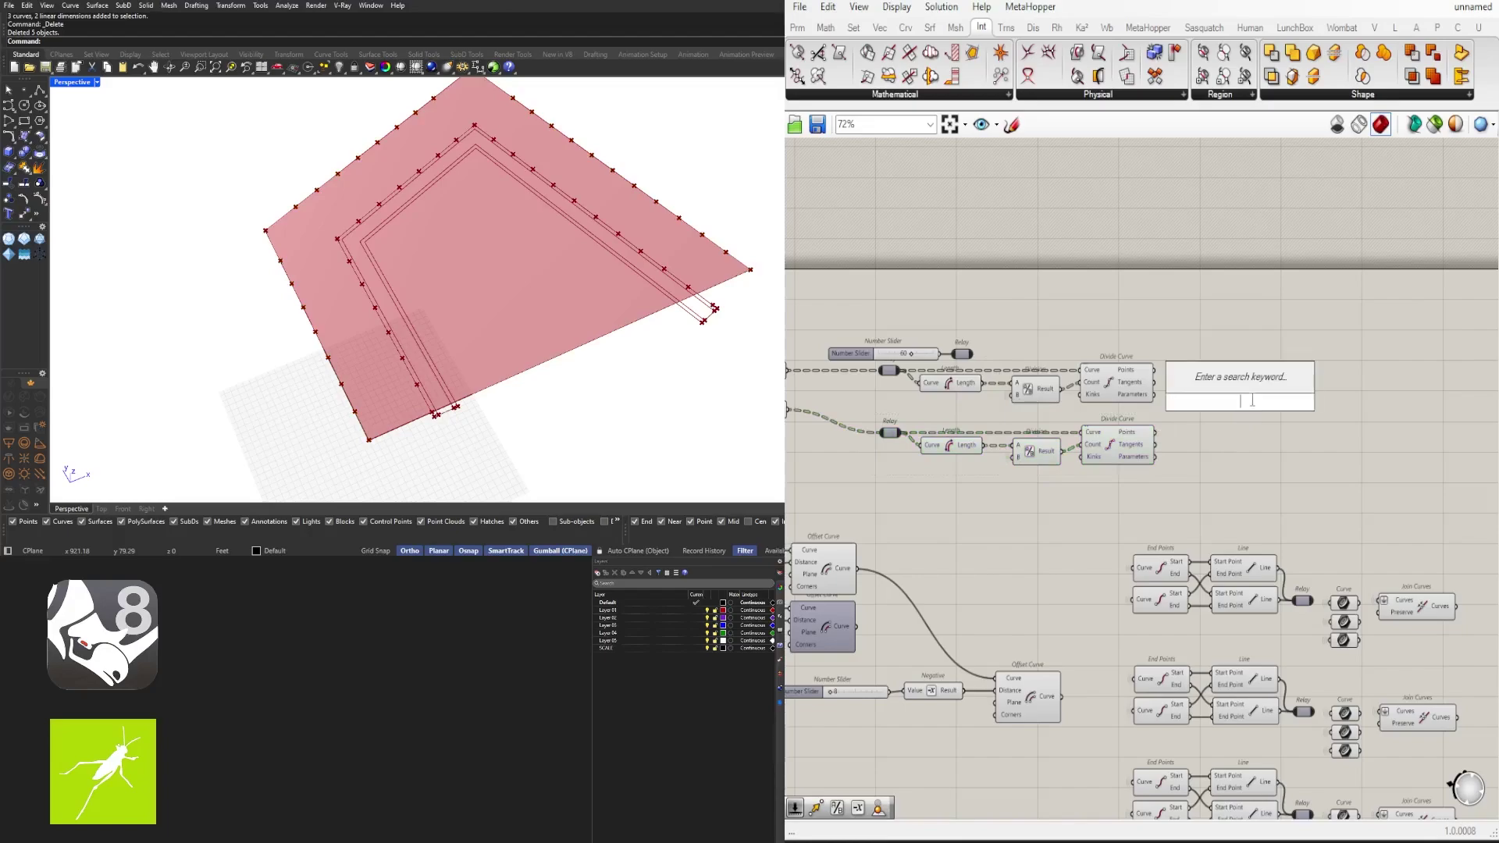
pyautogui.write('line')
pyautogui.click(1182, 367)
pyautogui.scroll(2, 1137, 373)
pyautogui.click(1135, 378)
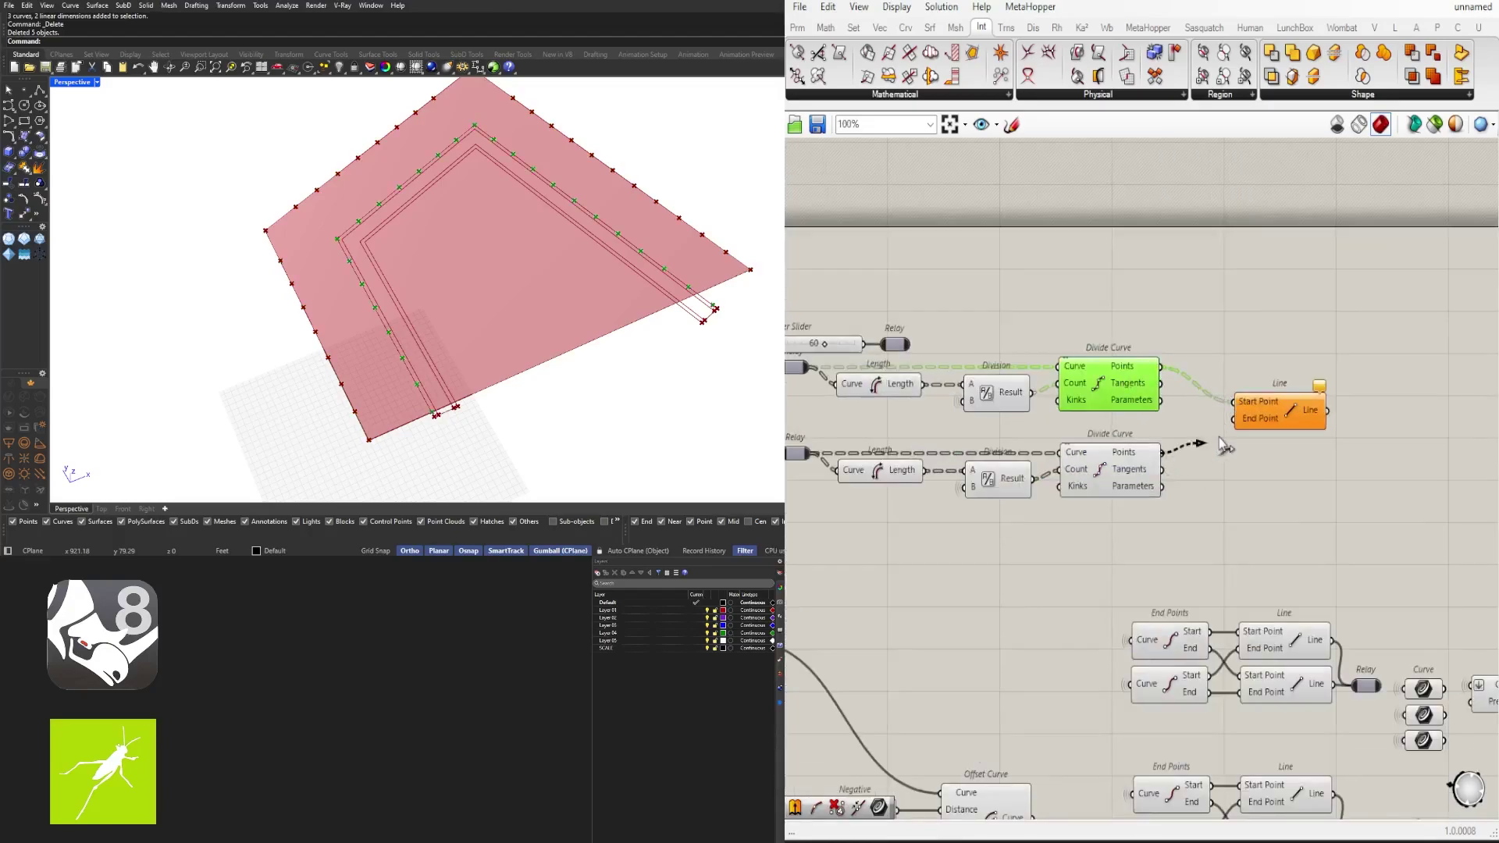
pyautogui.moveTo(1223, 447); pyautogui.dragTo(1236, 419)
pyautogui.moveTo(1269, 419); pyautogui.dragTo(1251, 438)
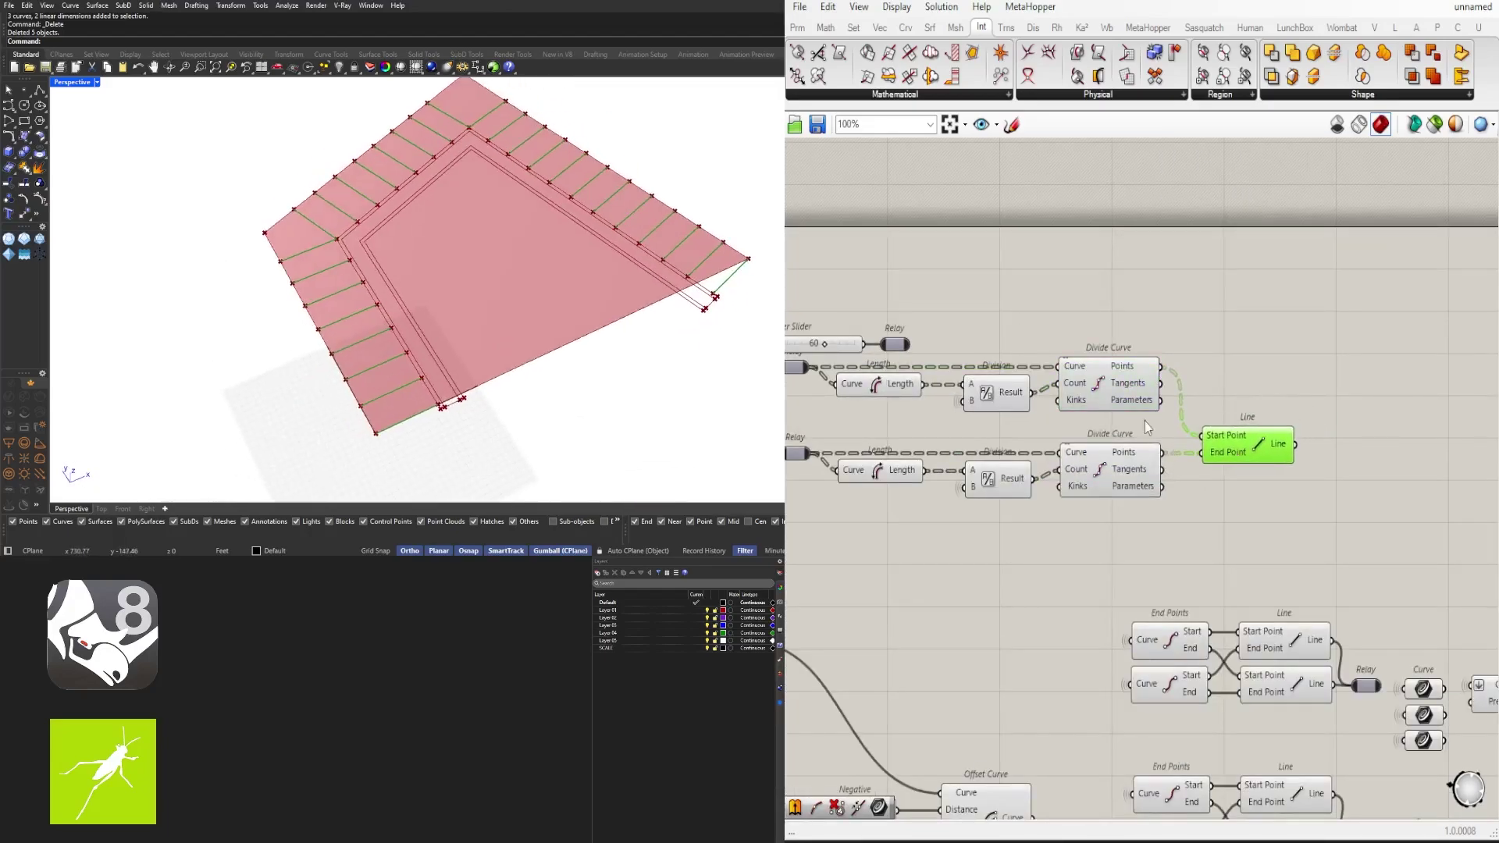
# Step: Set the division spacing slider to 80
pyautogui.scroll(3, 994, 324)
pyautogui.write('80')
pyautogui.press('Return')
pyautogui.click(1005, 283)
pyautogui.scroll(-2, 1182, 200)
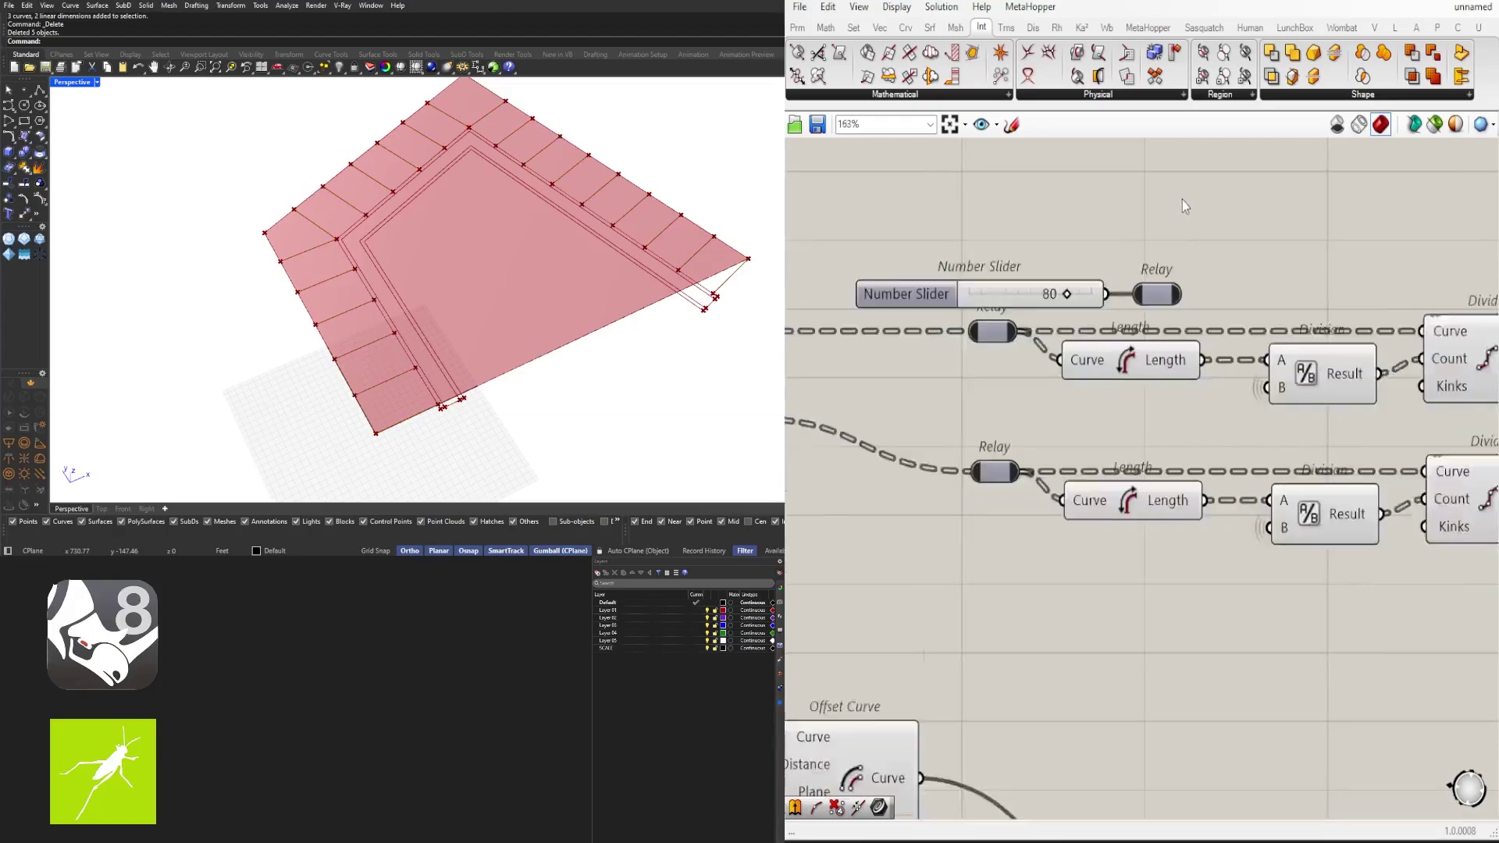
# Step: Insert a relay on the Explode Segments wire ahead of the Graft Tree and Offset Curve
pyautogui.moveTo(1420, 210); pyautogui.dragTo(1140, 266, button='right')
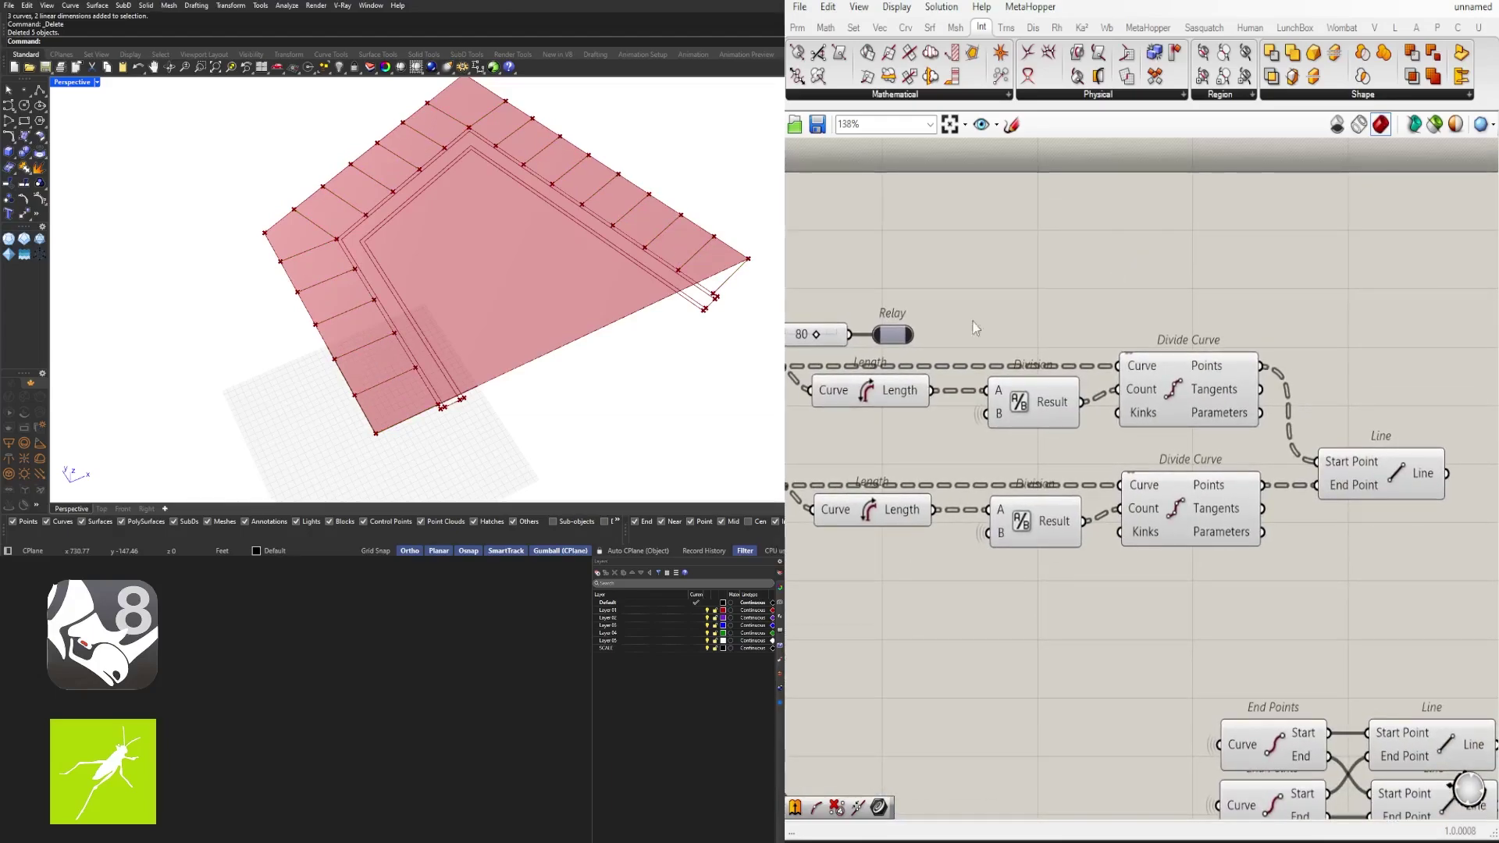
pyautogui.scroll(-3, 972, 322)
pyautogui.click(976, 375)
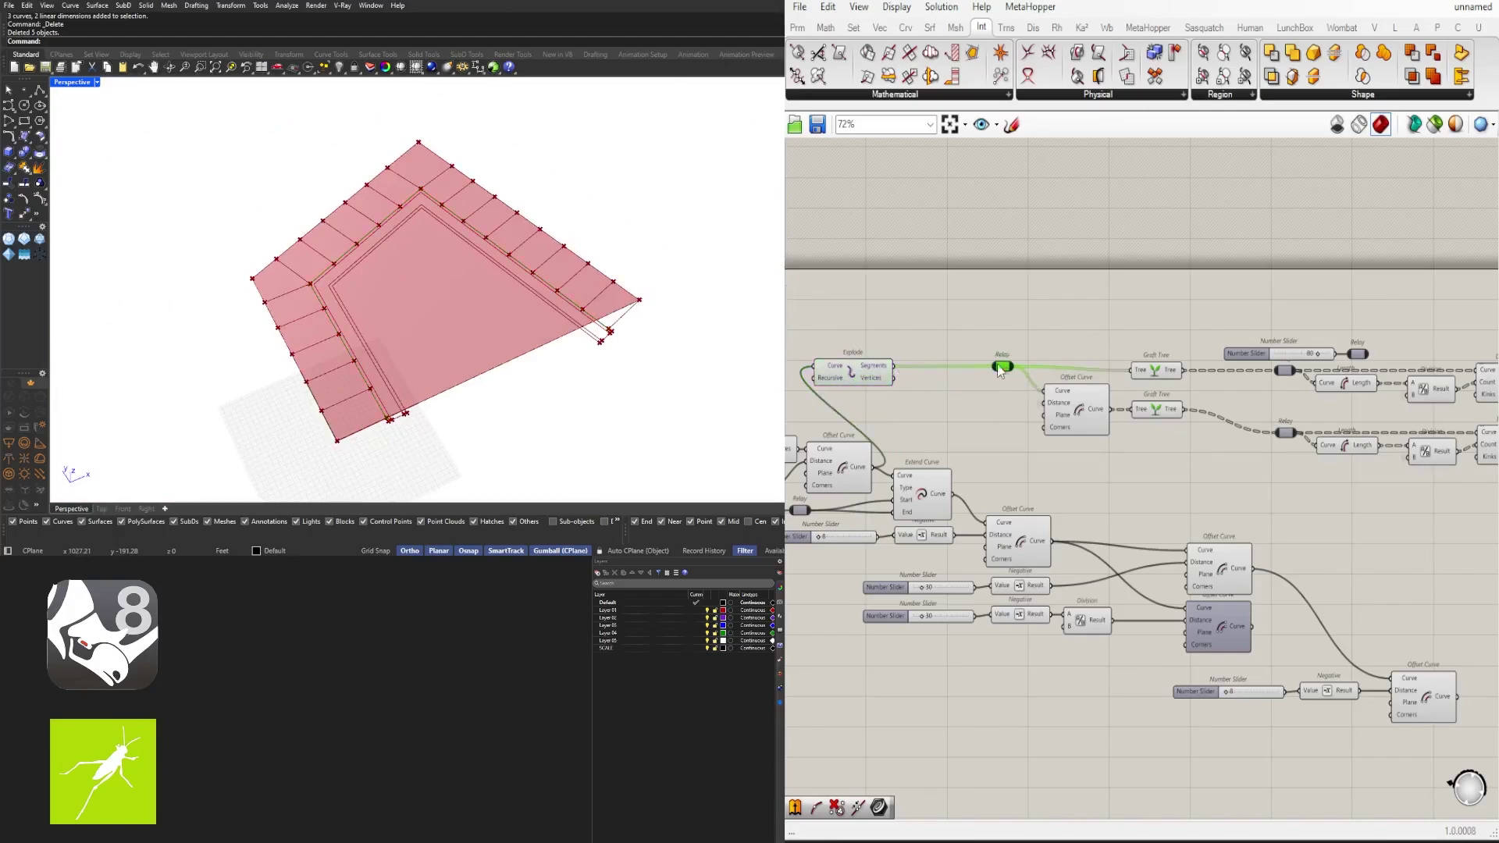
pyautogui.moveTo(885, 318); pyautogui.dragTo(1082, 311, button='right')
pyautogui.click(943, 341)
pyautogui.scroll(2, 1082, 311)
pyautogui.click(1082, 312)
pyautogui.click(1096, 380)
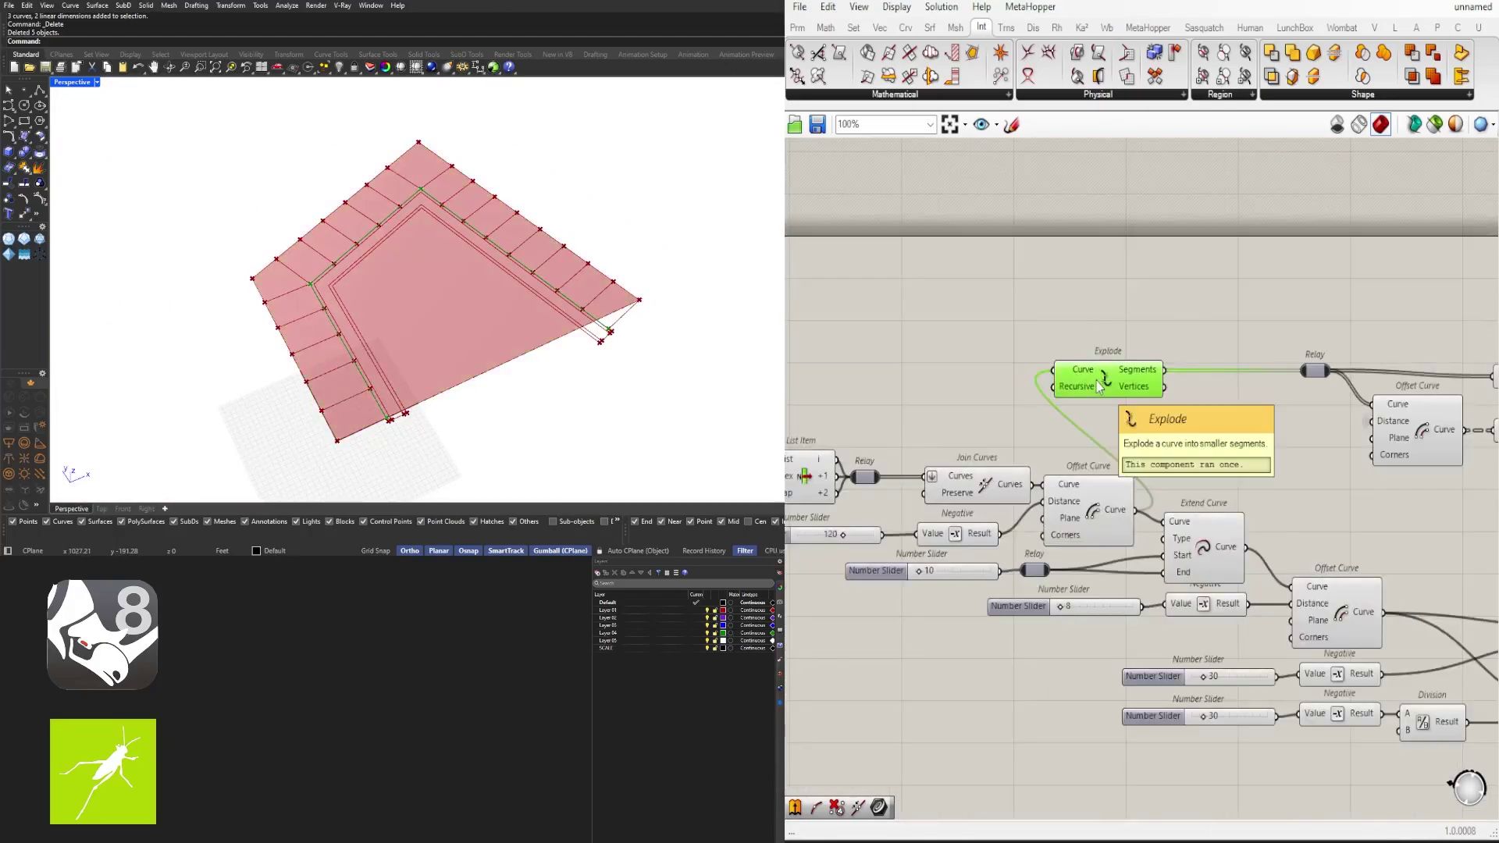
pyautogui.click(1165, 323)
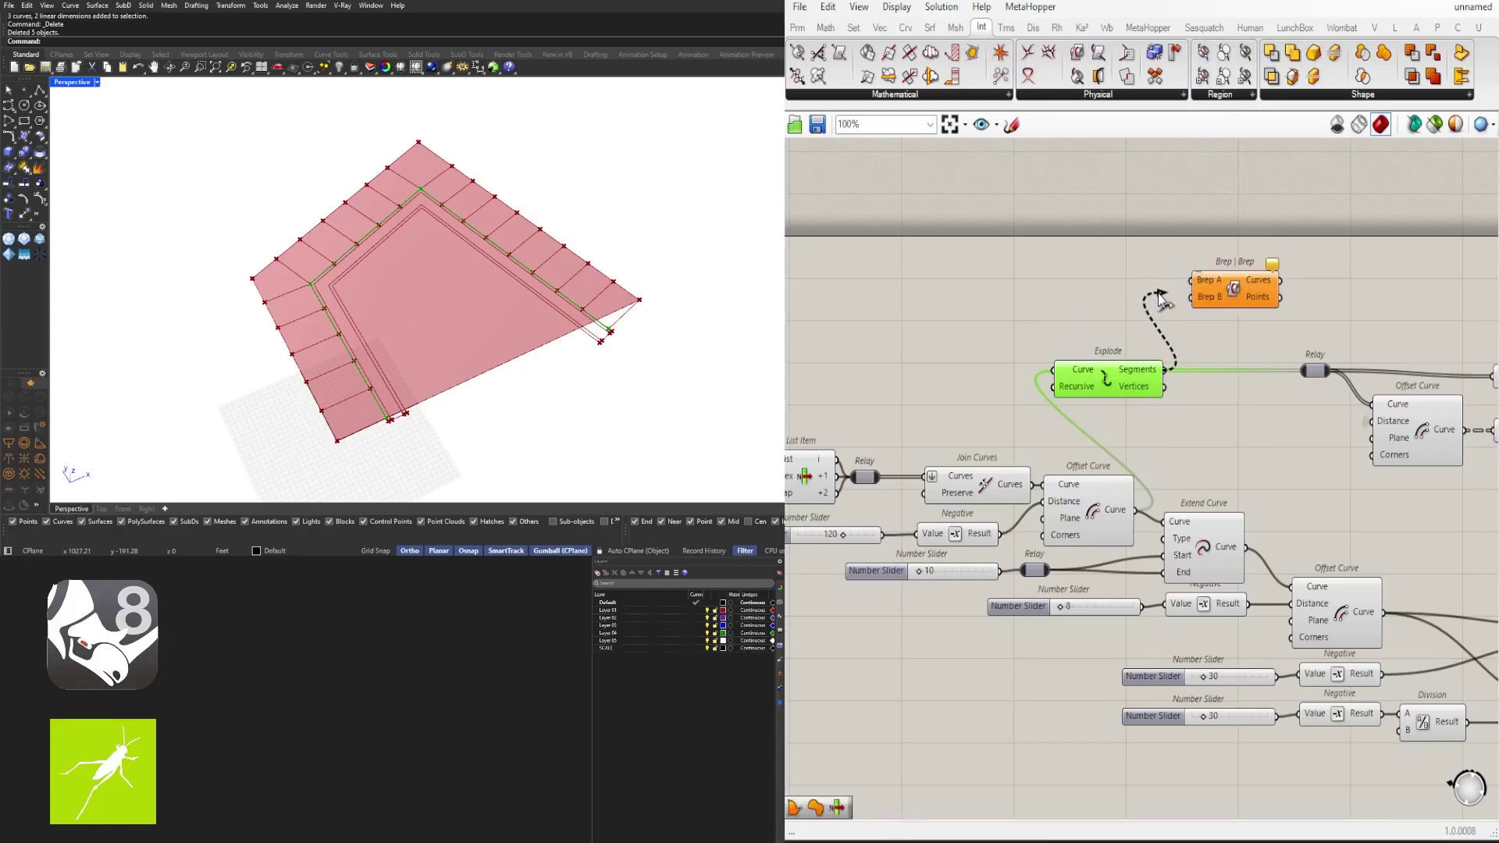
pyautogui.moveTo(1160, 294); pyautogui.dragTo(1164, 293)
pyautogui.moveTo(1227, 280); pyautogui.dragTo(1199, 345)
pyautogui.press('Delete')
# Step: Add a Brep | Curve component taking the Boundary Surfaces output as Brep and Explode's Segments as Curve
pyautogui.click(1123, 96)
pyautogui.click(1097, 210)
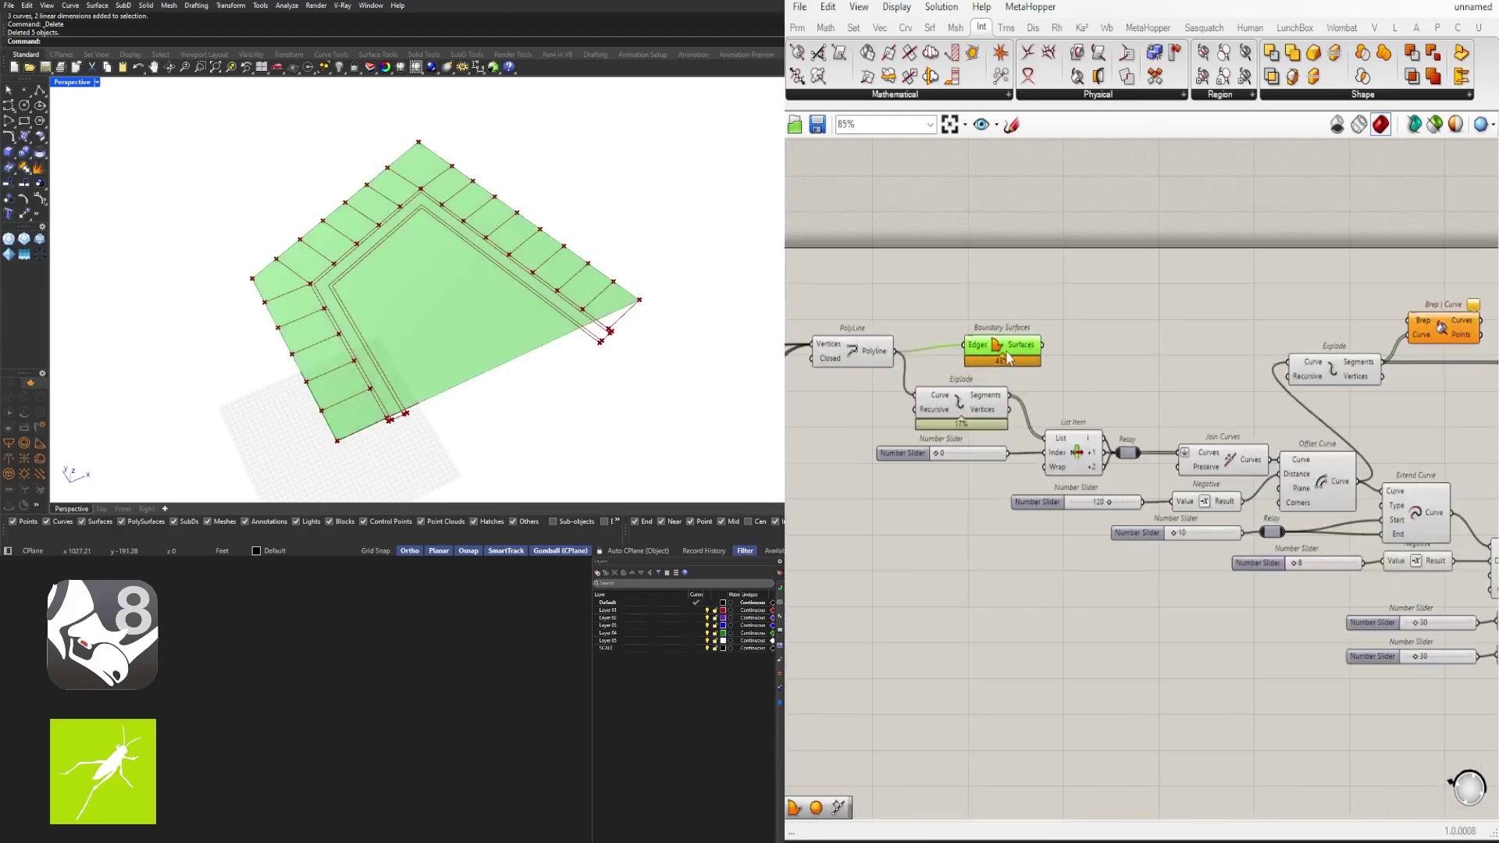
pyautogui.moveTo(1411, 317); pyautogui.dragTo(1410, 319)
# Step: Rearrange the components downstream of Explode to make room around Brep | Curve and the relay
pyautogui.moveTo(1493, 334); pyautogui.dragTo(946, 275, button='right')
pyautogui.scroll(-1, 945, 275)
pyautogui.moveTo(1117, 395); pyautogui.dragTo(845, 233)
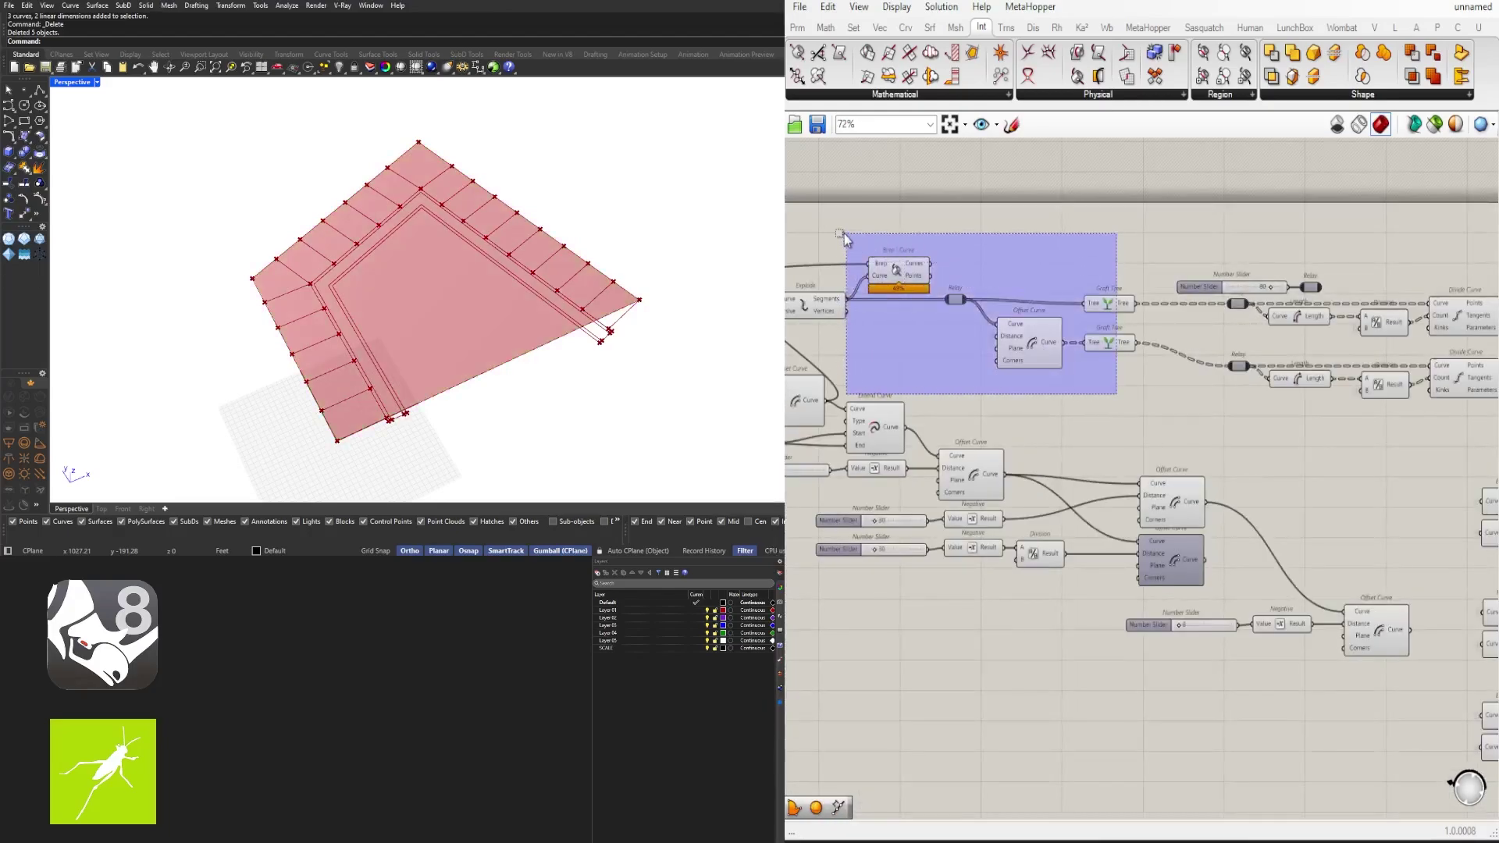
pyautogui.moveTo(921, 263); pyautogui.dragTo(1085, 284, button='right')
pyautogui.moveTo(1084, 283); pyautogui.dragTo(1164, 284)
pyautogui.scroll(3, 1162, 284)
pyautogui.moveTo(1306, 298); pyautogui.dragTo(1050, 279, button='right')
pyautogui.click(1051, 280)
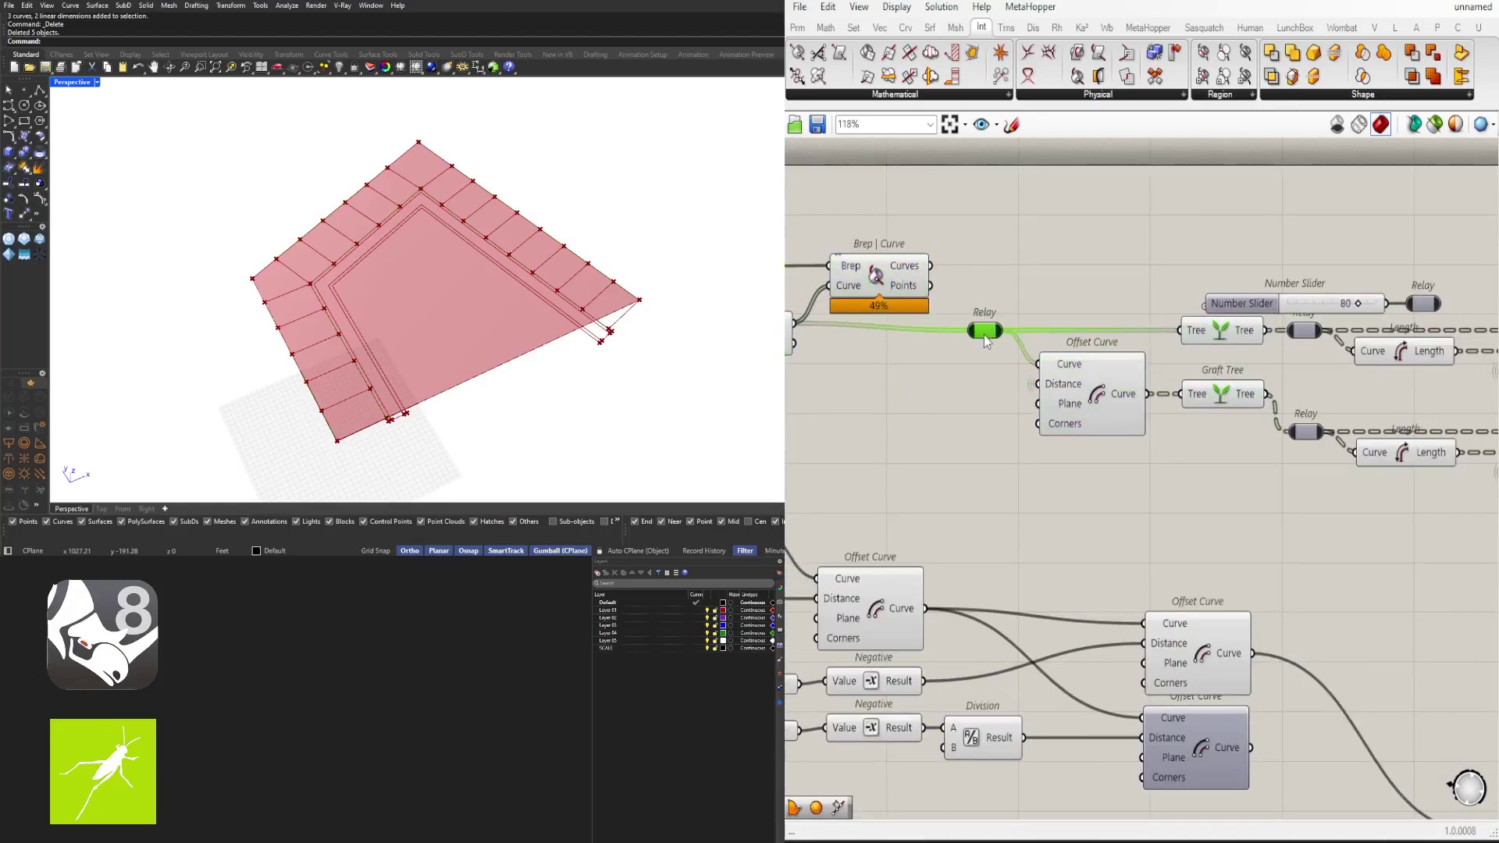
pyautogui.moveTo(969, 331); pyautogui.dragTo(1129, 348, button='right')
# Step: Move Explode and Brep | Curve away from the relay and connect the Brep | Curve Curves output to the relay
pyautogui.moveTo(1116, 381); pyautogui.dragTo(921, 285)
pyautogui.moveTo(1034, 311); pyautogui.dragTo(1167, 318)
pyautogui.click(1192, 247)
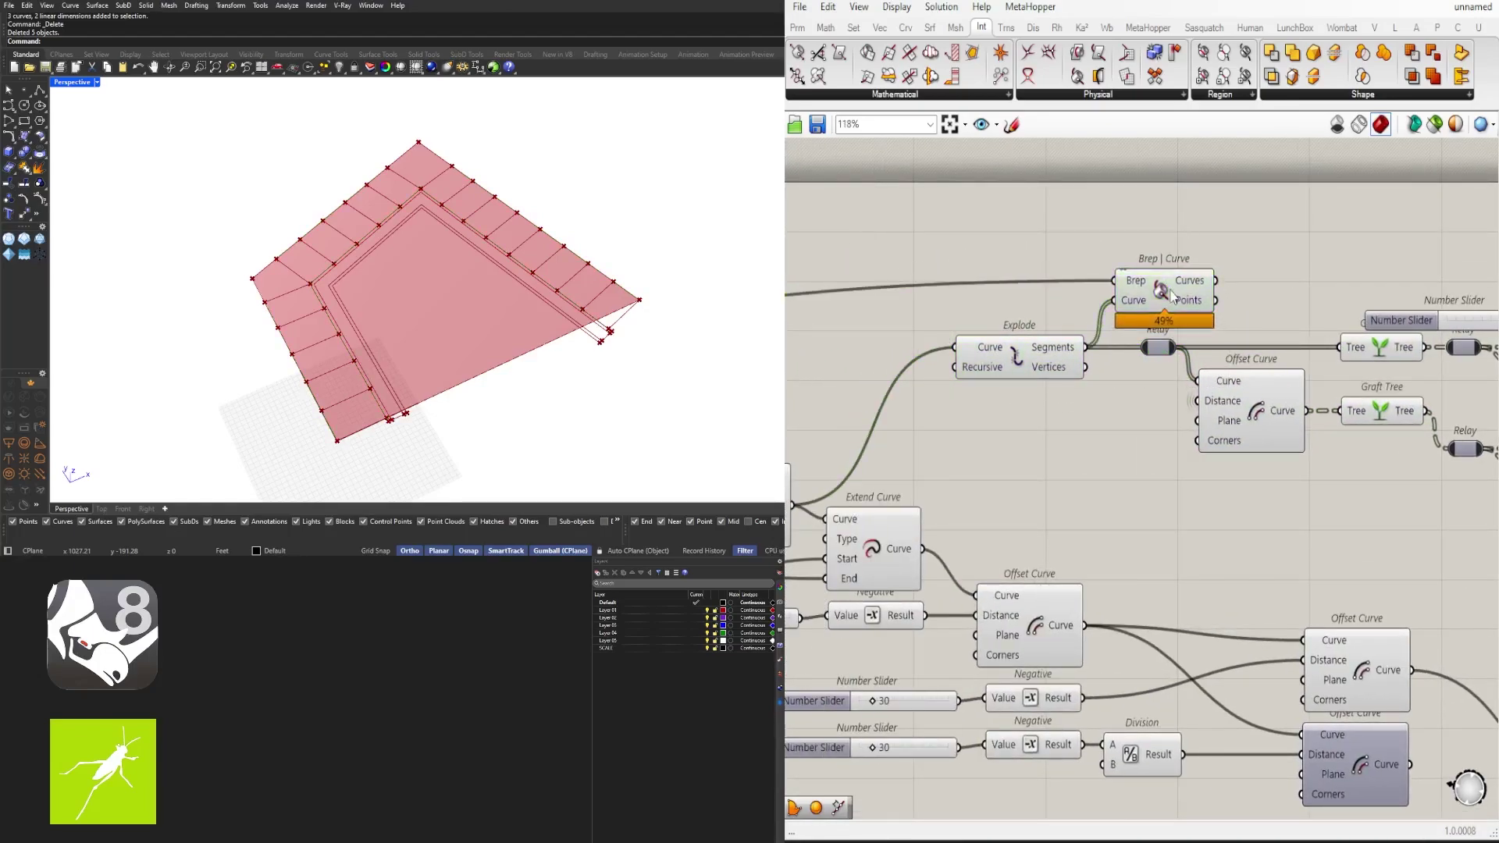
pyautogui.moveTo(1122, 380); pyautogui.dragTo(1051, 303)
pyautogui.moveTo(1161, 304); pyautogui.dragTo(992, 304)
pyautogui.click(1064, 251)
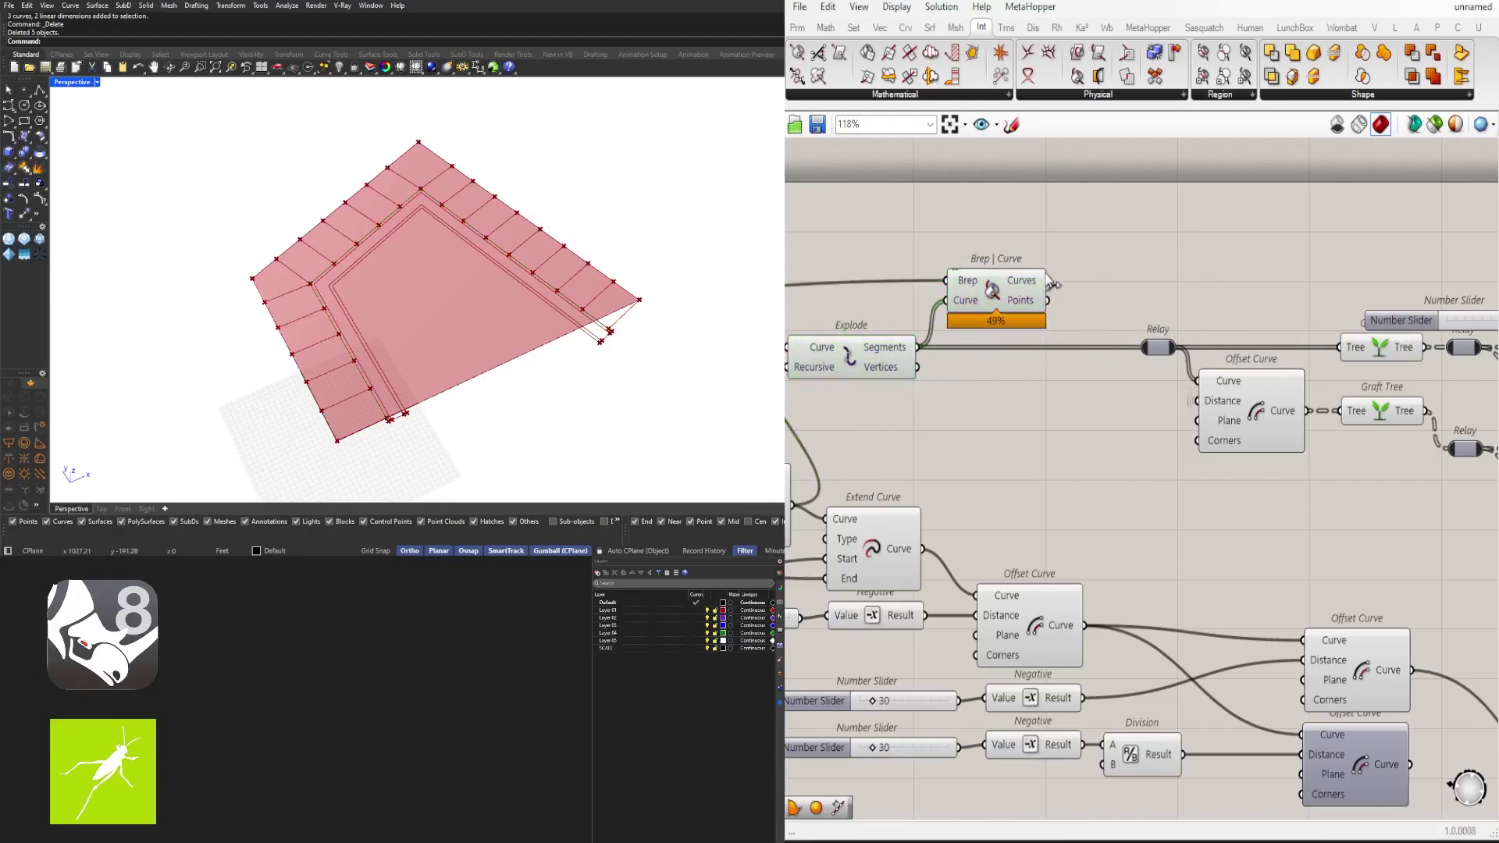
# Step: Set the List Item index slider to 2
pyautogui.moveTo(442, 292); pyautogui.dragTo(431, 342, button='right')
pyautogui.scroll(-3, 1005, 306)
pyautogui.moveTo(952, 372); pyautogui.dragTo(1247, 391, button='right')
pyautogui.scroll(7, 811, 412)
pyautogui.moveTo(921, 434); pyautogui.dragTo(1054, 428)
pyautogui.scroll(-6, 1053, 428)
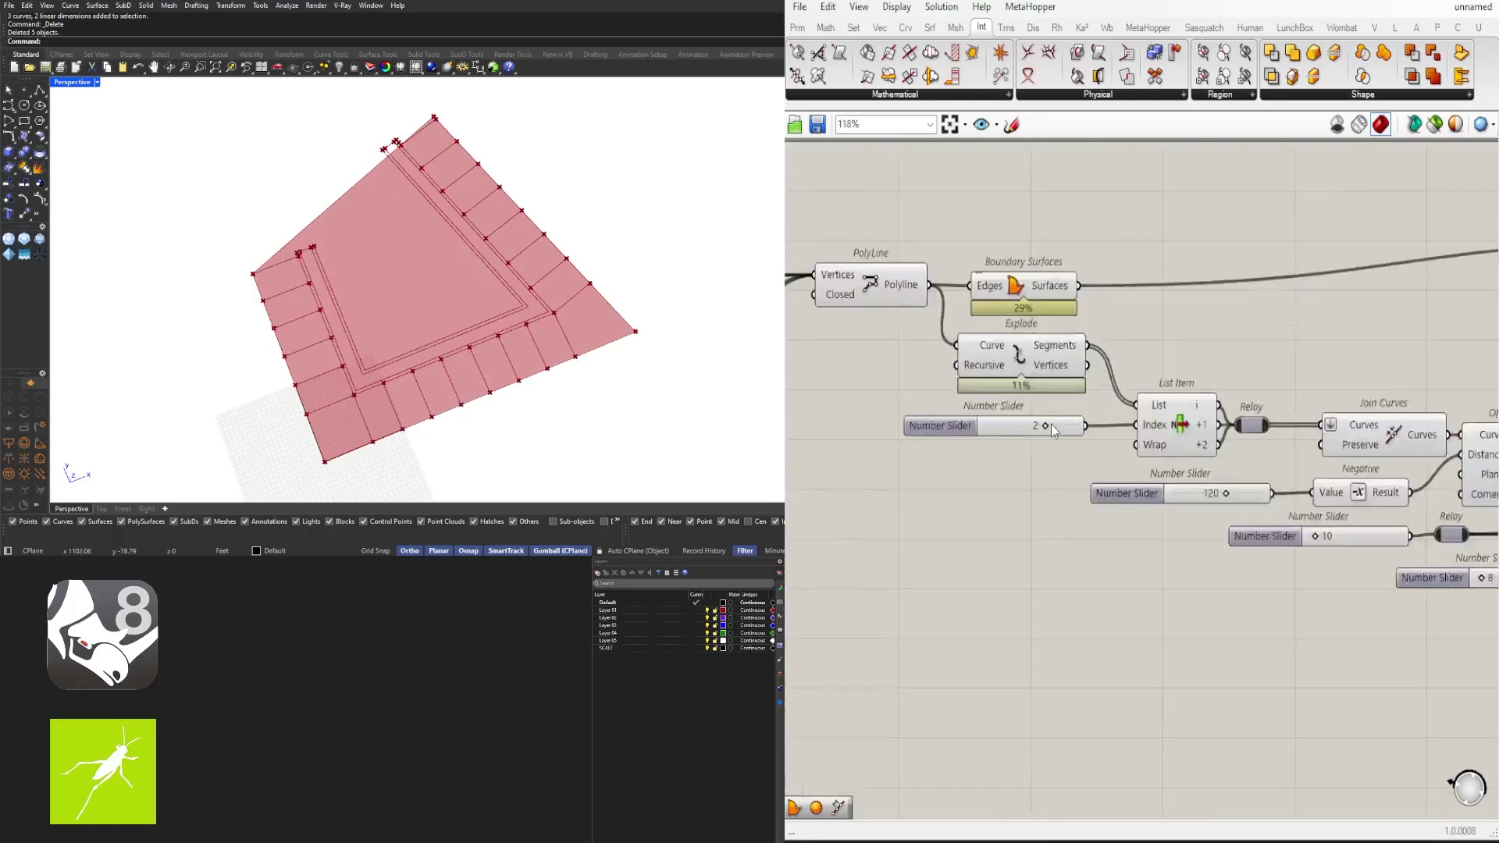
# Step: Feed Explode's Curve input from the Extend Curve output in place of the Offset Curve
pyautogui.moveTo(921, 402); pyautogui.dragTo(1393, 368, button='right')
pyautogui.moveTo(1436, 451); pyautogui.dragTo(751, 425, button='right')
pyautogui.click(1262, 426)
pyautogui.moveTo(1240, 427); pyautogui.dragTo(1061, 444, button='right')
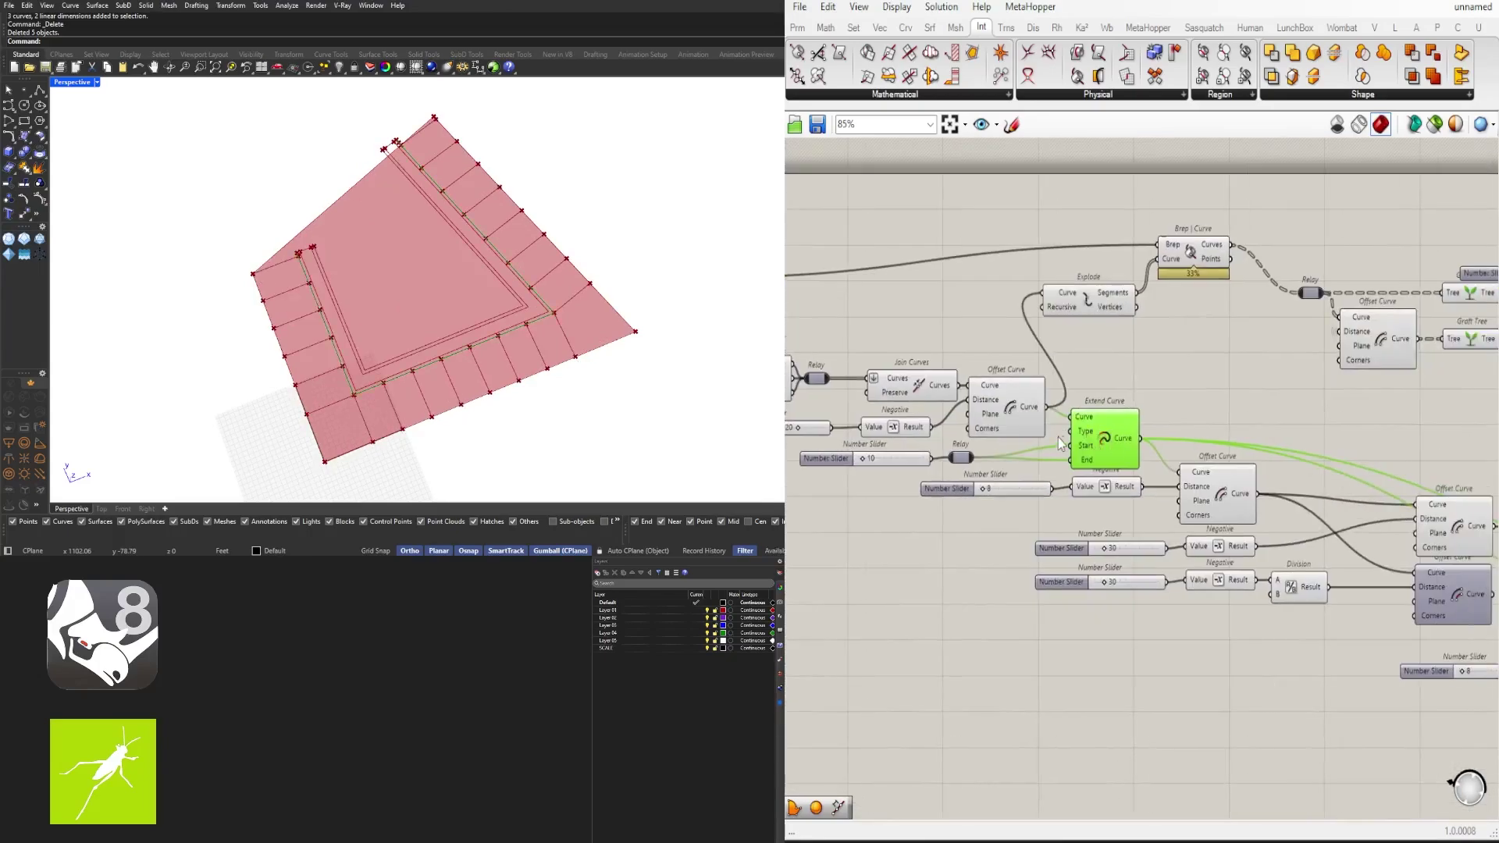
pyautogui.scroll(2, 1141, 394)
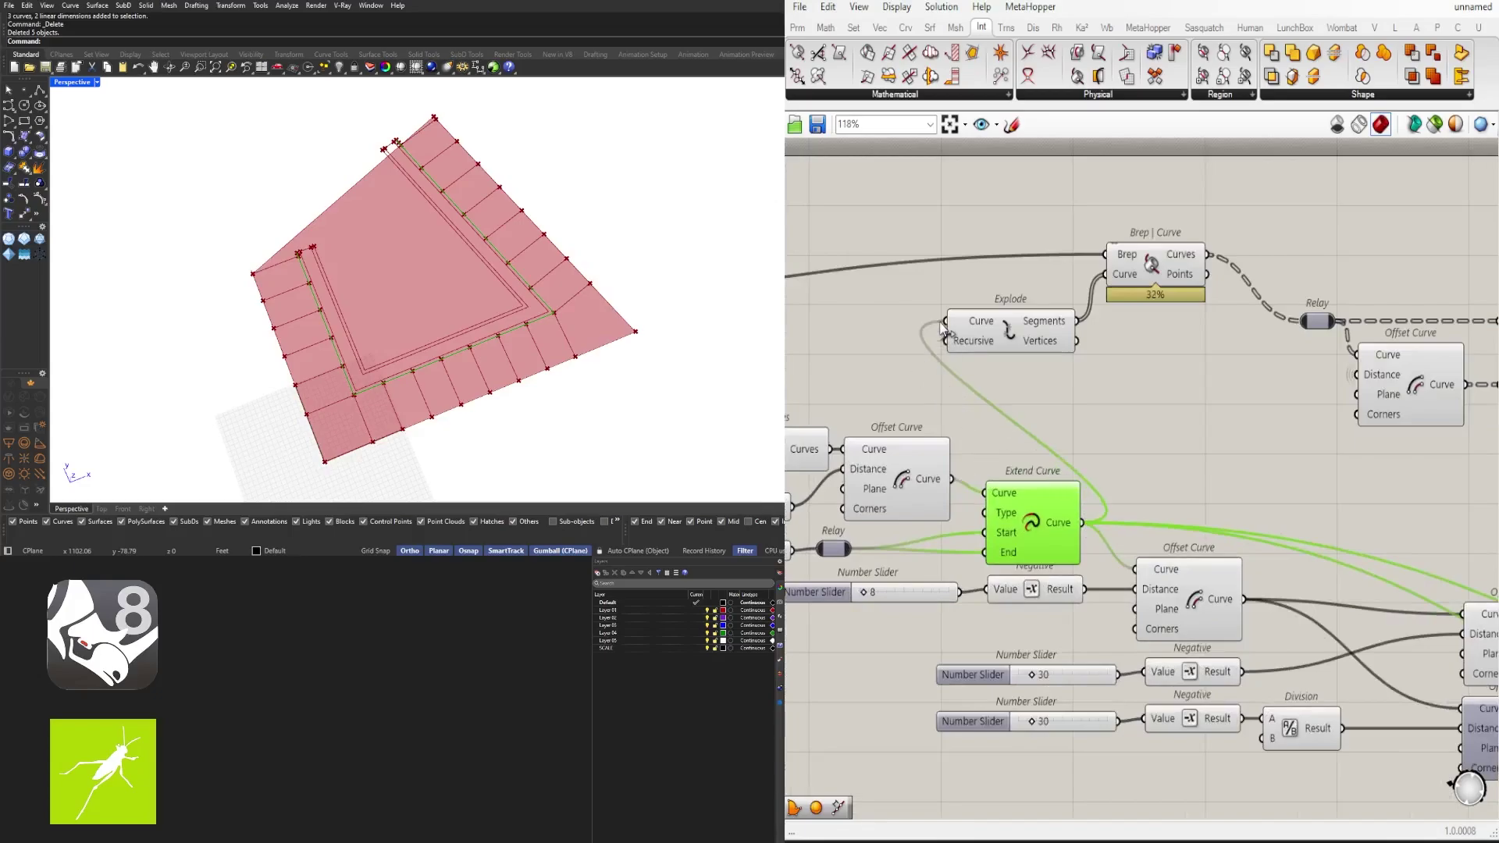
# Step: Set the slider feeding the Extend Curve Start and End inputs to 127
pyautogui.moveTo(946, 326); pyautogui.dragTo(1066, 541, button='right')
pyautogui.scroll(5, 934, 521)
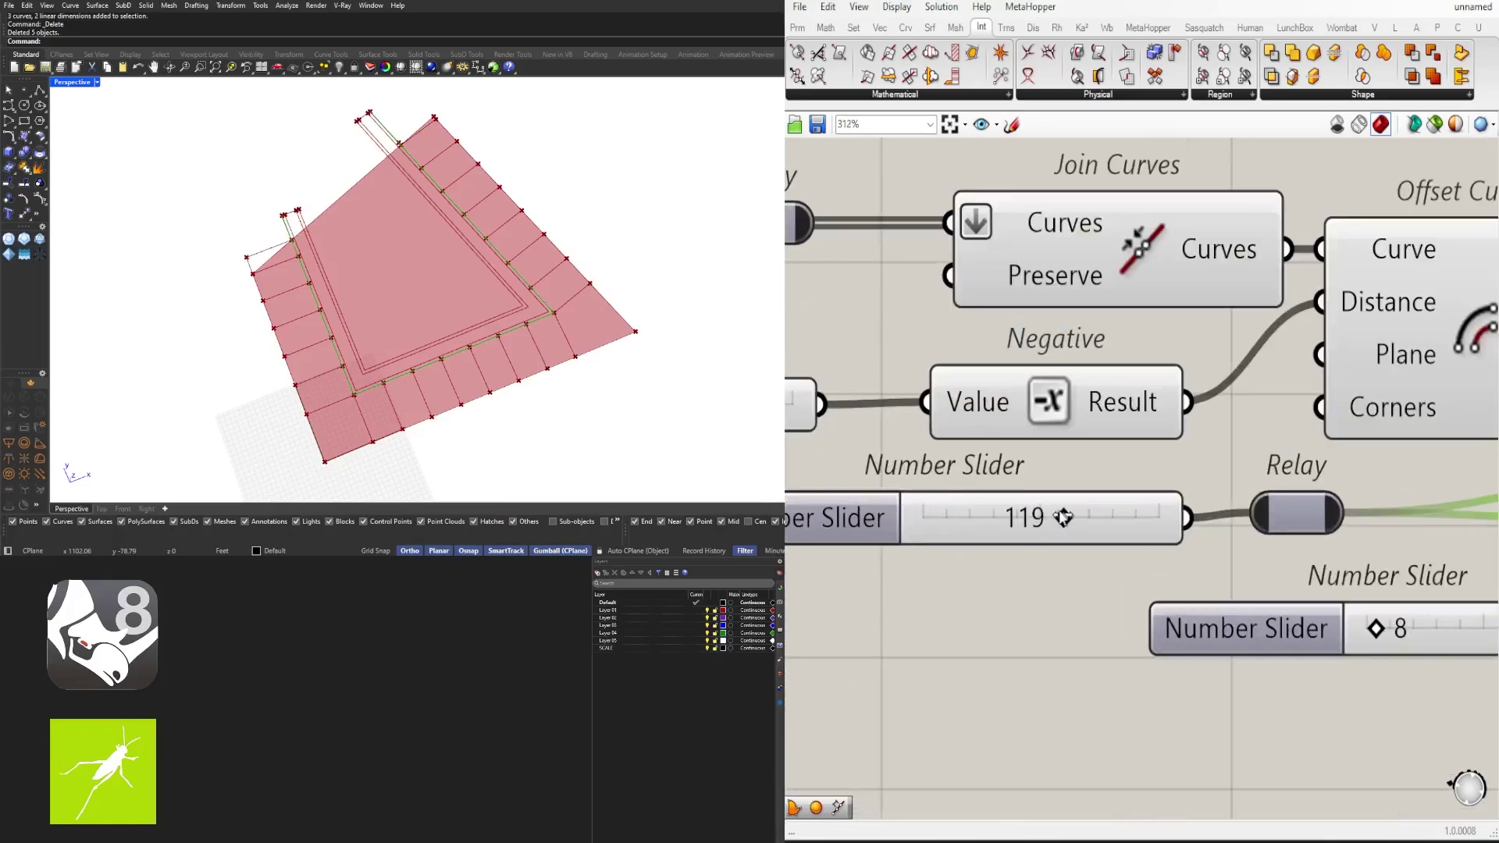
pyautogui.moveTo(1063, 517); pyautogui.dragTo(1136, 517)
pyautogui.scroll(-6, 1070, 415)
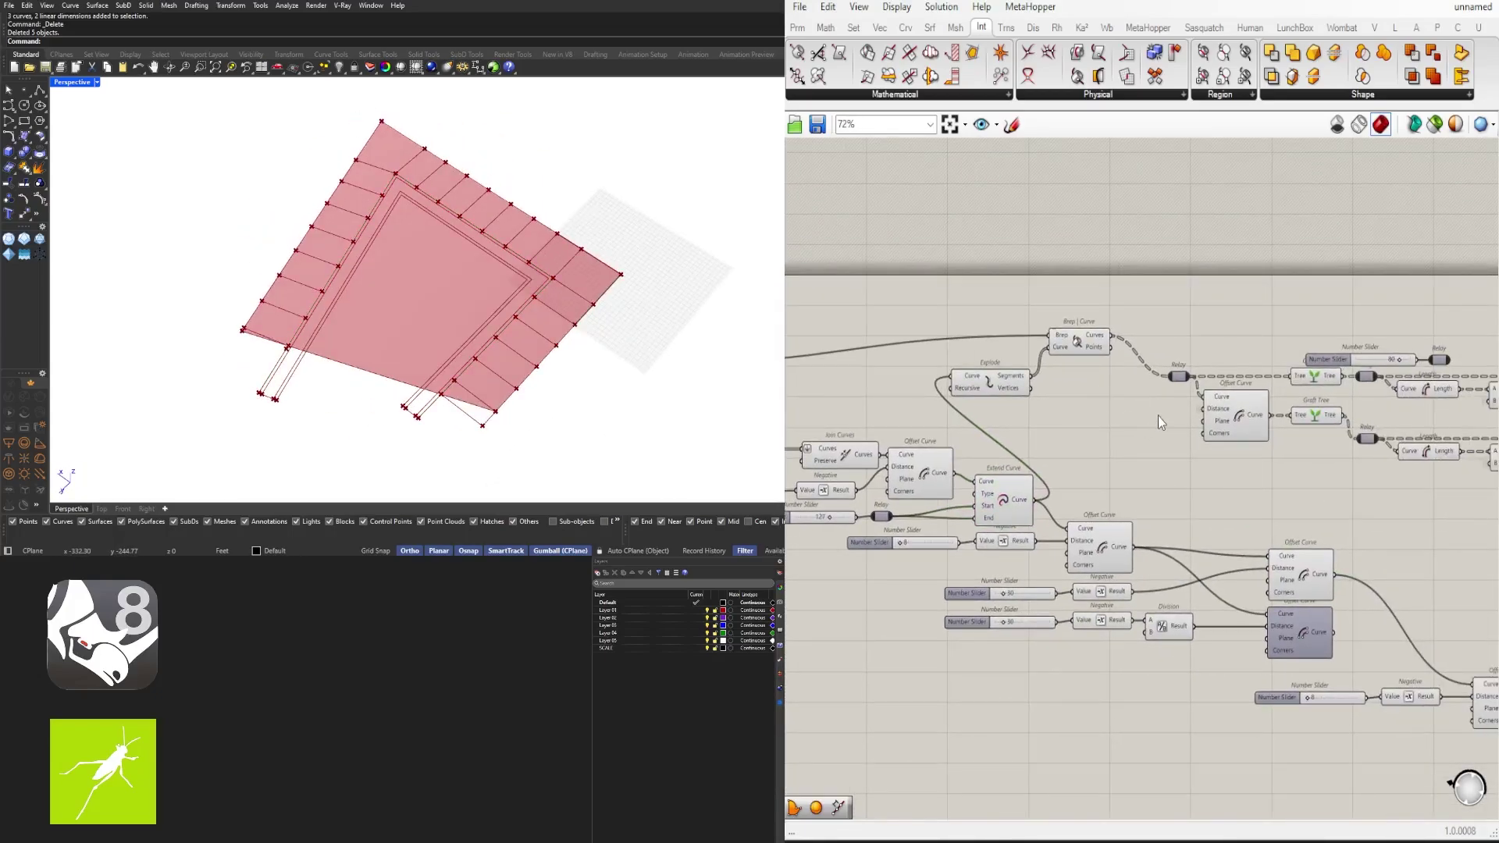
# Step: Examine the Explode and Brep | Curve results against the site boundary in the perspective view
pyautogui.scroll(2, 1159, 416)
pyautogui.click(921, 377)
pyautogui.click(1046, 321)
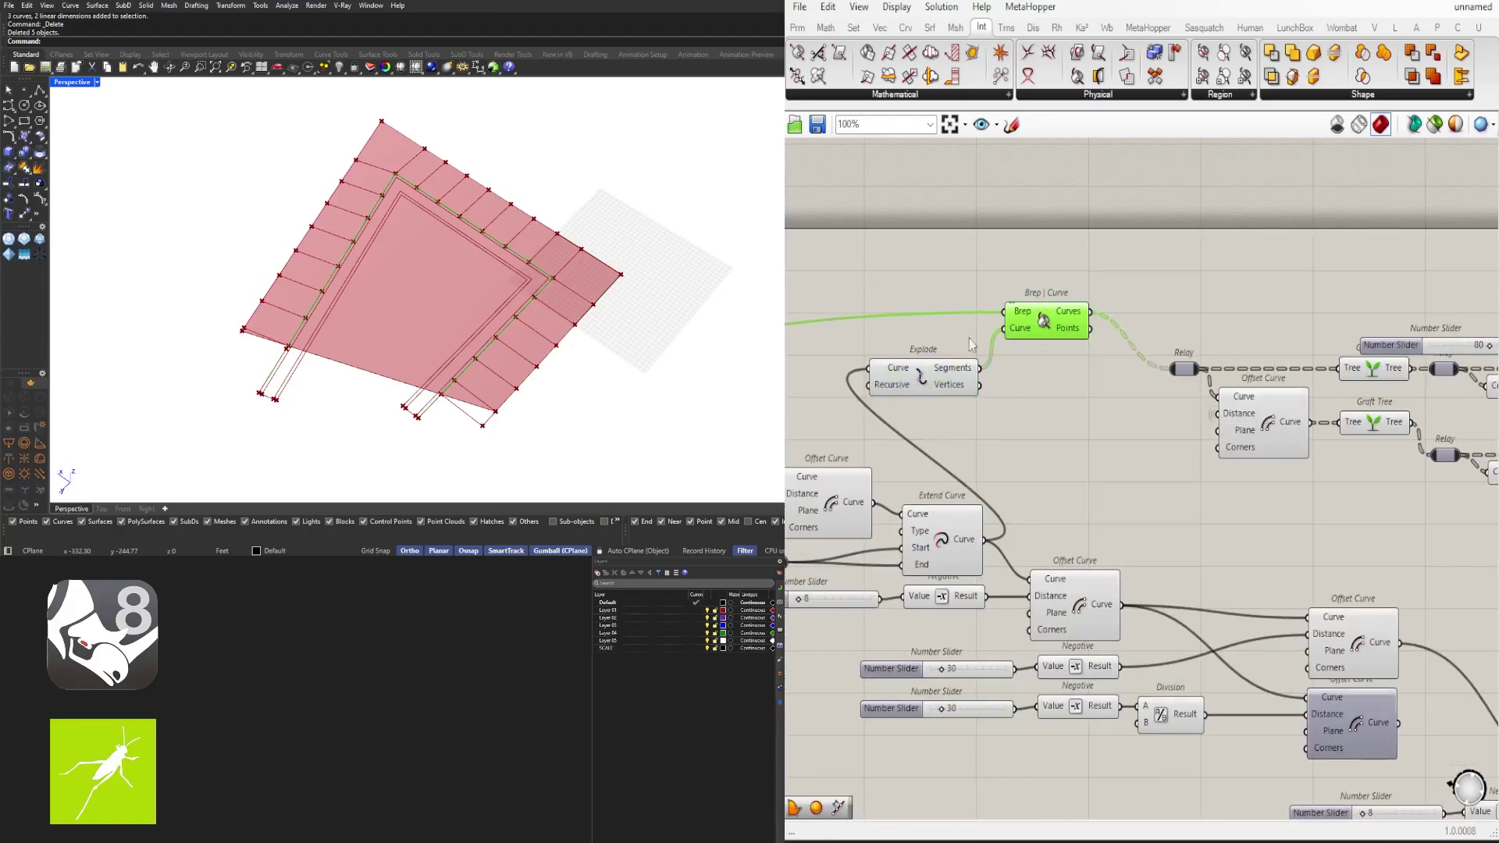
pyautogui.moveTo(332, 281); pyautogui.dragTo(451, 275, button='right')
pyautogui.scroll(5, 451, 274)
pyautogui.scroll(-5, 451, 274)
pyautogui.scroll(4, 539, 355)
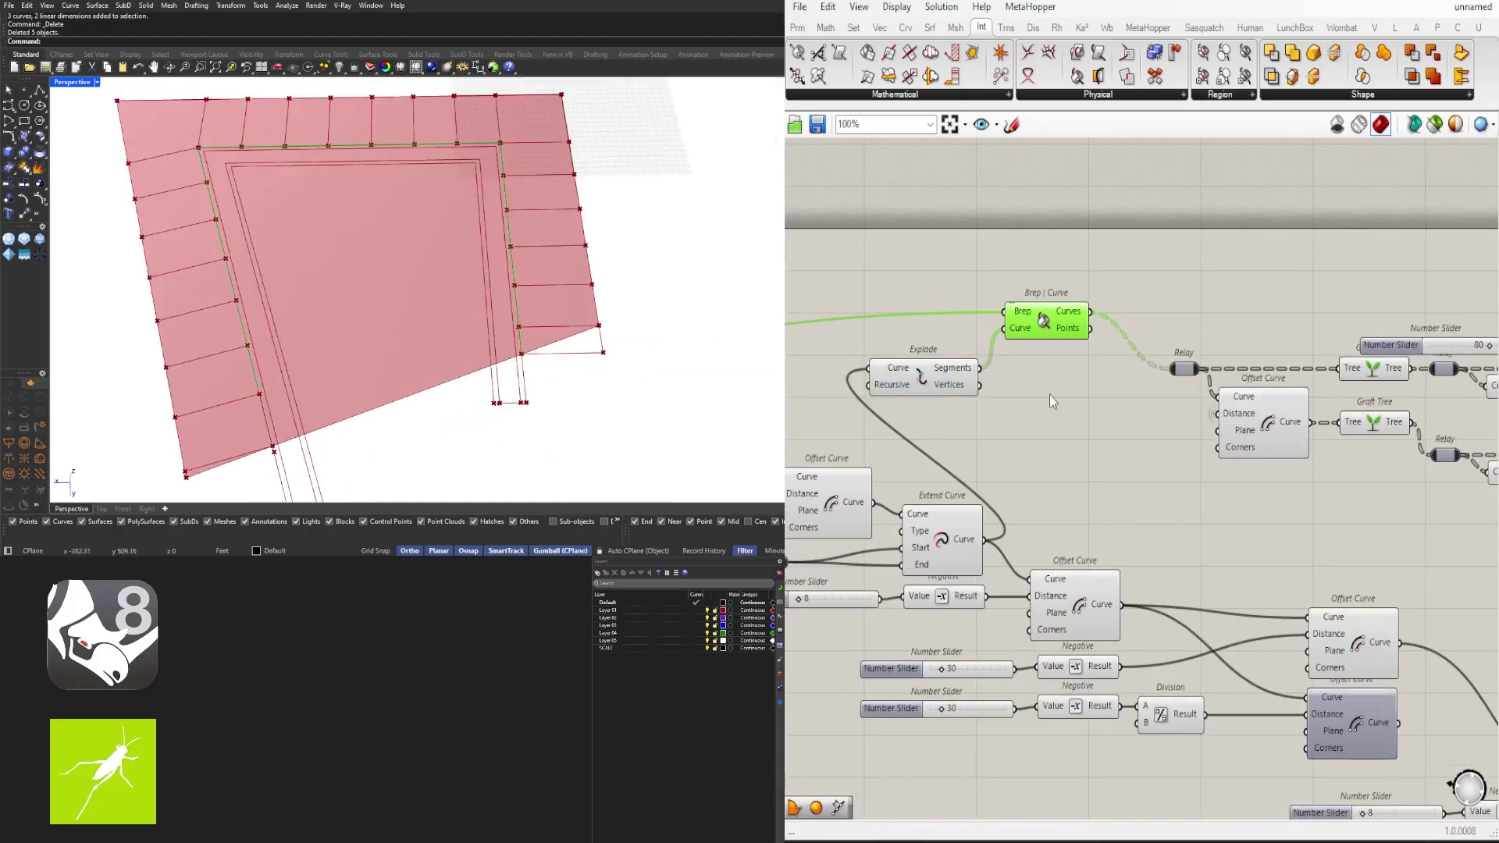
# Step: Move Explode and Brep | Curve closer to the downstream relay
pyautogui.moveTo(1052, 339); pyautogui.dragTo(1047, 353)
pyautogui.scroll(-5, 882, 351)
pyautogui.moveTo(1417, 429); pyautogui.dragTo(997, 325)
pyautogui.scroll(3, 995, 336)
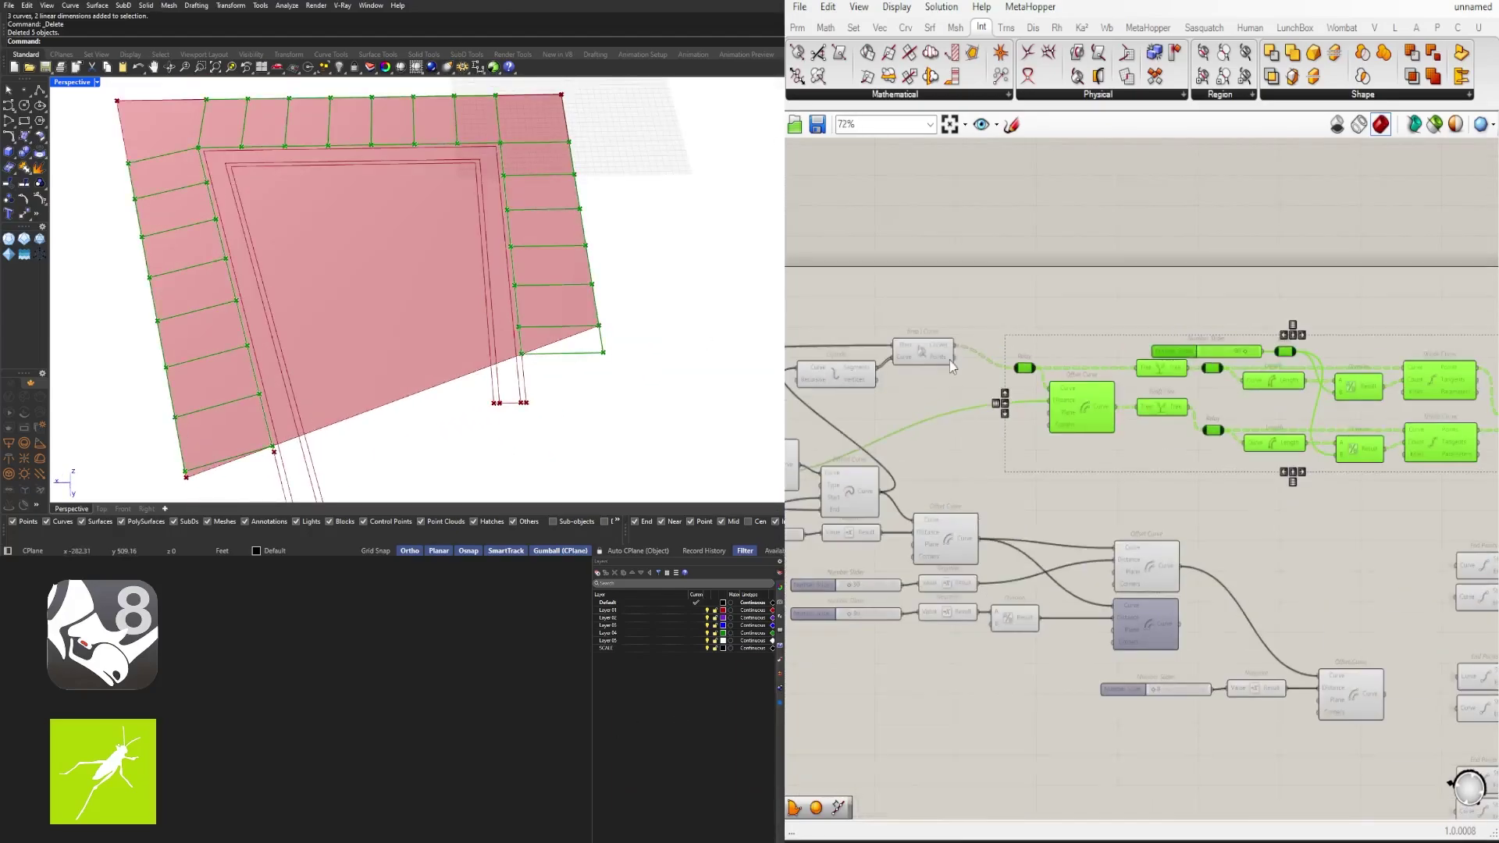
pyautogui.moveTo(964, 378); pyautogui.dragTo(867, 355)
pyautogui.scroll(3, 904, 361)
pyautogui.moveTo(963, 350); pyautogui.dragTo(1046, 387)
pyautogui.click(968, 429)
# Step: Shift Explode, Brep | Curve and the downstream subdivision components farther away from Extend Curve
pyautogui.scroll(-5, 1065, 318)
pyautogui.moveTo(1436, 416); pyautogui.dragTo(1106, 319)
pyautogui.moveTo(1106, 318); pyautogui.dragTo(1030, 365, button='right')
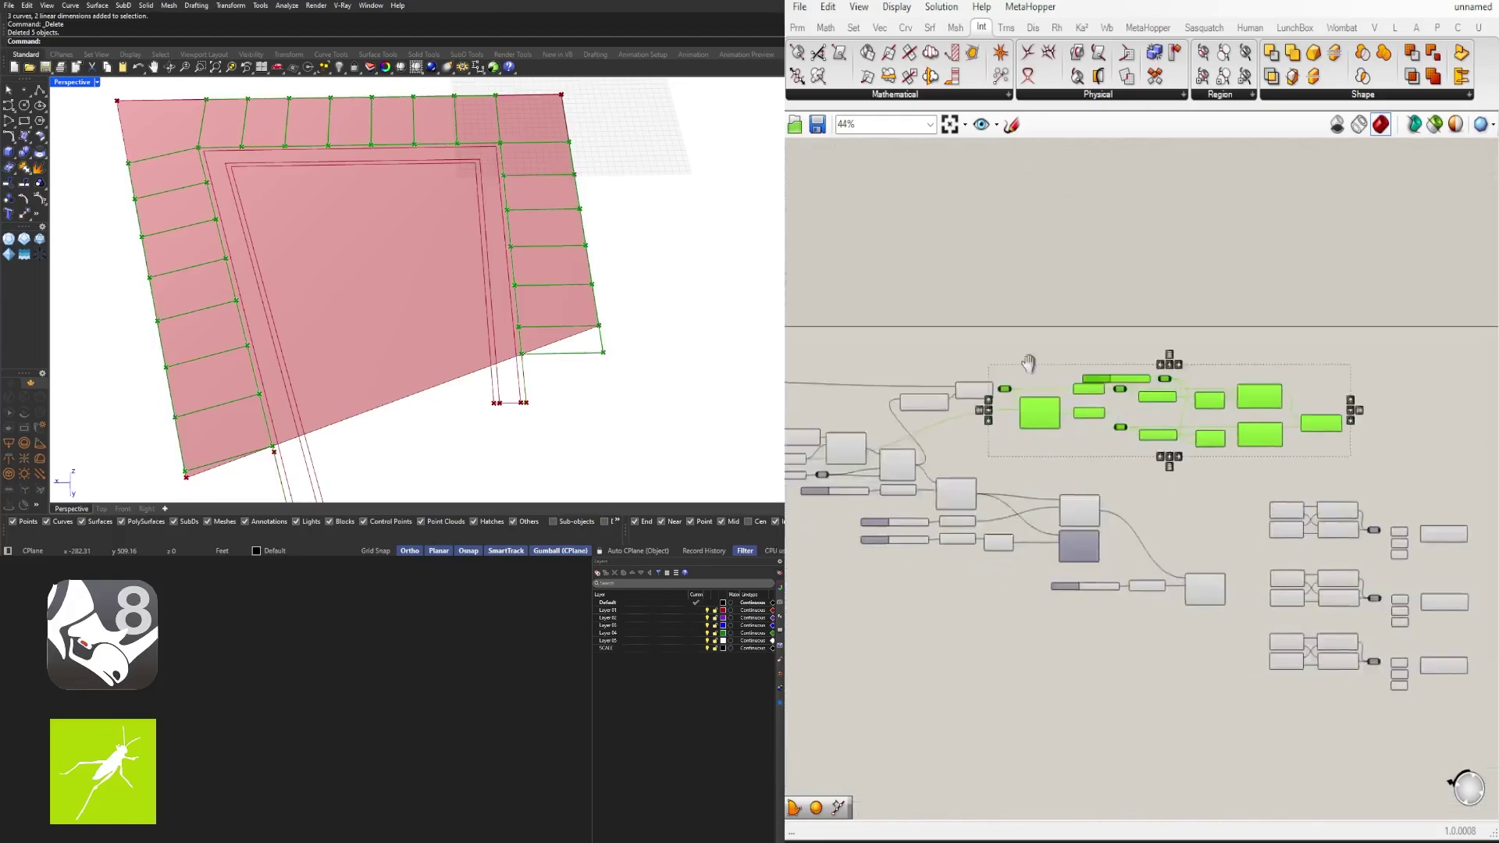
pyautogui.scroll(2, 1139, 361)
pyautogui.keyDown('shift'); pyautogui.moveTo(1109, 363); pyautogui.dragTo(1007, 422); pyautogui.keyUp('shift')
pyautogui.moveTo(1098, 393); pyautogui.dragTo(1224, 394)
# Step: Feed Brep | Curve's Curve input directly from the Extend Curve output and place Brep | Curve farther from the relay
pyautogui.click(967, 484)
pyautogui.moveTo(495, 340); pyautogui.dragTo(538, 343, button='right')
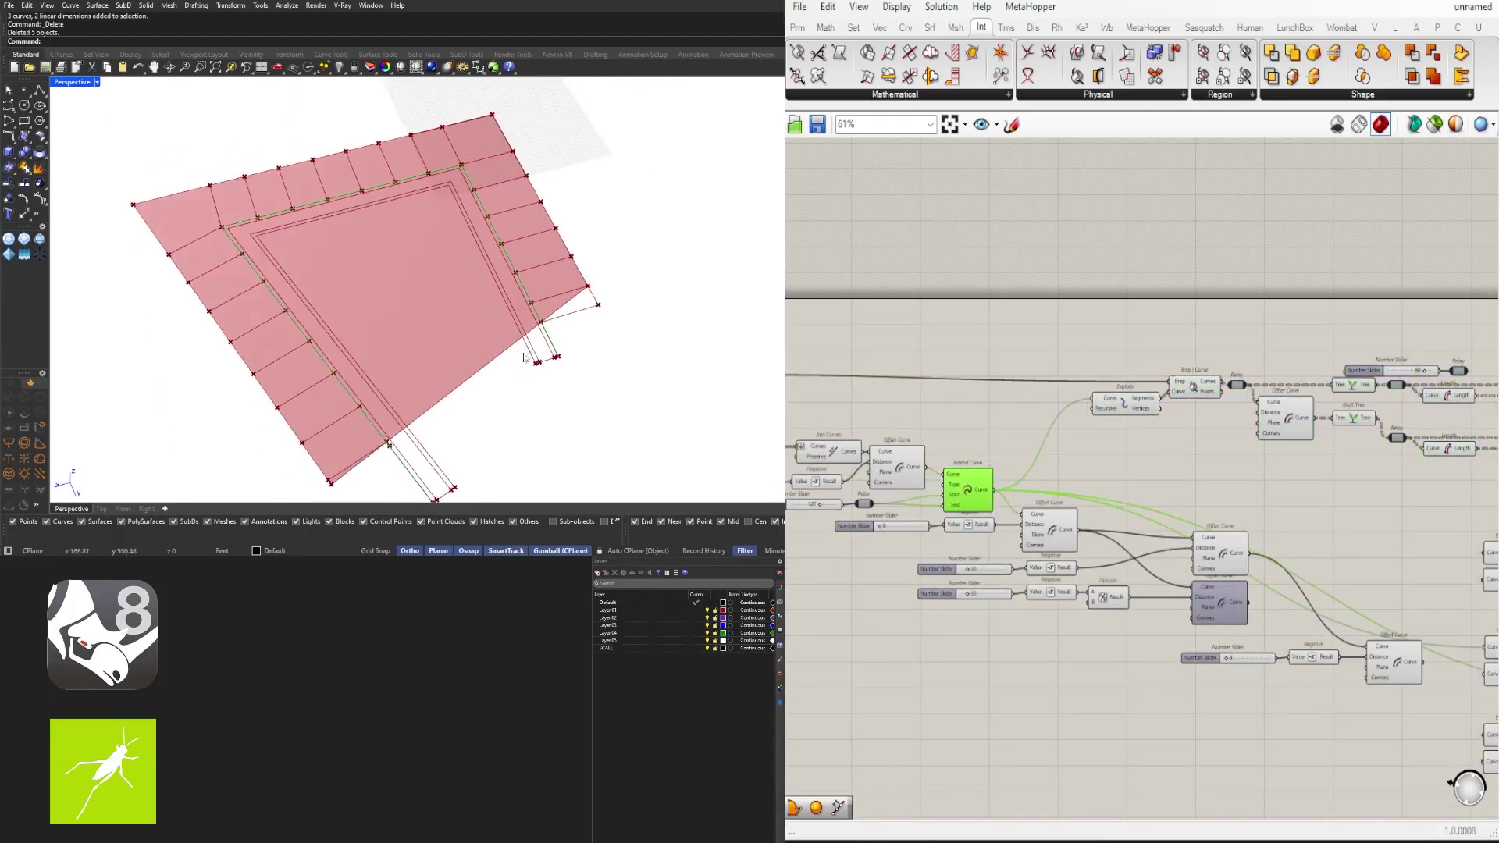
pyautogui.scroll(1, 964, 451)
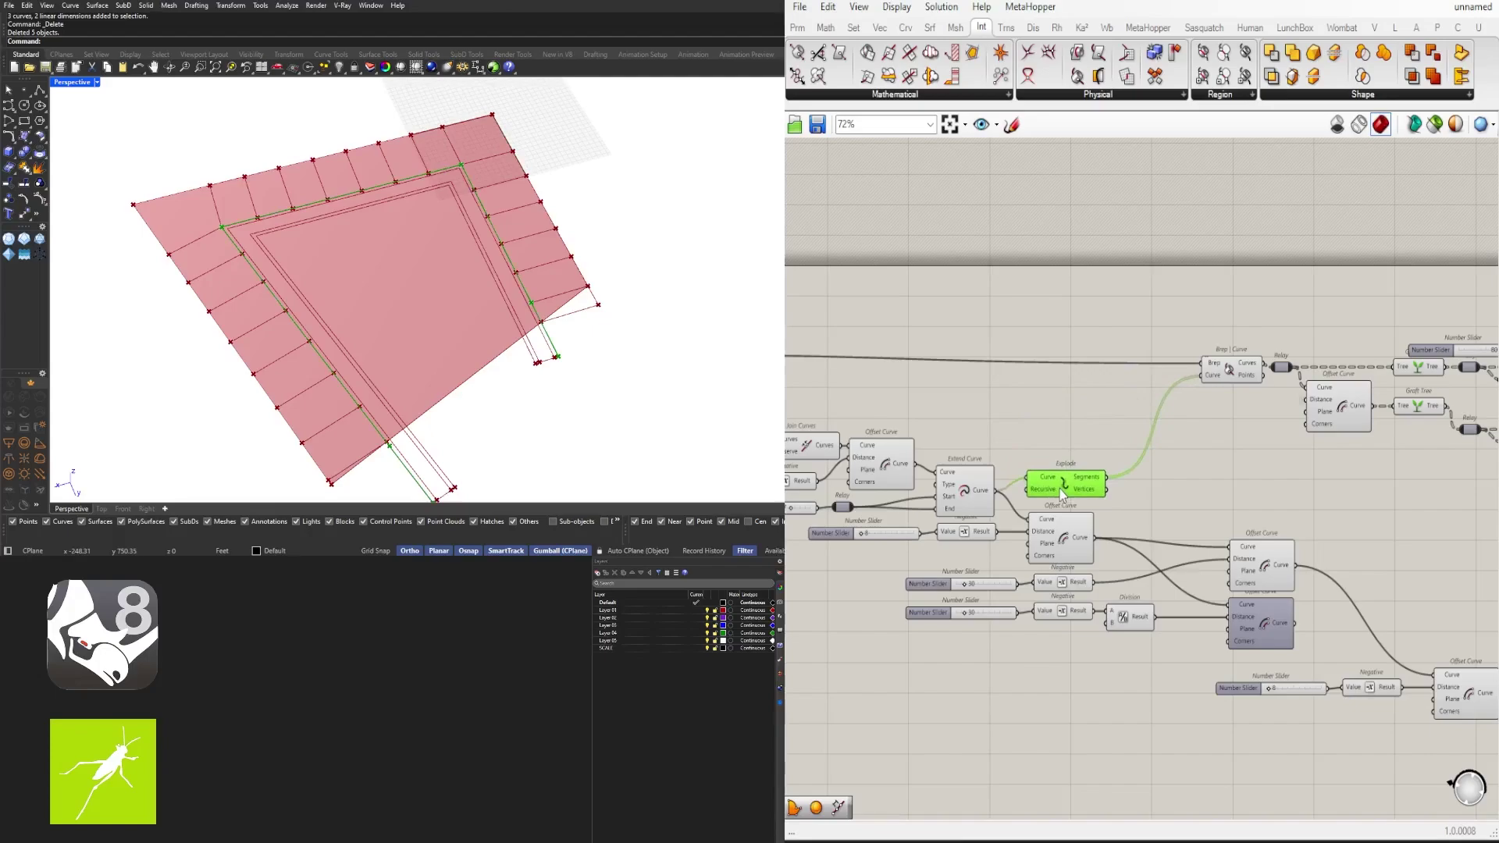
pyautogui.click(992, 502)
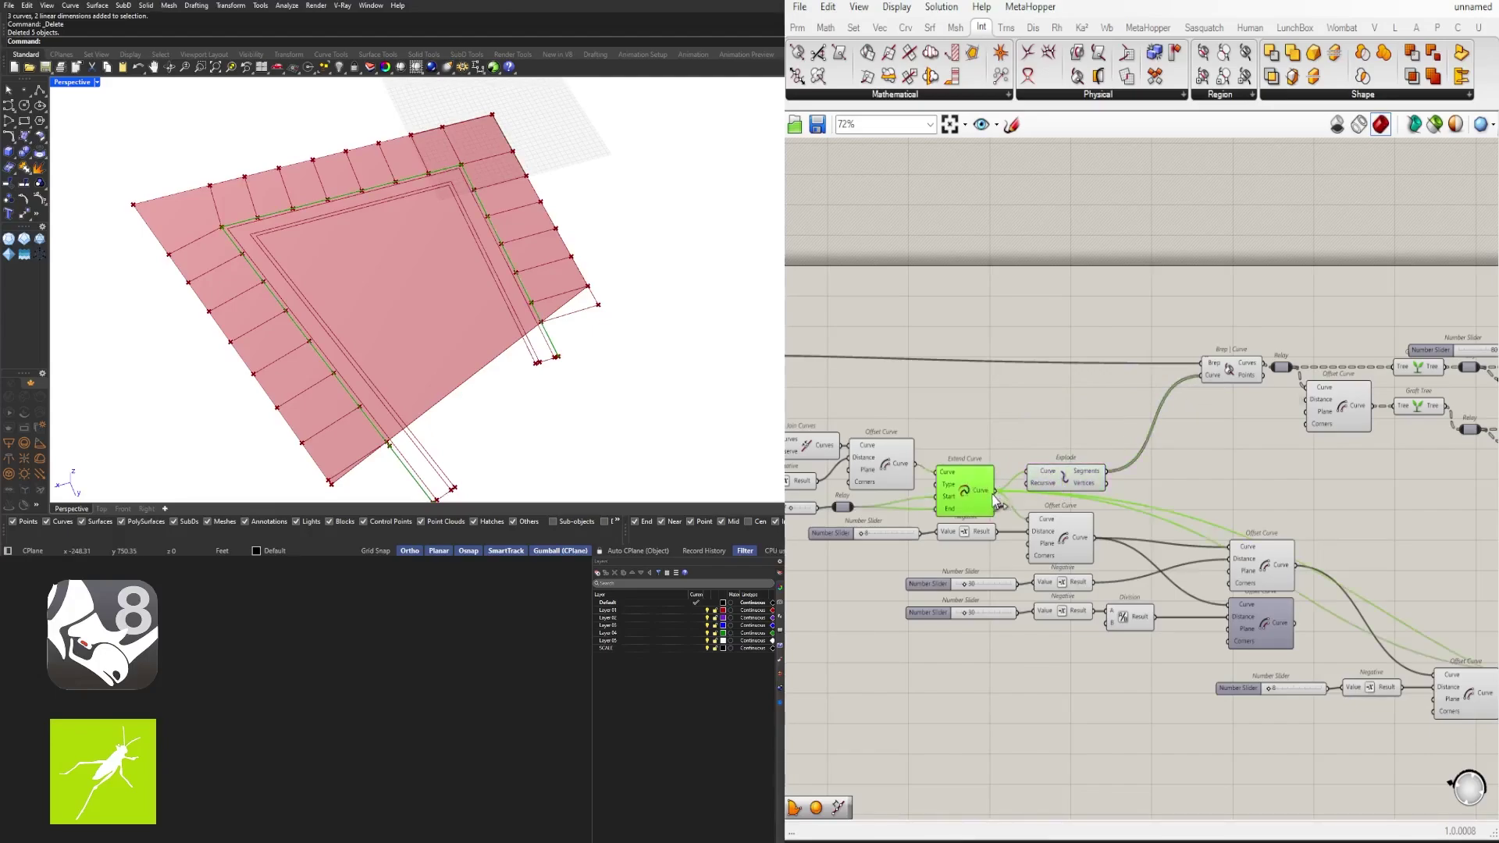
pyautogui.moveTo(1180, 373); pyautogui.dragTo(1202, 376)
pyautogui.moveTo(1227, 370); pyautogui.dragTo(1152, 368)
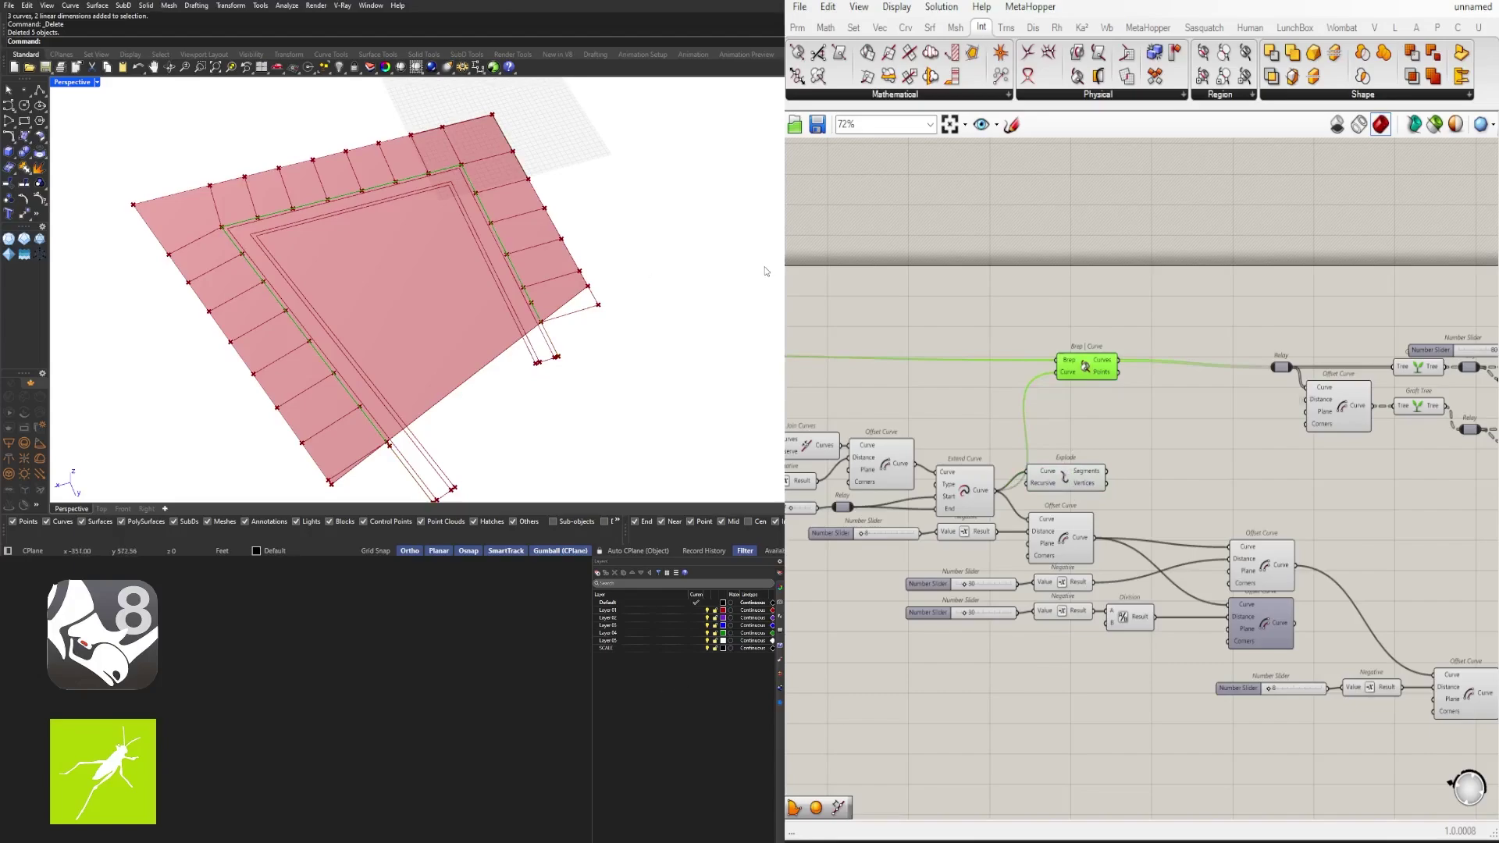
pyautogui.click(1060, 366)
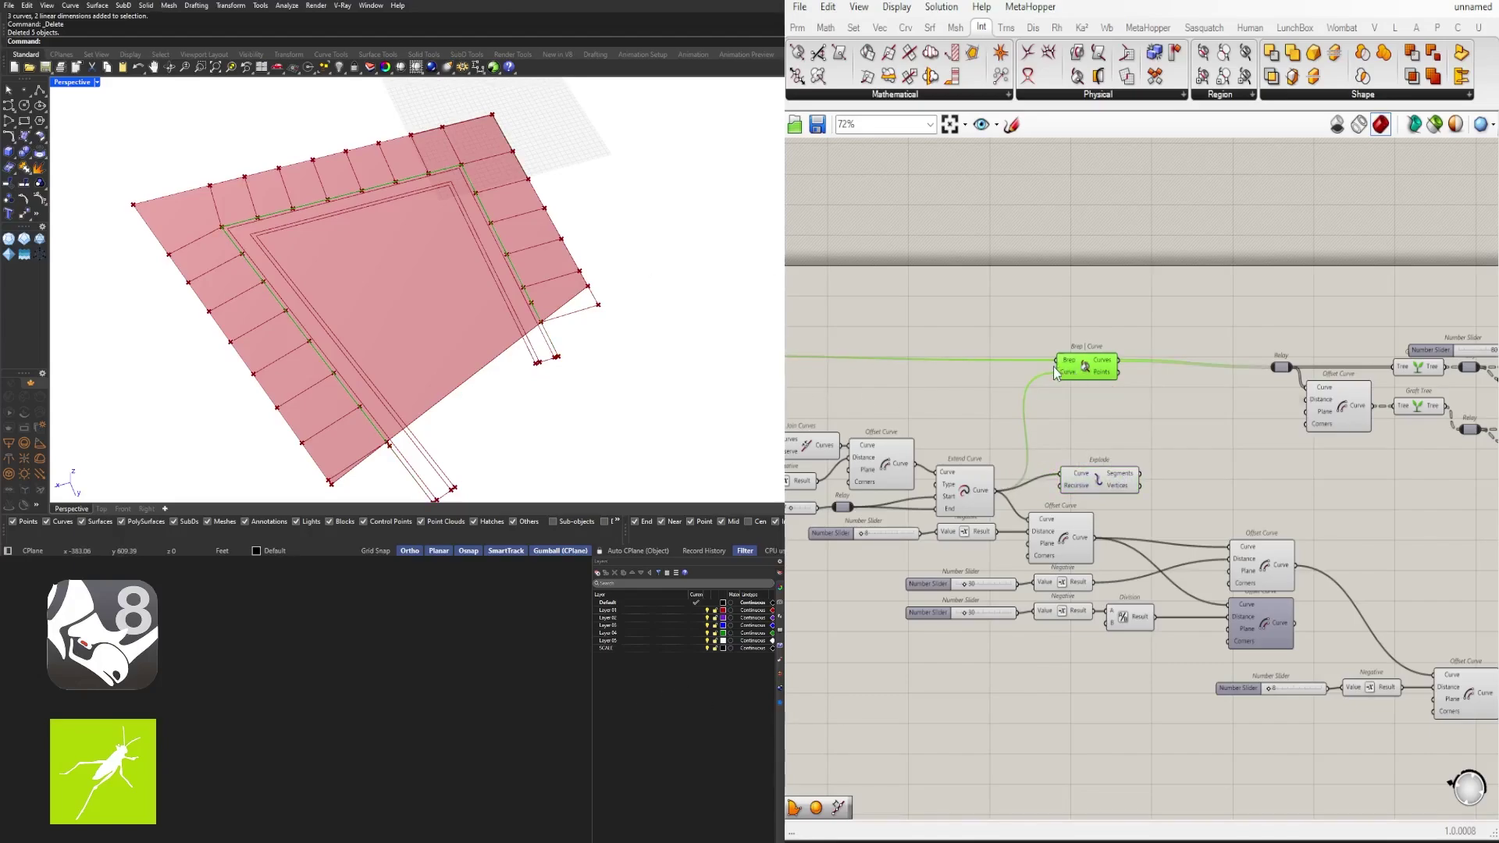
# Step: Move the bypassed Explode component aside and delete it
pyautogui.moveTo(1093, 486); pyautogui.dragTo(1156, 448)
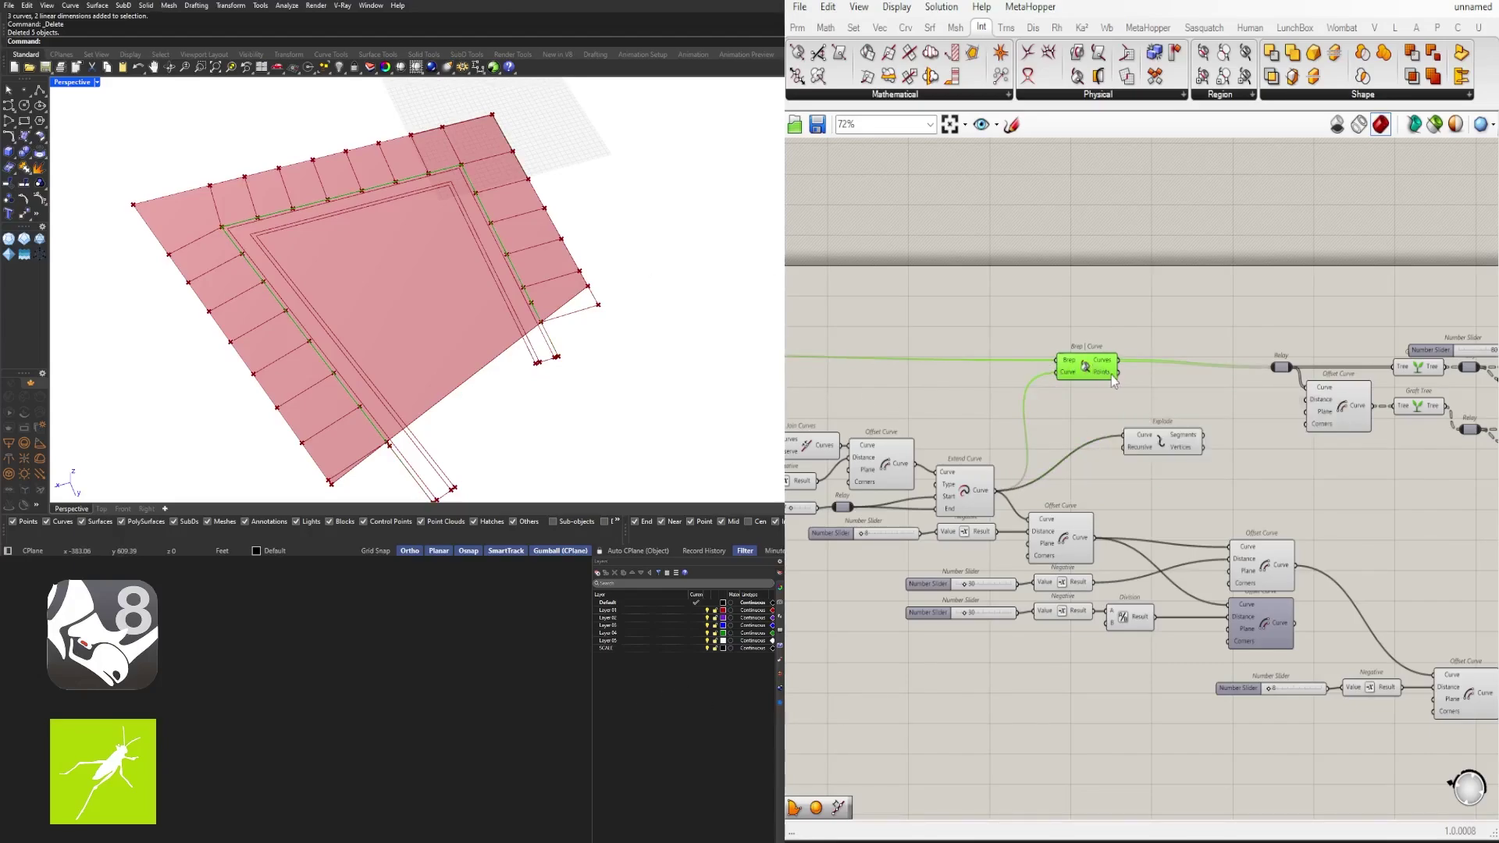
pyautogui.click(1160, 442)
pyautogui.press('Delete')
# Step: Move Brep | Curve nearer the relay and shift the 80 slider with its relay toward the start of the subdivision group
pyautogui.scroll(-4, 1161, 386)
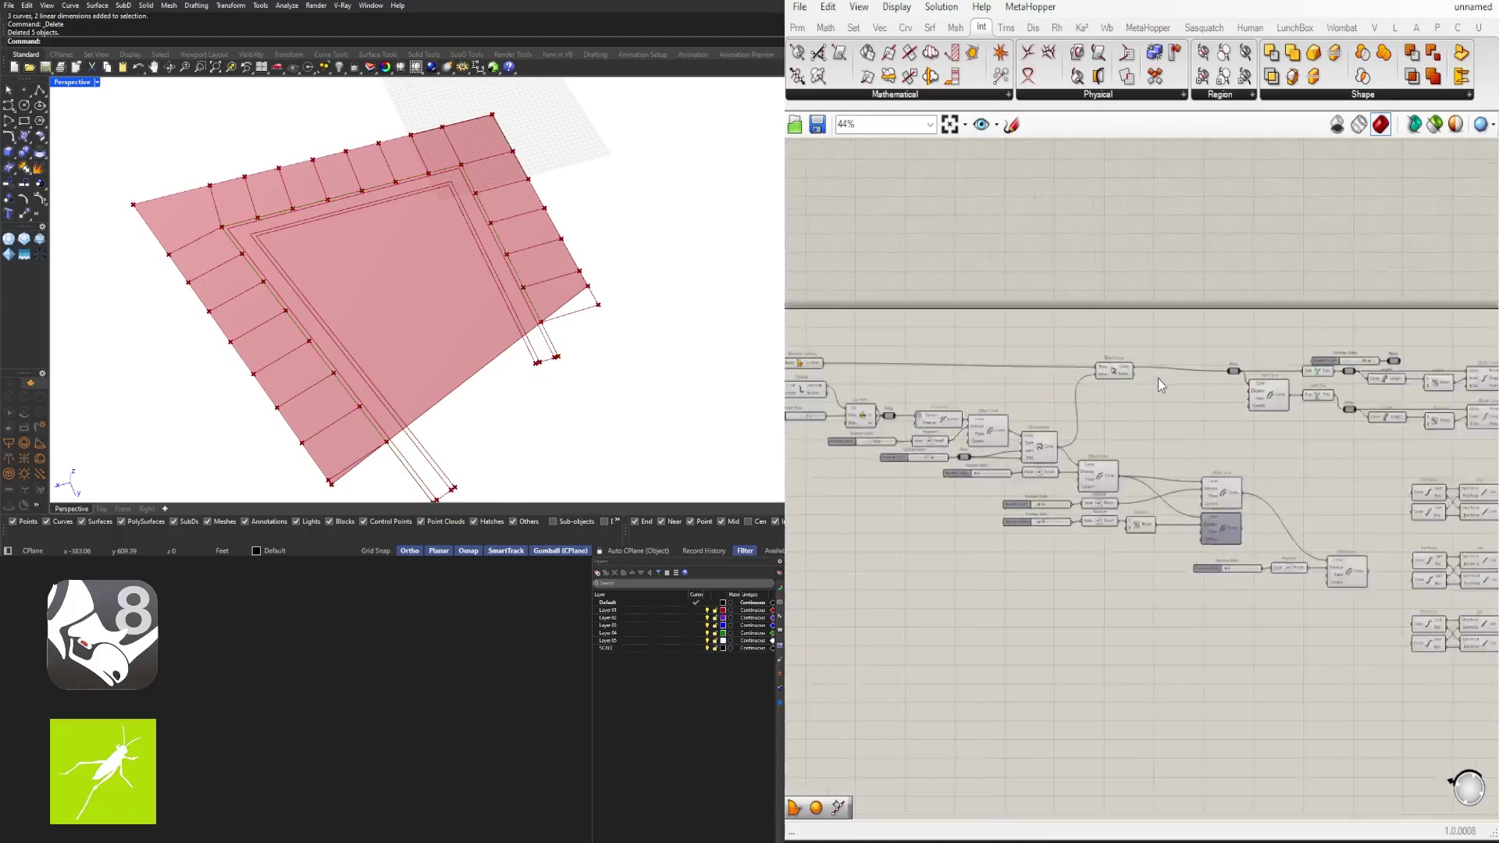
pyautogui.scroll(2, 1124, 378)
pyautogui.moveTo(1113, 371); pyautogui.dragTo(1231, 377)
pyautogui.click(1245, 340)
pyautogui.moveTo(1428, 340); pyautogui.dragTo(1105, 340, button='right')
pyautogui.scroll(2, 1194, 336)
pyautogui.moveTo(1199, 334); pyautogui.dragTo(1065, 346)
pyautogui.click(1071, 321)
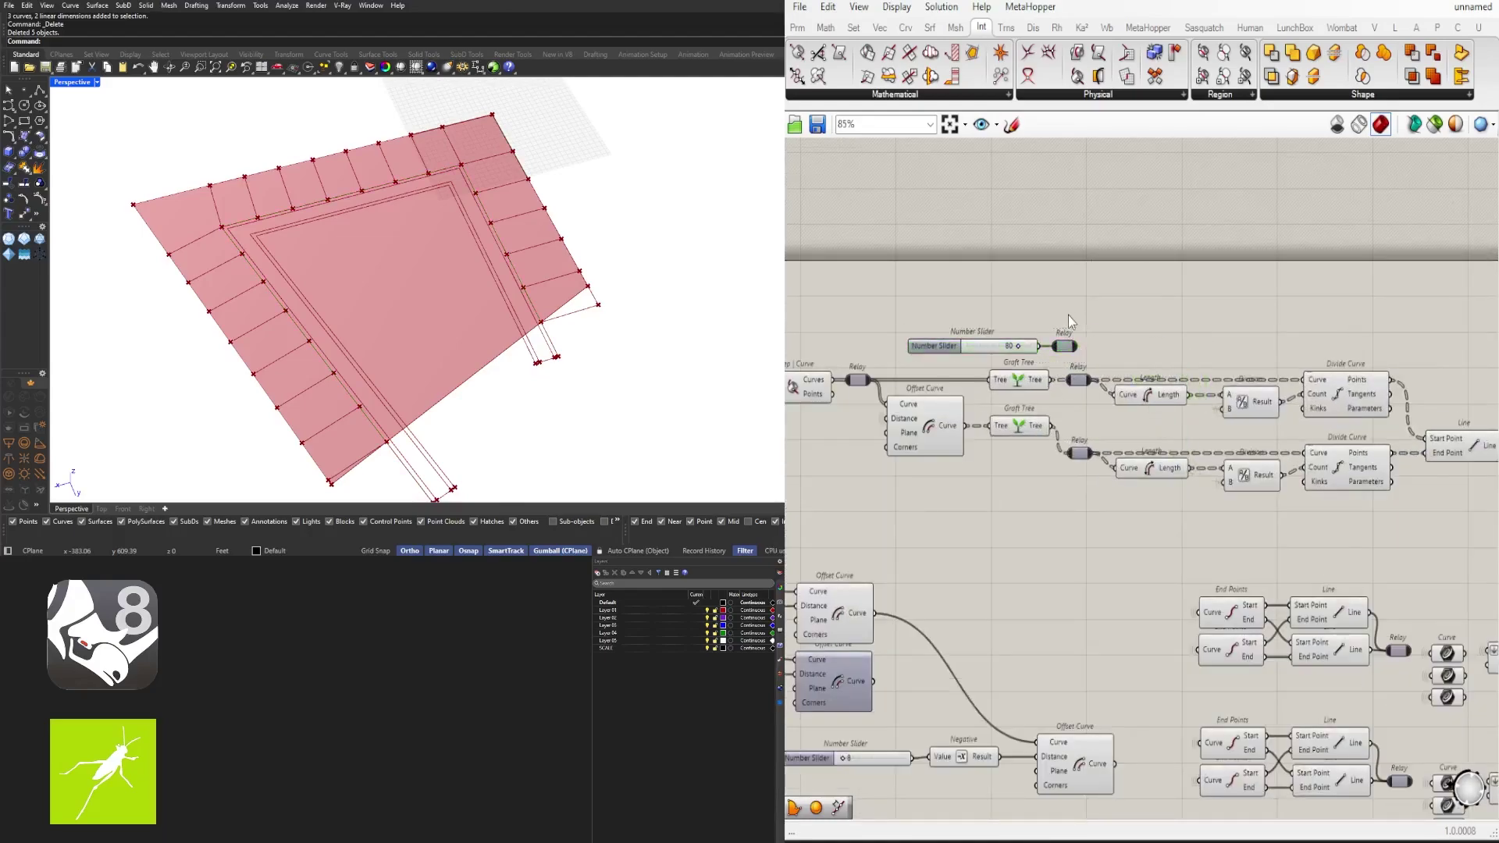
# Step: Move Brep | Curve away from the relay to open a gap for another component
pyautogui.scroll(-4, 1070, 322)
pyautogui.moveTo(932, 417); pyautogui.dragTo(1023, 418, button='right')
pyautogui.scroll(4, 1021, 384)
pyautogui.click(1022, 337)
pyautogui.moveTo(1024, 368); pyautogui.dragTo(1191, 425, button='right')
pyautogui.scroll(2, 1180, 376)
pyautogui.moveTo(1187, 379); pyautogui.dragTo(923, 377)
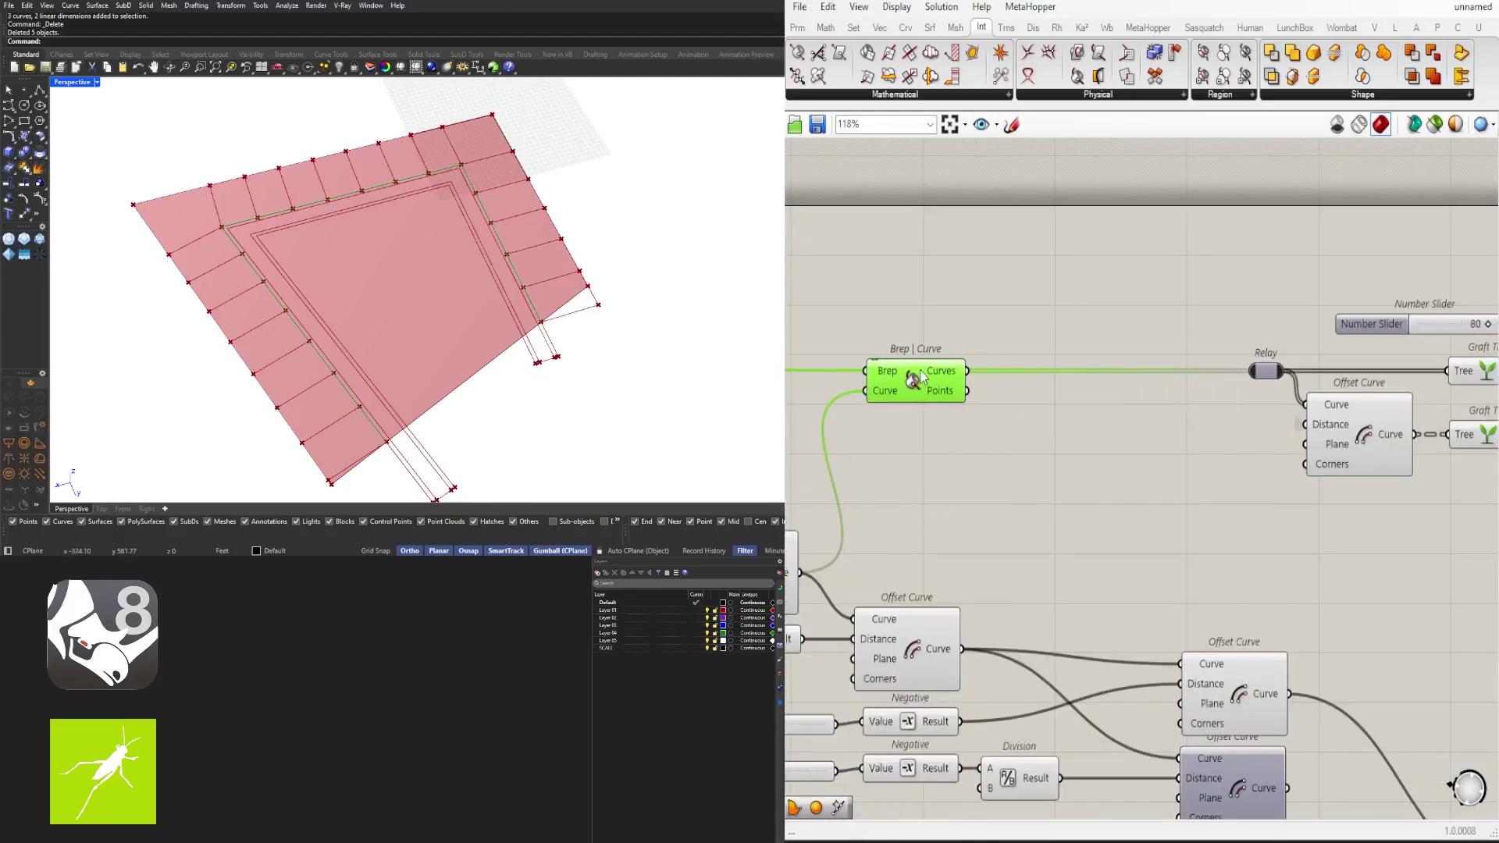
# Step: Copy Extend Curve with its slider and relay beside Brep | Curve, fed by the Brep | Curve Curves output
pyautogui.scroll(-3, 924, 377)
pyautogui.moveTo(923, 377); pyautogui.dragTo(1299, 387, button='right')
pyautogui.click(1264, 475)
pyautogui.keyDown('shift'); pyautogui.click(1142, 492); pyautogui.keyUp('shift')
pyautogui.keyDown('shift'); pyautogui.click(1028, 492); pyautogui.keyUp('shift')
pyautogui.moveTo(1268, 476); pyautogui.dragTo(1099, 496, button='right')
pyautogui.keyDown('alt'); pyautogui.moveTo(1099, 496); pyautogui.dragTo(1325, 404); pyautogui.keyUp('alt')
pyautogui.scroll(2, 1269, 390)
pyautogui.moveTo(1163, 454); pyautogui.dragTo(1239, 453)
# Step: Insert a Negative component between the copied slider and its relay, and connect the copied Extend Curve output to the downstream relay
pyautogui.doubleClick(1176, 471)
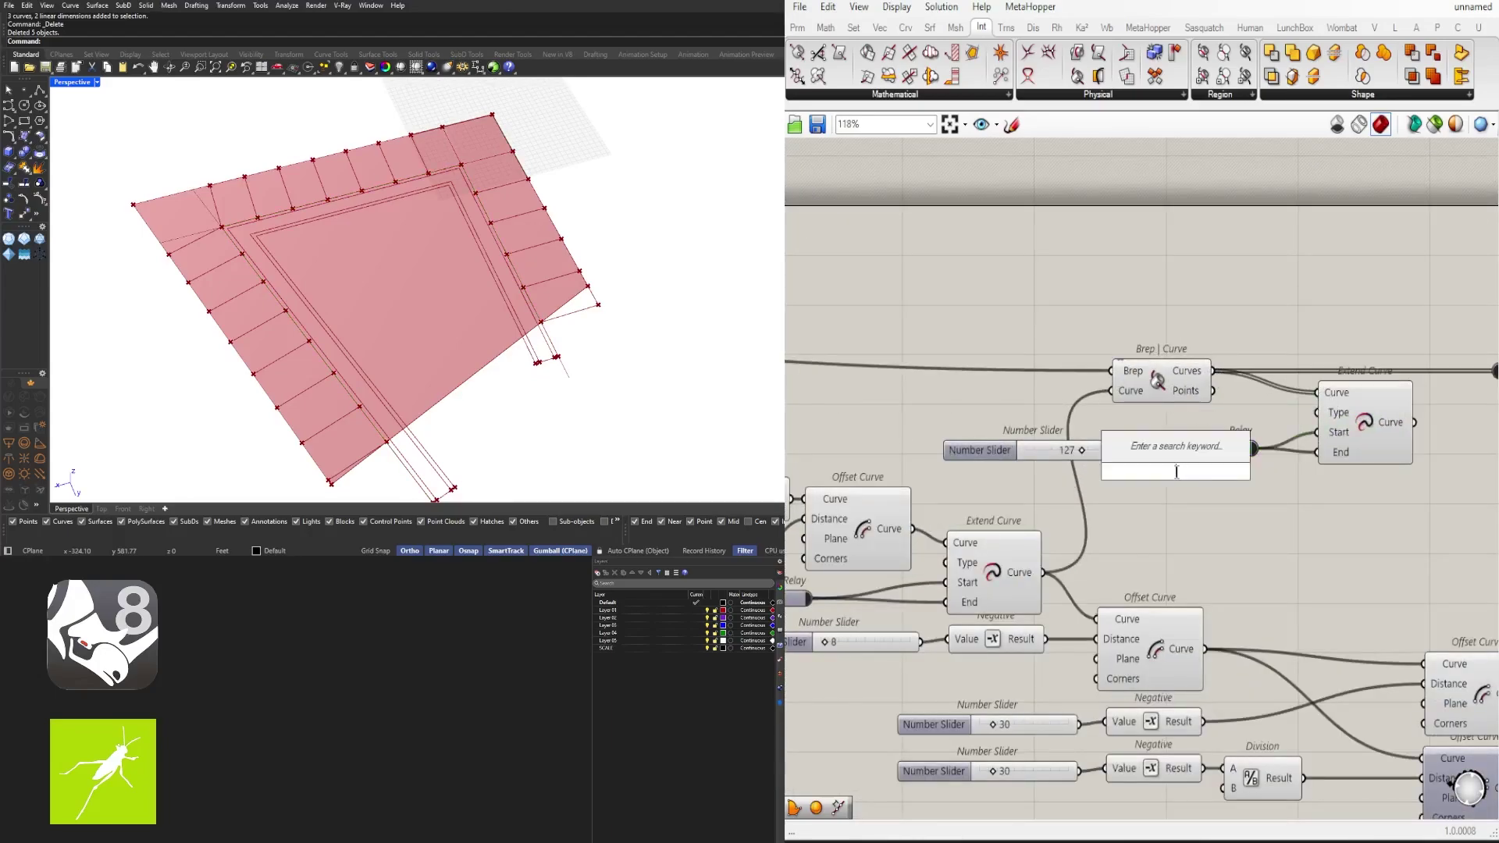
pyautogui.write('neg')
pyautogui.press('Return')
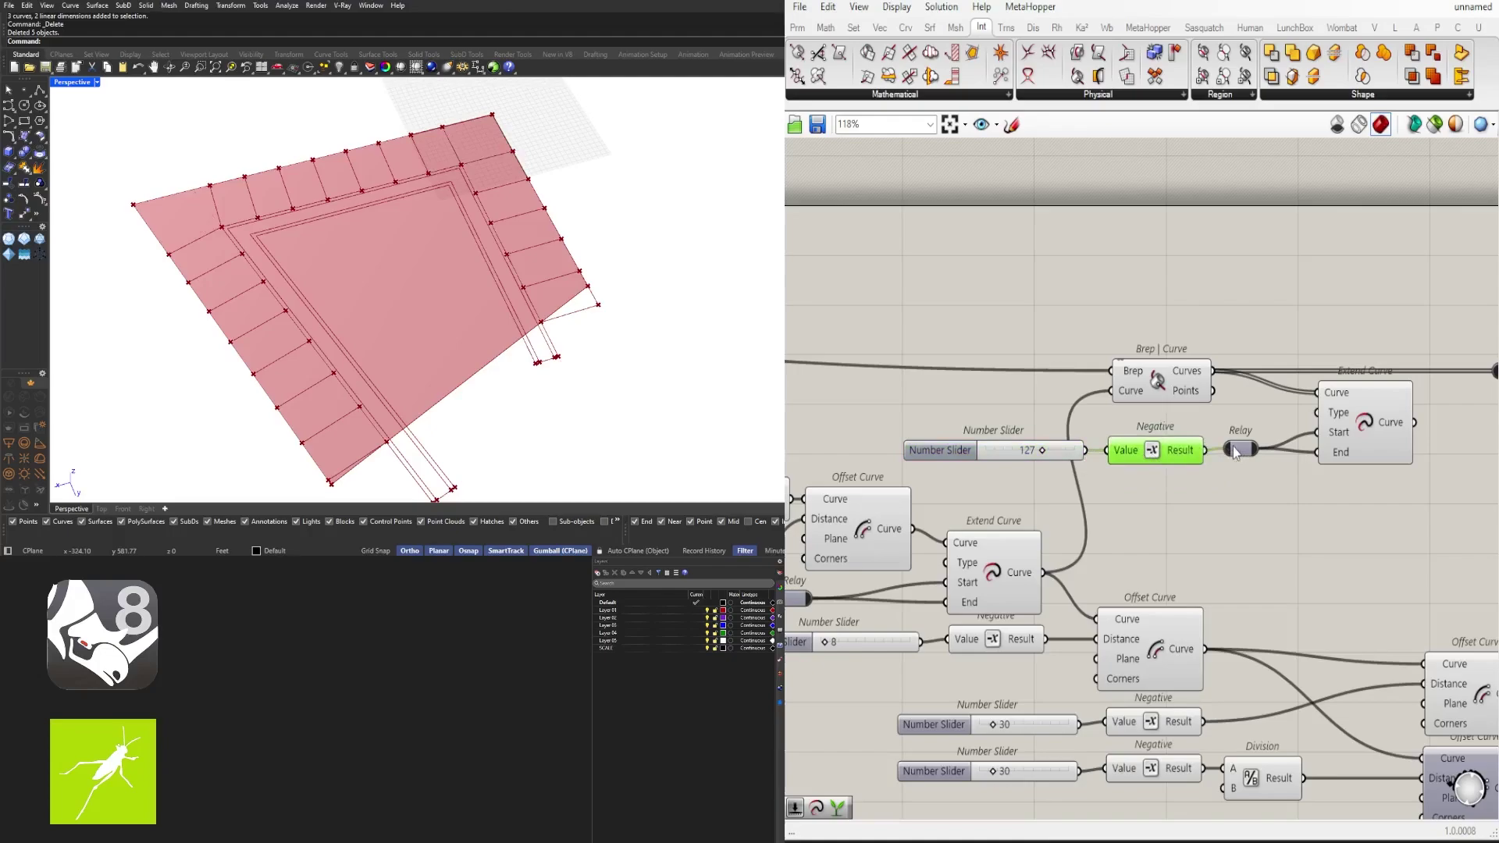
pyautogui.moveTo(1236, 461); pyautogui.dragTo(974, 479, button='right')
pyautogui.moveTo(1152, 440); pyautogui.dragTo(1227, 389)
# Step: Set the slider feeding the new Negative component to 33
pyautogui.moveTo(846, 503); pyautogui.dragTo(1039, 462, button='right')
pyautogui.scroll(5, 967, 424)
pyautogui.moveTo(985, 442); pyautogui.dragTo(816, 426)
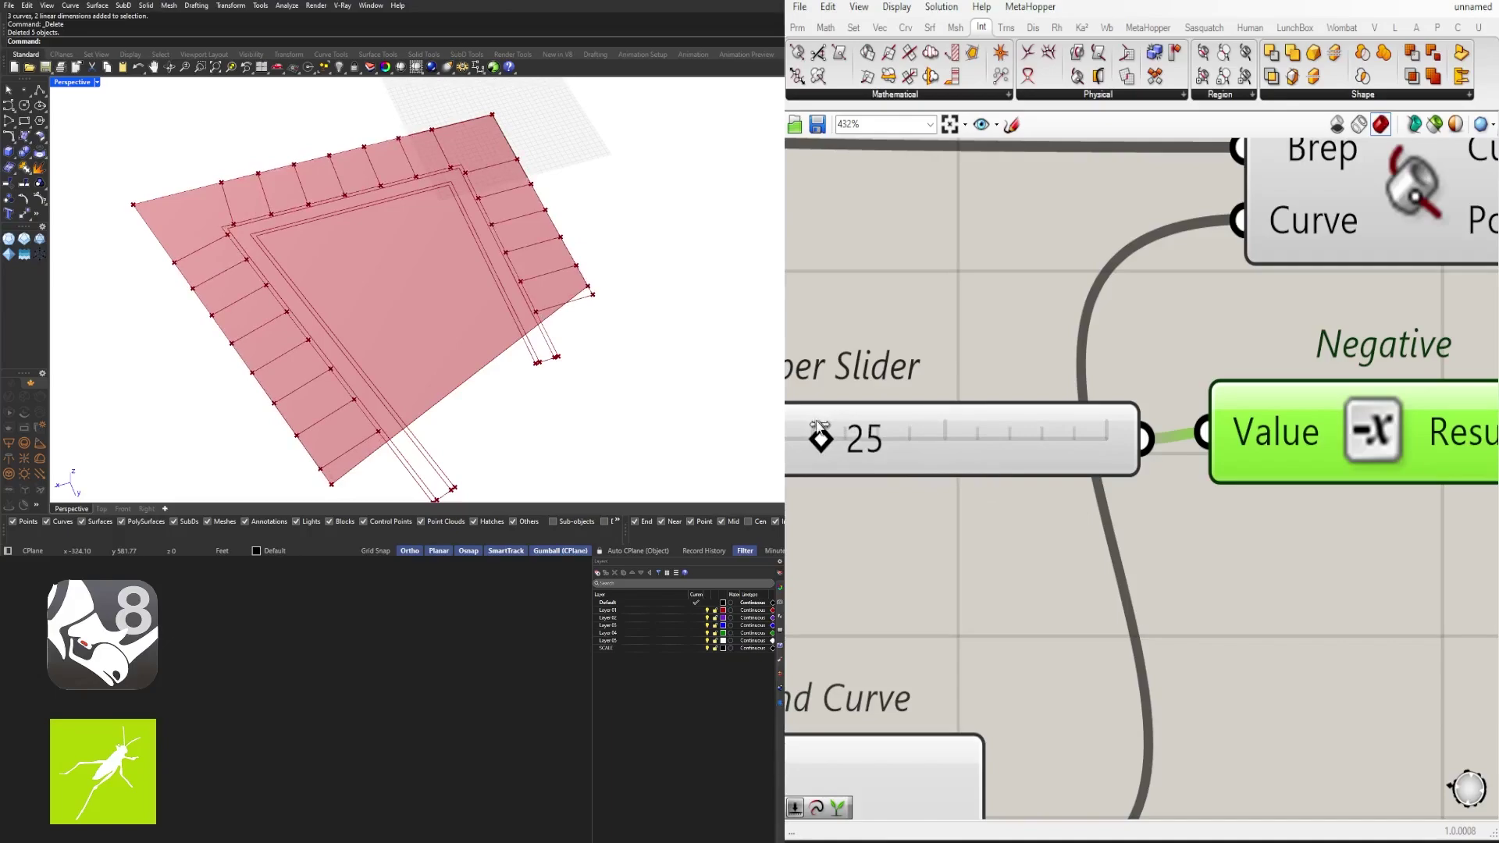
pyautogui.doubleClick(878, 427)
pyautogui.scroll(-5, 1368, 337)
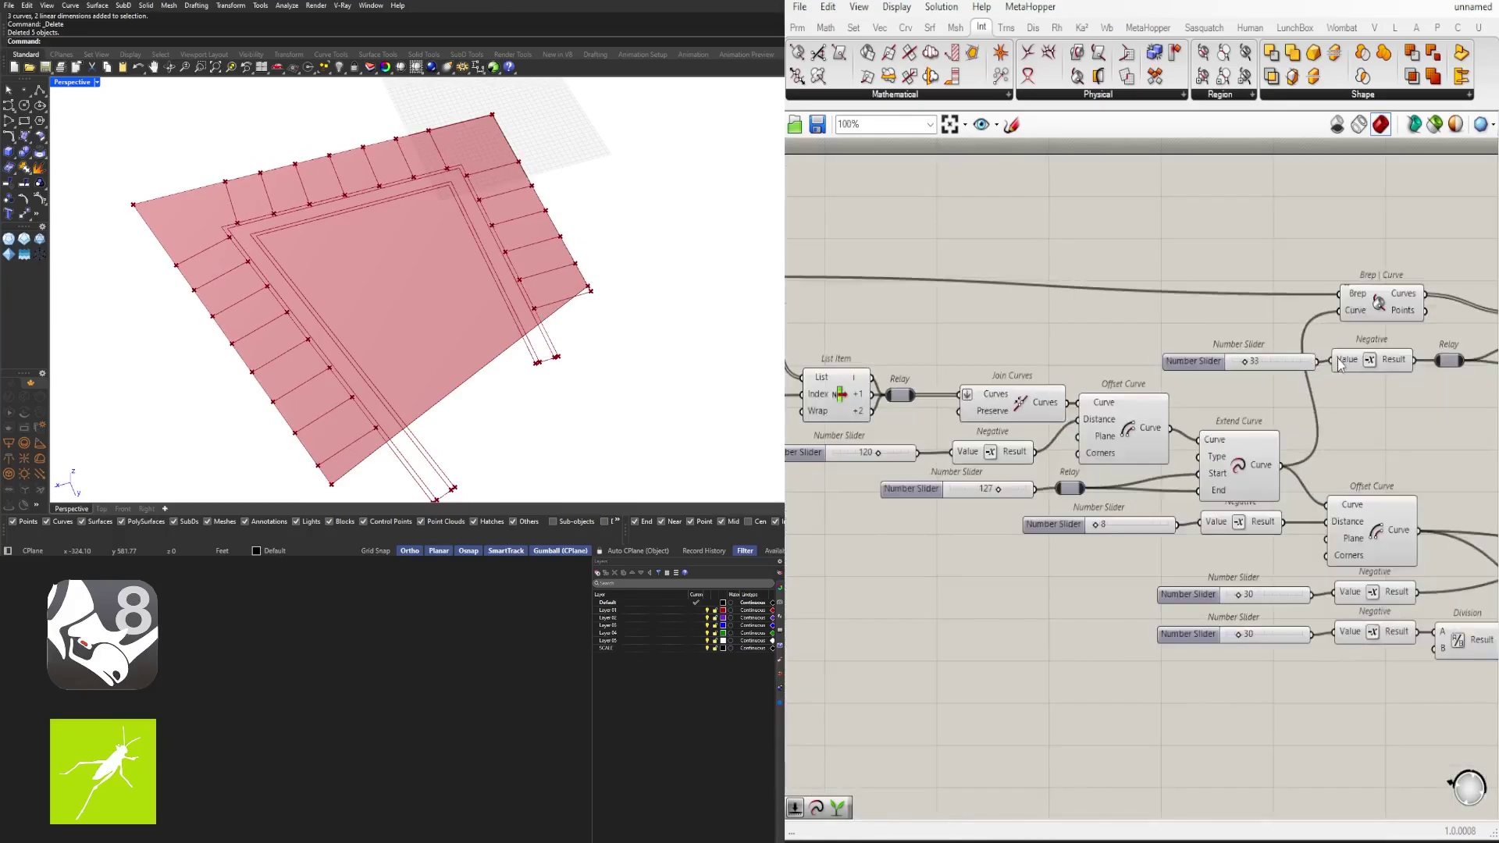
pyautogui.moveTo(1377, 312); pyautogui.dragTo(1087, 301, button='right')
pyautogui.scroll(-1, 1092, 289)
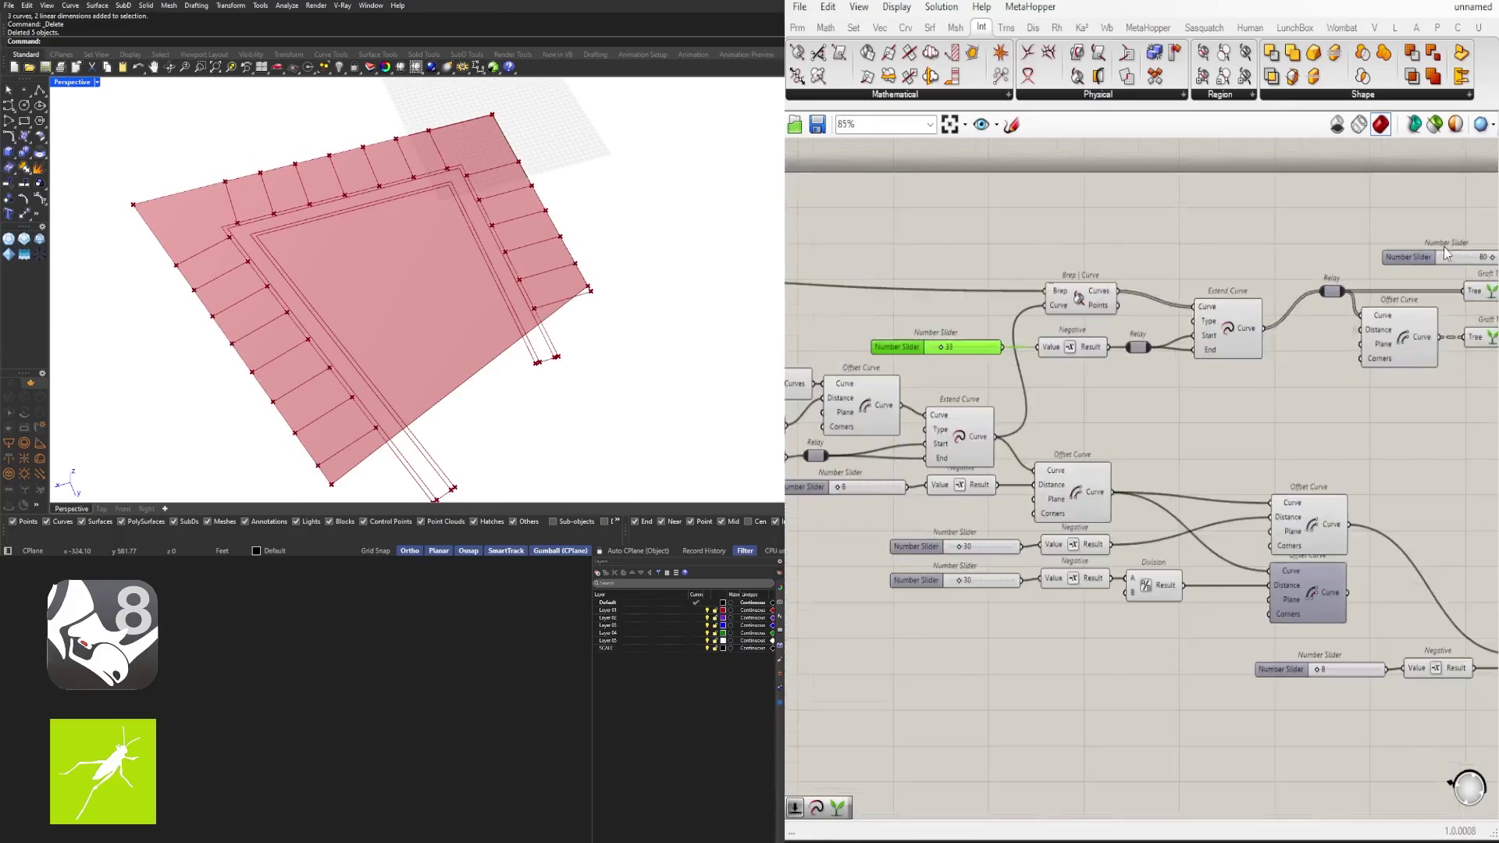
# Step: Move the 80 slider and its relay above Brep | Curve and feed the Negative component from that relay instead of the 33 slider
pyautogui.moveTo(1358, 257); pyautogui.dragTo(1186, 262, button='right')
pyautogui.scroll(-1, 1398, 231)
pyautogui.moveTo(1266, 265); pyautogui.dragTo(867, 256)
pyautogui.scroll(2, 914, 246)
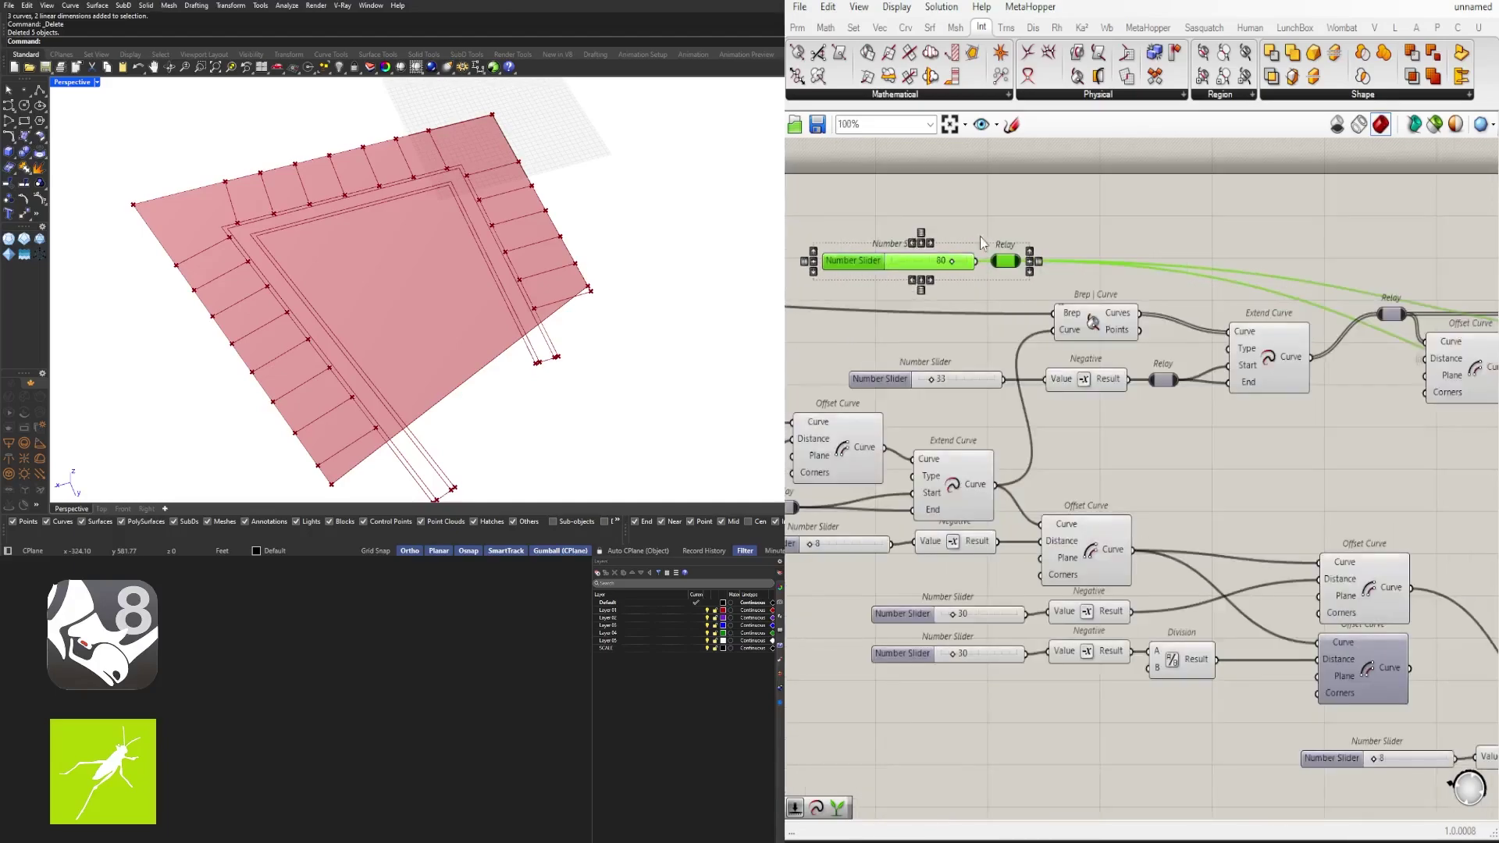
pyautogui.click(962, 275)
pyautogui.moveTo(962, 274); pyautogui.dragTo(1134, 263, button='right')
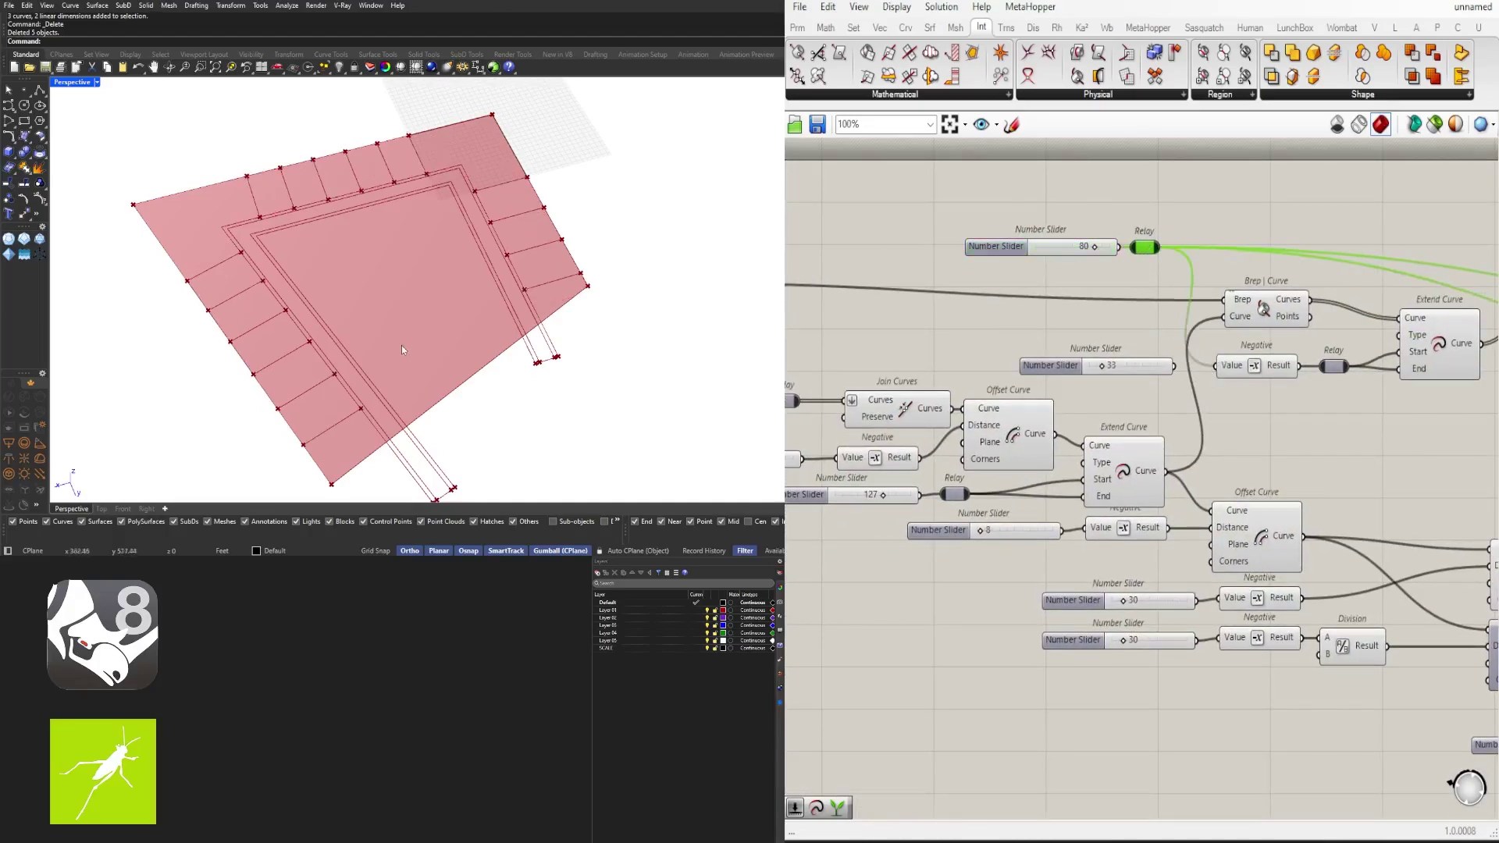
# Step: Examine the updated subdivision and the upstream Polyline, Join Curves and Offset Curve components for the boundary and inner offset curves
pyautogui.moveTo(401, 349); pyautogui.dragTo(434, 387, button='right')
pyautogui.scroll(-5, 797, 410)
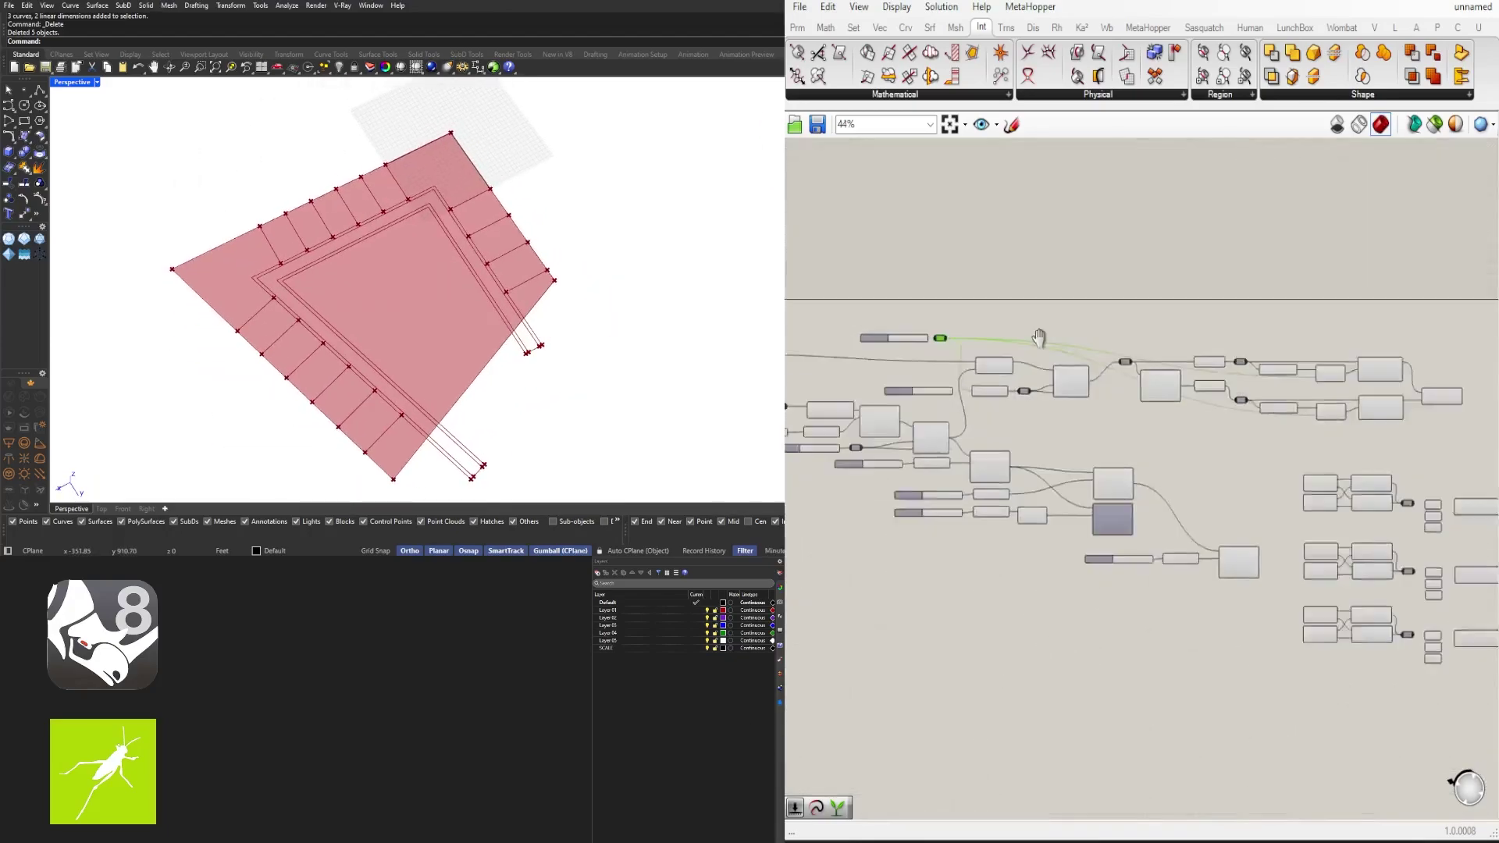
pyautogui.moveTo(1041, 338); pyautogui.dragTo(1376, 340, button='right')
pyautogui.scroll(3, 1300, 388)
pyautogui.moveTo(839, 374); pyautogui.dragTo(1111, 394, button='right')
pyautogui.click(1038, 359)
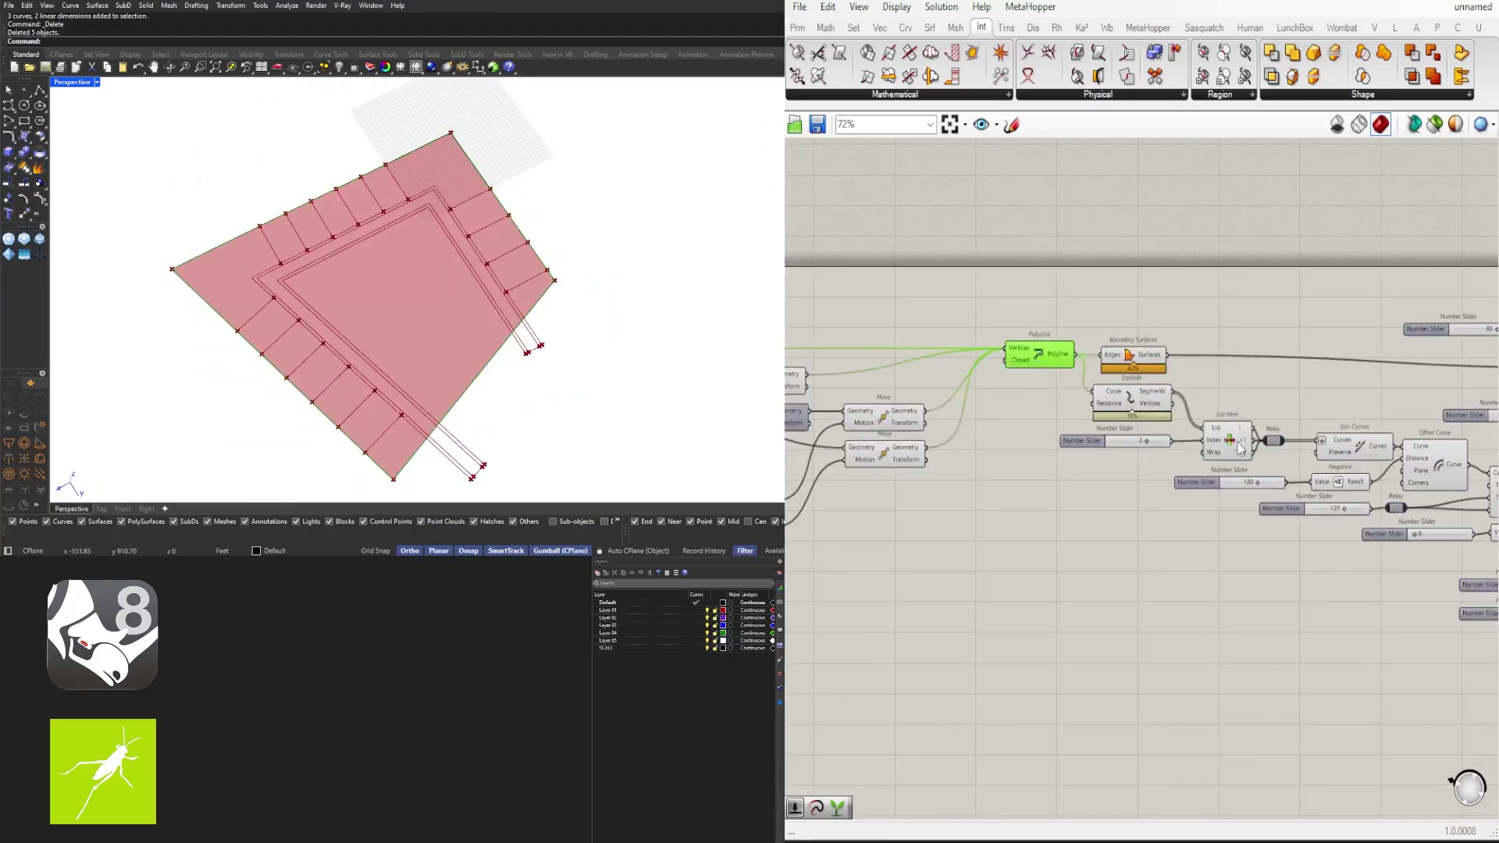
pyautogui.moveTo(1287, 436); pyautogui.dragTo(1098, 404, button='right')
pyautogui.click(1149, 415)
pyautogui.moveTo(1237, 430); pyautogui.dragTo(1202, 400, button='right')
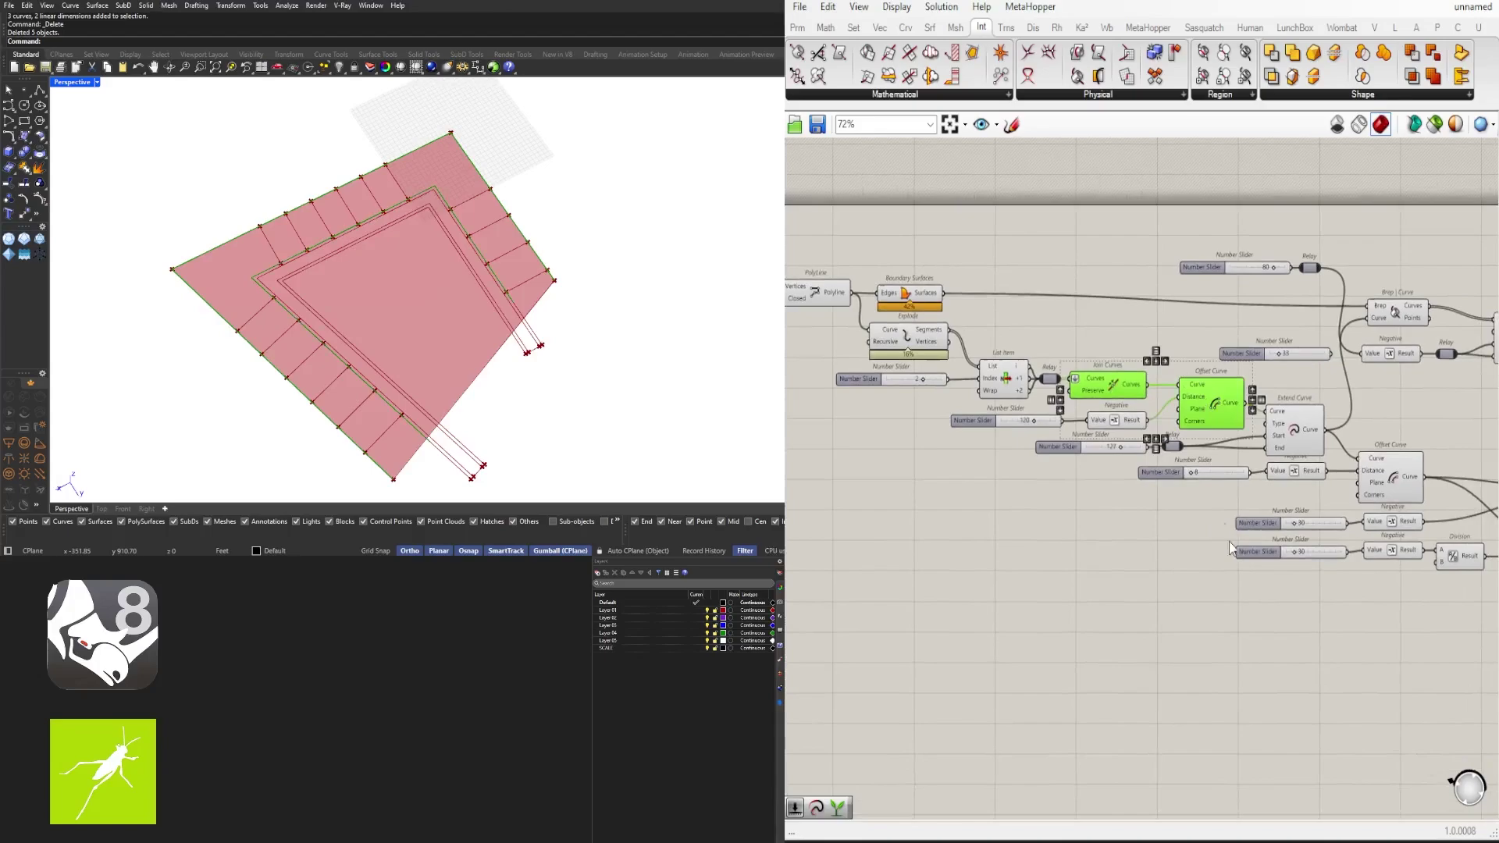
# Step: Add a Discontinuity component in the empty area below the offset components
pyautogui.moveTo(1229, 541); pyautogui.dragTo(1085, 475, button='right')
pyautogui.doubleClick(1079, 545)
pyautogui.write('dis')
pyautogui.click(1069, 402)
pyautogui.moveTo(1084, 542); pyautogui.dragTo(1102, 615, button='right')
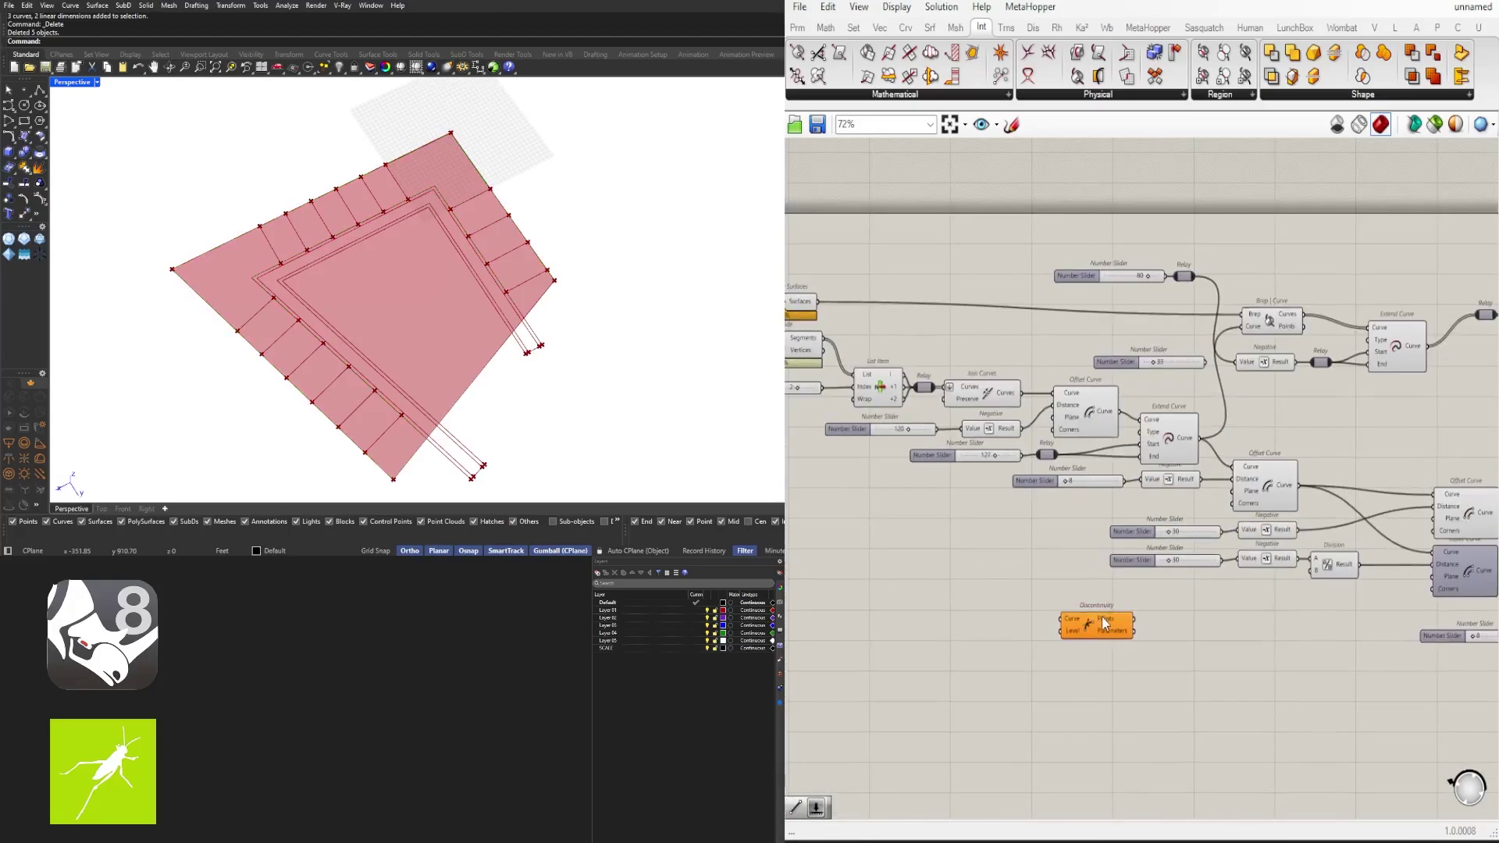
# Step: Move Discontinuity above the second Extend Curve and place a copy directly beneath it
pyautogui.click(986, 396)
pyautogui.scroll(3, 1033, 376)
pyautogui.scroll(-2, 1033, 376)
pyautogui.moveTo(1384, 227); pyautogui.dragTo(1228, 276, button='right')
pyautogui.moveTo(1228, 276); pyautogui.dragTo(1281, 312)
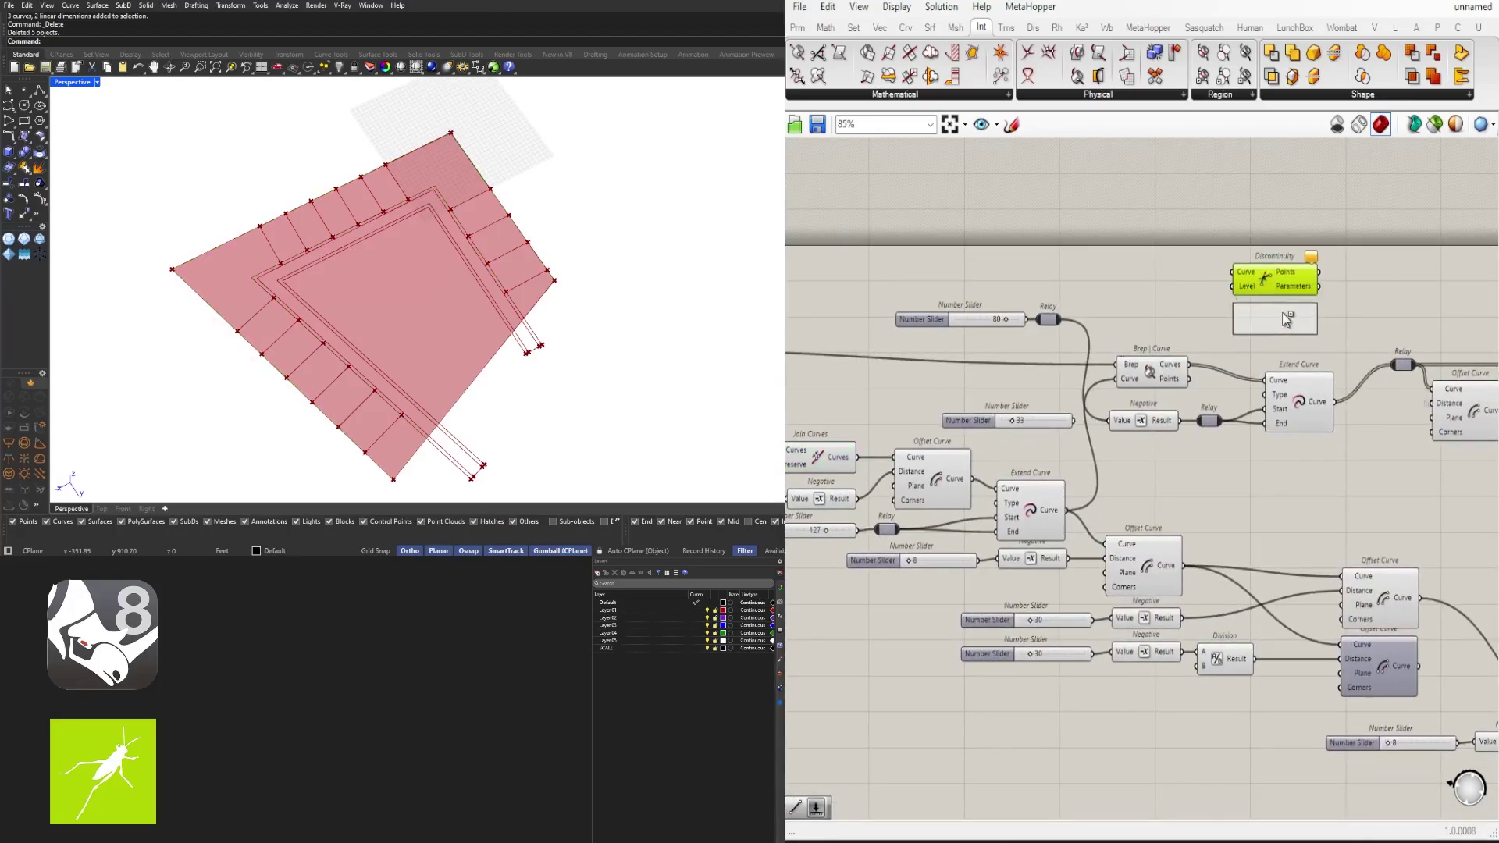
# Step: Connect the Join Curves output to the upper Discontinuity and the first Offset Curve output to the lower one
pyautogui.moveTo(825, 466); pyautogui.dragTo(968, 464, button='right')
pyautogui.click(968, 465)
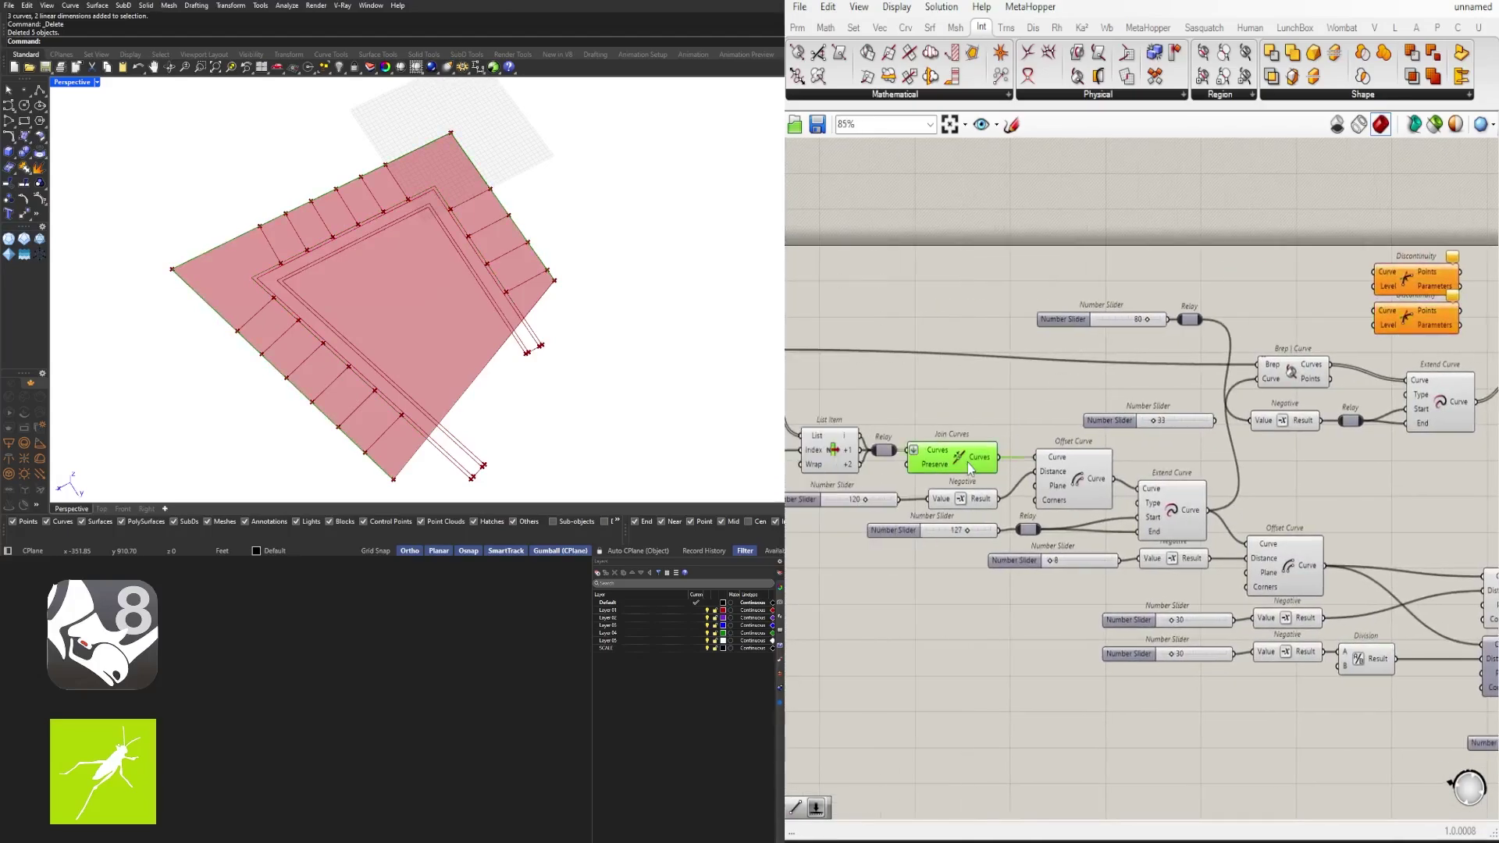
pyautogui.click(1116, 473)
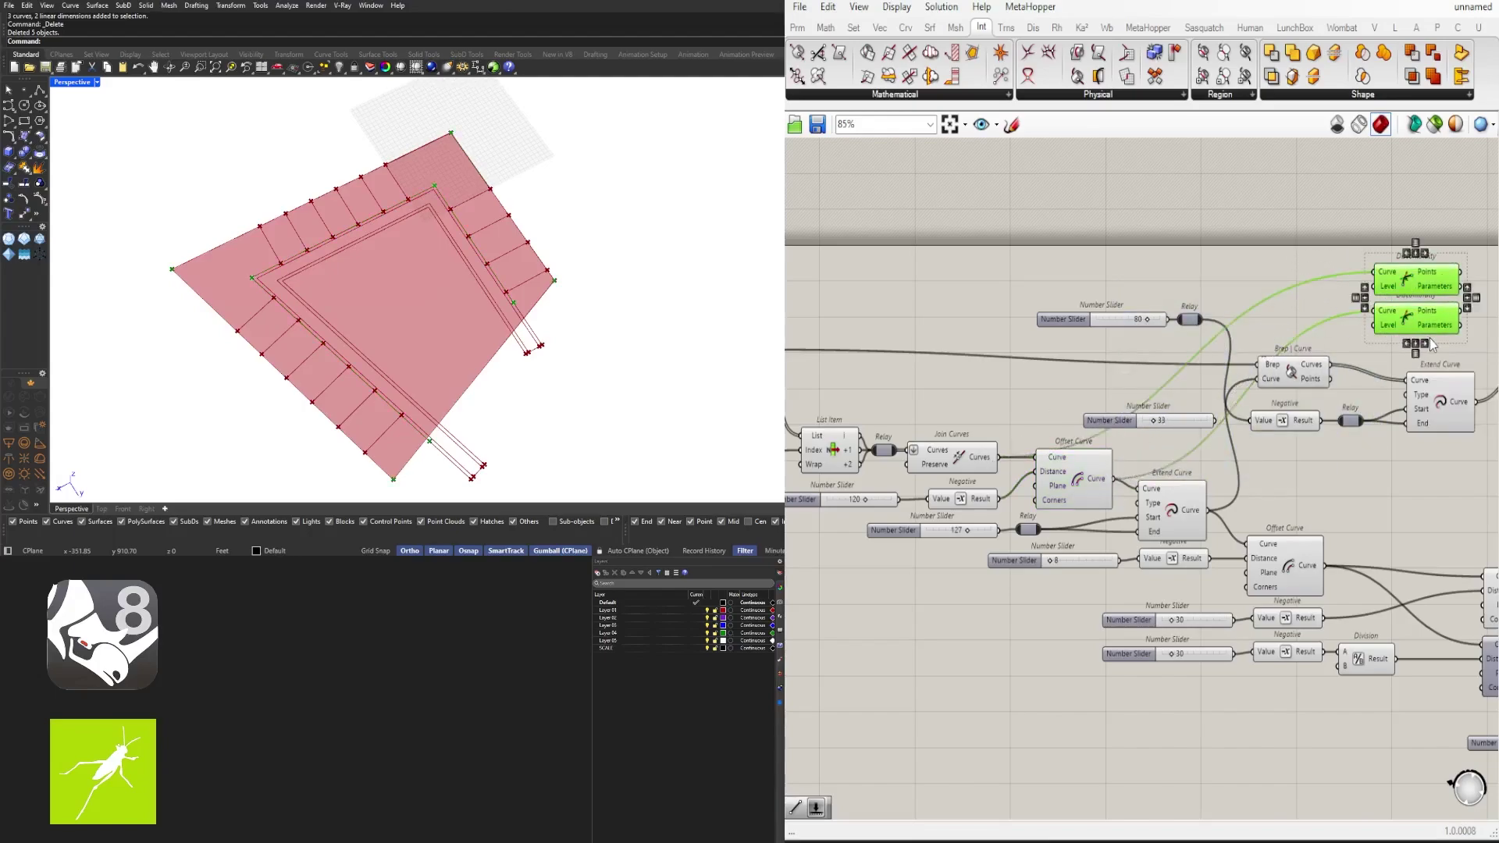
# Step: Add a Line component with the upper Discontinuity Points as Start Point and the lower Discontinuity Points as End Point
pyautogui.moveTo(1433, 345); pyautogui.dragTo(1124, 356, button='right')
pyautogui.scroll(3, 1163, 351)
pyautogui.doubleClick(1245, 321)
pyautogui.write('line')
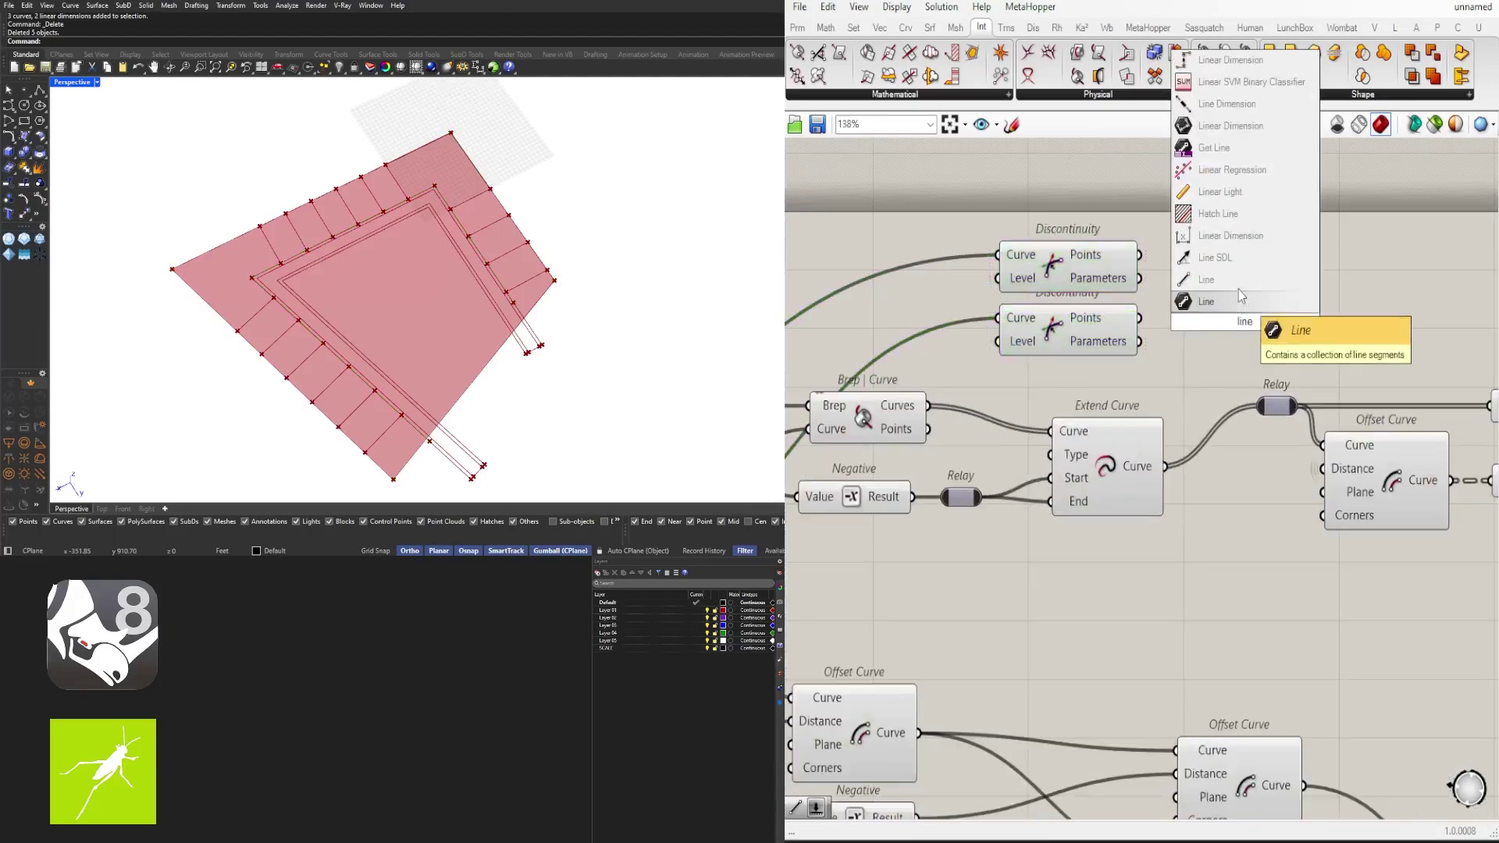
pyautogui.click(1240, 300)
pyautogui.moveTo(1139, 254); pyautogui.dragTo(1246, 274)
# Step: Add a Cull Index component and connect the Line output to its List input
pyautogui.moveTo(1468, 291); pyautogui.dragTo(1219, 329, button='right')
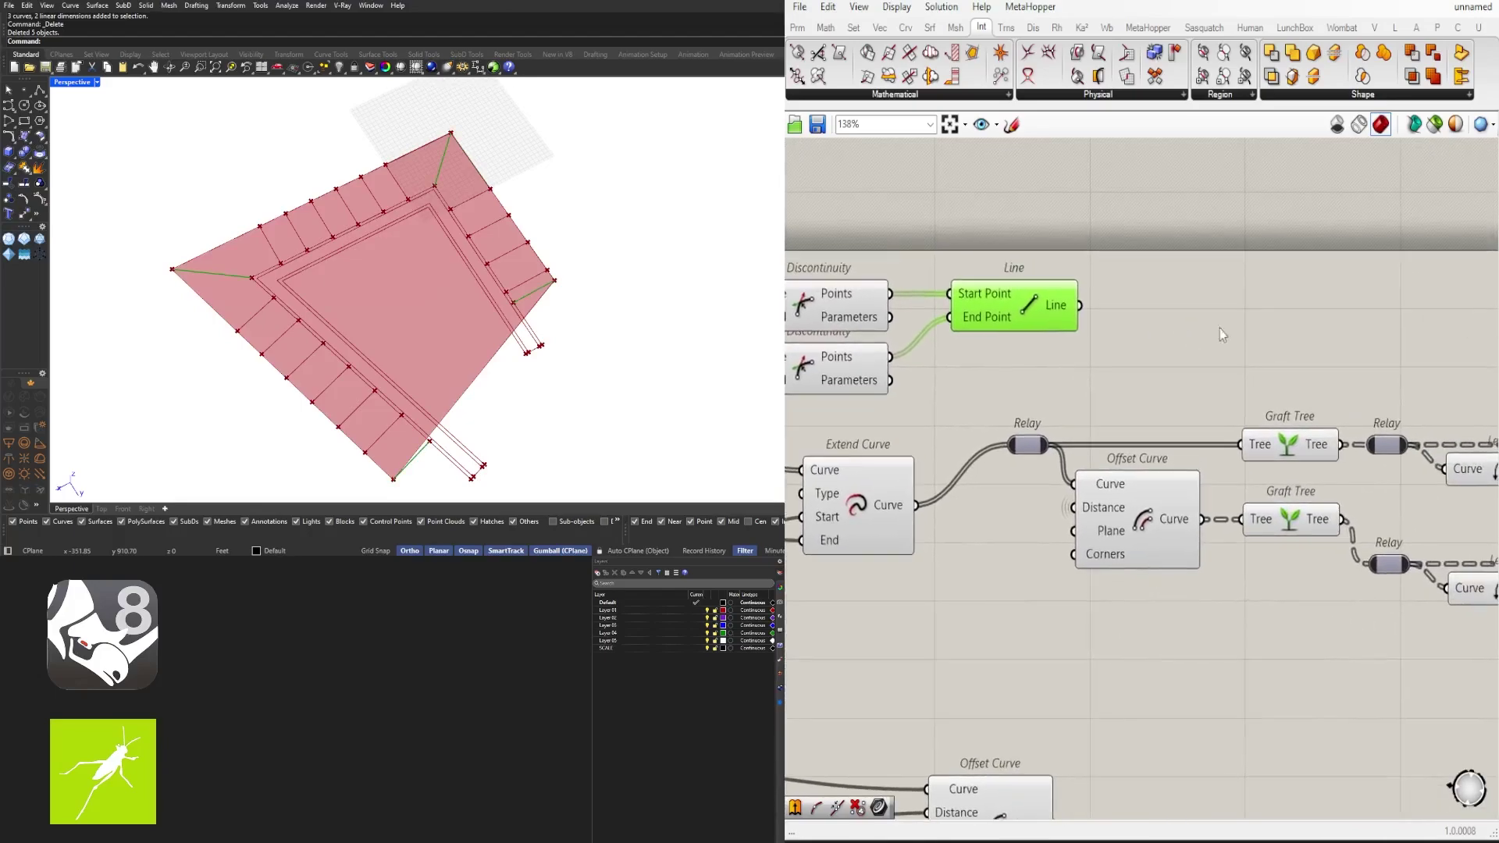
pyautogui.doubleClick(1208, 318)
pyautogui.write('cu')
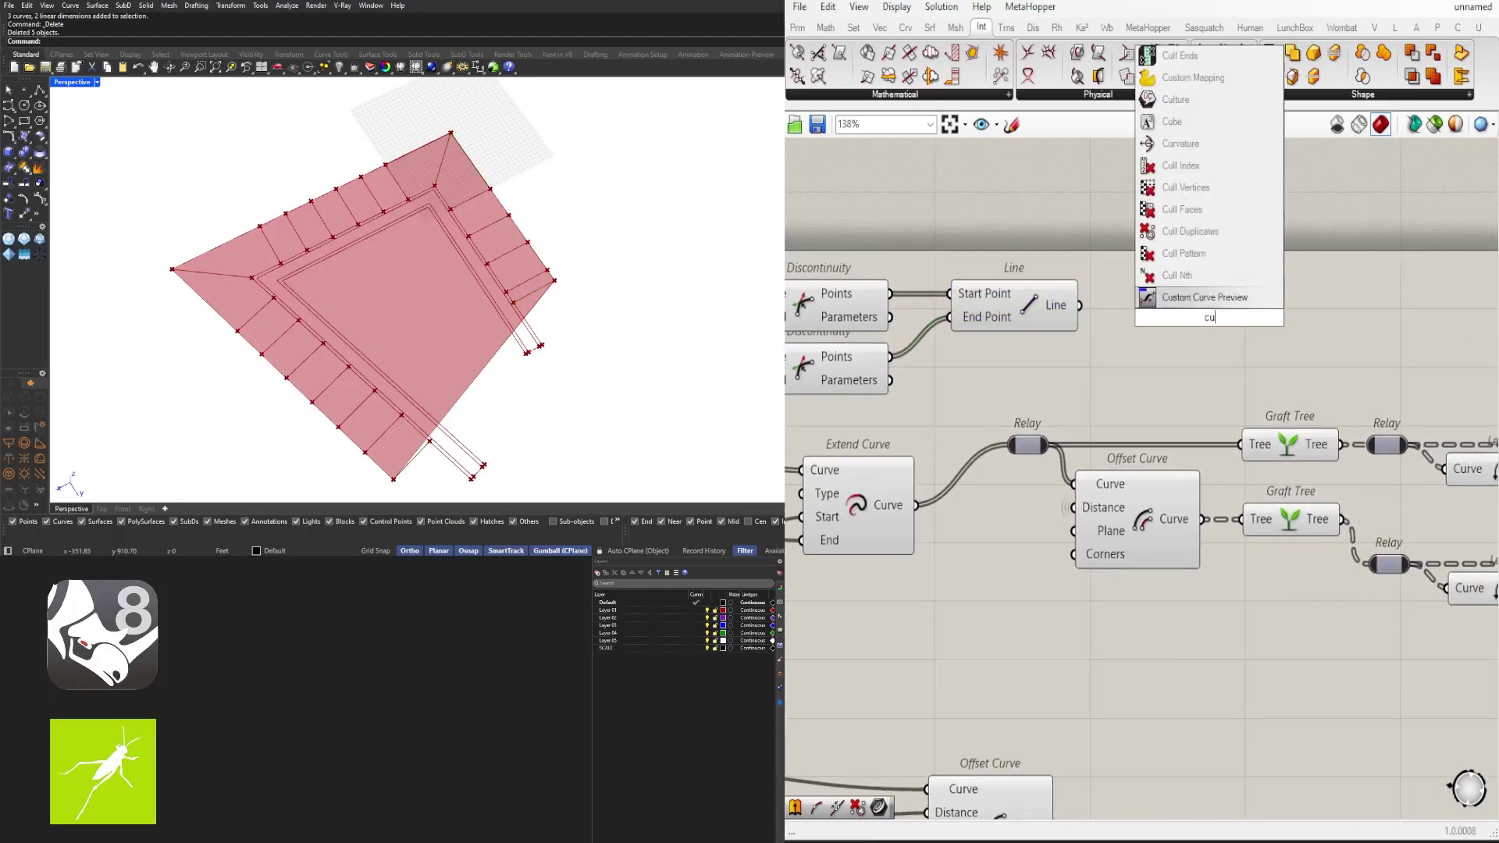
pyautogui.write('ll')
pyautogui.click(1180, 188)
pyautogui.moveTo(1079, 305); pyautogui.dragTo(1185, 305)
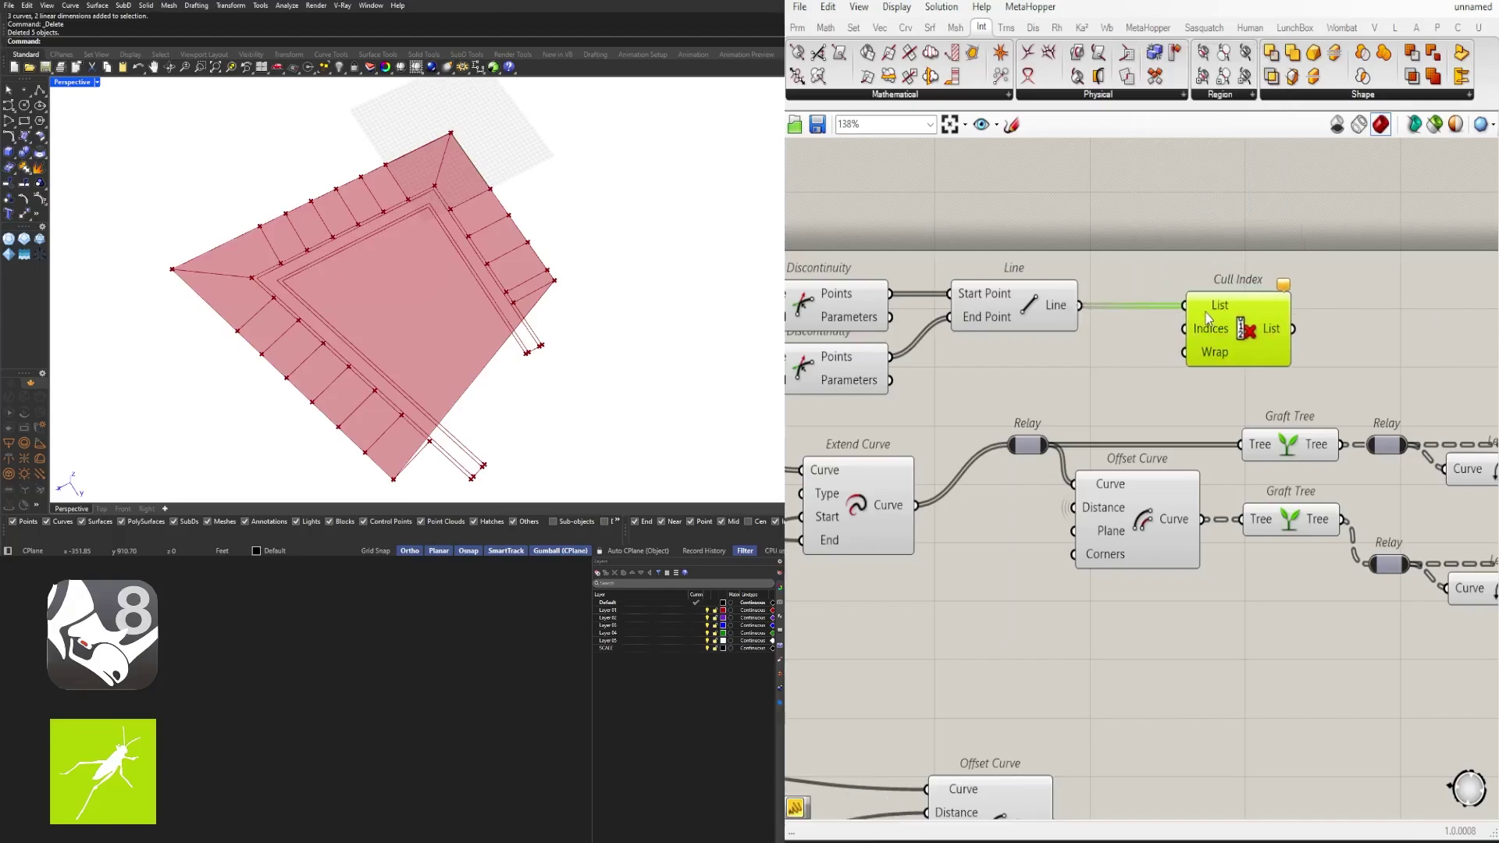
# Step: Set multiple integers on the Cull Index Indices input, starting with 0, to remove the unneeded end lines
pyautogui.rightClick(1210, 328)
pyautogui.moveTo(1325, 538)
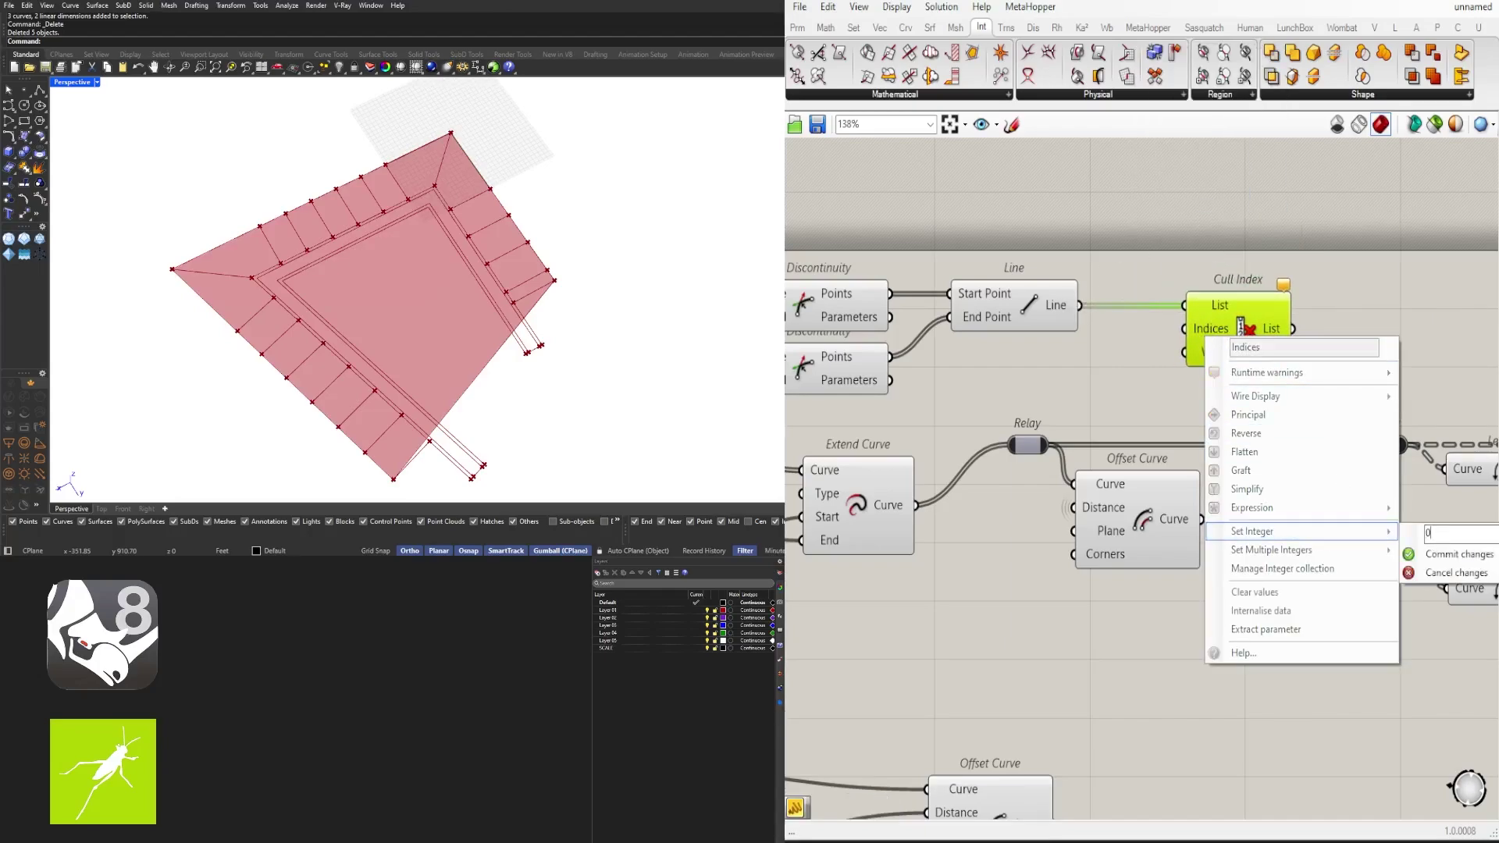
pyautogui.rightClick(1206, 330)
pyautogui.click(1454, 545)
pyautogui.write('0')
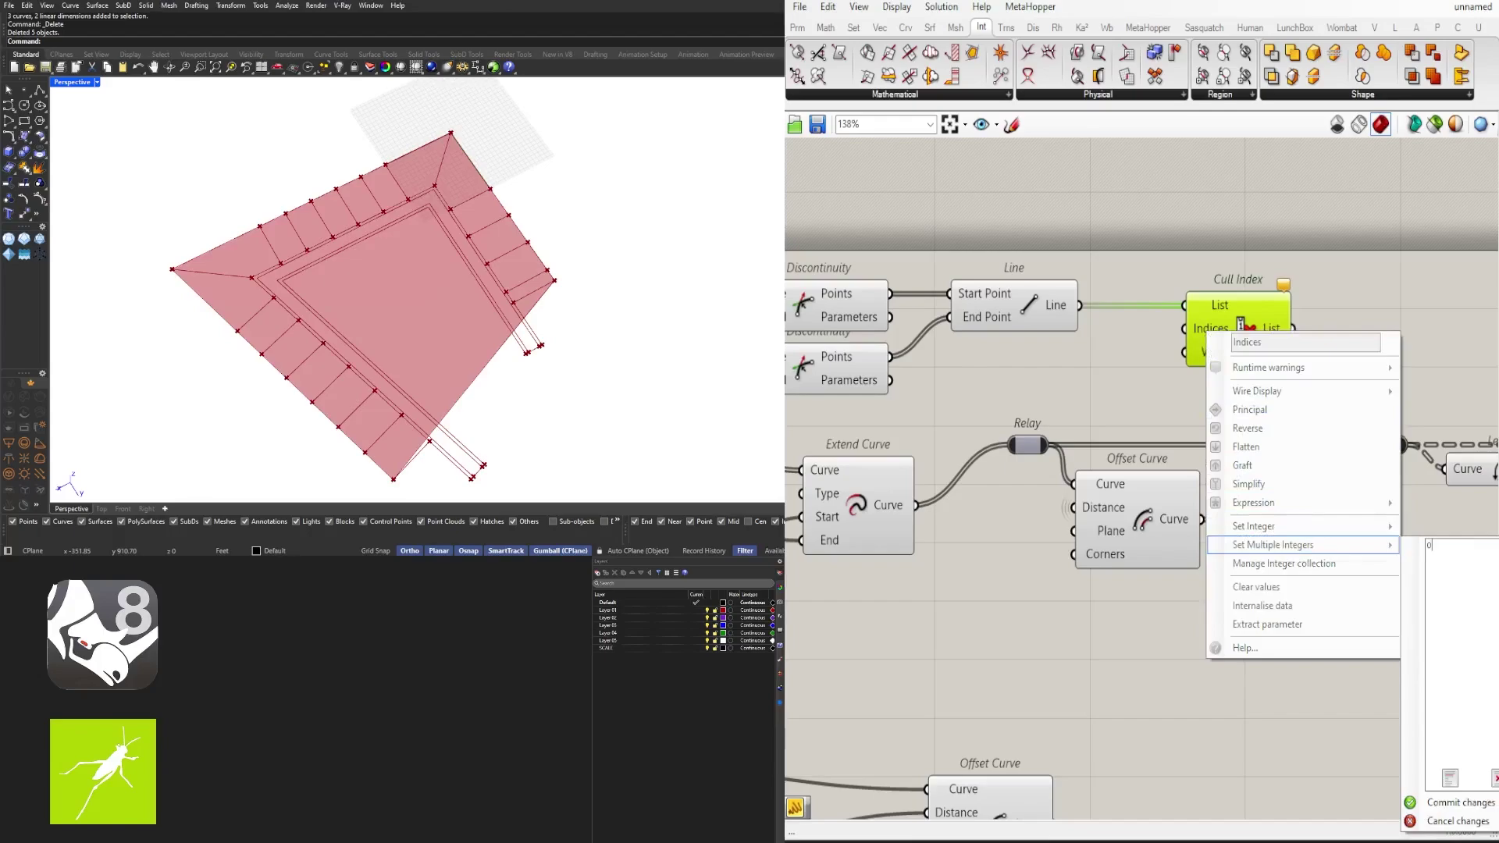
pyautogui.click(1485, 805)
pyautogui.moveTo(1235, 336); pyautogui.dragTo(1171, 336)
pyautogui.moveTo(1194, 343); pyautogui.dragTo(1366, 330, button='right')
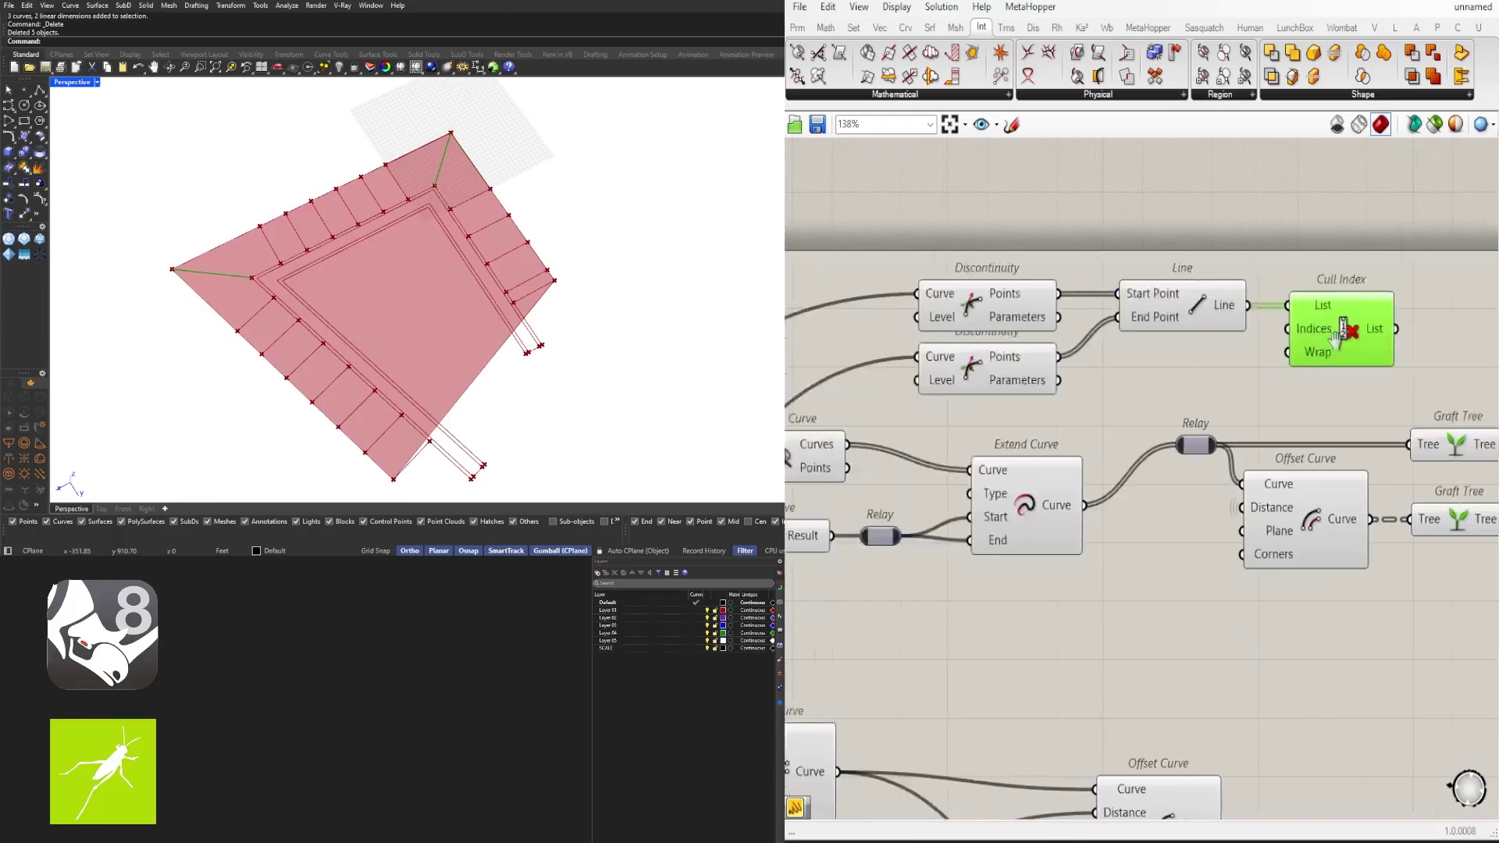
# Step: Turn off the preview of both Discontinuity components and the Line component they feed
pyautogui.scroll(-3, 1370, 331)
pyautogui.moveTo(1280, 369); pyautogui.dragTo(1124, 266)
pyautogui.middleClick(1122, 241)
pyautogui.click(1066, 215)
pyautogui.moveTo(1108, 235); pyautogui.dragTo(859, 225, button='right')
# Step: Set the number slider feeding the List Item Index to 0
pyautogui.moveTo(529, 299)
pyautogui.mouseDown(button='right')
pyautogui.moveTo(459, 334)
pyautogui.moveTo(555, 312)
pyautogui.mouseUp(button='right')
pyautogui.scroll(-3, 1216, 566)
pyautogui.moveTo(1216, 566); pyautogui.dragTo(1460, 507, button='right')
pyautogui.scroll(4, 874, 449)
pyautogui.moveTo(862, 451); pyautogui.dragTo(974, 443, button='right')
pyautogui.scroll(4, 974, 443)
pyautogui.moveTo(974, 443); pyautogui.dragTo(906, 437)
pyautogui.moveTo(578, 406); pyautogui.dragTo(672, 384, button='right')
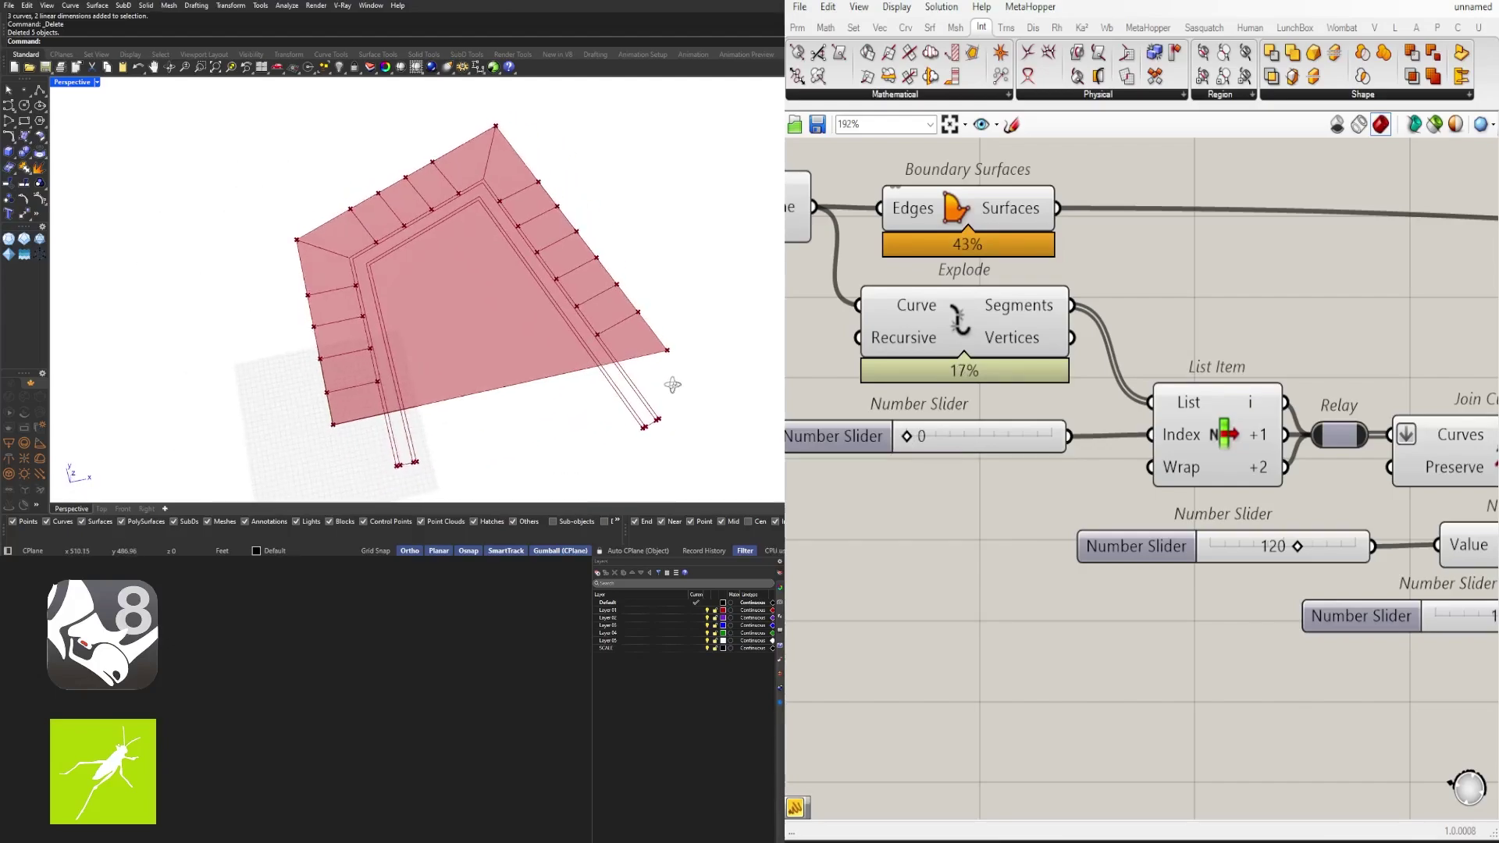
# Step: Set the wire display of the Curve input on both Discontinuity components to hidden
pyautogui.scroll(-5, 1303, 484)
pyautogui.moveTo(1303, 484); pyautogui.dragTo(929, 387, button='right')
pyautogui.scroll(-3, 929, 387)
pyautogui.scroll(3, 1220, 423)
pyautogui.click(1220, 423)
pyautogui.moveTo(1317, 244); pyautogui.dragTo(1429, 337, button='right')
pyautogui.scroll(-1, 1220, 423)
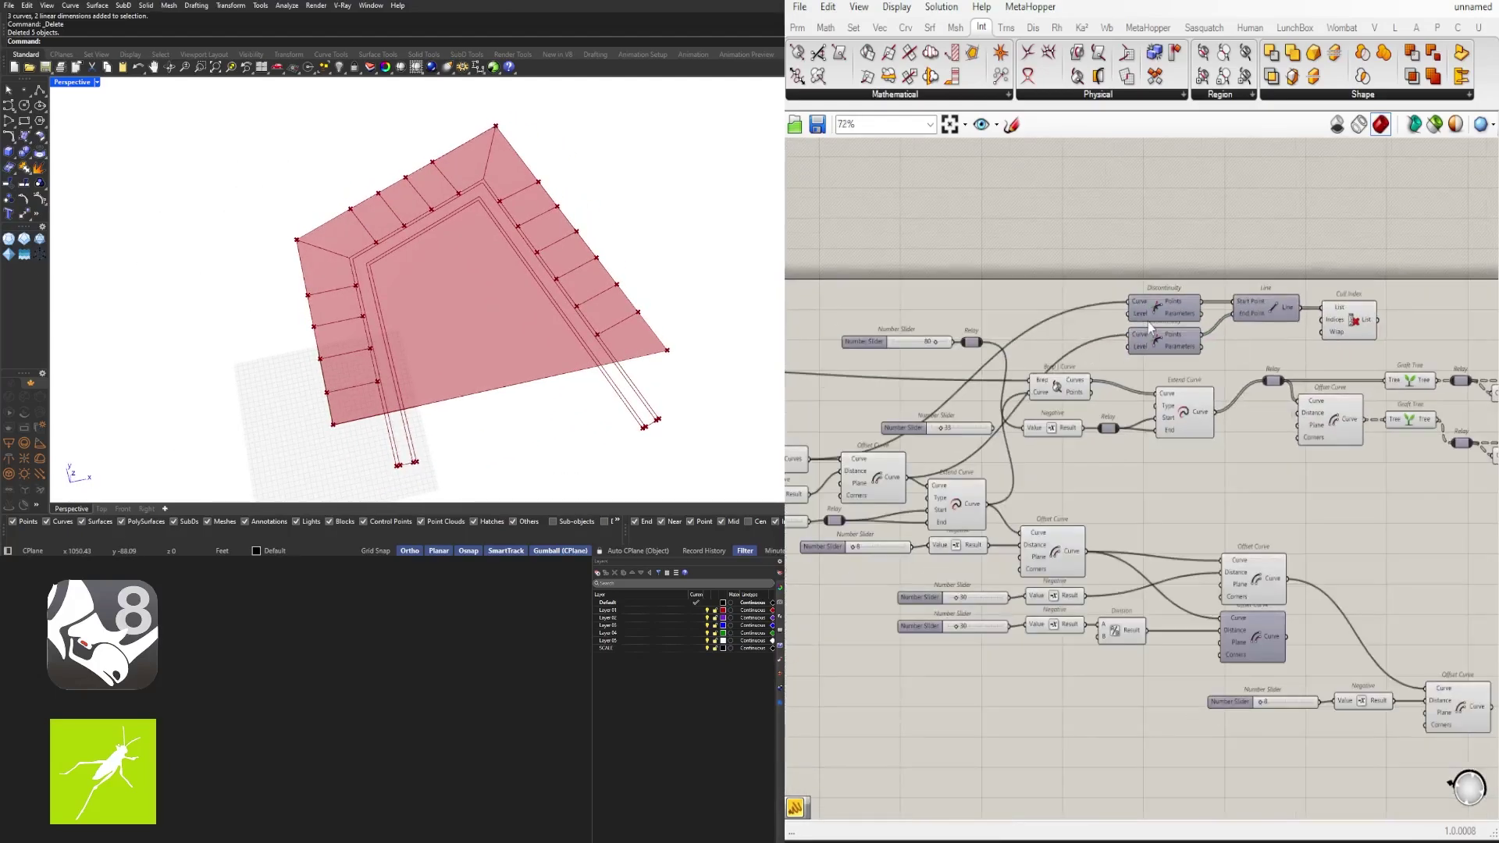
pyautogui.scroll(1, 1142, 298)
pyautogui.rightClick(1142, 298)
pyautogui.moveTo(1223, 353)
pyautogui.click(1354, 371)
pyautogui.rightClick(1134, 298)
pyautogui.moveTo(1295, 349)
pyautogui.click(1346, 386)
pyautogui.rightClick(1131, 339)
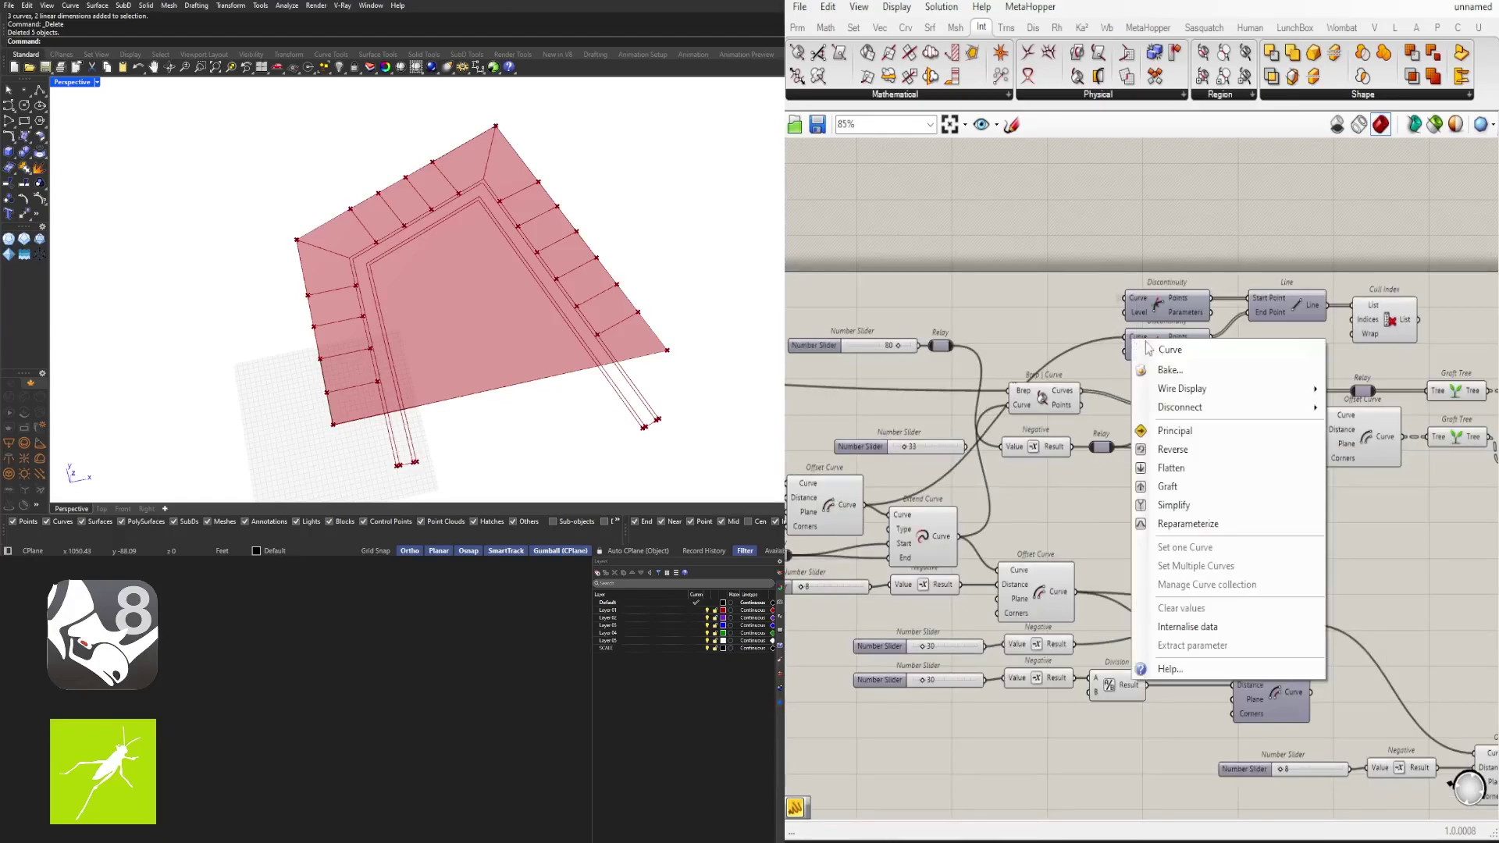
pyautogui.moveTo(1280, 388)
pyautogui.click(1342, 426)
# Step: Move the 80 slider and its relay down, and shift Brep | Curve close to the Negative component
pyautogui.moveTo(956, 428); pyautogui.dragTo(1151, 387, button='right')
pyautogui.scroll(3, 1152, 386)
pyautogui.moveTo(1090, 419); pyautogui.dragTo(1007, 409)
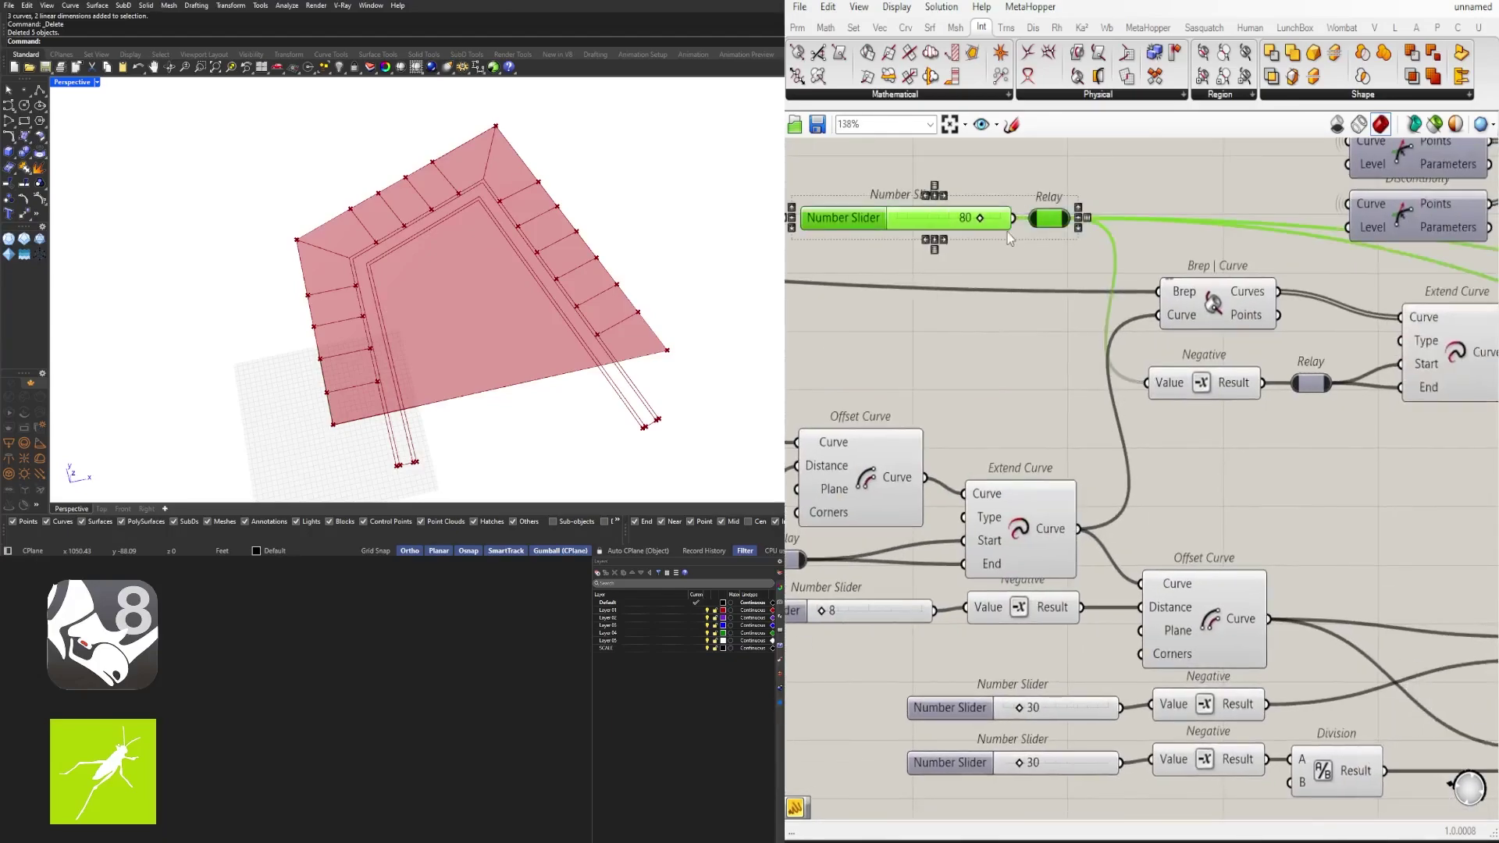
pyautogui.moveTo(1006, 232); pyautogui.dragTo(971, 339)
pyautogui.scroll(-4, 1270, 315)
pyautogui.moveTo(1338, 378)
pyautogui.mouseDown(button='right')
pyautogui.moveTo(1207, 378)
pyautogui.moveTo(1358, 394)
pyautogui.mouseUp(button='right')
pyautogui.scroll(2, 1266, 376)
pyautogui.moveTo(1349, 405); pyautogui.dragTo(1034, 288)
pyautogui.moveTo(1241, 332); pyautogui.dragTo(1241, 369)
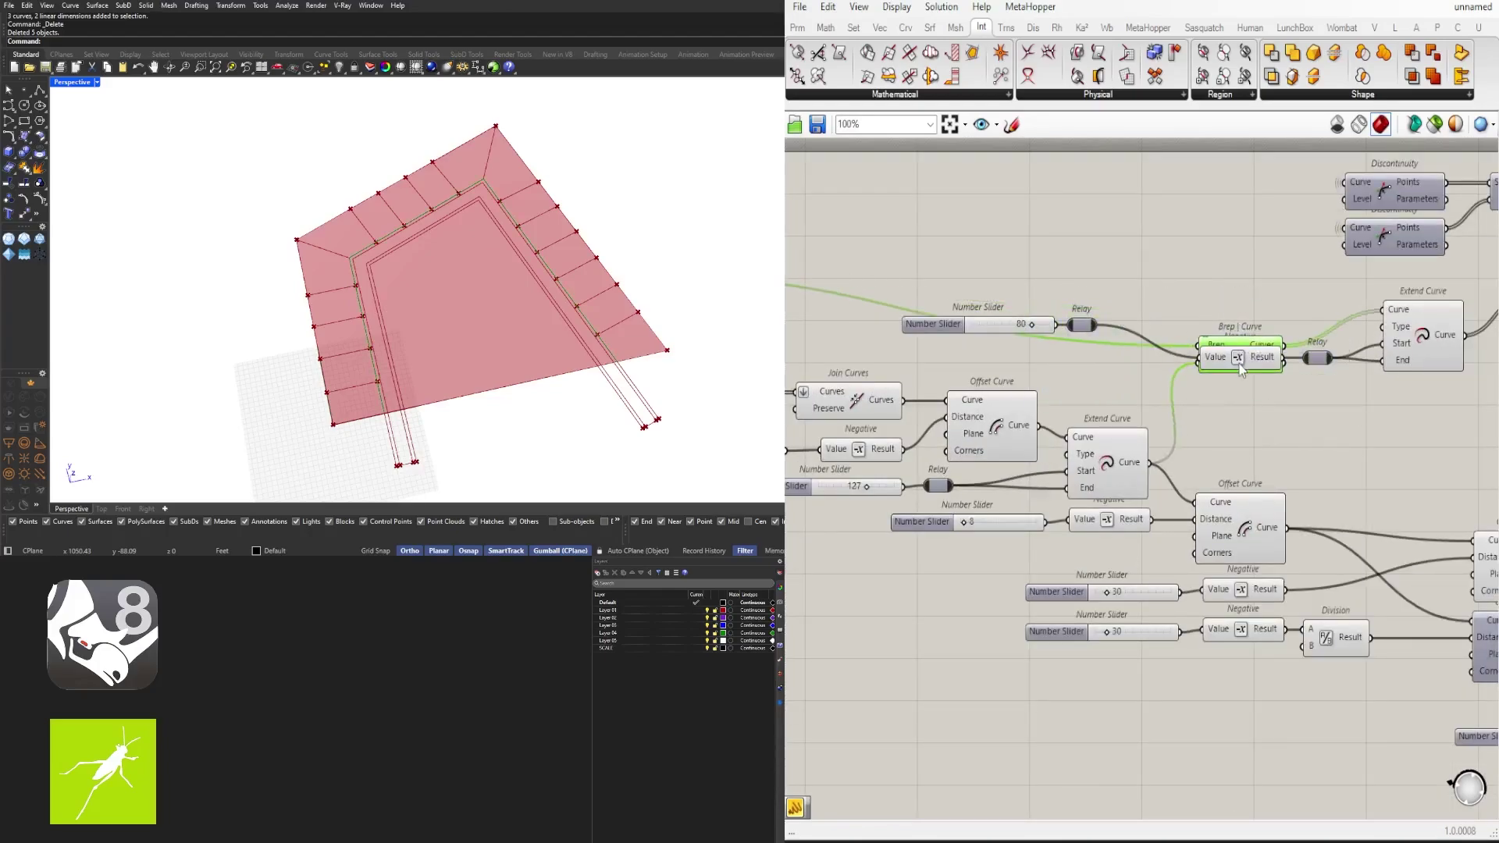
pyautogui.click(1199, 228)
# Step: Move the Discontinuity, Line and Cull Index group directly above Brep | Curve
pyautogui.scroll(-5, 1202, 232)
pyautogui.moveTo(1397, 234); pyautogui.dragTo(1253, 279, button='right')
pyautogui.scroll(4, 1249, 277)
pyautogui.moveTo(1282, 292); pyautogui.dragTo(1005, 234)
pyautogui.moveTo(1224, 262); pyautogui.dragTo(1048, 241)
pyautogui.moveTo(1048, 242); pyautogui.dragTo(1415, 227, button='right')
pyautogui.moveTo(1206, 255); pyautogui.dragTo(1249, 290)
pyautogui.click(1433, 239)
pyautogui.moveTo(1434, 244); pyautogui.dragTo(1195, 230, button='right')
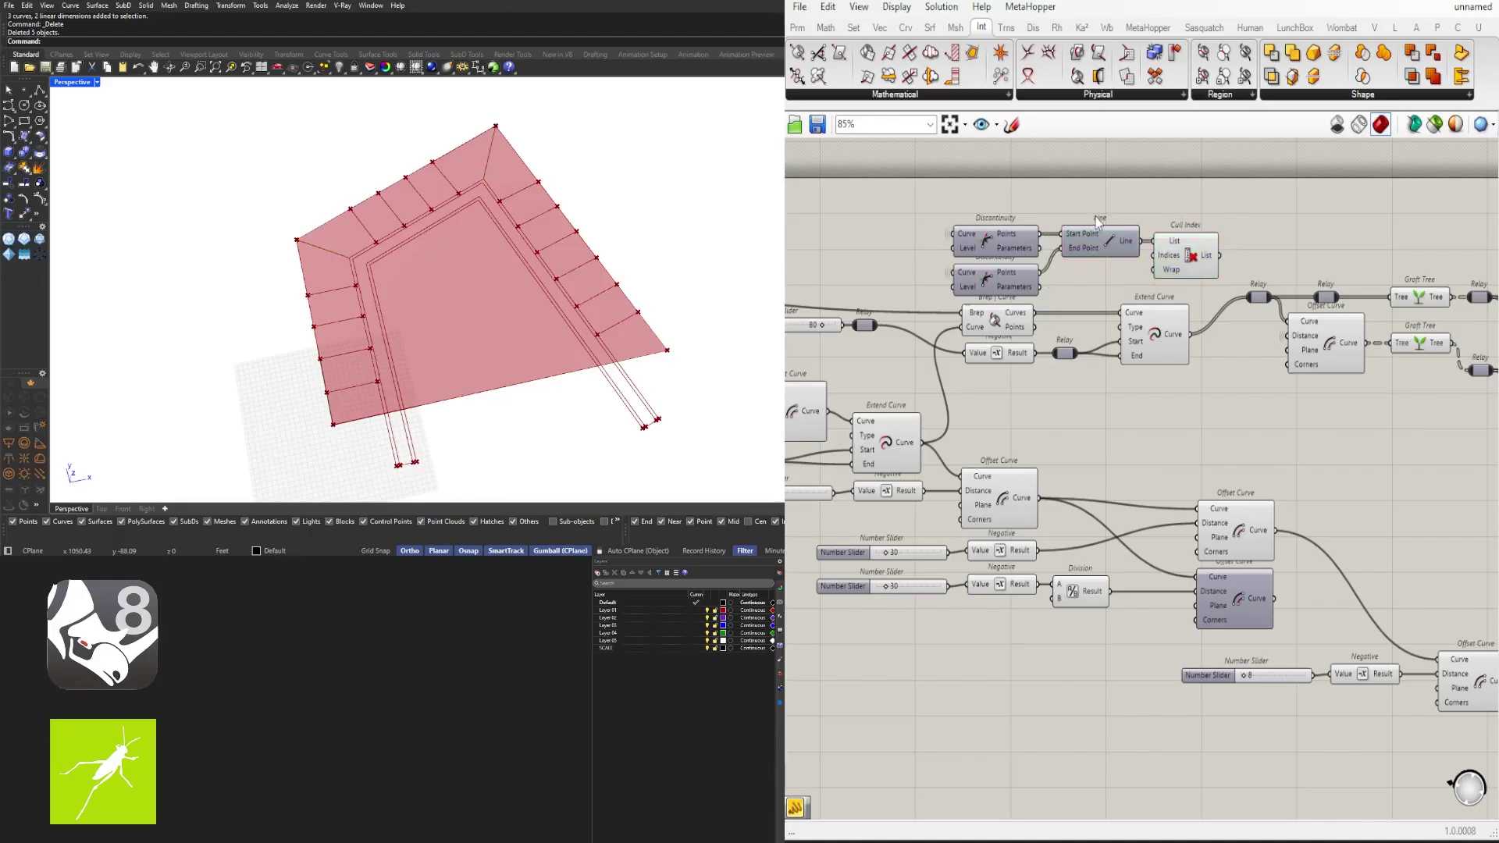
# Step: Trace the definition from PolyLine through Join Curves to check which curves each component outputs
pyautogui.scroll(-1, 1116, 242)
pyautogui.scroll(-9, 1327, 292)
pyautogui.moveTo(1382, 258); pyautogui.dragTo(1230, 297, button='right')
pyautogui.click(950, 124)
pyautogui.scroll(8, 987, 388)
pyautogui.click(1110, 448)
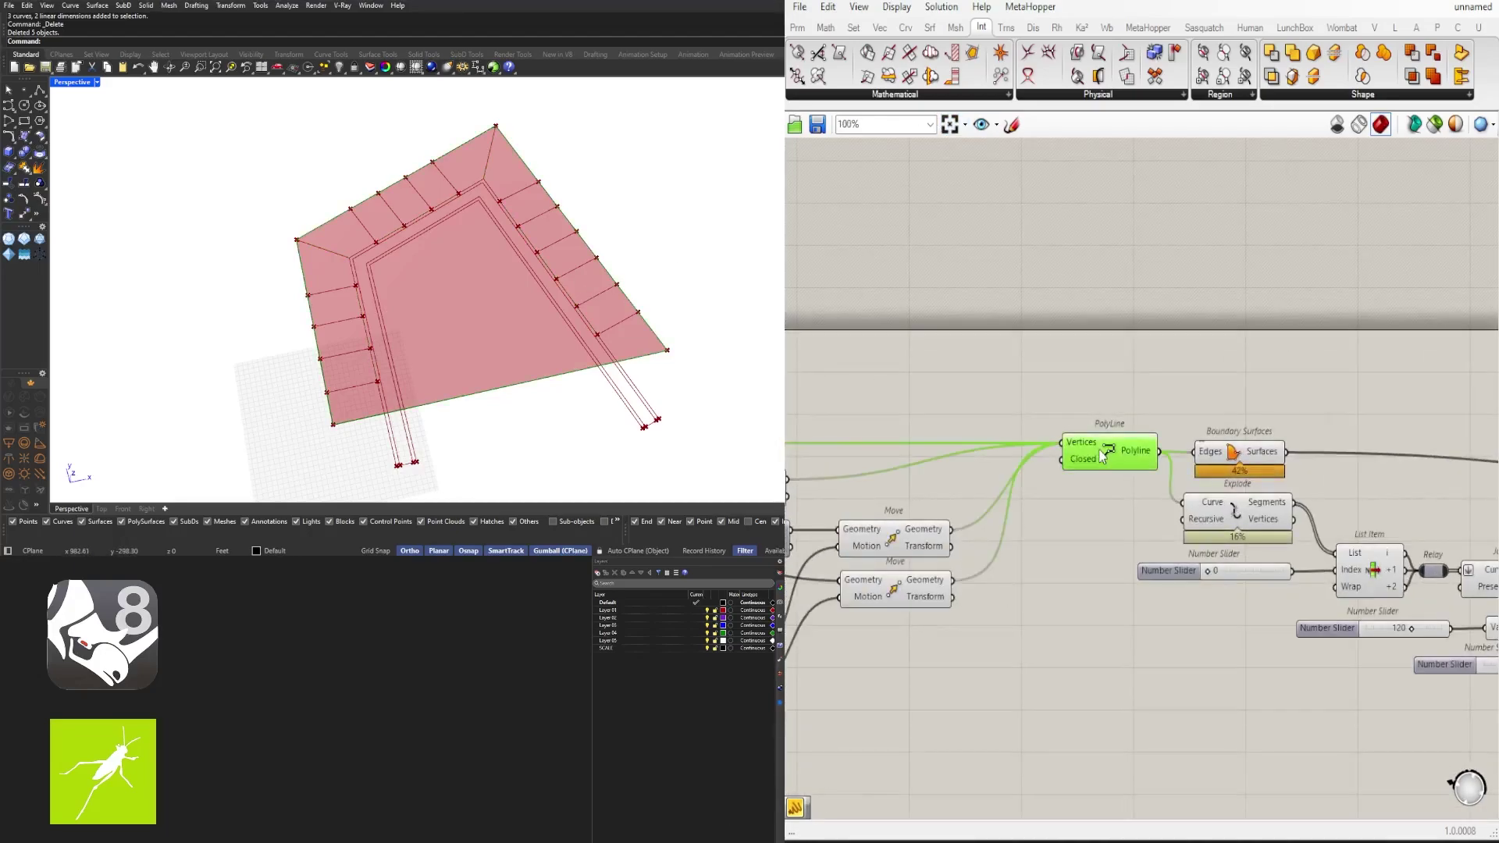
pyautogui.moveTo(1443, 499); pyautogui.dragTo(1155, 510, button='right')
pyautogui.moveTo(1225, 604); pyautogui.dragTo(1207, 471, button='right')
pyautogui.scroll(-10, 1143, 253)
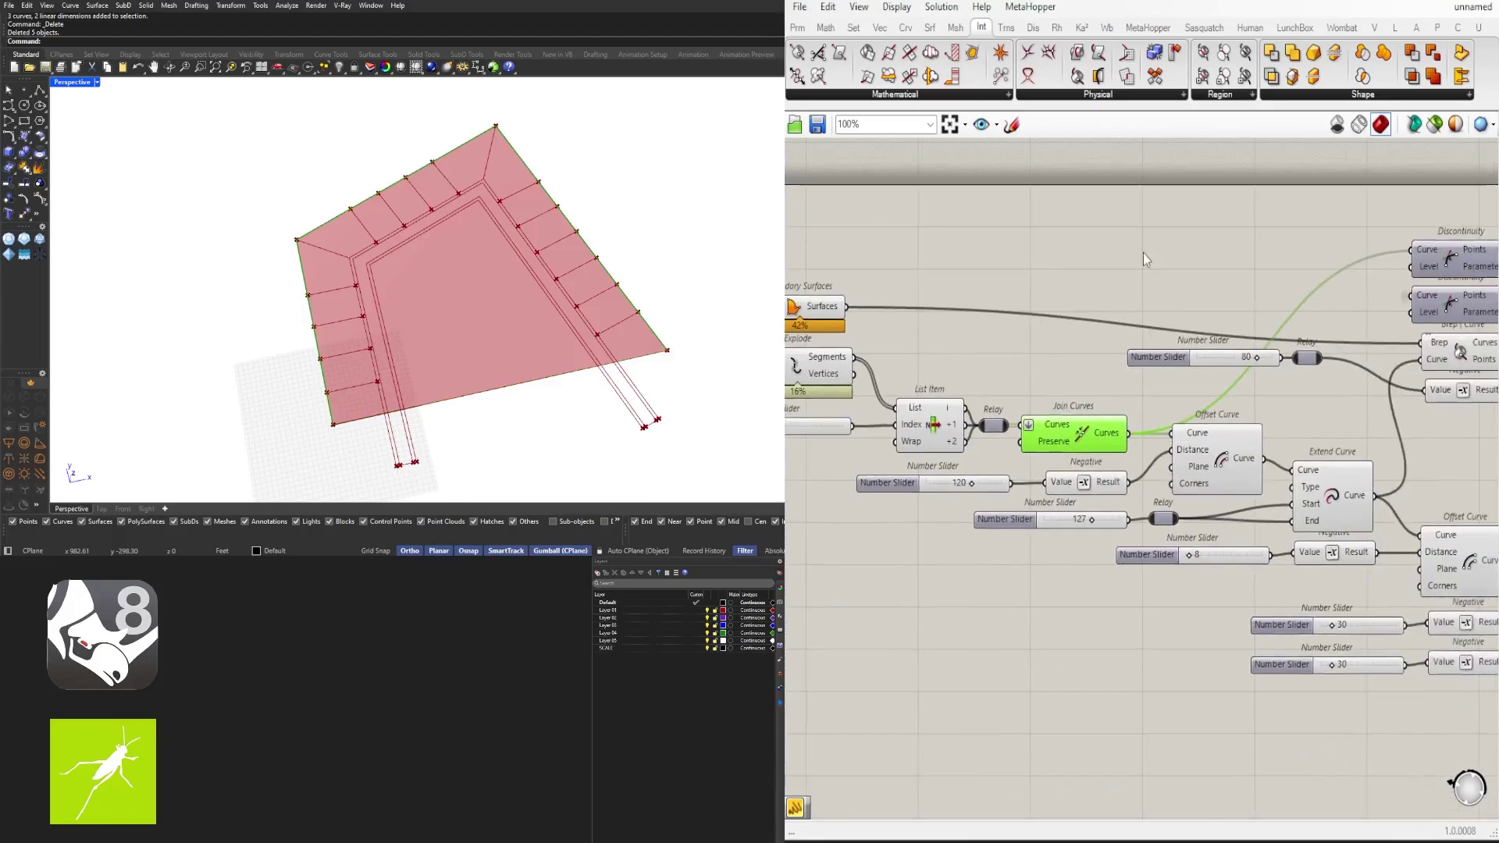
# Step: Add an End Points component above the Discontinuity group and connect the Join Curves output to its Curve input
pyautogui.moveTo(1346, 640); pyautogui.dragTo(921, 375)
pyautogui.scroll(7, 1121, 392)
pyautogui.moveTo(1121, 392); pyautogui.dragTo(980, 378, button='right')
pyautogui.scroll(4, 1015, 386)
pyautogui.doubleClick(1054, 400)
pyautogui.write('end')
pyautogui.press('Return')
pyautogui.moveTo(1045, 427); pyautogui.dragTo(1247, 428, button='right')
pyautogui.click(1071, 614)
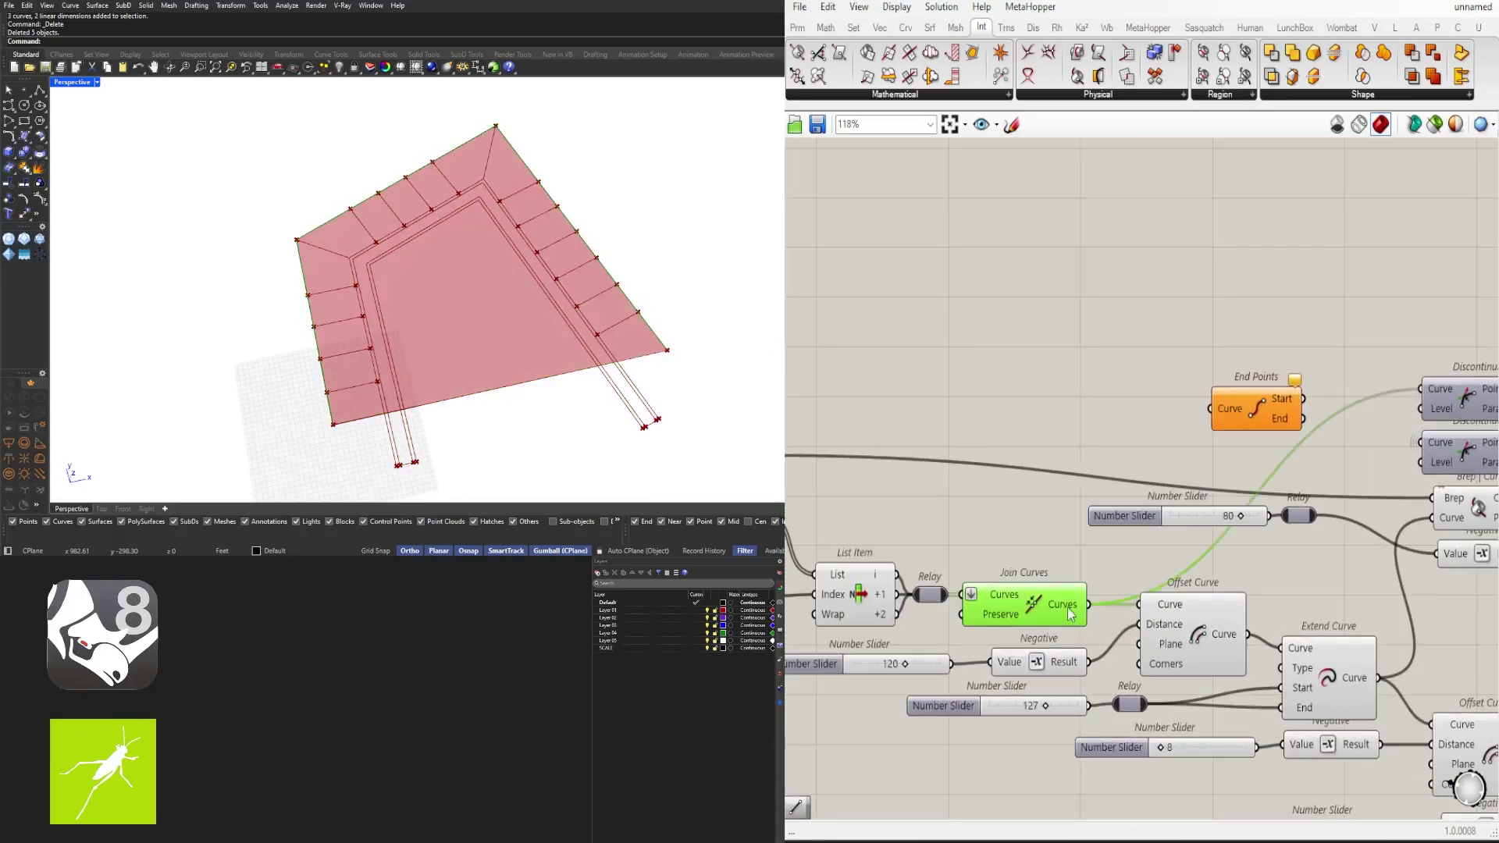
pyautogui.moveTo(1224, 413); pyautogui.dragTo(1144, 270)
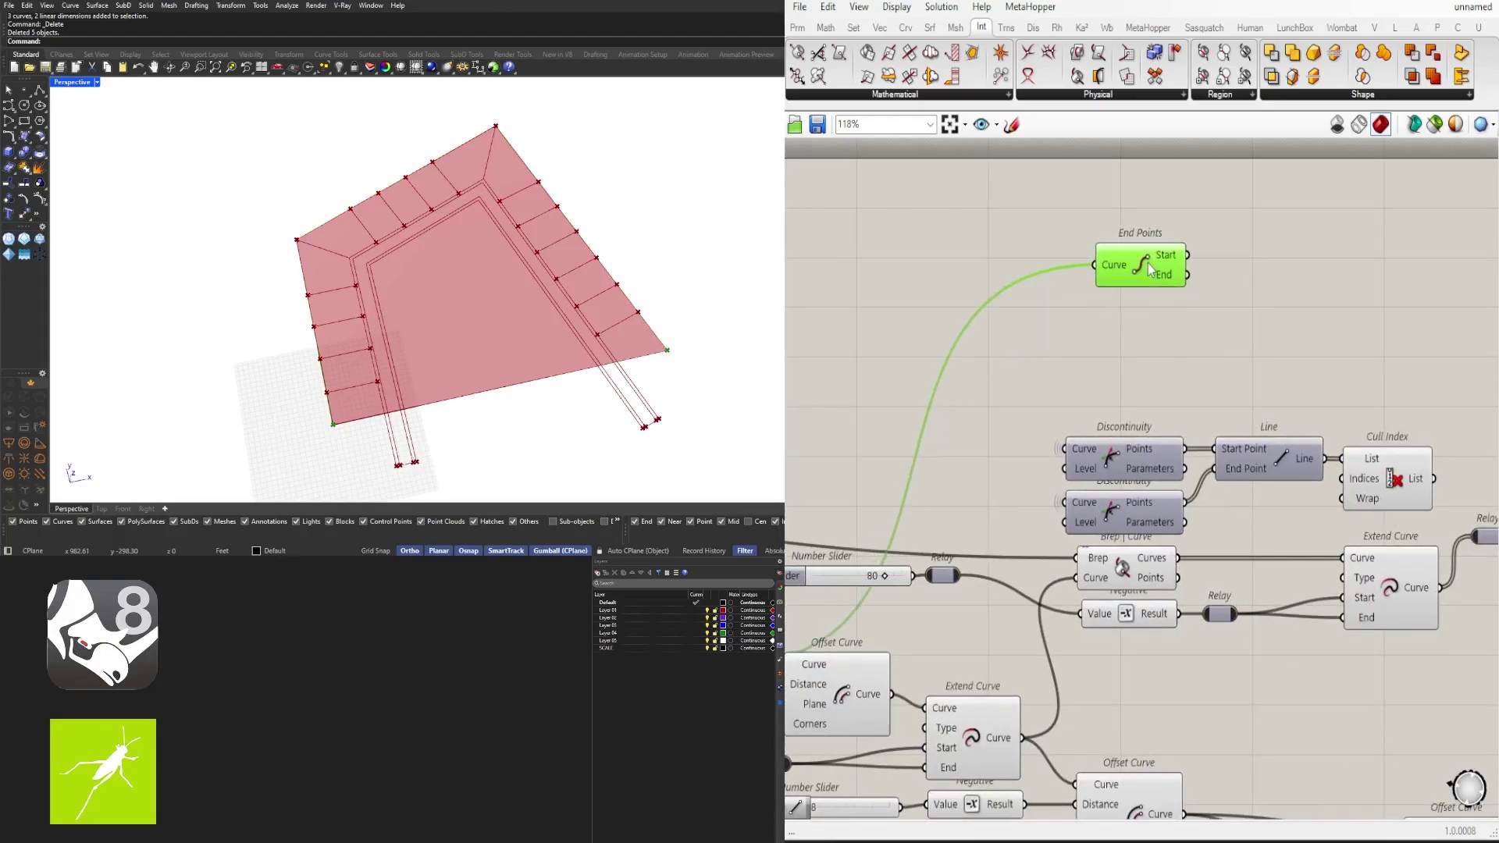
# Step: Try feeding End Points from the last Offset Curve output instead and move it near that Offset Curve
pyautogui.moveTo(1065, 423); pyautogui.dragTo(1236, 284, button='right')
pyautogui.click(1014, 557)
pyautogui.click(1142, 598)
pyautogui.moveTo(1240, 619); pyautogui.dragTo(1074, 533, button='right')
pyautogui.click(1132, 589)
pyautogui.moveTo(1202, 606); pyautogui.dragTo(1239, 518, button='right')
pyautogui.scroll(-6, 1169, 662)
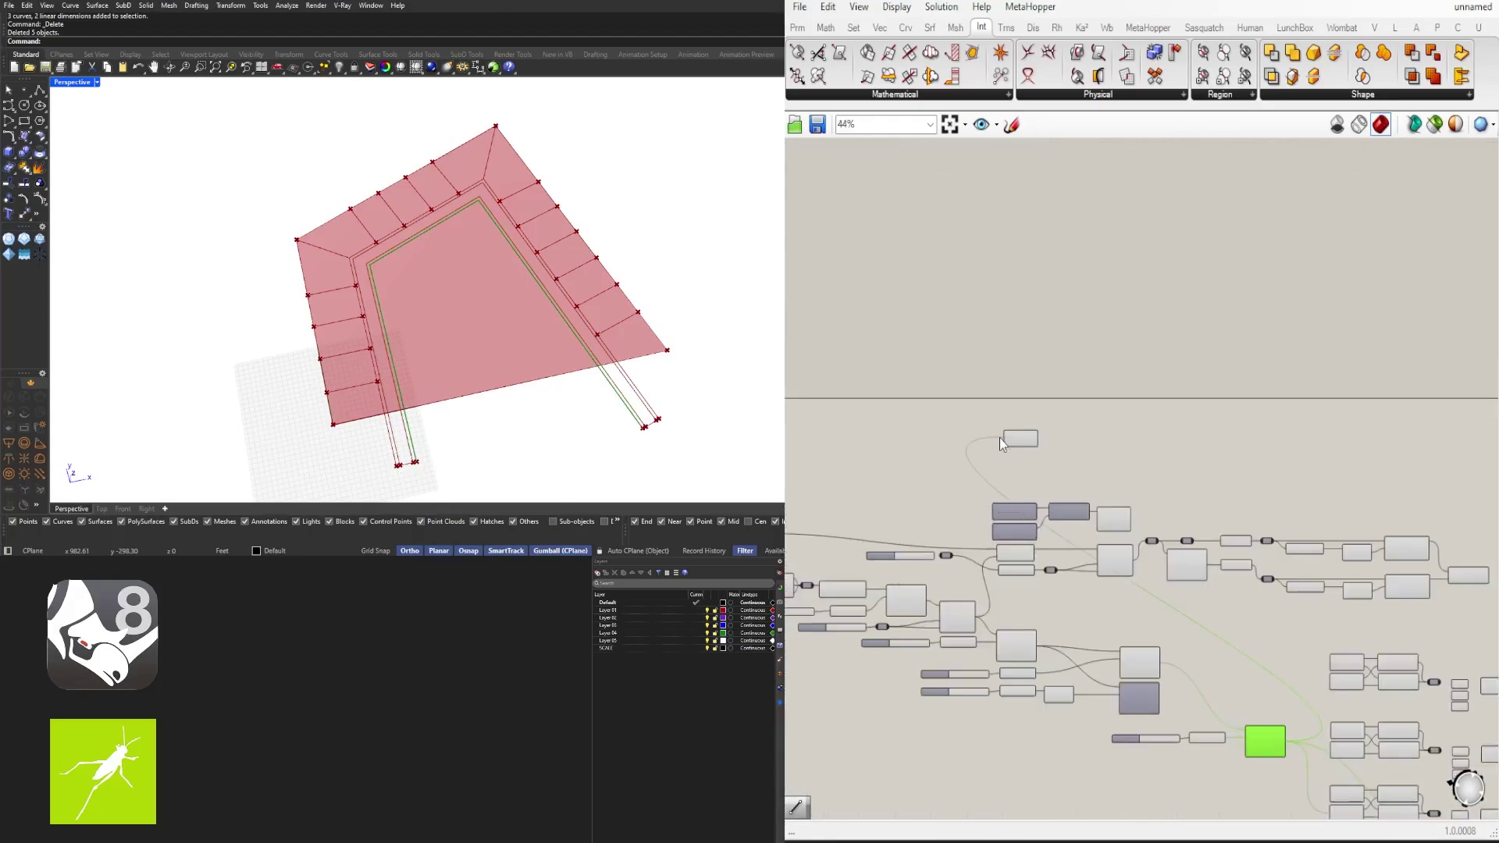
pyautogui.moveTo(1011, 437); pyautogui.dragTo(1143, 583)
# Step: Move the last Offset Curve with its 8 slider and Negative closer to the preceding Offset Curve components
pyautogui.scroll(1, 1143, 582)
pyautogui.scroll(3, 947, 446)
pyautogui.moveTo(947, 446); pyautogui.dragTo(1139, 453, button='right')
pyautogui.moveTo(1249, 455); pyautogui.dragTo(1029, 375)
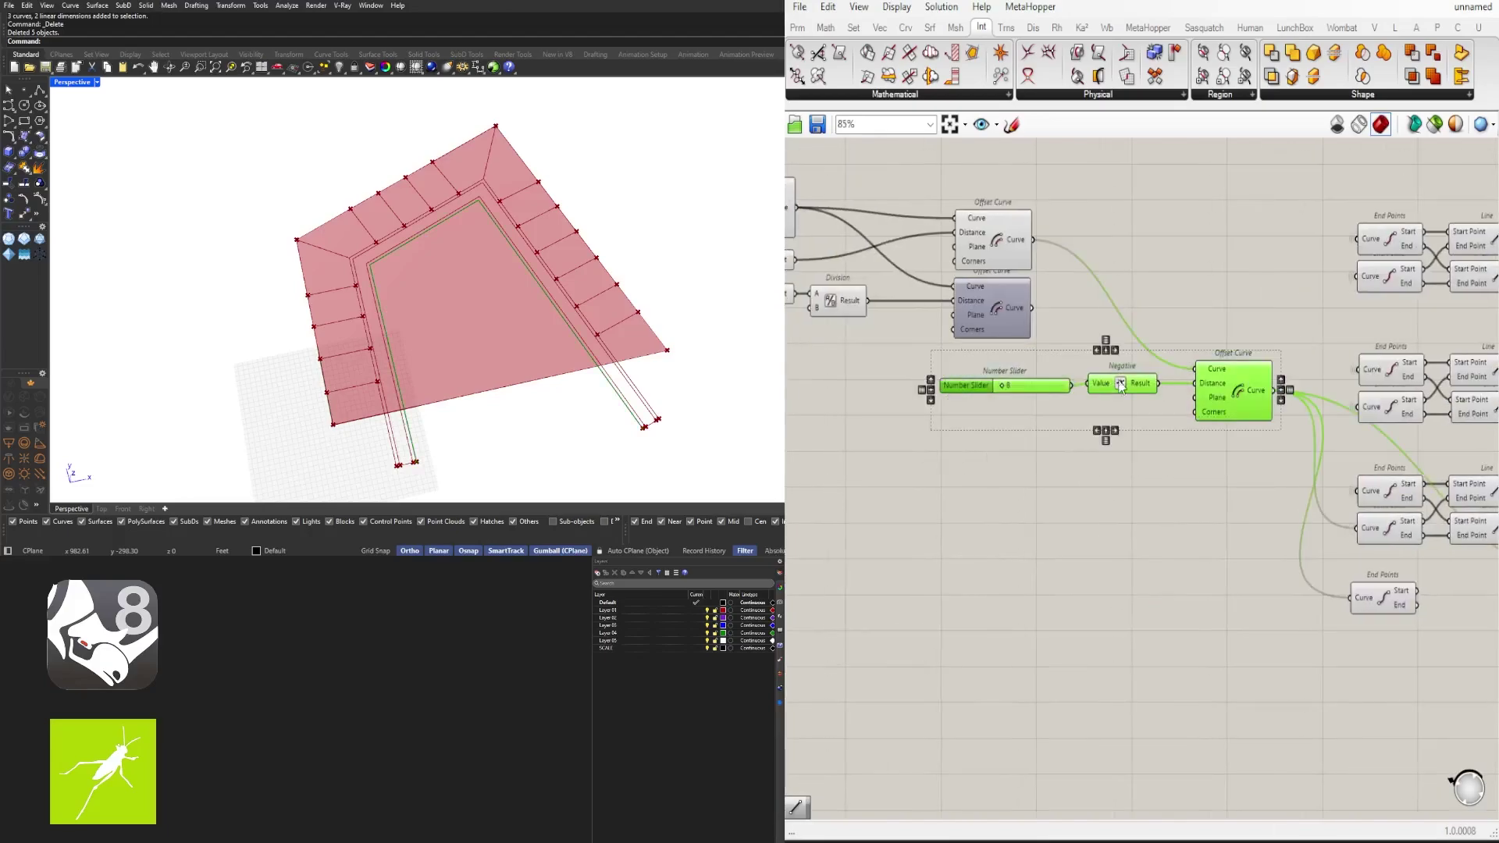
pyautogui.moveTo(1119, 383); pyautogui.dragTo(1008, 383)
pyautogui.moveTo(1138, 453); pyautogui.dragTo(907, 371)
pyautogui.moveTo(1008, 385); pyautogui.dragTo(1007, 357)
pyautogui.click(1032, 404)
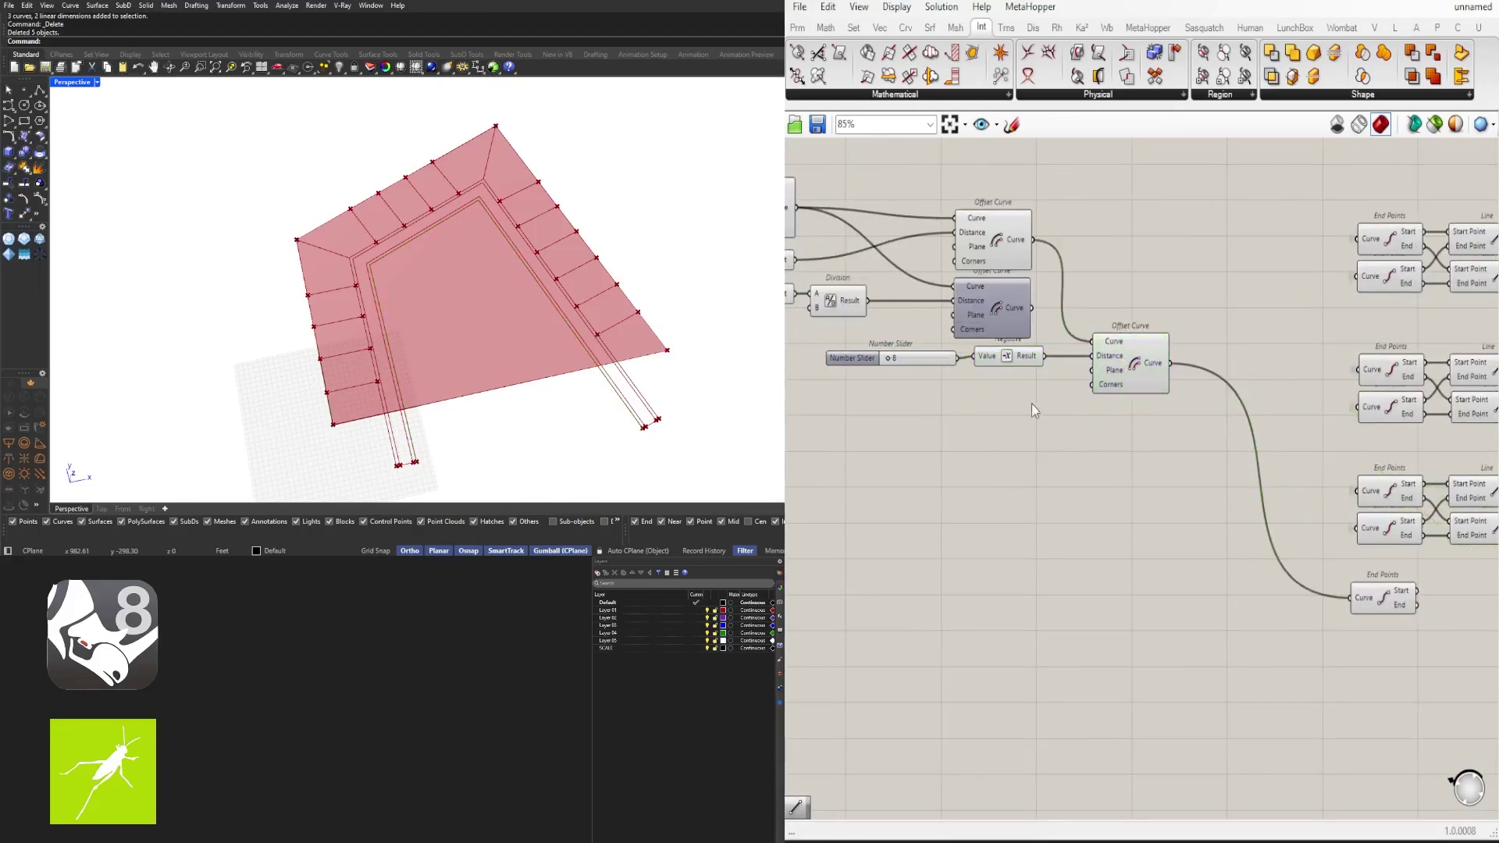
# Step: Move the three End Points, Line and Join Curves groups up beneath Divide Curve, and bring the single End Points closer
pyautogui.click(1383, 598)
pyautogui.moveTo(1166, 680); pyautogui.dragTo(986, 599, button='right')
pyautogui.scroll(-4, 986, 599)
pyautogui.moveTo(1318, 550); pyautogui.dragTo(1131, 335)
pyautogui.keyDown('shift'); pyautogui.moveTo(1120, 319); pyautogui.dragTo(1075, 426); pyautogui.keyUp('shift')
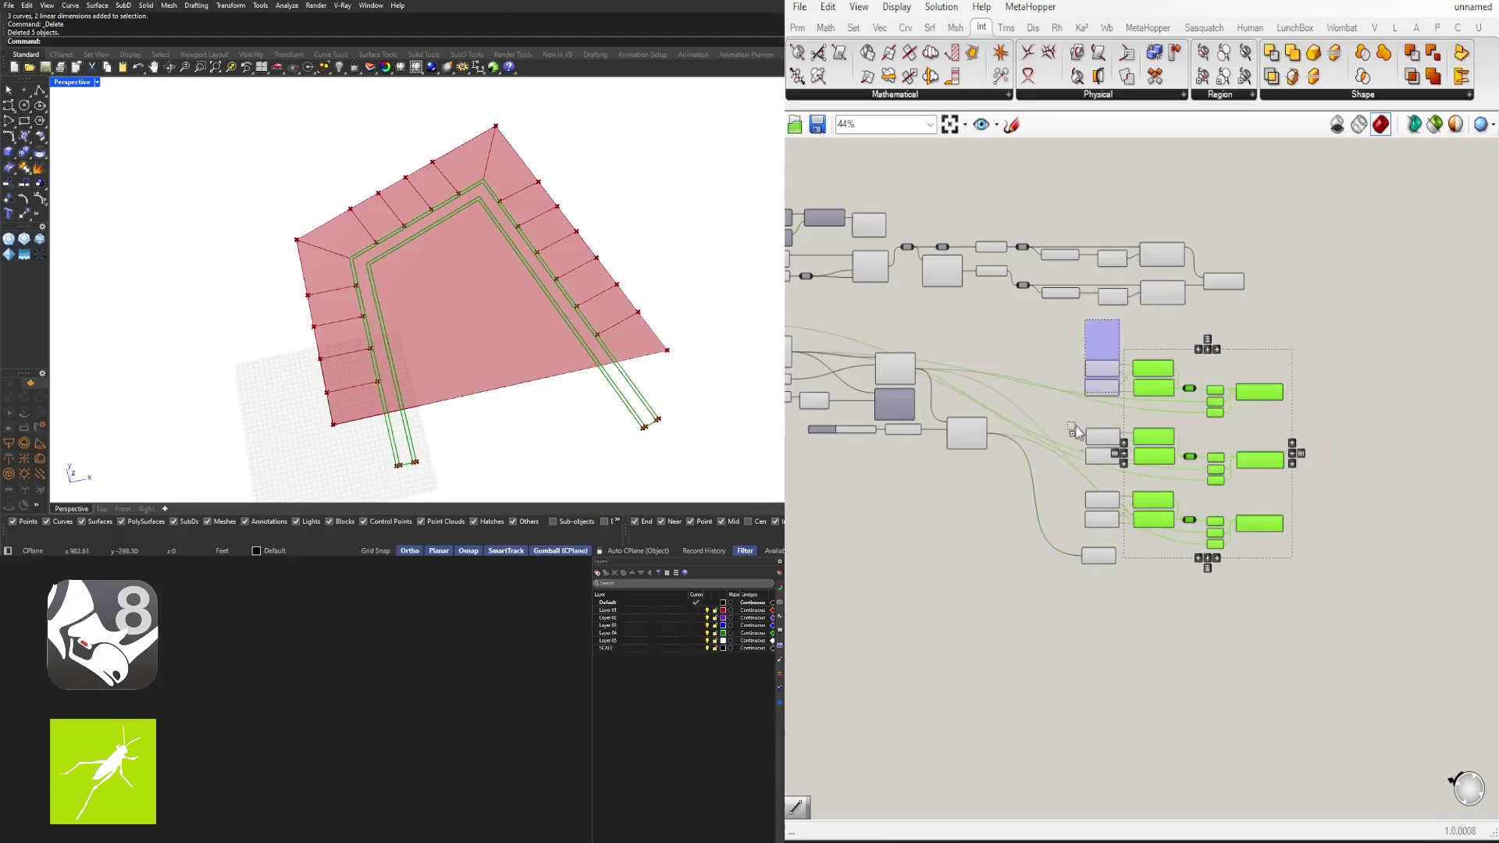
pyautogui.moveTo(1154, 366); pyautogui.dragTo(1165, 321)
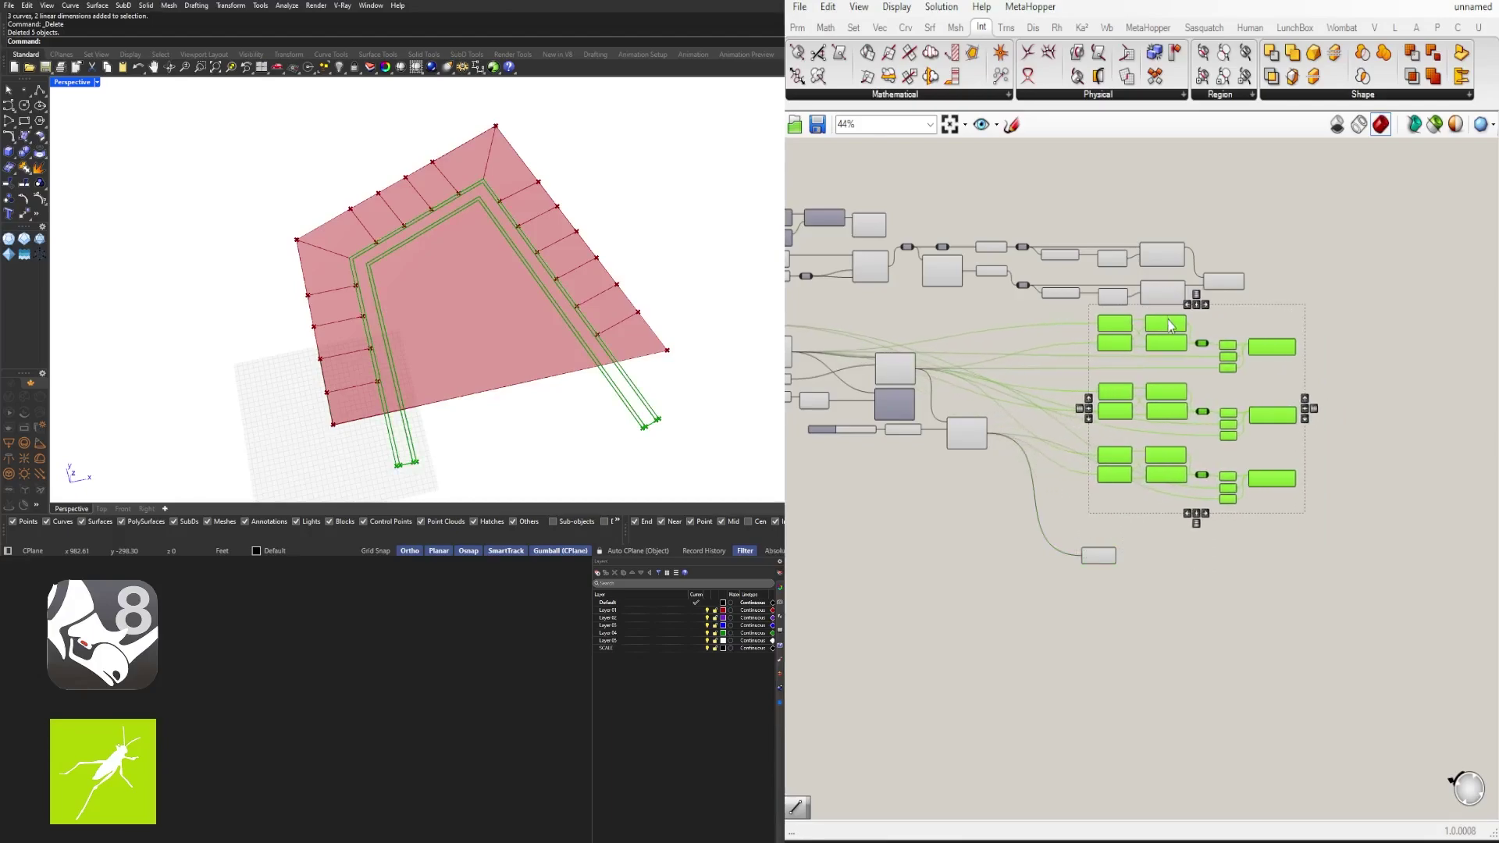
pyautogui.scroll(4, 1093, 540)
pyautogui.moveTo(1104, 572); pyautogui.dragTo(1020, 478)
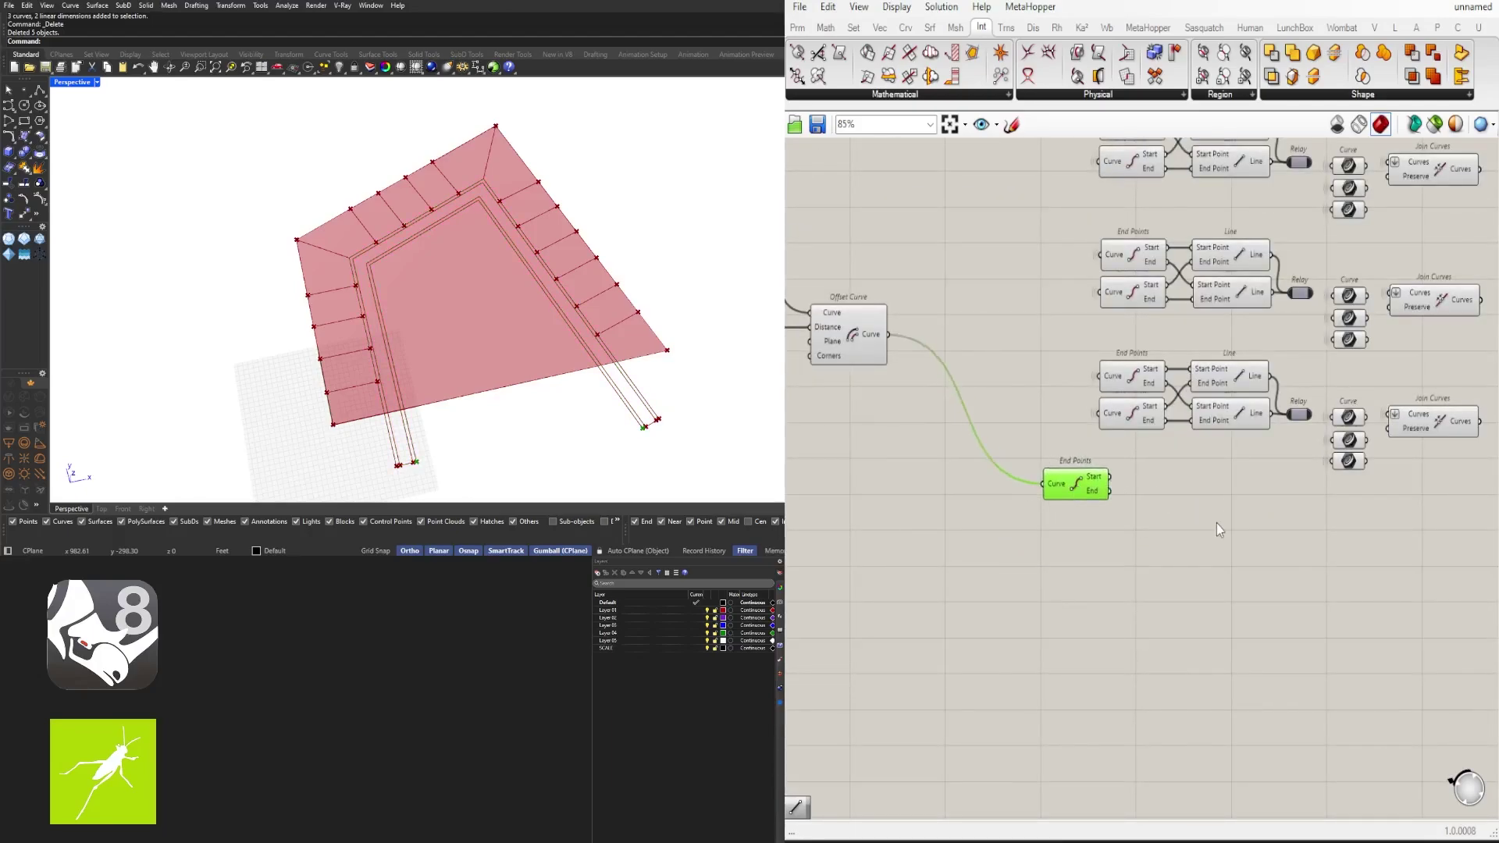
# Step: Add a Join Curves component above Cull Index and connect the Brep | Curve Curves output to it
pyautogui.scroll(-1, 1183, 509)
pyautogui.moveTo(825, 171); pyautogui.dragTo(1045, 416, button='right')
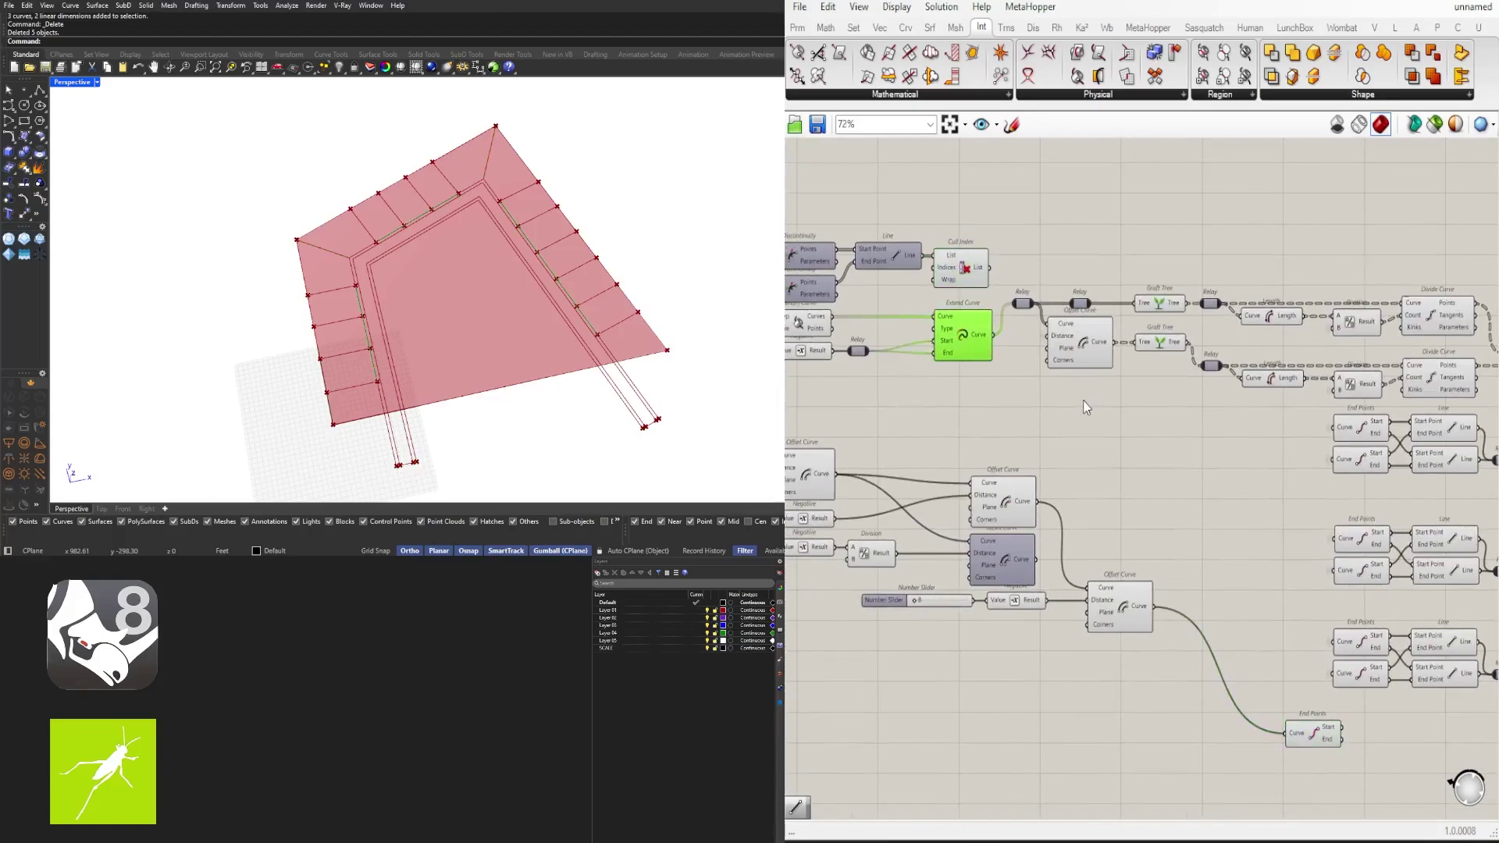
pyautogui.click(807, 314)
pyautogui.moveTo(834, 364); pyautogui.dragTo(924, 326, button='right')
pyautogui.click(1013, 407)
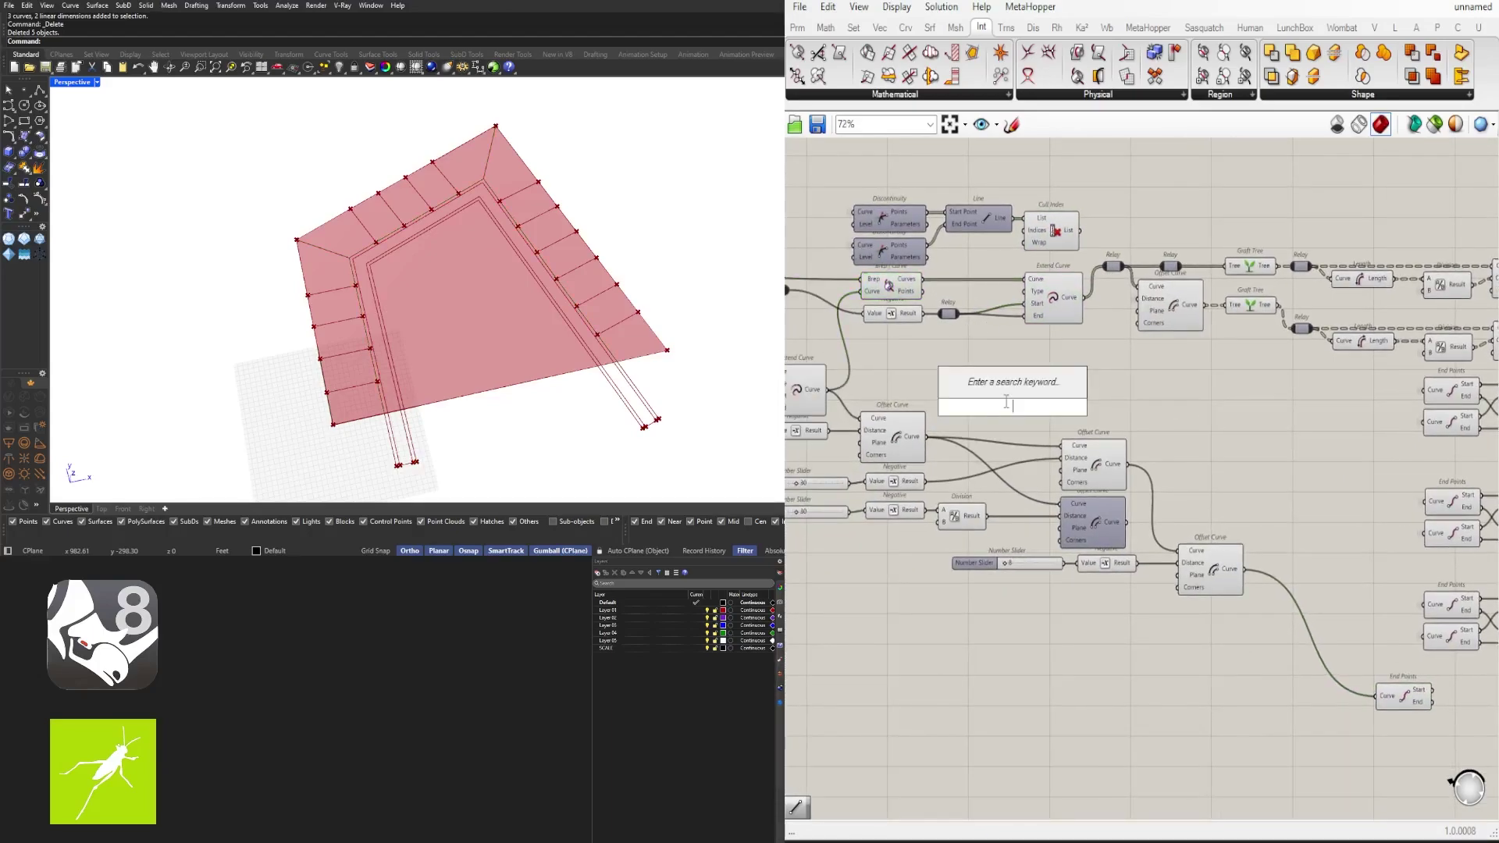
pyautogui.click(902, 293)
pyautogui.write('join')
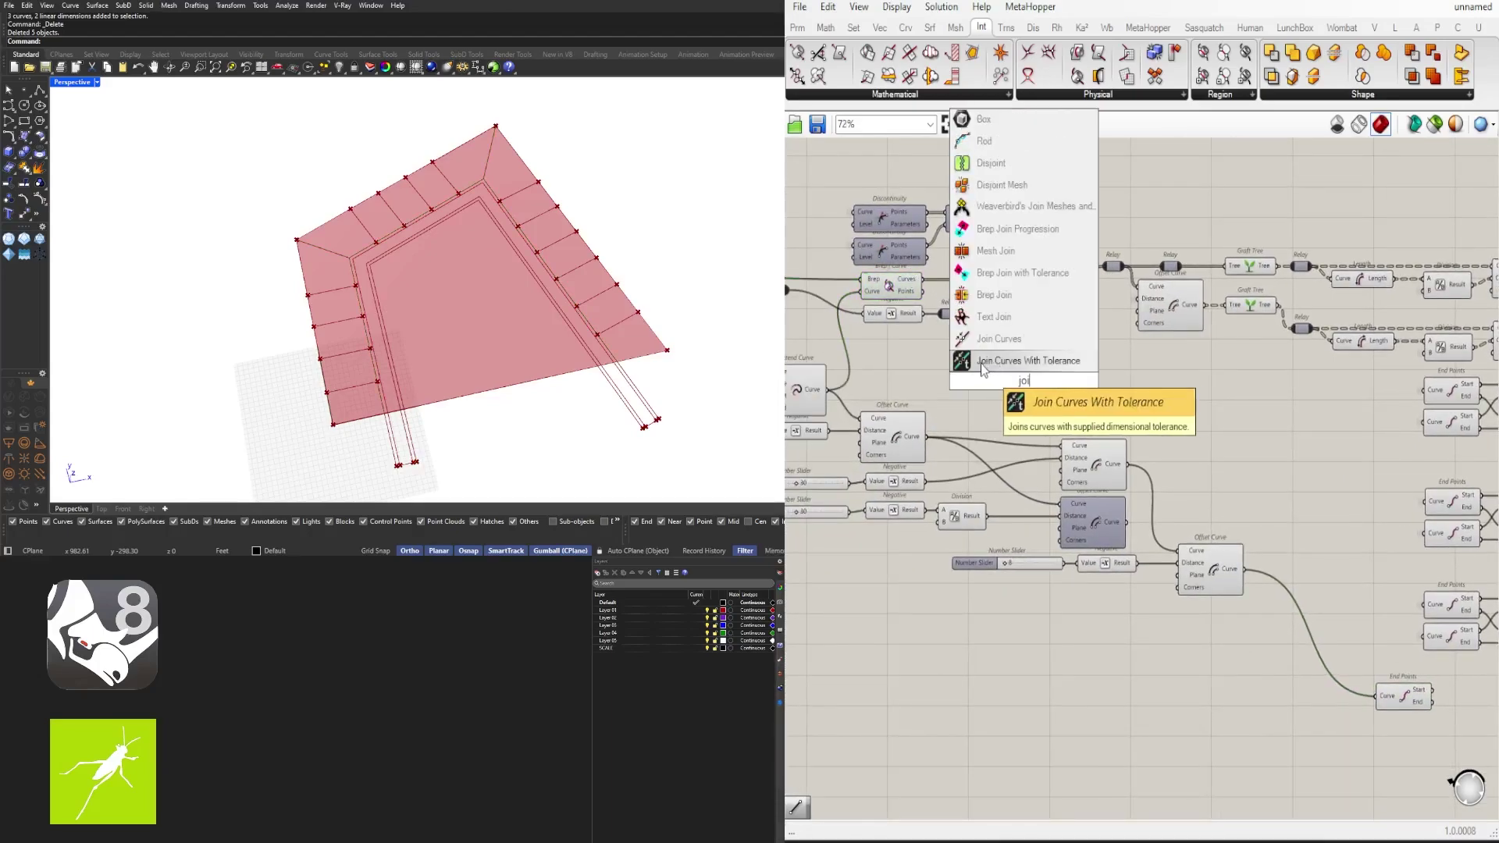
pyautogui.press('Return')
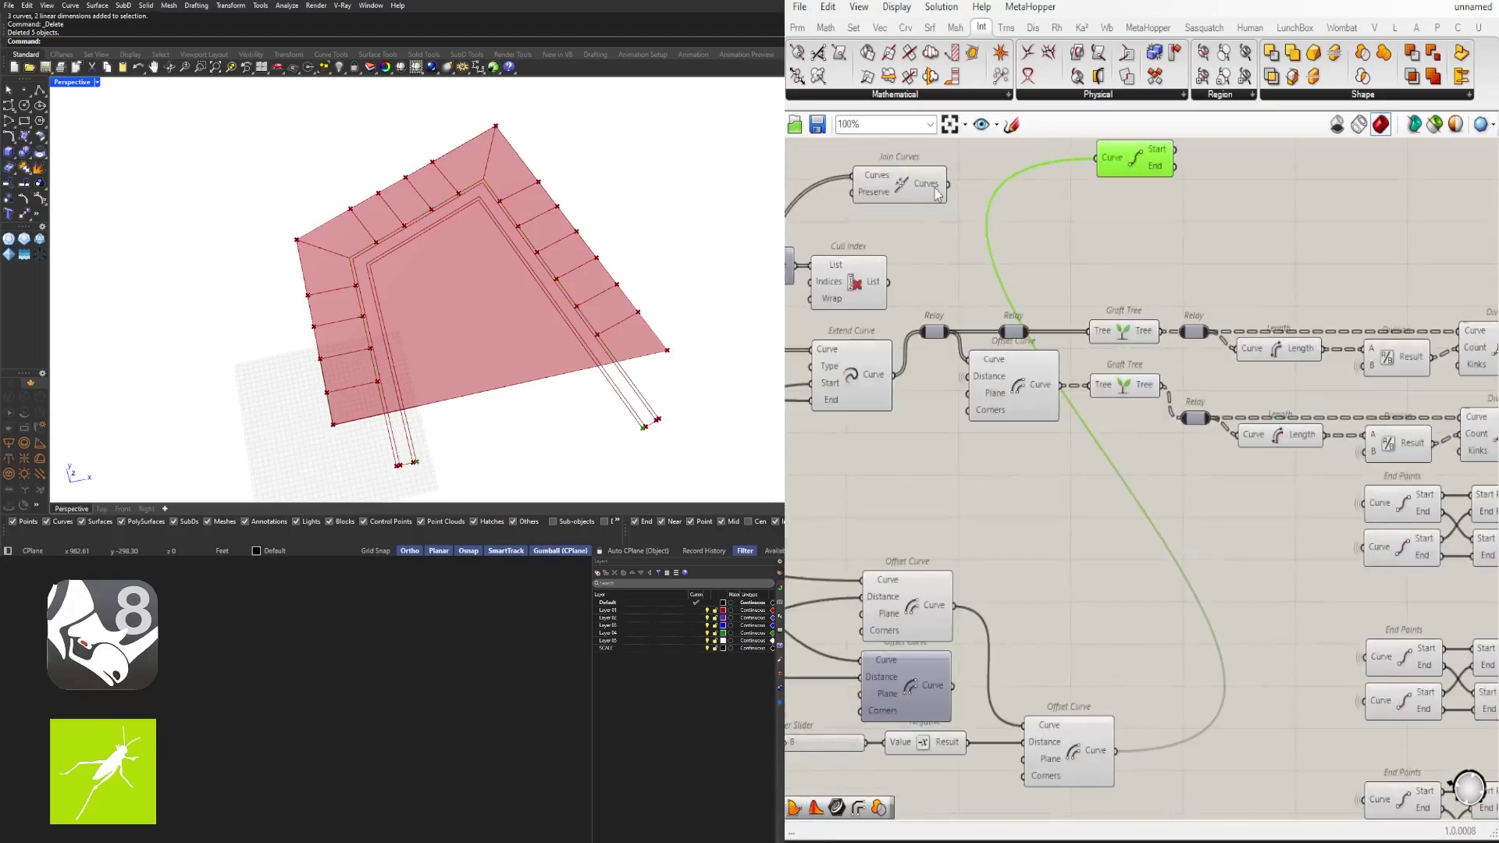
# Step: Place End Points beside the new Join Curves and connect the joined curves to its Curve input
pyautogui.moveTo(1006, 204); pyautogui.dragTo(1161, 292, button='right')
pyautogui.moveTo(1241, 328); pyautogui.dragTo(1043, 254)
pyautogui.moveTo(1055, 273); pyautogui.dragTo(1048, 286)
pyautogui.click(1239, 319)
# Step: Add a Line component and connect the End Points Start and End outputs to its Start Point and End Point
pyautogui.doubleClick(1263, 302)
pyautogui.write('line')
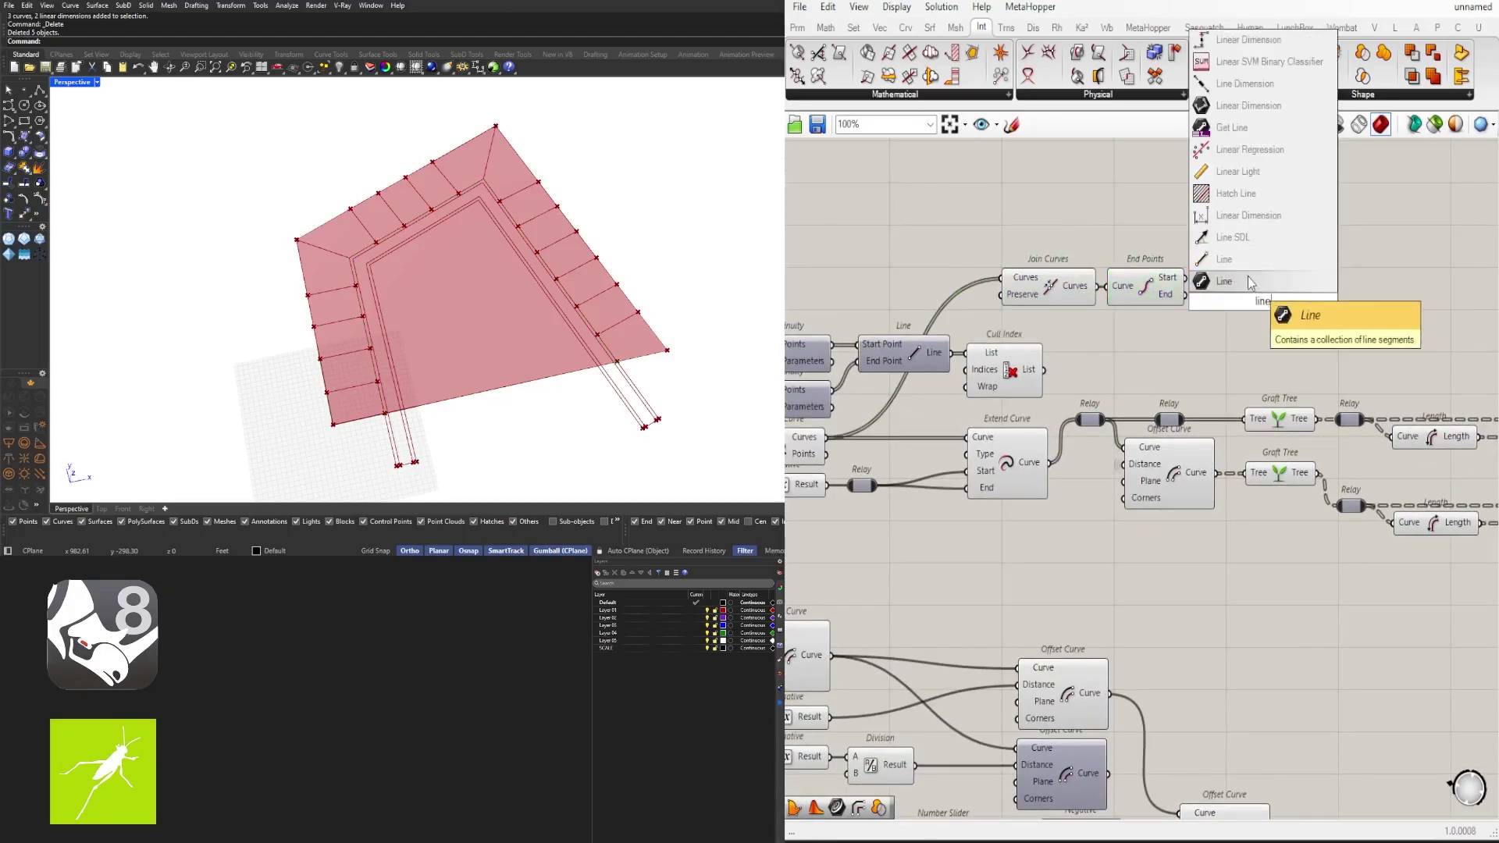
pyautogui.click(1239, 261)
pyautogui.scroll(4, 1211, 273)
pyautogui.moveTo(1168, 283); pyautogui.dragTo(1226, 335)
pyautogui.moveTo(1252, 332); pyautogui.dragTo(1223, 306)
pyautogui.moveTo(1425, 302); pyautogui.dragTo(1223, 302, button='right')
# Step: Place a copy of Brep | Curve beside the last Offset Curve and connect that offset's output to its Curve input
pyautogui.doubleClick(1223, 302)
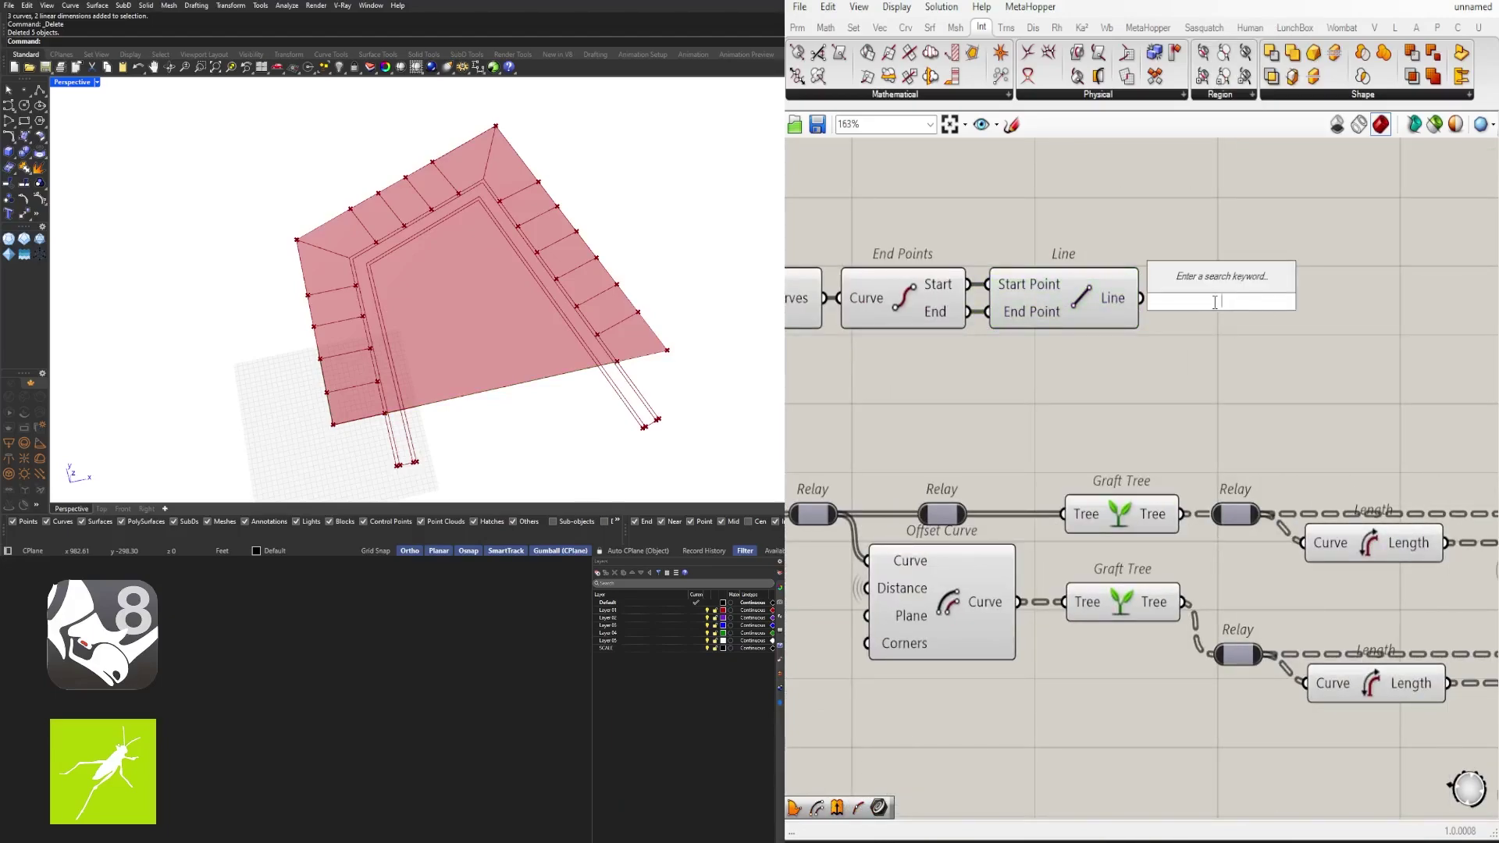
pyautogui.click(929, 302)
pyautogui.moveTo(929, 302); pyautogui.dragTo(1145, 303, button='right')
pyautogui.click(968, 309)
pyautogui.scroll(-4, 987, 311)
pyautogui.moveTo(960, 327); pyautogui.dragTo(1207, 279, button='right')
pyautogui.moveTo(1051, 445); pyautogui.dragTo(1457, 561)
pyautogui.moveTo(1457, 561); pyautogui.dragTo(1270, 519, button='right')
pyautogui.click(1243, 579)
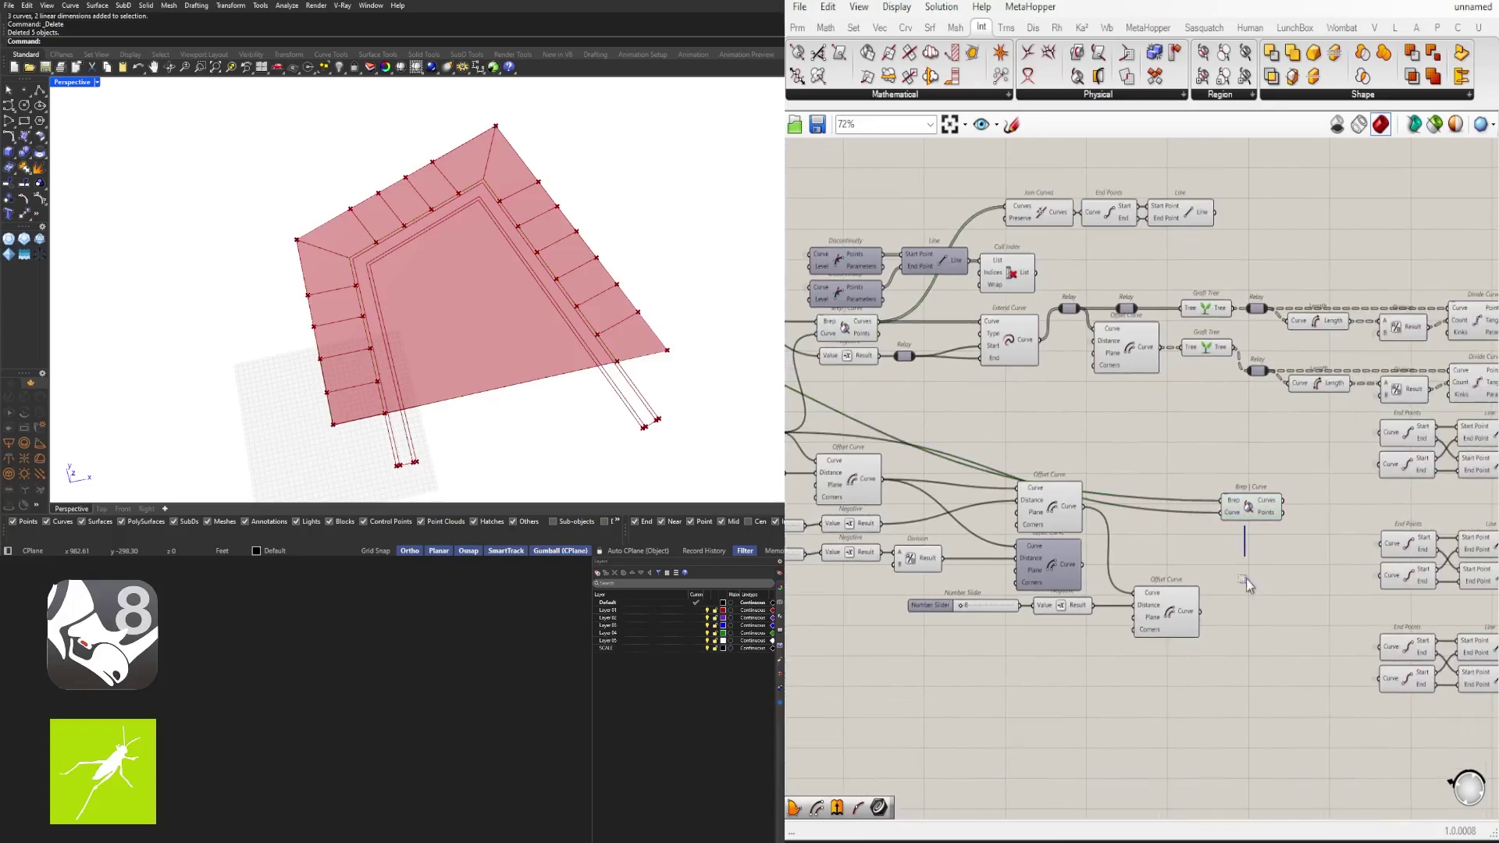
pyautogui.scroll(3, 1202, 601)
pyautogui.moveTo(1307, 588); pyautogui.dragTo(1265, 615)
pyautogui.click(1210, 665)
# Step: Move the Join Curves, End Points and Line chain down and connect the copied Brep | Curve's Curves output to Join Curves
pyautogui.scroll(-6, 1184, 657)
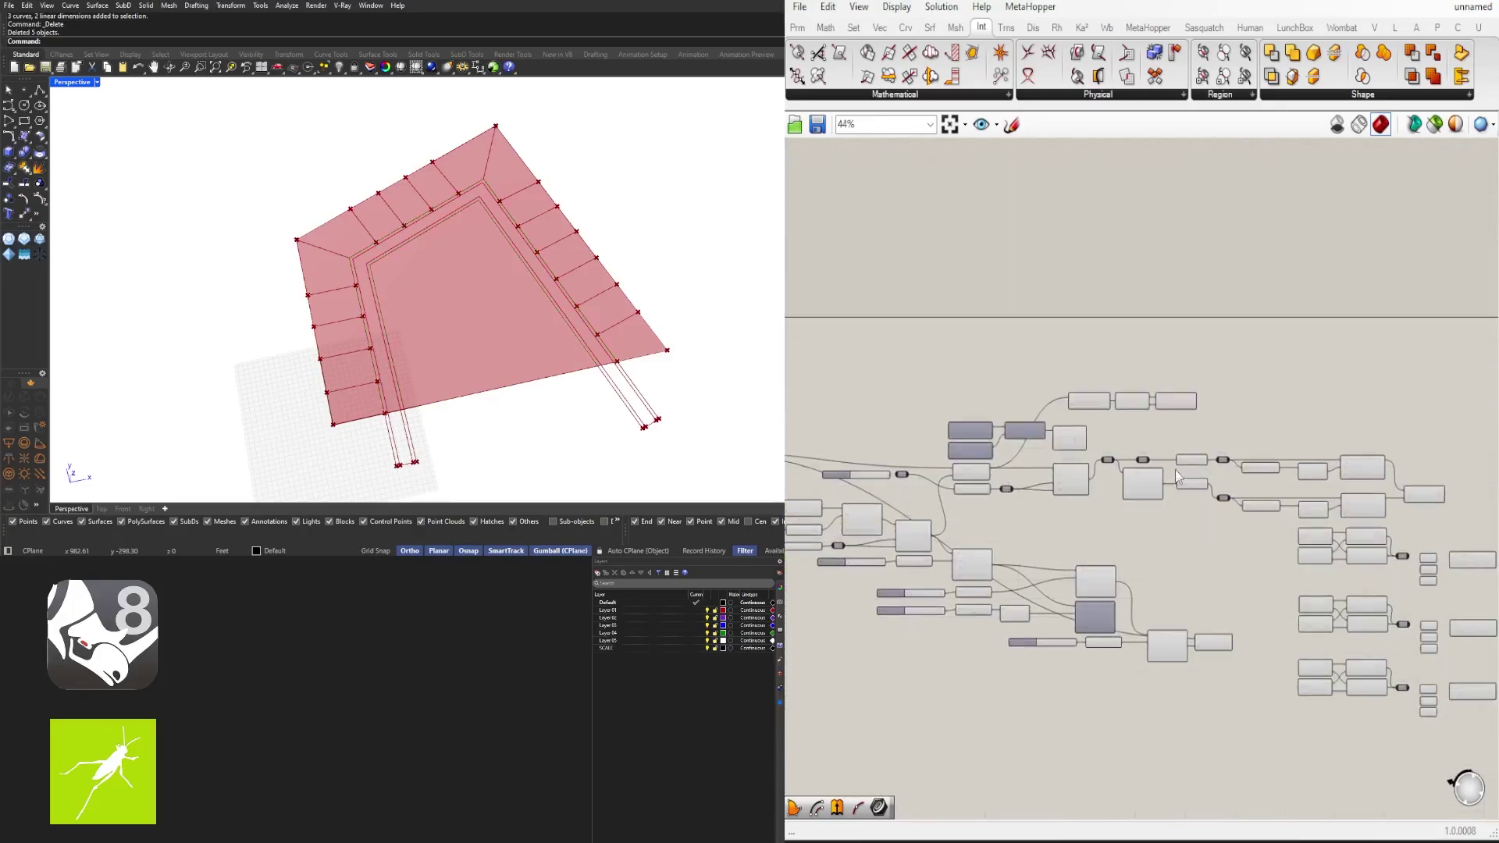
pyautogui.scroll(3, 1183, 513)
pyautogui.moveTo(1229, 290); pyautogui.dragTo(1116, 351)
pyautogui.moveTo(1237, 351); pyautogui.dragTo(1254, 736)
pyautogui.moveTo(1254, 736); pyautogui.dragTo(1070, 424, button='right')
pyautogui.moveTo(1070, 424); pyautogui.dragTo(1245, 585)
pyautogui.click(999, 499)
# Step: Move the downstream Offset Curve, Graft Tree, Divide Curve and End Points groups up, clear of the Cull Index group
pyautogui.scroll(-3, 972, 493)
pyautogui.moveTo(972, 493); pyautogui.dragTo(1038, 463, button='right')
pyautogui.moveTo(1409, 477); pyautogui.dragTo(1166, 180)
pyautogui.scroll(3, 1197, 237)
pyautogui.moveTo(1198, 237); pyautogui.dragTo(1208, 391, button='right')
pyautogui.keyDown('shift'); pyautogui.moveTo(1087, 434); pyautogui.dragTo(849, 323); pyautogui.keyUp('shift')
pyautogui.moveTo(913, 405); pyautogui.dragTo(914, 201)
pyautogui.moveTo(913, 200); pyautogui.dragTo(1095, 303, button='right')
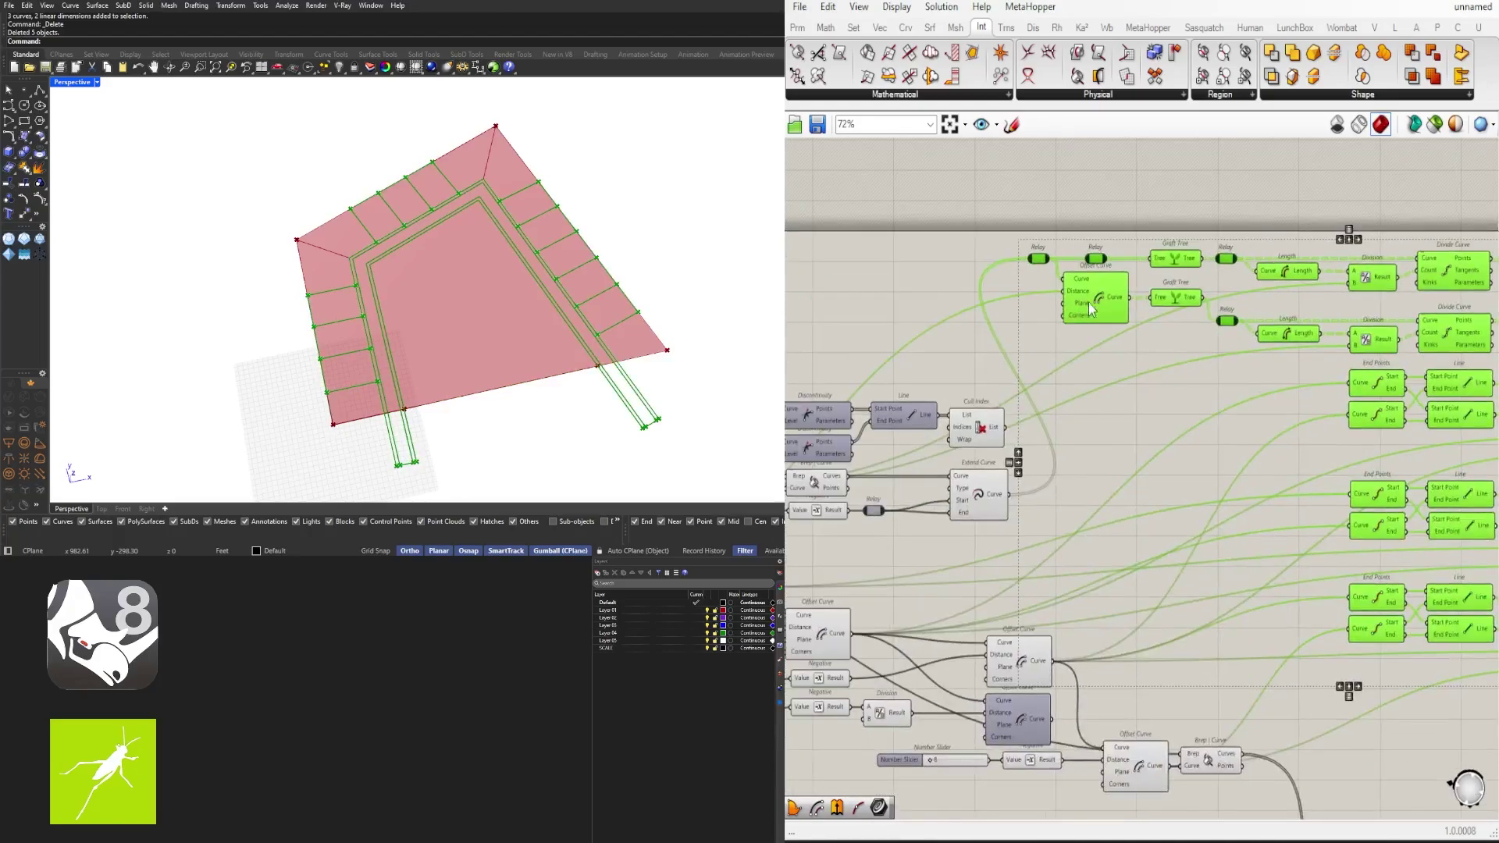
pyautogui.click(1116, 398)
# Step: Position the Join Curves, End Points and Line chain directly beside the copied Brep | Curve
pyautogui.scroll(-3, 1117, 398)
pyautogui.moveTo(1362, 691); pyautogui.dragTo(1170, 605)
pyautogui.scroll(3, 1225, 624)
pyautogui.moveTo(1144, 625); pyautogui.dragTo(1045, 465)
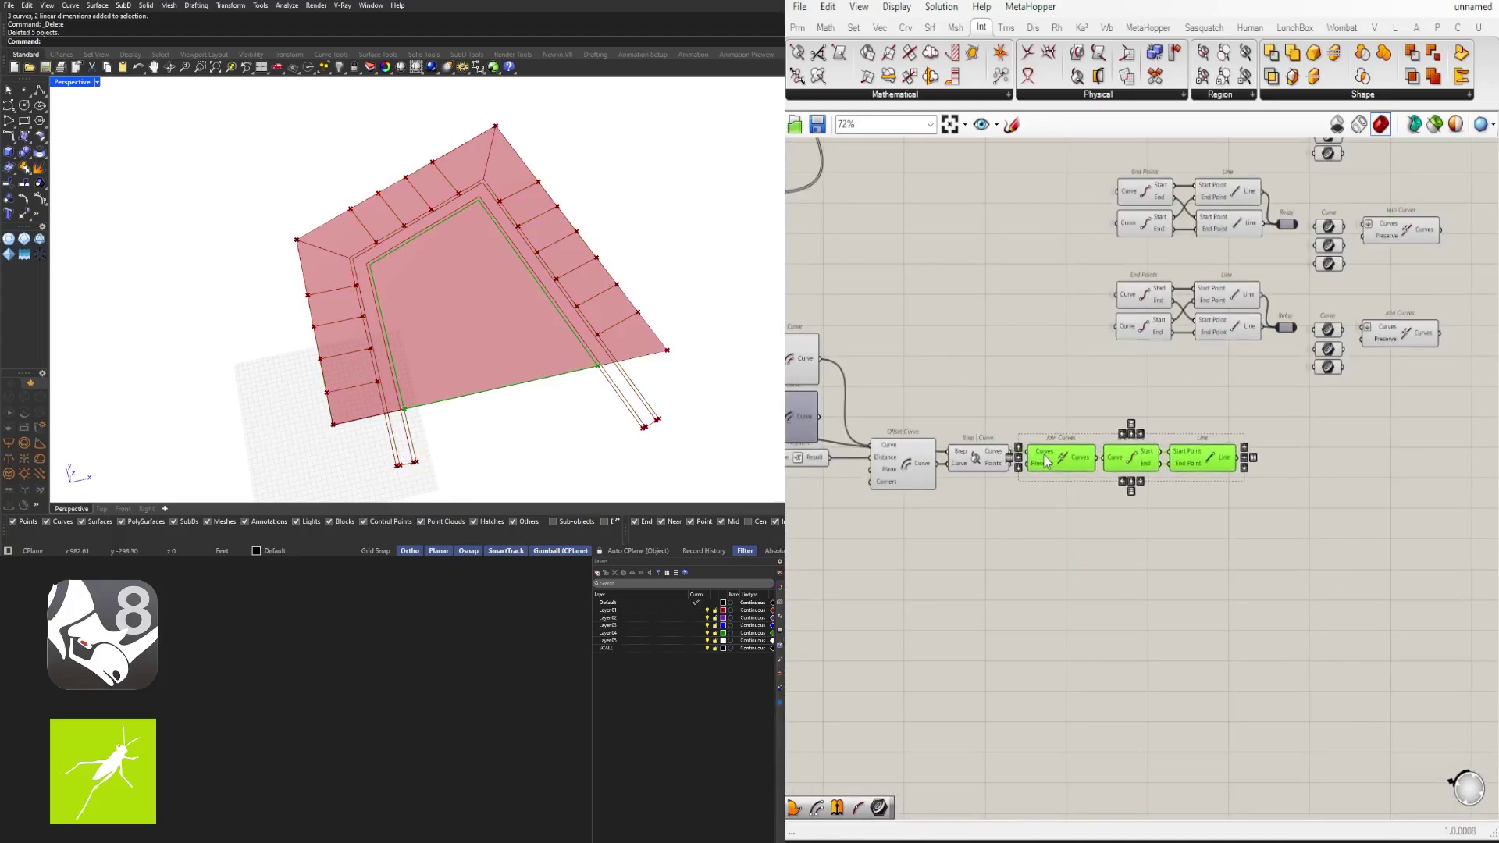
# Step: Add a Curve Middle component and connect the Line output to its Curve input
pyautogui.scroll(3, 1265, 444)
pyautogui.doubleClick(1295, 468)
pyautogui.write('mid')
pyautogui.click(1254, 428)
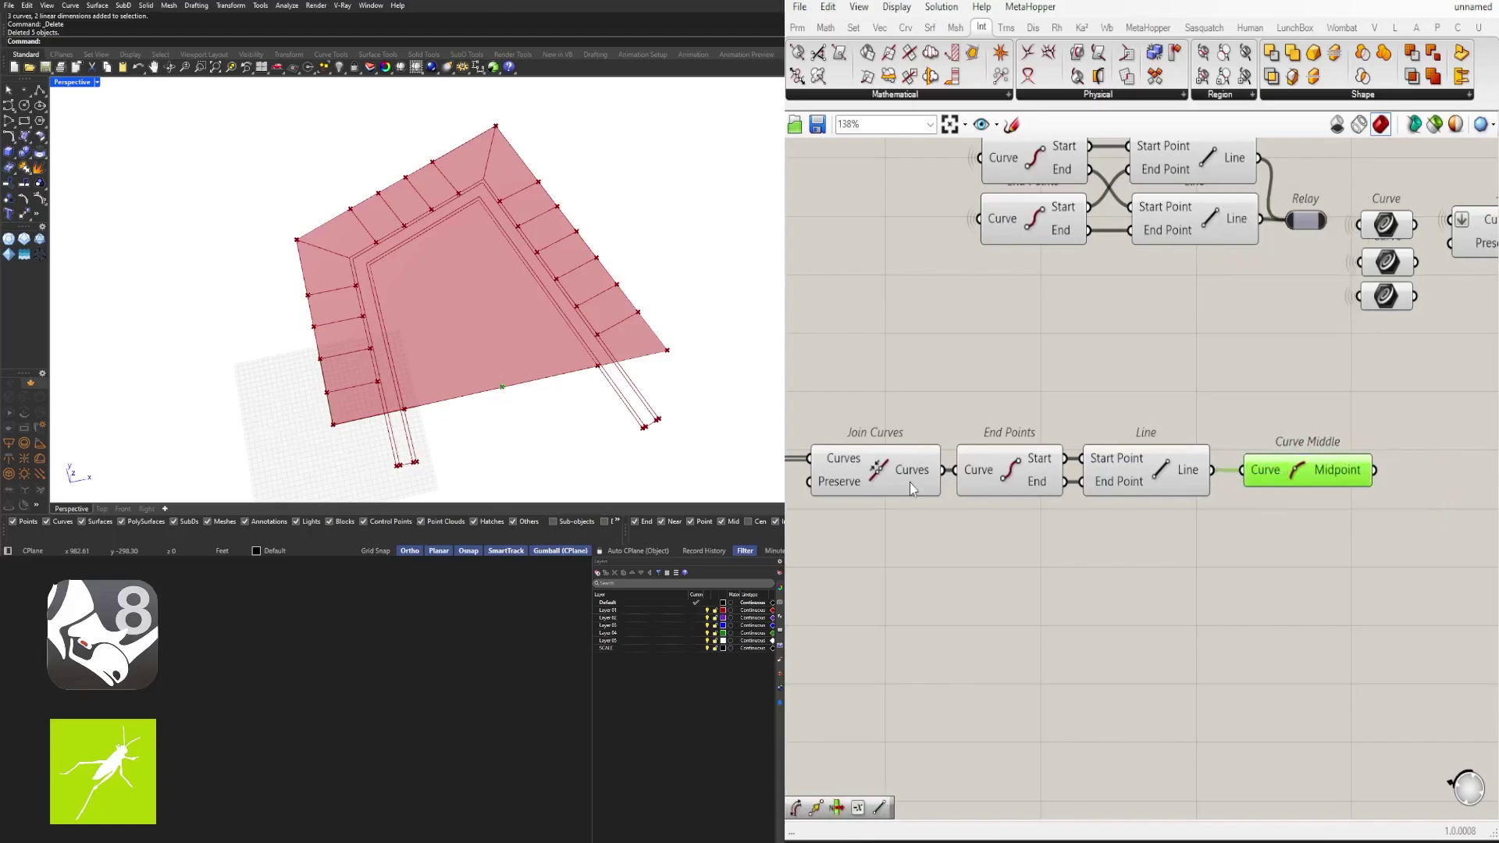
# Step: Add a List Item component below the Join Curves chain and connect the Brep | Curve's Curves output to its List input
pyautogui.moveTo(925, 524); pyautogui.dragTo(1035, 478, button='right')
pyautogui.doubleClick(1047, 581)
pyautogui.write('item')
pyautogui.click(1050, 560)
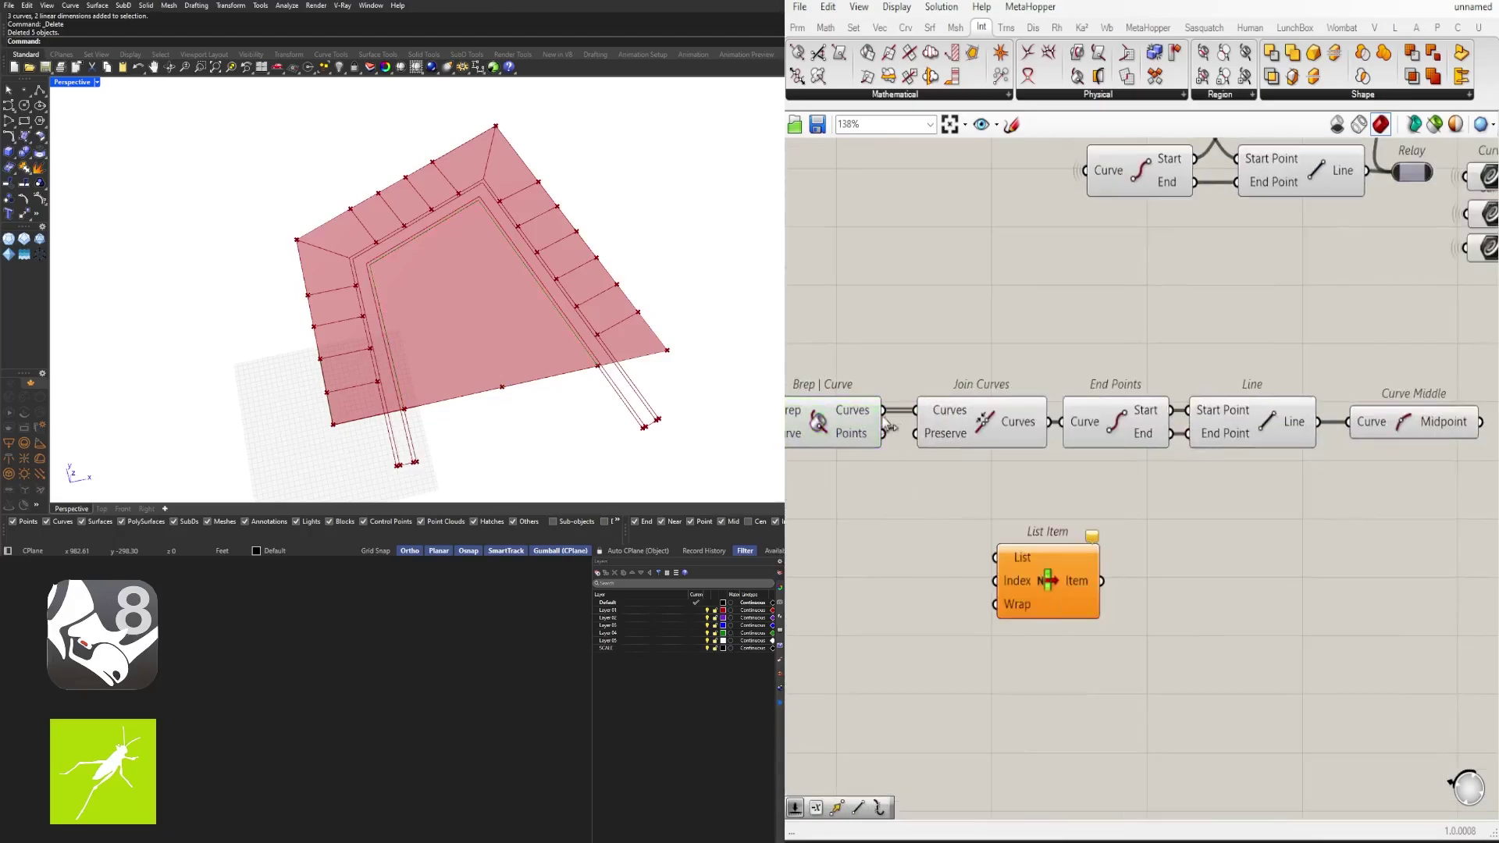
pyautogui.moveTo(882, 411); pyautogui.dragTo(995, 556)
pyautogui.moveTo(1081, 564); pyautogui.dragTo(1038, 538)
# Step: Set the List Item's Index to 1 and reverse its List input
pyautogui.rightClick(978, 556)
pyautogui.moveTo(1093, 706)
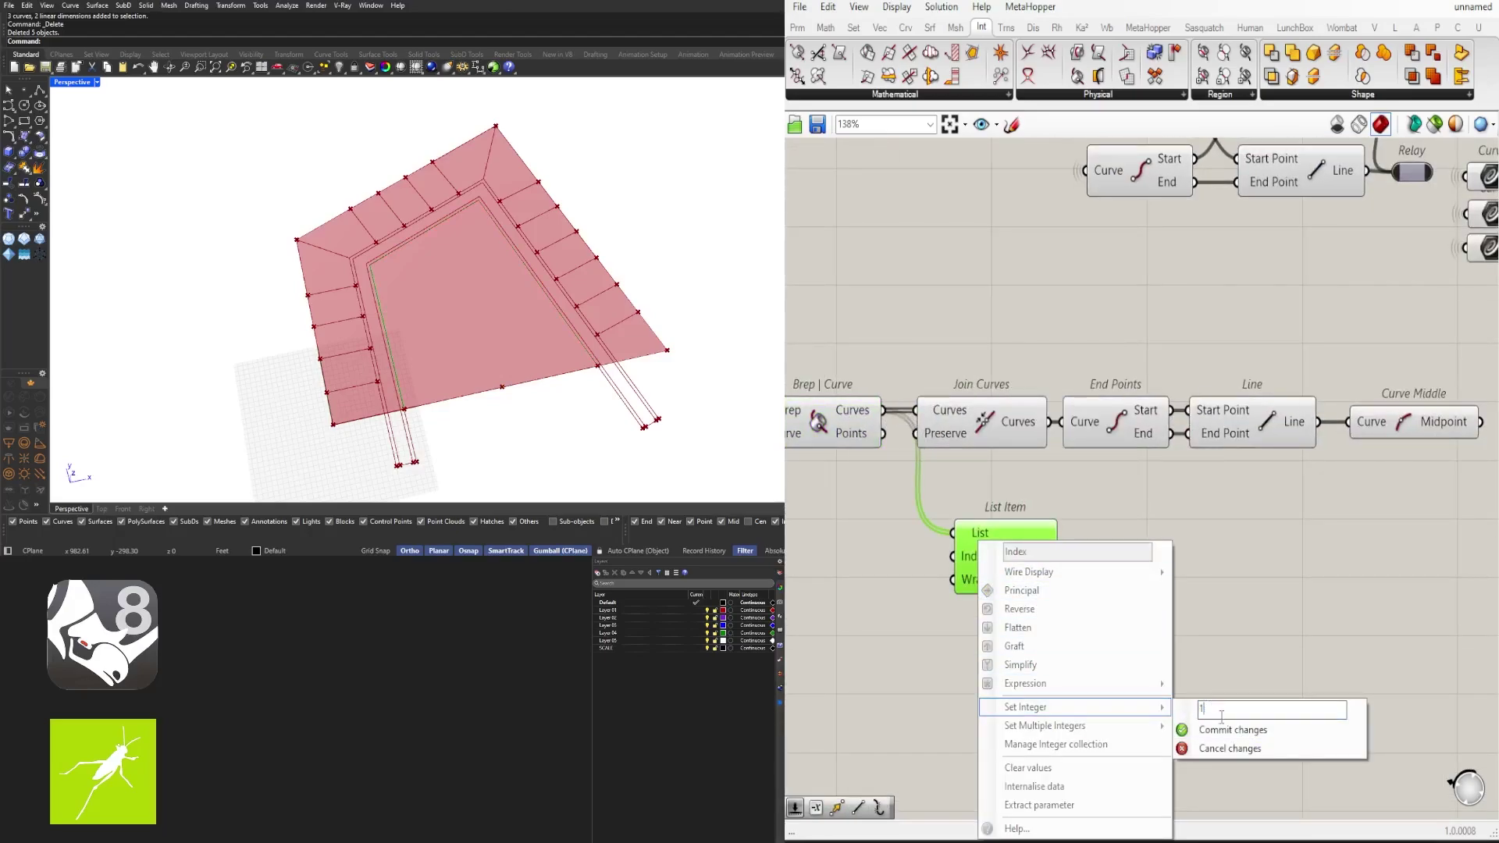
pyautogui.write('1')
pyautogui.press('Return')
pyautogui.click(1220, 654)
pyautogui.rightClick(957, 474)
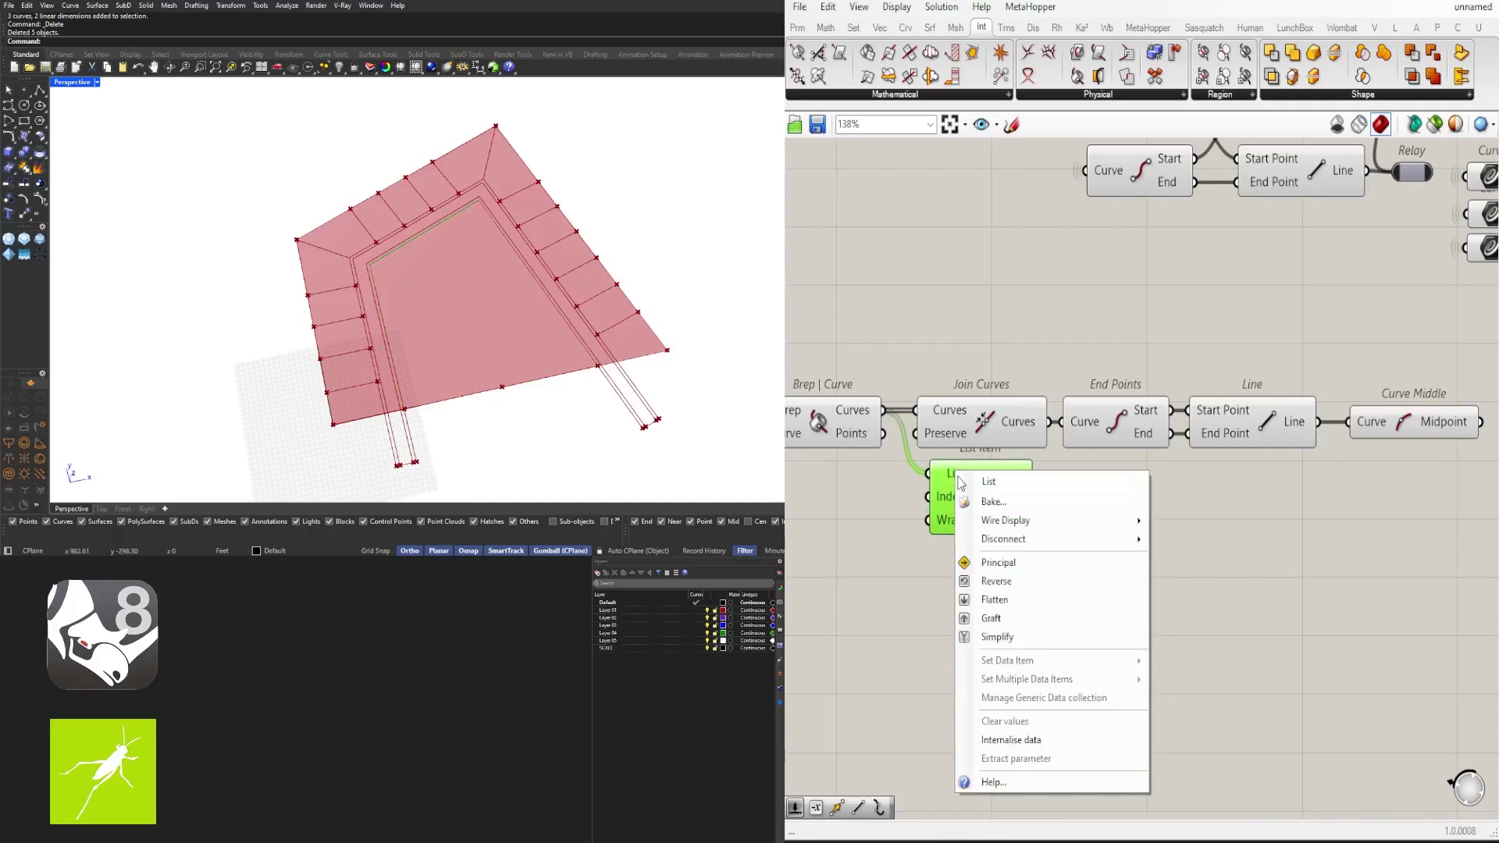
pyautogui.click(994, 581)
pyautogui.moveTo(992, 503); pyautogui.dragTo(841, 513, button='right')
pyautogui.keyDown('alt'); pyautogui.moveTo(1271, 437); pyautogui.dragTo(1274, 498); pyautogui.keyUp('alt')
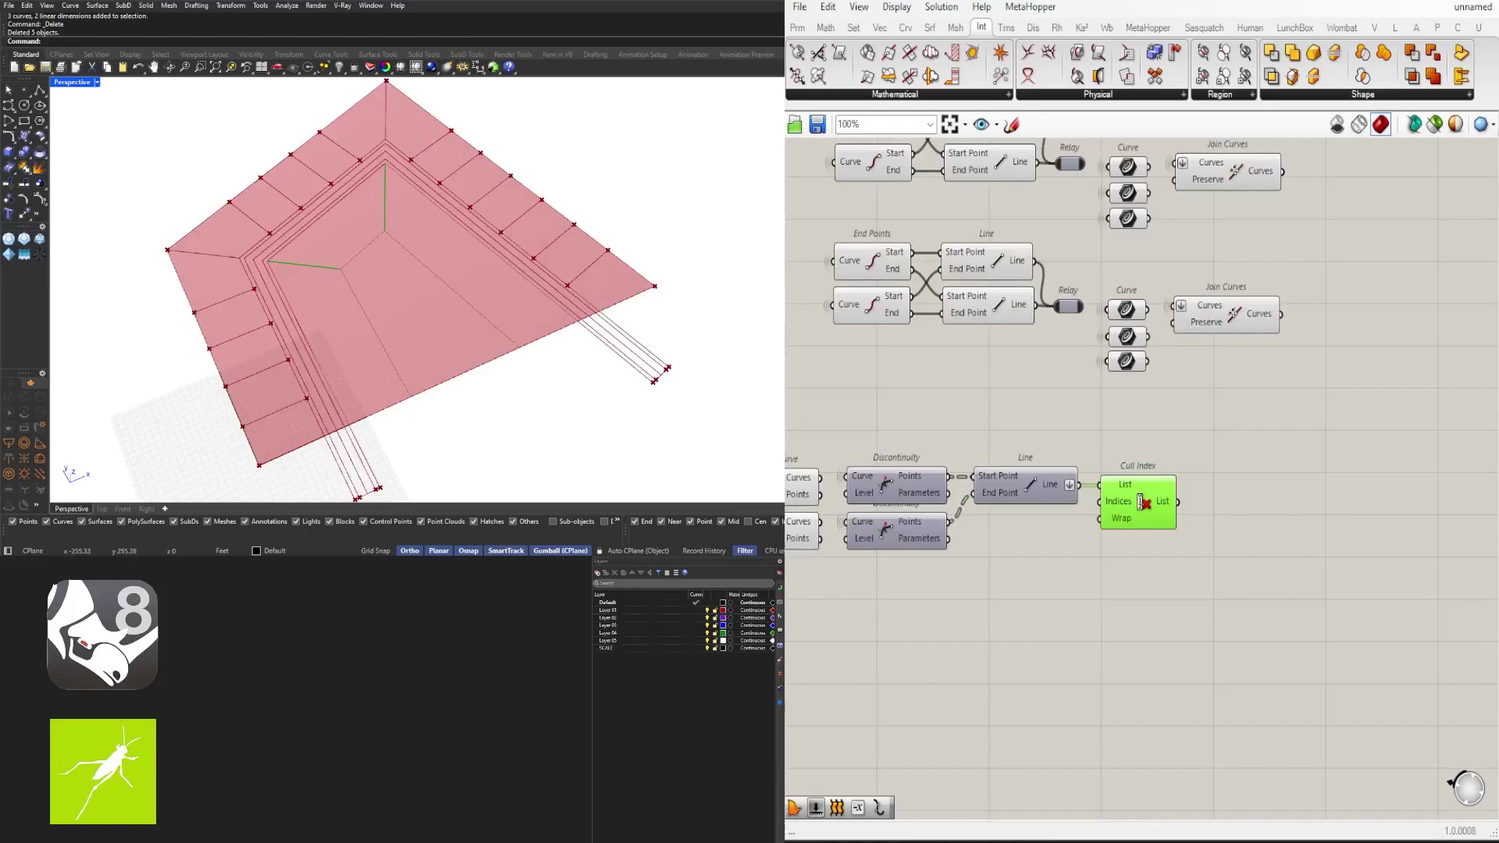
# Step: Set the slider driving the first Offset Curve's distance through the Negative component to 148
pyautogui.moveTo(407, 389); pyautogui.dragTo(509, 349, button='right')
pyautogui.moveTo(621, 296); pyautogui.dragTo(484, 317, button='right')
pyautogui.scroll(-4, 1015, 471)
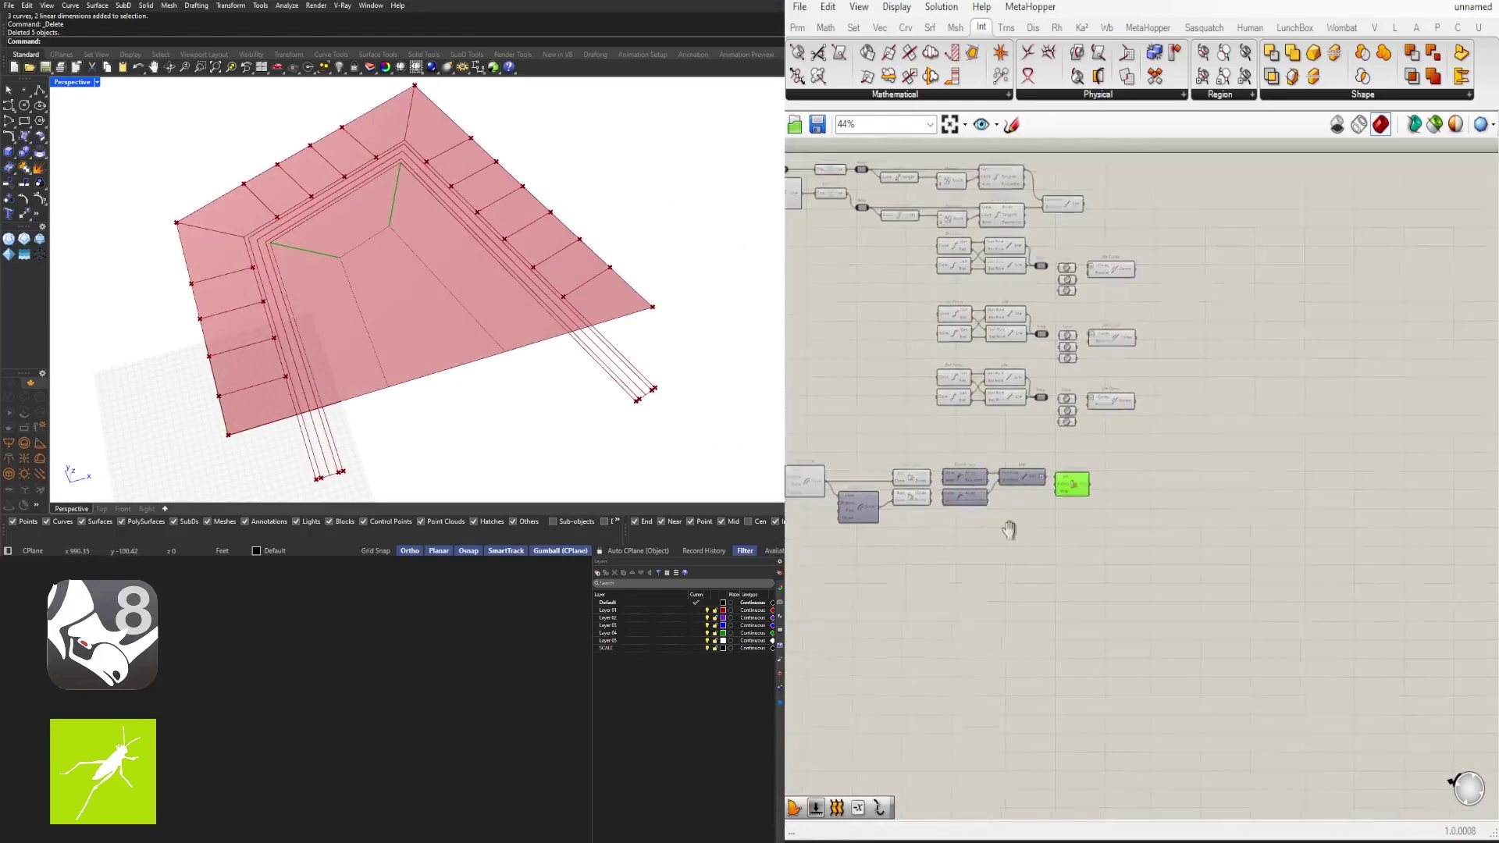
pyautogui.moveTo(1010, 529); pyautogui.dragTo(1148, 523, button='right')
pyautogui.scroll(5, 1267, 499)
pyautogui.scroll(5, 1051, 401)
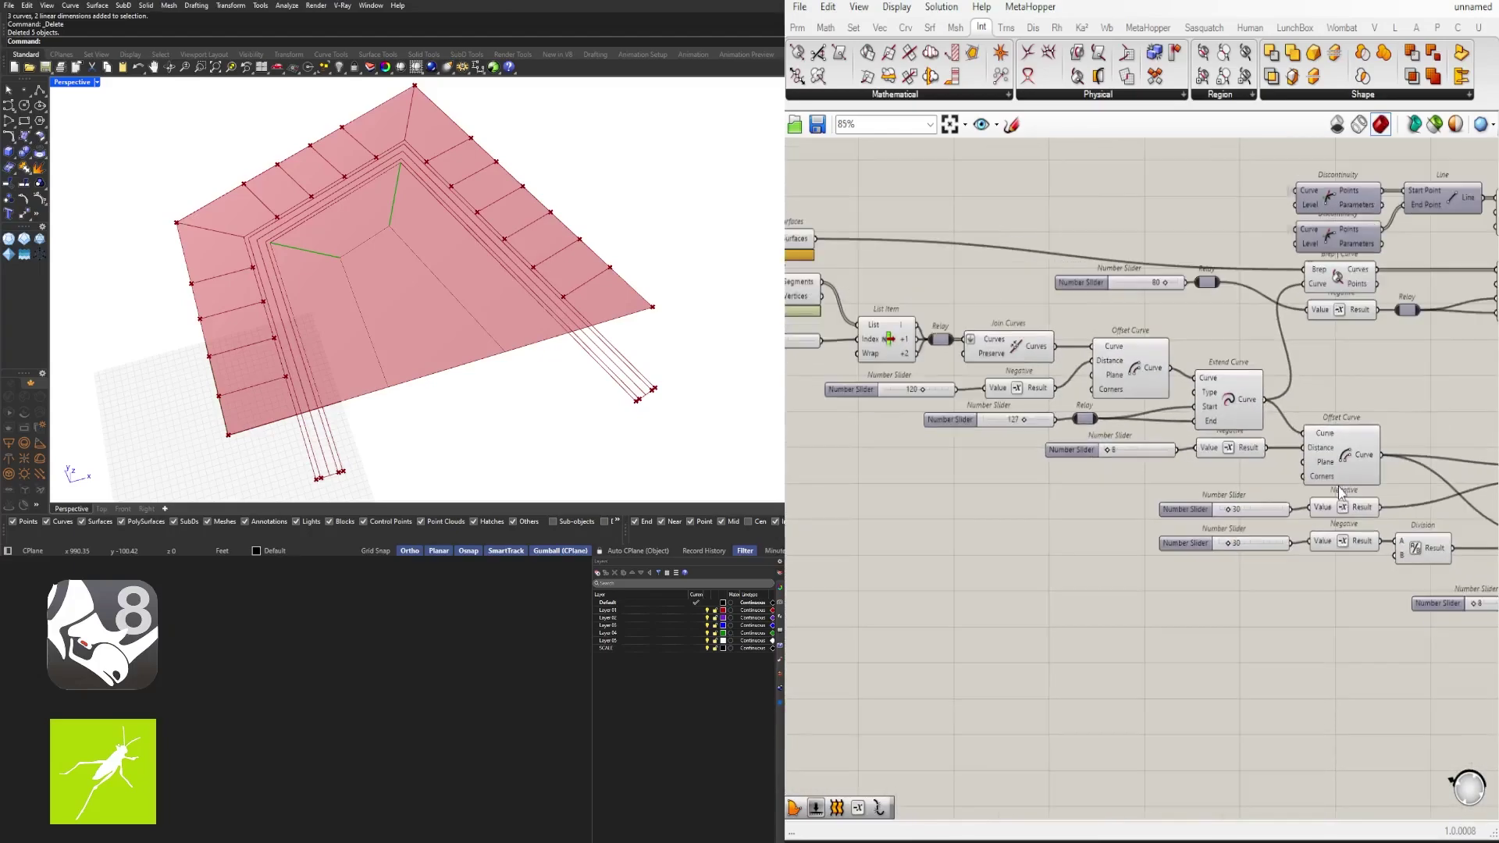
pyautogui.moveTo(1046, 356); pyautogui.dragTo(1075, 357)
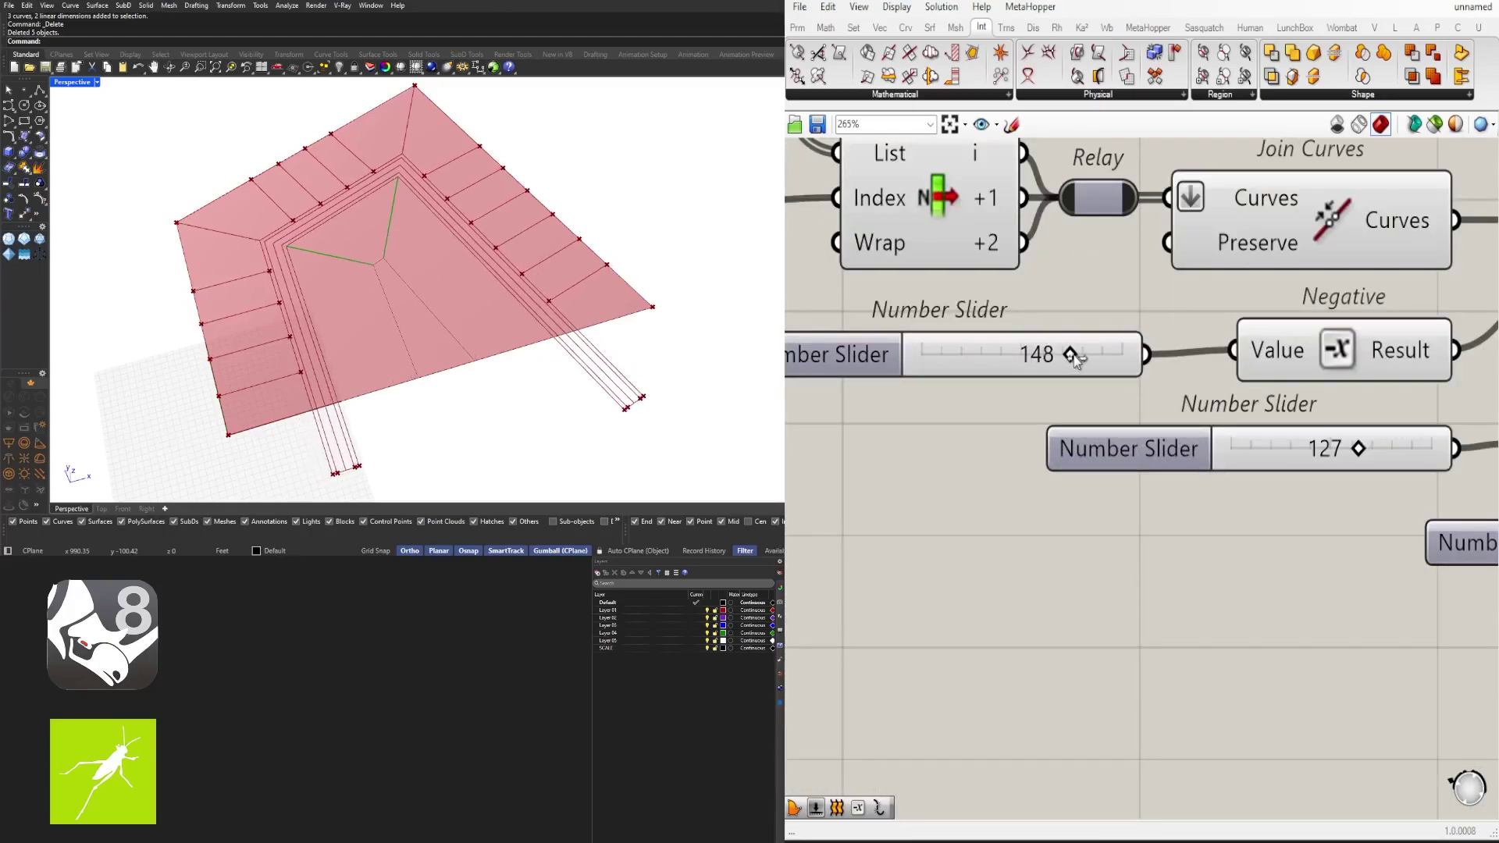
pyautogui.moveTo(365, 341); pyautogui.dragTo(392, 353, button='right')
# Step: Examine the updated preview of the Cull Index lines, the lowest Join Curves and the lower Brep | Curve
pyautogui.scroll(-5, 1332, 448)
pyautogui.moveTo(1444, 621); pyautogui.dragTo(965, 621, button='right')
pyautogui.moveTo(1335, 624); pyautogui.dragTo(968, 398, button='right')
pyautogui.moveTo(1444, 562); pyautogui.dragTo(879, 503, button='right')
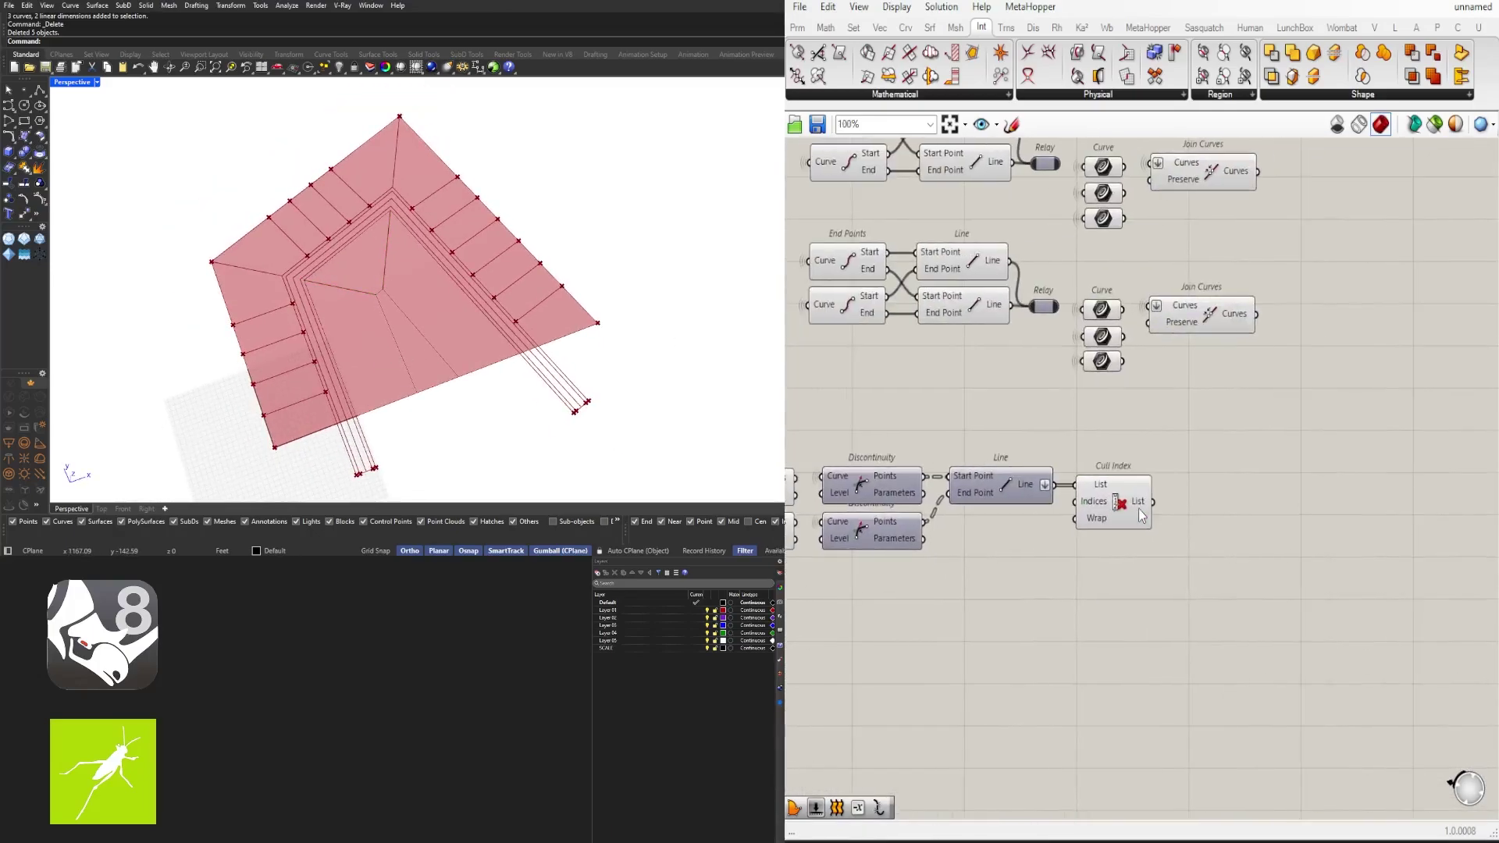
pyautogui.click(1114, 502)
pyautogui.moveTo(471, 351); pyautogui.dragTo(393, 332, button='right')
pyautogui.scroll(2, 405, 355)
pyautogui.moveTo(1124, 414); pyautogui.dragTo(1161, 478, button='right')
pyautogui.click(1238, 378)
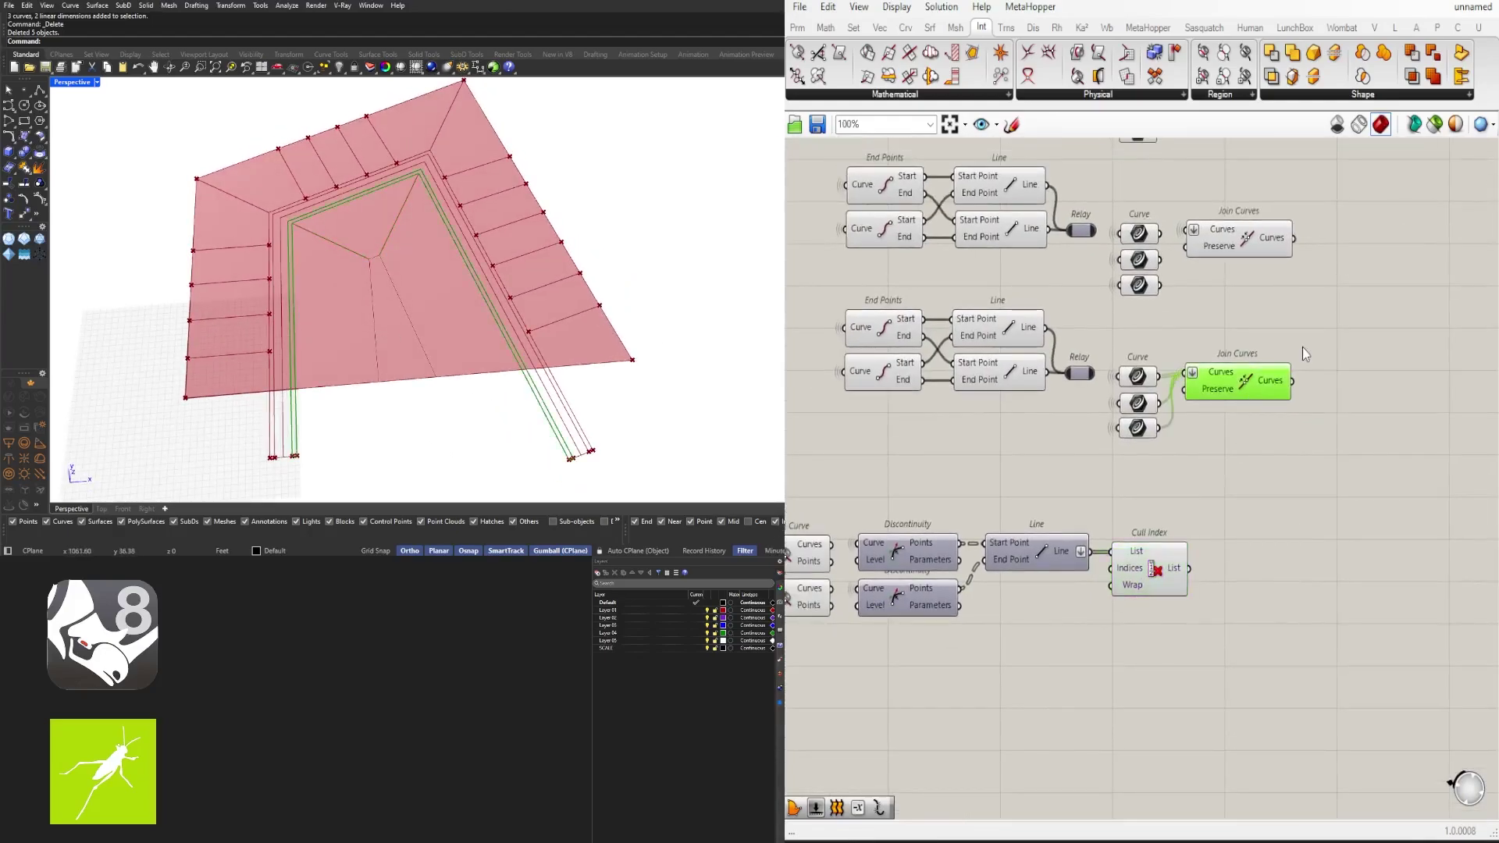
pyautogui.moveTo(882, 547); pyautogui.dragTo(1288, 522, button='right')
pyautogui.moveTo(1257, 596); pyautogui.dragTo(1041, 526, button='right')
pyautogui.click(981, 462)
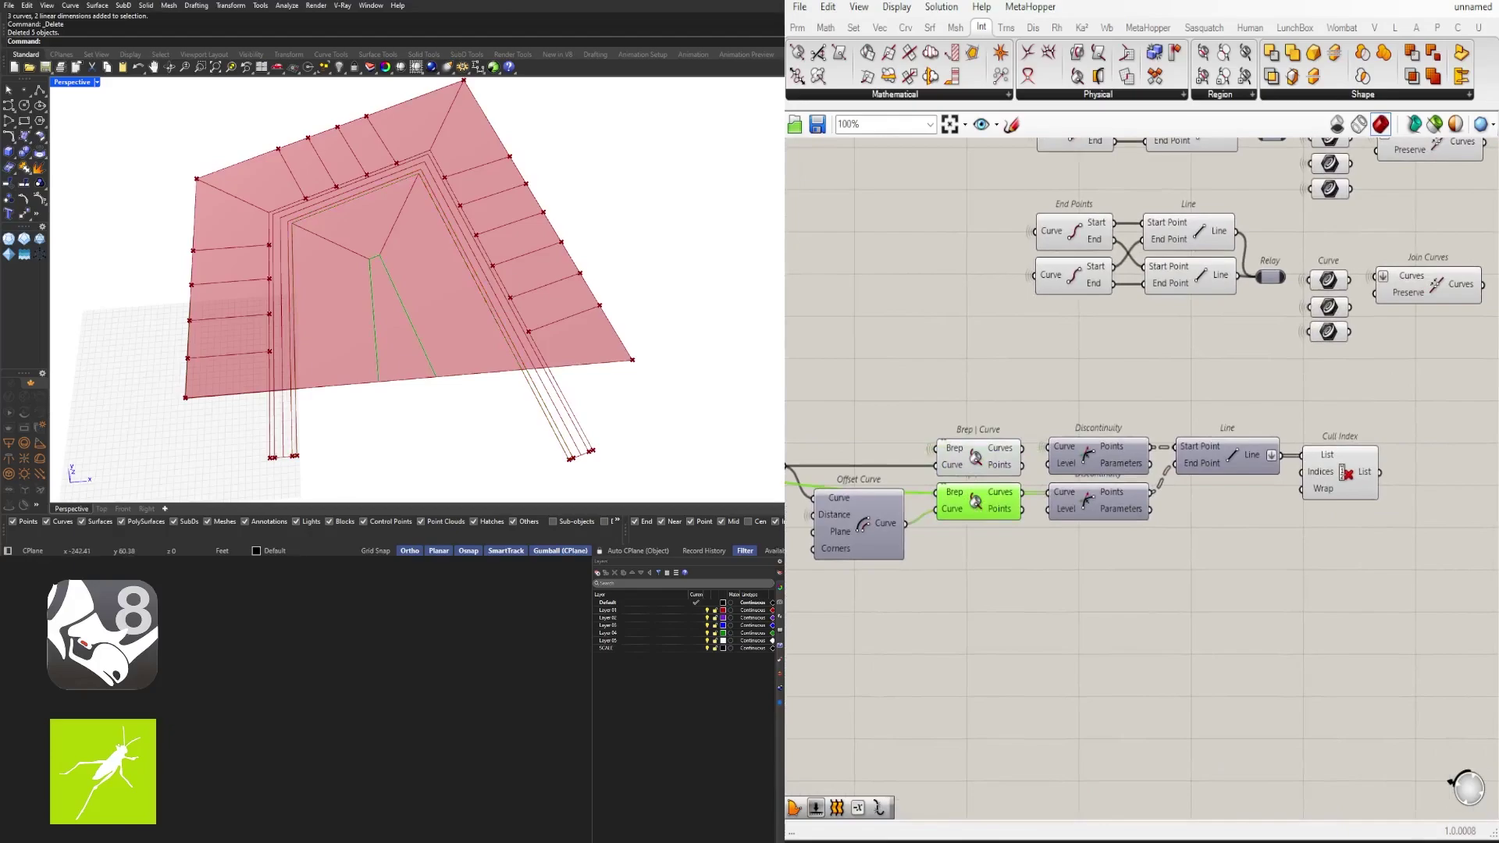
# Step: Lower the slider that controls the spacing of the boundary strip's dividing lines
pyautogui.scroll(-3, 1009, 339)
pyautogui.moveTo(1008, 339); pyautogui.dragTo(1343, 467, button='right')
pyautogui.moveTo(878, 337); pyautogui.dragTo(1247, 288, button='right')
pyautogui.scroll(8, 1248, 287)
pyautogui.moveTo(1152, 262); pyautogui.dragTo(1116, 261)
pyautogui.scroll(-10, 1261, 460)
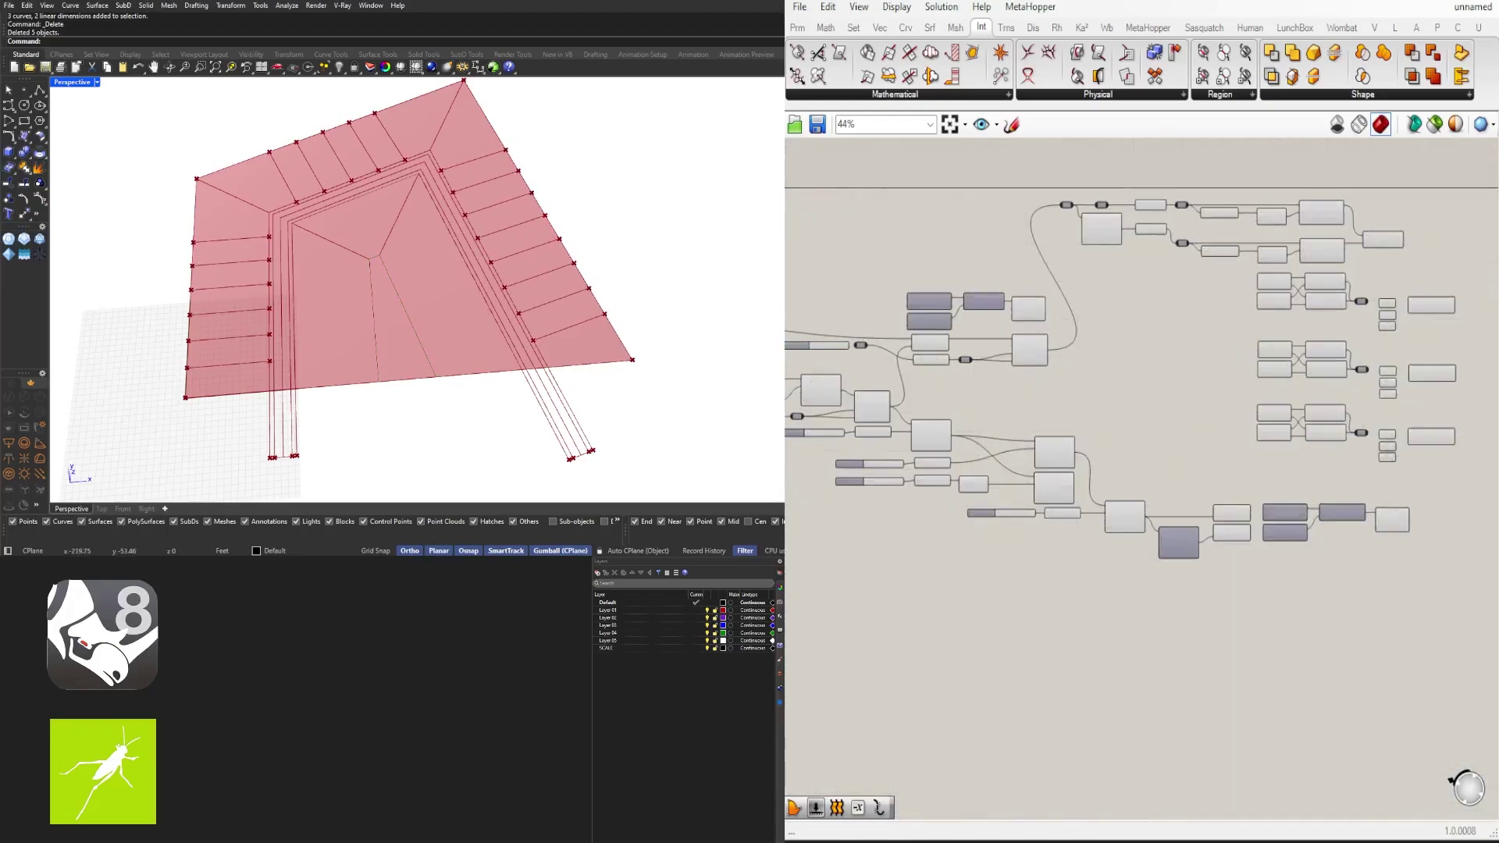
# Step: Review the previews of the strip's Extend Curve, the boundary Join Curves and the lower of the paired Offset Curves
pyautogui.scroll(4, 1066, 347)
pyautogui.click(1005, 384)
pyautogui.scroll(-4, 984, 392)
pyautogui.scroll(2, 1355, 437)
pyautogui.moveTo(985, 548); pyautogui.dragTo(1262, 550, button='right')
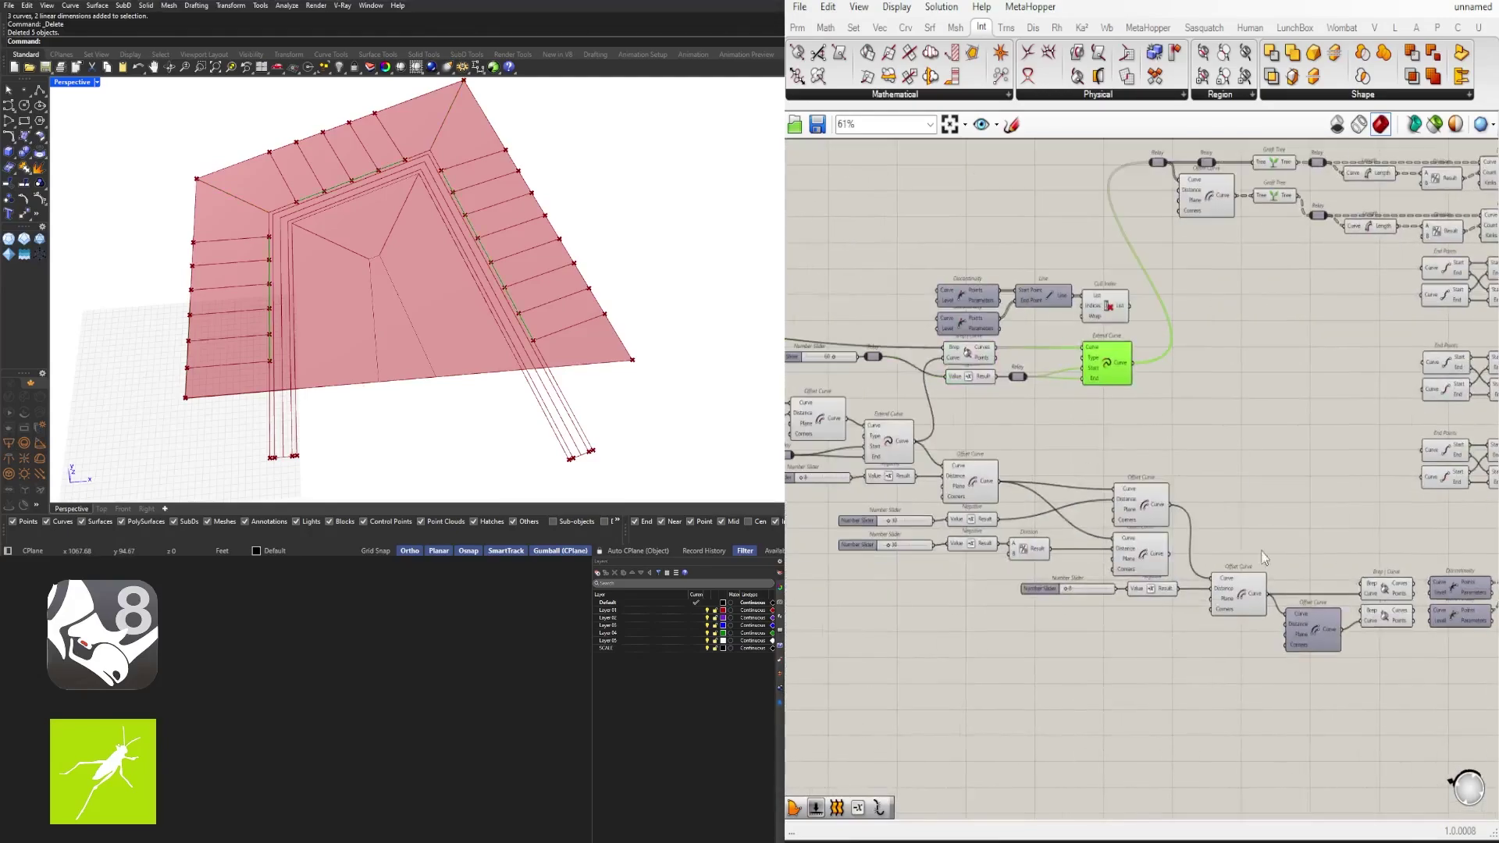
pyautogui.moveTo(866, 410); pyautogui.dragTo(1063, 422, button='right')
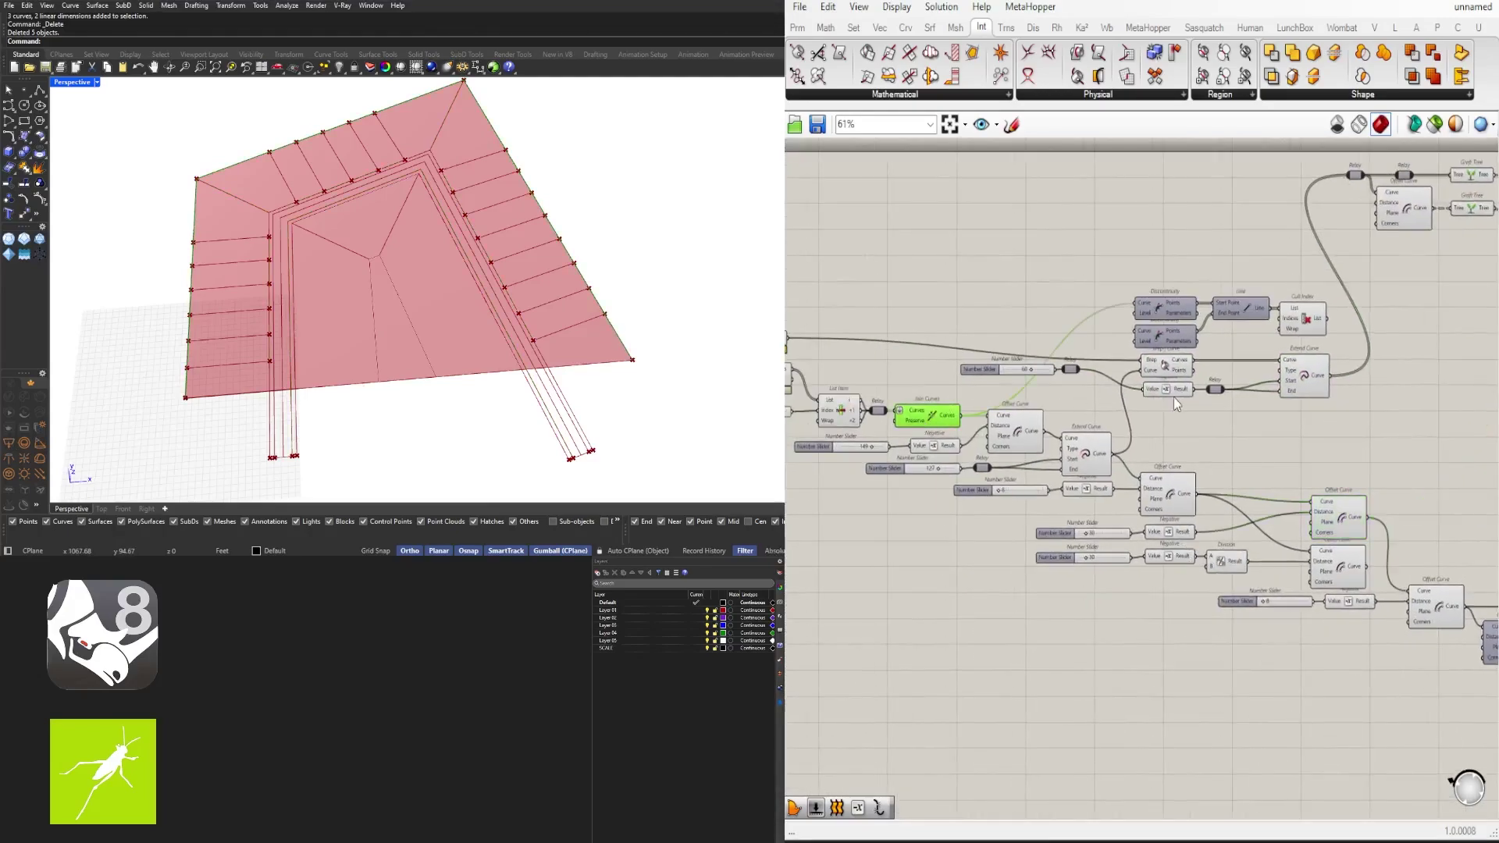
pyautogui.moveTo(1173, 396); pyautogui.dragTo(1074, 380, button='right')
pyautogui.moveTo(1048, 327); pyautogui.dragTo(1370, 401, button='right')
pyautogui.scroll(-4, 1371, 401)
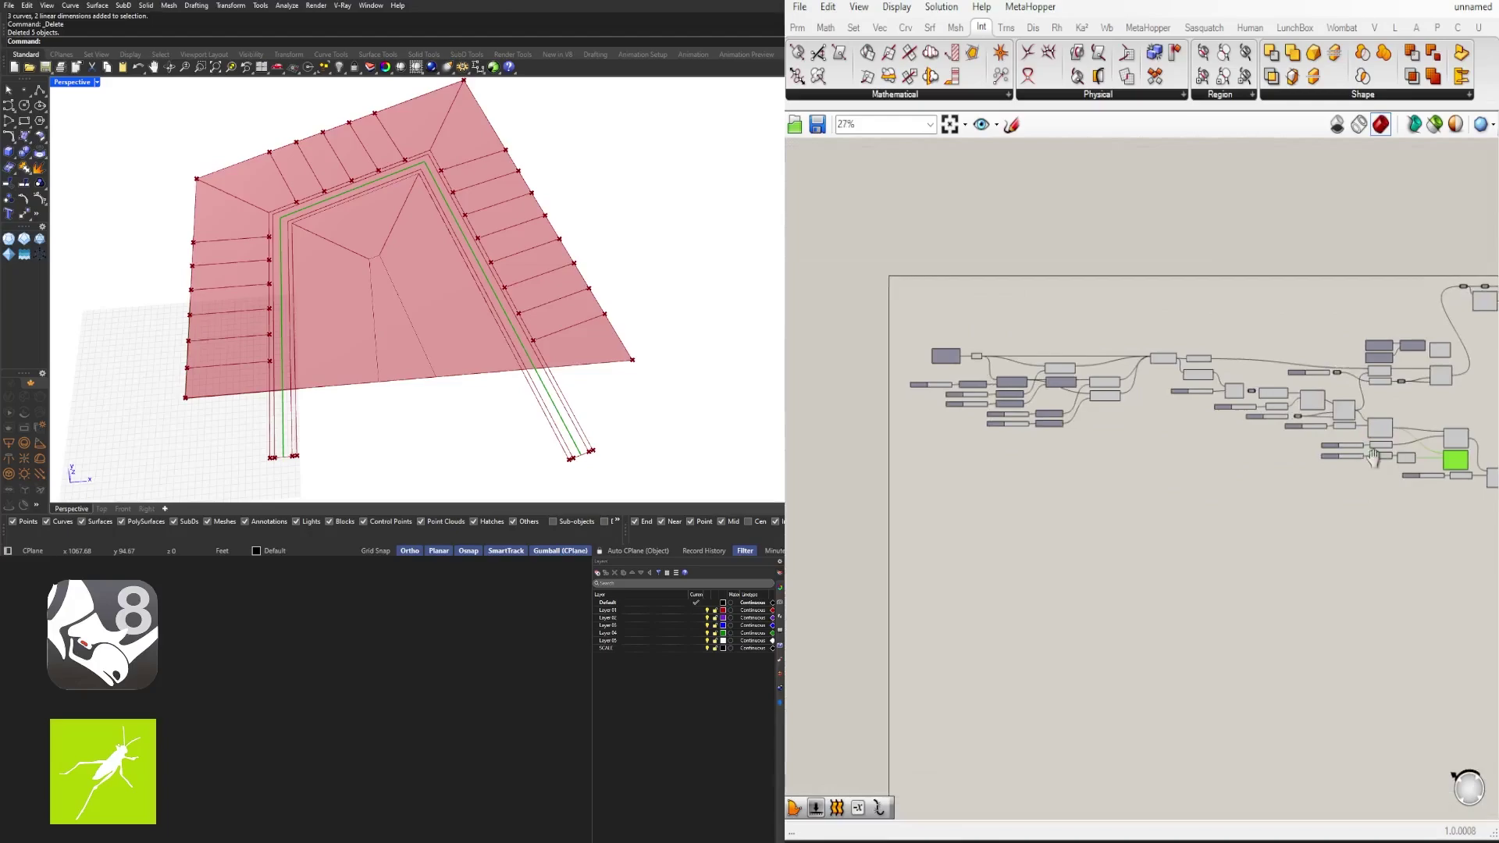
pyautogui.scroll(4, 1370, 401)
pyautogui.moveTo(1166, 389); pyautogui.dragTo(1110, 380, button='right')
pyautogui.click(1109, 380)
pyautogui.moveTo(1334, 445); pyautogui.dragTo(1297, 417, button='right')
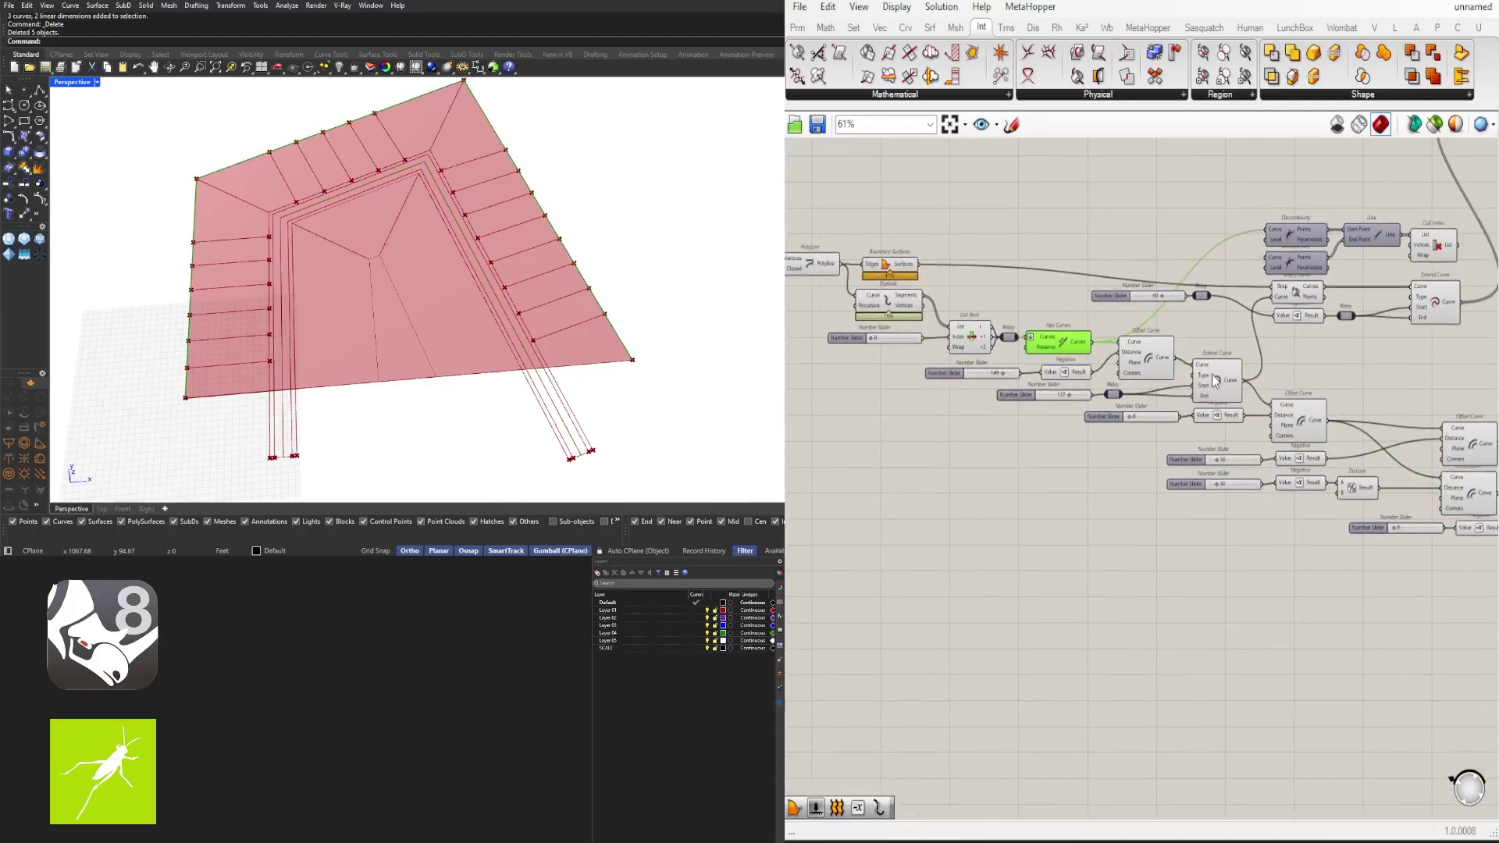
# Step: Examine the road curves from the paired Offset Curve components and the innermost Offset Curve in the viewport
pyautogui.click(1297, 356)
pyautogui.moveTo(1297, 355); pyautogui.dragTo(1269, 379, button='right')
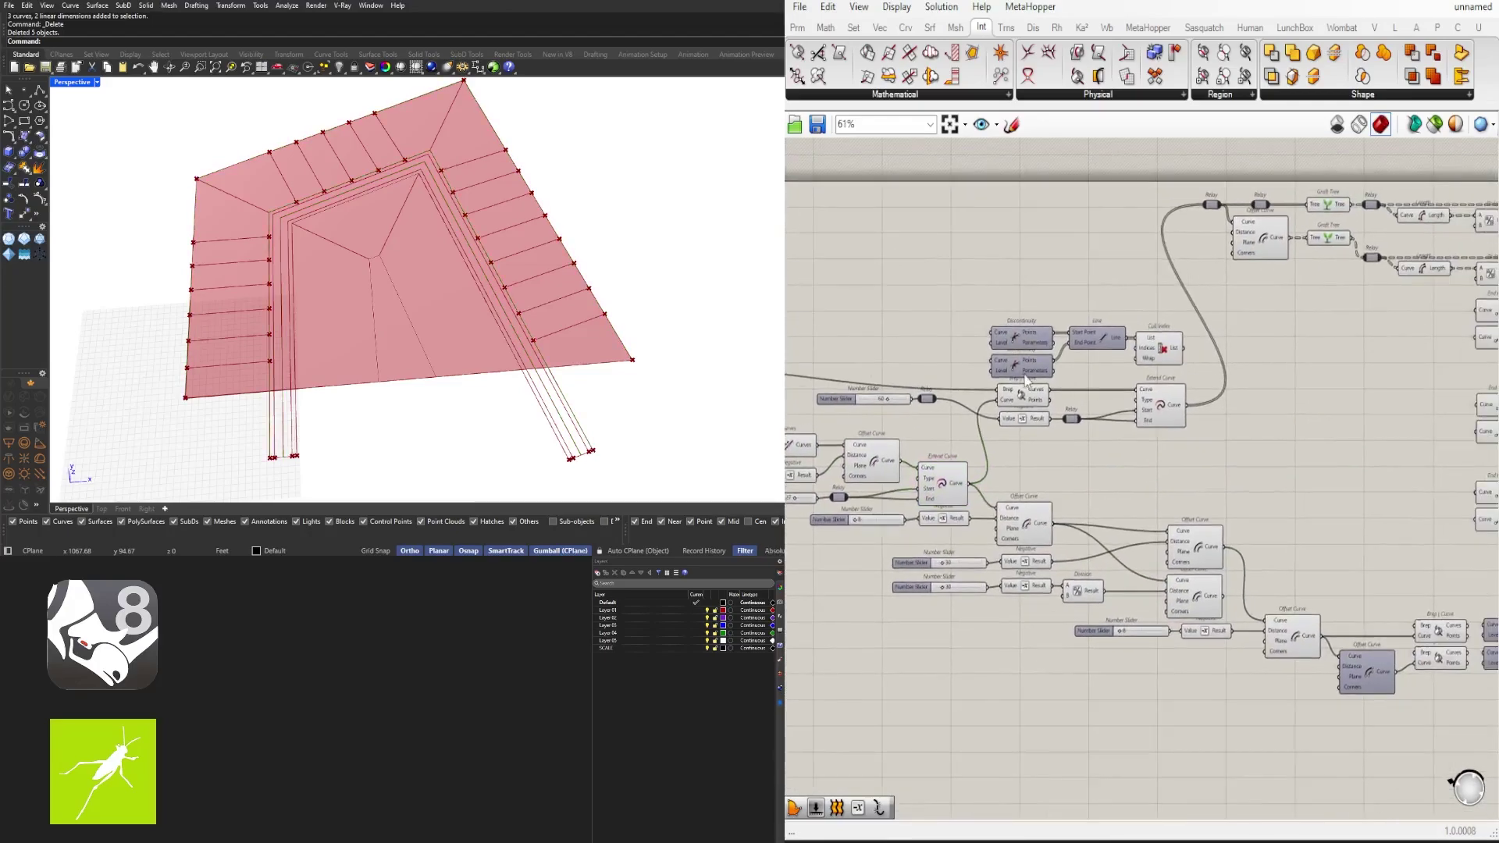
pyautogui.moveTo(1022, 375); pyautogui.dragTo(1163, 376, button='right')
pyautogui.click(1165, 387)
pyautogui.moveTo(1273, 477); pyautogui.dragTo(993, 390, button='right')
pyautogui.moveTo(1232, 506); pyautogui.dragTo(1112, 423, button='right')
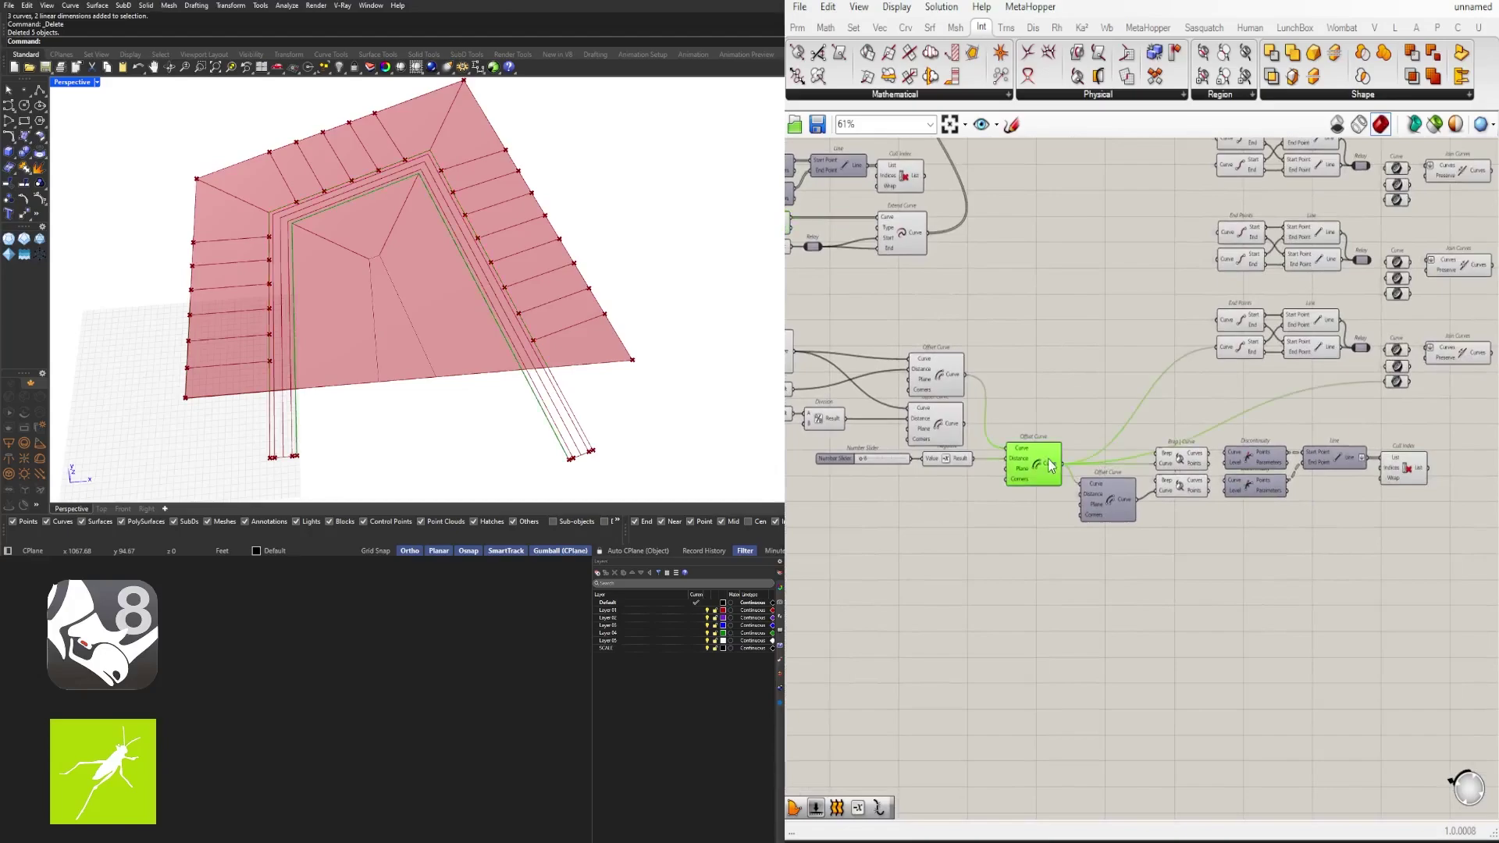
pyautogui.scroll(2, 1051, 466)
pyautogui.scroll(-2, 940, 362)
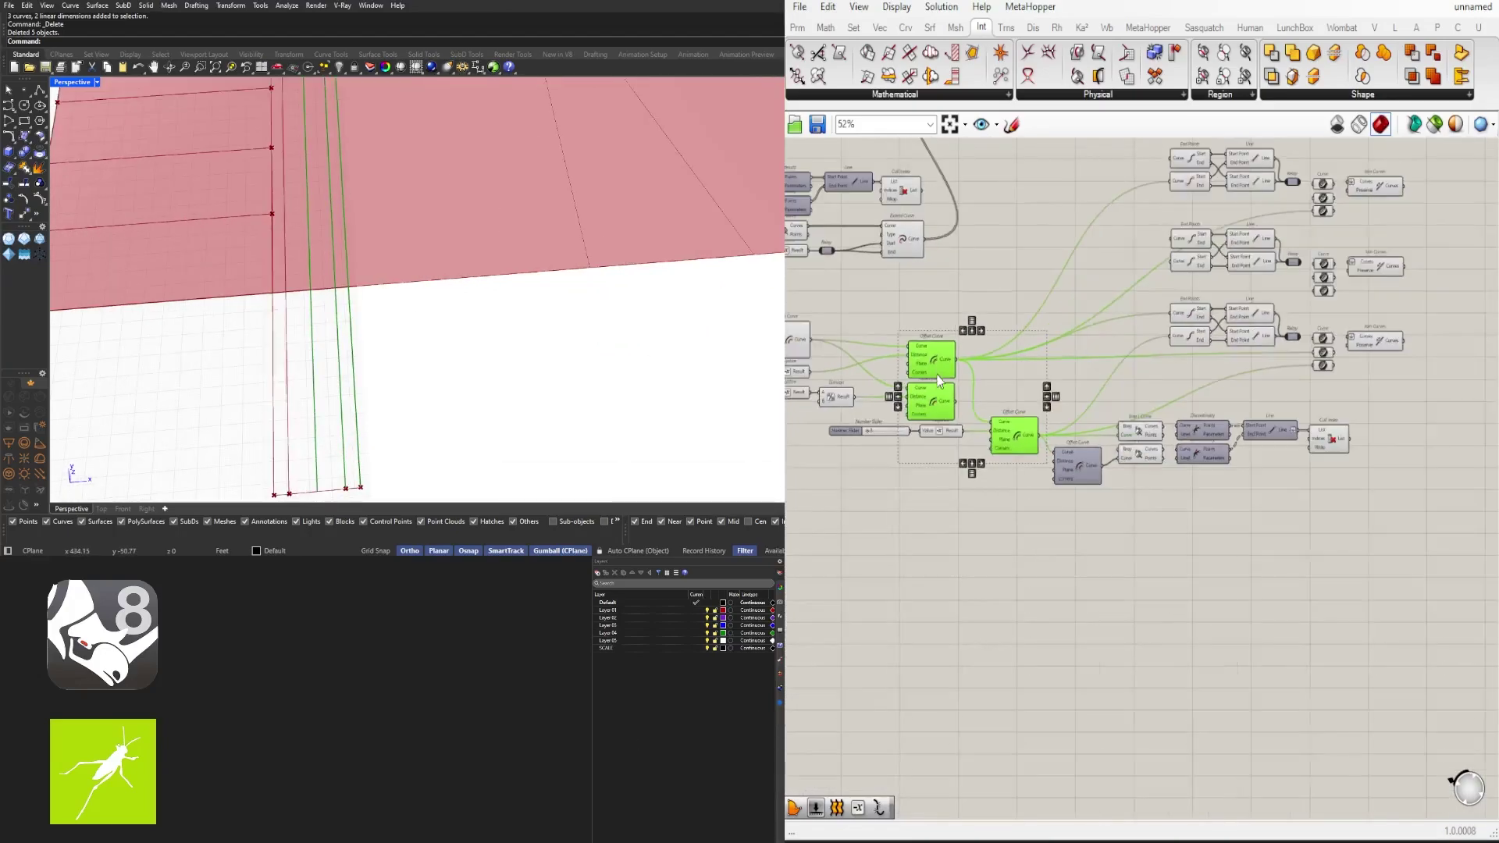
pyautogui.moveTo(940, 362); pyautogui.dragTo(1135, 378, button='right')
pyautogui.scroll(2, 977, 357)
pyautogui.keyDown('shift'); pyautogui.click(979, 355); pyautogui.keyUp('shift')
pyautogui.moveTo(1389, 242); pyautogui.dragTo(930, 386, button='right')
pyautogui.moveTo(1357, 348); pyautogui.dragTo(1135, 369, button='right')
# Step: Add a Region Union component and connect all three Join Curves outputs to its Curves input
pyautogui.click(1121, 311)
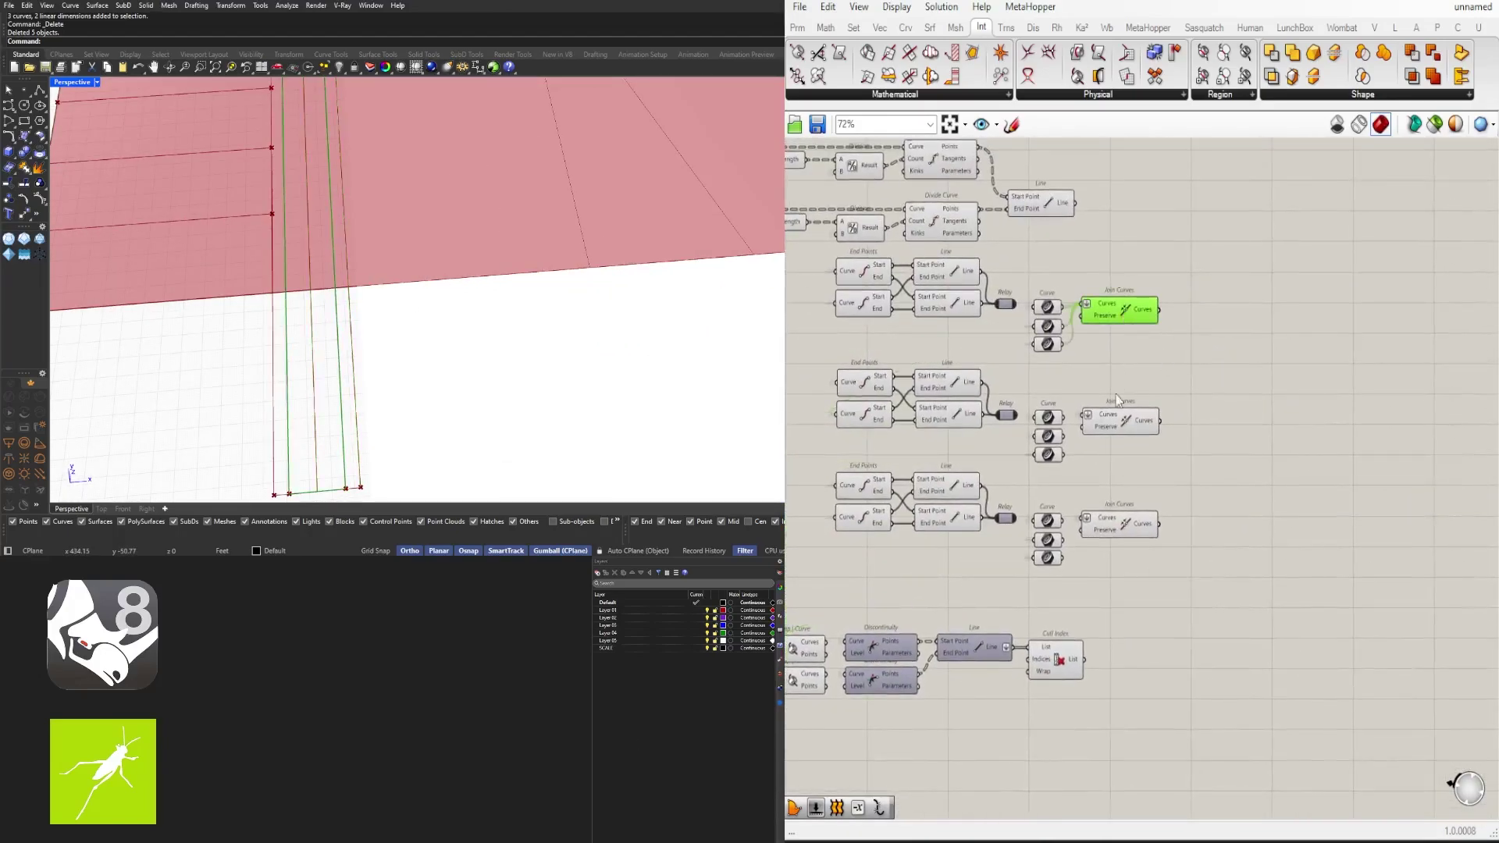
pyautogui.keyDown('shift'); pyautogui.click(1109, 532); pyautogui.keyUp('shift')
pyautogui.doubleClick(1308, 402)
pyautogui.write('reg')
pyautogui.click(1280, 294)
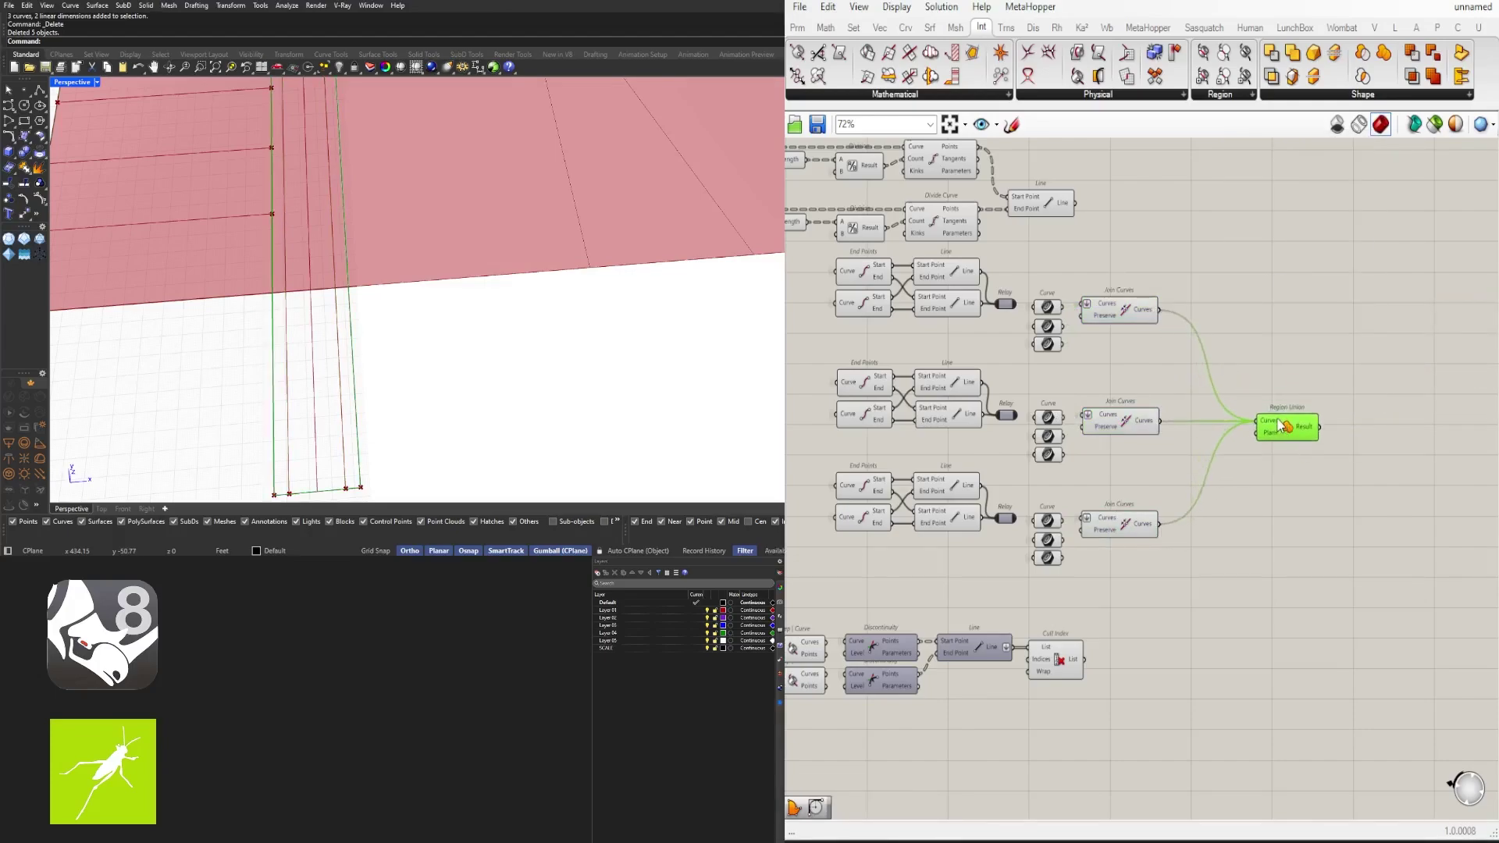
pyautogui.scroll(-5, 1280, 425)
pyautogui.scroll(-5, 375, 228)
pyautogui.moveTo(375, 227); pyautogui.dragTo(437, 289, button='right')
# Step: Add a Region Difference component and connect the Region Union's Result to its Curves B input
pyautogui.scroll(3, 1319, 422)
pyautogui.doubleClick(1342, 453)
pyautogui.write('reg')
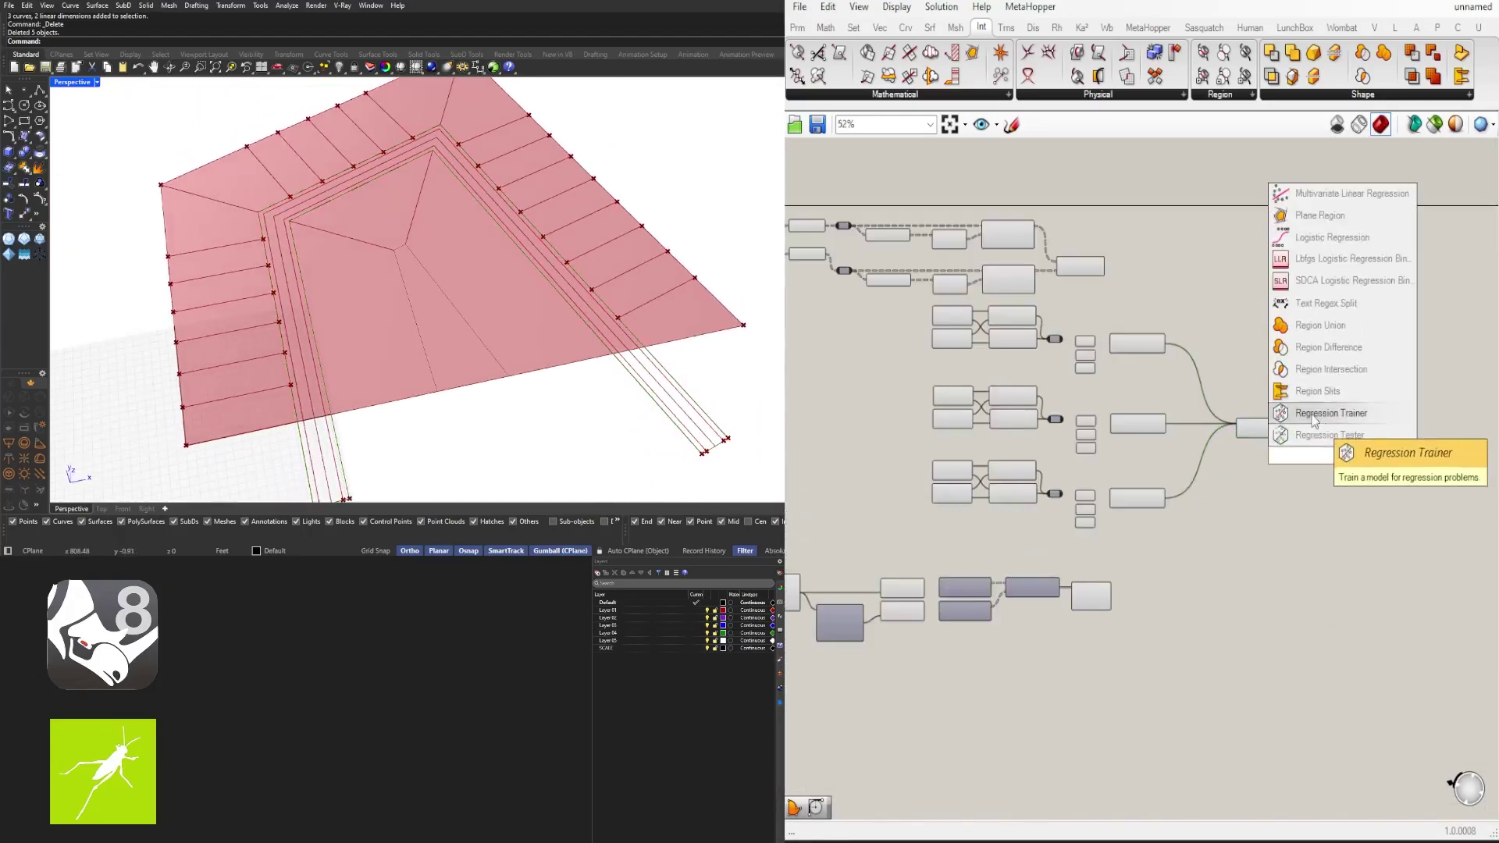
pyautogui.click(1327, 346)
pyautogui.scroll(2, 1280, 414)
pyautogui.click(1296, 384)
# Step: Connect the closed site boundary outline to the Region Difference's Curves A input
pyautogui.scroll(-8, 1291, 386)
pyautogui.scroll(6, 1225, 383)
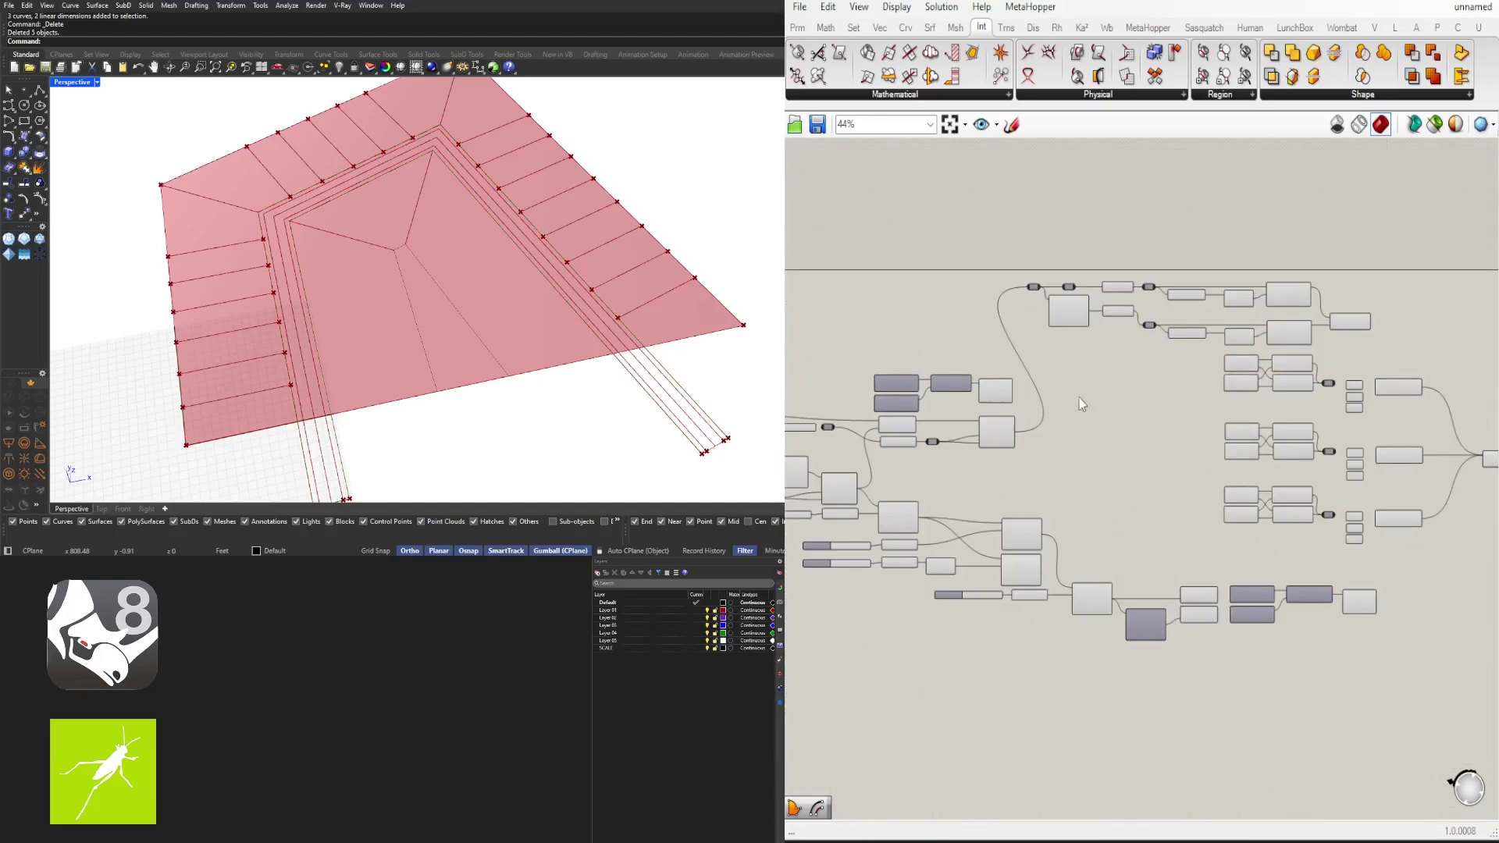
pyautogui.scroll(-6, 1218, 386)
pyautogui.scroll(6, 1085, 394)
pyautogui.scroll(2, 1087, 391)
pyautogui.click(1137, 342)
pyautogui.scroll(-8, 1051, 312)
pyautogui.scroll(7, 1254, 316)
pyautogui.moveTo(1049, 310); pyautogui.dragTo(1386, 354)
pyautogui.moveTo(1397, 354); pyautogui.dragTo(1238, 391, button='right')
pyautogui.scroll(4, 1327, 379)
pyautogui.click(1163, 445)
# Step: Add a Boundary Surfaces component directly after the Region Difference and connect the Result to its Edges input
pyautogui.scroll(1, 1220, 426)
pyautogui.click(1224, 426)
pyautogui.doubleClick(1223, 421)
pyautogui.write('bou')
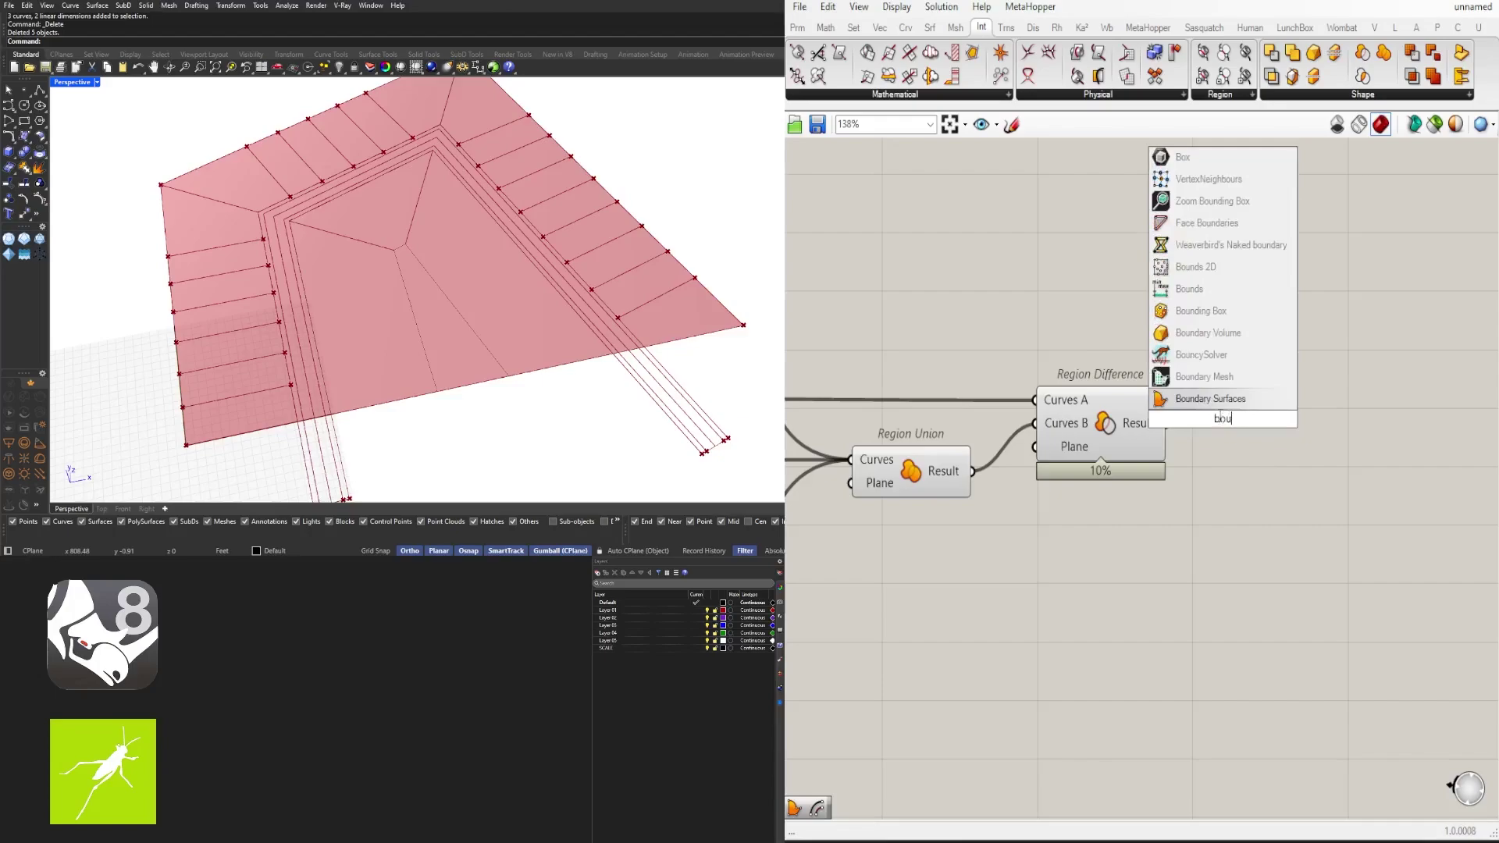
pyautogui.click(1223, 398)
pyautogui.moveTo(1224, 427); pyautogui.dragTo(1193, 422)
# Step: Turn off the preview of the original Boundary Surfaces component covering the whole site
pyautogui.scroll(-4, 1225, 461)
pyautogui.scroll(-5, 1242, 502)
pyautogui.scroll(5, 1147, 500)
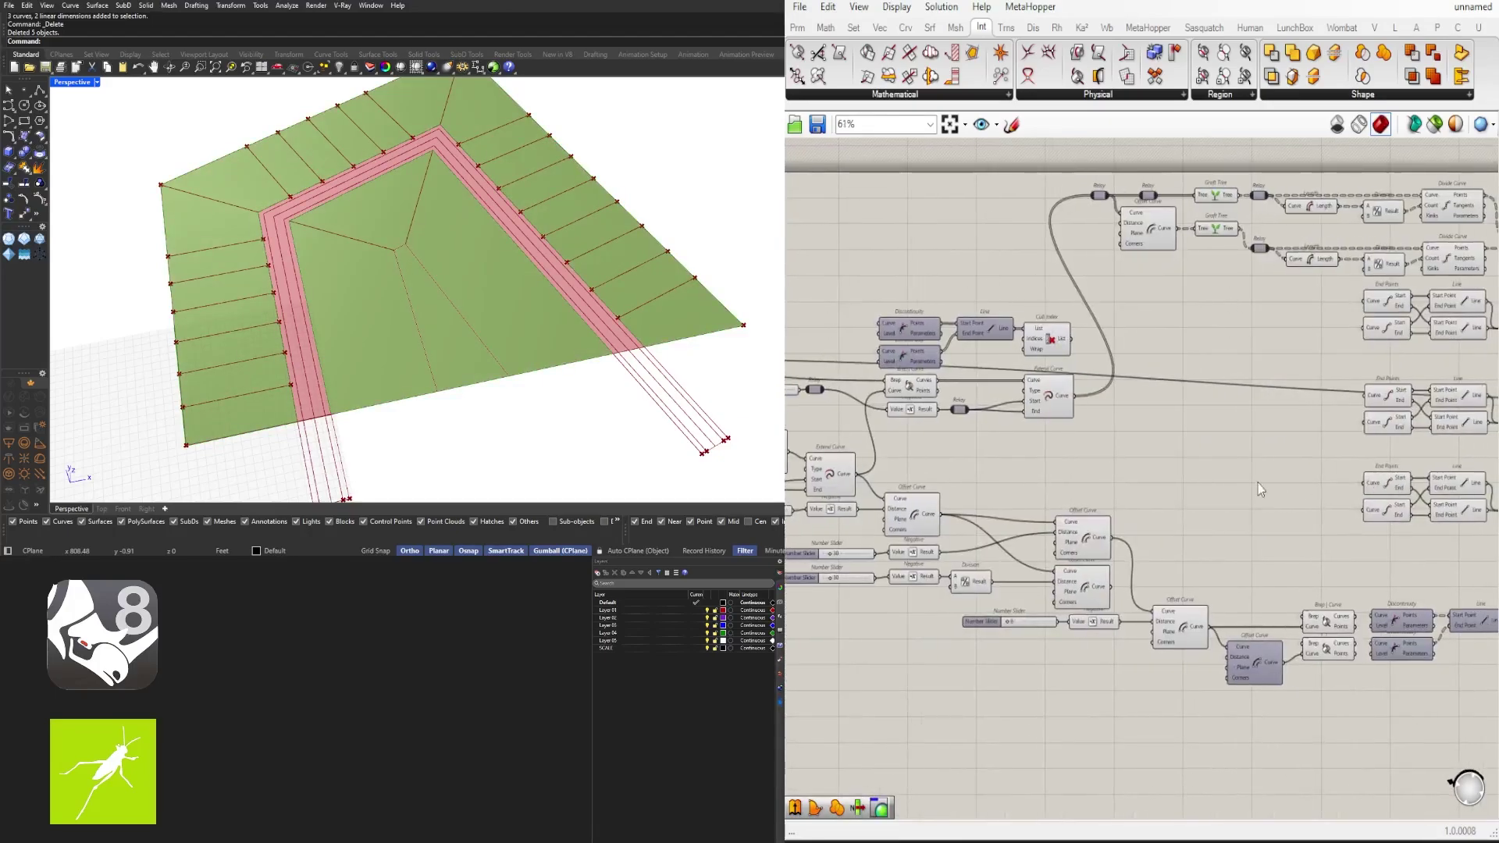
pyautogui.scroll(-5, 1132, 484)
pyautogui.scroll(5, 929, 437)
pyautogui.click(875, 386)
pyautogui.scroll(-6, 1009, 332)
pyautogui.scroll(4, 1016, 439)
pyautogui.scroll(5, 1444, 438)
# Step: Examine the new Boundary Surfaces, the Region Difference result and the Cull Index lines in the viewport
pyautogui.click(1172, 414)
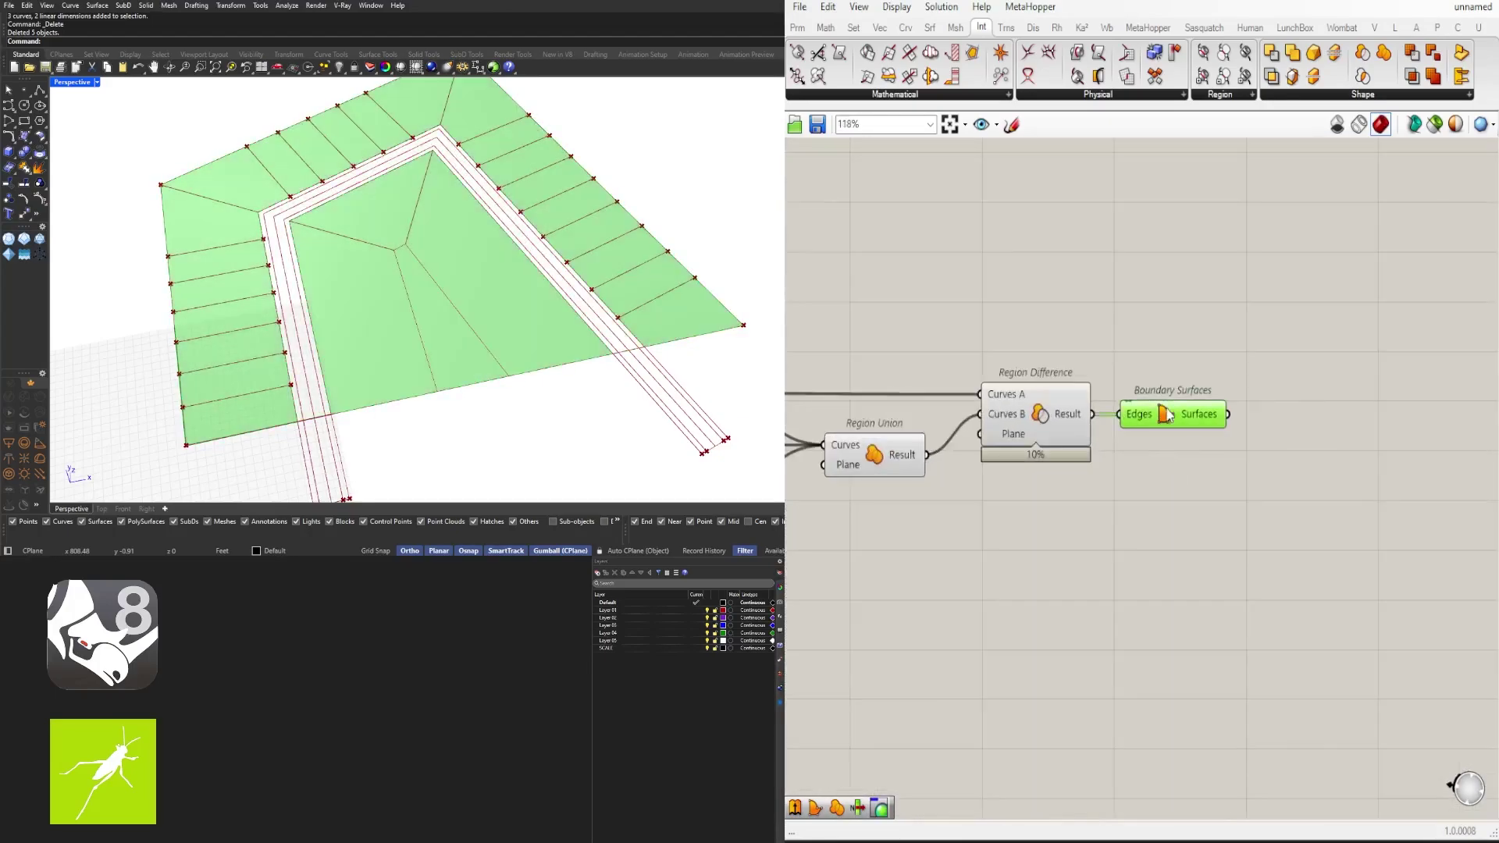
pyautogui.scroll(-2, 515, 326)
pyautogui.moveTo(515, 325); pyautogui.dragTo(426, 353, button='right')
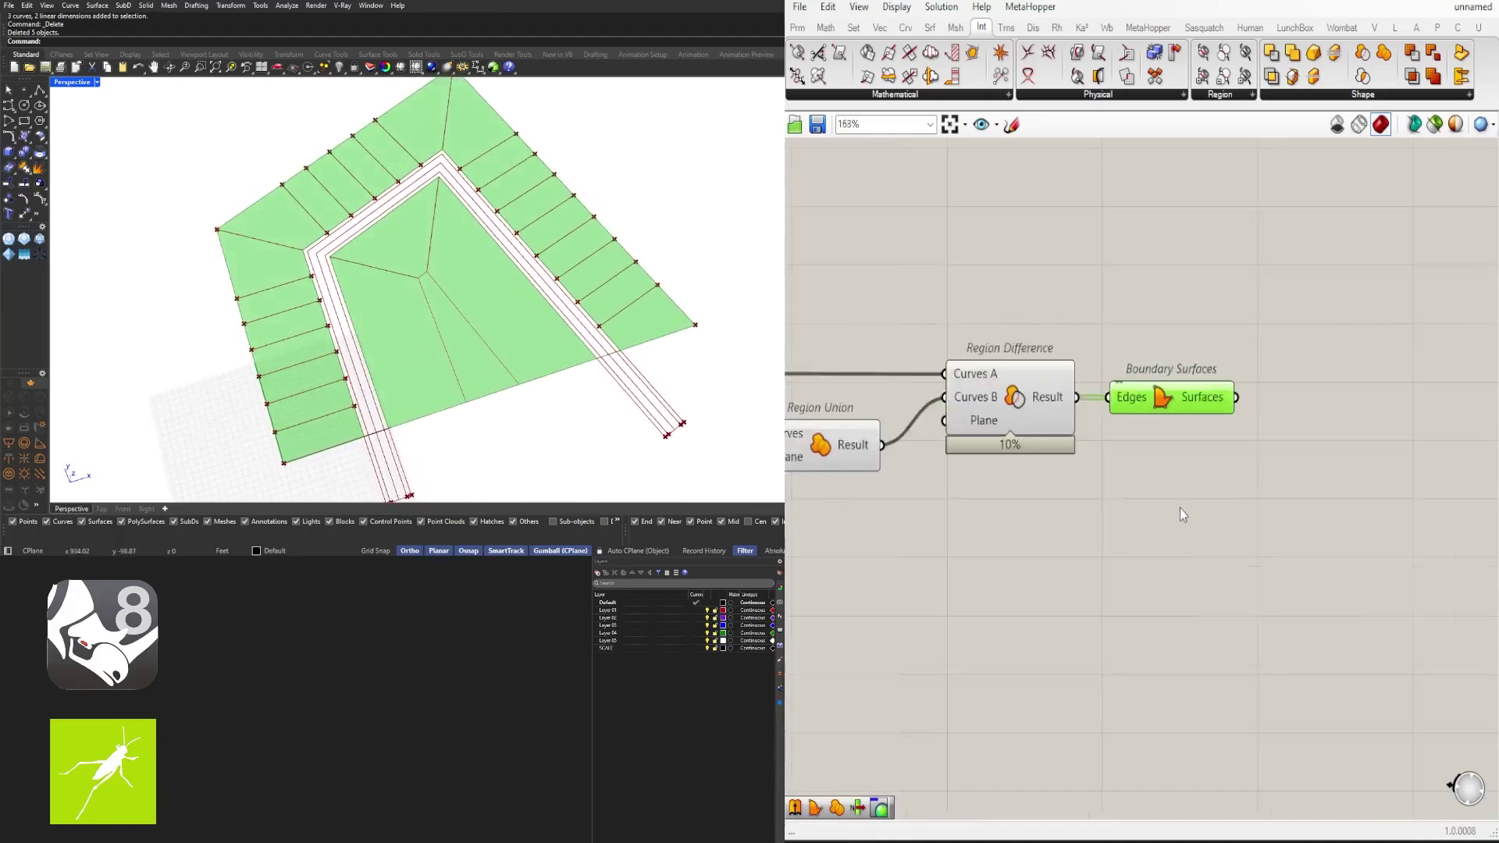
pyautogui.scroll(3, 1178, 508)
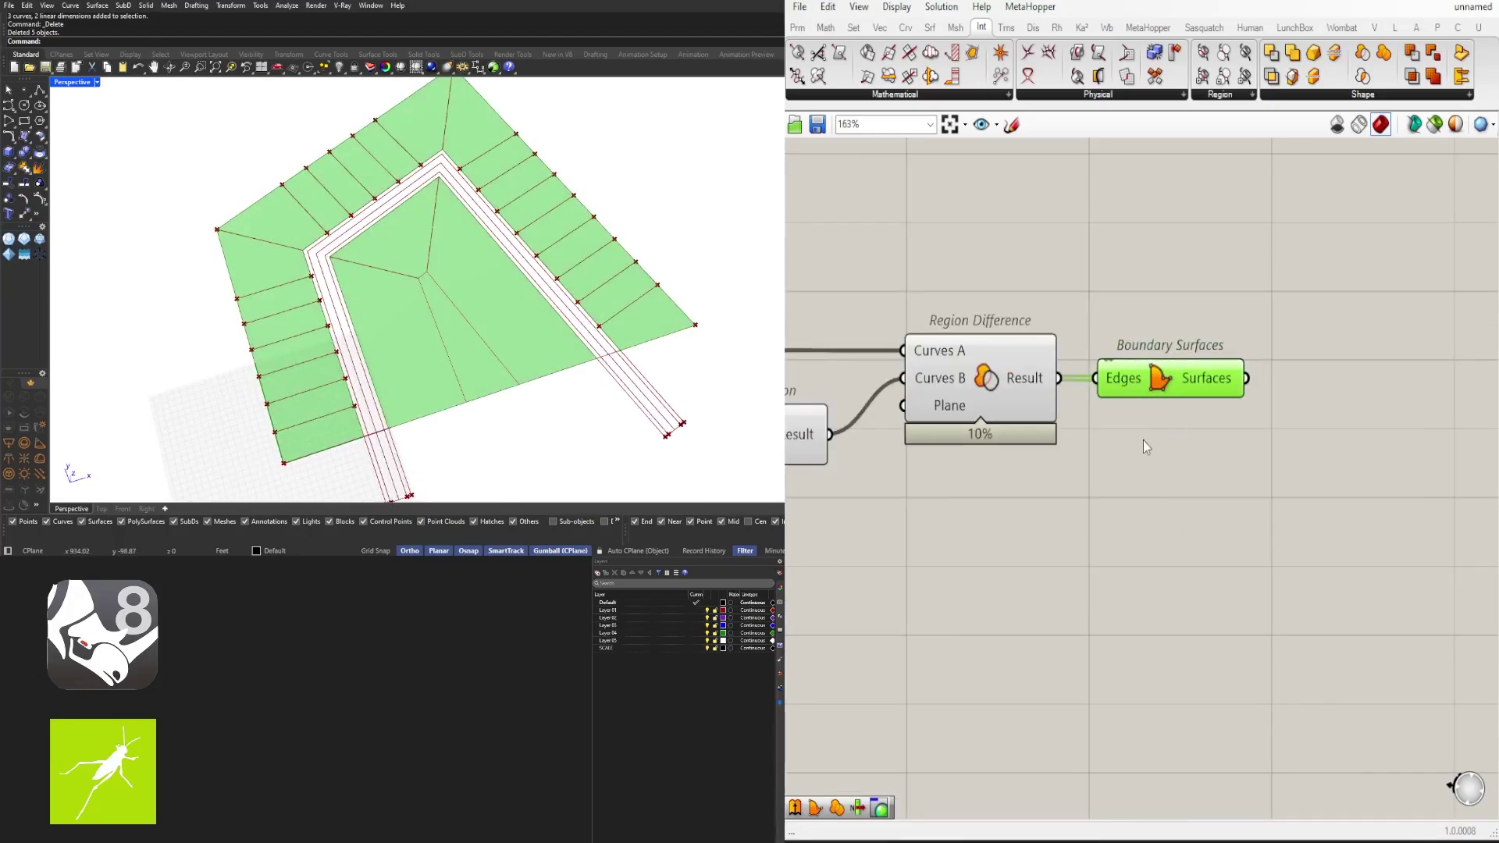
pyautogui.click(1013, 384)
pyautogui.moveTo(993, 480); pyautogui.dragTo(1224, 484, button='right')
pyautogui.scroll(-5, 1224, 485)
pyautogui.moveTo(1131, 504); pyautogui.dragTo(1399, 485, button='right')
pyautogui.moveTo(1179, 698); pyautogui.dragTo(1378, 559, button='right')
pyautogui.click(1362, 538)
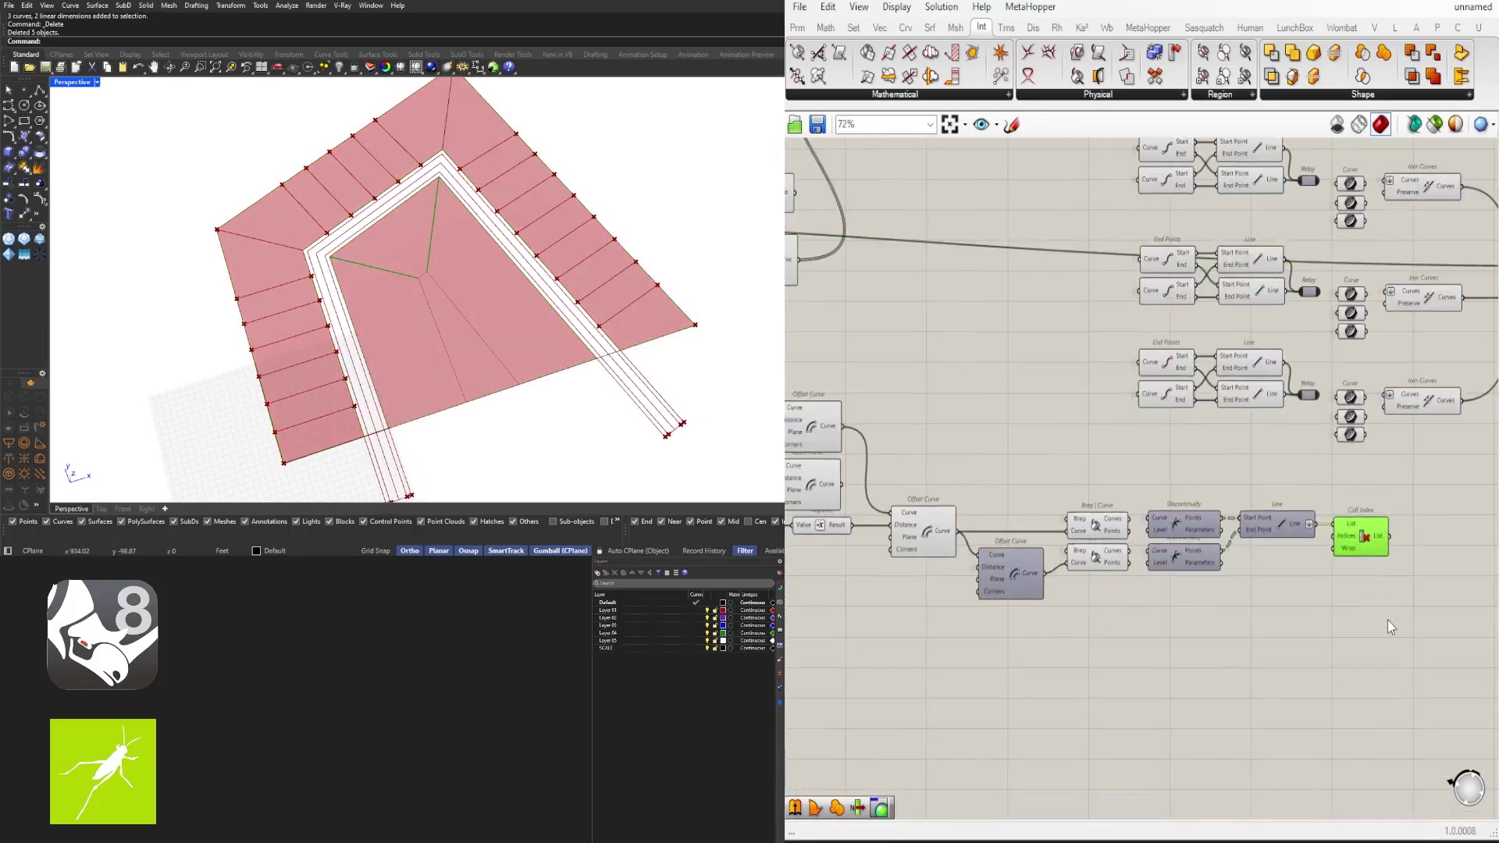
# Step: Check which curves the innermost Offset Curve and the two Brep | Curve components produce
pyautogui.moveTo(1387, 625); pyautogui.dragTo(1283, 570, button='right')
pyautogui.moveTo(1311, 622); pyautogui.dragTo(820, 445)
pyautogui.moveTo(796, 469); pyautogui.dragTo(967, 471, button='right')
pyautogui.click(941, 503)
pyautogui.moveTo(1210, 488); pyautogui.dragTo(1117, 471, button='right')
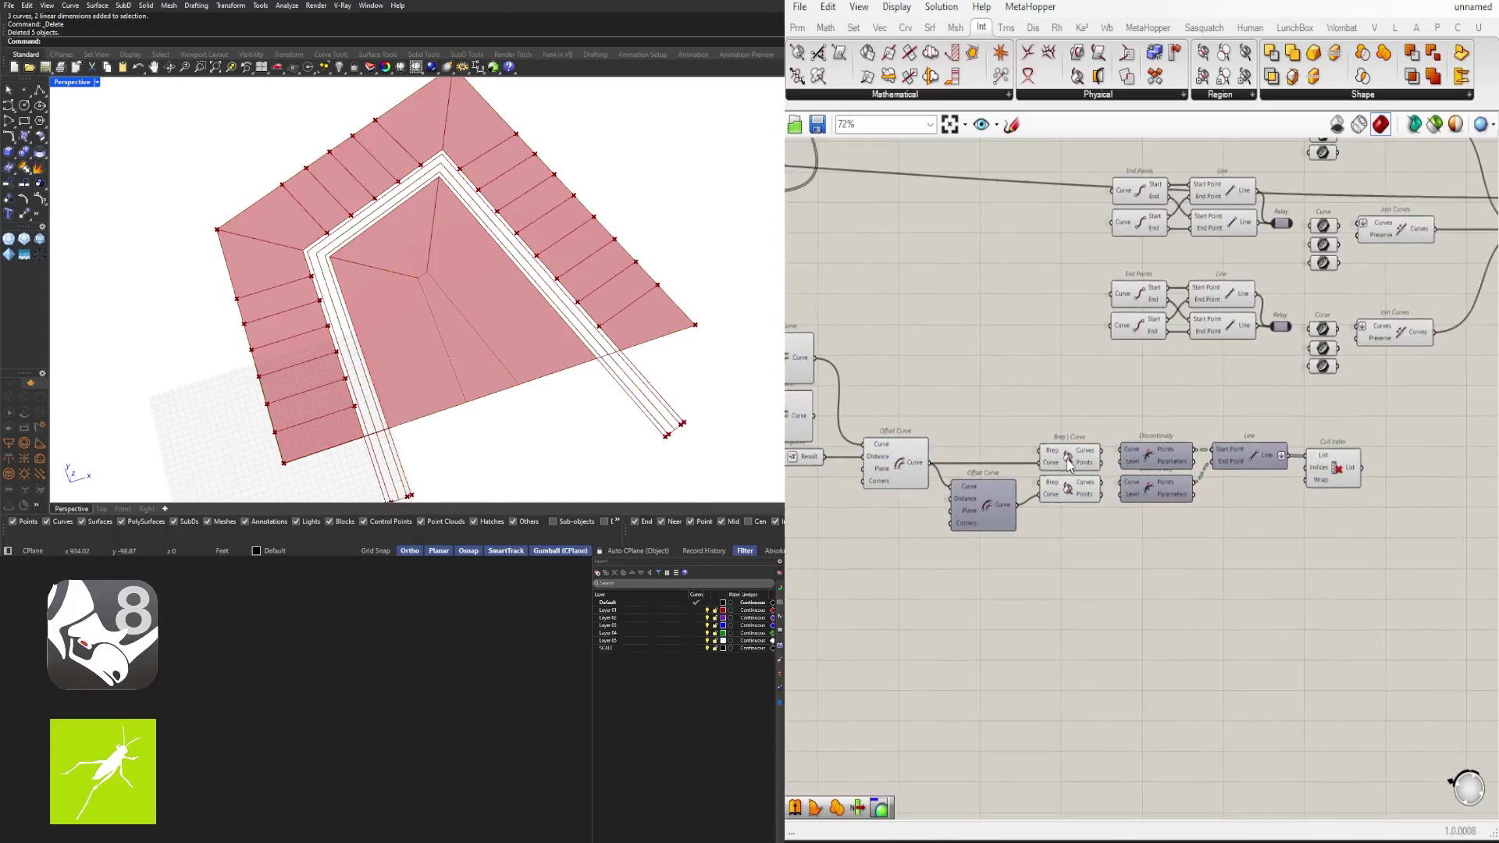
pyautogui.click(1069, 459)
pyautogui.click(1060, 489)
pyautogui.click(1067, 459)
# Step: Delete the two Discontinuity components, the Line and the Cull Index that follow the two Brep | Curve components
pyautogui.moveTo(1433, 547); pyautogui.dragTo(1157, 445)
pyautogui.middleClick(1163, 422)
pyautogui.click(1210, 366)
pyautogui.click(1068, 458)
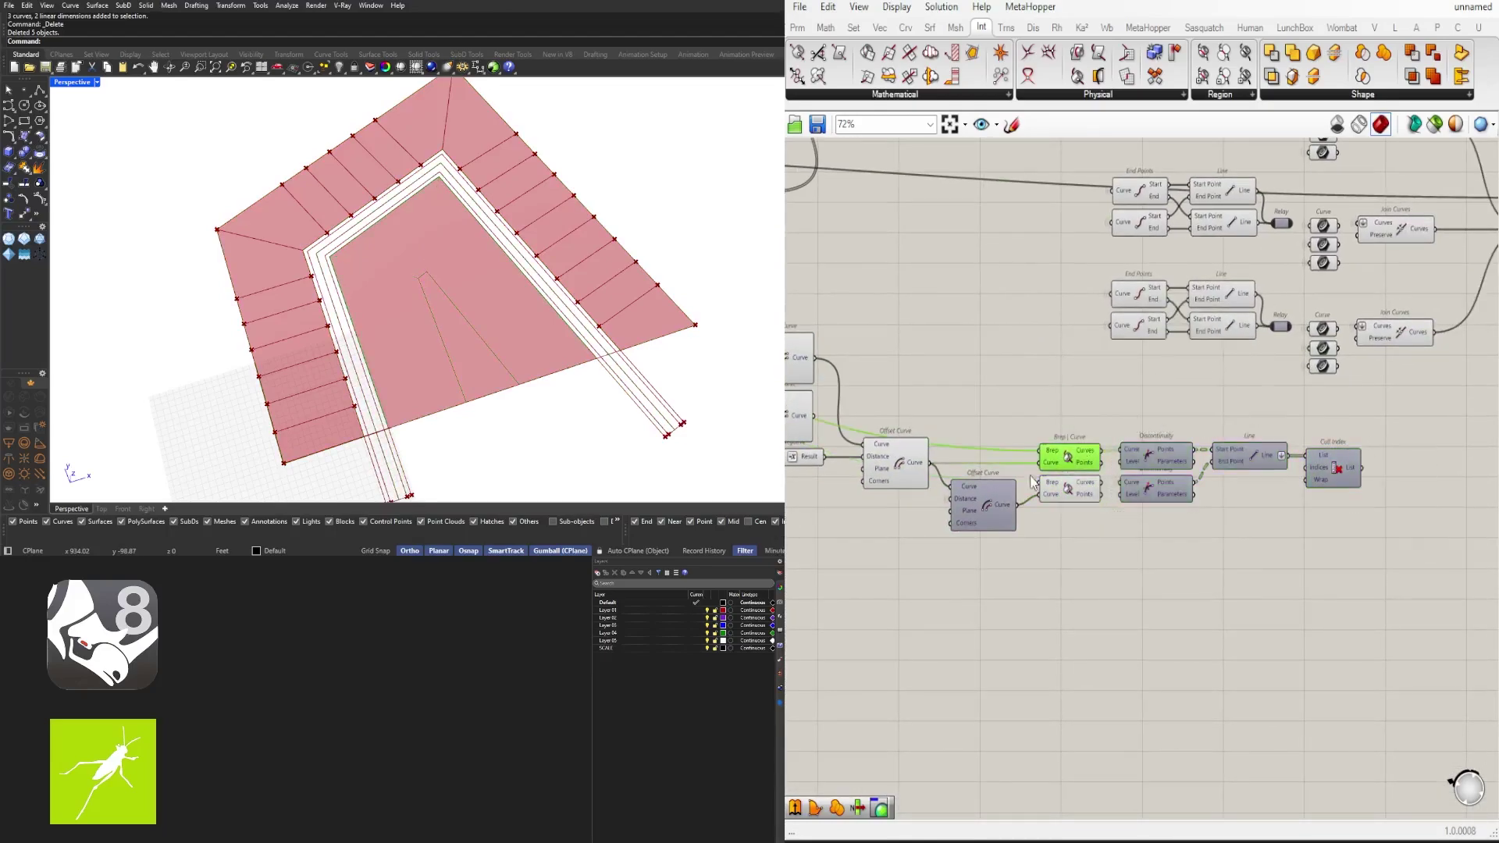
pyautogui.moveTo(1370, 579); pyautogui.dragTo(1155, 441)
pyautogui.scroll(1, 1143, 437)
pyautogui.moveTo(1131, 445); pyautogui.dragTo(1259, 438, button='right')
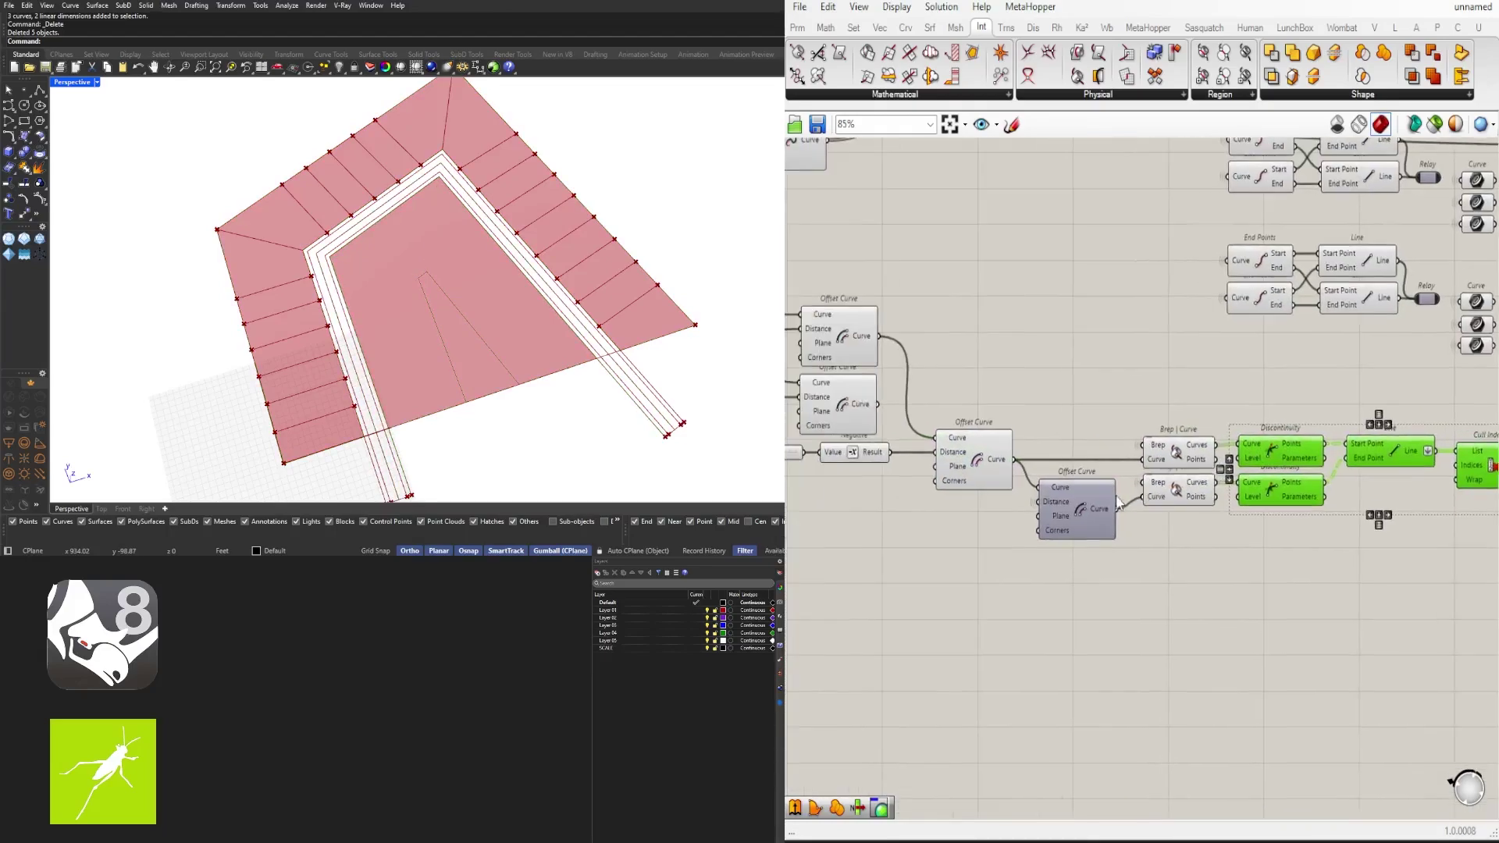
pyautogui.press('Delete')
# Step: Nudge the lower Brep | Curve into line and turn off its preview together with the last Offset Curve's
pyautogui.moveTo(1099, 559); pyautogui.dragTo(1003, 398)
pyautogui.scroll(2, 1238, 475)
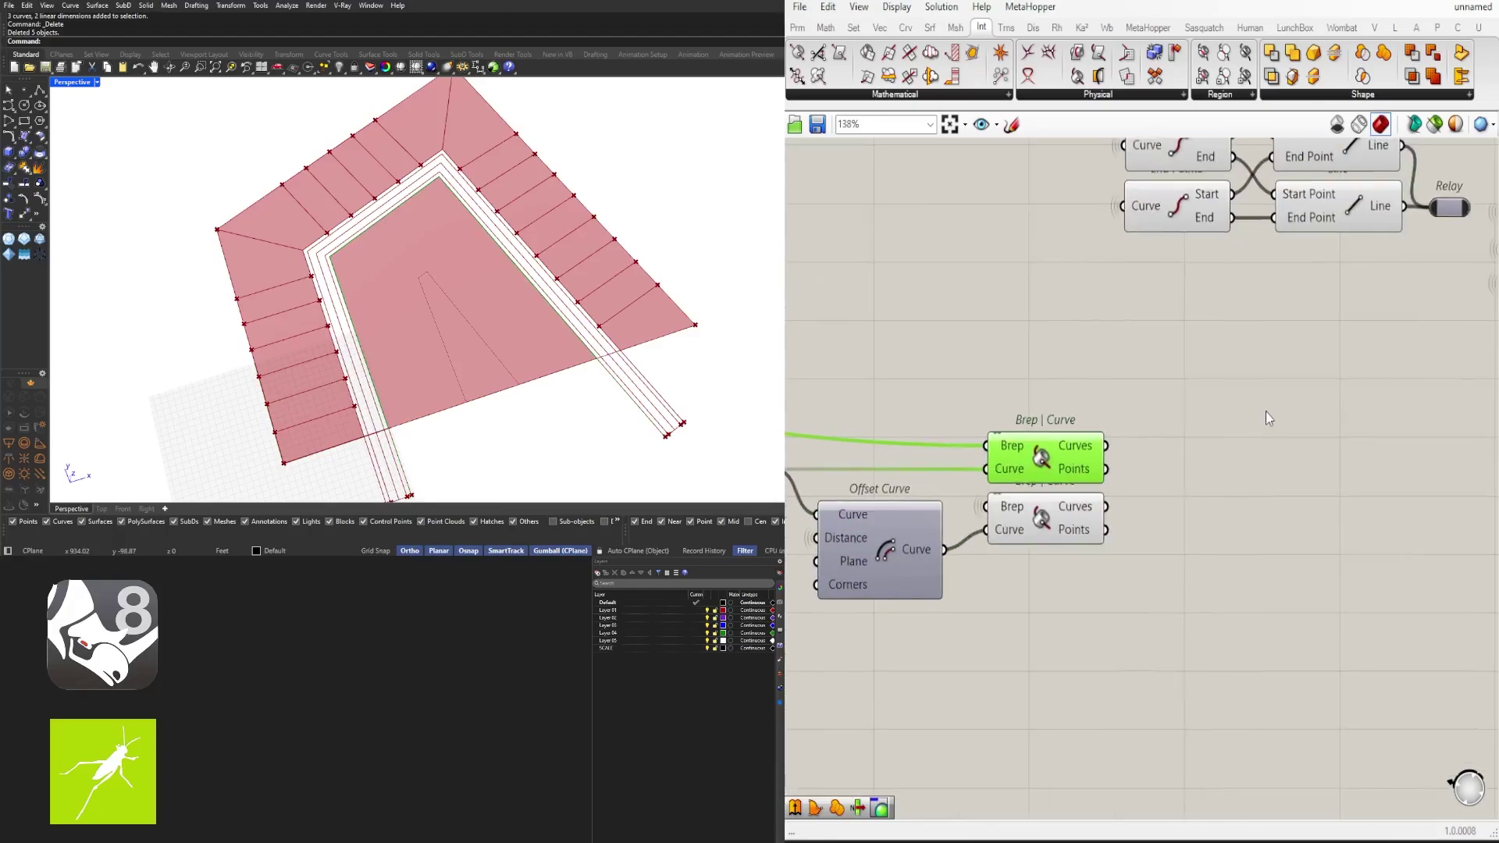
pyautogui.moveTo(1015, 514); pyautogui.dragTo(1018, 508)
pyautogui.moveTo(1112, 582); pyautogui.dragTo(933, 526)
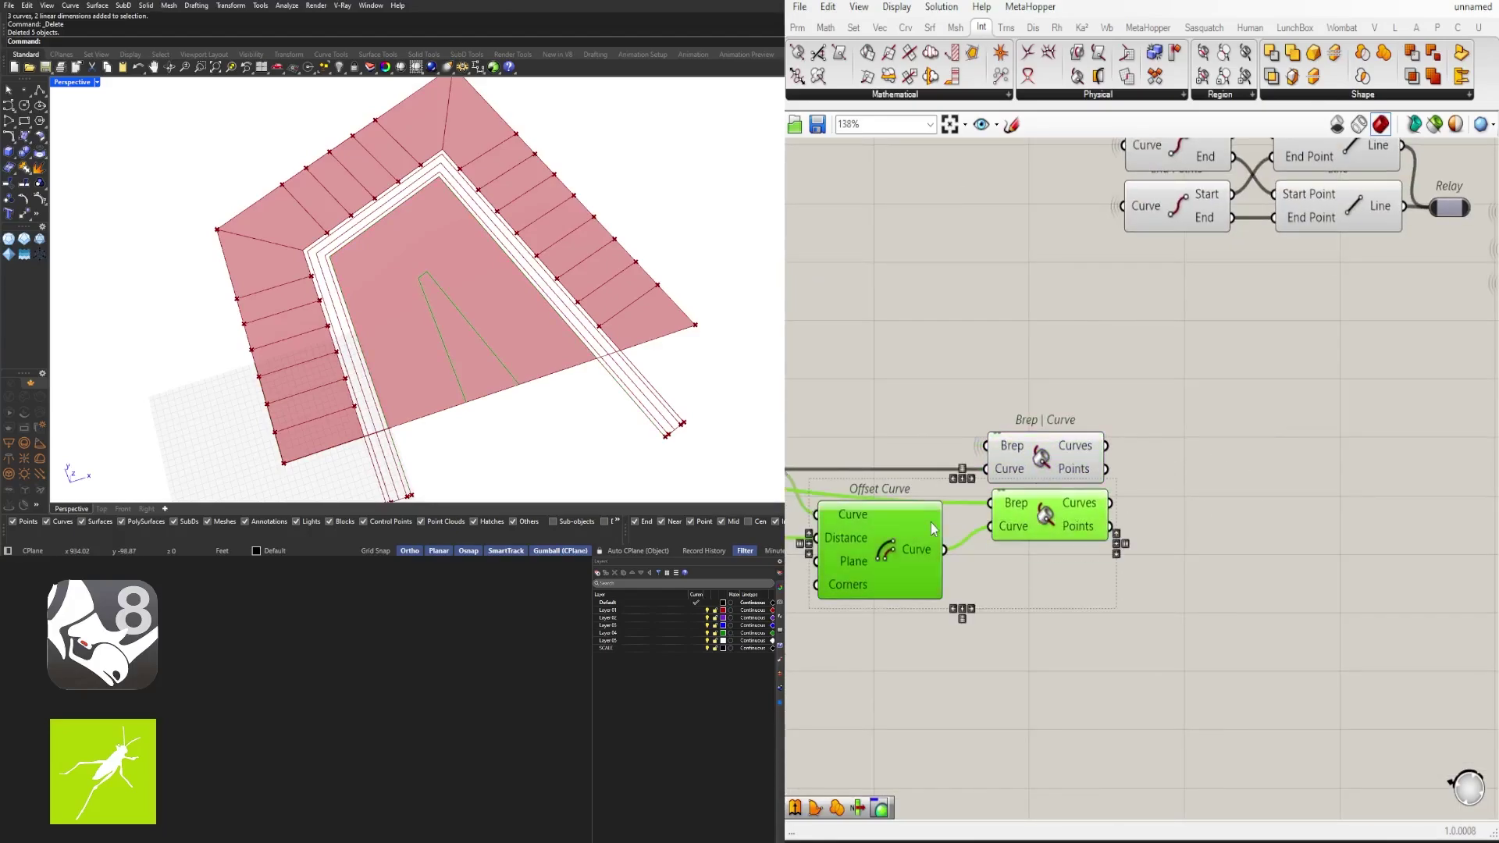
pyautogui.middleClick(967, 521)
pyautogui.click(1024, 437)
# Step: Add a List Item fed by the upper Brep | Curve's Curves output and drive its Index with a number slider set to 1
pyautogui.doubleClick(1209, 431)
pyautogui.write('item')
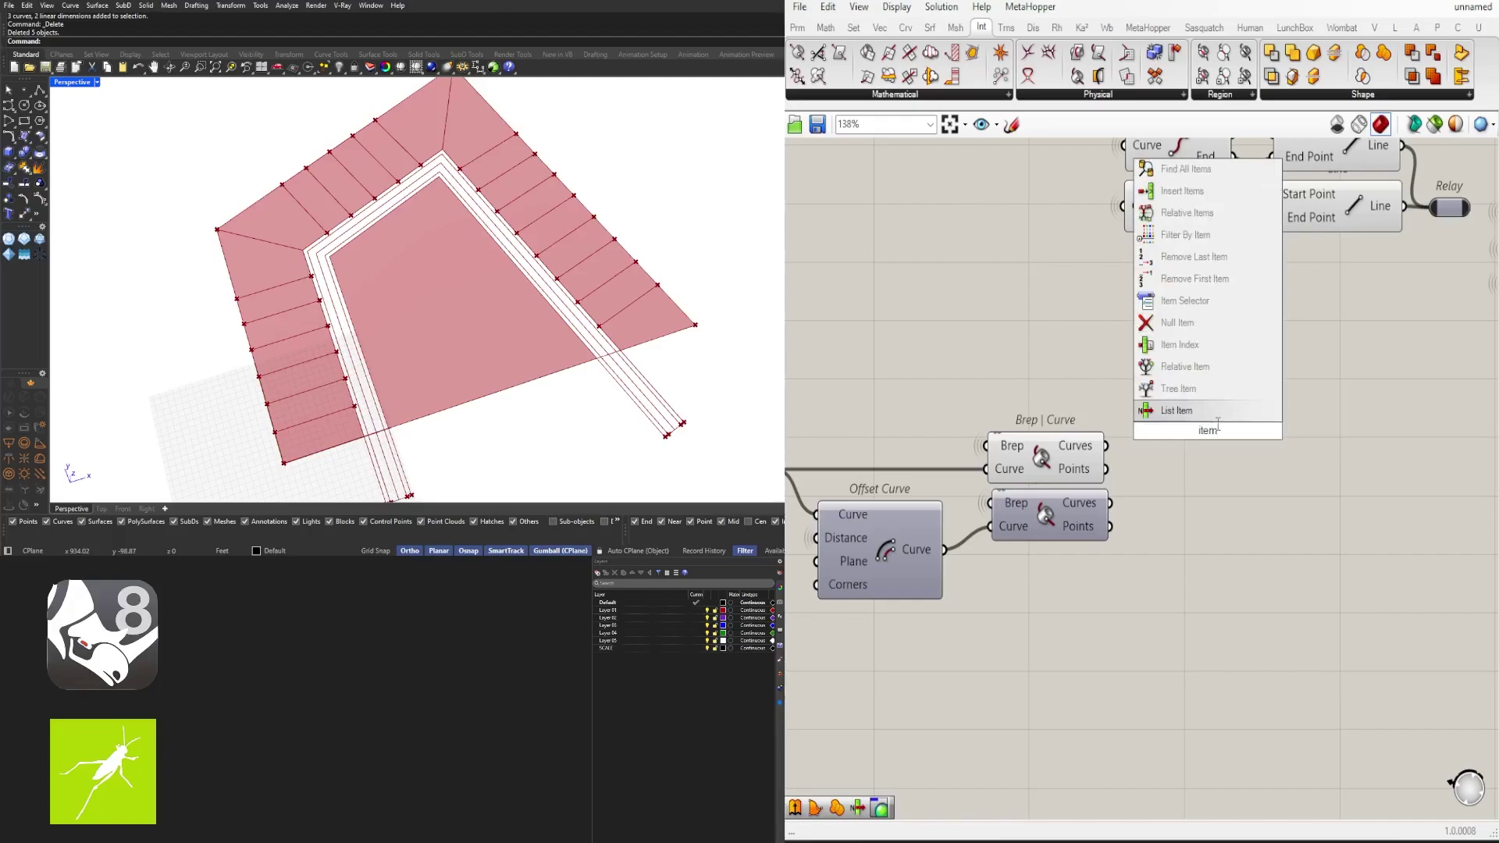
pyautogui.click(1177, 406)
pyautogui.scroll(3, 1248, 425)
pyautogui.doubleClick(958, 396)
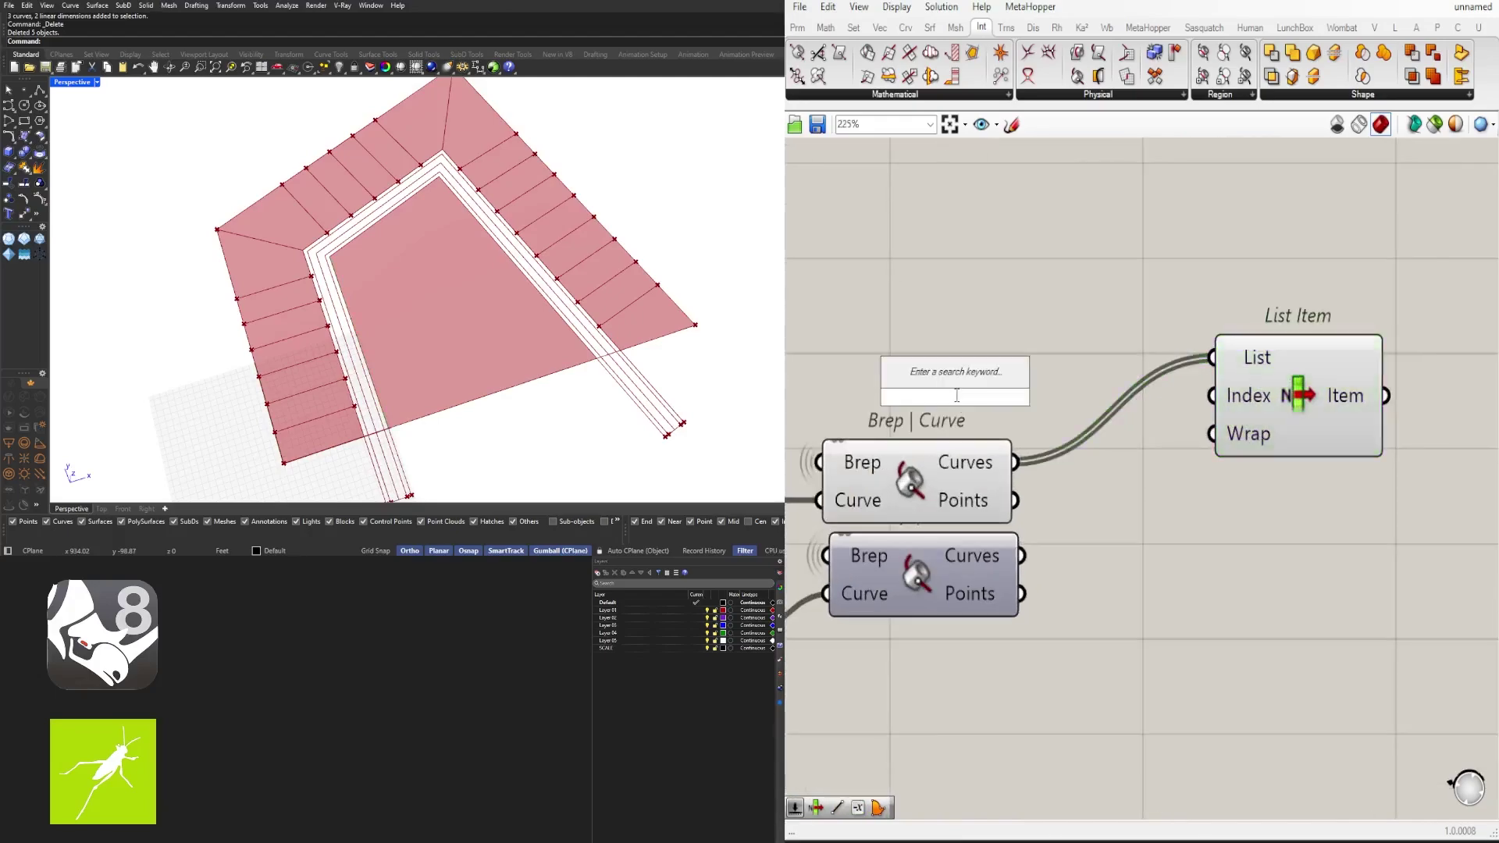
pyautogui.write('1')
pyautogui.press('Return')
pyautogui.moveTo(1080, 393); pyautogui.dragTo(987, 373)
pyautogui.click(1344, 417)
pyautogui.scroll(-3, 1378, 418)
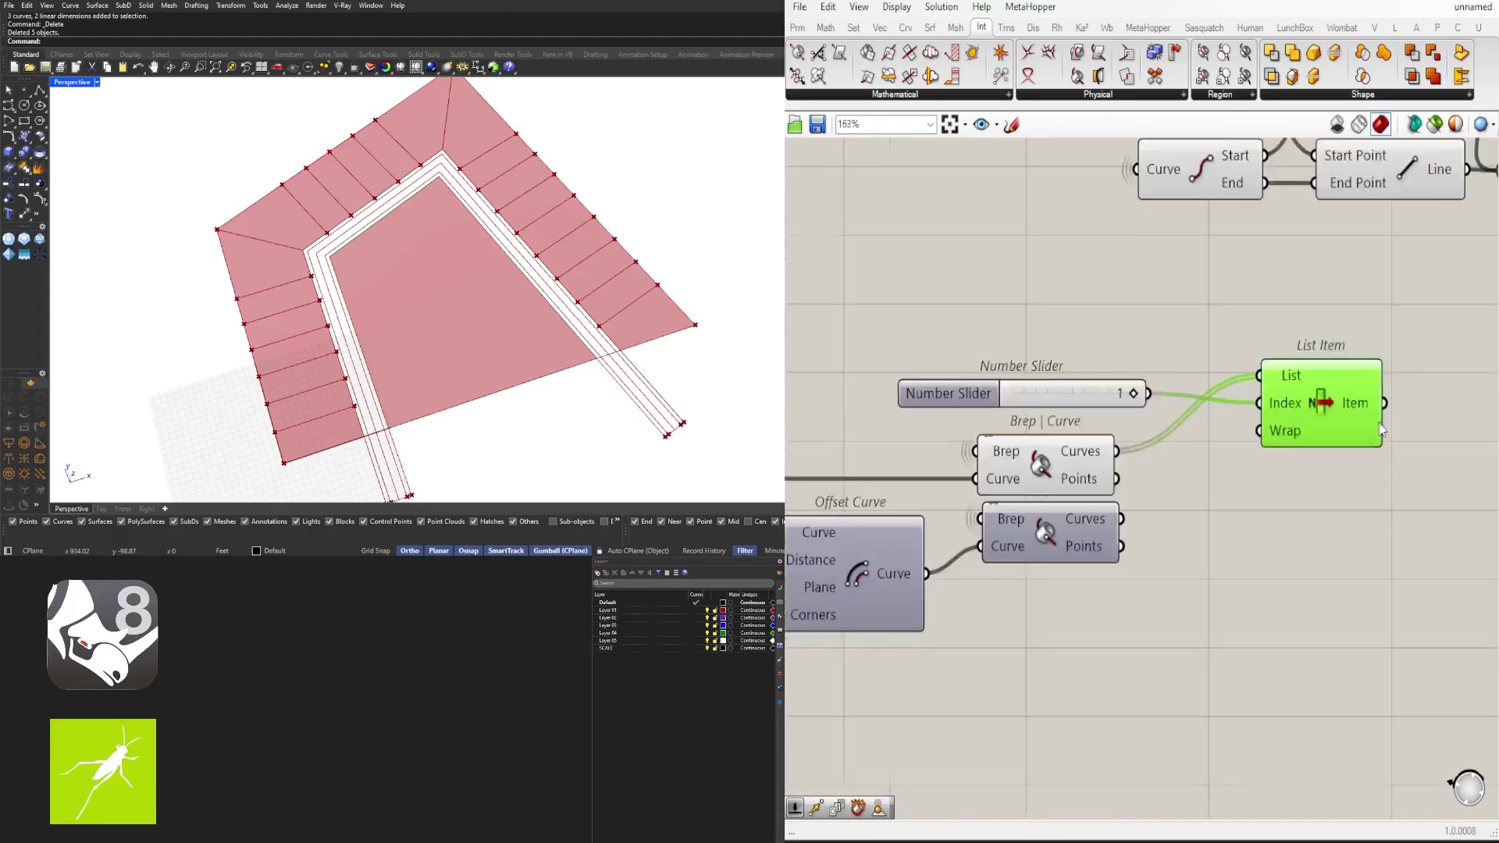
# Step: Add an Offset Curve component fed by the Item output of the new List Item
pyautogui.moveTo(1380, 422); pyautogui.dragTo(1108, 430, button='right')
pyautogui.doubleClick(1248, 426)
pyautogui.write('of')
pyautogui.click(1212, 408)
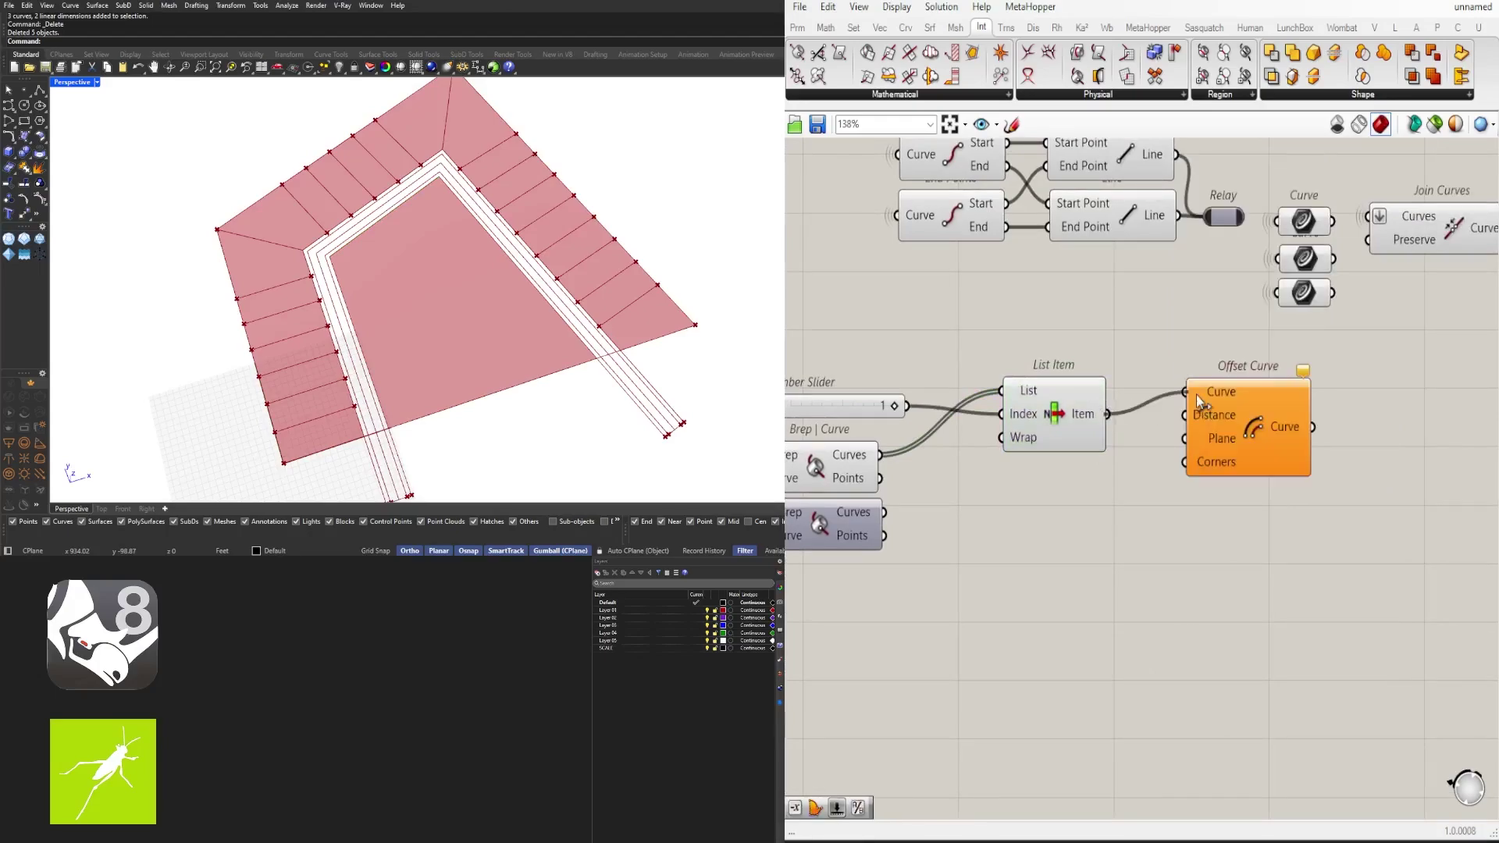
pyautogui.moveTo(1108, 414); pyautogui.dragTo(1177, 423)
# Step: Set the distance slider that feeds the first Offset Curve's Negative component to 120
pyautogui.scroll(-6, 1223, 445)
pyautogui.moveTo(963, 446); pyautogui.dragTo(1280, 453, button='right')
pyautogui.scroll(4, 1067, 351)
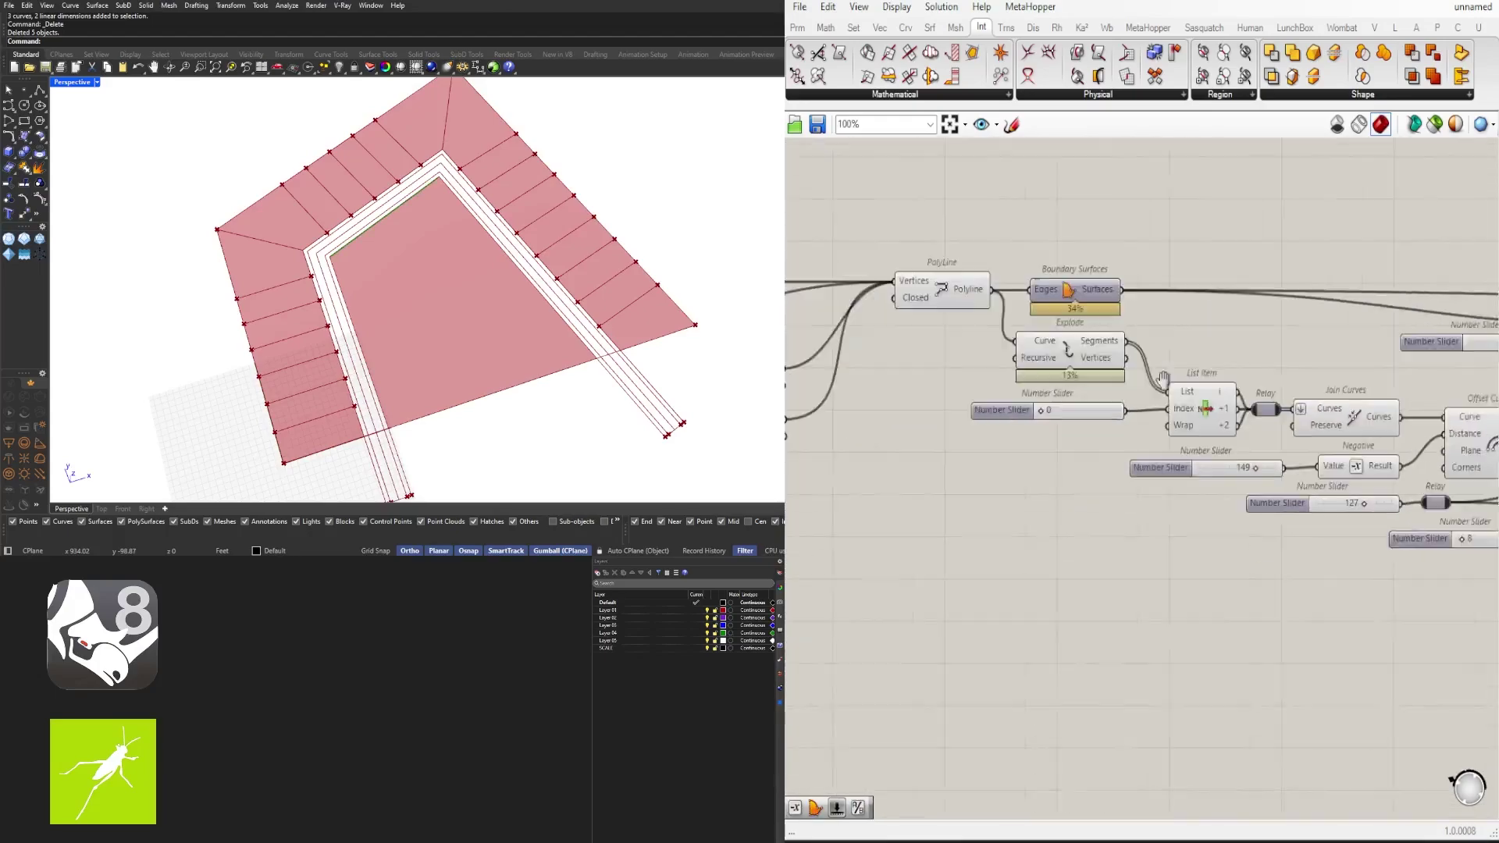
pyautogui.moveTo(1067, 460); pyautogui.dragTo(867, 452, button='right')
pyautogui.moveTo(1459, 459); pyautogui.dragTo(1080, 470, button='right')
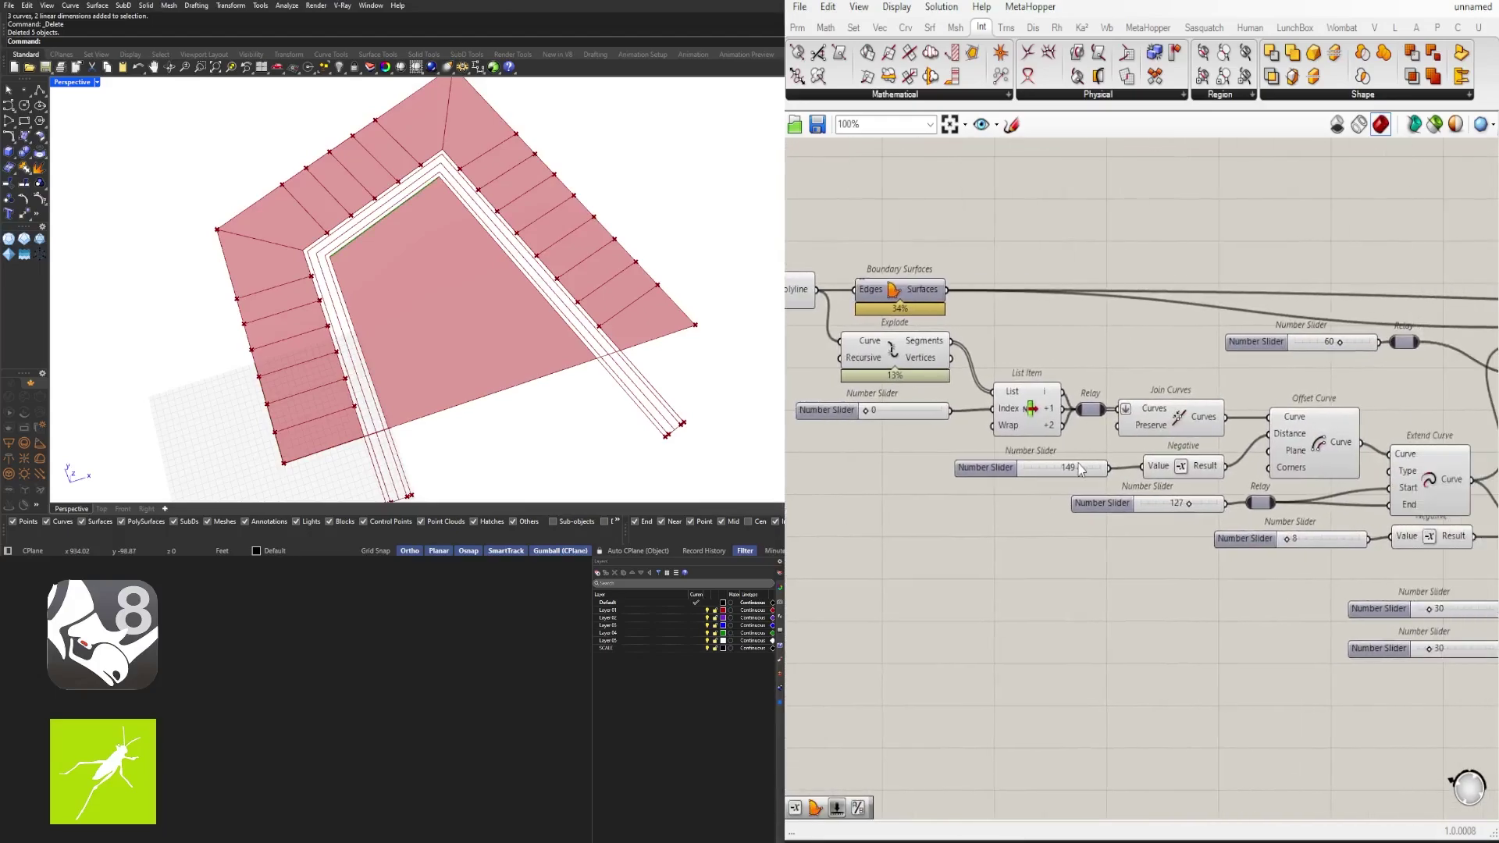
pyautogui.press('Return')
# Step: Connect the Negative component's result to the Distance input of the newly added Offset Curve
pyautogui.scroll(-5, 1120, 476)
pyautogui.scroll(5, 1210, 447)
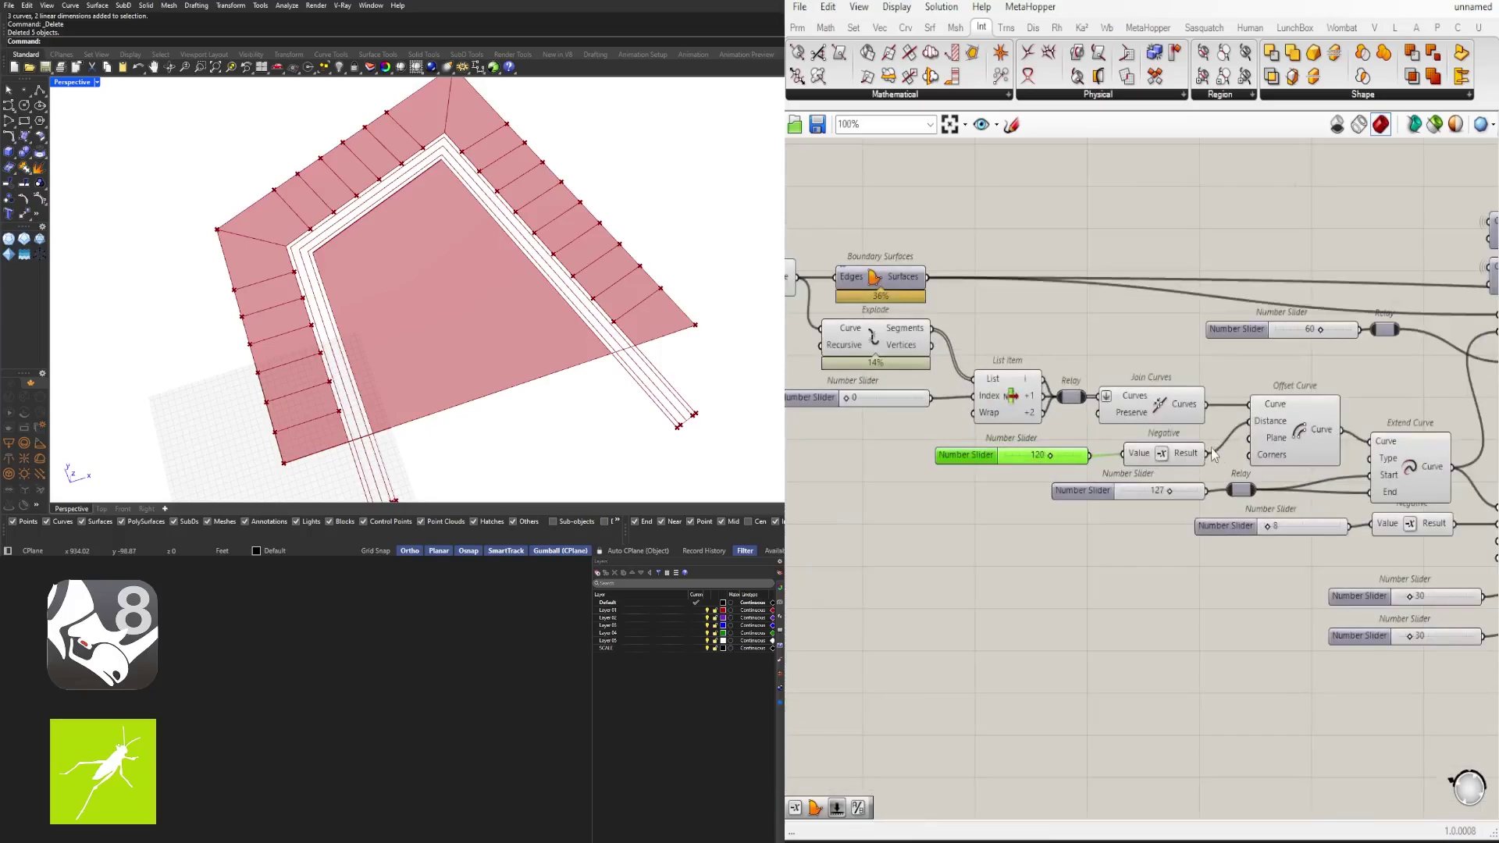
pyautogui.scroll(-6, 1171, 461)
pyautogui.scroll(11, 1247, 481)
pyautogui.moveTo(1249, 442); pyautogui.dragTo(1231, 476)
pyautogui.scroll(-4, 1006, 482)
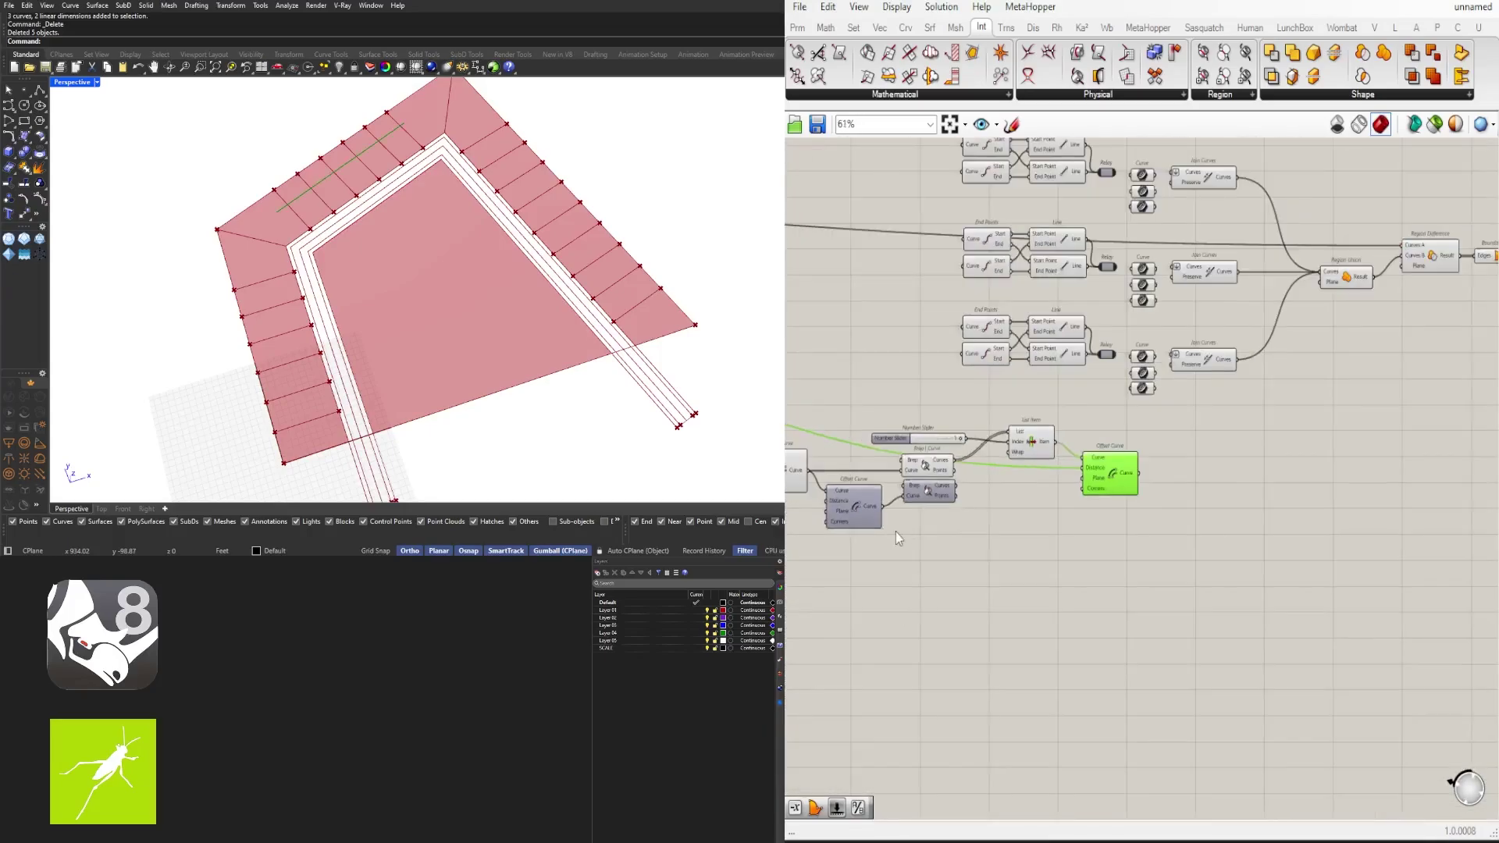
# Step: Rewire the new Offset Curve's Distance input to the 120 slider directly and hide the Distance wire
pyautogui.scroll(-2, 896, 532)
pyautogui.moveTo(896, 532); pyautogui.dragTo(1483, 573, button='right')
pyautogui.scroll(2, 1055, 450)
pyautogui.scroll(-4, 925, 475)
pyautogui.scroll(7, 1296, 507)
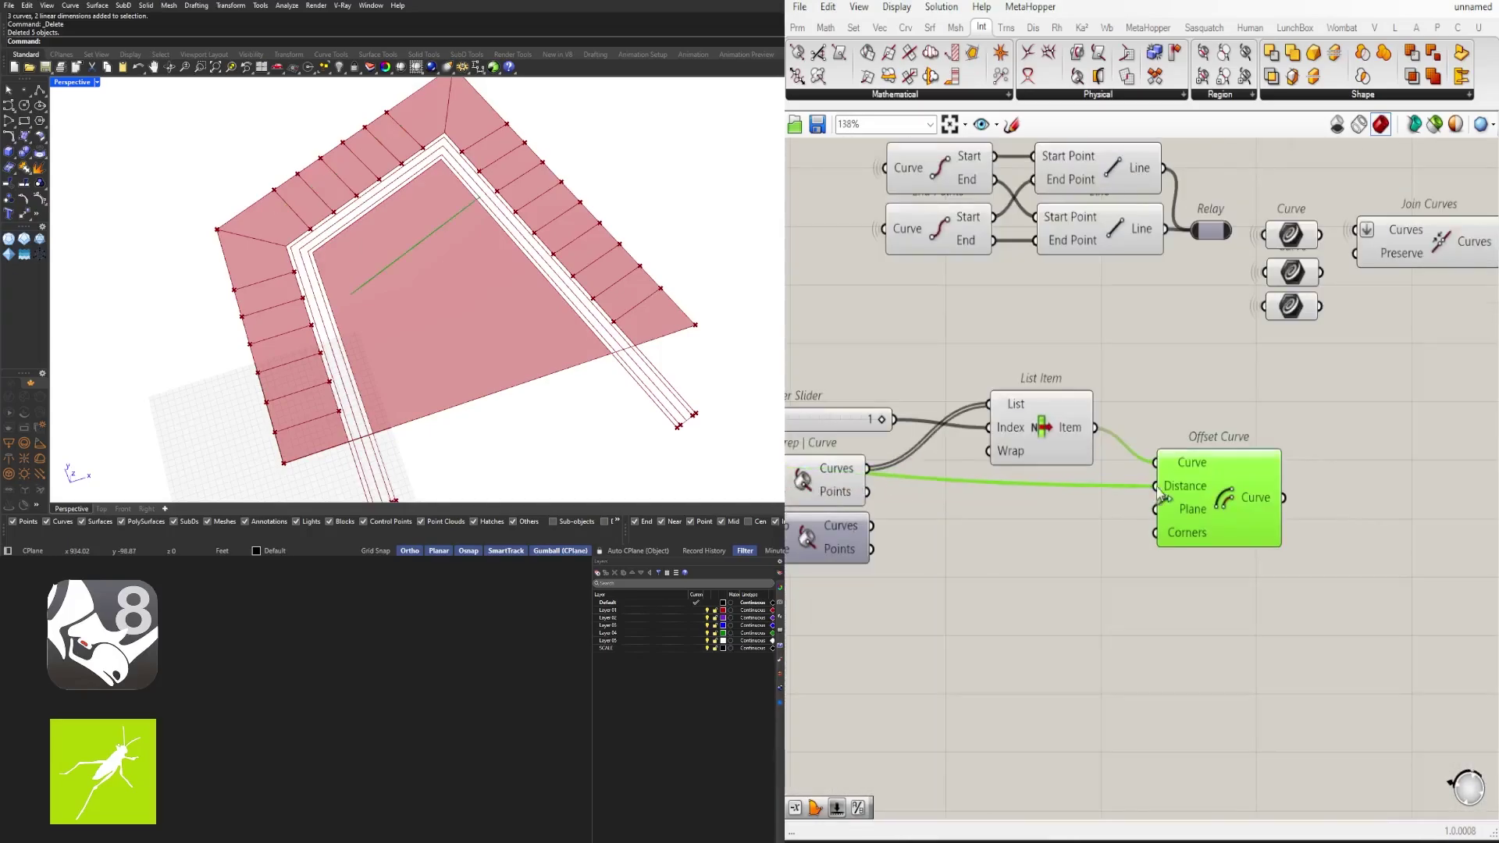
pyautogui.rightClick(1188, 485)
pyautogui.click(1409, 556)
# Step: Add a List Item after the final Boundary Surfaces component, feed it the Surfaces output, and give it an extra +1 output
pyautogui.moveTo(1230, 462); pyautogui.dragTo(1230, 532, button='right')
pyautogui.doubleClick(1121, 535)
pyautogui.scroll(-2, 897, 511)
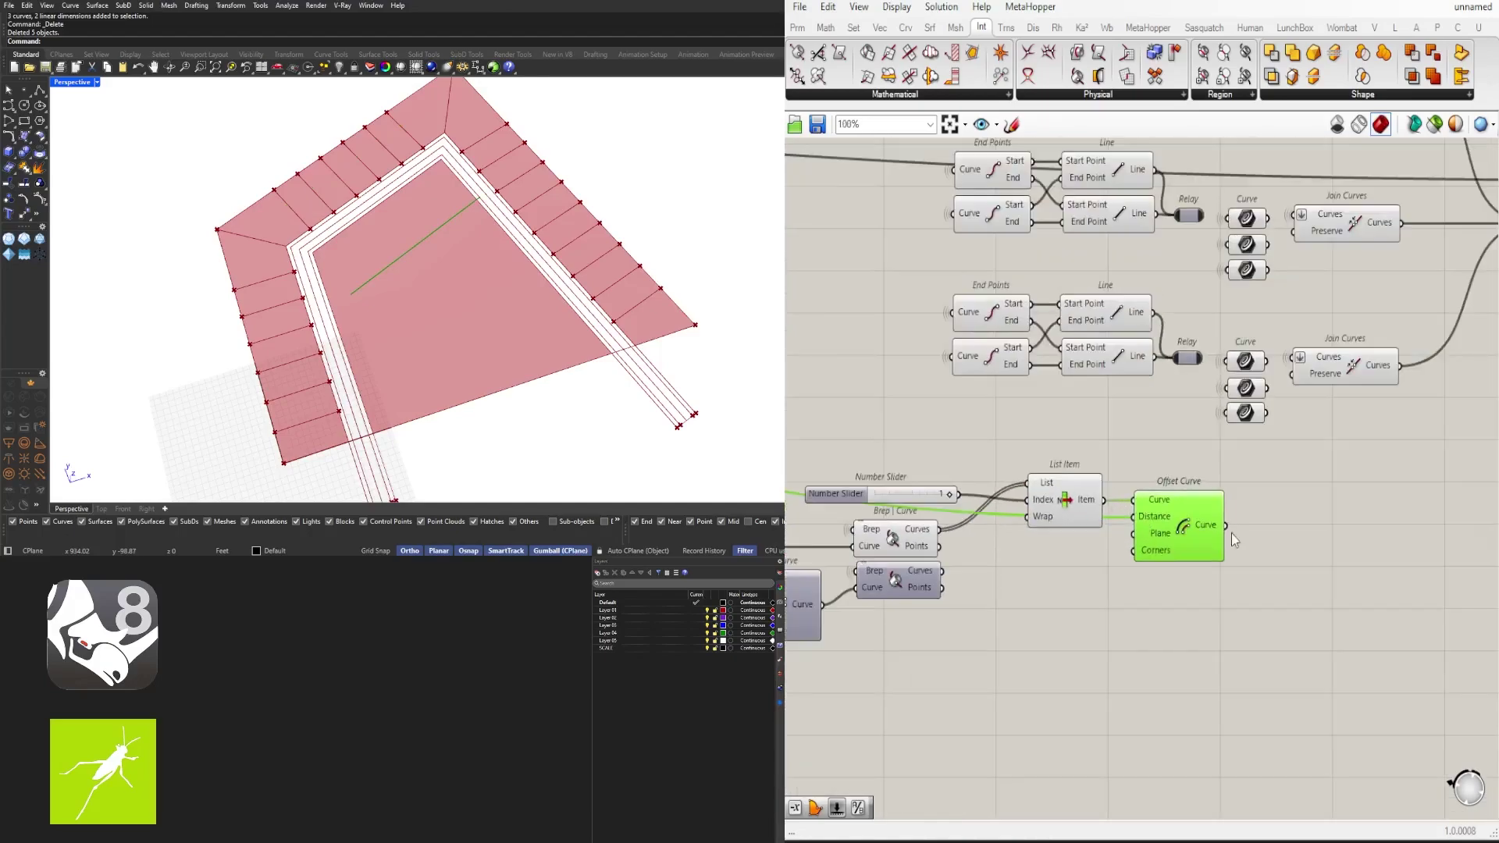
pyautogui.moveTo(1444, 442); pyautogui.dragTo(1122, 521, button='right')
pyautogui.scroll(-2, 1121, 521)
pyautogui.click(1393, 343)
pyautogui.moveTo(1400, 390); pyautogui.dragTo(1333, 409, button='right')
pyautogui.doubleClick(1420, 380)
pyautogui.write('item')
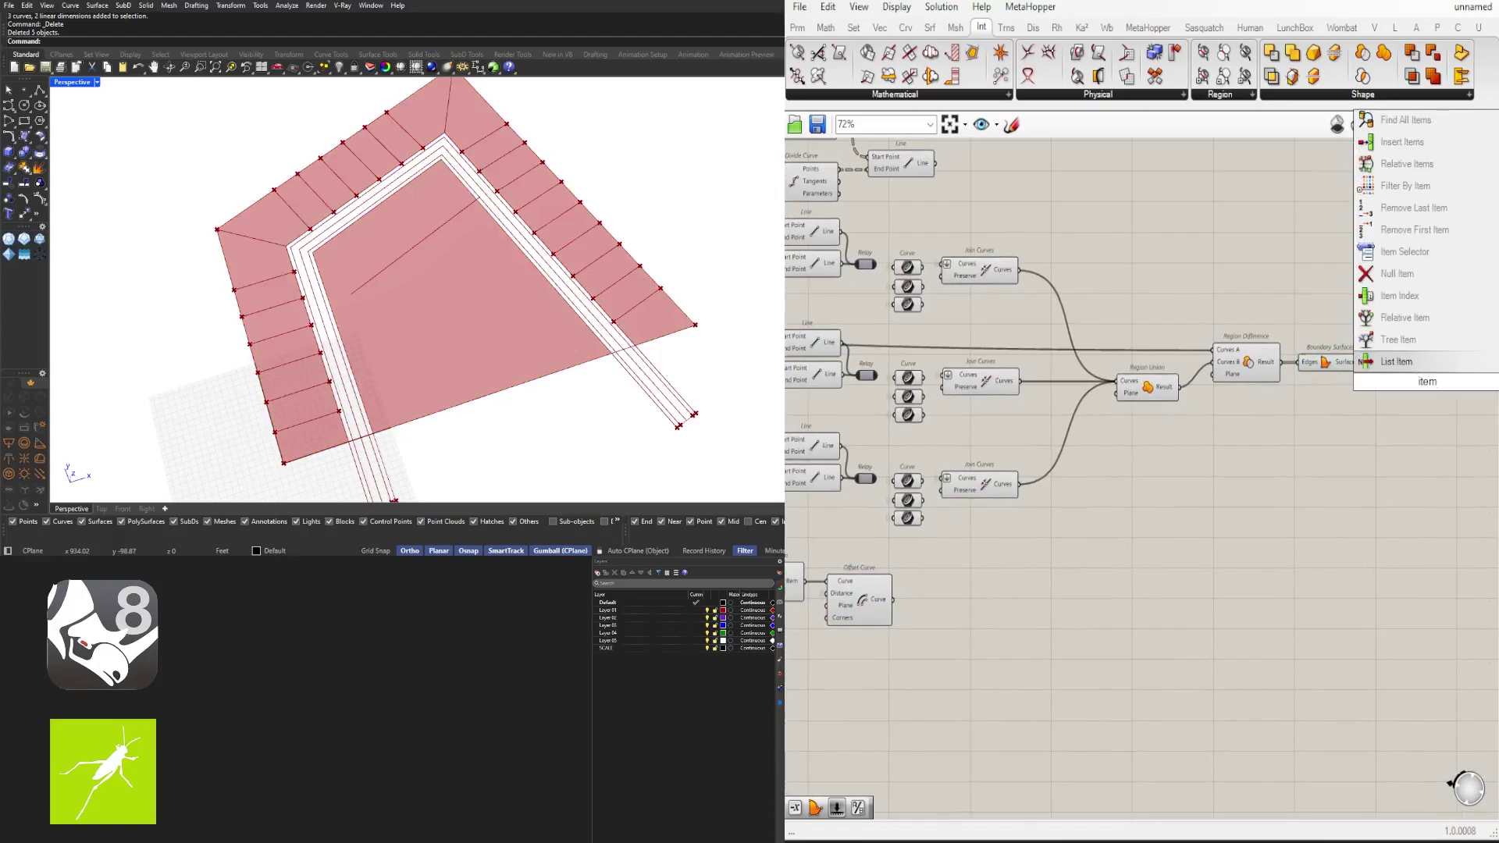
pyautogui.press('Return')
pyautogui.scroll(3, 1384, 368)
pyautogui.moveTo(1351, 359); pyautogui.dragTo(1419, 372)
pyautogui.moveTo(1454, 408); pyautogui.dragTo(1418, 394)
pyautogui.scroll(5, 1118, 473)
# Step: Turn off the preview of the Boundary Surfaces component that follows the Region Difference
pyautogui.moveTo(1414, 410); pyautogui.dragTo(1219, 510, button='right')
pyautogui.scroll(-4, 1117, 473)
pyautogui.scroll(-4, 1219, 509)
pyautogui.moveTo(1201, 539); pyautogui.dragTo(1117, 419)
pyautogui.hotkey('ctrl', 'q')
pyautogui.moveTo(1338, 418); pyautogui.dragTo(1221, 636)
# Step: Add a Curve Middle component after the new Offset Curve and feed it the offset curve
pyautogui.scroll(-4, 1221, 636)
pyautogui.moveTo(1177, 531); pyautogui.dragTo(1468, 468, button='right')
pyautogui.scroll(4, 1182, 523)
pyautogui.click(1223, 495)
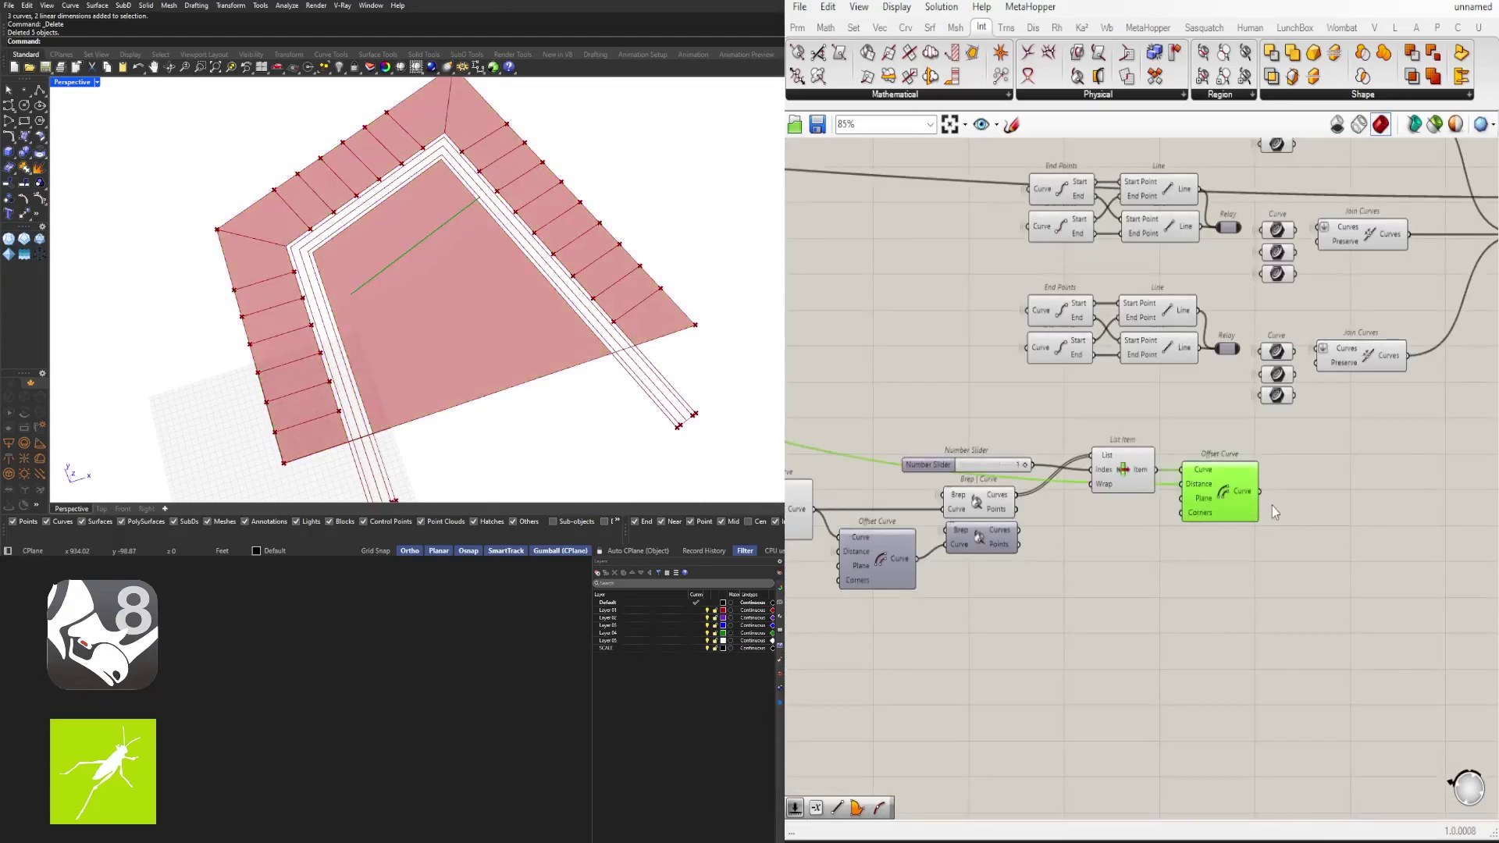
pyautogui.moveTo(1271, 506); pyautogui.dragTo(1162, 534, button='right')
pyautogui.scroll(2, 1161, 534)
pyautogui.click(1242, 508)
pyautogui.doubleClick(1252, 533)
pyautogui.write('mid')
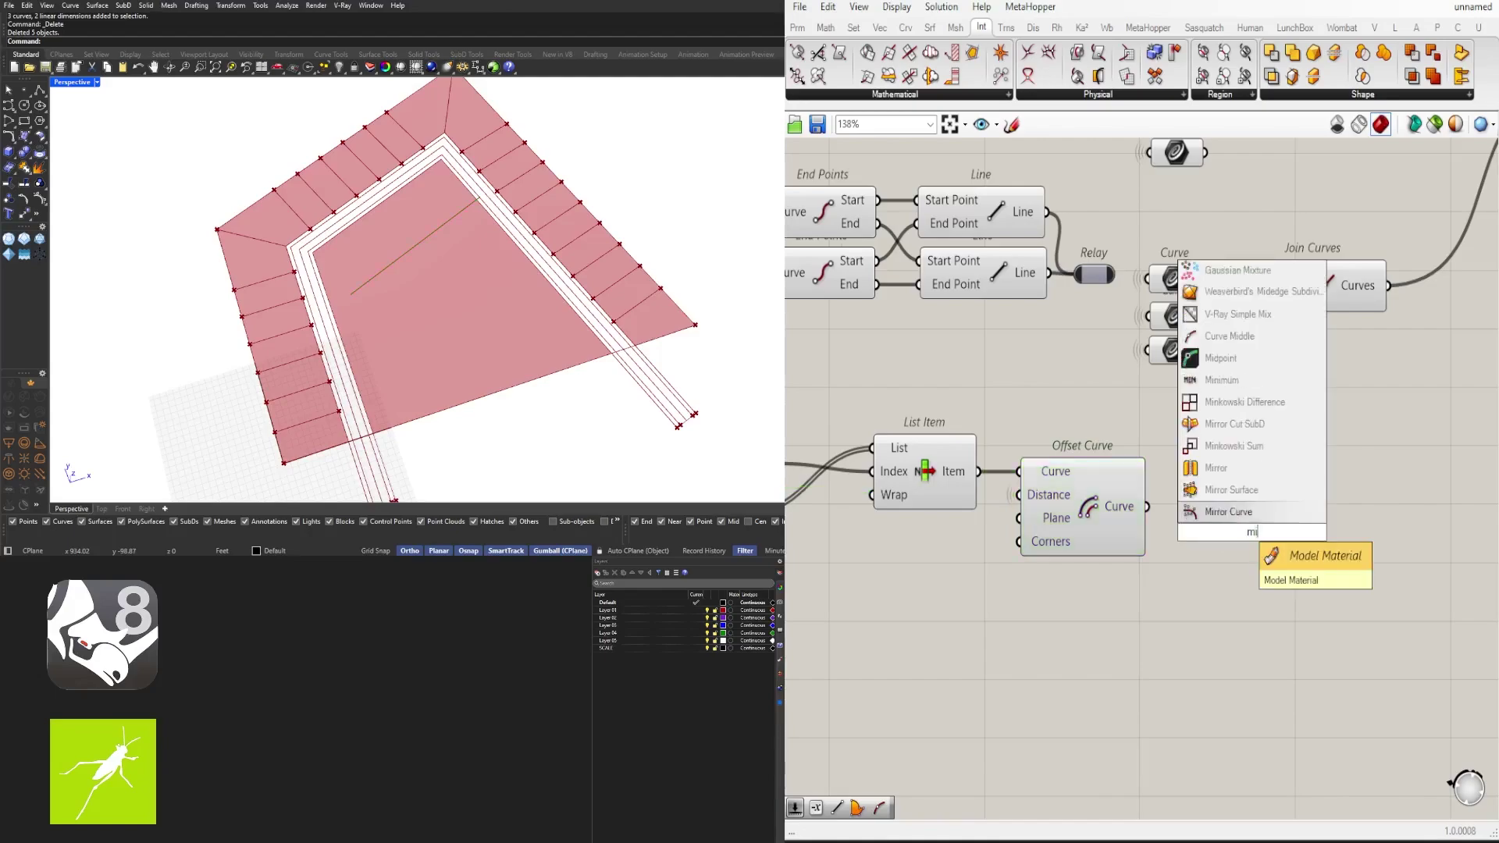
pyautogui.press('Return')
# Step: Scale the offset line about its Curve Middle midpoint, with a number slider driving the Factor
pyautogui.doubleClick(1329, 506)
pyautogui.write('scale')
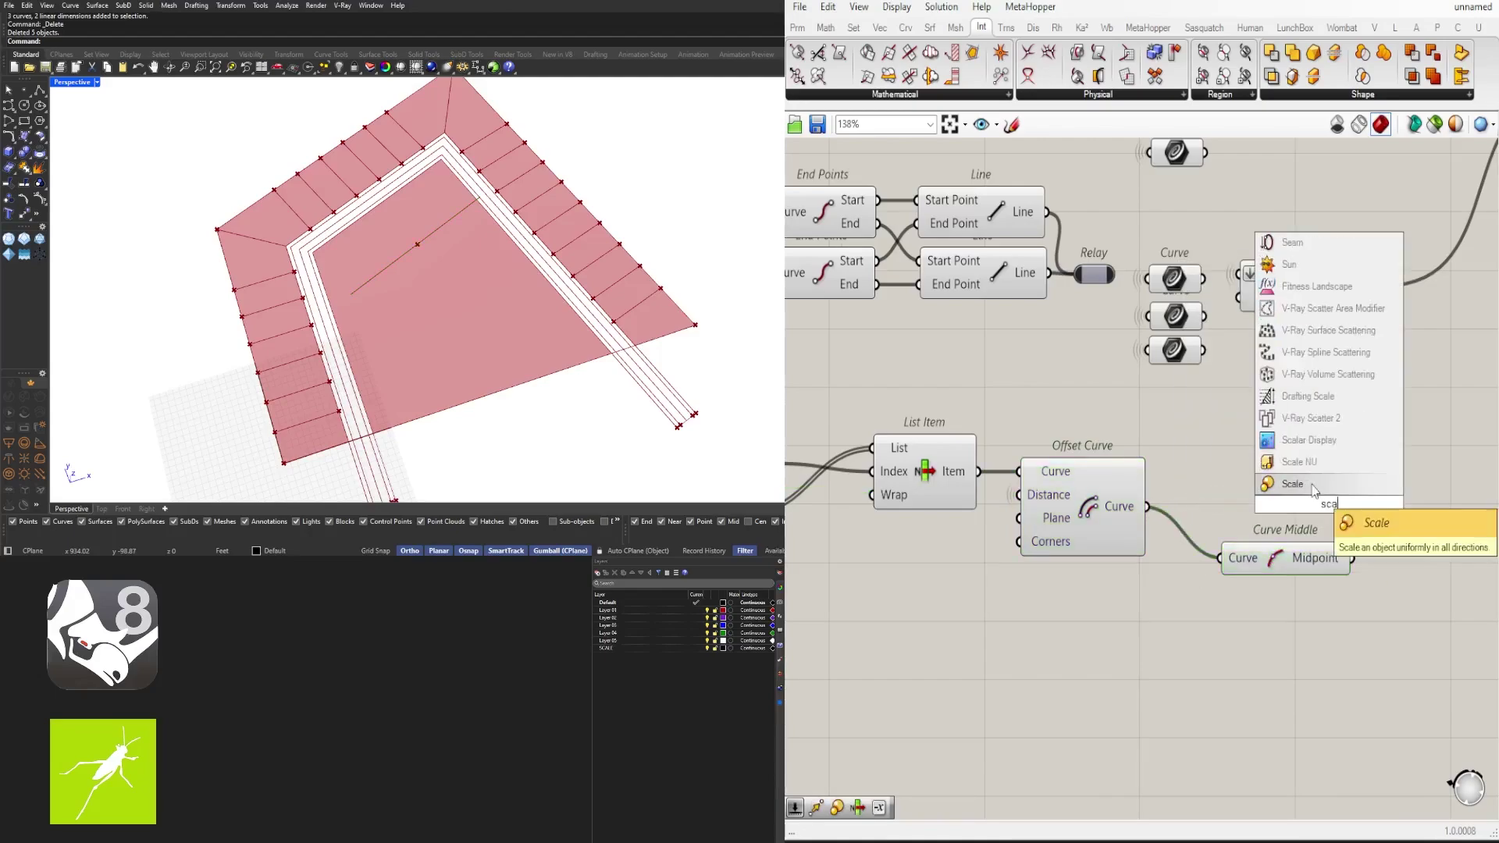
pyautogui.press('Return')
pyautogui.moveTo(1349, 556)
pyautogui.mouseDown()
pyautogui.moveTo(1337, 532)
pyautogui.moveTo(1371, 556)
pyautogui.mouseUp()
pyautogui.doubleClick(1253, 587)
pyautogui.click(1444, 531)
pyautogui.scroll(-2, 1452, 522)
pyautogui.moveTo(1467, 515); pyautogui.dragTo(1091, 609, button='right')
pyautogui.scroll(-1, 1091, 609)
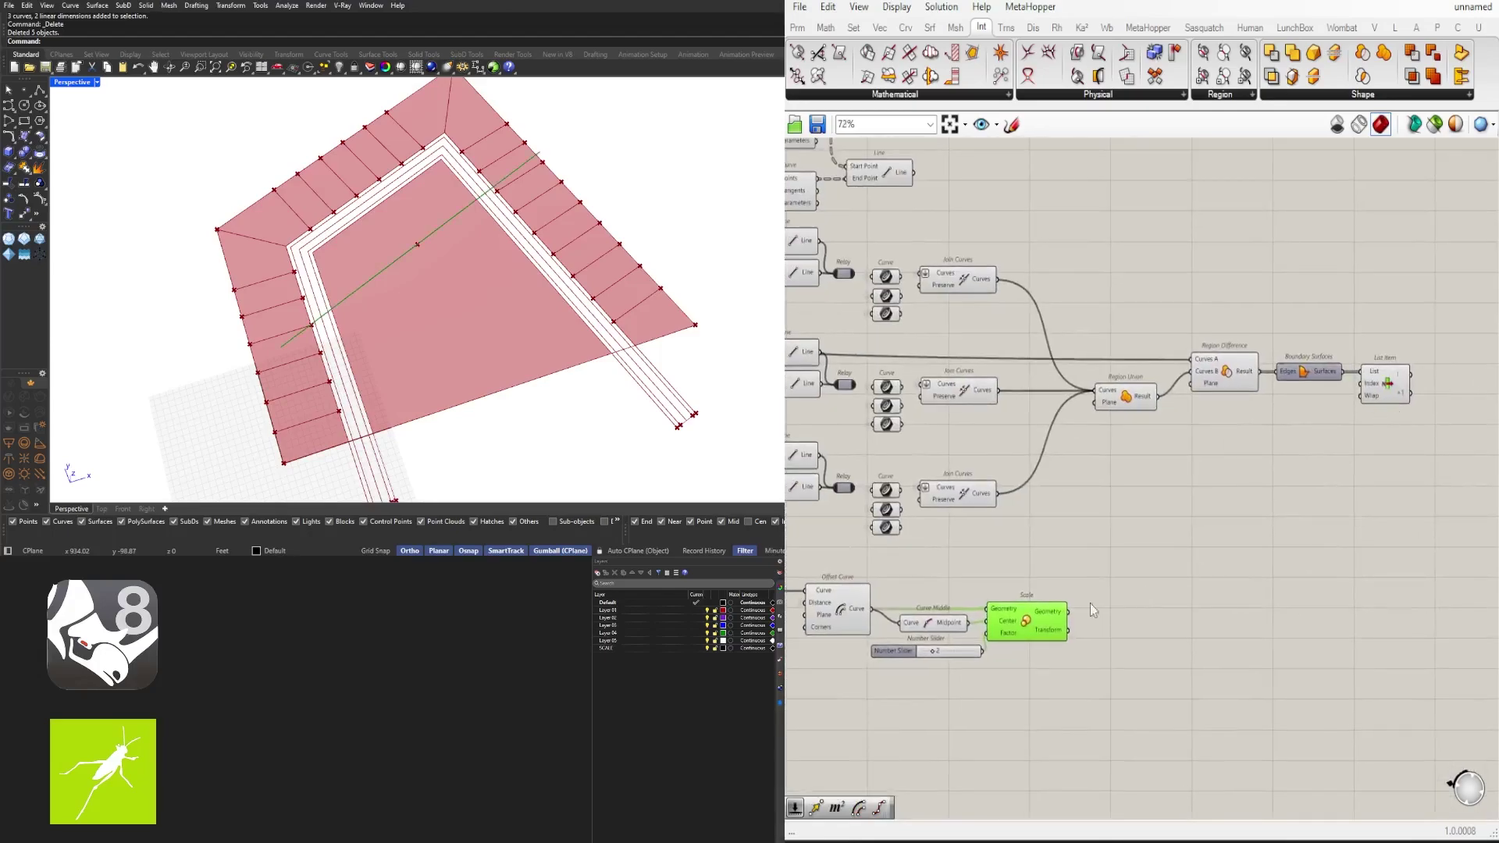
# Step: Add a Surface Split that takes the List Item's +1 surface and the scaled line as its cutting curve
pyautogui.doubleClick(1218, 618)
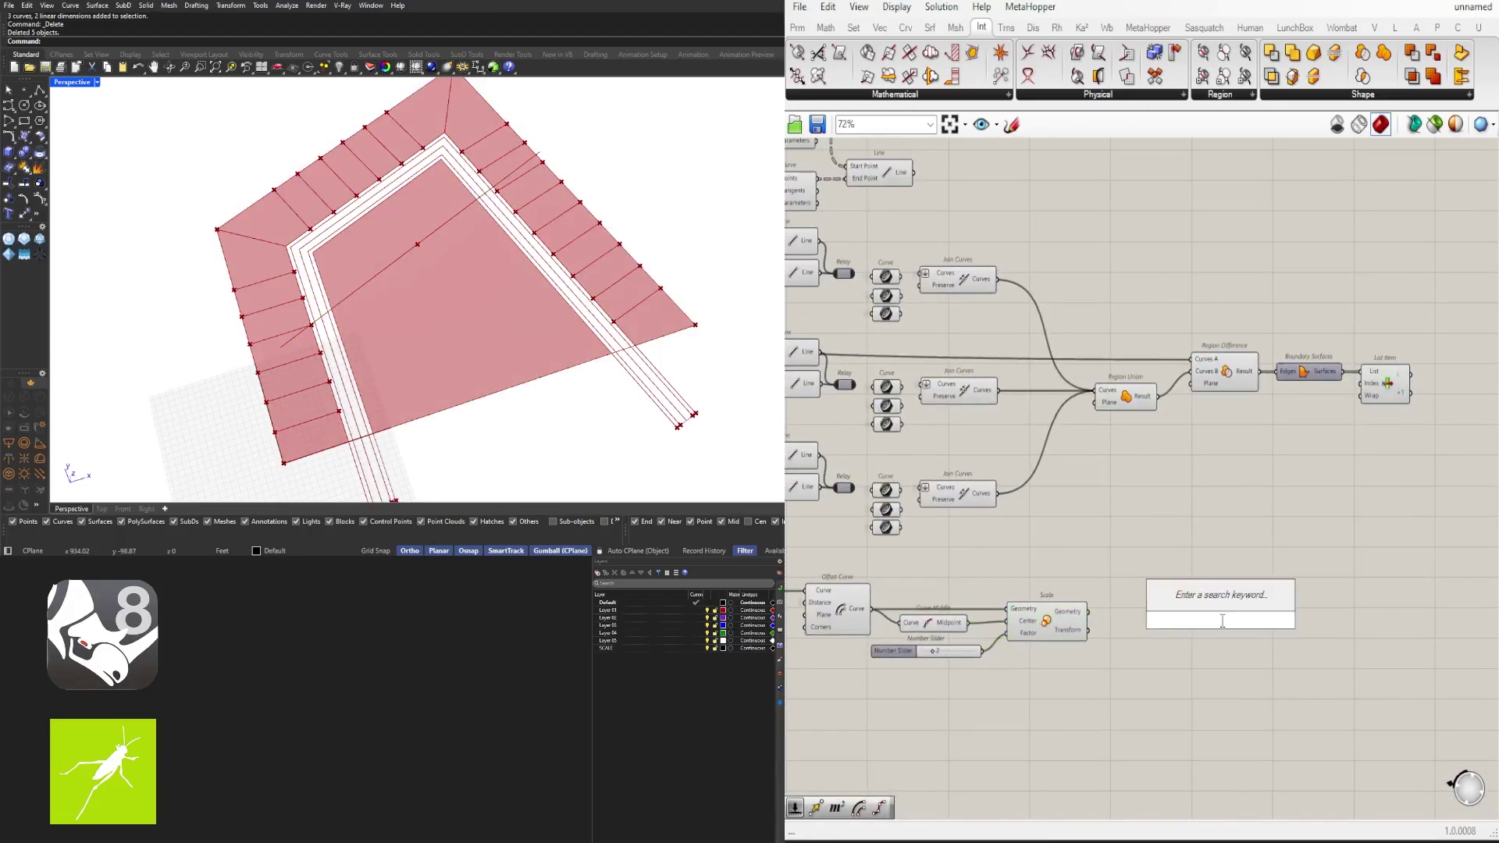
pyautogui.write('split sur')
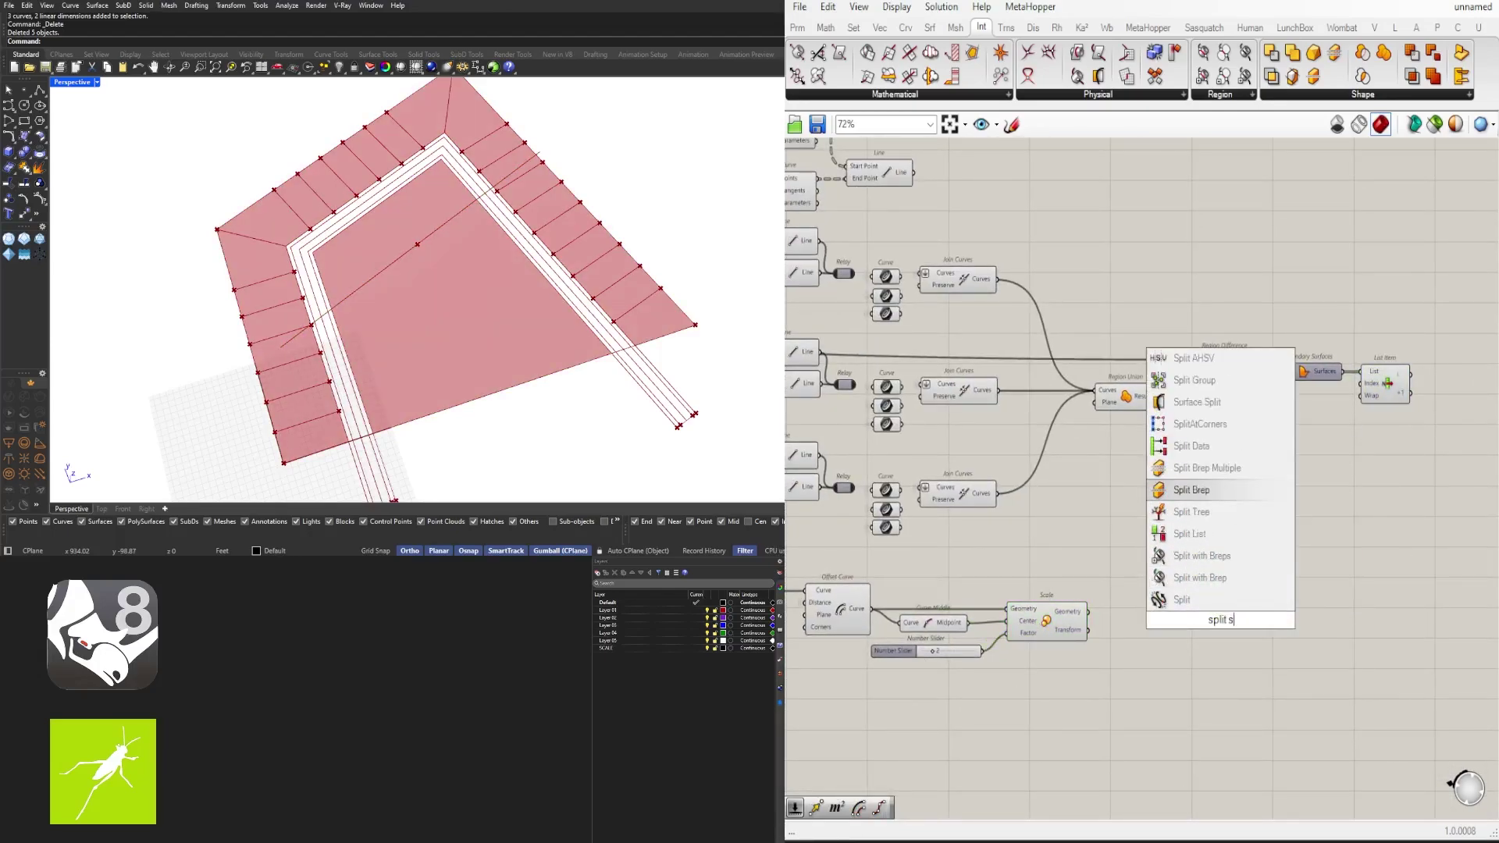
pyautogui.click(1188, 581)
pyautogui.click(1082, 619)
pyautogui.moveTo(1190, 634); pyautogui.dragTo(1038, 623, button='right')
pyautogui.moveTo(1038, 619); pyautogui.dragTo(1290, 424)
pyautogui.click(1252, 378)
pyautogui.scroll(2, 1250, 376)
pyautogui.click(1342, 439)
pyautogui.moveTo(1340, 423); pyautogui.dragTo(1204, 511, button='right')
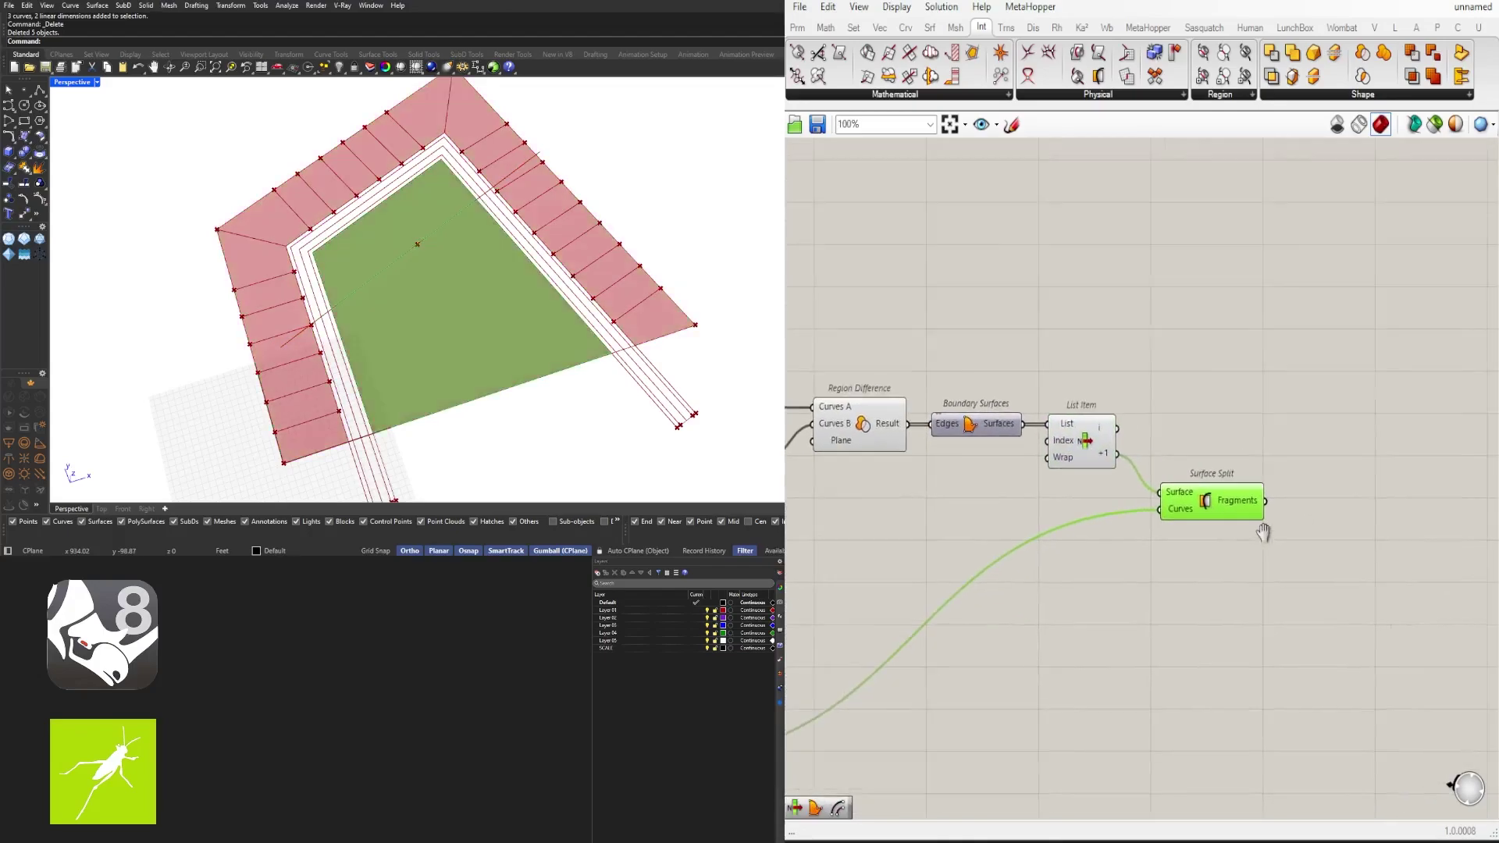
# Step: Add a Surface parameter connected to the List Item's i output and place the Surface Split just below it
pyautogui.scroll(2, 1222, 468)
pyautogui.doubleClick(1193, 427)
pyautogui.write('surf')
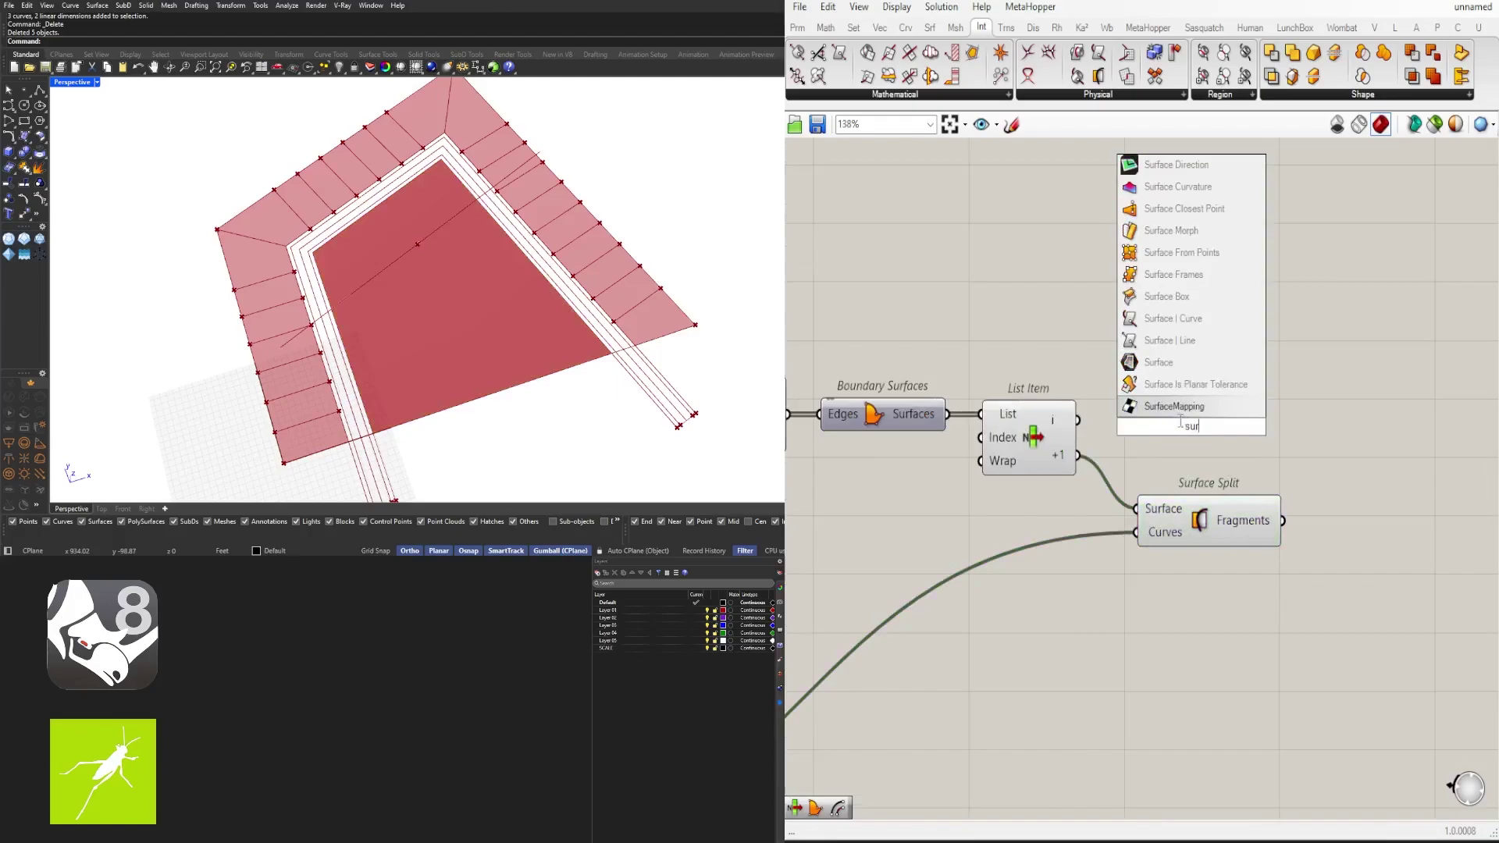
pyautogui.click(1182, 362)
pyautogui.moveTo(1077, 420); pyautogui.dragTo(1204, 423)
pyautogui.moveTo(1198, 526); pyautogui.dragTo(1176, 482)
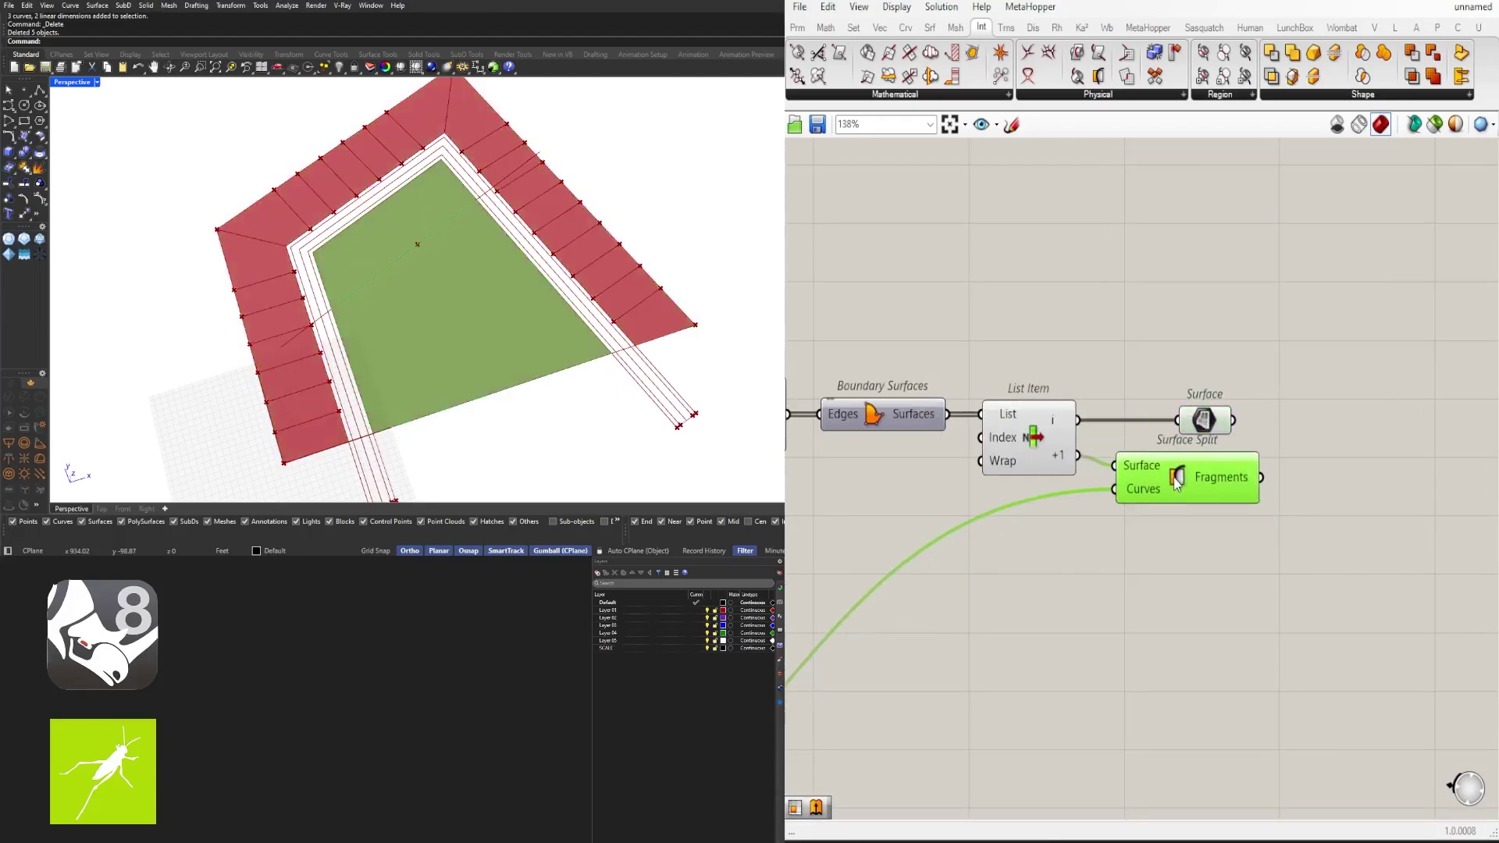
# Step: Turn off the previews of the surface List Item and the Scale component
pyautogui.click(1028, 437)
pyautogui.click(1182, 317)
pyautogui.scroll(-5, 1147, 484)
pyautogui.moveTo(894, 625); pyautogui.dragTo(1150, 559, button='right')
pyautogui.click(1141, 557)
pyautogui.middleClick(1115, 515)
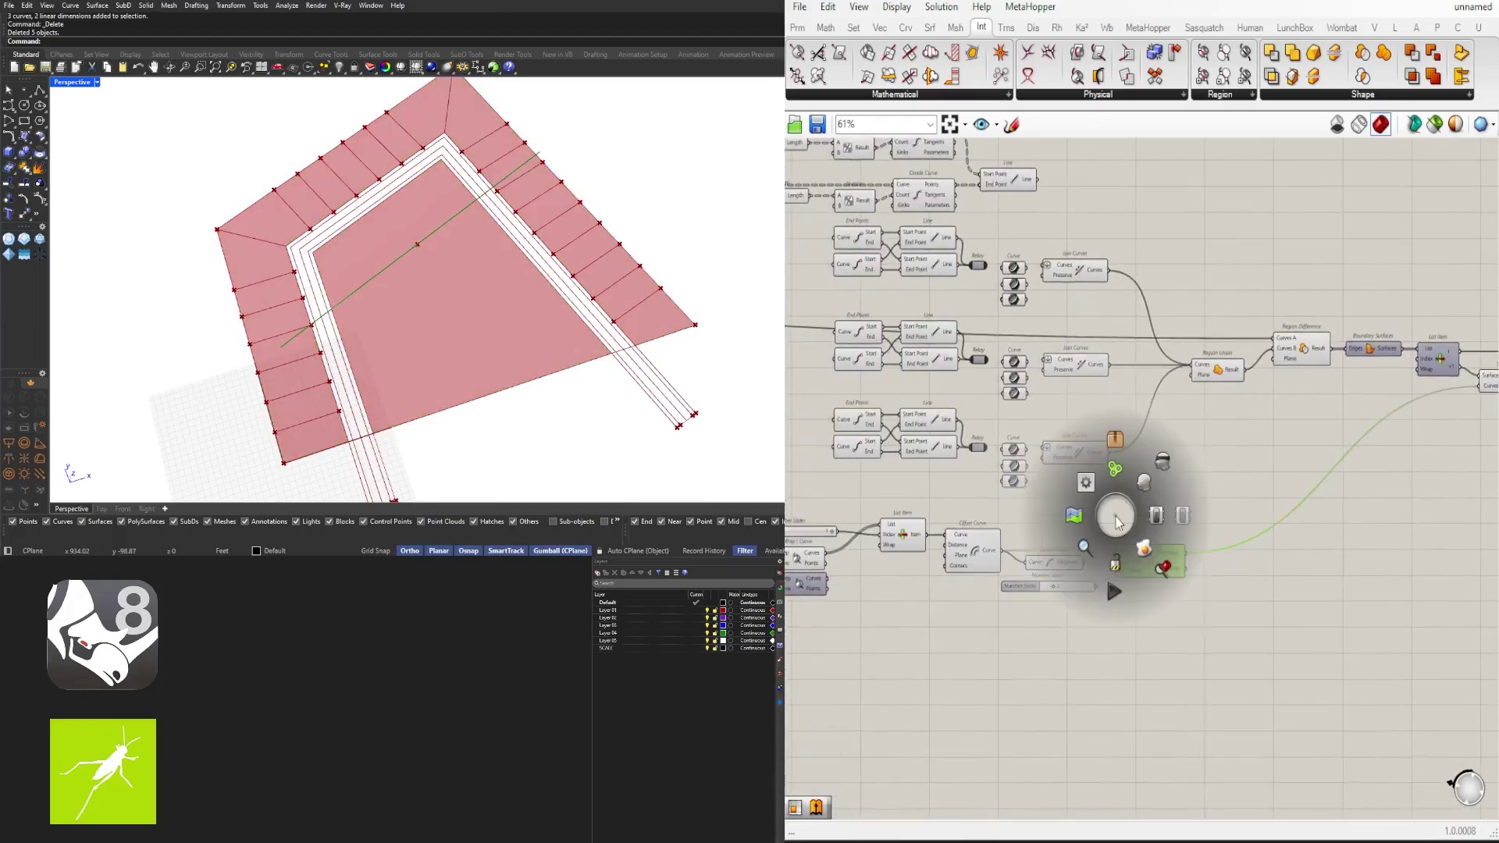
pyautogui.click(1084, 482)
# Step: Examine the Surface Split fragments and the outer strip Surface in the viewport
pyautogui.moveTo(1451, 406); pyautogui.dragTo(1141, 427, button='right')
pyautogui.scroll(3, 1200, 392)
pyautogui.click(1200, 398)
pyautogui.moveTo(527, 380)
pyautogui.mouseDown(button='right')
pyautogui.moveTo(542, 323)
pyautogui.moveTo(520, 379)
pyautogui.mouseUp(button='right')
pyautogui.click(1181, 540)
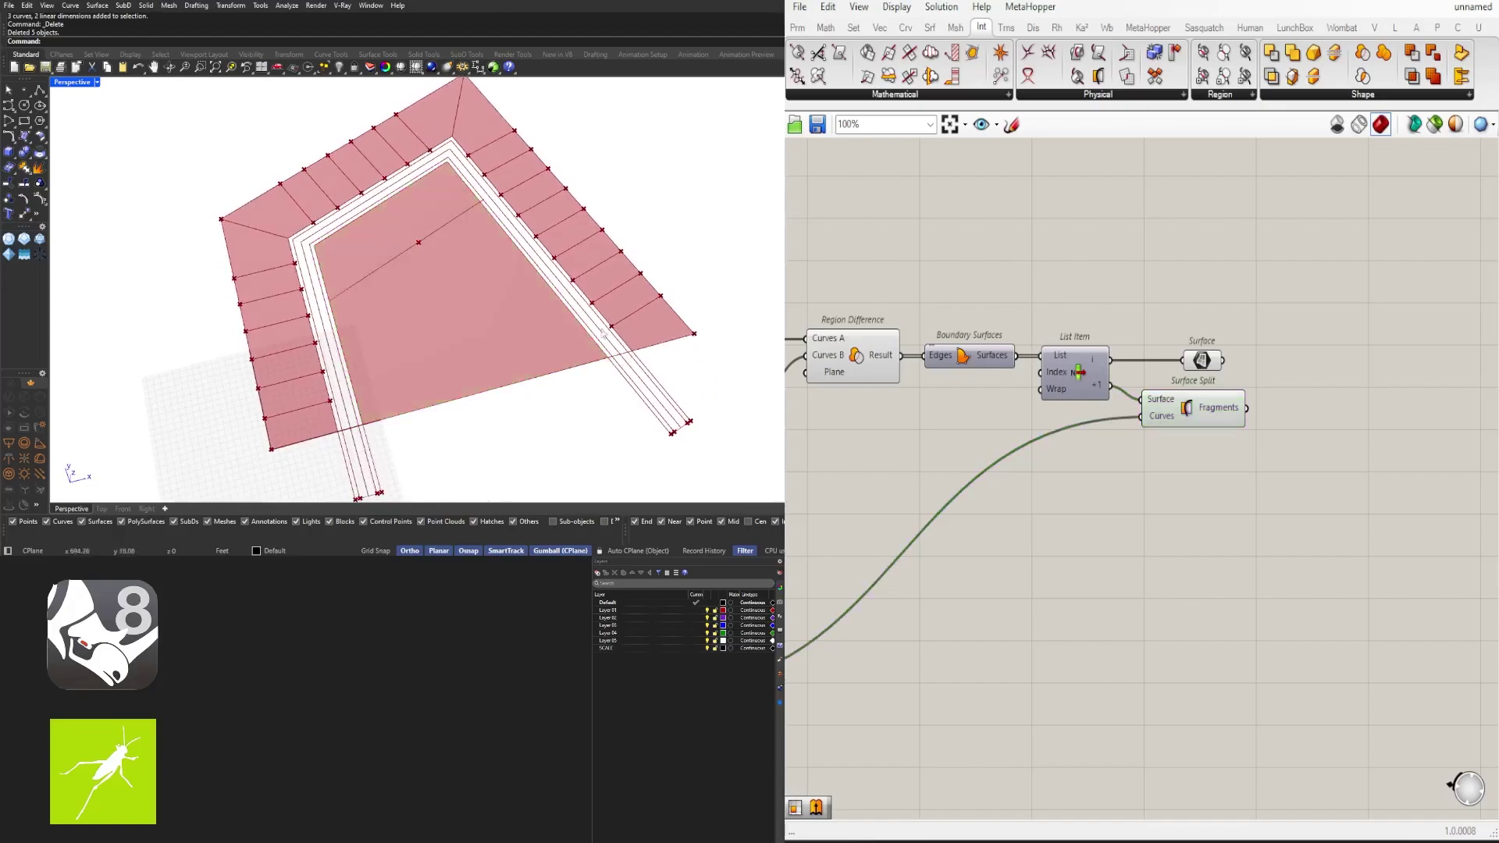
pyautogui.scroll(-3, 475, 296)
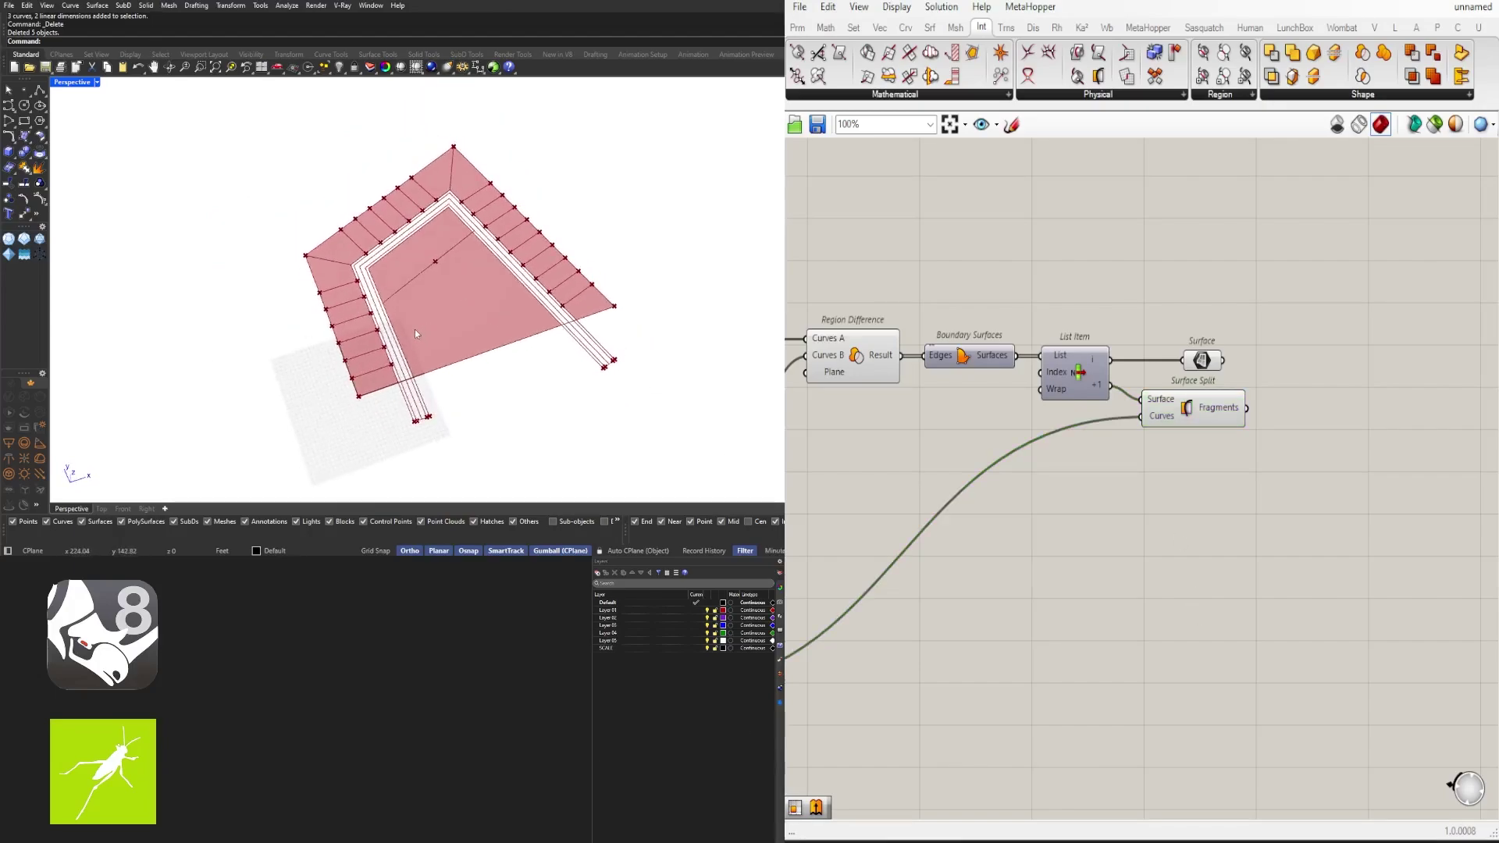
pyautogui.scroll(3, 423, 322)
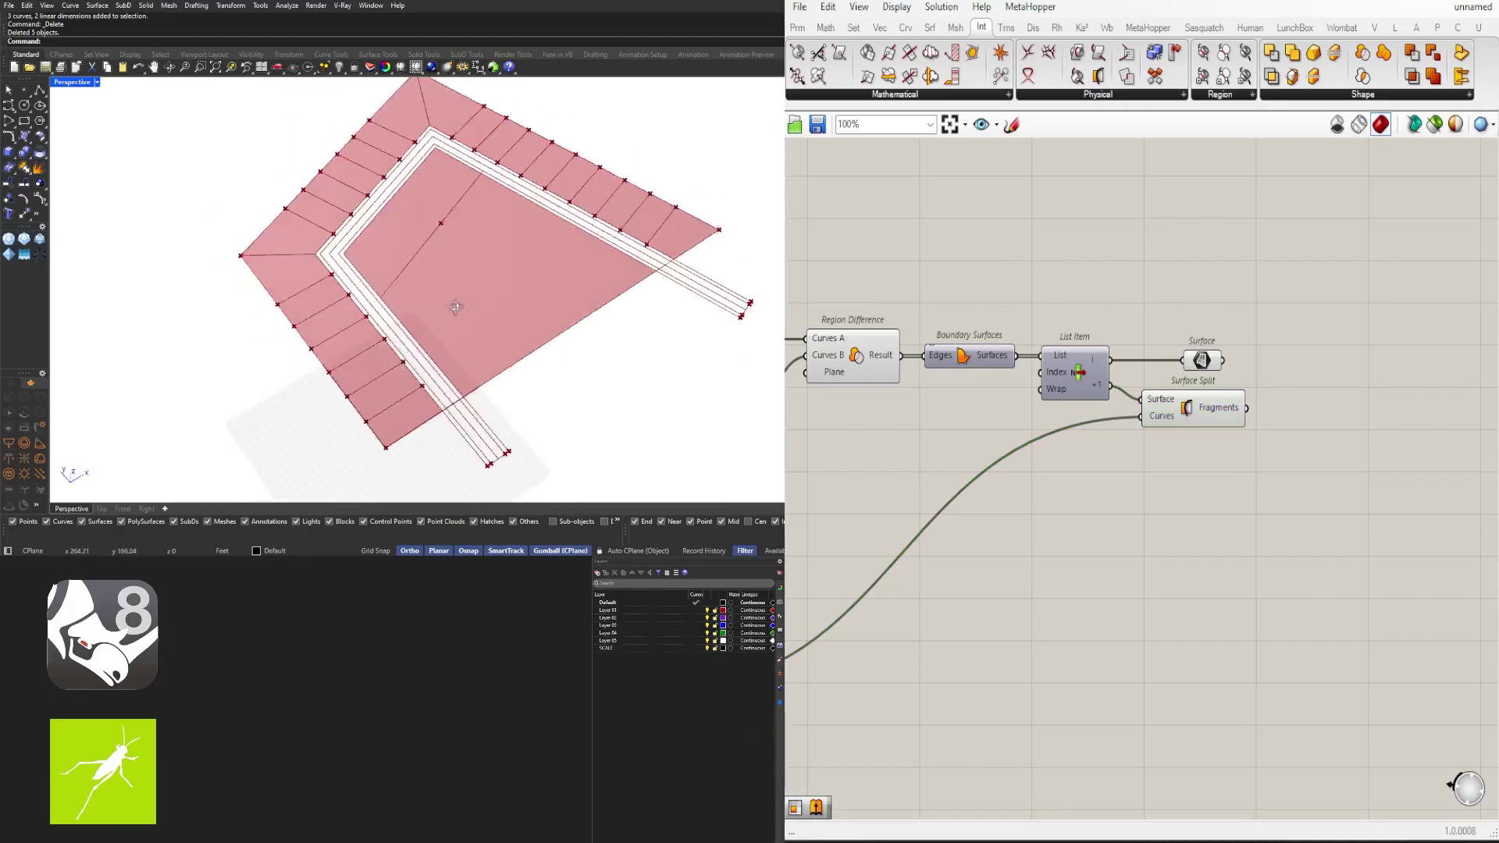
pyautogui.click(1201, 356)
pyautogui.moveTo(1191, 431); pyautogui.dragTo(1139, 422, button='right')
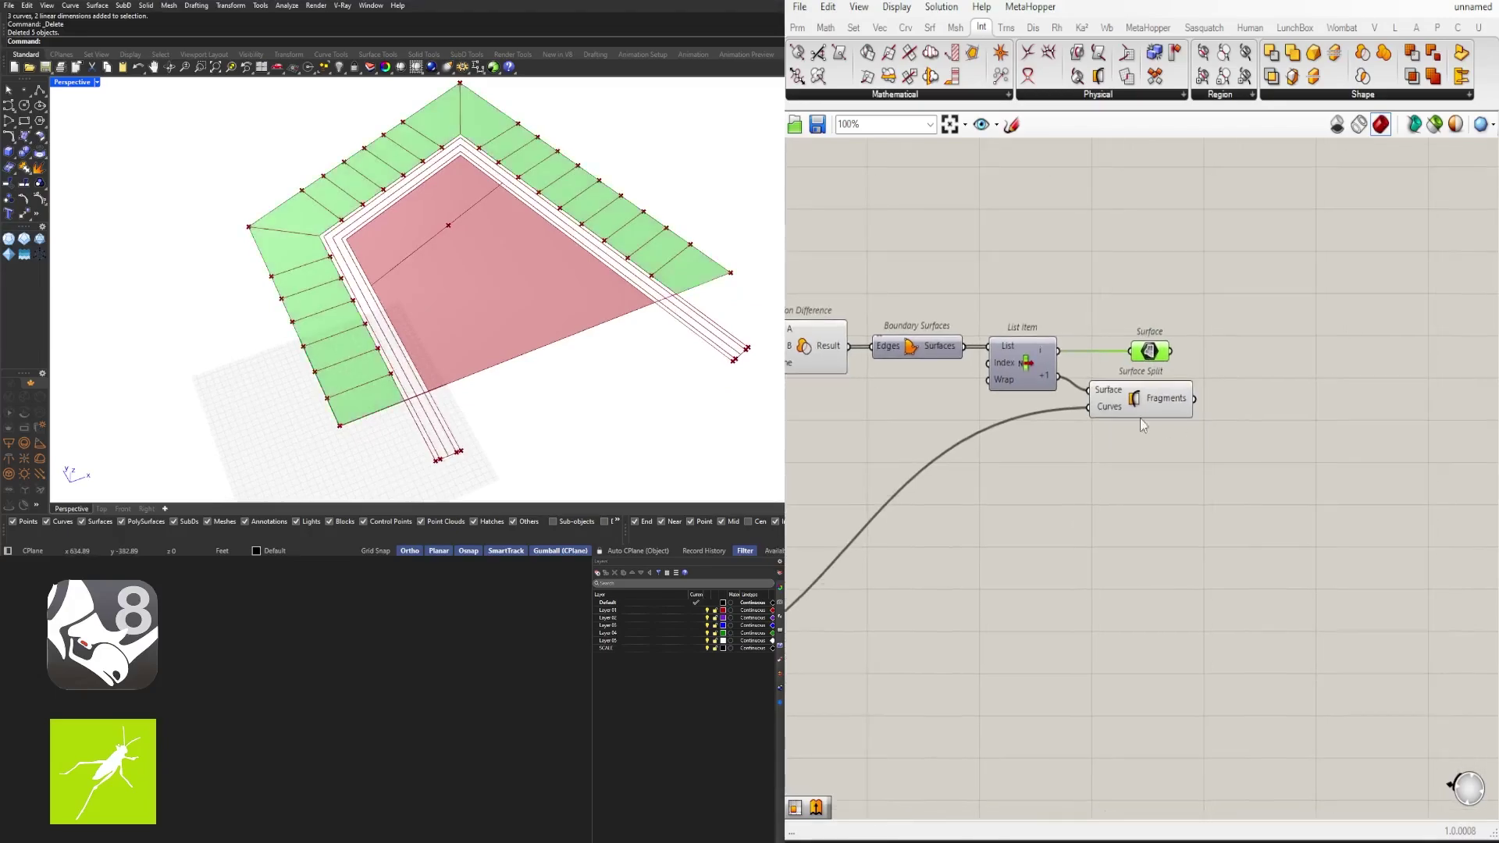
# Step: Move the Surface Split down and add a Brep | Curve intersecting the List Item's +1 surface with the scaled line
pyautogui.moveTo(1139, 412); pyautogui.dragTo(1246, 535)
pyautogui.doubleClick(1236, 477)
pyautogui.write('interse')
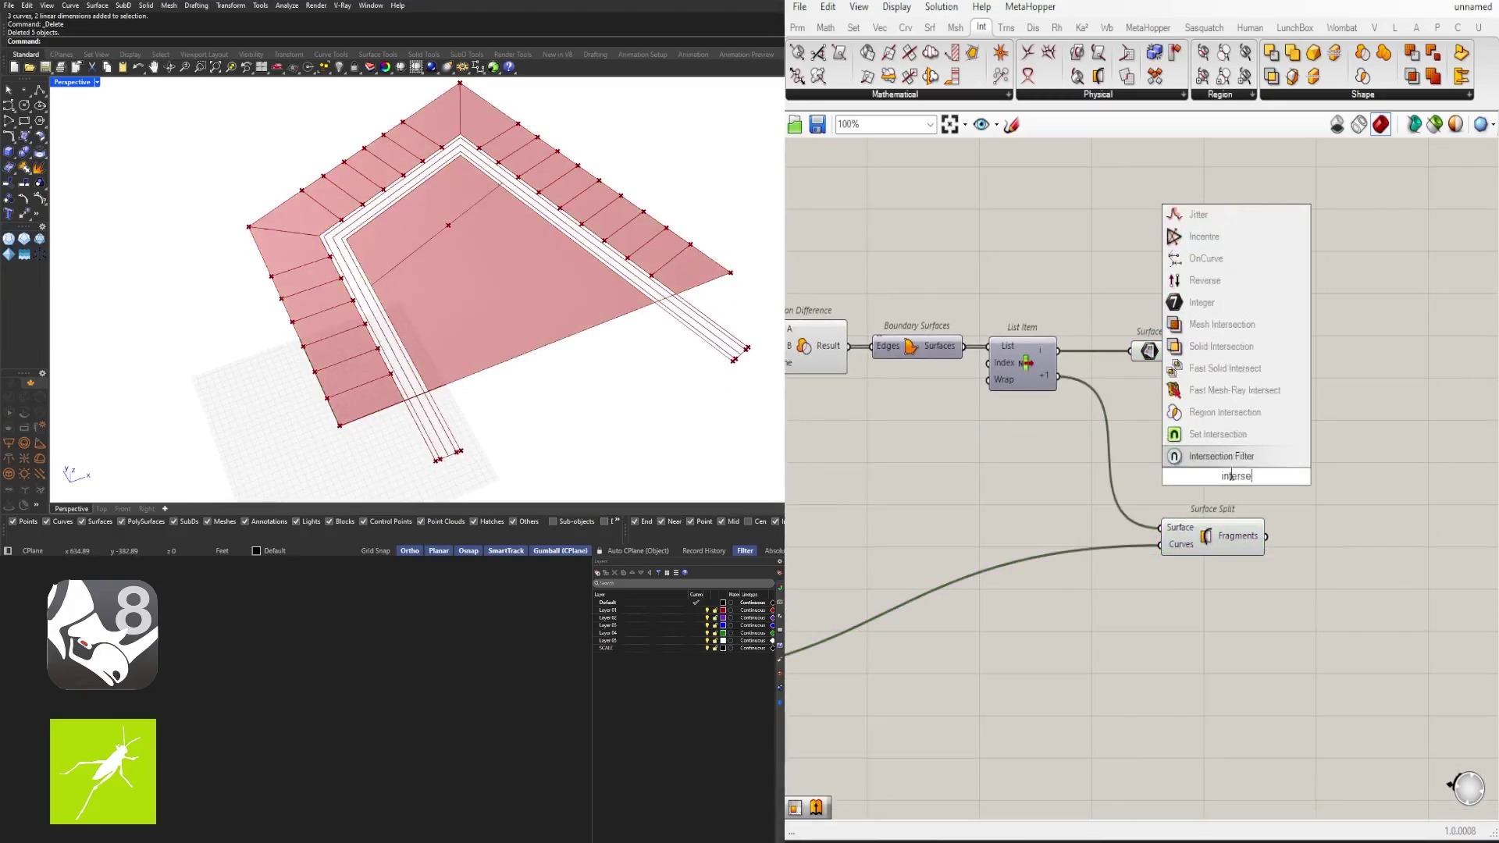
pyautogui.click(1063, 94)
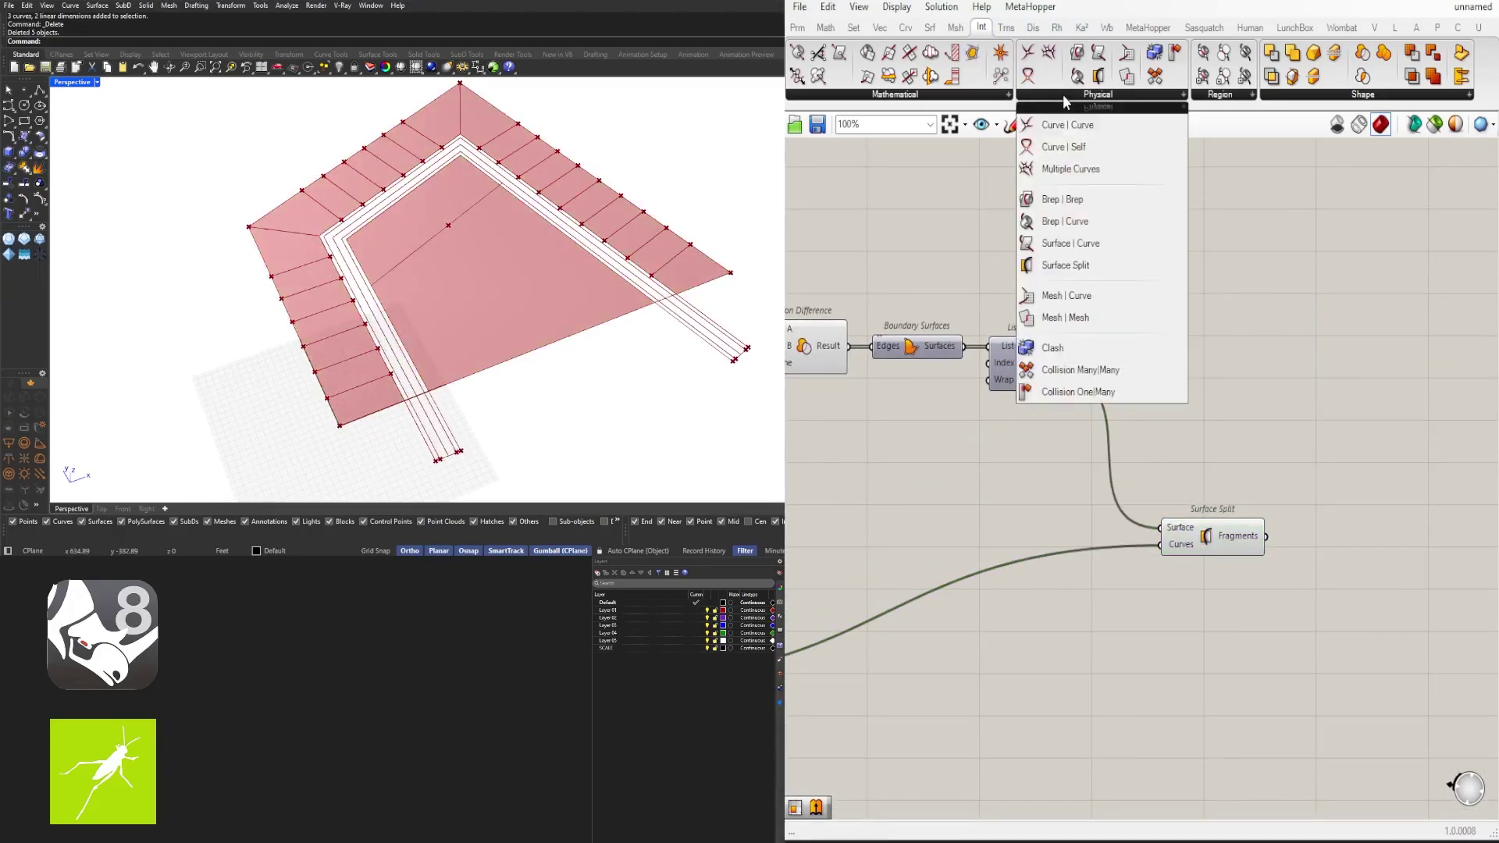
pyautogui.click(1098, 223)
pyautogui.moveTo(1203, 429); pyautogui.dragTo(1177, 408)
pyautogui.moveTo(930, 507); pyautogui.dragTo(1245, 472, button='right')
pyautogui.scroll(-1, 934, 448)
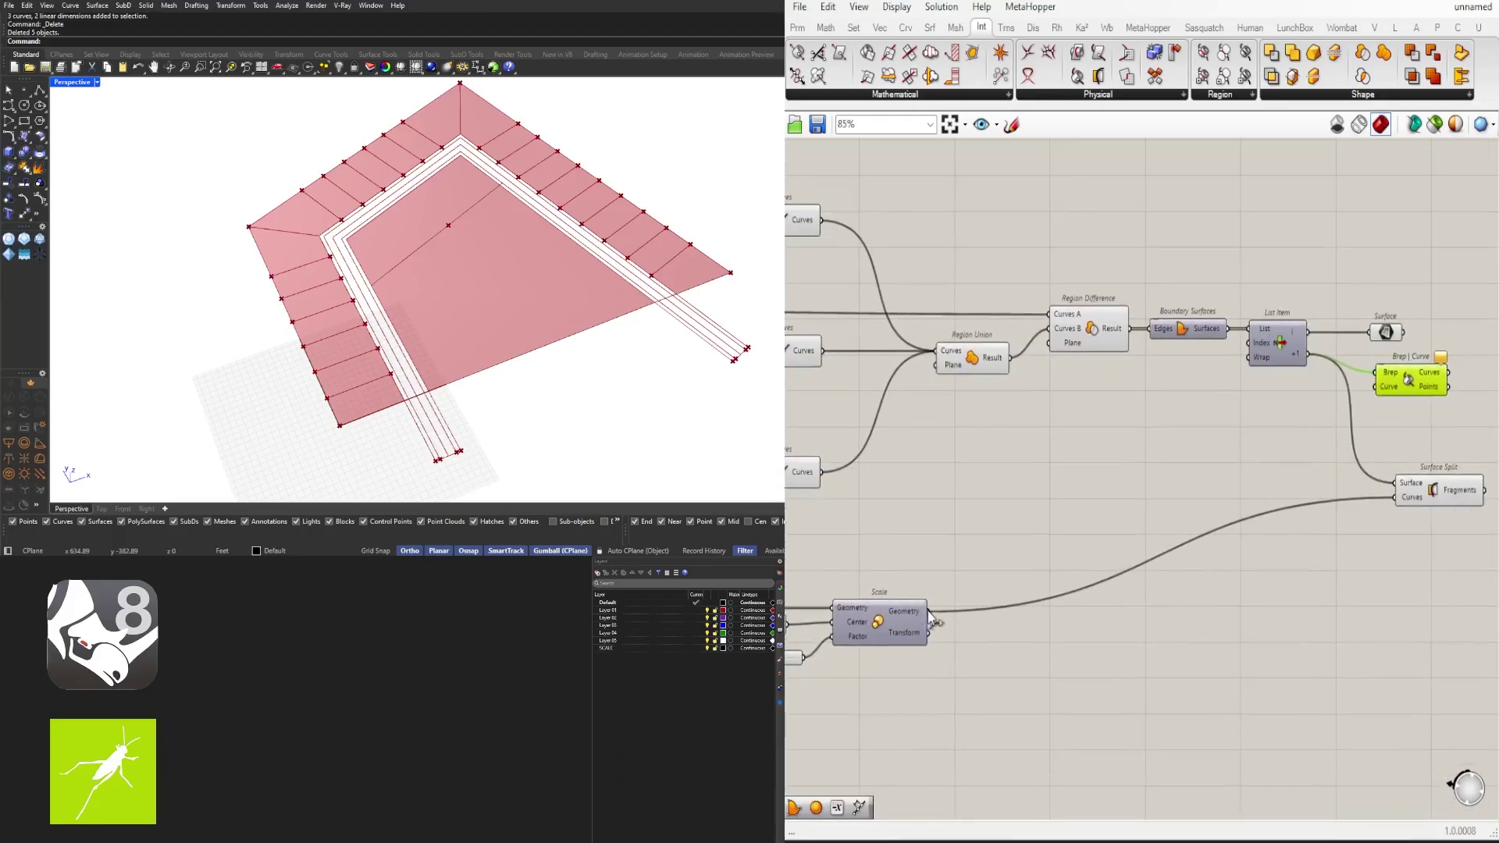
# Step: Add a Curve Middle component fed by the new Brep | Curve's Curves output
pyautogui.scroll(3, 1385, 382)
pyautogui.doubleClick(1353, 428)
pyautogui.write('mid')
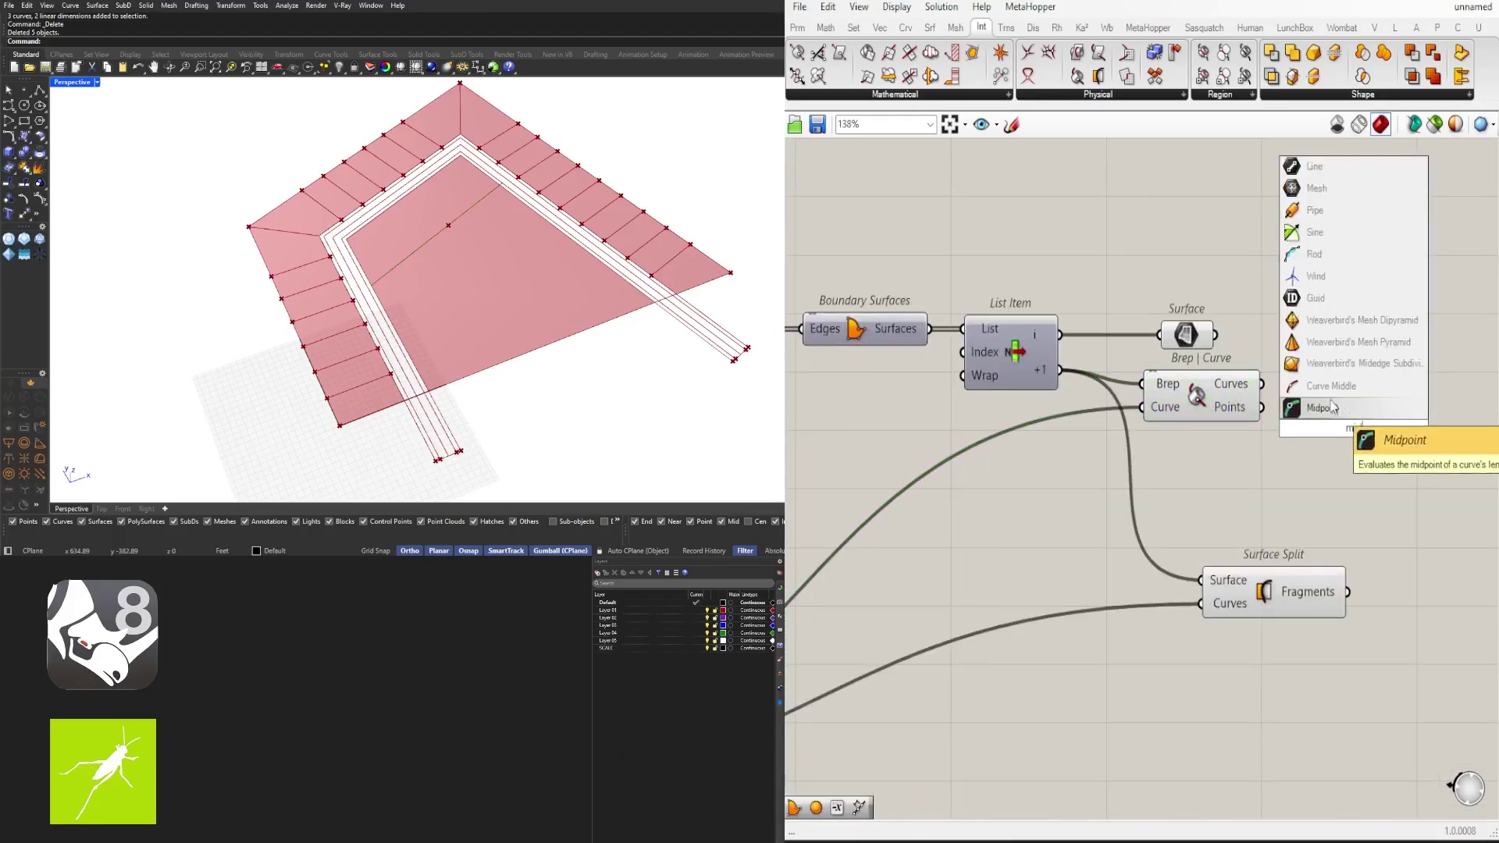
pyautogui.click(1335, 408)
pyautogui.moveTo(1329, 435); pyautogui.dragTo(1325, 389)
pyautogui.moveTo(1355, 418); pyautogui.dragTo(1222, 427, button='right')
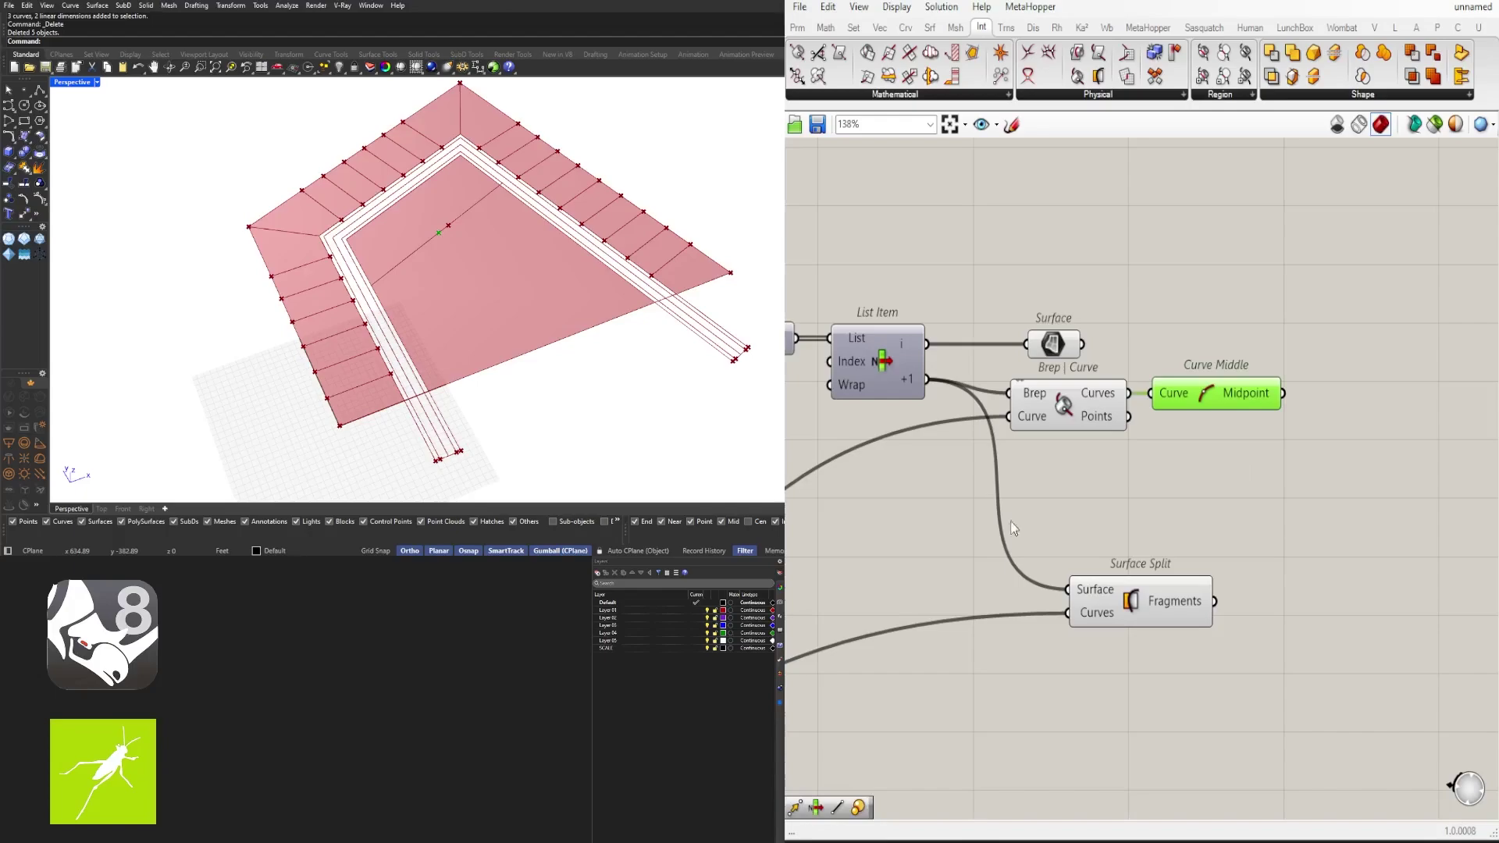
# Step: Examine the outer strip Surface and the new Brep | Curve's intersection line with its midpoint in the viewport
pyautogui.moveTo(702, 391); pyautogui.dragTo(655, 390, button='right')
pyautogui.scroll(-2, 835, 546)
pyautogui.moveTo(815, 556); pyautogui.dragTo(1136, 474, button='right')
pyautogui.moveTo(988, 570); pyautogui.dragTo(1044, 517, button='right')
pyautogui.scroll(-2, 1043, 518)
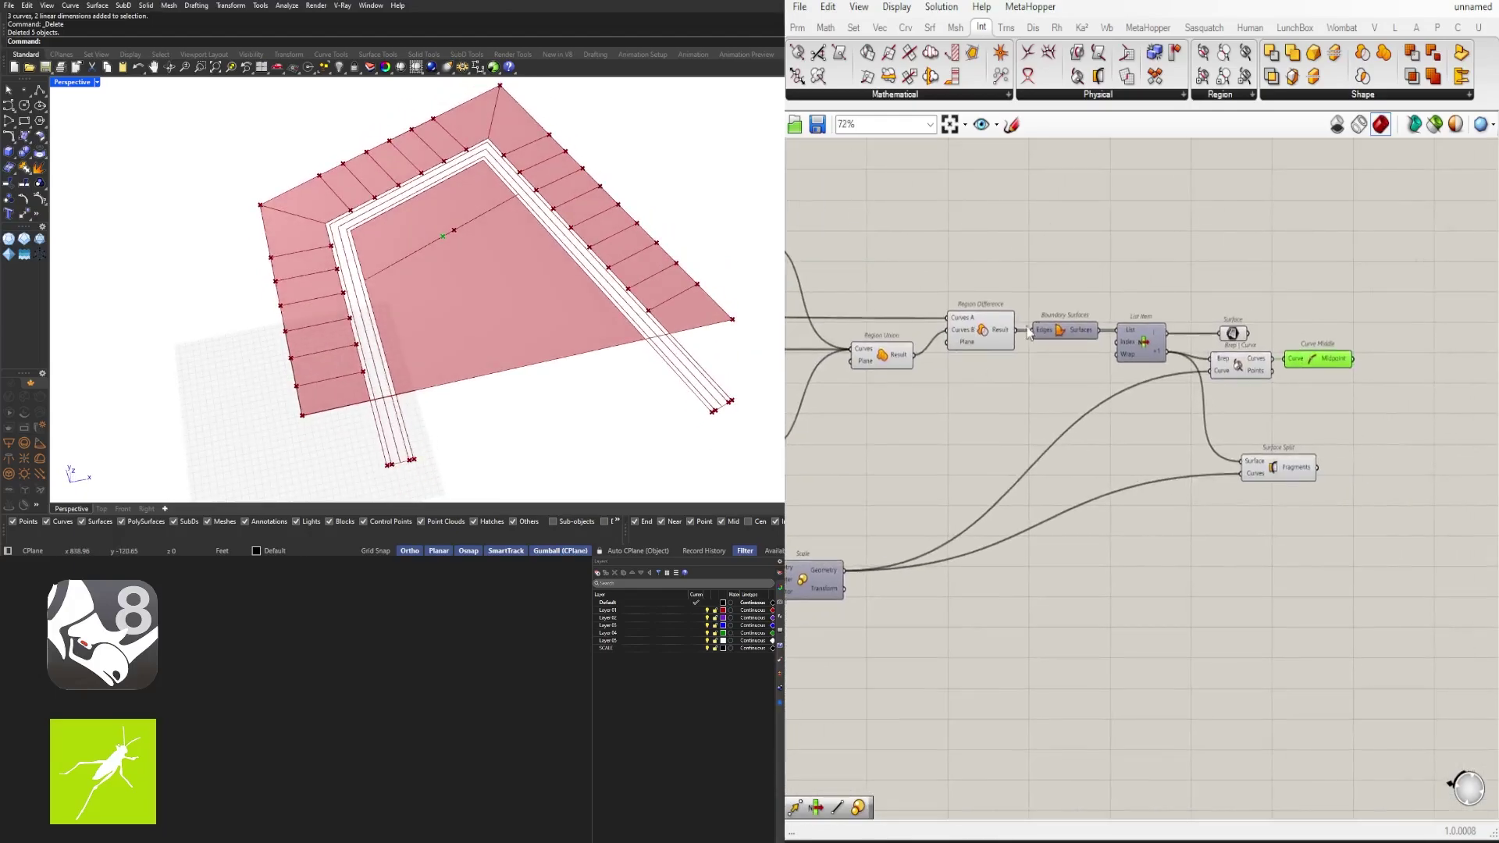
pyautogui.scroll(2, 1218, 345)
pyautogui.click(1247, 334)
pyautogui.moveTo(1249, 401); pyautogui.dragTo(1136, 405, button='right')
pyautogui.click(1132, 390)
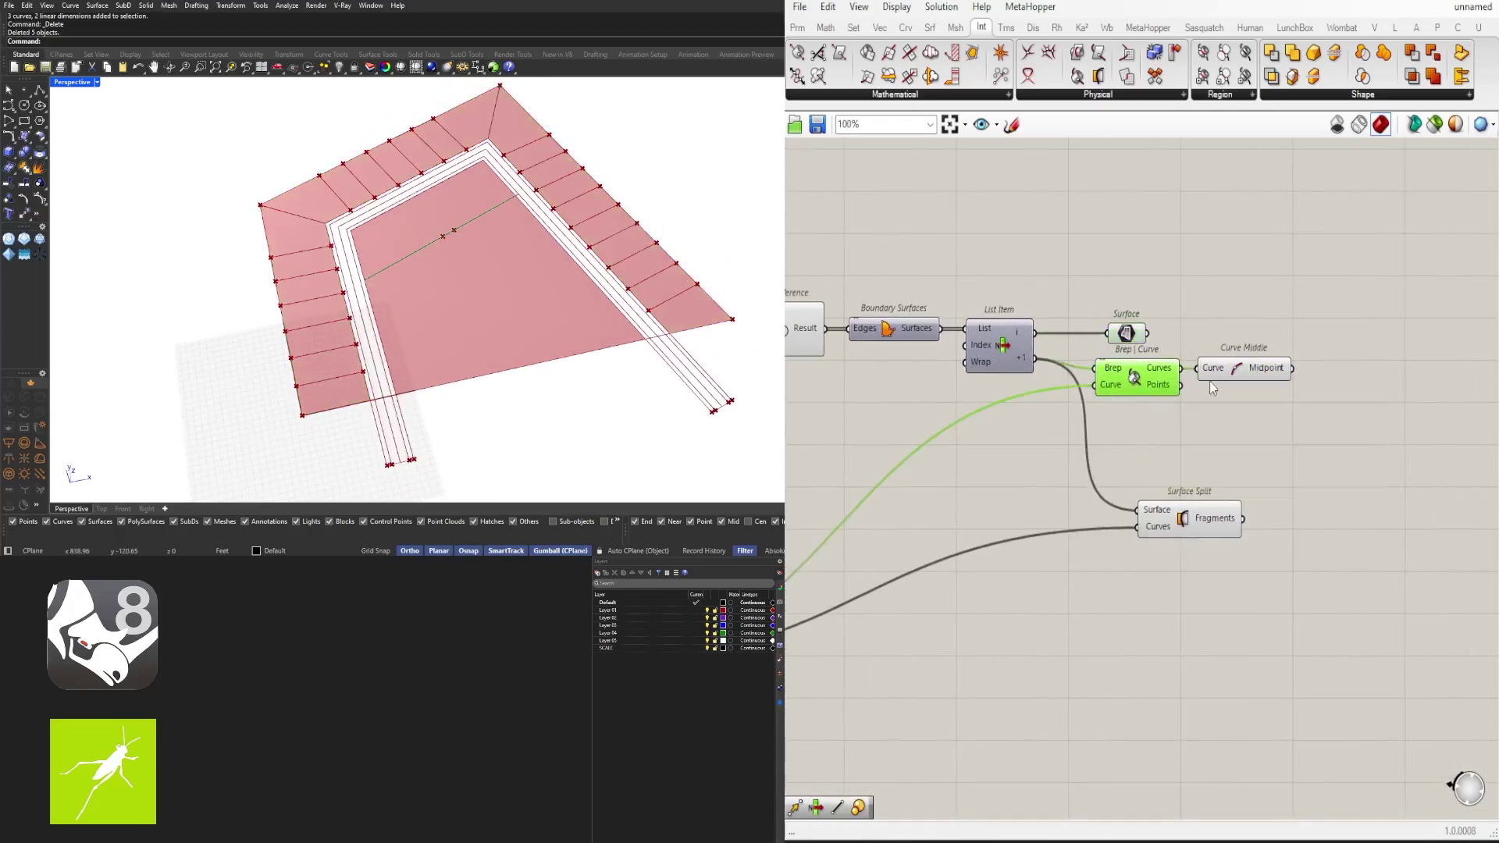
# Step: Lower the Surface Split, duplicate the Surface parameter beneath Brep | Curve, and connect the copy to the List Item's +1 output
pyautogui.moveTo(1193, 519); pyautogui.dragTo(1149, 567)
pyautogui.click(1130, 487)
pyautogui.keyDown('alt'); pyautogui.moveTo(1121, 335); pyautogui.dragTo(1135, 442); pyautogui.keyUp('alt')
pyautogui.moveTo(1035, 359); pyautogui.dragTo(1122, 441)
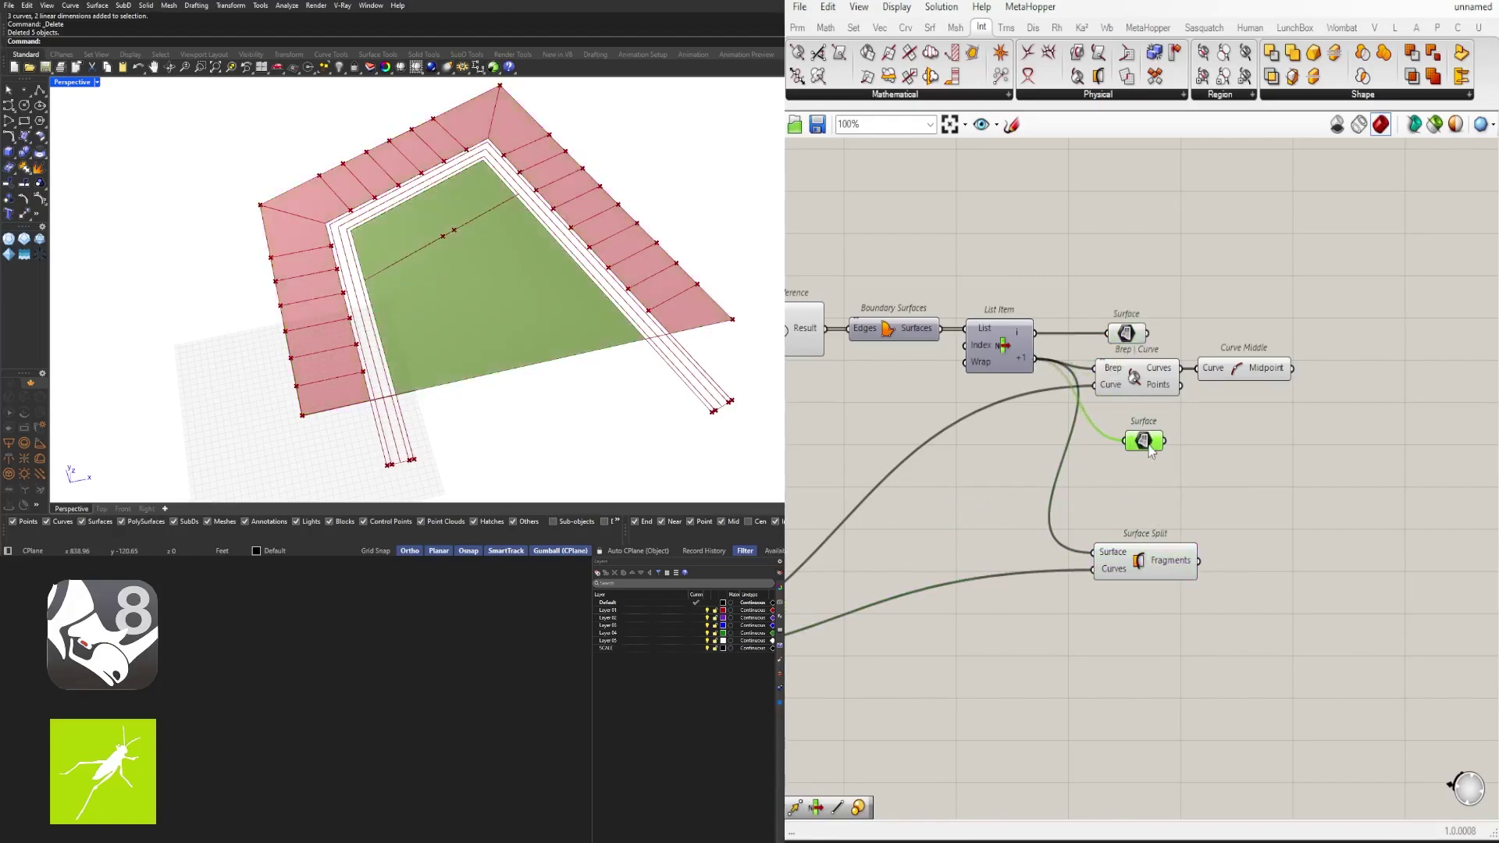
pyautogui.click(1130, 448)
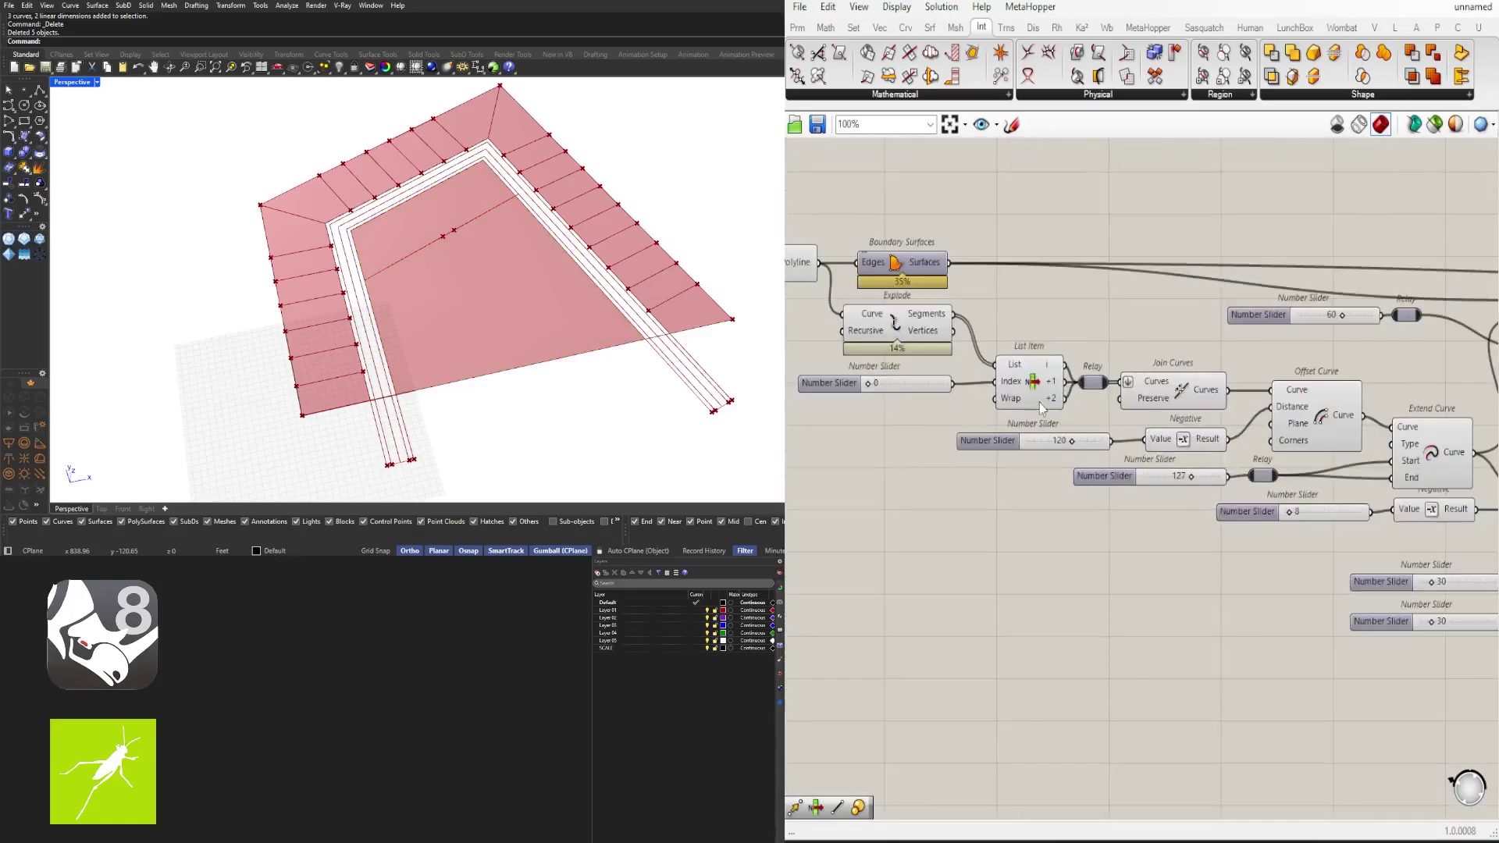
# Step: Add a +3 output to the segments List Item, connect it to a new Curve Middle, and hide that component's input wire
pyautogui.scroll(9, 1039, 408)
pyautogui.click(1028, 442)
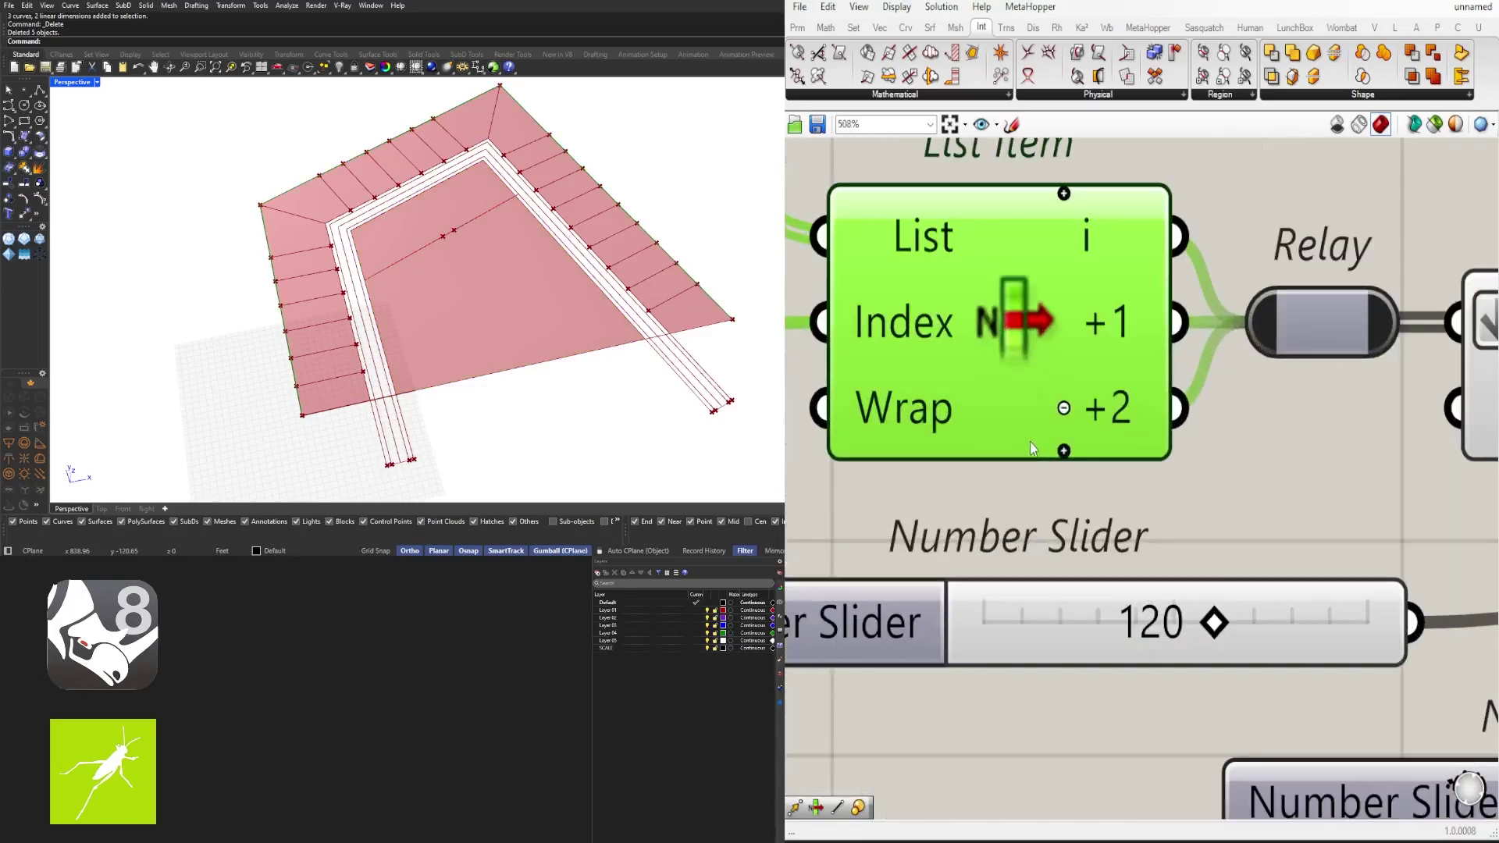
pyautogui.click(1063, 448)
pyautogui.doubleClick(1258, 468)
pyautogui.write('mid')
pyautogui.click(1259, 465)
pyautogui.moveTo(1280, 468); pyautogui.dragTo(1498, 493)
pyautogui.moveTo(1178, 451); pyautogui.dragTo(1295, 508)
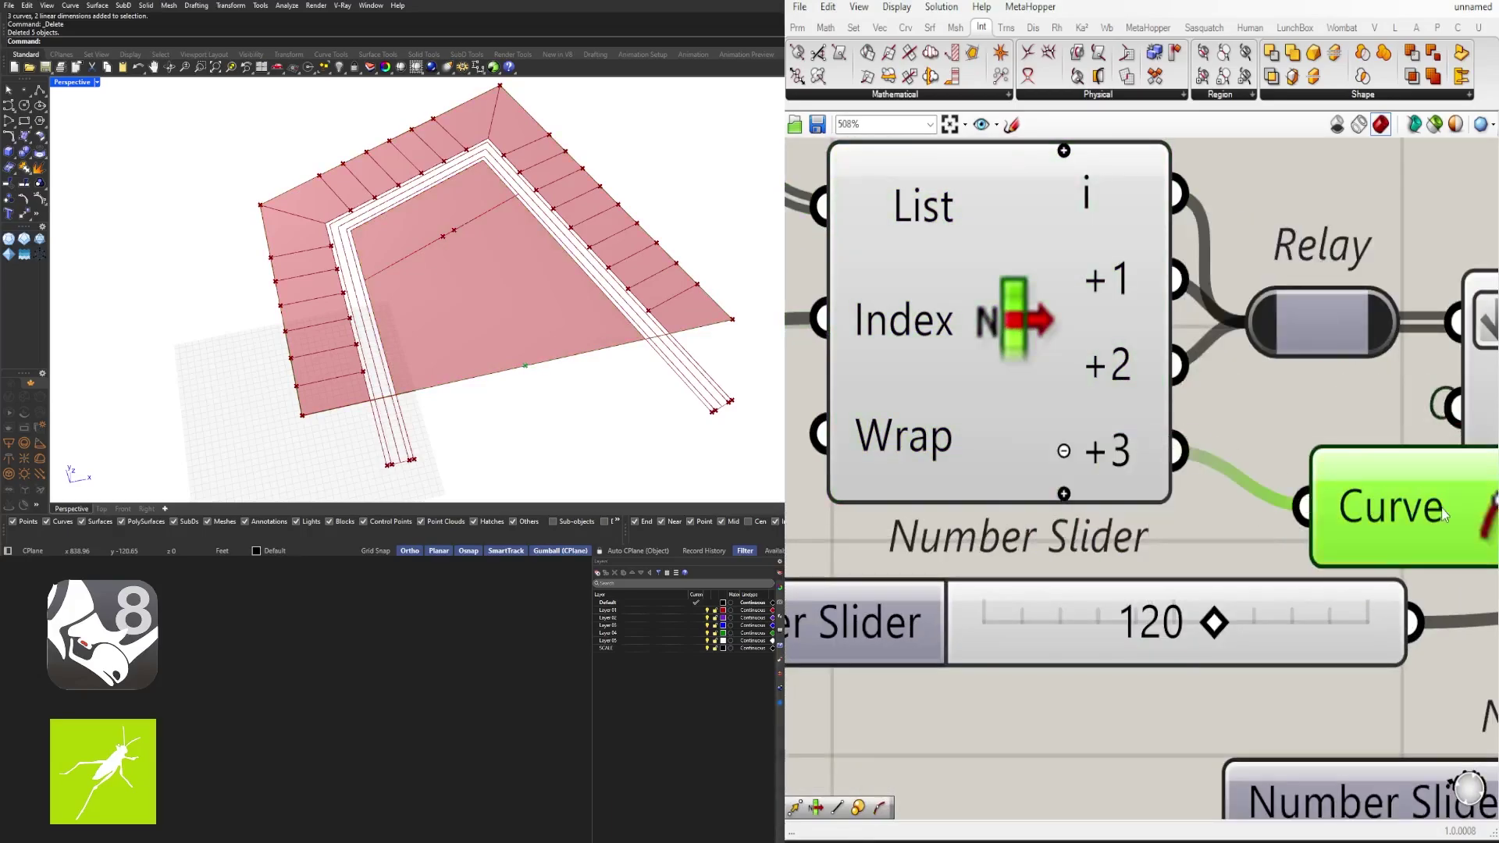
pyautogui.scroll(-3, 1296, 507)
pyautogui.moveTo(1280, 508); pyautogui.dragTo(917, 527, button='right')
pyautogui.moveTo(488, 344)
pyautogui.mouseDown(button='right')
pyautogui.moveTo(421, 350)
pyautogui.moveTo(499, 335)
pyautogui.mouseUp(button='right')
pyautogui.scroll(-3, 1029, 528)
pyautogui.rightClick(1006, 528)
pyautogui.moveTo(1112, 549)
pyautogui.click(1233, 586)
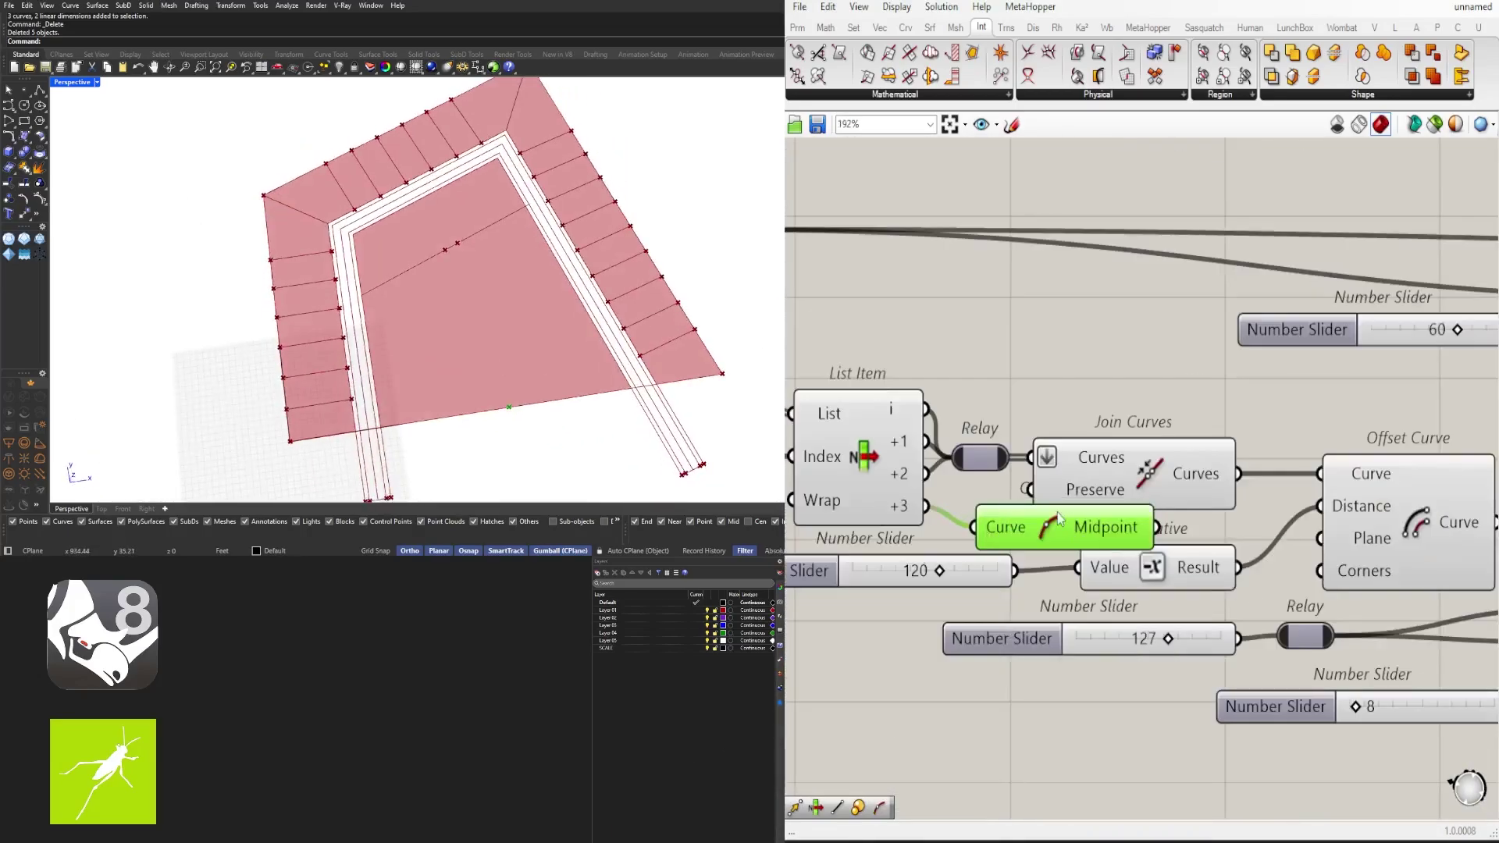
# Step: Move the new Curve Middle directly beneath the Curve Middle fed by the inner region's Brep | Curve
pyautogui.scroll(-10, 1053, 522)
pyautogui.moveTo(1053, 525); pyautogui.dragTo(1289, 362)
pyautogui.scroll(10, 1170, 512)
pyautogui.click(1182, 482)
pyautogui.scroll(-3, 1215, 515)
pyautogui.click(1196, 314)
pyautogui.scroll(-2, 1191, 469)
pyautogui.moveTo(943, 390)
pyautogui.mouseDown(button='right')
pyautogui.moveTo(1165, 383)
pyautogui.moveTo(944, 388)
pyautogui.mouseUp(button='right')
pyautogui.moveTo(1327, 422); pyautogui.dragTo(1279, 316)
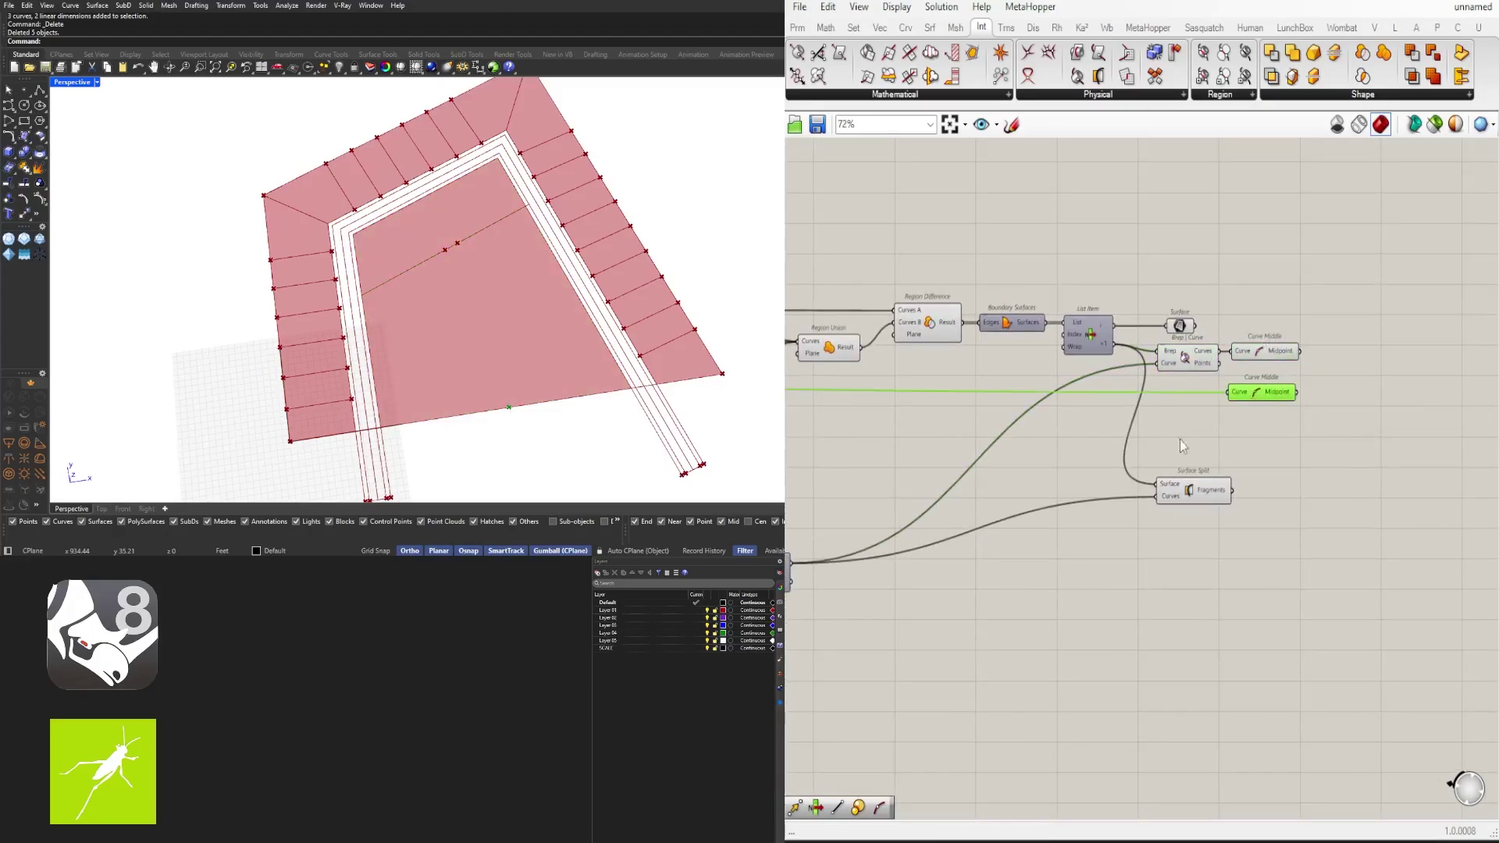
# Step: Turn off the preview of the Curve Middle that supplies the Scale component's center
pyautogui.moveTo(820, 442); pyautogui.dragTo(1287, 435, button='right')
pyautogui.scroll(-2, 1122, 449)
pyautogui.moveTo(1288, 618); pyautogui.dragTo(956, 480)
pyautogui.scroll(4, 1054, 511)
pyautogui.moveTo(1034, 573); pyautogui.dragTo(1301, 530, button='right')
pyautogui.click(1184, 488)
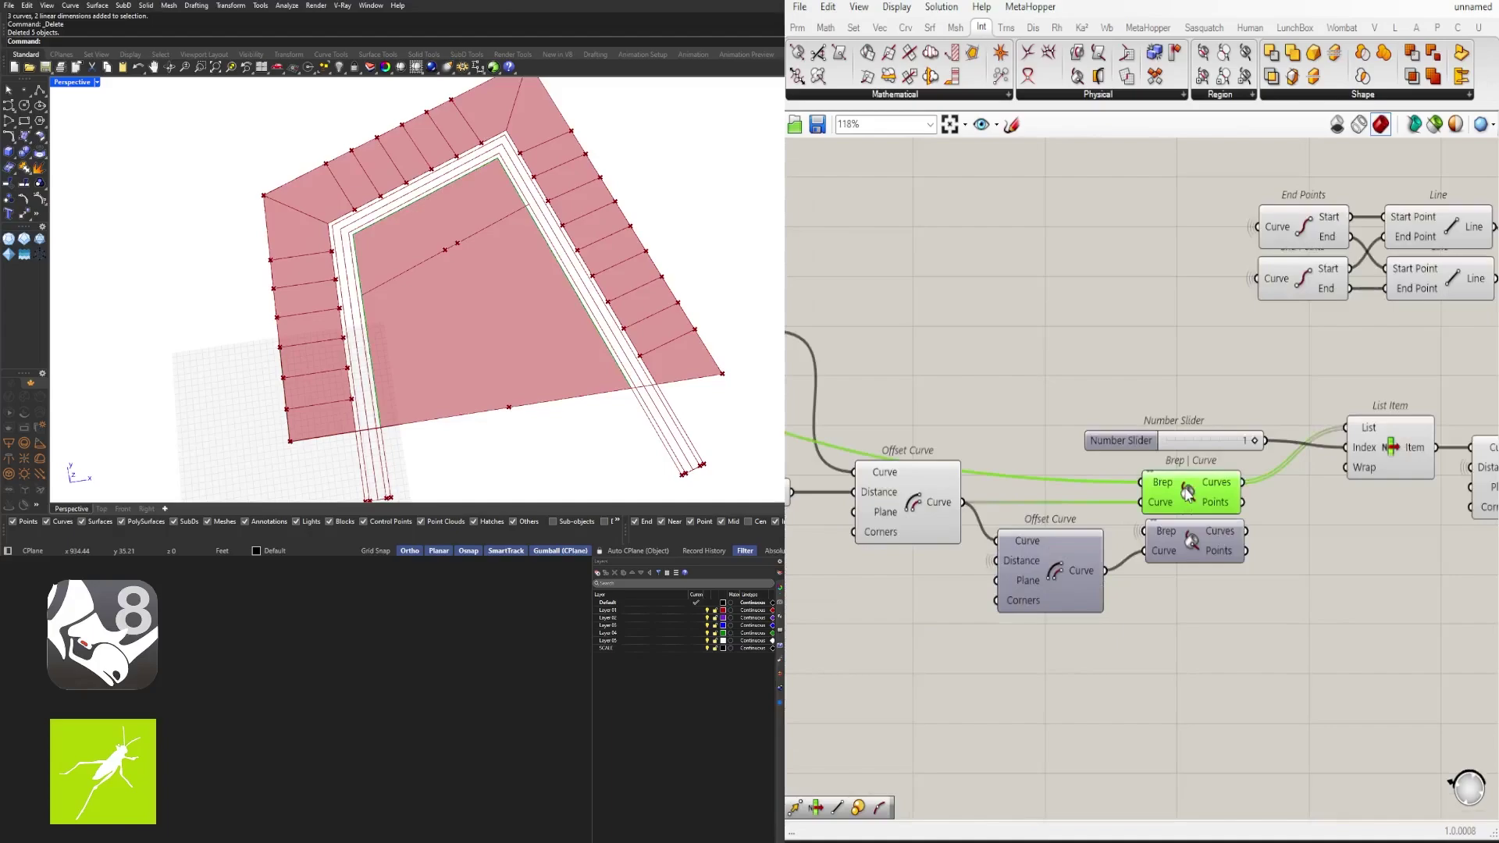
pyautogui.click(945, 480)
pyautogui.moveTo(1216, 553); pyautogui.dragTo(788, 495, button='right')
pyautogui.click(1227, 439)
pyautogui.middleClick(1228, 437)
pyautogui.click(1277, 384)
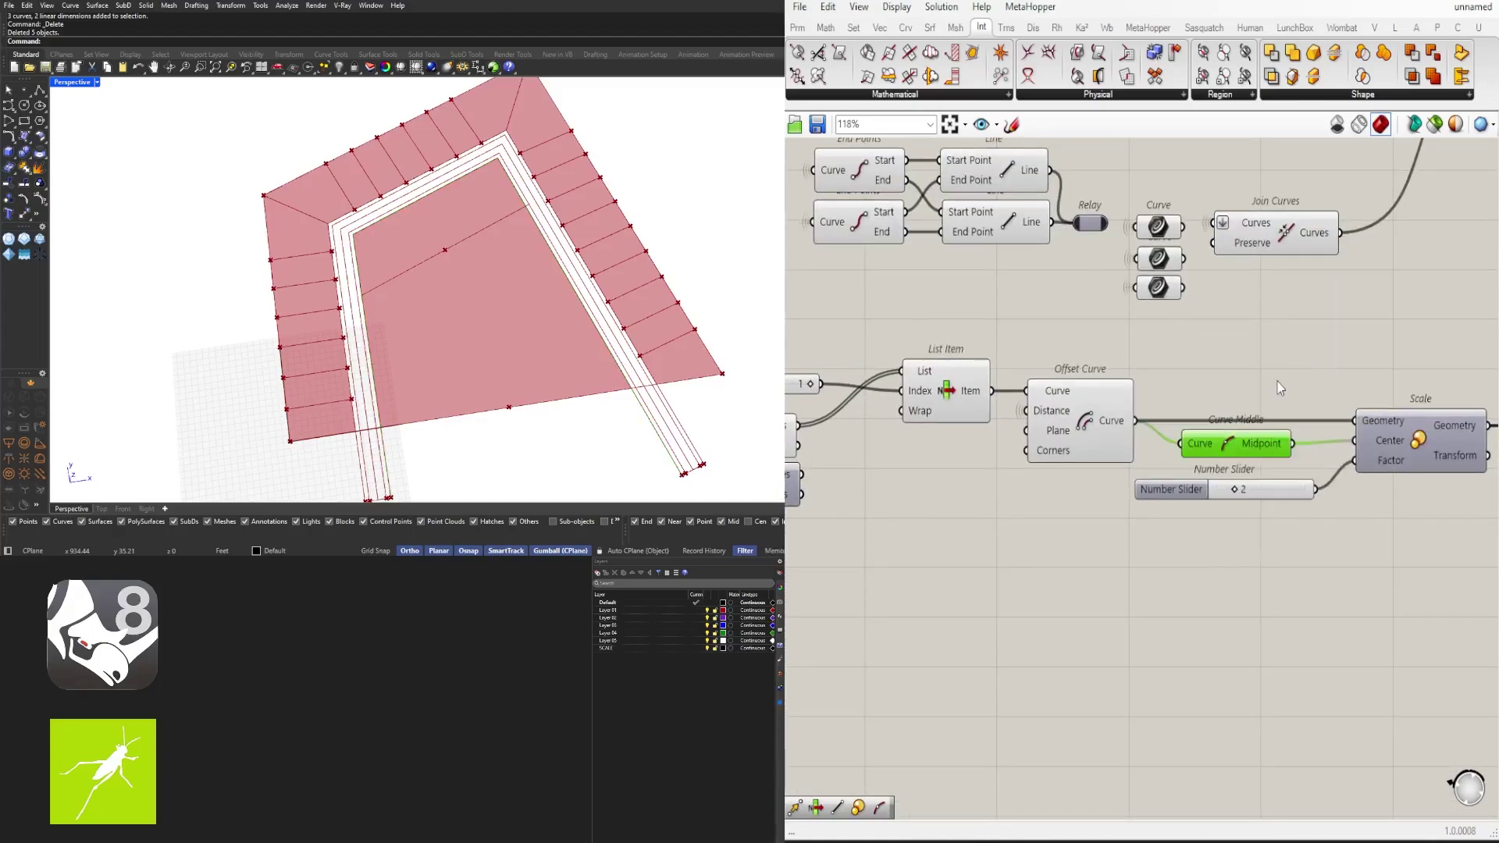
# Step: Add a Line starting at the boundary edge's midpoint and ending at the intersection curve's midpoint, placed beside both Curve Middle components
pyautogui.scroll(-4, 1277, 384)
pyautogui.moveTo(1429, 419); pyautogui.dragTo(1017, 438, button='right')
pyautogui.moveTo(1245, 360); pyautogui.dragTo(1164, 442, button='right')
pyautogui.scroll(3, 1165, 442)
pyautogui.click(1164, 439)
pyautogui.moveTo(1170, 384); pyautogui.dragTo(911, 571, button='right')
pyautogui.scroll(3, 912, 571)
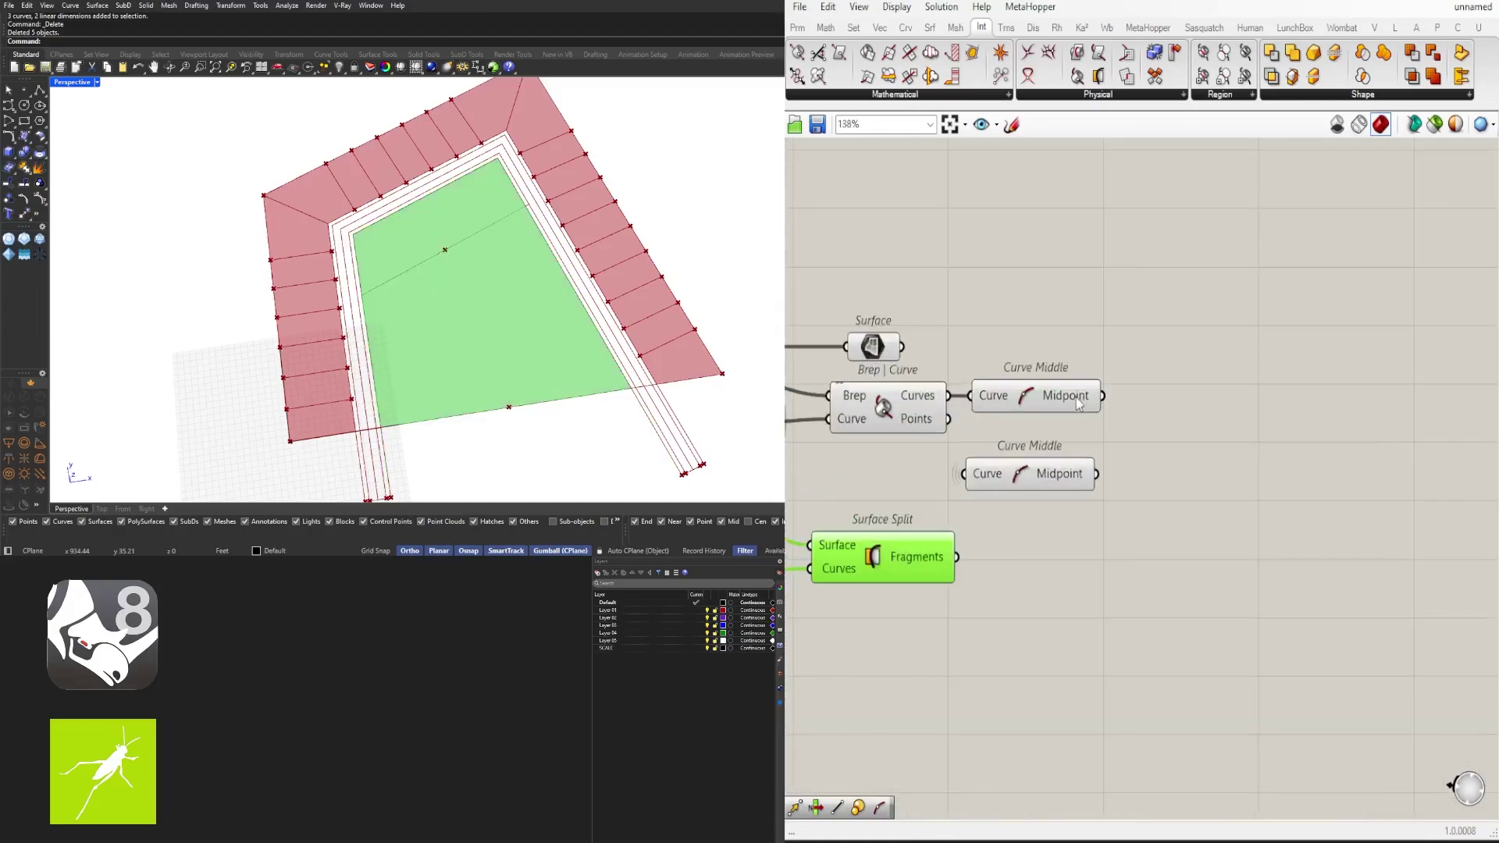
pyautogui.click(1071, 400)
pyautogui.click(1089, 480)
pyautogui.write('line')
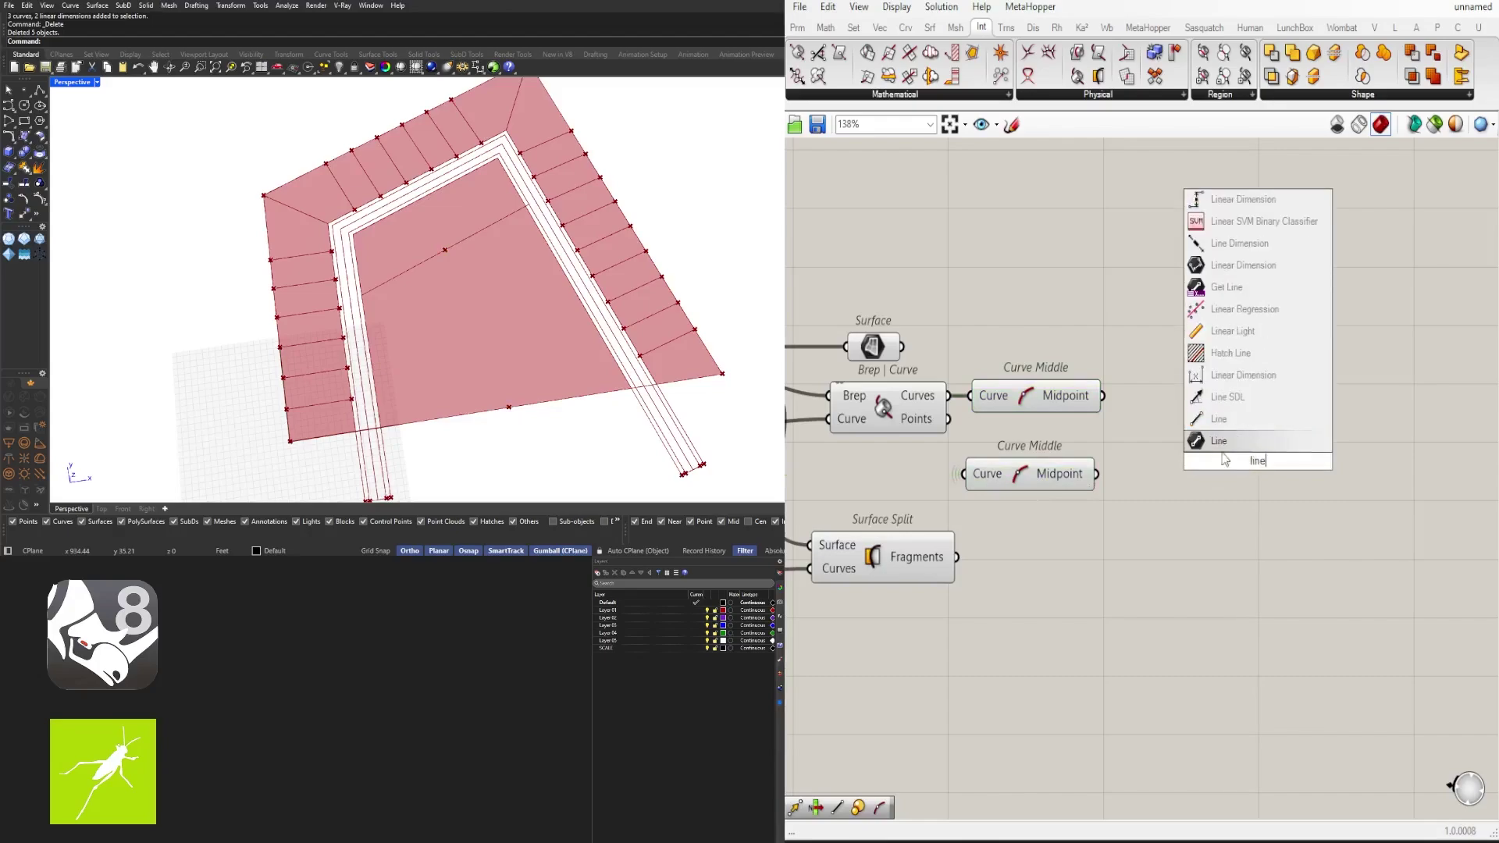
pyautogui.press('Return')
pyautogui.click(1070, 398)
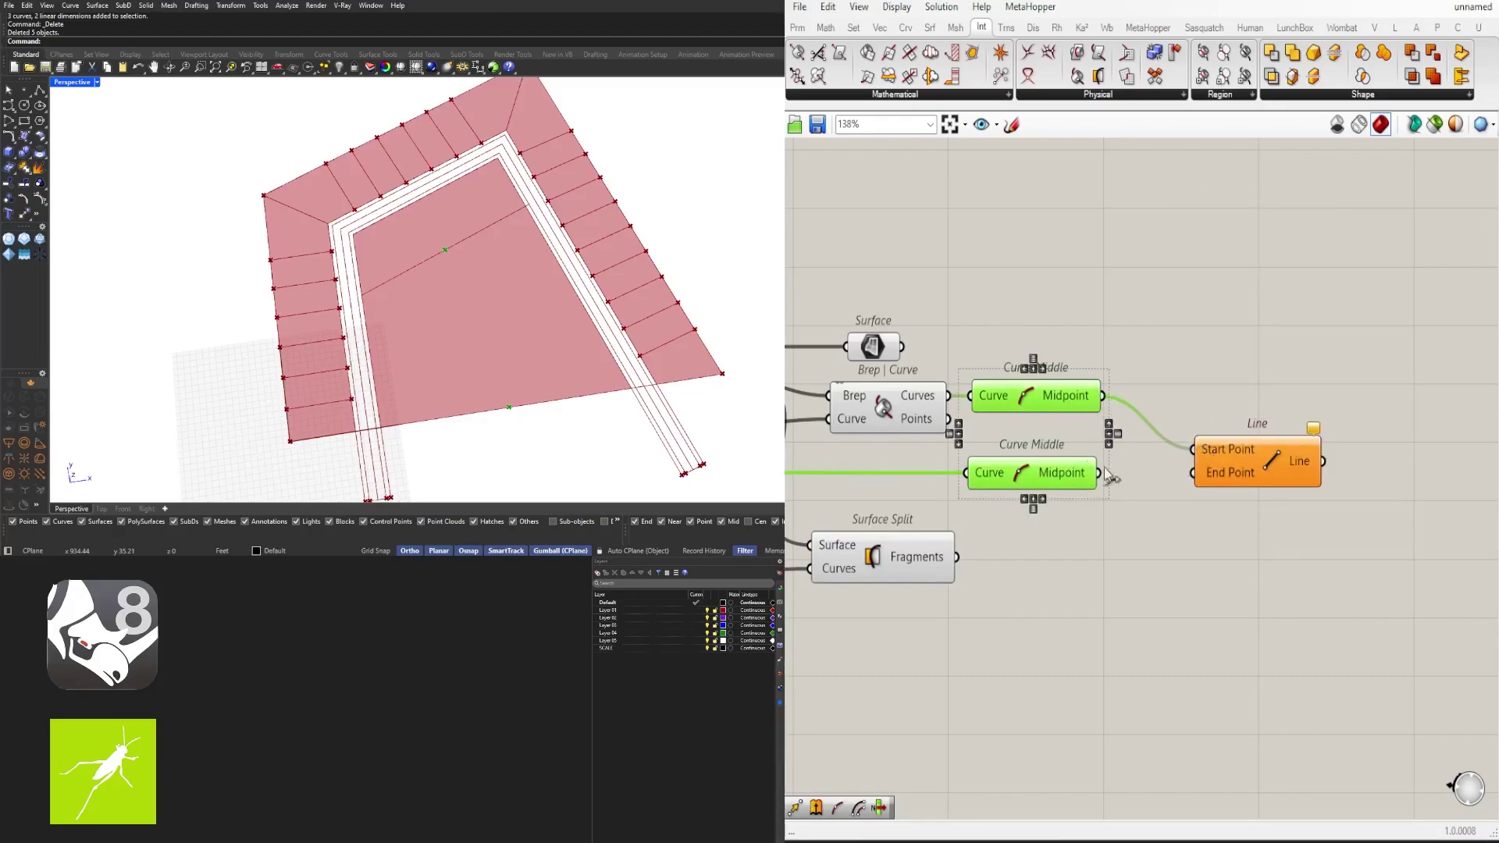
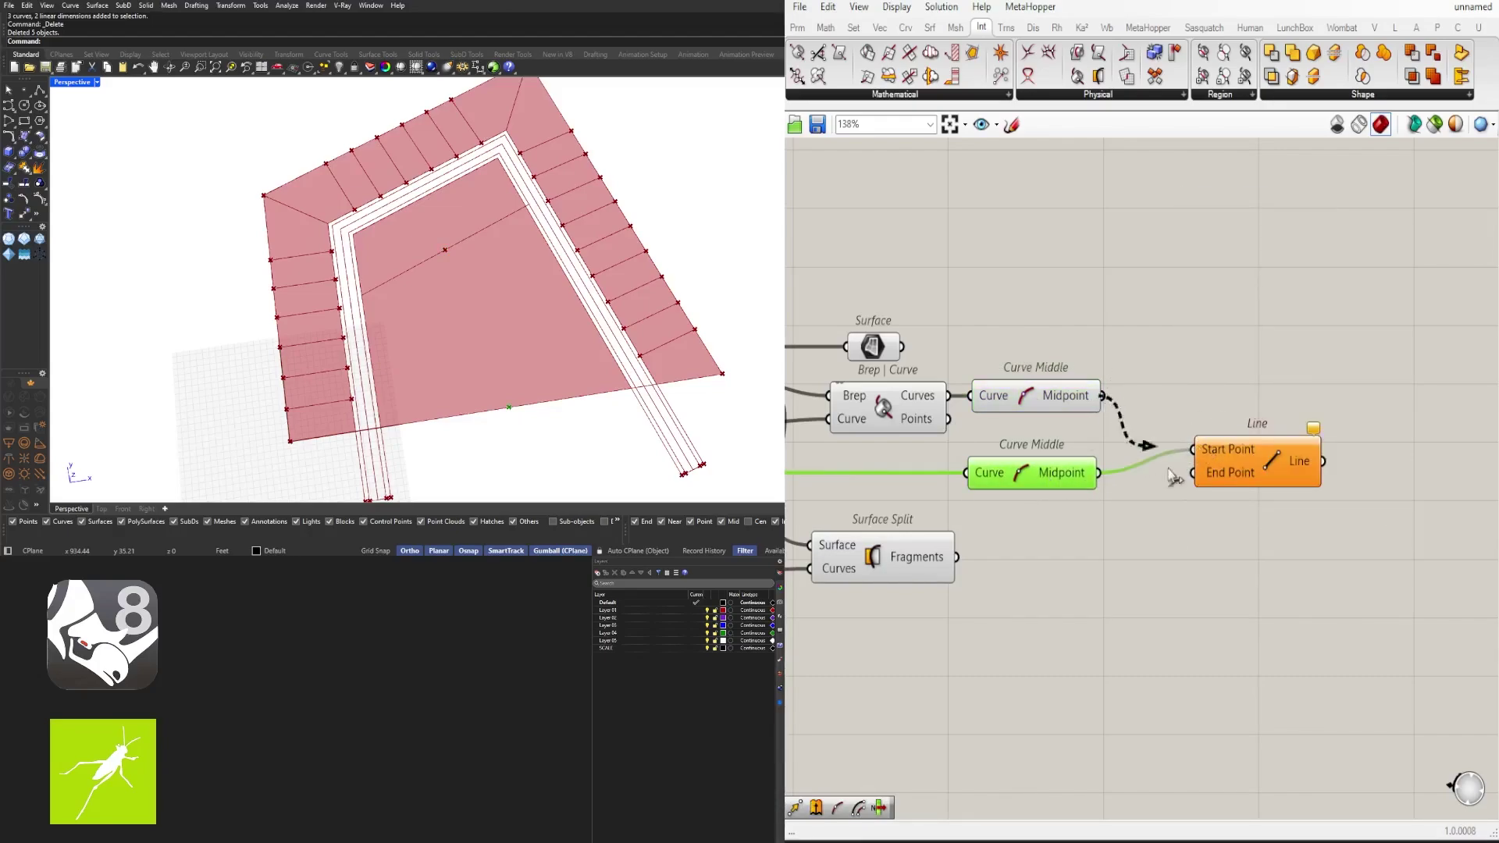
pyautogui.moveTo(1261, 461); pyautogui.dragTo(1234, 414)
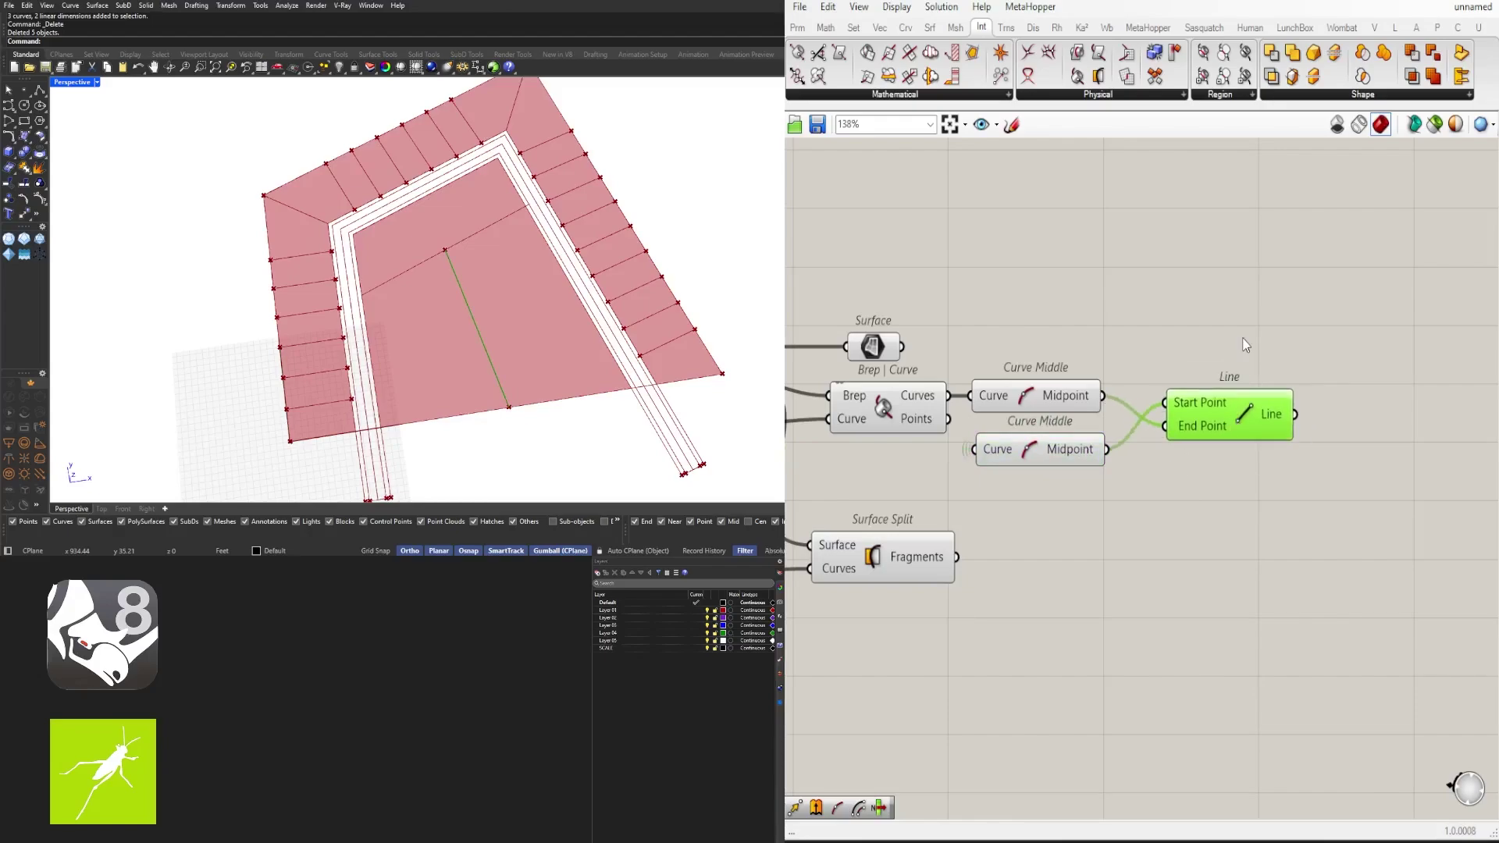
pyautogui.click(1242, 337)
# Step: Move the Surface Split past the Line, add the Line to its Curves input, and flatten that input
pyautogui.scroll(-2, 1048, 464)
pyautogui.moveTo(953, 545); pyautogui.dragTo(1407, 545)
pyautogui.click(1216, 433)
pyautogui.keyDown('shift'); pyautogui.moveTo(1227, 429); pyautogui.dragTo(1306, 415); pyautogui.keyUp('shift')
pyautogui.rightClick(1327, 474)
pyautogui.click(1362, 607)
pyautogui.click(1311, 500)
# Step: Hide the wires entering the Surface Split's Curves input and the Brep | Curve's Curve input
pyautogui.moveTo(1311, 499); pyautogui.dragTo(1219, 510, button='right')
pyautogui.scroll(3, 1217, 437)
pyautogui.rightClick(1148, 425)
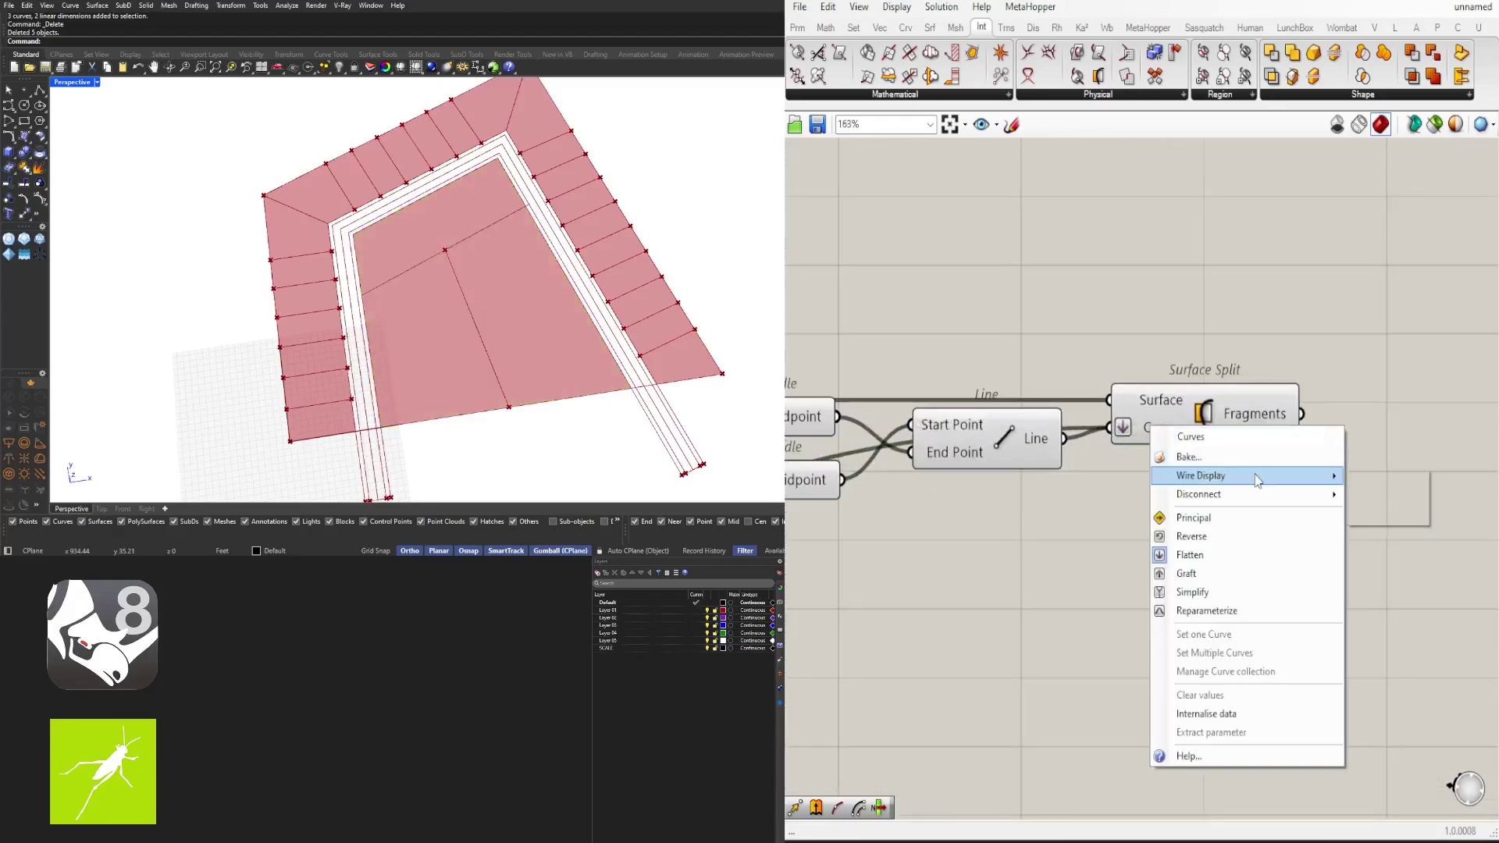
pyautogui.click(1378, 516)
pyautogui.scroll(-4, 1198, 431)
pyautogui.click(1198, 430)
pyautogui.click(1051, 503)
pyautogui.moveTo(1050, 503); pyautogui.dragTo(1111, 508, button='right')
pyautogui.moveTo(1111, 507); pyautogui.dragTo(932, 450)
pyautogui.click(882, 477)
pyautogui.scroll(3, 880, 441)
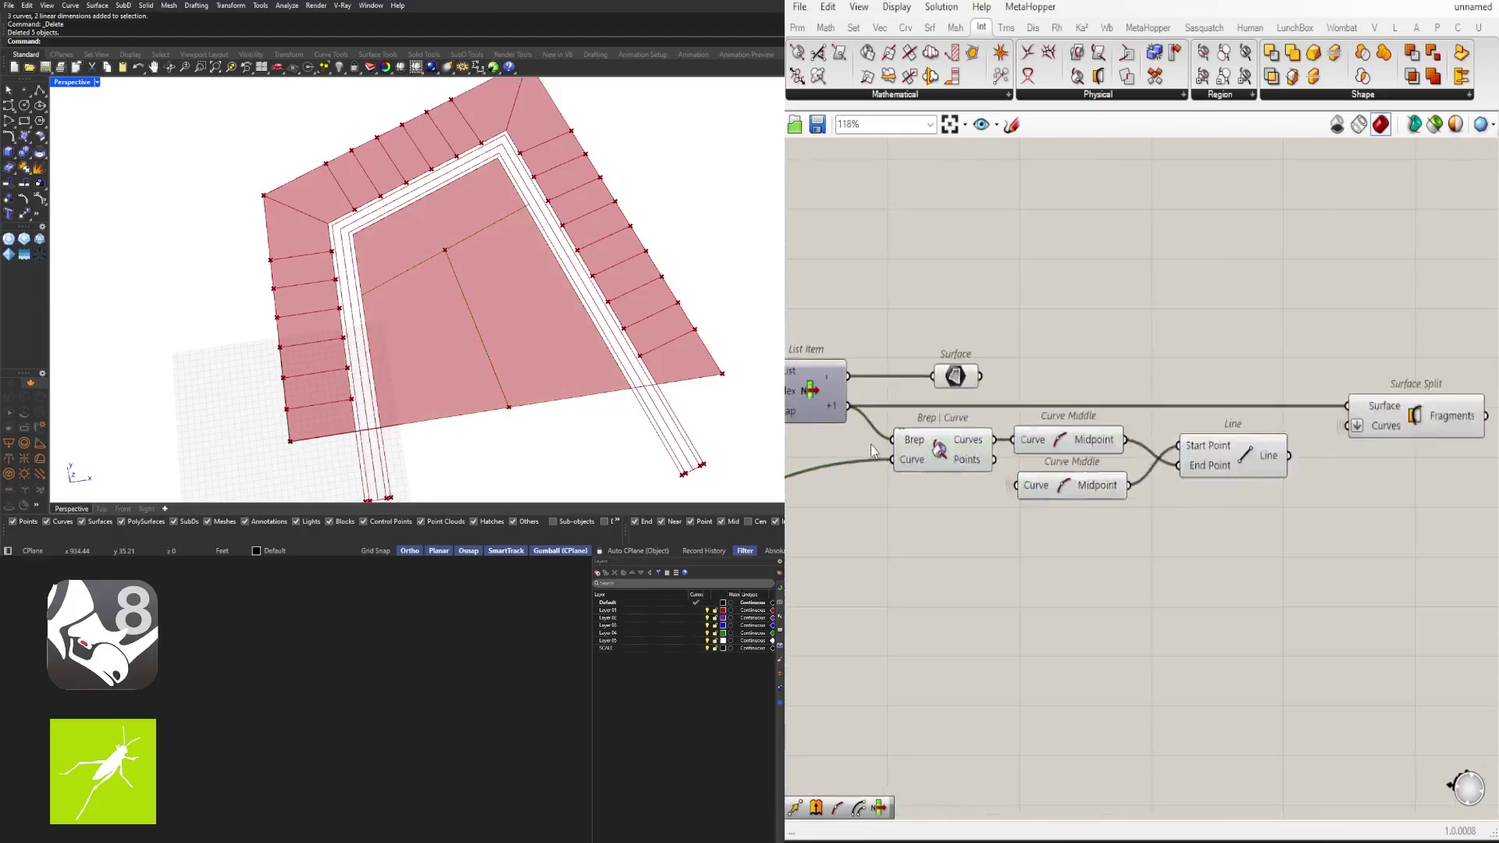
pyautogui.rightClick(909, 466)
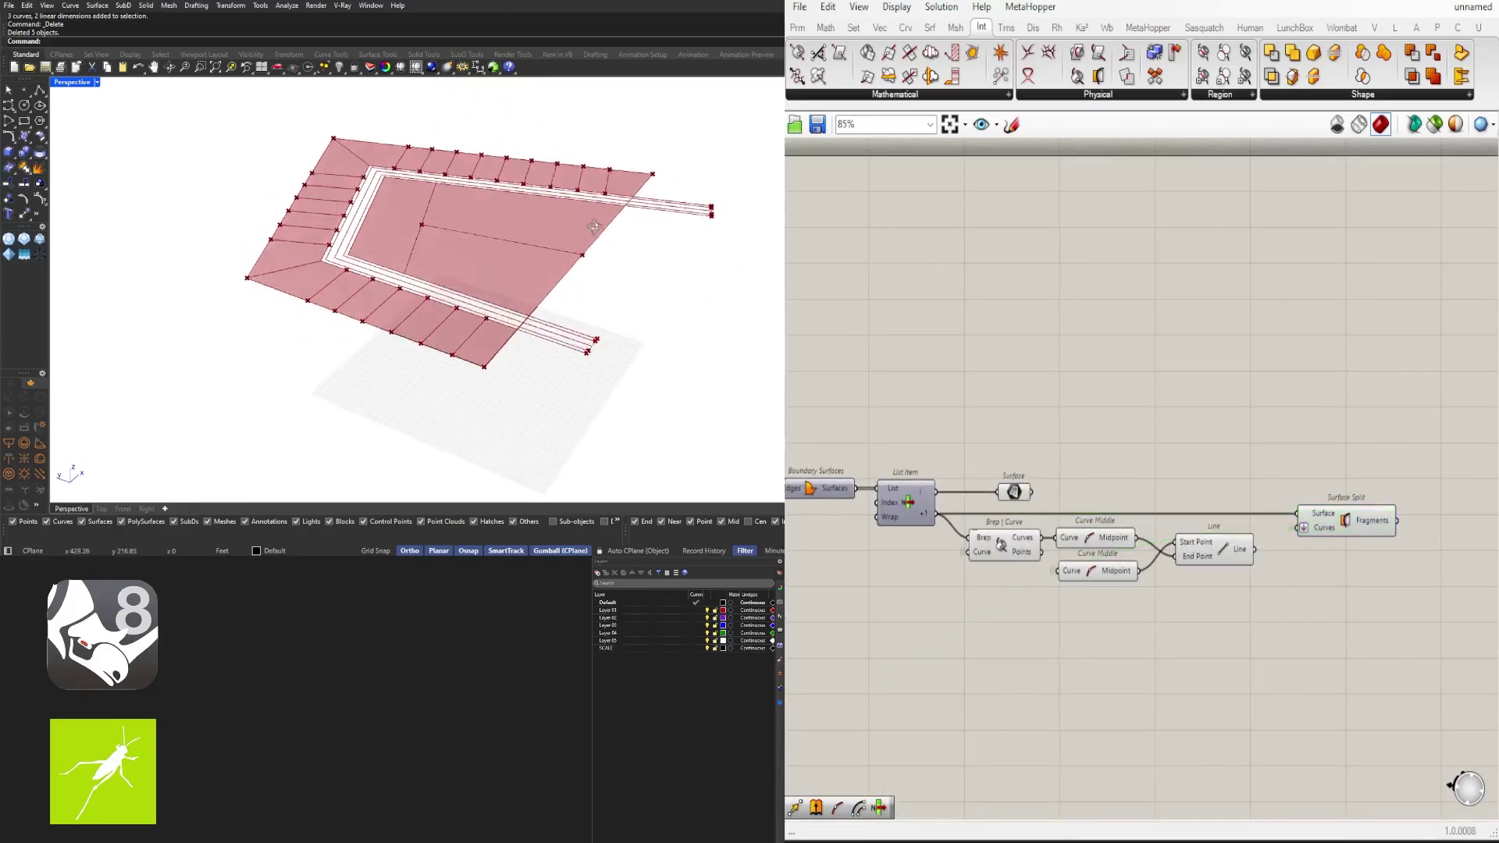
# Step: Examine the Surface Split's fragments and the outer strip Surface in the viewport
pyautogui.click(1358, 525)
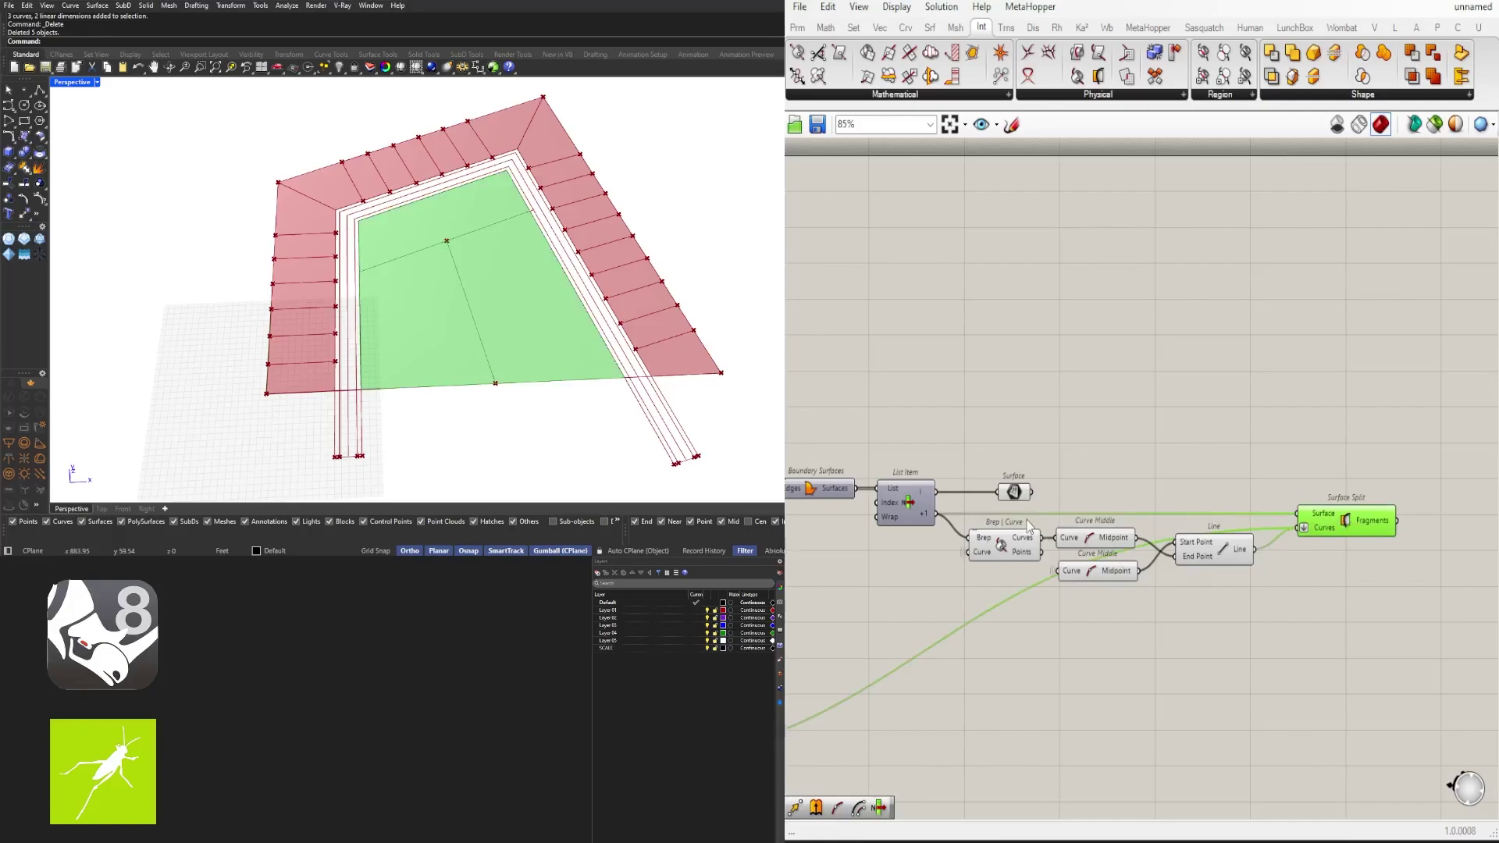
pyautogui.click(1015, 493)
pyautogui.moveTo(1036, 528); pyautogui.dragTo(1177, 463, button='right')
pyautogui.moveTo(1341, 461); pyautogui.dragTo(1145, 420, button='right')
pyautogui.click(1296, 421)
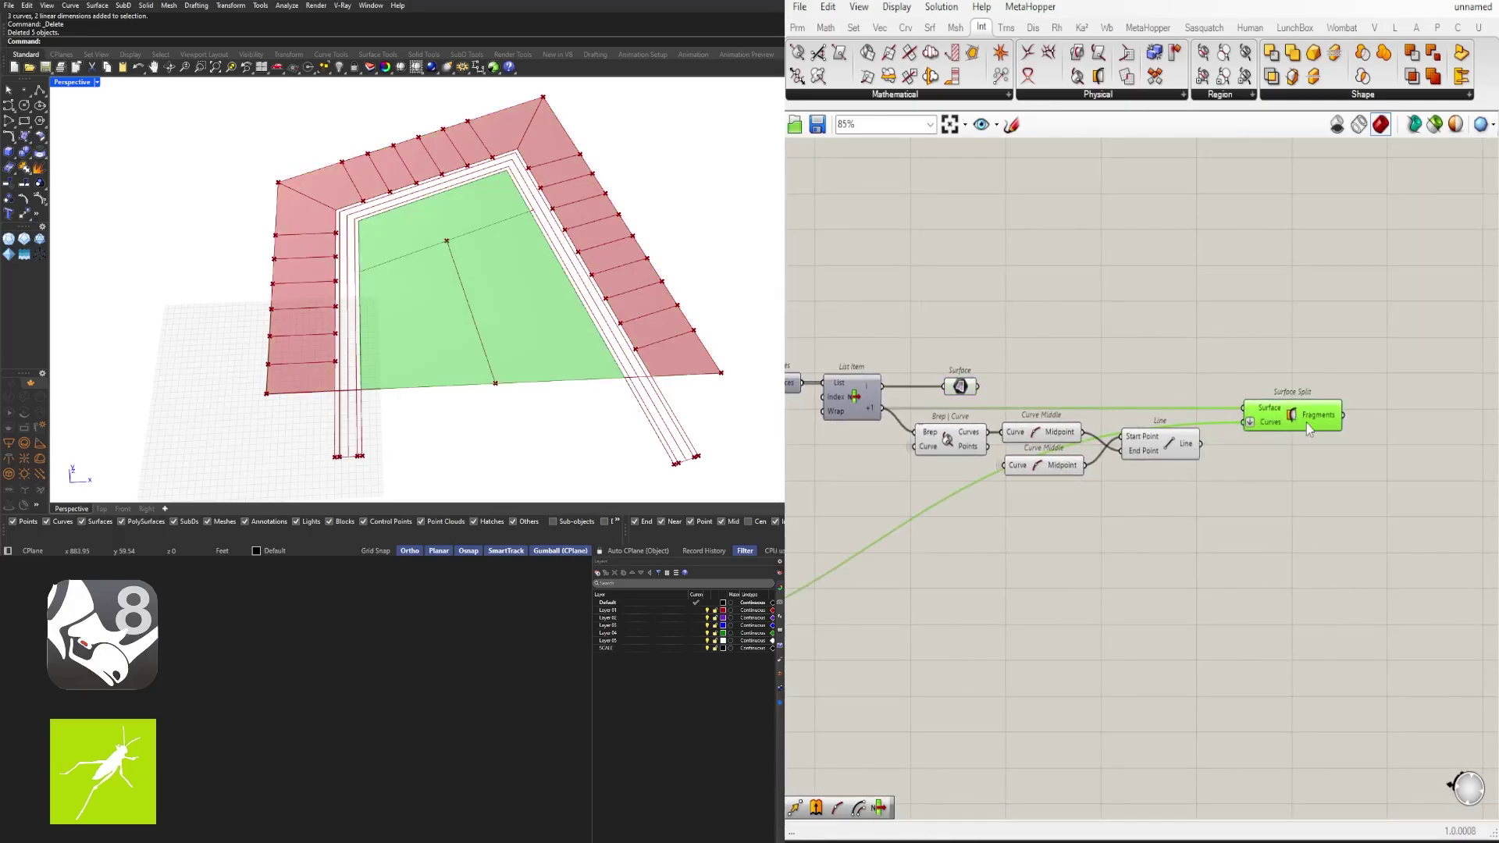
# Step: Duplicate the Surface Split, feed it the first split's Fragments, and leave the Line as a cutting curve only on the copy
pyautogui.moveTo(1290, 419); pyautogui.dragTo(1303, 419)
pyautogui.moveTo(1321, 438); pyautogui.dragTo(1190, 424, button='right')
pyautogui.click(1191, 424)
pyautogui.keyDown('alt'); pyautogui.moveTo(1171, 400); pyautogui.dragTo(1332, 443); pyautogui.keyUp('alt')
pyautogui.moveTo(1223, 399); pyautogui.dragTo(1319, 423)
pyautogui.click(1060, 429)
# Step: Hide the first Surface Split's preview to check the second split's fragments, and restore the first preview
pyautogui.moveTo(1200, 473); pyautogui.dragTo(1116, 341)
pyautogui.middleClick(900, 319)
pyautogui.middleClick(1116, 341)
pyautogui.click(1113, 305)
pyautogui.click(1310, 415)
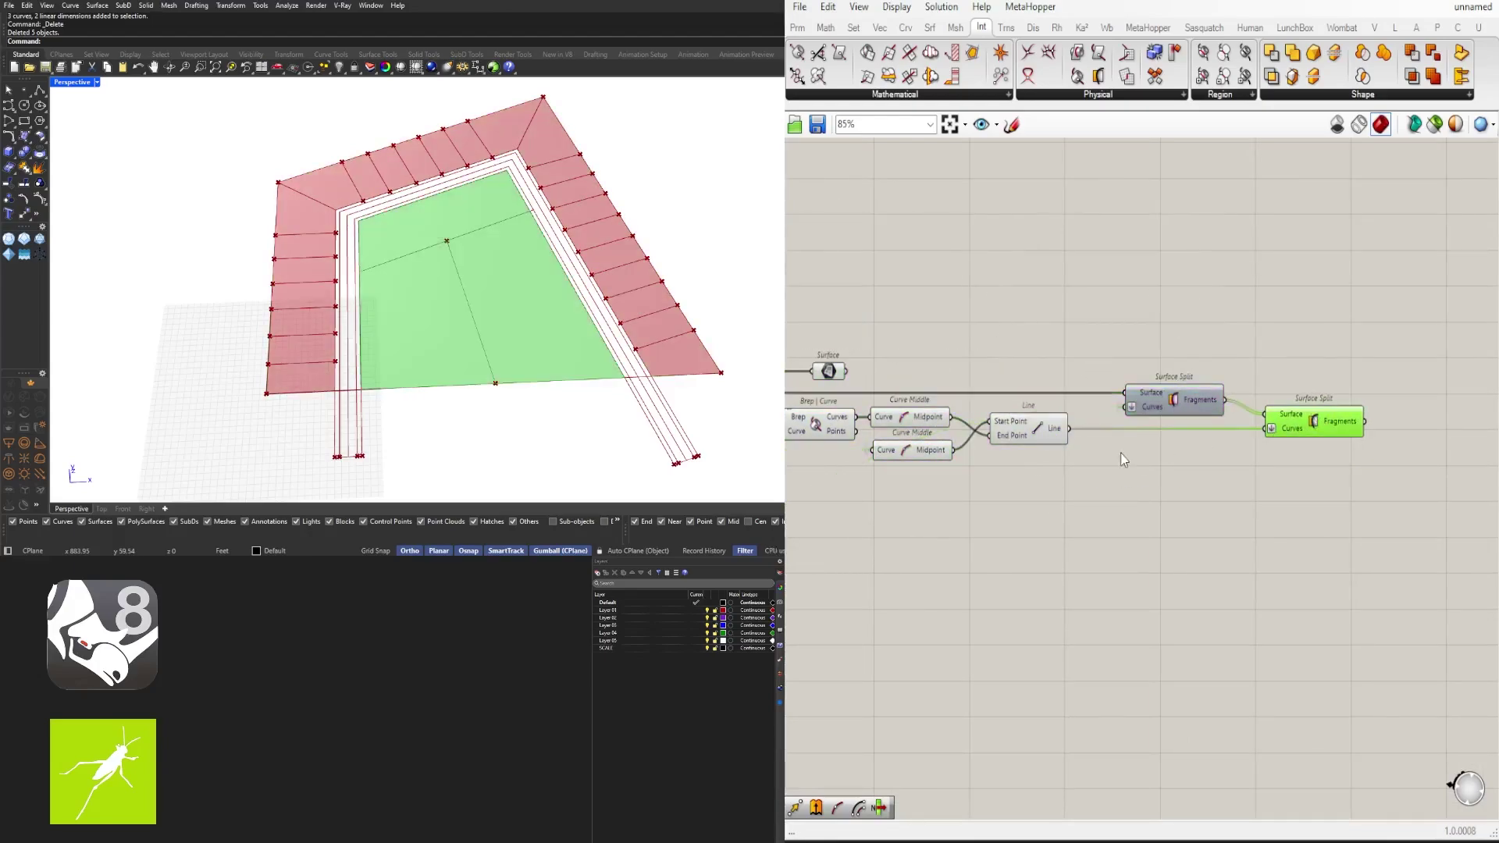
pyautogui.click(1164, 401)
pyautogui.middleClick(1164, 401)
pyautogui.click(1161, 358)
# Step: Turn off the second Surface Split's preview and space it farther from the first split
pyautogui.click(1319, 426)
pyautogui.middleClick(1319, 426)
pyautogui.click(1316, 385)
pyautogui.click(1302, 374)
pyautogui.moveTo(1300, 433); pyautogui.dragTo(1349, 432)
pyautogui.click(1205, 416)
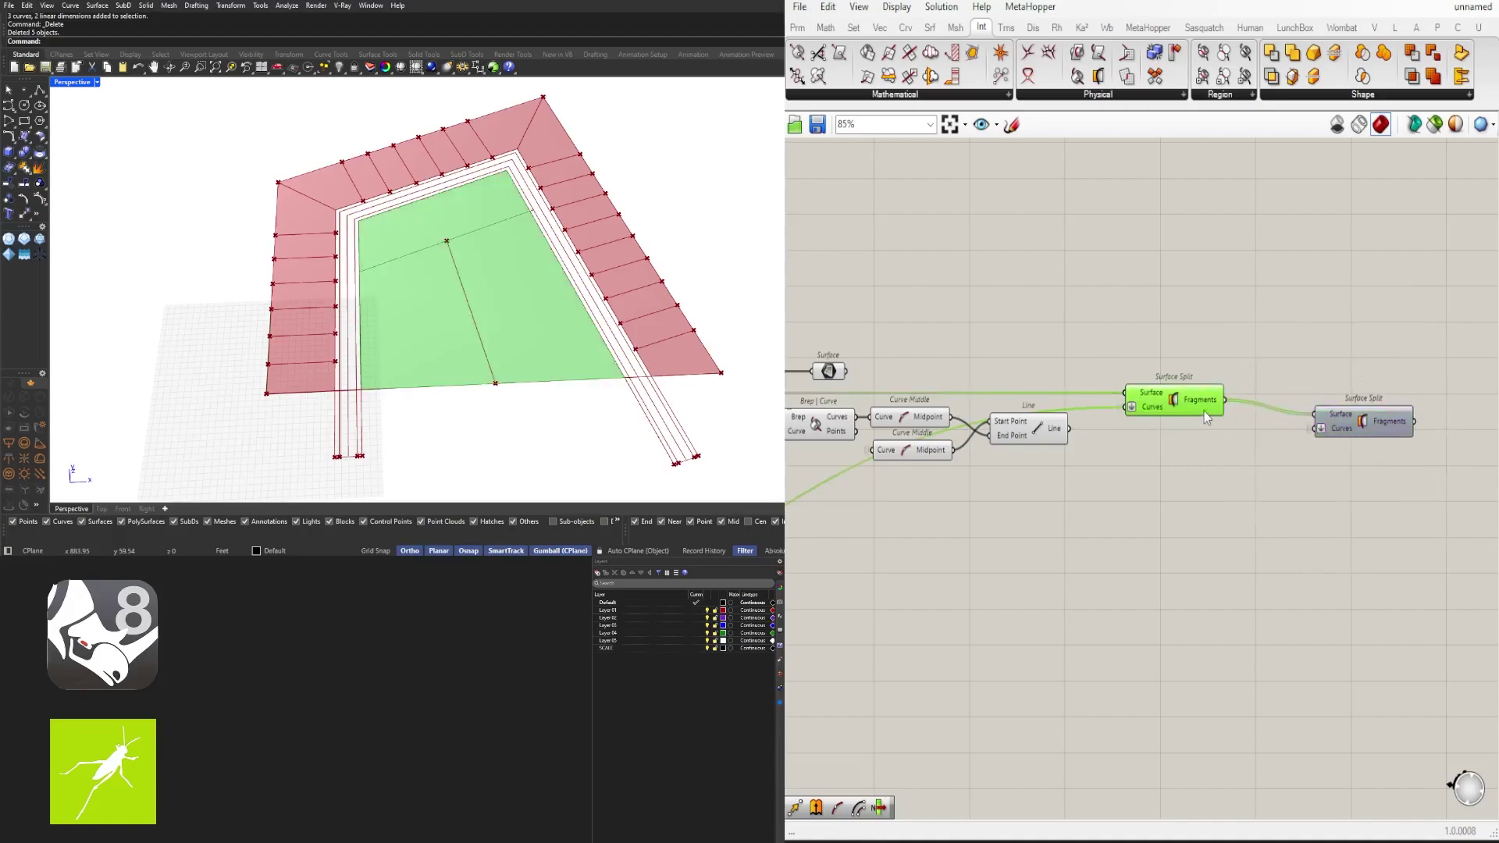
pyautogui.moveTo(1155, 490); pyautogui.dragTo(1010, 519, button='right')
pyautogui.moveTo(1191, 457); pyautogui.dragTo(1240, 442)
# Step: Add a List Item fed by the first Surface Split's Fragments and place it between the two splits
pyautogui.doubleClick(1094, 480)
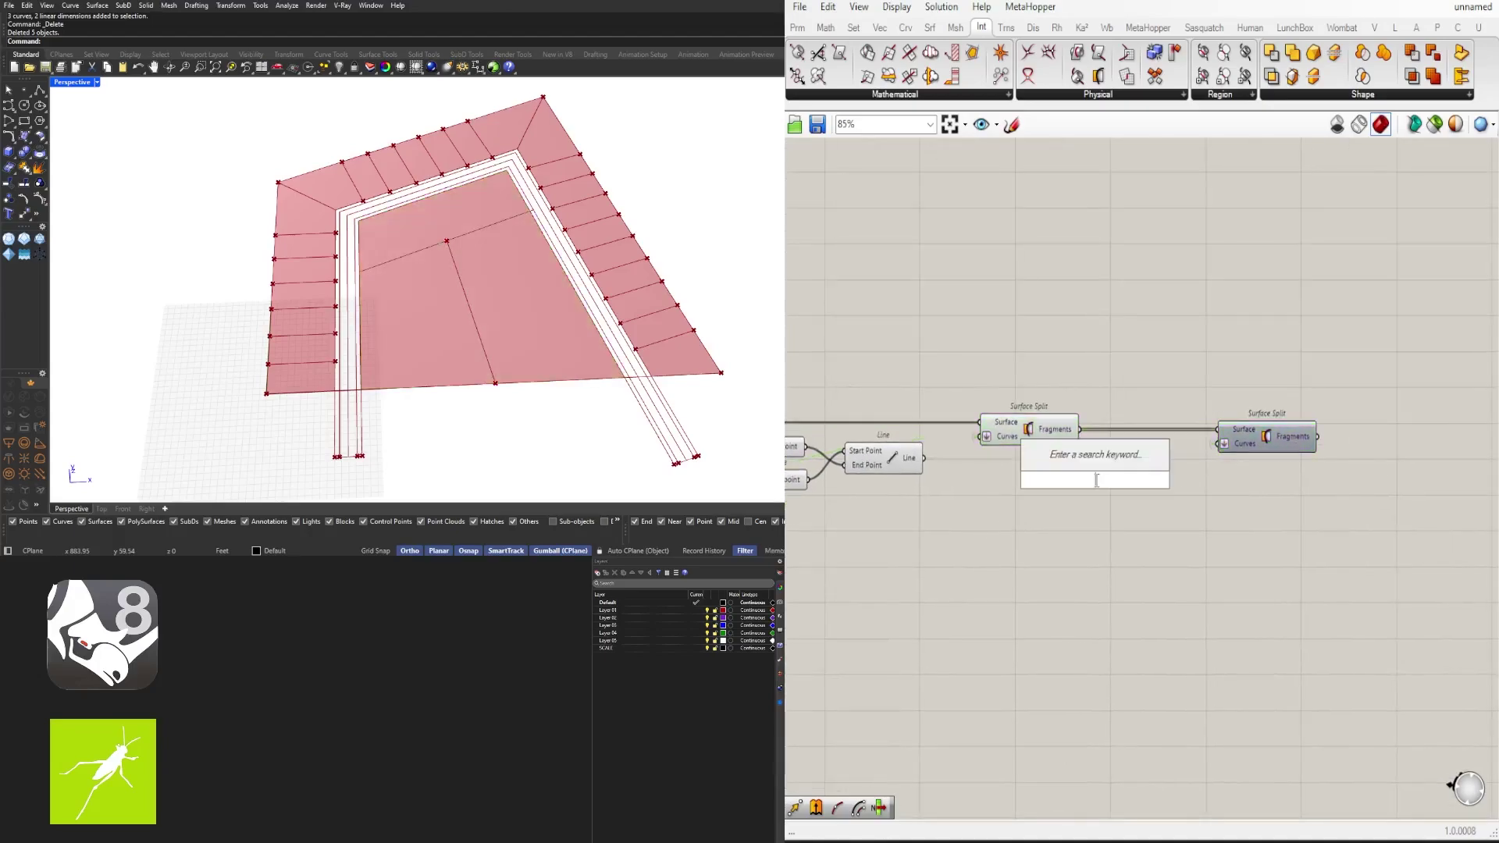
pyautogui.write('item')
pyautogui.press('Return')
pyautogui.moveTo(1079, 429); pyautogui.dragTo(1063, 465)
pyautogui.moveTo(1094, 479); pyautogui.dragTo(1155, 505)
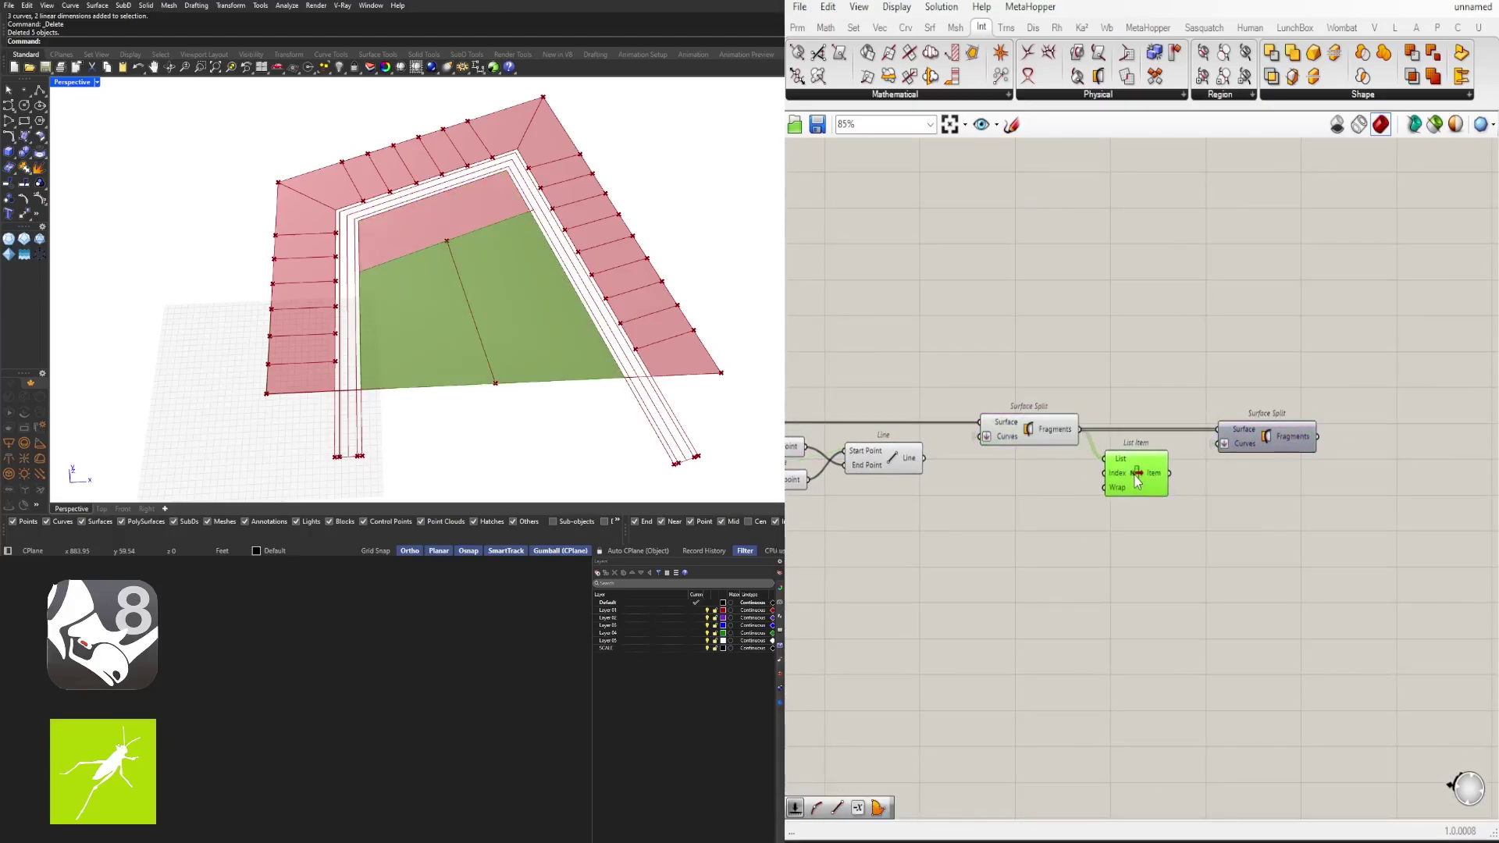
# Step: Duplicate the Brep | Curve and place the copy below the first Surface Split
pyautogui.moveTo(818, 505); pyautogui.dragTo(966, 506, button='right')
pyautogui.moveTo(1080, 227); pyautogui.dragTo(1216, 227, button='right')
pyautogui.keyDown('alt'); pyautogui.moveTo(970, 464); pyautogui.dragTo(1298, 566); pyautogui.keyUp('alt')
pyautogui.moveTo(1249, 507); pyautogui.dragTo(1096, 505, button='right')
pyautogui.click(1042, 465)
pyautogui.scroll(1, 1050, 469)
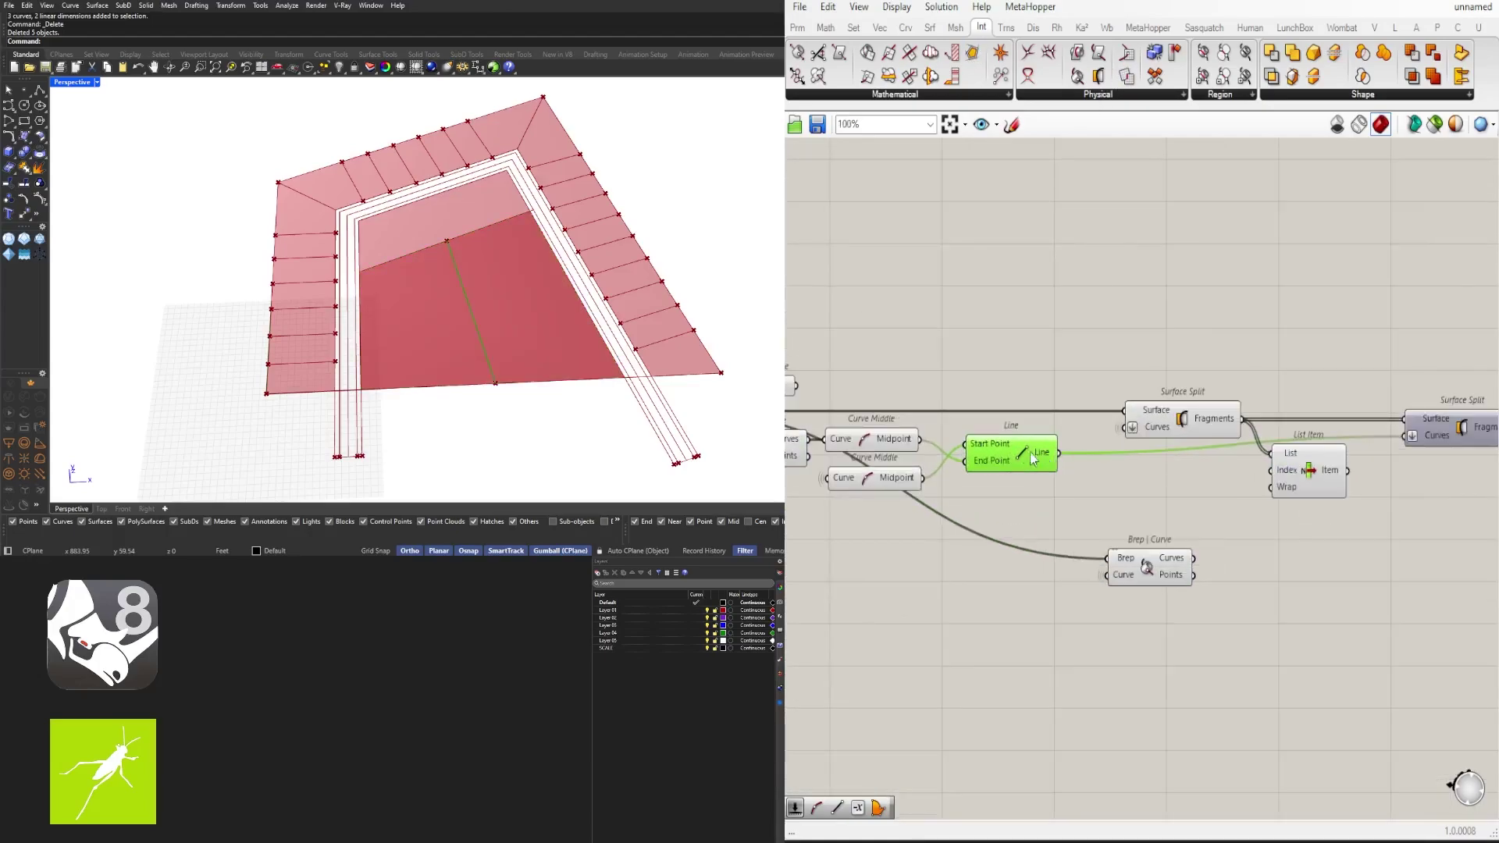
# Step: Connect the Curves output of the upstream Brep | Curve, fed by the Offset Curve, to the duplicated Brep | Curve's Curve input
pyautogui.scroll(-4, 1031, 459)
pyautogui.moveTo(898, 500); pyautogui.dragTo(1366, 519, button='right')
pyautogui.scroll(4, 1366, 519)
pyautogui.click(989, 344)
pyautogui.moveTo(971, 423); pyautogui.dragTo(1267, 434, button='right')
pyautogui.scroll(-4, 1318, 372)
pyautogui.scroll(2, 1284, 353)
pyautogui.click(1037, 599)
pyautogui.moveTo(960, 632); pyautogui.dragTo(1128, 575, button='right')
pyautogui.click(1115, 540)
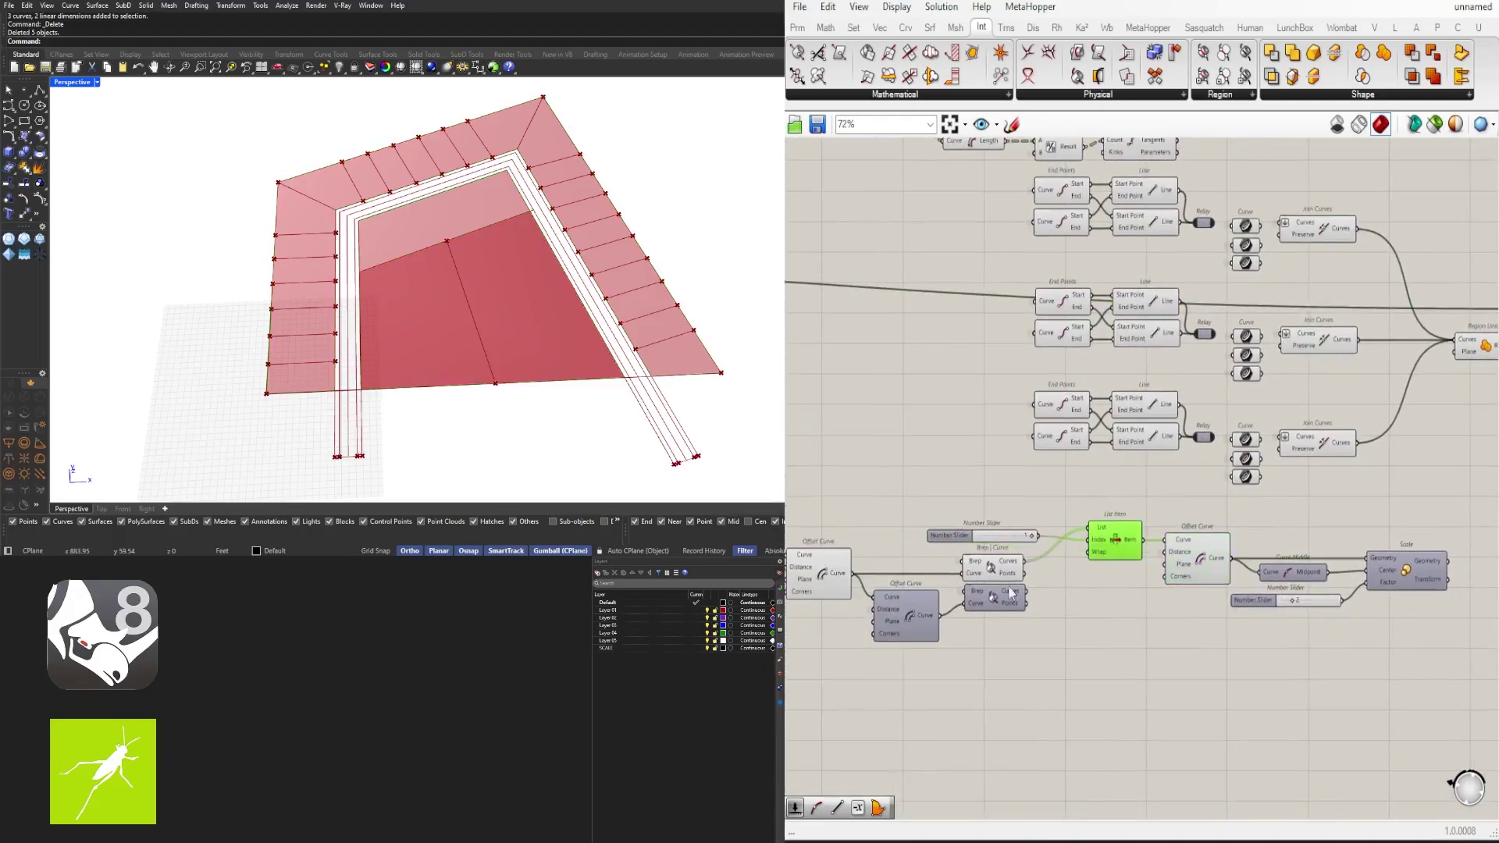
pyautogui.moveTo(1012, 593); pyautogui.dragTo(1149, 563, button='right')
pyautogui.click(1122, 546)
pyautogui.scroll(-4, 1166, 532)
pyautogui.moveTo(1162, 532); pyautogui.dragTo(1293, 388)
pyautogui.scroll(5, 1293, 388)
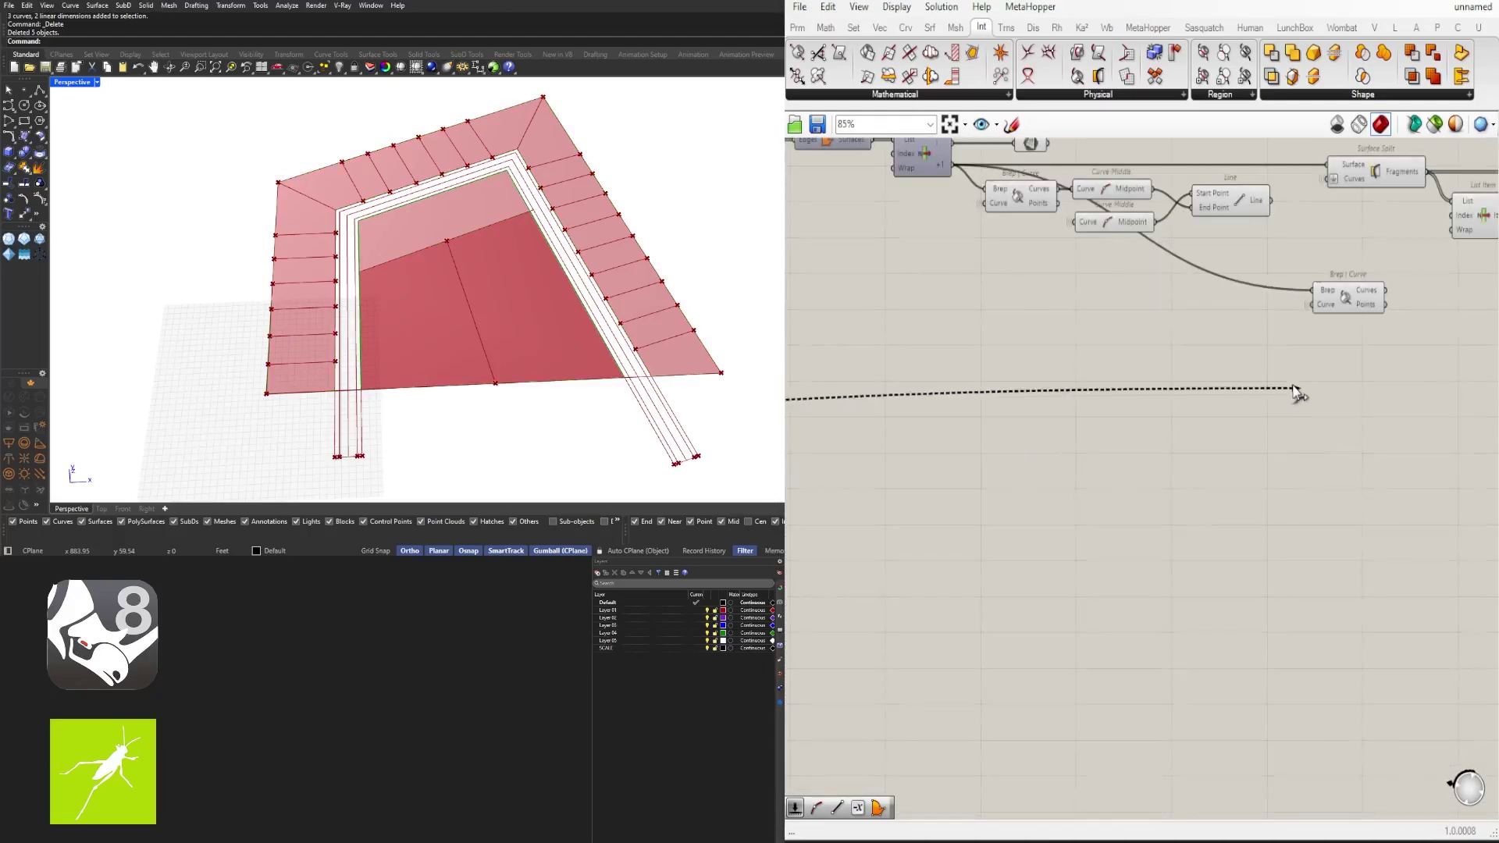
pyautogui.click(1342, 308)
# Step: Move the duplicated Brep | Curve beside the fragments List Item and connect the Item output to its Brep input
pyautogui.moveTo(1343, 310); pyautogui.dragTo(1230, 505, button='right')
pyautogui.scroll(3, 1230, 506)
pyautogui.scroll(-1, 1230, 506)
pyautogui.moveTo(1436, 427); pyautogui.dragTo(1231, 381, button='right')
pyautogui.click(1232, 346)
pyautogui.moveTo(1025, 451); pyautogui.dragTo(1313, 415)
pyautogui.moveTo(1375, 437); pyautogui.dragTo(1360, 395)
pyautogui.moveTo(1383, 331); pyautogui.dragTo(1149, 406, button='right')
pyautogui.click(951, 403)
pyautogui.moveTo(950, 403); pyautogui.dragTo(1241, 405, button='right')
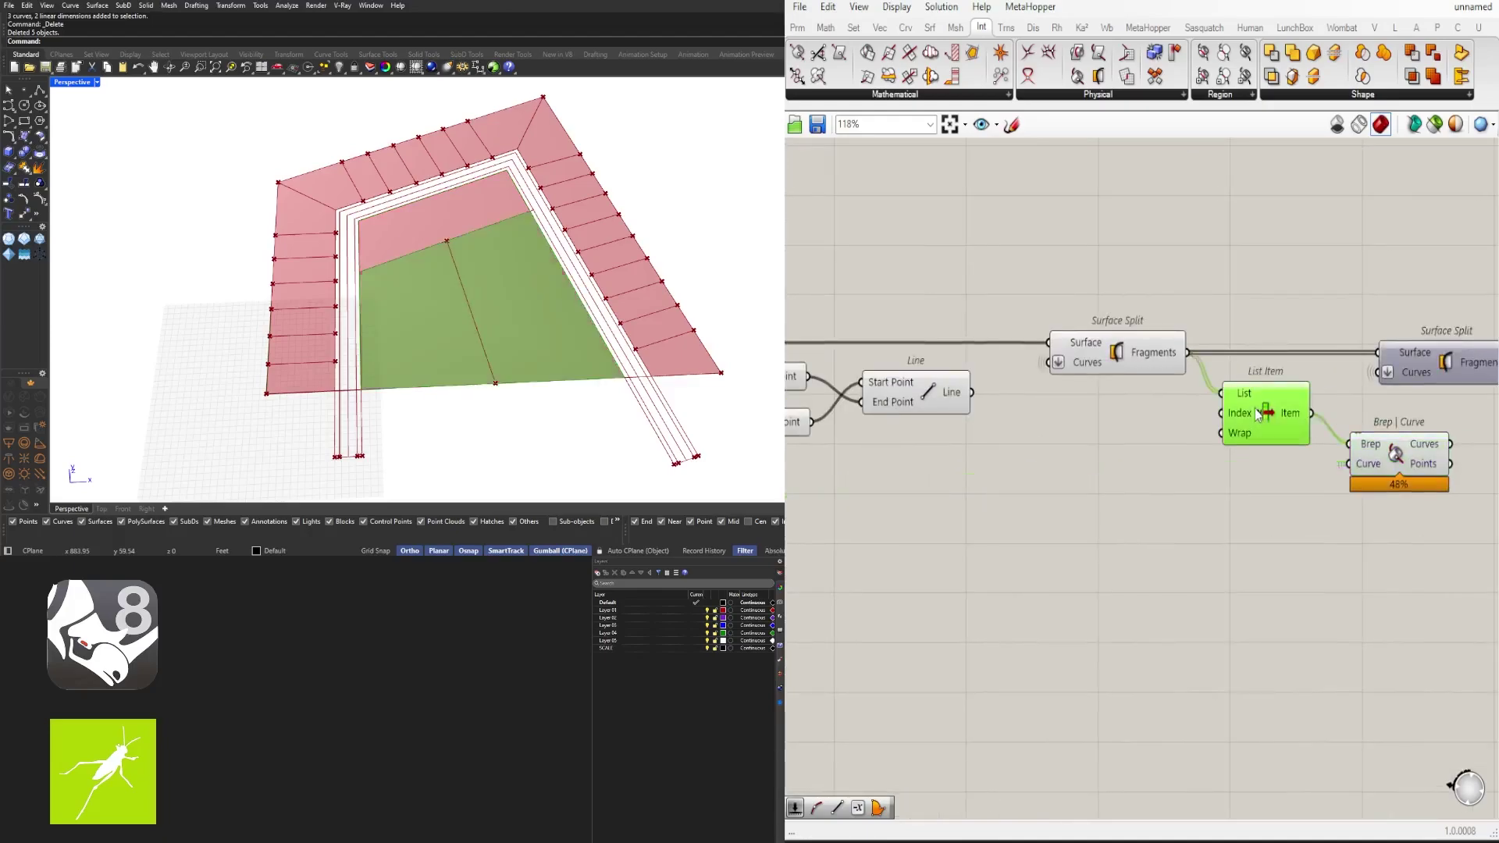
# Step: Turn off the previews of the fragments List Item and first Surface Split, and turn on the second Surface Split's preview
pyautogui.middleClick(1241, 406)
pyautogui.click(1296, 351)
pyautogui.click(1332, 279)
pyautogui.moveTo(1334, 282); pyautogui.dragTo(1191, 291, button='right')
pyautogui.click(1318, 357)
pyautogui.middleClick(1317, 290)
pyautogui.middleClick(1309, 328)
pyautogui.click(1331, 273)
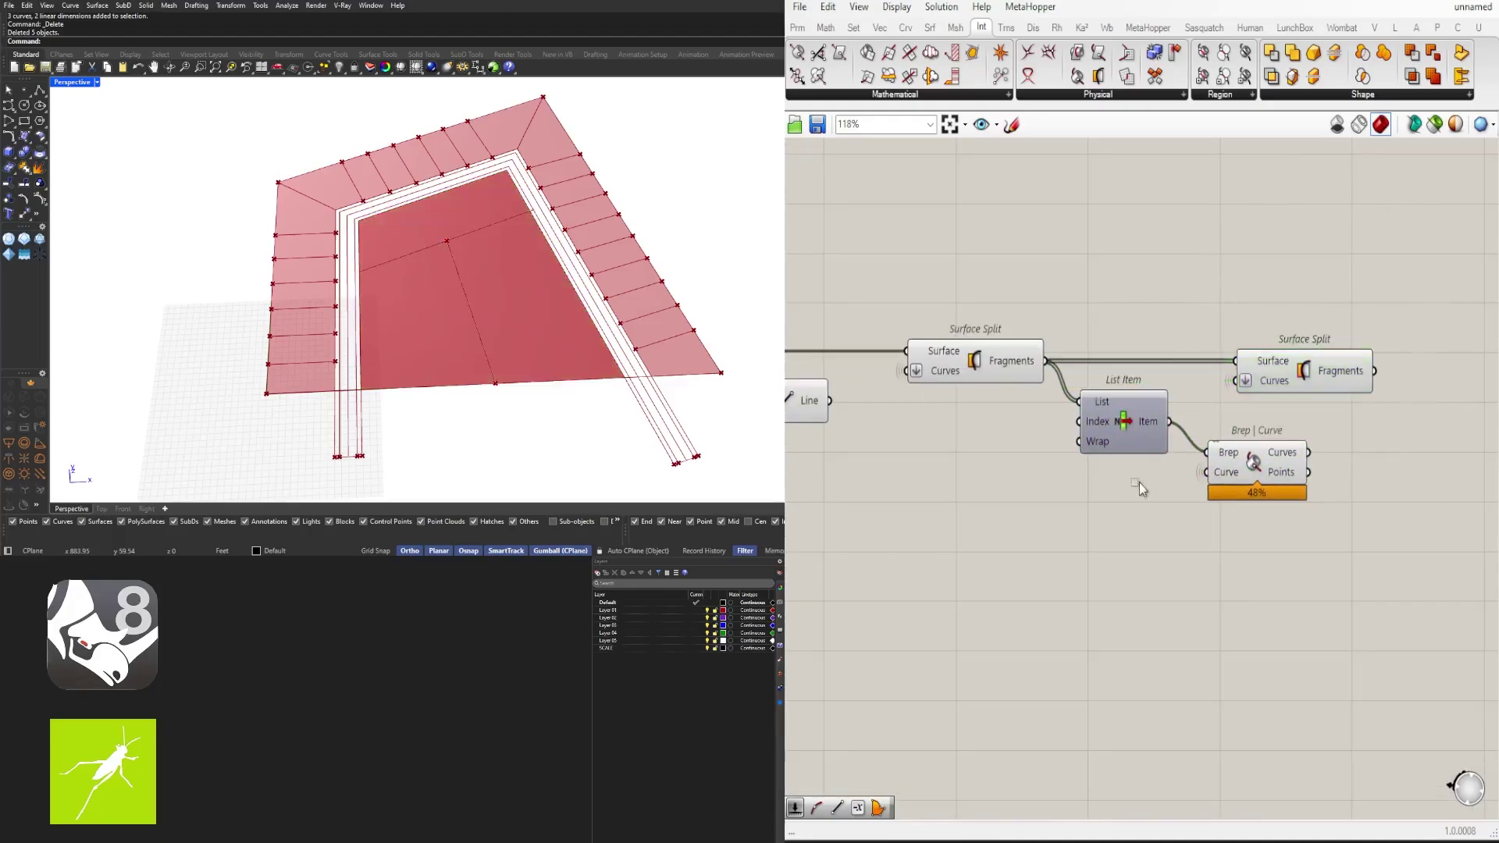
pyautogui.moveTo(1140, 482); pyautogui.dragTo(991, 276)
pyautogui.middleClick(992, 277)
pyautogui.click(1042, 225)
# Step: Examine the duplicated Brep | Curve's intersection curves along the lower fragment in the viewport
pyautogui.moveTo(1258, 294); pyautogui.dragTo(996, 271, button='right')
pyautogui.click(991, 438)
pyautogui.moveTo(509, 240); pyautogui.dragTo(586, 240, button='right')
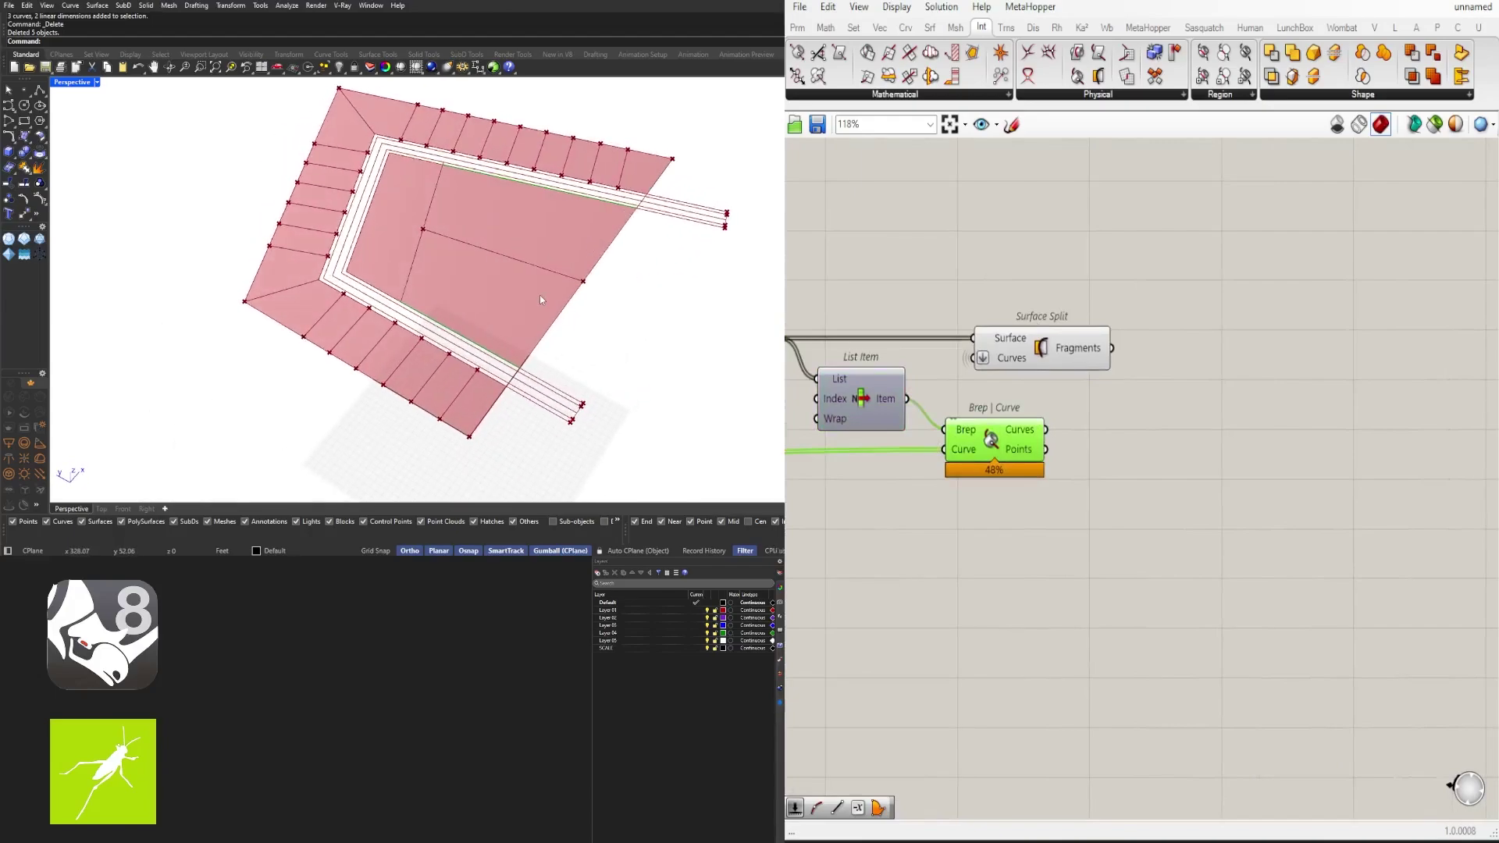
pyautogui.moveTo(606, 324); pyautogui.dragTo(461, 313, button='right')
# Step: Duplicate the boundary-strip chain from Extend Curve through the Divide Curves to Line onto the empty canvas below the Surface Split components
pyautogui.scroll(-2, 925, 490)
pyautogui.moveTo(925, 490); pyautogui.dragTo(1313, 492, button='right')
pyautogui.moveTo(882, 530); pyautogui.dragTo(1064, 341, button='right')
pyautogui.scroll(2, 1063, 341)
pyautogui.click(1351, 318)
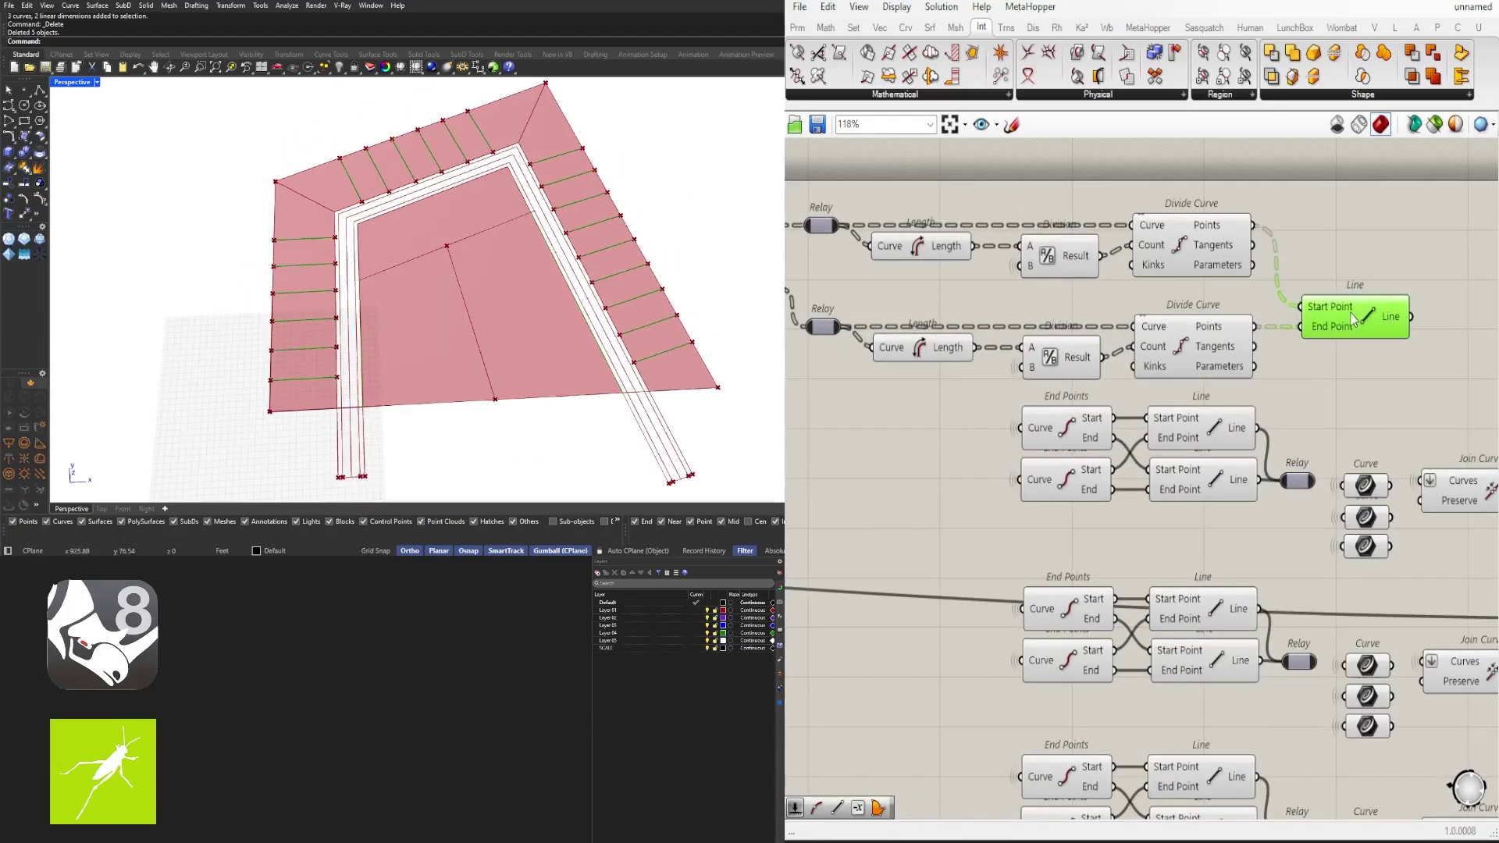
pyautogui.scroll(-1, 1353, 318)
pyautogui.moveTo(1155, 315); pyautogui.dragTo(1452, 339, button='right')
pyautogui.scroll(-1, 1066, 339)
pyautogui.moveTo(1067, 339); pyautogui.dragTo(1339, 273, button='right')
pyautogui.click(1158, 504)
pyautogui.moveTo(1444, 481); pyautogui.dragTo(1064, 496, button='right')
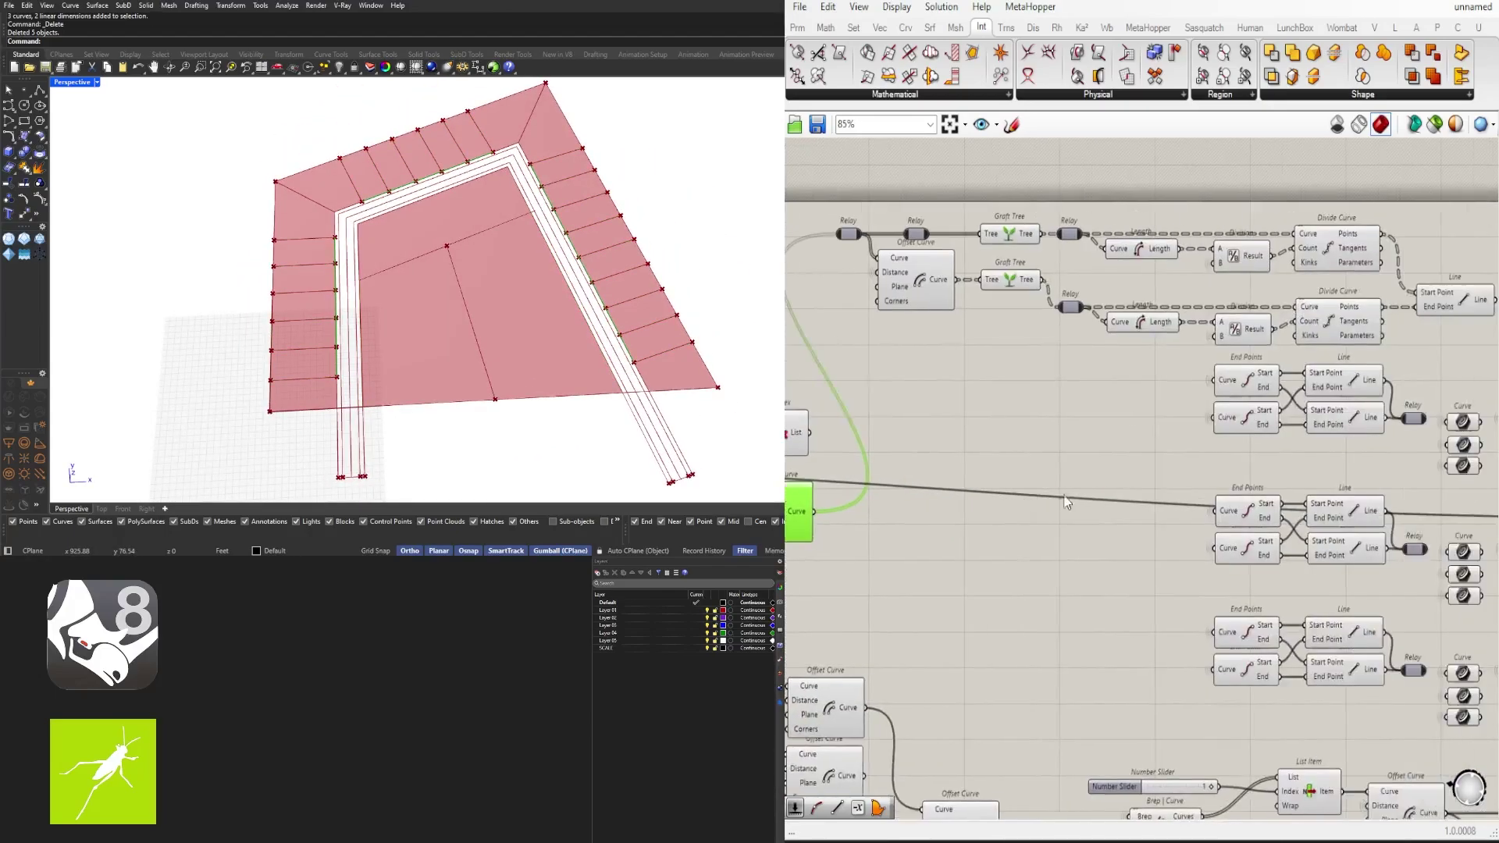
pyautogui.scroll(-1, 1067, 499)
pyautogui.keyDown('shift'); pyautogui.moveTo(1431, 354); pyautogui.dragTo(878, 215); pyautogui.keyUp('shift')
pyautogui.scroll(-3, 941, 275)
pyautogui.scroll(-2, 940, 283)
pyautogui.moveTo(940, 283); pyautogui.dragTo(843, 260, button='right')
pyautogui.keyDown('alt'); pyautogui.moveTo(844, 263); pyautogui.dragTo(1359, 575); pyautogui.keyUp('alt')
pyautogui.moveTo(1359, 575); pyautogui.dragTo(978, 520, button='right')
pyautogui.moveTo(964, 525); pyautogui.dragTo(1225, 452)
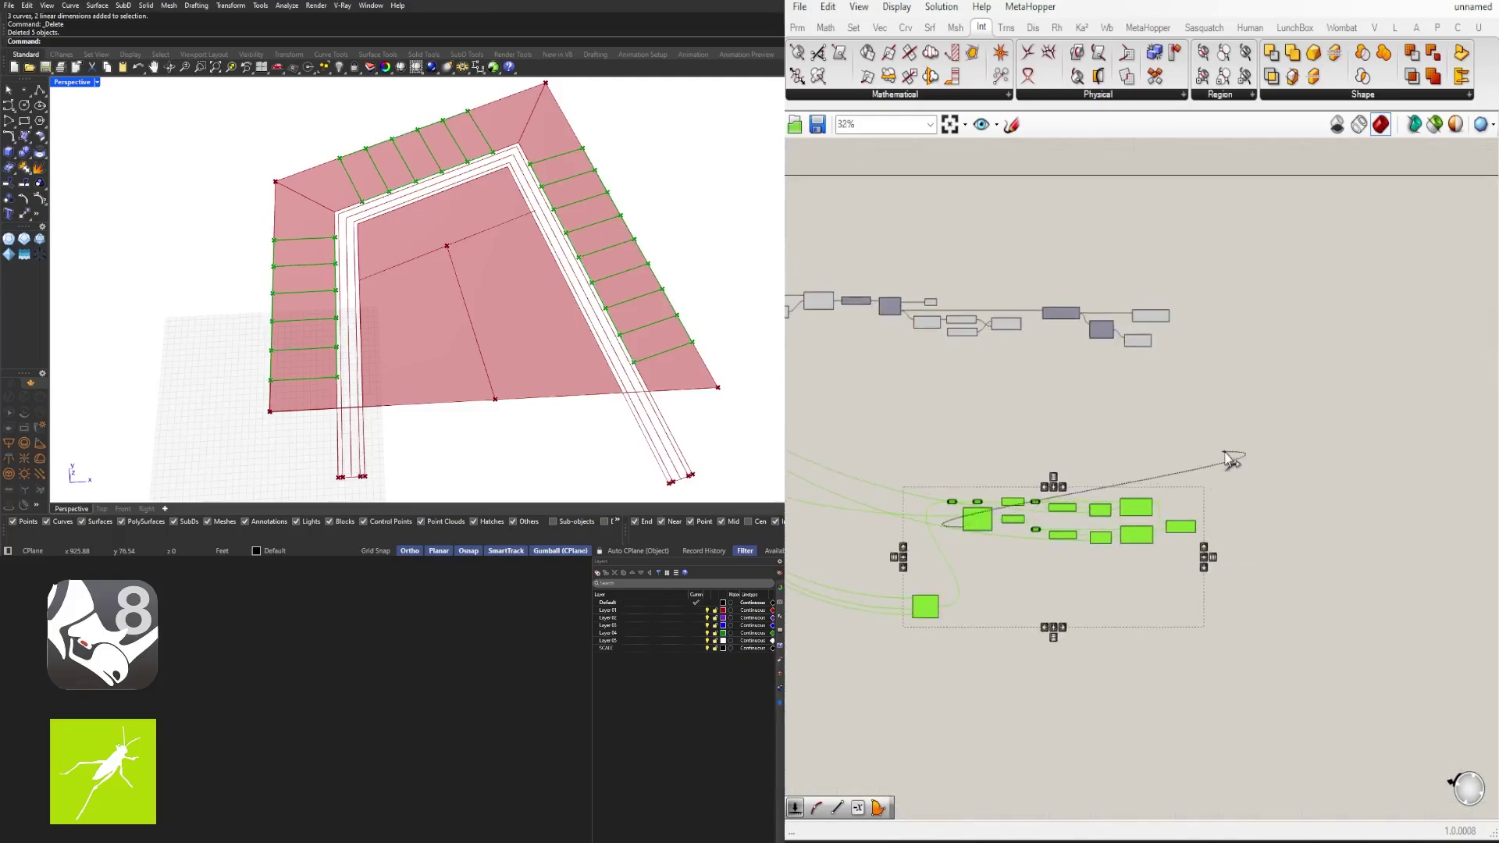
# Step: Arrange the copied Extend Curve and its downstream chain just below and beside the duplicated Brep | Curve
pyautogui.moveTo(929, 501); pyautogui.dragTo(1181, 427, button='right')
pyautogui.scroll(5, 1181, 427)
pyautogui.click(1181, 428)
pyautogui.moveTo(1163, 676); pyautogui.dragTo(1136, 440)
pyautogui.scroll(-4, 851, 451)
pyautogui.moveTo(1354, 519); pyautogui.dragTo(1023, 413)
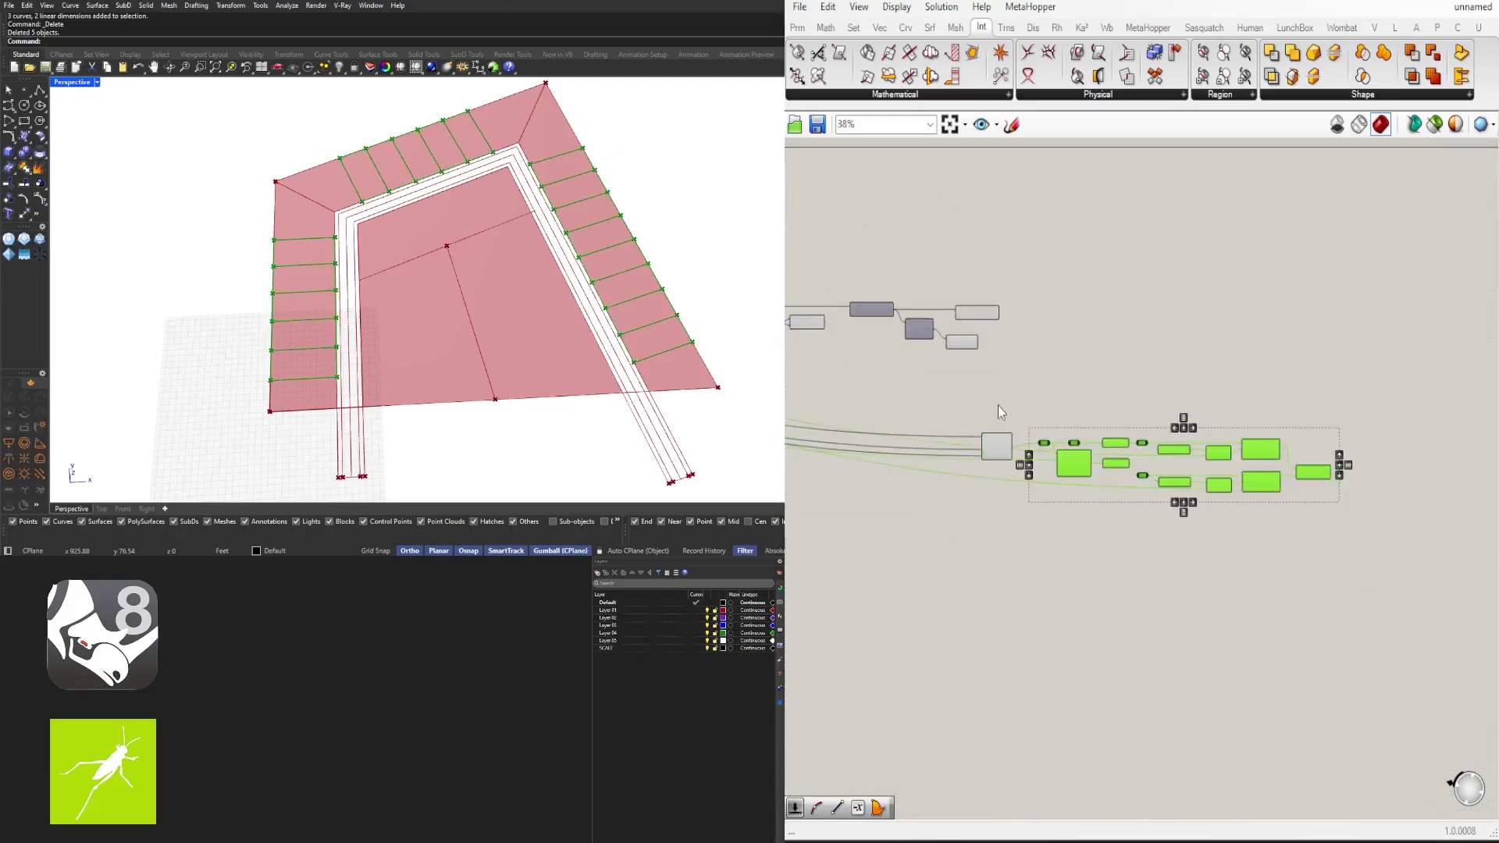
pyautogui.scroll(4, 998, 405)
pyautogui.keyDown('shift'); pyautogui.click(993, 476); pyautogui.keyUp('shift')
pyautogui.moveTo(992, 476); pyautogui.dragTo(1057, 375)
# Step: Connect the duplicated Brep | Curve's Curves output to the copied Extend Curve's Curve input
pyautogui.click(929, 277)
pyautogui.scroll(4, 929, 277)
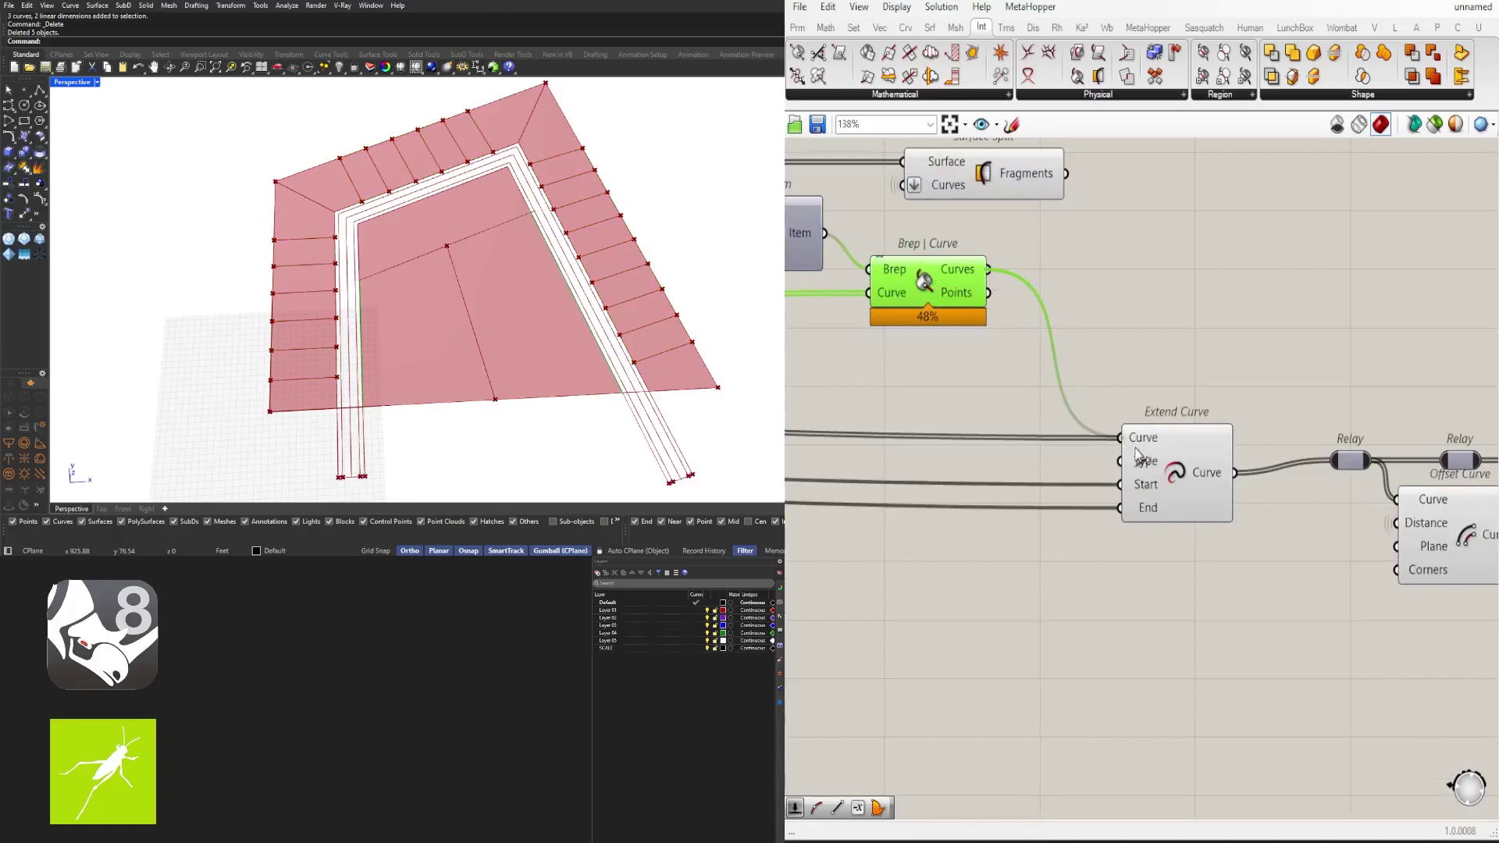
pyautogui.scroll(-3, 1186, 406)
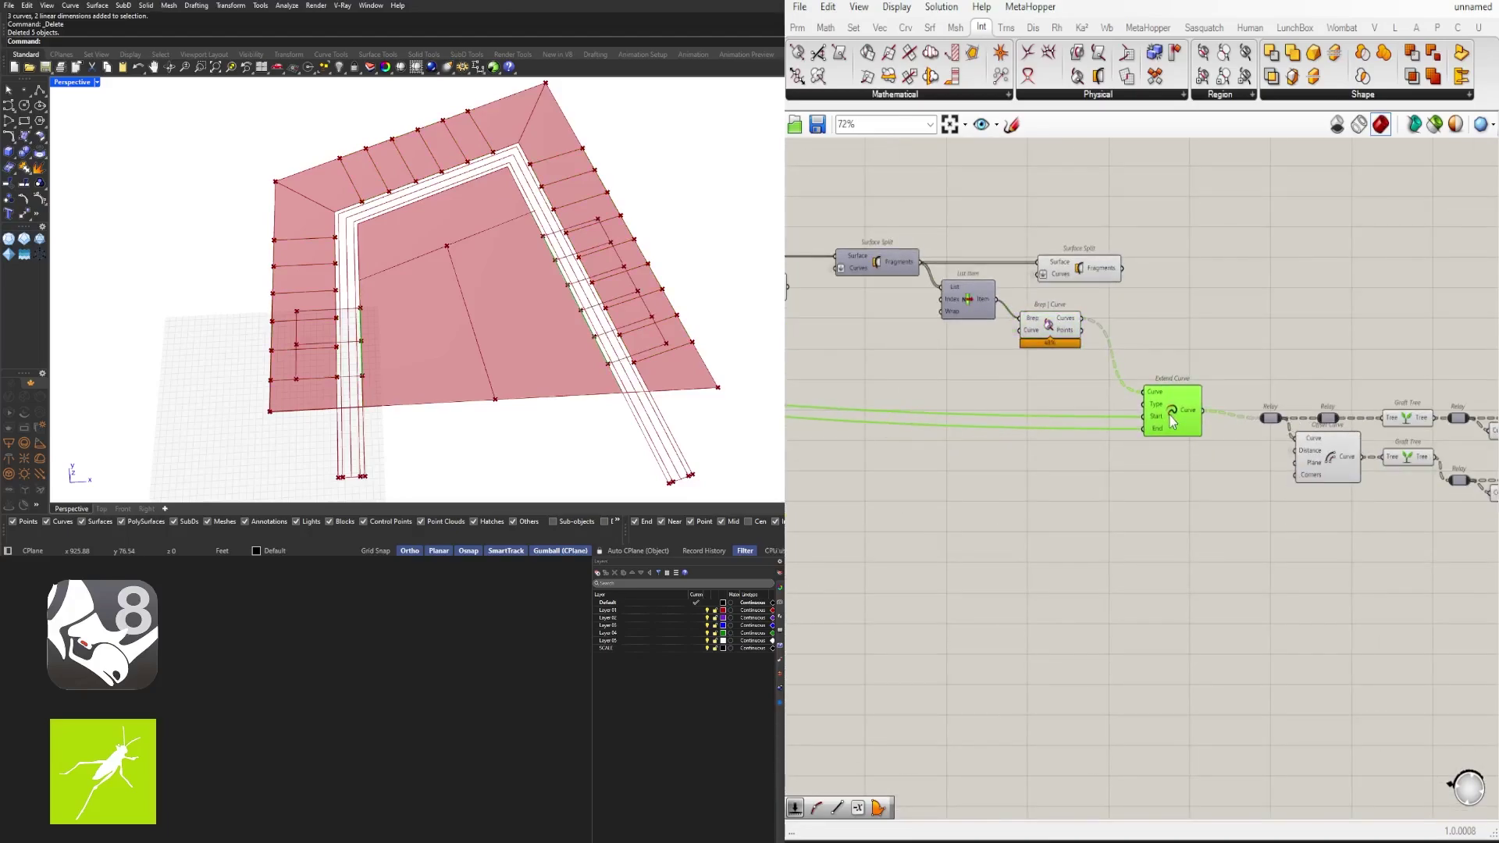
# Step: Disconnect the copied Extend Curve from the first relay and move the downstream chain away from it
pyautogui.moveTo(1298, 322); pyautogui.dragTo(1080, 312, button='right')
pyautogui.scroll(-1, 1081, 314)
pyautogui.moveTo(1458, 515); pyautogui.dragTo(1414, 548, button='right')
pyautogui.keyDown('ctrl'); pyautogui.moveTo(958, 422); pyautogui.dragTo(1006, 428); pyautogui.keyUp('ctrl')
pyautogui.click(929, 395)
pyautogui.click(930, 402)
pyautogui.moveTo(1288, 530); pyautogui.dragTo(1127, 480, button='right')
pyautogui.scroll(-1, 1128, 482)
pyautogui.moveTo(1385, 561); pyautogui.dragTo(878, 361)
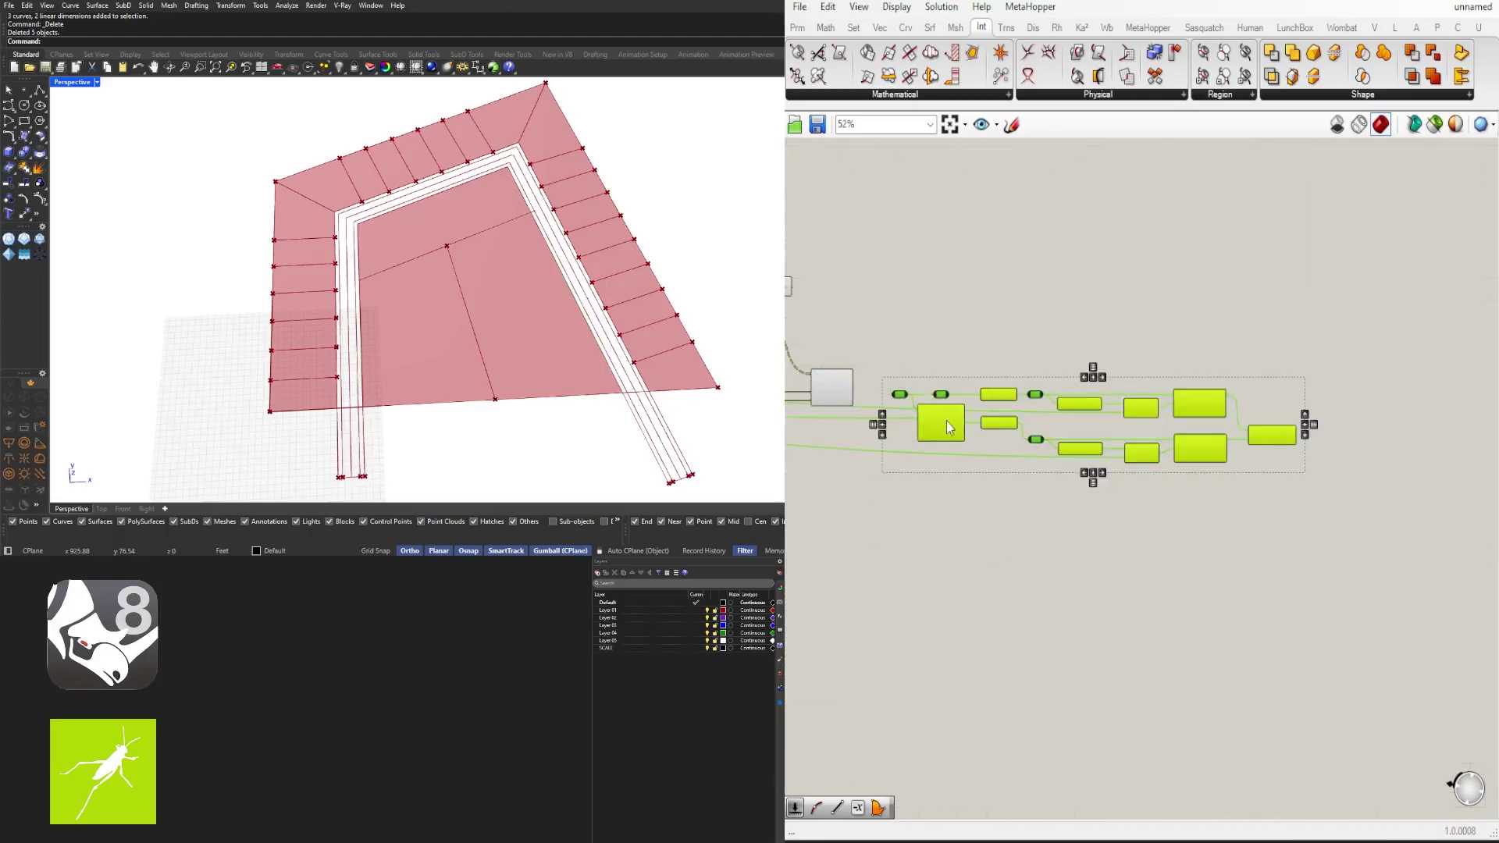
pyautogui.moveTo(946, 419); pyautogui.dragTo(998, 438)
pyautogui.click(913, 421)
# Step: Add a new Offset Curve beside the copied Extend Curve and connect the Extend Curve's output to its Curve input
pyautogui.scroll(4, 842, 386)
pyautogui.moveTo(841, 386); pyautogui.dragTo(944, 406, button='right')
pyautogui.moveTo(1248, 519); pyautogui.dragTo(1313, 544, button='right')
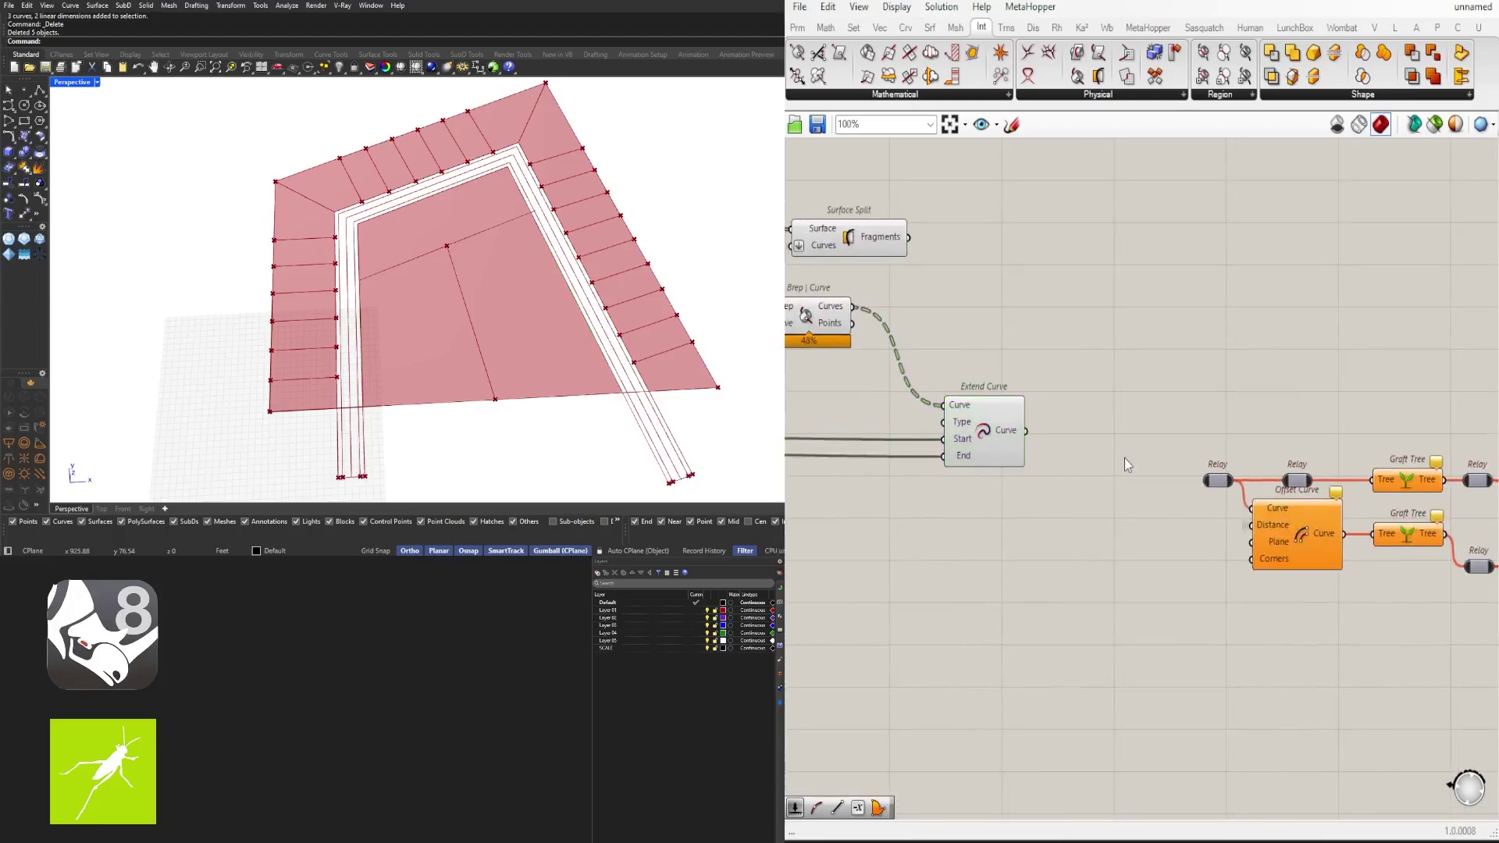
pyautogui.doubleClick(1124, 458)
pyautogui.write('offset')
pyautogui.click(1126, 435)
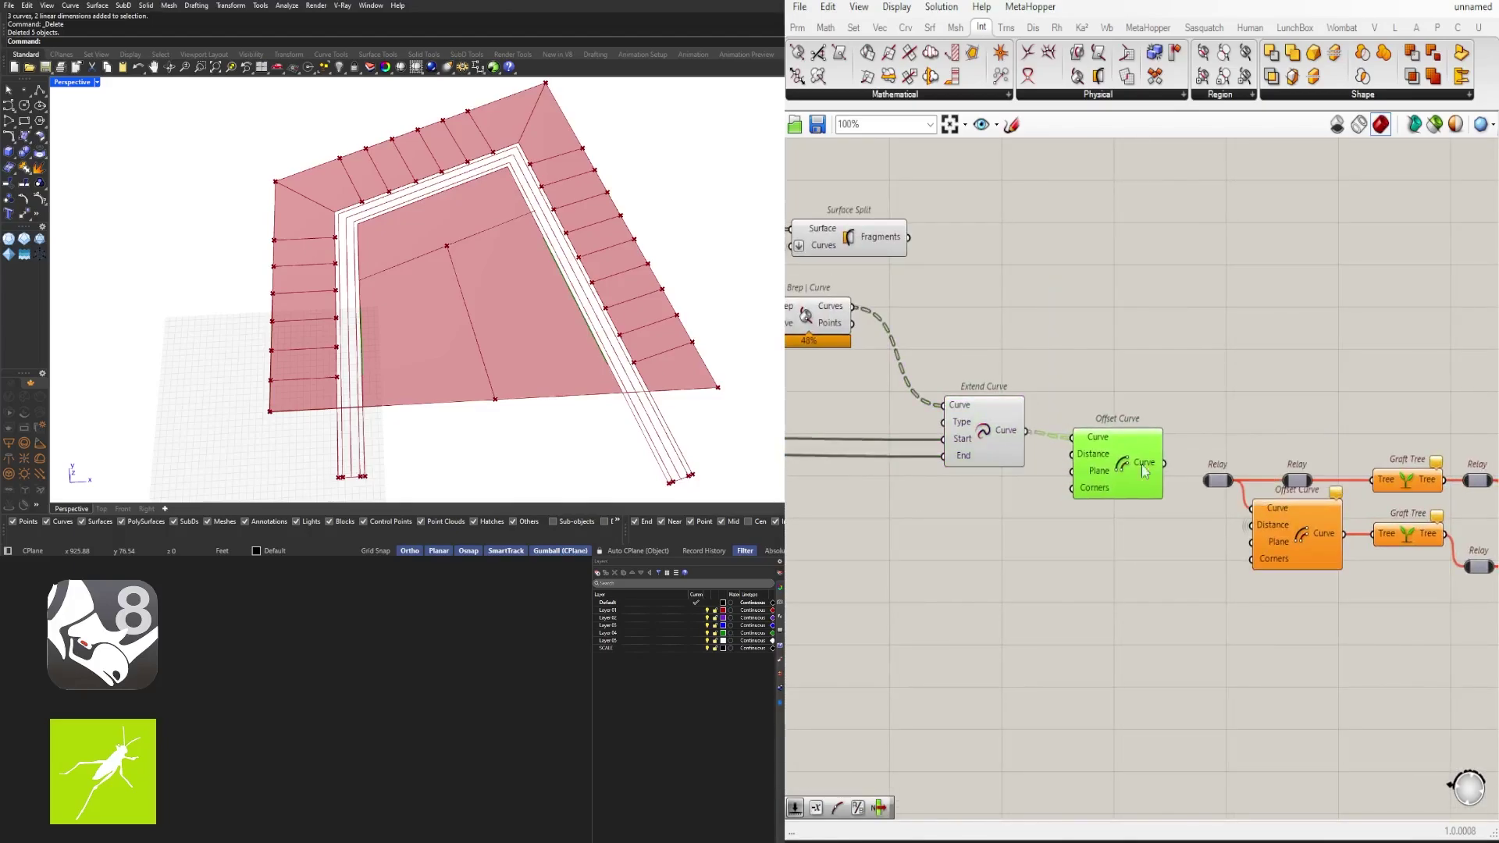
pyautogui.scroll(-2, 1116, 448)
# Step: Move the copied chain farther from the new Offset Curve and delete its two leading relays and old Offset Curve
pyautogui.moveTo(1333, 597); pyautogui.dragTo(1136, 550, button='right')
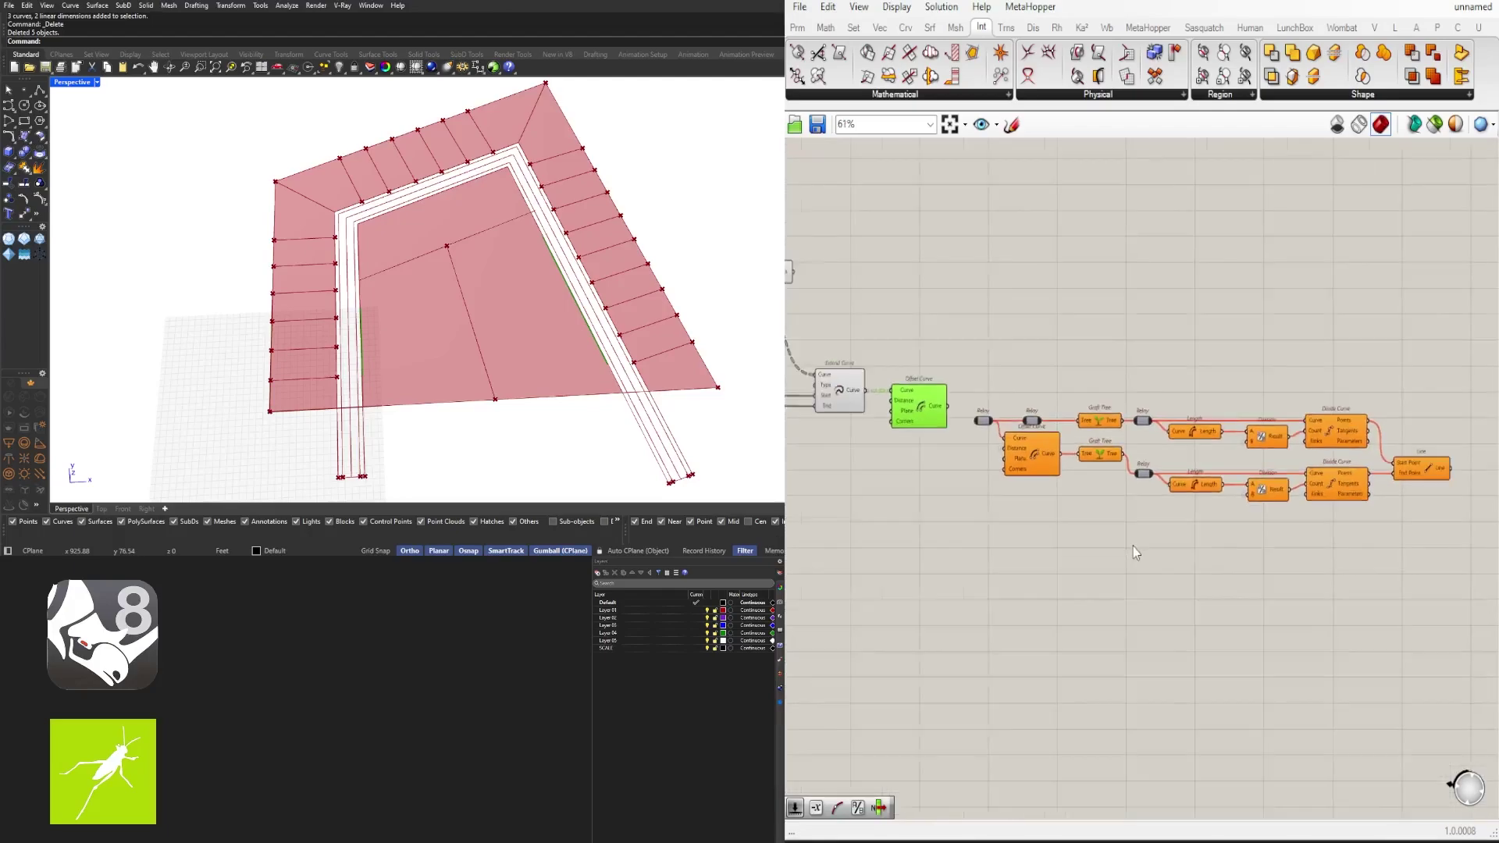
pyautogui.scroll(-1, 1137, 551)
pyautogui.moveTo(1454, 617); pyautogui.dragTo(1113, 502)
pyautogui.scroll(3, 1103, 479)
pyautogui.click(1121, 460)
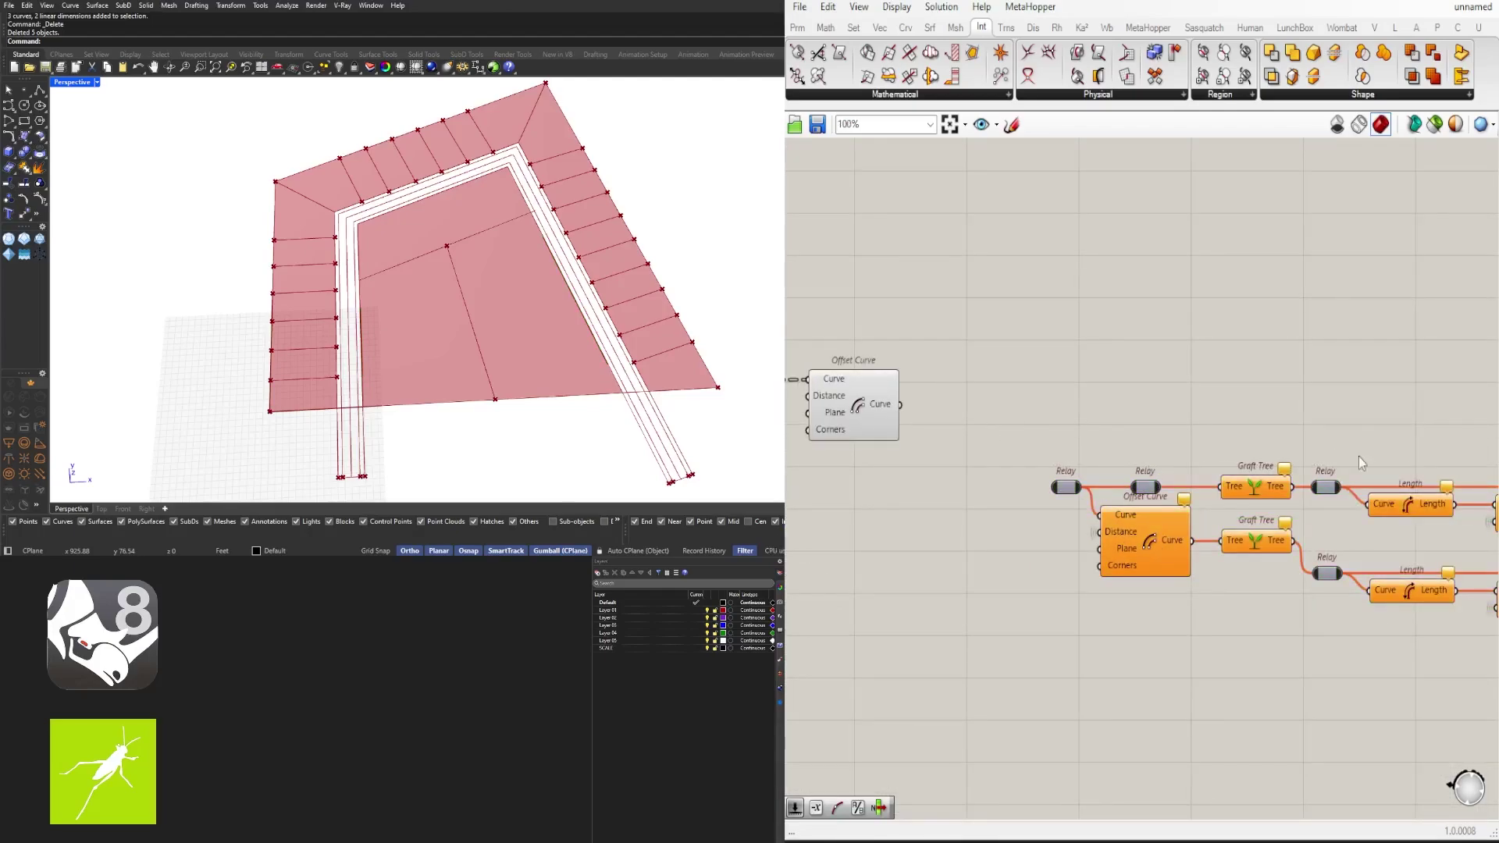
pyautogui.moveTo(1358, 457); pyautogui.dragTo(1233, 411, button='right')
pyautogui.moveTo(887, 380)
pyautogui.mouseDown()
pyautogui.moveTo(1030, 442)
pyautogui.moveTo(920, 406)
pyautogui.mouseUp()
pyautogui.moveTo(919, 406); pyautogui.dragTo(1010, 416, button='right')
pyautogui.scroll(-1, 1012, 418)
pyautogui.moveTo(914, 409)
pyautogui.mouseDown()
pyautogui.moveTo(1099, 527)
pyautogui.moveTo(1139, 581)
pyautogui.mouseUp()
pyautogui.press('Delete')
# Step: Connect the new Offset Curve's Curve output to the upper Graft Tree's input
pyautogui.click(887, 384)
pyautogui.scroll(1, 886, 383)
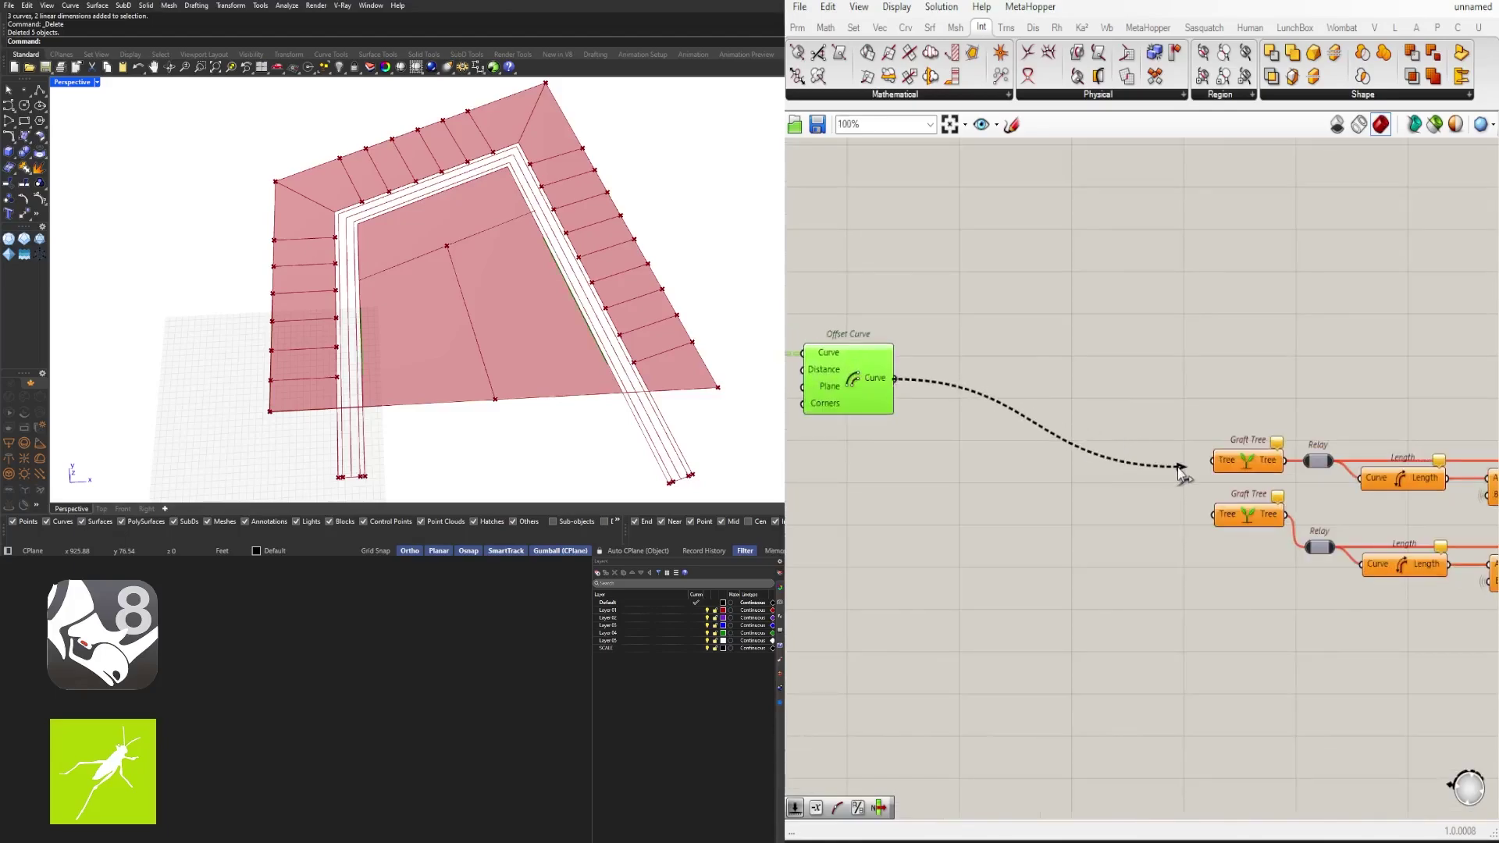
pyautogui.moveTo(1180, 471); pyautogui.dragTo(1212, 461)
# Step: Delete the copied chain's lower branch, from Graft Tree to Divide Curve, together with the Line component
pyautogui.scroll(-3, 1372, 551)
pyautogui.moveTo(1253, 531); pyautogui.dragTo(953, 451)
pyautogui.press('Delete')
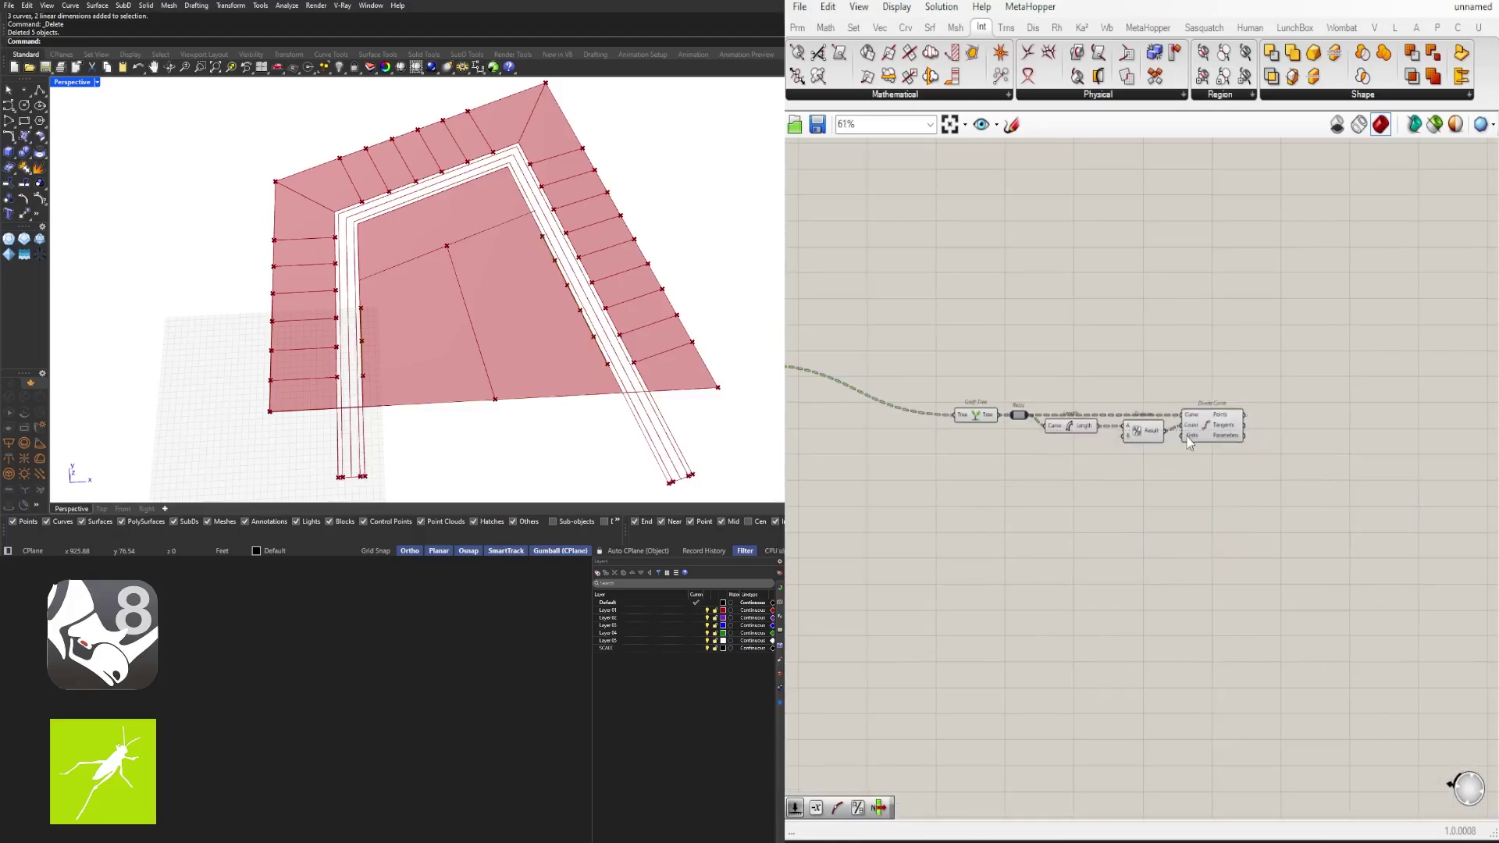
# Step: Add an Extend Curve component above the remaining Graft Tree and Divide Curve chain
pyautogui.scroll(2, 1189, 442)
pyautogui.moveTo(1258, 452); pyautogui.dragTo(866, 363)
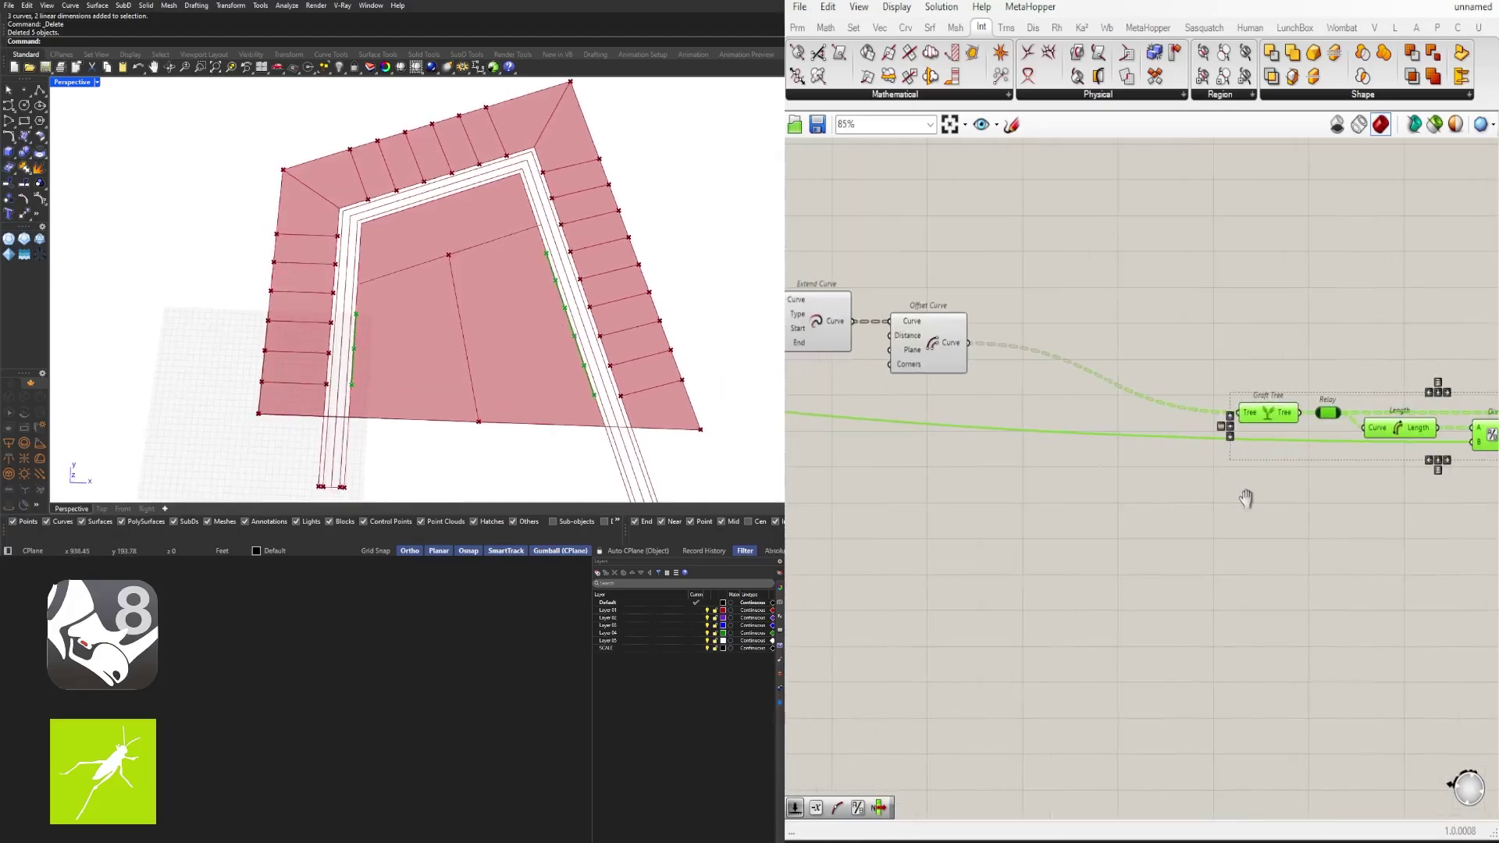
pyautogui.moveTo(547, 327); pyautogui.dragTo(624, 341, button='right')
pyautogui.scroll(-2, 1194, 555)
pyautogui.moveTo(1194, 554); pyautogui.dragTo(960, 539, button='right')
pyautogui.click(1061, 376)
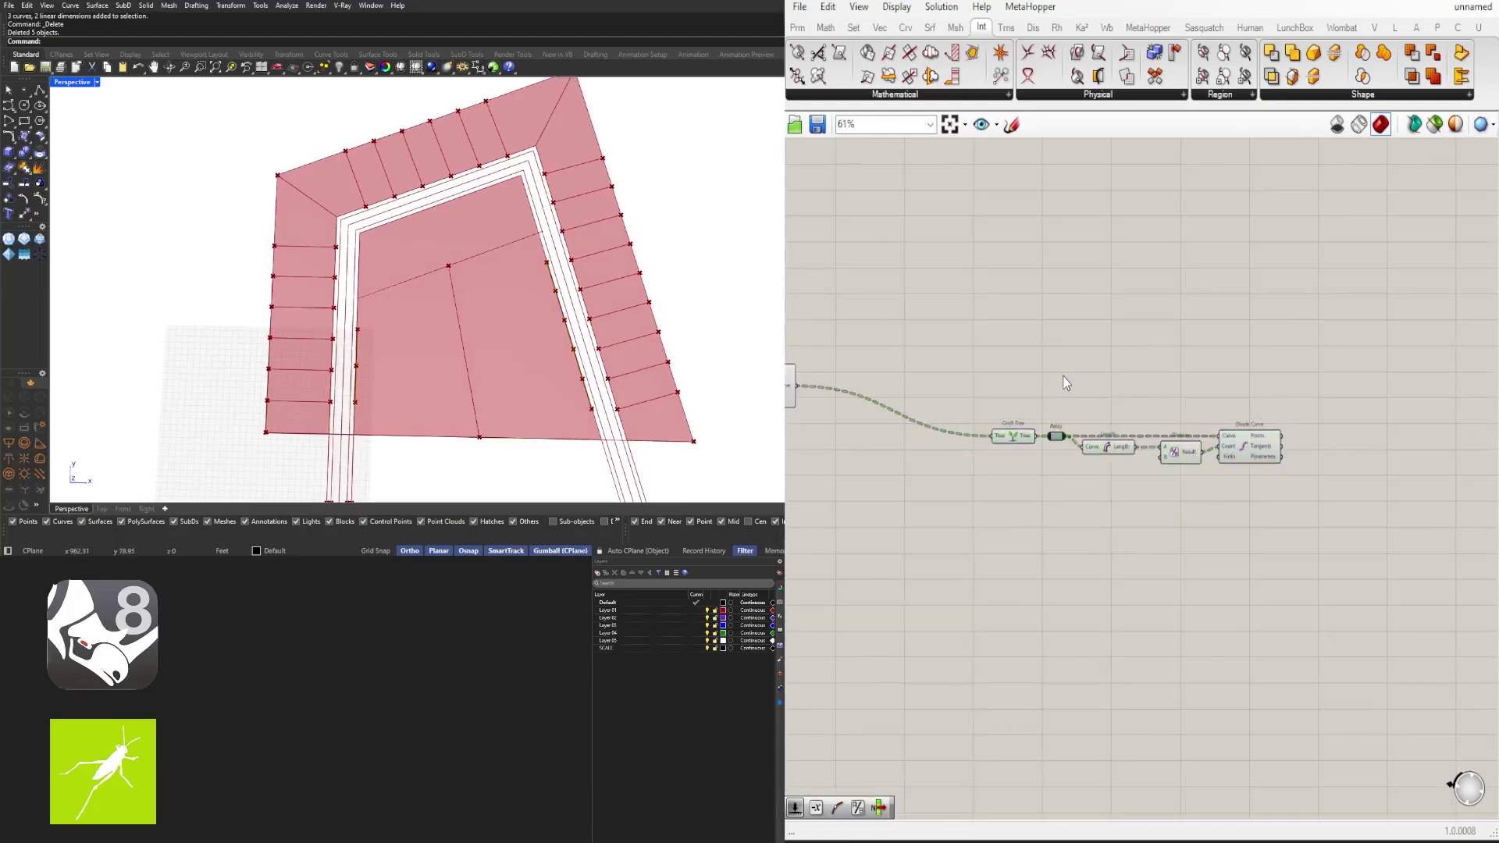
pyautogui.write('extend')
pyautogui.press('Return')
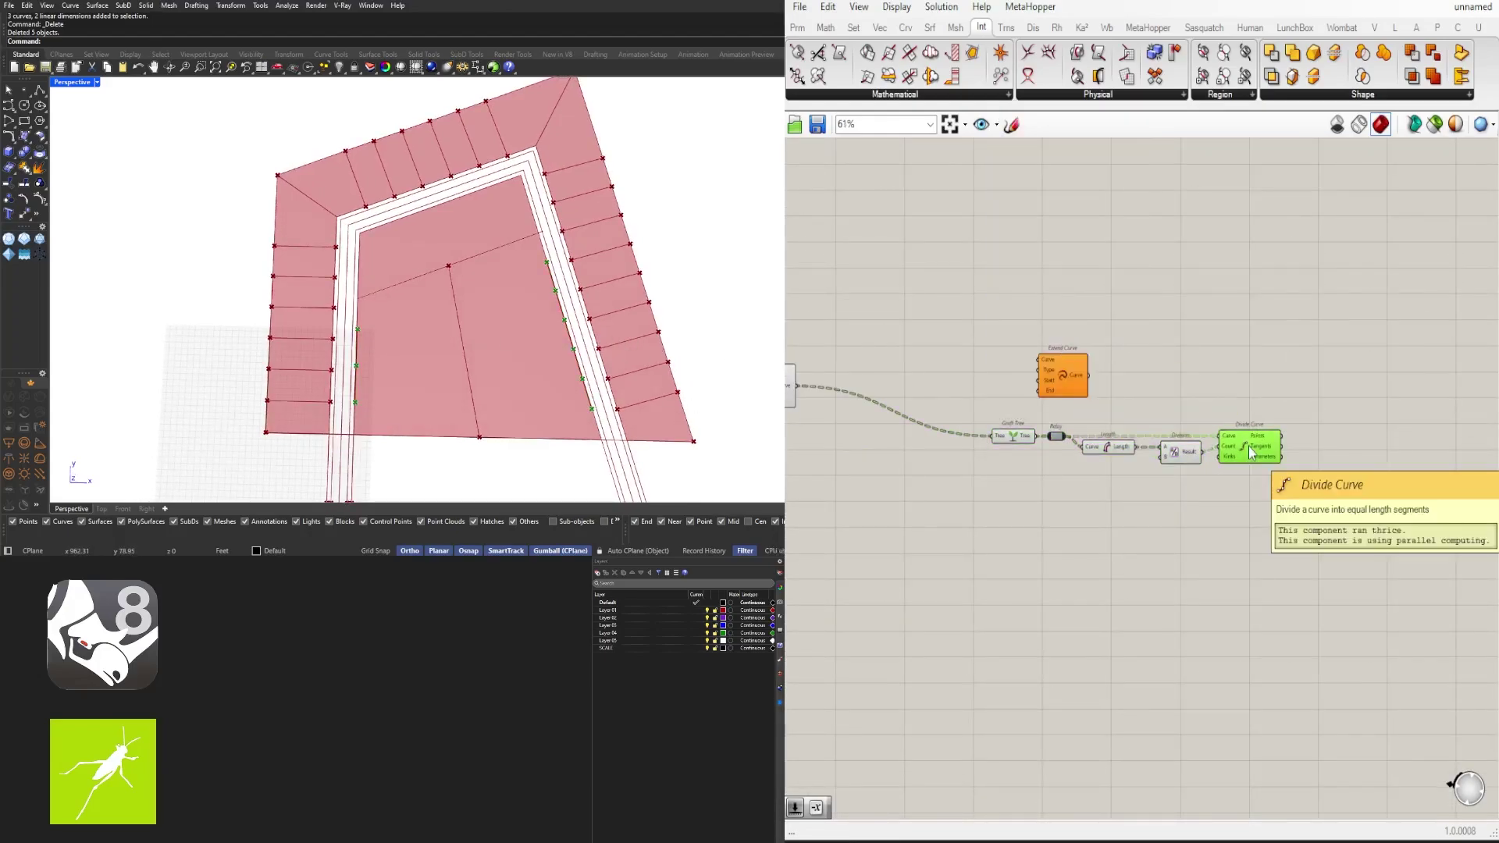
# Step: Add a second Offset Curve and connect the first Offset Curve's output to its Curve input
pyautogui.moveTo(1307, 490); pyautogui.dragTo(1020, 467)
pyautogui.moveTo(1014, 469); pyautogui.dragTo(1097, 354, button='right')
pyautogui.click(976, 429)
pyautogui.scroll(2, 1162, 468)
pyautogui.click(1005, 453)
pyautogui.doubleClick(1097, 354)
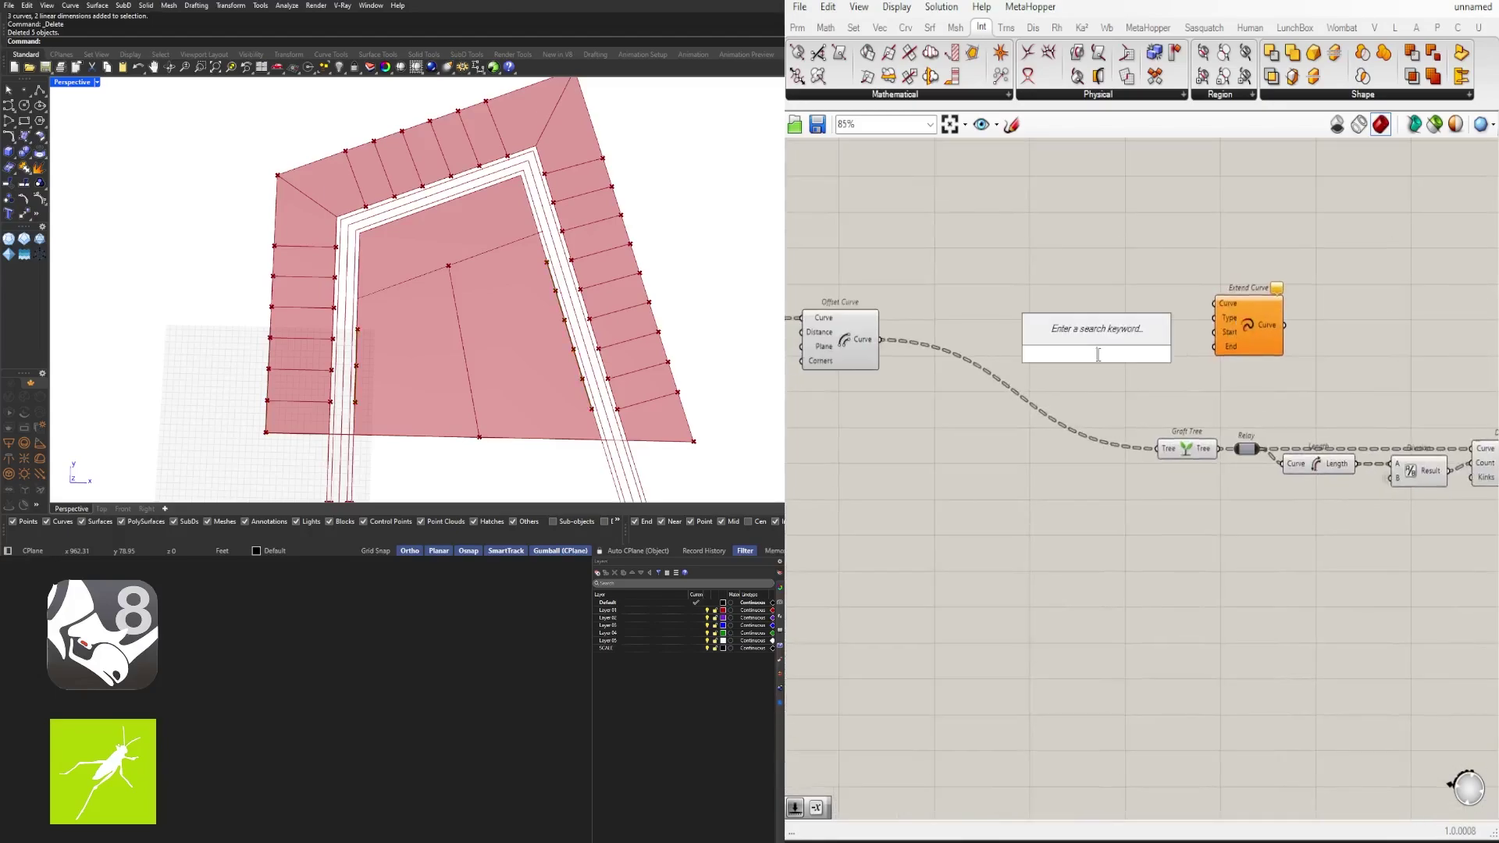
pyautogui.write('offset')
pyautogui.click(1058, 331)
pyautogui.moveTo(880, 339); pyautogui.dragTo(1050, 332)
pyautogui.scroll(8, 373, 339)
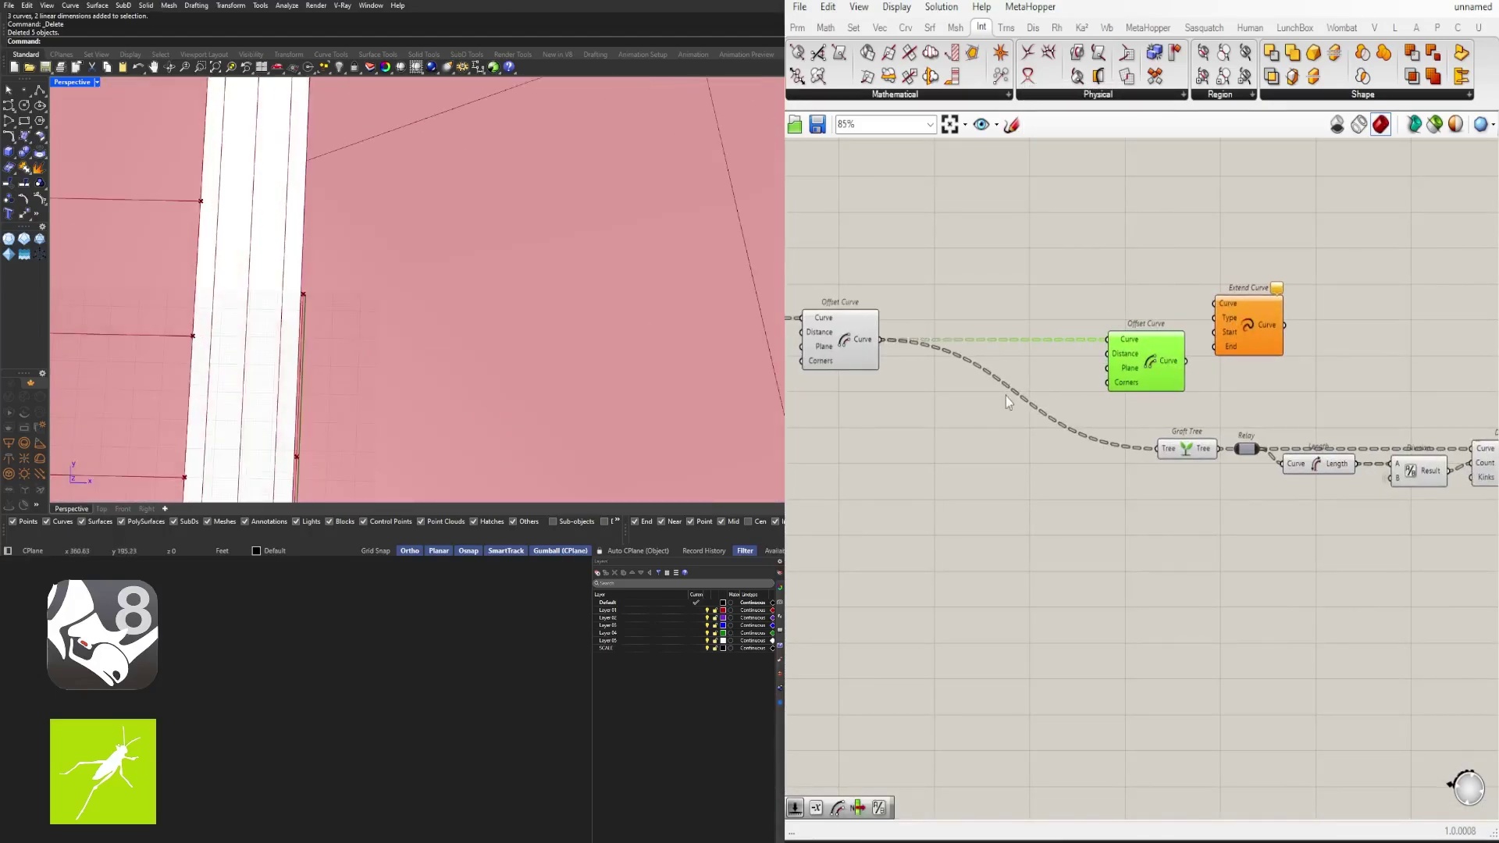
# Step: Add a number slider set to 25 and connect it to the second Offset Curve's Distance input
pyautogui.moveTo(1005, 396); pyautogui.dragTo(1135, 400, button='right')
pyautogui.doubleClick(992, 439)
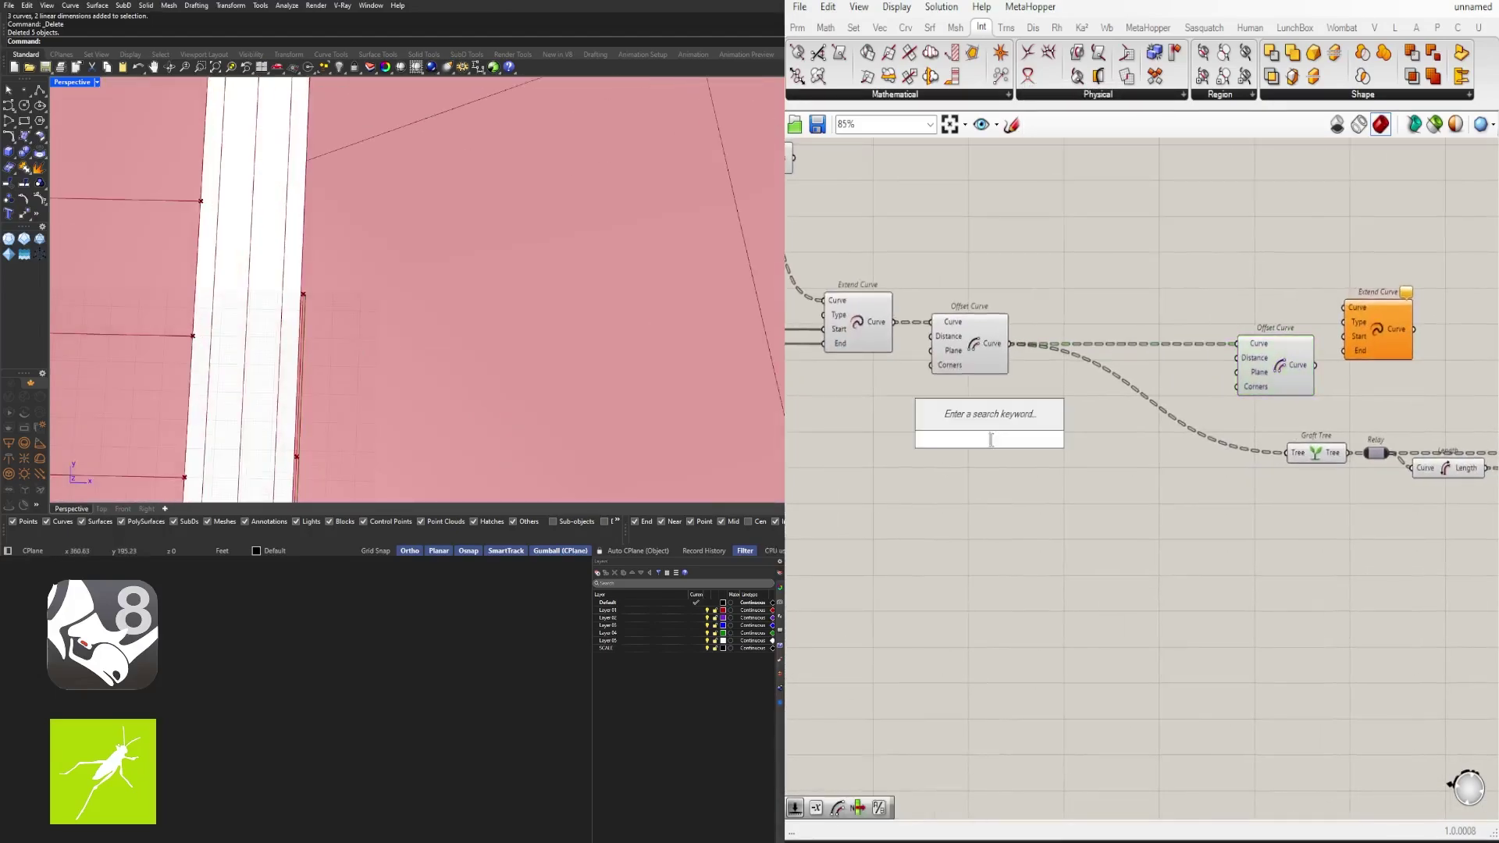
pyautogui.click(1266, 360)
pyautogui.scroll(-2, 1266, 361)
pyautogui.moveTo(1266, 361); pyautogui.dragTo(1088, 351, button='right')
# Step: Duplicate the Graft Tree to Divide Curve chain above the original and feed the copy from the second Offset Curve
pyautogui.moveTo(1074, 382); pyautogui.dragTo(1493, 499)
pyautogui.moveTo(1122, 417); pyautogui.dragTo(1166, 385)
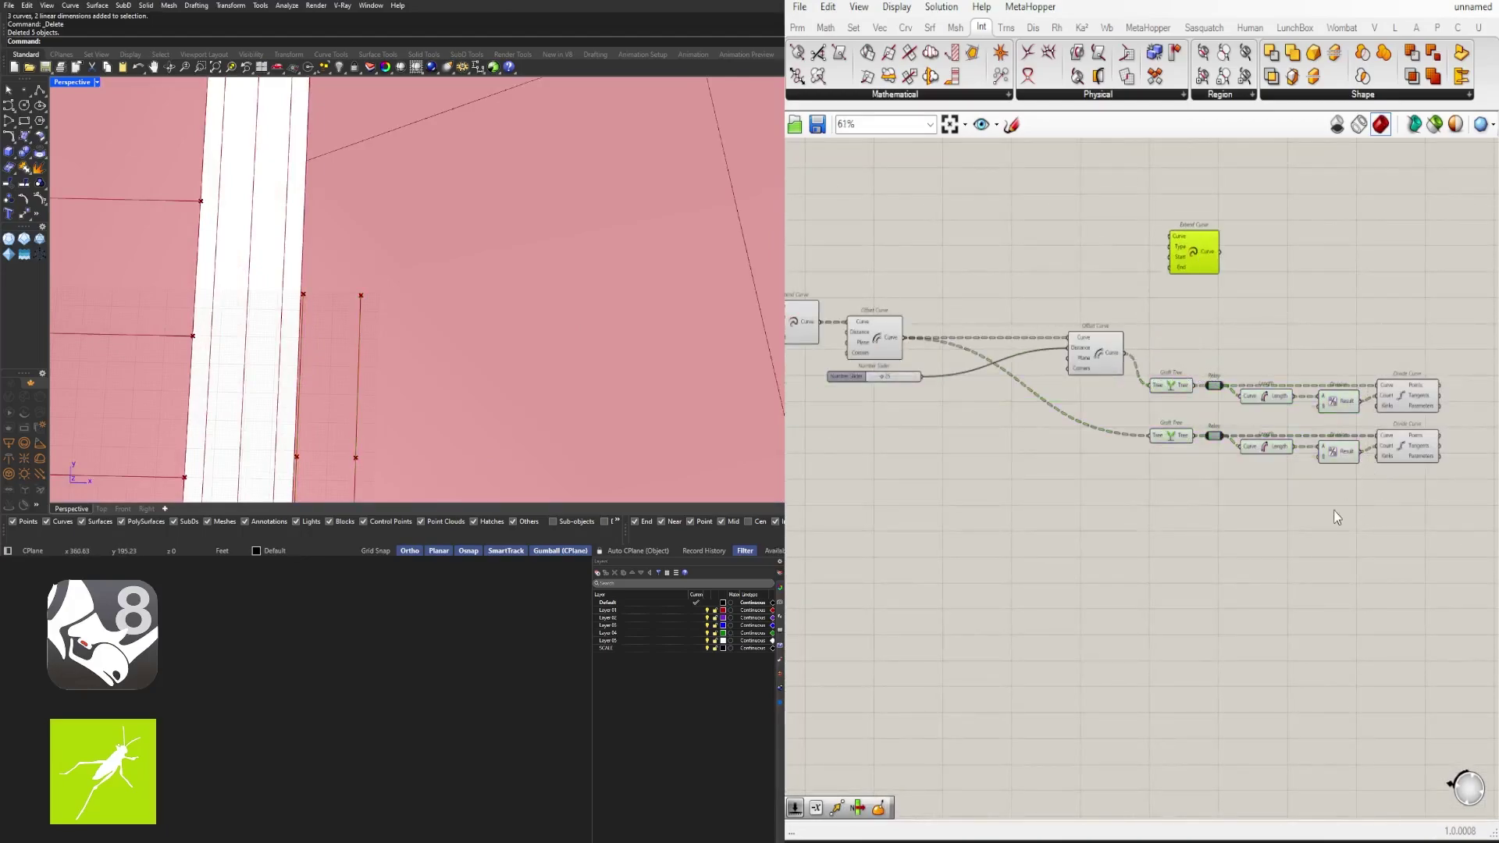
pyautogui.scroll(3, 1137, 375)
pyautogui.moveTo(1440, 499); pyautogui.dragTo(1149, 345)
pyautogui.click(1249, 499)
# Step: Turn off the previews of the second Offset Curve and both chains' Graft Tree, Relay, Length and Division components
pyautogui.scroll(-2, 1249, 414)
pyautogui.moveTo(1249, 414); pyautogui.dragTo(1007, 413, button='right')
pyautogui.moveTo(1261, 476); pyautogui.dragTo(1187, 345)
pyautogui.scroll(-8, 400, 276)
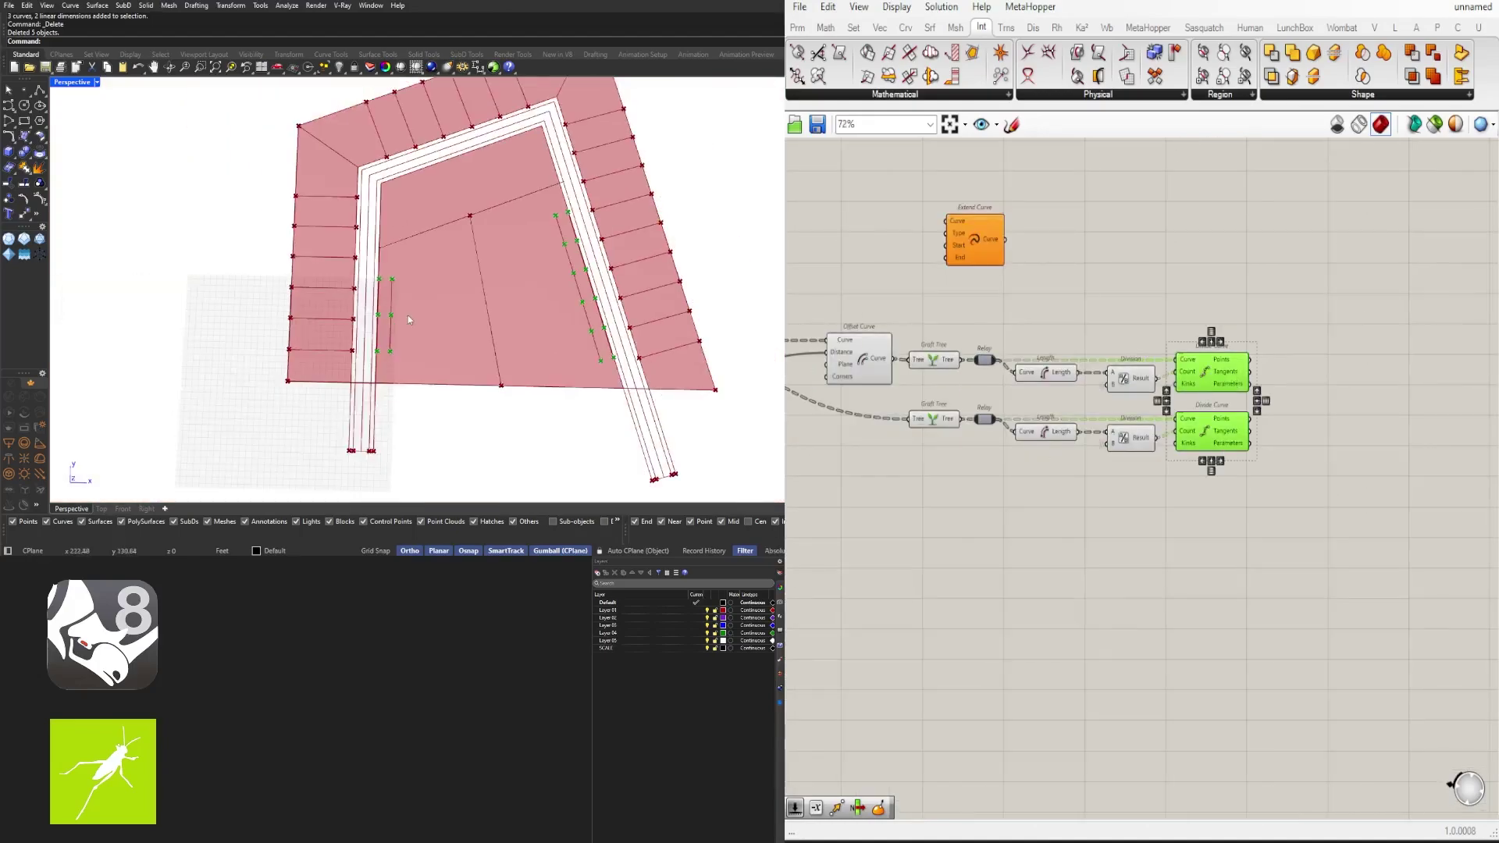
pyautogui.moveTo(1108, 518); pyautogui.dragTo(1307, 518, button='right')
pyautogui.moveTo(1368, 509); pyautogui.dragTo(1087, 331)
pyautogui.middleClick(1102, 303)
pyautogui.click(1042, 325)
# Step: Turn off the preview of the first Offset Curve next to the 25 slider
pyautogui.moveTo(954, 373); pyautogui.dragTo(1174, 365, button='right')
pyautogui.scroll(3, 1175, 365)
pyautogui.moveTo(1044, 438); pyautogui.dragTo(943, 232)
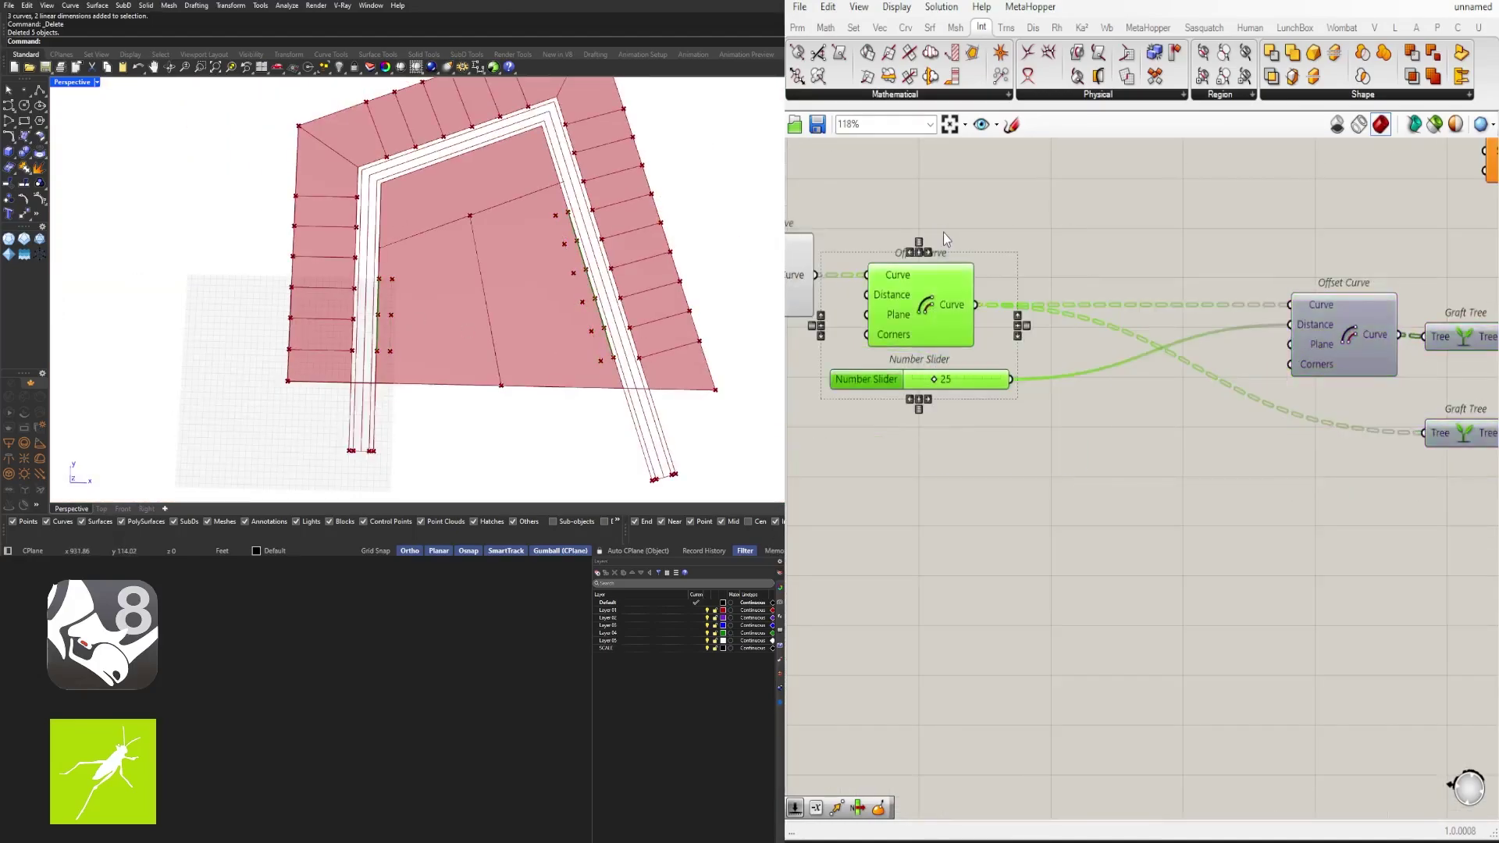
pyautogui.middleClick(943, 232)
pyautogui.click(884, 254)
pyautogui.click(1141, 184)
# Step: Move the second Offset Curve and its chains closer to the first Offset Curve, with the lower chain tucked under the upper
pyautogui.scroll(-5, 1015, 336)
pyautogui.moveTo(1378, 469); pyautogui.dragTo(1078, 351)
pyautogui.scroll(4, 1079, 371)
pyautogui.moveTo(1131, 379); pyautogui.dragTo(972, 382)
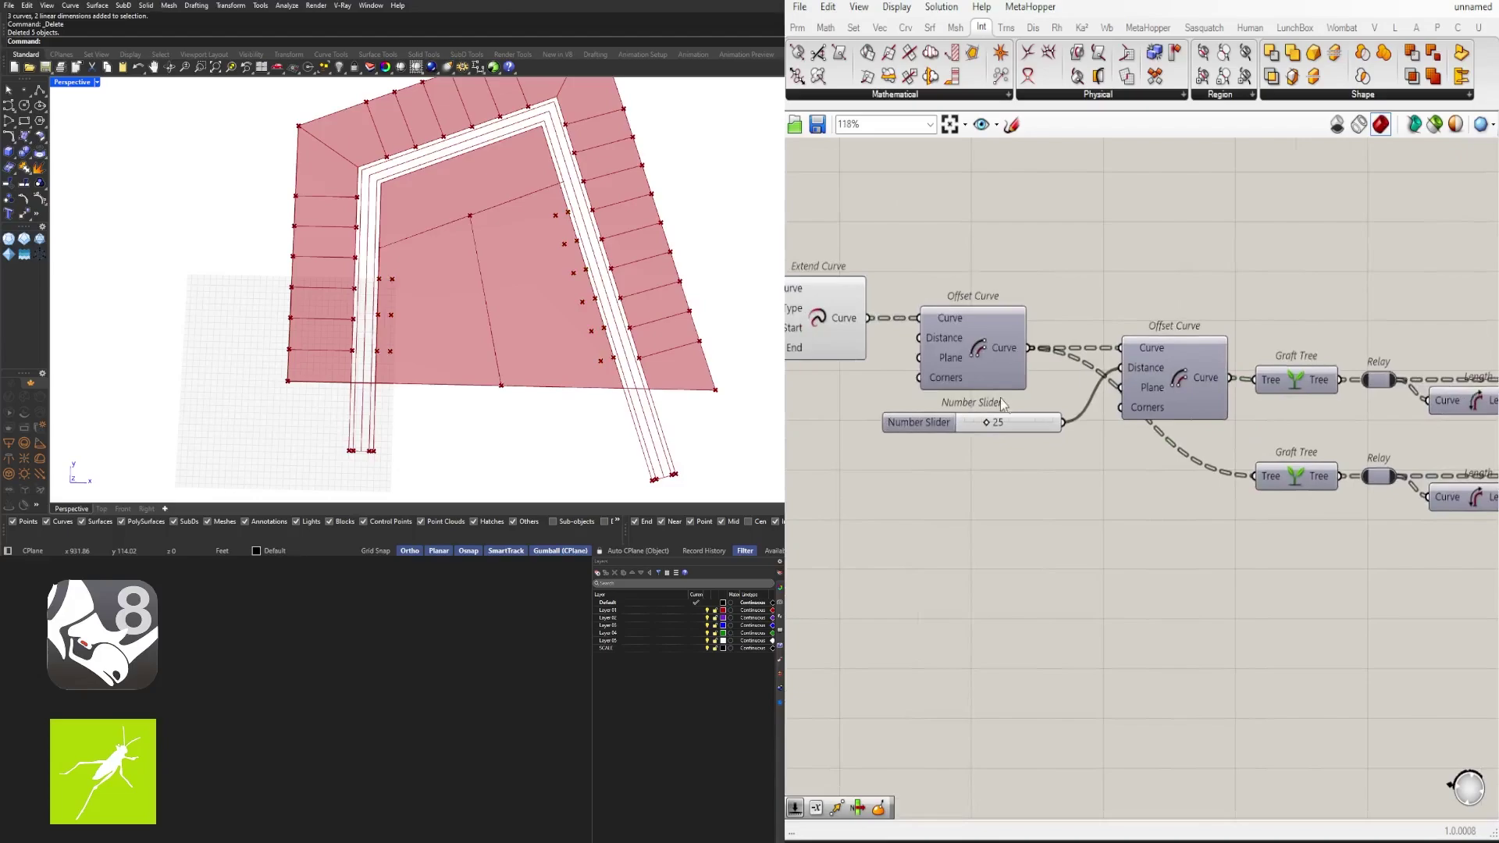
pyautogui.scroll(-3, 1001, 403)
pyautogui.scroll(3, 1101, 406)
pyautogui.moveTo(863, 427); pyautogui.dragTo(858, 426)
pyautogui.scroll(-4, 866, 484)
pyautogui.moveTo(1280, 548); pyautogui.dragTo(985, 492)
pyautogui.scroll(4, 1242, 511)
pyautogui.moveTo(1204, 494); pyautogui.dragTo(1205, 470)
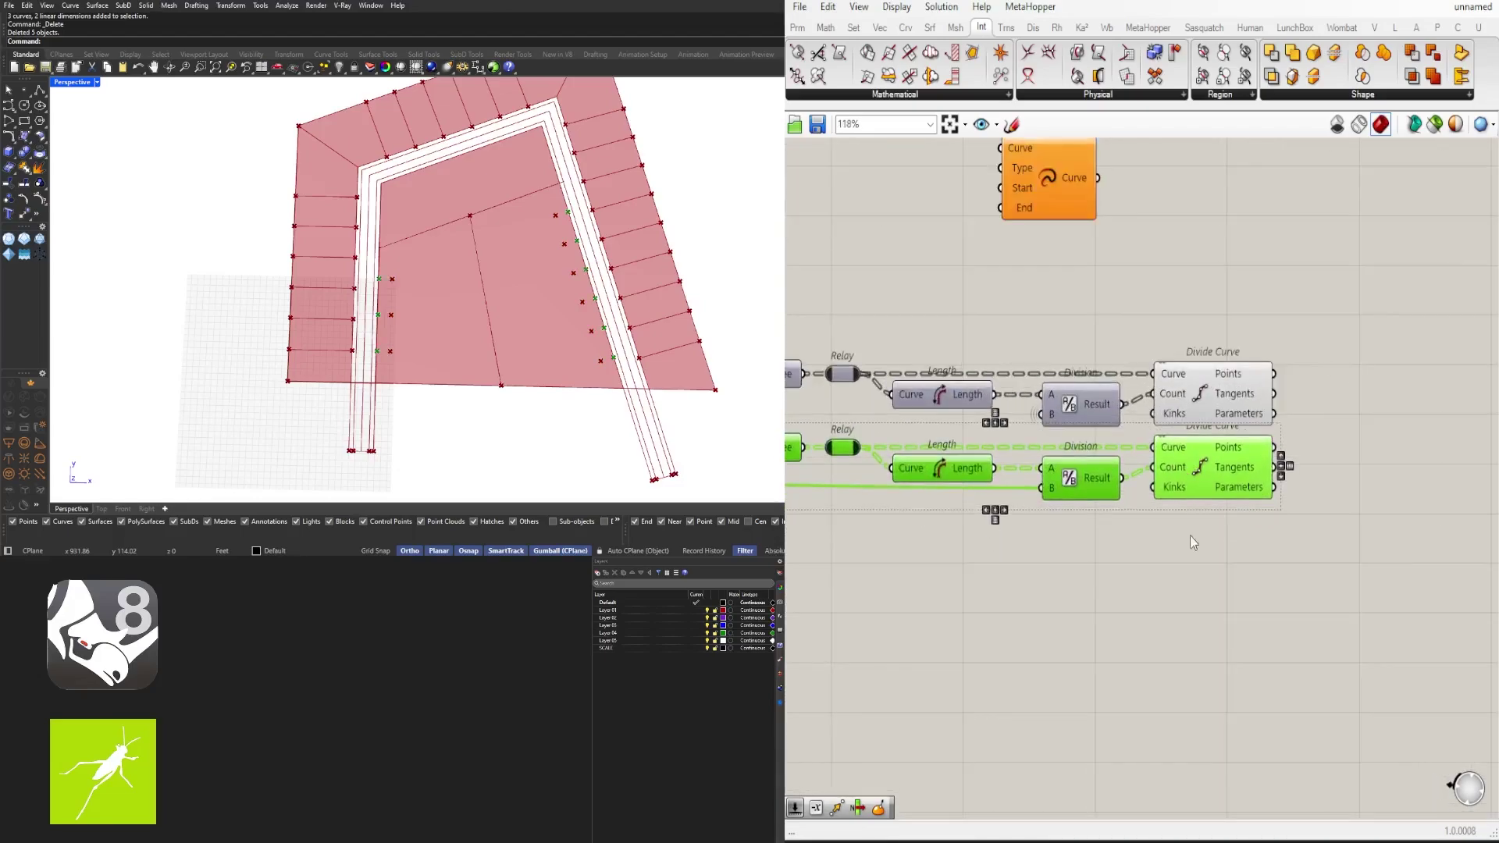
# Step: Add another Extend Curve component to the right of the two Divide Curves
pyautogui.moveTo(1218, 466); pyautogui.dragTo(1046, 468, button='right')
pyautogui.doubleClick(1253, 445)
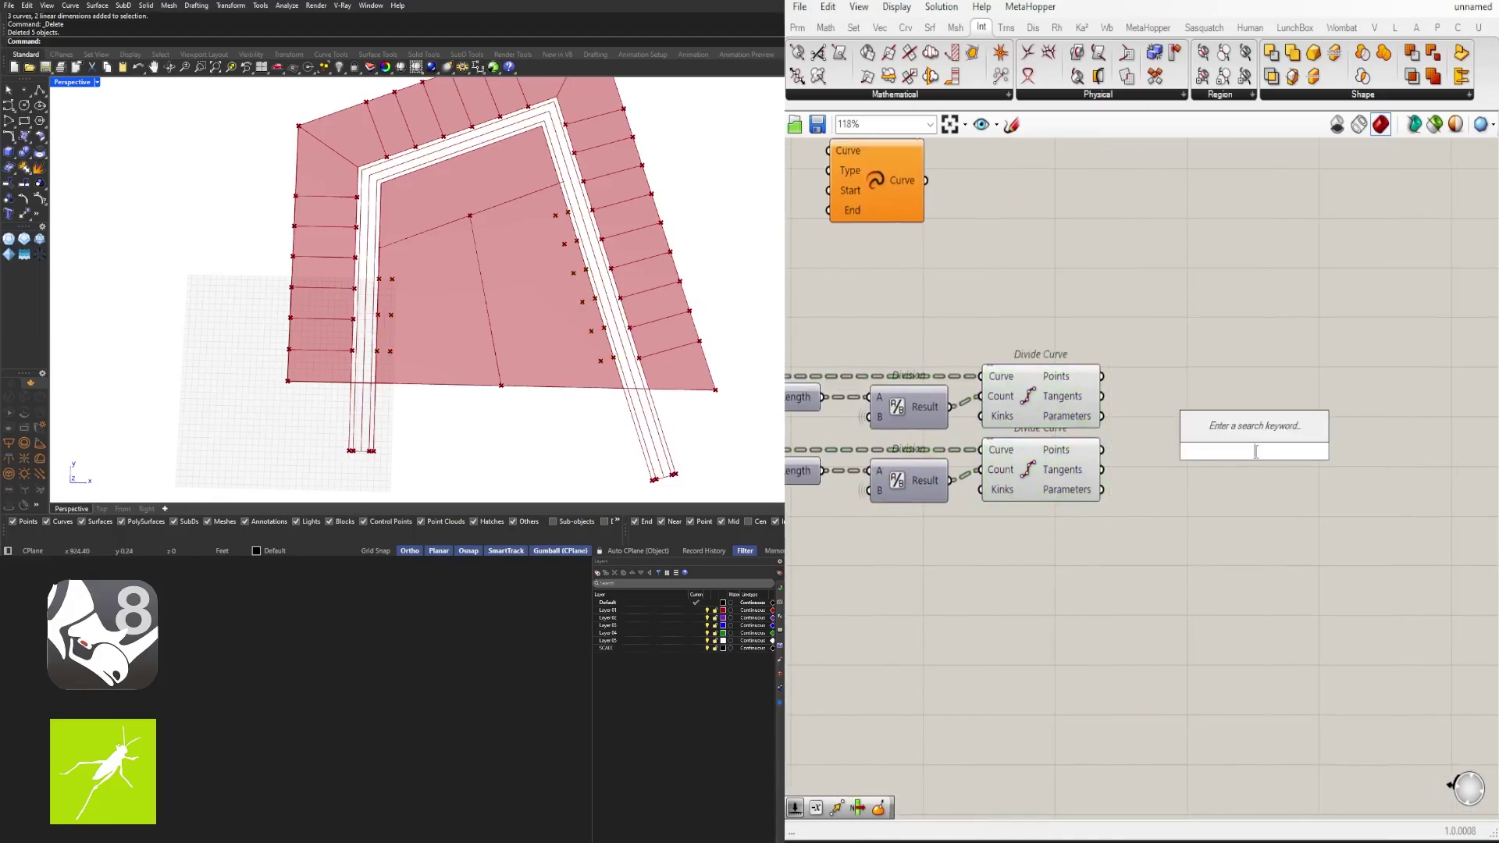
pyautogui.write('exten')
pyautogui.click(1242, 420)
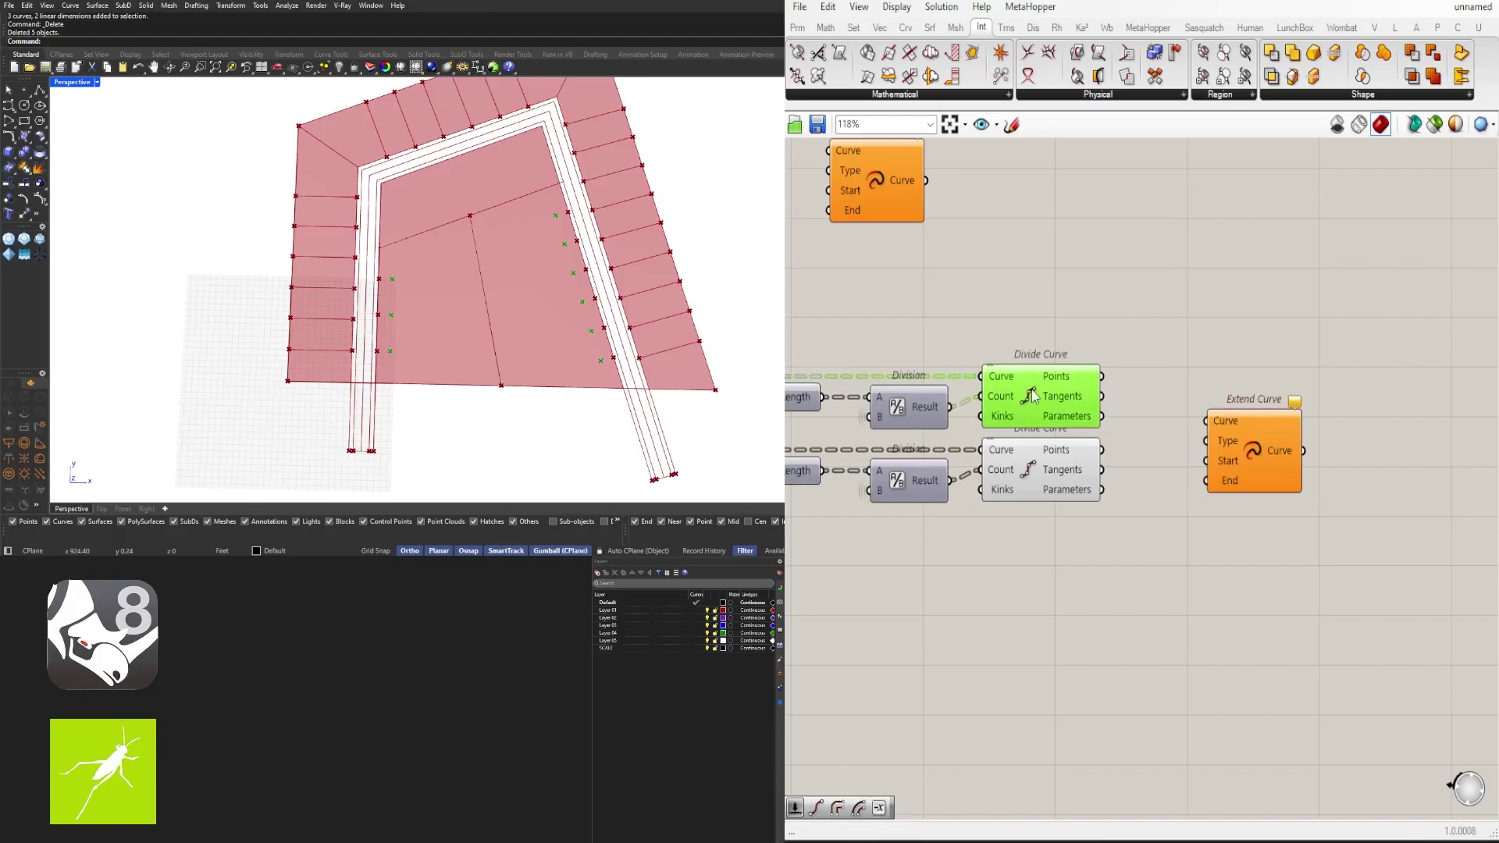
# Step: Add a List Item beside the copied Extend Curve and connect the Extend Curve's output to its List input
pyautogui.scroll(-3, 1085, 562)
pyautogui.moveTo(1097, 601); pyautogui.dragTo(1266, 556, button='right')
pyautogui.moveTo(1095, 502); pyautogui.dragTo(1345, 483, button='right')
pyautogui.click(902, 340)
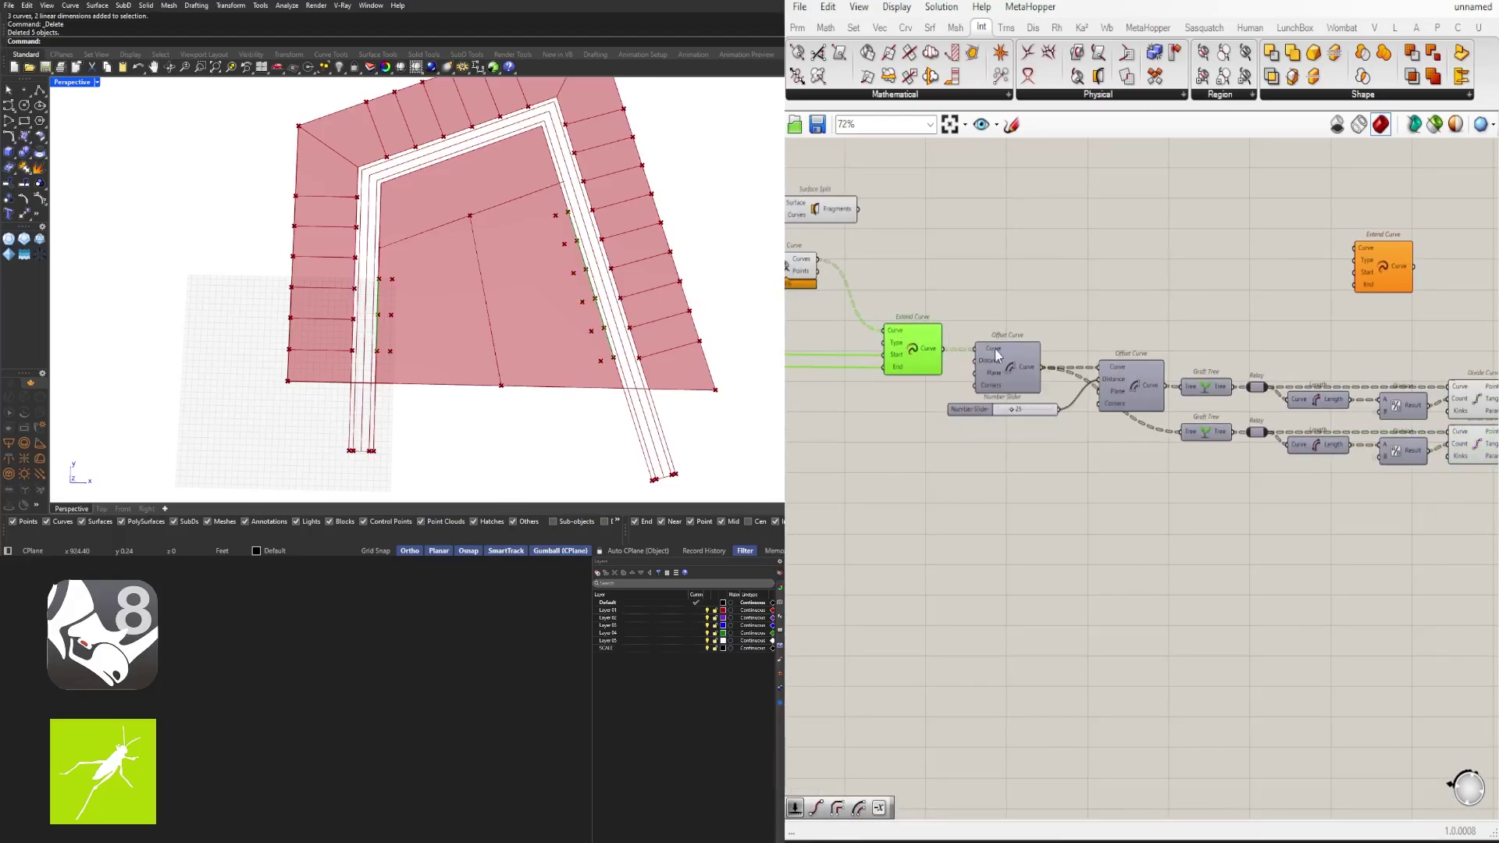
pyautogui.scroll(-3, 1024, 348)
pyautogui.scroll(2, 1343, 393)
pyautogui.moveTo(880, 306); pyautogui.dragTo(935, 348, button='right')
pyautogui.scroll(2, 928, 347)
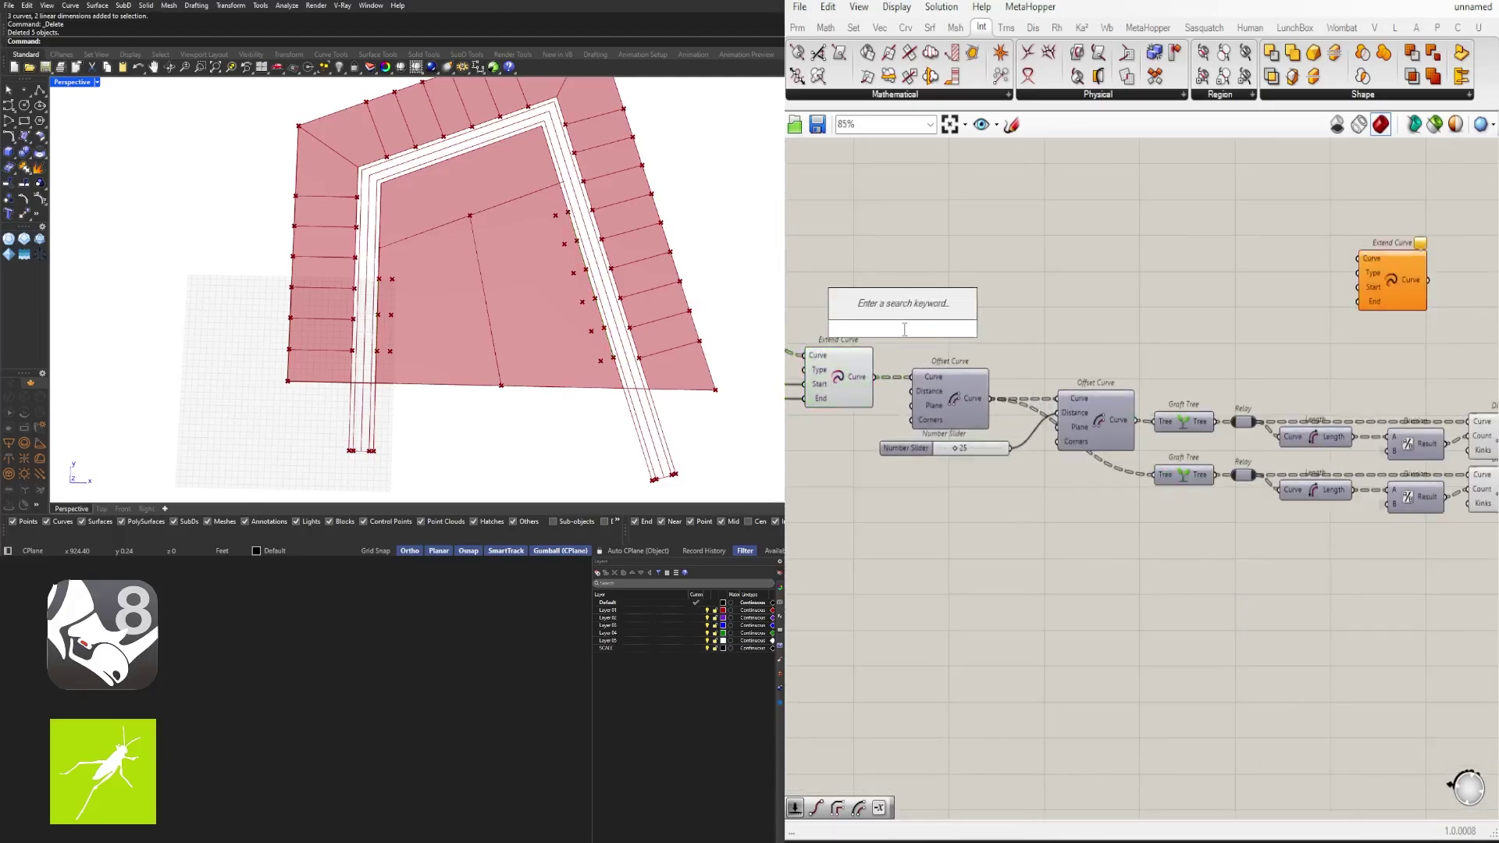
pyautogui.write('item')
pyautogui.click(887, 307)
pyautogui.scroll(-1, 957, 333)
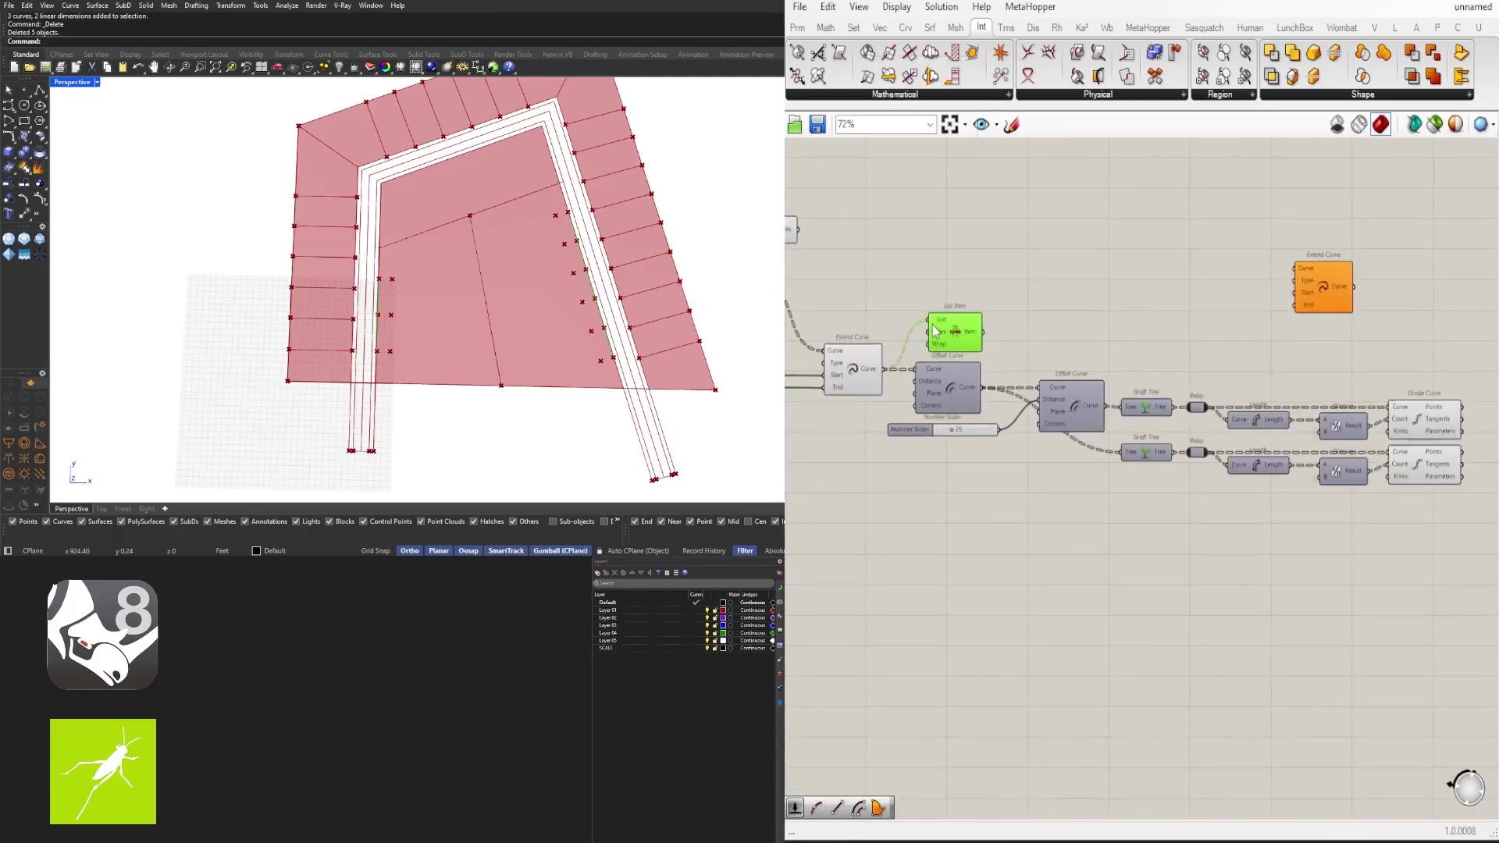
# Step: Flatten the new List Item's List input
pyautogui.rightClick(937, 315)
pyautogui.click(913, 318)
pyautogui.rightClick(939, 319)
pyautogui.click(968, 445)
# Step: Place the List Item after the Extend Curve and connect its Item output to the first Offset Curve's Curve input
pyautogui.scroll(-2, 1036, 414)
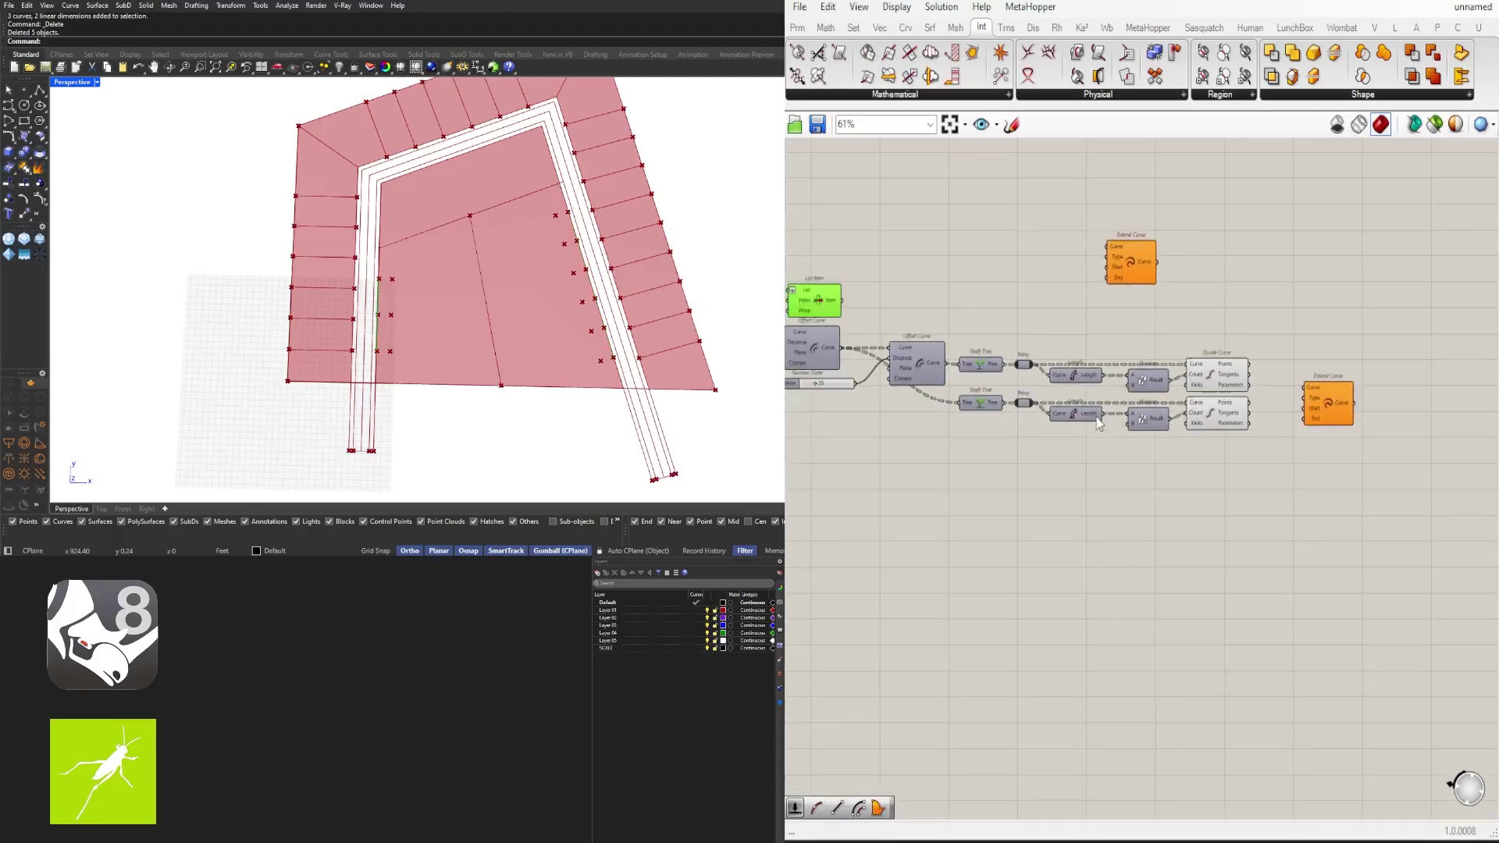
pyautogui.scroll(3, 1060, 332)
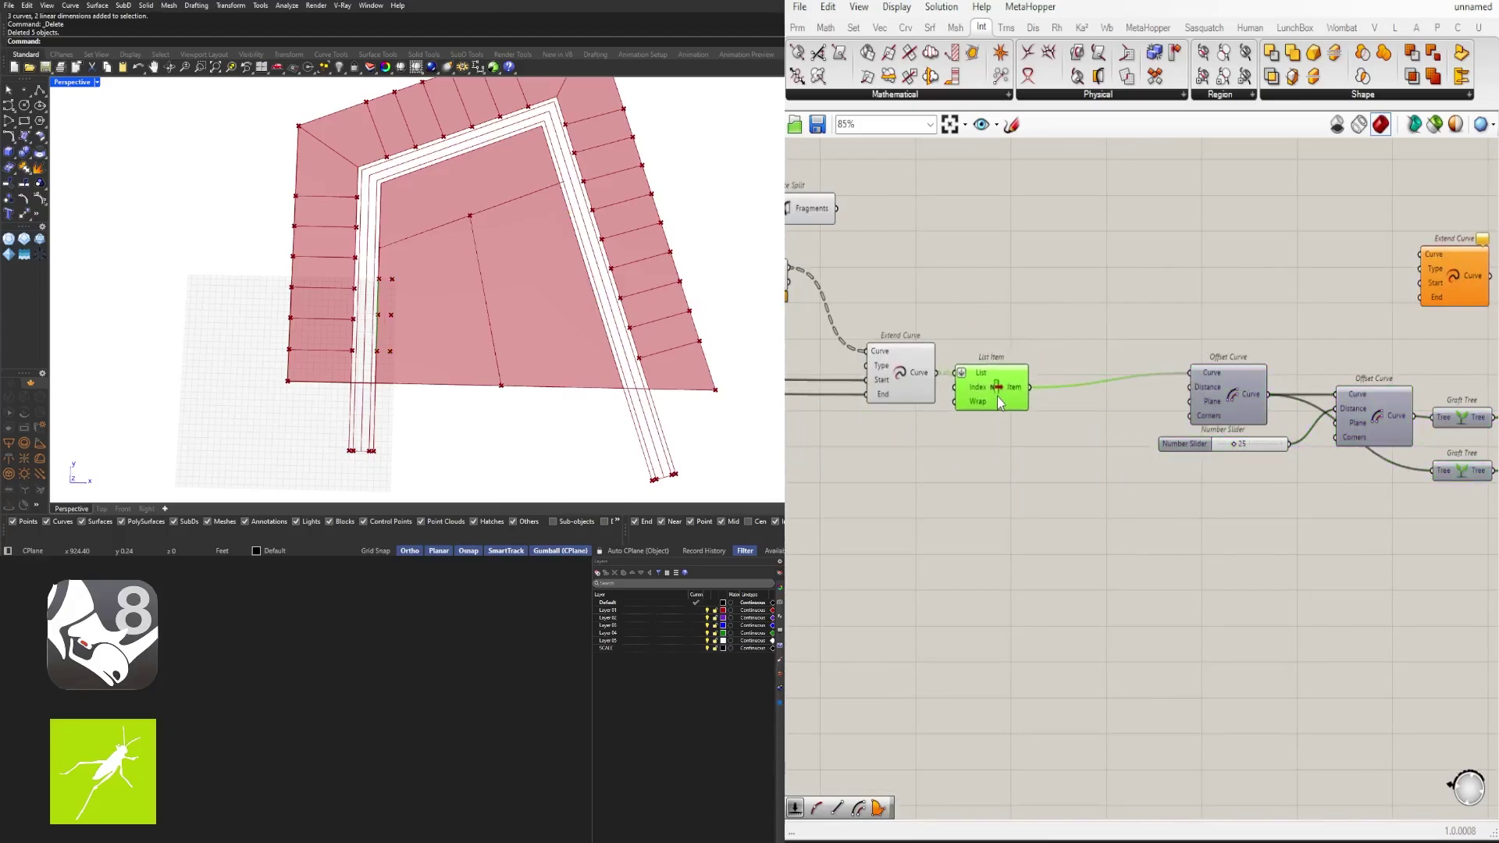
pyautogui.scroll(-4, 997, 402)
pyautogui.scroll(2, 1025, 383)
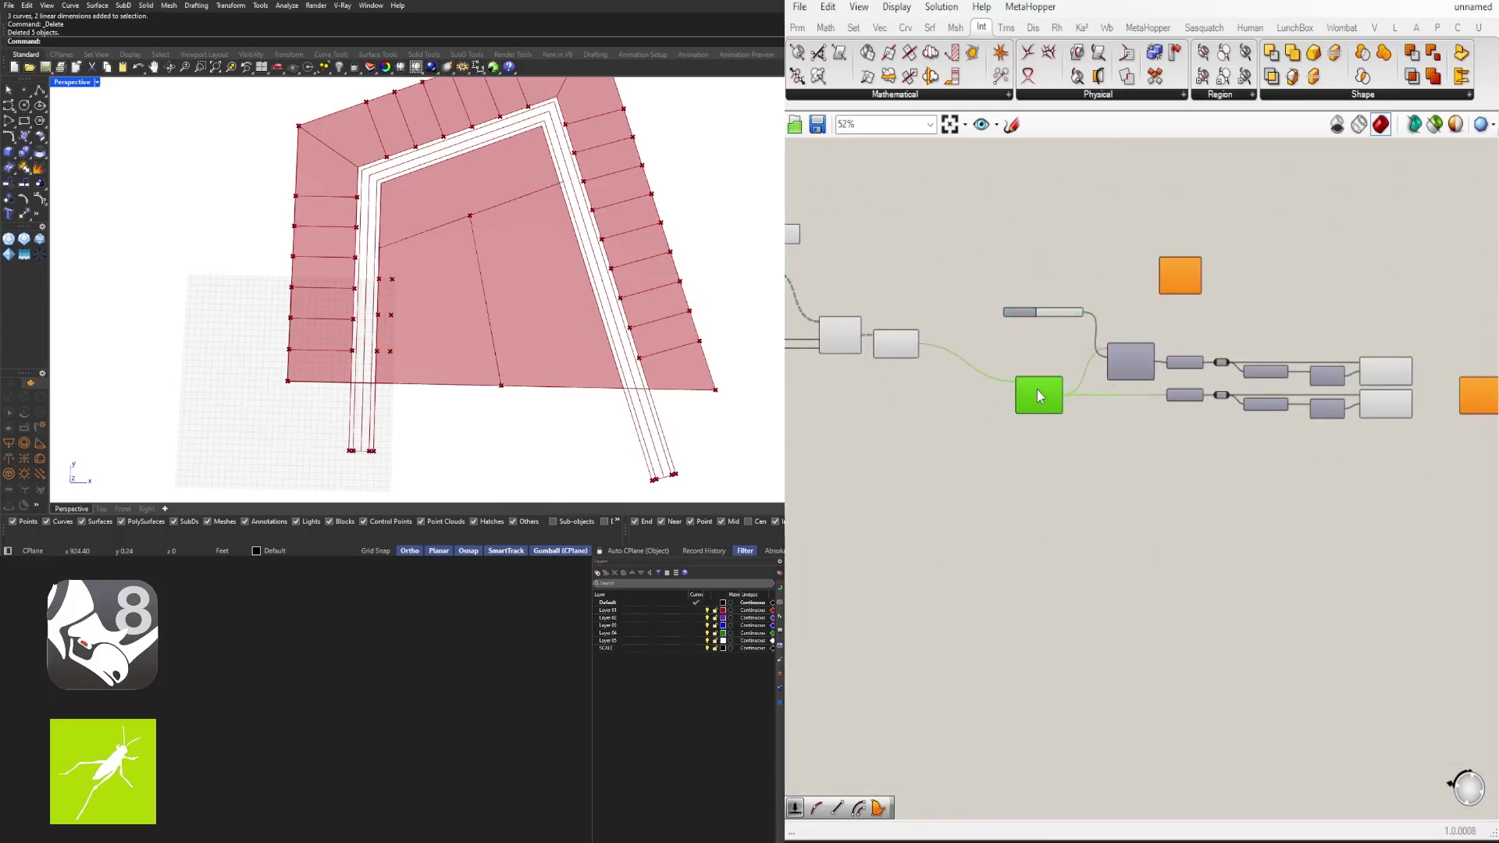
# Step: Place the 25 slider above the first Offset Curve and move the whole downstream chain close to the List Item
pyautogui.moveTo(1036, 390); pyautogui.dragTo(1039, 388)
pyautogui.moveTo(1035, 309); pyautogui.dragTo(1030, 353)
pyautogui.scroll(-3, 1089, 372)
pyautogui.moveTo(1358, 458); pyautogui.dragTo(993, 354)
pyautogui.scroll(3, 1061, 375)
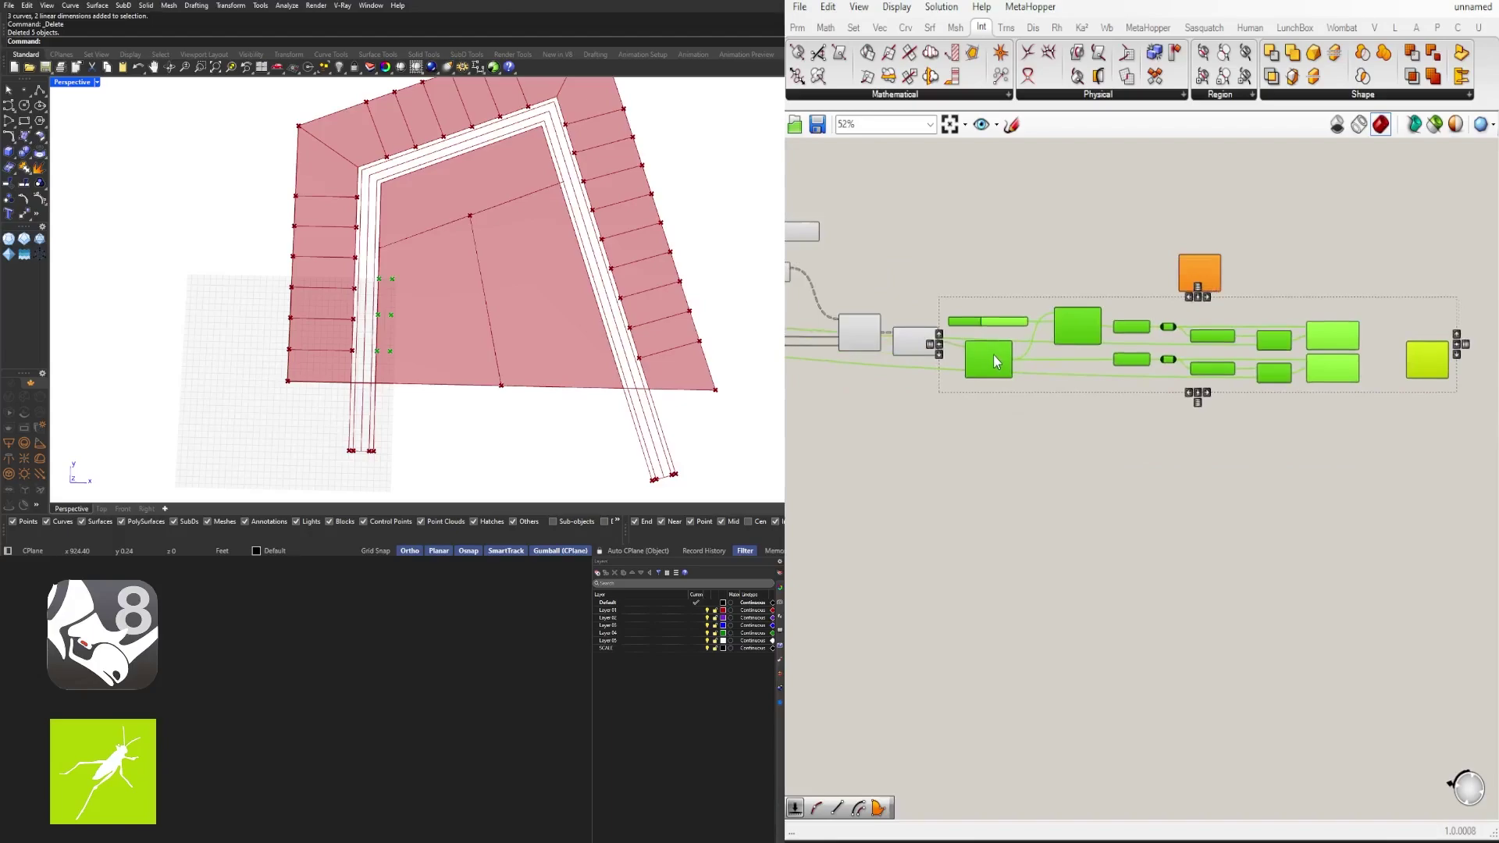
# Step: Delete the unused Extend Curve component above the offset and divide chains
pyautogui.click(1231, 220)
pyautogui.scroll(2, 1111, 328)
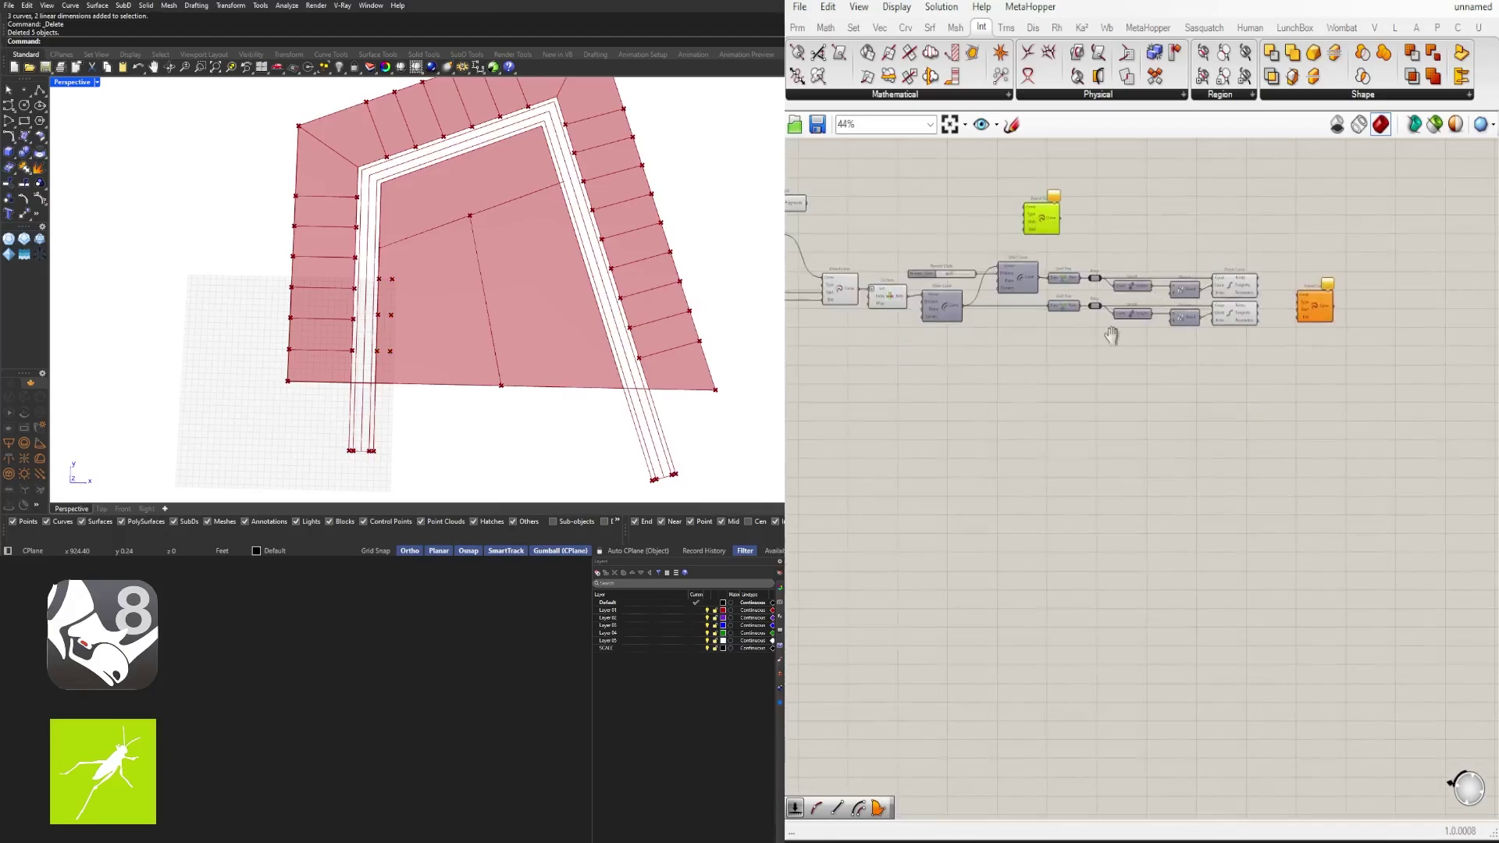
pyautogui.click(1034, 480)
pyautogui.moveTo(1035, 480); pyautogui.dragTo(1152, 524, button='right')
pyautogui.scroll(-2, 1153, 524)
pyautogui.scroll(2, 1304, 402)
pyautogui.click(1312, 402)
pyautogui.press('Delete')
pyautogui.moveTo(975, 425); pyautogui.dragTo(1269, 460, button='right')
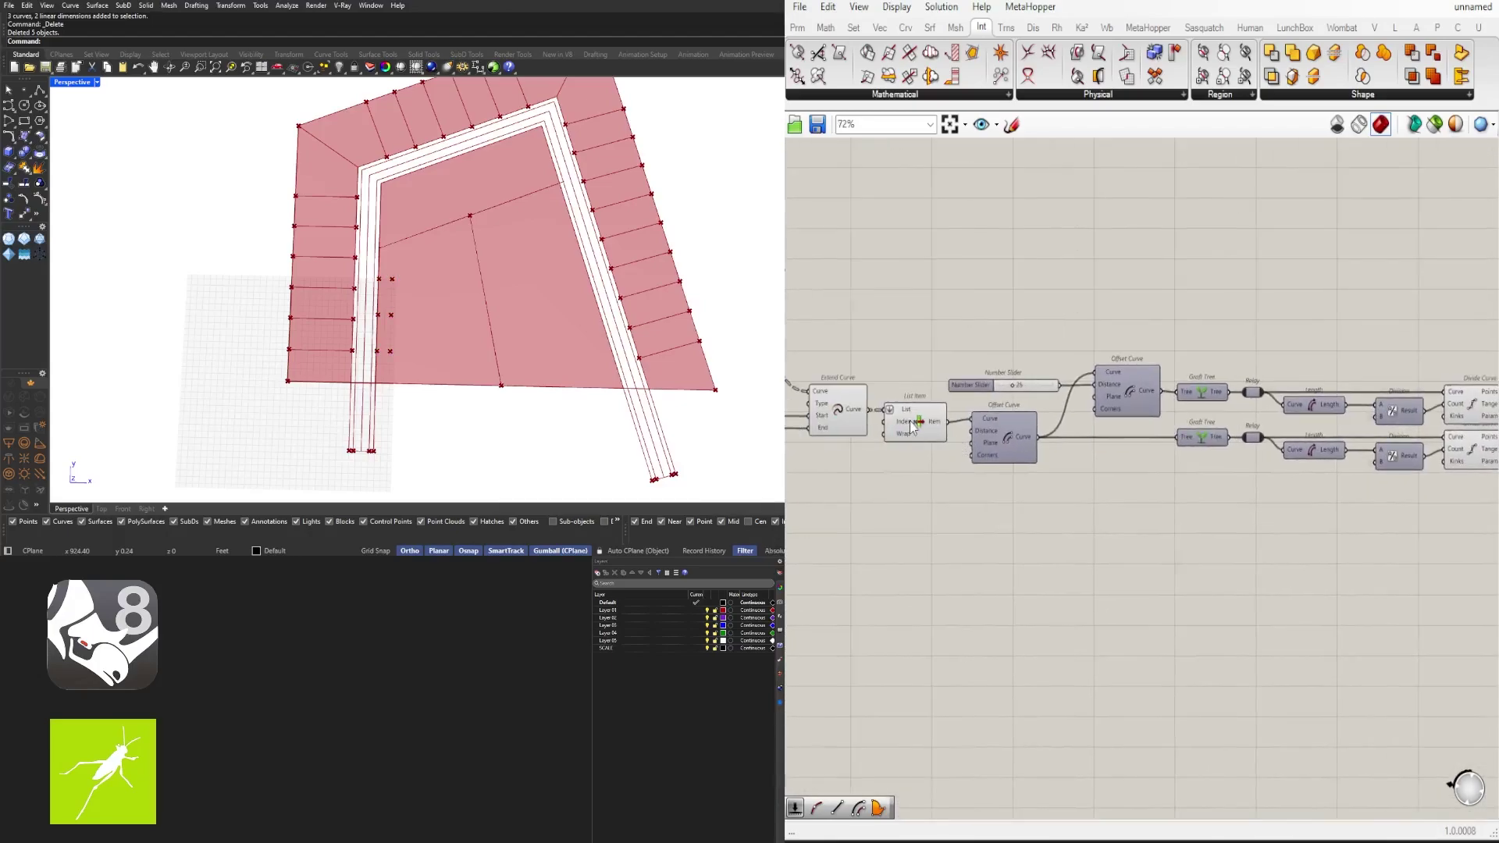
# Step: Add a Line component beside the two Divide Curve components
pyautogui.moveTo(910, 422); pyautogui.dragTo(929, 417)
pyautogui.scroll(-4, 929, 419)
pyautogui.scroll(5, 1259, 467)
pyautogui.doubleClick(1292, 454)
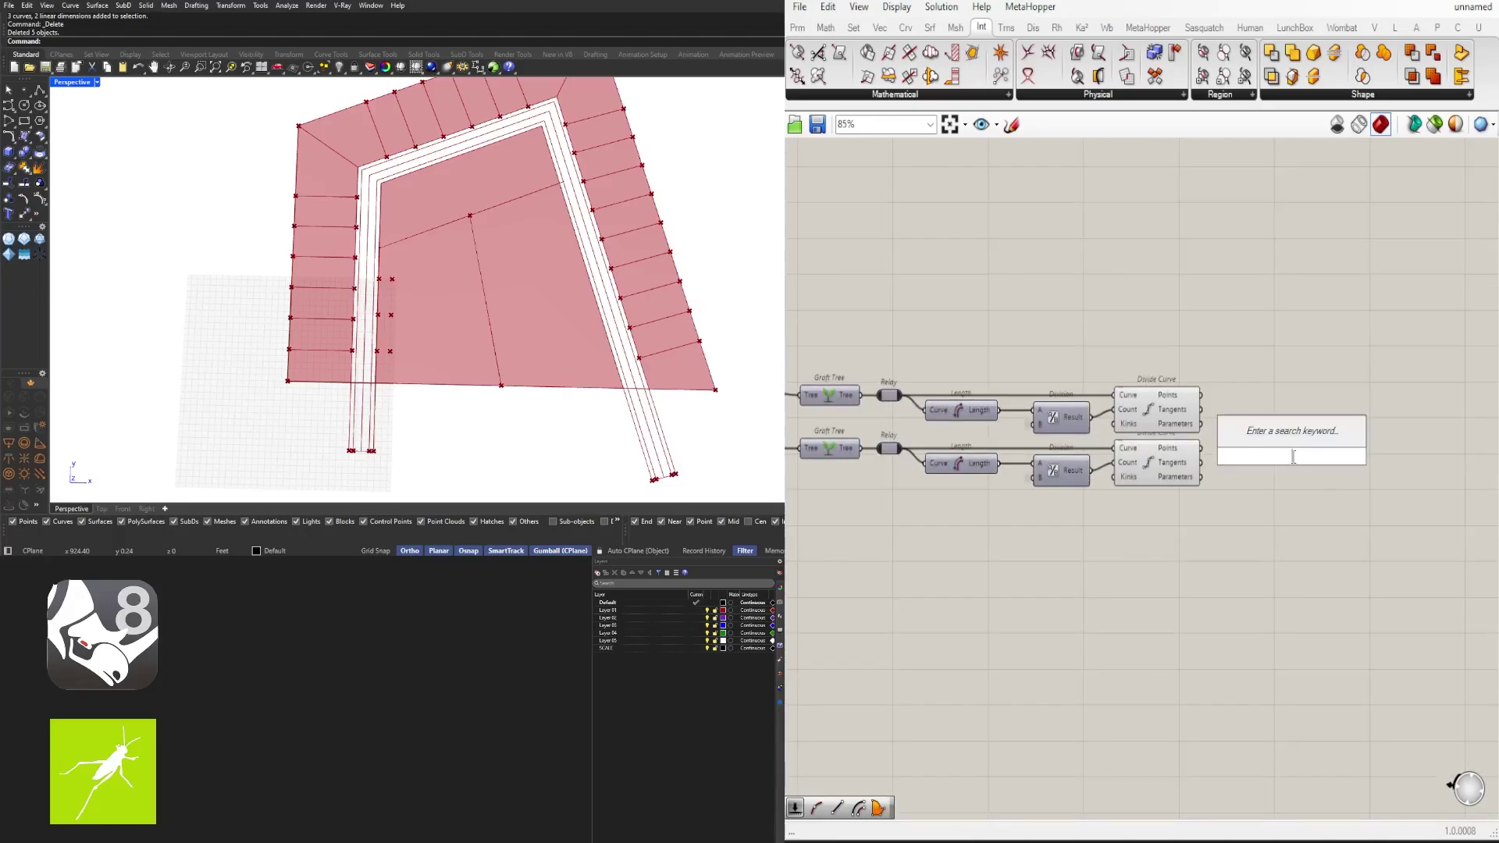
pyautogui.write('line')
pyautogui.press('Return')
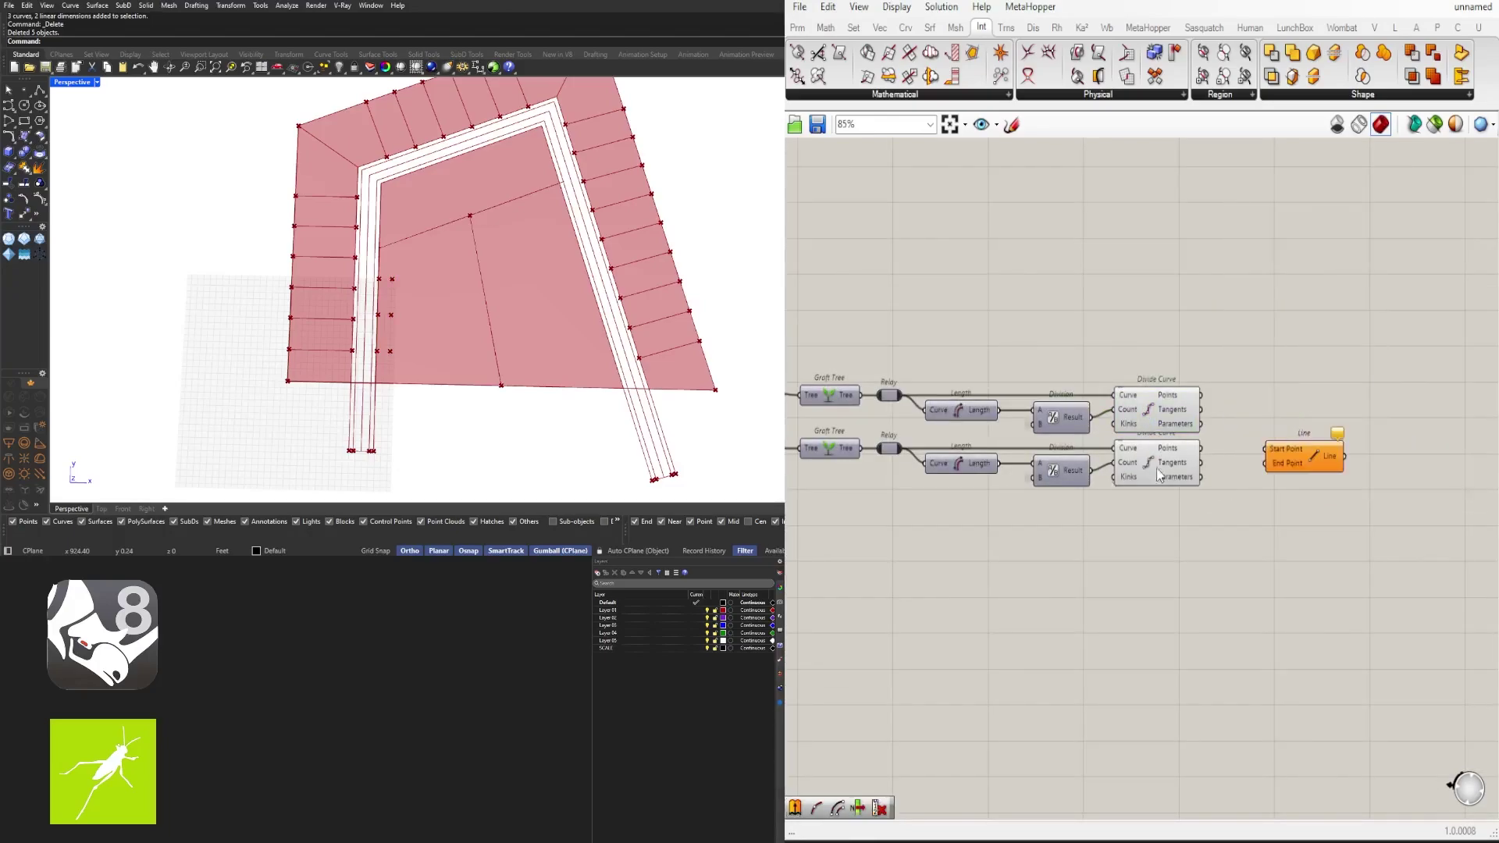
# Step: Move the second offset's slider, Offset Curve and divide chain below the first offset's divide chain
pyautogui.moveTo(1156, 466); pyautogui.dragTo(1357, 464, button='right')
pyautogui.scroll(-3, 1357, 465)
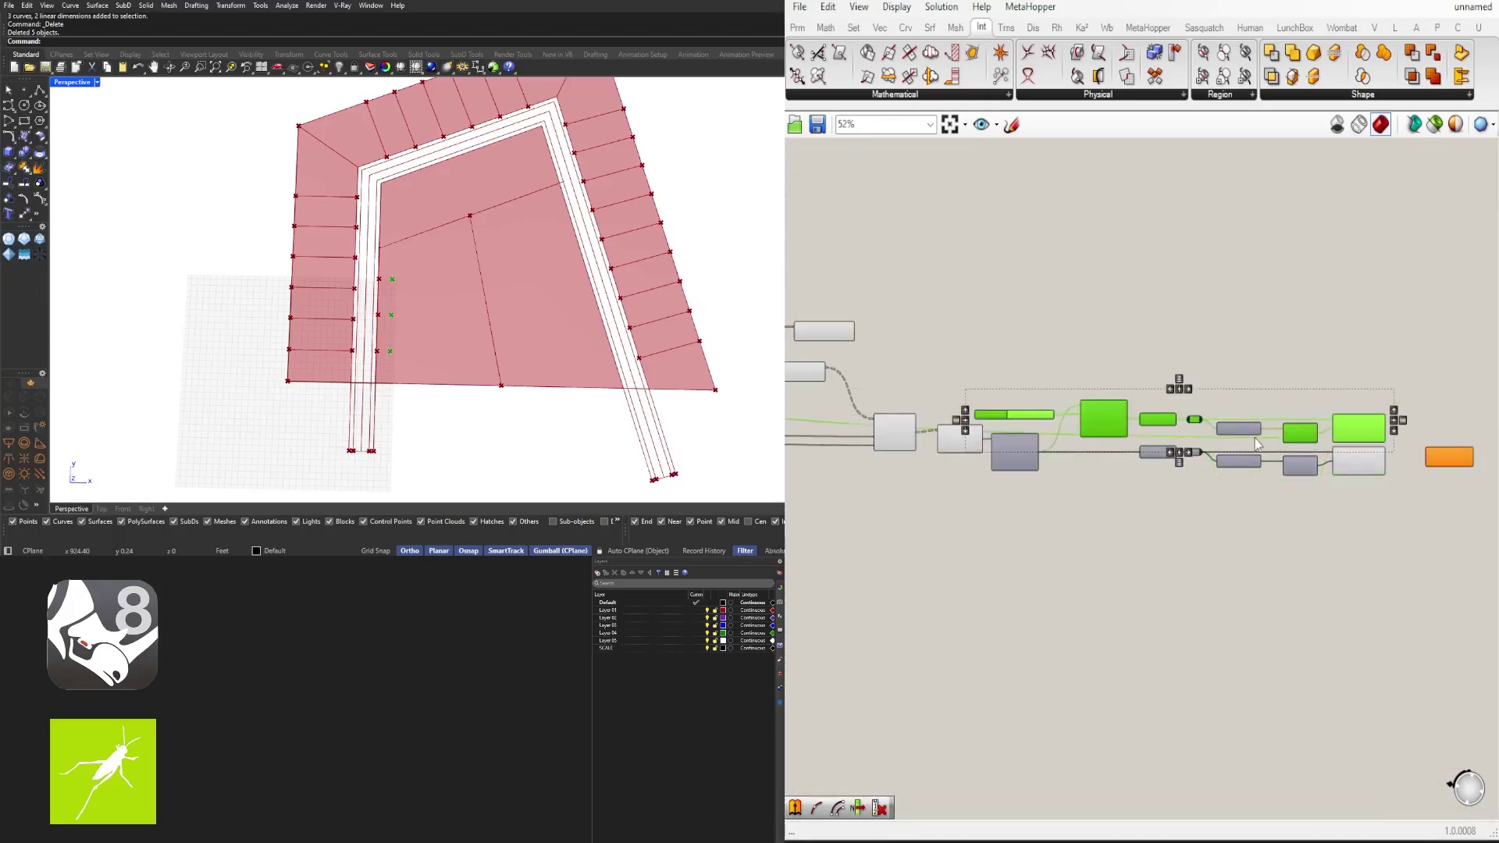
pyautogui.moveTo(1095, 421); pyautogui.dragTo(1095, 494)
pyautogui.click(1408, 413)
# Step: Connect the upper Divide Curve's Points to the Line's Start Point and the lower one's Points to its End Point
pyautogui.moveTo(1407, 414); pyautogui.dragTo(1147, 473, button='right')
pyautogui.scroll(4, 1147, 473)
pyautogui.click(1067, 634)
pyautogui.scroll(3, 1095, 560)
pyautogui.moveTo(1112, 534); pyautogui.dragTo(1237, 563)
pyautogui.moveTo(1285, 561); pyautogui.dragTo(1234, 558)
# Step: Try adding a Project Point component near the Line output
pyautogui.write('project')
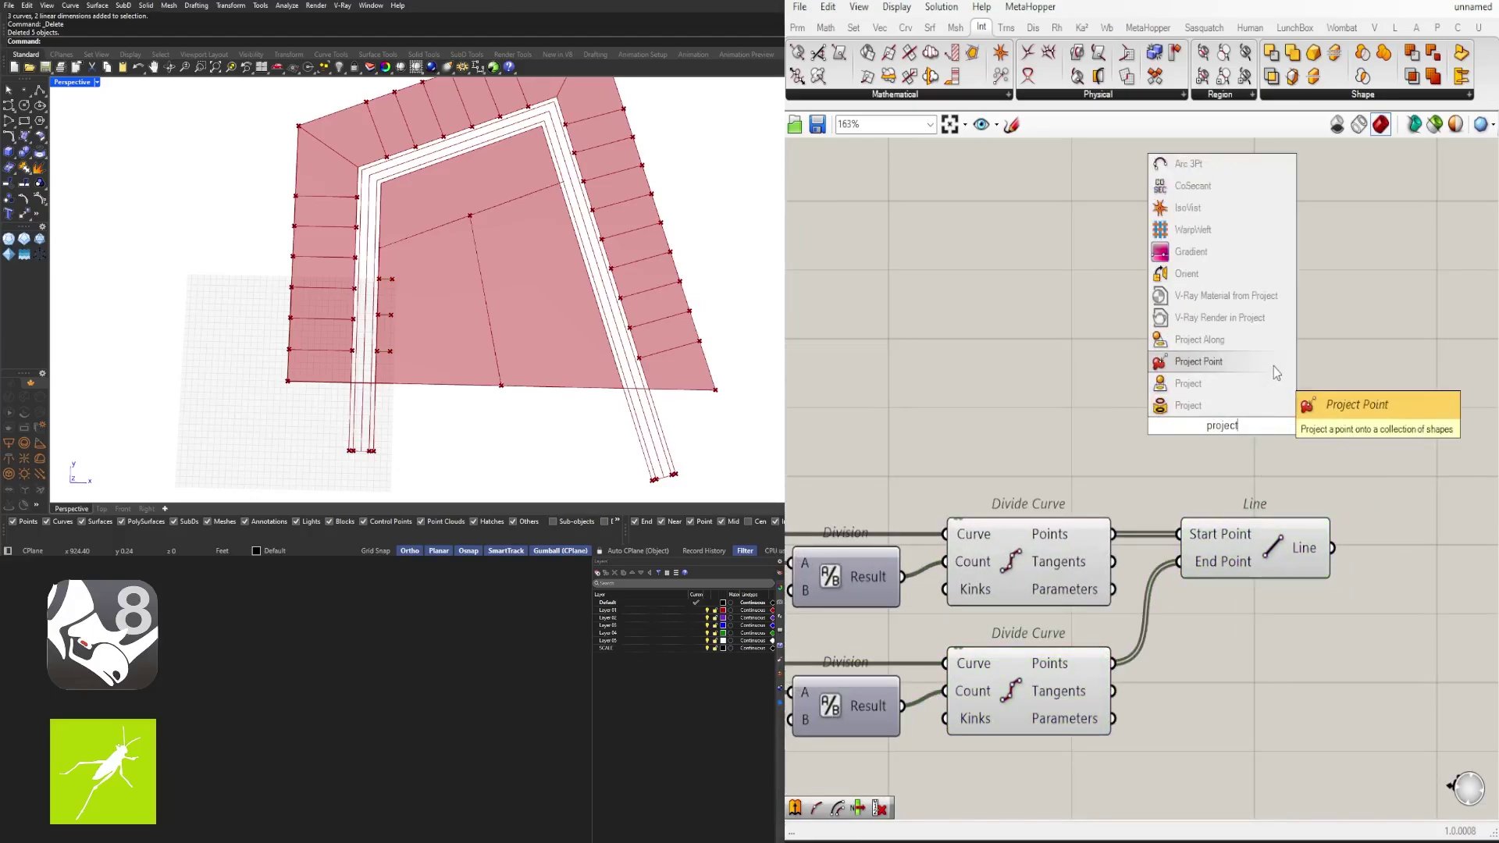
pyautogui.click(1272, 367)
pyautogui.scroll(-2, 1197, 434)
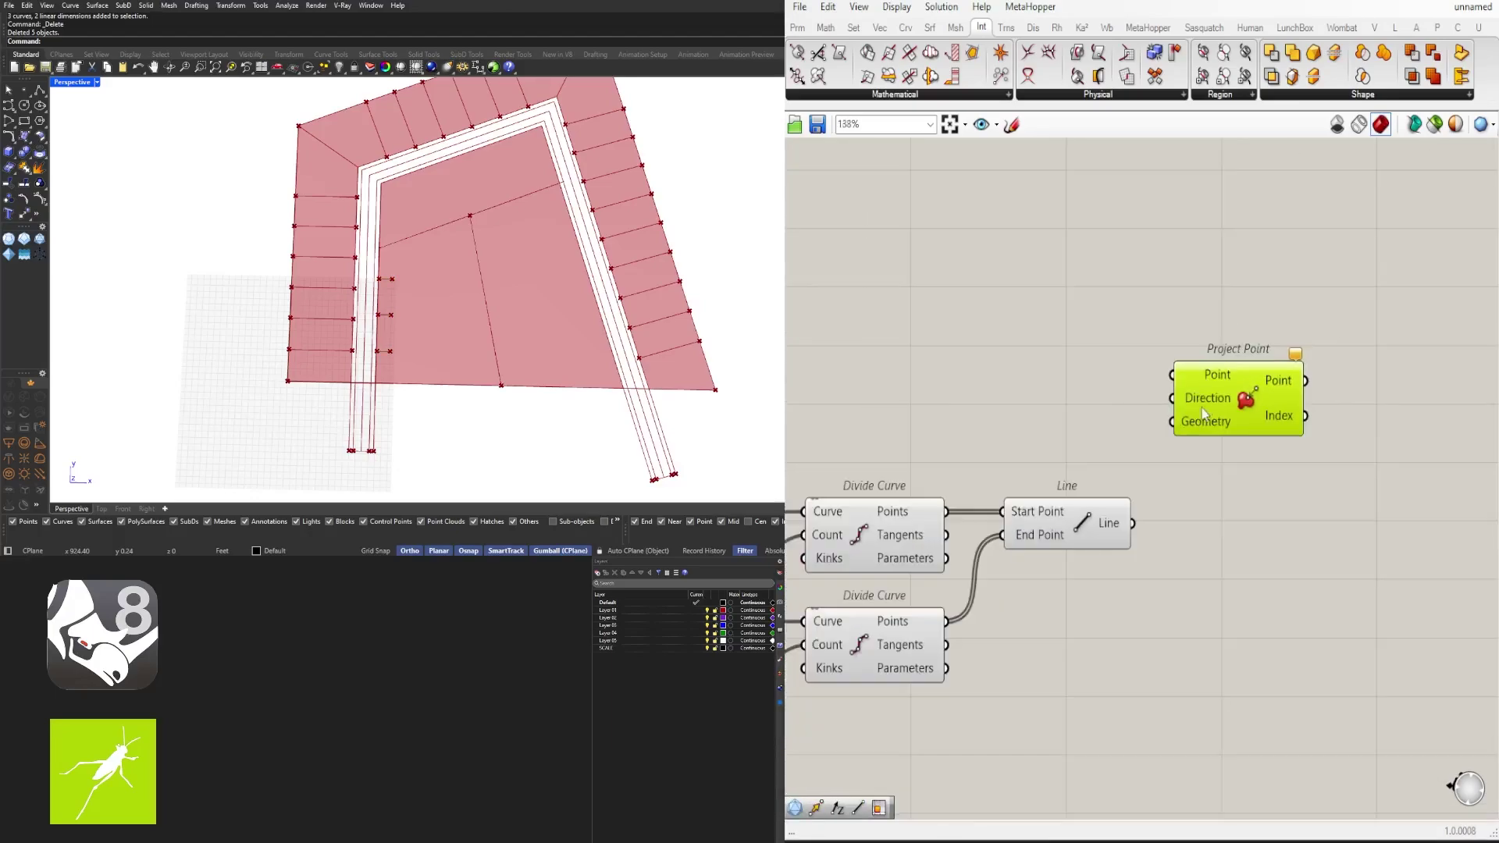
pyautogui.moveTo(1150, 501); pyautogui.dragTo(1208, 401)
pyautogui.moveTo(1261, 409); pyautogui.dragTo(1287, 425)
# Step: Examine the geometry of the components upstream of the Line, back through the offsets and Extend Curve to the Surface Splits
pyautogui.moveTo(851, 567); pyautogui.dragTo(1295, 485, button='right')
pyautogui.click(1249, 453)
pyautogui.scroll(-2, 1223, 504)
pyautogui.moveTo(1020, 481); pyautogui.dragTo(1309, 480, button='right')
pyautogui.scroll(-2, 1308, 475)
pyautogui.click(1032, 422)
pyautogui.moveTo(1003, 398); pyautogui.dragTo(1220, 391, button='right')
pyautogui.click(1034, 325)
pyautogui.moveTo(950, 325); pyautogui.dragTo(1132, 339, button='right')
pyautogui.click(1131, 315)
pyautogui.moveTo(1440, 390); pyautogui.dragTo(947, 365, button='right')
pyautogui.click(955, 401)
pyautogui.click(850, 402)
pyautogui.moveTo(849, 405); pyautogui.dragTo(1330, 412, button='right')
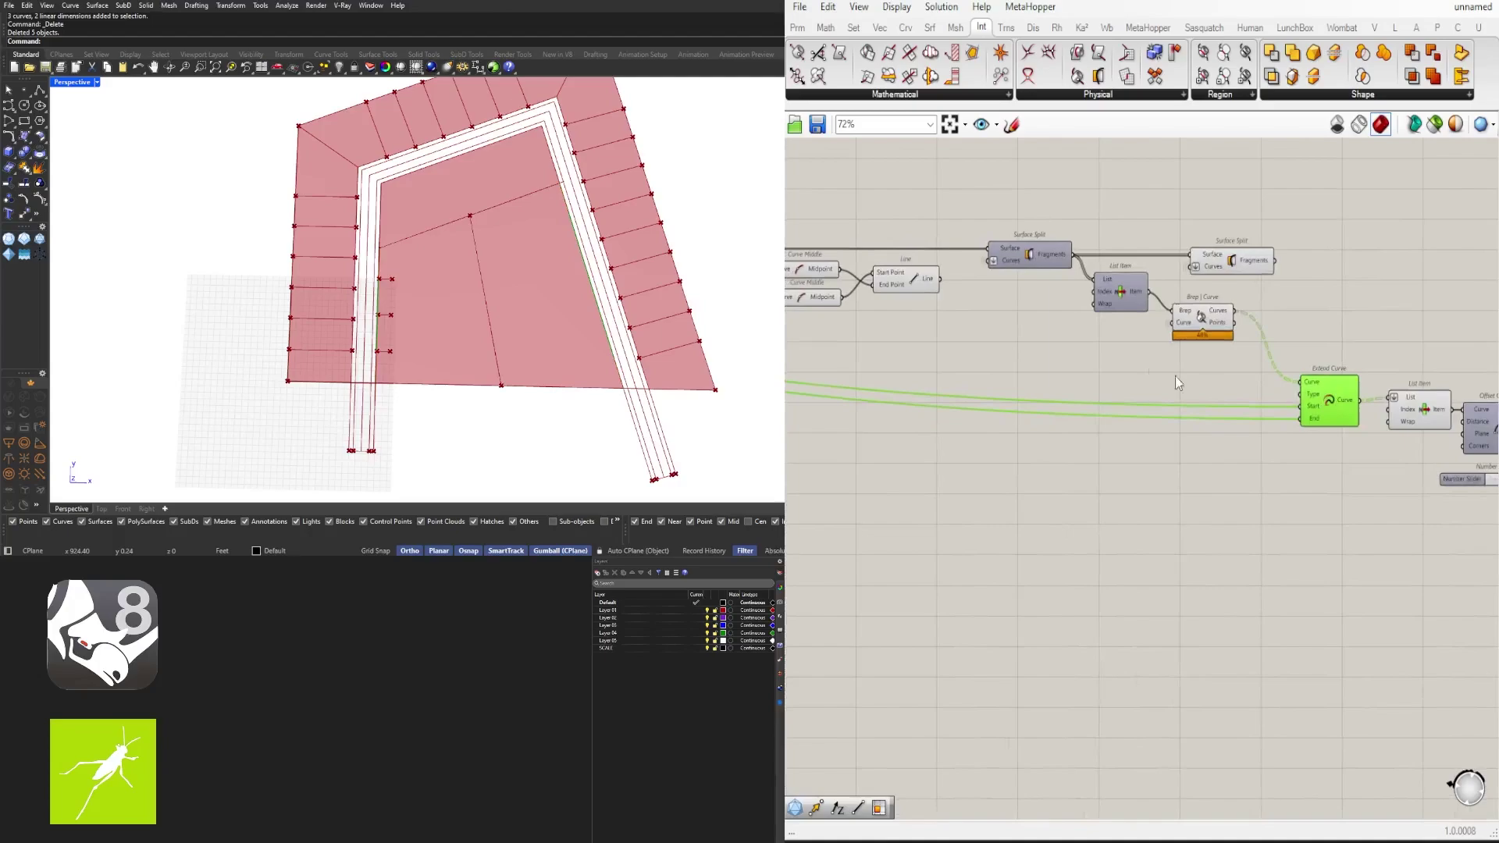
pyautogui.click(1230, 259)
pyautogui.moveTo(1025, 340); pyautogui.dragTo(1283, 350, button='right')
pyautogui.moveTo(1437, 321); pyautogui.dragTo(1044, 332, button='right')
pyautogui.click(1305, 334)
pyautogui.scroll(1, 1013, 439)
pyautogui.moveTo(1405, 433); pyautogui.dragTo(1302, 405, button='right')
pyautogui.click(1085, 431)
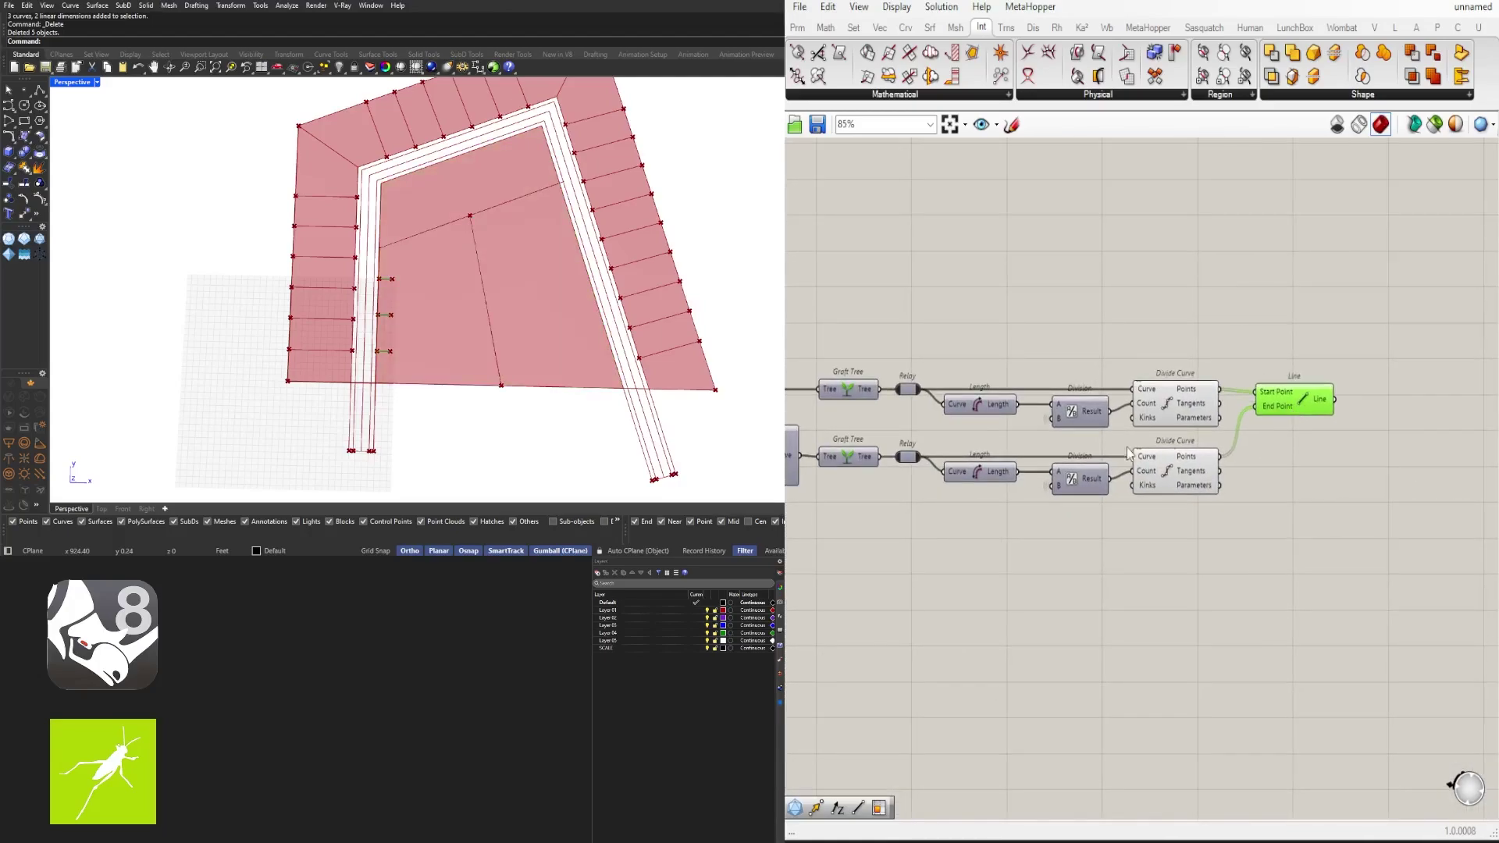
# Step: Raise the maximum of the second Offset Curve's distance slider and set the slider to 242
pyautogui.moveTo(1127, 448); pyautogui.dragTo(1453, 451, button='right')
pyautogui.scroll(4, 967, 437)
pyautogui.doubleClick(836, 466)
pyautogui.click(920, 511)
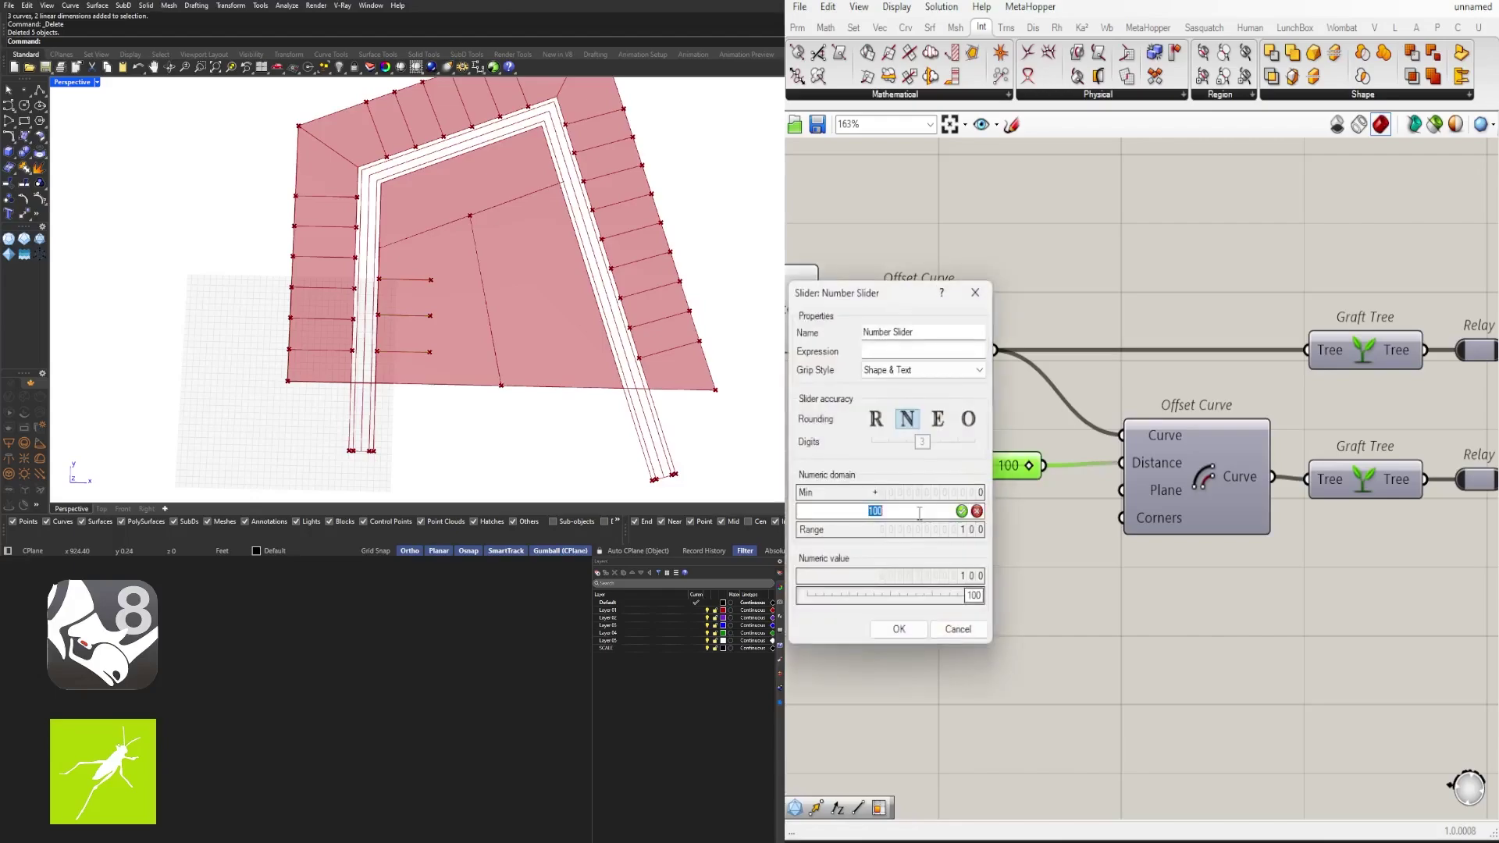
pyautogui.click(899, 628)
pyautogui.scroll(4, 923, 481)
pyautogui.moveTo(969, 450); pyautogui.dragTo(994, 457)
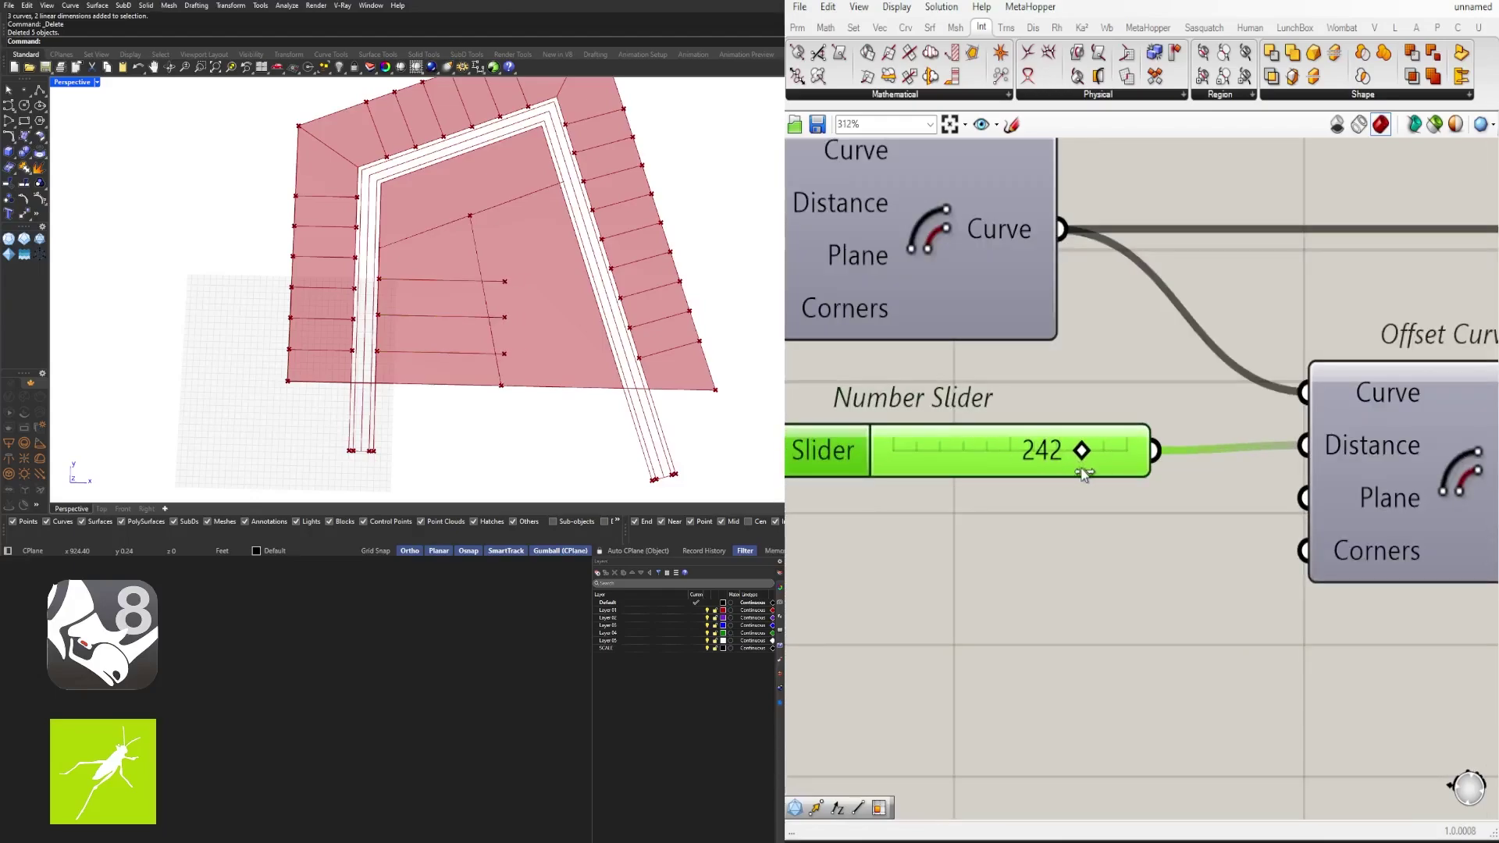
# Step: Examine the offset and divide chain back to the Extend Curve and the last Surface Split's fragments
pyautogui.scroll(-6, 1132, 521)
pyautogui.moveTo(1382, 619); pyautogui.dragTo(991, 533, button='right')
pyautogui.scroll(-4, 992, 533)
pyautogui.moveTo(1351, 502); pyautogui.dragTo(1268, 532, button='right')
pyautogui.scroll(2, 1268, 532)
pyautogui.click(1211, 440)
pyautogui.moveTo(792, 428); pyautogui.dragTo(1304, 455, button='right')
pyautogui.scroll(-1, 1304, 455)
pyautogui.click(1027, 439)
pyautogui.moveTo(960, 382); pyautogui.dragTo(958, 379)
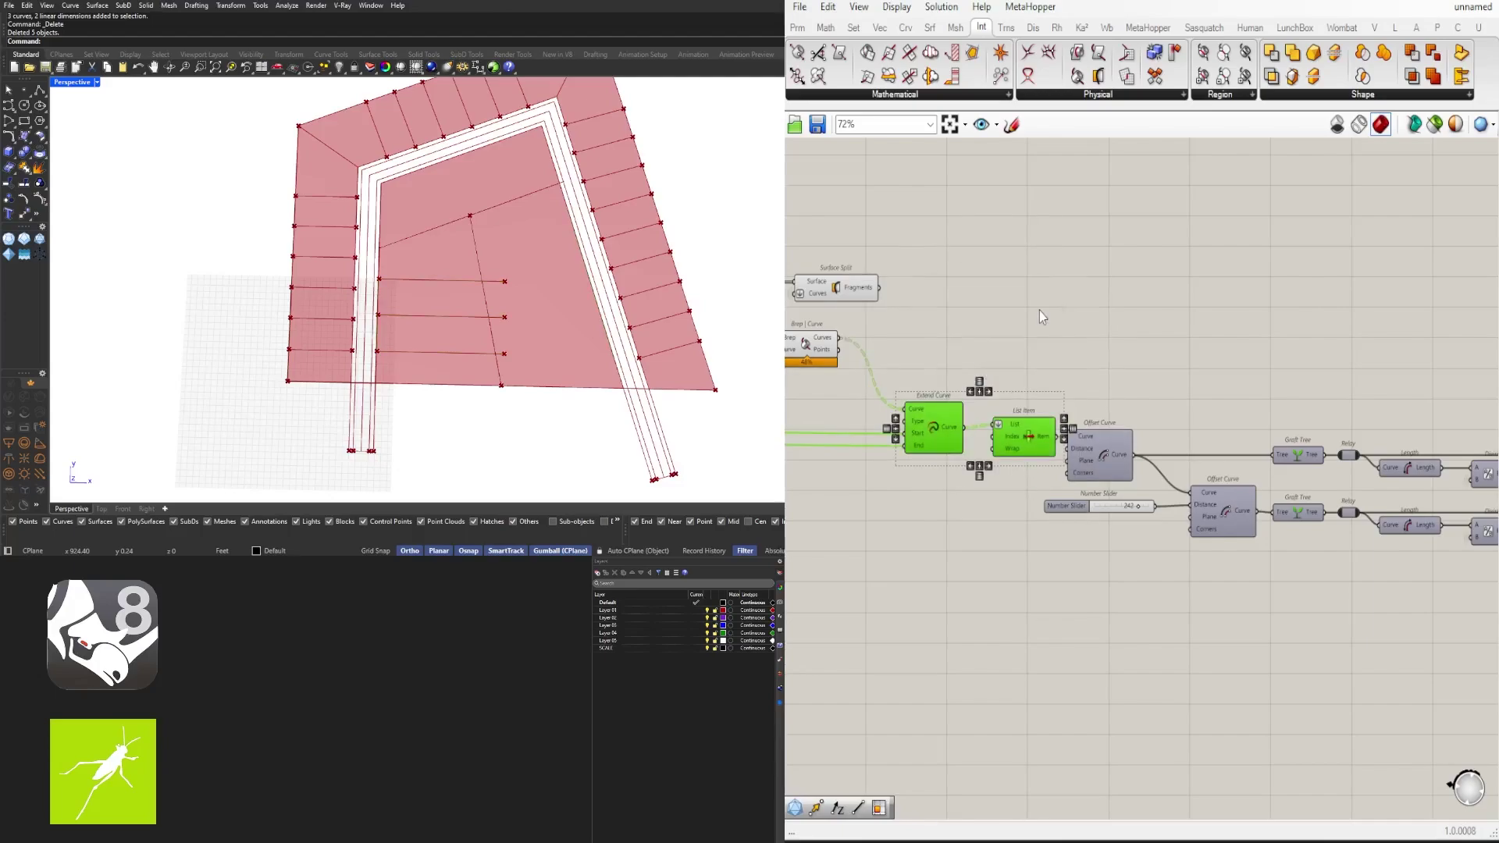
pyautogui.click(1038, 311)
pyautogui.moveTo(973, 393); pyautogui.dragTo(1164, 393, button='right')
pyautogui.scroll(3, 1038, 307)
pyautogui.click(977, 364)
pyautogui.click(1028, 288)
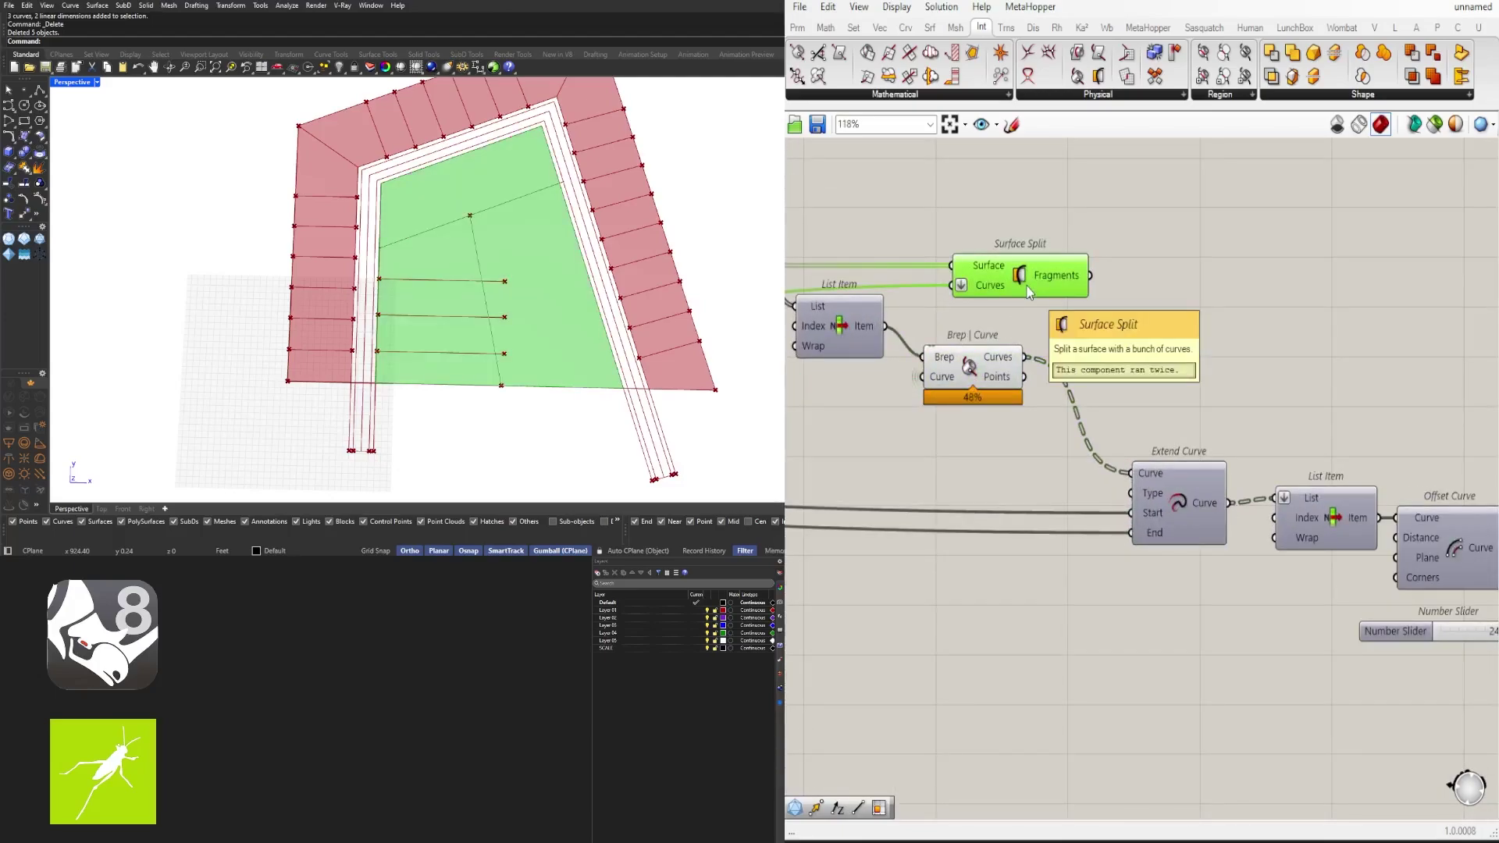
# Step: Duplicate the whole chain from the List Item to the Line and place the copy below the original
pyautogui.scroll(-2, 1350, 433)
pyautogui.moveTo(1351, 433); pyautogui.dragTo(1327, 401, button='right')
pyautogui.scroll(-2, 859, 413)
pyautogui.scroll(2, 936, 421)
pyautogui.scroll(-3, 1249, 401)
pyautogui.moveTo(1432, 582); pyautogui.dragTo(985, 392)
pyautogui.scroll(5, 924, 545)
# Step: Change the duplicated List Item's Index so that it picks the opposite road-side curve
pyautogui.rightClick(911, 547)
pyautogui.moveTo(1015, 706)
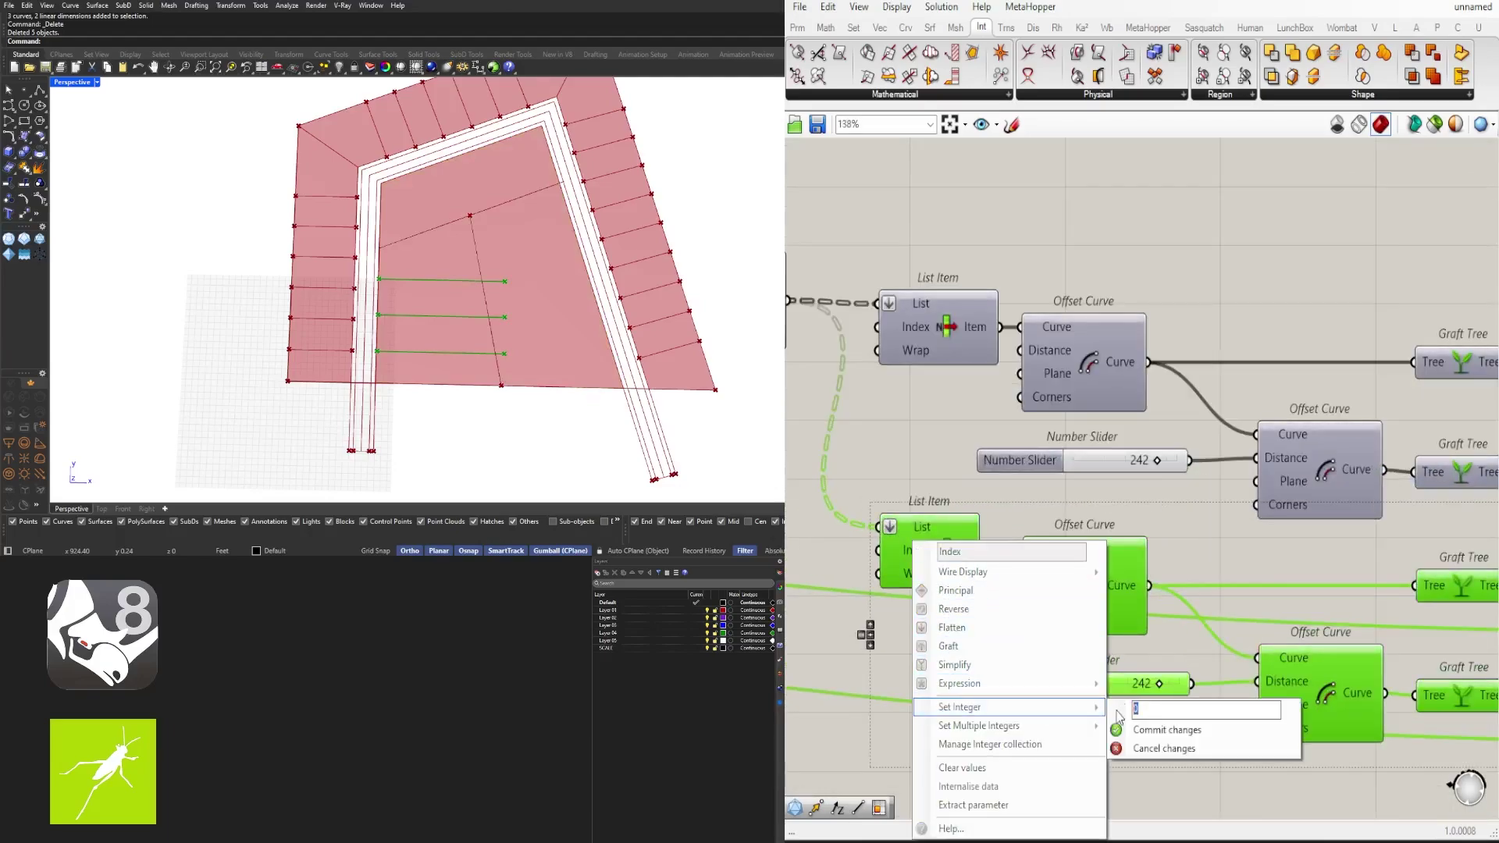
pyautogui.press('Escape')
pyautogui.scroll(-5, 1254, 437)
pyautogui.doubleClick(1143, 461)
pyautogui.write('surface')
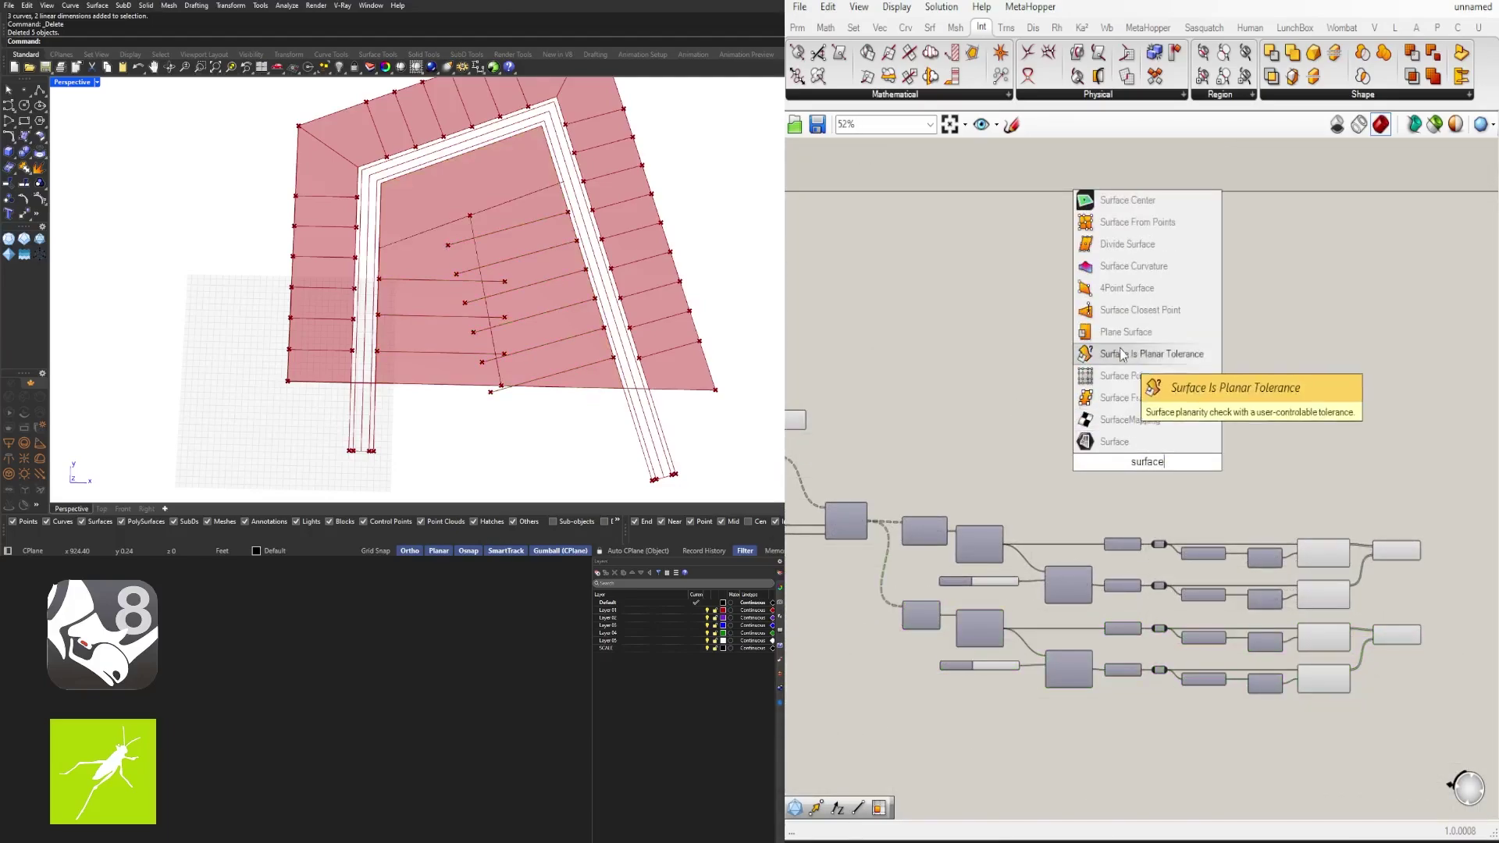
pyautogui.press('Escape')
pyautogui.doubleClick(1184, 435)
pyautogui.write('split')
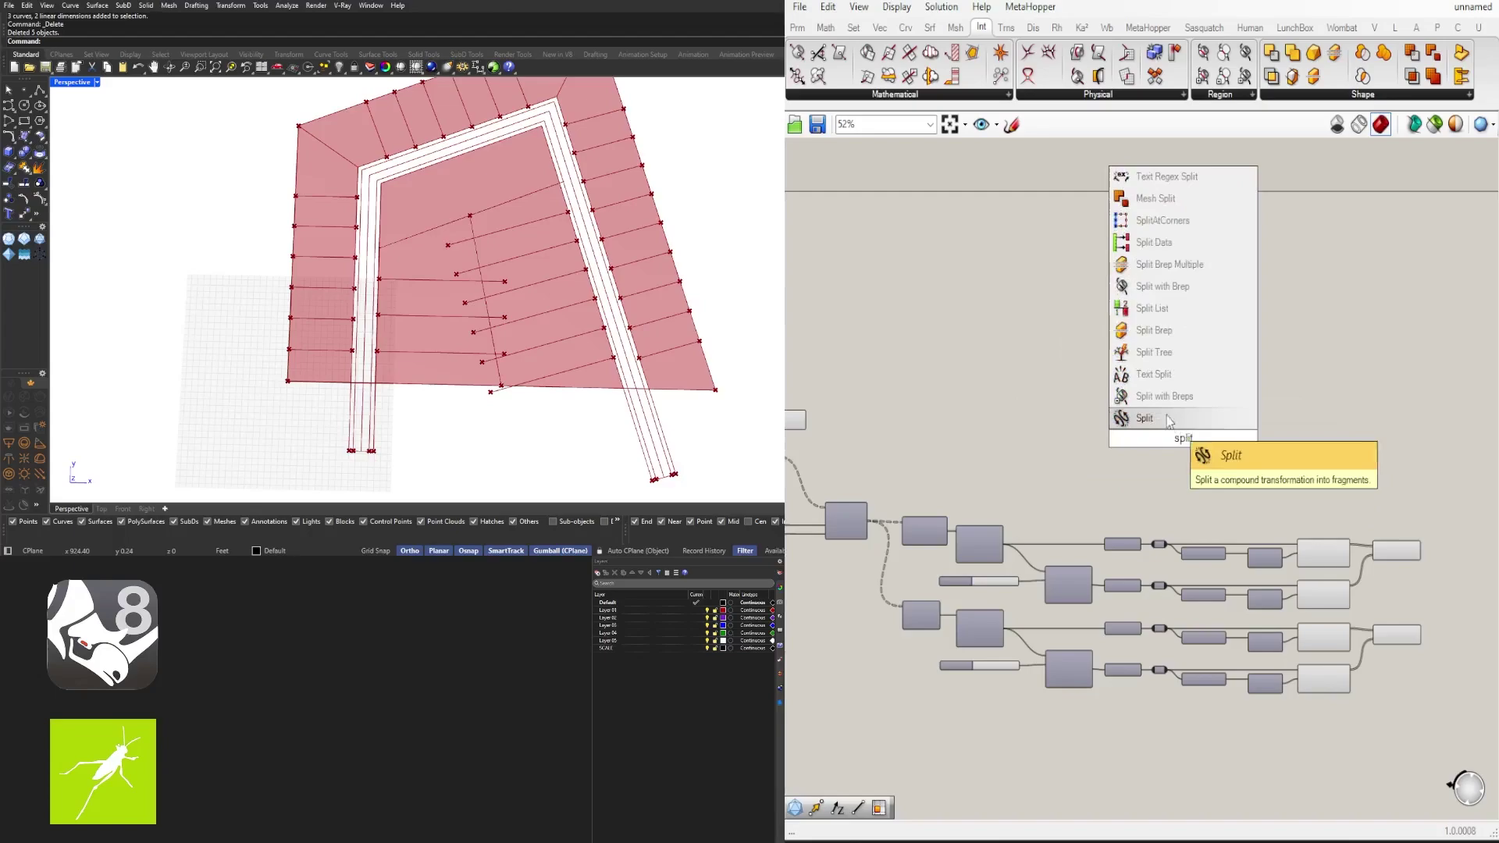
pyautogui.press('Escape')
# Step: Add a new Surface Split component above the offset chains
pyautogui.doubleClick(1094, 376)
pyautogui.write('surface')
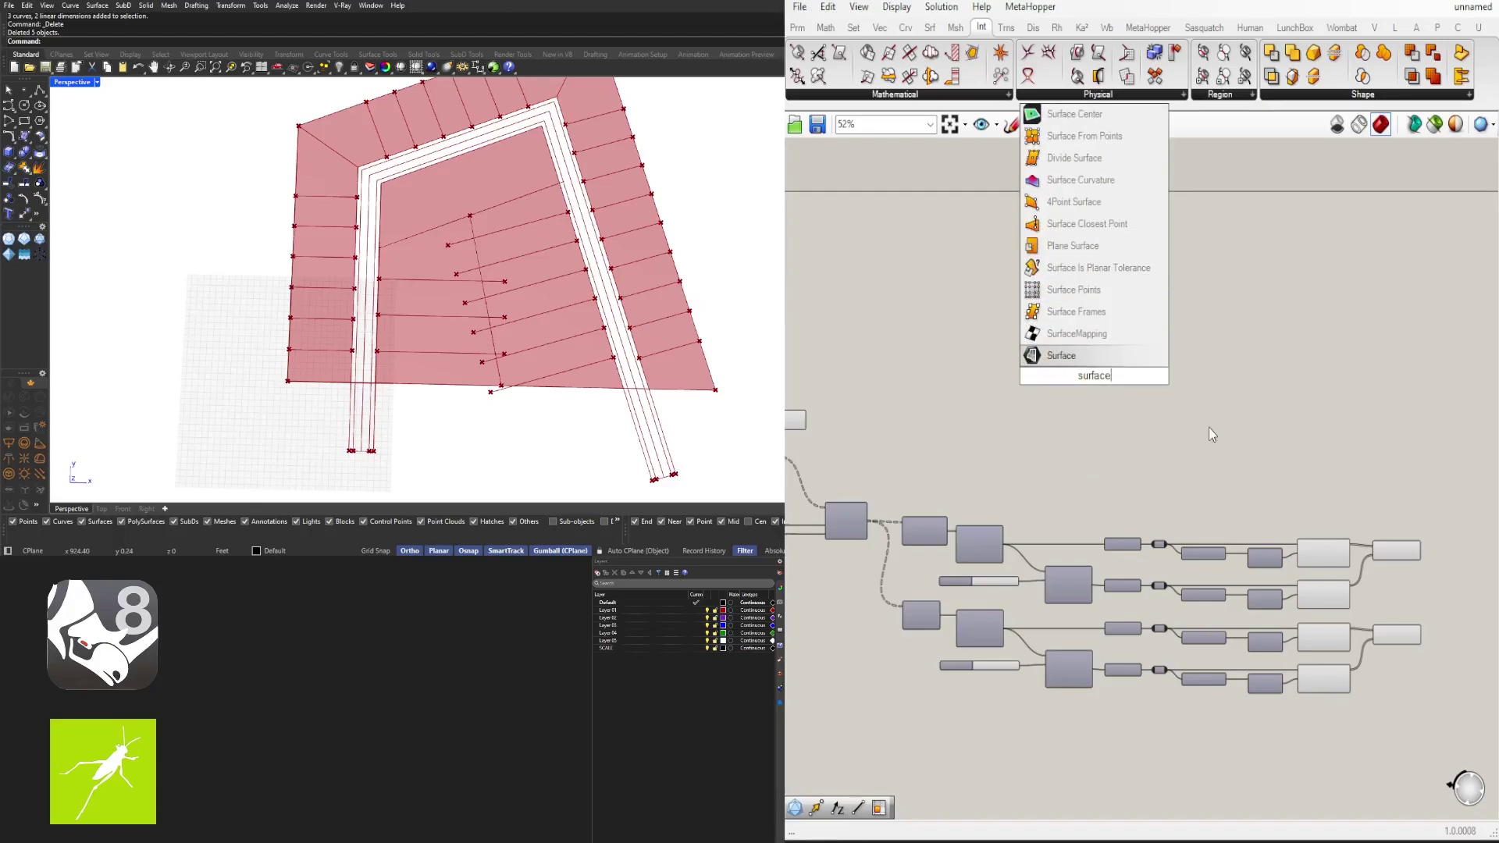
pyautogui.write(' split')
pyautogui.press('Return')
pyautogui.scroll(1, 1093, 425)
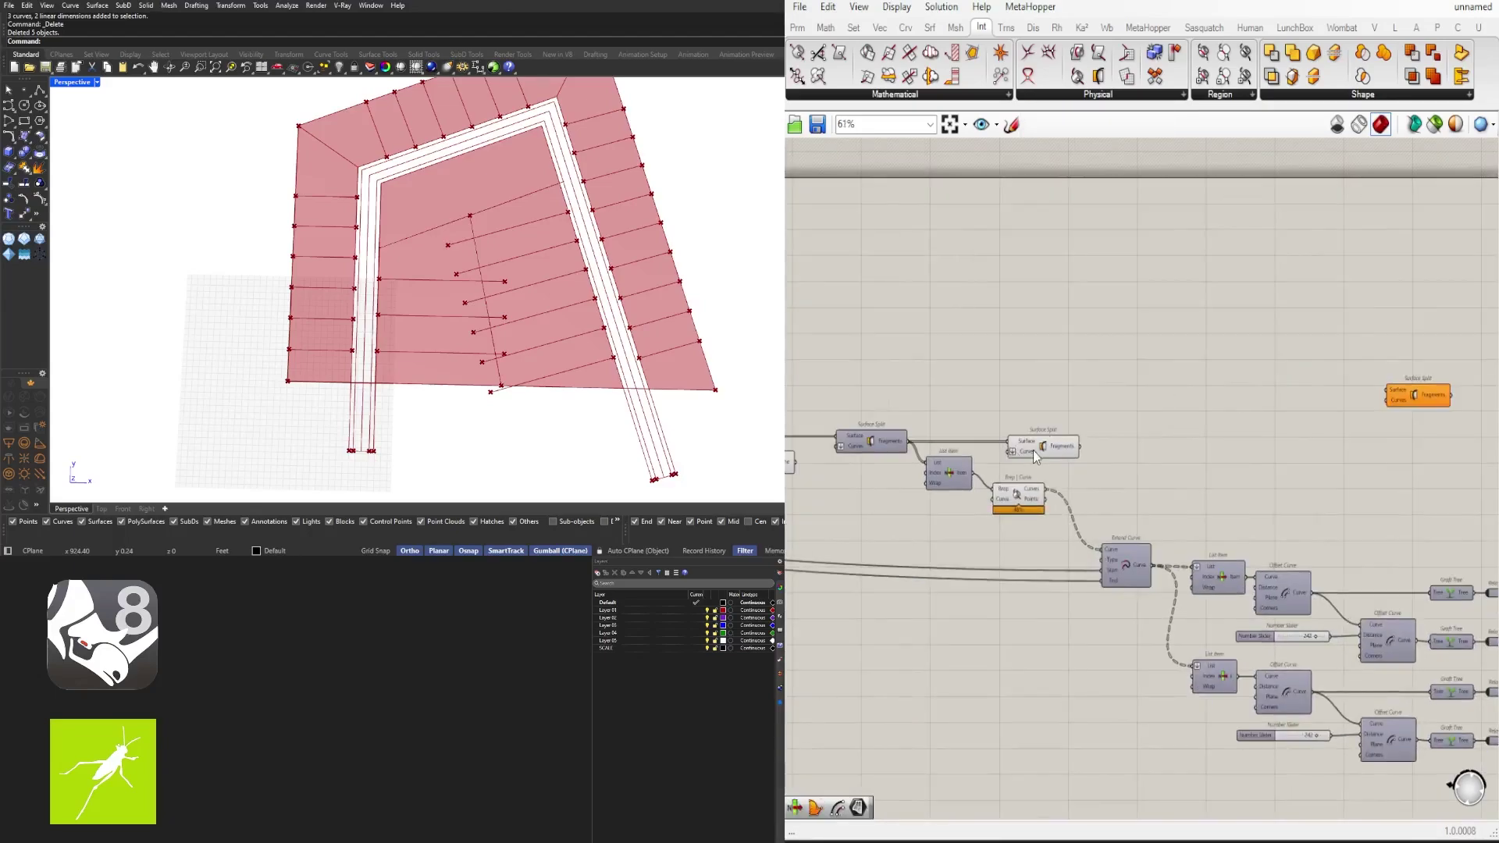
# Step: Connect the existing Surface Split's Fragments to the new Surface Split's Surface input and flatten that input
pyautogui.click(1034, 451)
pyautogui.moveTo(1080, 445); pyautogui.dragTo(1387, 390)
pyautogui.moveTo(1351, 398); pyautogui.dragTo(1108, 411, button='right')
pyautogui.moveTo(1175, 408); pyautogui.dragTo(1192, 441)
pyautogui.rightClick(1165, 434)
pyautogui.click(1190, 561)
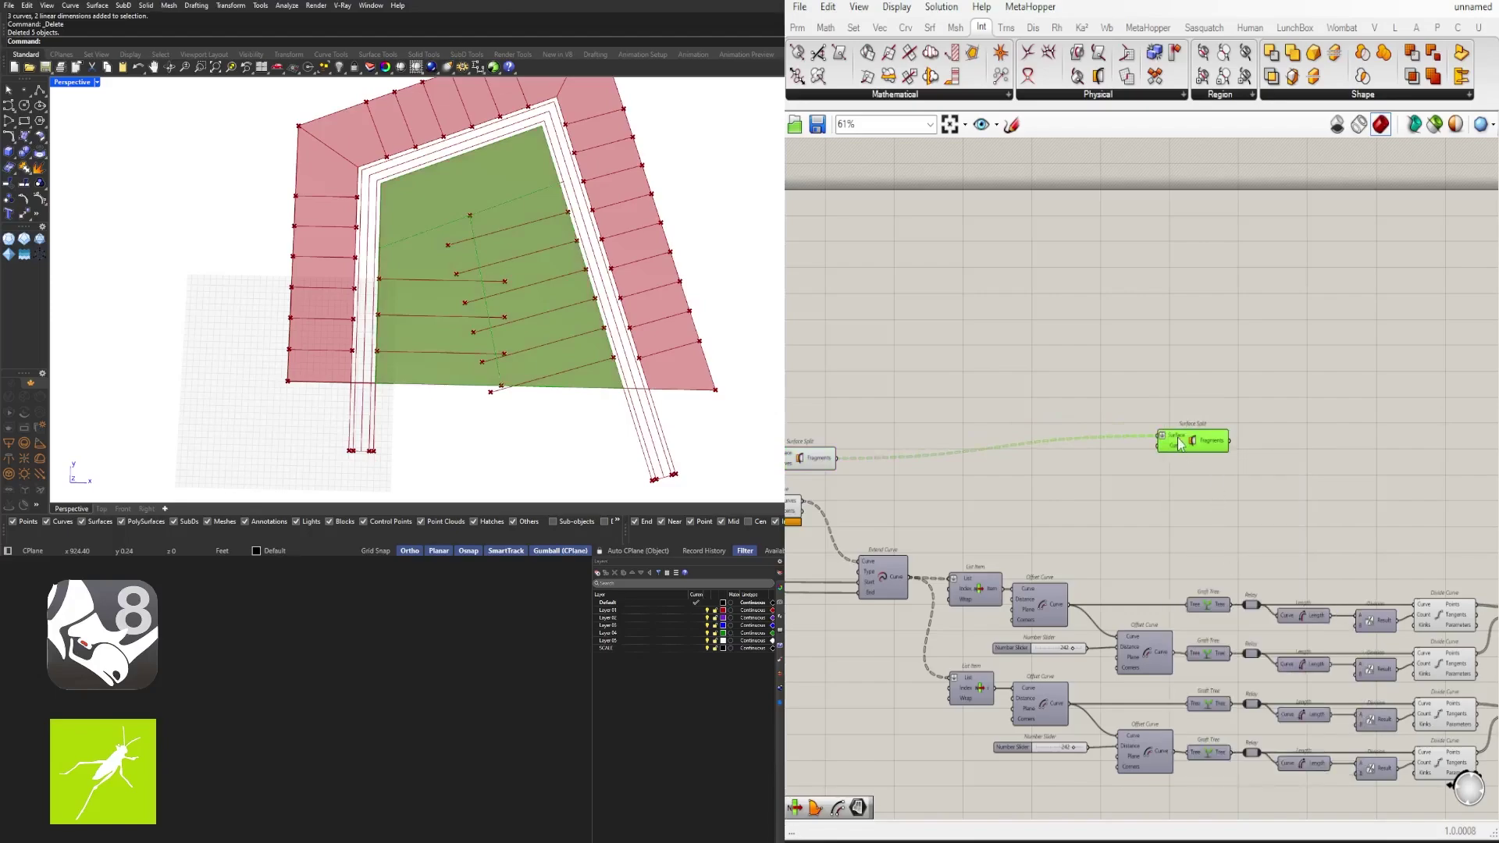
# Step: Move the new Surface Split beside the Line components, connect both Line outputs to its Curves input and flatten that input
pyautogui.moveTo(1179, 443); pyautogui.dragTo(824, 410, button='right')
pyautogui.moveTo(824, 411); pyautogui.dragTo(1300, 526)
pyautogui.scroll(2, 1297, 560)
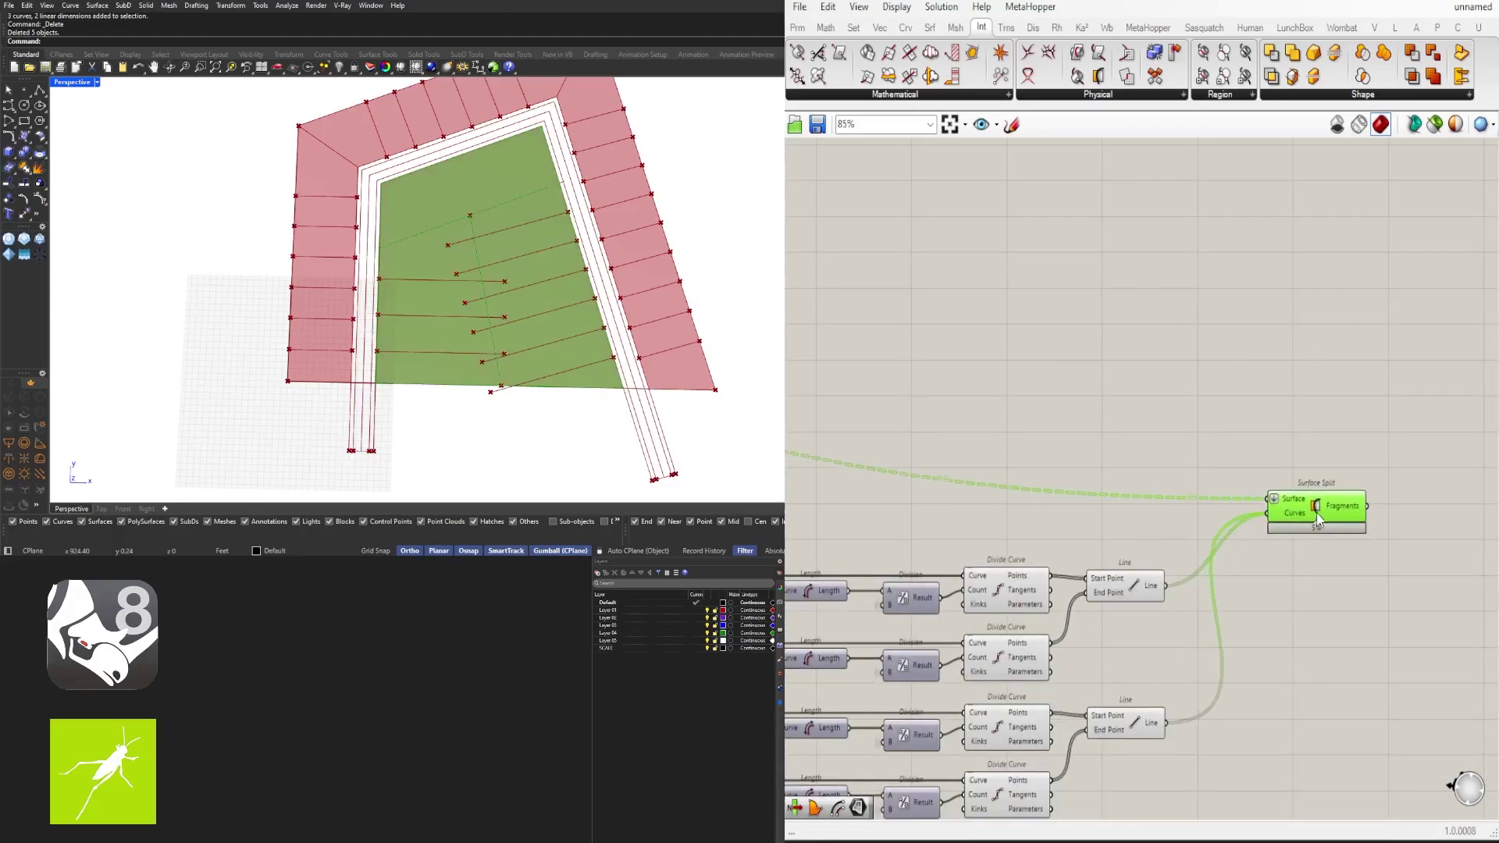
pyautogui.click(1315, 555)
pyautogui.rightClick(1292, 513)
pyautogui.click(1325, 626)
pyautogui.moveTo(1353, 515); pyautogui.dragTo(1378, 518)
# Step: Disconnect the lower Line from the new Surface Split's Curves input and check the source fragments
pyautogui.click(1141, 587)
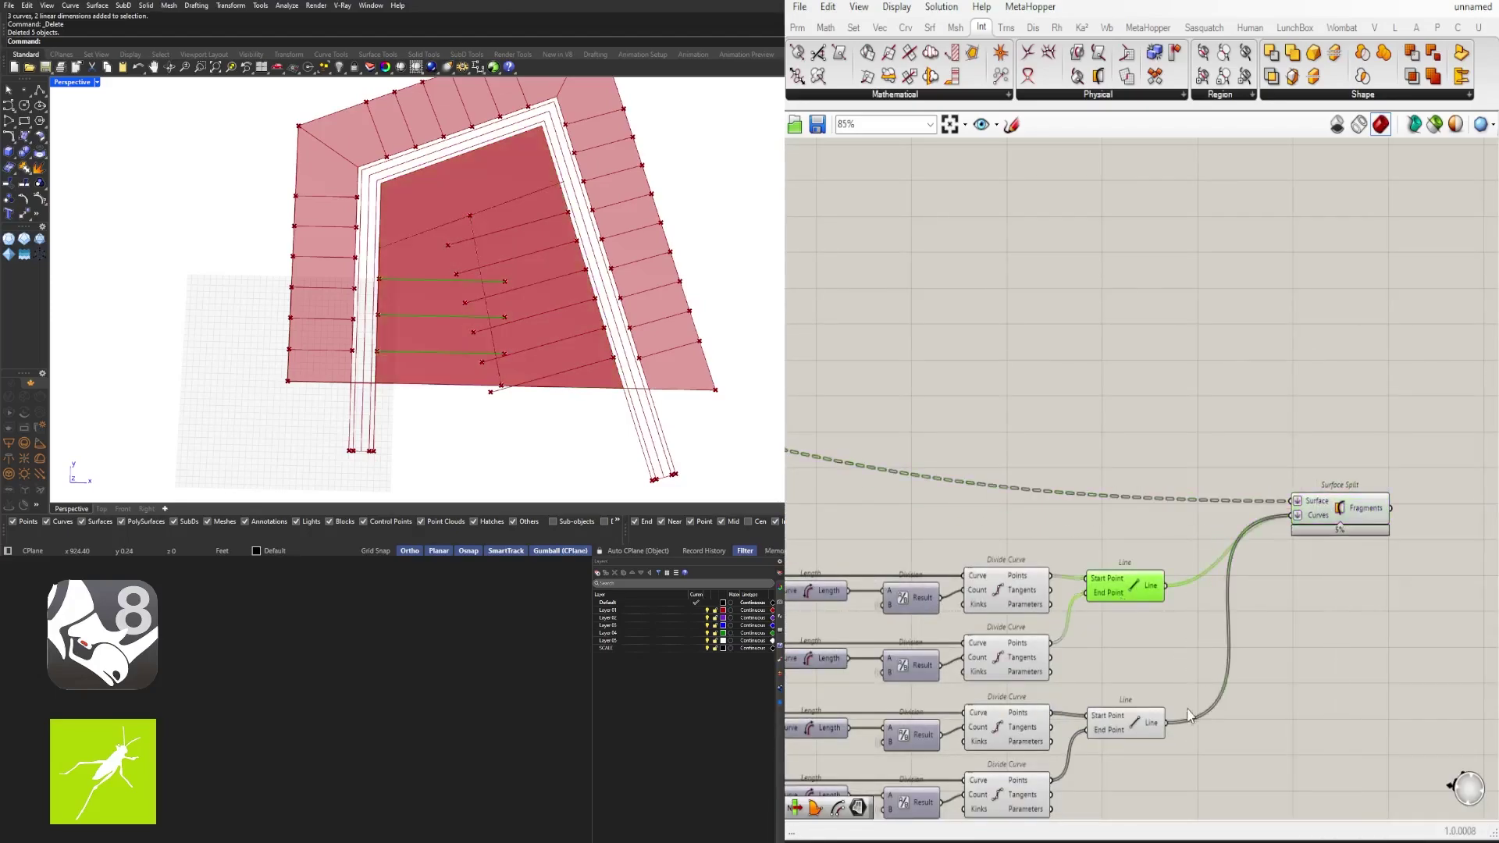
pyautogui.keyDown('ctrl'); pyautogui.moveTo(1287, 519); pyautogui.dragTo(1290, 515); pyautogui.keyUp('ctrl')
pyautogui.moveTo(1342, 520); pyautogui.dragTo(1302, 518)
pyautogui.scroll(-2, 1218, 538)
pyautogui.moveTo(859, 500); pyautogui.dragTo(1272, 517, button='right')
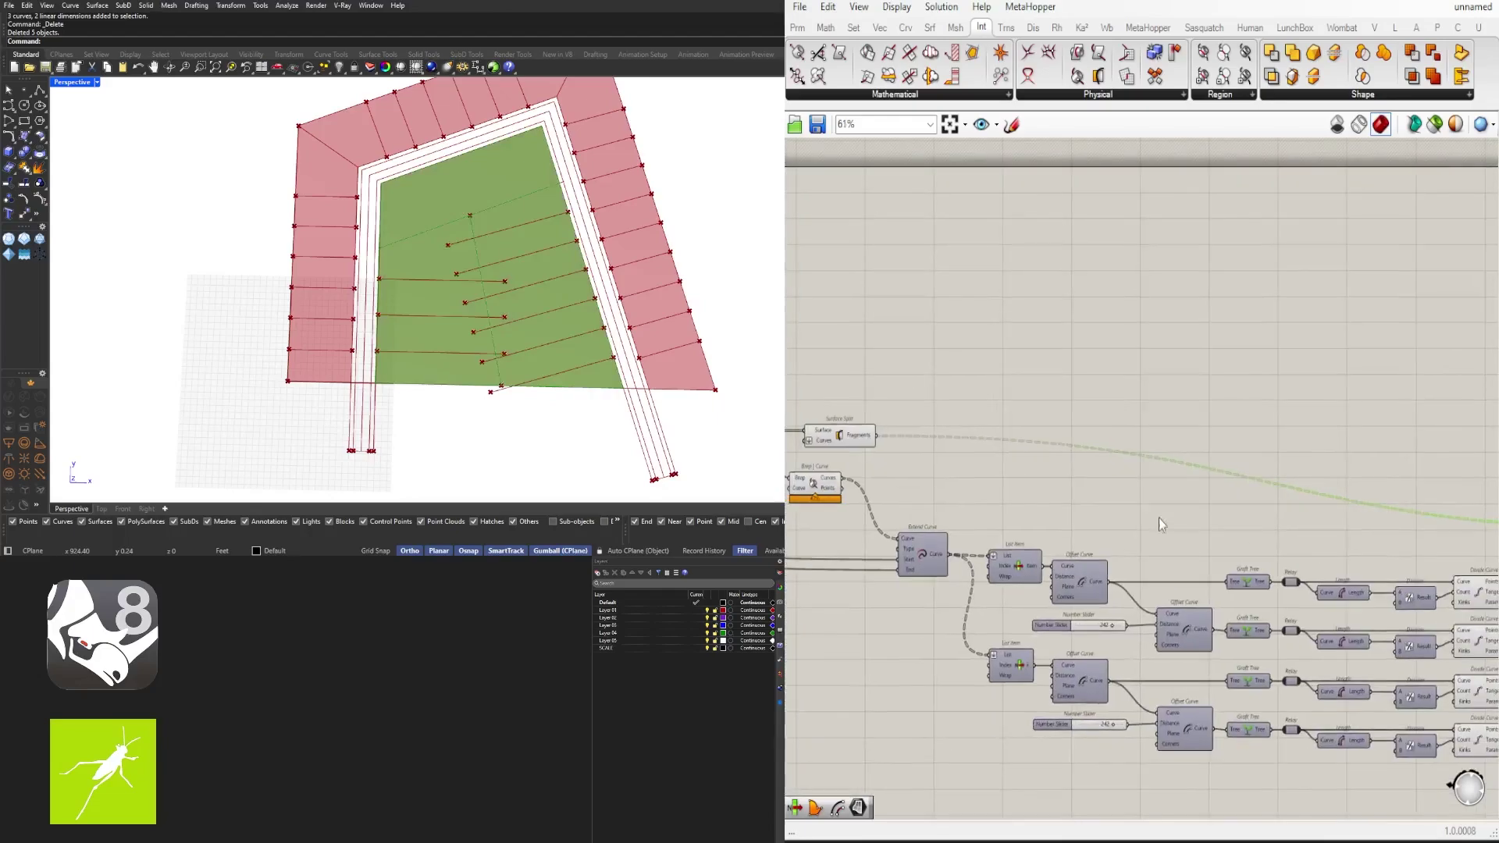
pyautogui.click(841, 434)
pyautogui.moveTo(1075, 466); pyautogui.dragTo(1130, 422, button='right')
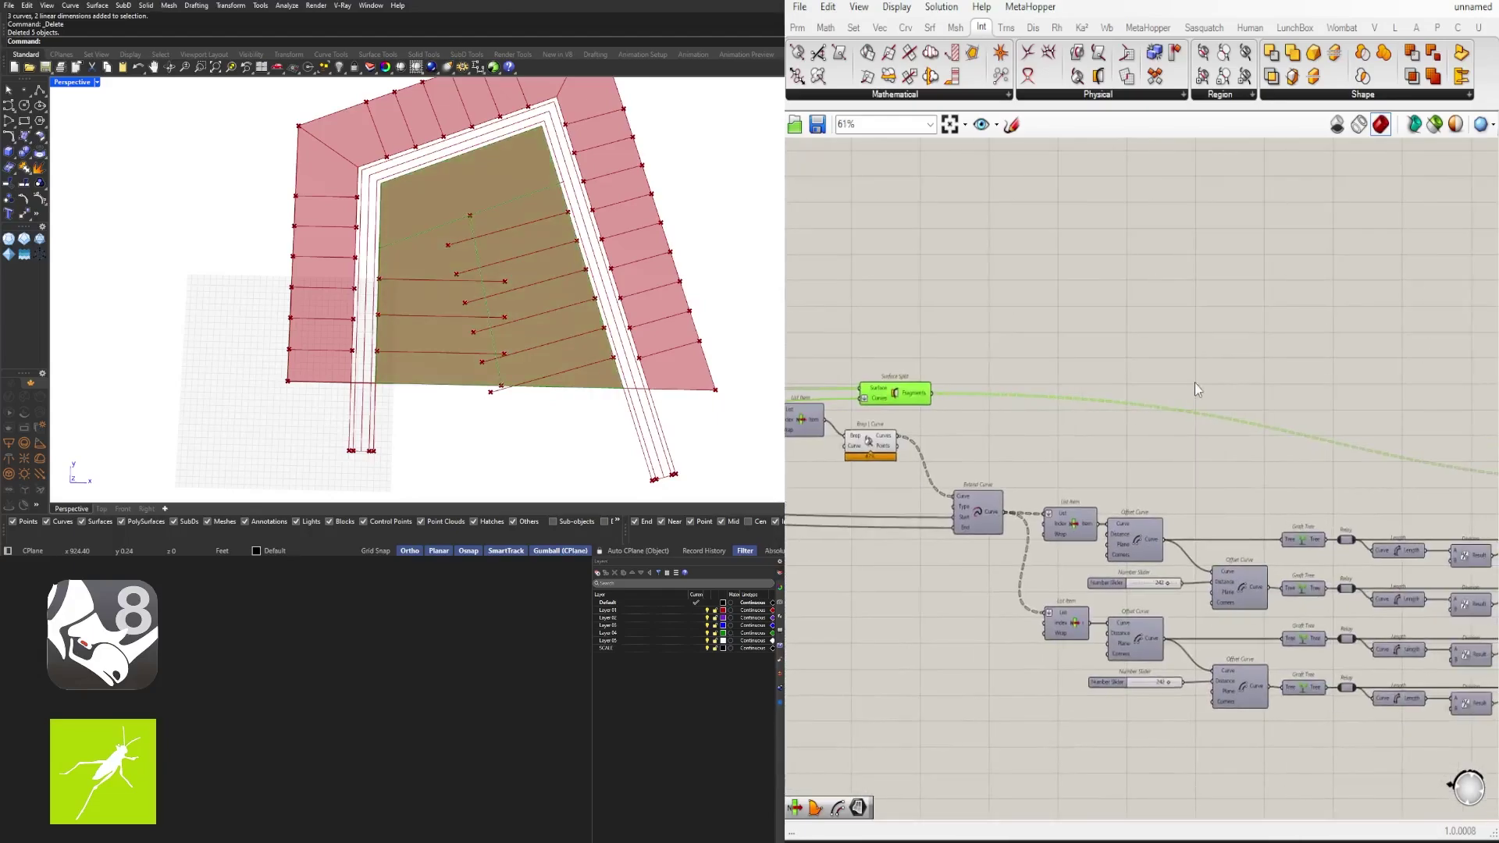
# Step: Add a List Item component and connect the original Surface Split's Fragments to its List input
pyautogui.doubleClick(1192, 371)
pyautogui.write('item')
pyautogui.click(1173, 352)
pyautogui.moveTo(932, 394); pyautogui.dragTo(1170, 363)
pyautogui.moveTo(1192, 373); pyautogui.dragTo(1192, 394)
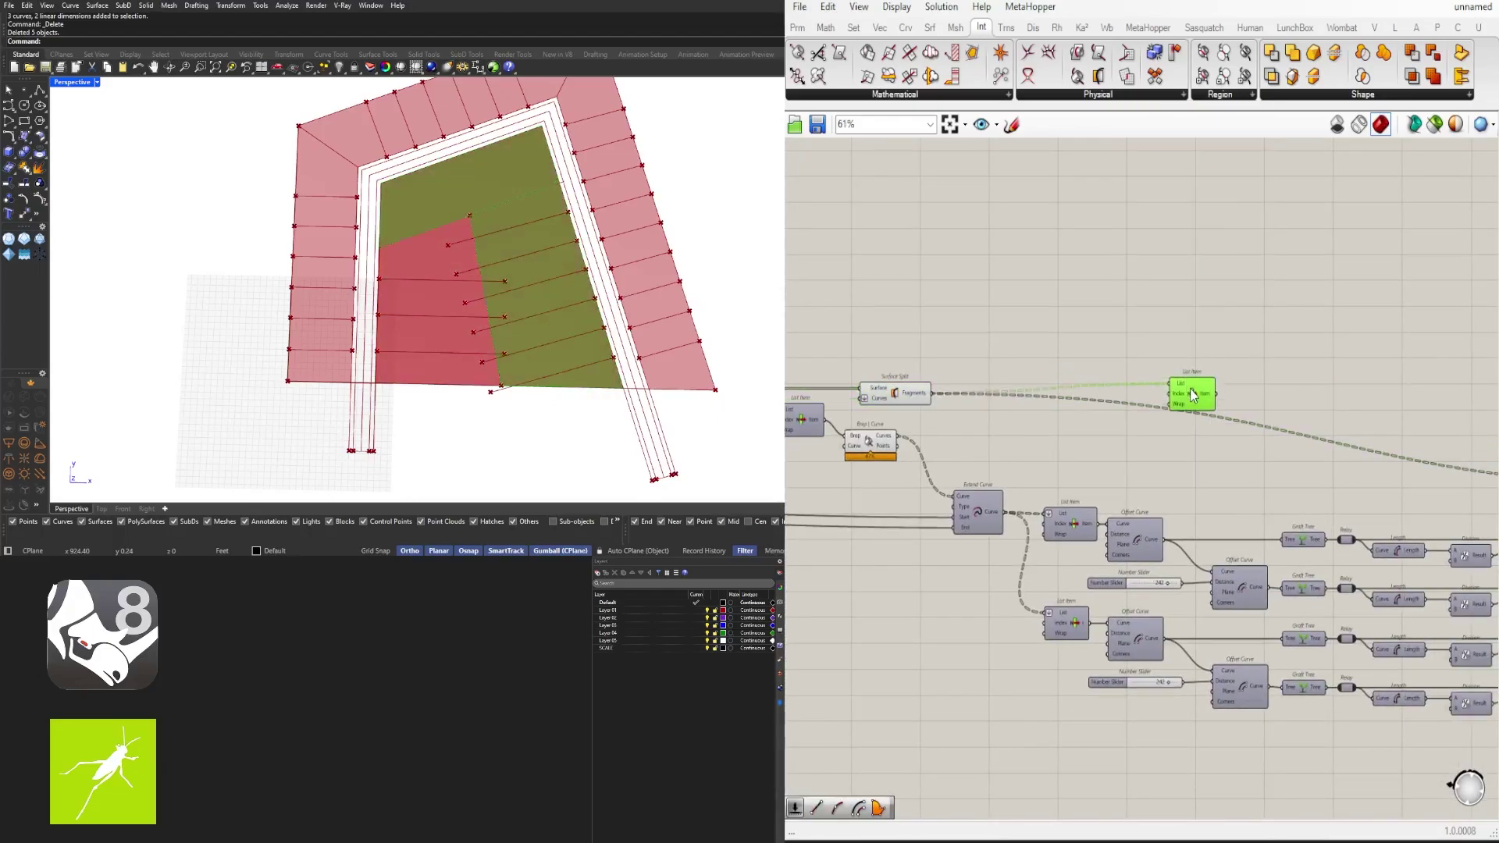
# Step: Move the List Item near the Line components, flatten its List input and add the +1 and +2 outputs
pyautogui.scroll(4, 1187, 390)
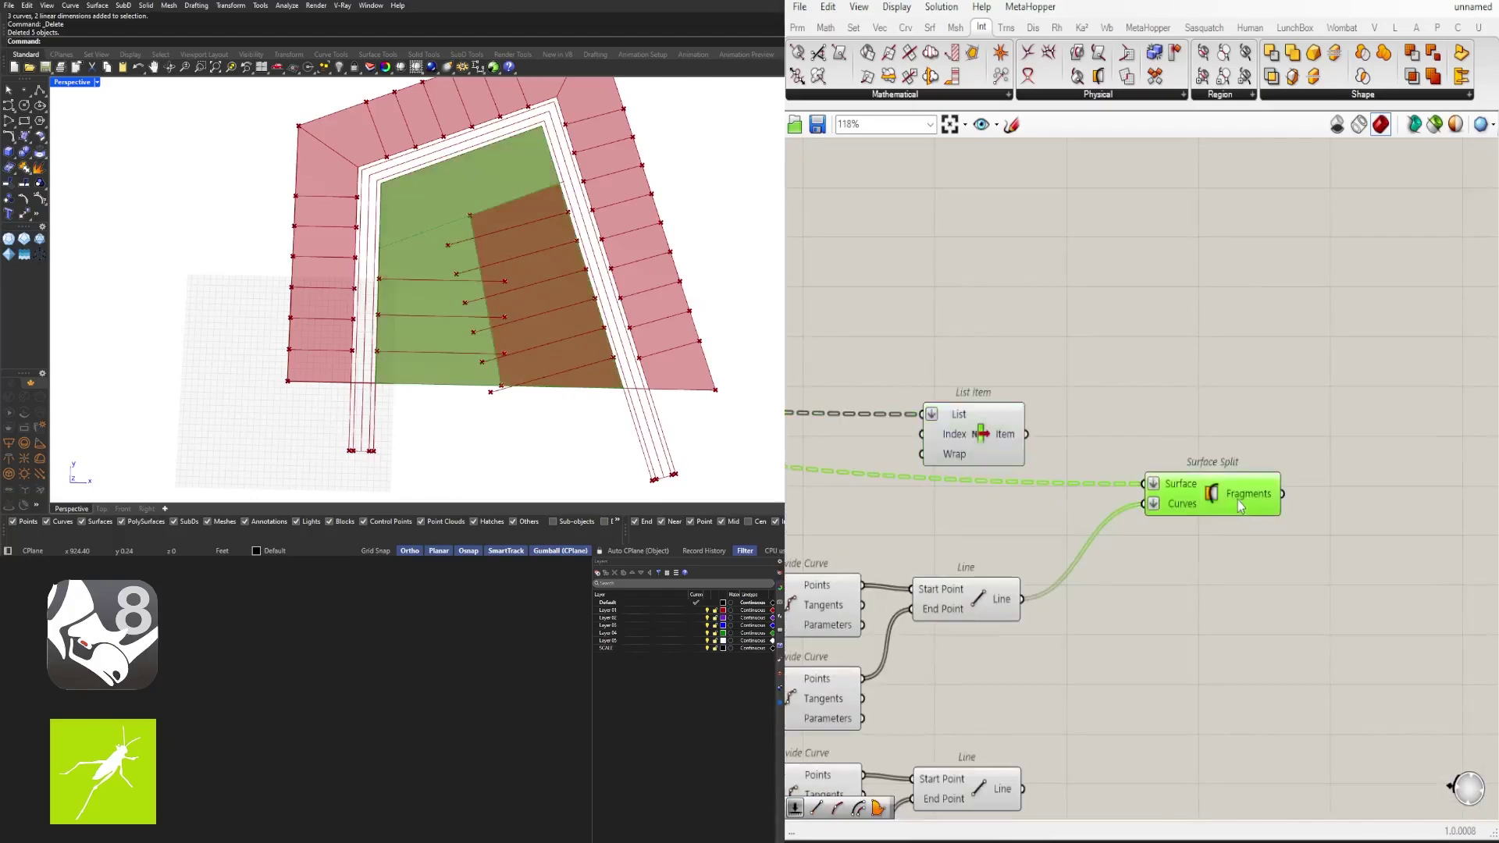
pyautogui.scroll(6, 1013, 499)
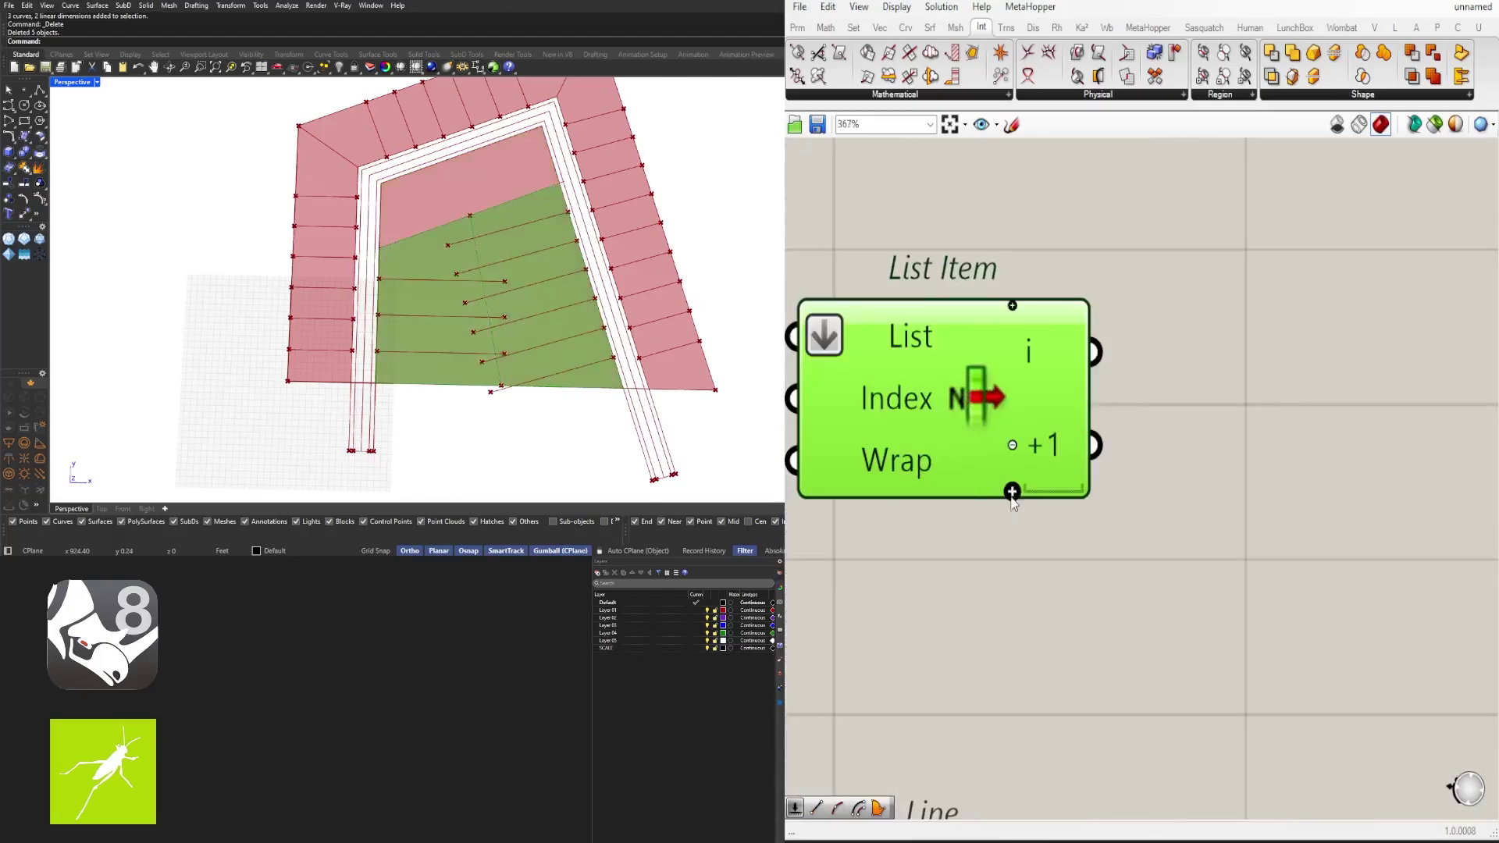
pyautogui.scroll(-6, 1012, 500)
pyautogui.doubleClick(1085, 550)
pyautogui.write('spli')
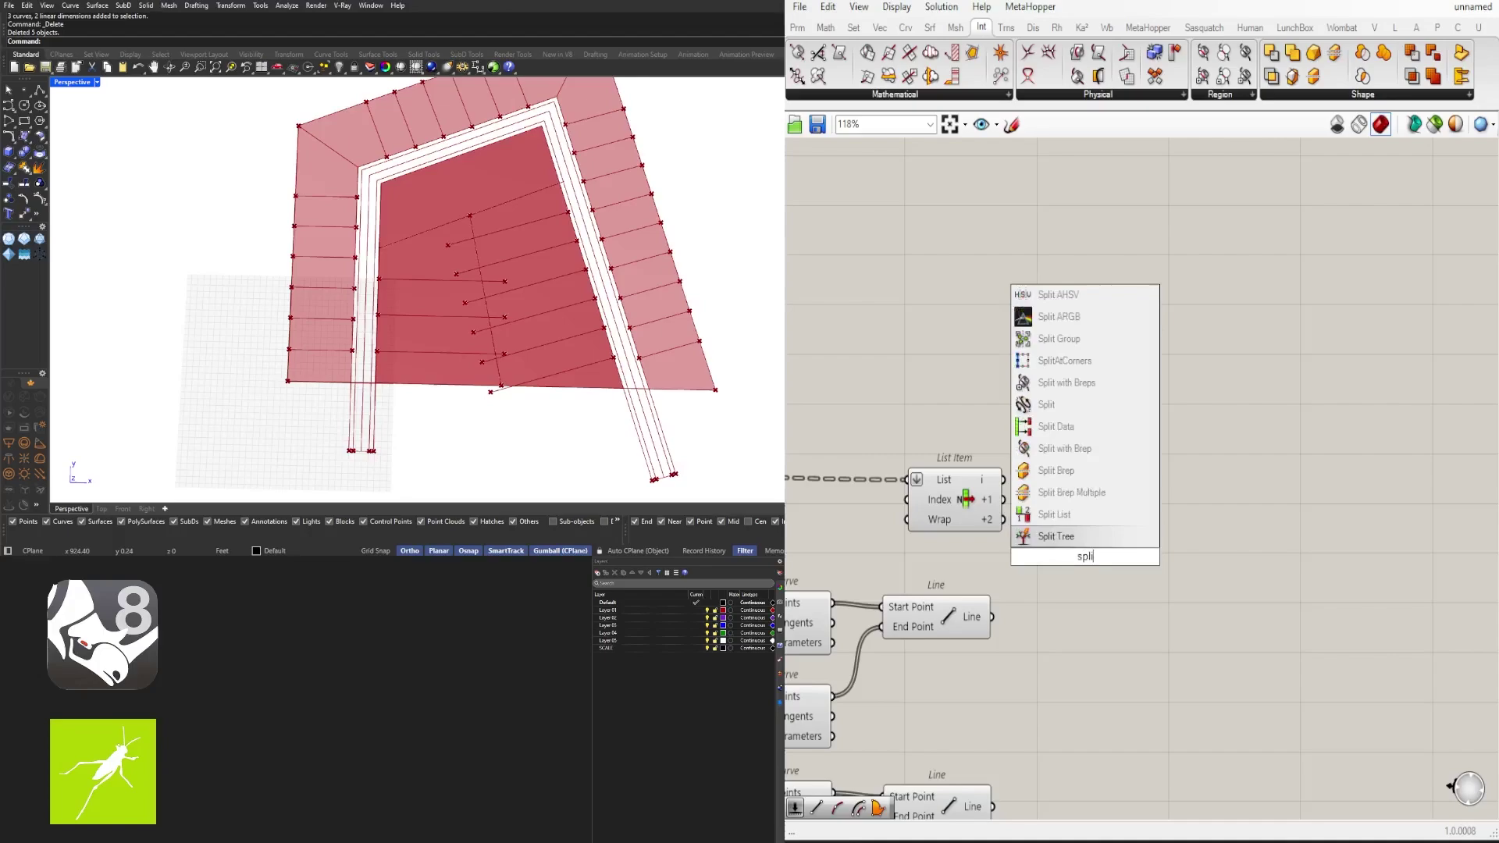
pyautogui.press('Escape')
# Step: Add a Surface Split component and connect the List Item's first output (i) to its Surface input
pyautogui.doubleClick(1100, 537)
pyautogui.write('surface s')
pyautogui.click(1126, 473)
pyautogui.click(982, 489)
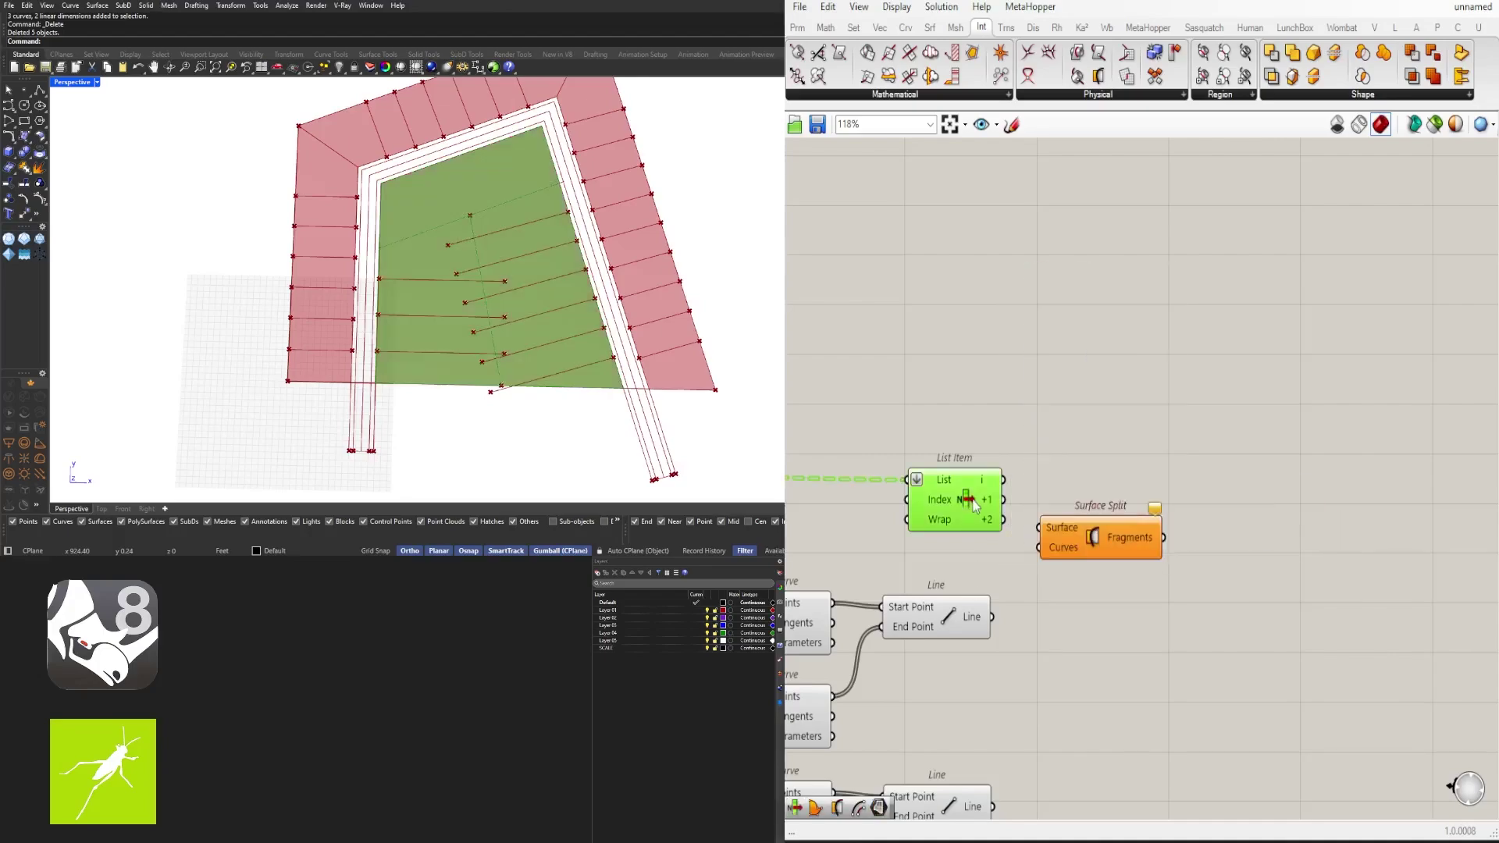
pyautogui.scroll(2, 999, 484)
pyautogui.moveTo(1010, 480); pyautogui.dragTo(1055, 549)
pyautogui.moveTo(1091, 553); pyautogui.dragTo(1122, 553)
# Step: Move the Surface Split beside the lower Line, connect that Line to its Curves input and flatten the input
pyautogui.click(937, 668)
pyautogui.scroll(-3, 959, 616)
pyautogui.moveTo(970, 662); pyautogui.dragTo(969, 658)
pyautogui.moveTo(1115, 434); pyautogui.dragTo(1159, 642)
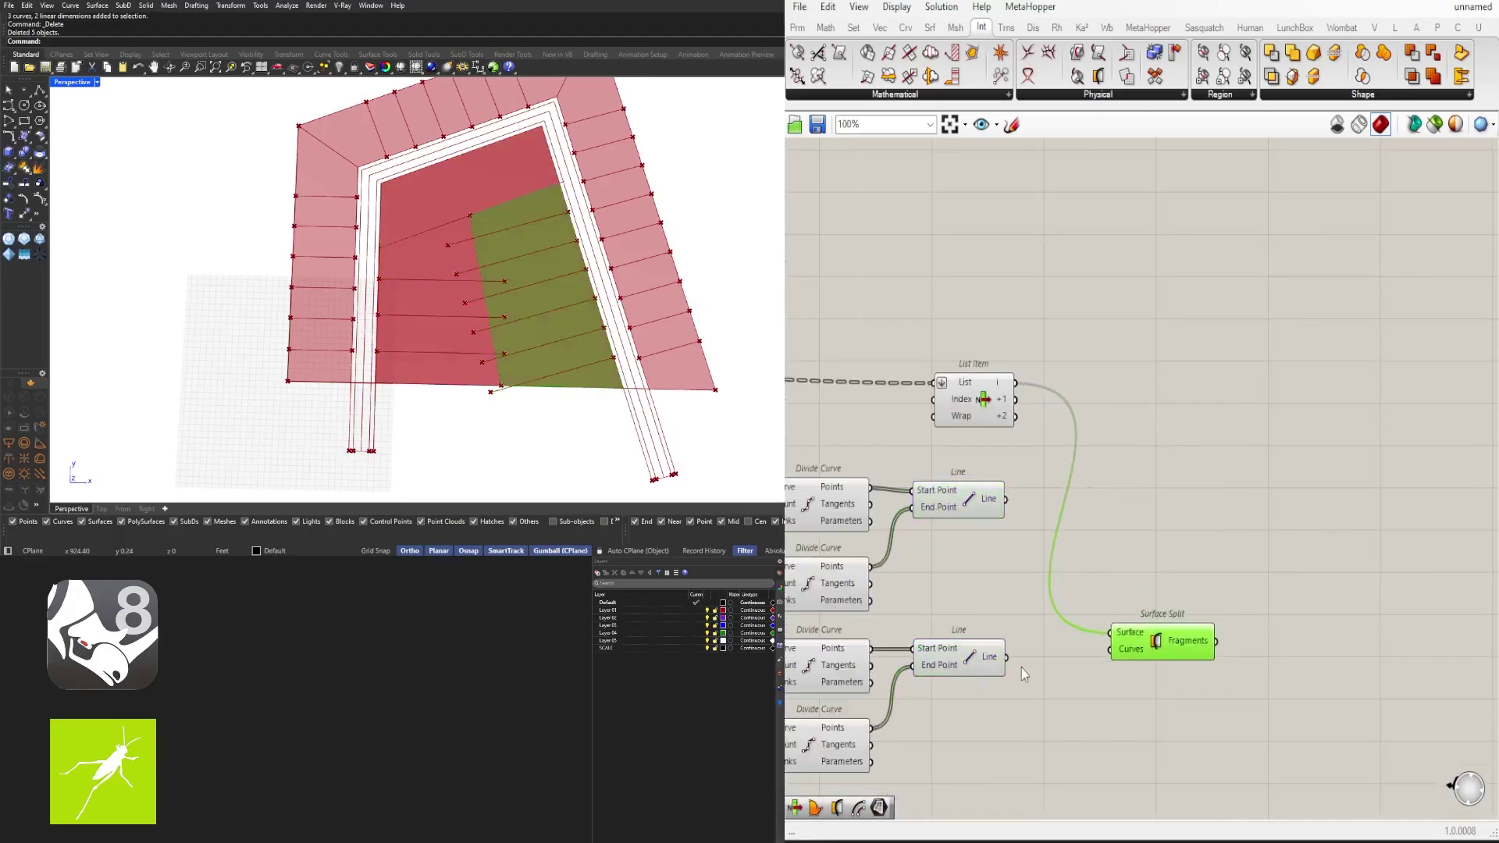
pyautogui.rightClick(1116, 661)
pyautogui.click(1156, 629)
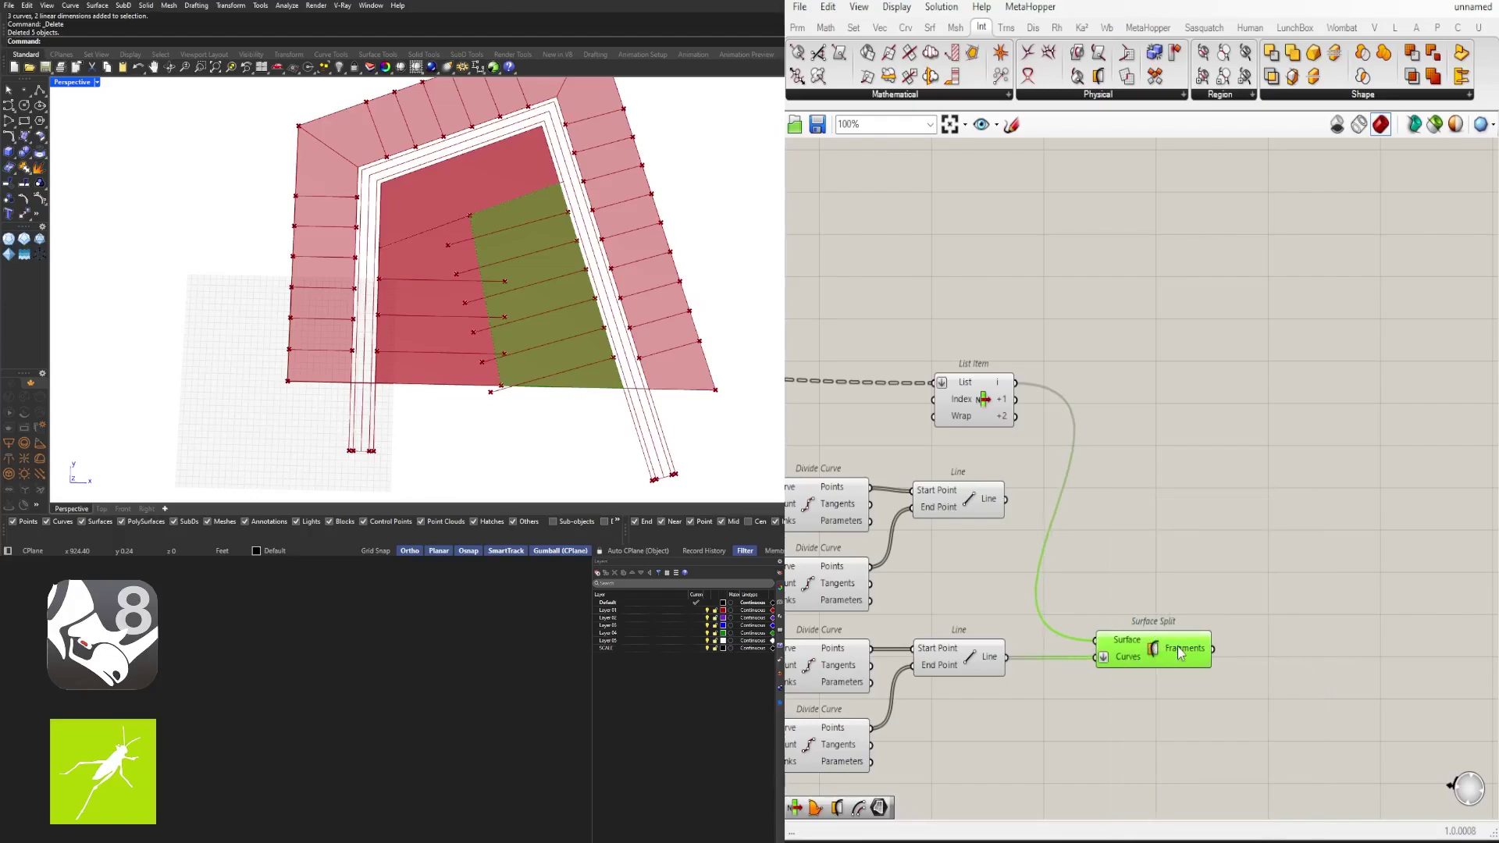
# Step: Turn off the preview of the three-output List Item
pyautogui.click(970, 402)
pyautogui.middleClick(983, 398)
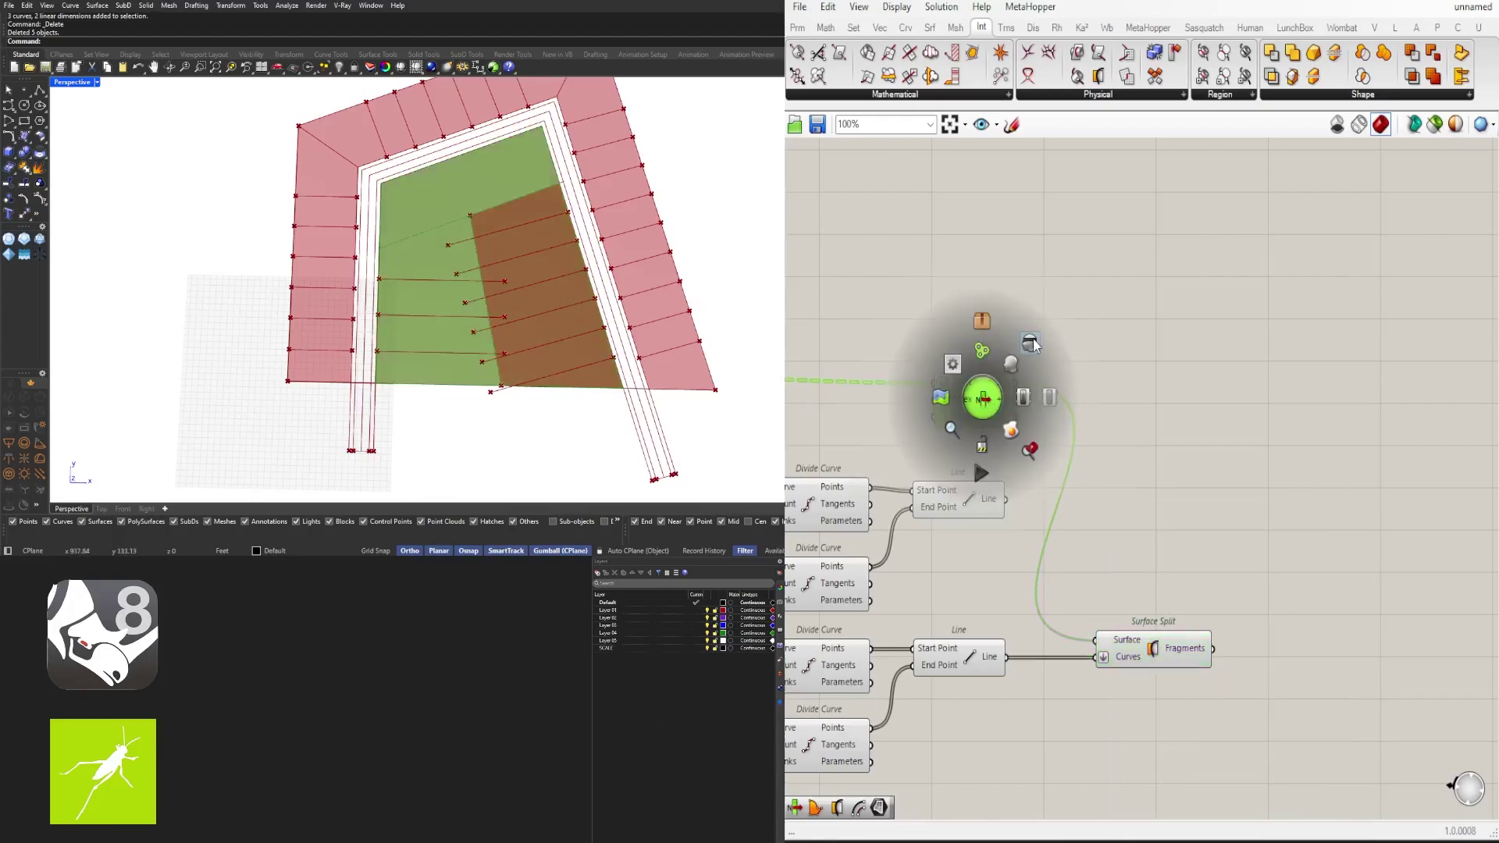
pyautogui.click(980, 470)
# Step: Shift the Surface Split slightly and flatten its Surface input
pyautogui.moveTo(1125, 661); pyautogui.dragTo(1217, 634)
pyautogui.scroll(3, 1146, 657)
pyautogui.rightClick(1130, 628)
pyautogui.click(1169, 629)
pyautogui.scroll(-3, 1116, 647)
# Step: Inspect in the Rhino viewport how the lower Line's division lines meet the edges of the selected block
pyautogui.click(866, 647)
pyautogui.scroll(10, 555, 208)
pyautogui.moveTo(579, 220); pyautogui.dragTo(485, 211, button='right')
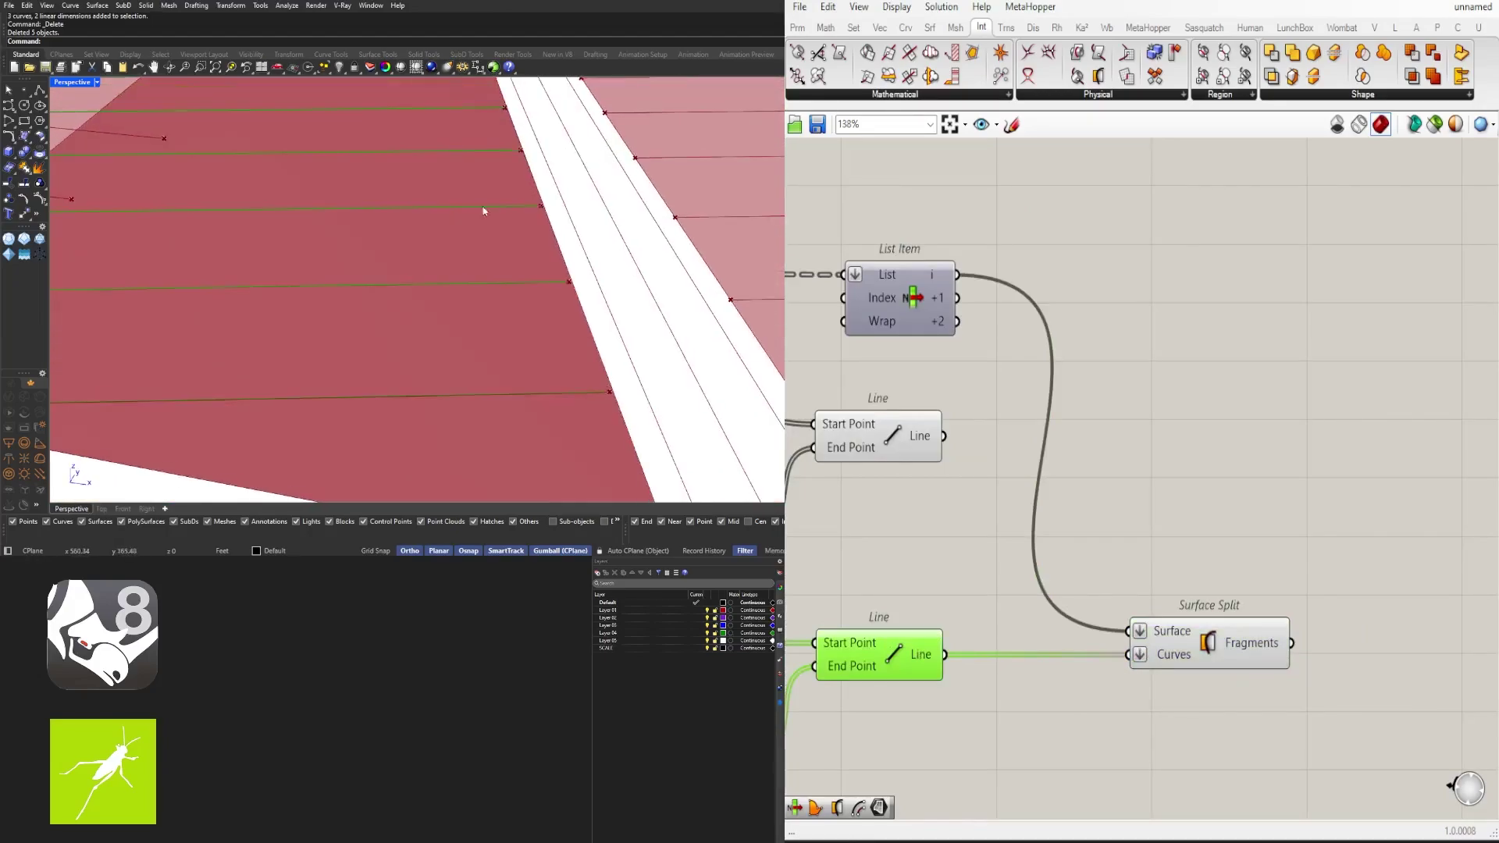
pyautogui.scroll(-6, 485, 211)
pyautogui.scroll(-3, 1035, 470)
pyautogui.moveTo(1080, 569); pyautogui.dragTo(1327, 552, button='right')
pyautogui.moveTo(617, 304)
pyautogui.mouseDown(button='right')
pyautogui.moveTo(585, 320)
pyautogui.moveTo(628, 324)
pyautogui.mouseUp(button='right')
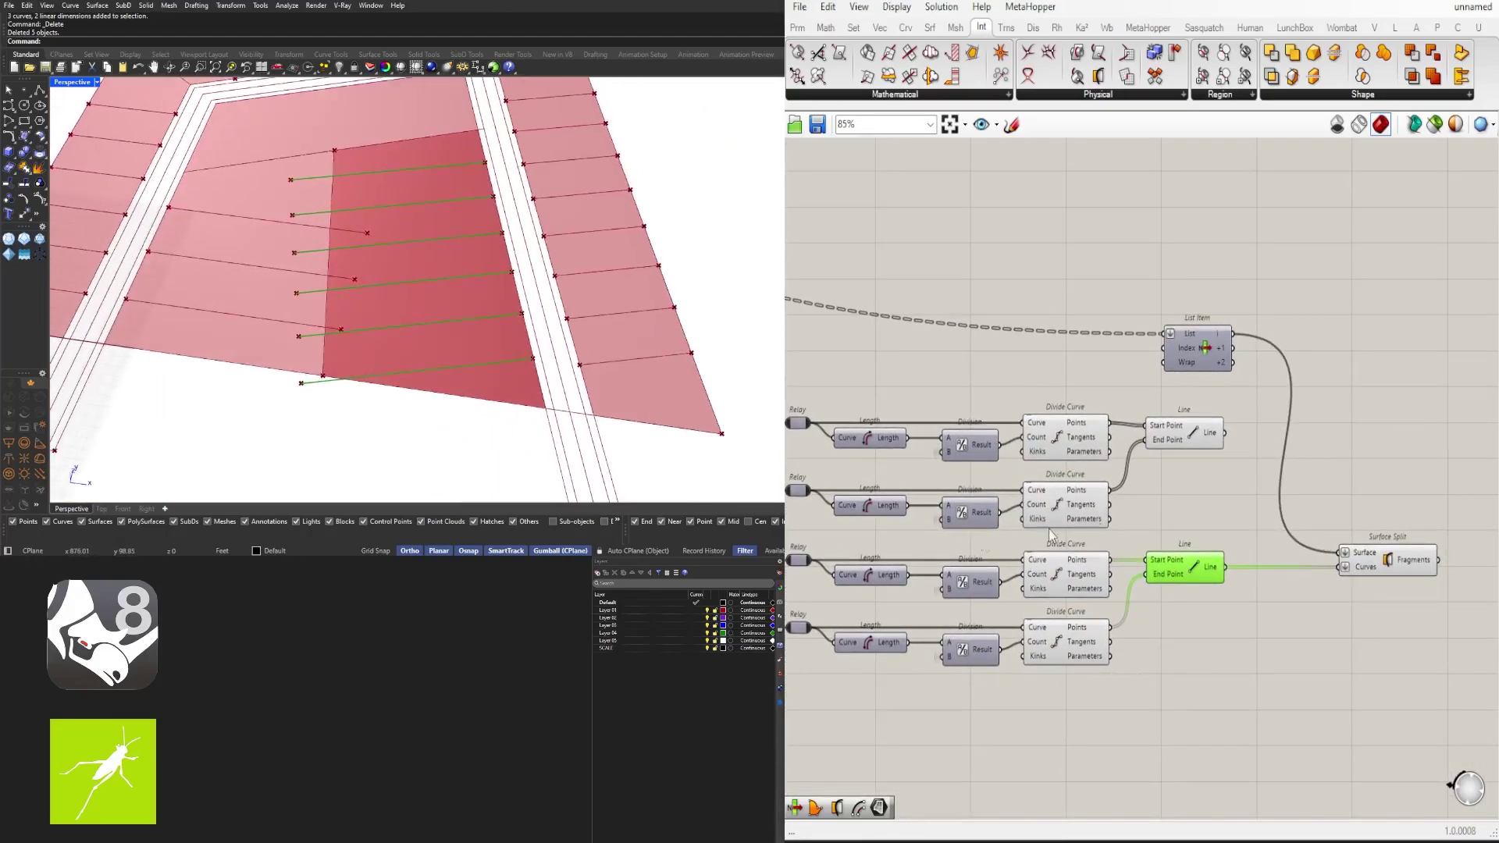
# Step: Set the lower offset distance slider to 178 and check the division lines in the Rhino viewport
pyautogui.scroll(-3, 1215, 612)
pyautogui.scroll(2, 956, 555)
pyautogui.moveTo(956, 555); pyautogui.dragTo(1252, 519, button='right')
pyautogui.scroll(5, 1253, 519)
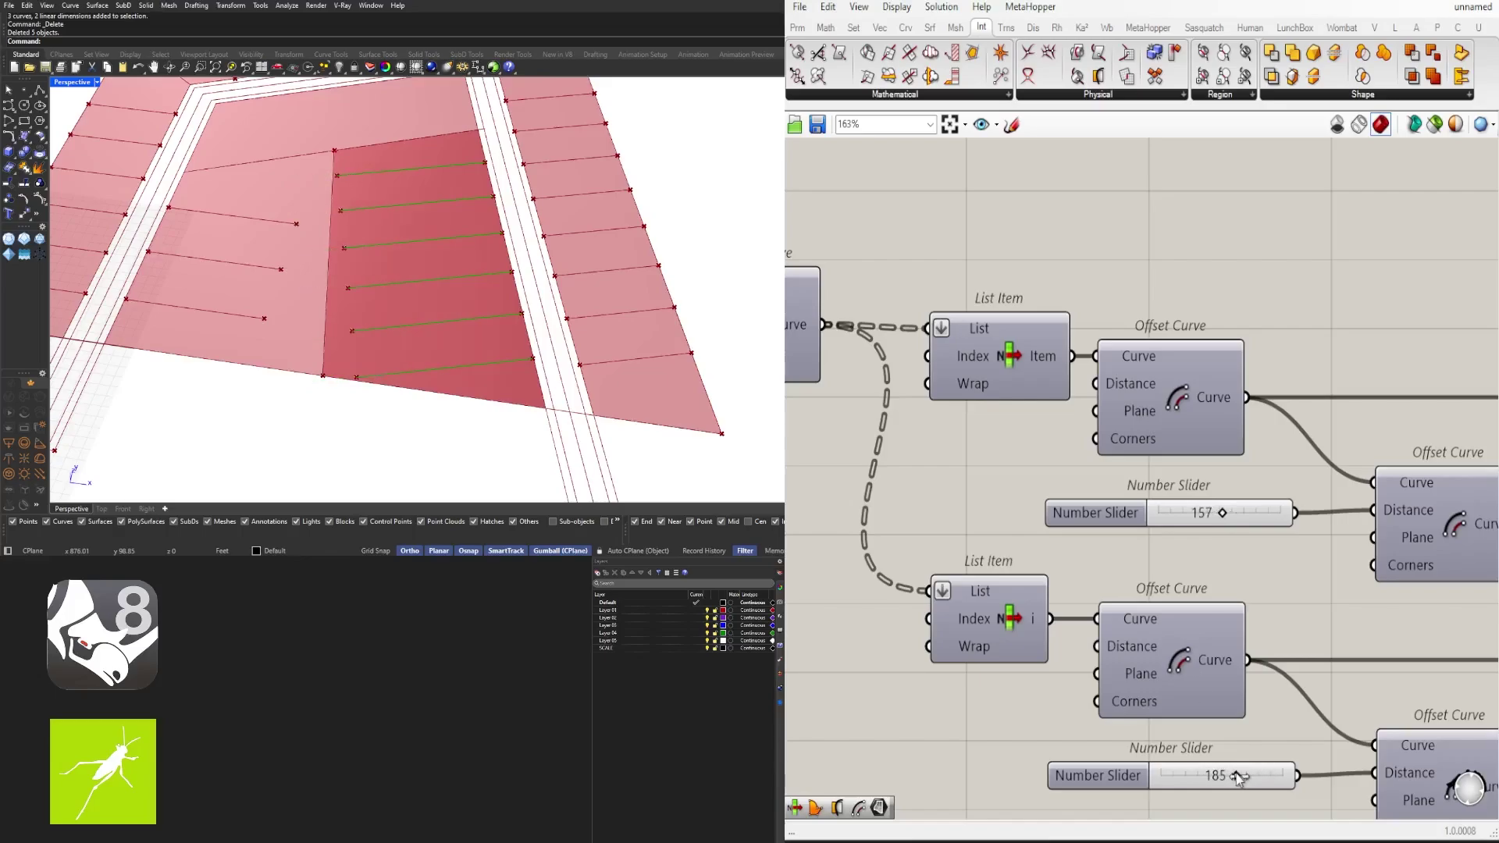
pyautogui.moveTo(1239, 777); pyautogui.dragTo(1234, 777)
pyautogui.moveTo(562, 335); pyautogui.dragTo(395, 208, button='right')
pyautogui.scroll(4, 394, 207)
pyautogui.scroll(3, 375, 344)
pyautogui.scroll(-10, 374, 344)
pyautogui.moveTo(375, 344); pyautogui.dragTo(508, 371, button='right')
pyautogui.scroll(-2, 1085, 608)
pyautogui.moveTo(1225, 682); pyautogui.dragTo(1042, 552, button='right')
pyautogui.scroll(2, 1041, 552)
pyautogui.click(975, 614)
pyautogui.scroll(-5, 972, 613)
pyautogui.moveTo(804, 425); pyautogui.dragTo(1158, 472, button='right')
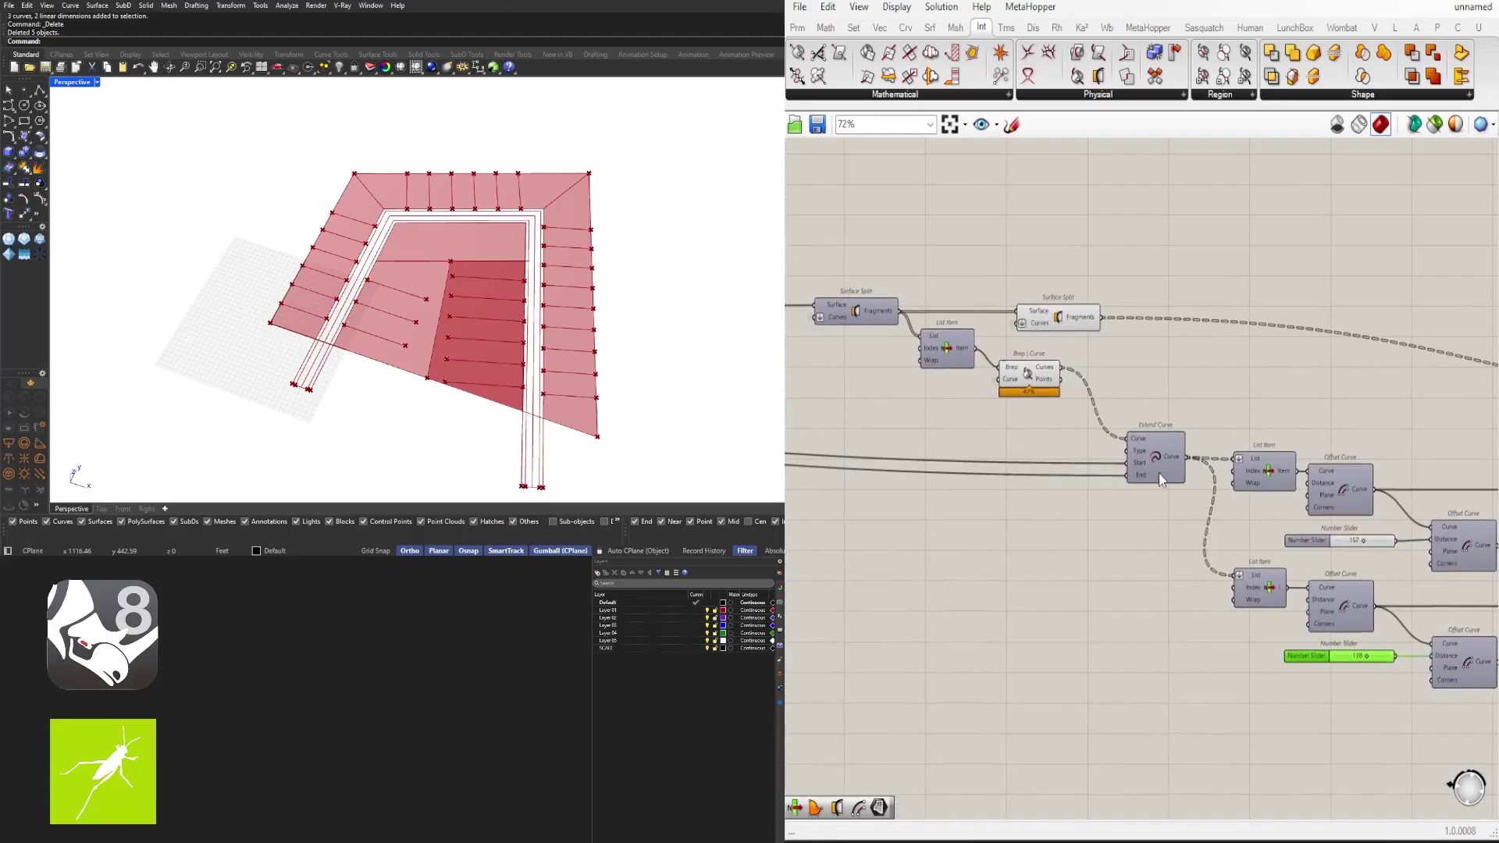
# Step: Move Extend Curve closer to Brep | Curve and turn on its preview and that of the Offset Curve fed by the upper List Item
pyautogui.click(1159, 472)
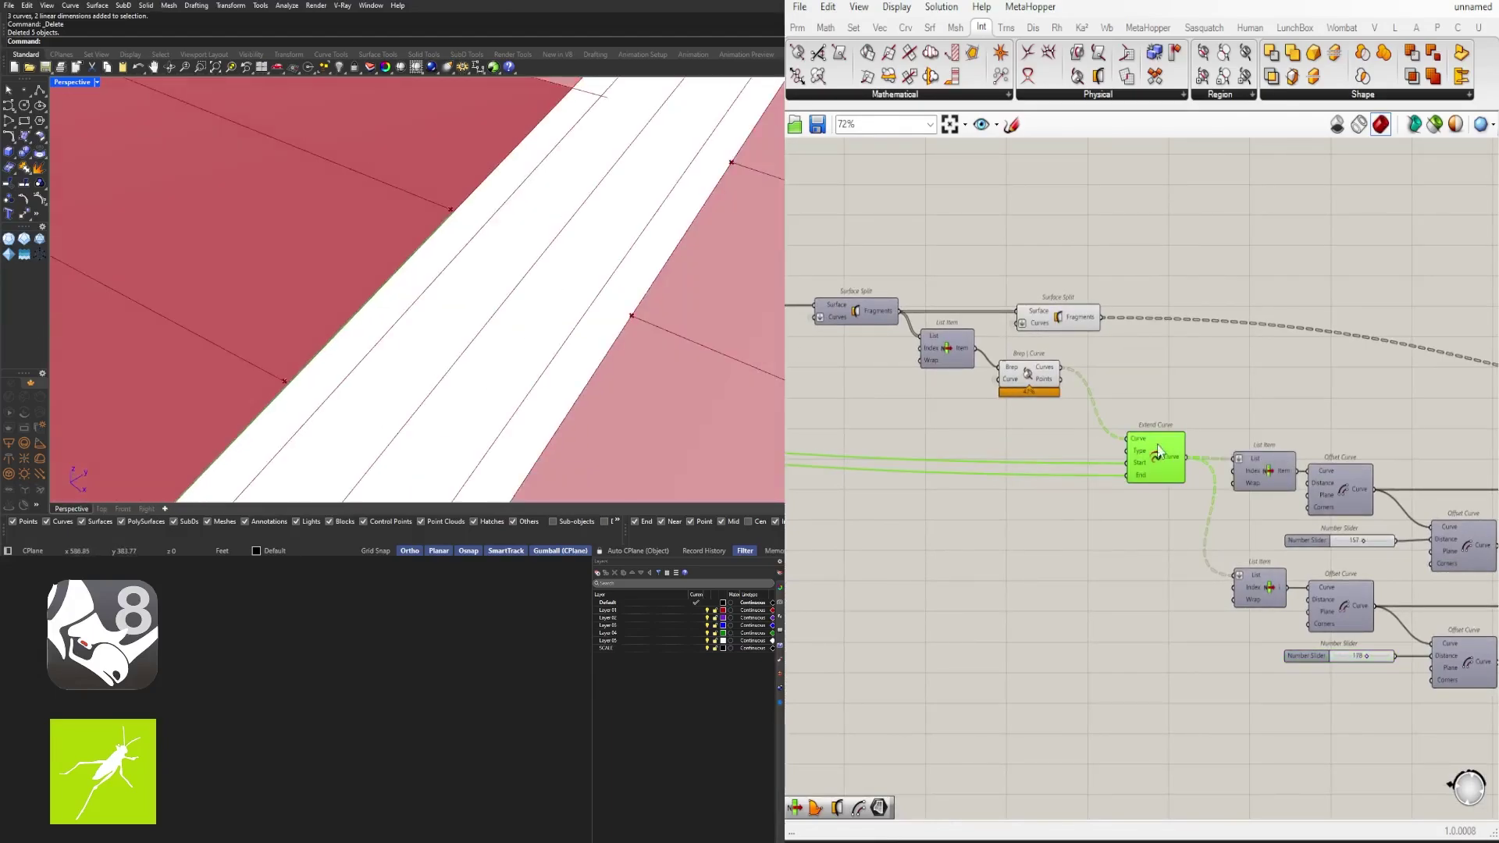
pyautogui.click(1345, 485)
pyautogui.middleClick(1344, 485)
pyautogui.click(1374, 452)
pyautogui.scroll(-6, 559, 274)
pyautogui.moveTo(559, 274); pyautogui.dragTo(516, 295, button='right')
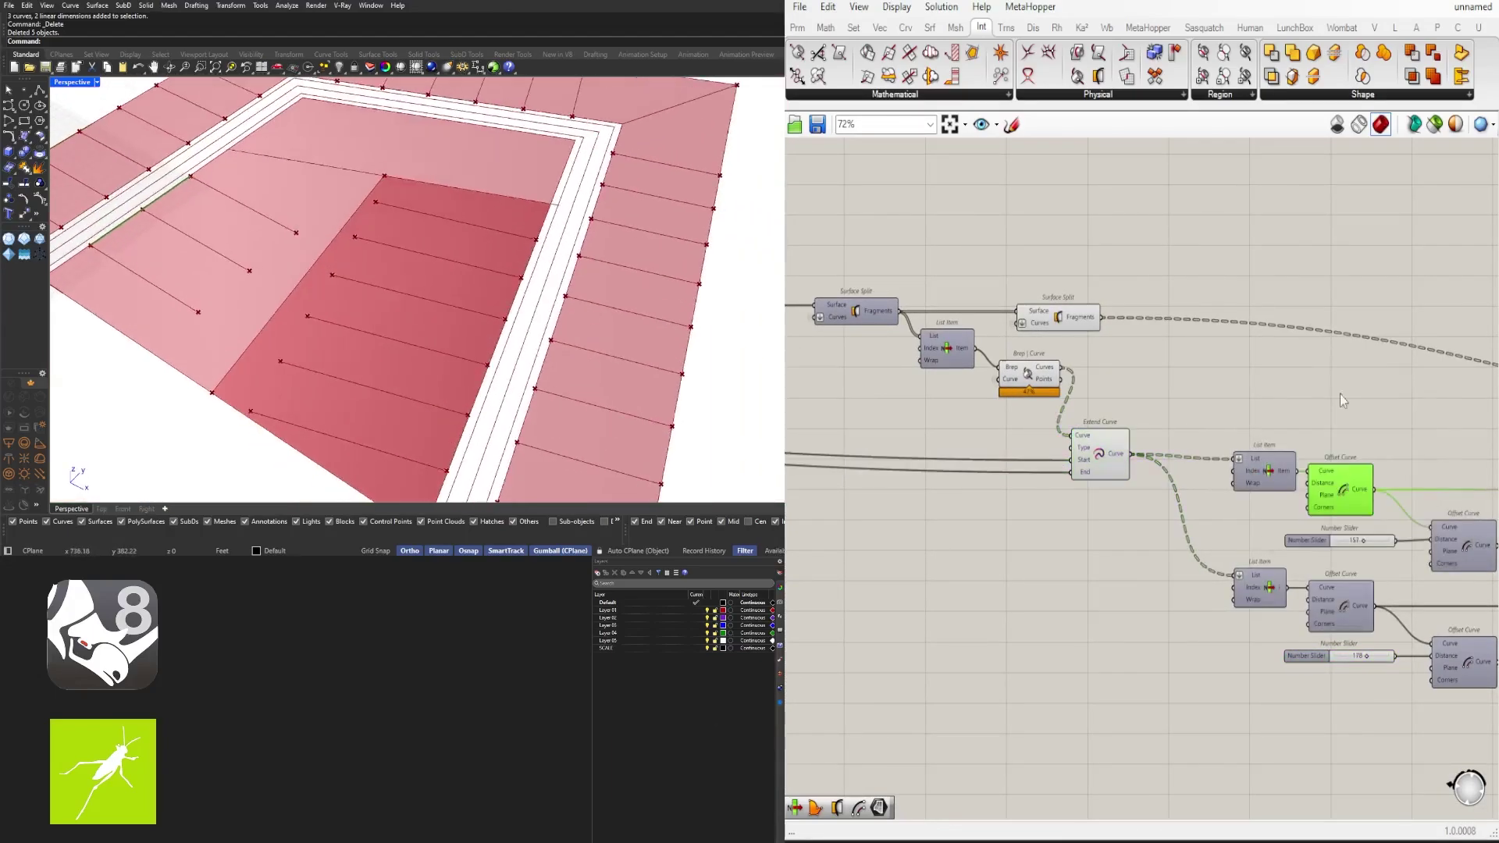
# Step: Turn on the preview of the Offset Curve fed by the lower List Item and inspect its curve beside the road
pyautogui.moveTo(1339, 394); pyautogui.dragTo(1225, 358, button='right')
pyautogui.click(1231, 568)
pyautogui.middleClick(1231, 567)
pyautogui.click(1259, 534)
pyautogui.scroll(8, 500, 257)
pyautogui.moveTo(1332, 516); pyautogui.dragTo(1230, 409, button='right')
pyautogui.scroll(2, 1230, 409)
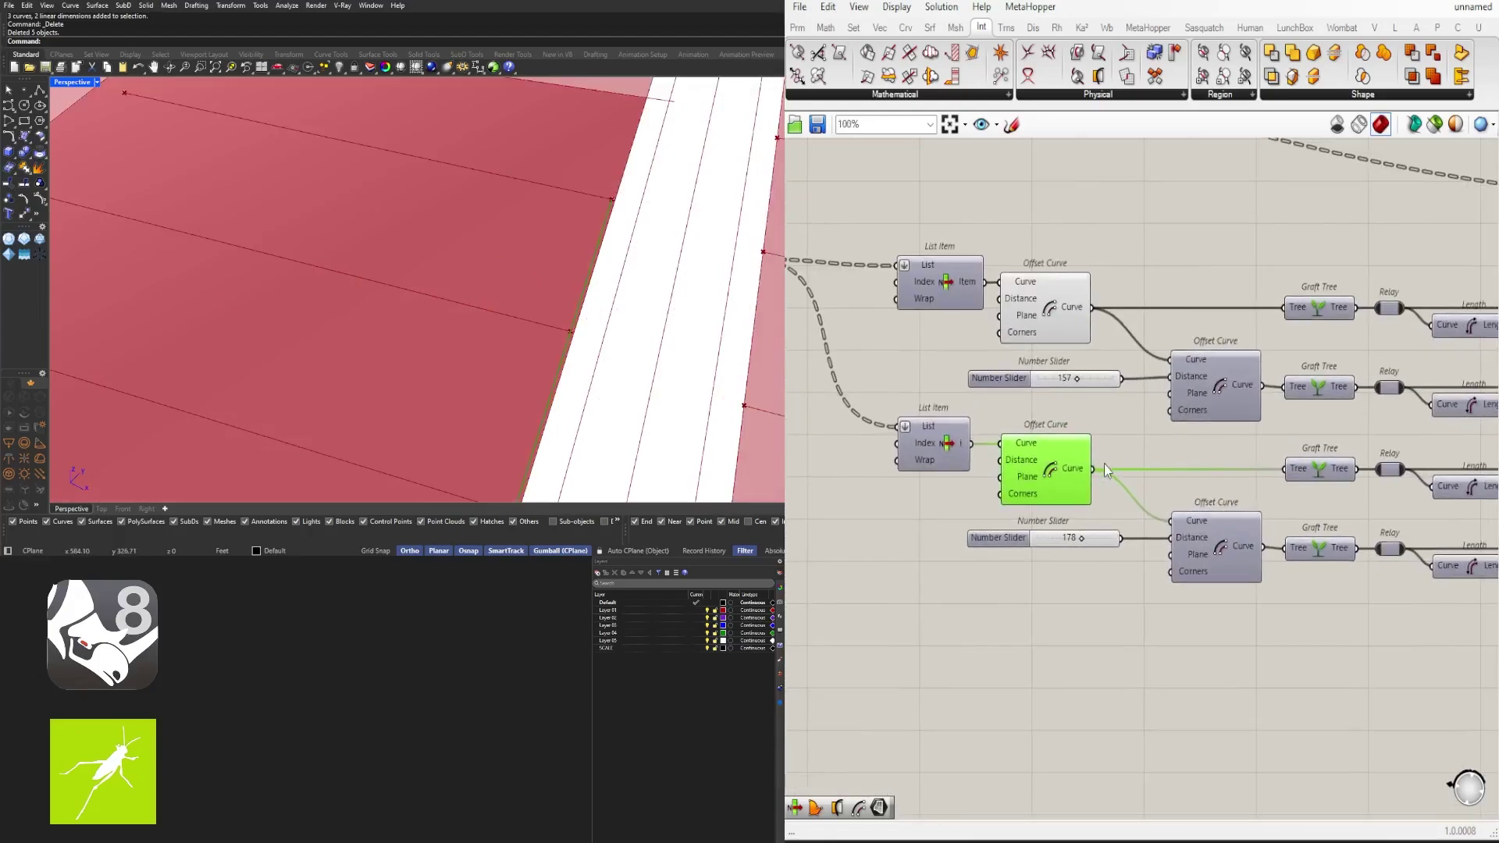
# Step: Insert a Relay after each Offset Curve fed by a List Item and remove both Offset Curves, linking the List Items to the Relays
pyautogui.scroll(-1, 1104, 463)
pyautogui.moveTo(1103, 463); pyautogui.dragTo(1225, 486, button='right')
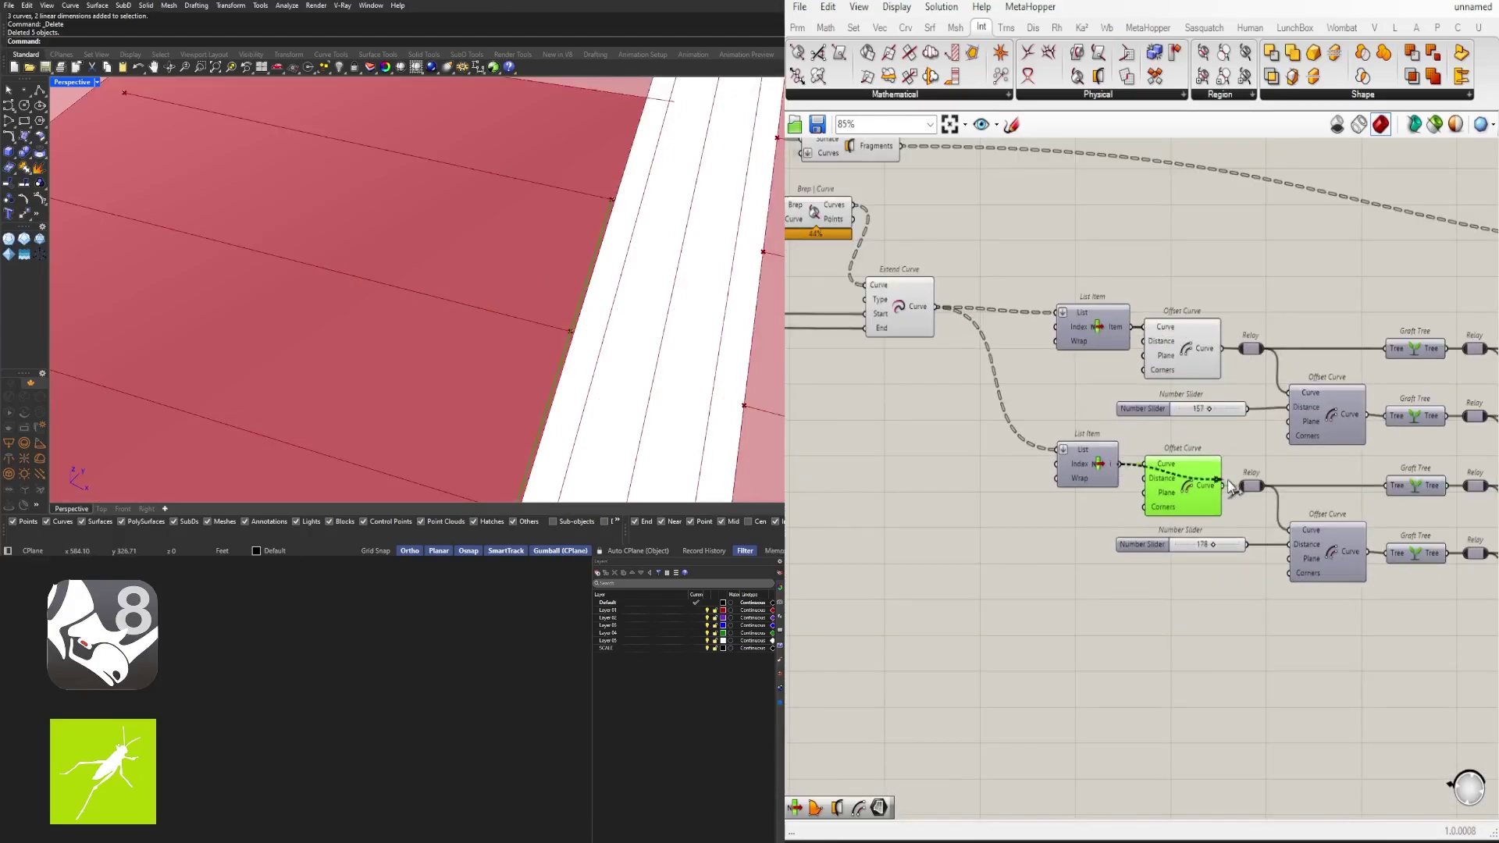
pyautogui.keyDown('shift'); pyautogui.click(1208, 355); pyautogui.keyUp('shift')
pyautogui.hotkey('ctrl', 'Delete')
# Step: Set the upper offset distance slider to 168 and the lower one to 237
pyautogui.scroll(-4, 1212, 356)
pyautogui.moveTo(1211, 356); pyautogui.dragTo(926, 366, button='right')
pyautogui.scroll(4, 1370, 397)
pyautogui.click(1386, 467)
pyautogui.scroll(-6, 469, 297)
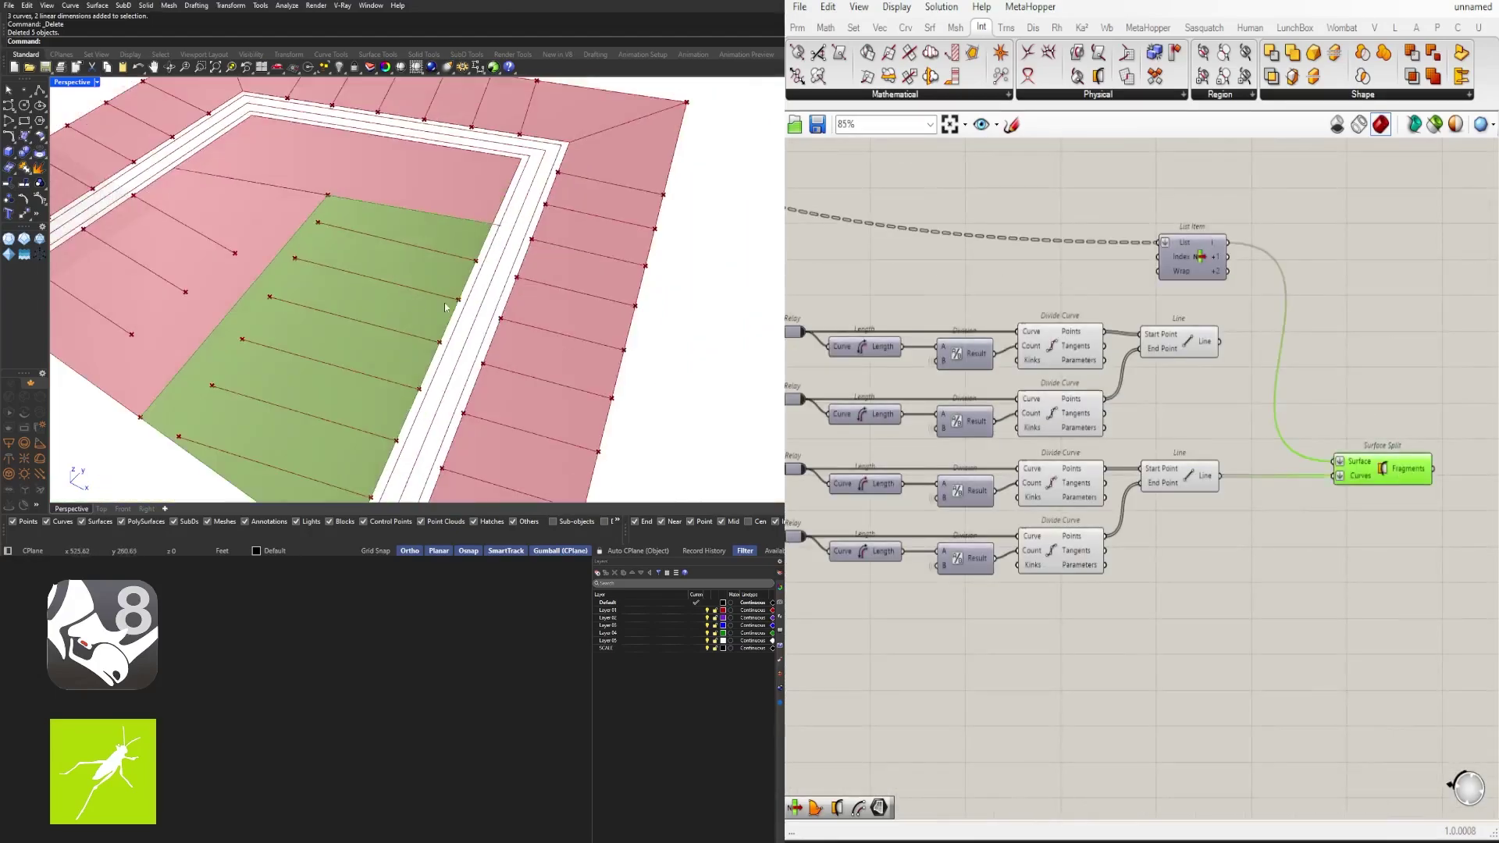
pyautogui.moveTo(816, 539); pyautogui.dragTo(1383, 597, button='right')
pyautogui.scroll(4, 1066, 462)
pyautogui.moveTo(1136, 455); pyautogui.dragTo(1145, 455)
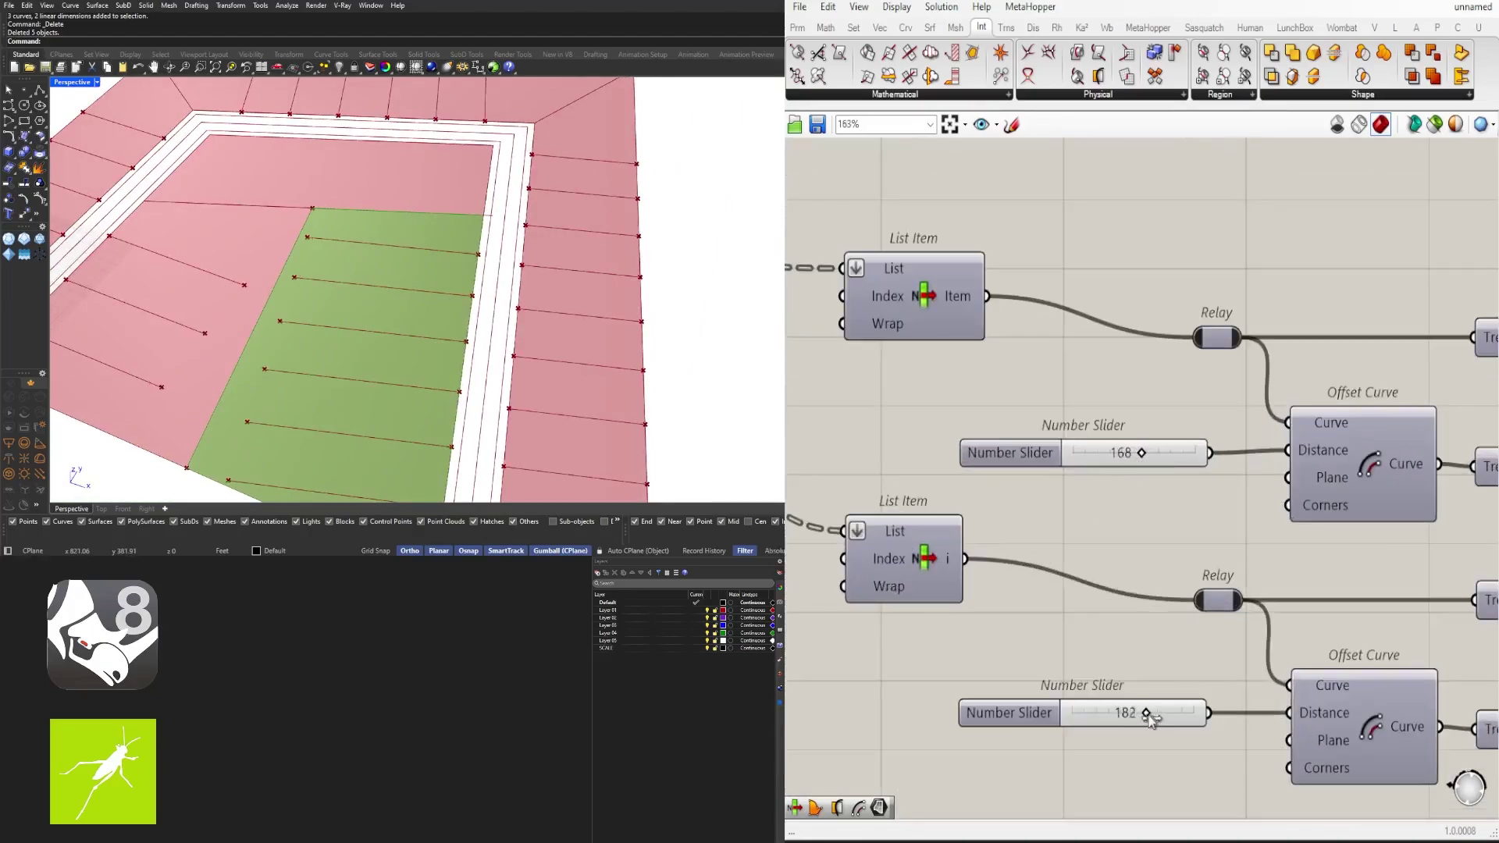
pyautogui.moveTo(1148, 715); pyautogui.dragTo(1169, 715)
pyautogui.scroll(-5, 1170, 718)
pyautogui.moveTo(1179, 726); pyautogui.dragTo(906, 593, button='right')
# Step: Turn off the preview of the lower Line component
pyautogui.click(1211, 763)
pyautogui.moveTo(1211, 763); pyautogui.dragTo(876, 750, button='right')
pyautogui.click(1290, 512)
pyautogui.moveTo(1104, 572); pyautogui.dragTo(1359, 544, button='right')
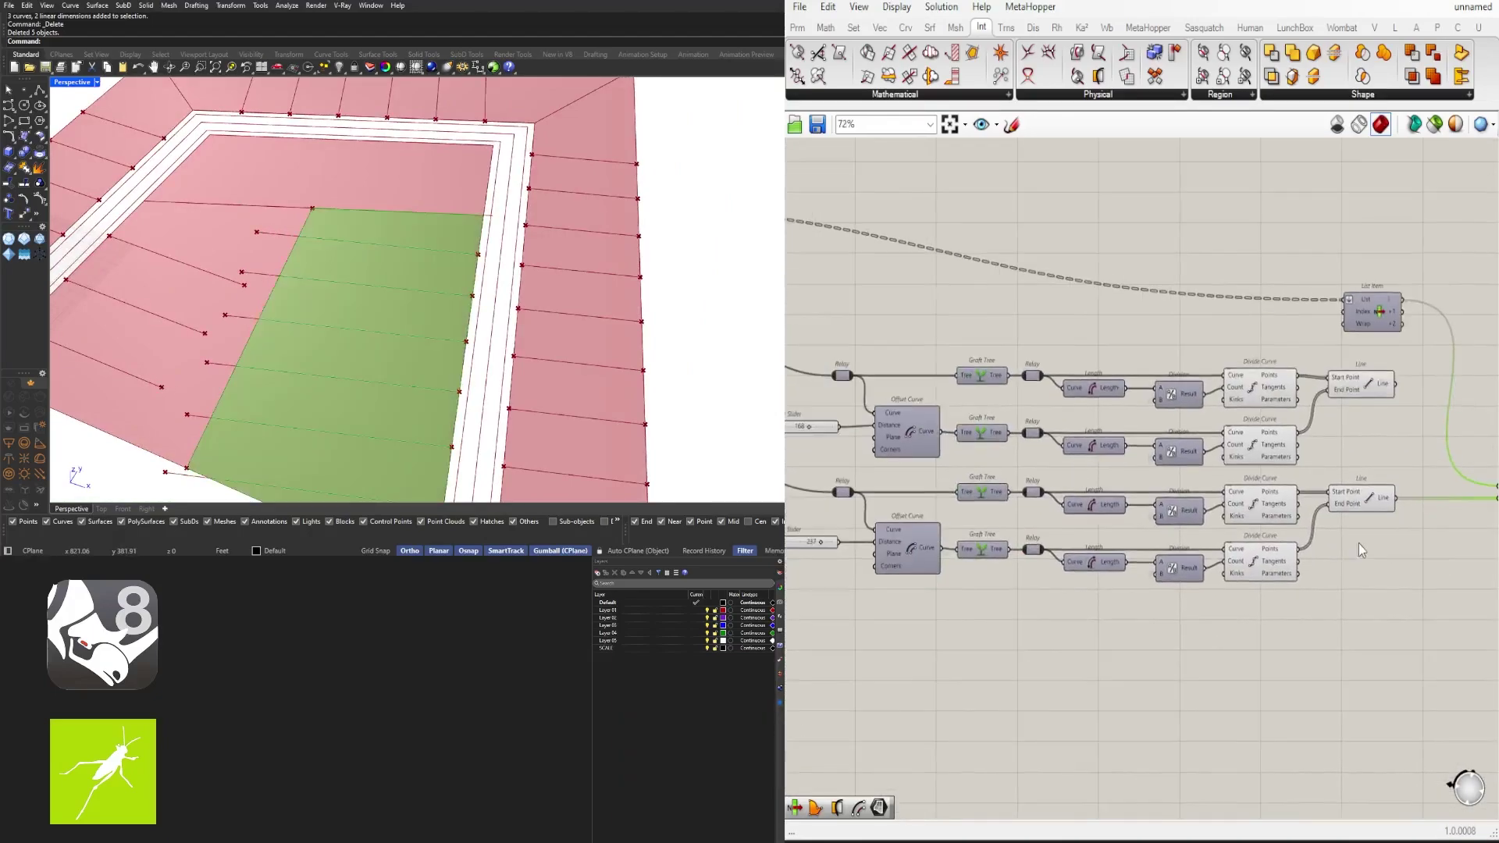
pyautogui.click(1370, 498)
pyautogui.middleClick(1378, 470)
pyautogui.click(1376, 394)
pyautogui.moveTo(1341, 281); pyautogui.dragTo(951, 273, button='right')
pyautogui.click(1151, 485)
pyautogui.click(1174, 594)
# Step: Set the Number Slider feeding the upstream Relay to 86 to widen the plots, and check the layout in the viewport
pyautogui.scroll(-4, 374, 312)
pyautogui.moveTo(312, 293); pyautogui.dragTo(394, 361, button='right')
pyautogui.scroll(2, 395, 360)
pyautogui.scroll(-4, 897, 414)
pyautogui.moveTo(859, 413); pyautogui.dragTo(1124, 414, button='right')
pyautogui.scroll(8, 1007, 383)
pyautogui.moveTo(1006, 379); pyautogui.dragTo(1172, 378, button='right')
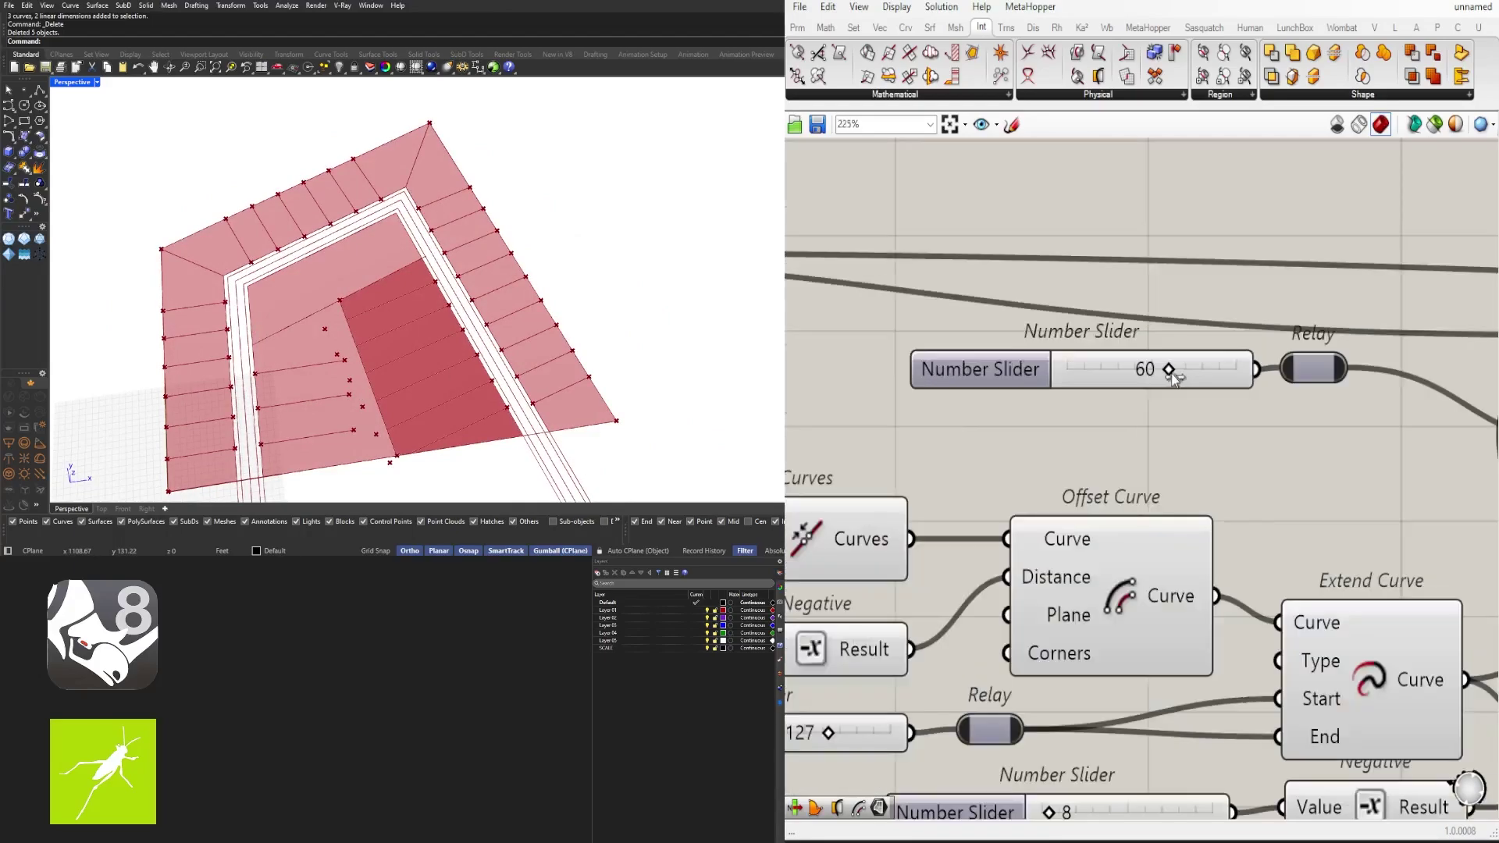
pyautogui.scroll(-2, 374, 328)
pyautogui.moveTo(390, 320); pyautogui.dragTo(367, 335, button='right')
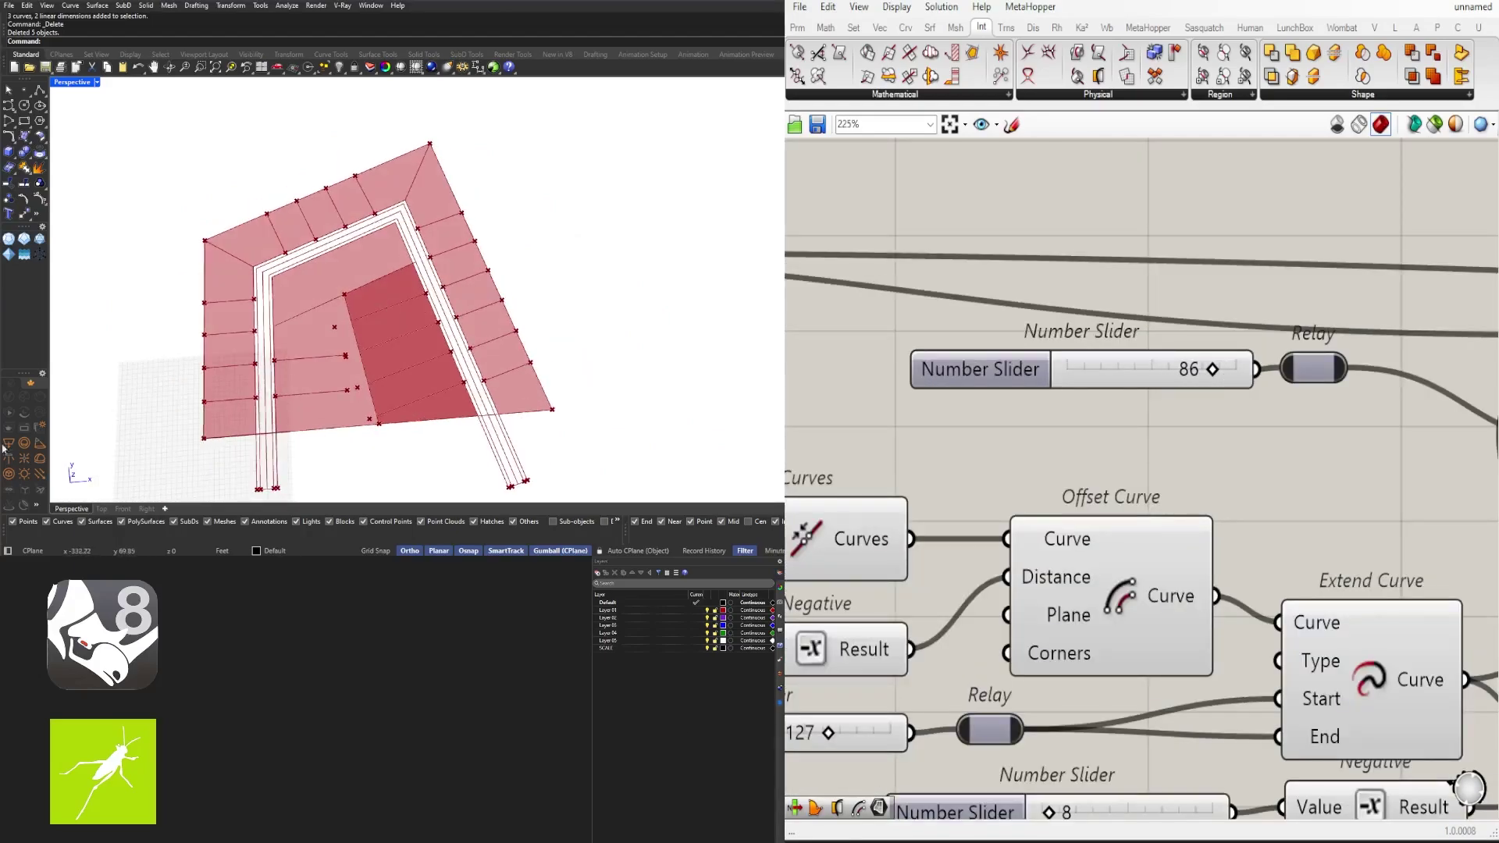
pyautogui.moveTo(2, 448); pyautogui.dragTo(257, 327, button='right')
# Step: Hide the wires of Extend Curve's Start and End inputs
pyautogui.scroll(-7, 956, 336)
pyautogui.scroll(4, 916, 527)
pyautogui.moveTo(1280, 521); pyautogui.dragTo(1037, 527, button='right')
pyautogui.click(916, 527)
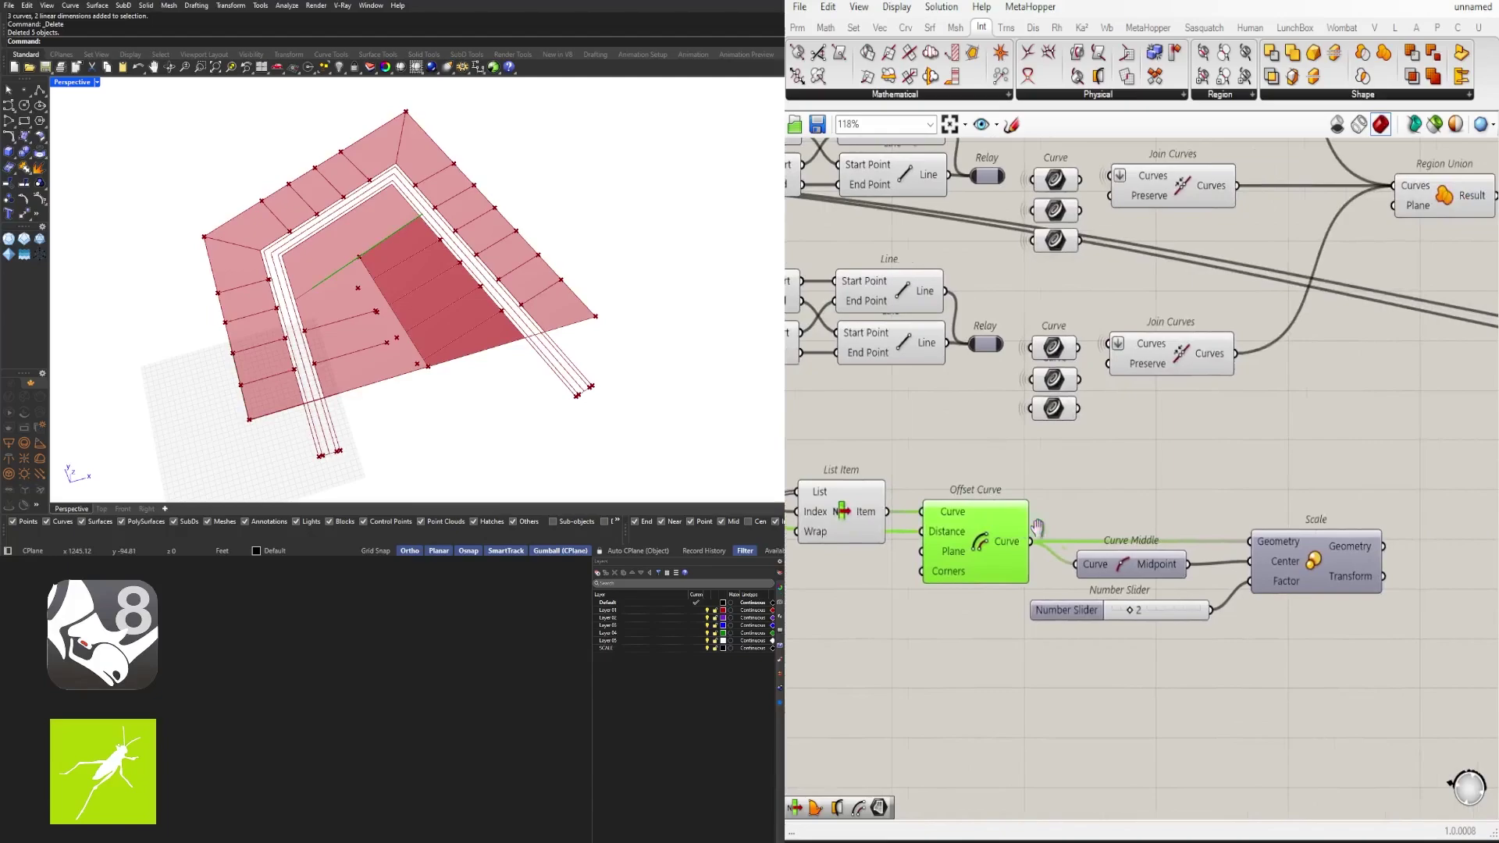
pyautogui.scroll(-1, 1179, 457)
pyautogui.moveTo(1436, 449); pyautogui.dragTo(1051, 505, button='right')
pyautogui.click(1059, 440)
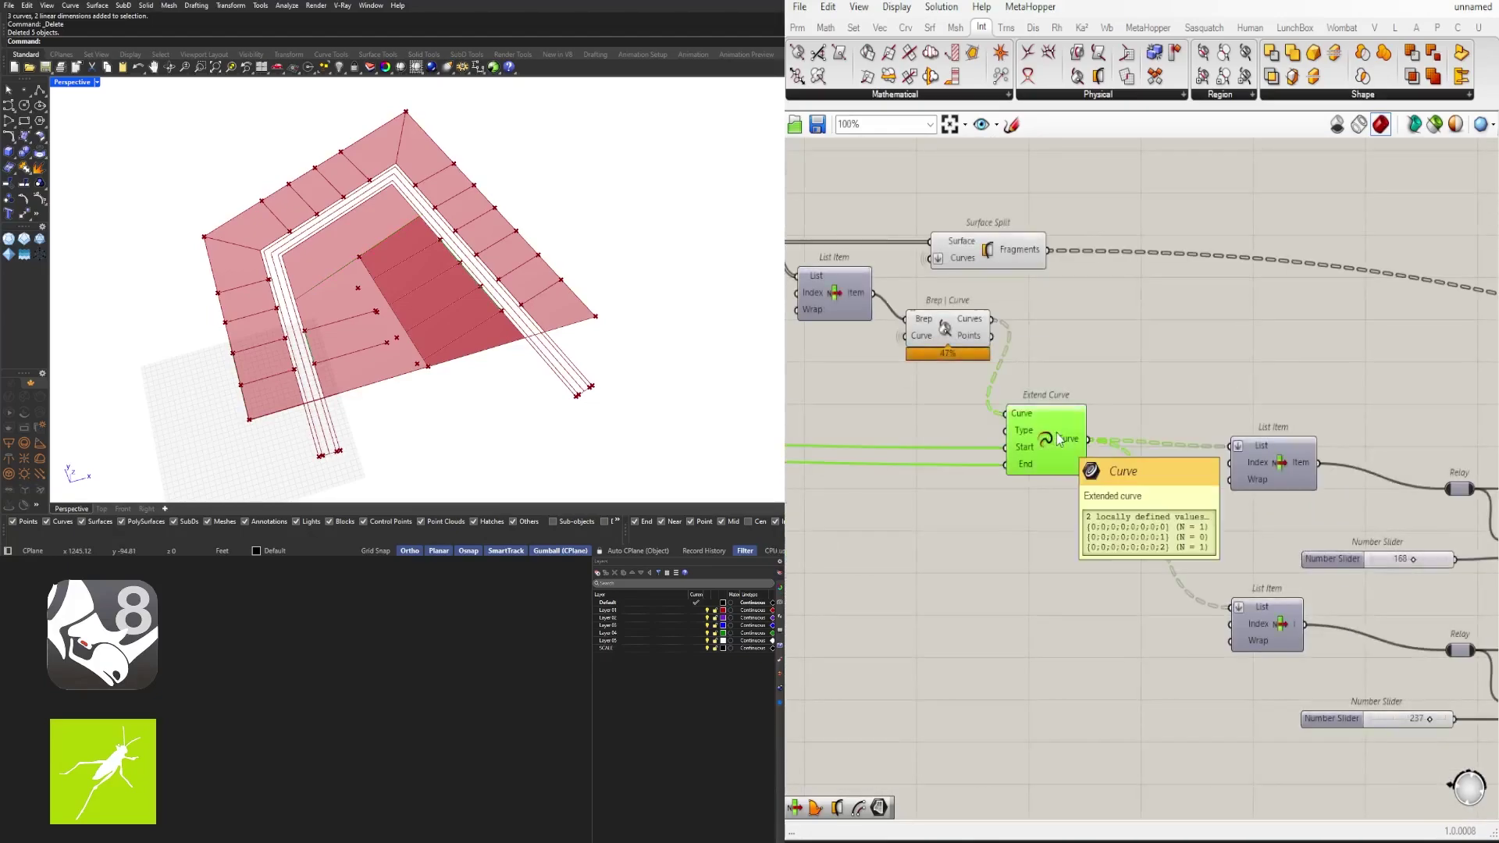
pyautogui.rightClick(1012, 449)
pyautogui.moveTo(1109, 479)
pyautogui.click(1247, 518)
pyautogui.rightClick(1022, 462)
pyautogui.click(1256, 533)
pyautogui.click(1253, 516)
pyautogui.scroll(-3, 1252, 515)
# Step: Move the List Items and everything downstream of them slightly closer to Extend Curve
pyautogui.moveTo(1253, 513); pyautogui.dragTo(1007, 427, button='right')
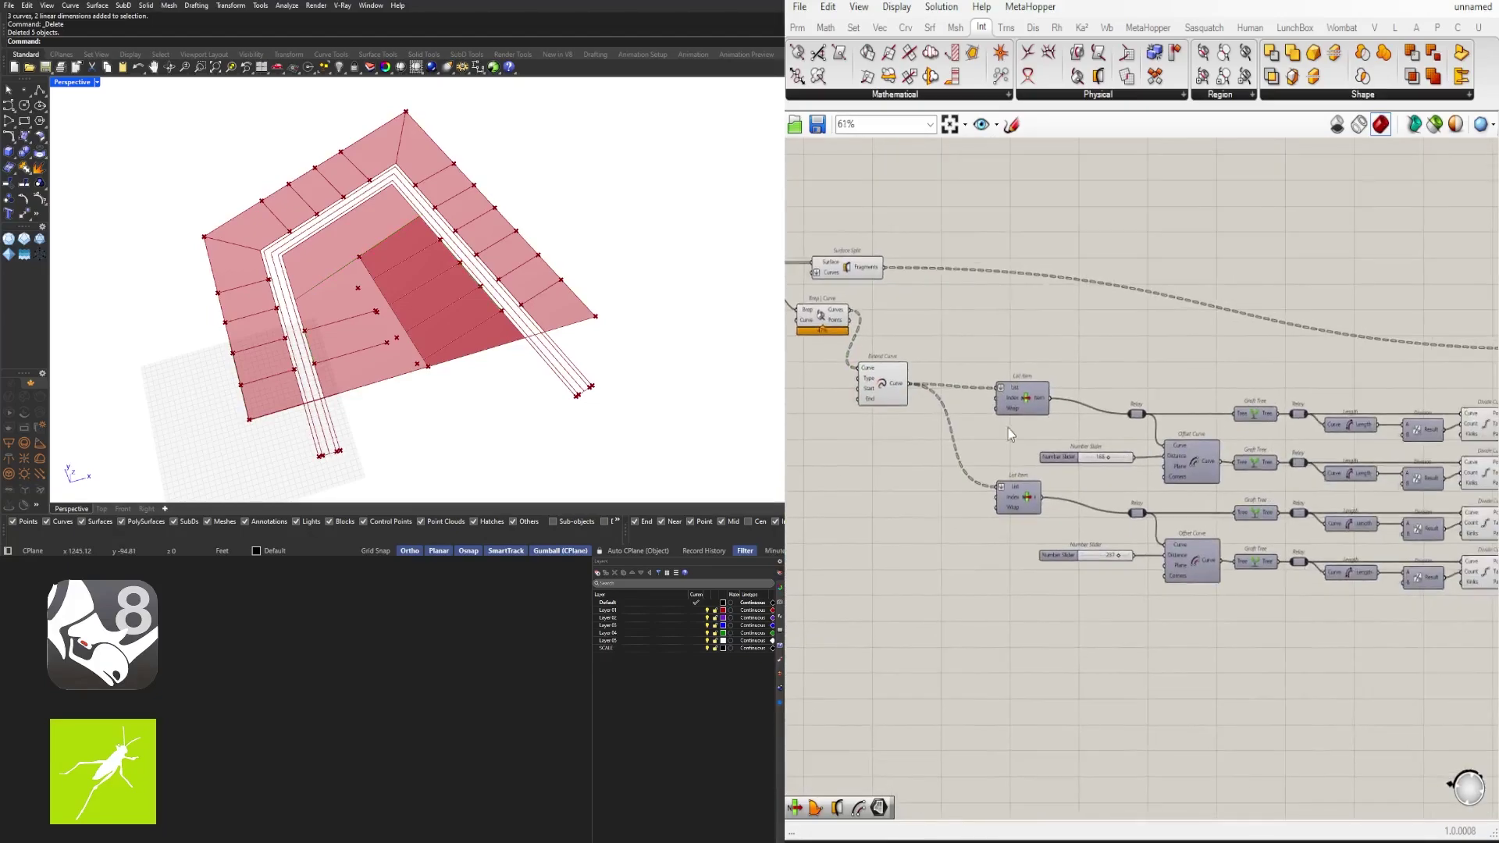
pyautogui.scroll(-4, 1208, 442)
pyautogui.scroll(2, 1280, 437)
pyautogui.click(948, 408)
pyautogui.moveTo(1355, 592); pyautogui.dragTo(860, 373)
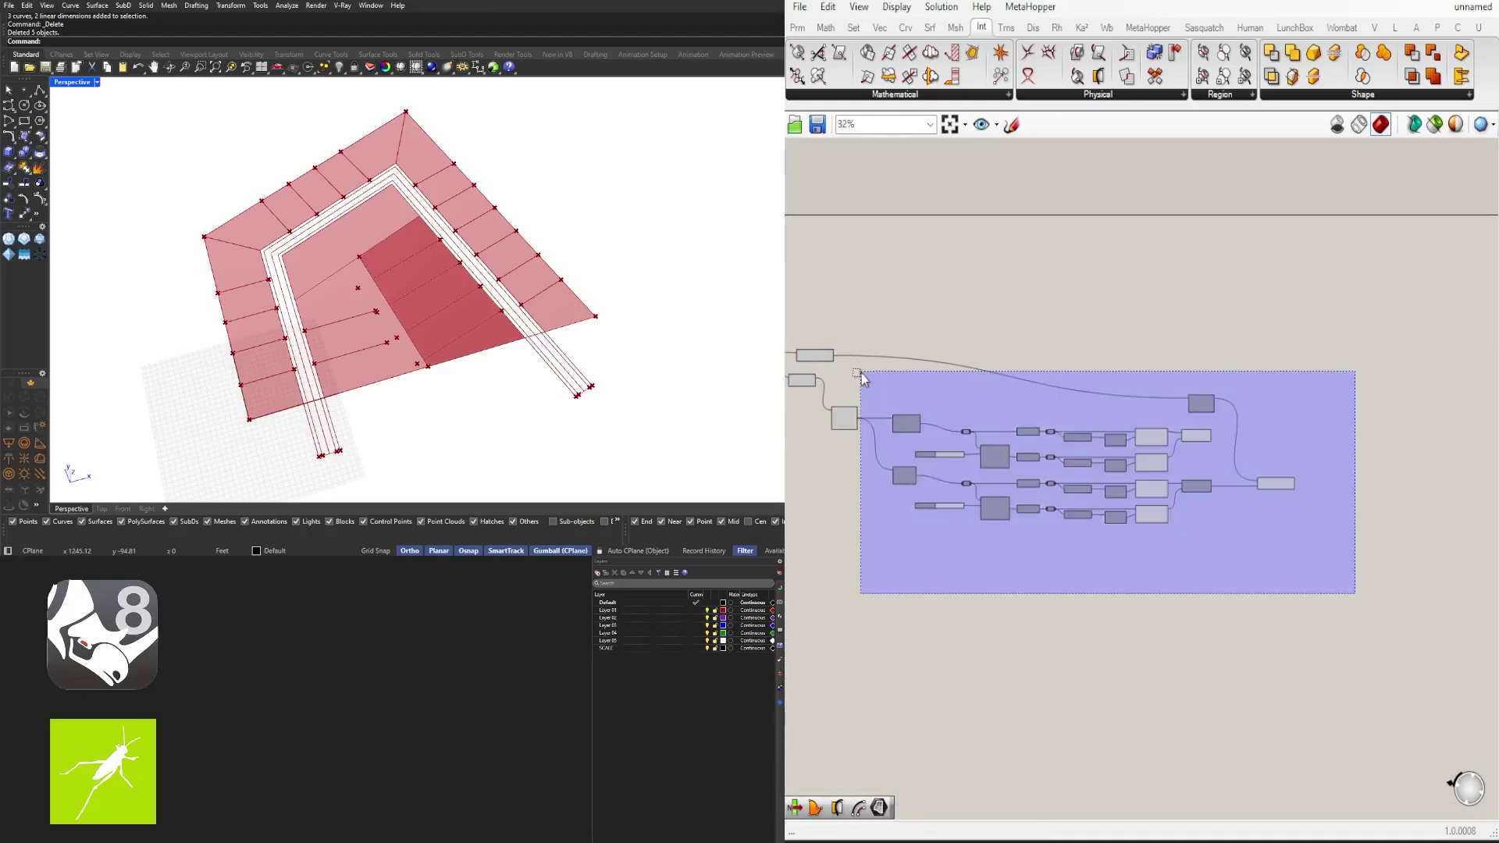
pyautogui.scroll(3, 1021, 427)
pyautogui.scroll(-2, 1130, 456)
pyautogui.click(1248, 484)
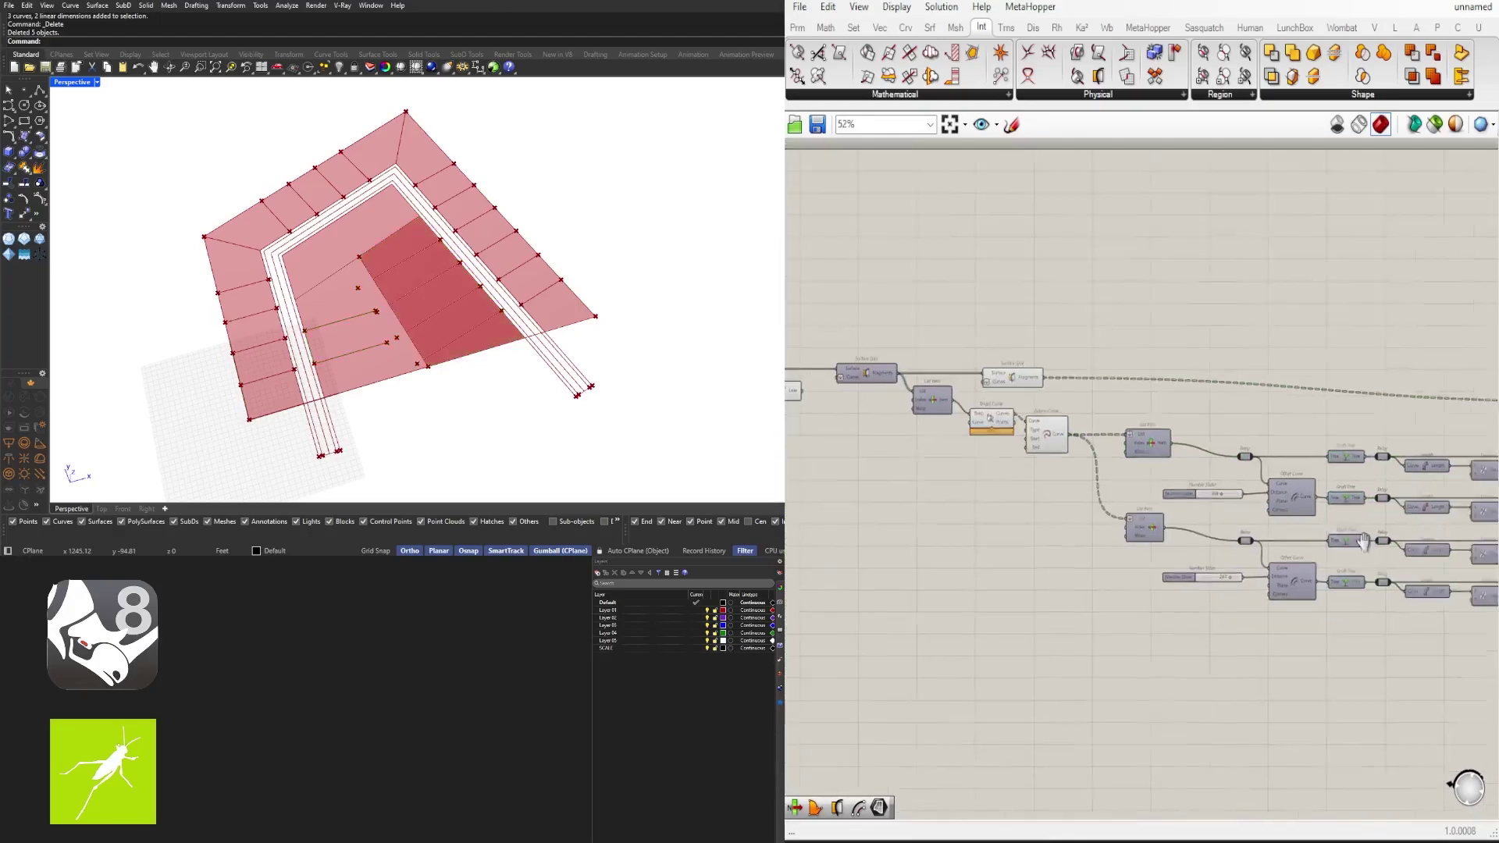
# Step: Set the upper offset distance slider to 262 so the upper Line's divisions cross the neighbouring block
pyautogui.moveTo(1361, 539); pyautogui.dragTo(1014, 460, button='right')
pyautogui.scroll(5, 1159, 386)
pyautogui.click(1159, 387)
pyautogui.moveTo(1176, 538); pyautogui.dragTo(1230, 509, button='right')
pyautogui.scroll(-1, 1229, 508)
pyautogui.moveTo(937, 452); pyautogui.dragTo(1327, 482, button='right')
pyautogui.scroll(4, 962, 460)
pyautogui.moveTo(960, 466); pyautogui.dragTo(980, 468)
pyautogui.scroll(-4, 993, 471)
pyautogui.moveTo(1015, 474); pyautogui.dragTo(1090, 478, button='right')
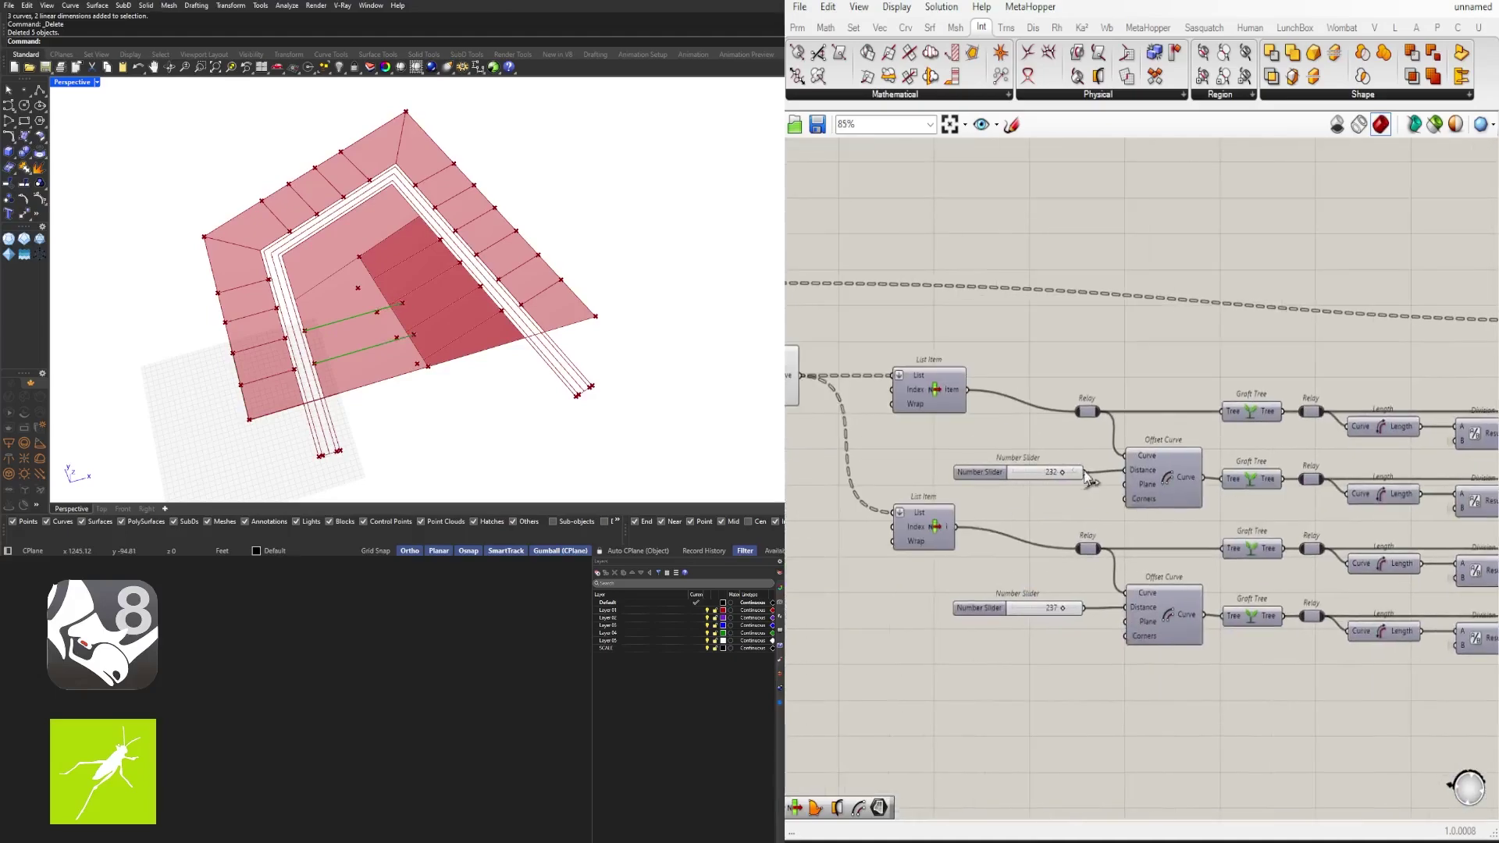
pyautogui.scroll(3, 1090, 478)
pyautogui.moveTo(1043, 479); pyautogui.dragTo(1057, 478)
pyautogui.scroll(-6, 1057, 478)
# Step: Duplicate the Surface Split above the original and connect its Surface to List Item's +1 output and its Curves to the upper Line
pyautogui.scroll(3, 1304, 421)
pyautogui.moveTo(1270, 516); pyautogui.dragTo(1344, 518)
pyautogui.hotkey('ctrl', 'c')
pyautogui.hotkey('ctrl', 'v')
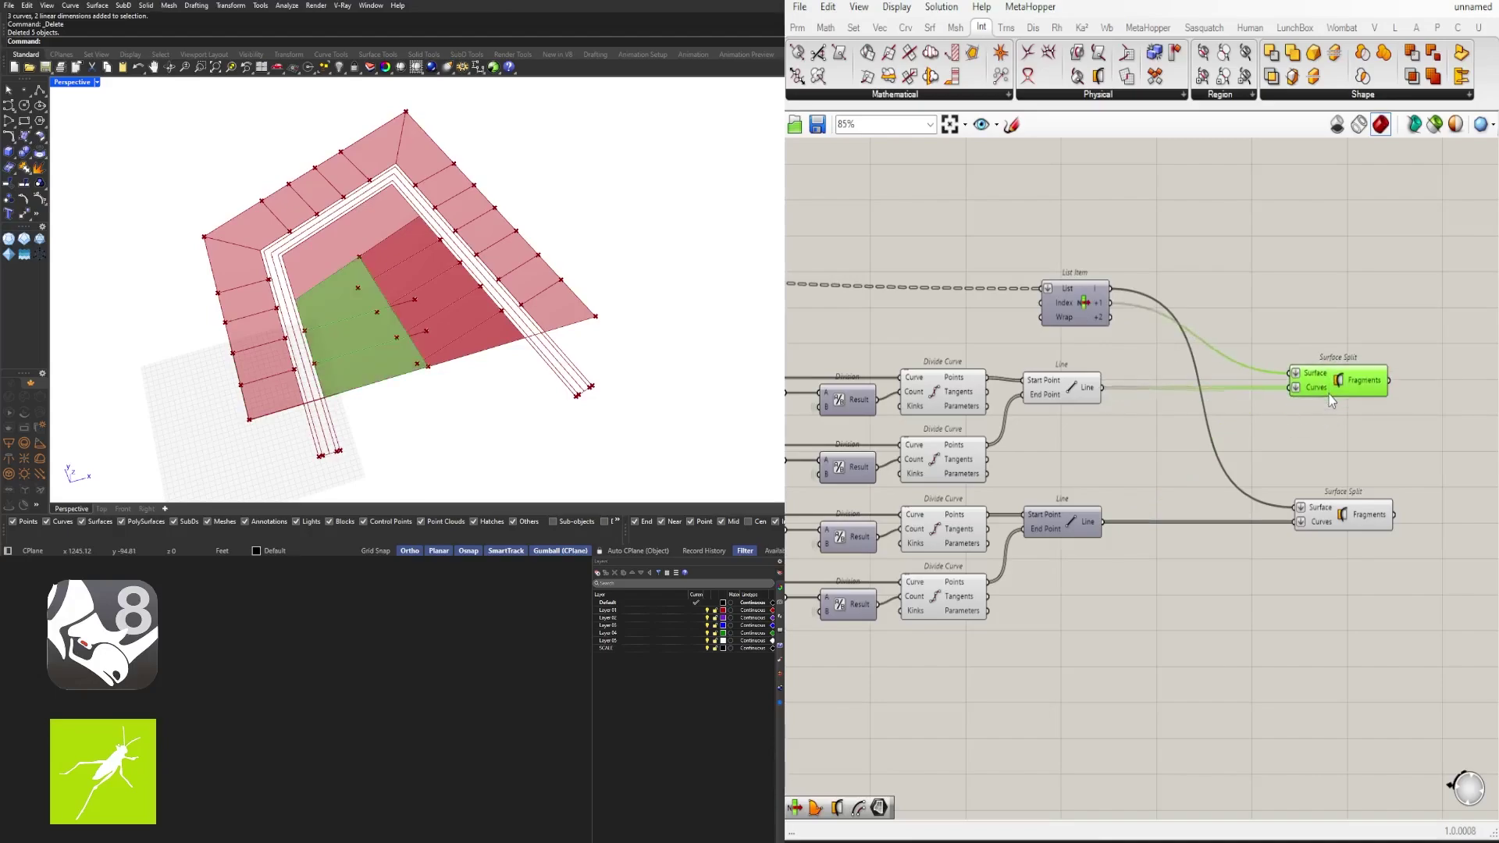
# Step: Turn off the previews of the upper Line and of the upstream Surface Split that supplies the inner blocks
pyautogui.click(1341, 515)
pyautogui.click(1063, 387)
pyautogui.scroll(-3, 1075, 453)
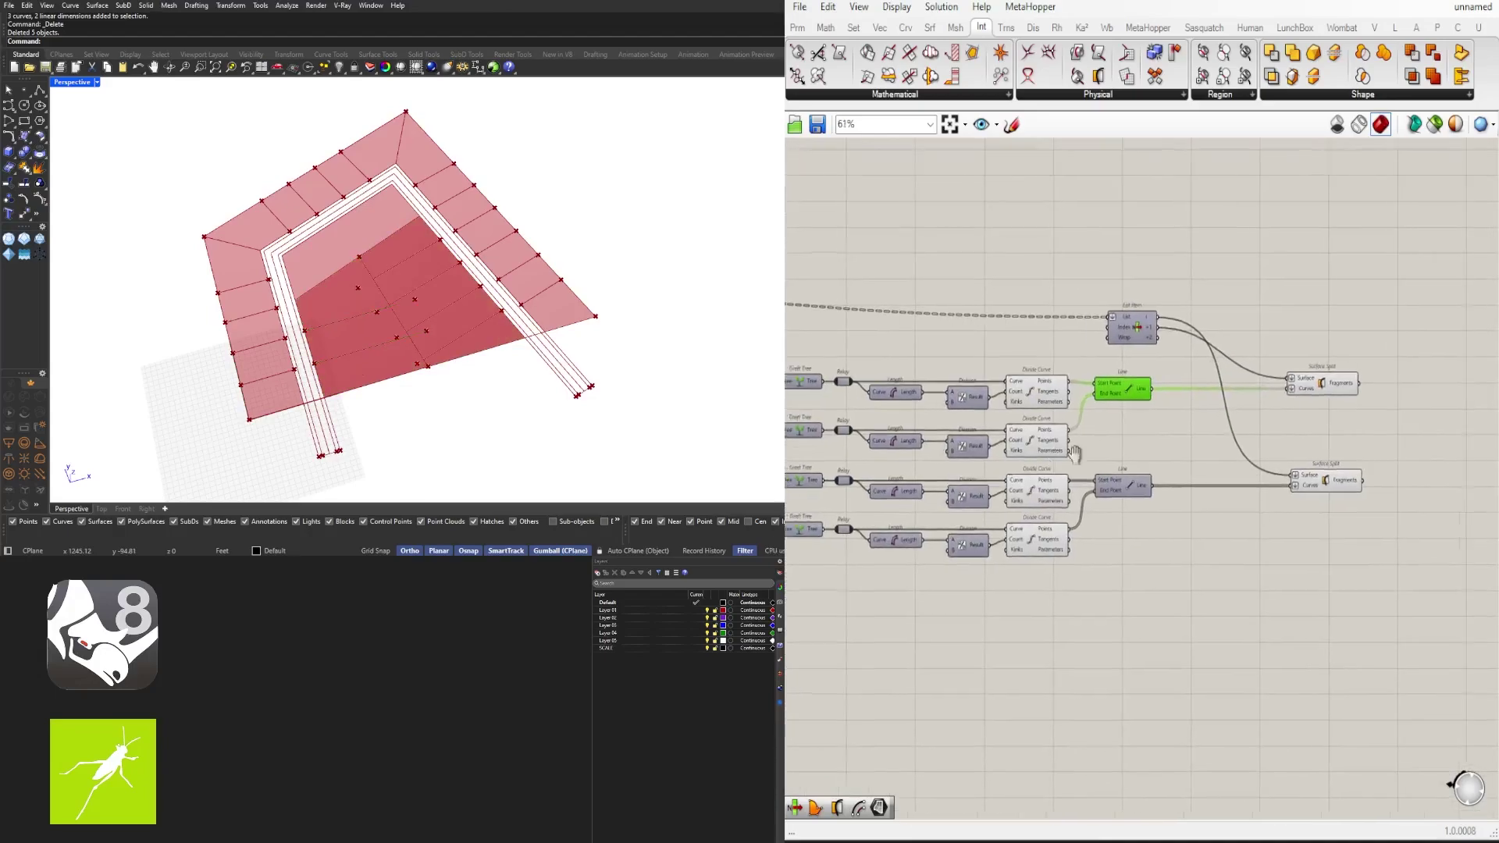
pyautogui.moveTo(1075, 452); pyautogui.dragTo(1397, 477, button='right')
pyautogui.scroll(5, 1227, 345)
pyautogui.click(1124, 332)
pyautogui.middleClick(1126, 271)
pyautogui.click(1178, 217)
pyautogui.middleClick(1117, 335)
pyautogui.click(1168, 283)
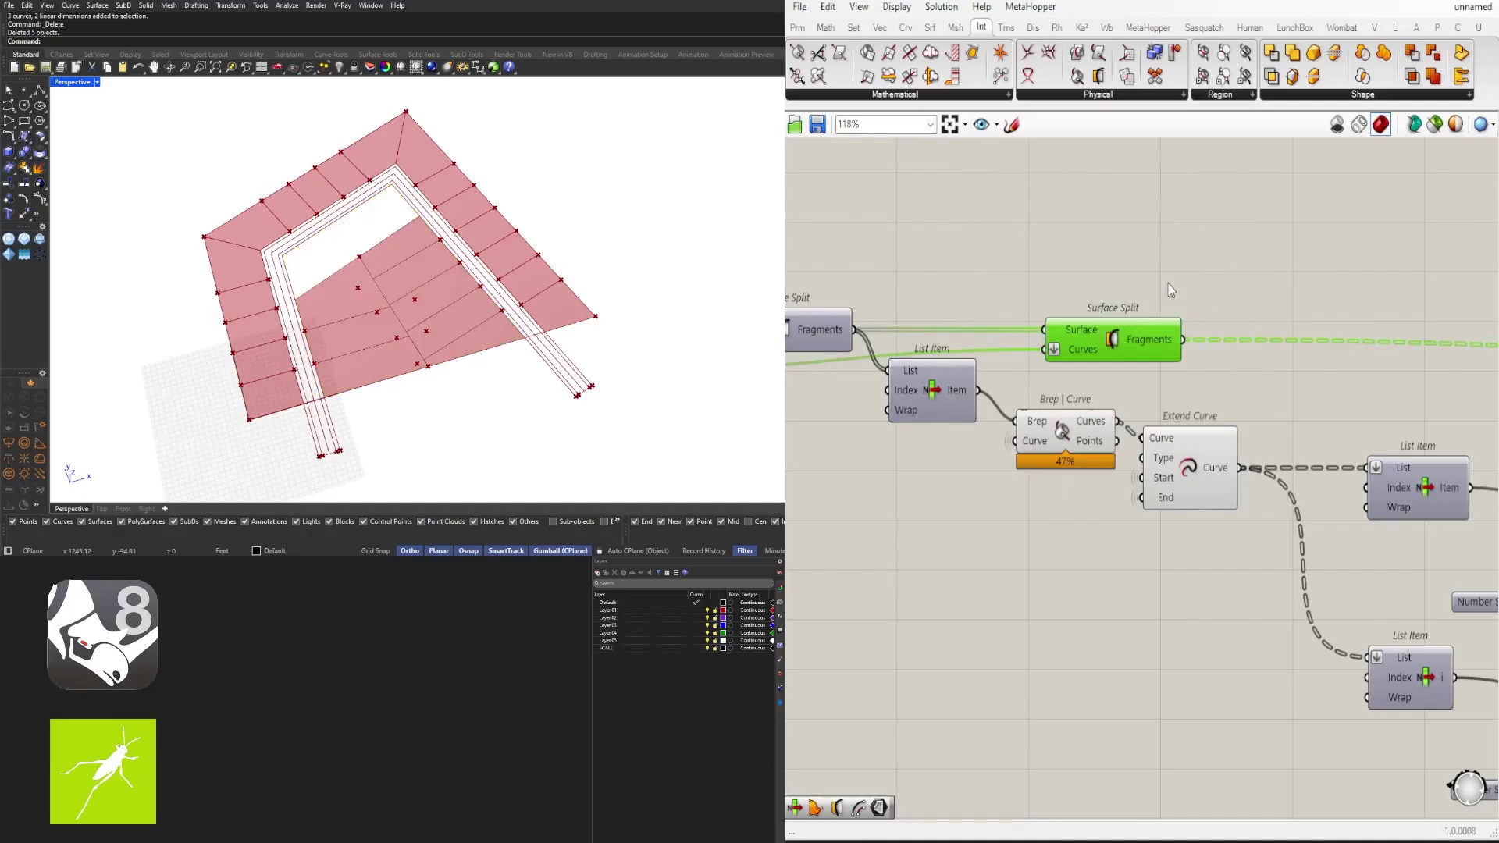
# Step: Add a Surface parameter above the two Surface Splits and connect it to the three-output List Item's +2 output
pyautogui.scroll(-5, 1167, 283)
pyautogui.moveTo(1476, 406); pyautogui.dragTo(1146, 453, button='right')
pyautogui.scroll(5, 1428, 383)
pyautogui.doubleClick(1261, 355)
pyautogui.write('su')
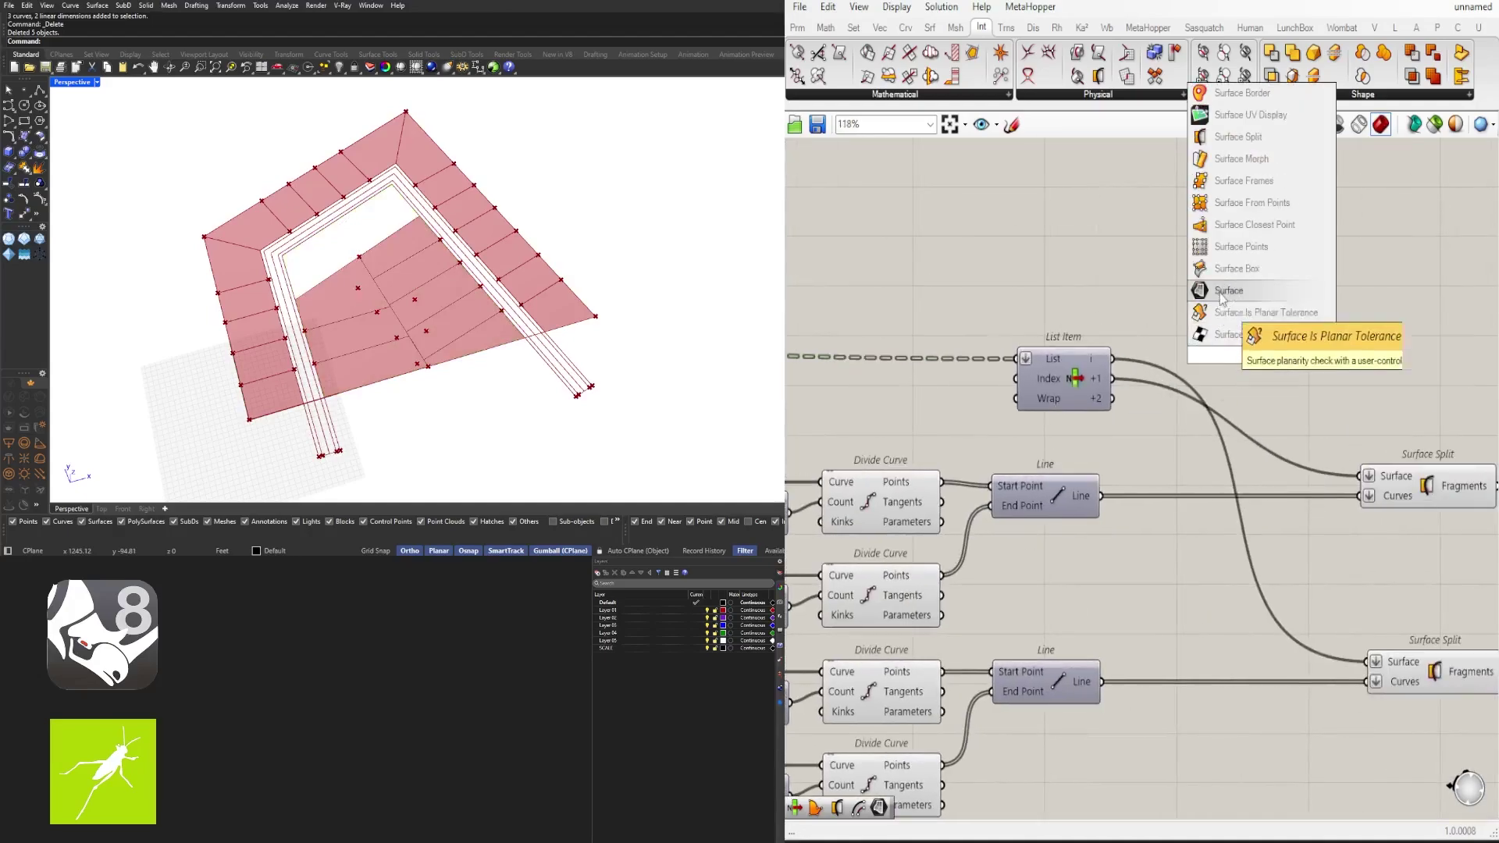
pyautogui.click(1222, 292)
pyautogui.click(1360, 374)
pyautogui.scroll(-7, 1360, 379)
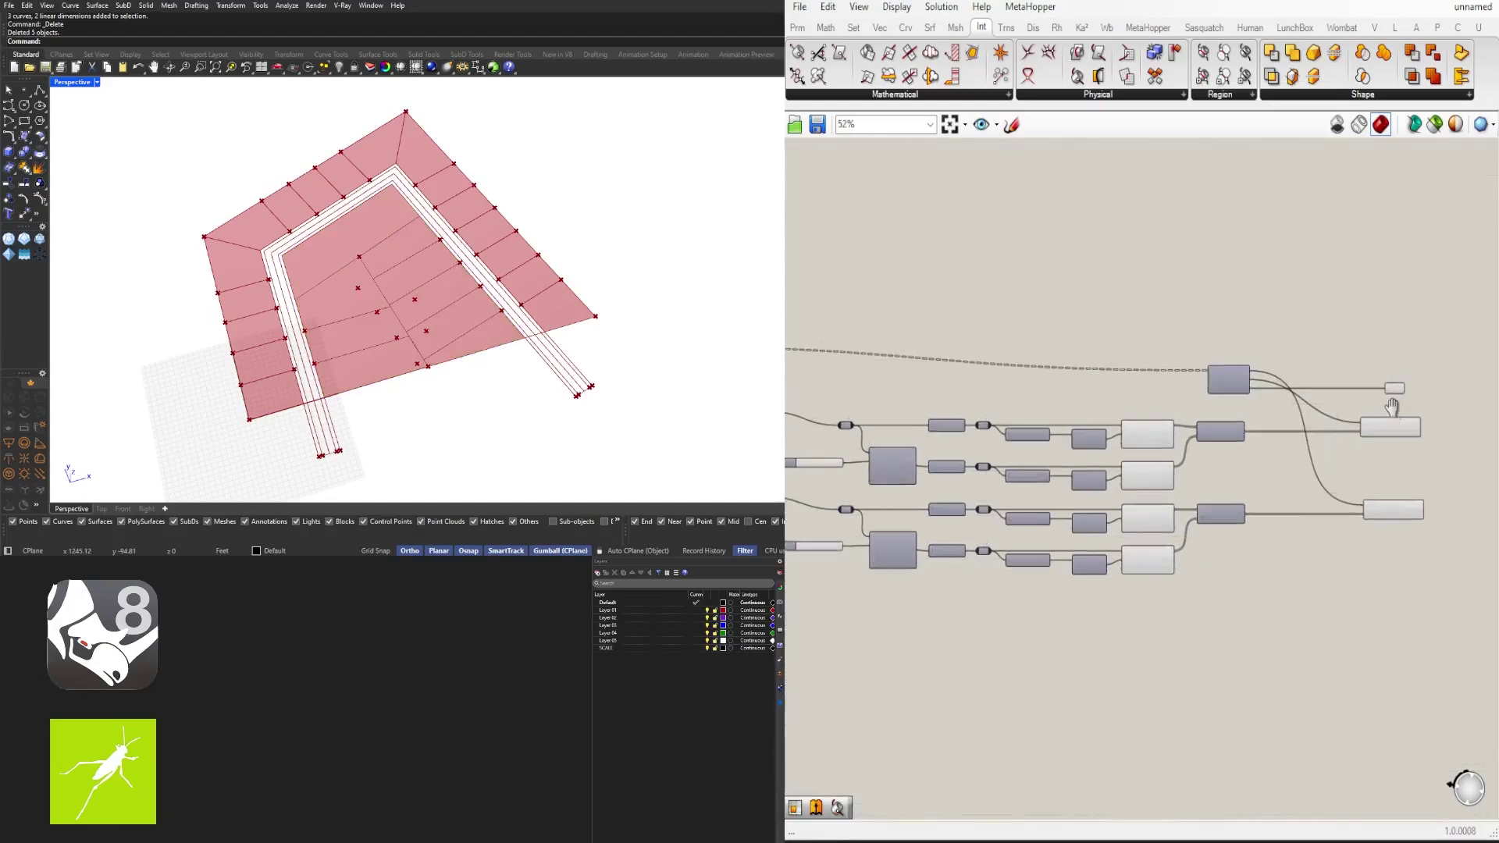
# Step: Move the offset and division components closer to the two List Items and align these List Items by their right edges
pyautogui.moveTo(1395, 578); pyautogui.dragTo(1026, 414)
pyautogui.scroll(4, 1028, 458)
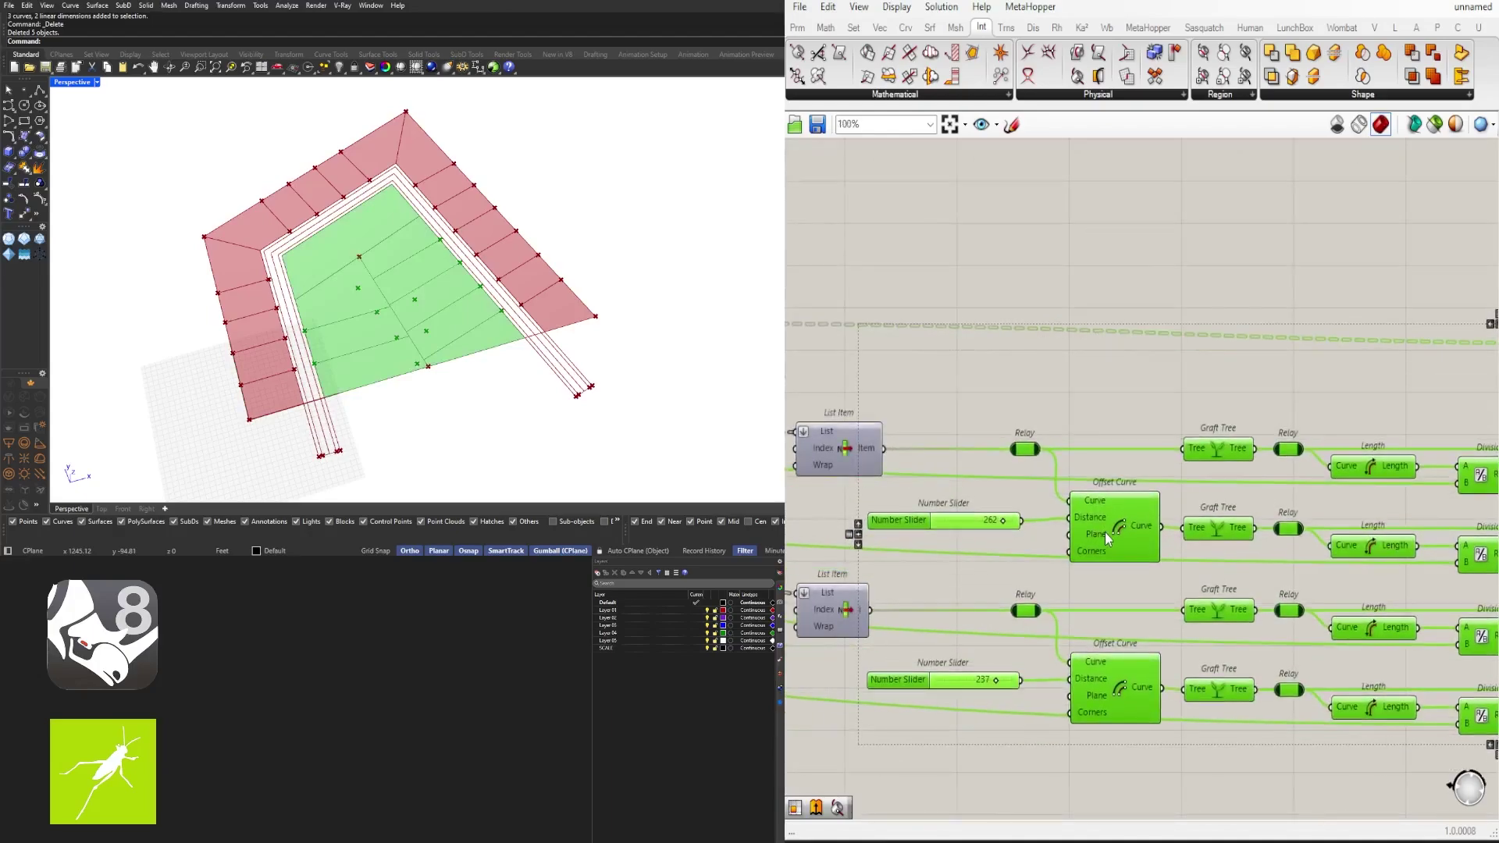
pyautogui.click(1102, 531)
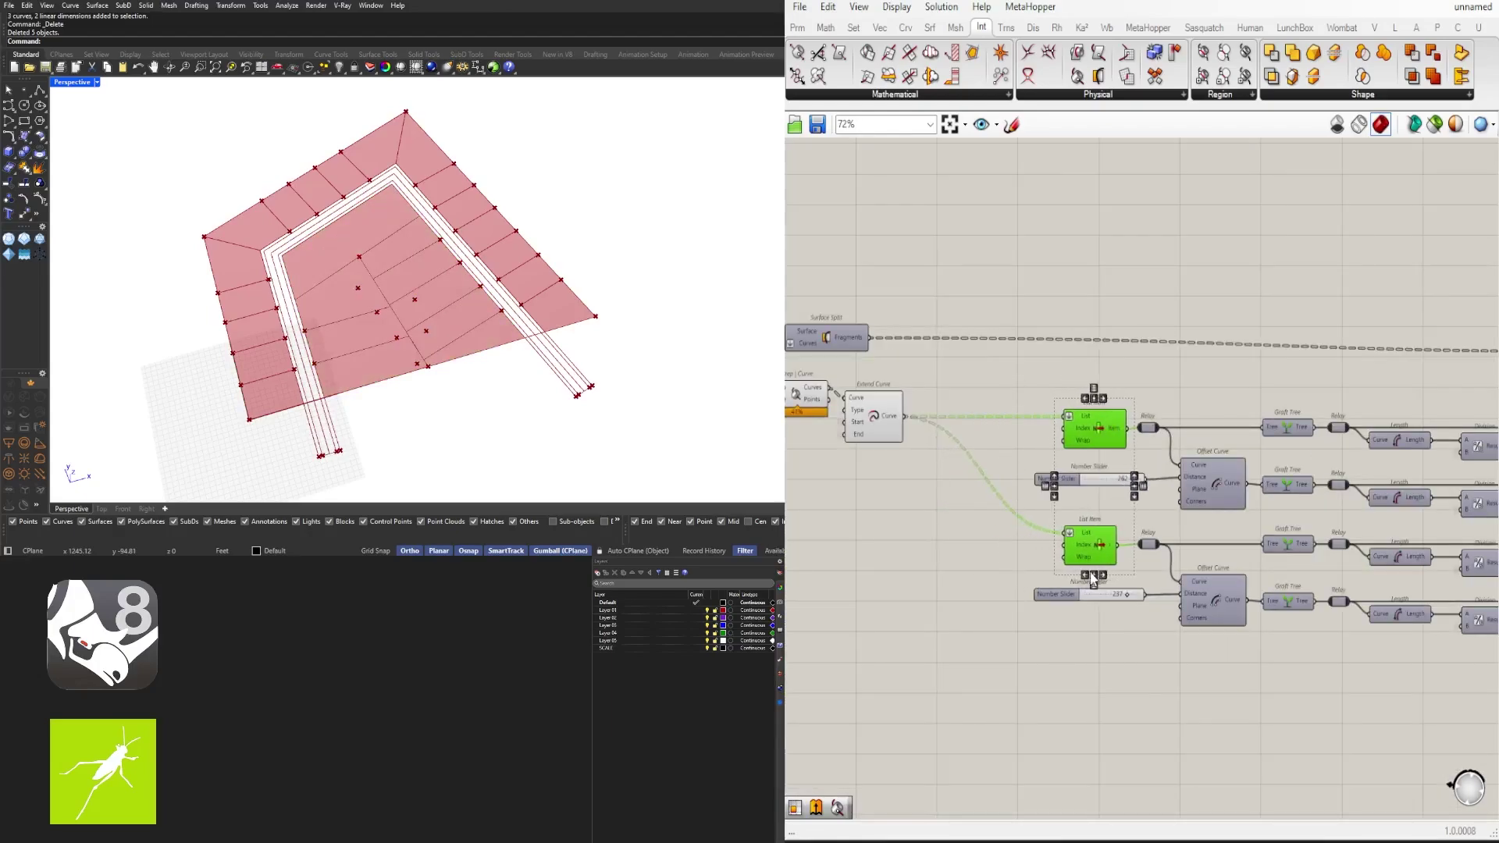
pyautogui.scroll(4, 1092, 579)
pyautogui.moveTo(1094, 423); pyautogui.dragTo(1094, 420)
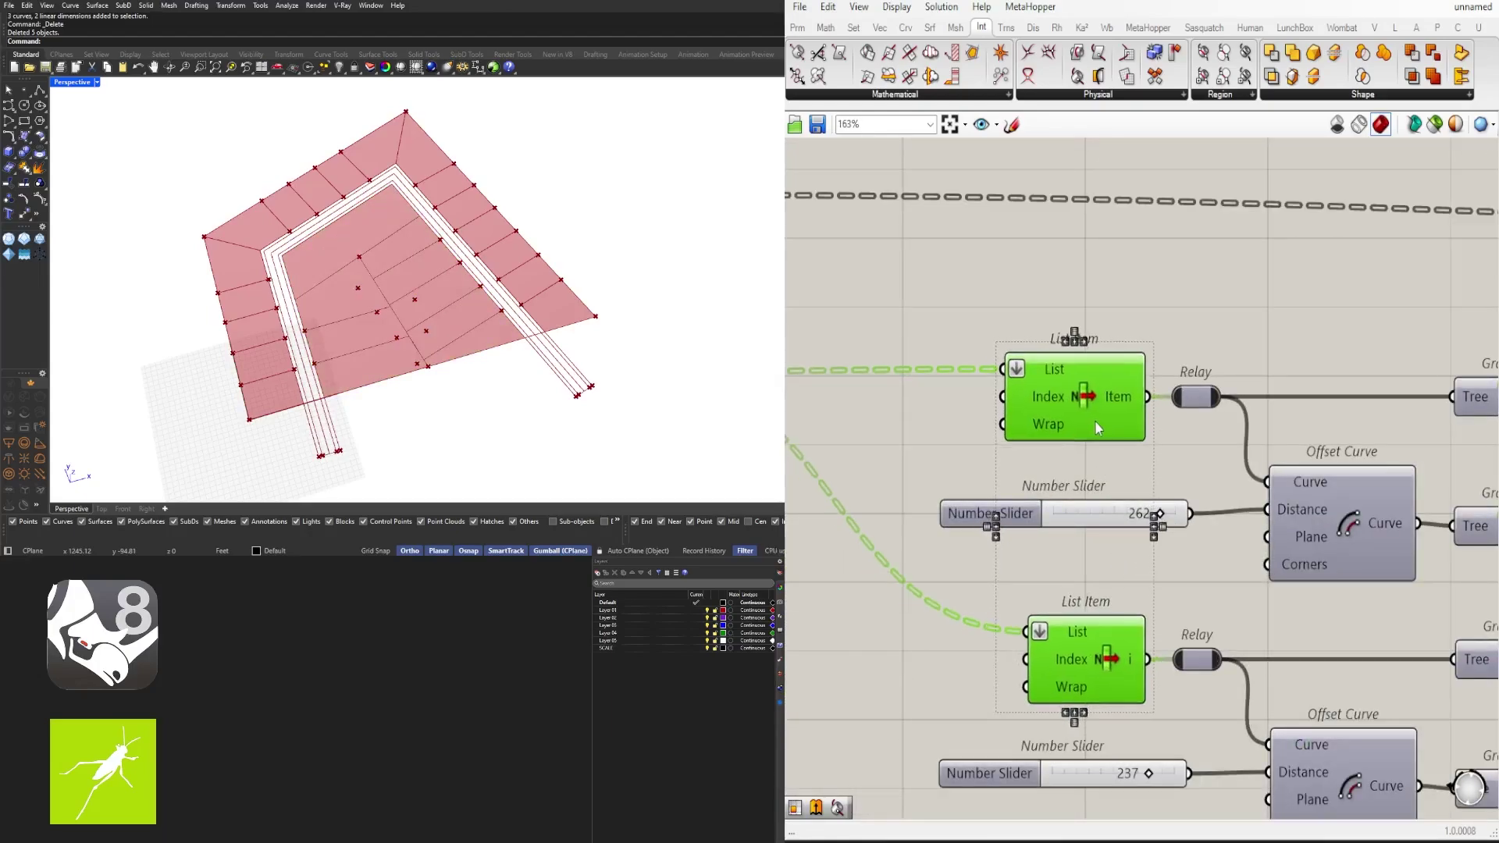
pyautogui.click(1054, 460)
# Step: Move the two List Items together with their offset and division chains closer to Extend Curve
pyautogui.scroll(-9, 1053, 458)
pyautogui.moveTo(1351, 531); pyautogui.dragTo(976, 346)
pyautogui.scroll(5, 1054, 415)
pyautogui.moveTo(1056, 458); pyautogui.dragTo(945, 457)
pyautogui.click(1038, 414)
pyautogui.moveTo(1448, 538); pyautogui.dragTo(939, 540, button='right')
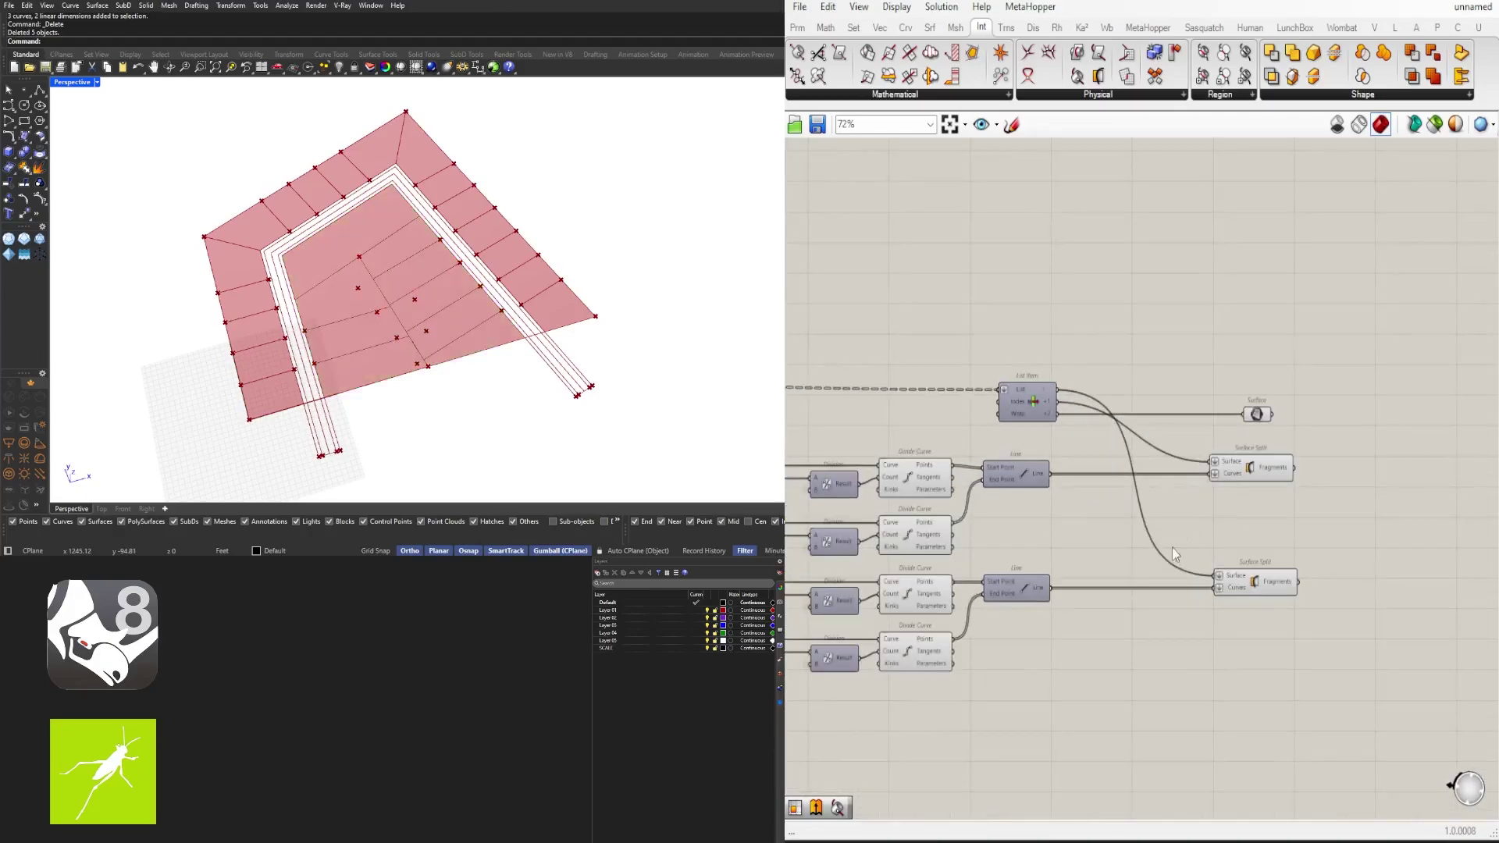
# Step: Align the three-output List Item and the two Line components by their right edges
pyautogui.moveTo(1006, 425); pyautogui.dragTo(1307, 413, button='right')
pyautogui.scroll(-2, 1307, 413)
pyautogui.moveTo(1330, 402); pyautogui.dragTo(1330, 390)
pyautogui.click(1320, 344)
pyautogui.scroll(2, 1314, 383)
pyautogui.moveTo(1314, 382); pyautogui.dragTo(1235, 405, button='right')
pyautogui.moveTo(1291, 363); pyautogui.dragTo(1241, 612)
pyautogui.scroll(2, 1242, 569)
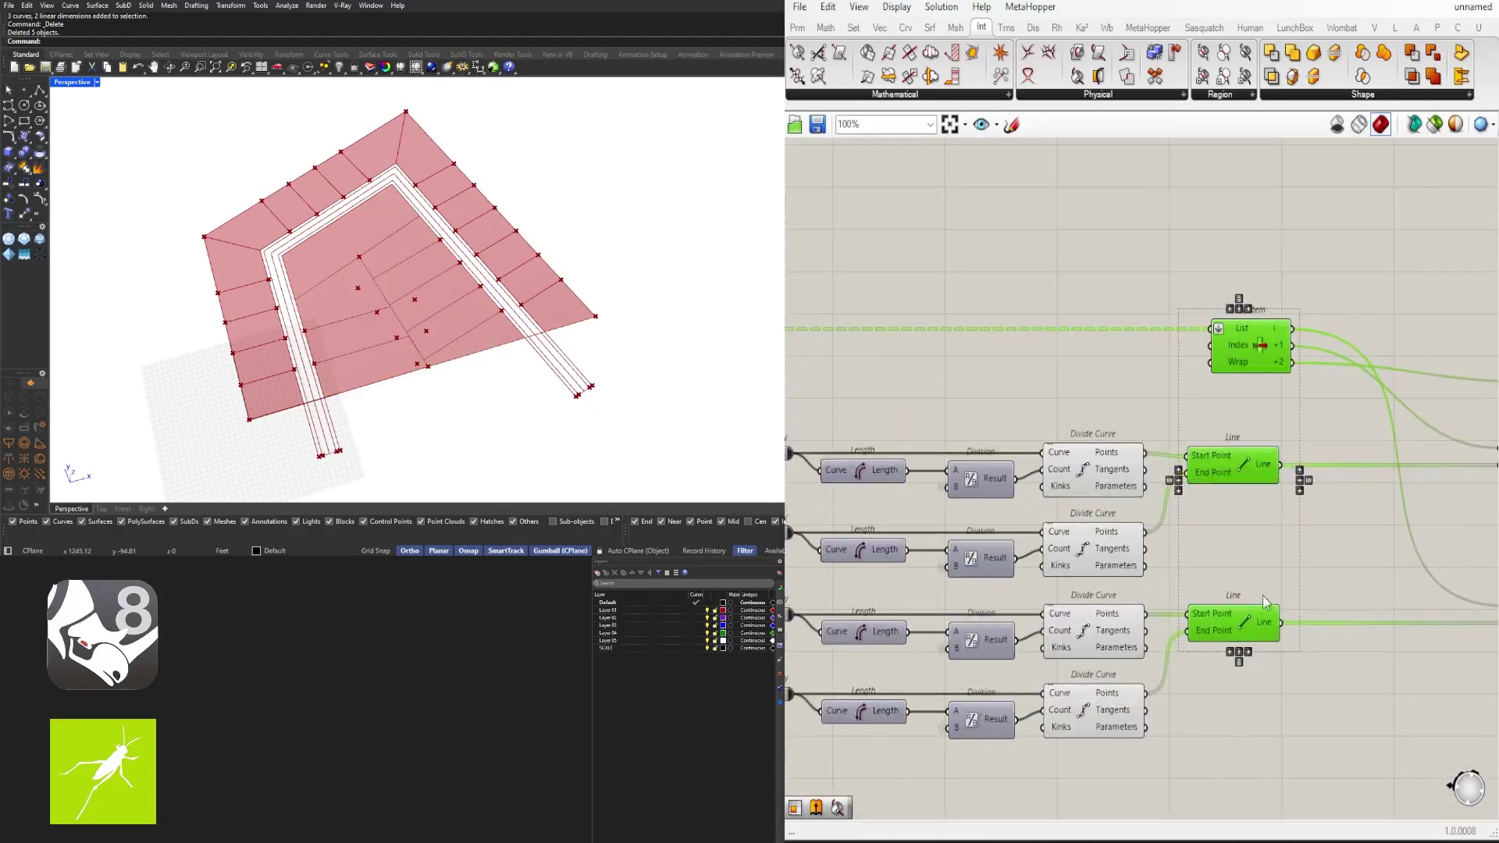
pyautogui.click(1312, 479)
pyautogui.click(1319, 550)
# Step: Align the Surface parameter and both Surface Splits by their right edges and move them closer to the Lines
pyautogui.scroll(-3, 1280, 549)
pyautogui.moveTo(1325, 586); pyautogui.dragTo(1108, 588, button='right')
pyautogui.scroll(2, 1225, 441)
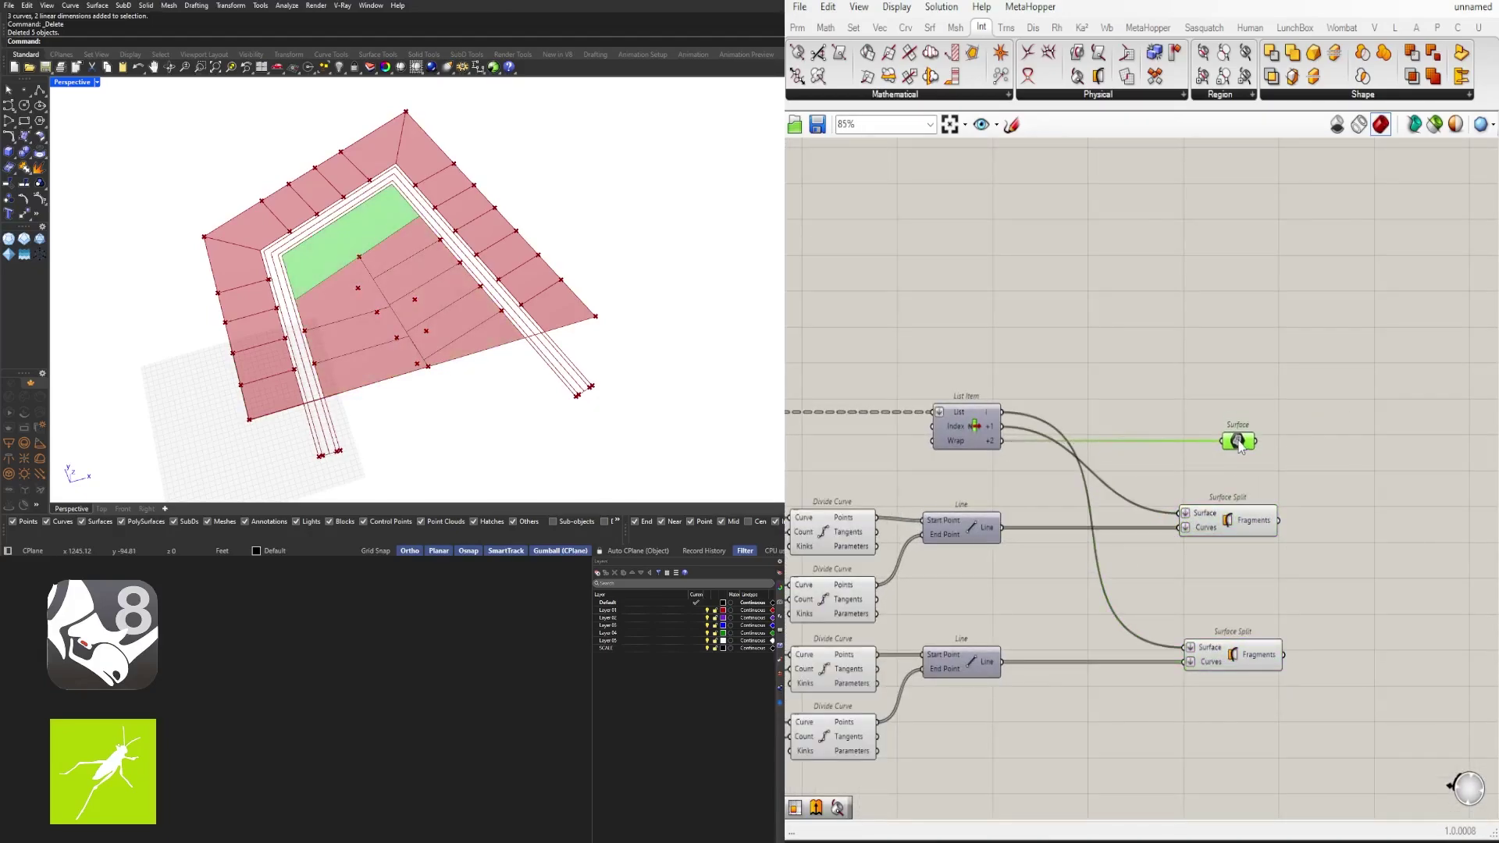
pyautogui.moveTo(1339, 383); pyautogui.dragTo(1206, 683)
pyautogui.click(1295, 549)
pyautogui.moveTo(1393, 755); pyautogui.dragTo(1168, 348)
pyautogui.moveTo(1266, 442); pyautogui.dragTo(1154, 442)
pyautogui.click(1192, 456)
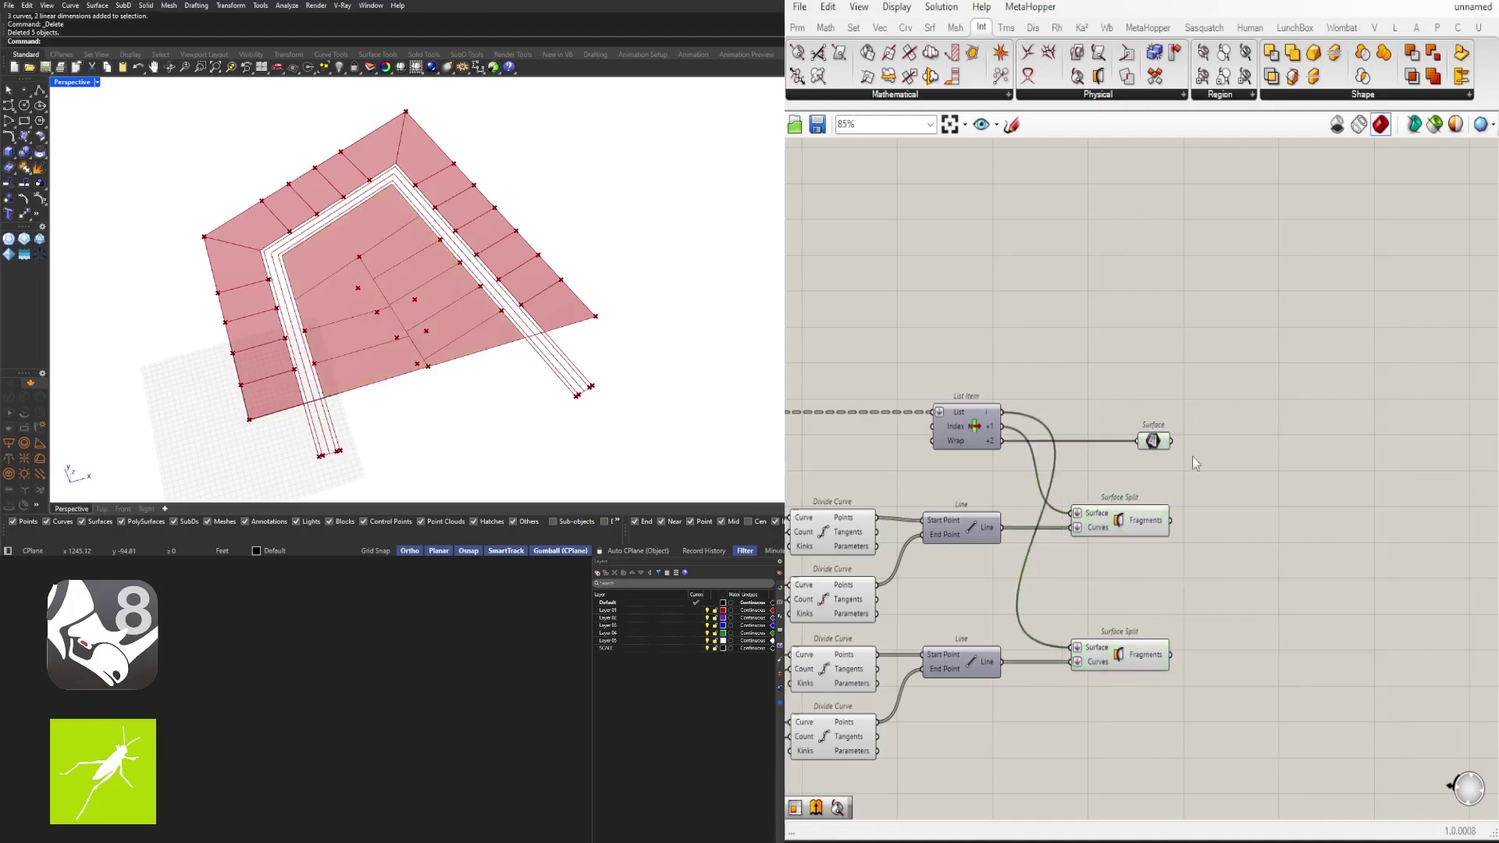
# Step: Turn off the preview of Extend Curve
pyautogui.scroll(3, 1142, 451)
pyautogui.scroll(-3, 1168, 581)
pyautogui.moveTo(1168, 580); pyautogui.dragTo(1427, 553, button='right')
pyautogui.moveTo(355, 312); pyautogui.dragTo(499, 351, button='right')
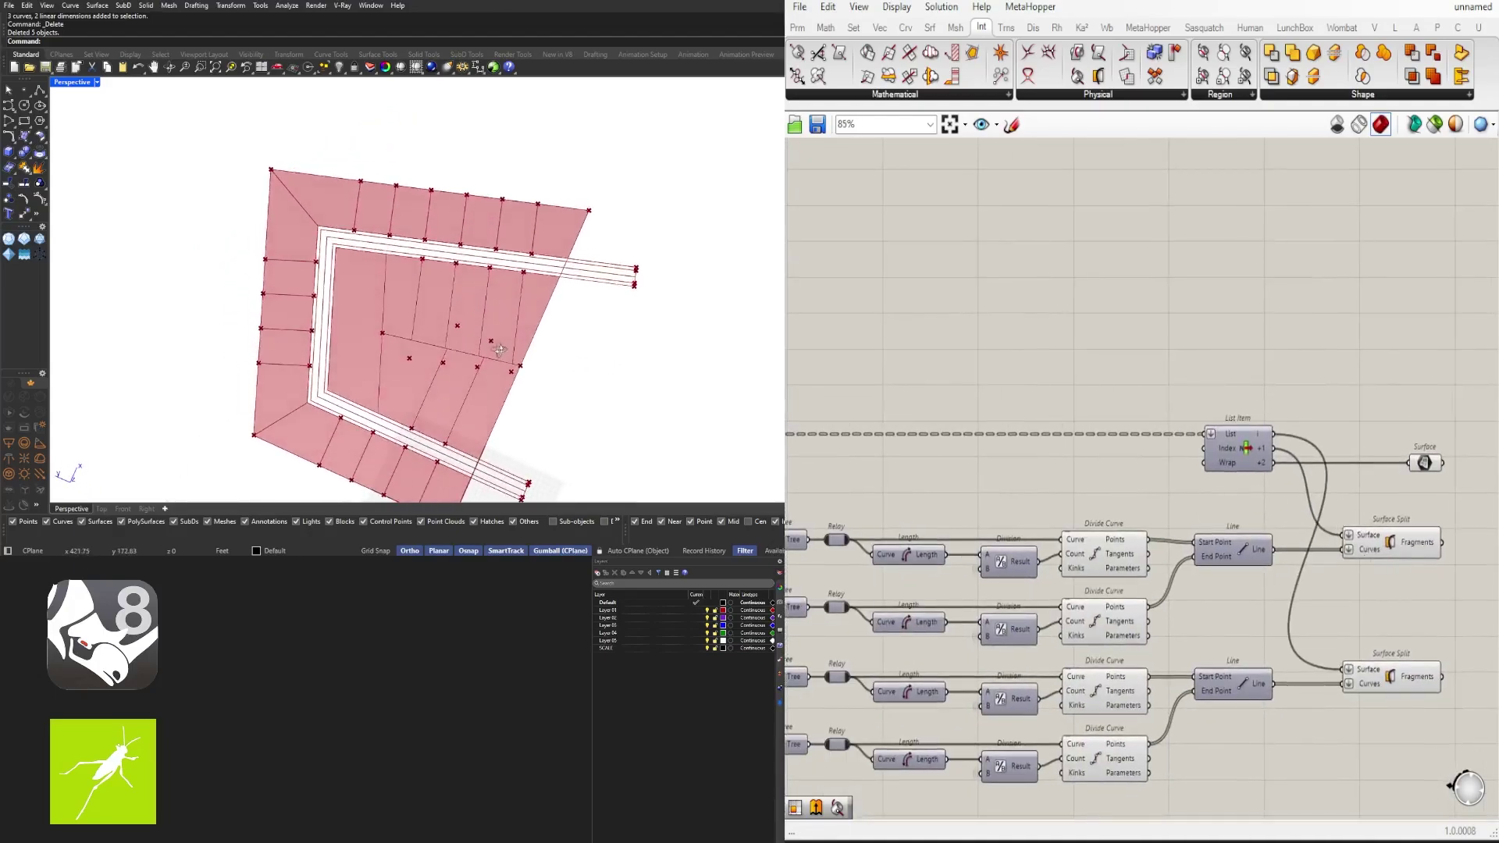
pyautogui.scroll(4, 450, 423)
pyautogui.scroll(-2, 1255, 599)
pyautogui.moveTo(1177, 609); pyautogui.dragTo(1483, 441, button='right')
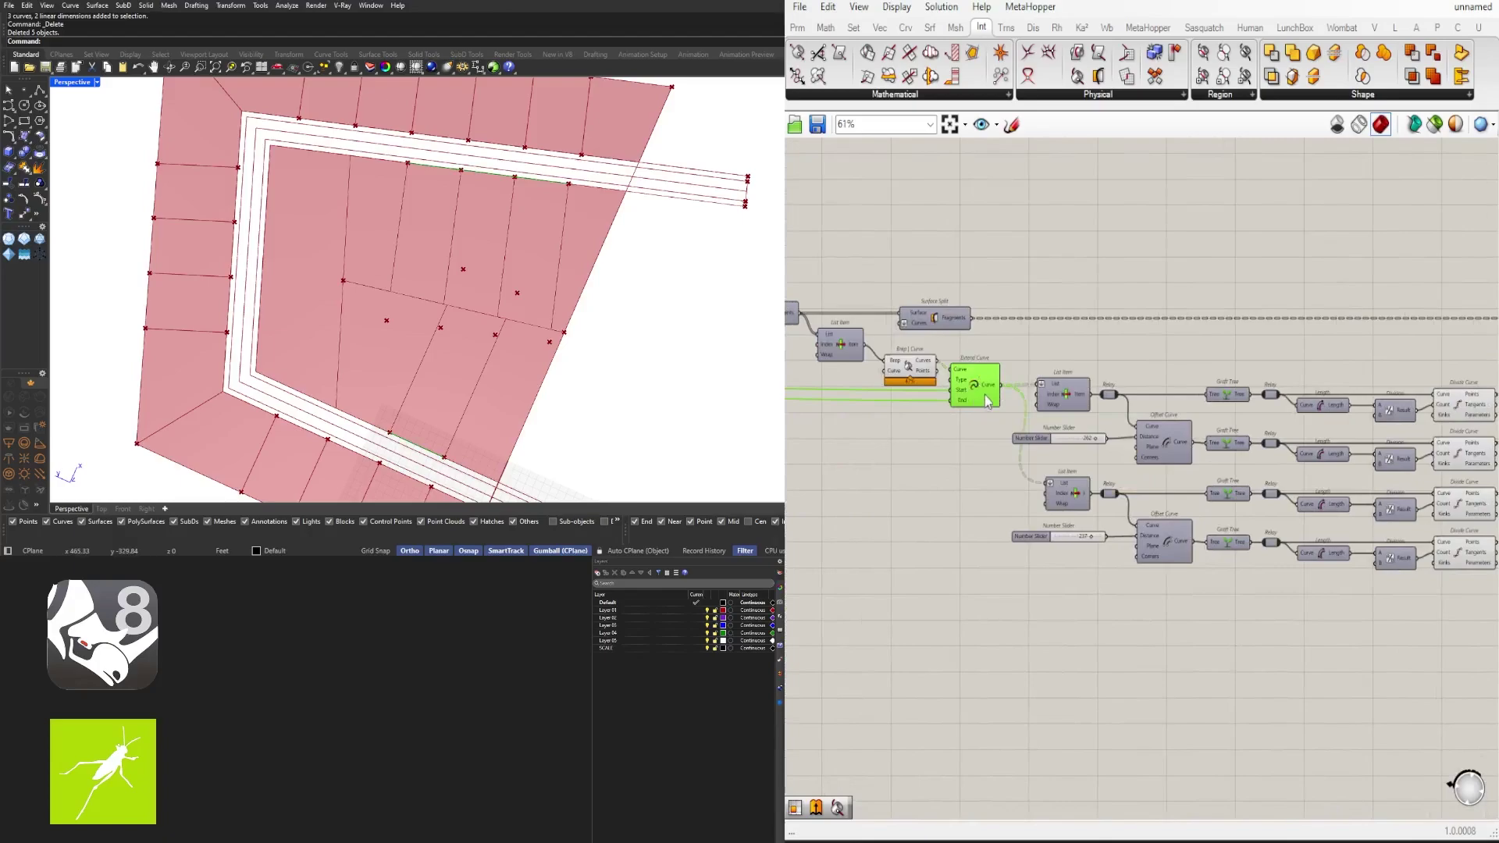
pyautogui.middleClick(985, 394)
pyautogui.moveTo(1184, 598); pyautogui.dragTo(1285, 538, button='right')
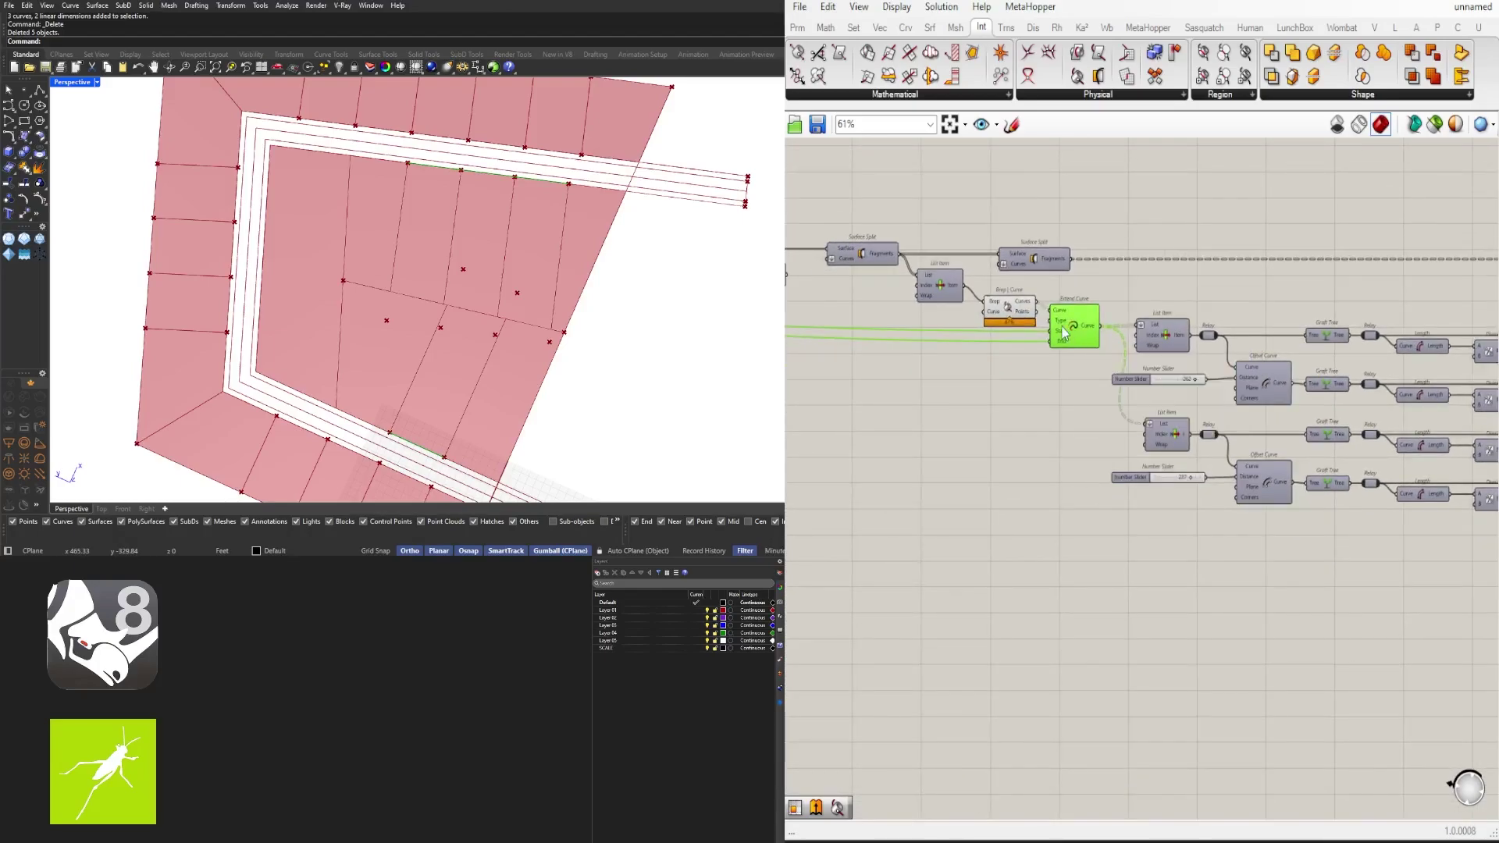
# Step: Turn off the preview of the List Item between the two Surface Splits and of its neighbouring components
pyautogui.scroll(3, 1065, 334)
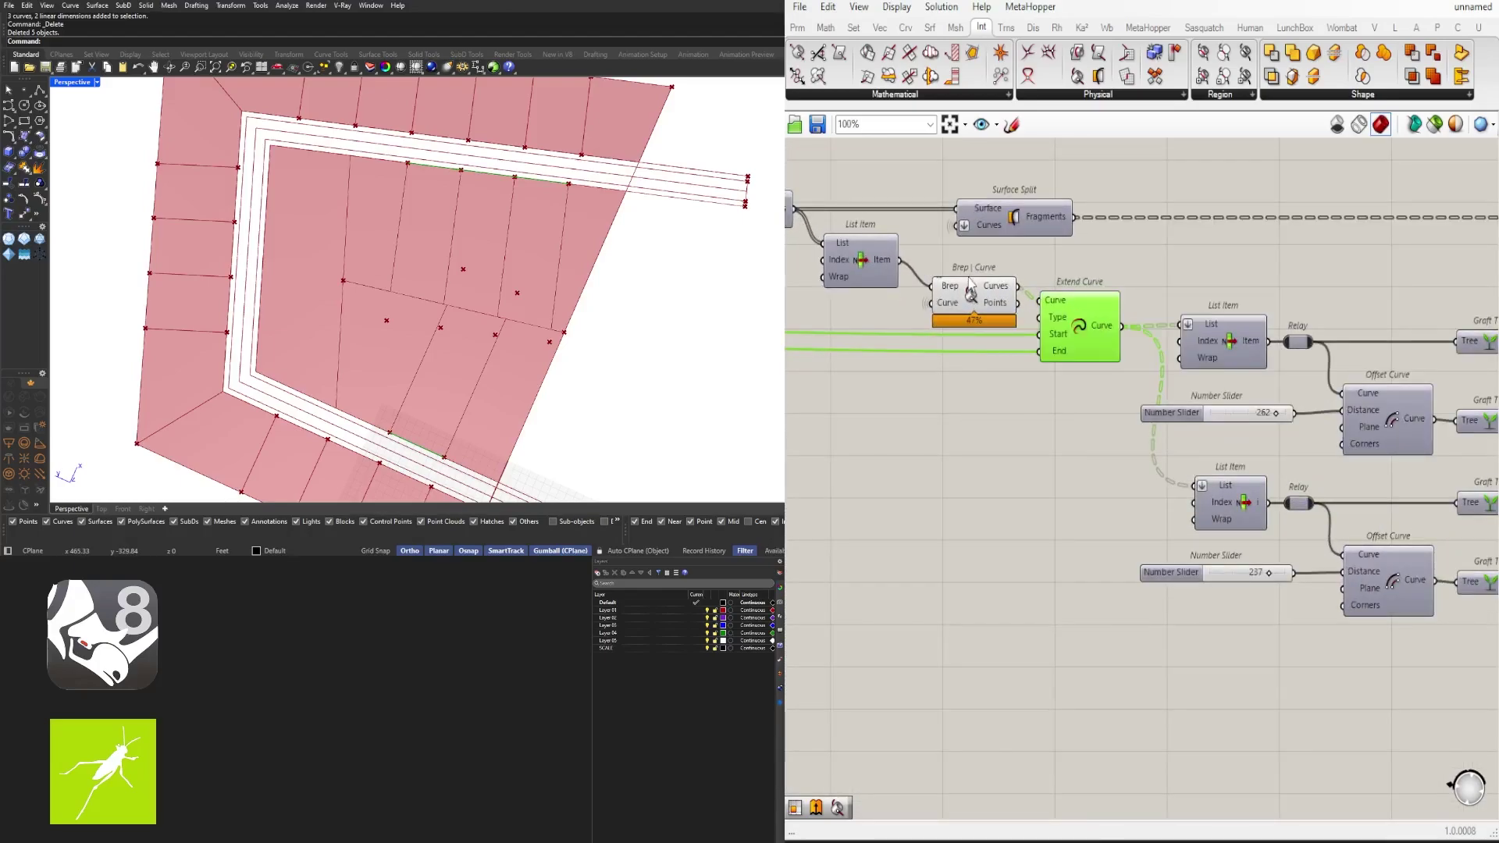
pyautogui.moveTo(608, 249); pyautogui.dragTo(511, 226, button='right')
pyautogui.scroll(-4, 507, 226)
pyautogui.scroll(-1, 1054, 230)
pyautogui.moveTo(1058, 230); pyautogui.dragTo(1280, 356, button='right')
pyautogui.click(1111, 388)
pyautogui.middleClick(1109, 387)
pyautogui.click(1146, 340)
pyautogui.middleClick(1134, 358)
pyautogui.click(1087, 402)
pyautogui.middleClick(1096, 385)
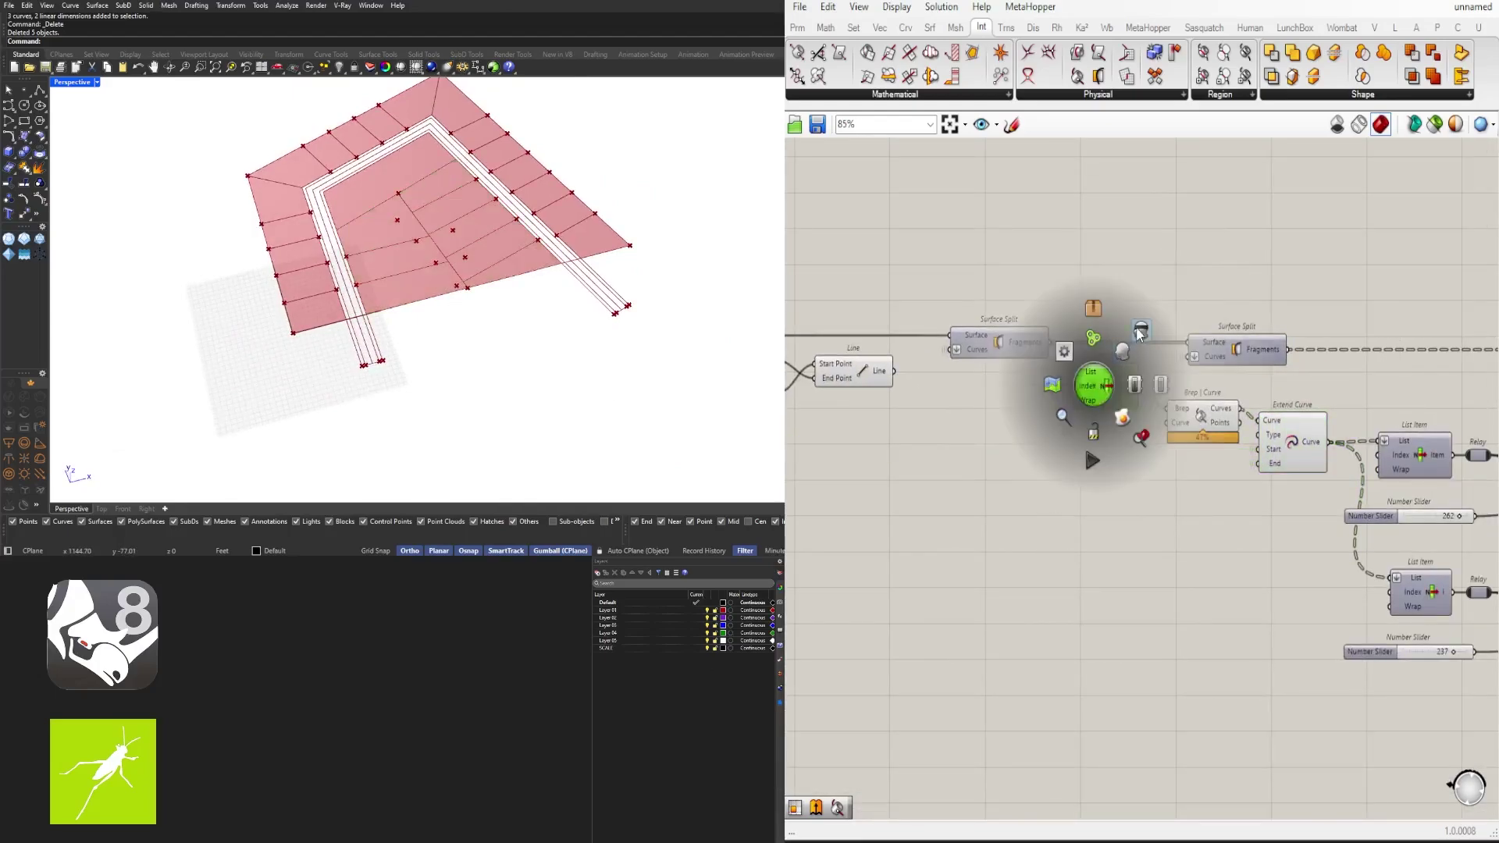
# Step: Try to subdivide the Surface parameter directly with Isotrim and Divide Domain²
pyautogui.scroll(-2, 1109, 387)
pyautogui.moveTo(1401, 434); pyautogui.dragTo(858, 451, button='right')
pyautogui.scroll(4, 859, 450)
pyautogui.click(1254, 335)
pyautogui.moveTo(1374, 335); pyautogui.dragTo(1261, 363, button='right')
pyautogui.doubleClick(1262, 363)
pyautogui.write('id')
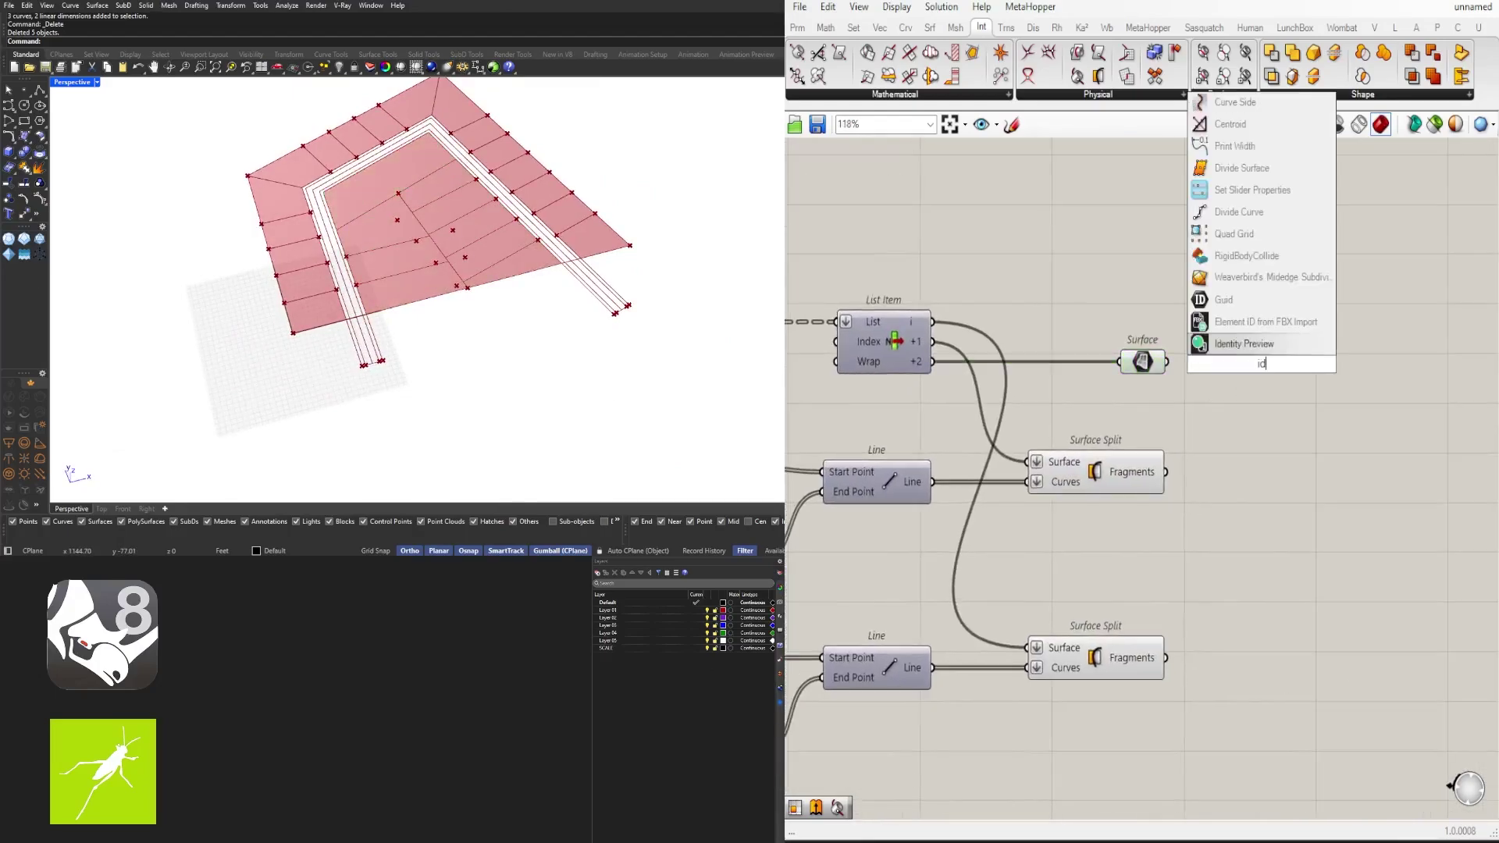
pyautogui.press('Return')
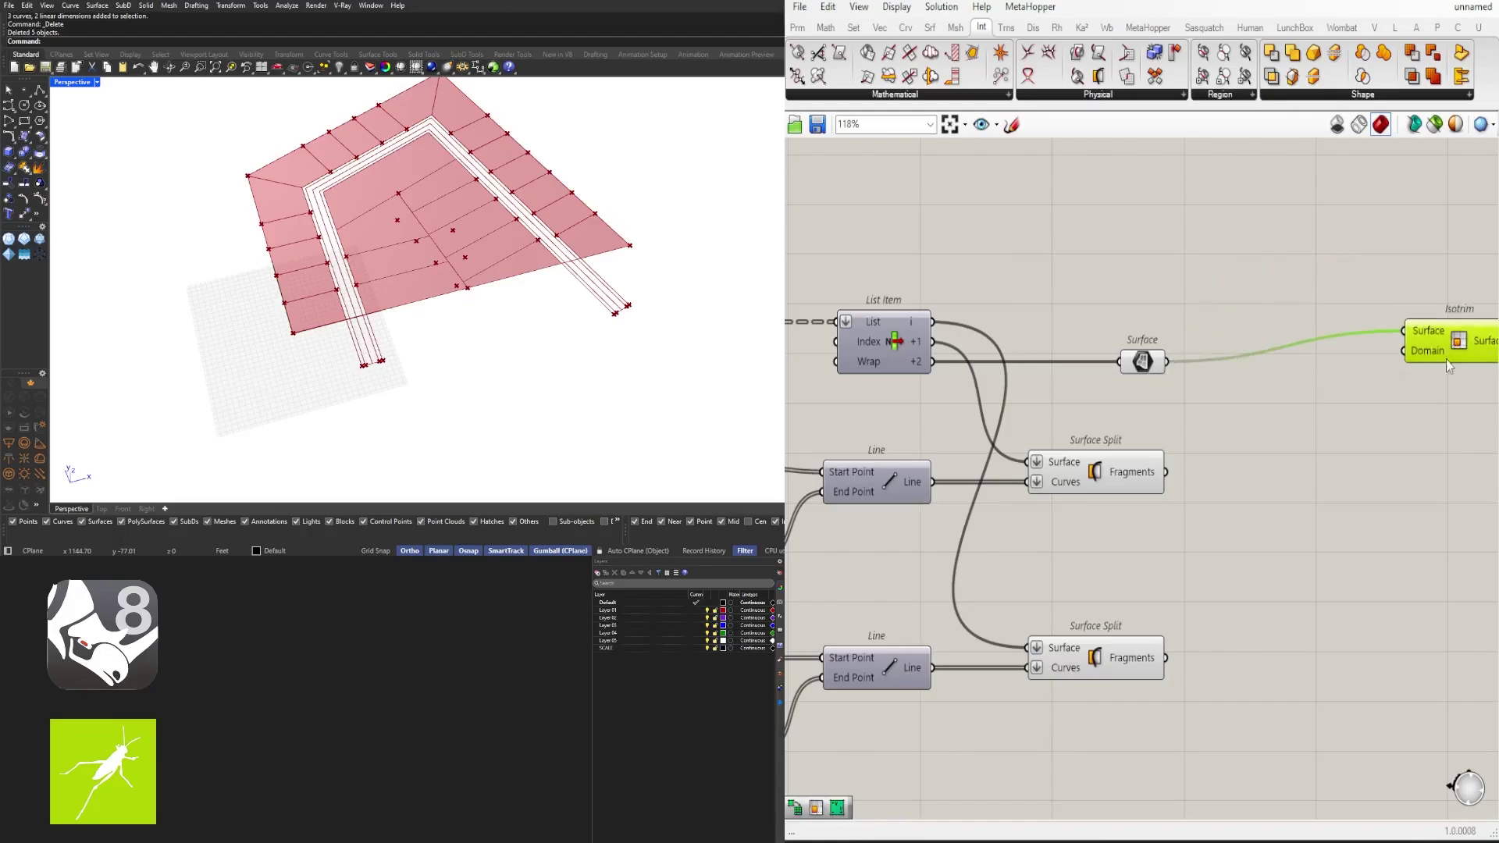
pyautogui.doubleClick(1227, 383)
pyautogui.write('div')
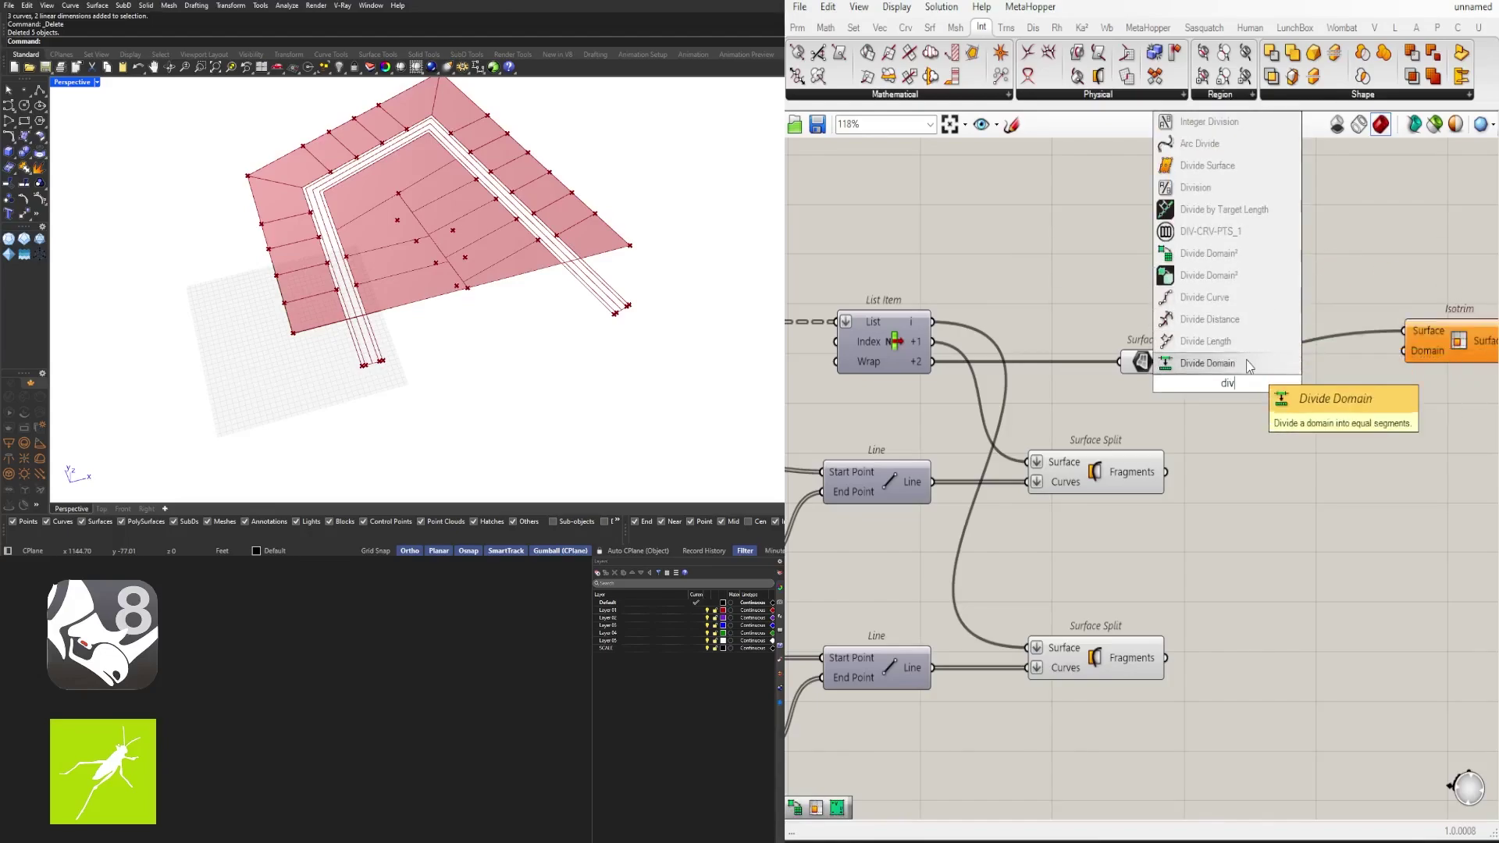
pyautogui.click(1233, 253)
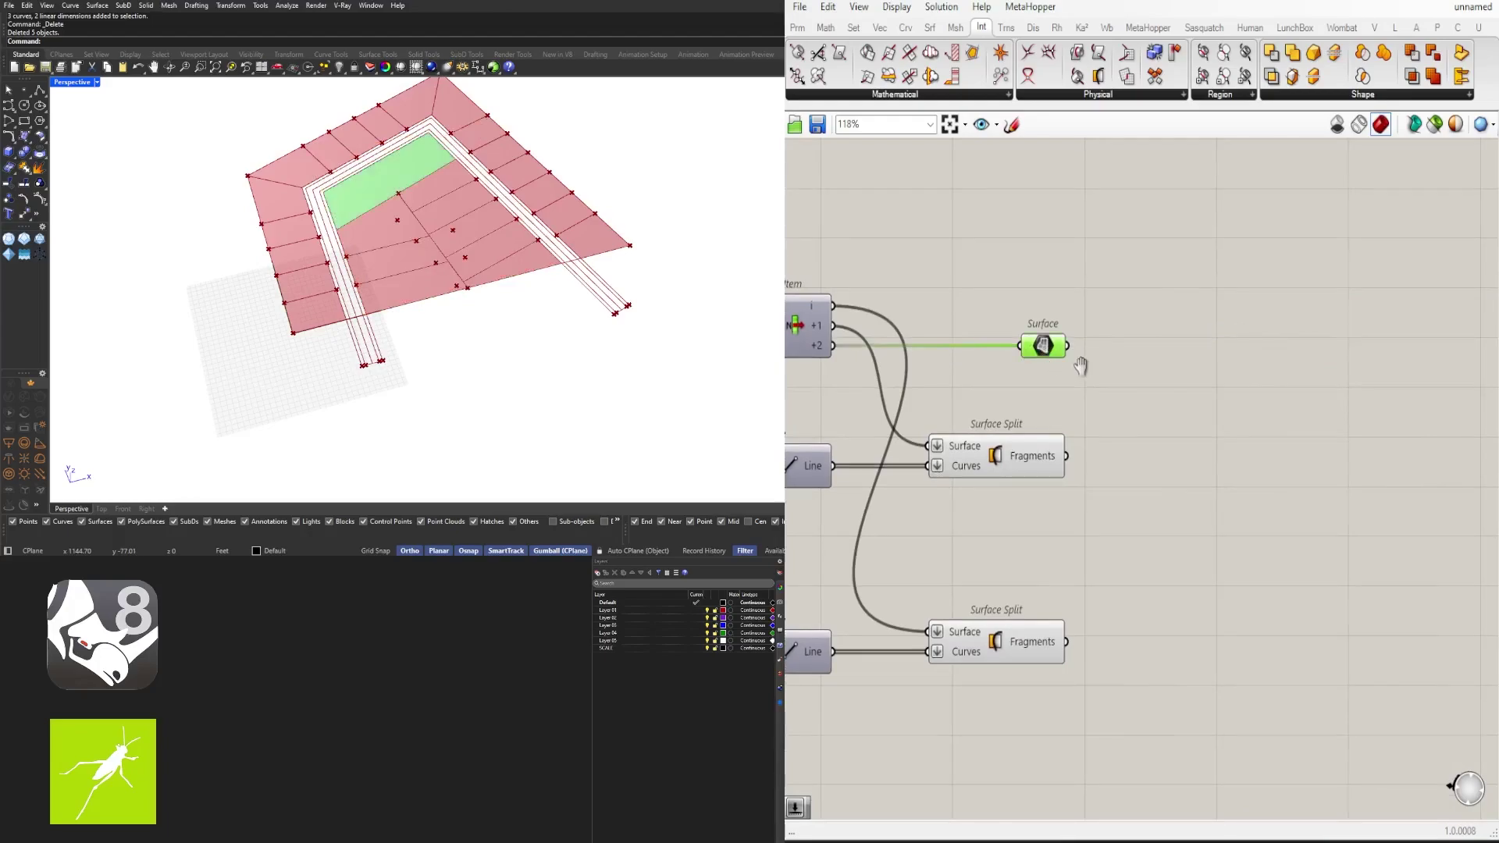
# Step: Add a Deconstruct Brep component beside the Surface parameter and feed it with that surface
pyautogui.moveTo(1080, 366); pyautogui.dragTo(1119, 397, button='right')
pyautogui.doubleClick(1178, 381)
pyautogui.write('dec')
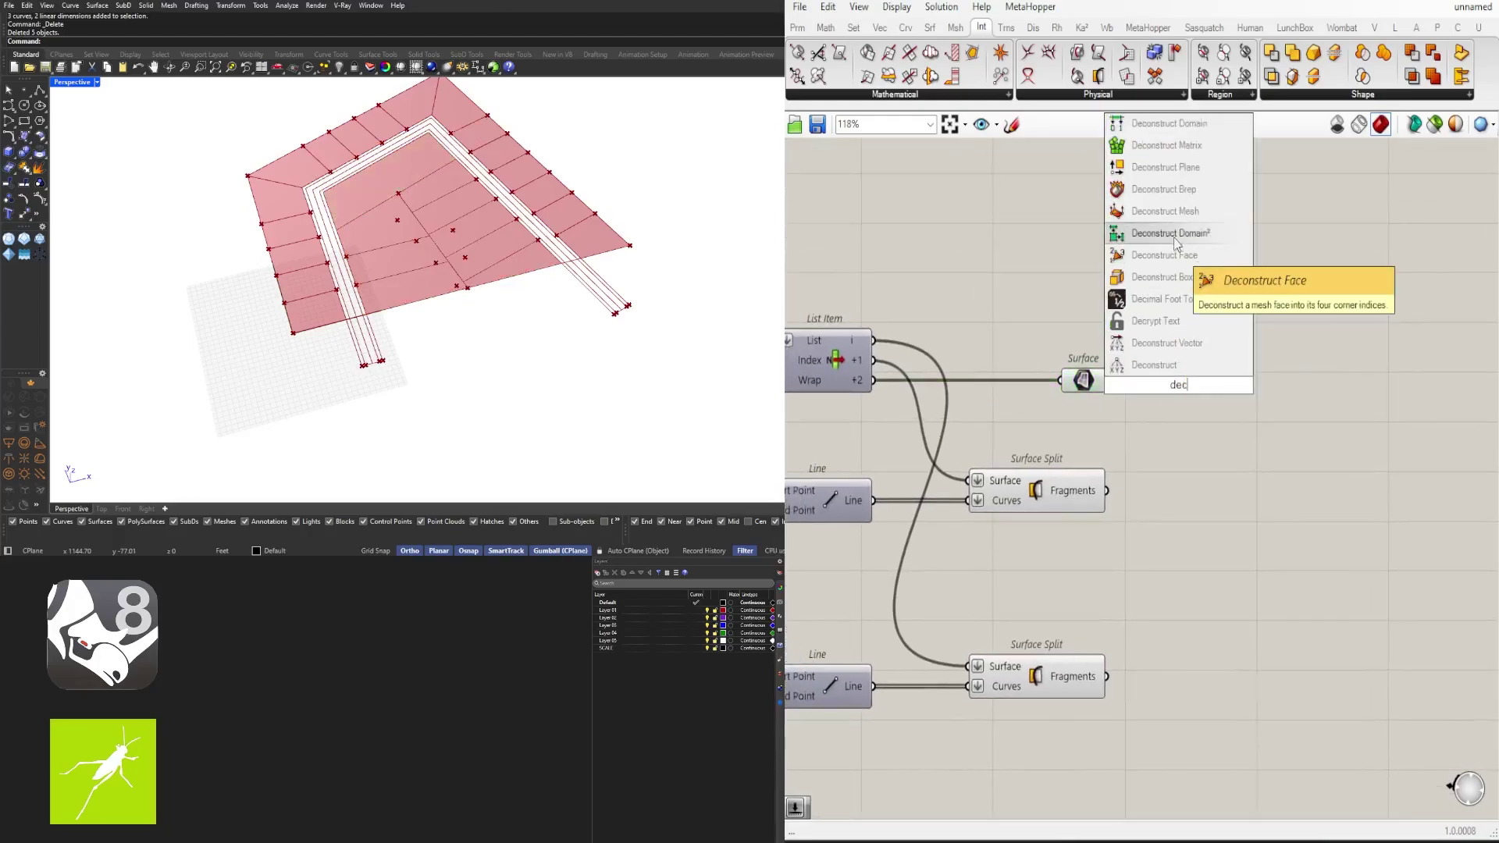
pyautogui.click(1166, 206)
pyautogui.moveTo(1105, 378); pyautogui.dragTo(1129, 384)
pyautogui.moveTo(1177, 384); pyautogui.dragTo(1199, 358)
# Step: Add a Join Curves component and connect the Edges of Deconstruct Brep to it
pyautogui.moveTo(1385, 370); pyautogui.dragTo(1316, 370, button='right')
pyautogui.click(1316, 370)
pyautogui.doubleClick(1316, 375)
pyautogui.write('join')
pyautogui.press('Return')
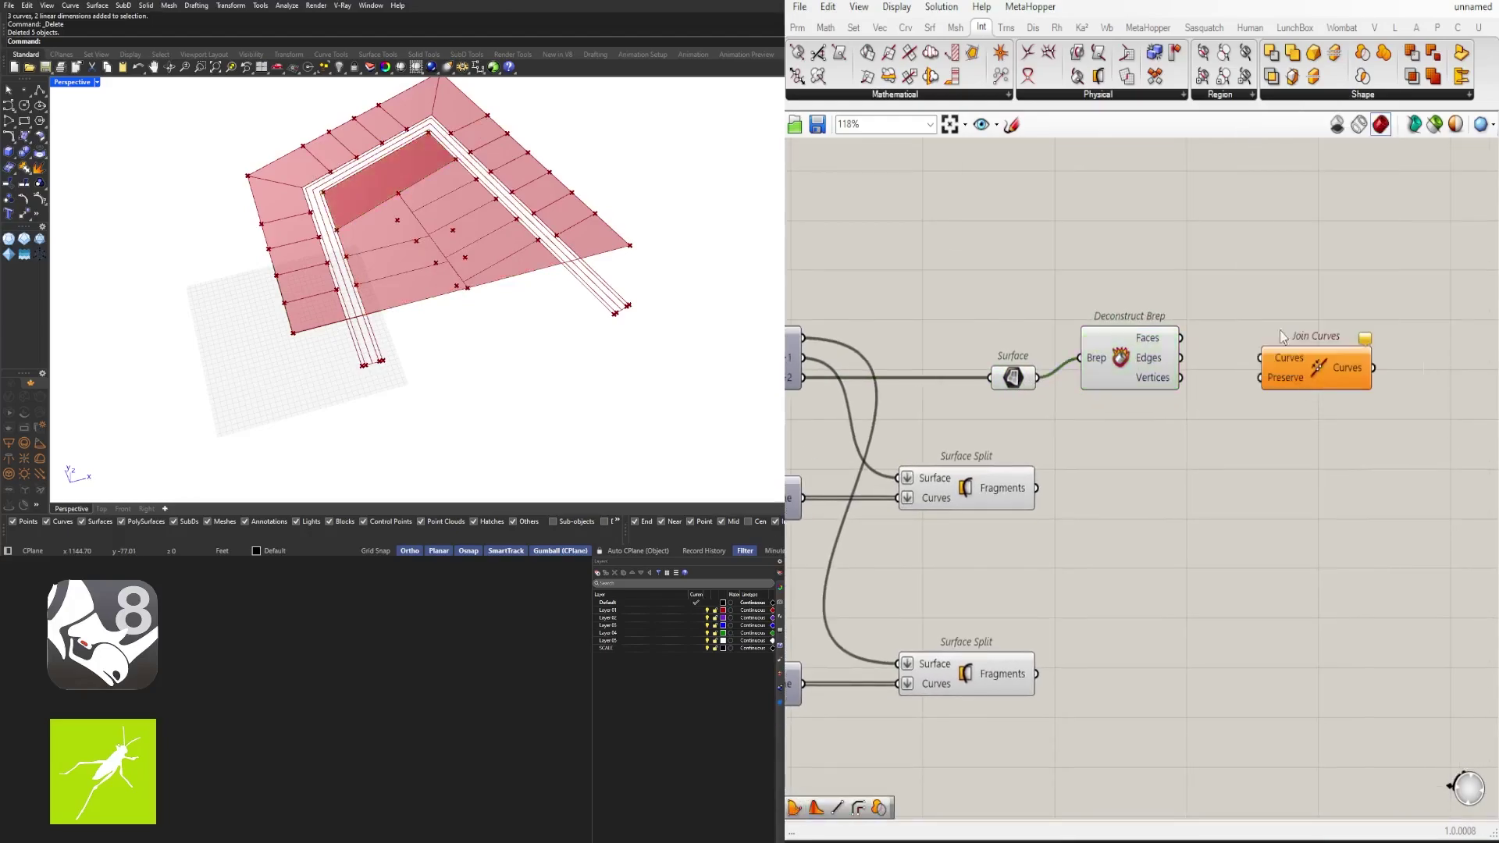
pyautogui.moveTo(1311, 367); pyautogui.dragTo(1255, 368)
pyautogui.moveTo(1360, 383); pyautogui.dragTo(1208, 387, button='right')
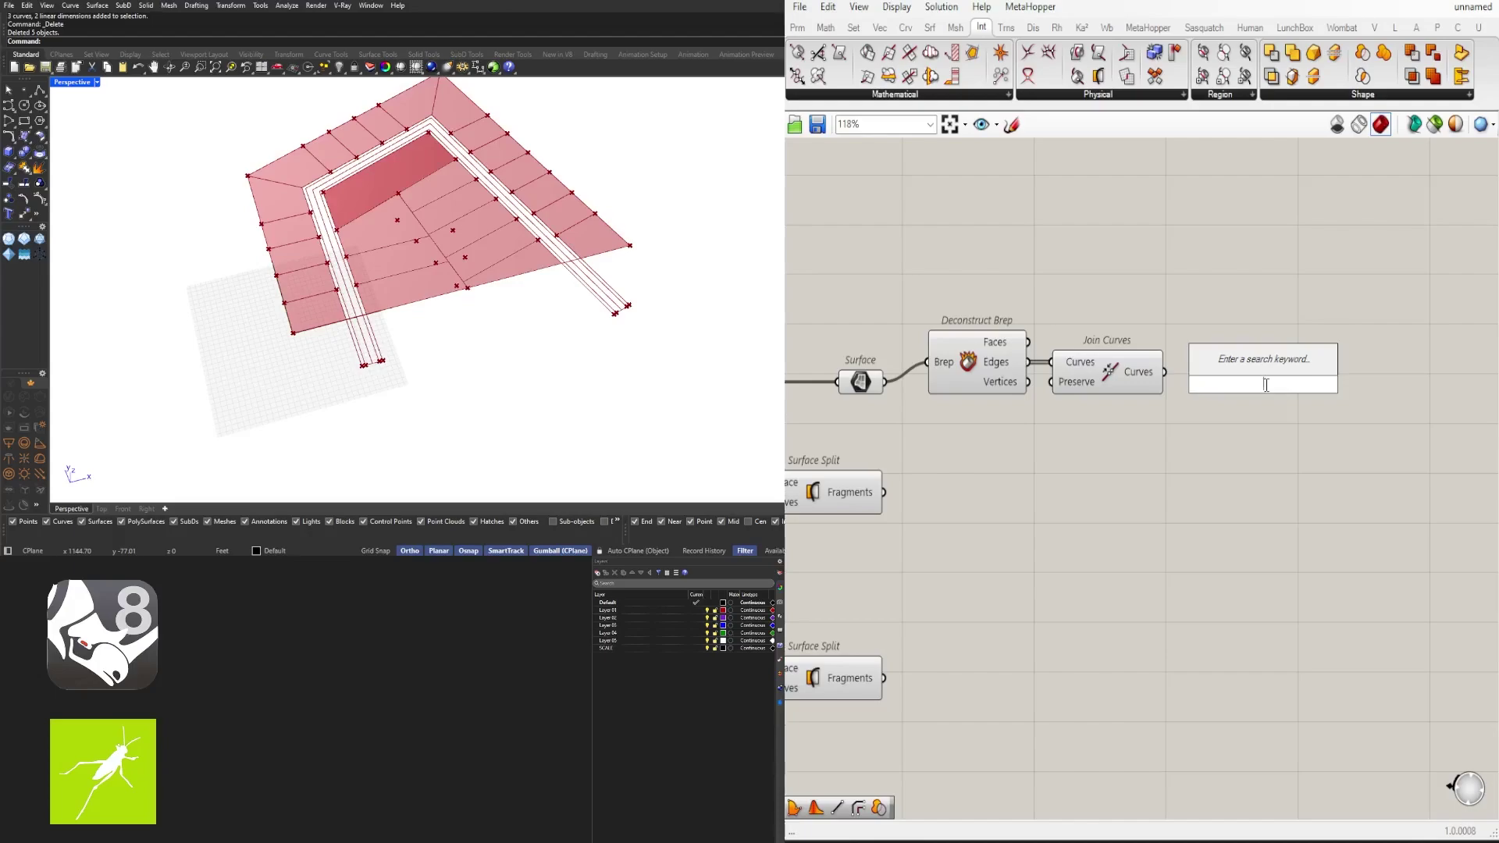
# Step: Add an Isotrim fed by the joined curves and place a Divide Domain² component in front of it
pyautogui.write('iso')
pyautogui.click(1266, 360)
pyautogui.moveTo(1163, 373); pyautogui.dragTo(1209, 377)
pyautogui.moveTo(1277, 387); pyautogui.dragTo(1436, 387)
pyautogui.moveTo(1437, 387); pyautogui.dragTo(1278, 422, button='right')
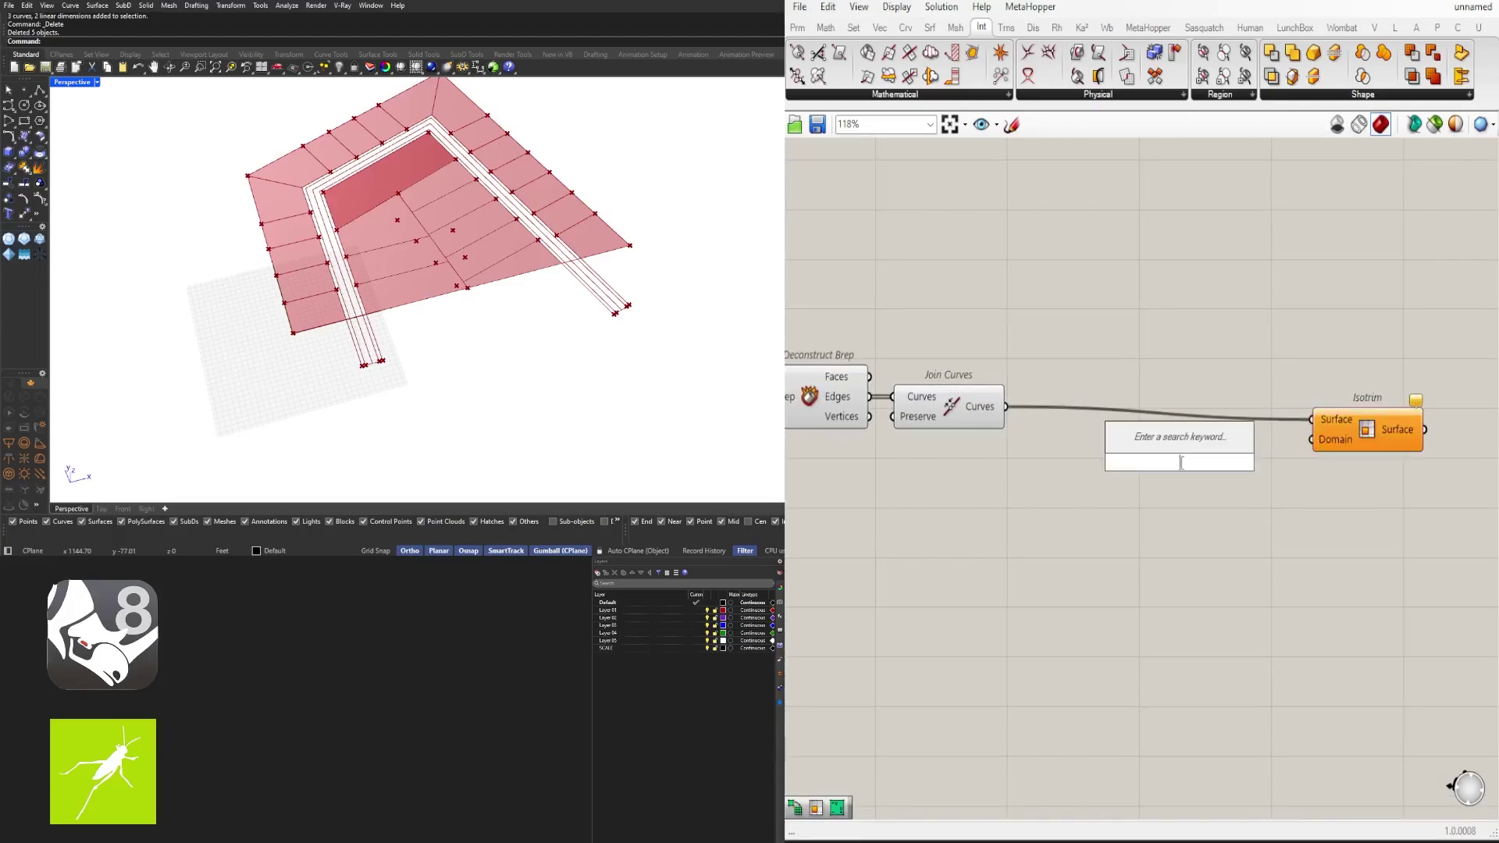
pyautogui.write('div')
pyautogui.click(1164, 331)
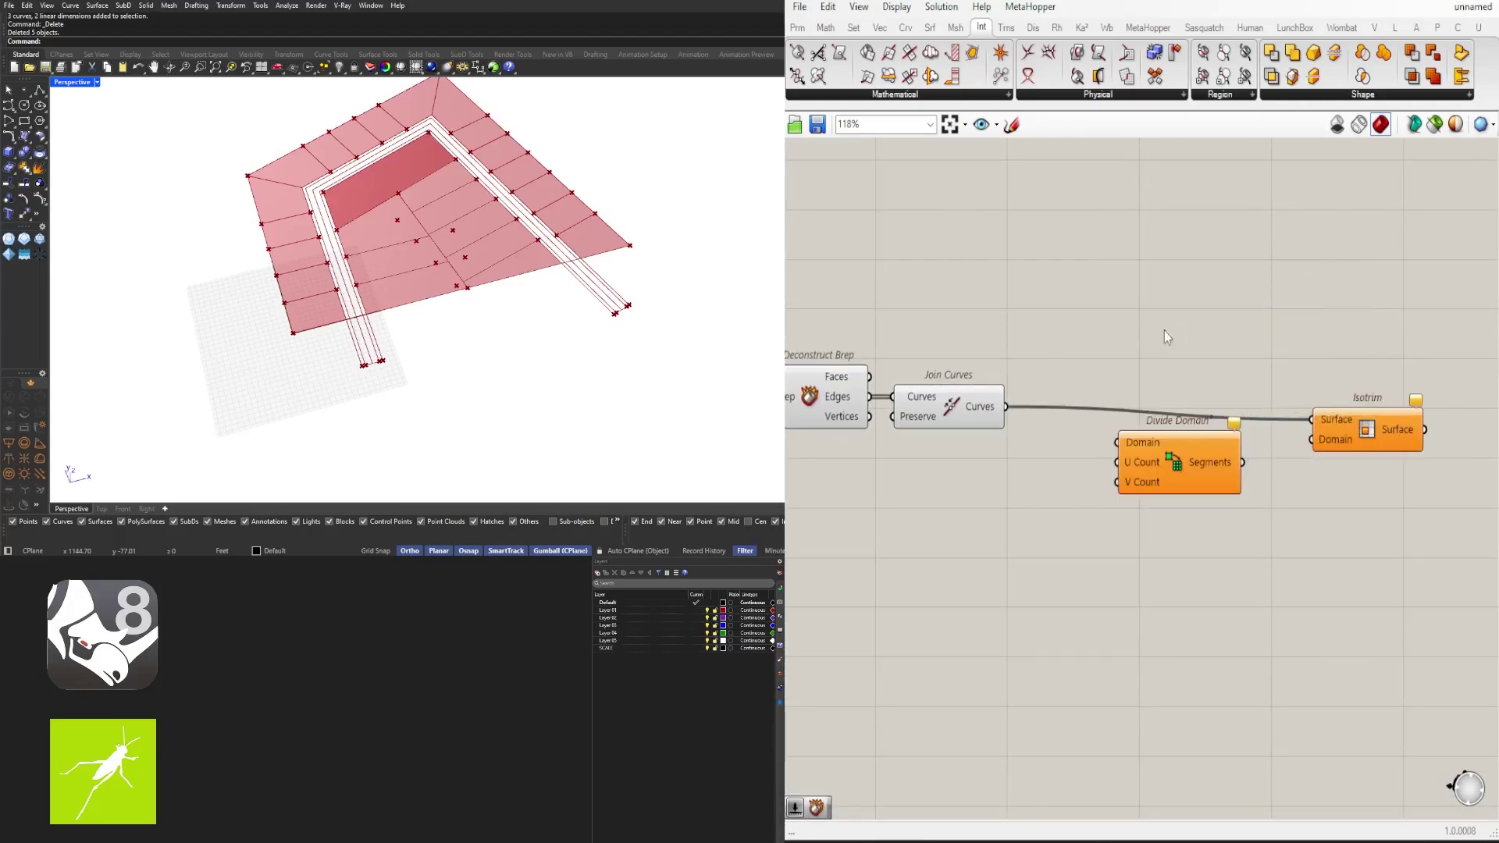
# Step: Insert a Surface parameter after Join Curves and route it through a Relay into Divide Domain² and Isotrim
pyautogui.write('sur')
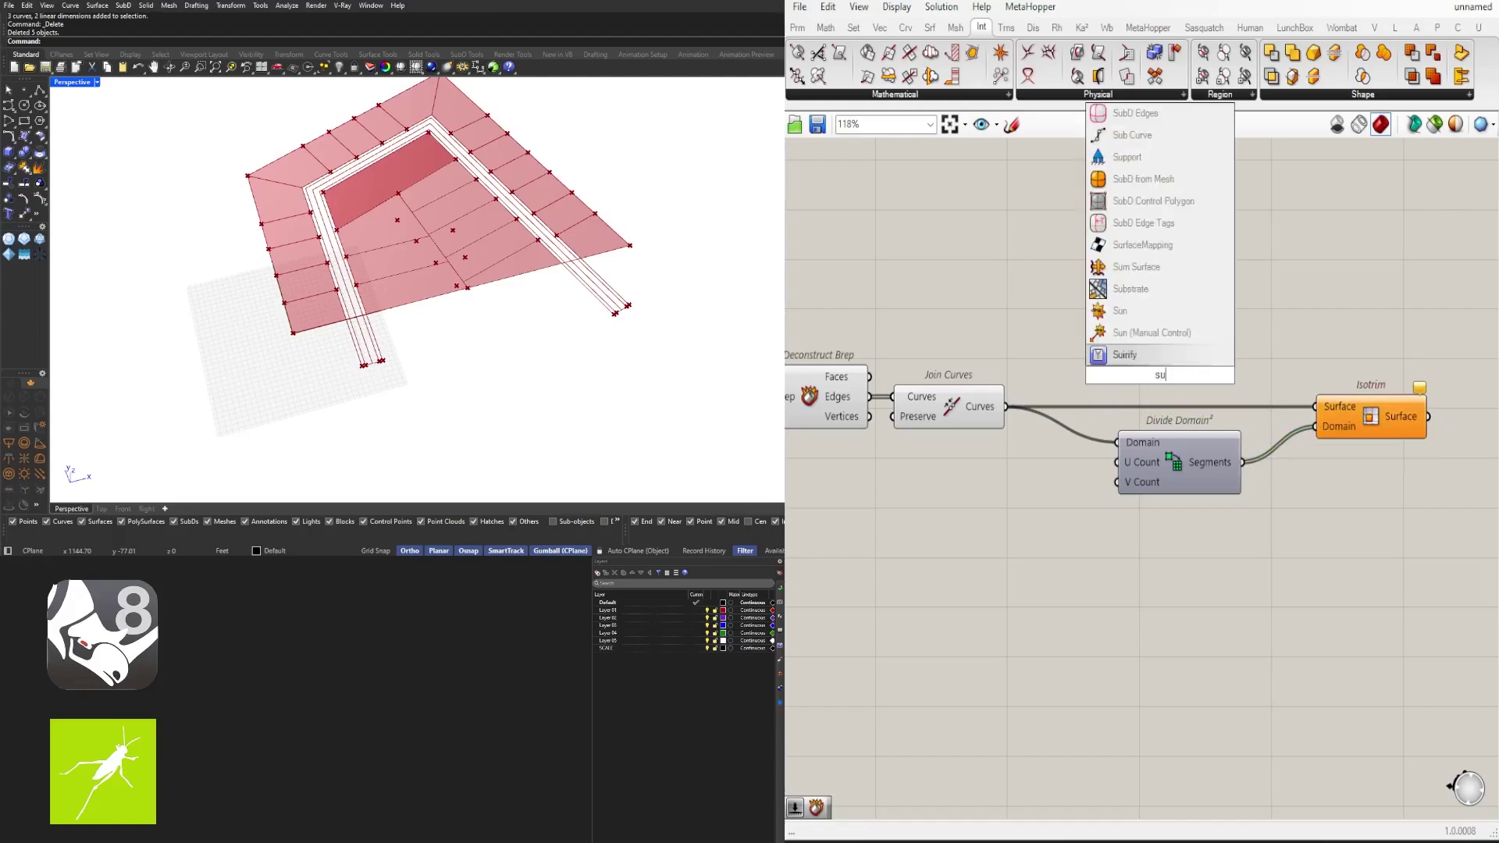
pyautogui.click(1135, 330)
pyautogui.moveTo(1007, 406); pyautogui.dragTo(1137, 375)
pyautogui.moveTo(1387, 512); pyautogui.dragTo(1032, 403)
pyautogui.moveTo(1046, 406); pyautogui.dragTo(1264, 406)
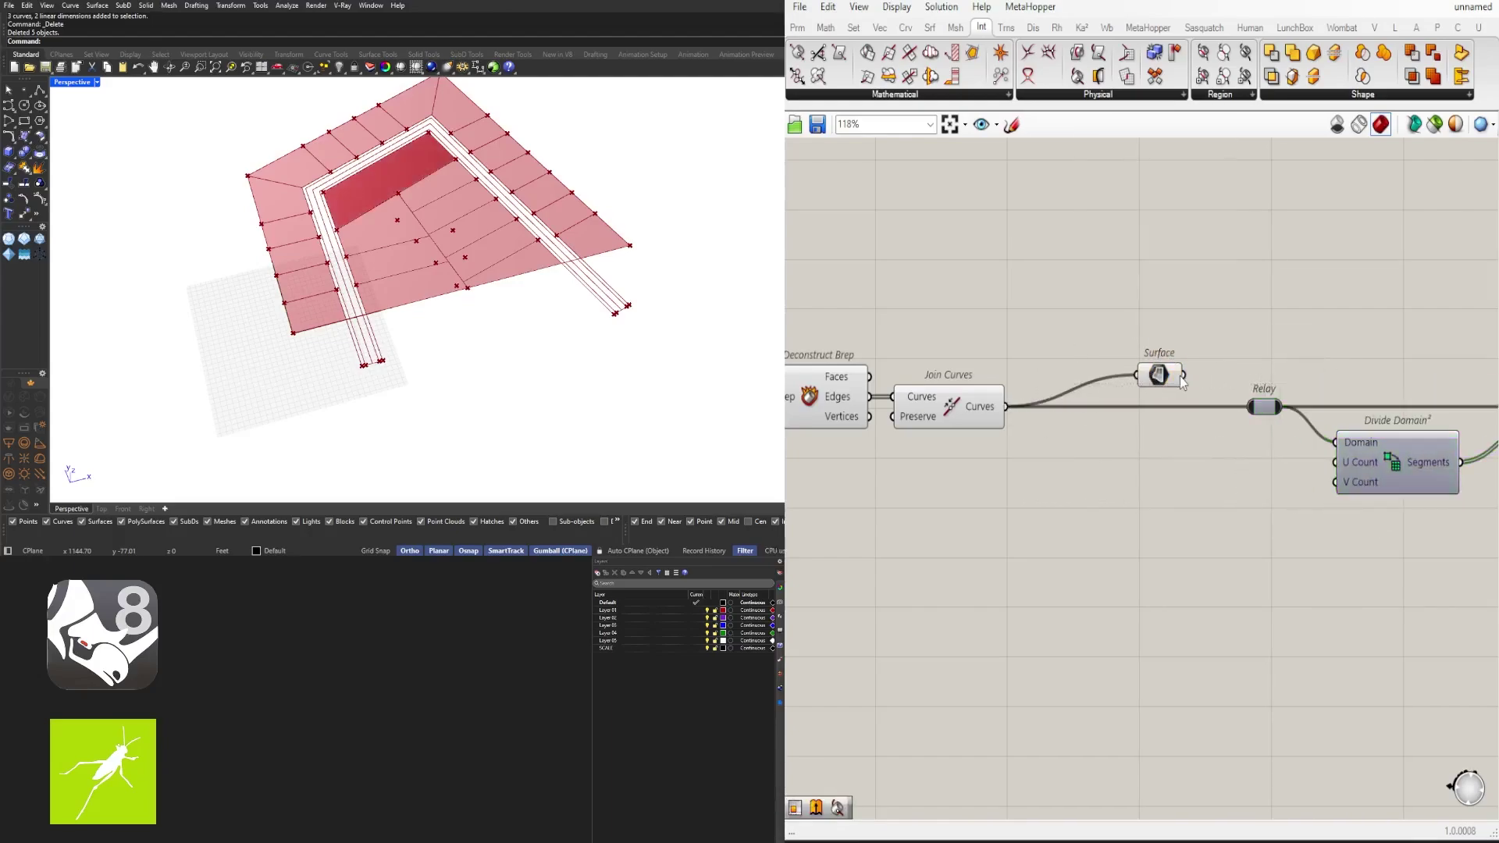
pyautogui.scroll(-2, 1132, 422)
pyautogui.moveTo(1452, 539); pyautogui.dragTo(987, 388)
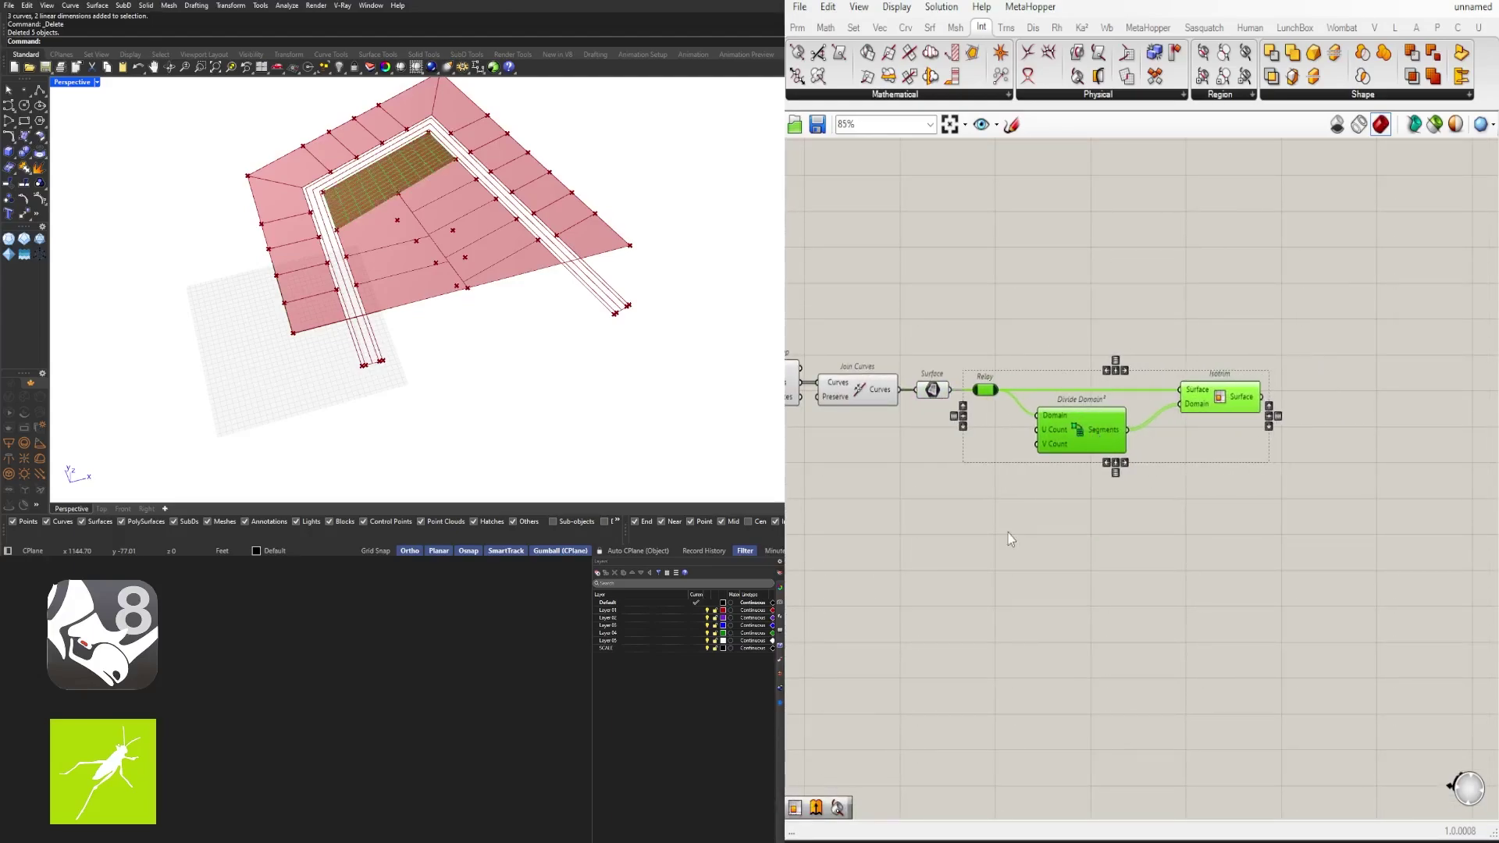
# Step: Add a number slider set to 1 for the U Count of Divide Domain²
pyautogui.scroll(3, 1038, 500)
pyautogui.doubleClick(1090, 484)
pyautogui.write('1')
pyautogui.press('Return')
pyautogui.scroll(4, 1090, 483)
pyautogui.moveTo(1076, 484); pyautogui.dragTo(1041, 526)
pyautogui.press('Delete')
# Step: Add a second number slider for the V Count of Divide Domain² and set it to 4
pyautogui.doubleClick(1036, 464)
pyautogui.write('5')
pyautogui.press('Return')
pyautogui.moveTo(1367, 491); pyautogui.dragTo(1378, 488)
pyautogui.scroll(4, 1085, 459)
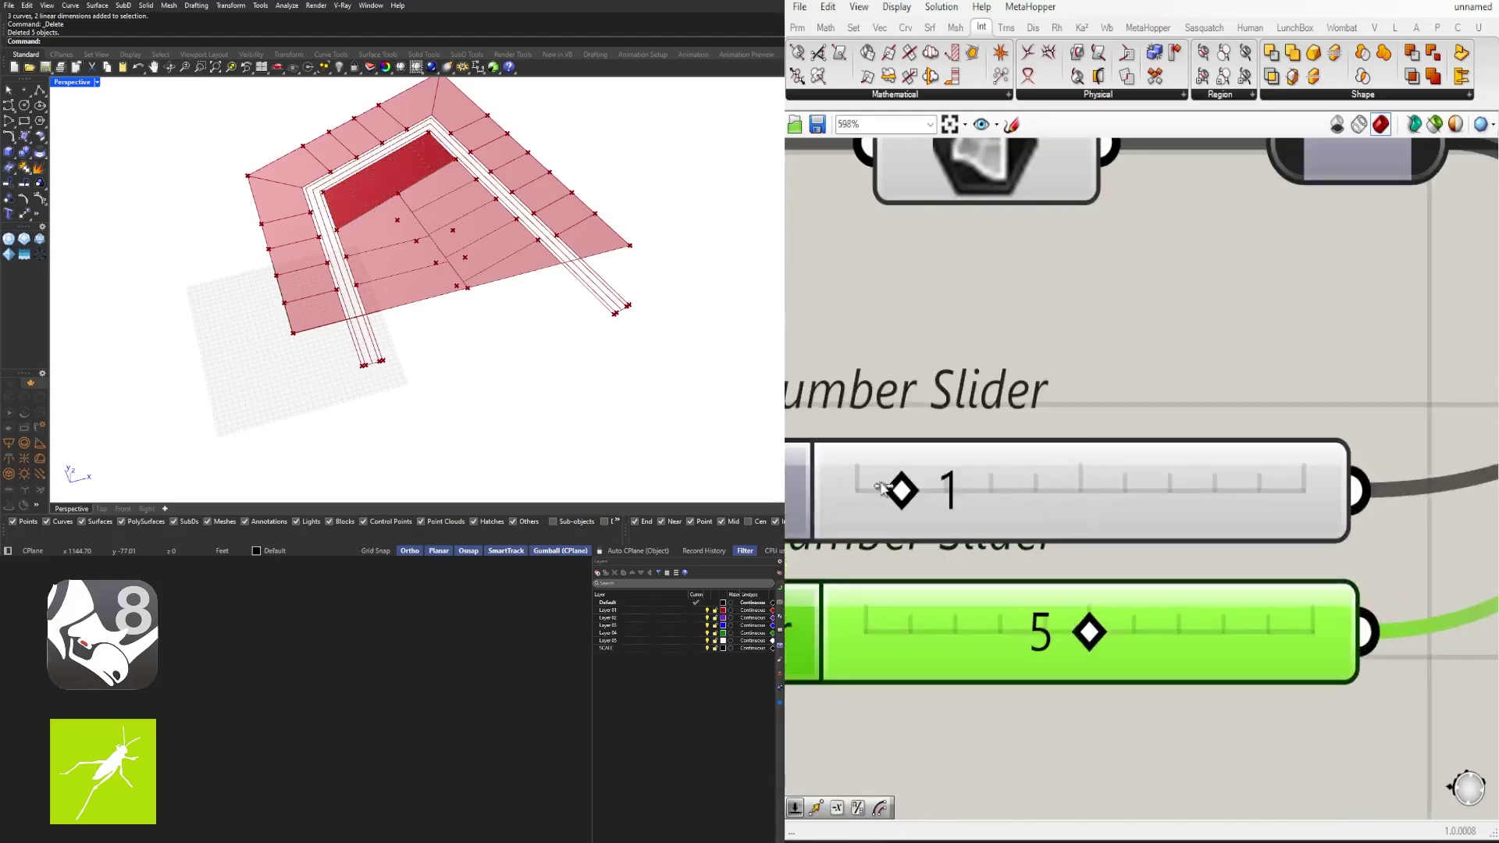
pyautogui.scroll(-7, 1030, 546)
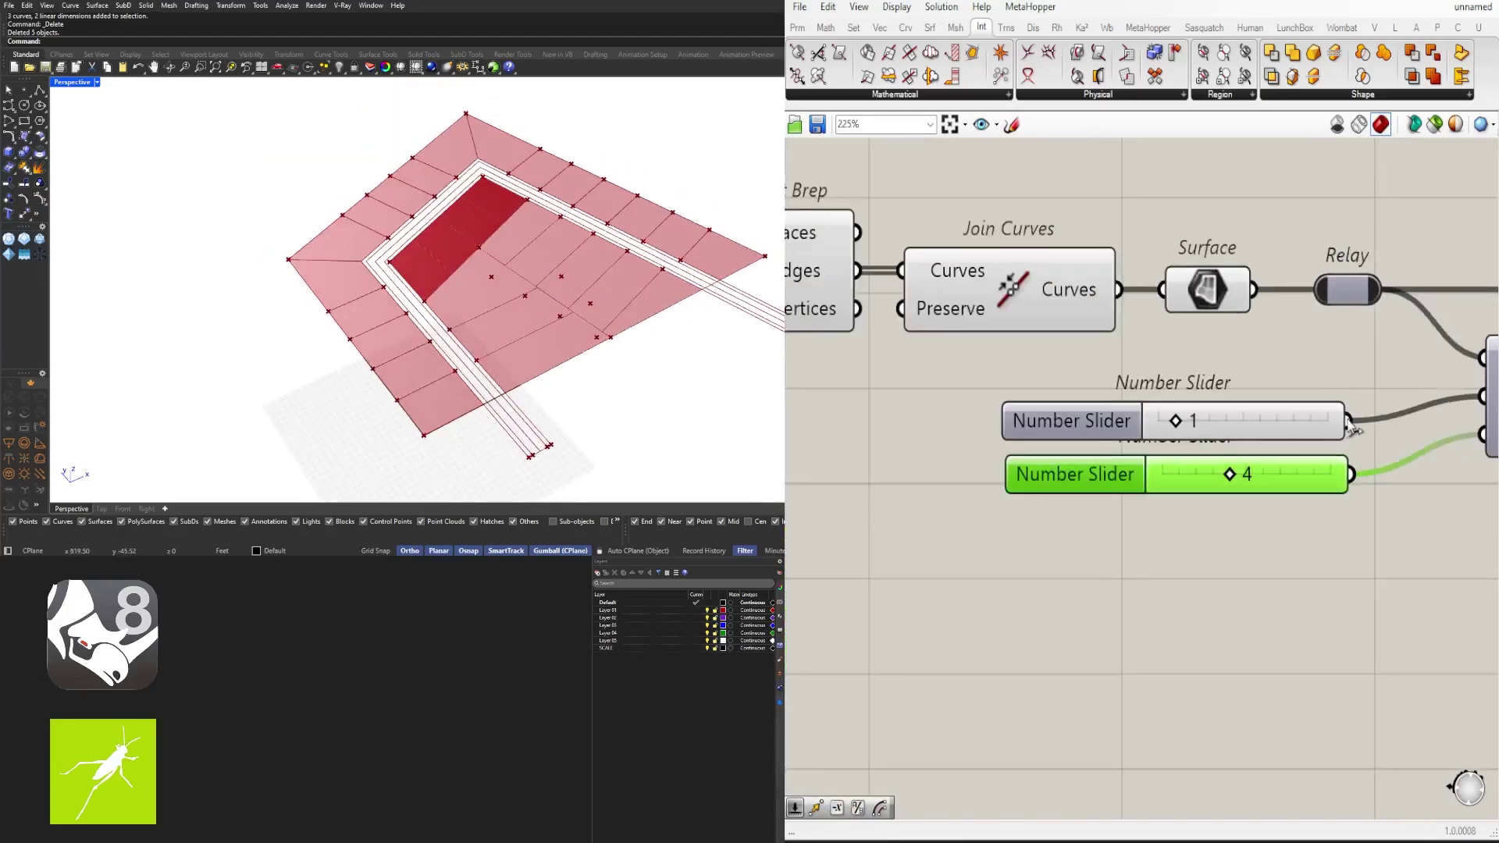
pyautogui.scroll(2, 1075, 394)
# Step: Tidy the Surface, Deconstruct Brep and Join Curves chain and turn off the preview of the Surface parameter after Join Curves
pyautogui.moveTo(1074, 394); pyautogui.dragTo(1073, 391)
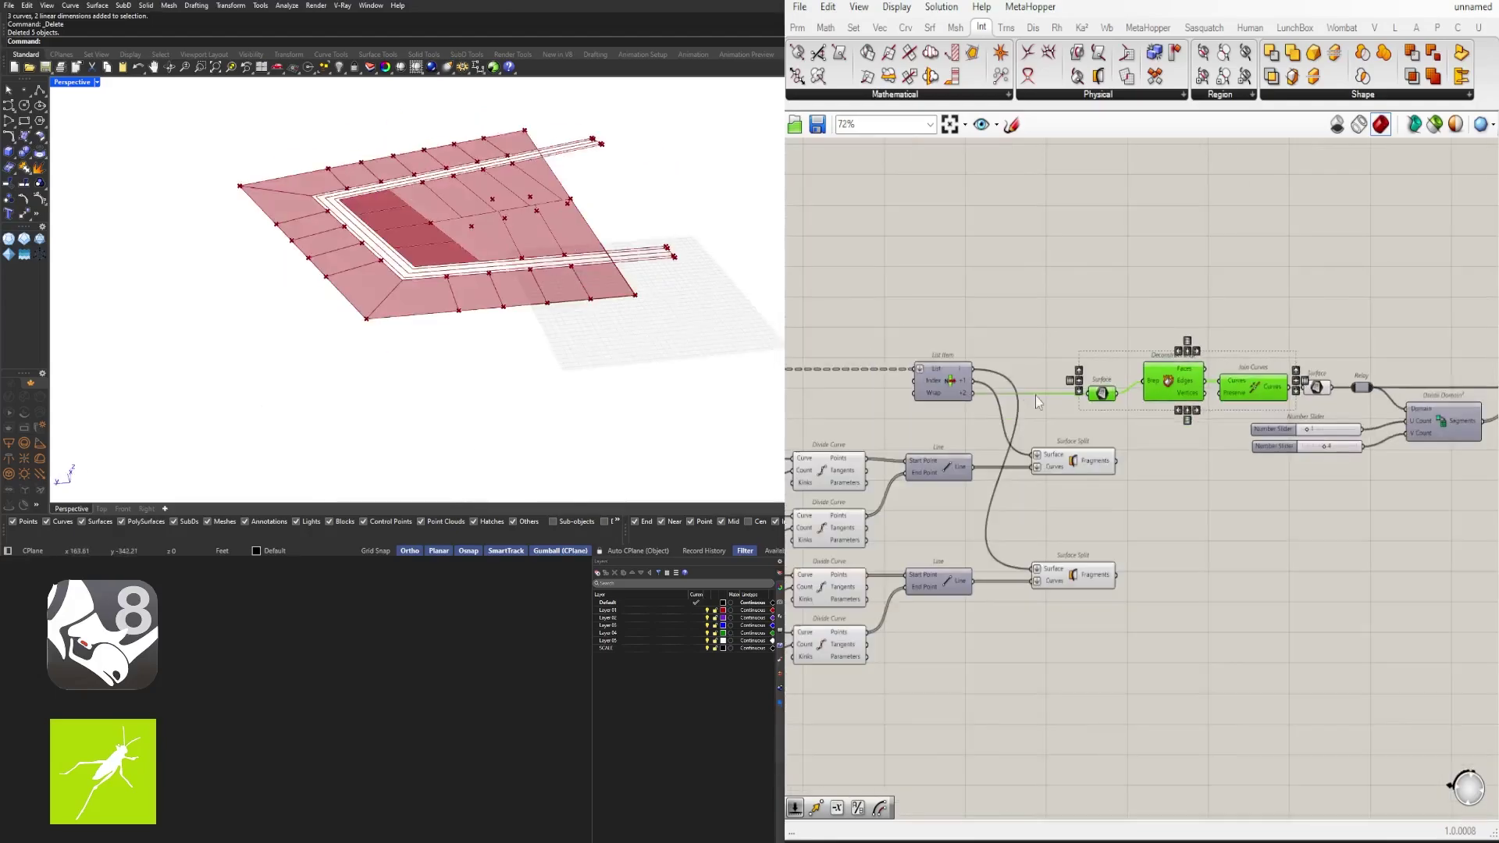
pyautogui.click(1115, 389)
pyautogui.scroll(-2, 1115, 392)
pyautogui.moveTo(1115, 393); pyautogui.dragTo(930, 471, button='right')
pyautogui.scroll(2, 1127, 407)
pyautogui.click(1001, 349)
pyautogui.scroll(-5, 1002, 351)
pyautogui.scroll(4, 1241, 418)
pyautogui.moveTo(1241, 419); pyautogui.dragTo(1020, 474, button='right')
pyautogui.click(1019, 476)
pyautogui.scroll(1, 1019, 477)
pyautogui.middleClick(1017, 478)
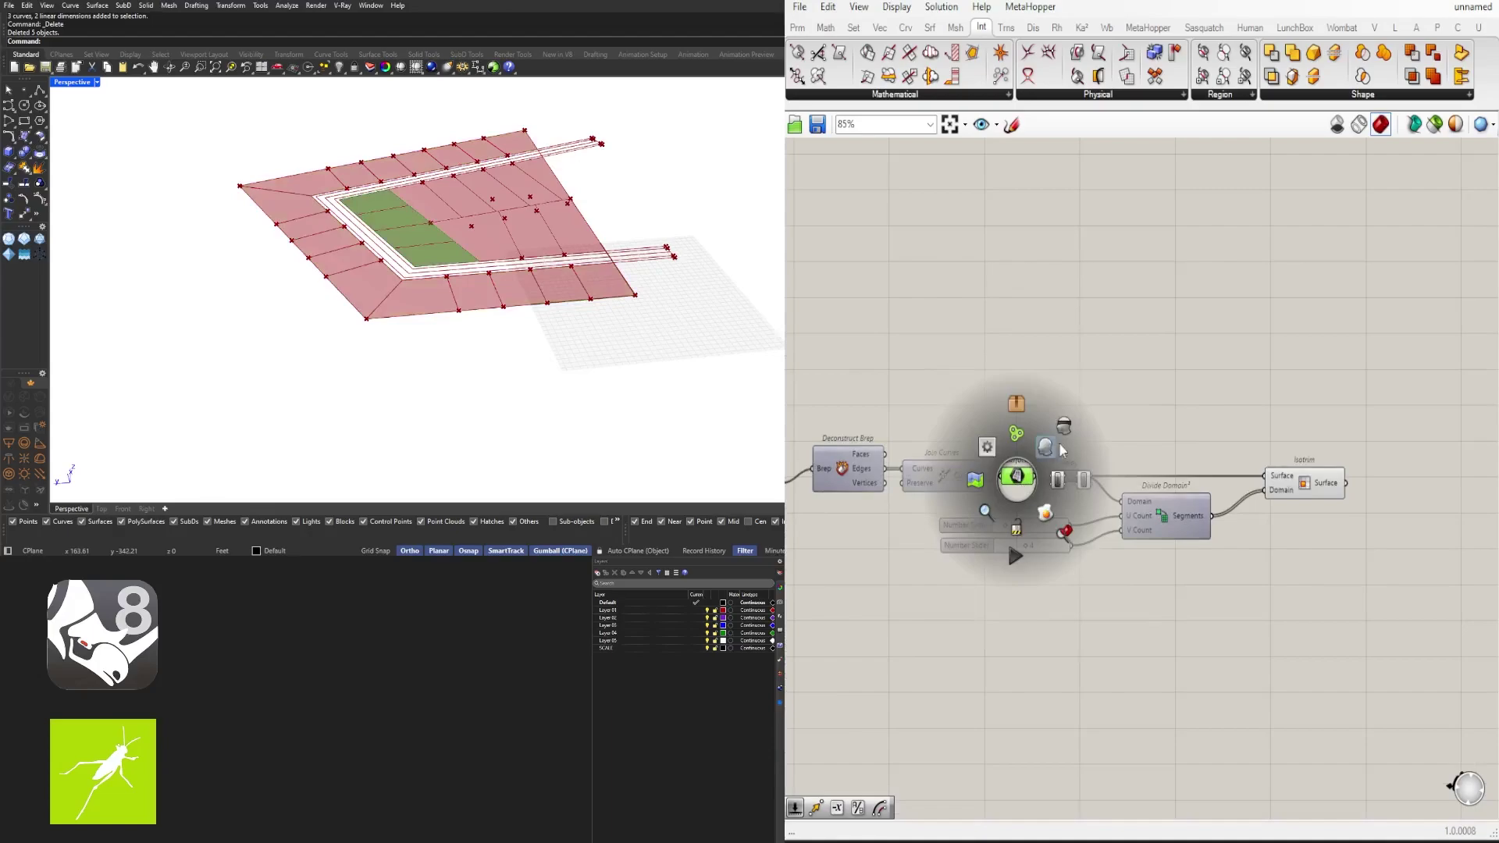
pyautogui.click(1063, 428)
pyautogui.moveTo(671, 219); pyautogui.dragTo(609, 273, button='right')
pyautogui.scroll(-4, 502, 245)
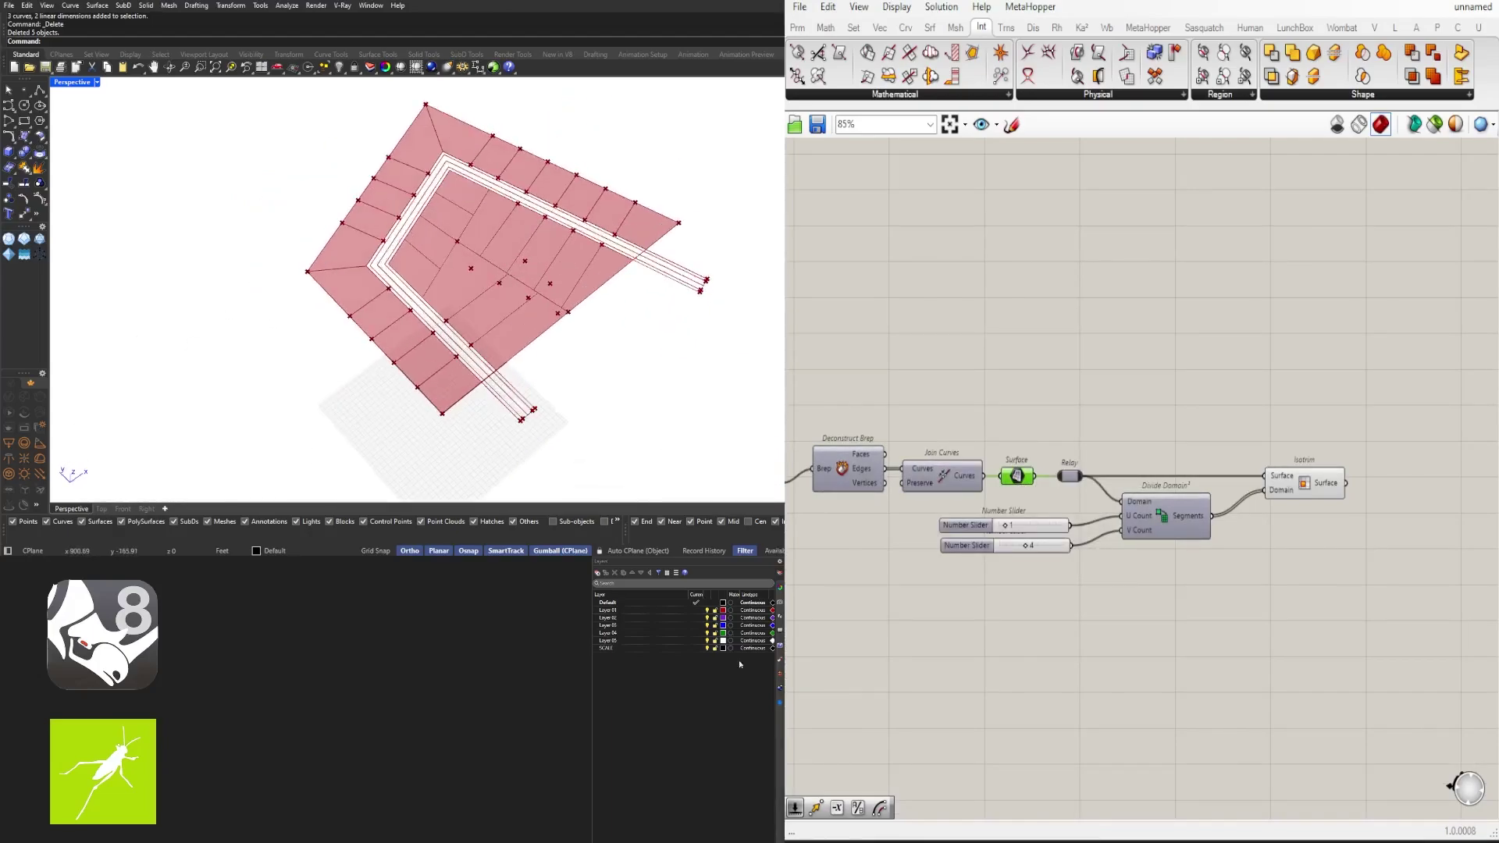
# Step: Try other index values for the List Item that picks from Explode's segments
pyautogui.scroll(-7, 960, 461)
pyautogui.moveTo(960, 461); pyautogui.dragTo(847, 501, button='right')
pyautogui.scroll(6, 1141, 454)
pyautogui.scroll(-3, 1038, 453)
pyautogui.moveTo(1037, 452); pyautogui.dragTo(1342, 476, button='right')
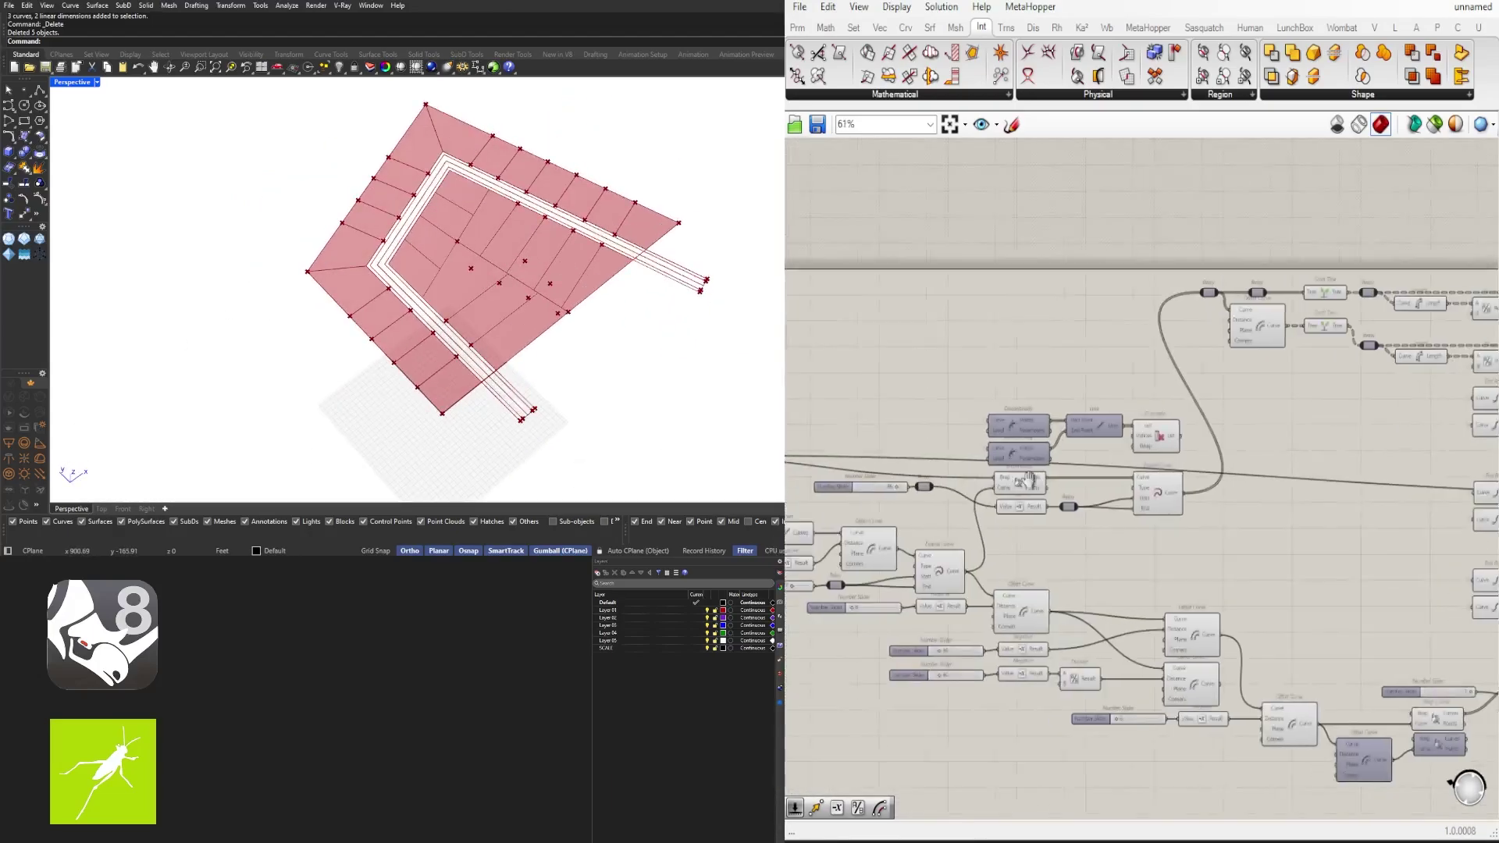
pyautogui.moveTo(975, 468); pyautogui.dragTo(1176, 490, button='right')
pyautogui.scroll(8, 1175, 490)
pyautogui.moveTo(1151, 492)
pyautogui.mouseDown()
pyautogui.moveTo(1277, 487)
pyautogui.moveTo(1122, 489)
pyautogui.mouseUp()
pyautogui.moveTo(593, 351); pyautogui.dragTo(507, 327, button='right')
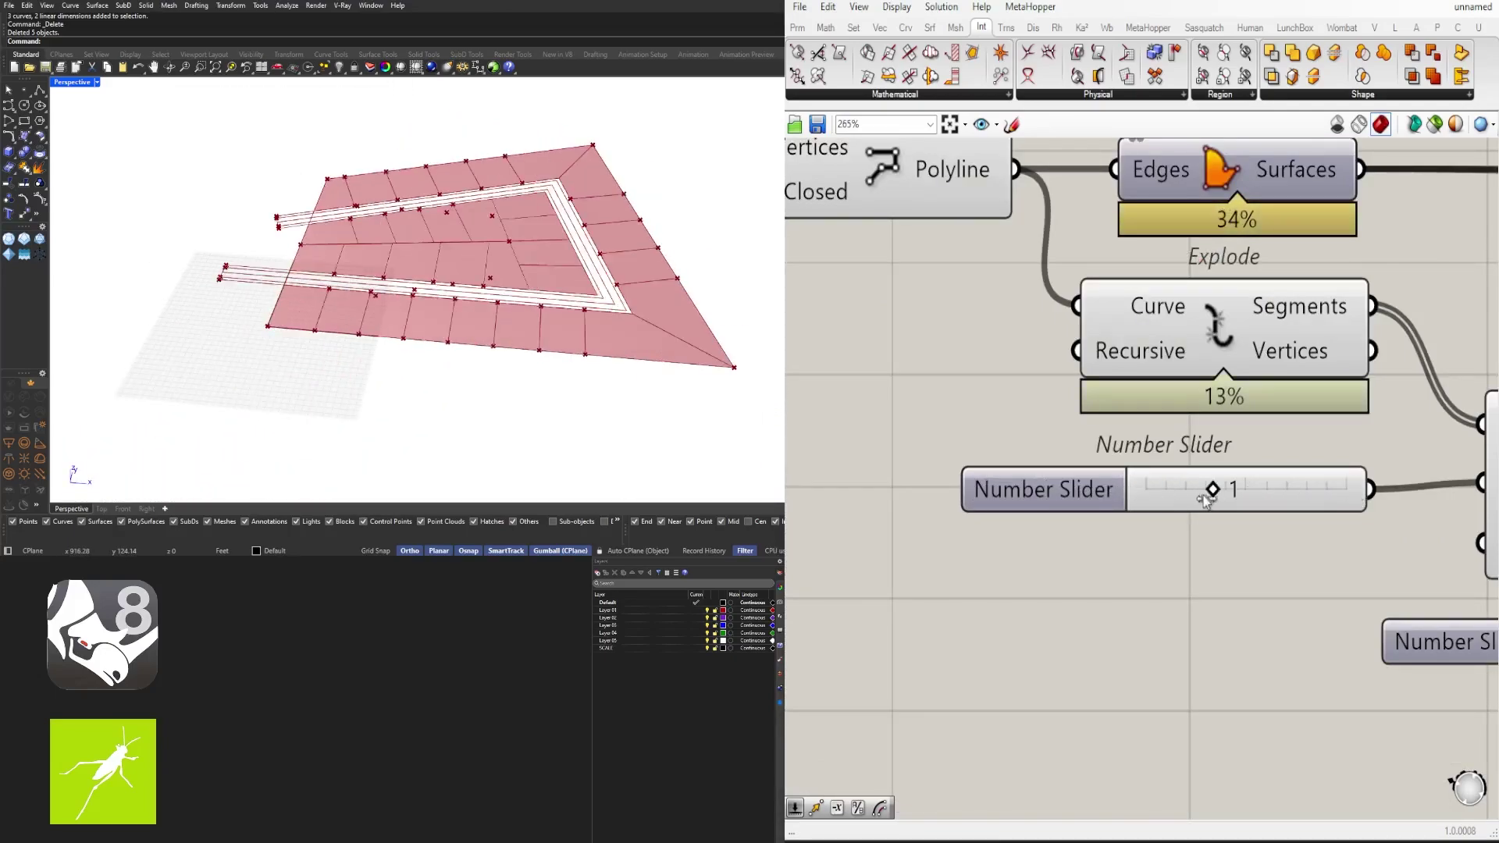
pyautogui.moveTo(406, 328); pyautogui.dragTo(476, 328, button='right')
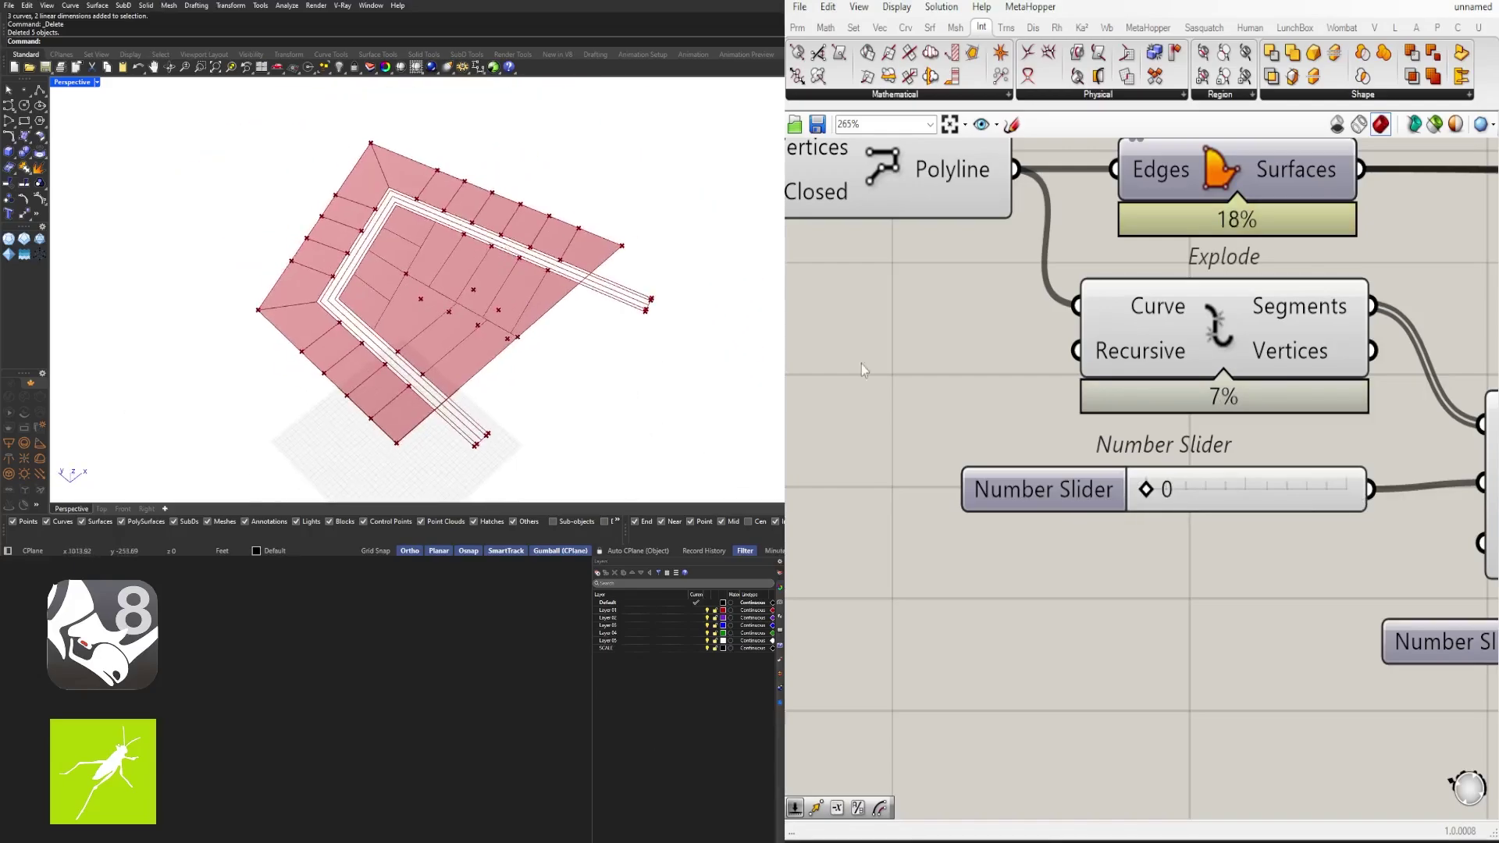
pyautogui.scroll(-1, 1229, 375)
pyautogui.moveTo(1228, 472); pyautogui.dragTo(1229, 412, button='right')
pyautogui.moveTo(1159, 411); pyautogui.dragTo(1285, 422)
# Step: Set the relayed number slider above the road's Offset Curve and Extend Curve to 60
pyautogui.scroll(-6, 1153, 462)
pyautogui.moveTo(968, 550); pyautogui.dragTo(1007, 530, button='right')
pyautogui.scroll(4, 1284, 515)
pyautogui.scroll(-3, 1284, 515)
pyautogui.scroll(5, 1244, 409)
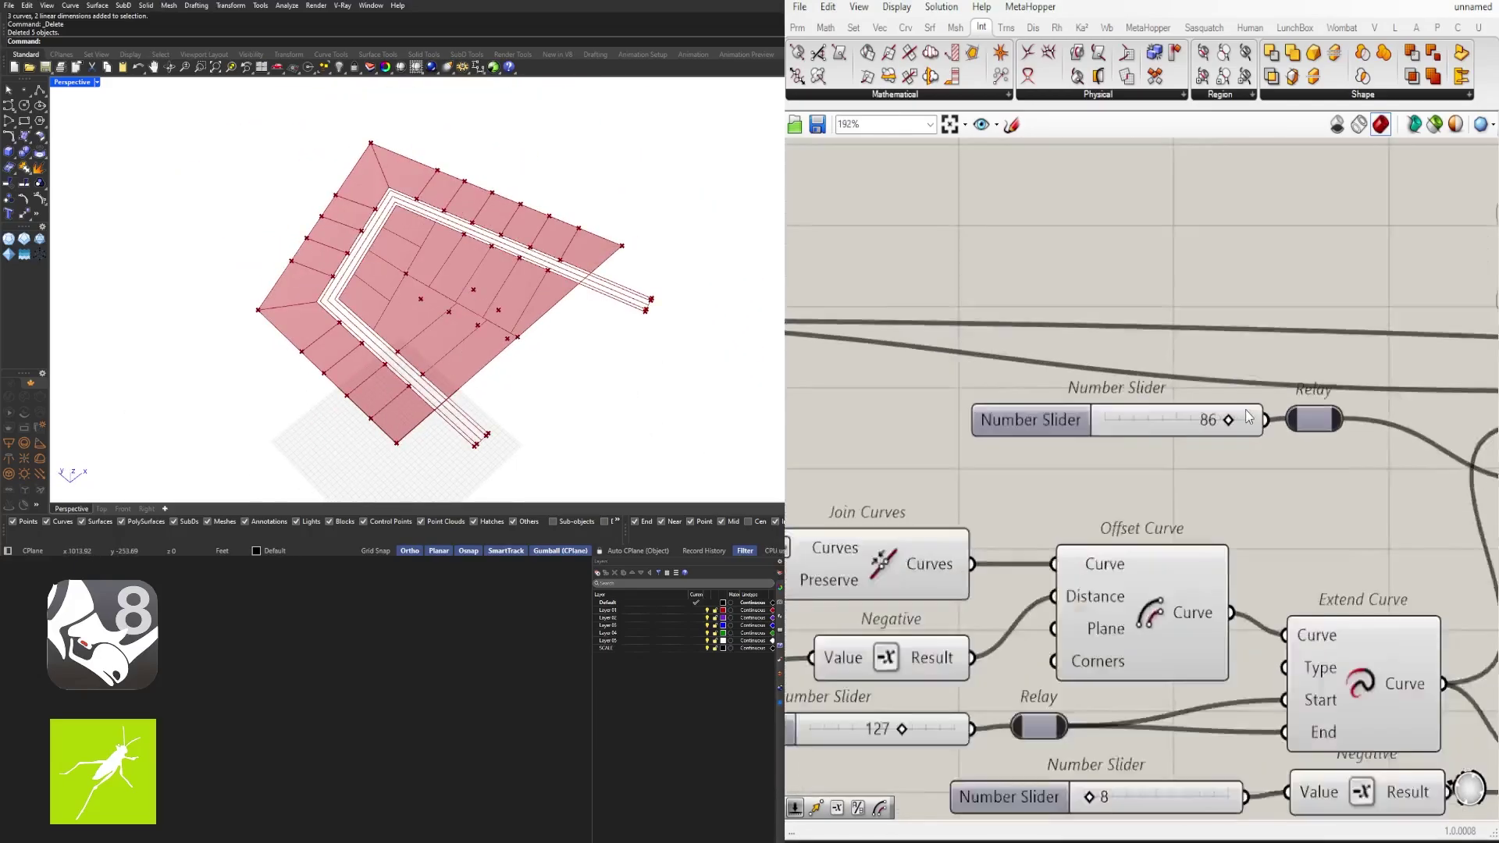
pyautogui.moveTo(1244, 412); pyautogui.dragTo(1141, 415)
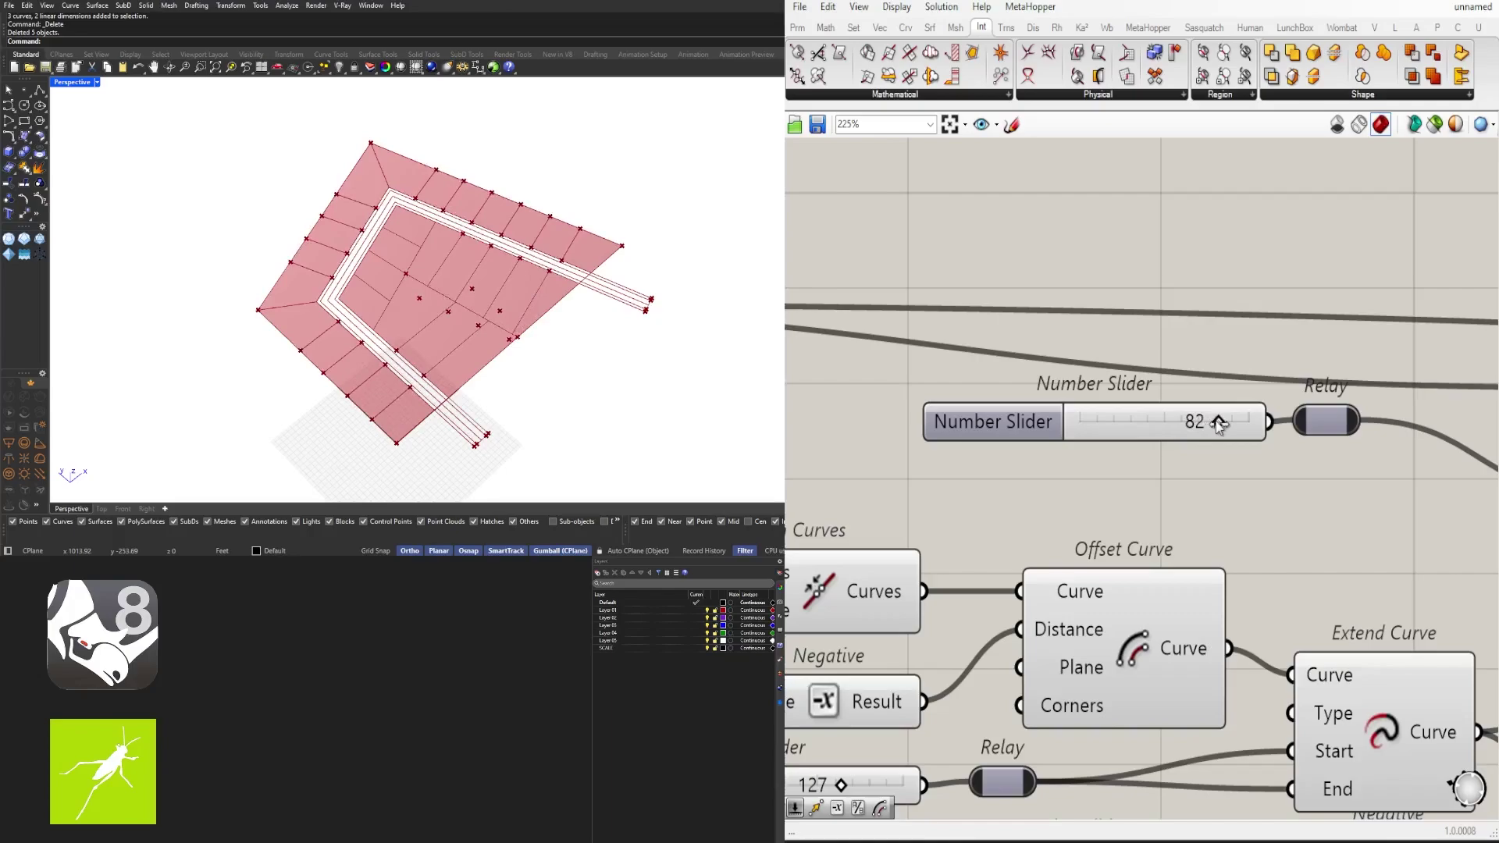
pyautogui.moveTo(376, 357); pyautogui.dragTo(460, 349, button='right')
pyautogui.scroll(4, 456, 347)
pyautogui.scroll(-4, 458, 348)
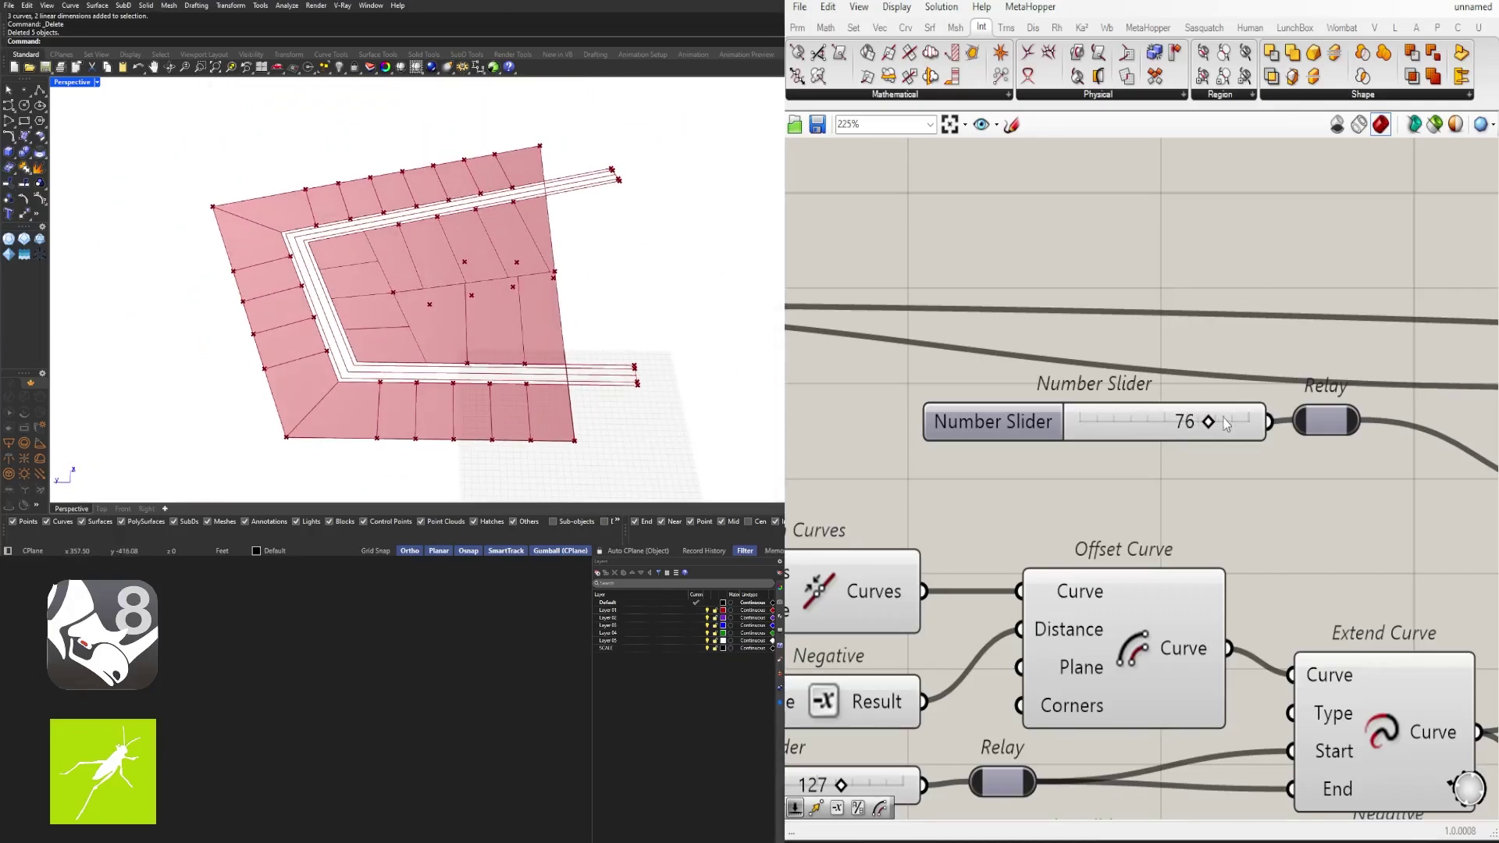
pyautogui.write('0')
pyautogui.press('Return')
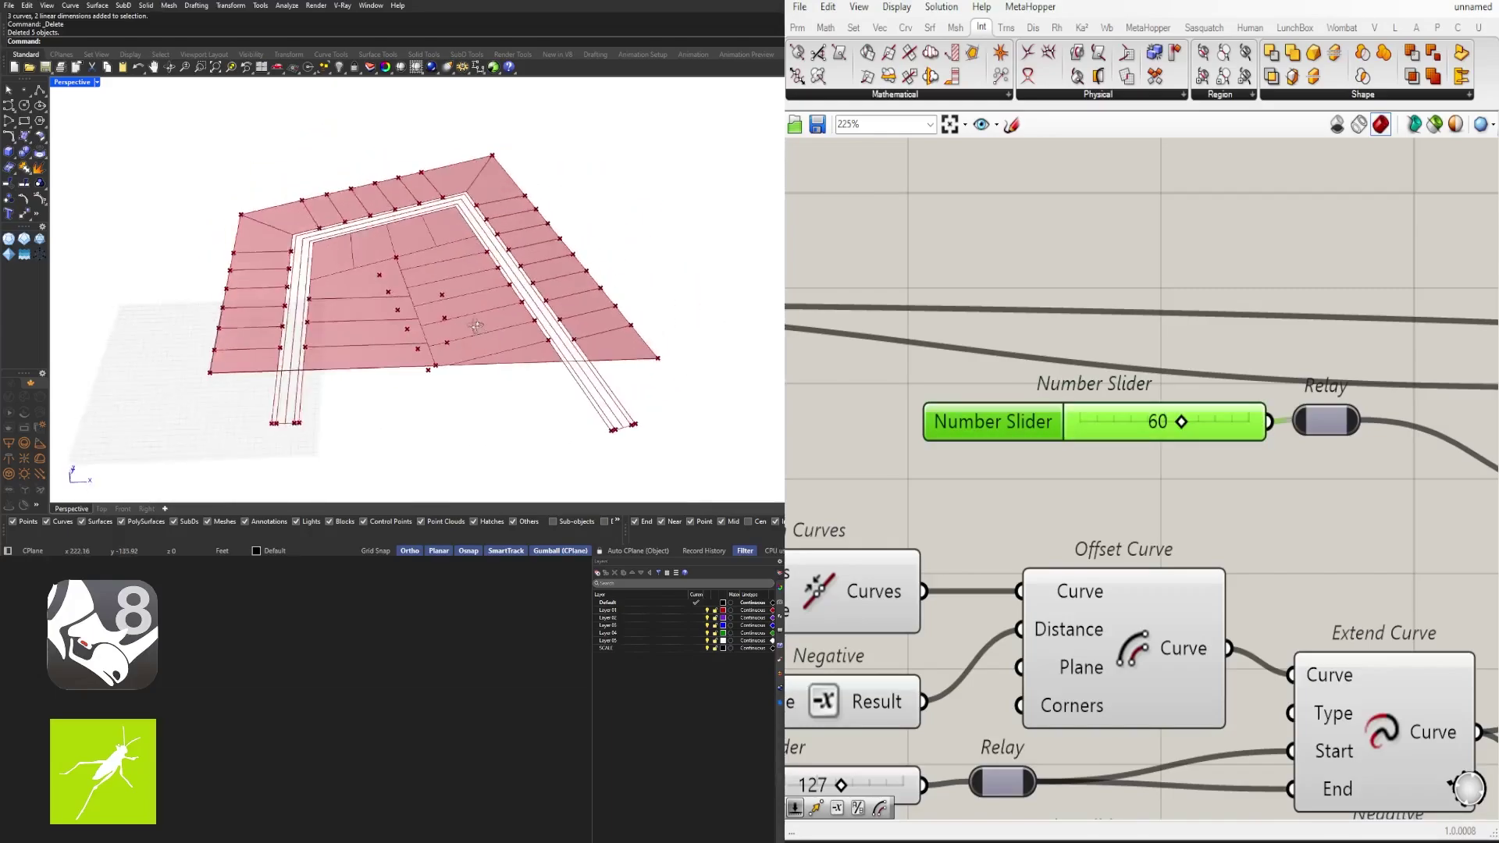
# Step: Set the road's first offset distance slider to 141 and reduce the Extend Curve length slider to 14
pyautogui.scroll(-6, 1263, 481)
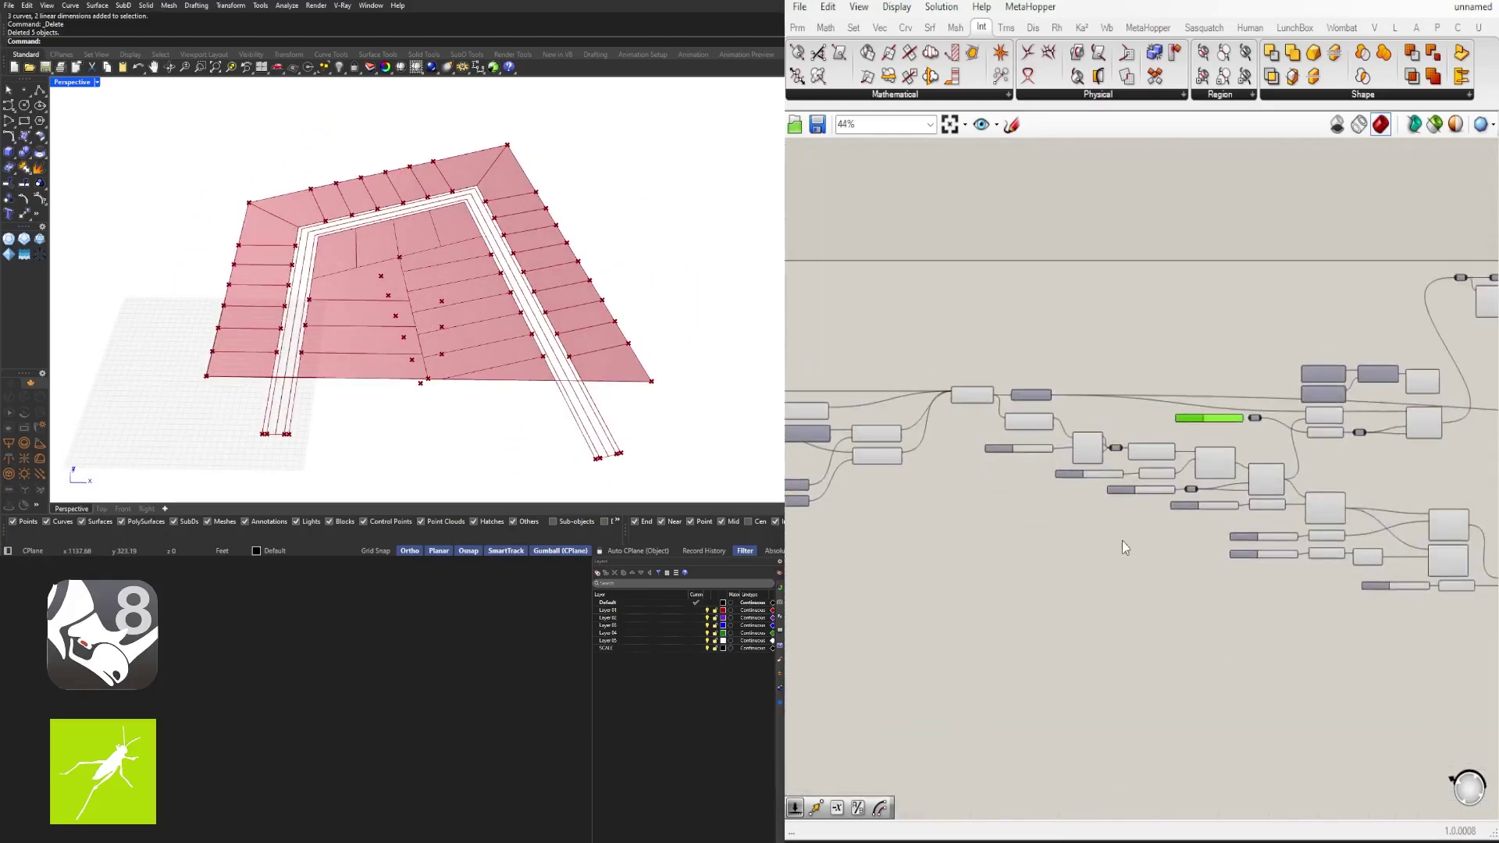
pyautogui.scroll(6, 1121, 541)
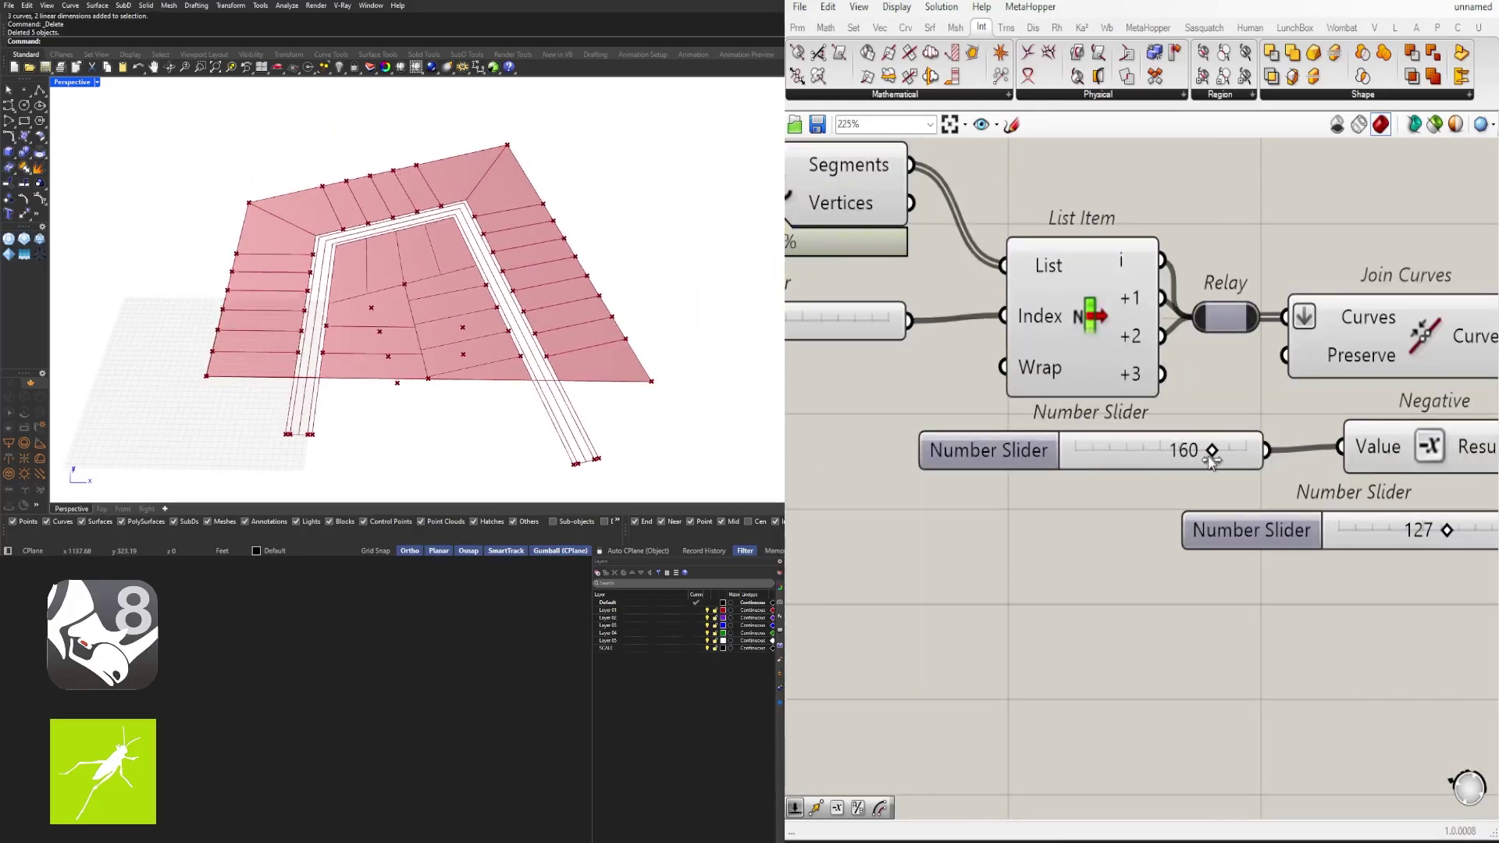
pyautogui.moveTo(1444, 535); pyautogui.dragTo(1148, 484, button='right')
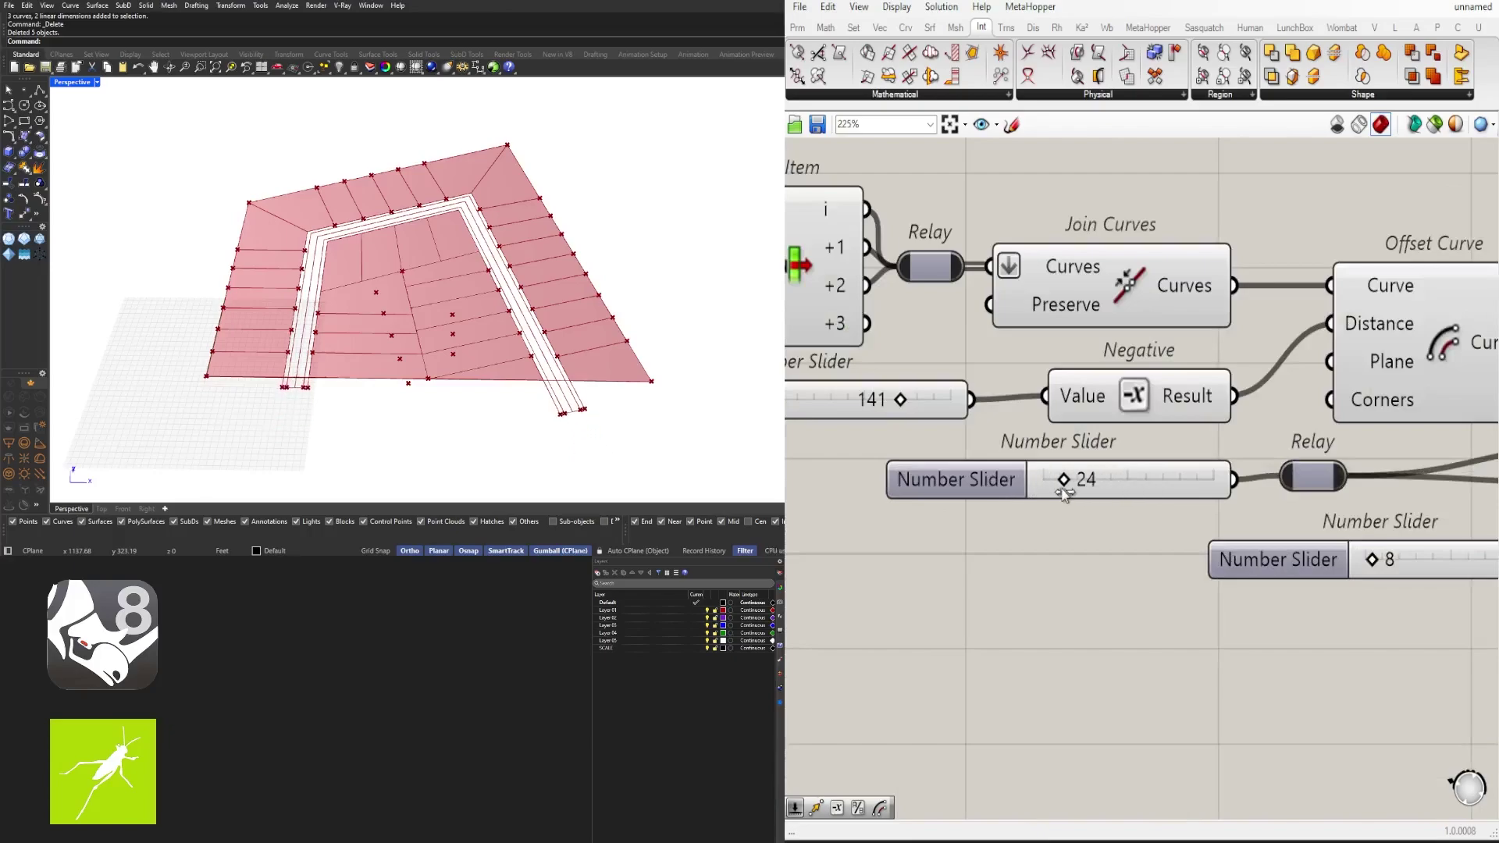
# Step: Set the number slider feeding the Negative below Extend Curve to 12
pyautogui.scroll(-3, 1042, 489)
pyautogui.scroll(5, 1101, 536)
pyautogui.moveTo(1101, 535)
pyautogui.mouseDown()
pyautogui.moveTo(1177, 536)
pyautogui.moveTo(1101, 536)
pyautogui.mouseUp()
pyautogui.doubleClick(1155, 531)
pyautogui.write('1')
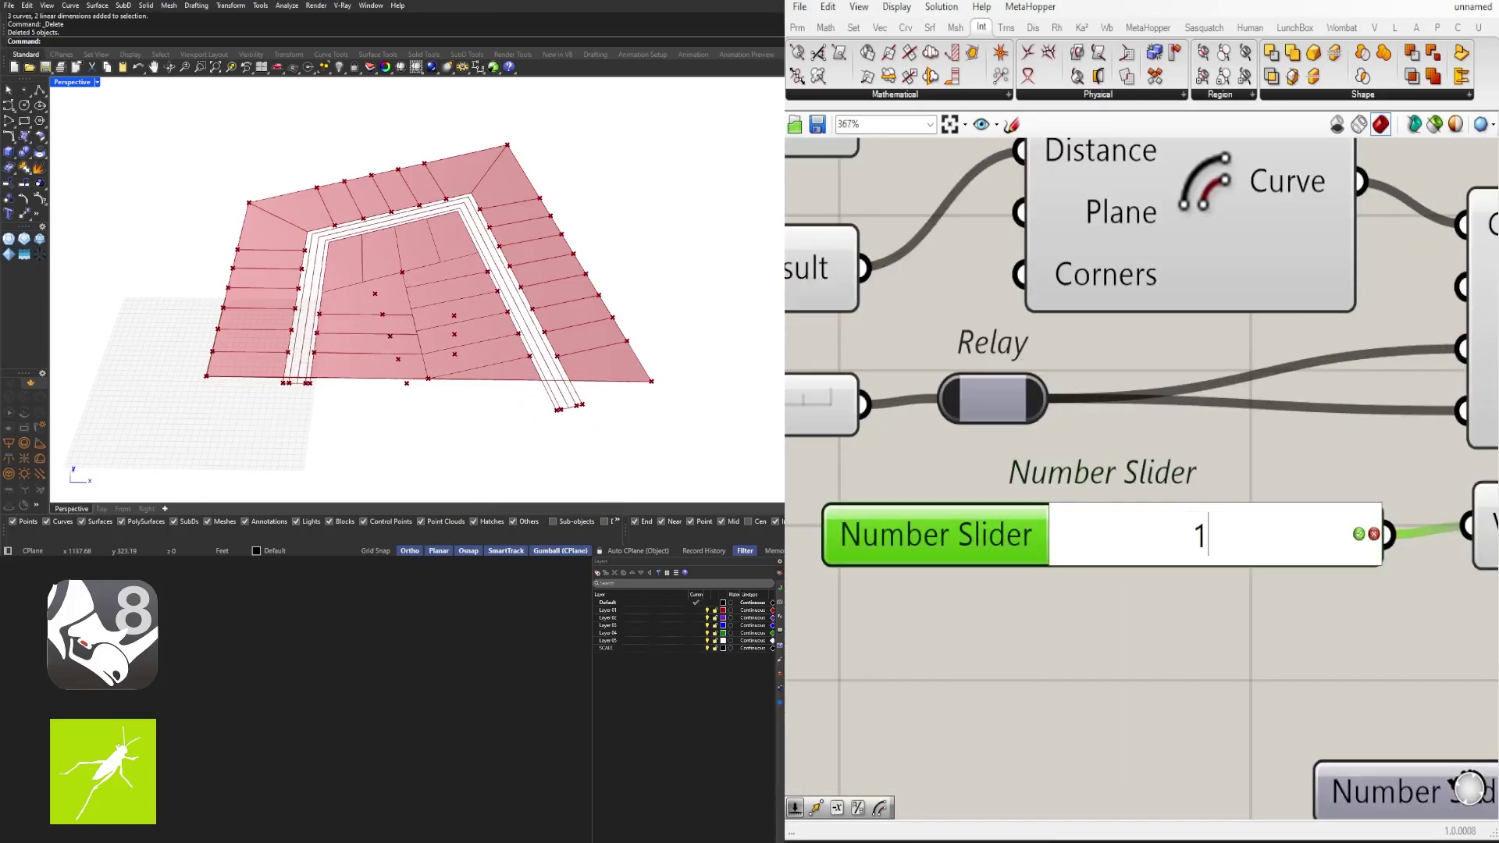
pyautogui.write('2')
pyautogui.press('Return')
# Step: Move that offset slider below the chain, let it also drive the last Offset Curve's Negative, and adjust its value
pyautogui.scroll(-2, 1163, 549)
pyautogui.scroll(-3, 1153, 533)
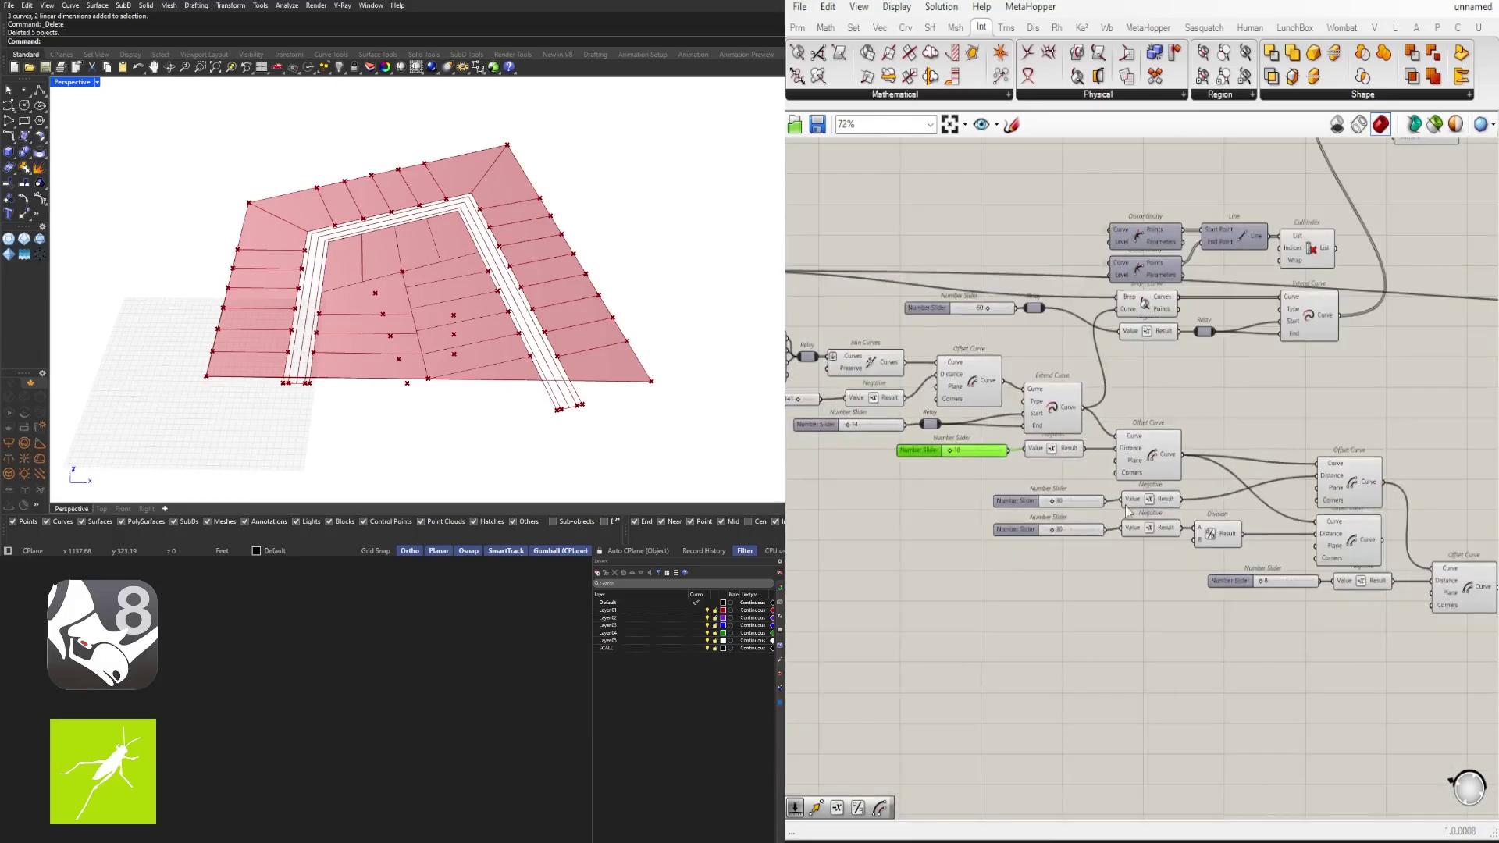
pyautogui.moveTo(882, 540); pyautogui.dragTo(974, 546, button='right')
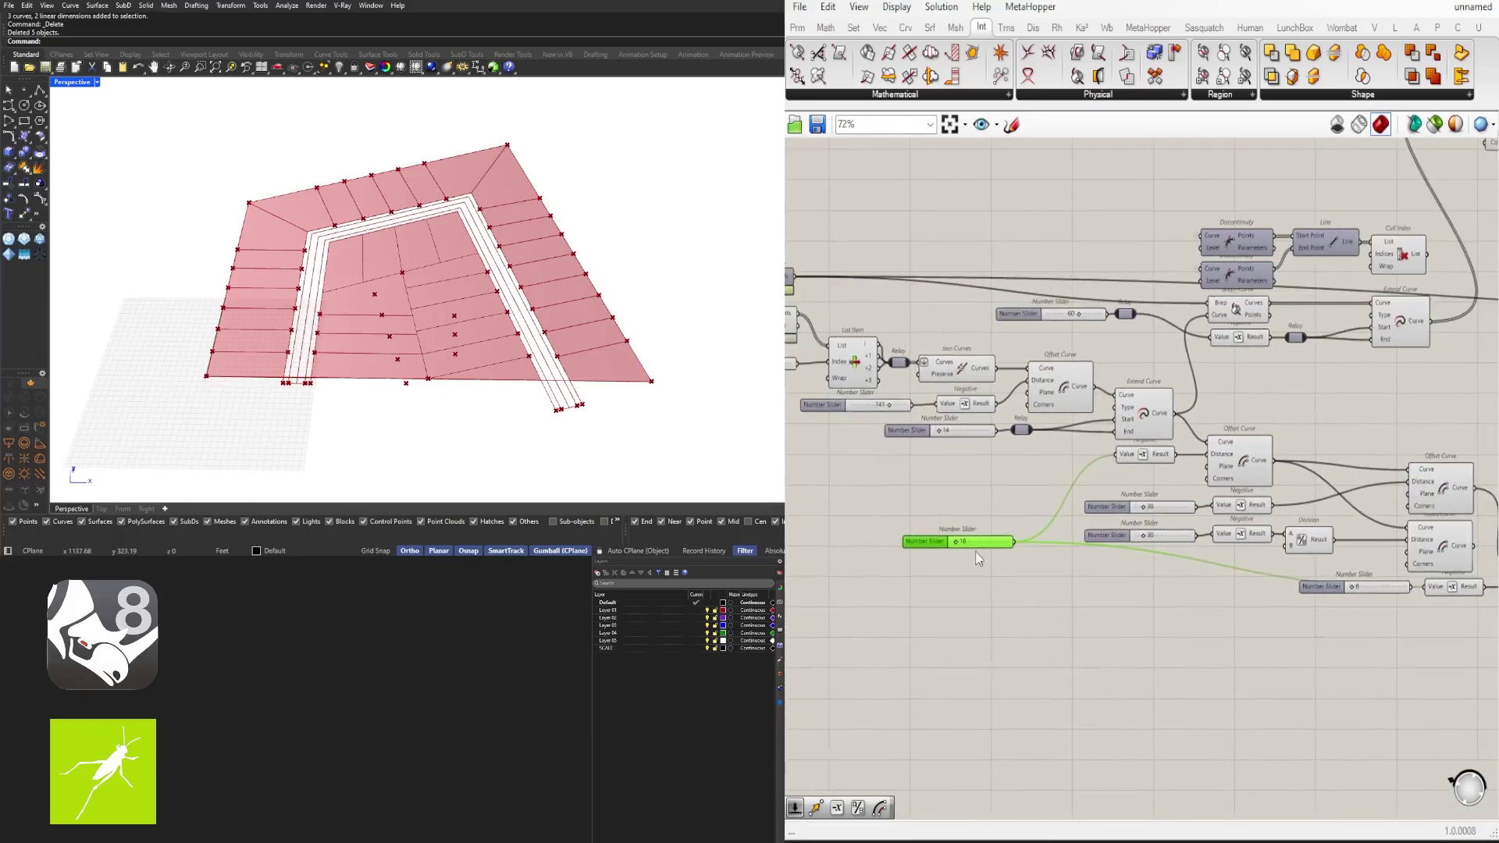
pyautogui.scroll(5, 970, 540)
pyautogui.moveTo(918, 552)
pyautogui.mouseDown()
pyautogui.moveTo(950, 552)
pyautogui.moveTo(918, 551)
pyautogui.mouseUp()
pyautogui.scroll(-3, 982, 557)
pyautogui.scroll(-2, 892, 569)
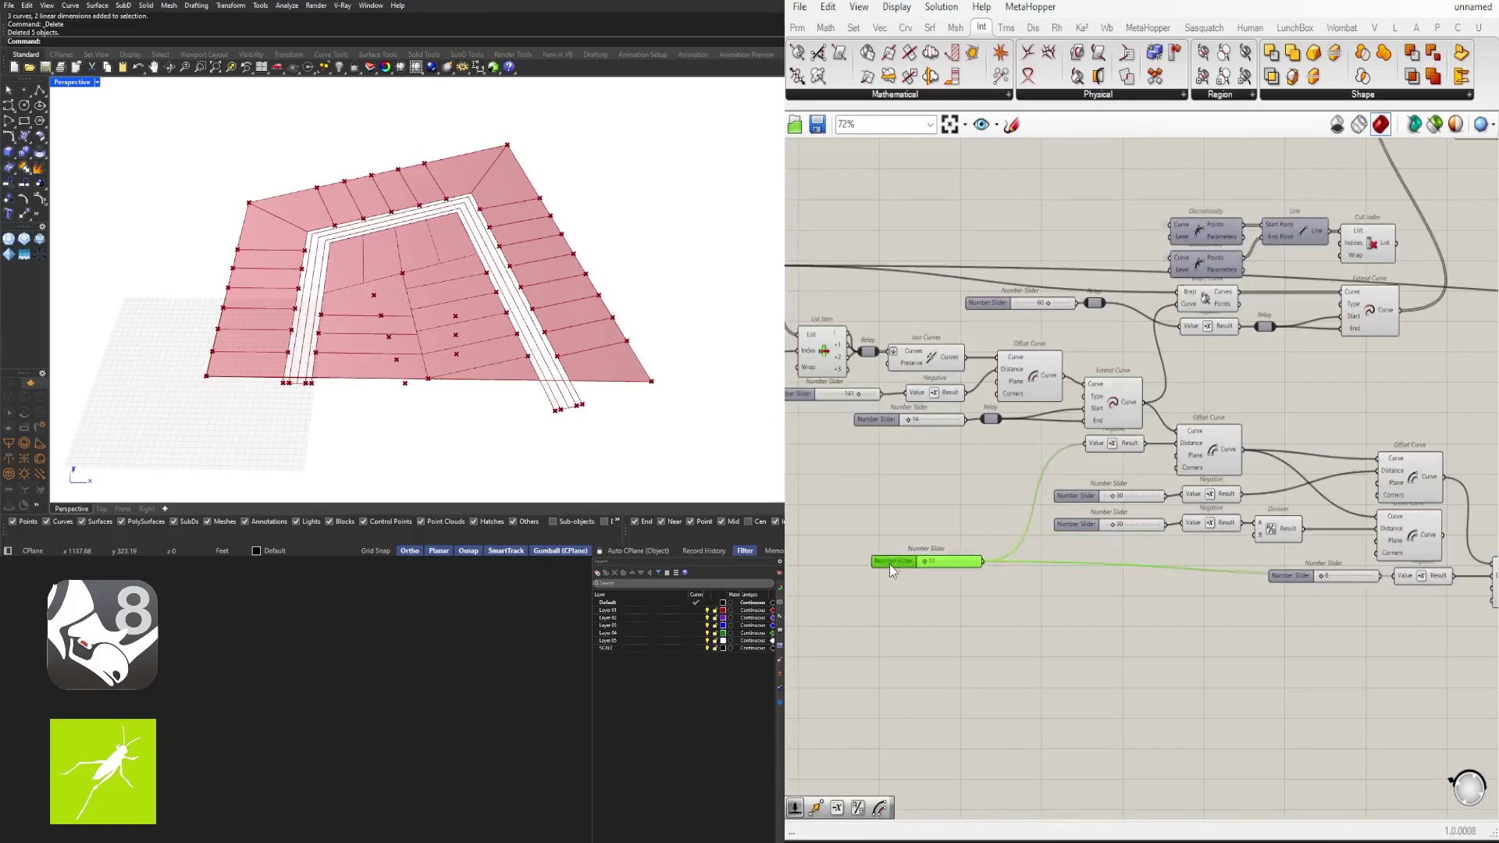
# Step: Drive both middle Negatives from one number slider set to 24 and delete the redundant slider
pyautogui.scroll(3, 1114, 535)
pyautogui.moveTo(1132, 467); pyautogui.dragTo(1077, 472)
pyautogui.scroll(-2, 1159, 478)
pyautogui.click(1219, 535)
pyautogui.press('Delete')
pyautogui.scroll(3, 1066, 478)
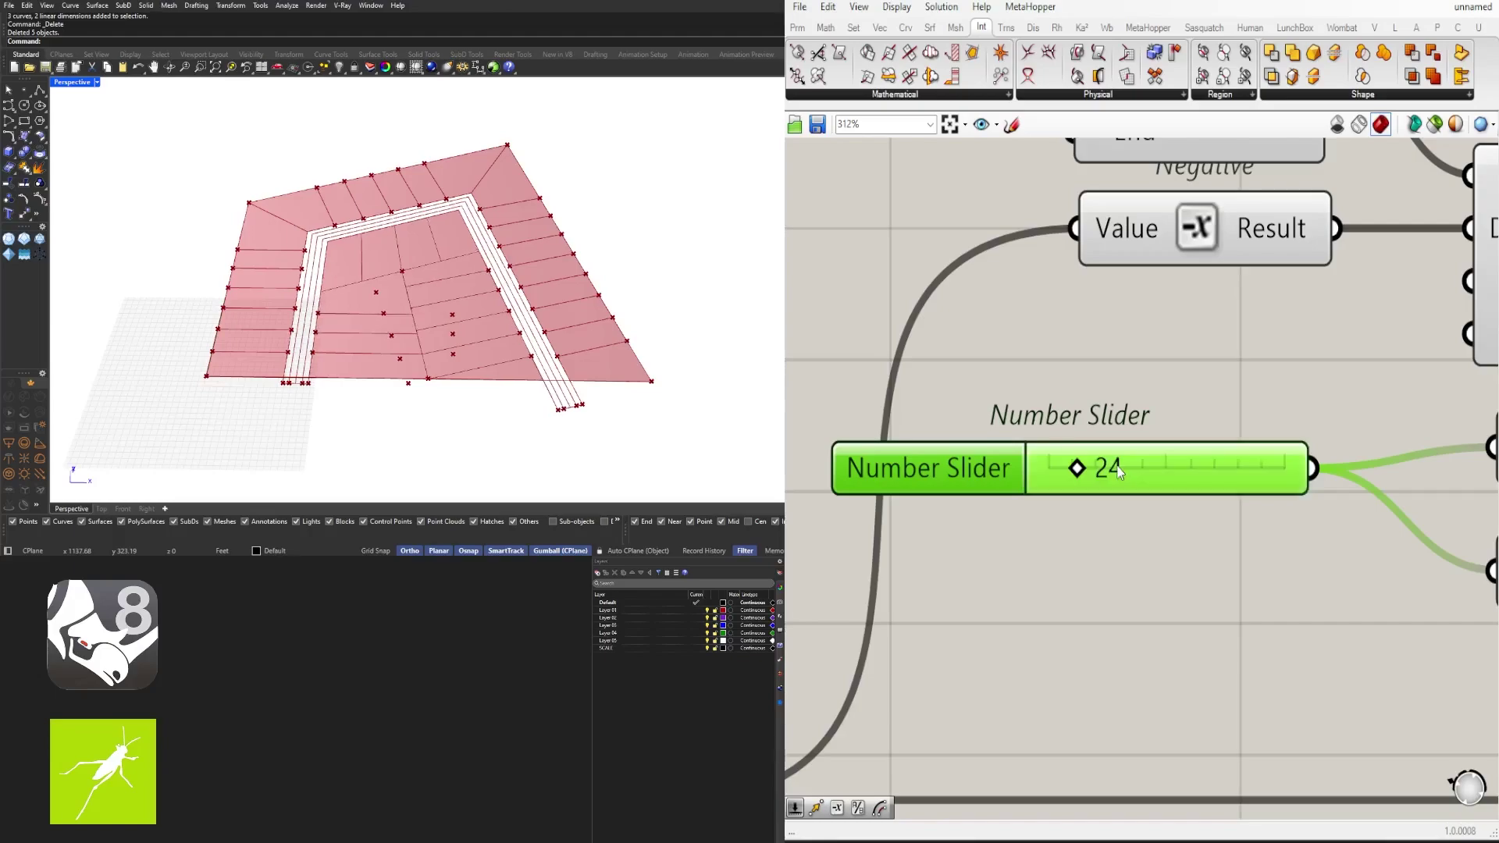
pyautogui.scroll(-5, 1068, 480)
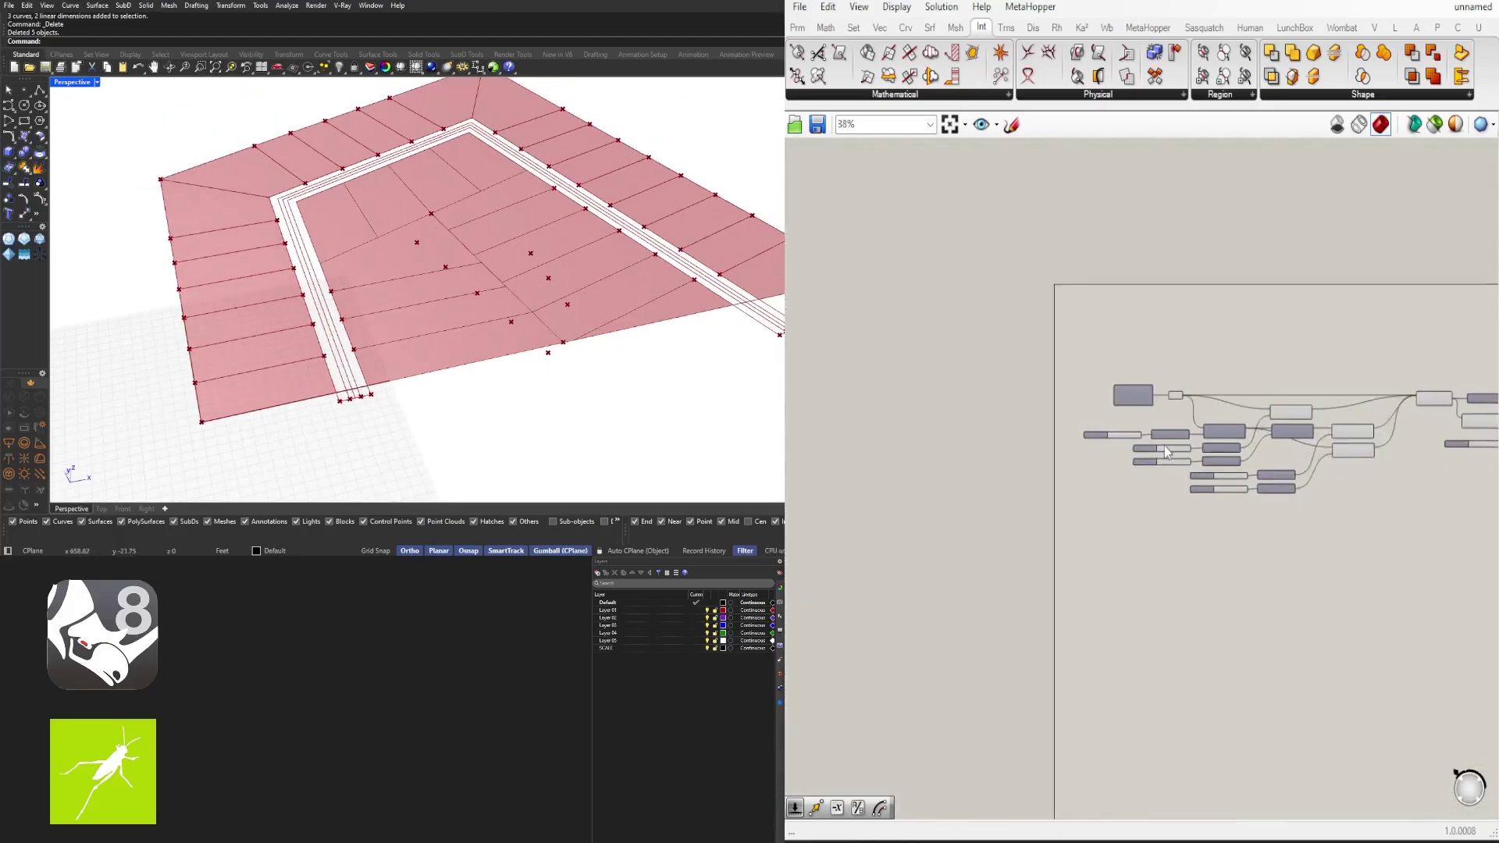
# Step: Set the slider feeding the first Unit X to 462 and raise the lower Unit Y slider to 749
pyautogui.scroll(5, 925, 458)
pyautogui.moveTo(943, 421); pyautogui.dragTo(927, 418)
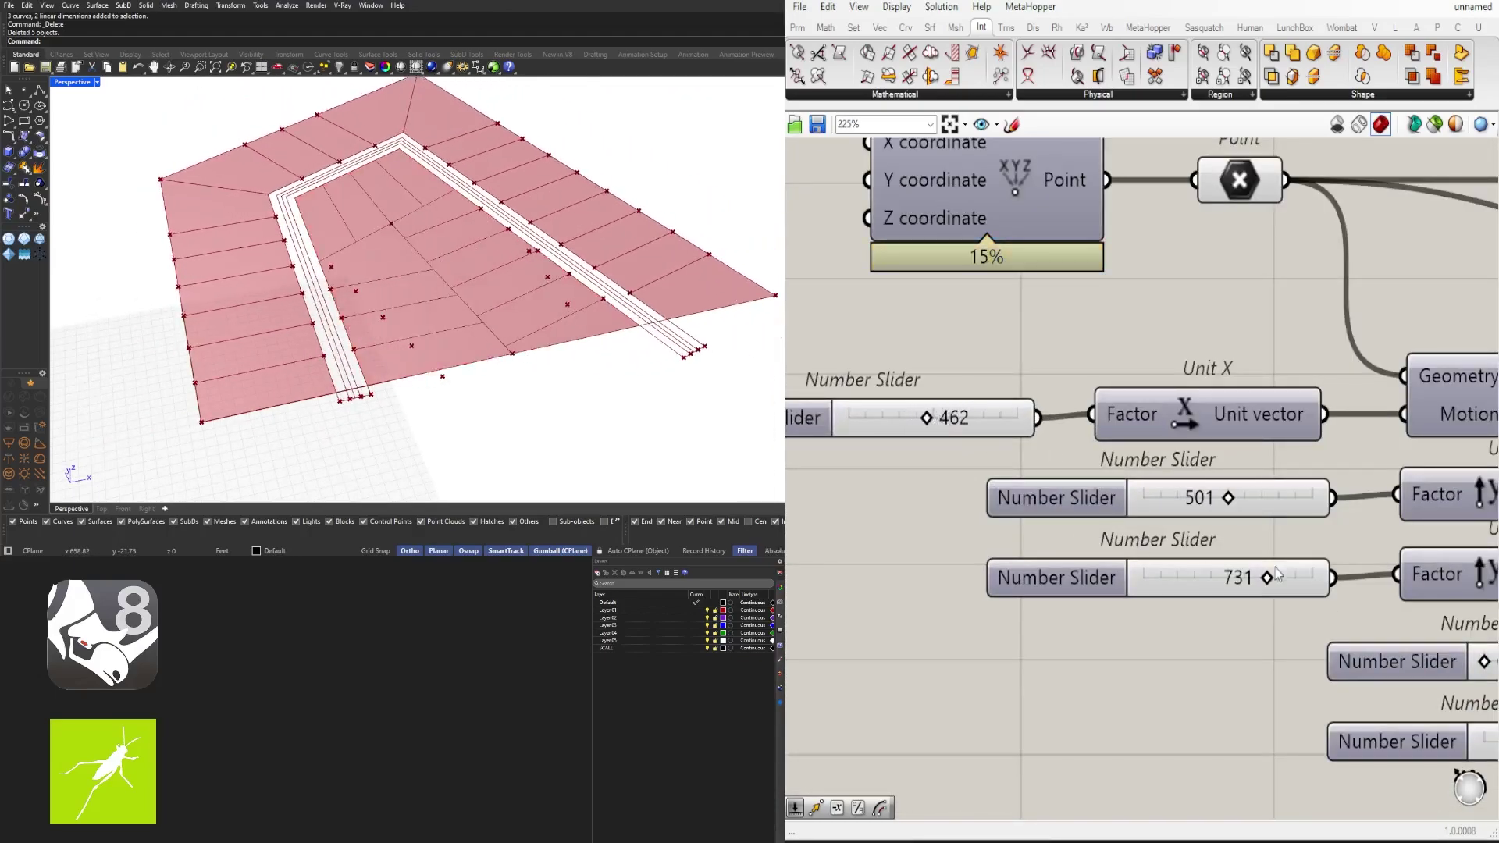
pyautogui.moveTo(1258, 577)
pyautogui.mouseDown()
pyautogui.moveTo(1222, 578)
pyautogui.moveTo(1274, 577)
pyautogui.mouseUp()
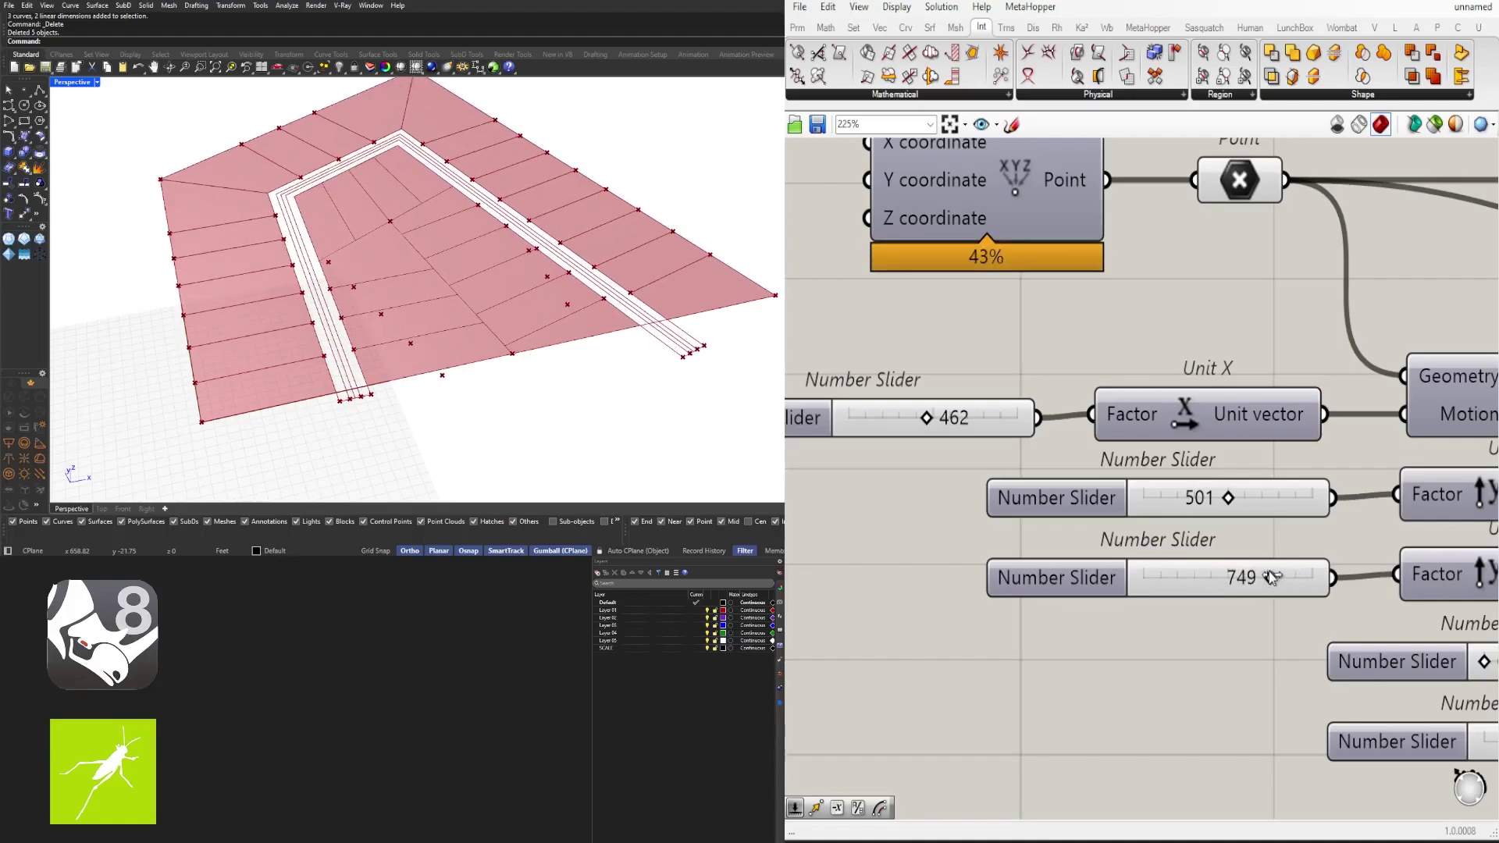
# Step: Enter exactly 500 as the value of the number slider feeding the lower Unit Y component
pyautogui.doubleClick(1275, 576)
pyautogui.write('500')
pyautogui.press('Return')
pyautogui.moveTo(1193, 577); pyautogui.dragTo(1114, 552, button='right')
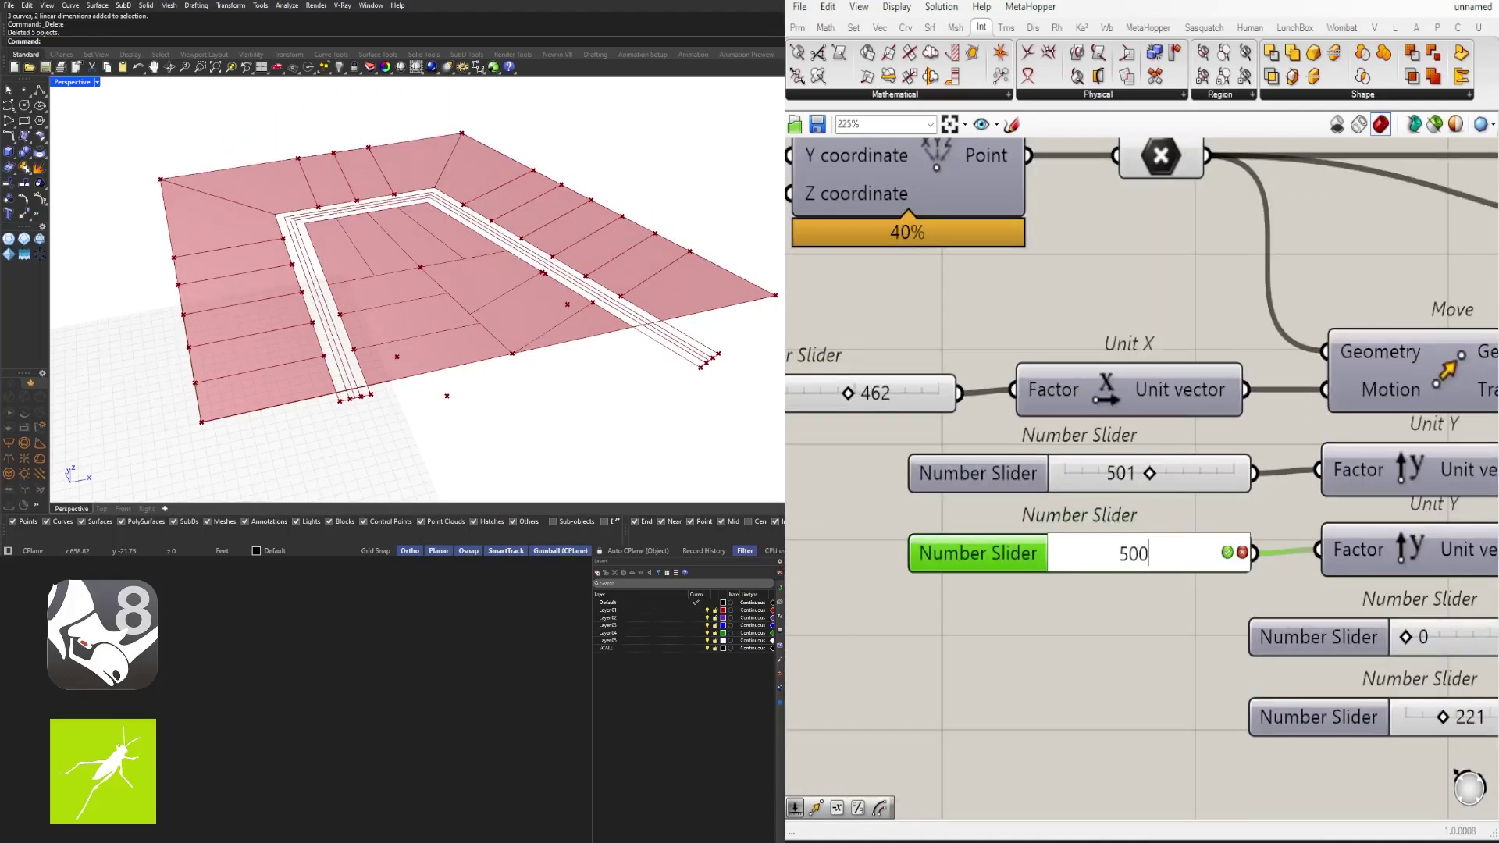
pyautogui.write('500')
pyautogui.press('Return')
# Step: Set the number slider feeding the lower of the two stacked Unit X components to 0
pyautogui.scroll(-6, 382, 293)
pyautogui.scroll(-4, 1022, 451)
pyautogui.scroll(4, 1210, 531)
pyautogui.doubleClick(1159, 616)
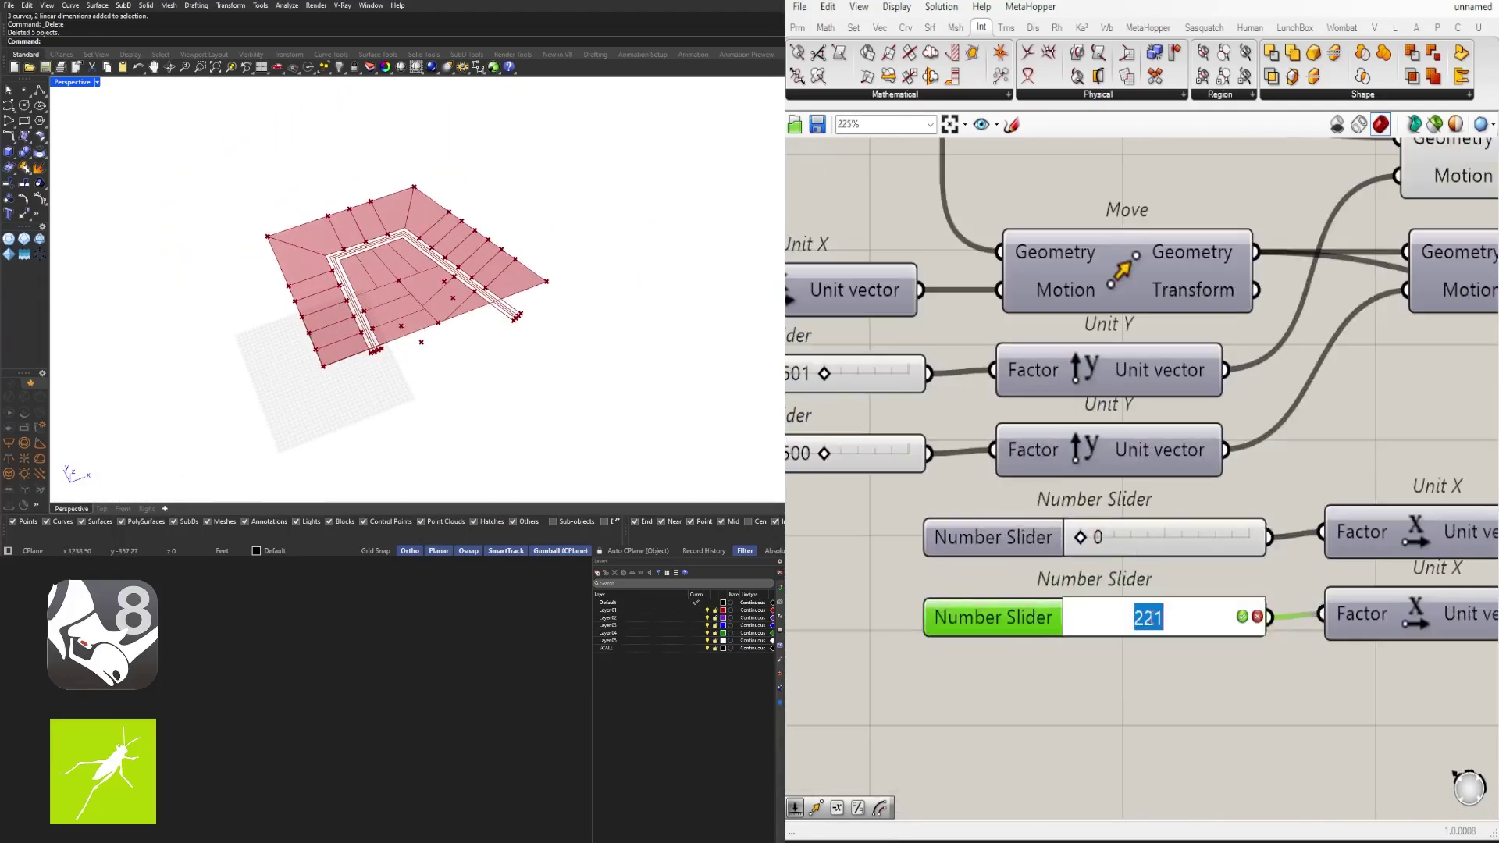
pyautogui.write('0')
pyautogui.press('Return')
# Step: Examine the regularised boundary, roads and plot subdivision in the perspective viewport from several angles and distances
pyautogui.scroll(10, 382, 305)
pyautogui.scroll(-9, 383, 304)
pyautogui.moveTo(383, 315); pyautogui.dragTo(339, 344, button='right')
pyautogui.scroll(-7, 328, 289)
pyautogui.scroll(5, 268, 239)
pyautogui.moveTo(246, 370); pyautogui.dragTo(297, 346, button='right')
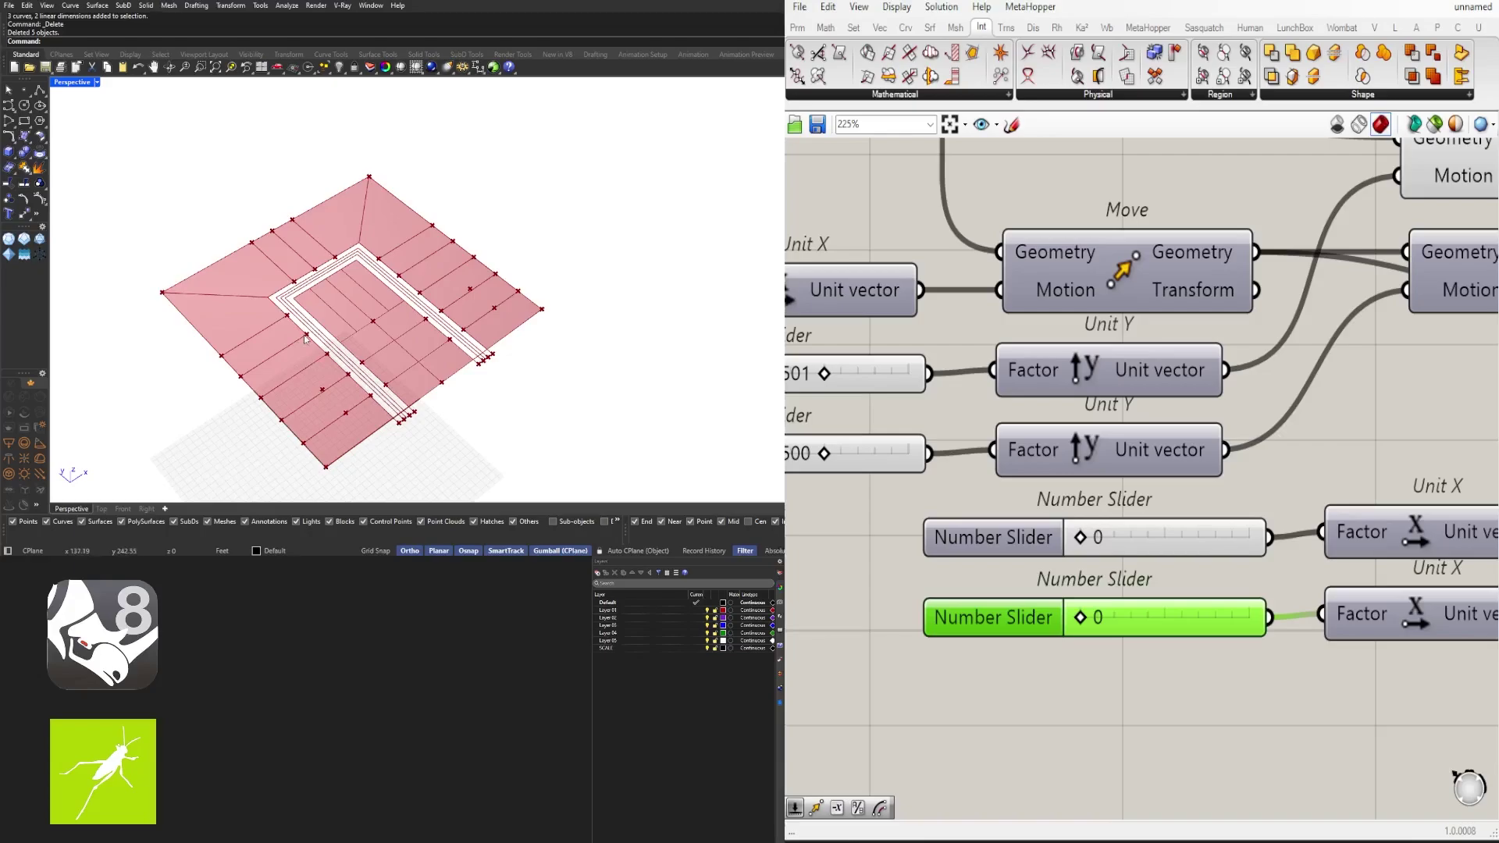
pyautogui.moveTo(304, 321); pyautogui.dragTo(210, 304, button='right')
pyautogui.scroll(4, 447, 161)
pyautogui.moveTo(447, 161); pyautogui.dragTo(616, 191, button='right')
pyautogui.scroll(-4, 942, 466)
pyautogui.scroll(5, 1140, 546)
# Step: Increase both Unit Y sliders and the first Unit X slider to enlarge the boundary and its plot layout
pyautogui.moveTo(854, 549); pyautogui.dragTo(894, 550)
pyautogui.moveTo(854, 457); pyautogui.dragTo(876, 455)
pyautogui.moveTo(898, 383); pyautogui.dragTo(1479, 519, button='right')
pyautogui.moveTo(1151, 492); pyautogui.dragTo(1177, 493)
pyautogui.scroll(-5, 1203, 382)
pyautogui.scroll(3, 1203, 383)
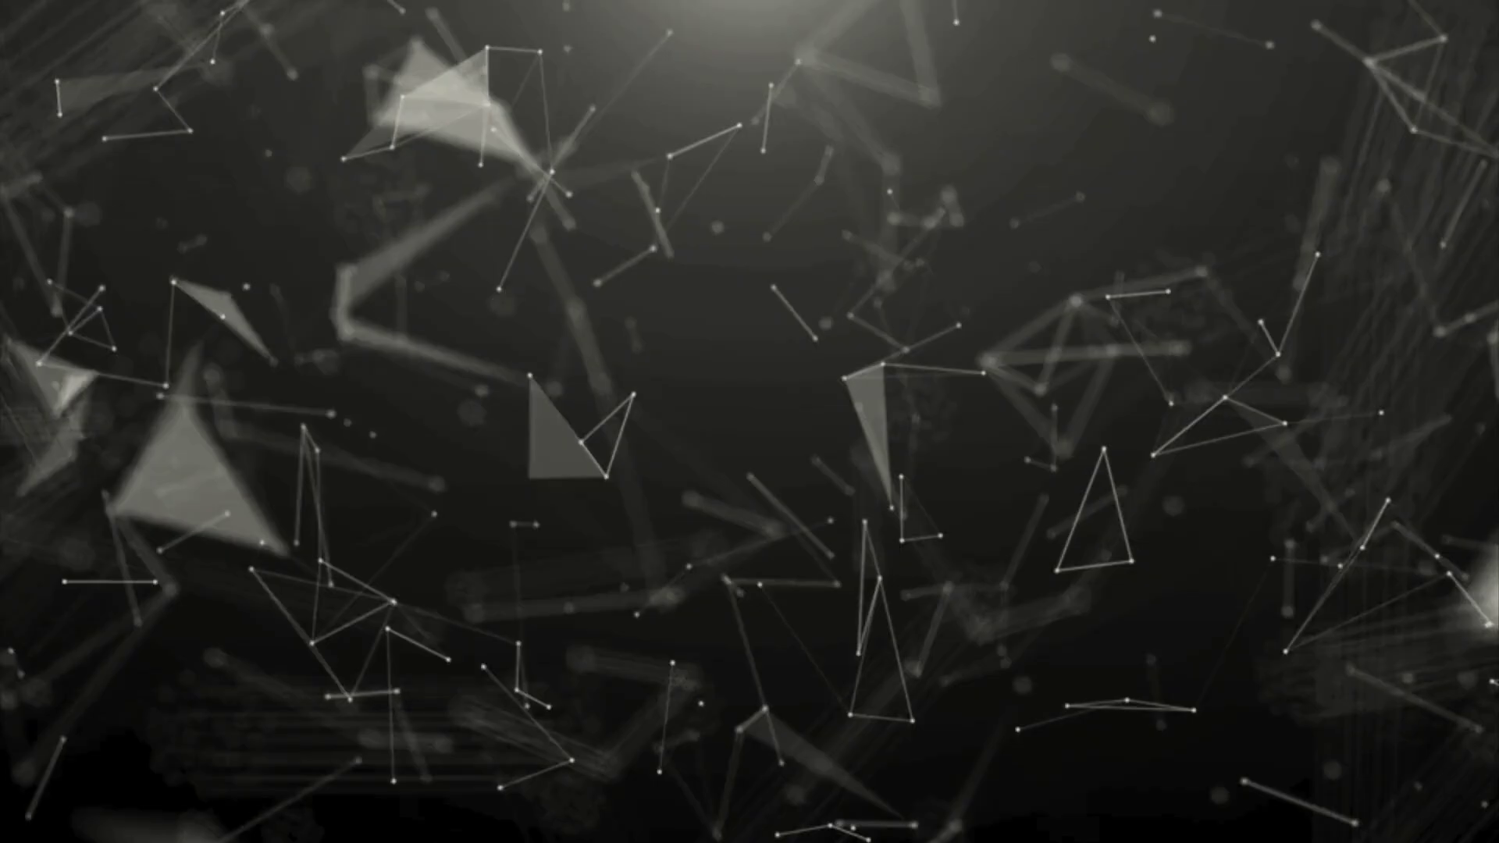